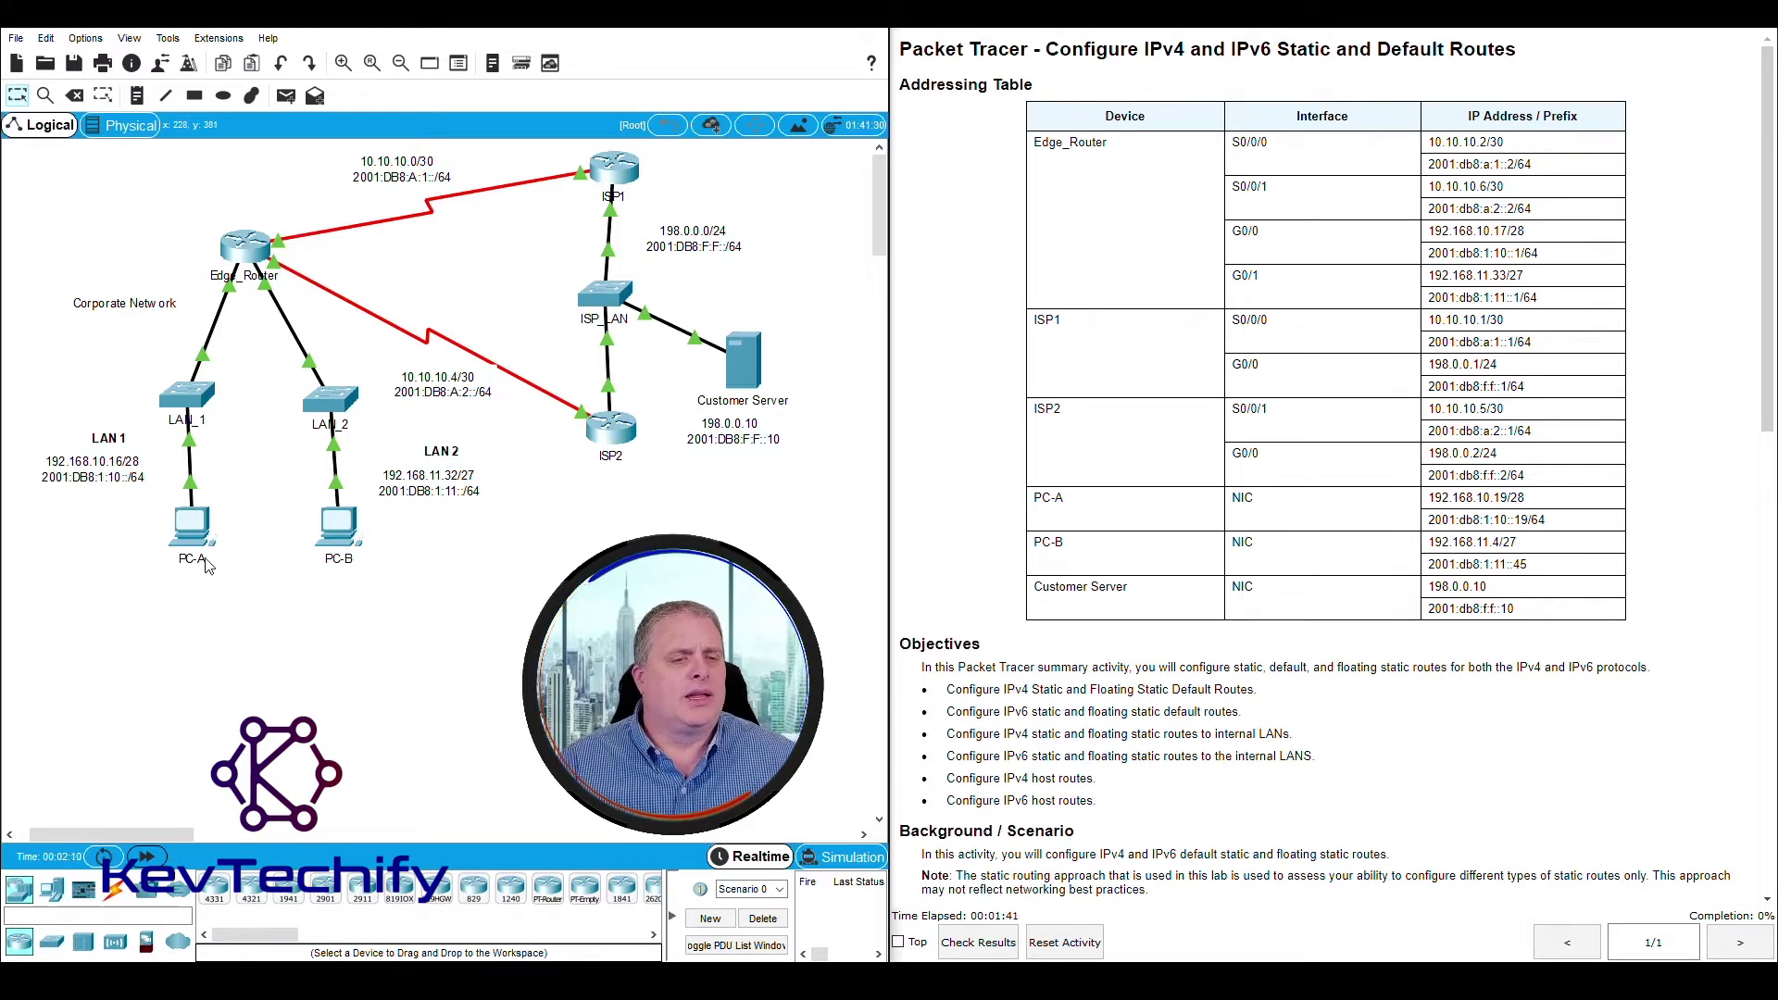
Step: Examine the topology: LAN 1 and LAN 2 behind Edge_Router, the ISP1 and ISP2 side, and the Customer Server
drag(264, 563, 44, 288)
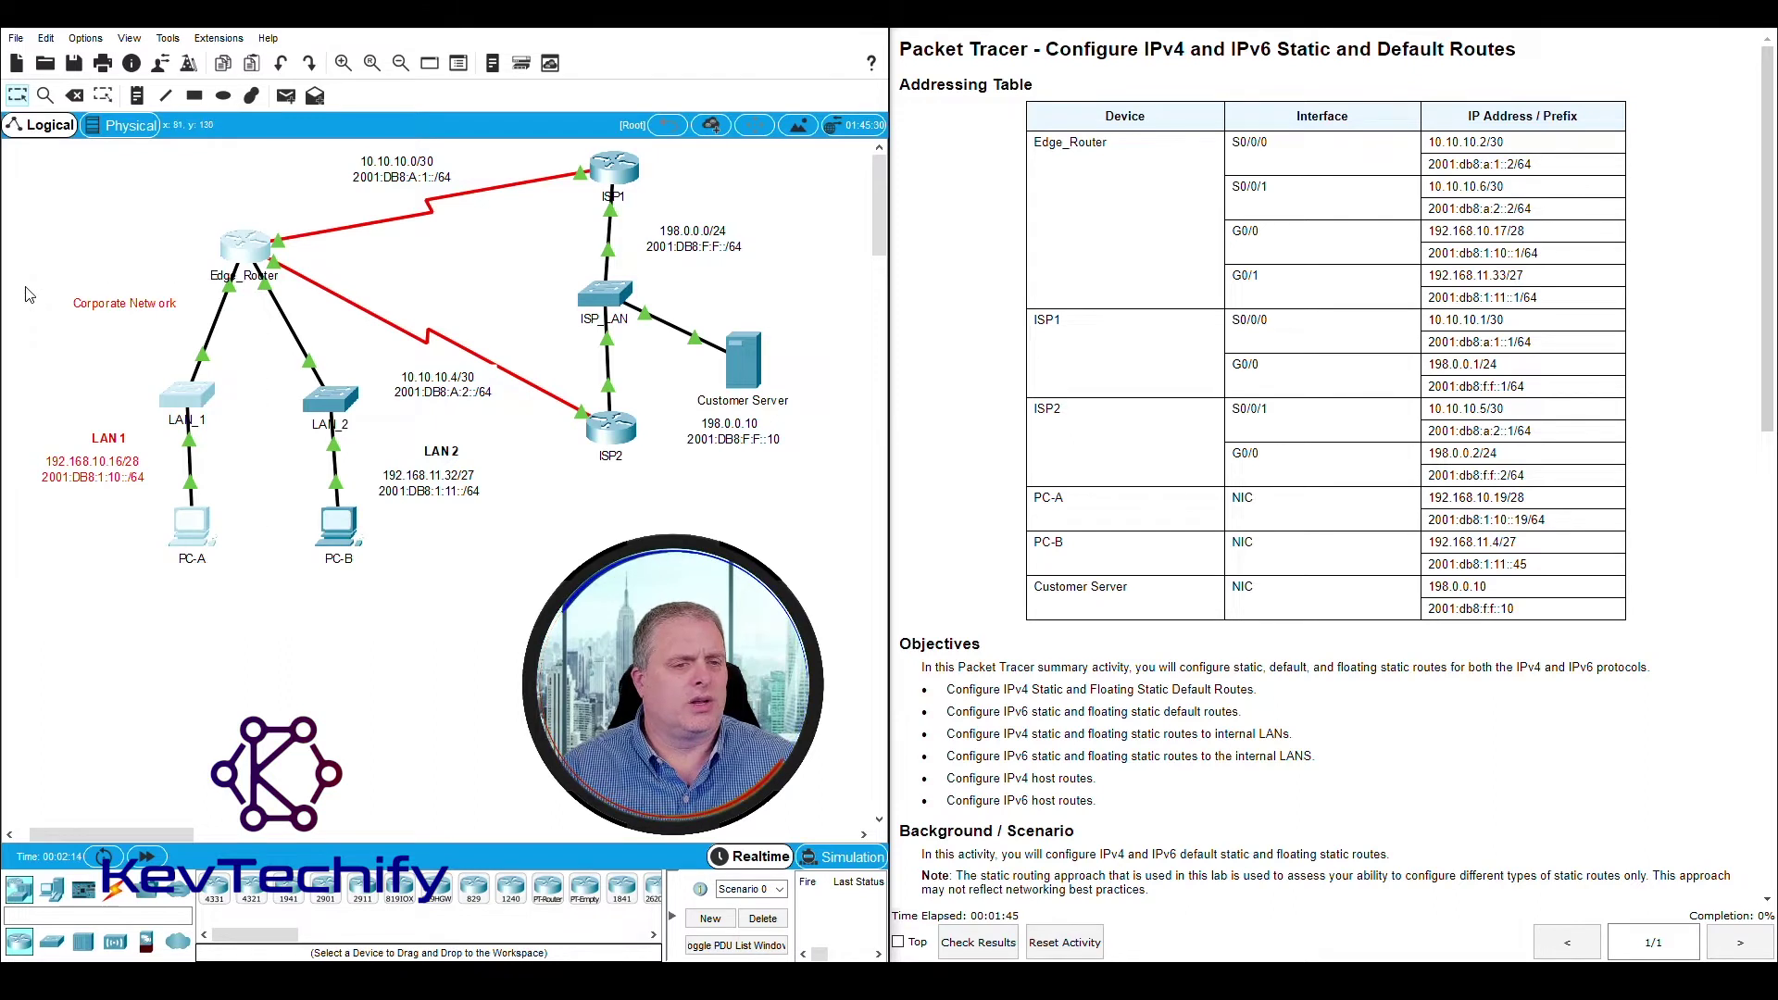
click(339, 534)
drag(338, 535, 255, 292)
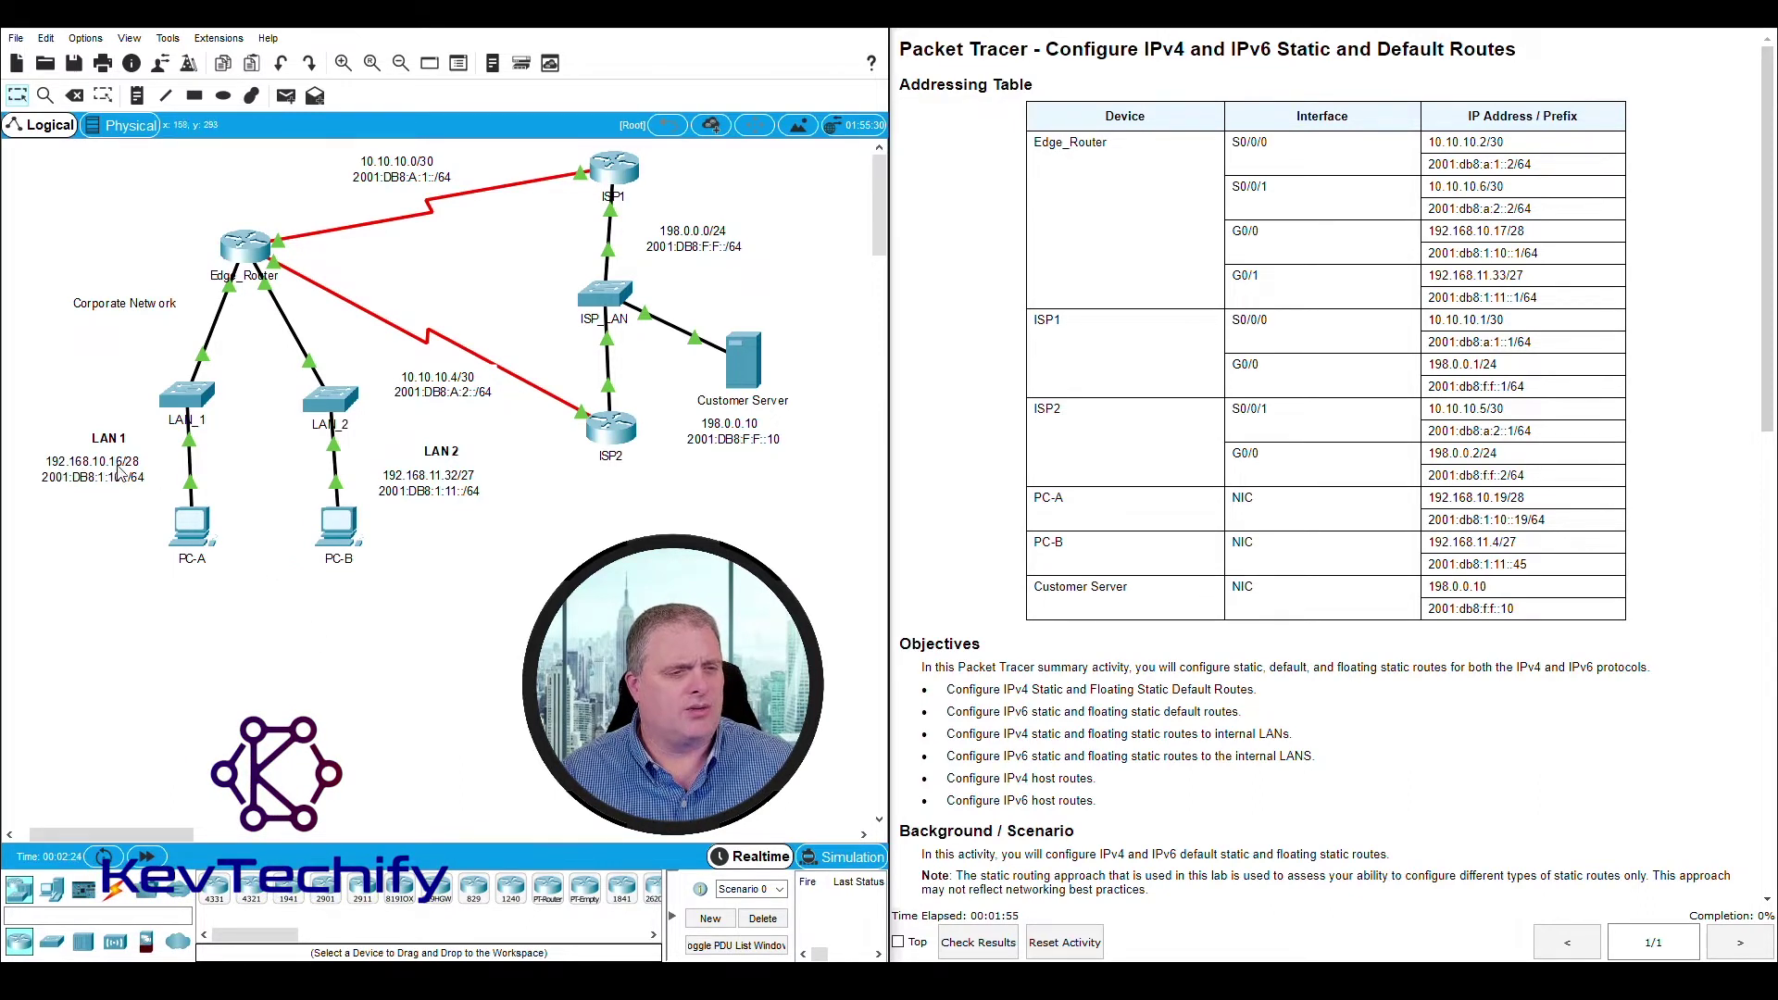
drag(30, 427, 146, 515)
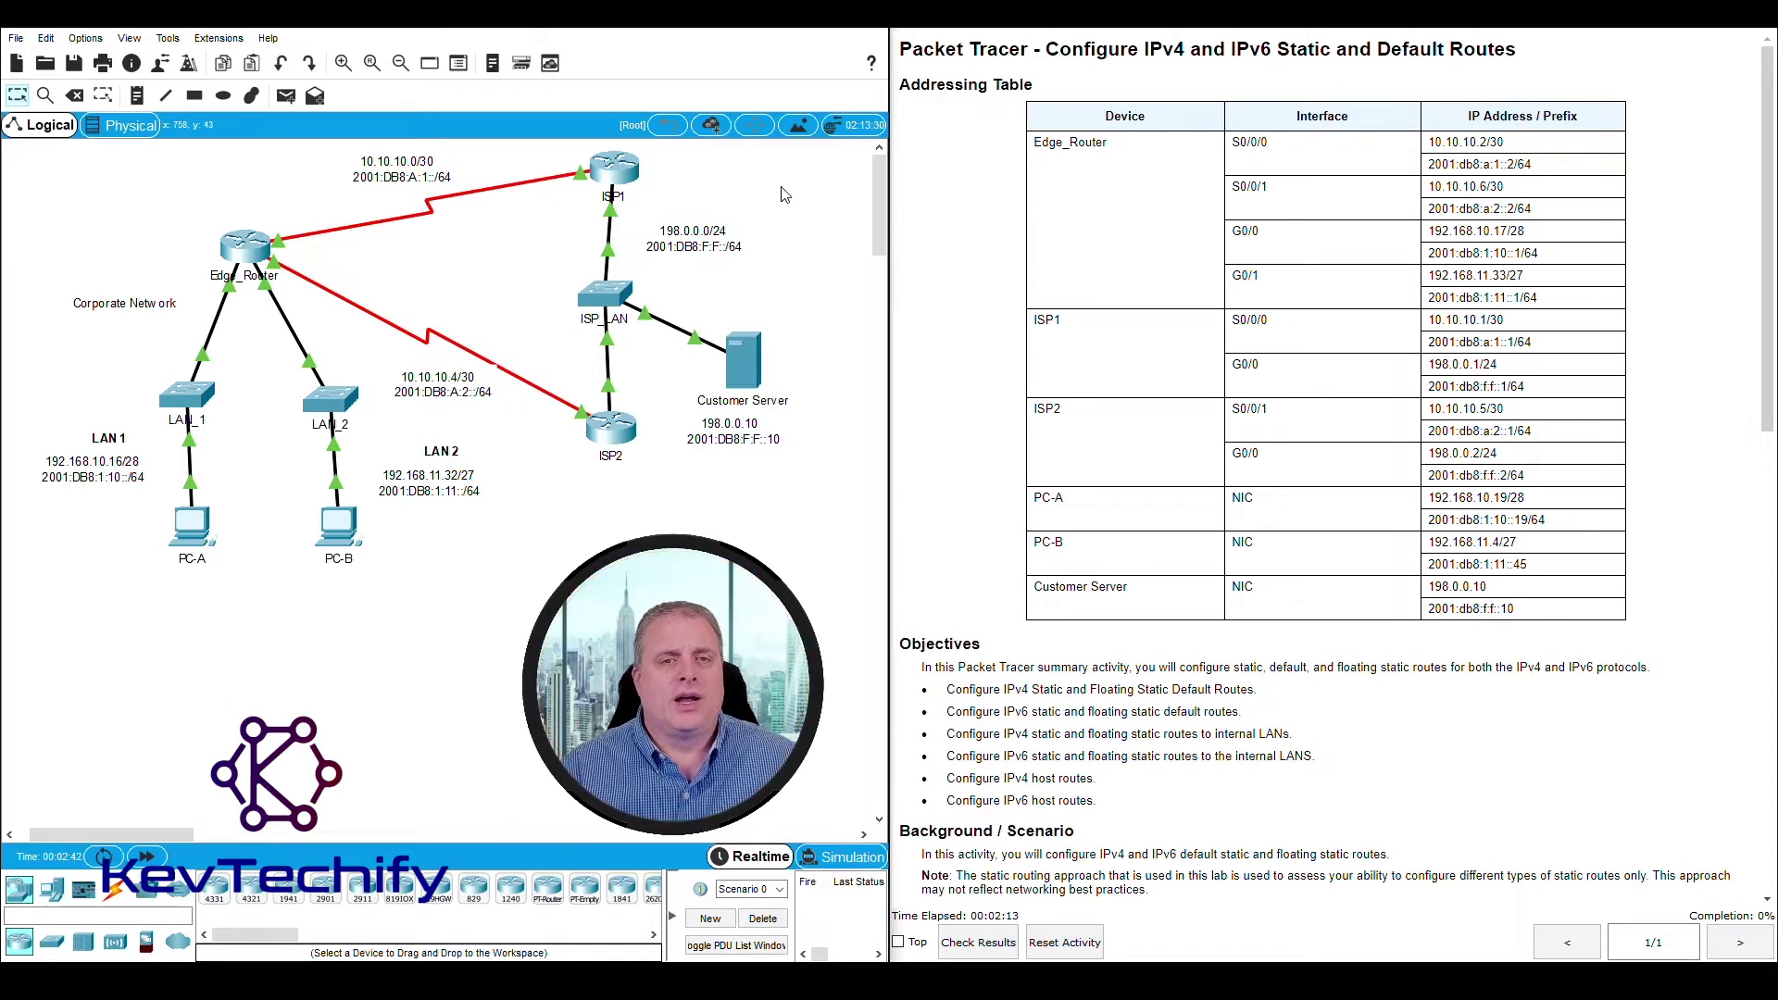
drag(815, 179, 599, 417)
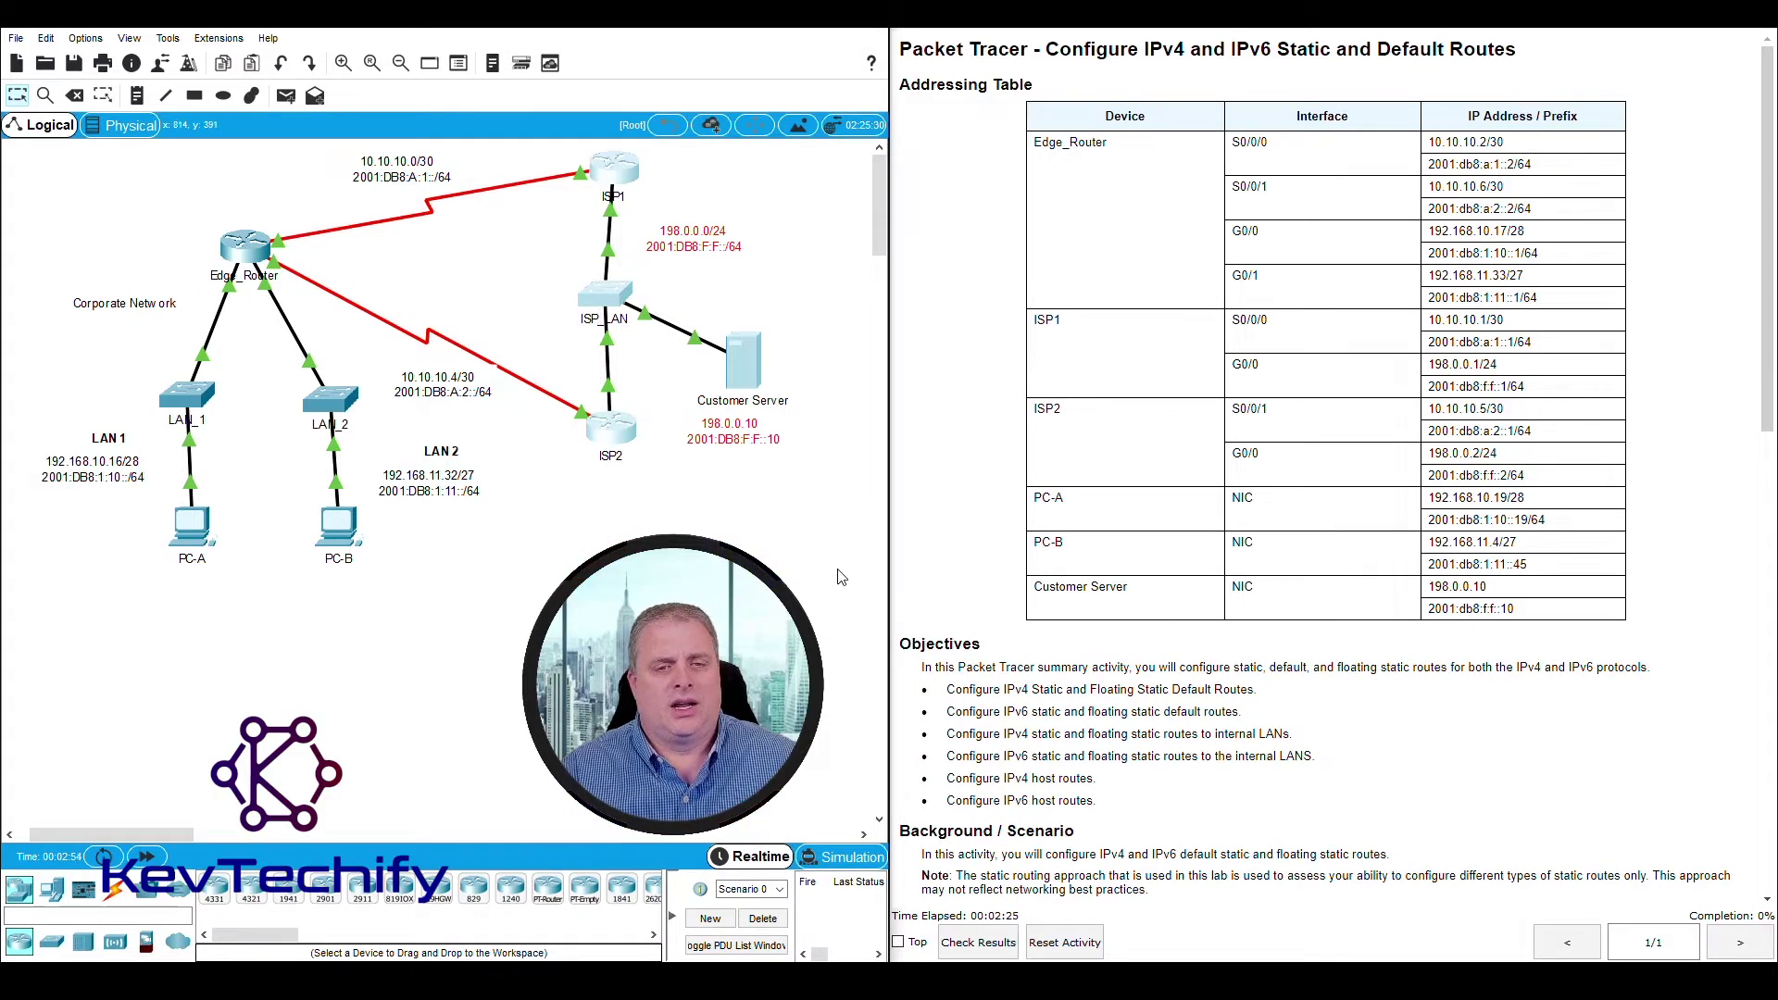
click(837, 568)
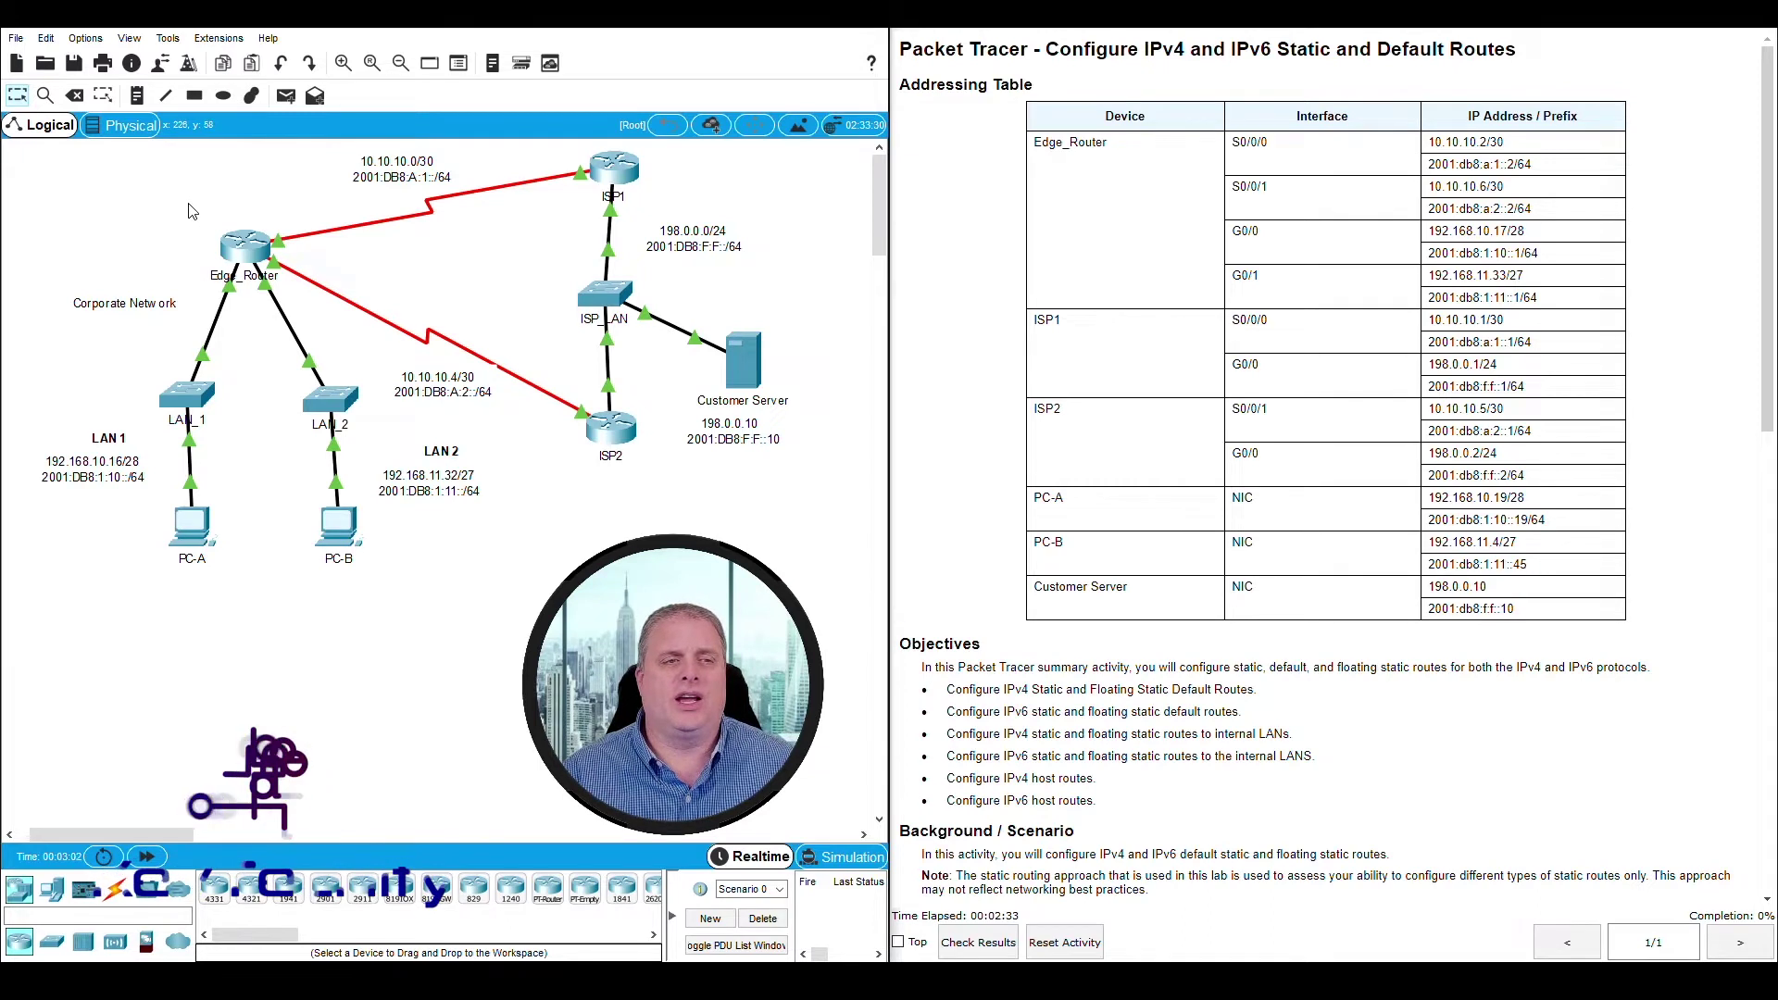
drag(186, 205, 325, 319)
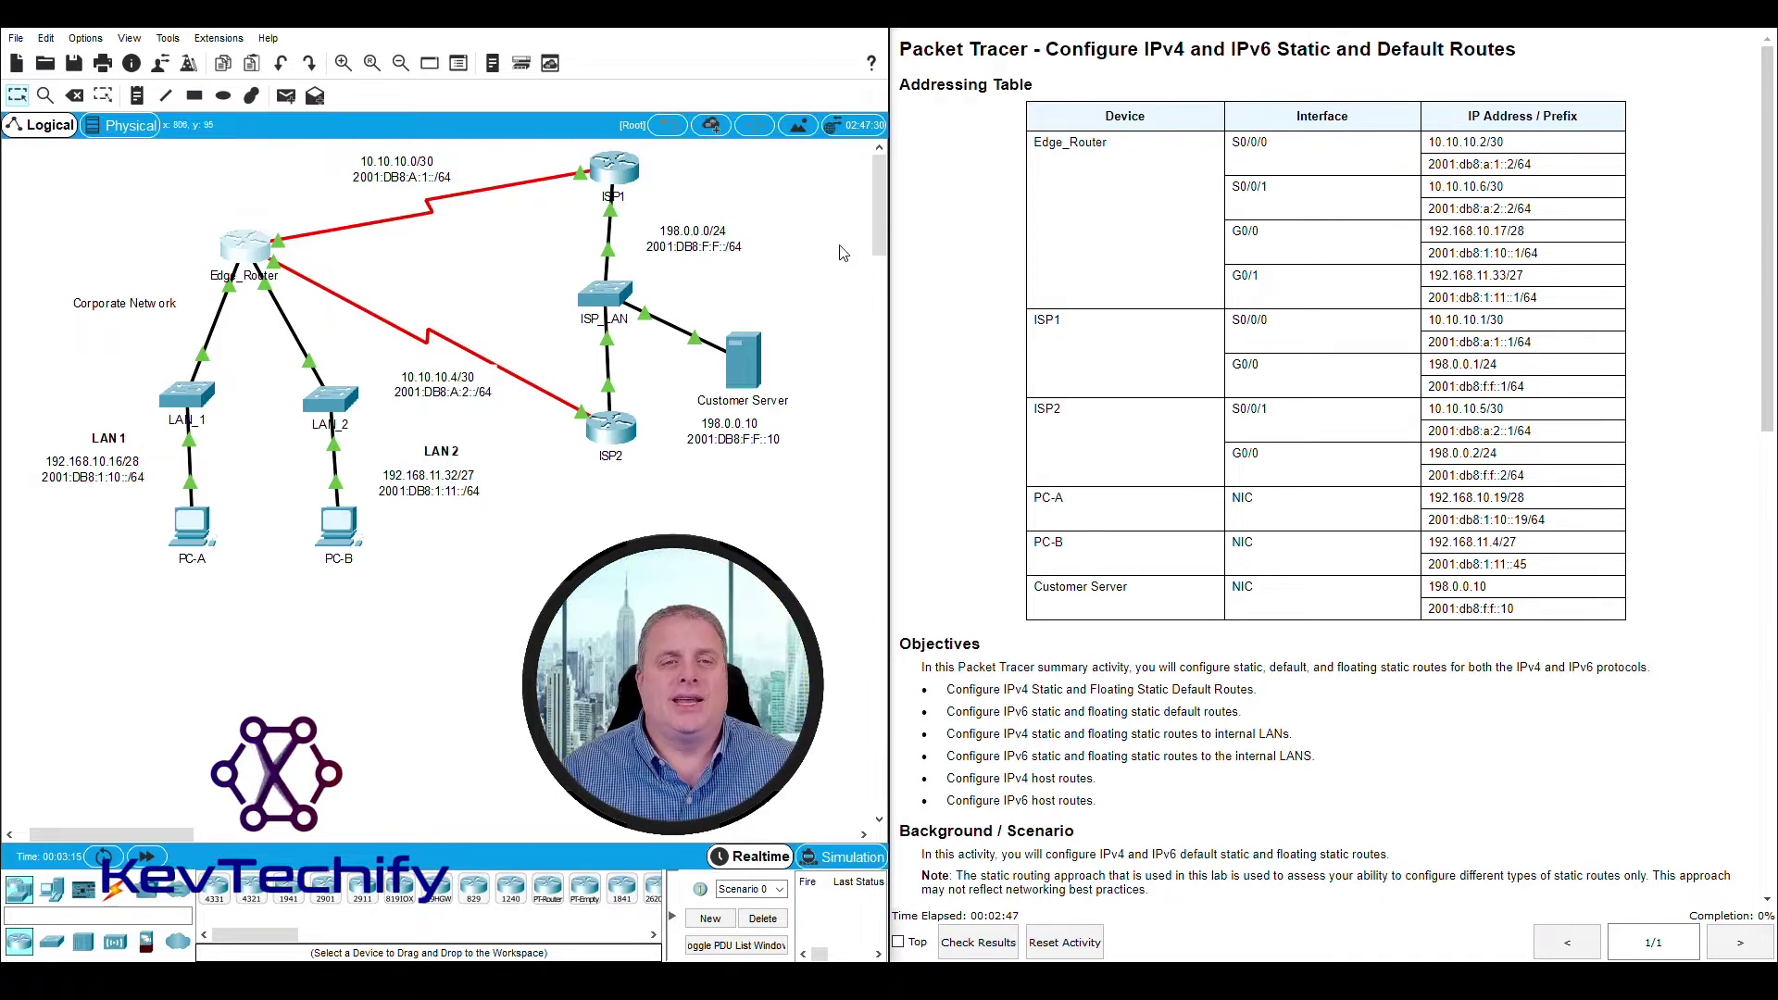
mouse_move(827, 190)
mouse_down()
mouse_move(593, 245)
mouse_move(605, 417)
mouse_up()
click(681, 569)
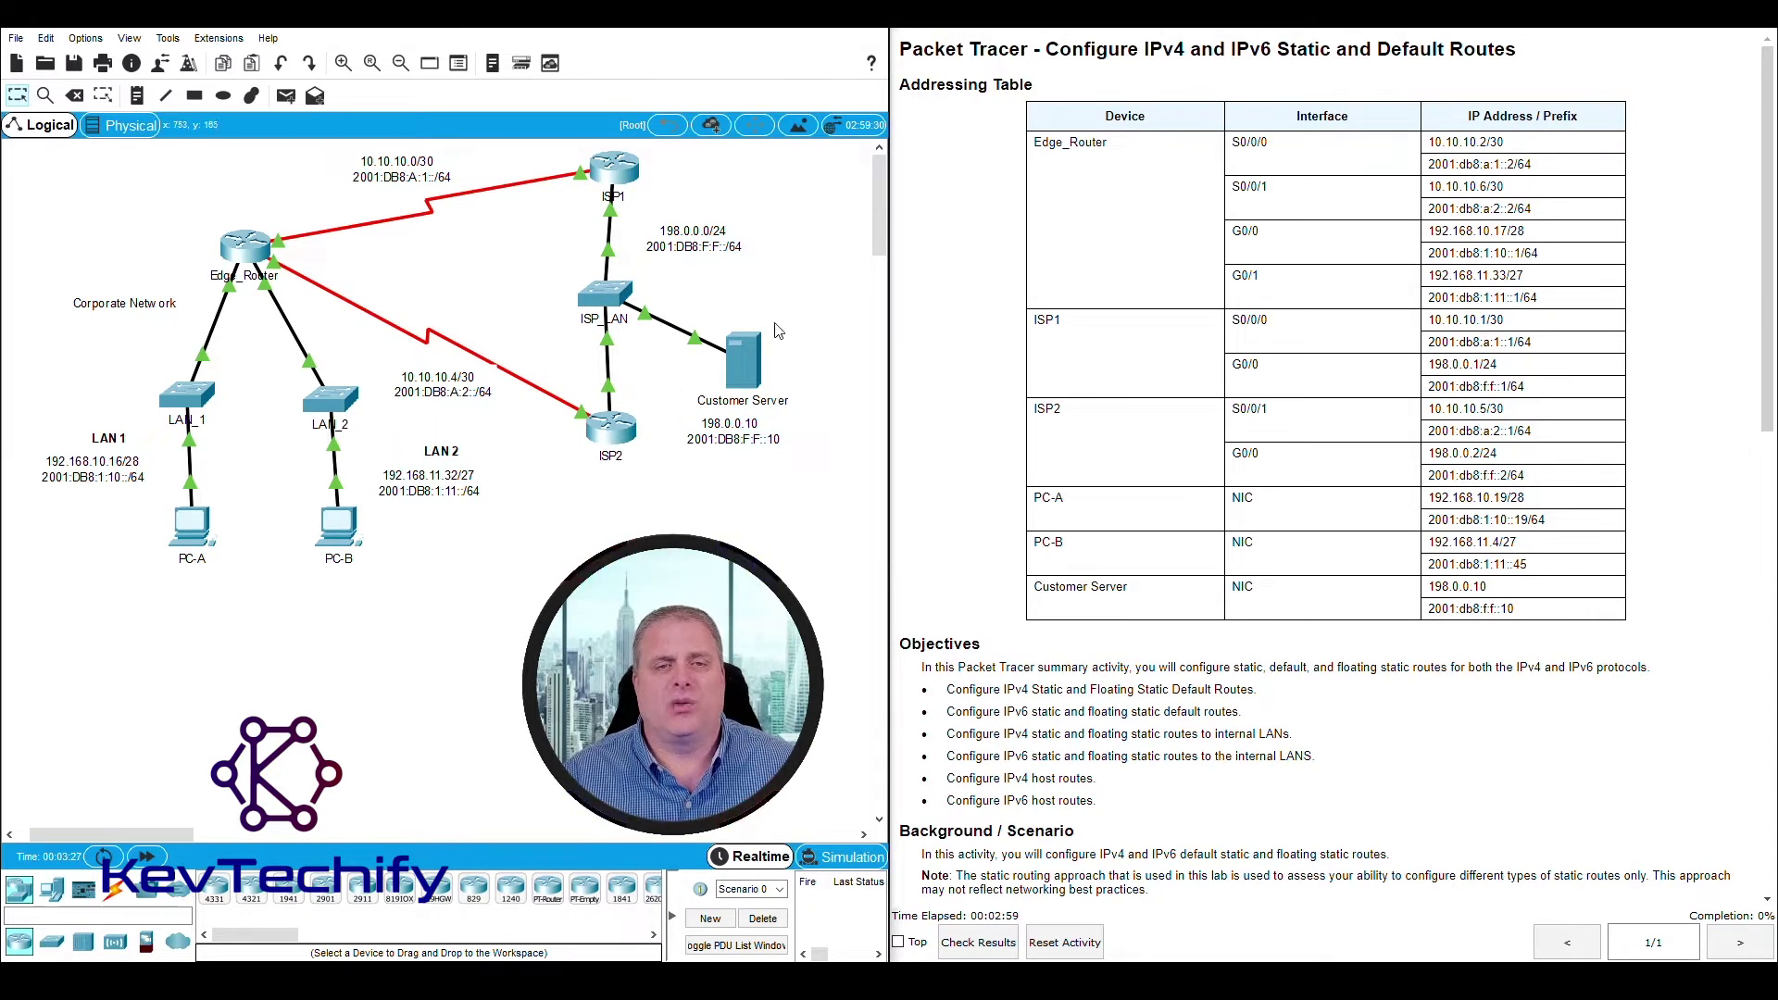
drag(809, 301, 663, 466)
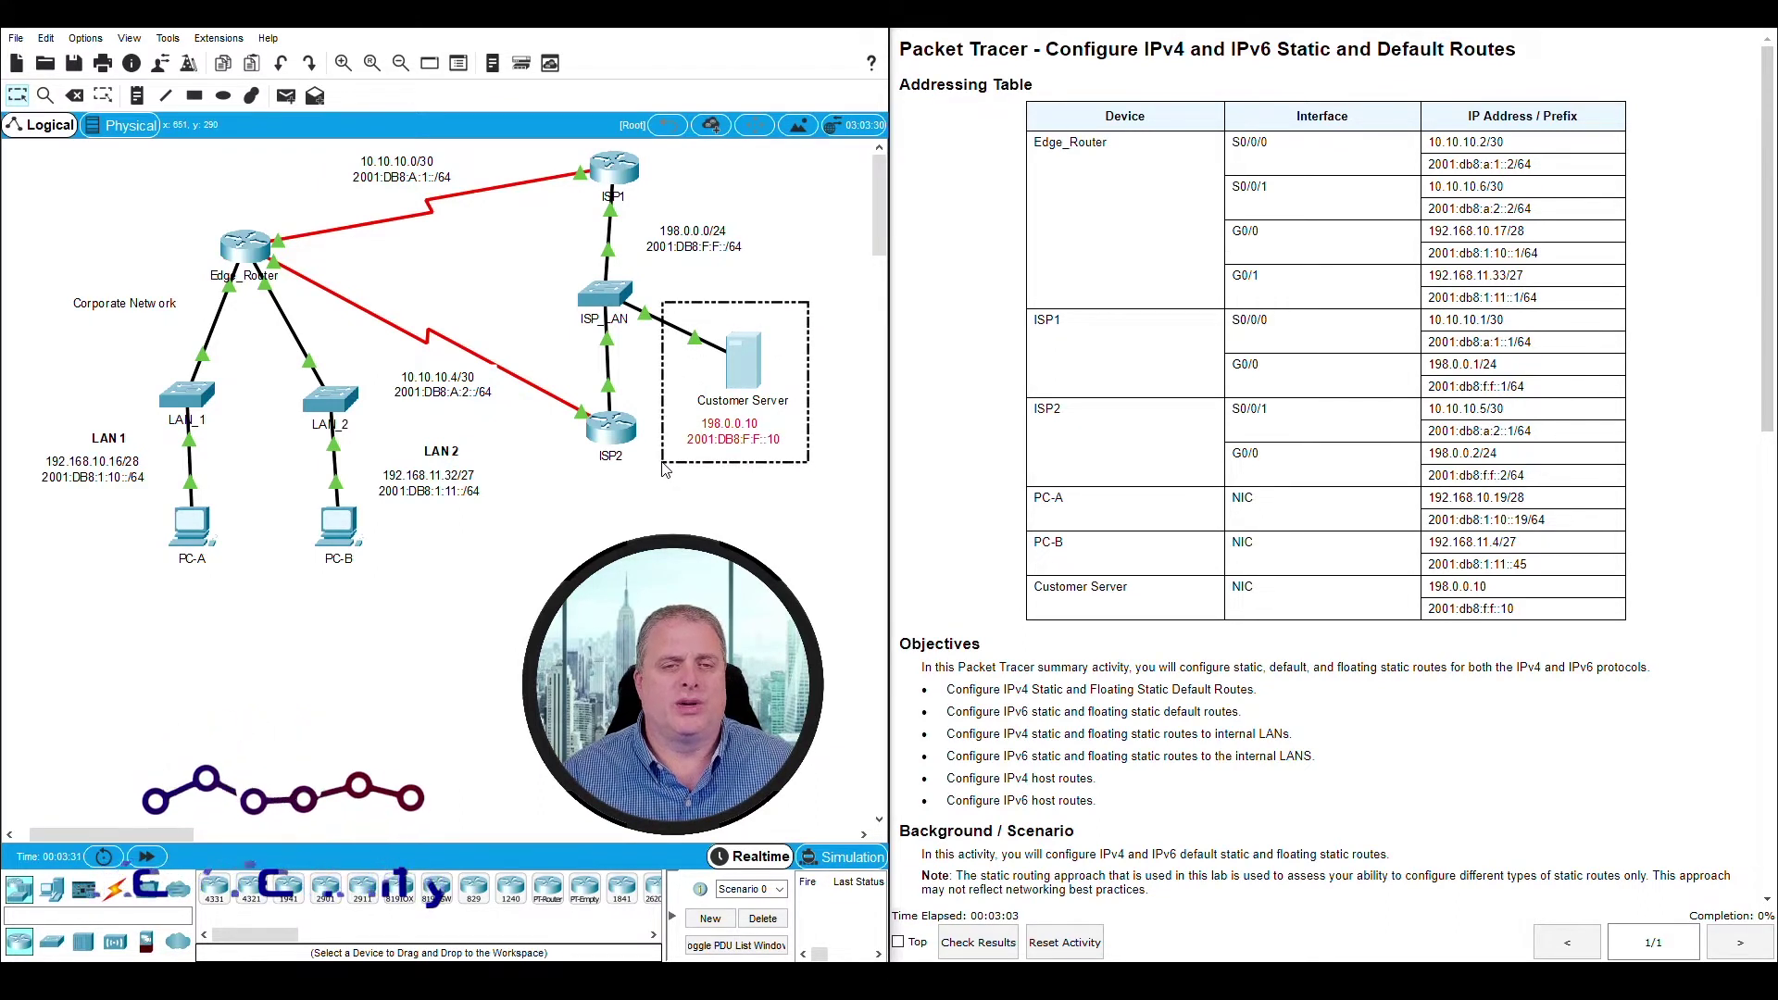
click(804, 233)
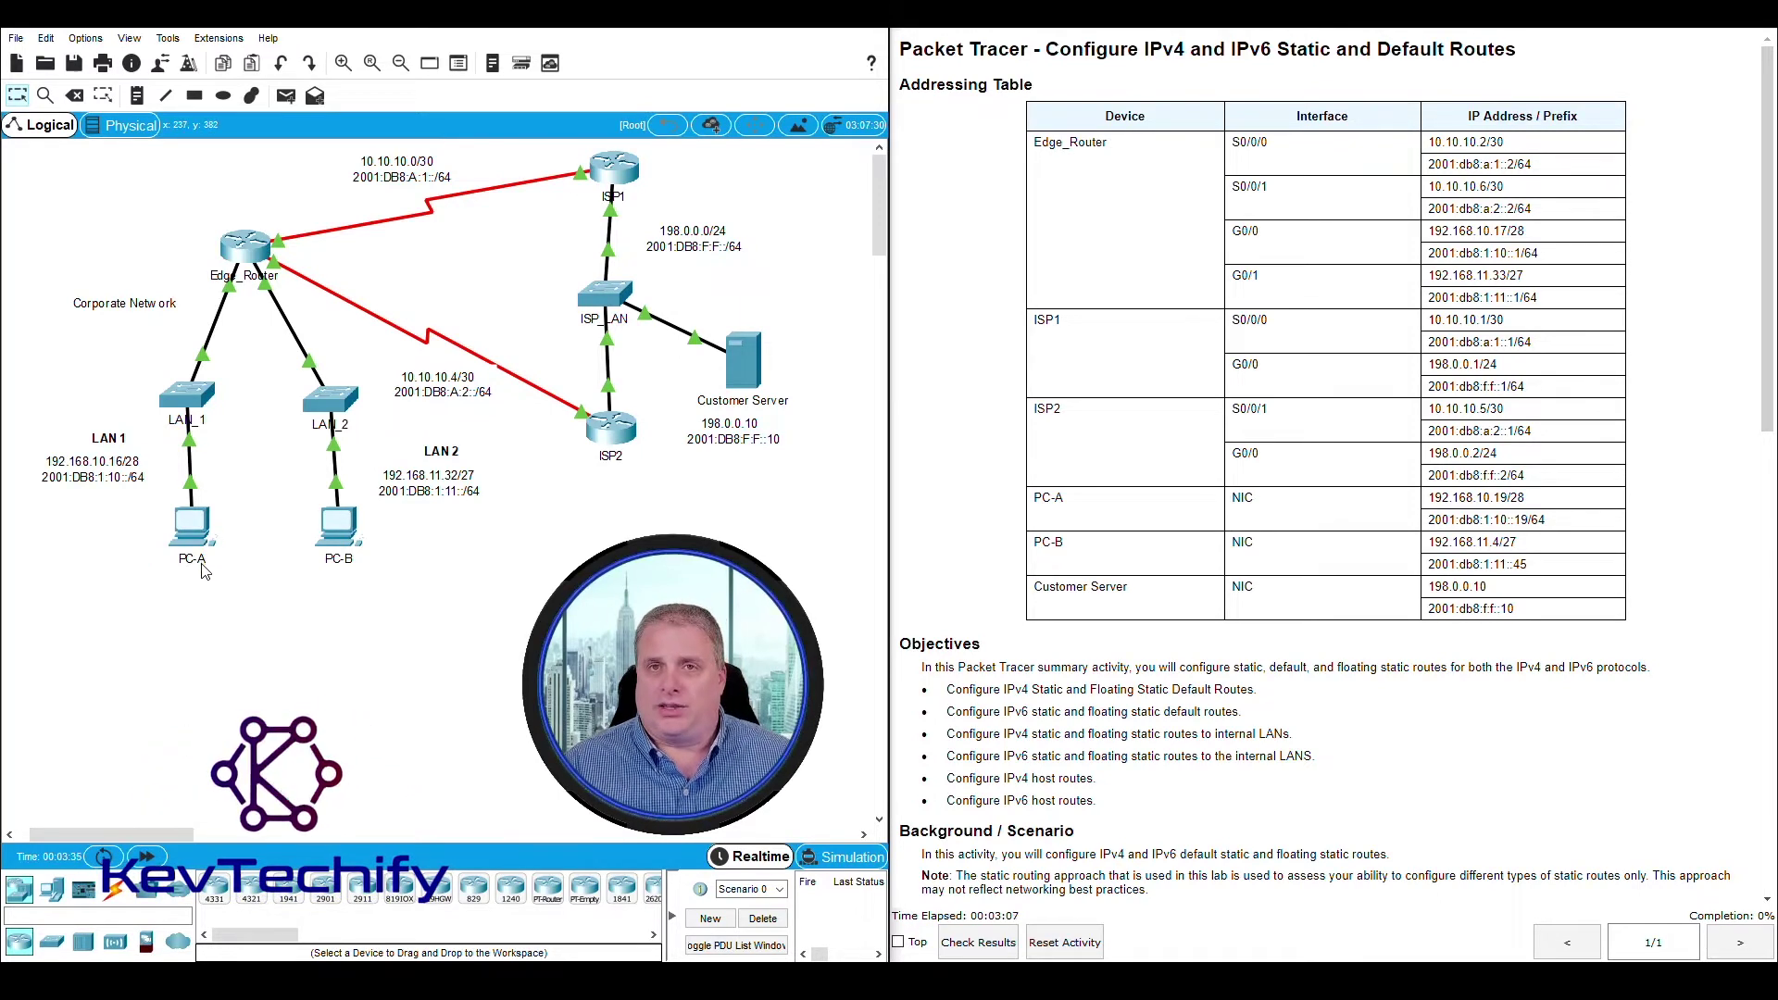
mouse_move(196, 544)
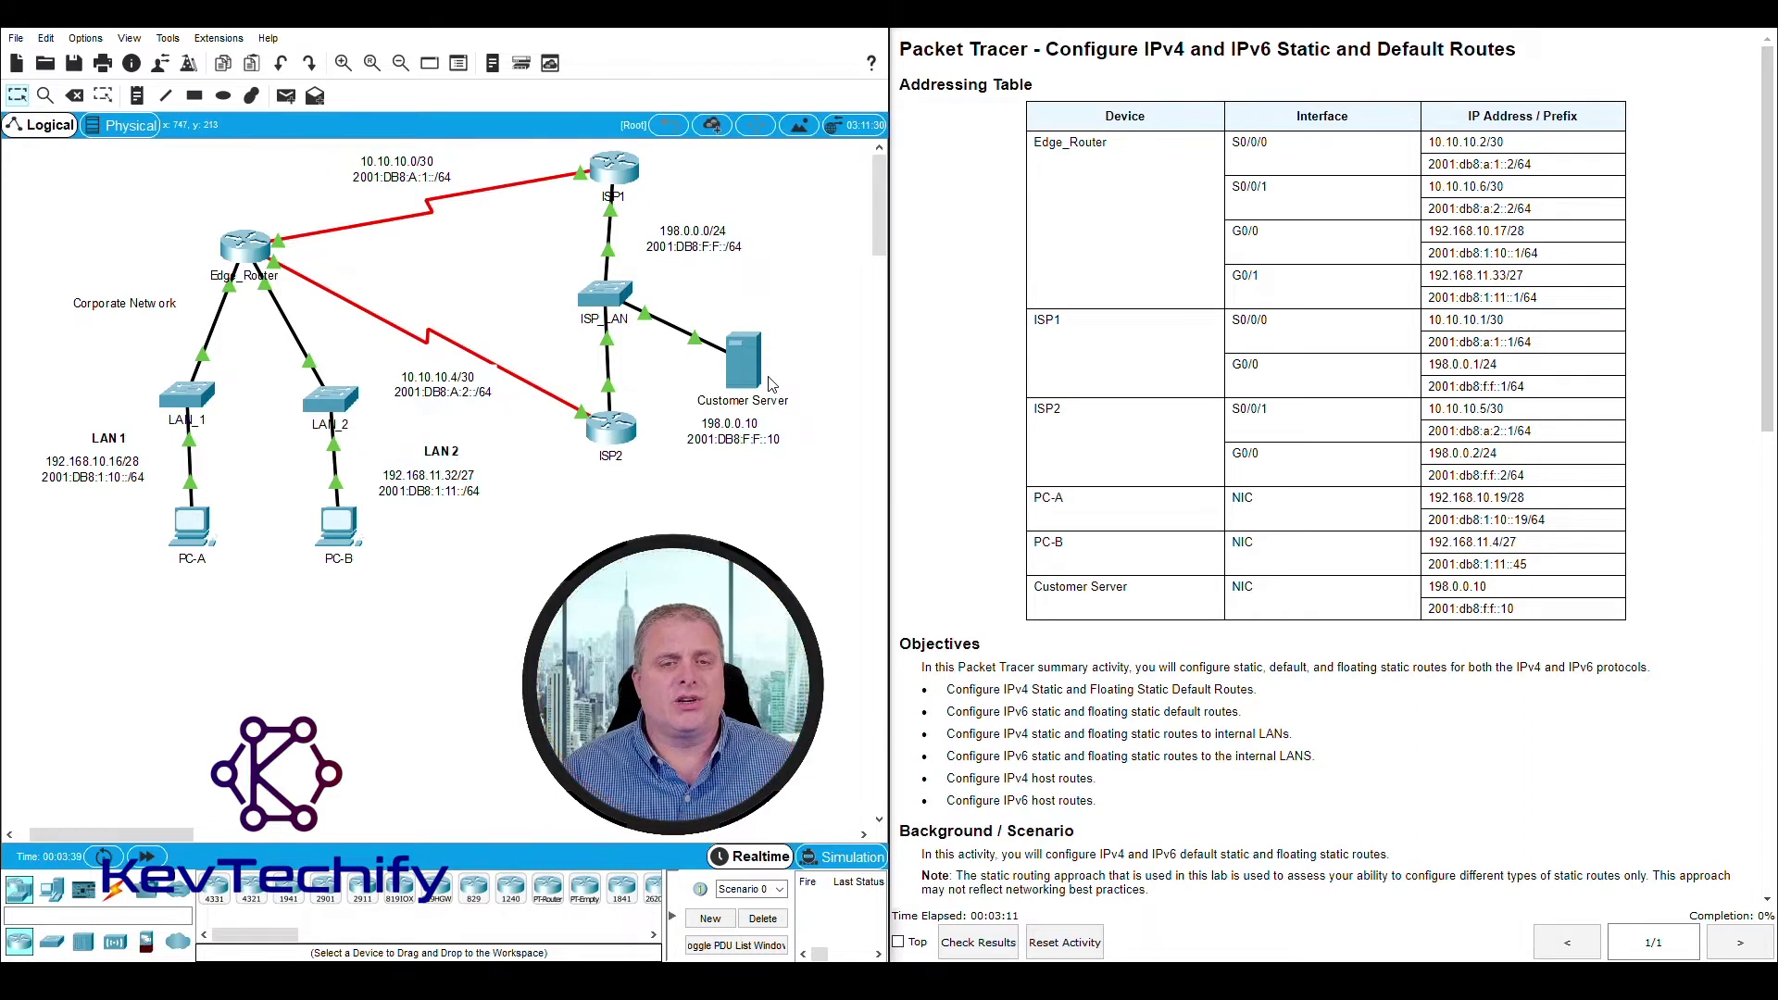
mouse_move(772, 384)
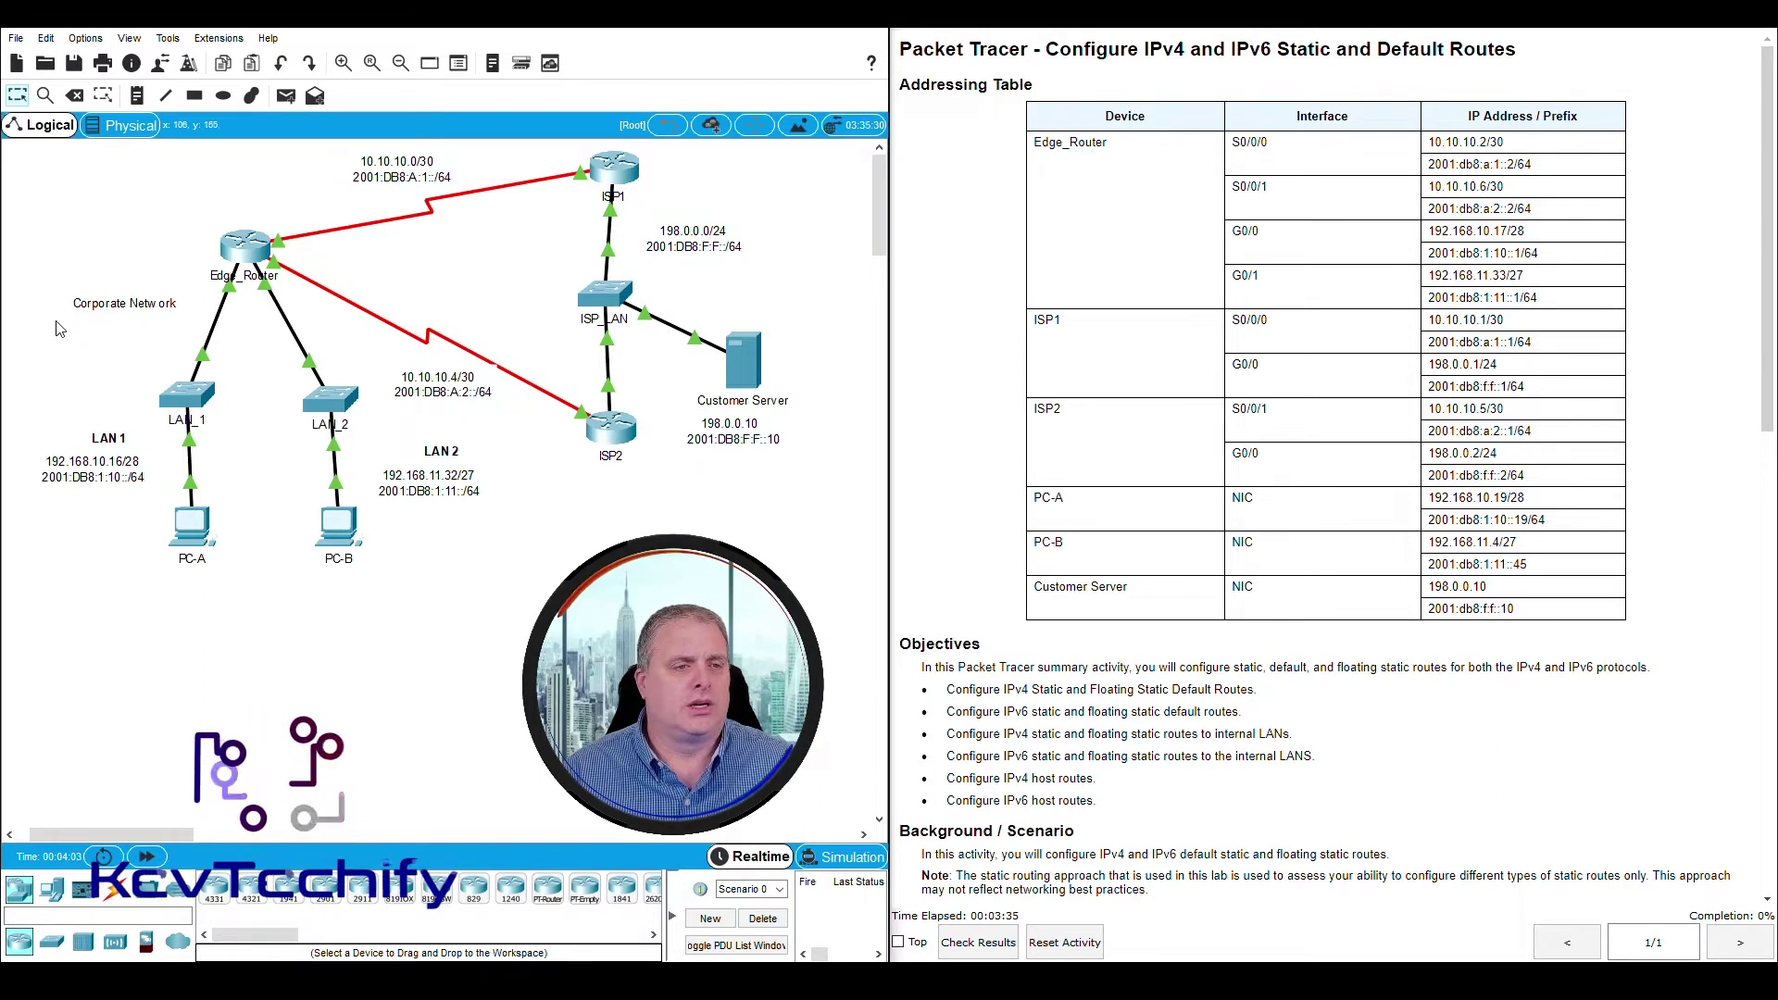
drag(48, 327, 429, 582)
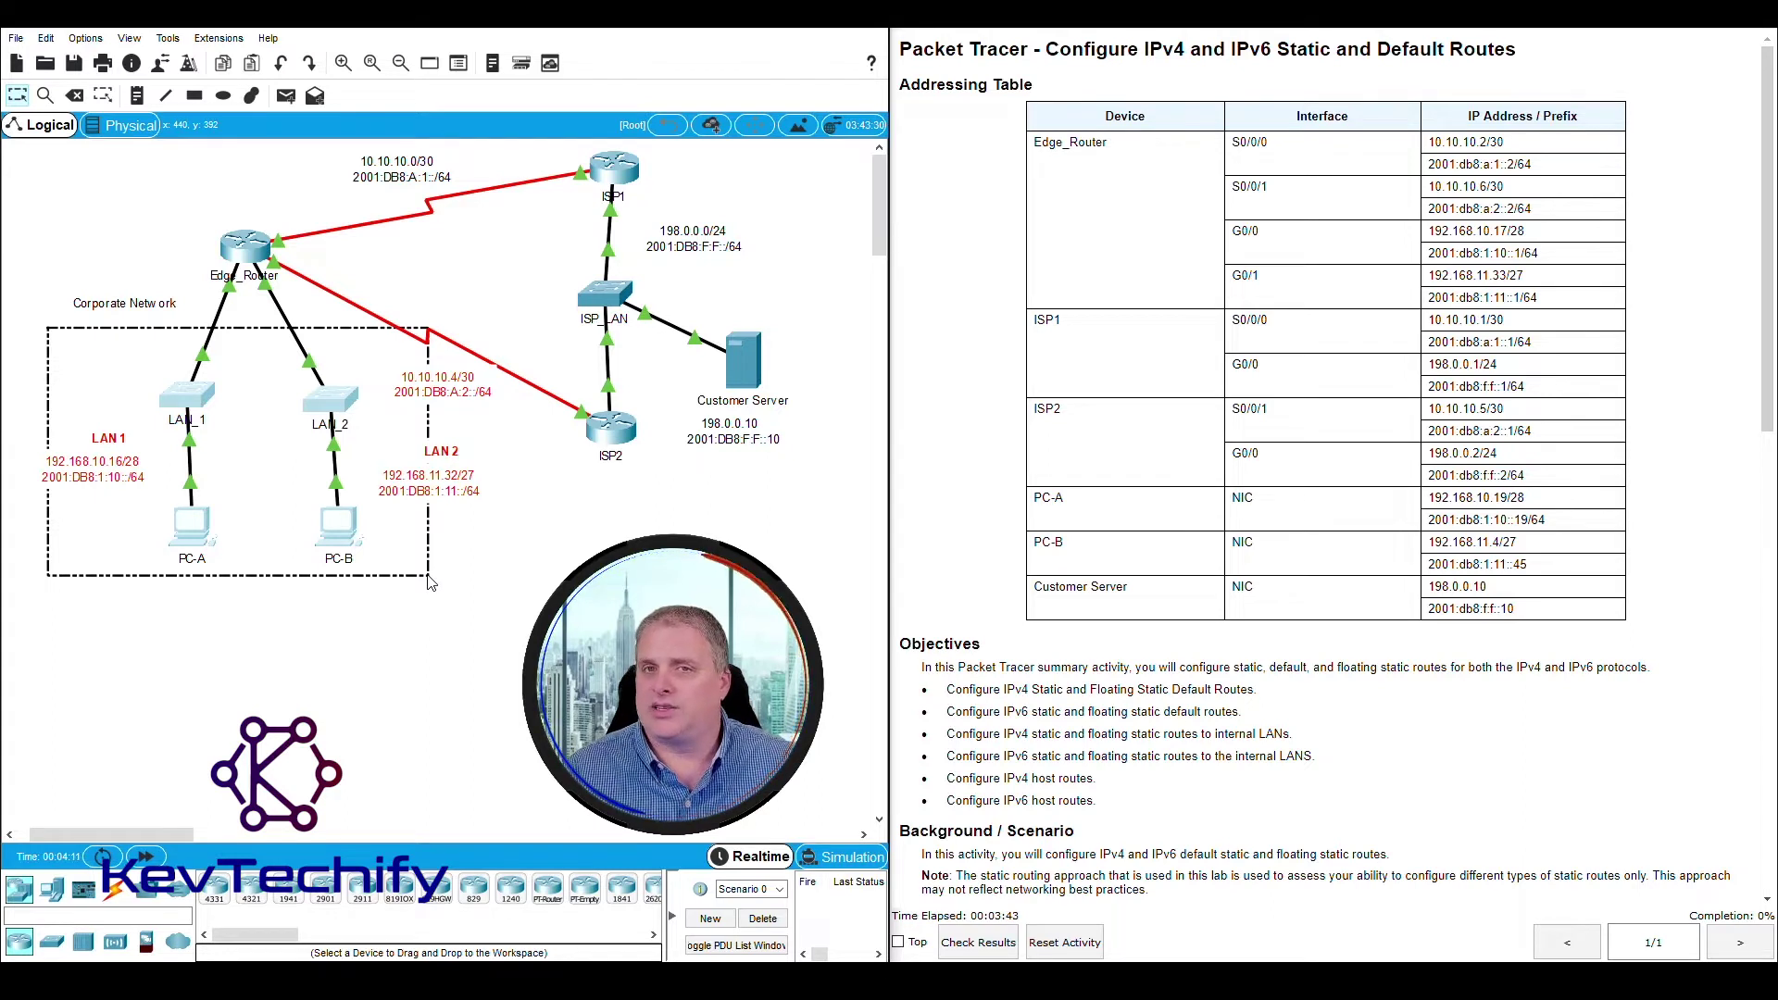
drag(428, 576, 428, 576)
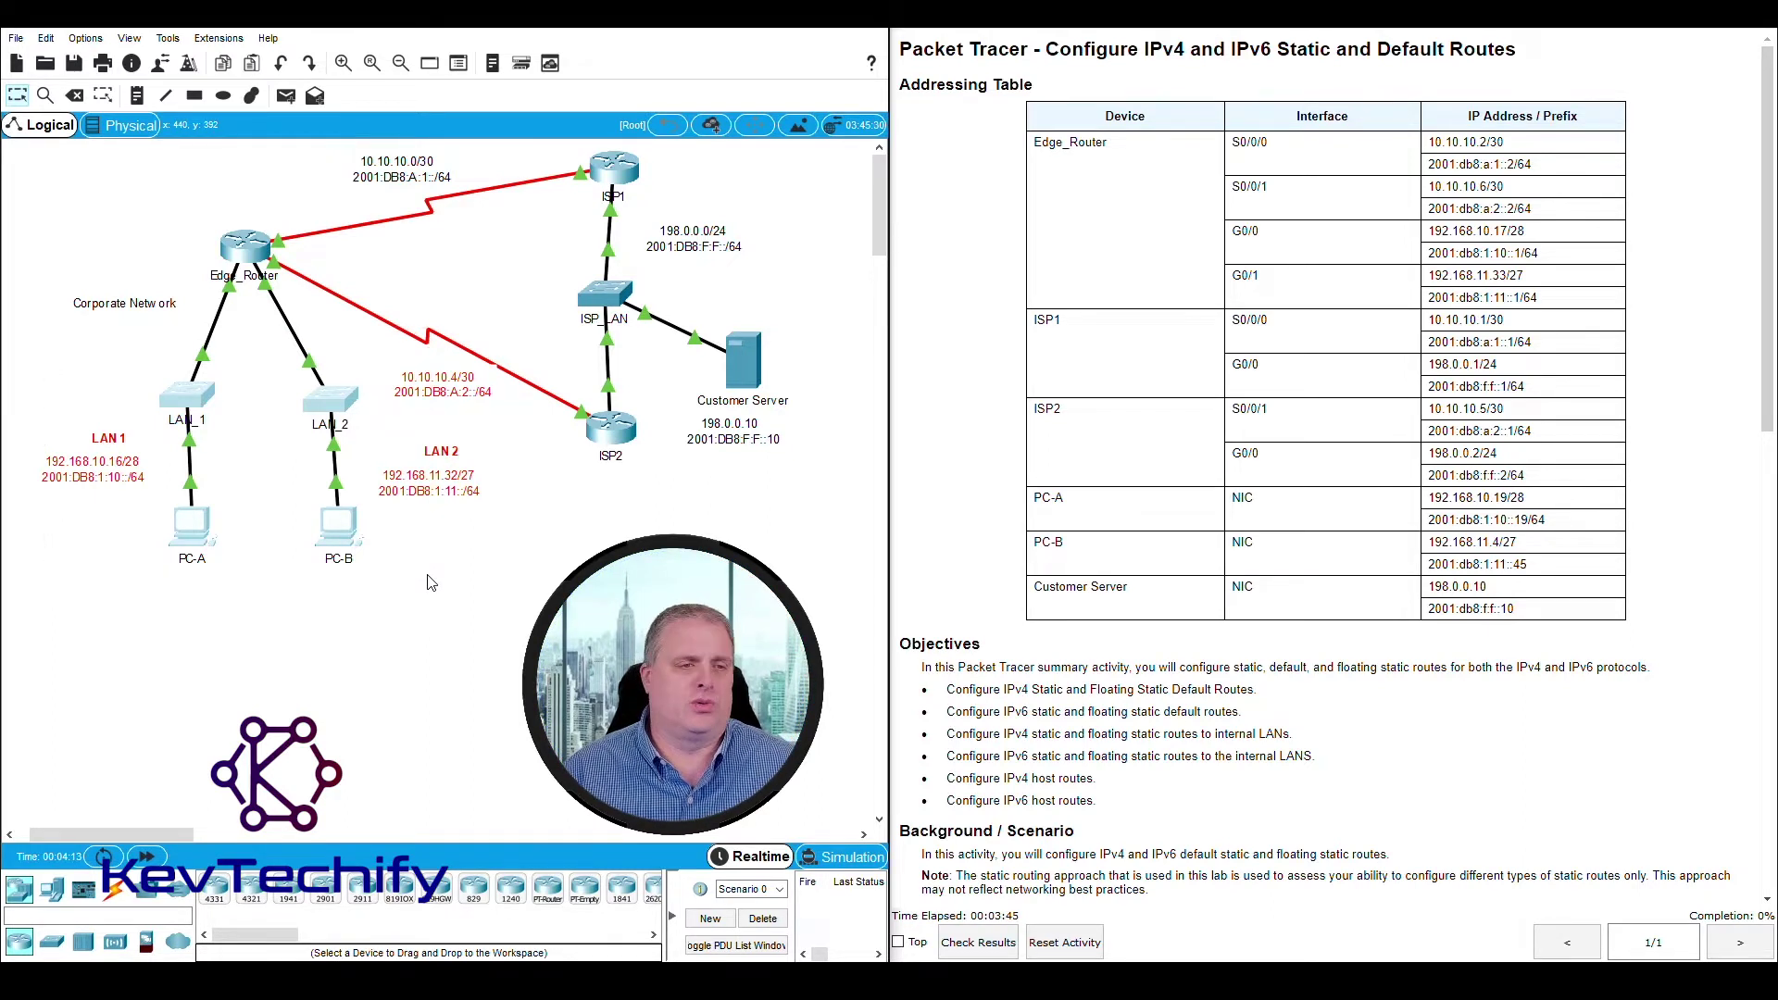
click(523, 562)
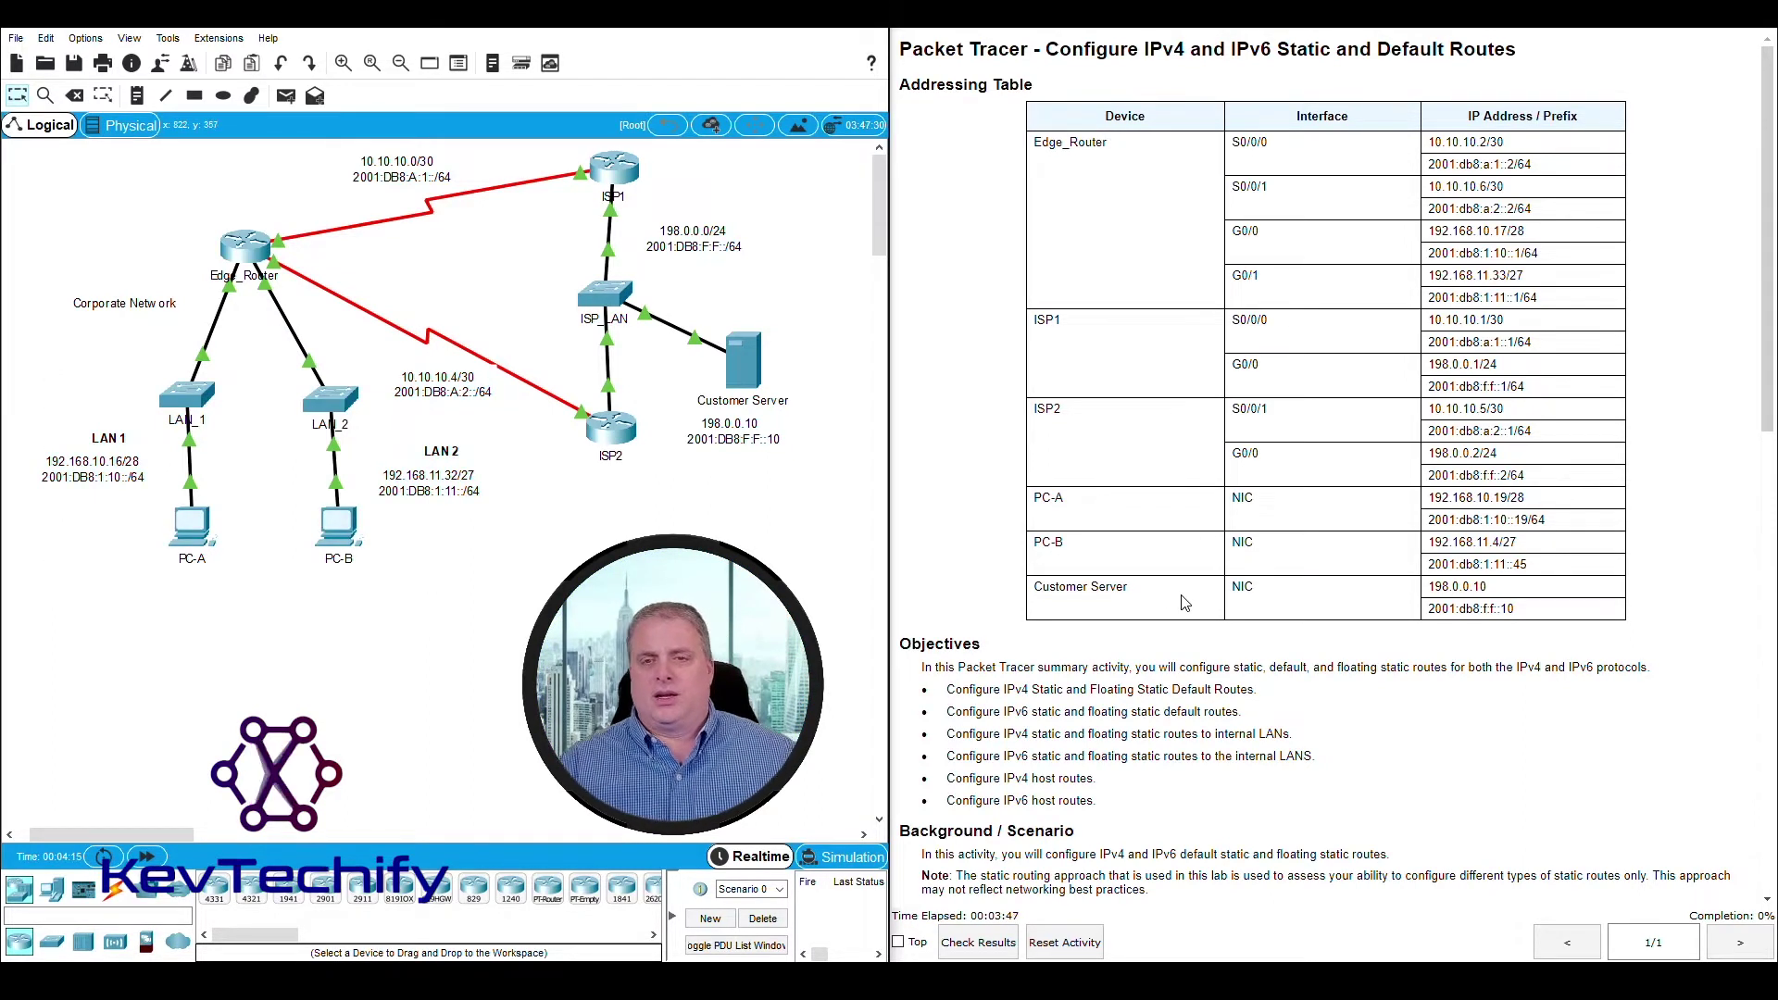
Step: Review the activity's objectives and instructions as far as Part 1 on IPv4 static and floating static default routes
scroll(1139, 584, down, 5)
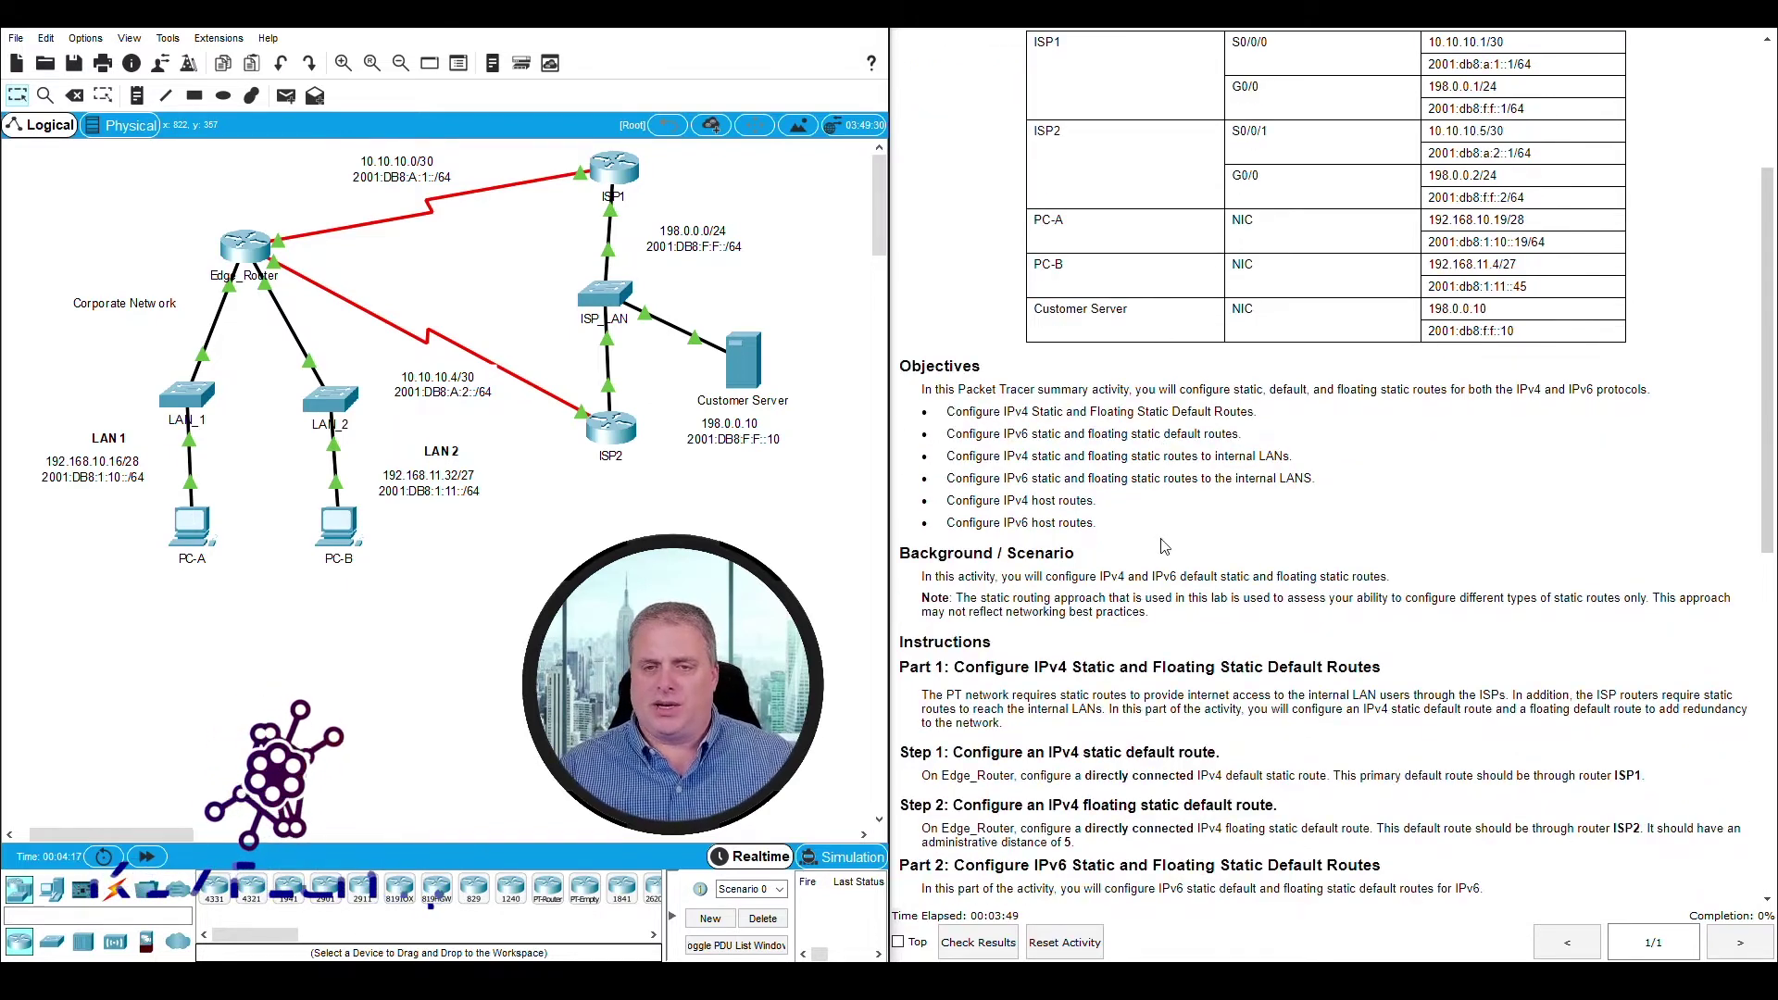
scroll(992, 503, down, 9)
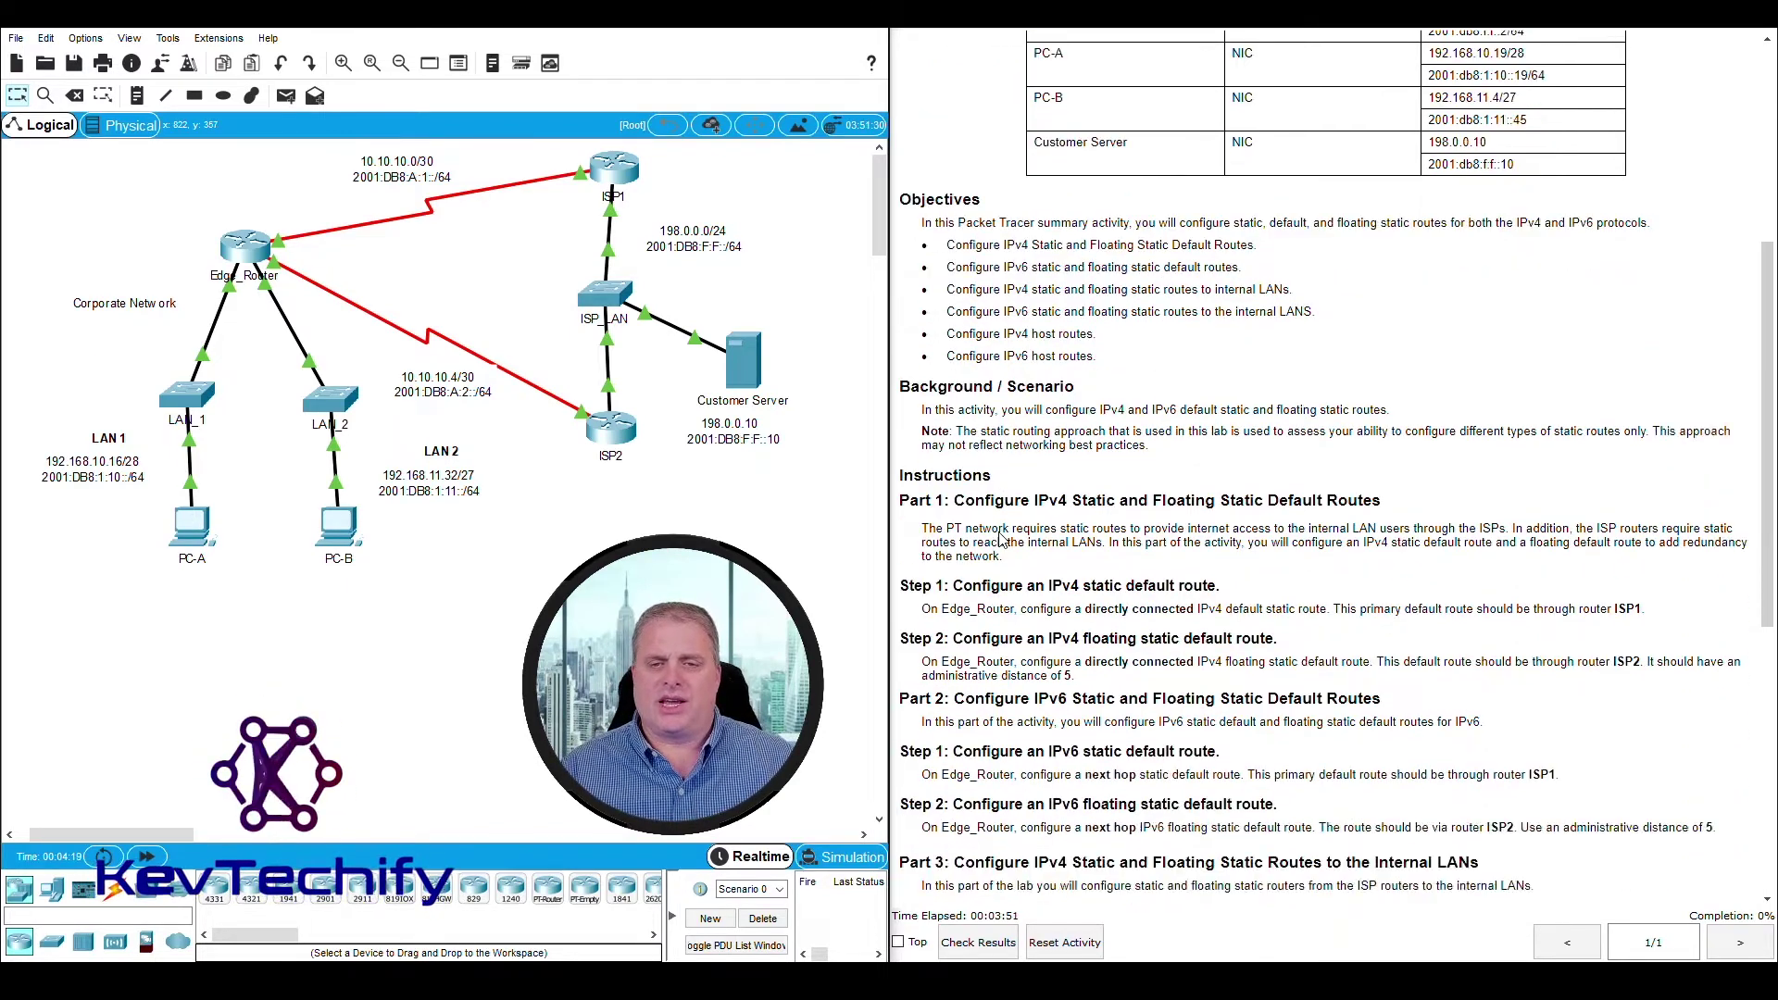
scroll(1014, 528, down, 1)
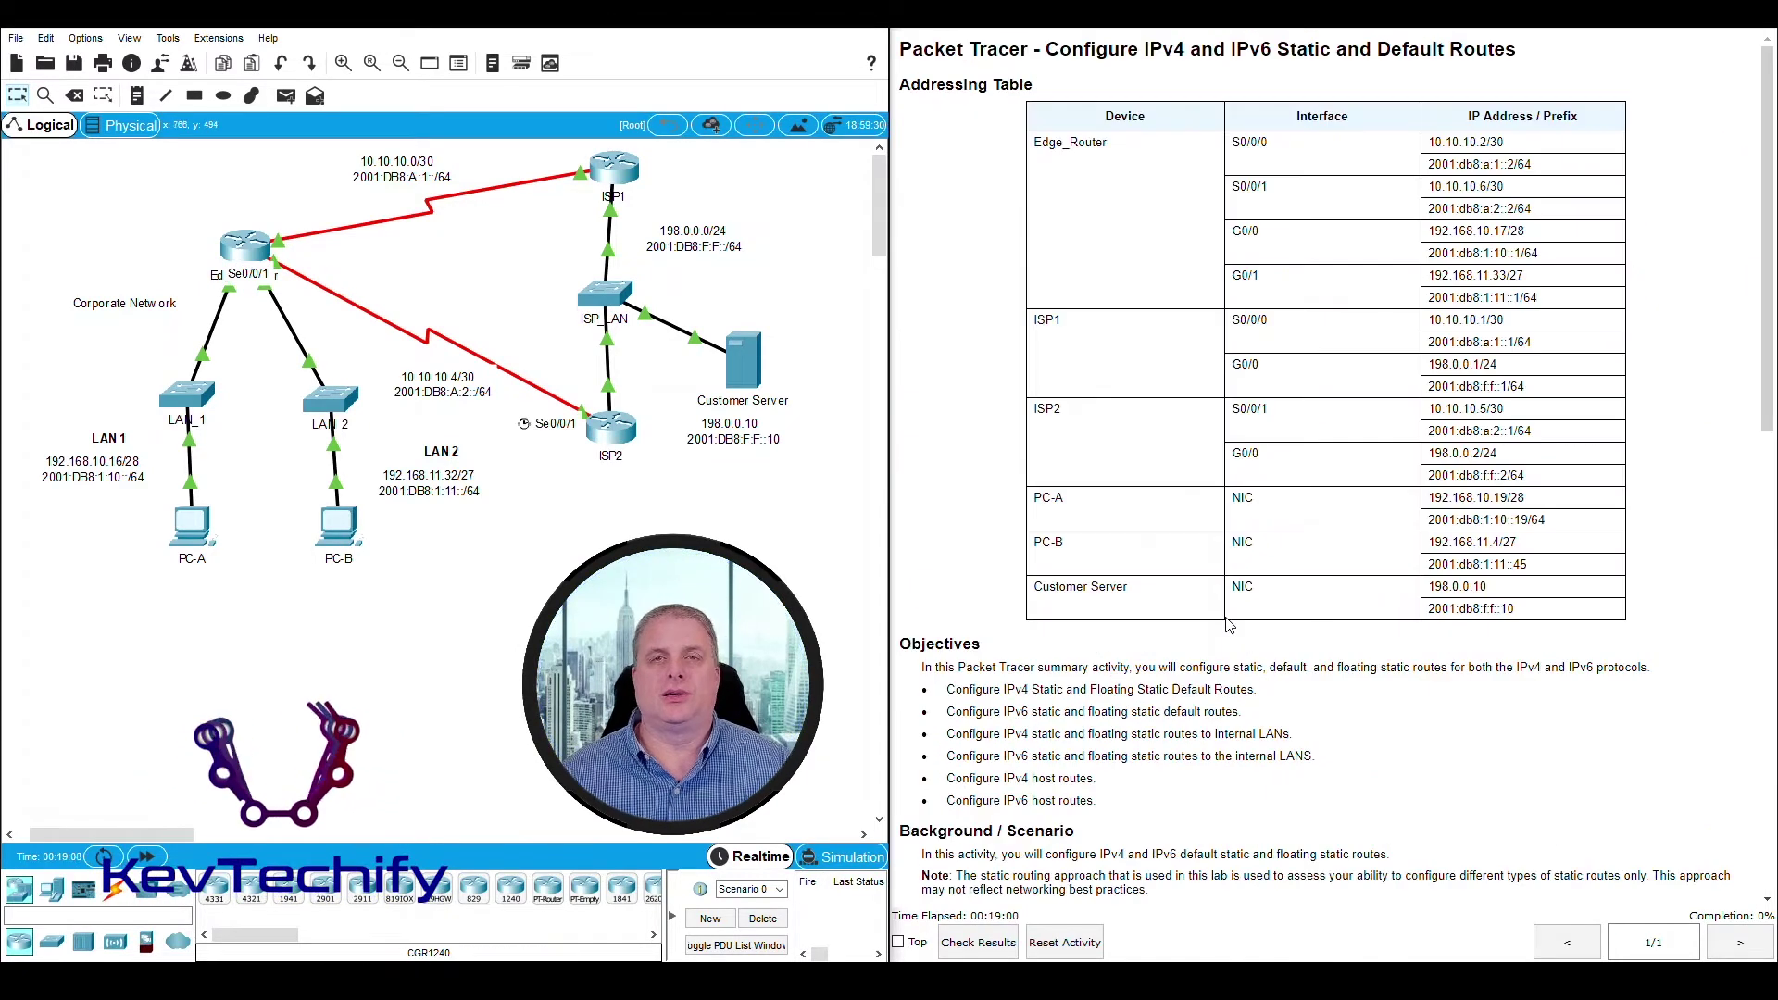
scroll(1229, 618, down, 3)
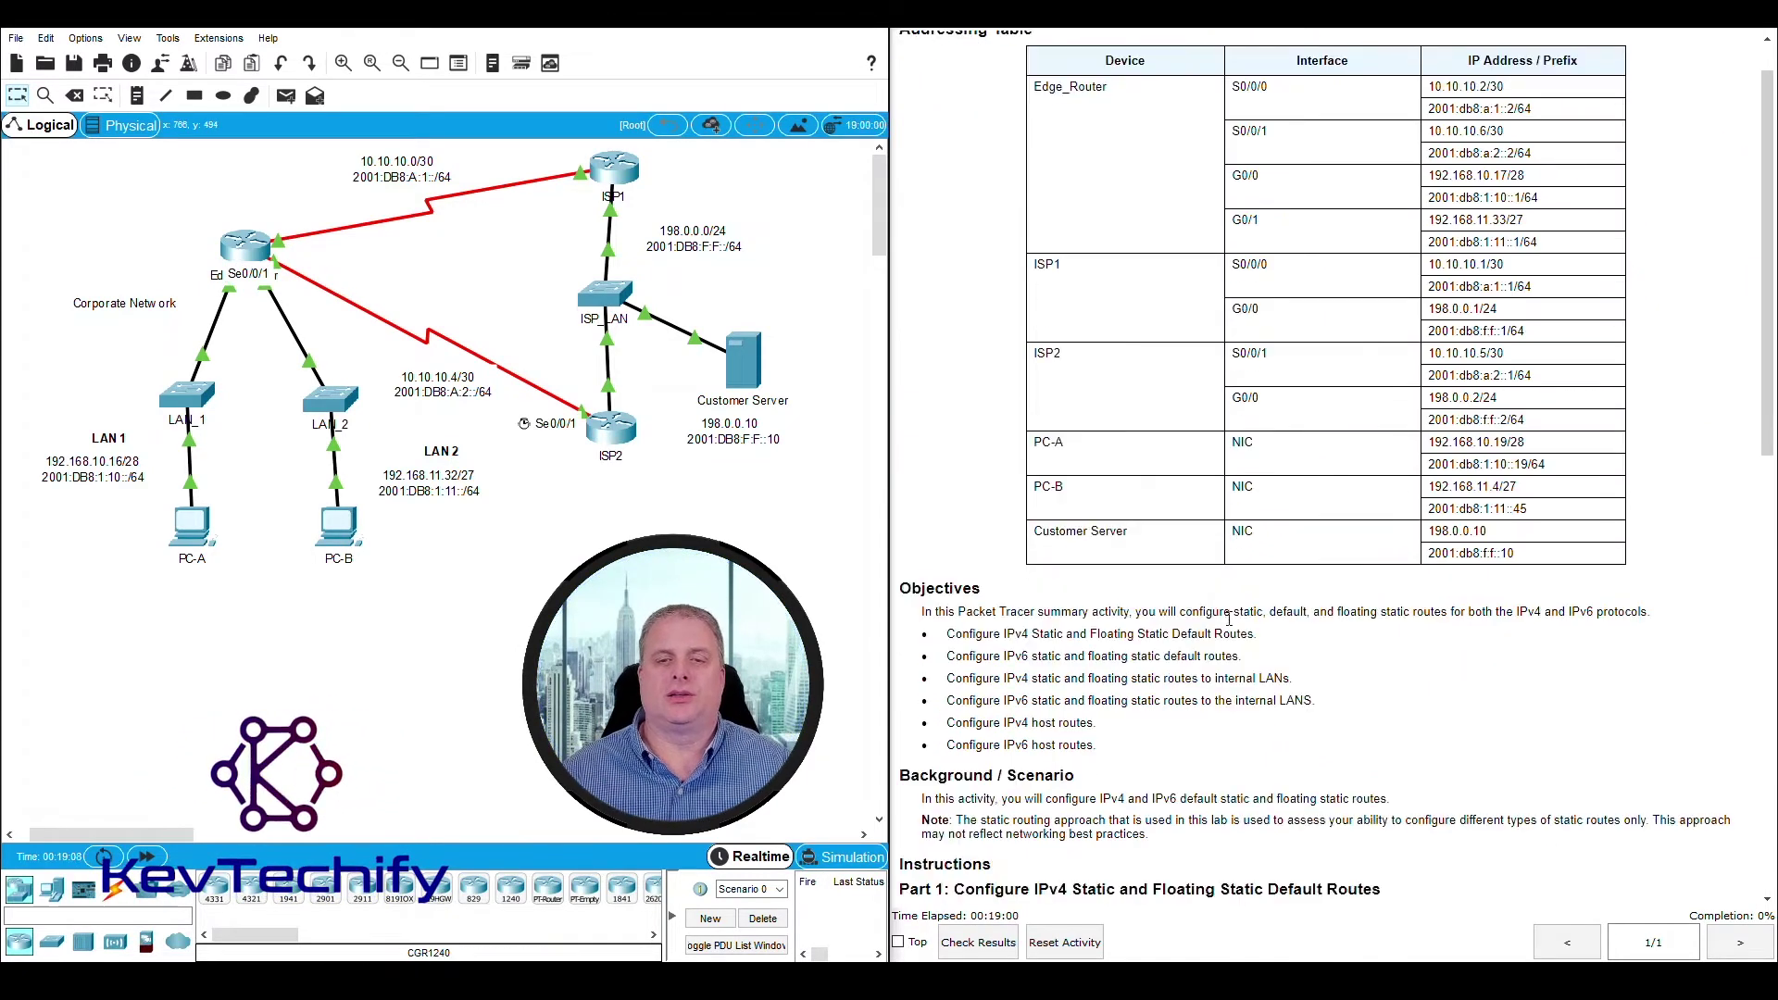
scroll(1229, 618, down, 3)
scroll(1232, 627, down, 4)
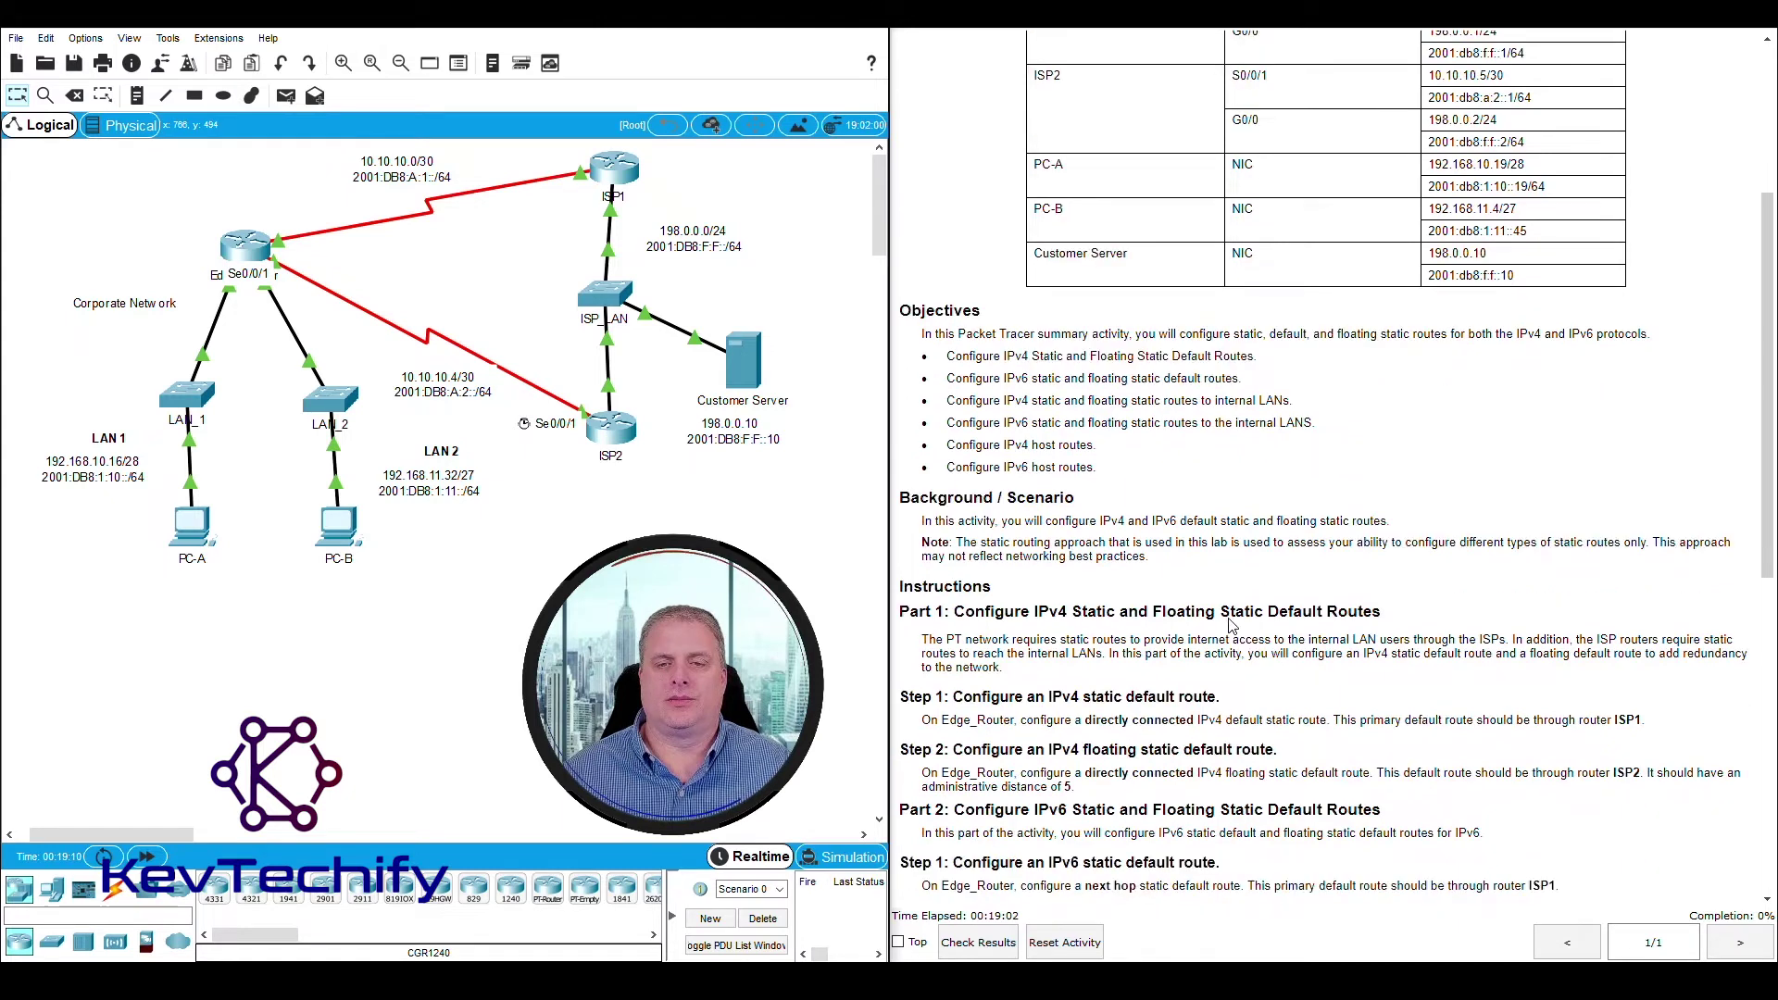
scroll(1232, 627, down, 2)
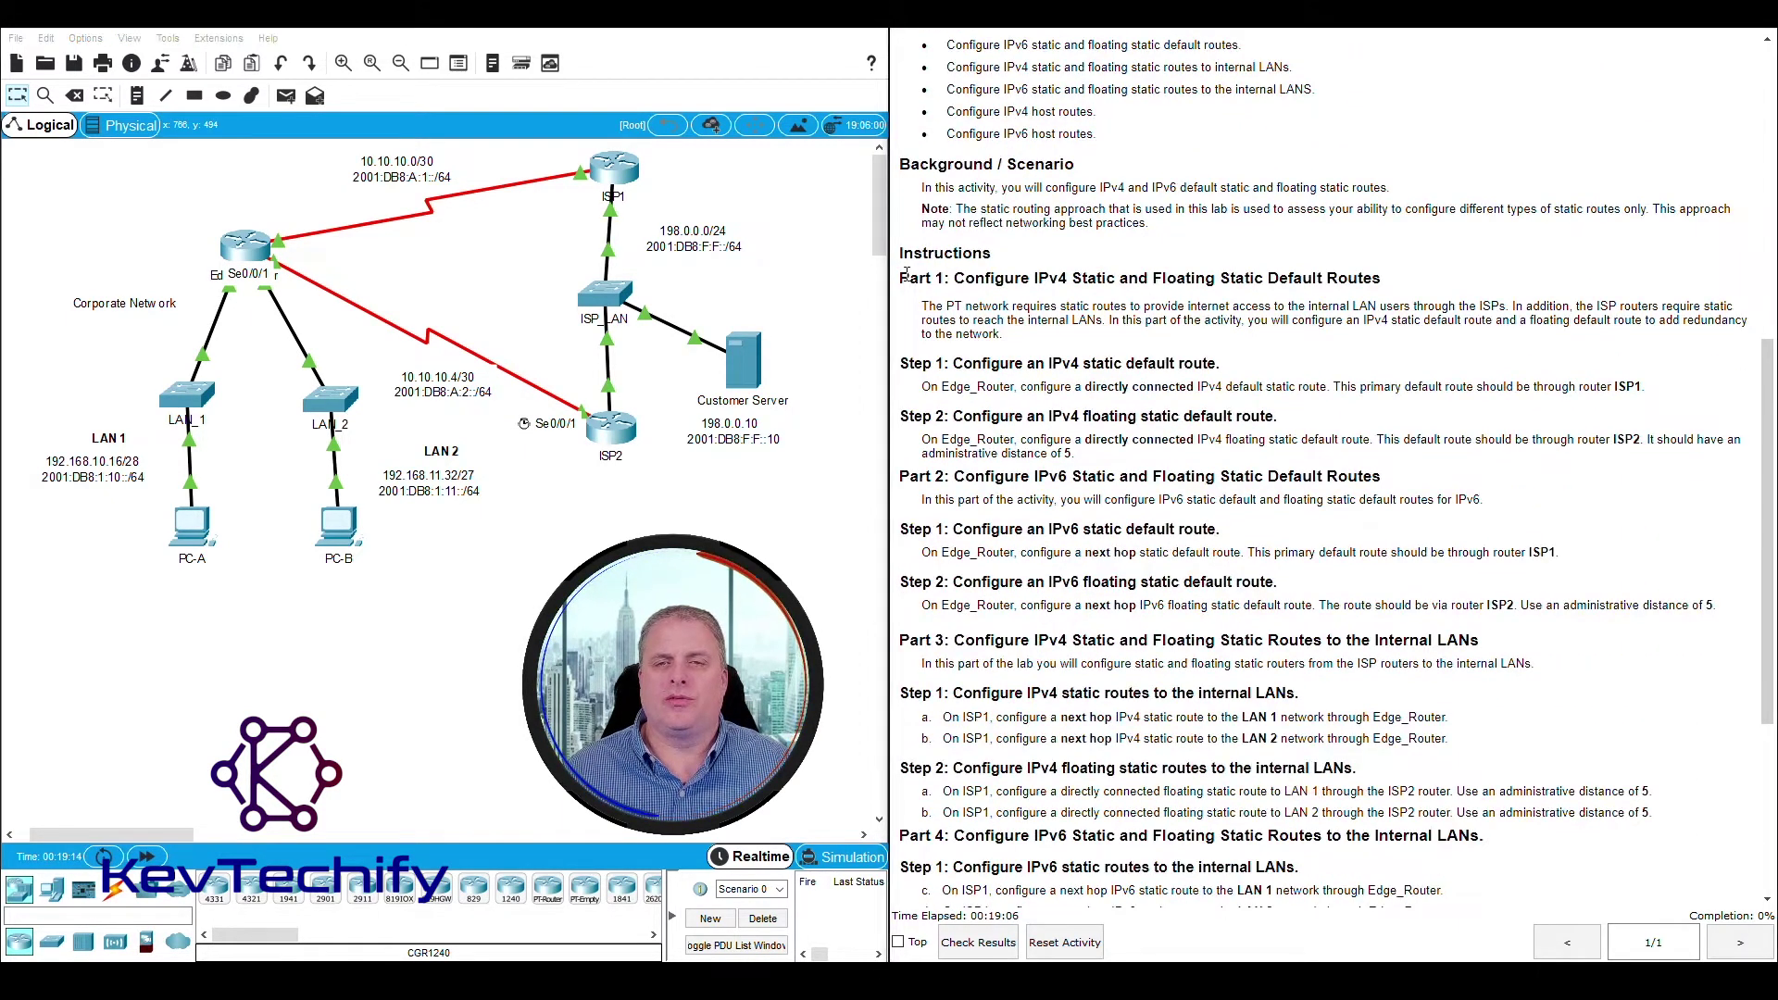
drag(901, 276, 1403, 288)
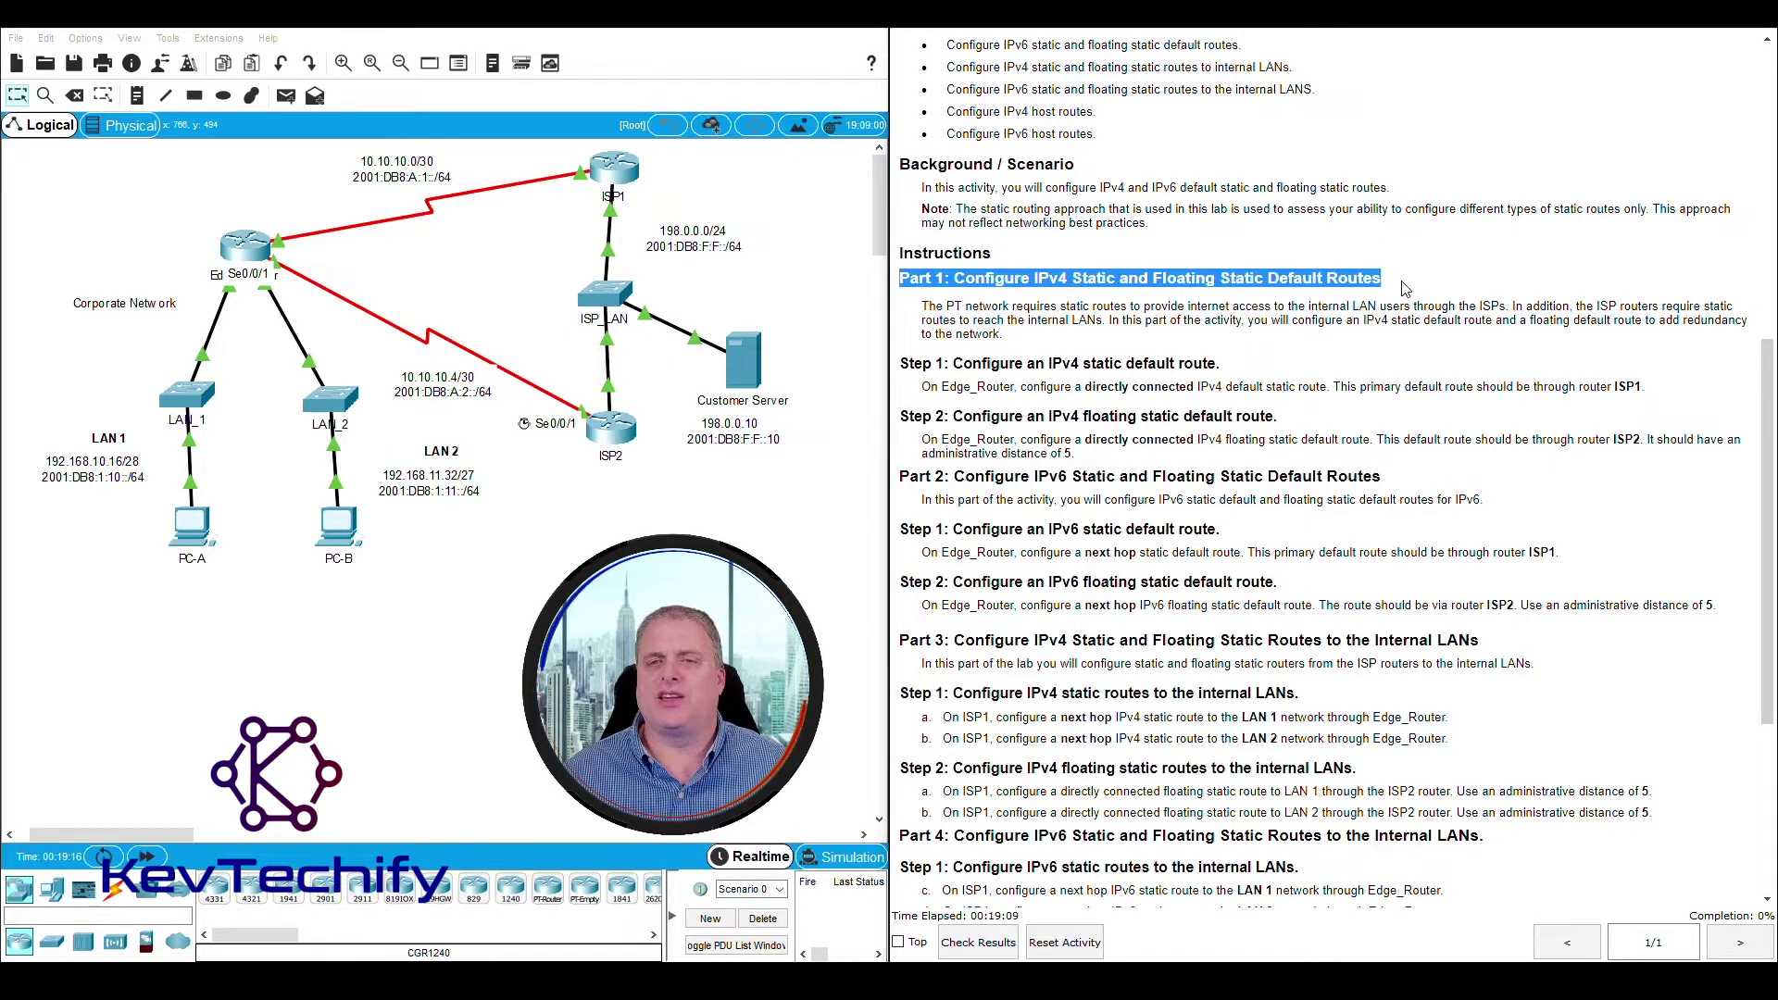
click(1420, 385)
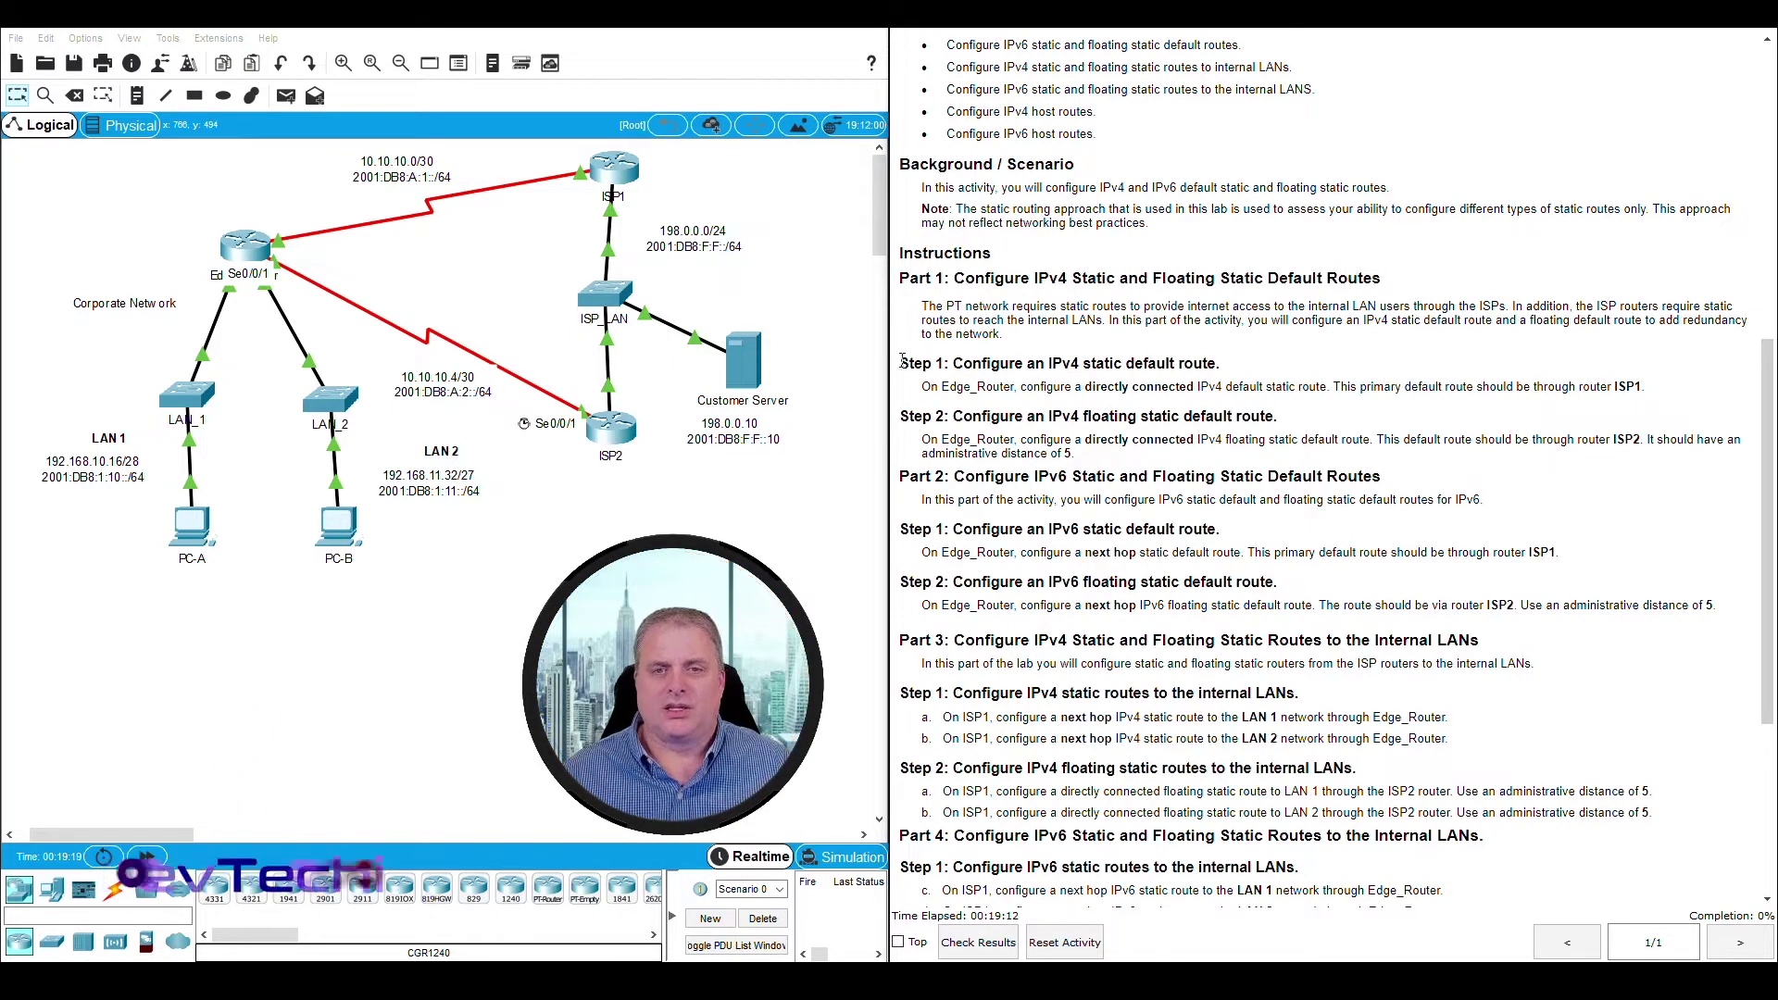
Step: Examine the Part 1 Step 1 requirement for a directly connected IPv4 default static route against the Edge_Router to ISP1 serial link
drag(900, 364, 1225, 370)
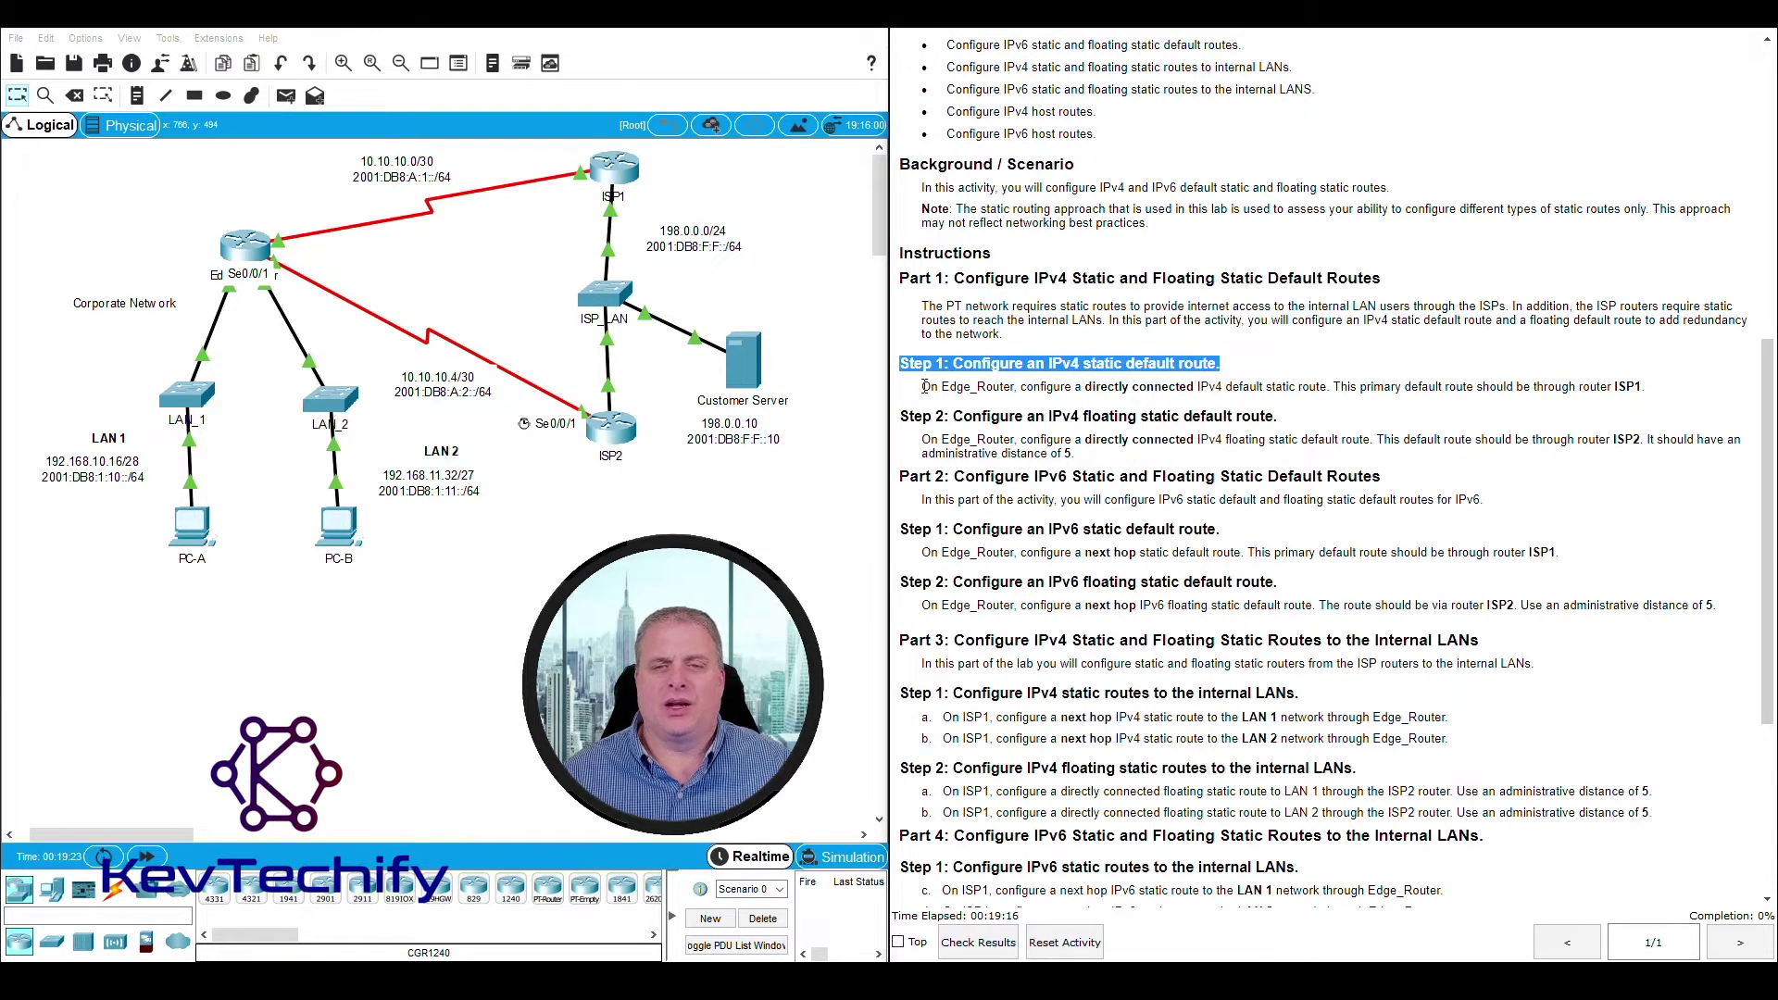
drag(924, 386, 1142, 387)
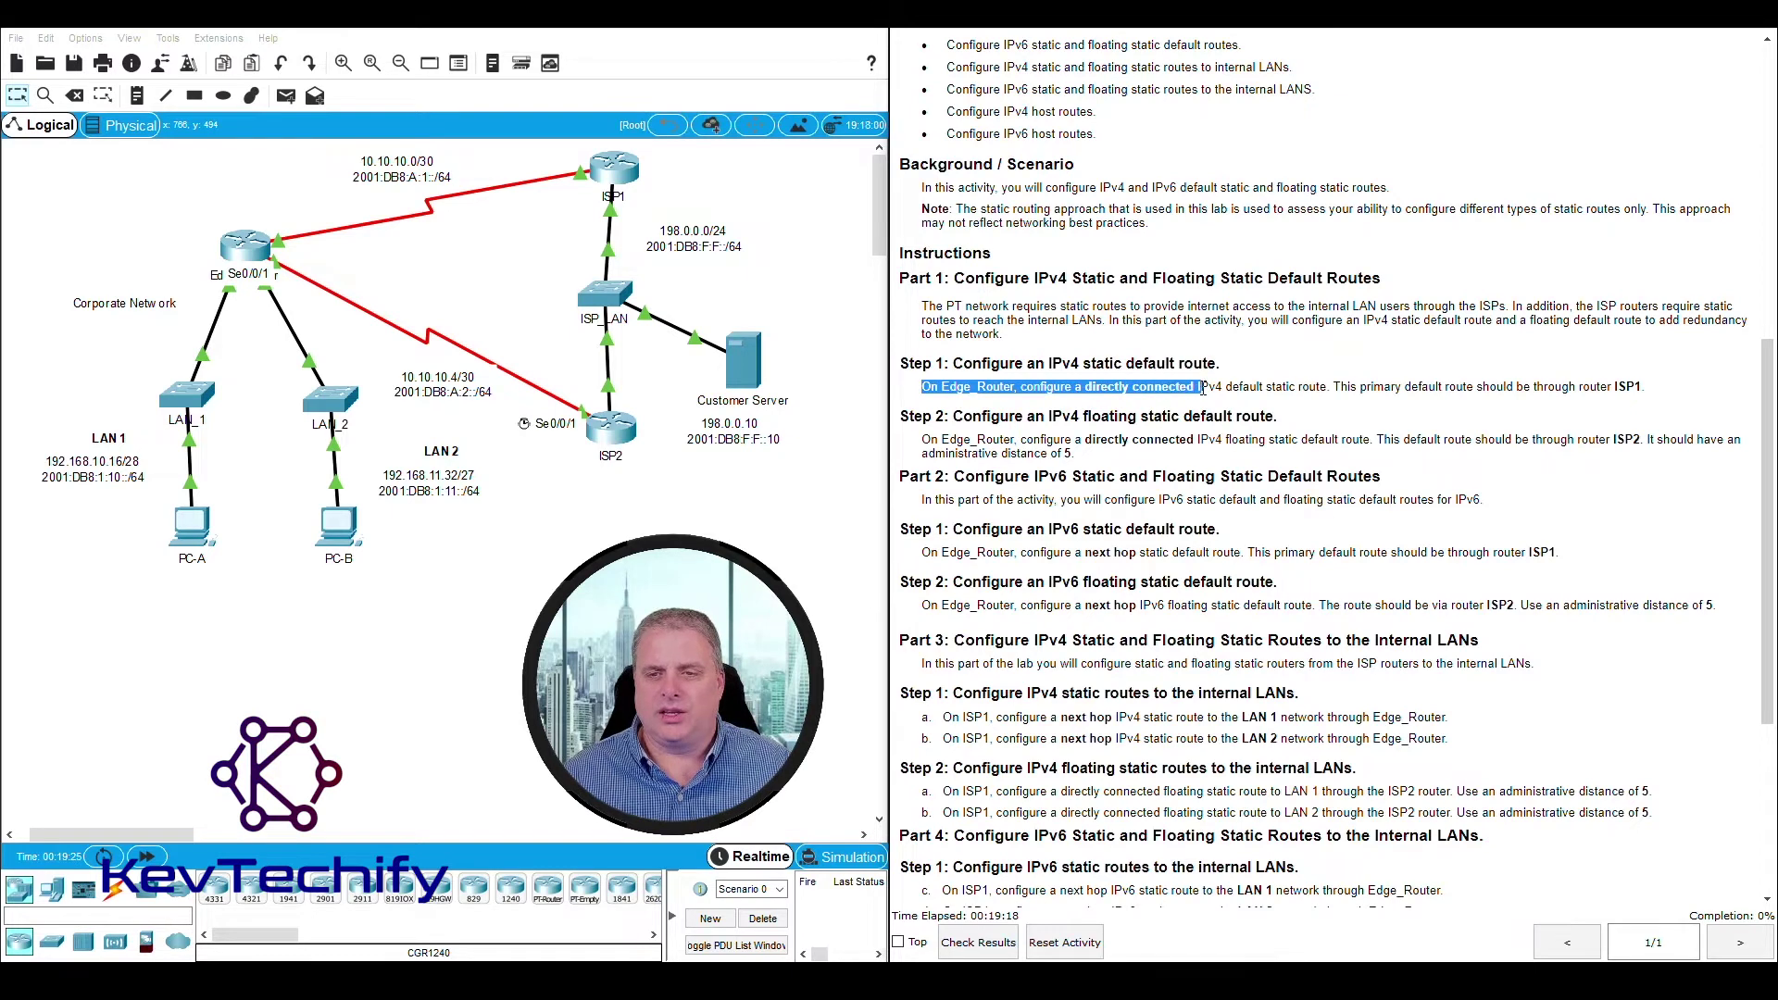
drag(1258, 389, 1556, 395)
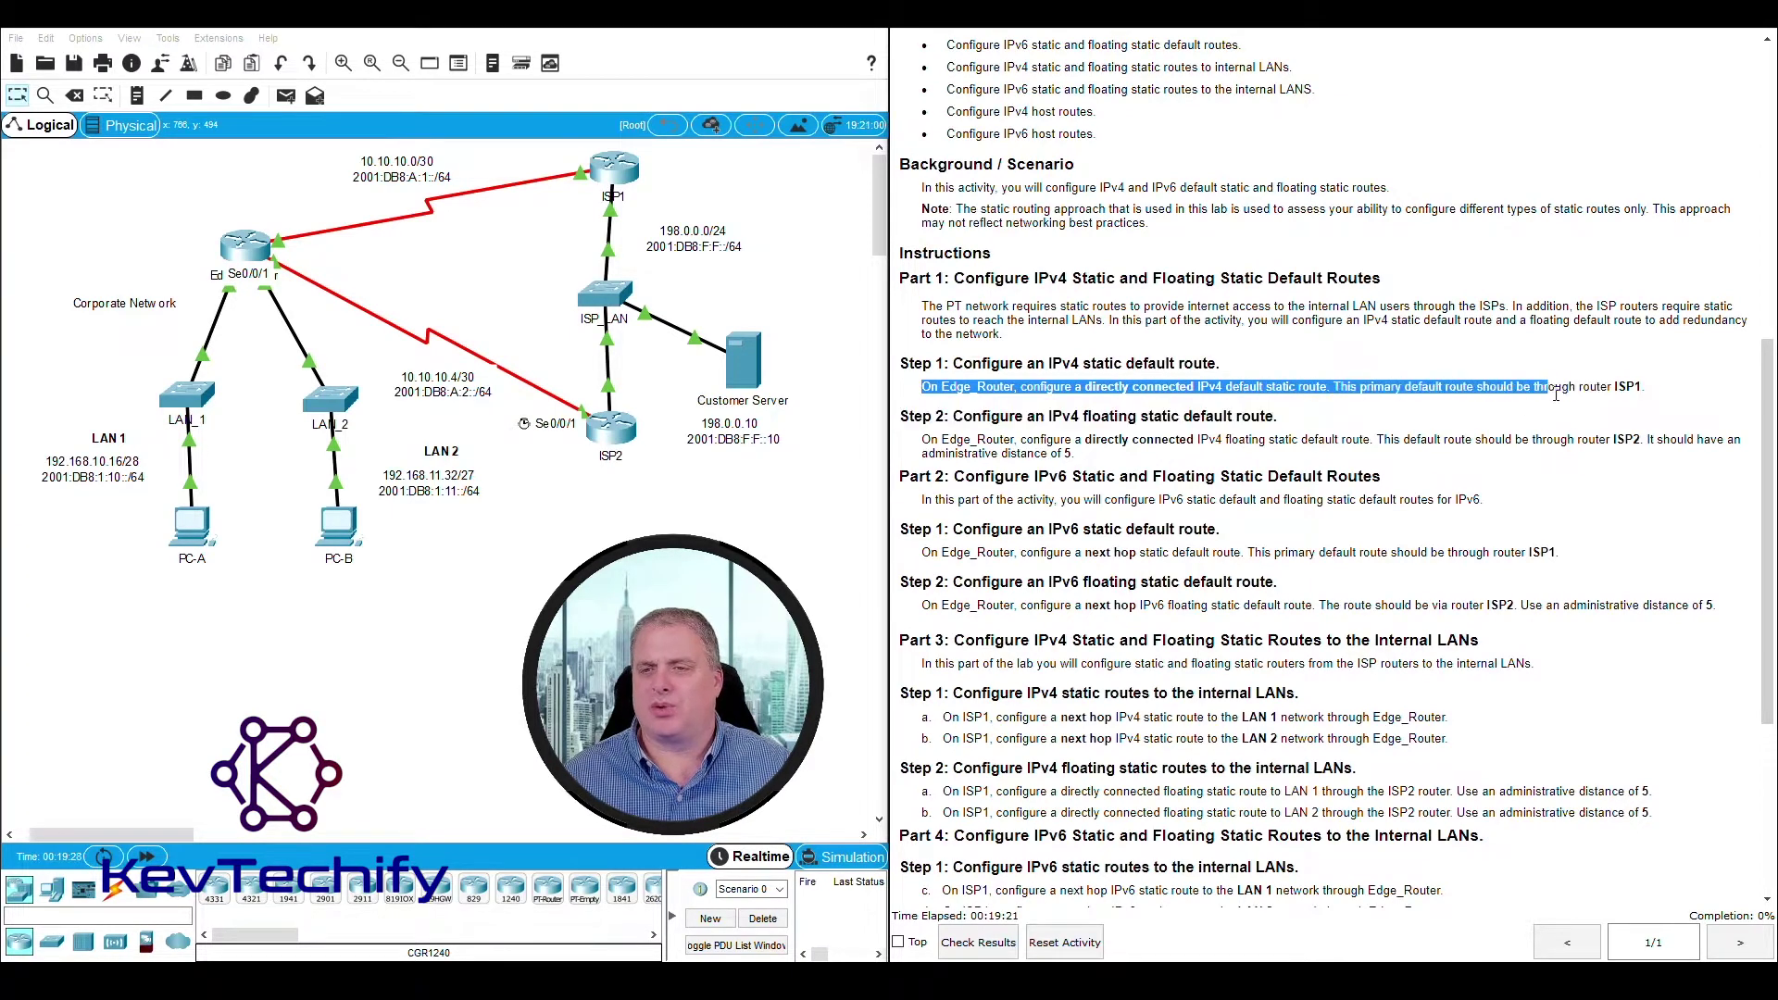
click(1655, 389)
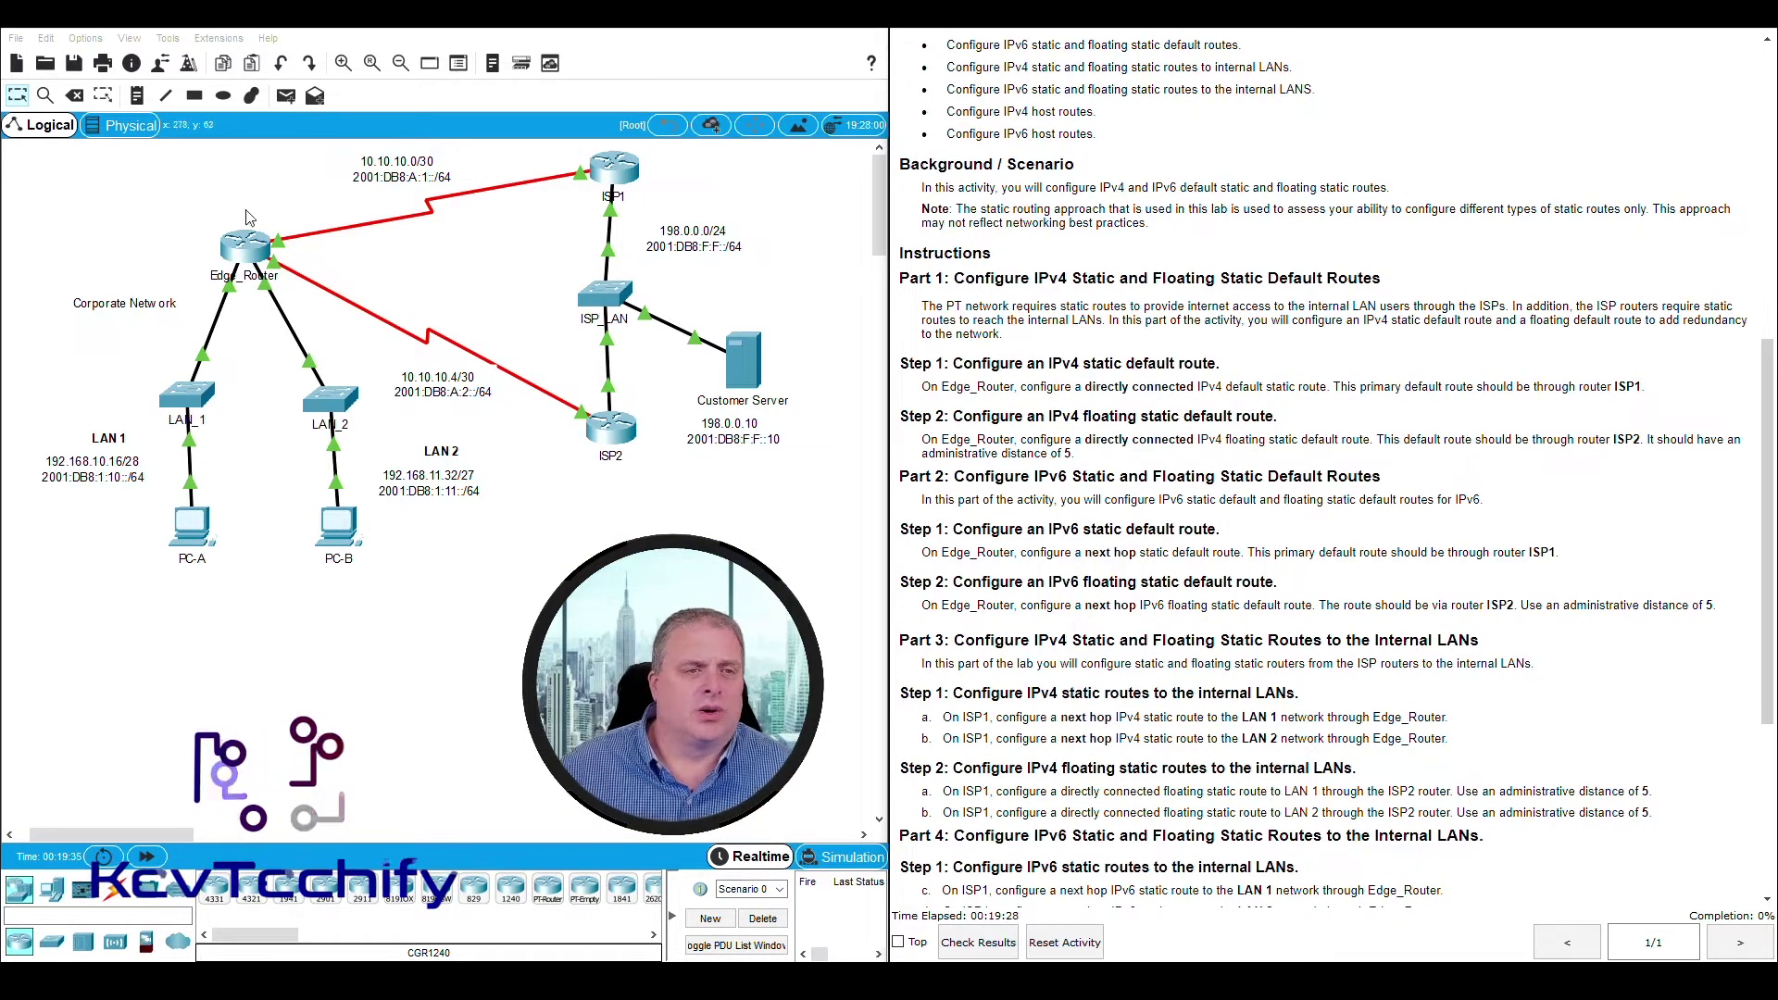
drag(207, 218, 187, 184)
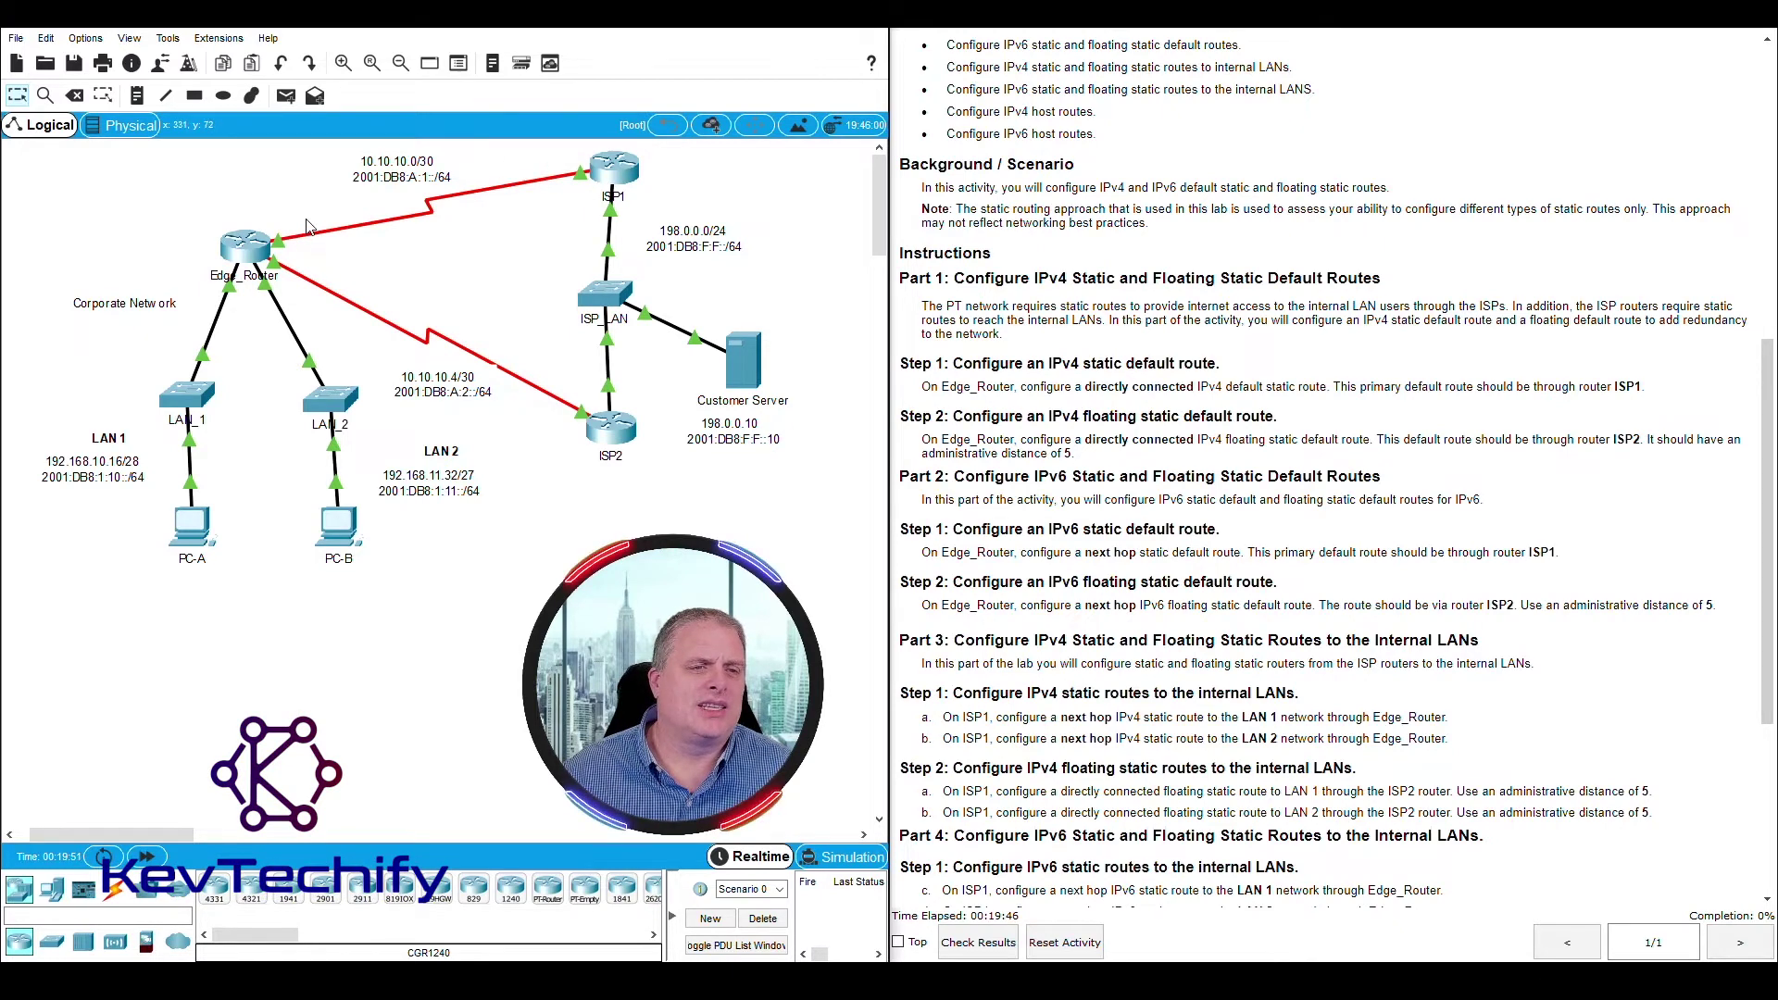
mouse_move(306, 218)
mouse_down()
mouse_move(248, 254)
mouse_move(284, 244)
mouse_move(297, 187)
mouse_up()
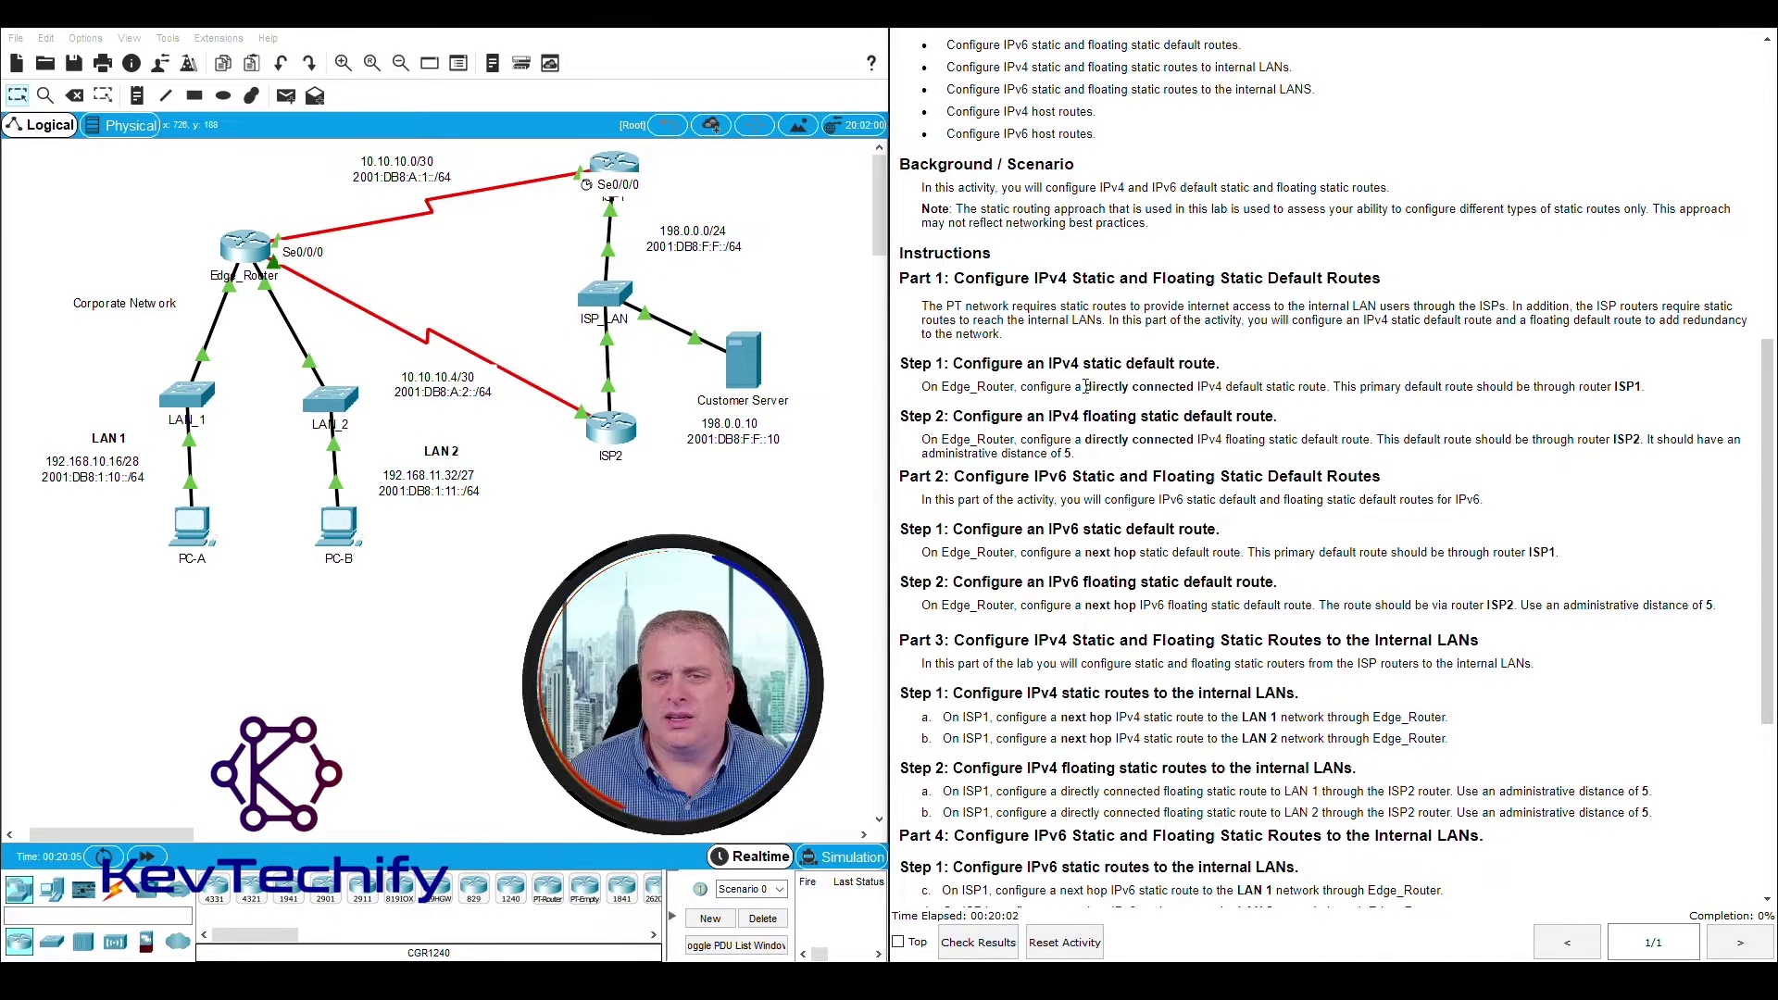
drag(1103, 387, 1323, 388)
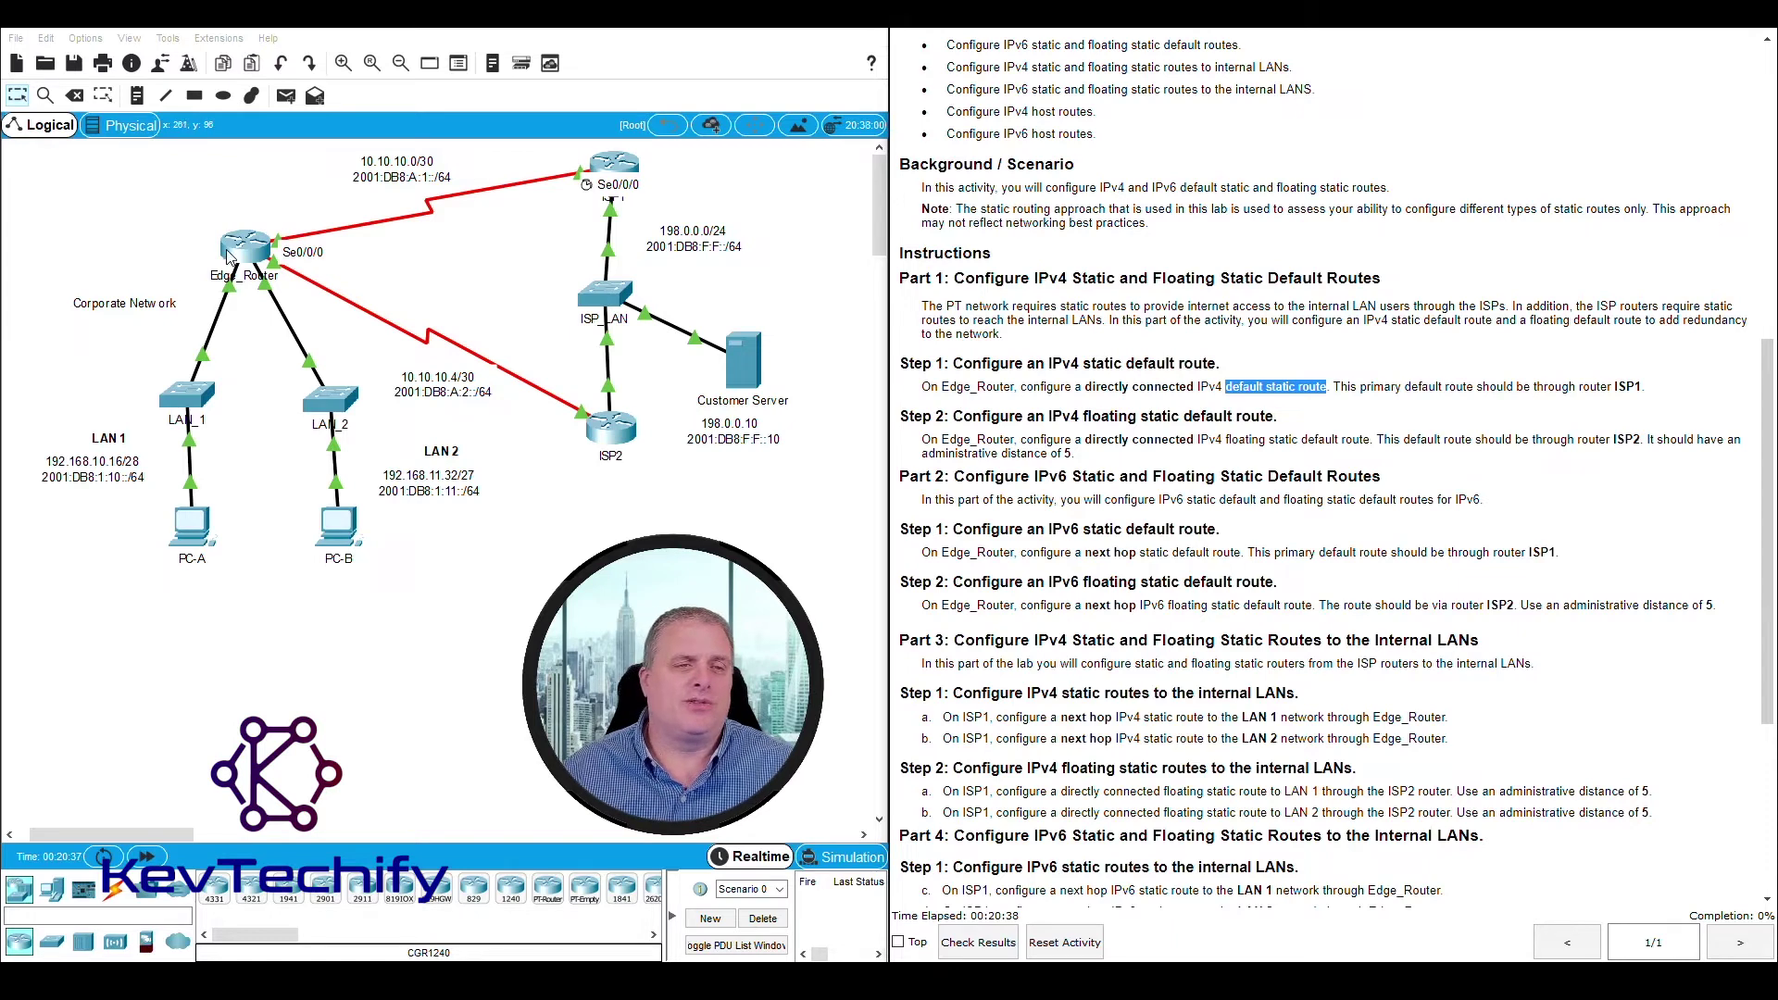
drag(686, 176, 558, 159)
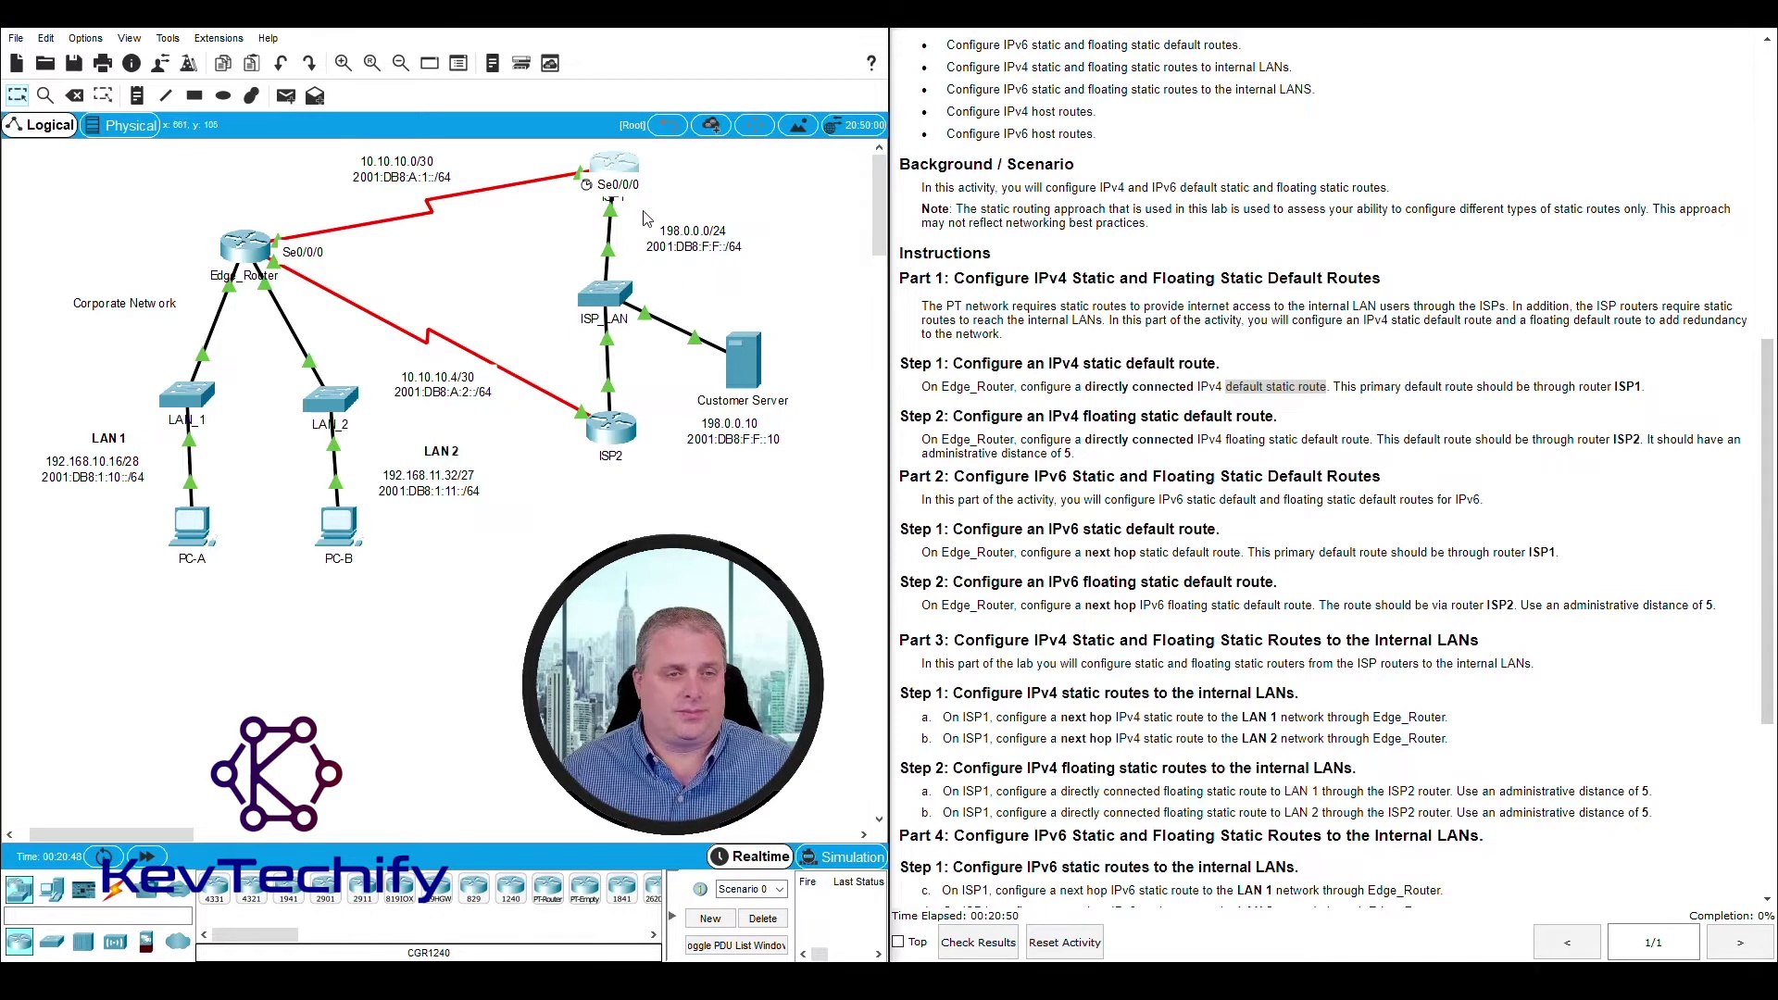
click(1102, 497)
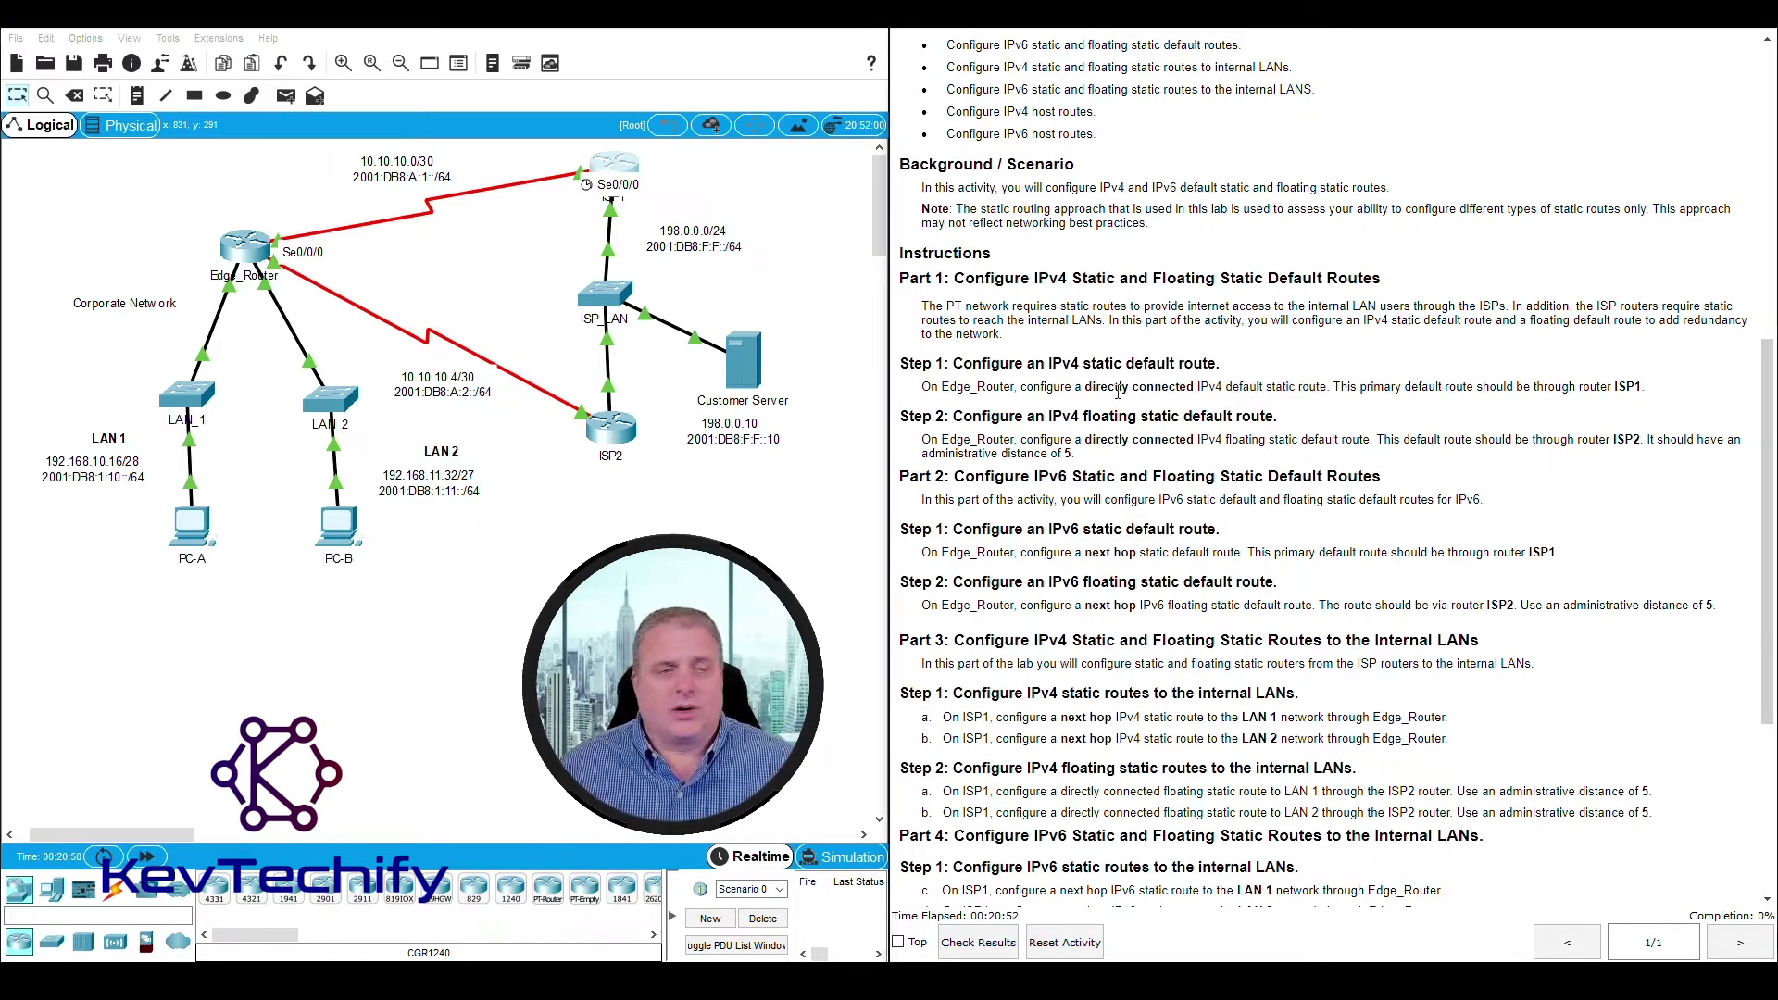
Step: Open Edge_Router's command line, move and widen its window clear of the instructions, and start the console session
click(248, 253)
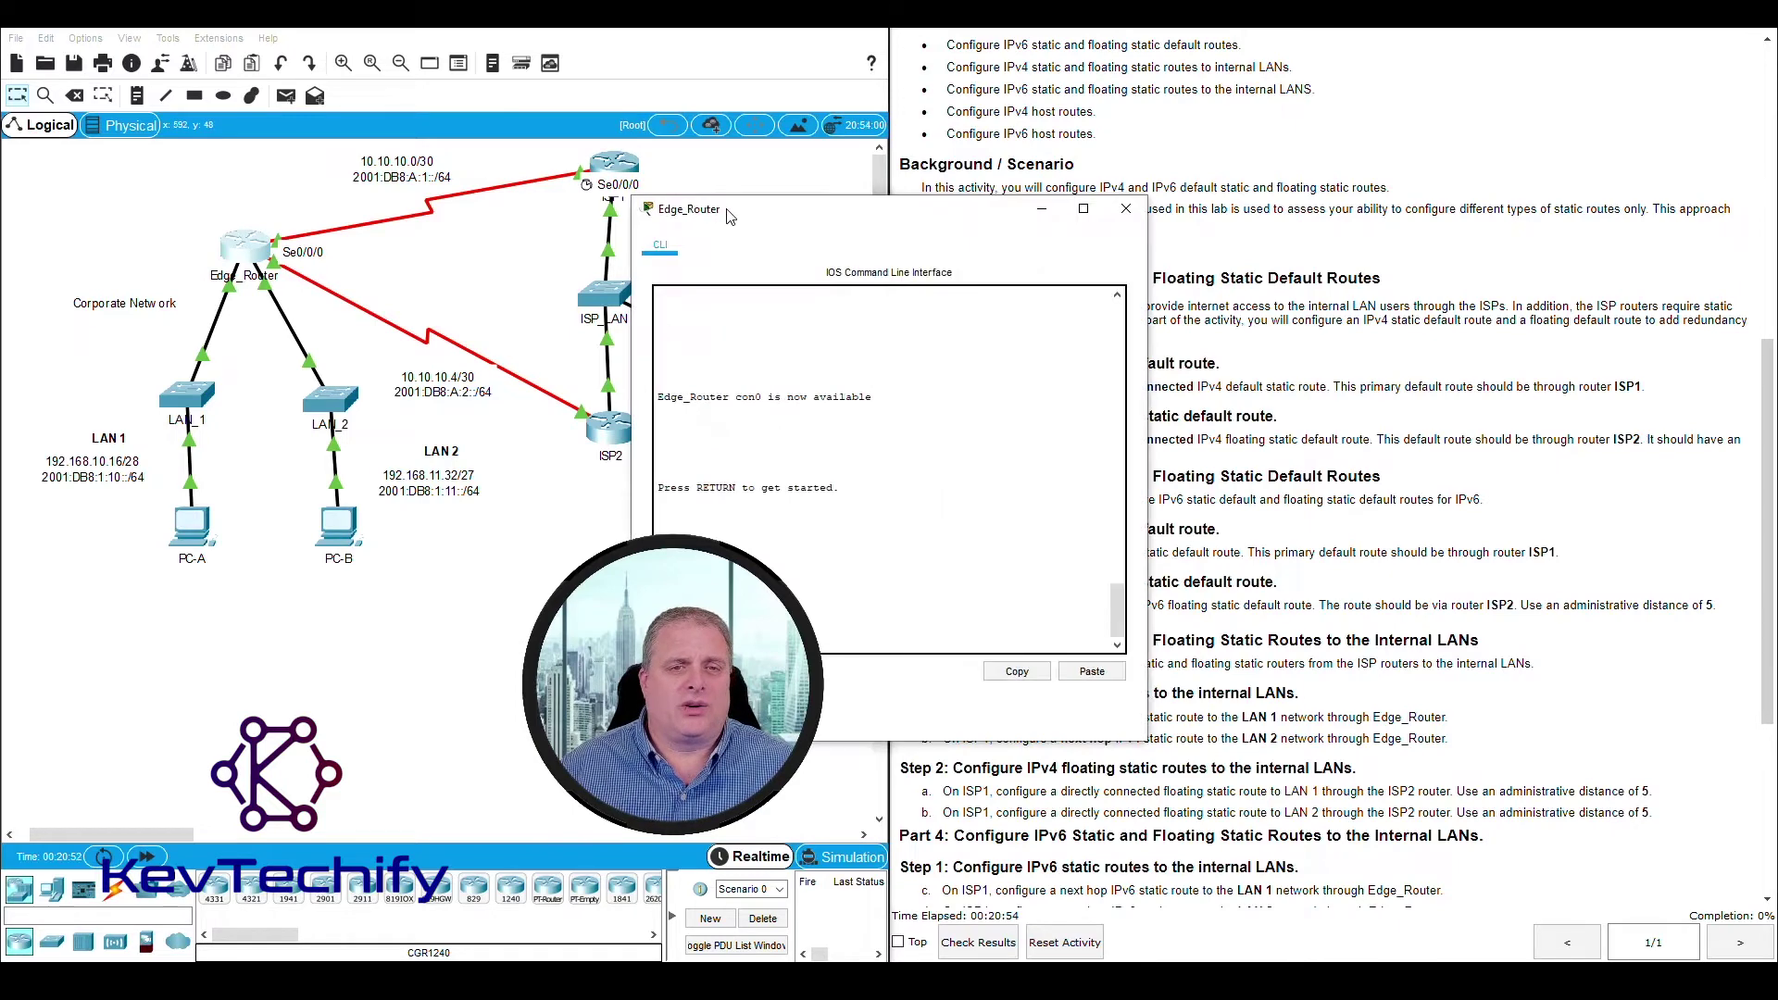
drag(727, 208, 181, 35)
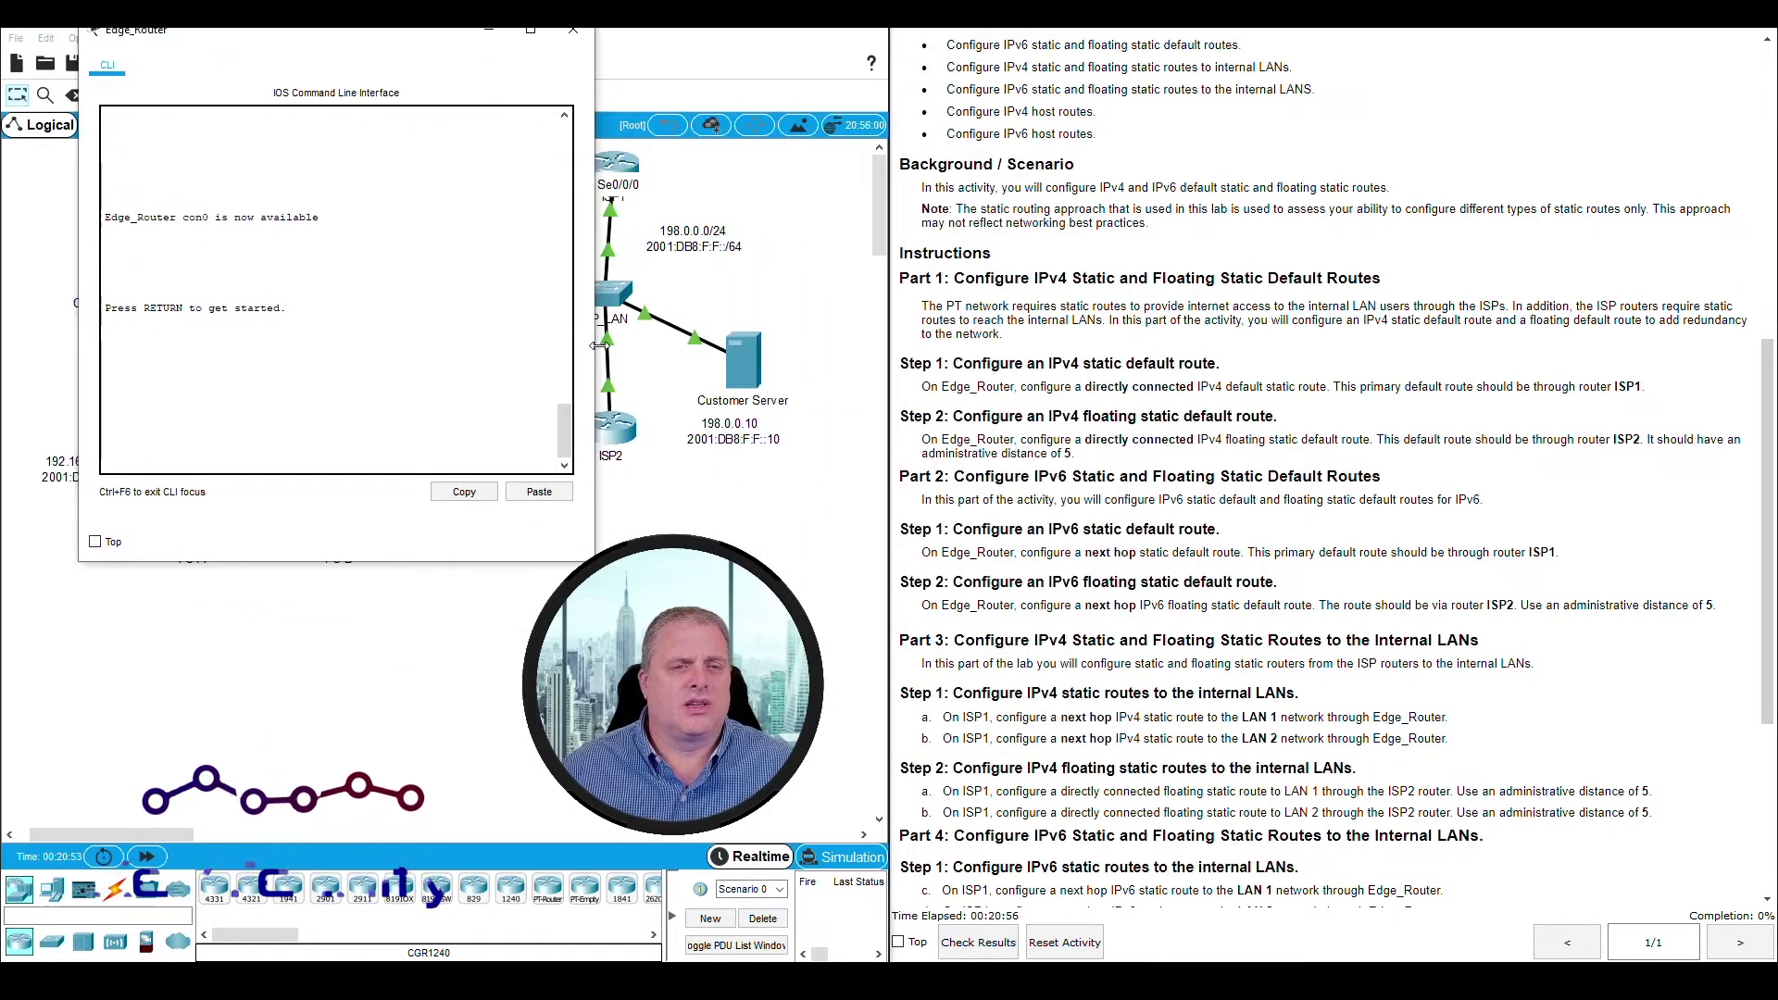
drag(595, 314, 834, 314)
click(742, 369)
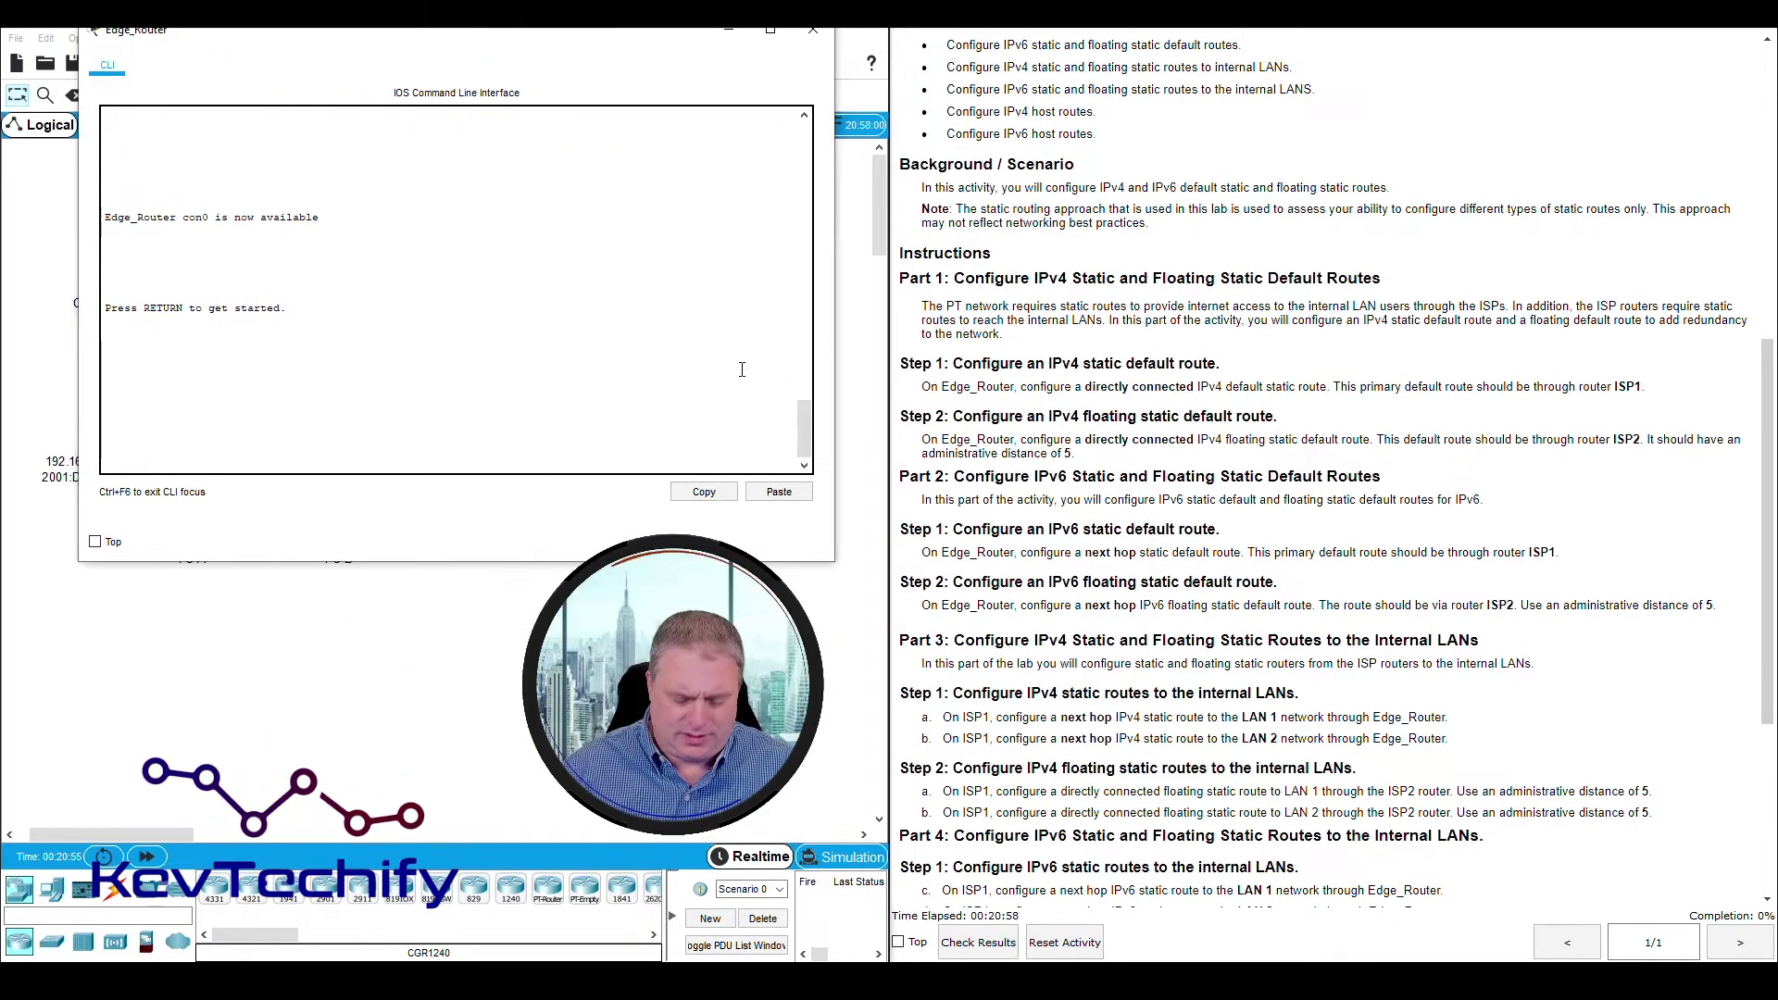
key(Return)
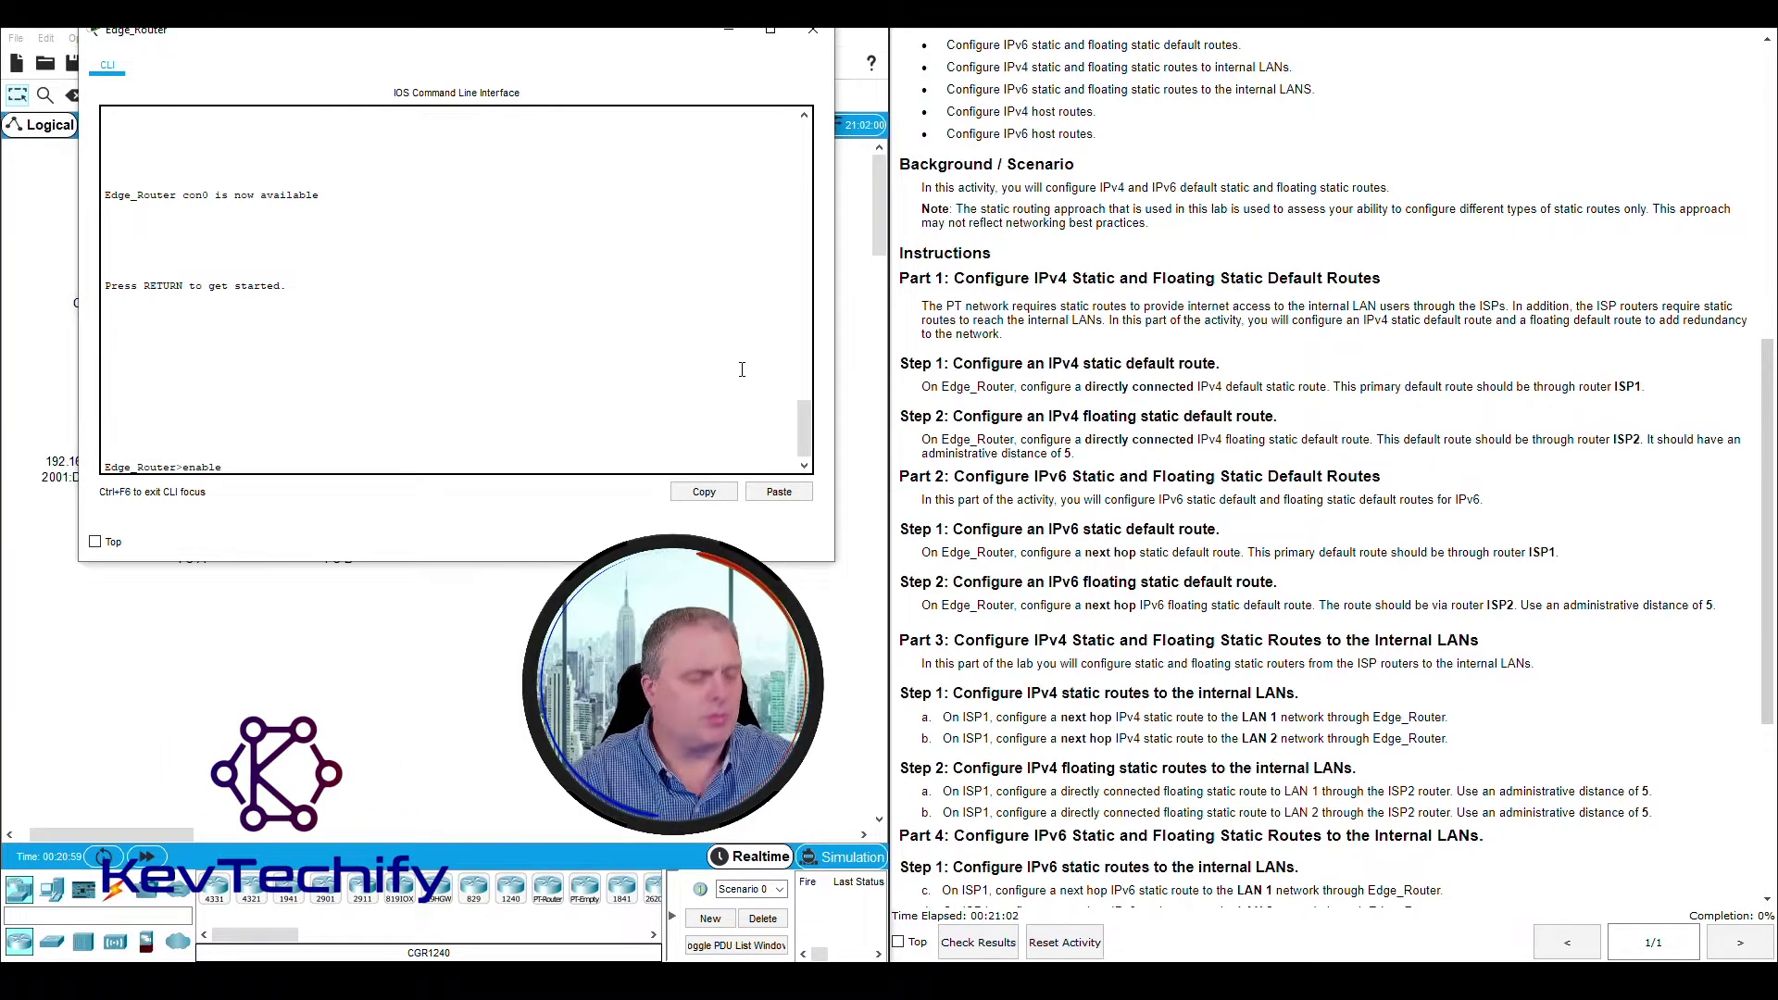
Step: Enter privileged EXEC mode on Edge_Router and switch to global configuration mode with conf t
text(enable)
key(Return)
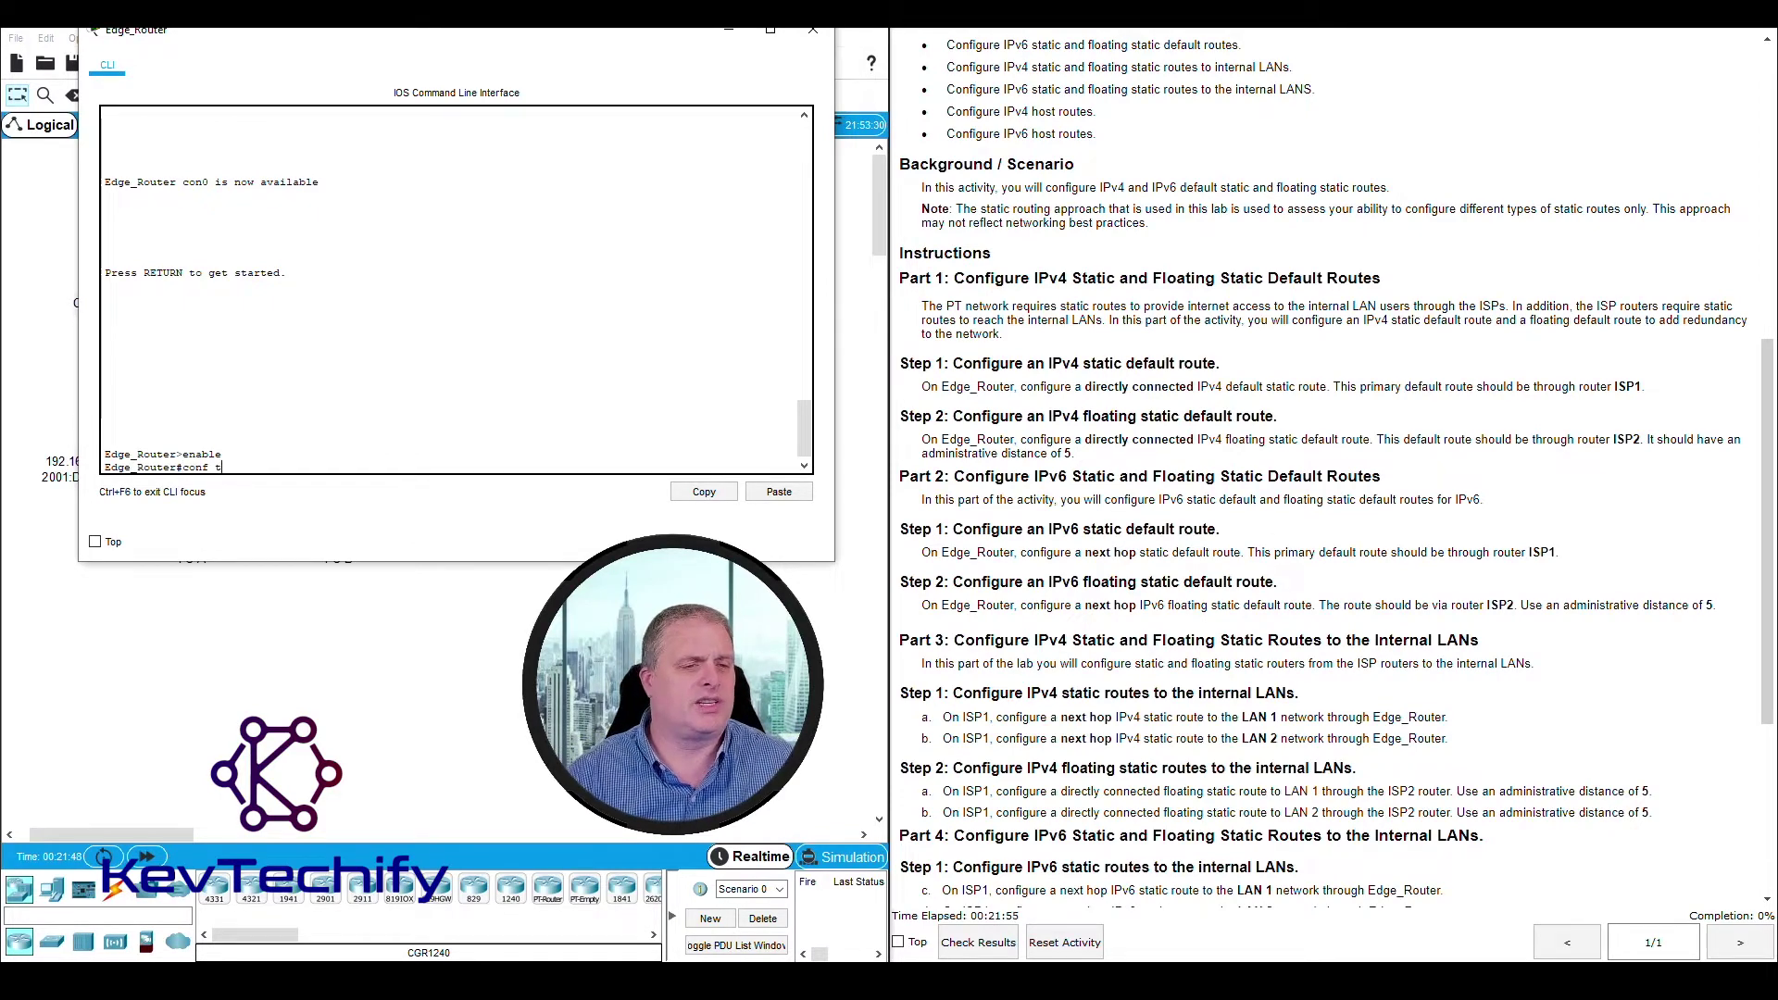
key(Return)
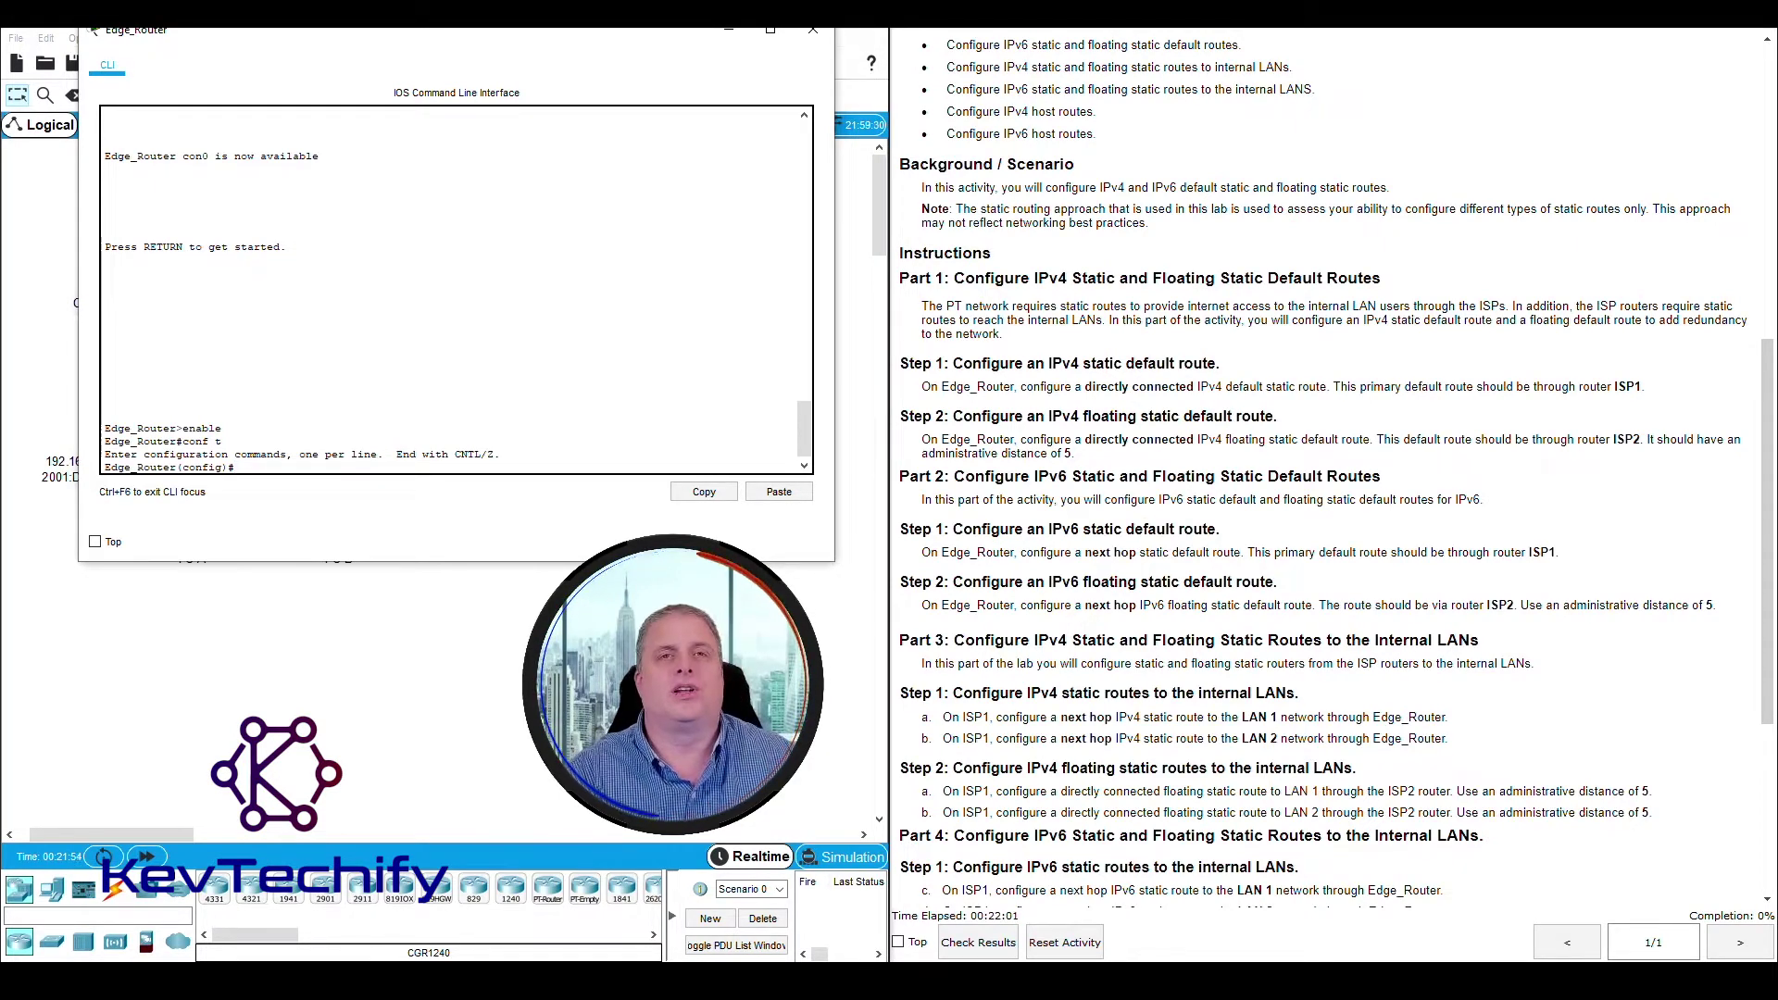
Step: Add the IPv4 default route ip route 0.0.0.0 0.0.0.0 S0/0/0, checking the topology for Edge_Router's interface towards ISP1
text(ip)
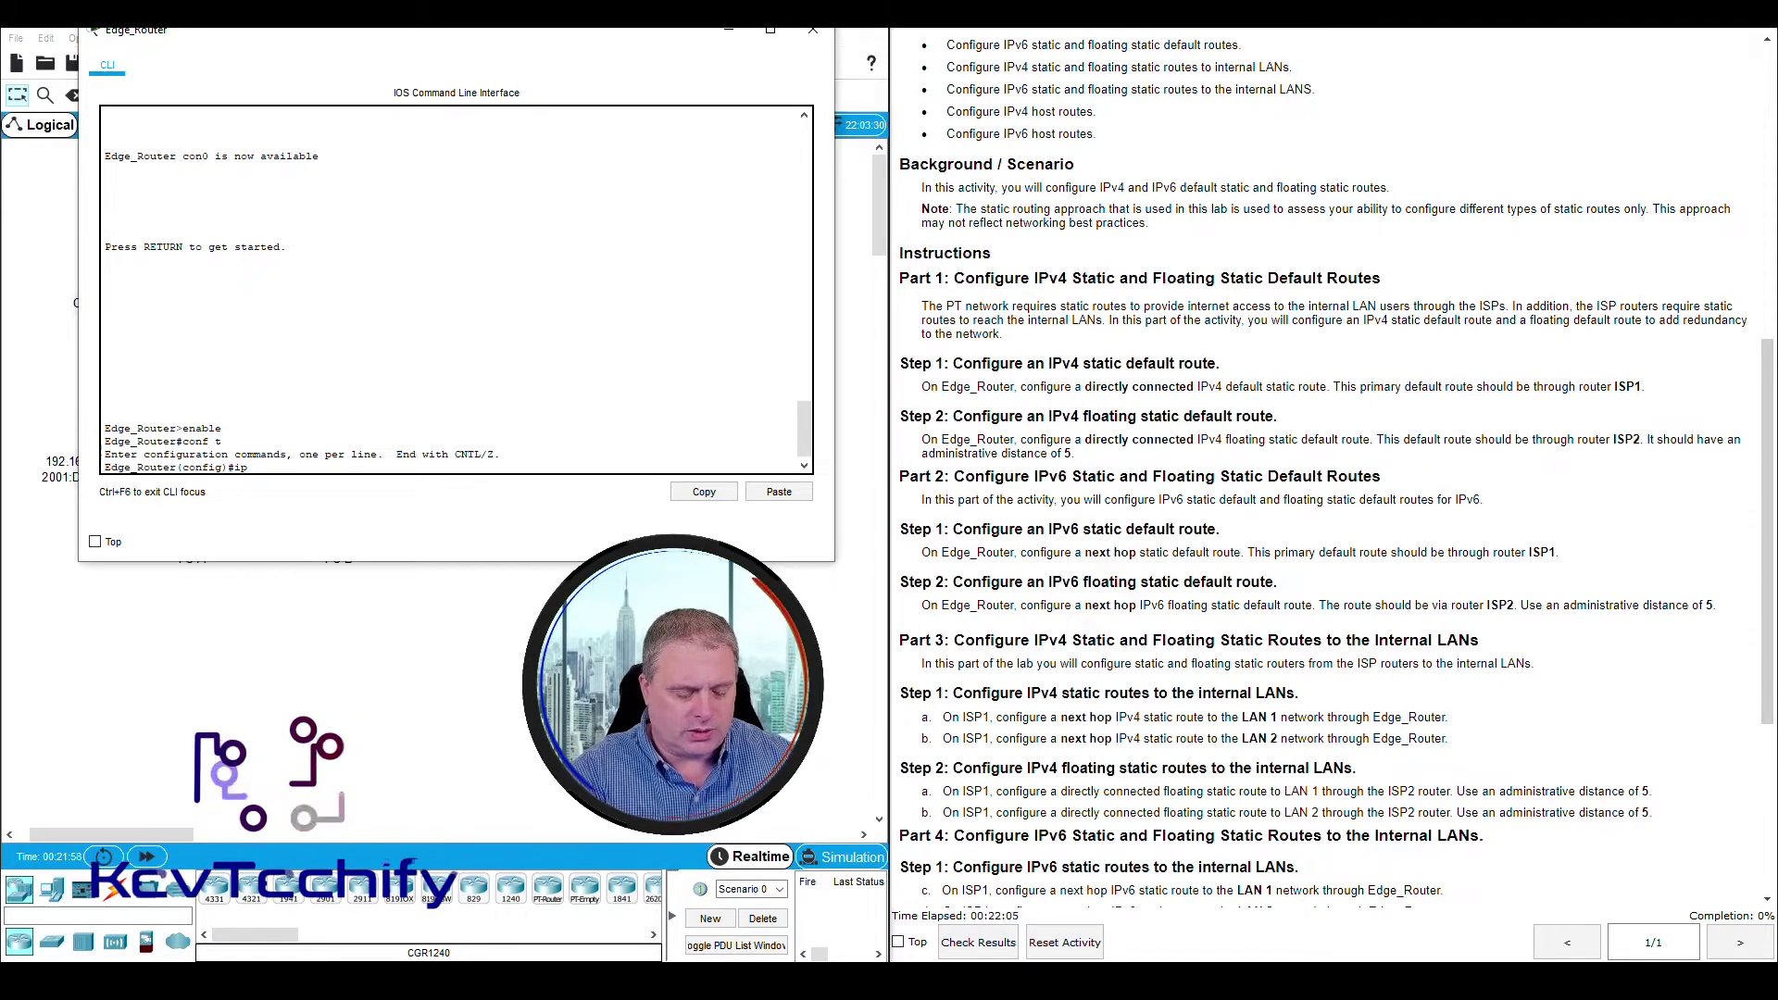
text( route)
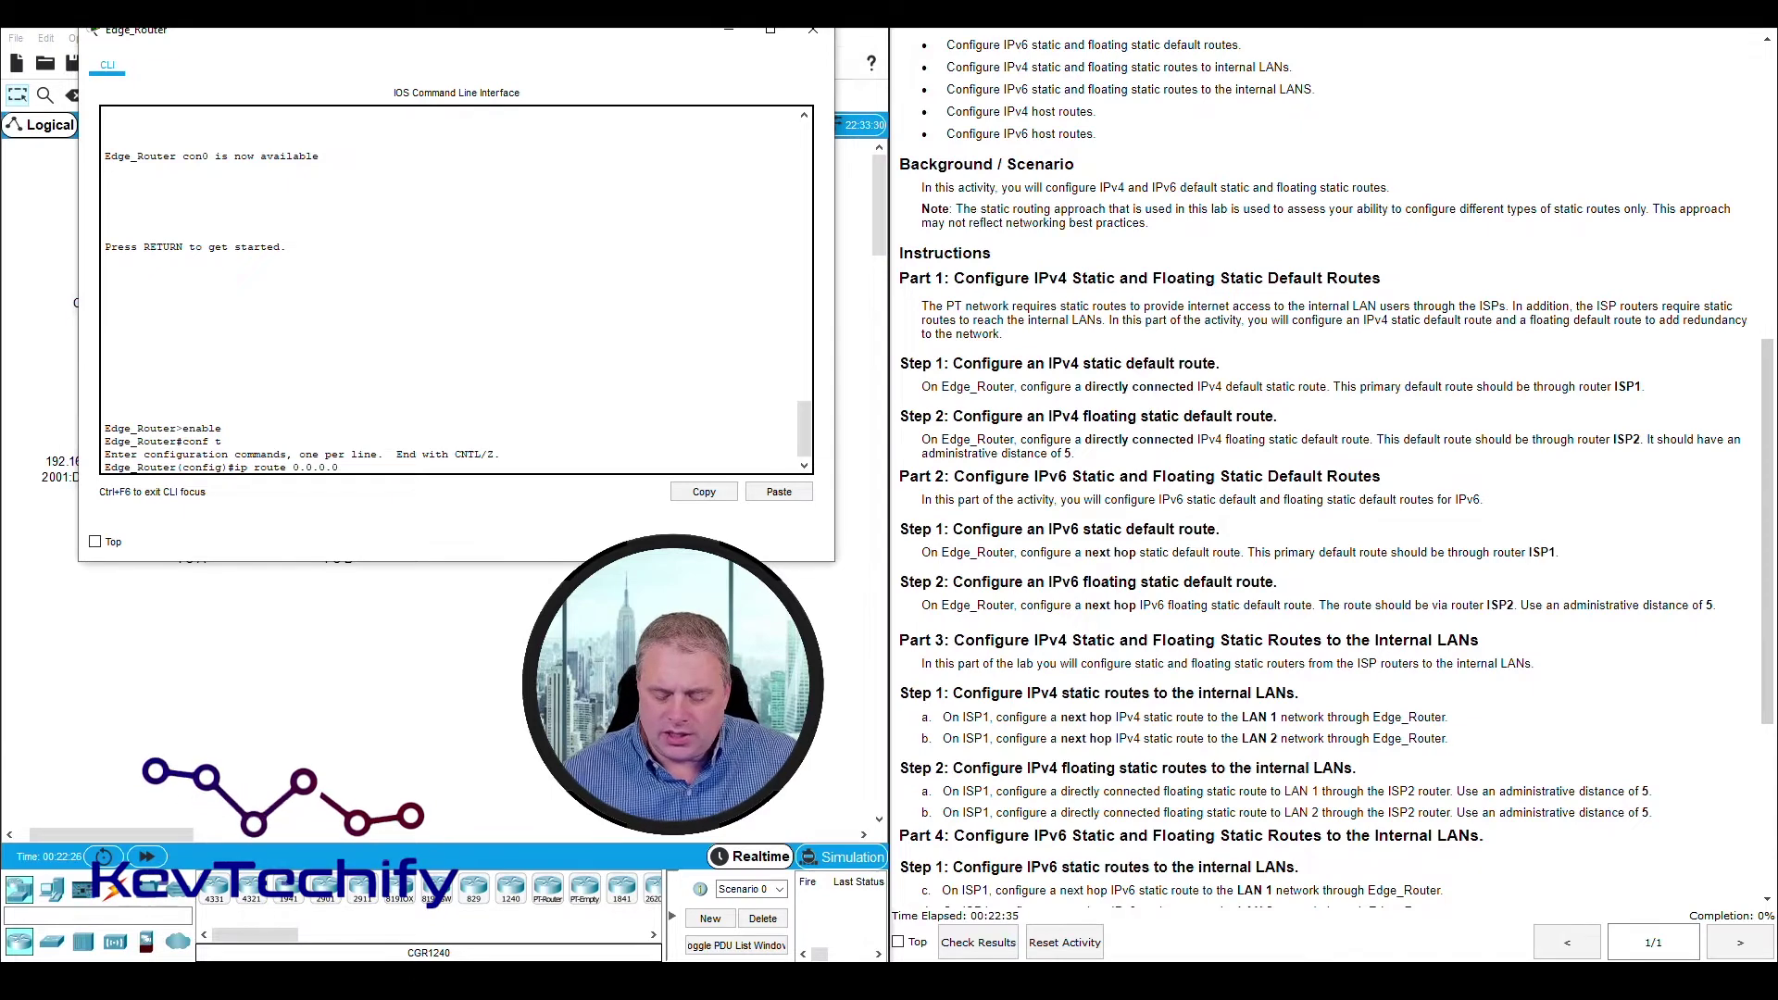
text(0.0.0.0)
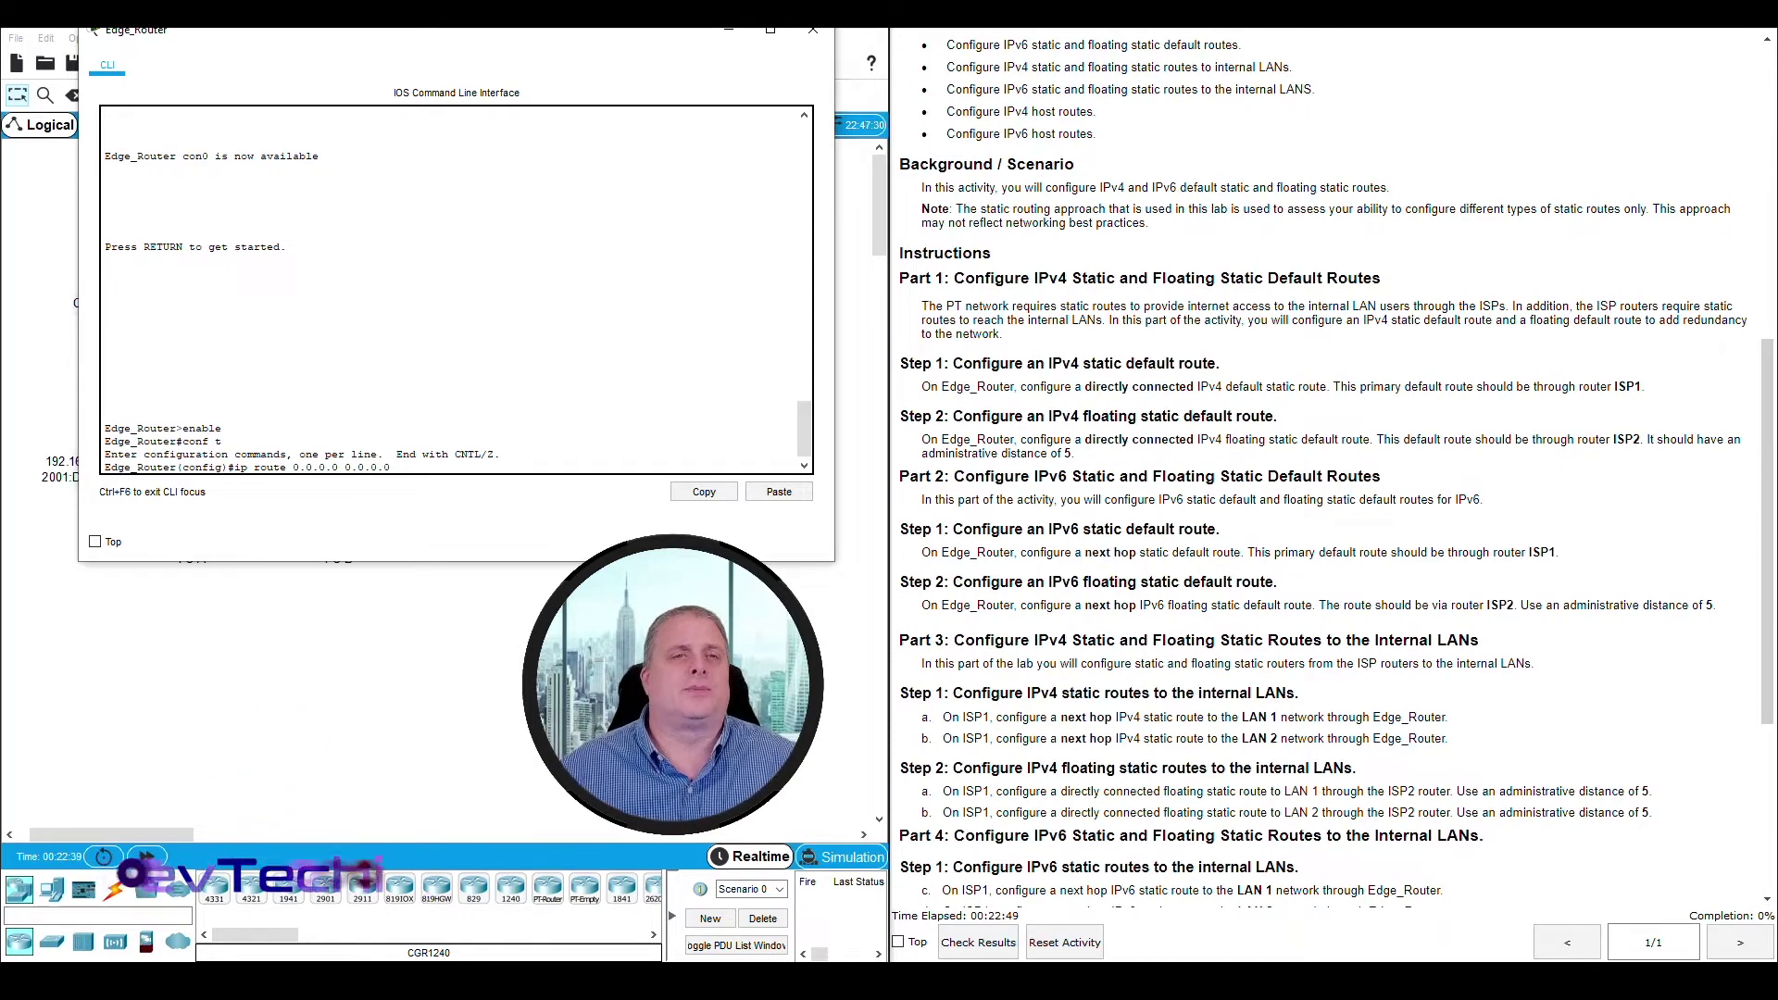
drag(597, 38, 602, 936)
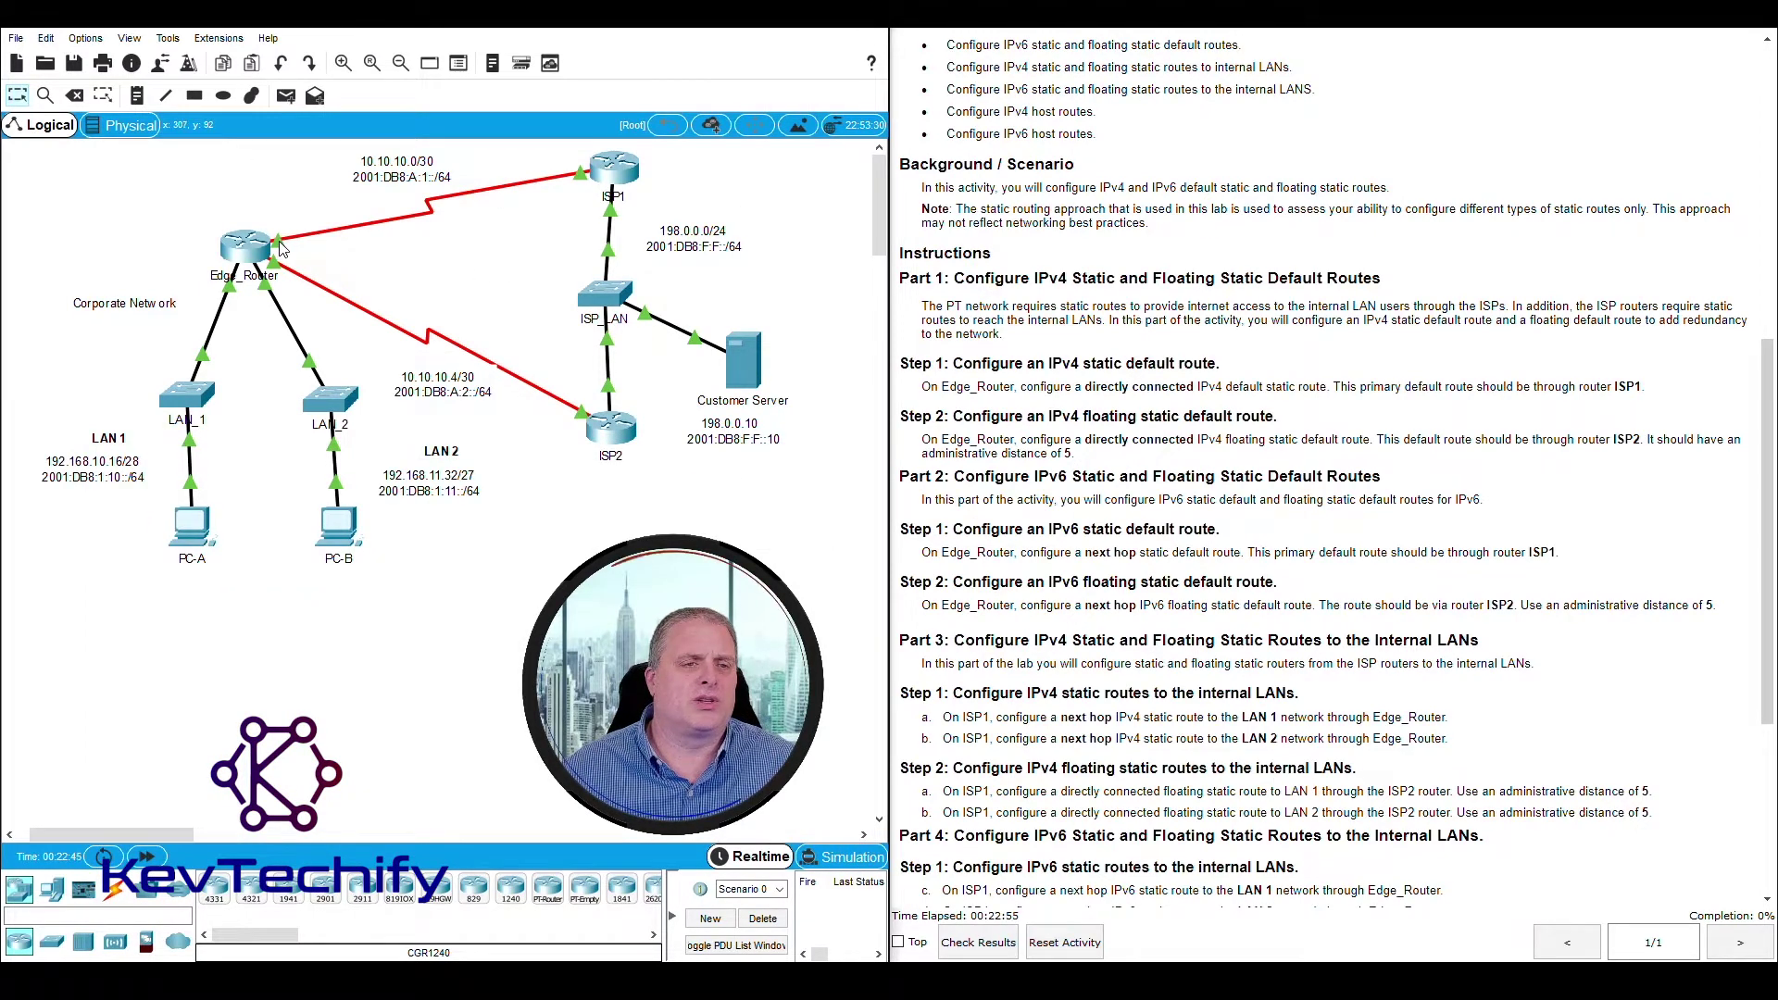
mouse_move(287, 253)
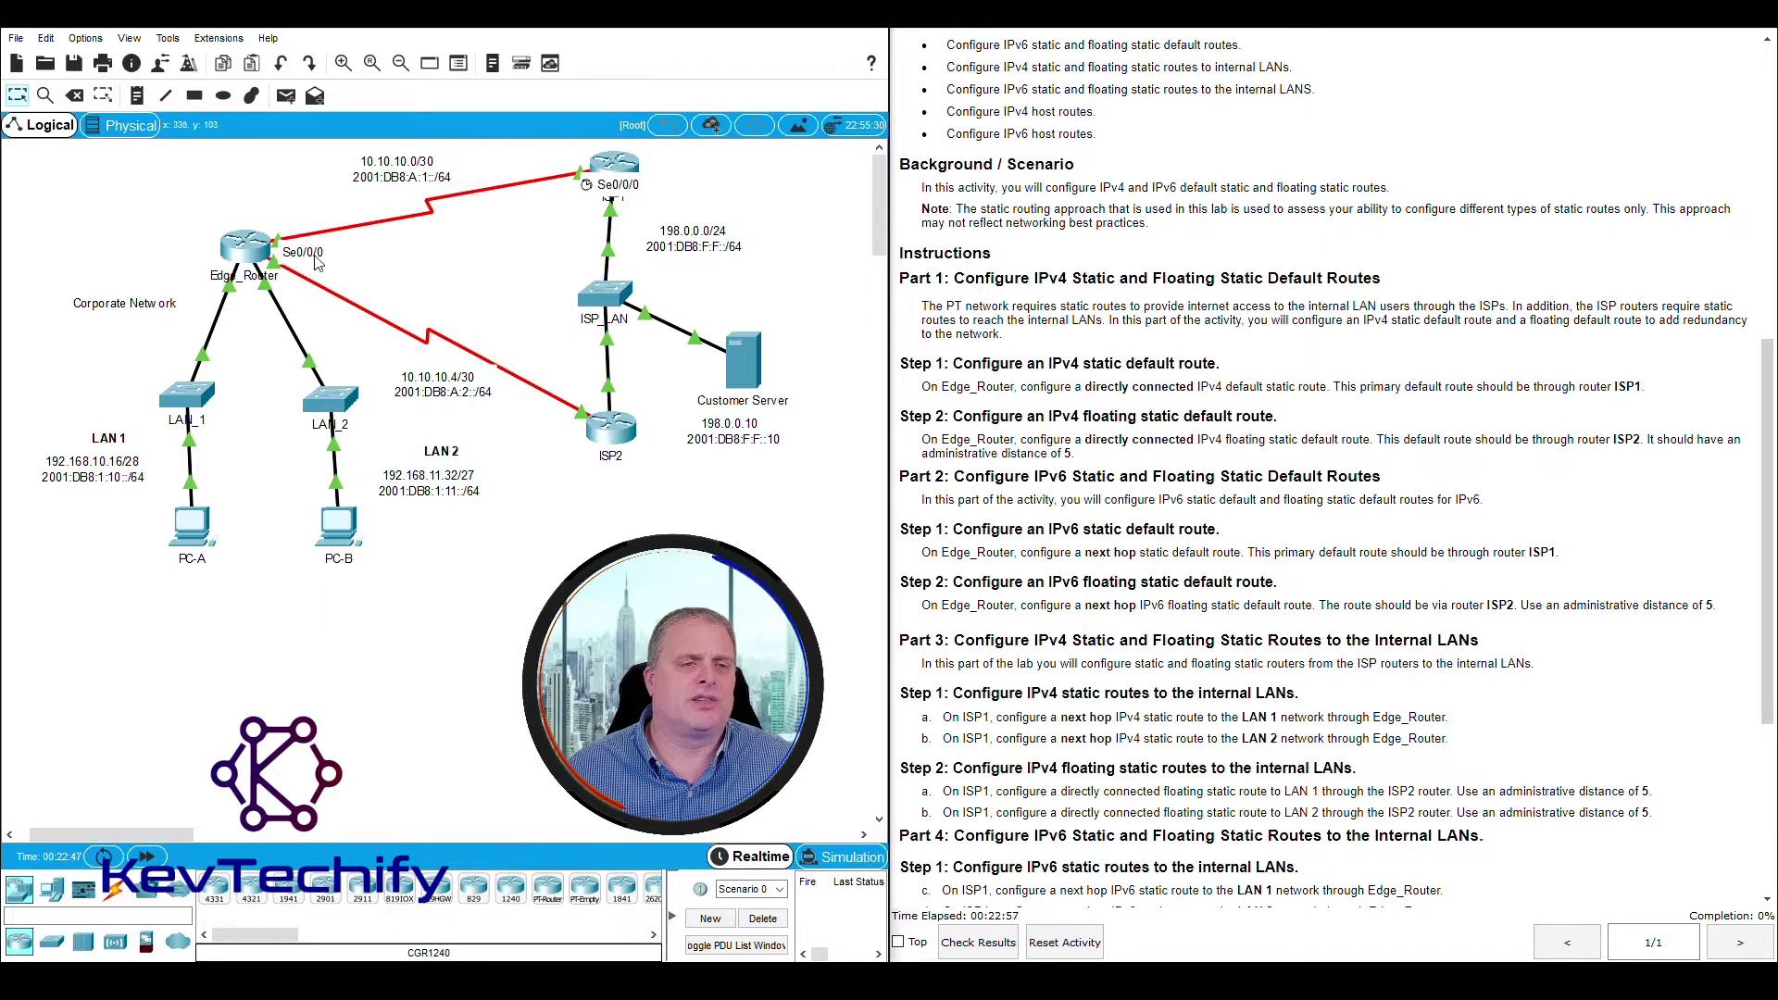
click(248, 246)
drag(450, 476, 441, 32)
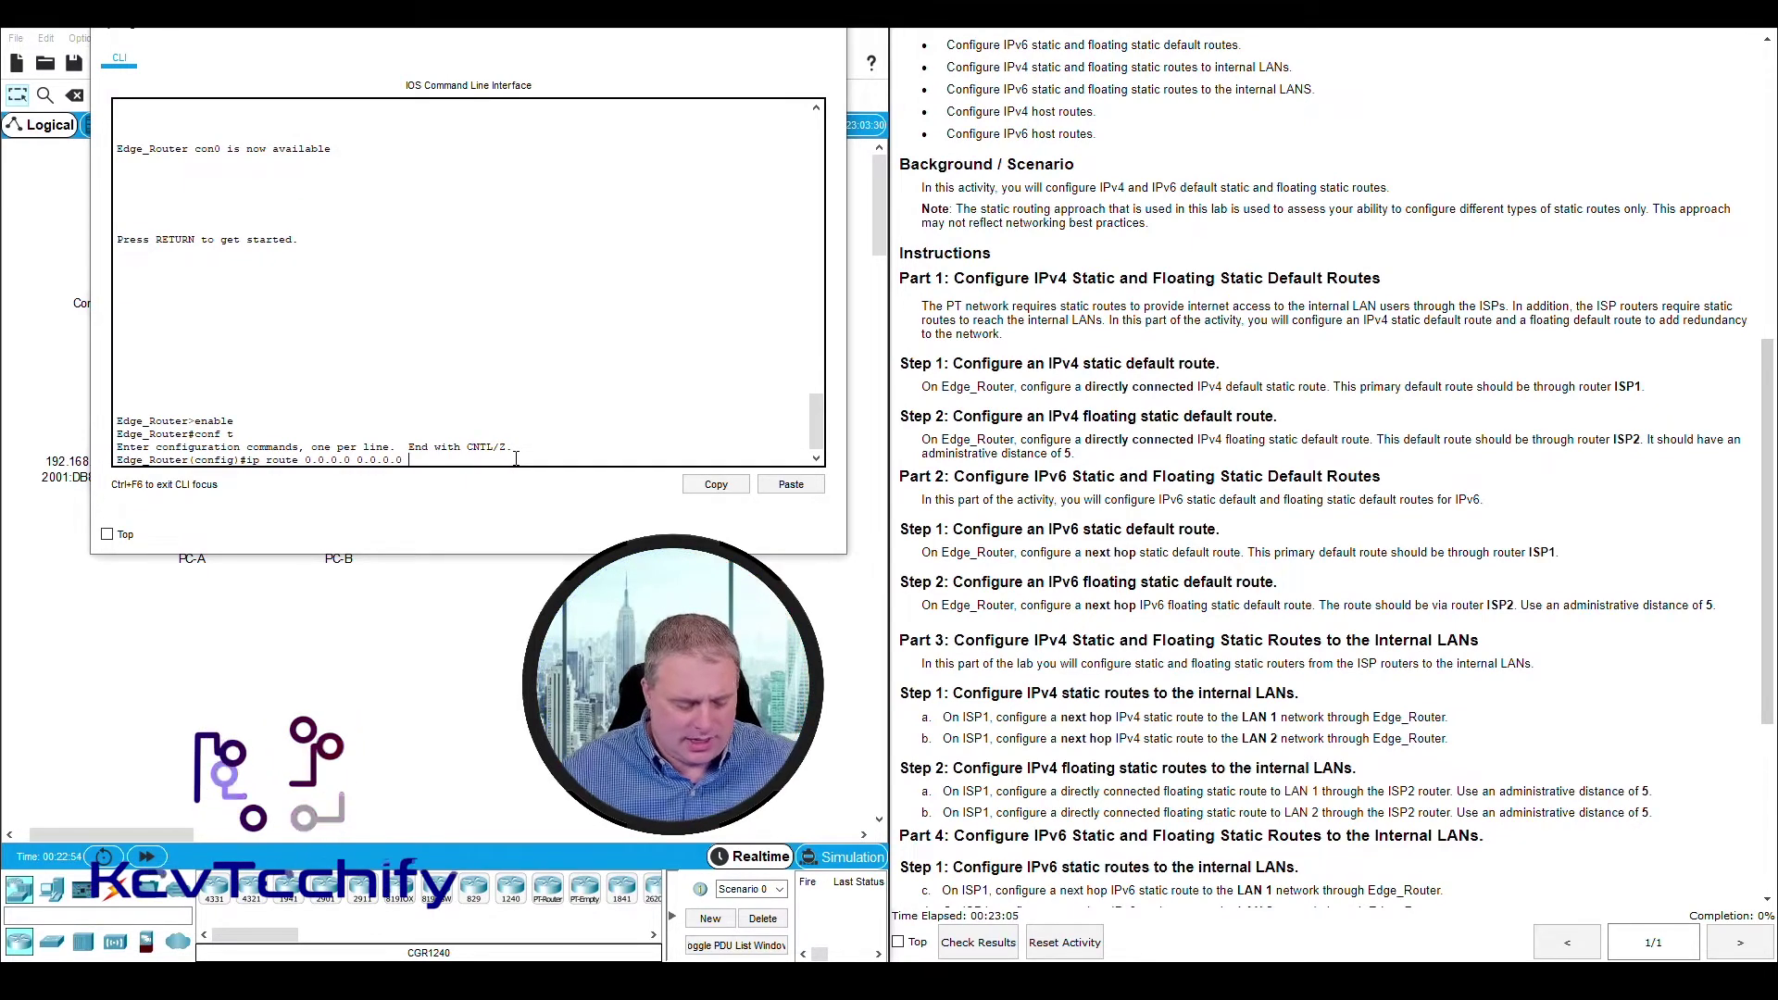
text(S0/0/0)
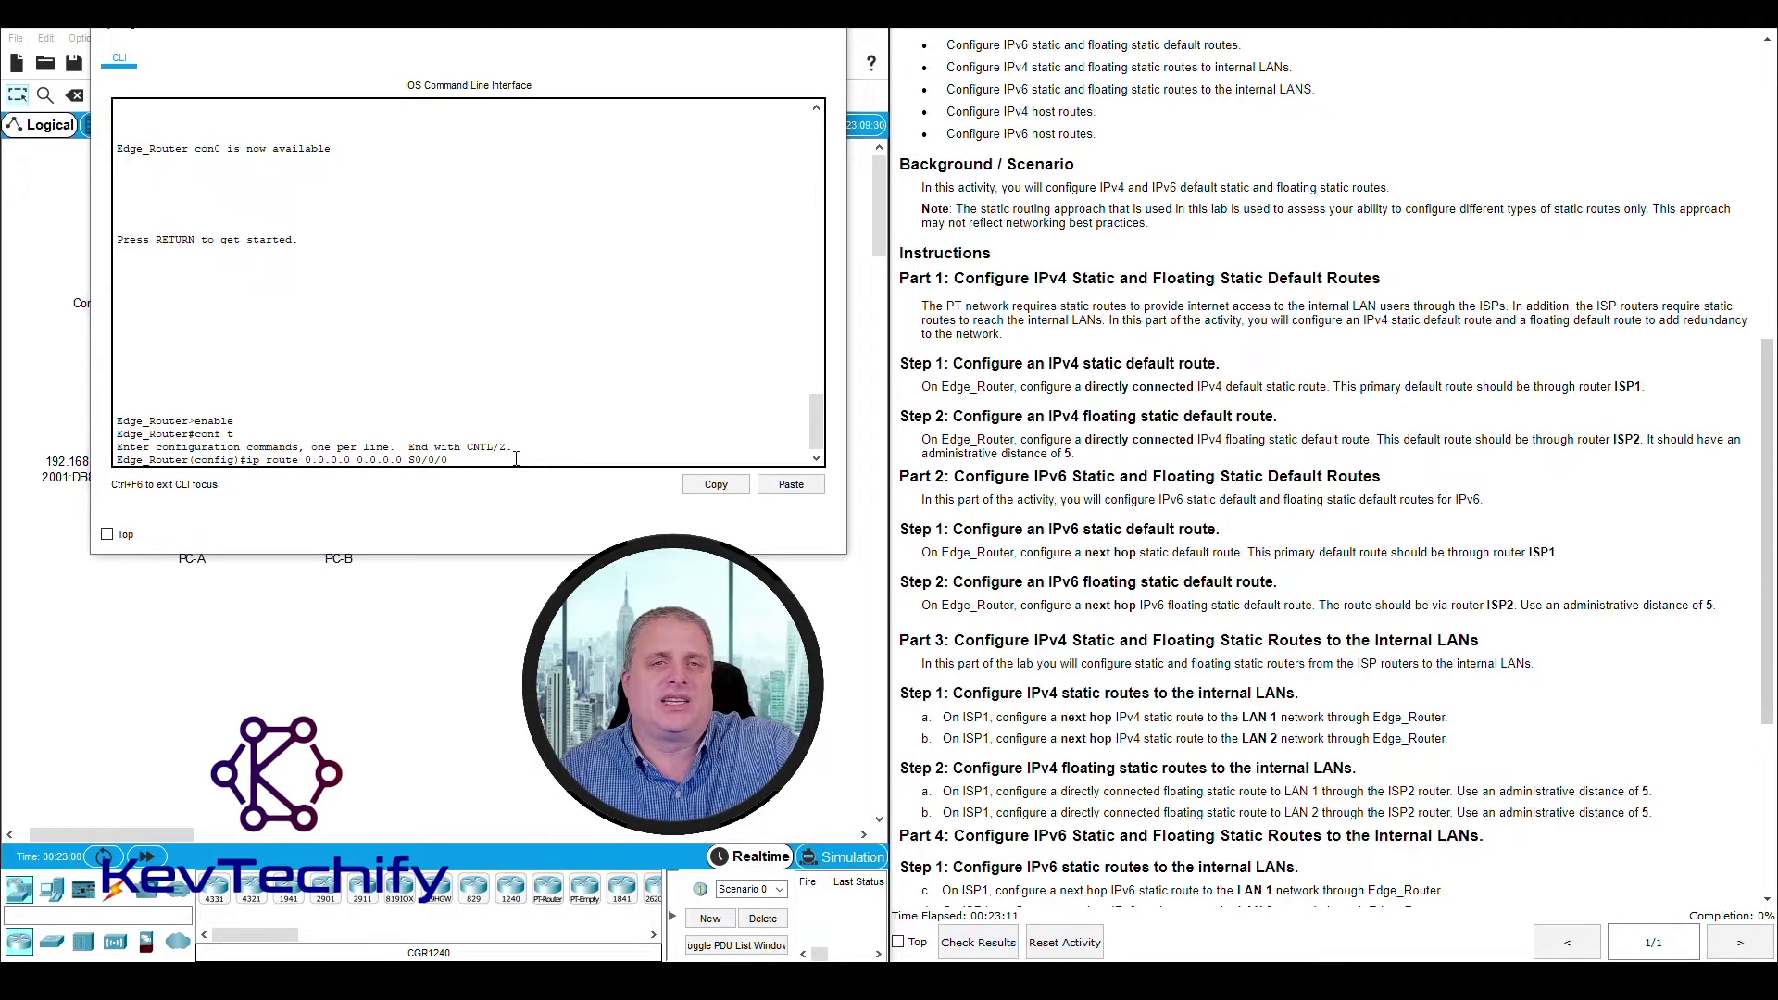
key(Return)
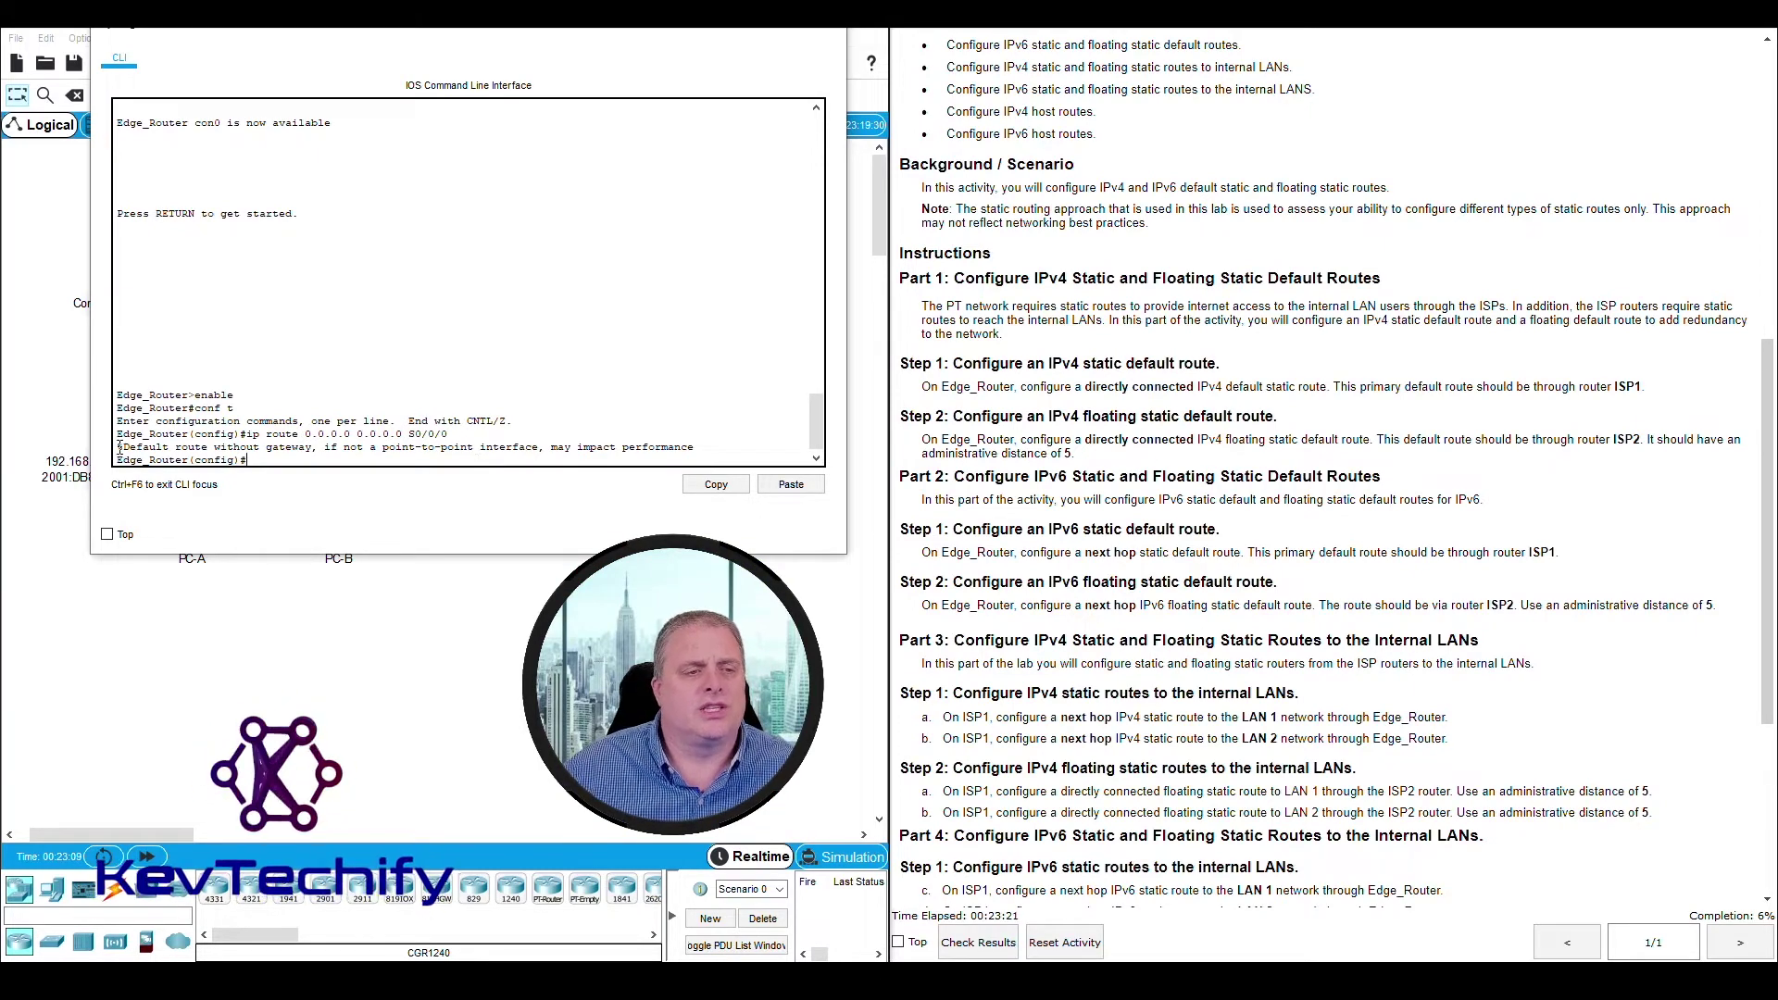
Step: Examine the router's response and the Part 1 Step 2 floating default route requirement against the default route command just entered
drag(117, 448, 712, 448)
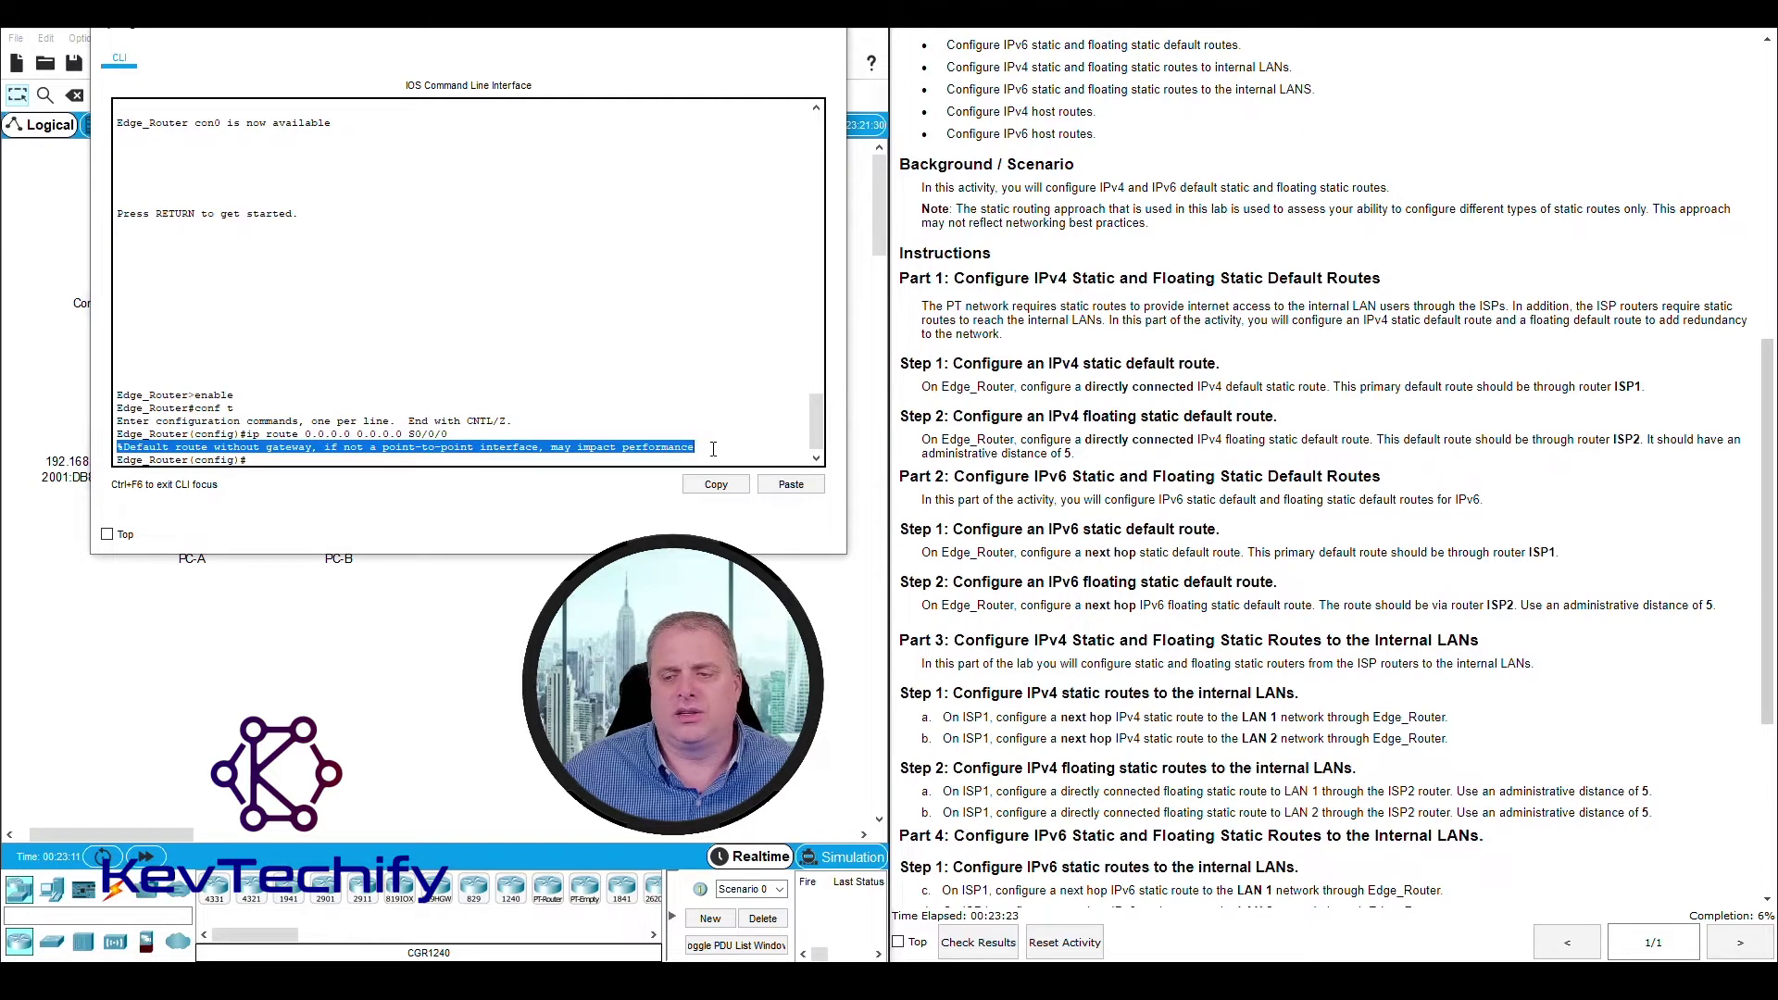
click(255, 460)
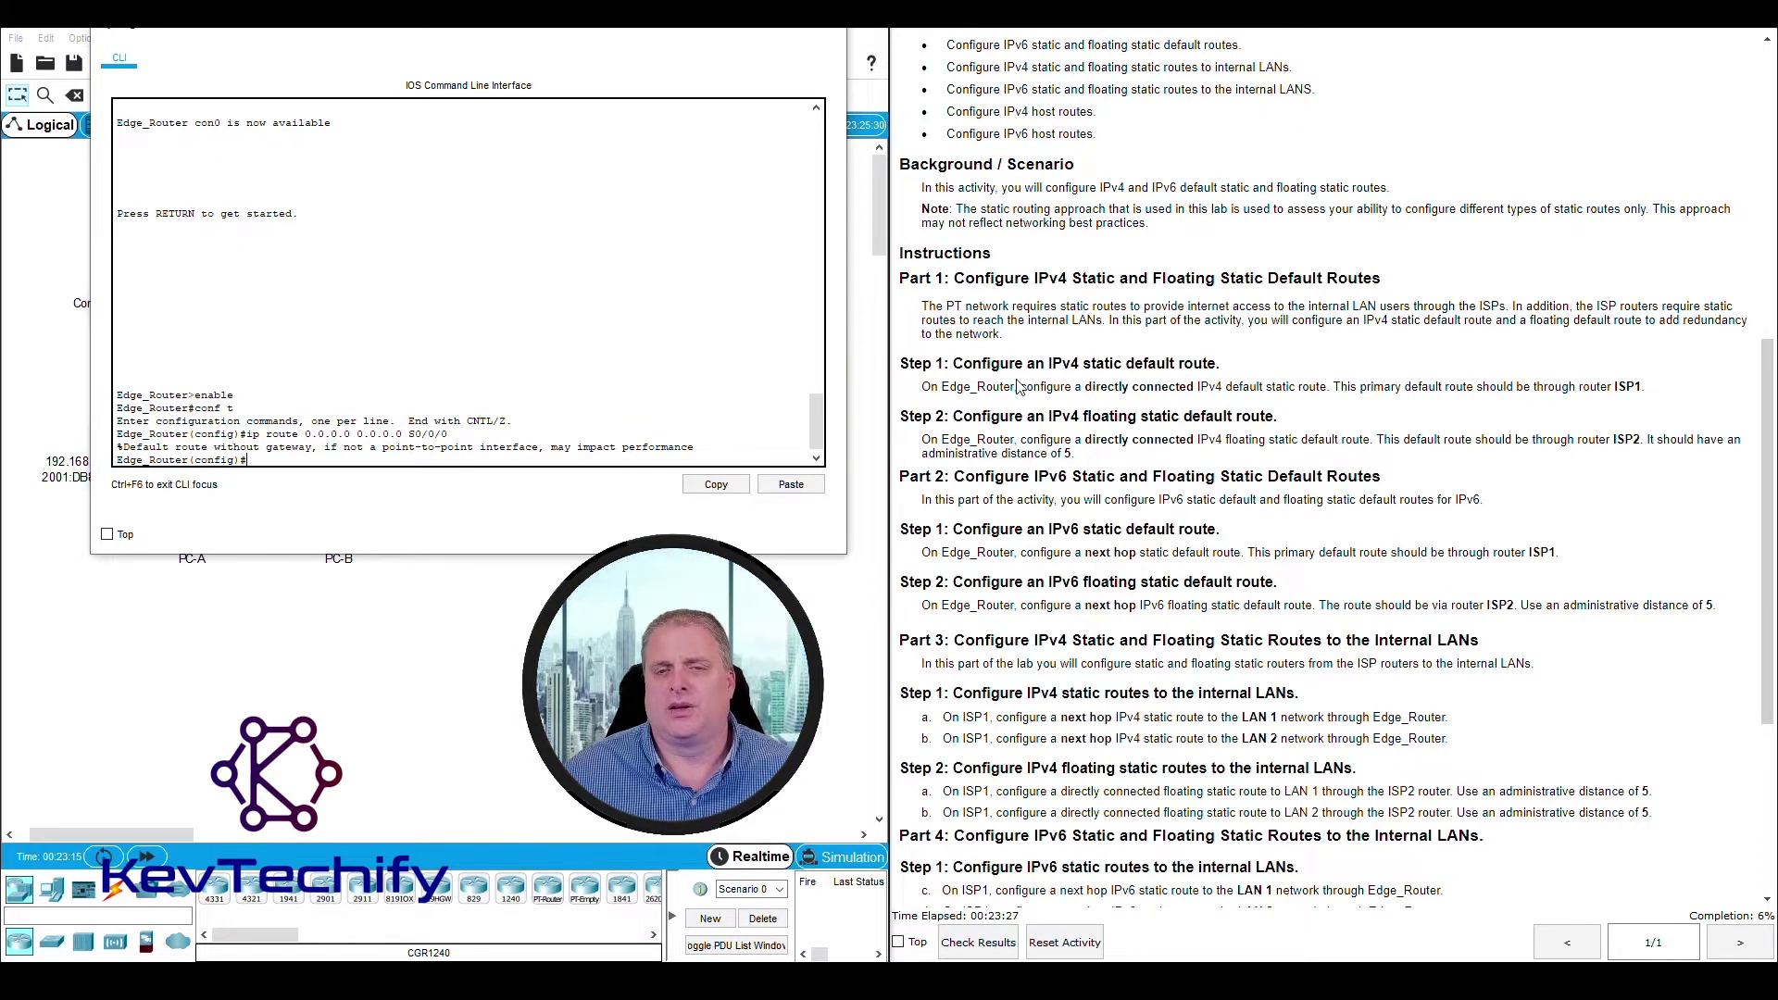
drag(899, 416, 1290, 429)
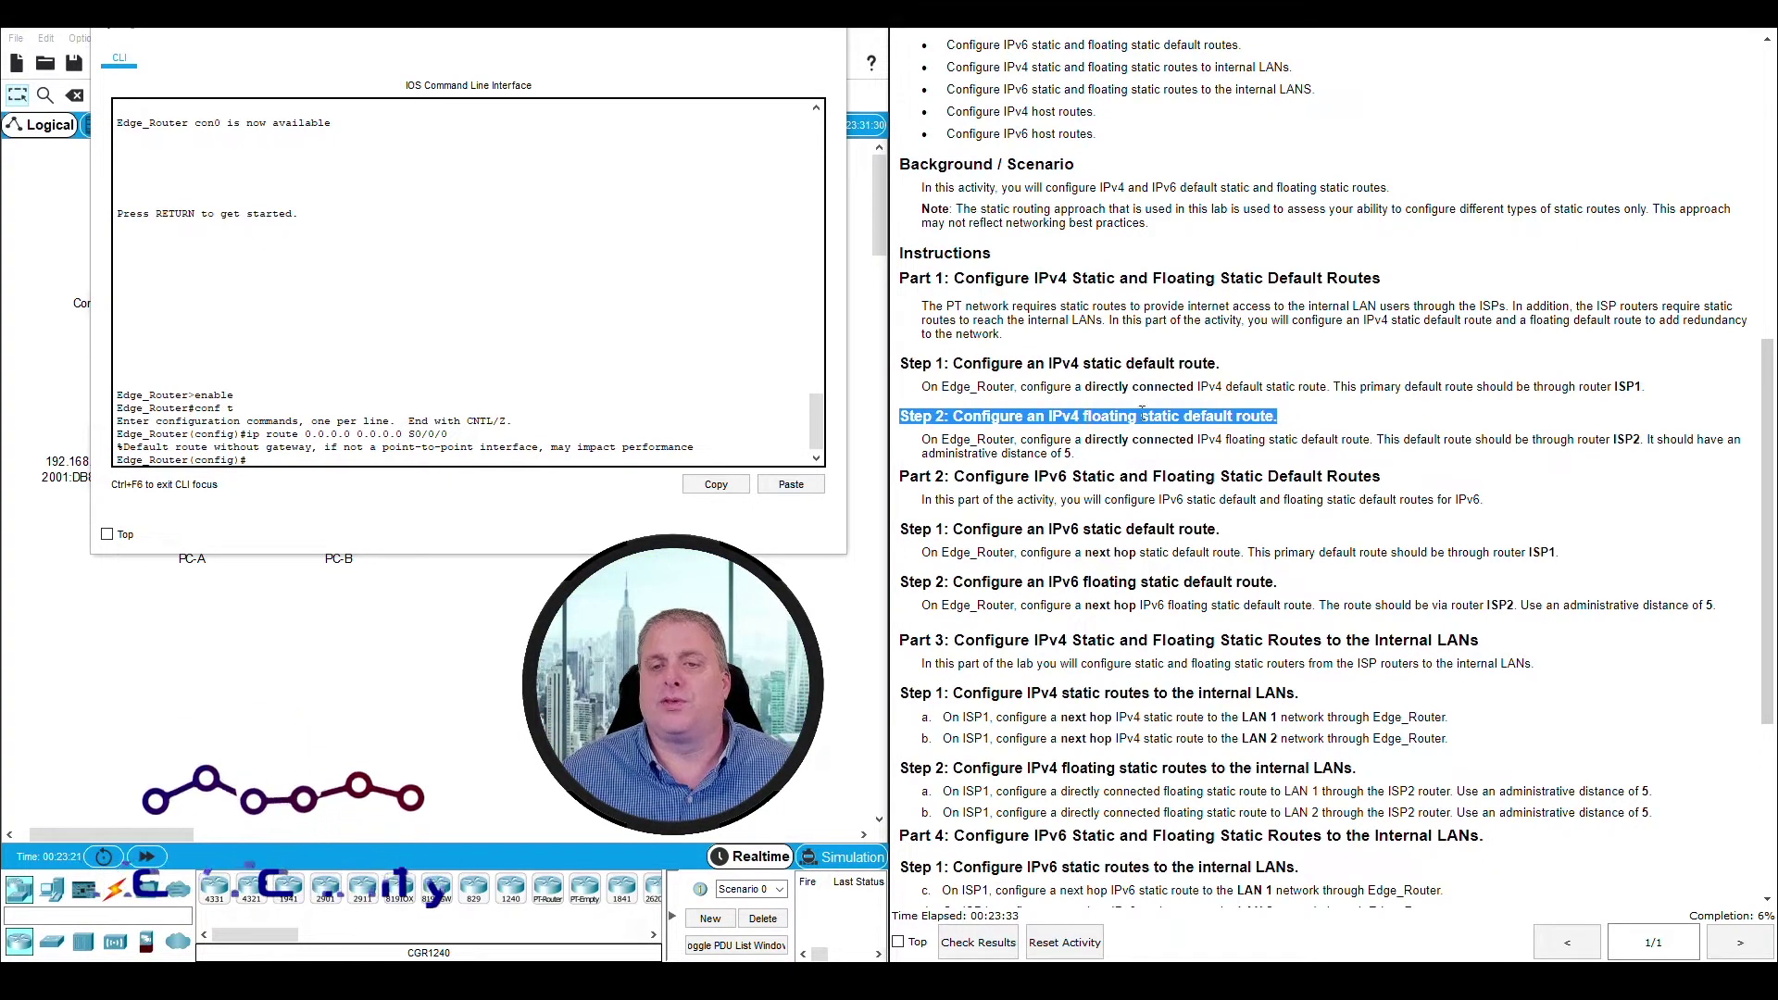
click(1087, 416)
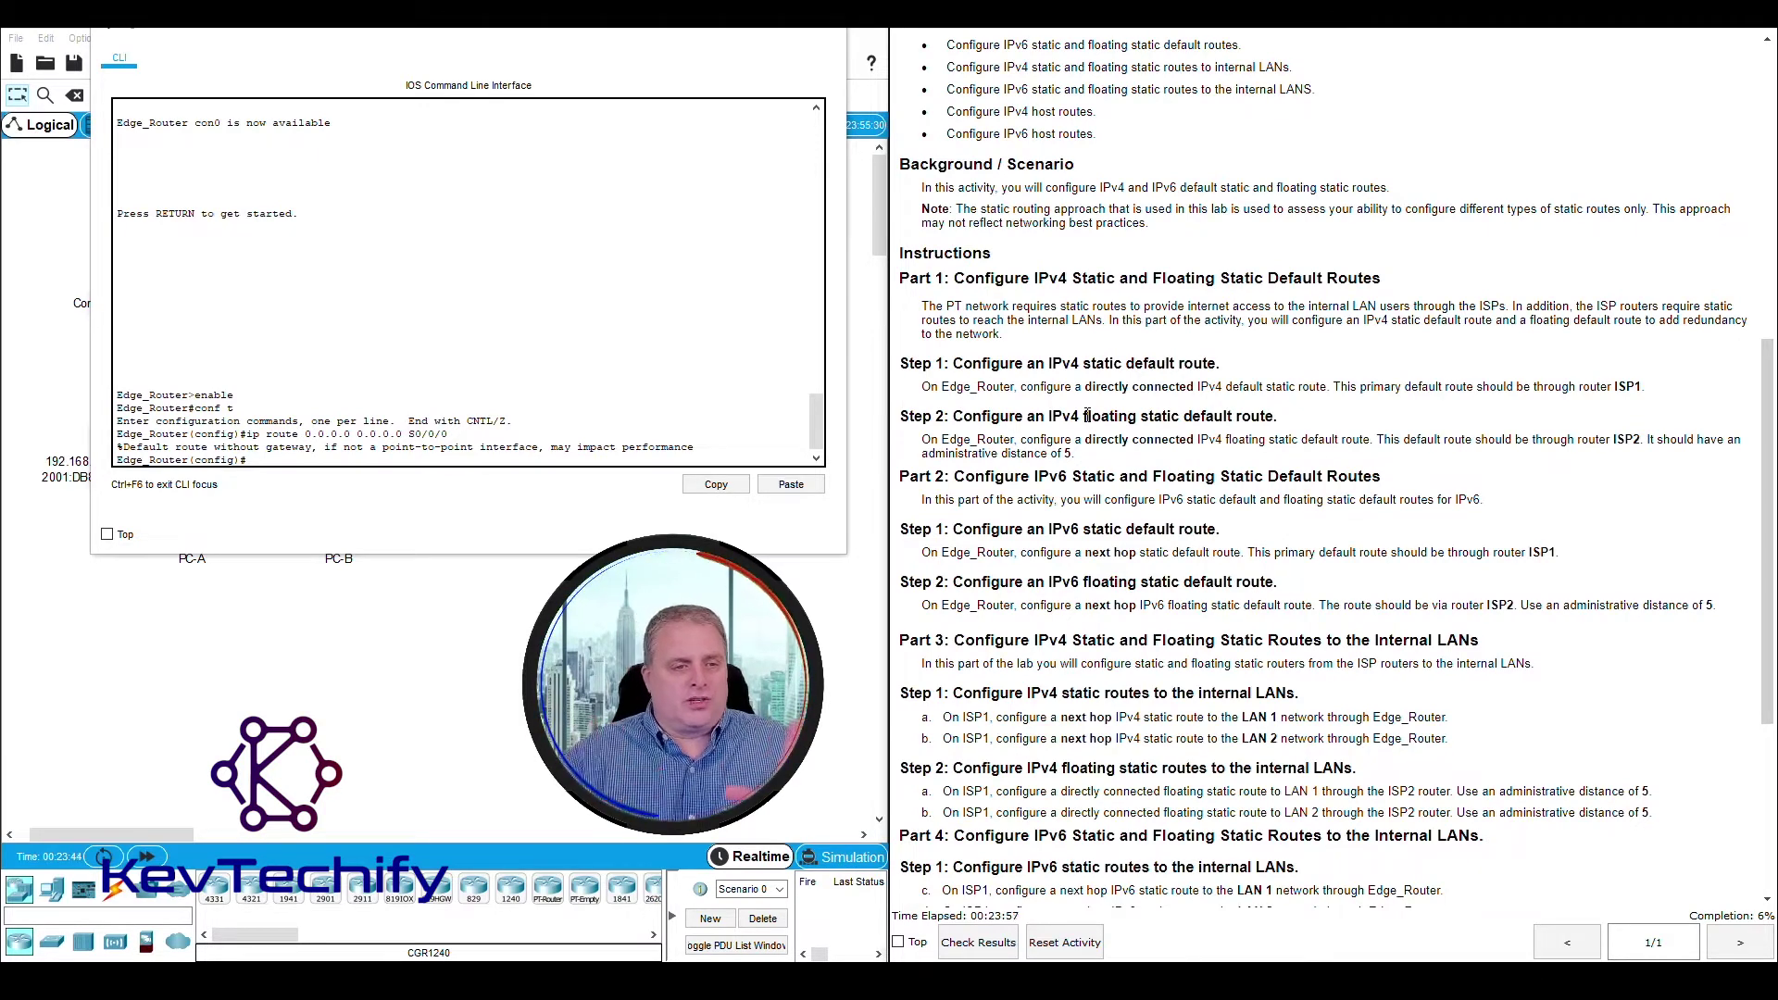
drag(516, 420, 459, 432)
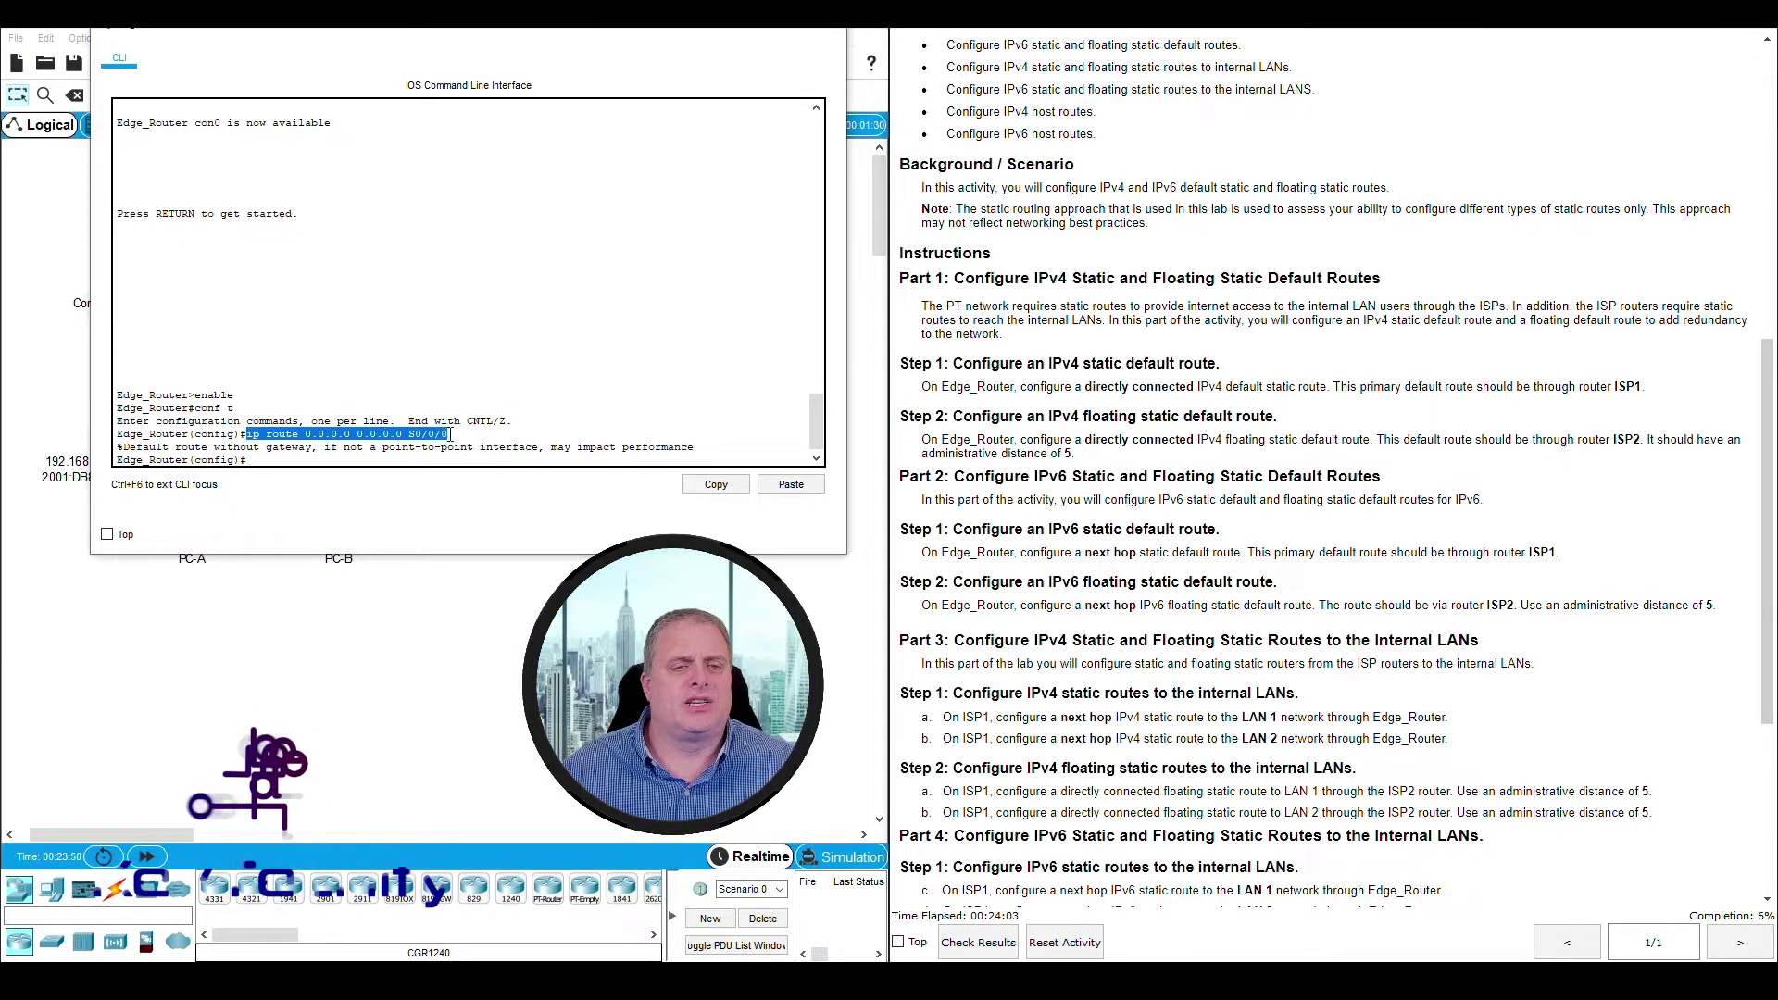
click(514, 438)
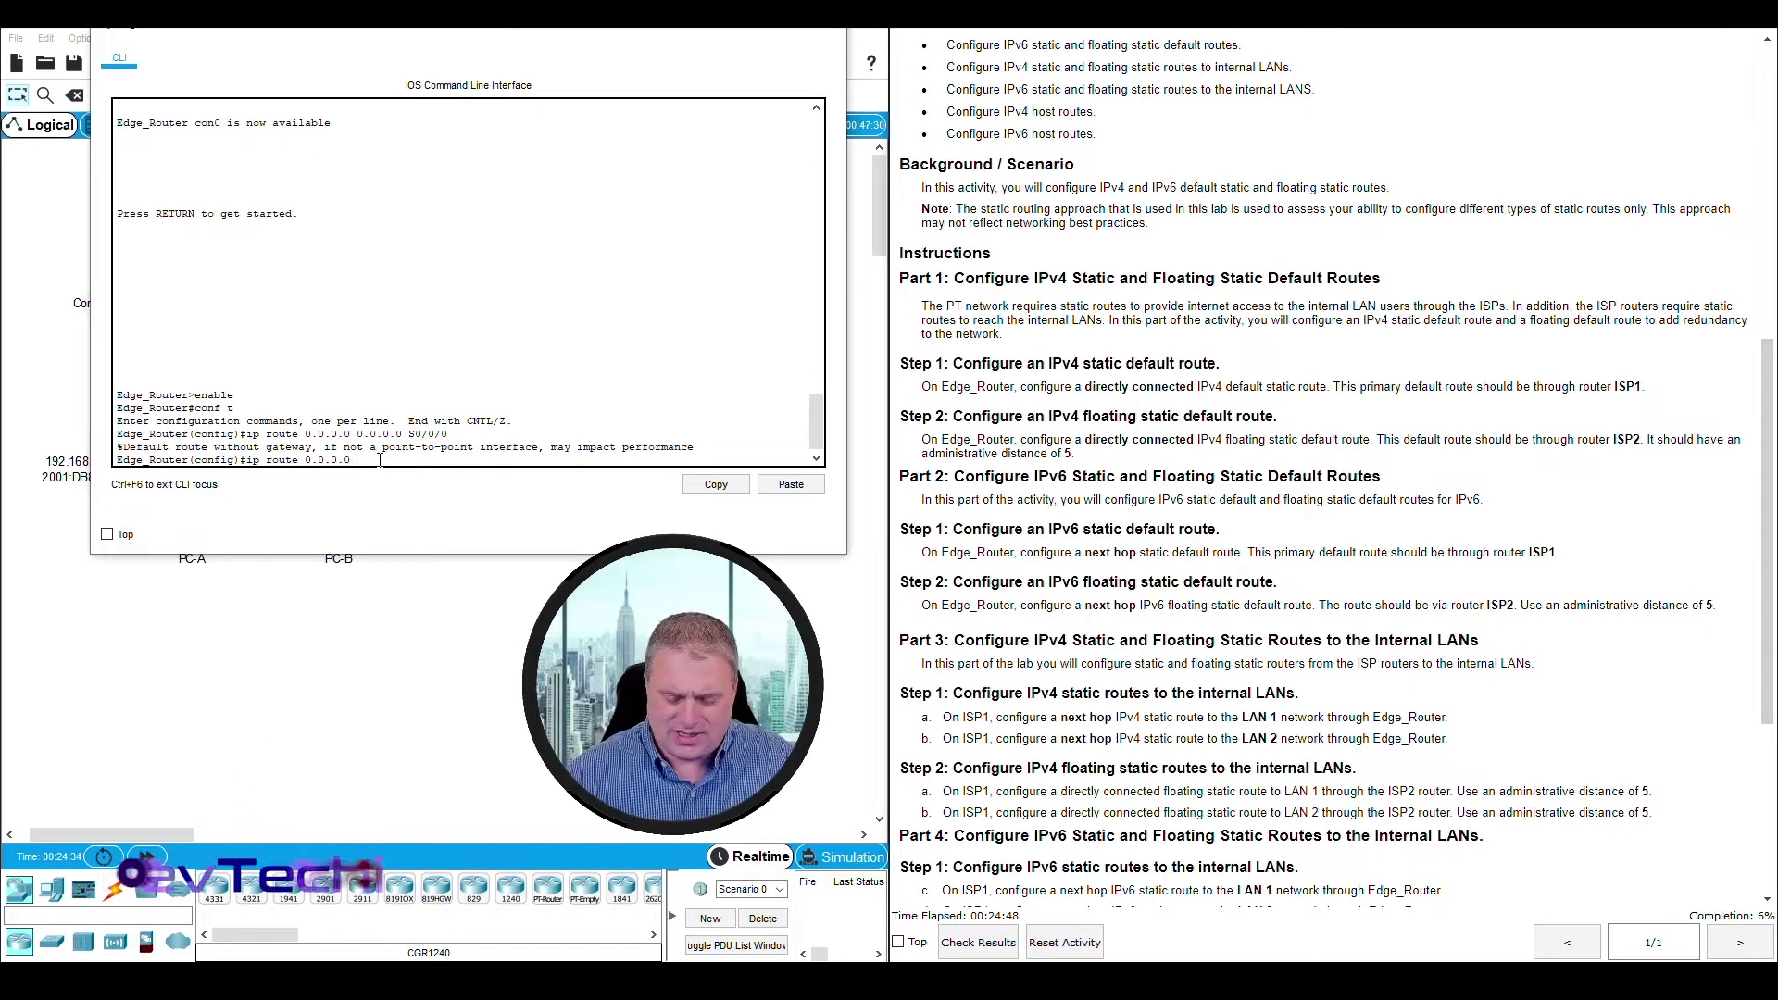
Step: Write the second default route command as ip route 0.0.0.0 0.0.0.0 S0/0/1, checking the topology for Edge_Router's interface towards ISP2
text(0.0.0)
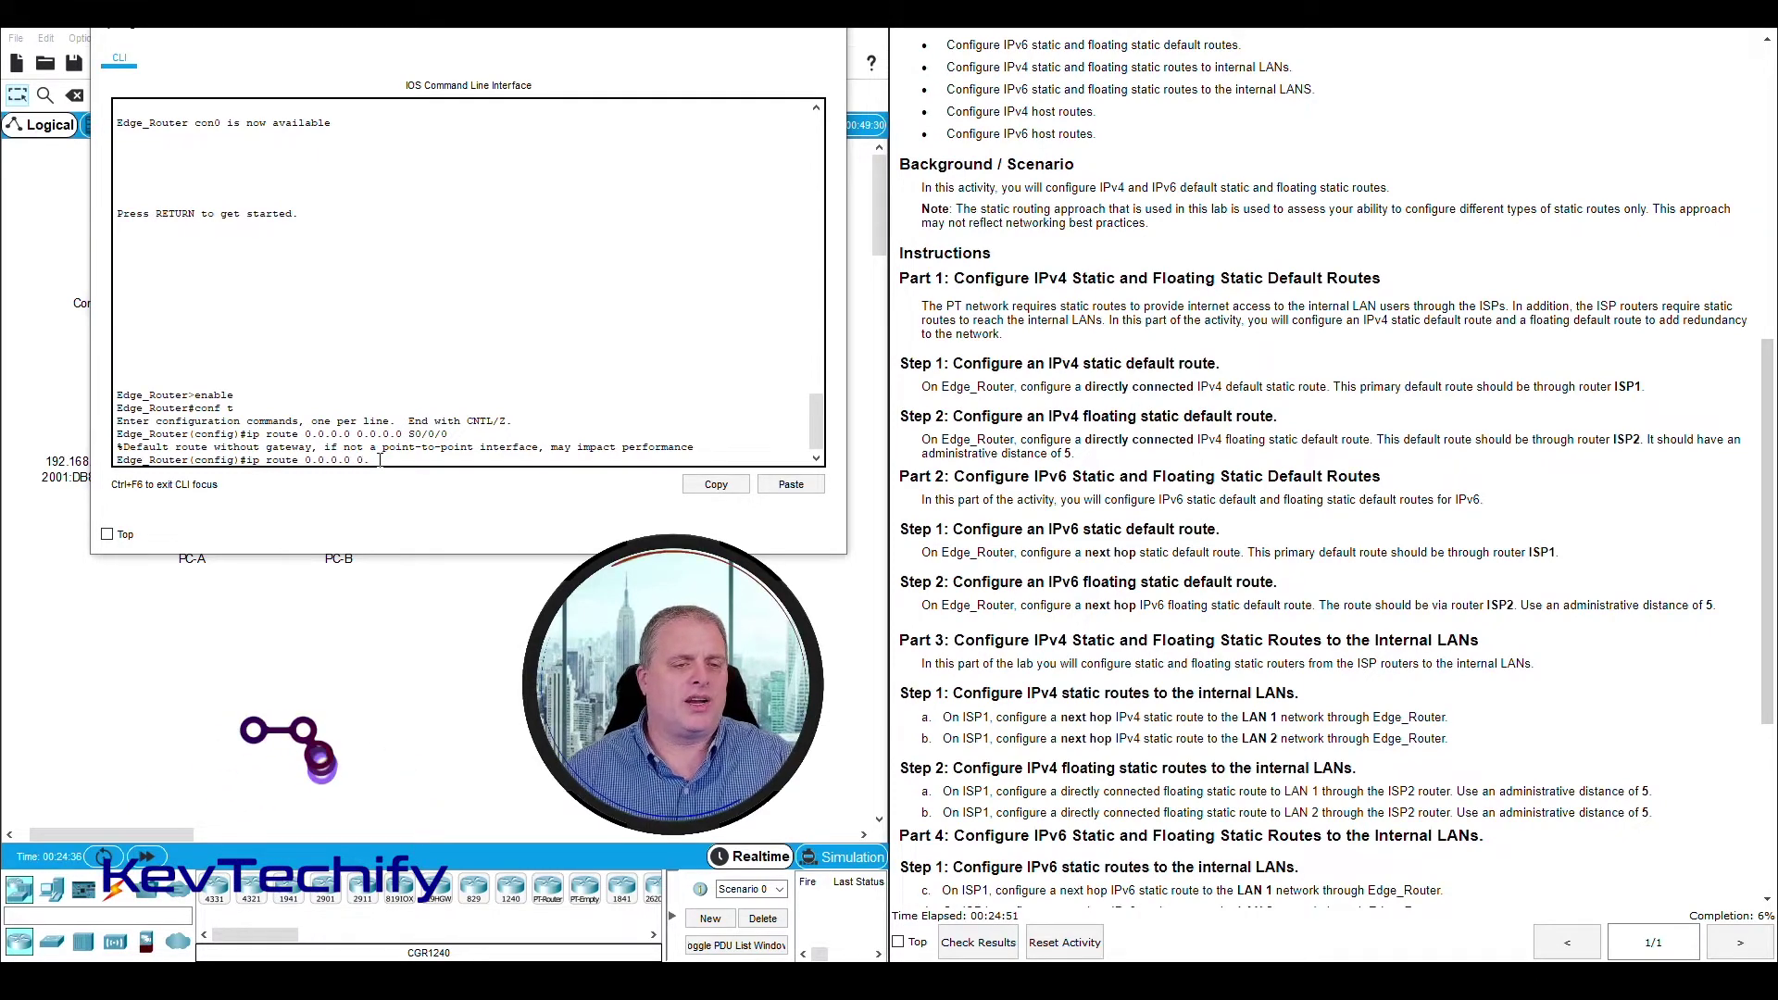
text(.0)
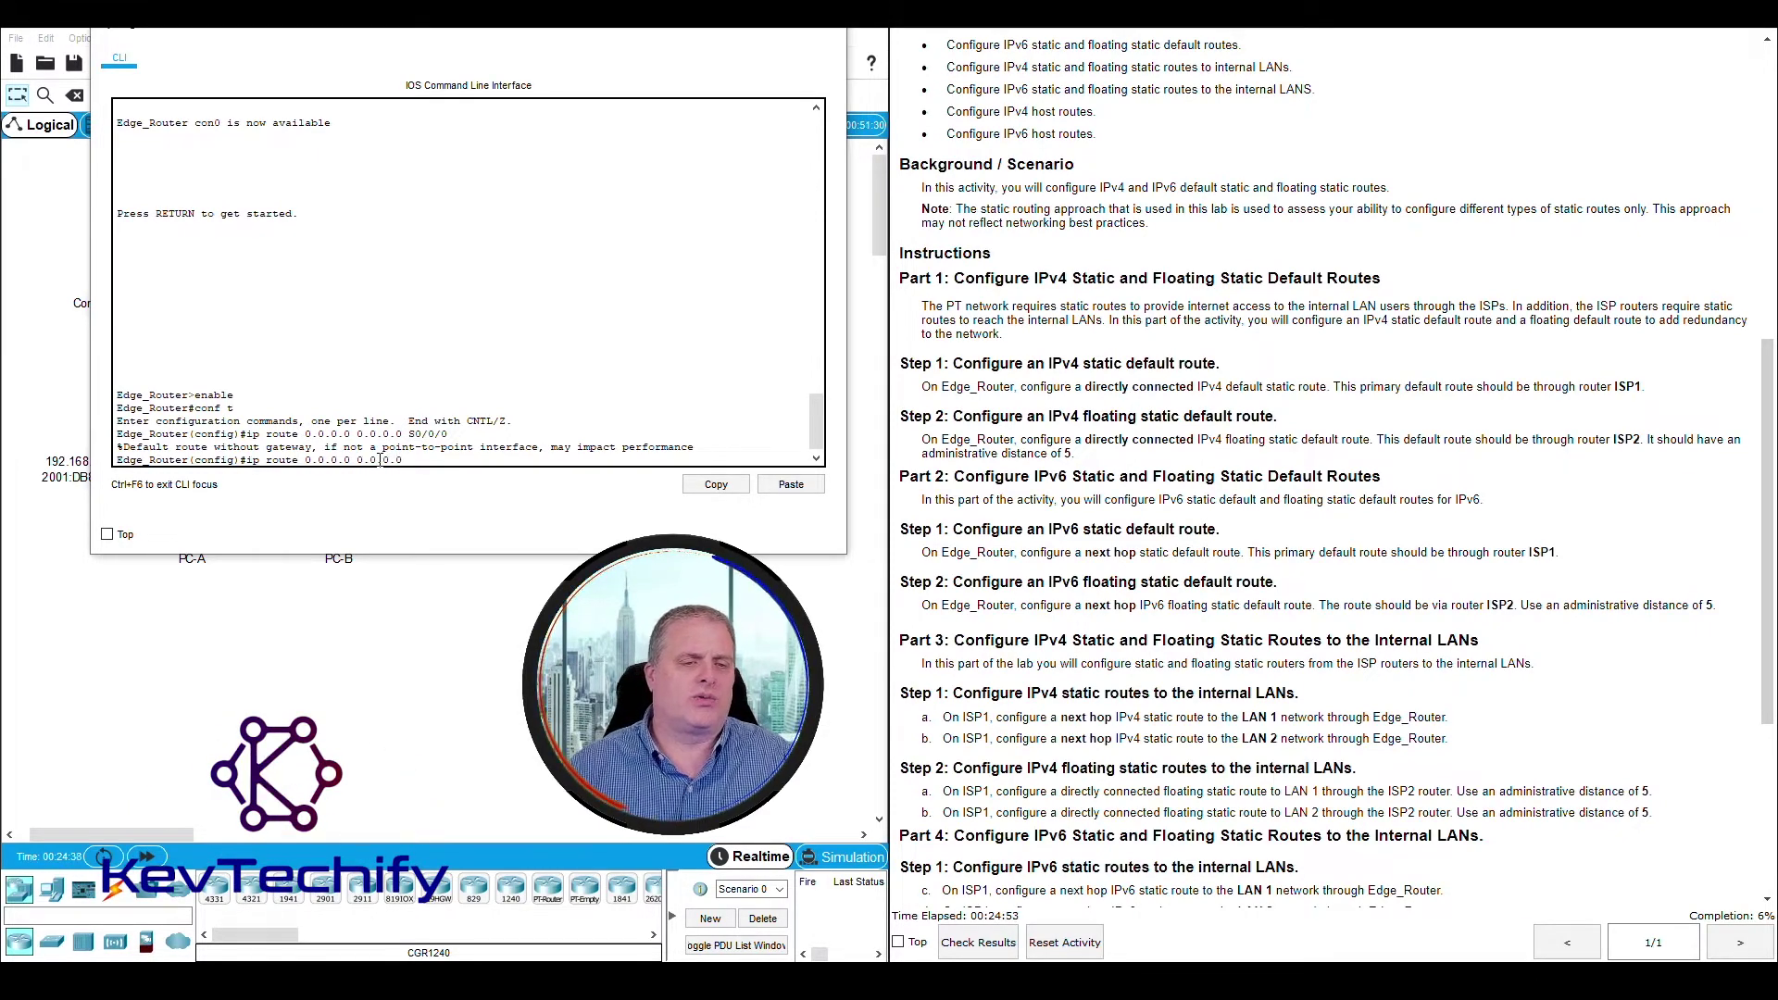
drag(547, 36, 1358, 28)
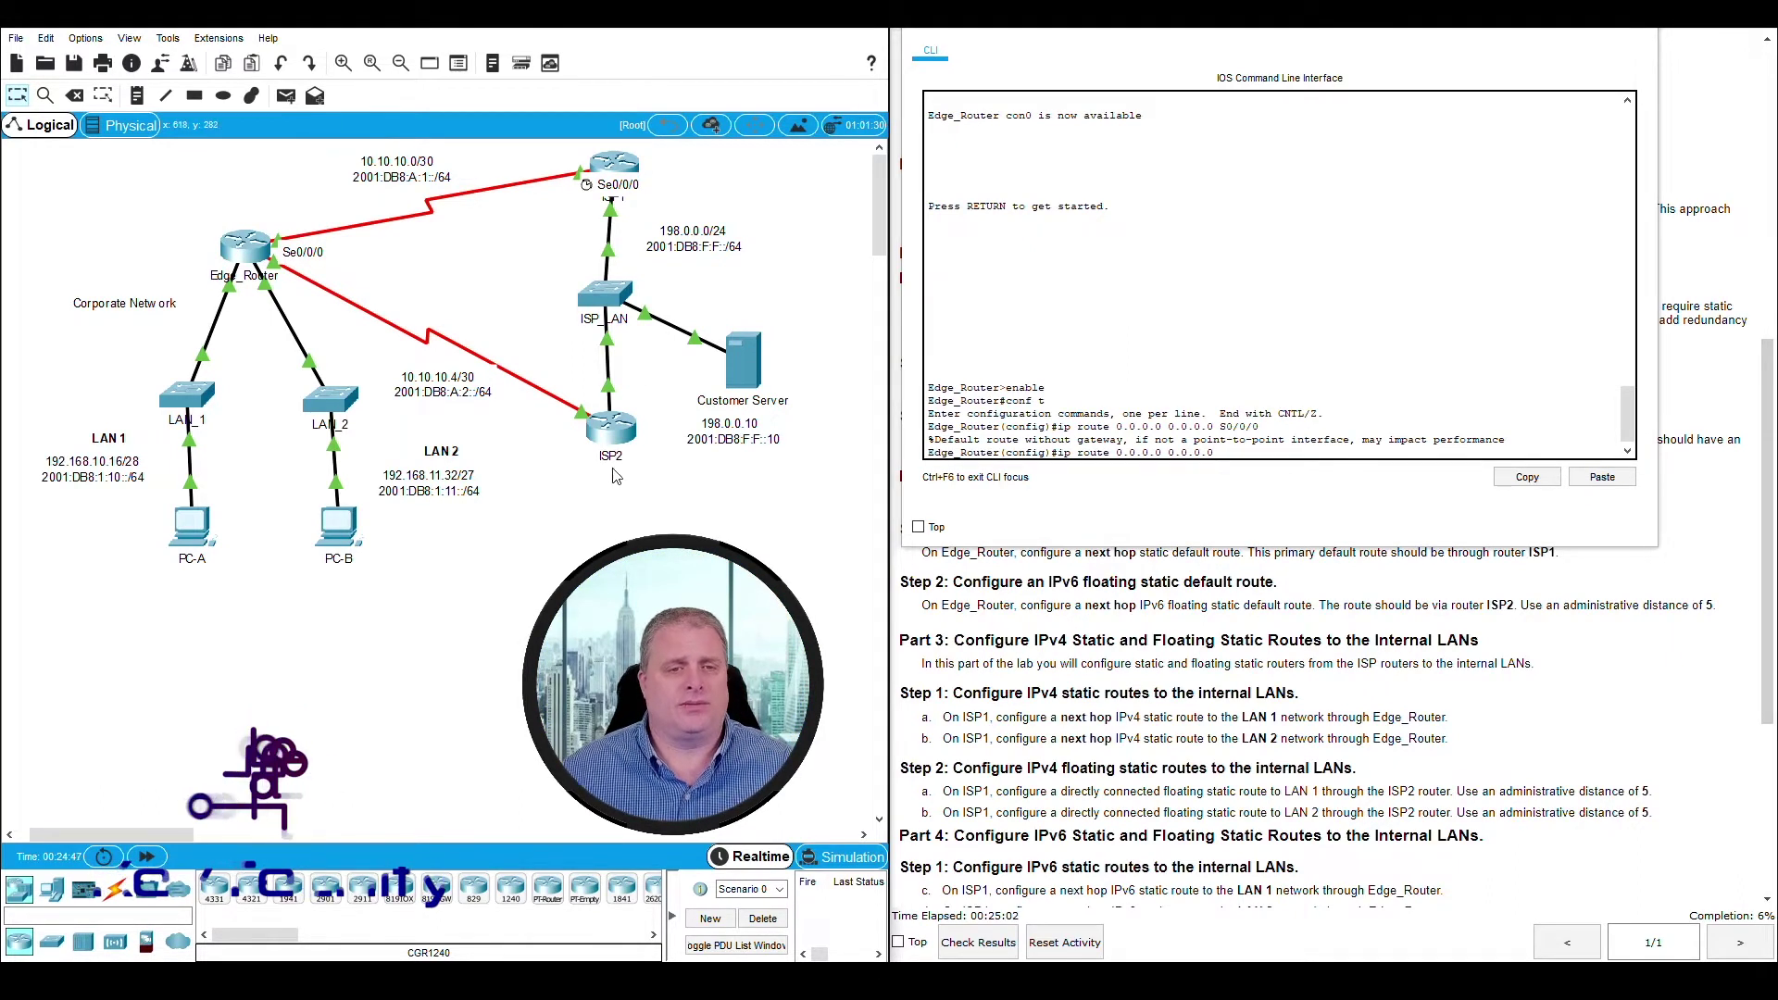
drag(658, 470, 582, 389)
click(384, 267)
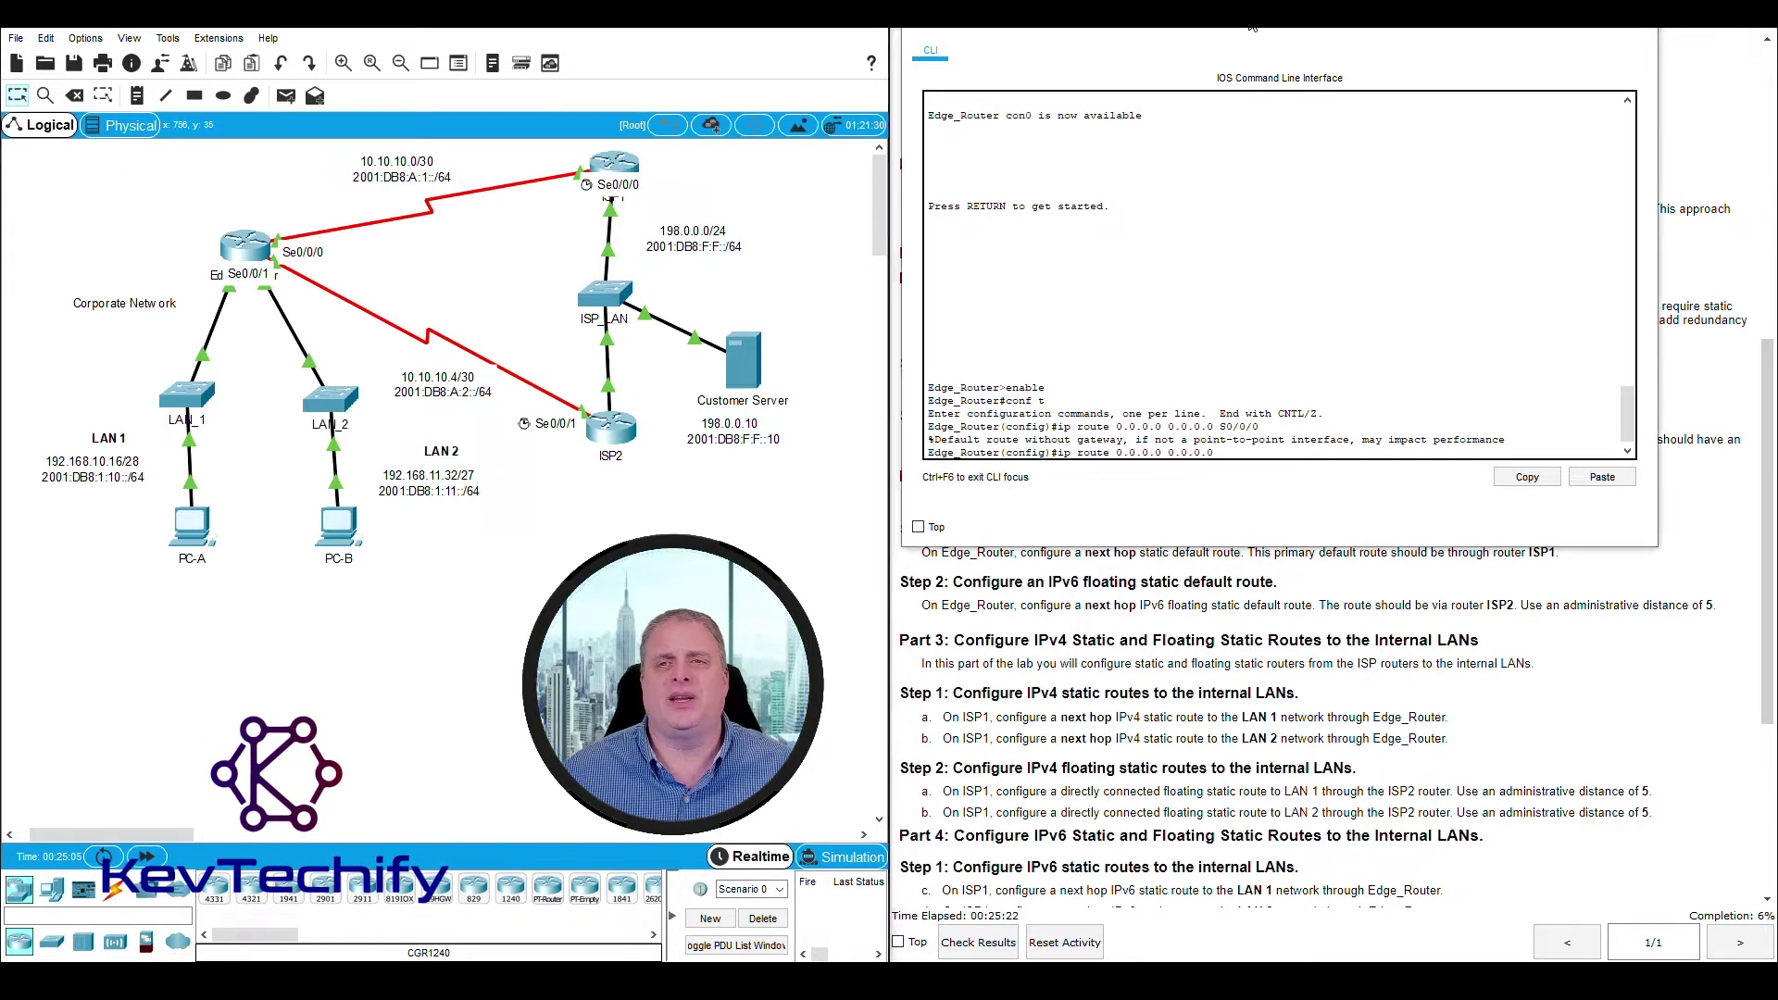
drag(1233, 39, 455, 48)
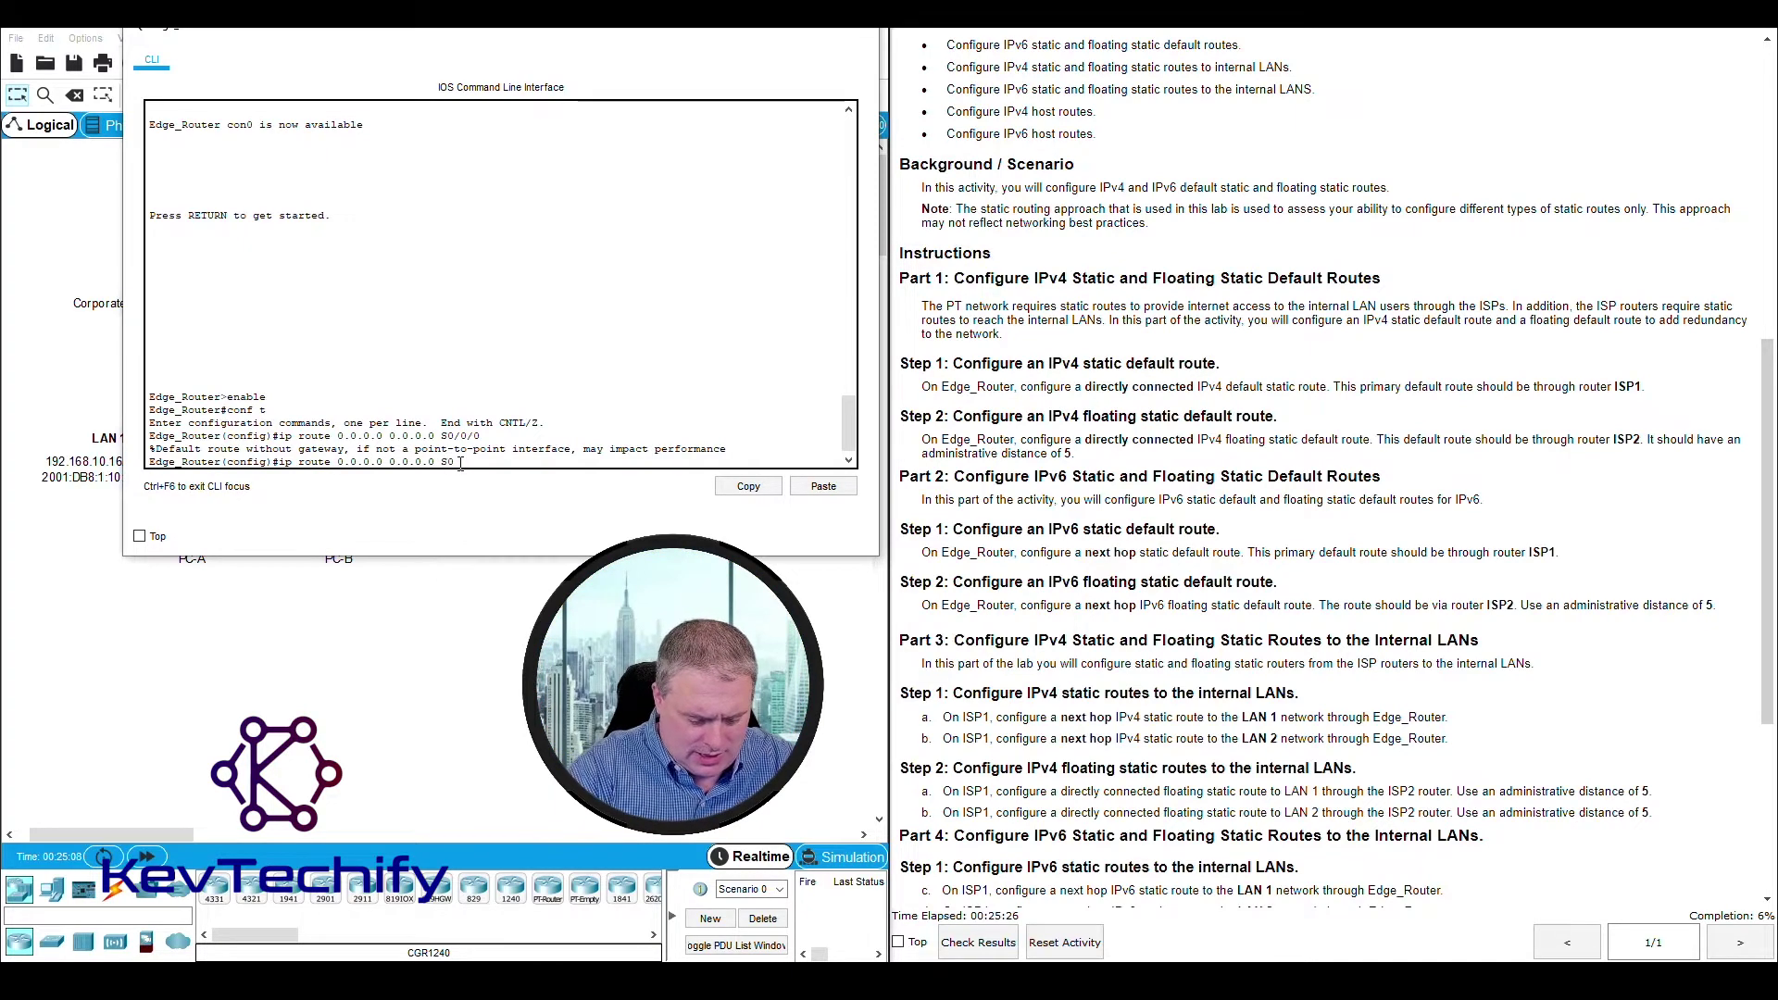
text(0/)
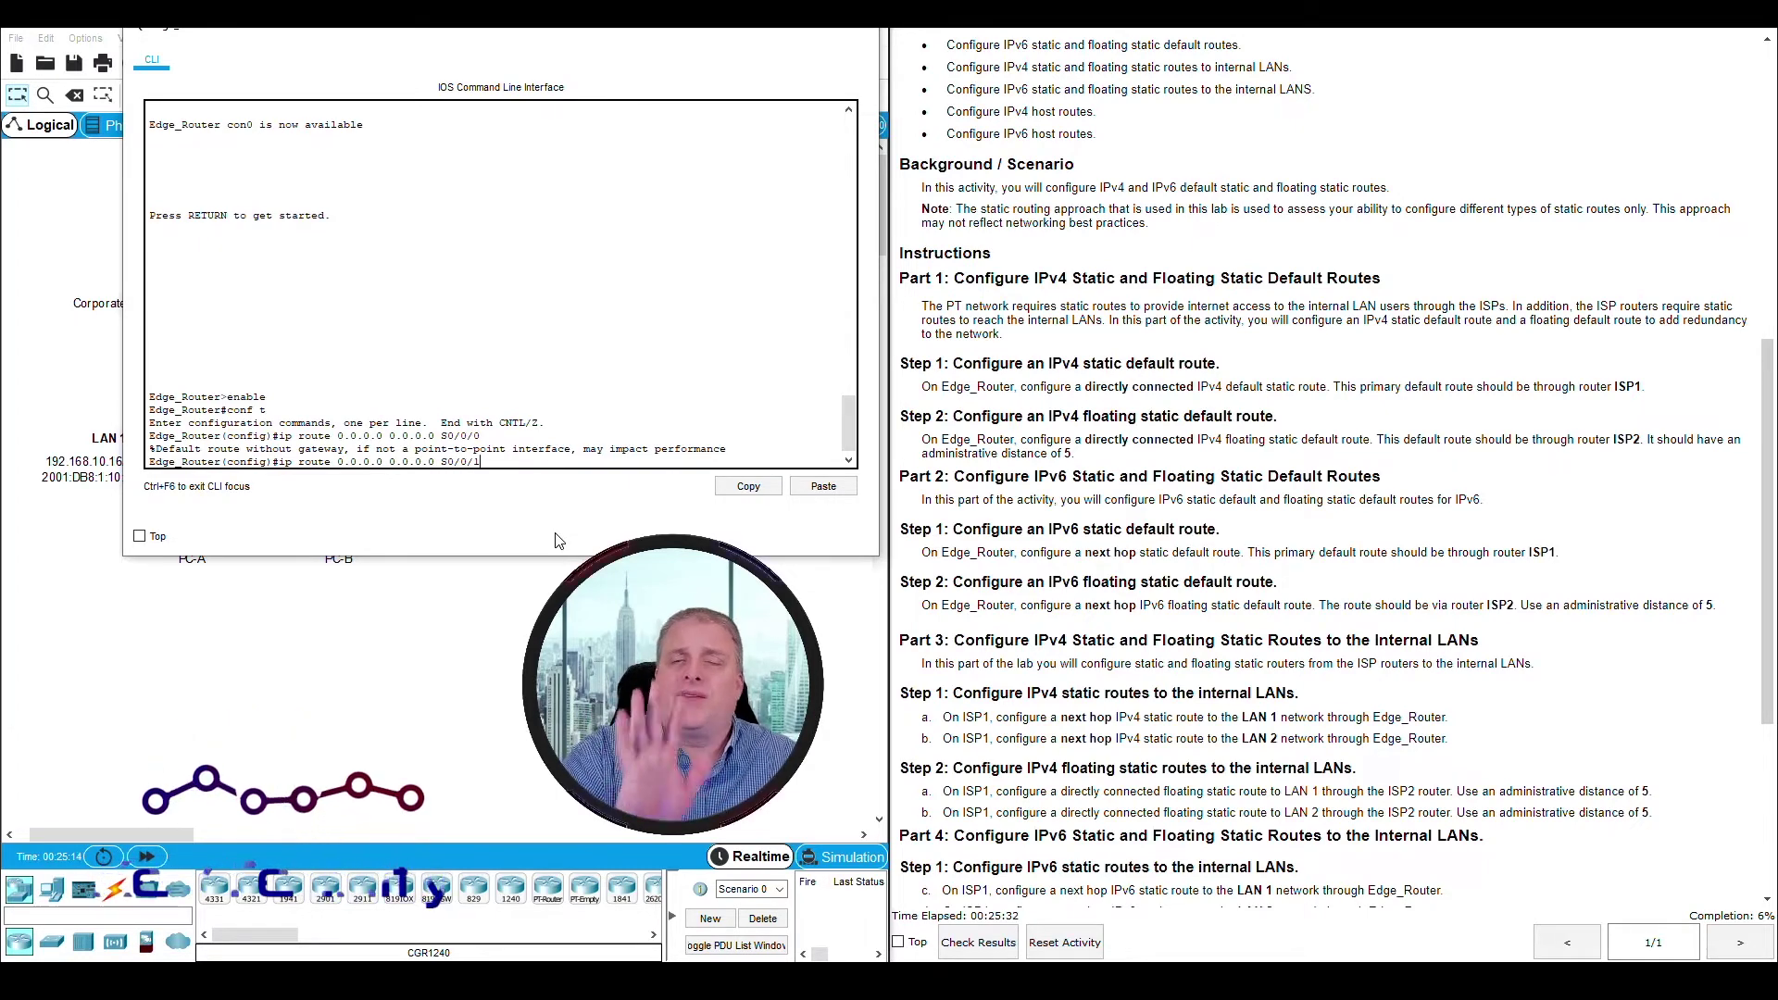
text(1)
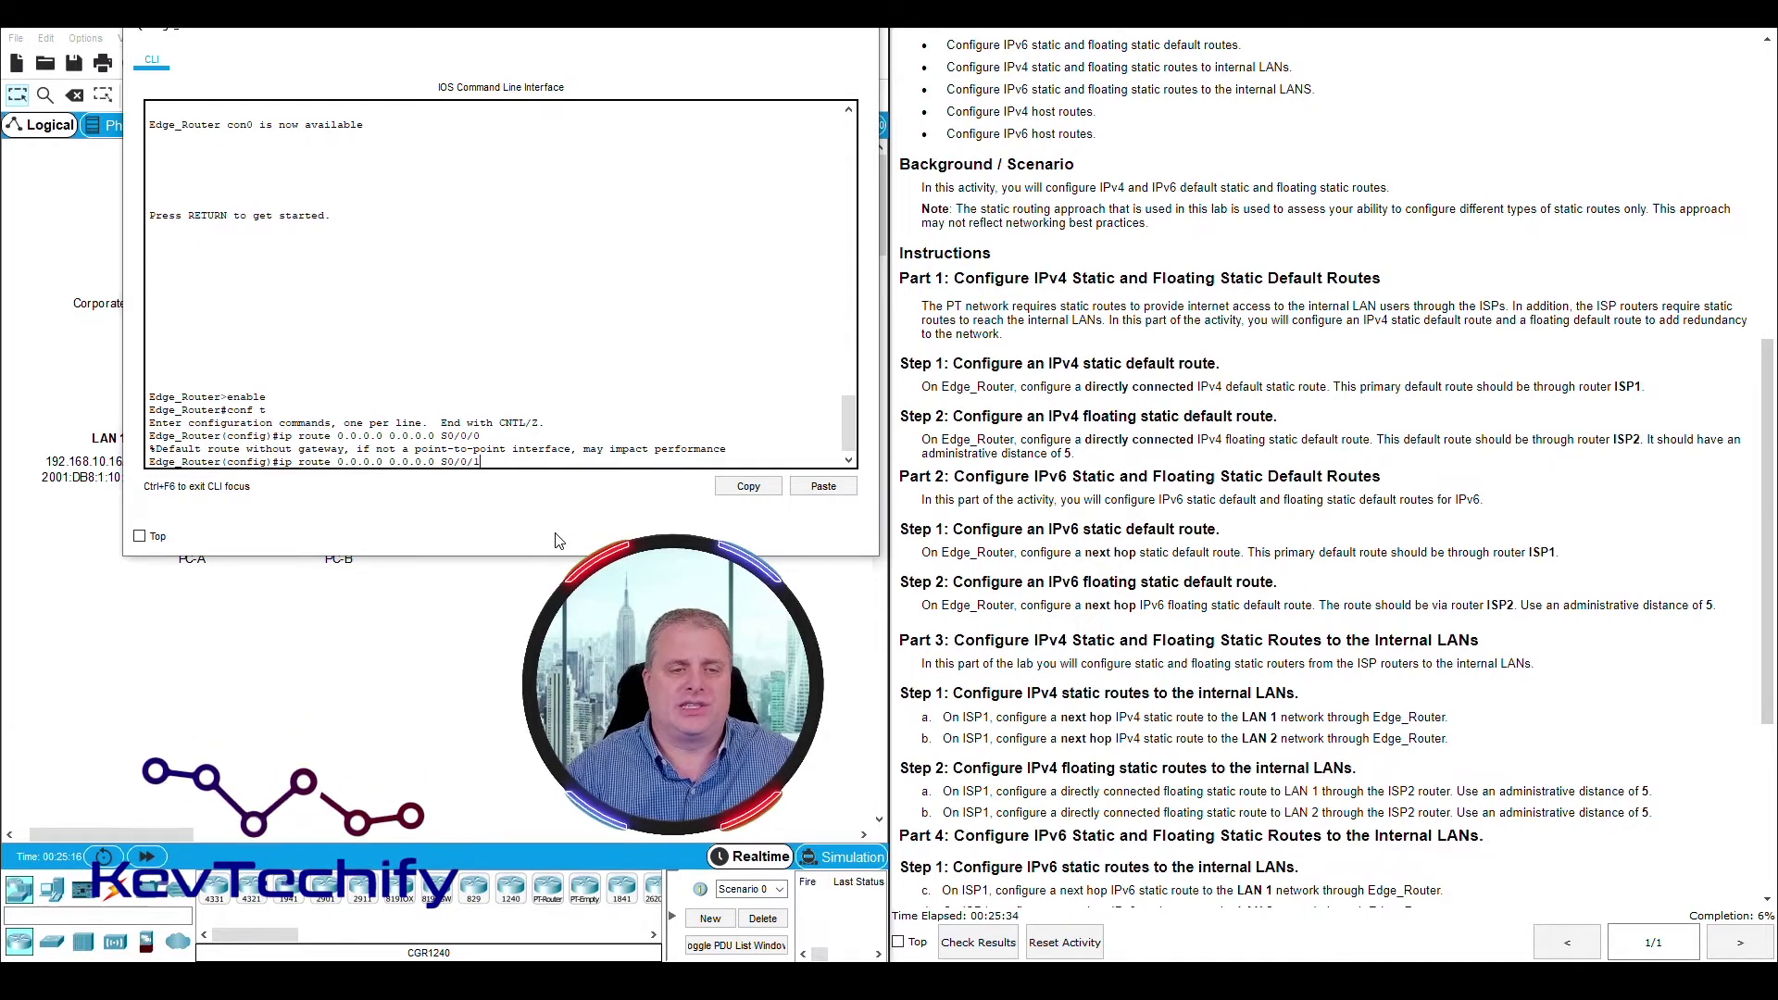
Step: Query the remaining parameters of the S0/0/1 route command and examine the distance metric option against the primary default route
text( ?)
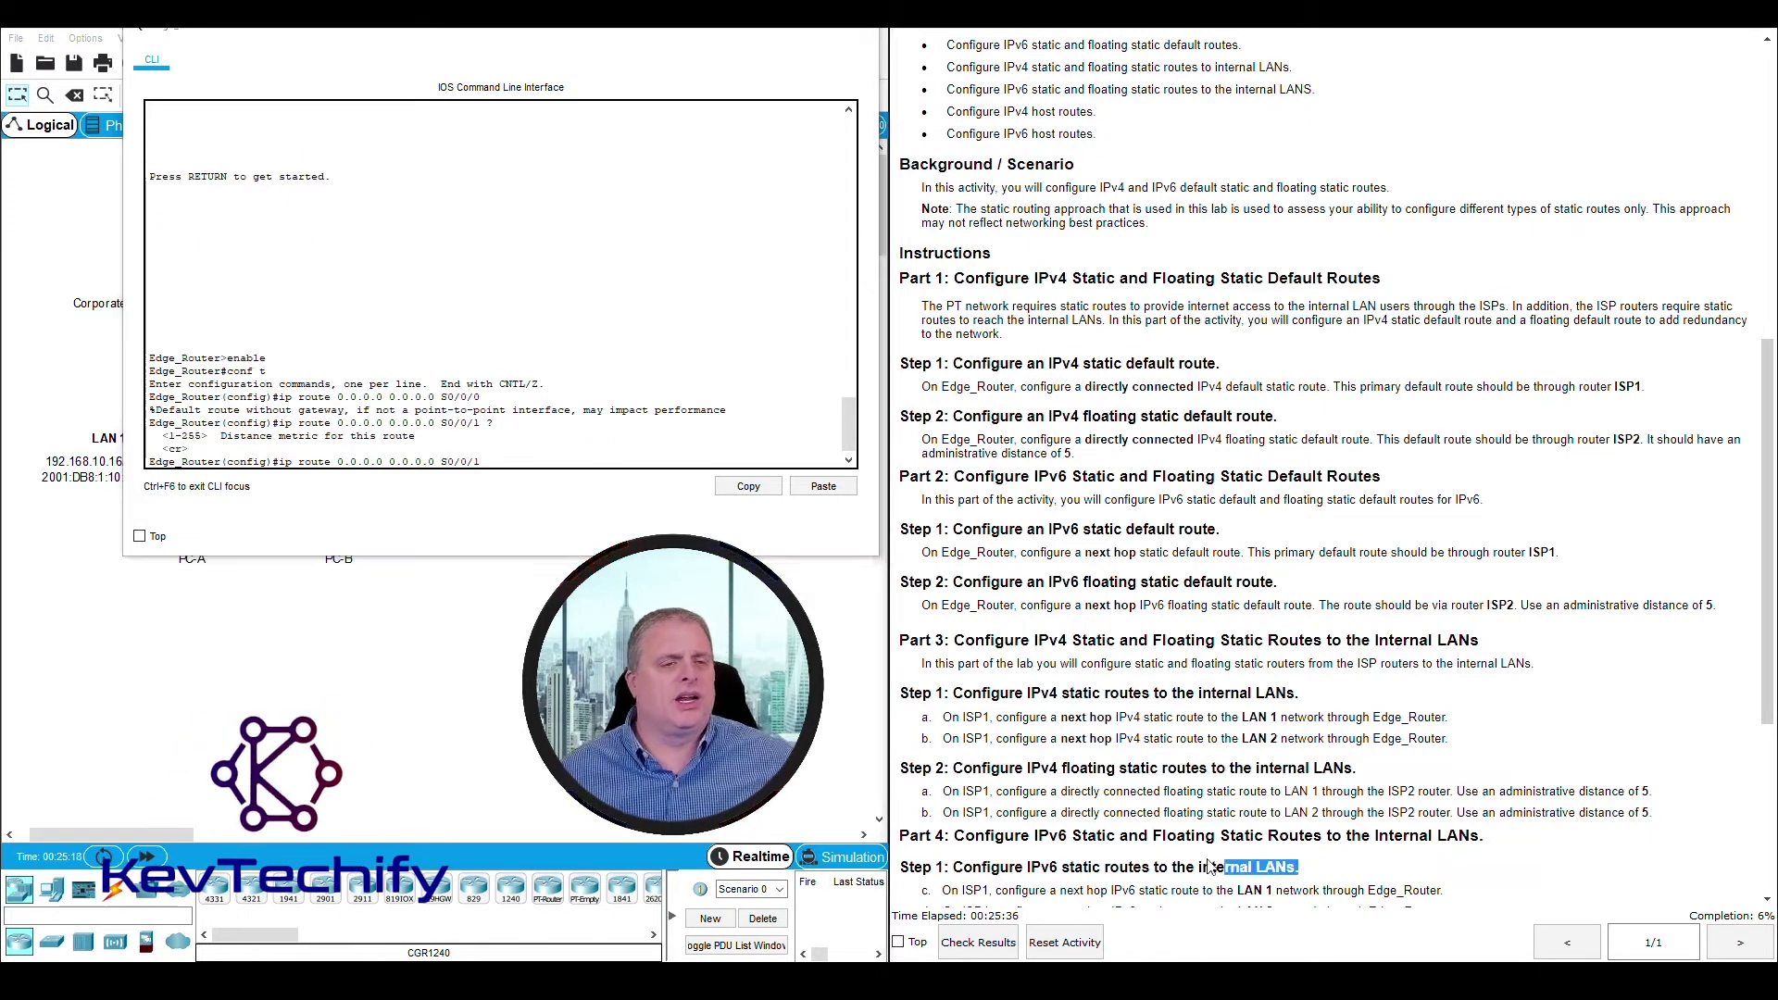
drag(1299, 868, 1226, 868)
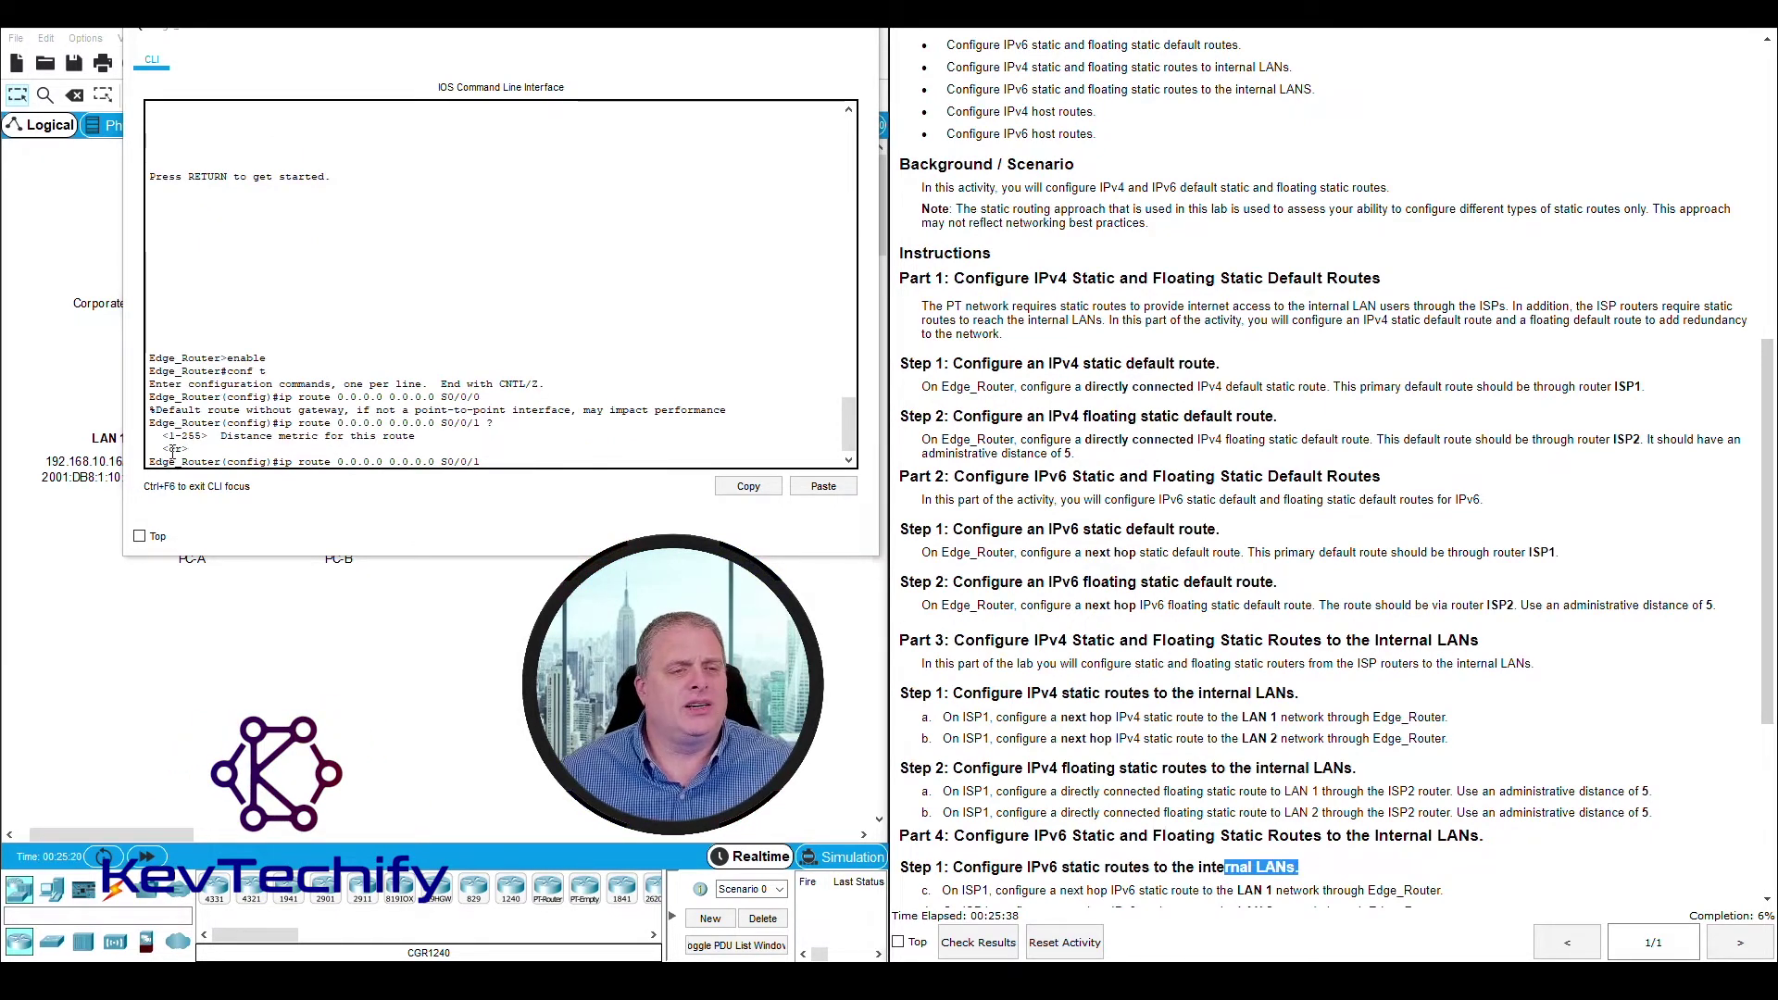
drag(168, 449, 183, 448)
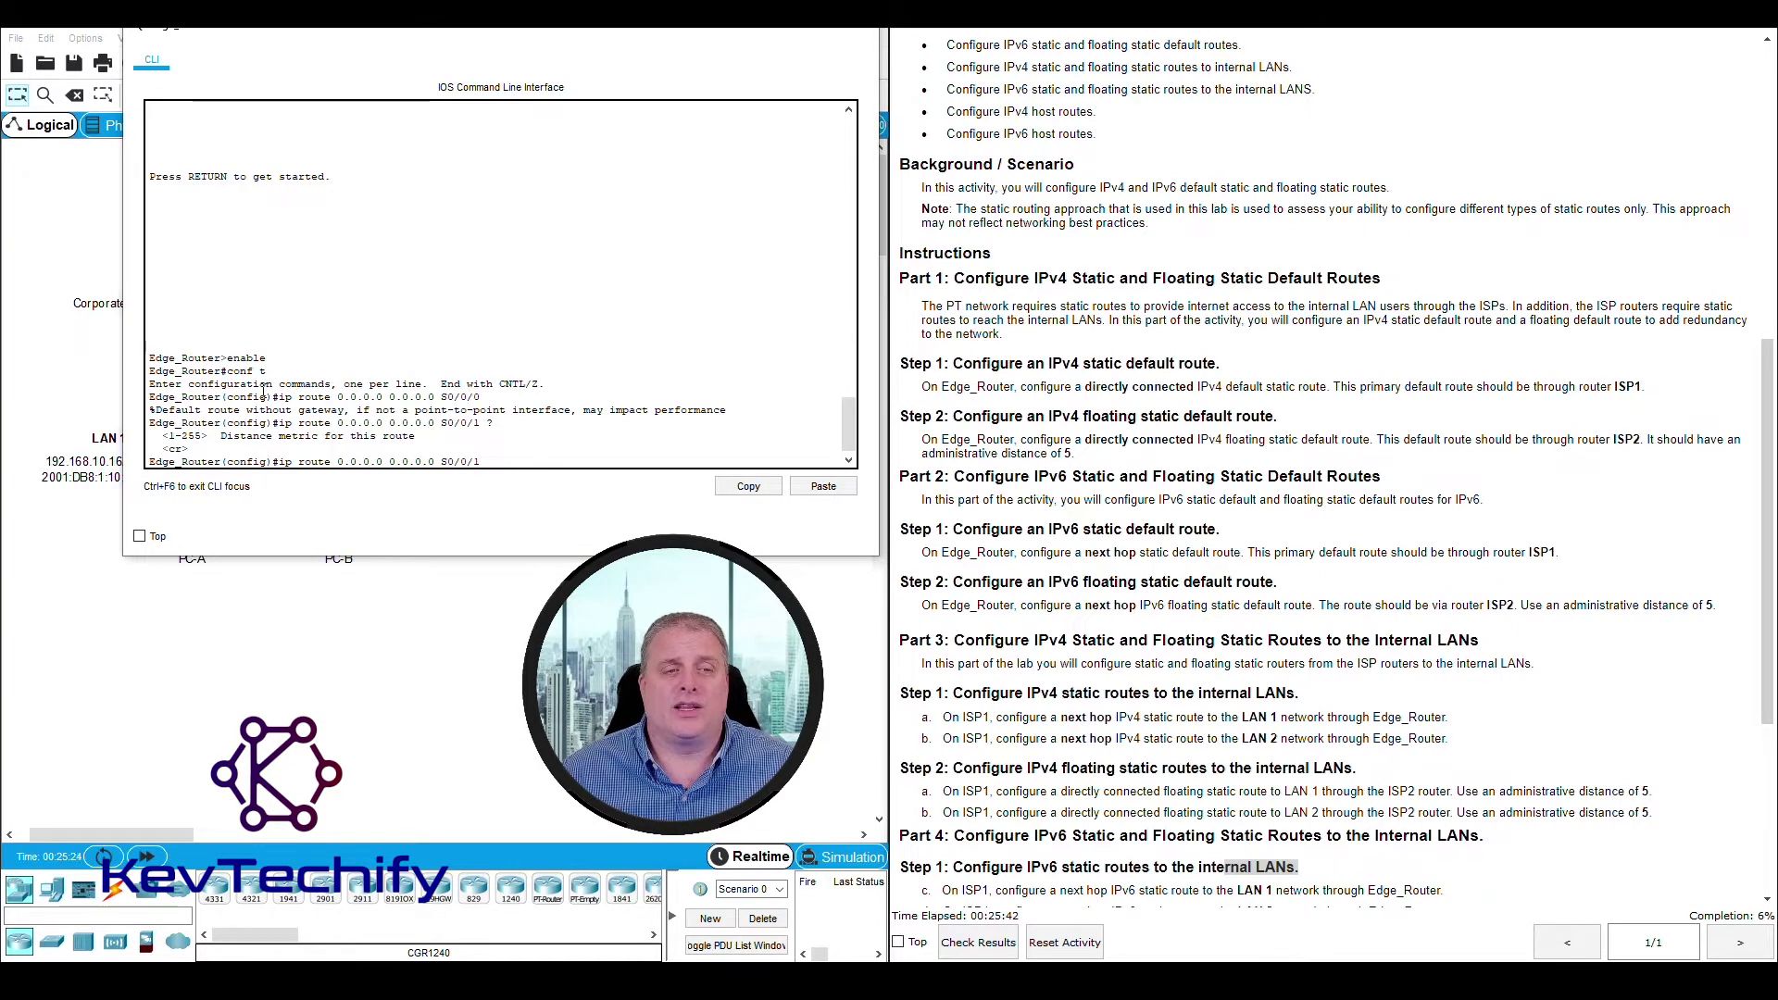
drag(279, 397, 478, 398)
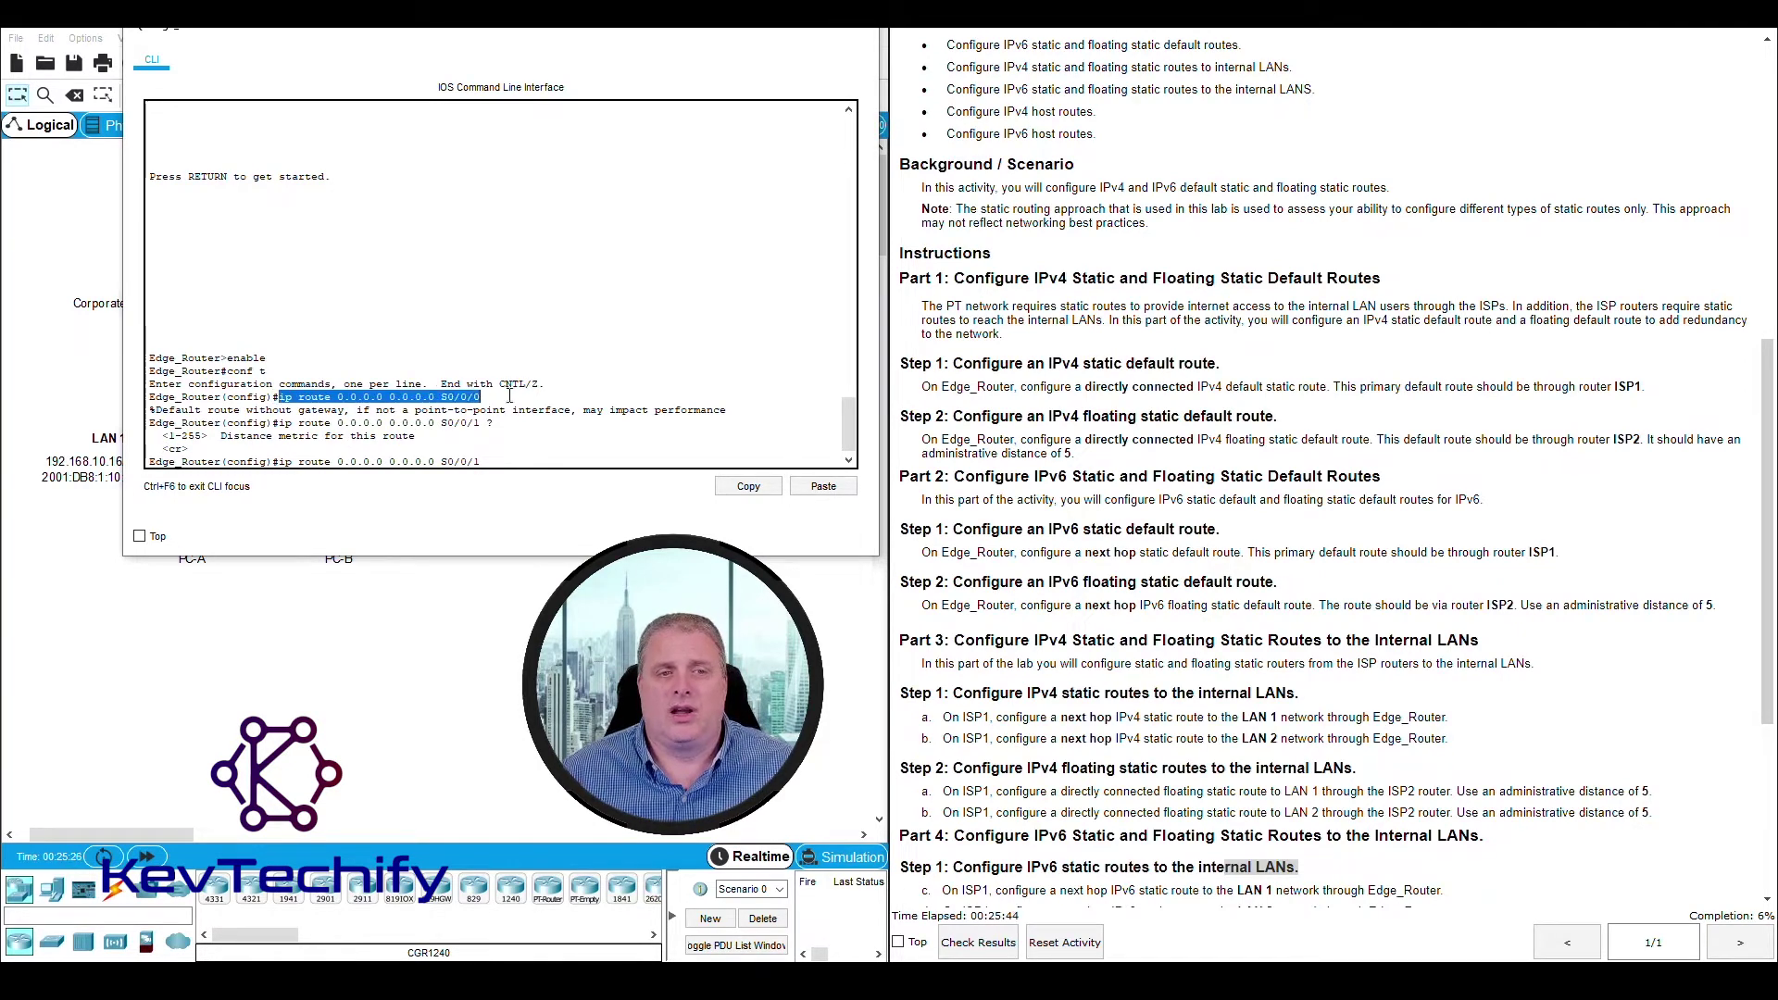
click(281, 398)
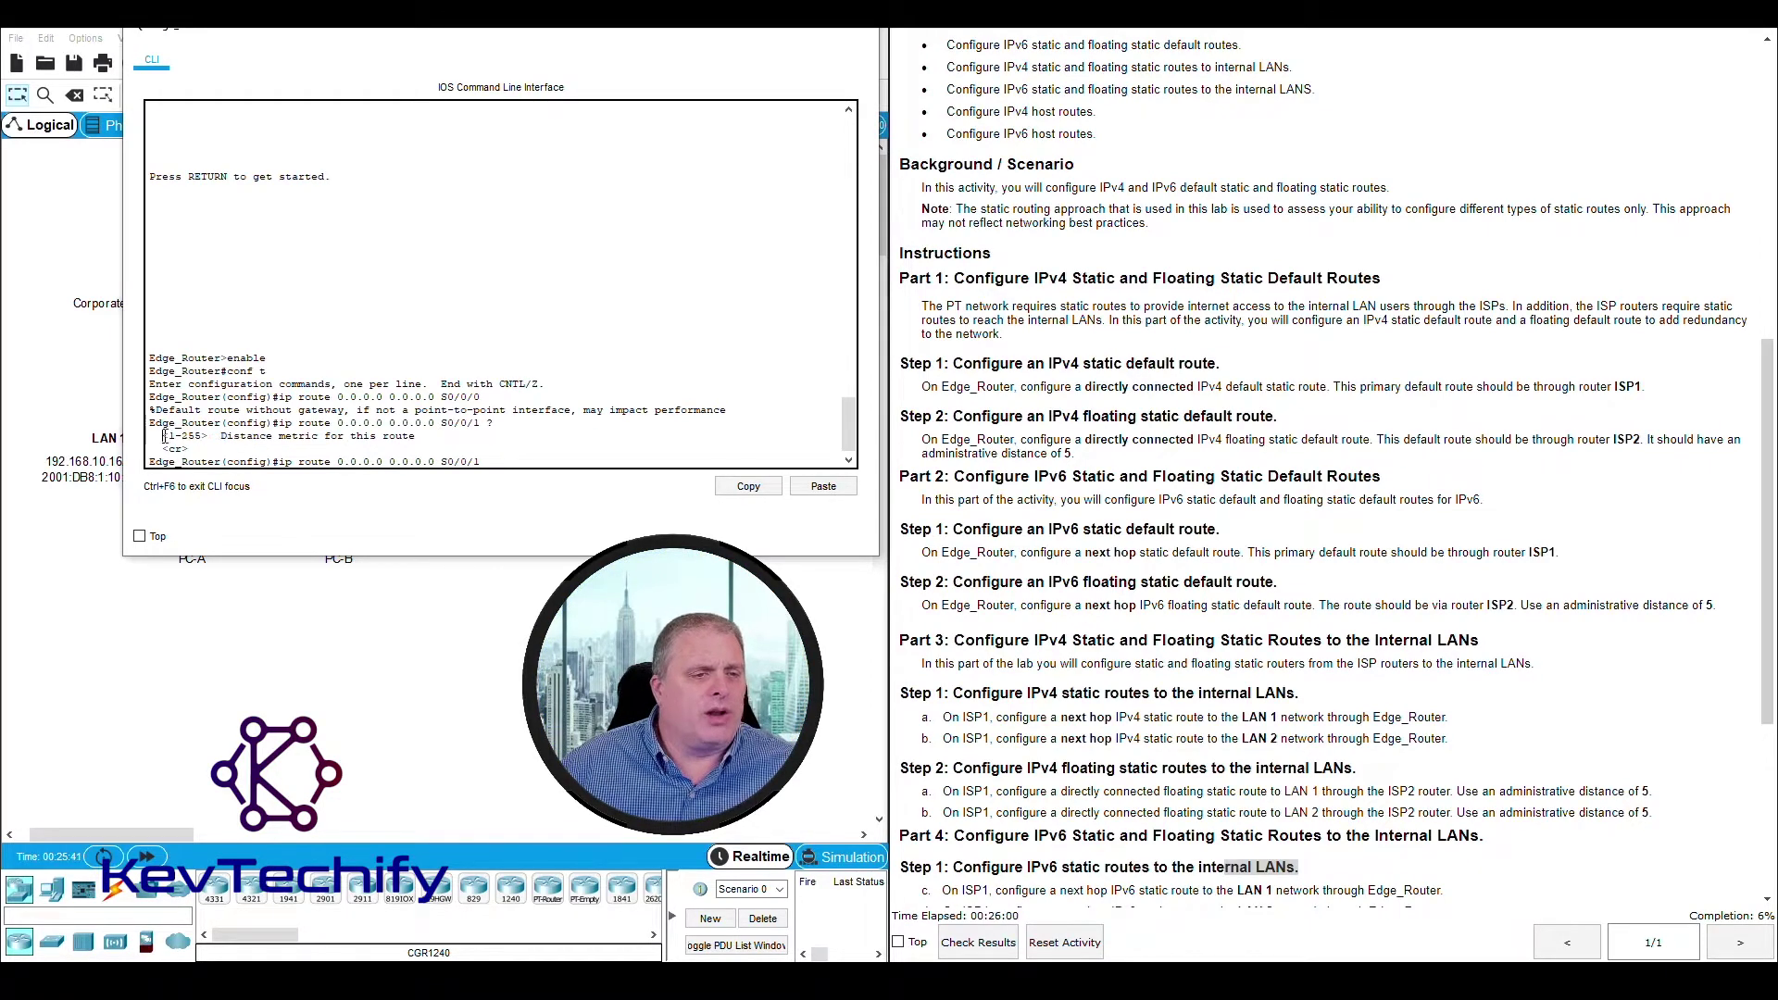
drag(163, 435, 422, 434)
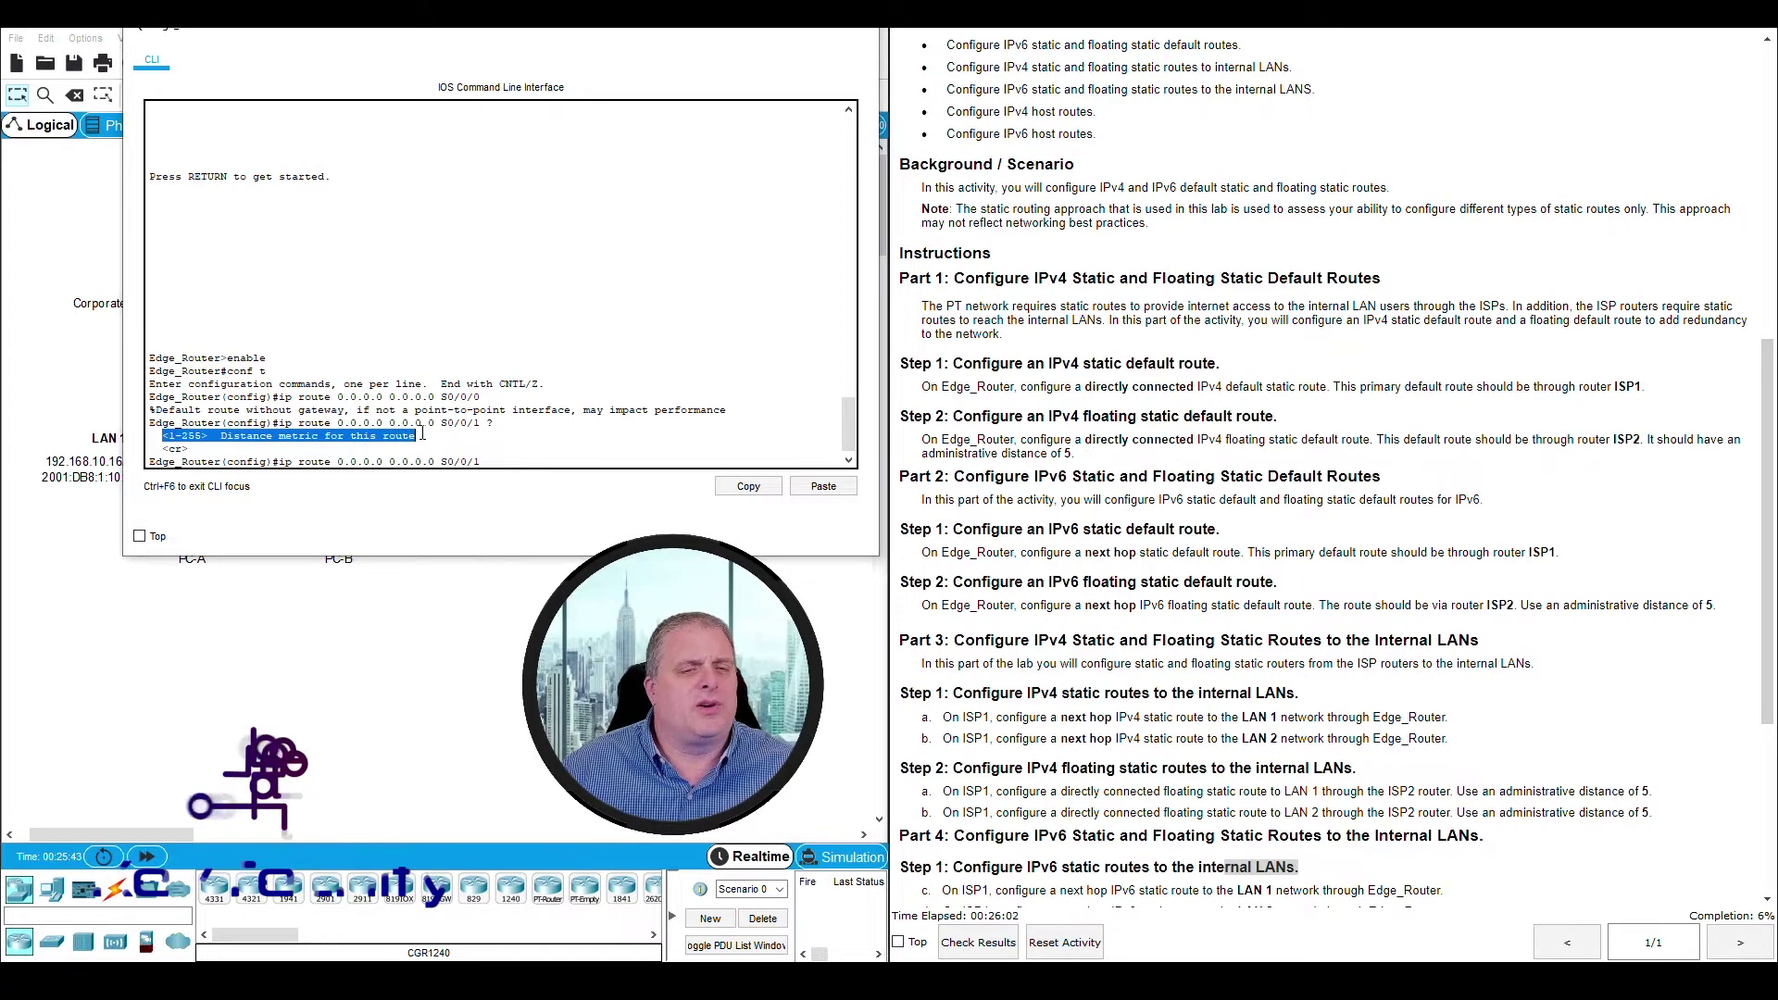
click(182, 444)
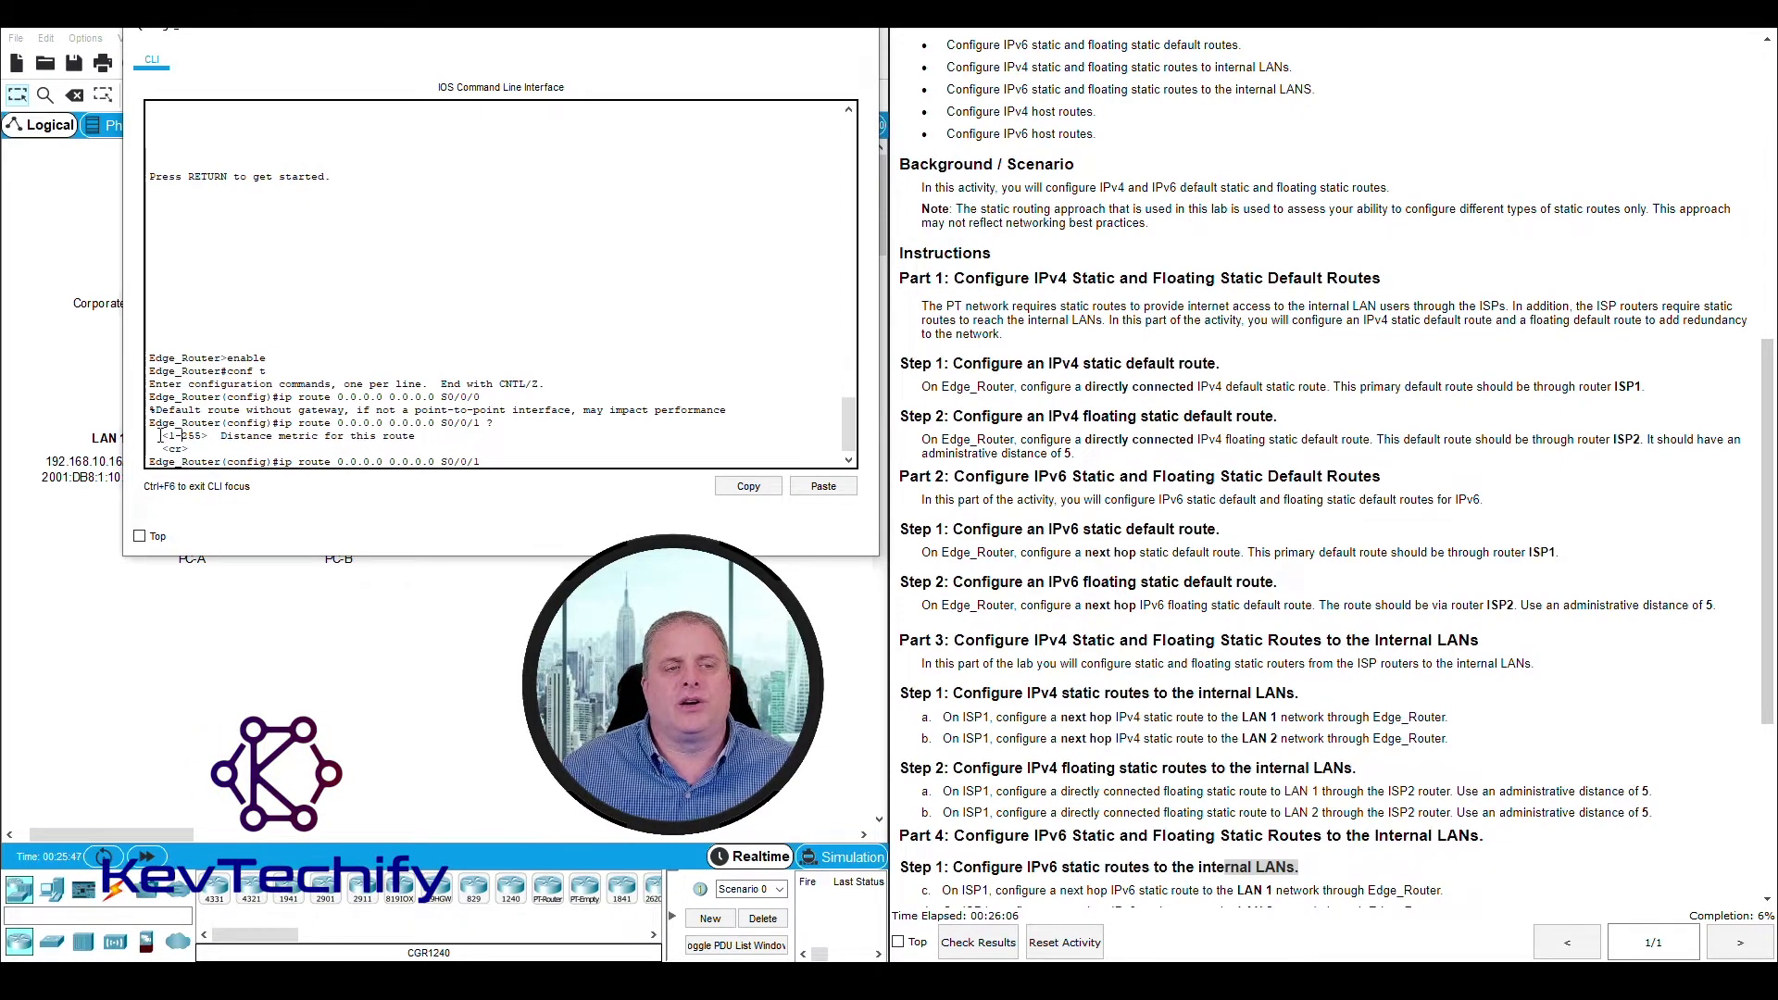
drag(170, 435, 403, 435)
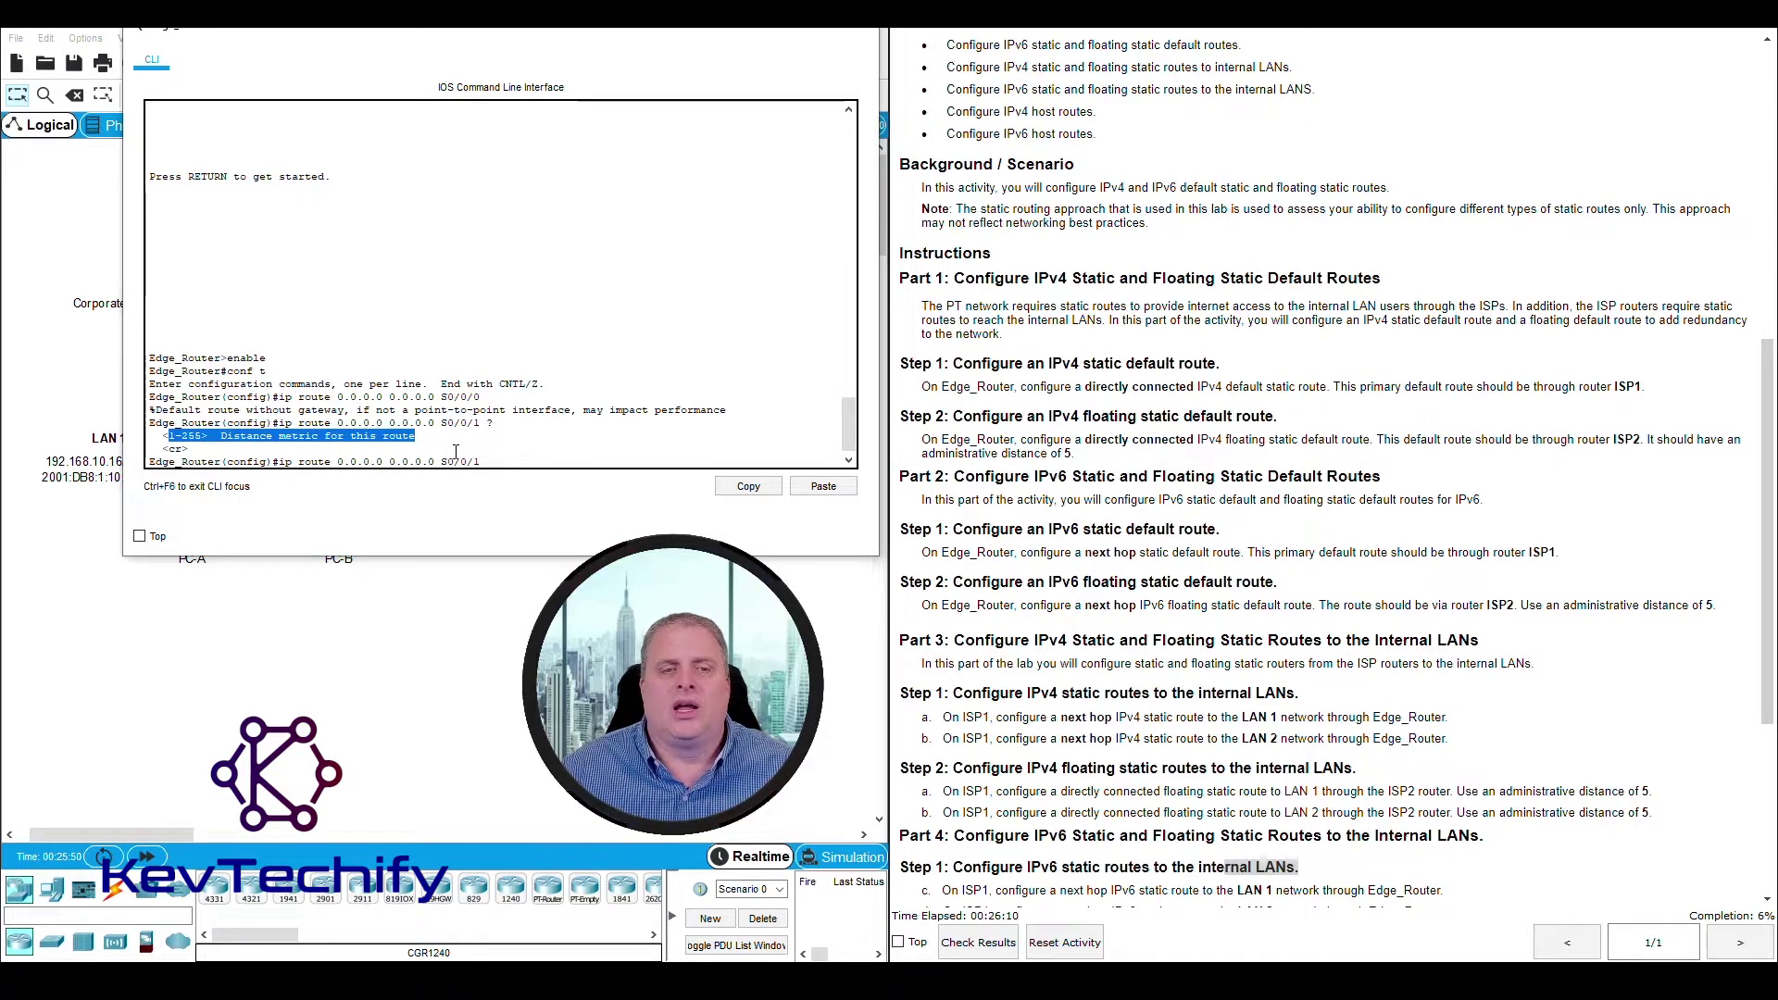
Step: Add the floating default route through S0/0/1 with an administrative distance of 5
click(517, 461)
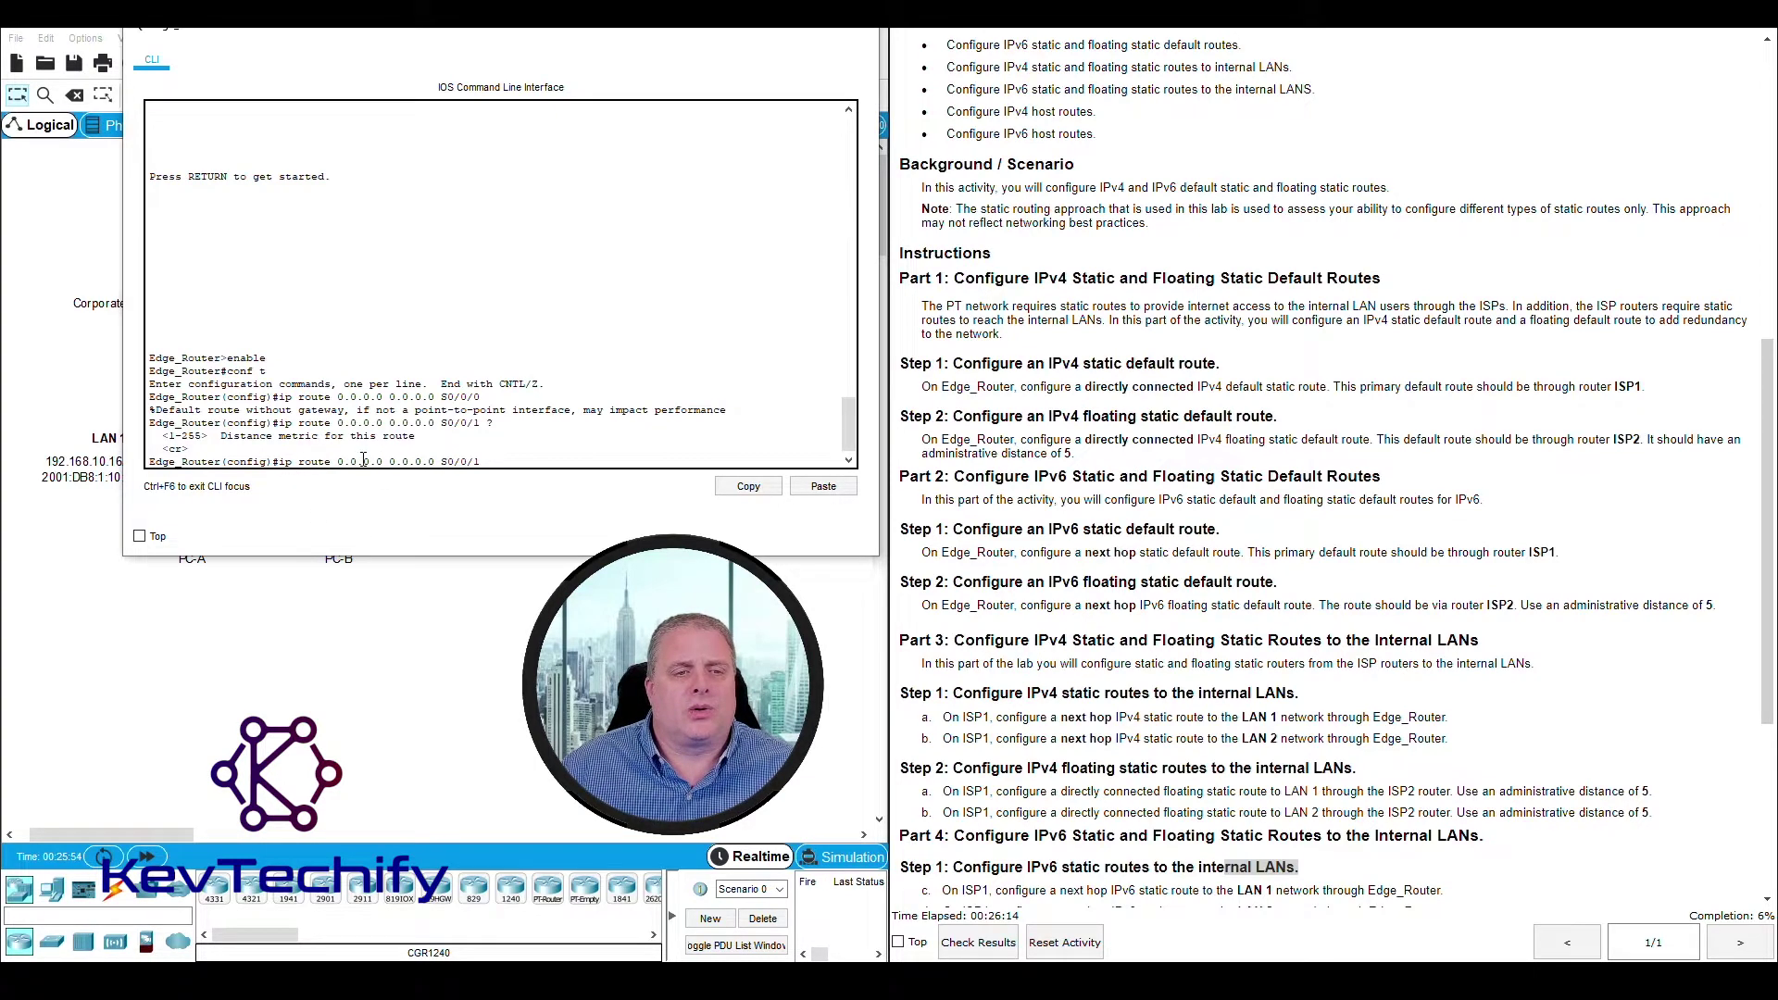
drag(442, 461, 481, 461)
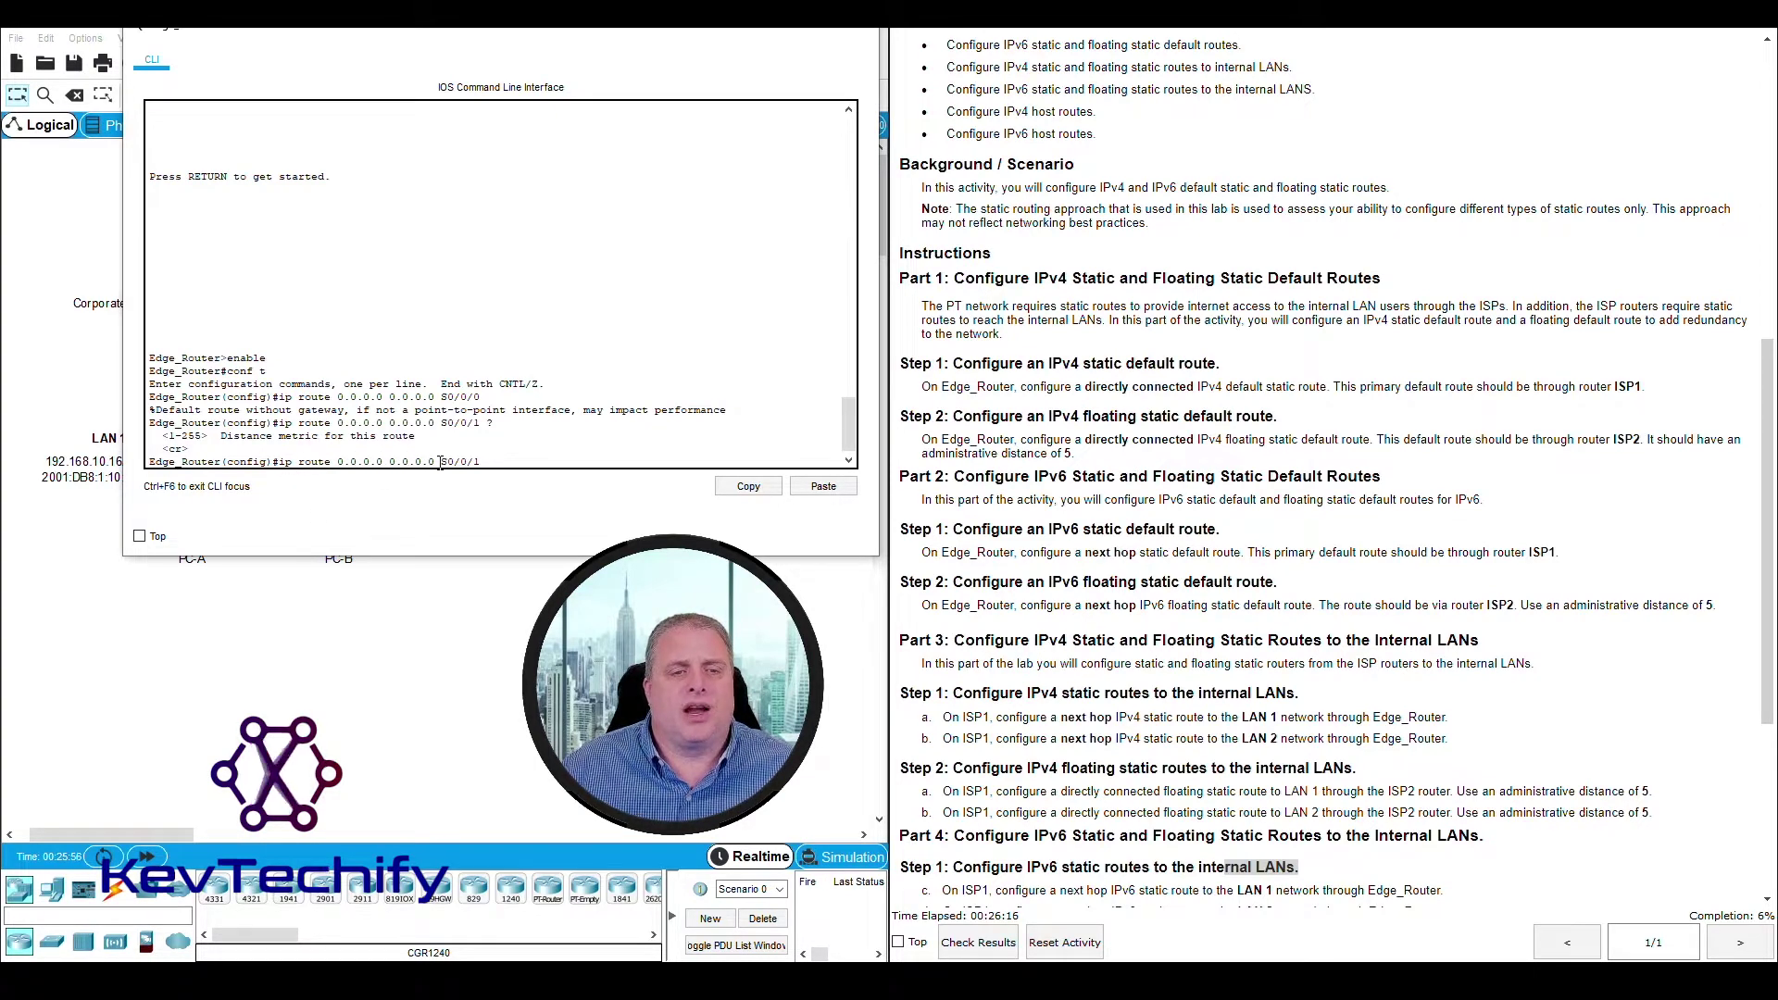
click(510, 461)
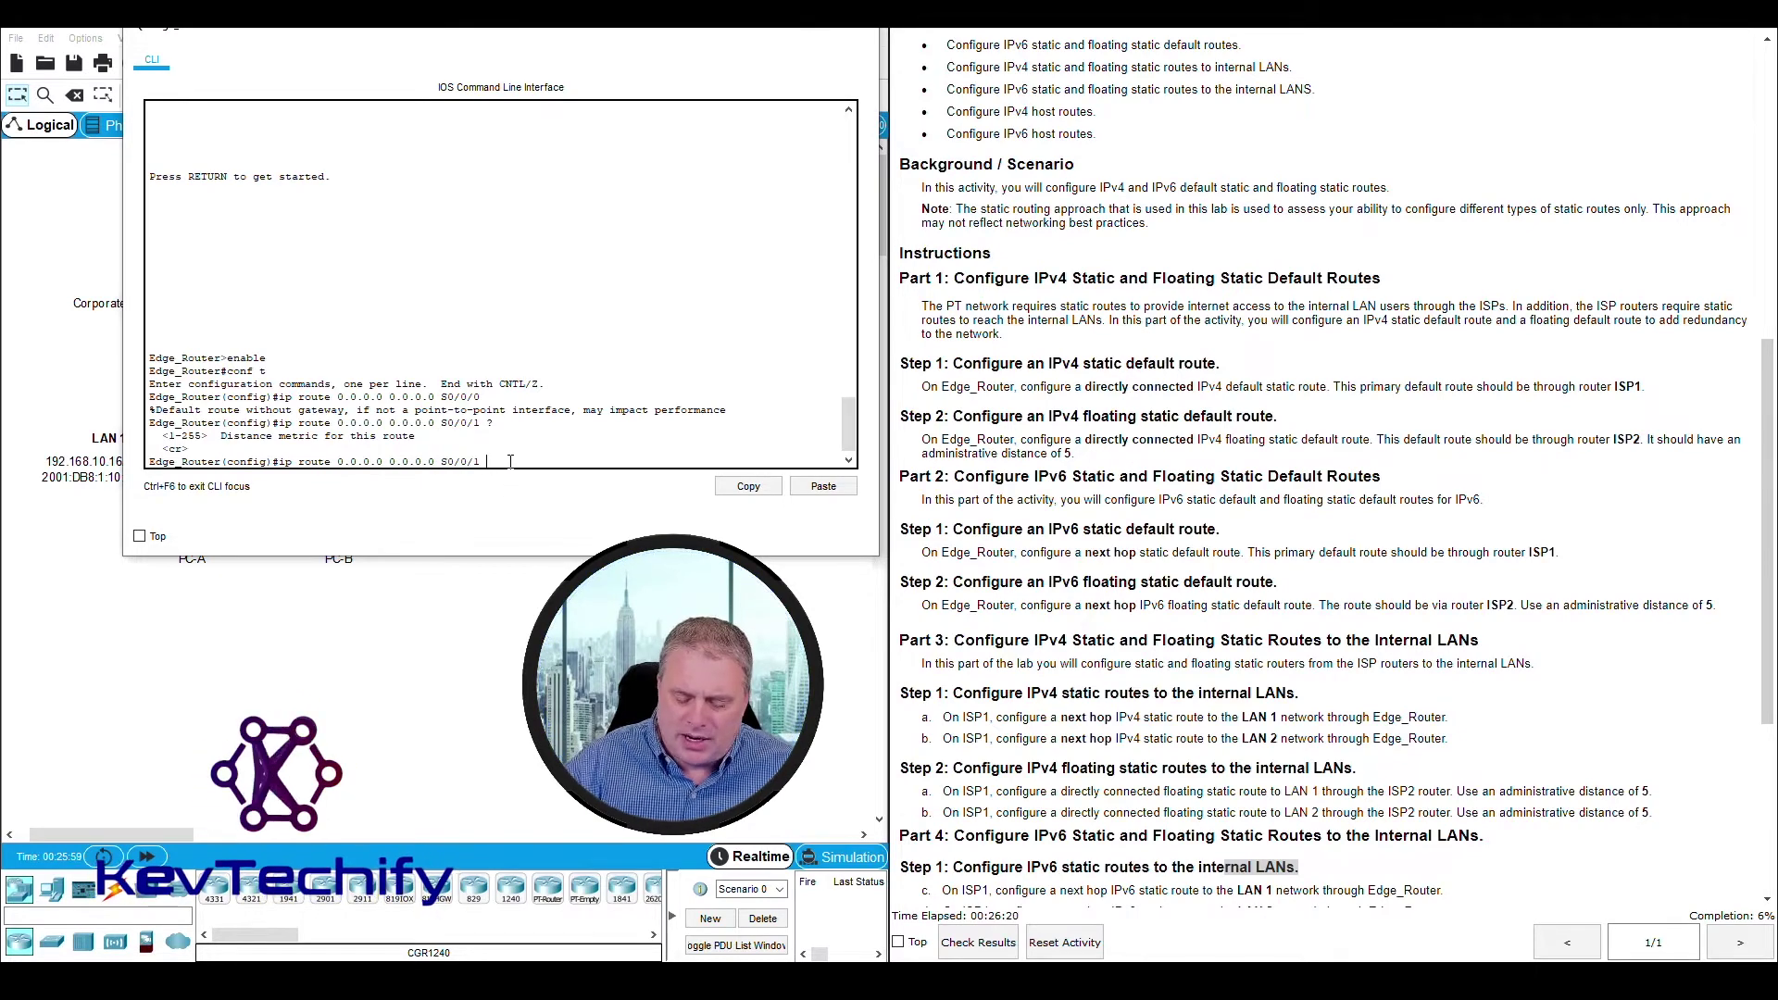
text(5)
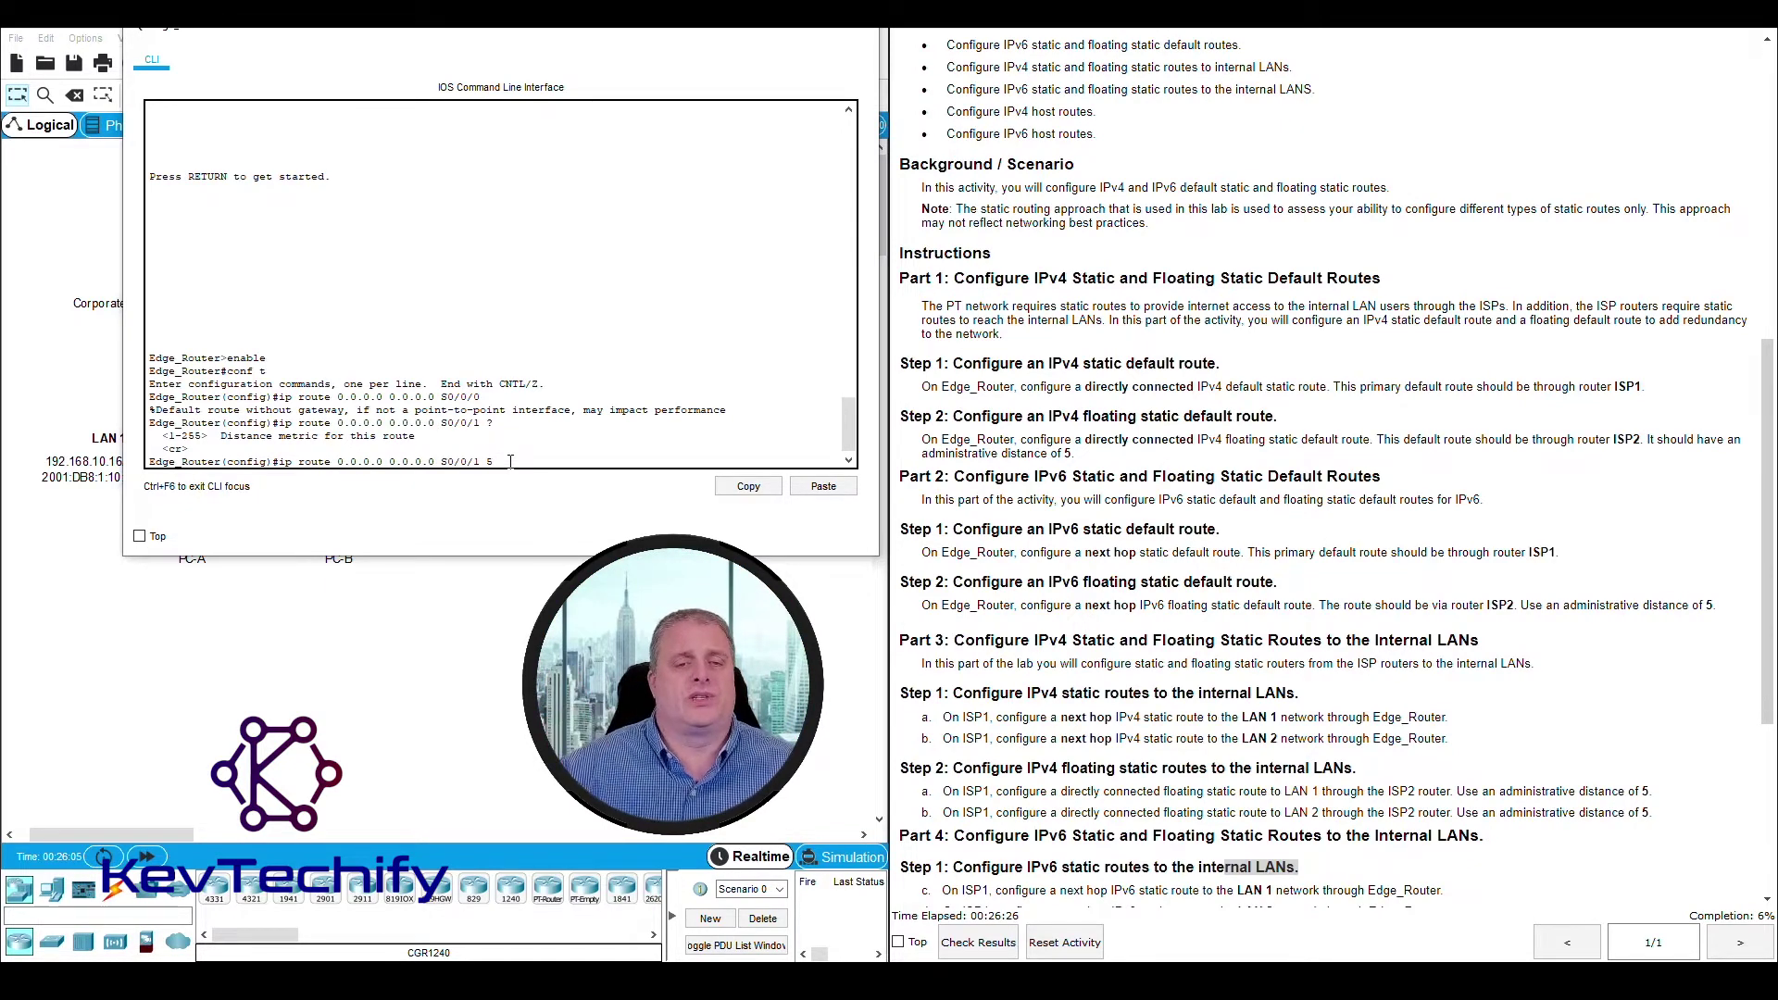
key(Return)
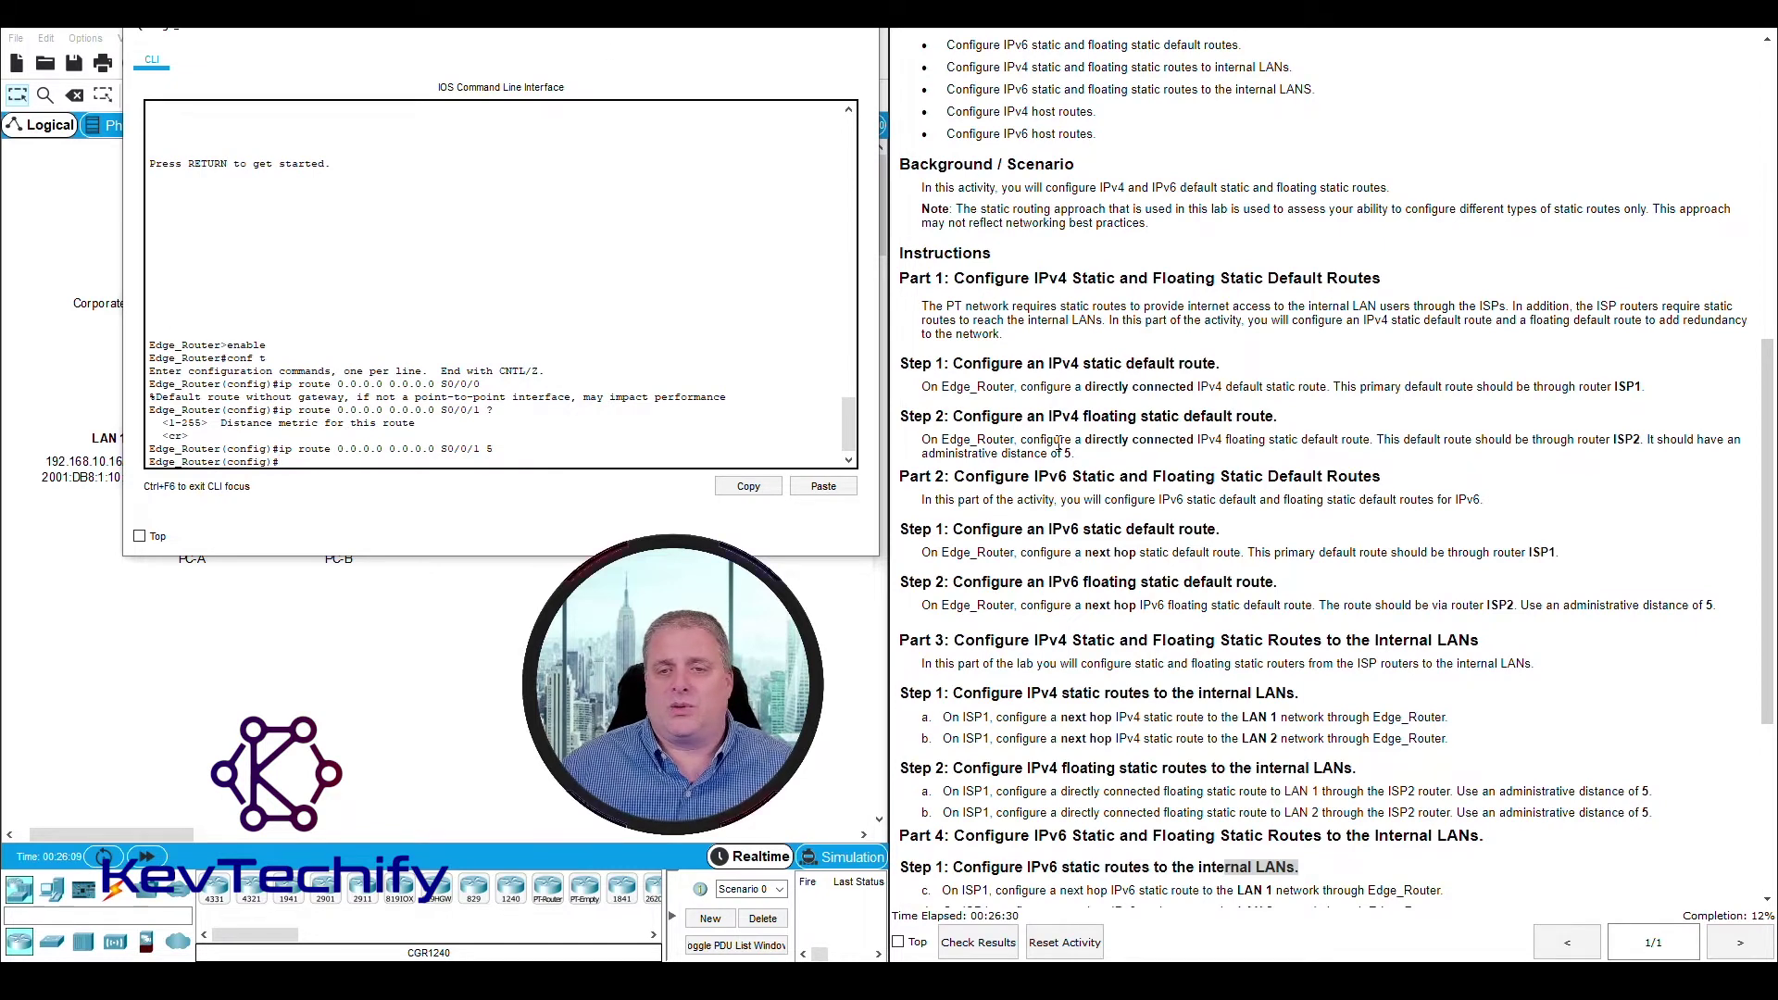
Step: Examine the Part 2 Step 1 next hop IPv6 default route requirement against the topology and the directly connected wording of Part 1
scroll(970, 438, down, 1)
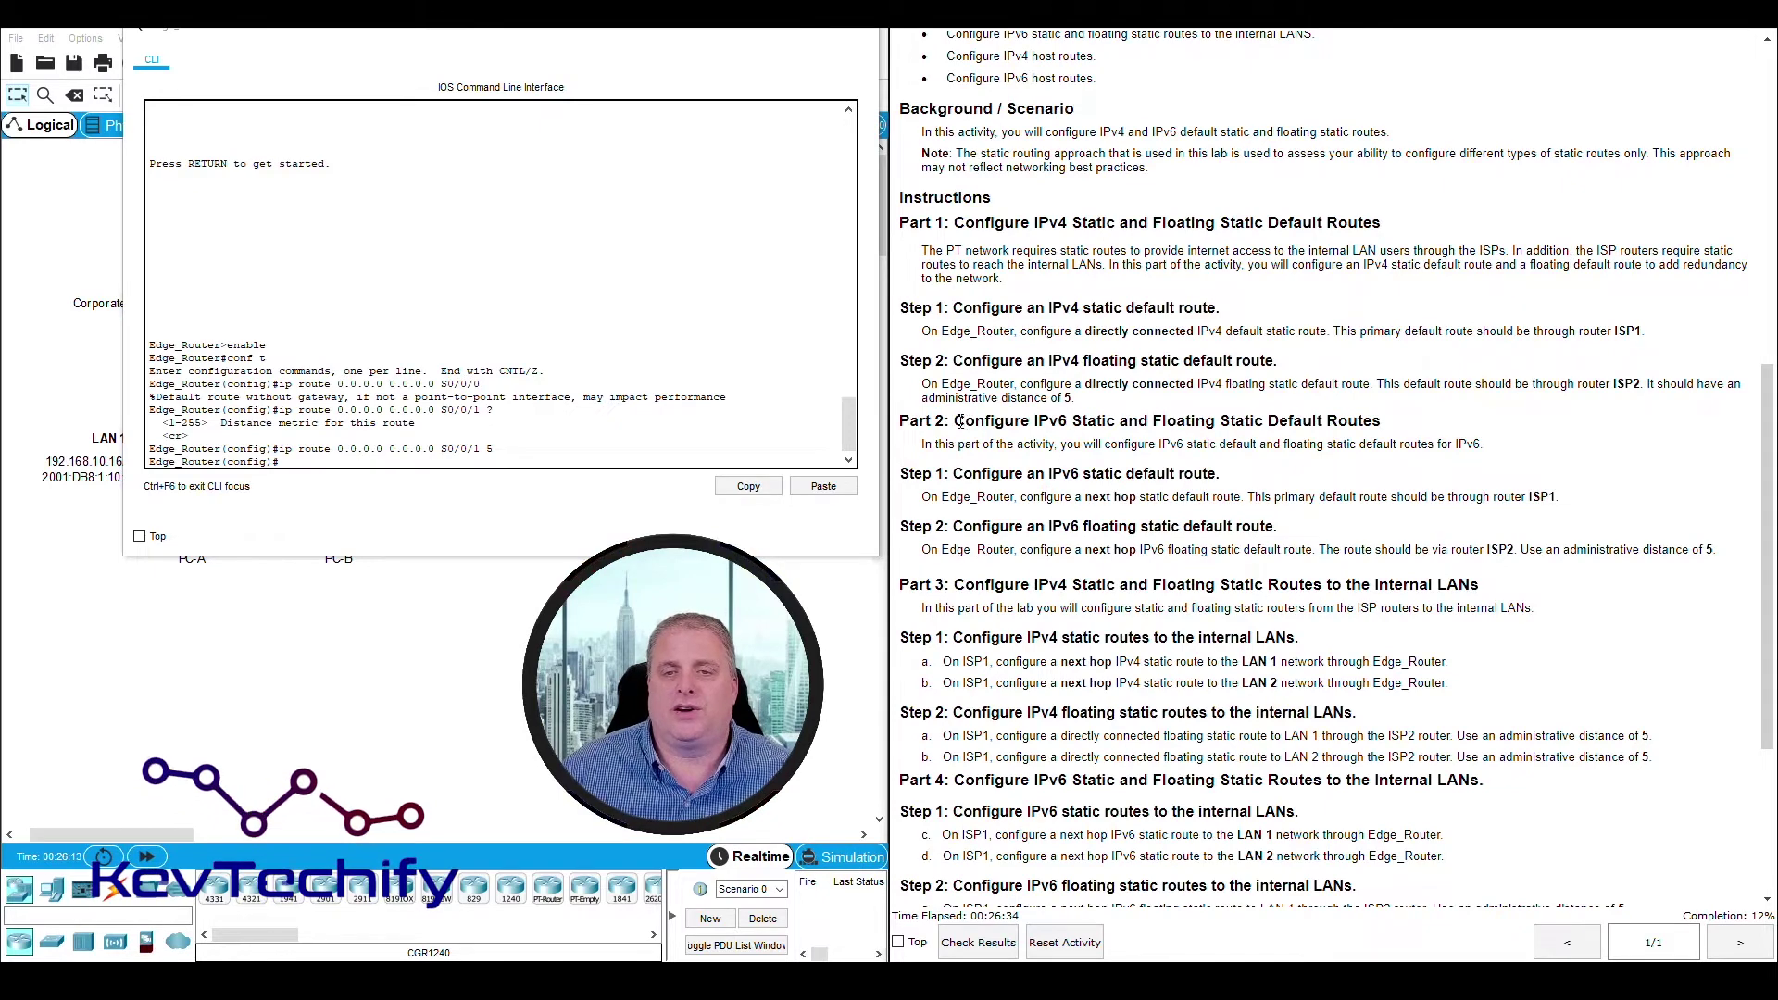
drag(954, 422, 1378, 416)
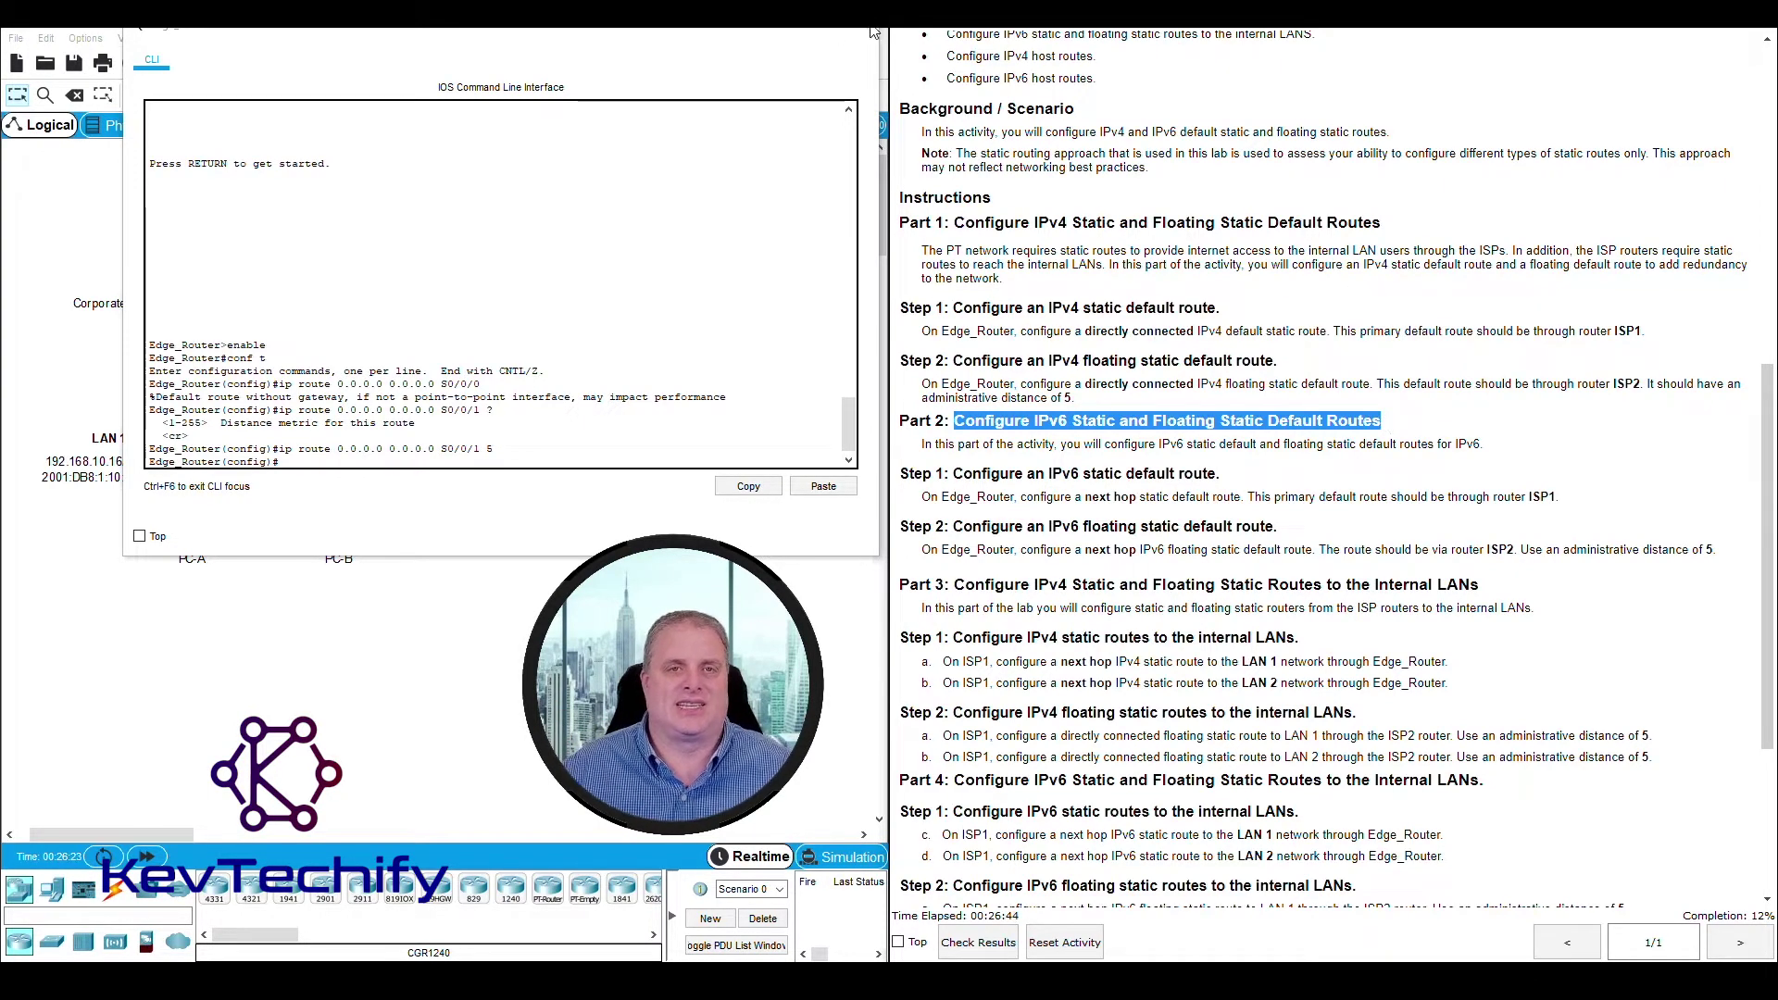
click(782, 25)
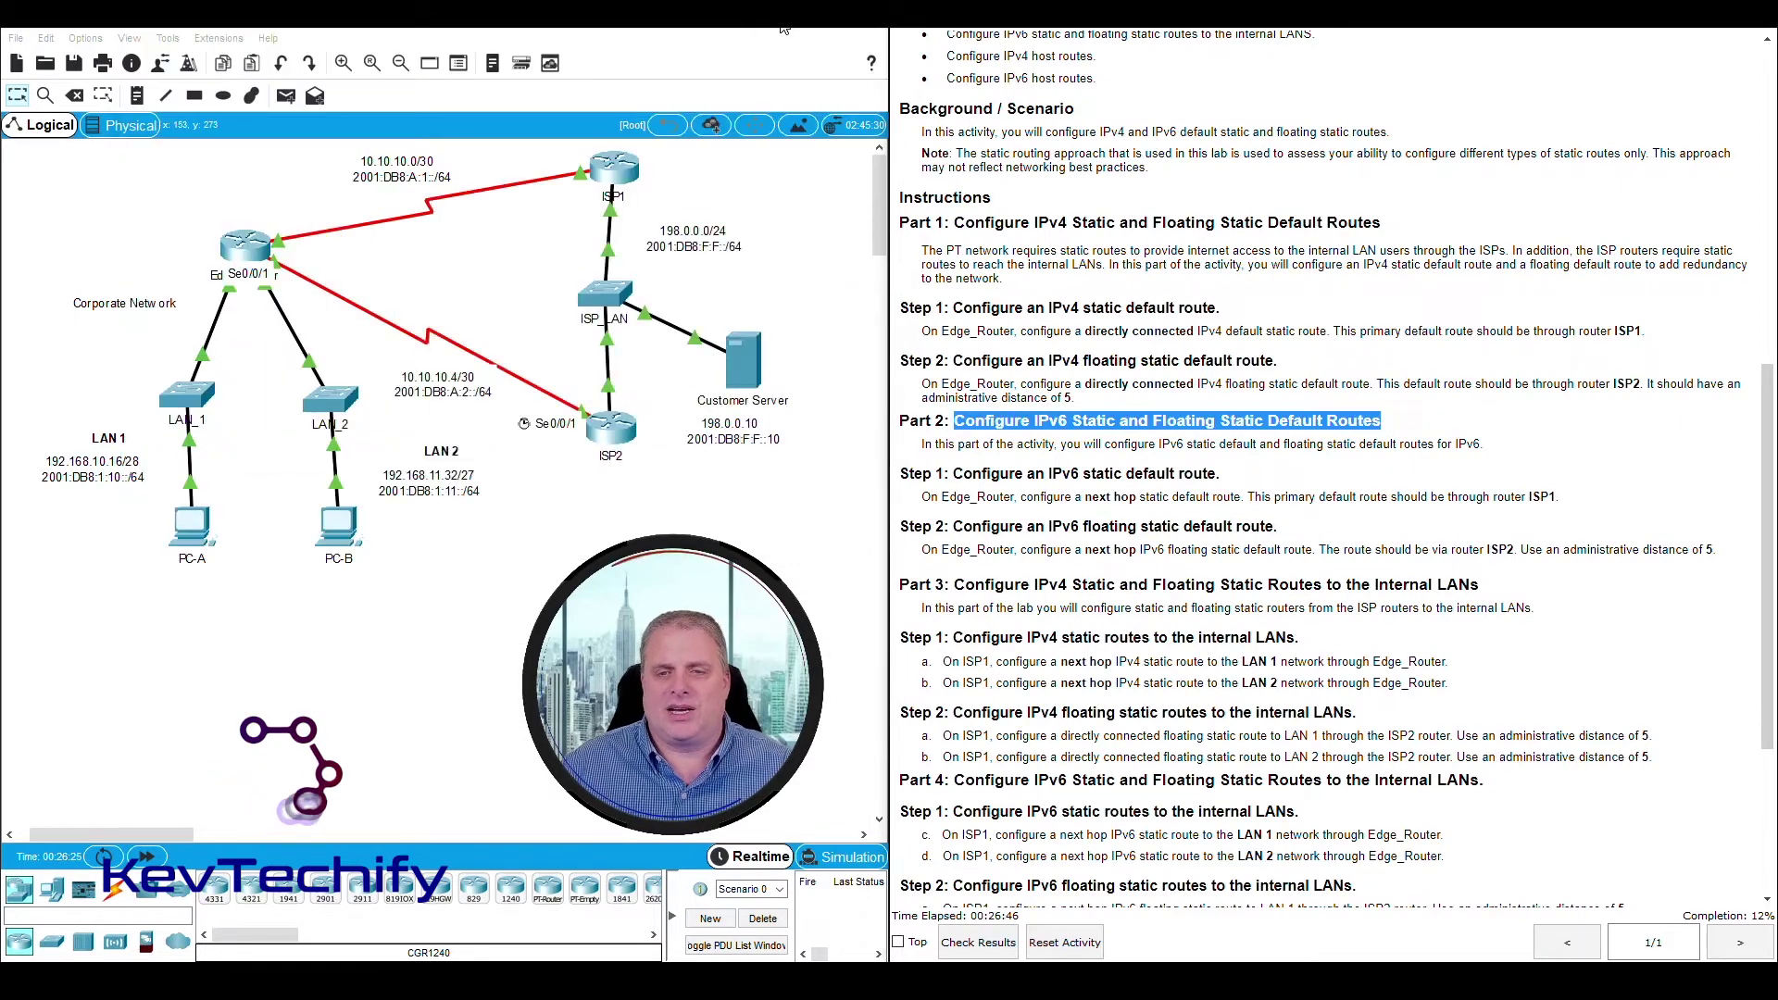
click(923, 503)
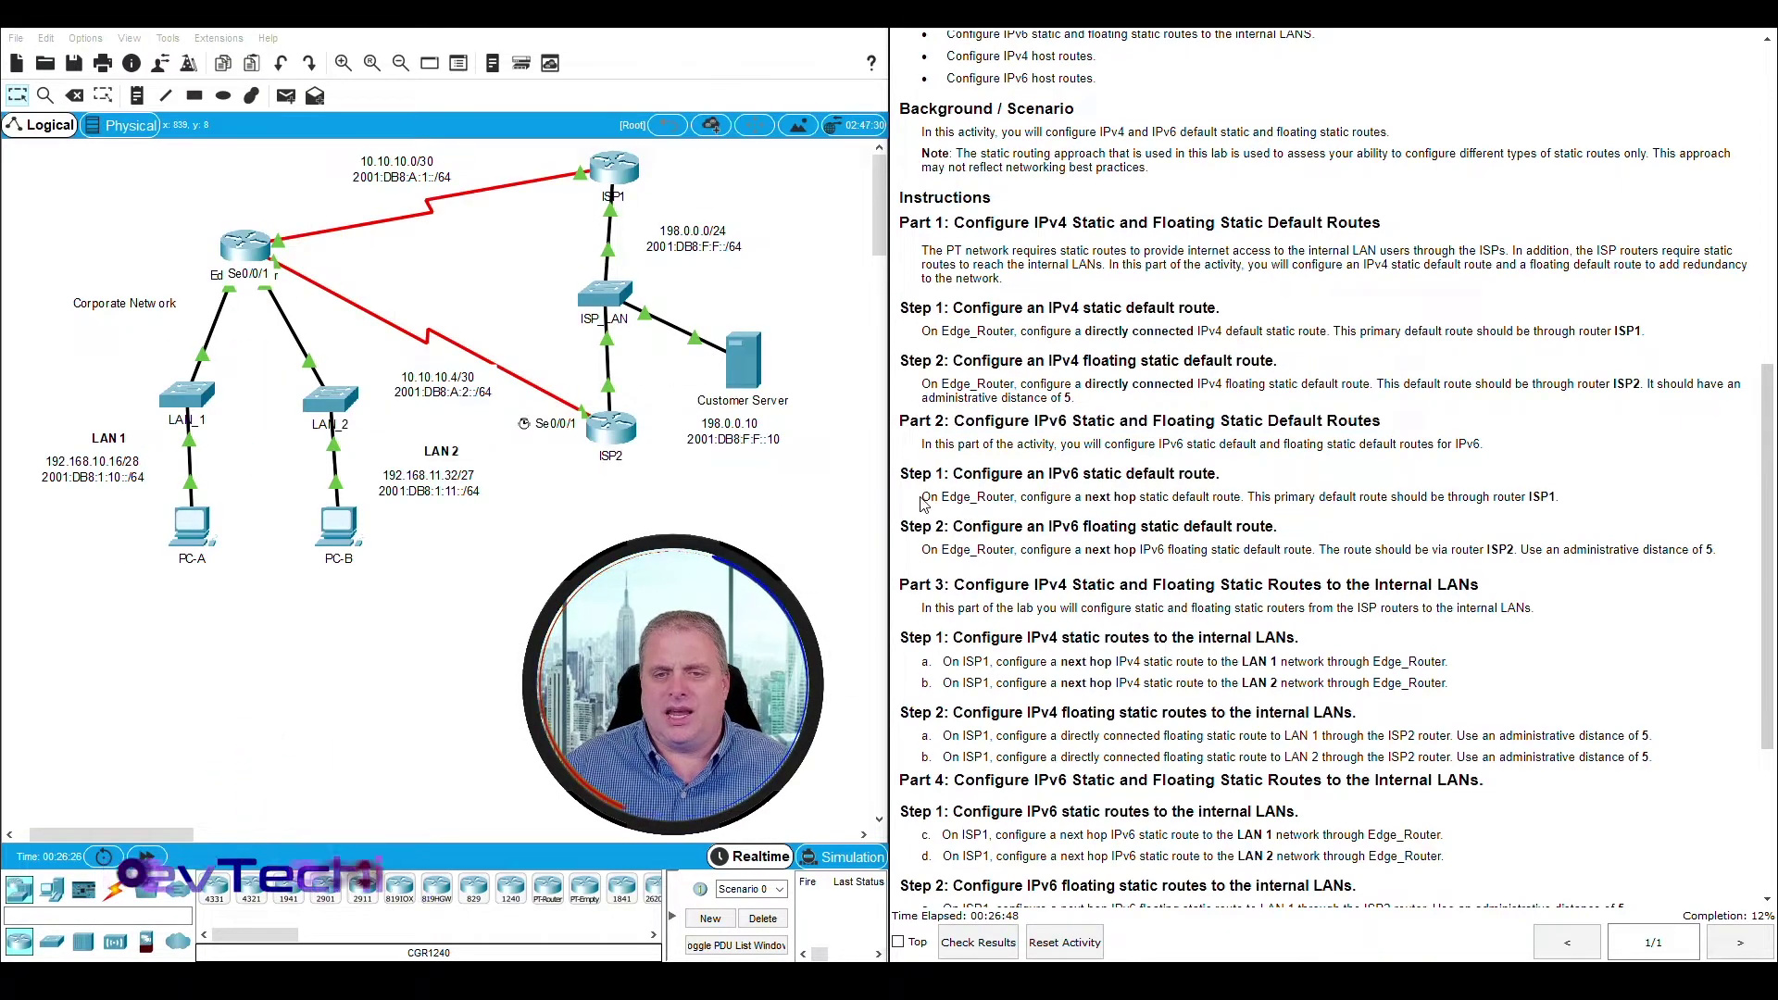
drag(922, 498, 1242, 497)
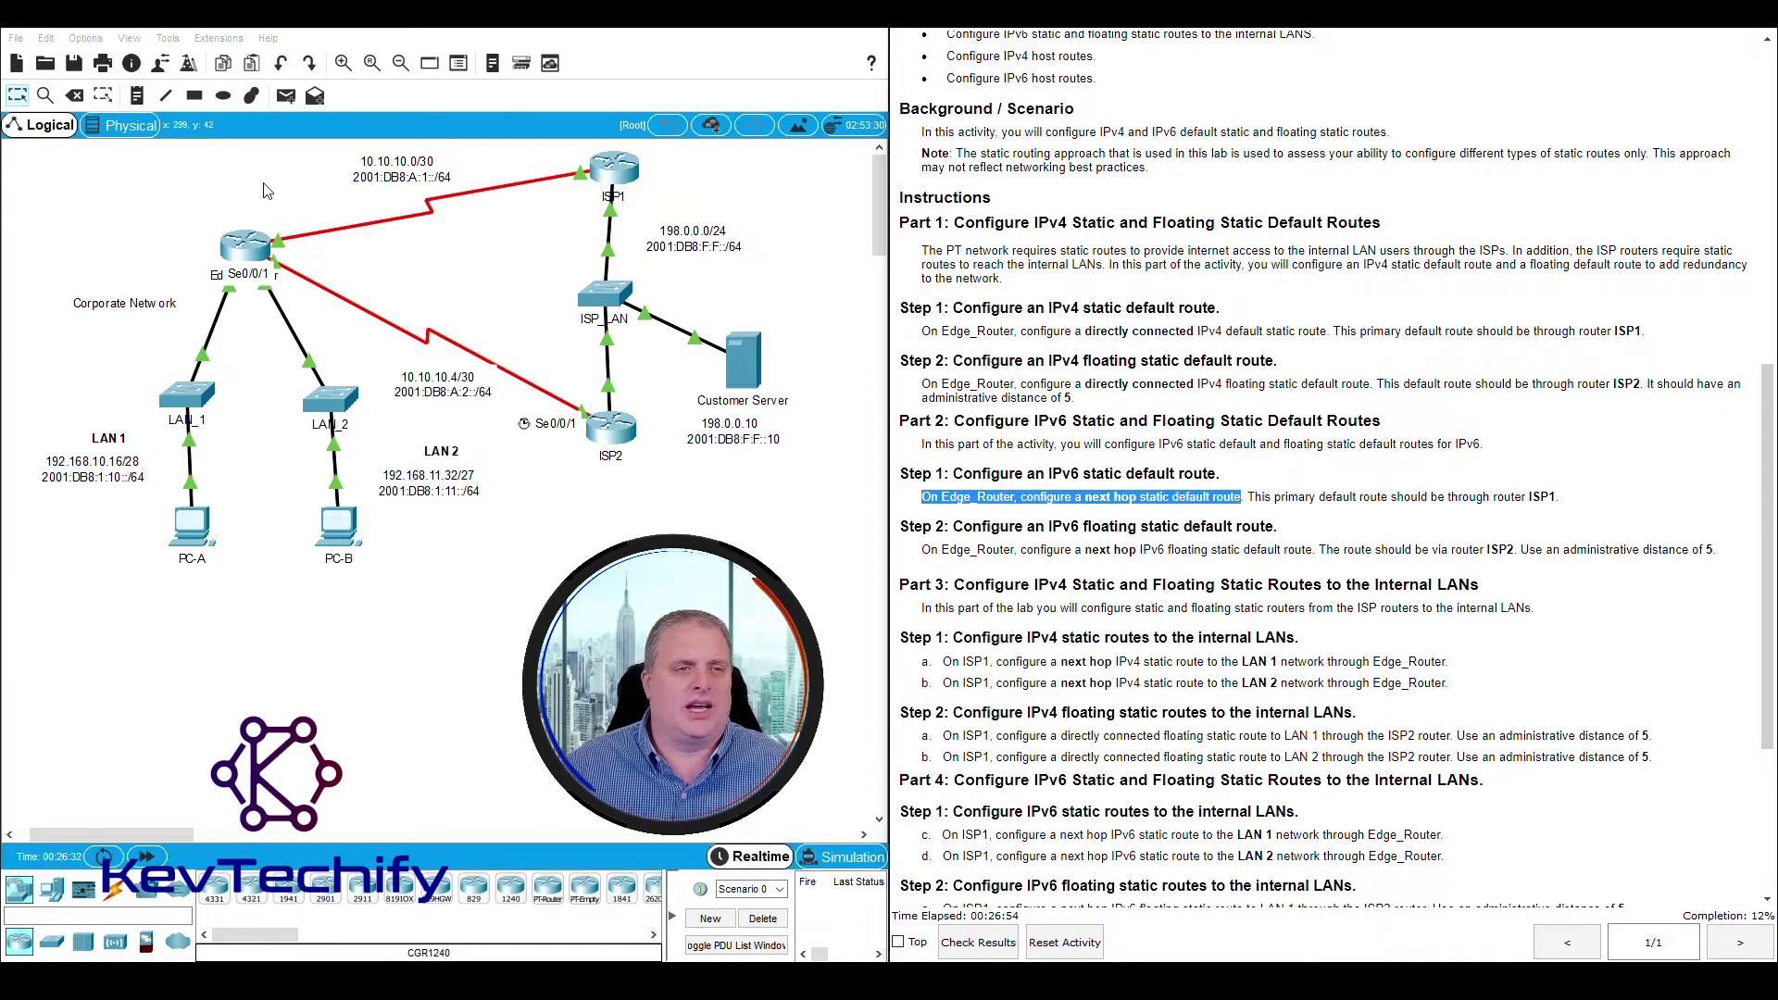
mouse_move(191, 207)
mouse_down()
mouse_move(262, 224)
mouse_move(277, 266)
mouse_move(186, 208)
mouse_move(315, 301)
mouse_move(204, 227)
mouse_up()
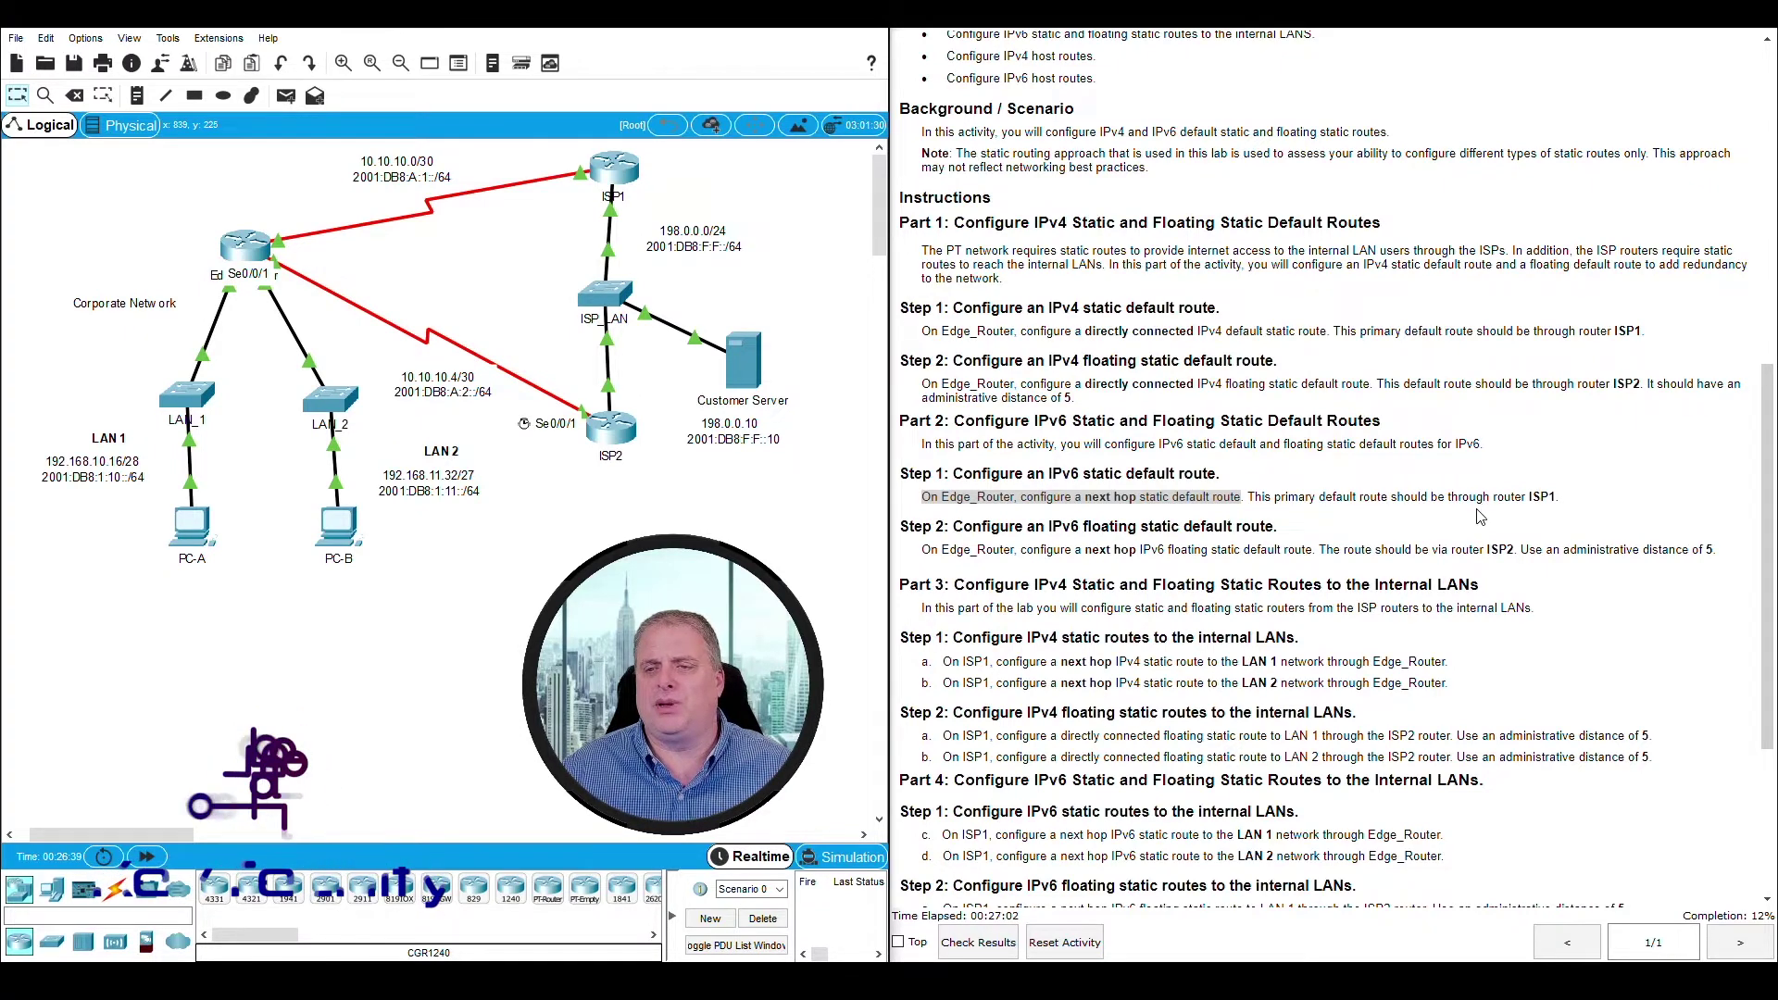
drag(676, 187, 553, 145)
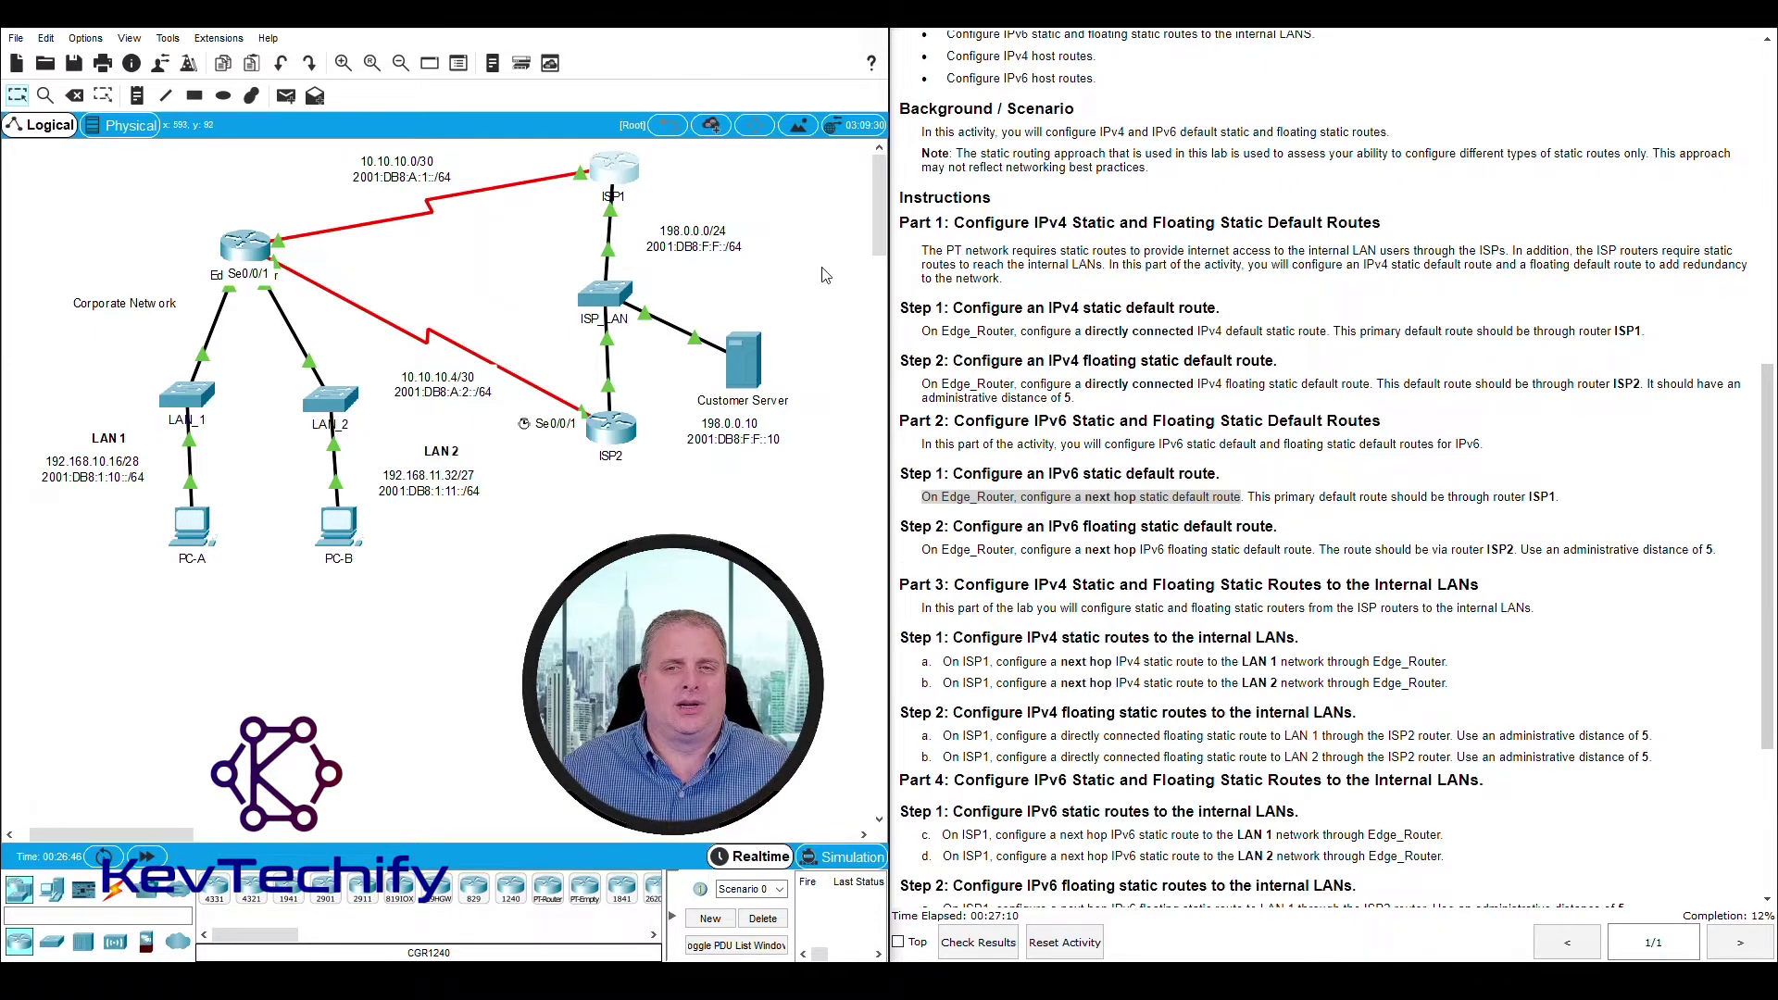
drag(1087, 331, 1184, 333)
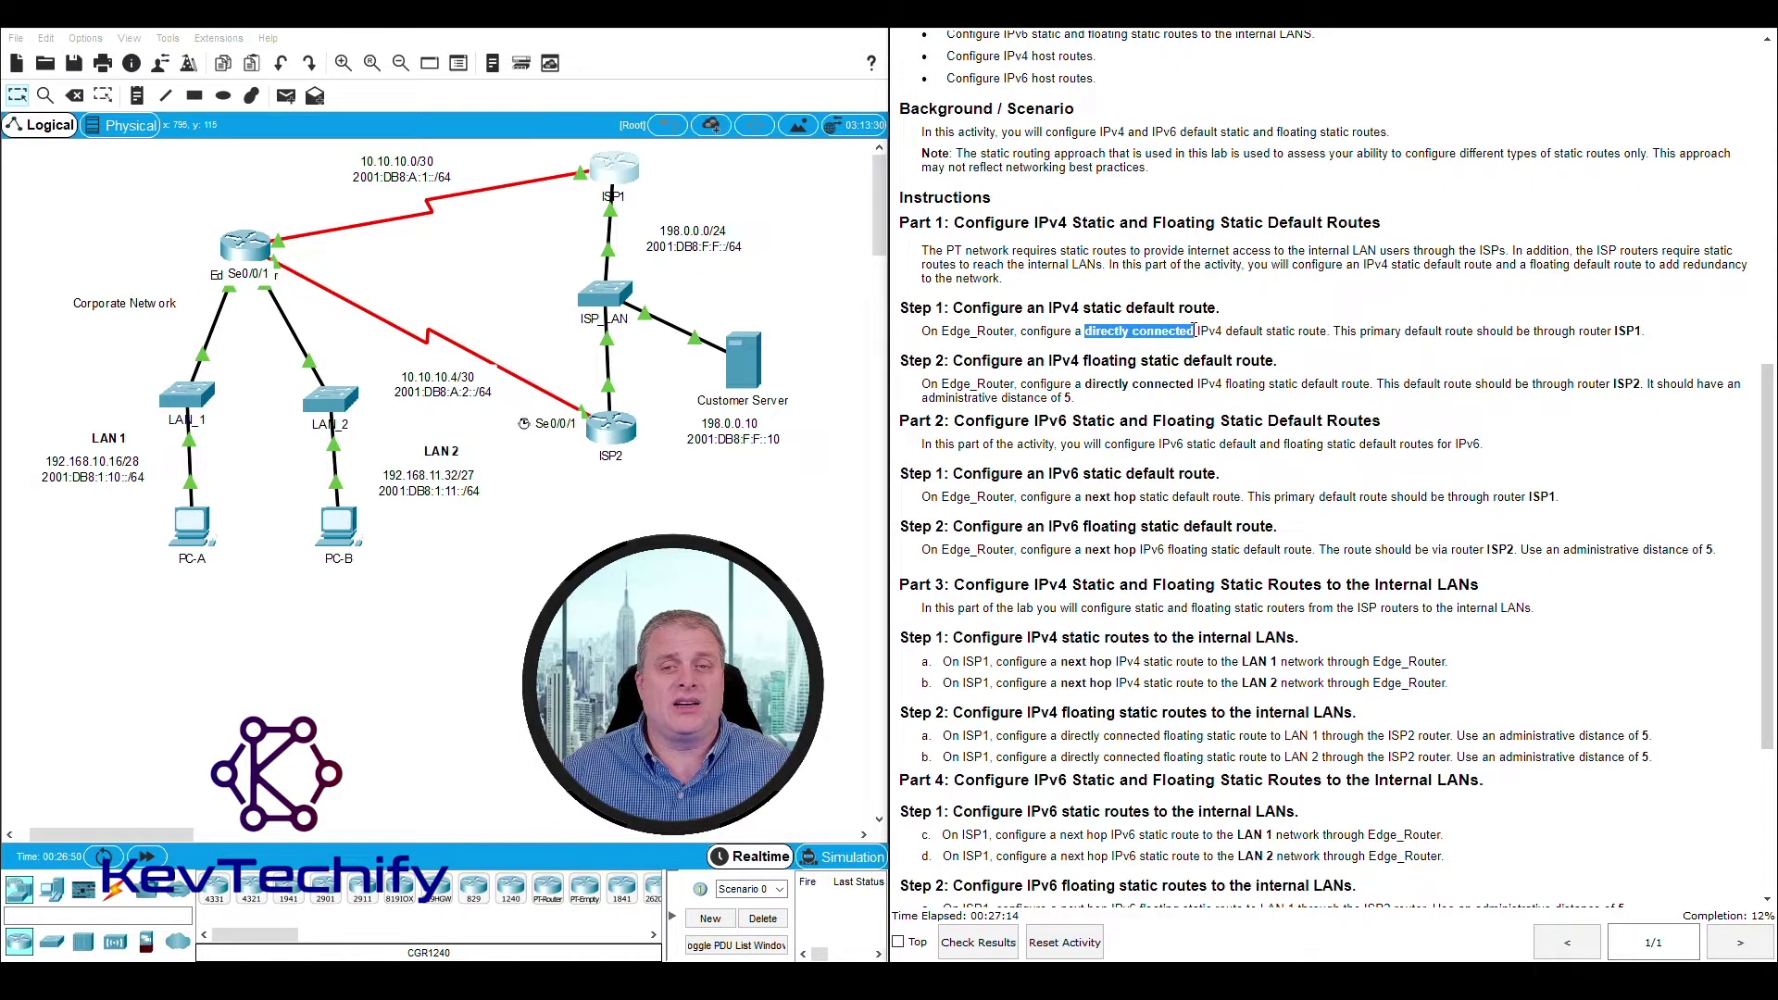
drag(1087, 499, 1140, 498)
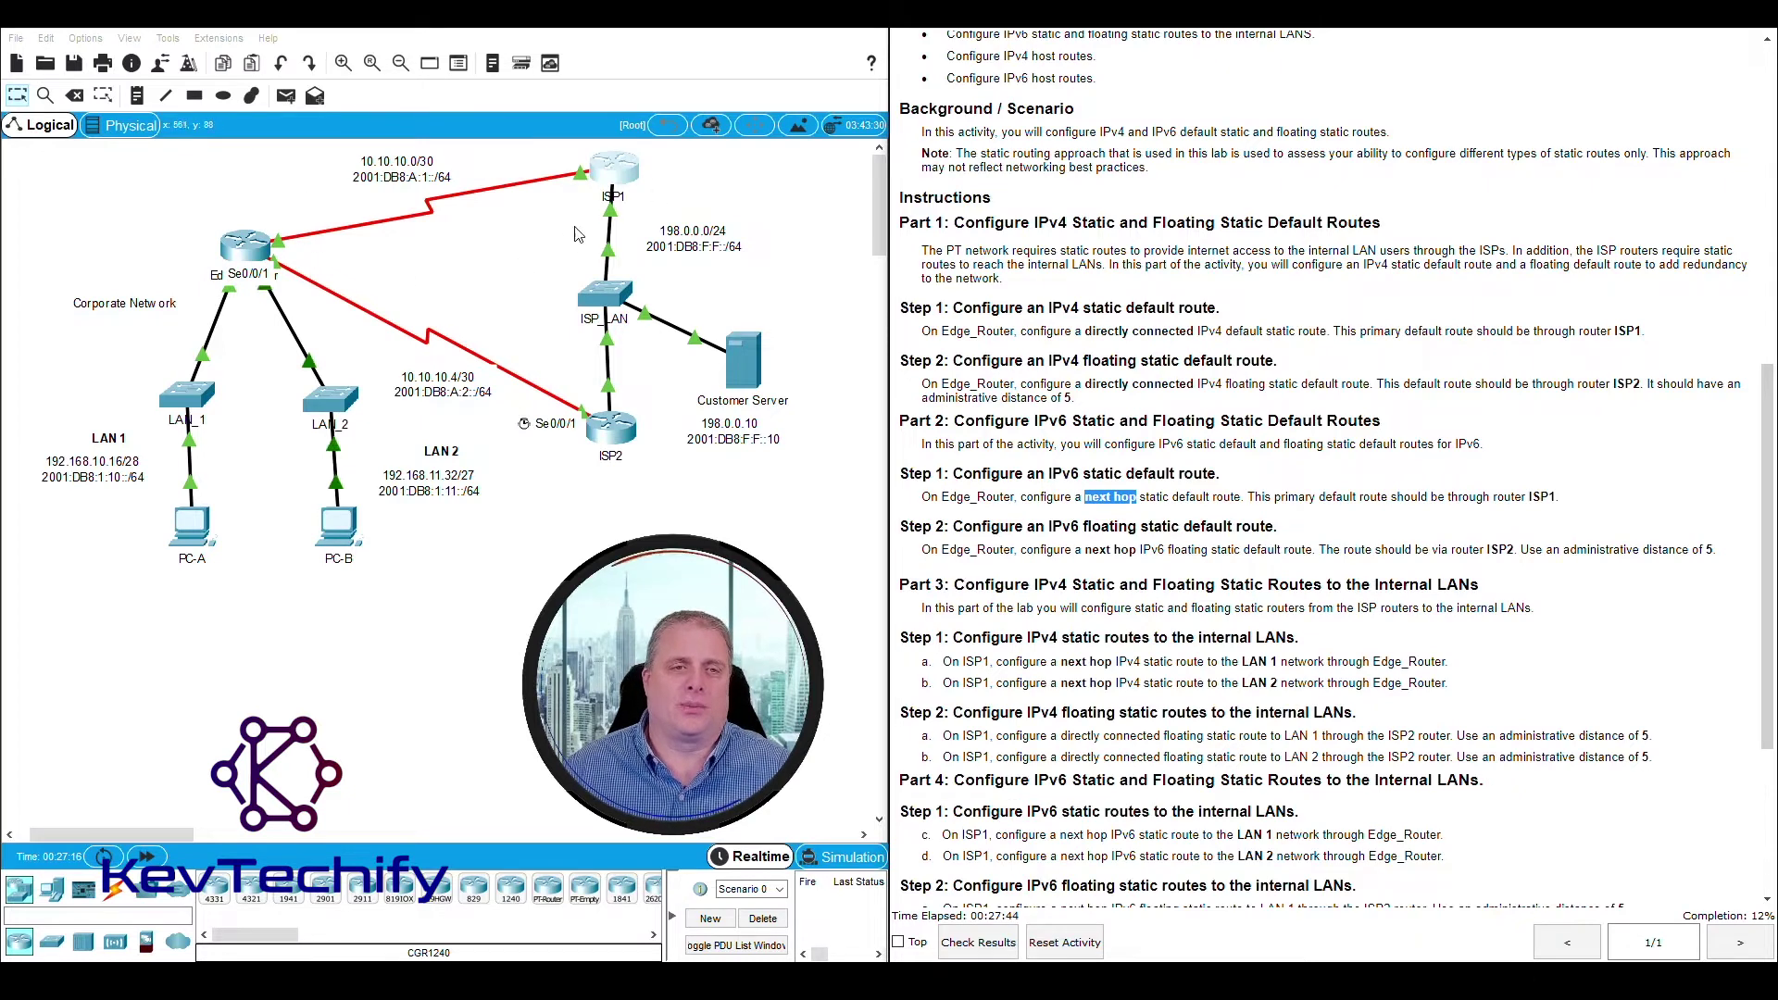
Step: Identify ISP1's interface on the link to Edge_Router and look up its IPv6 address in the addressing table
drag(185, 158, 235, 226)
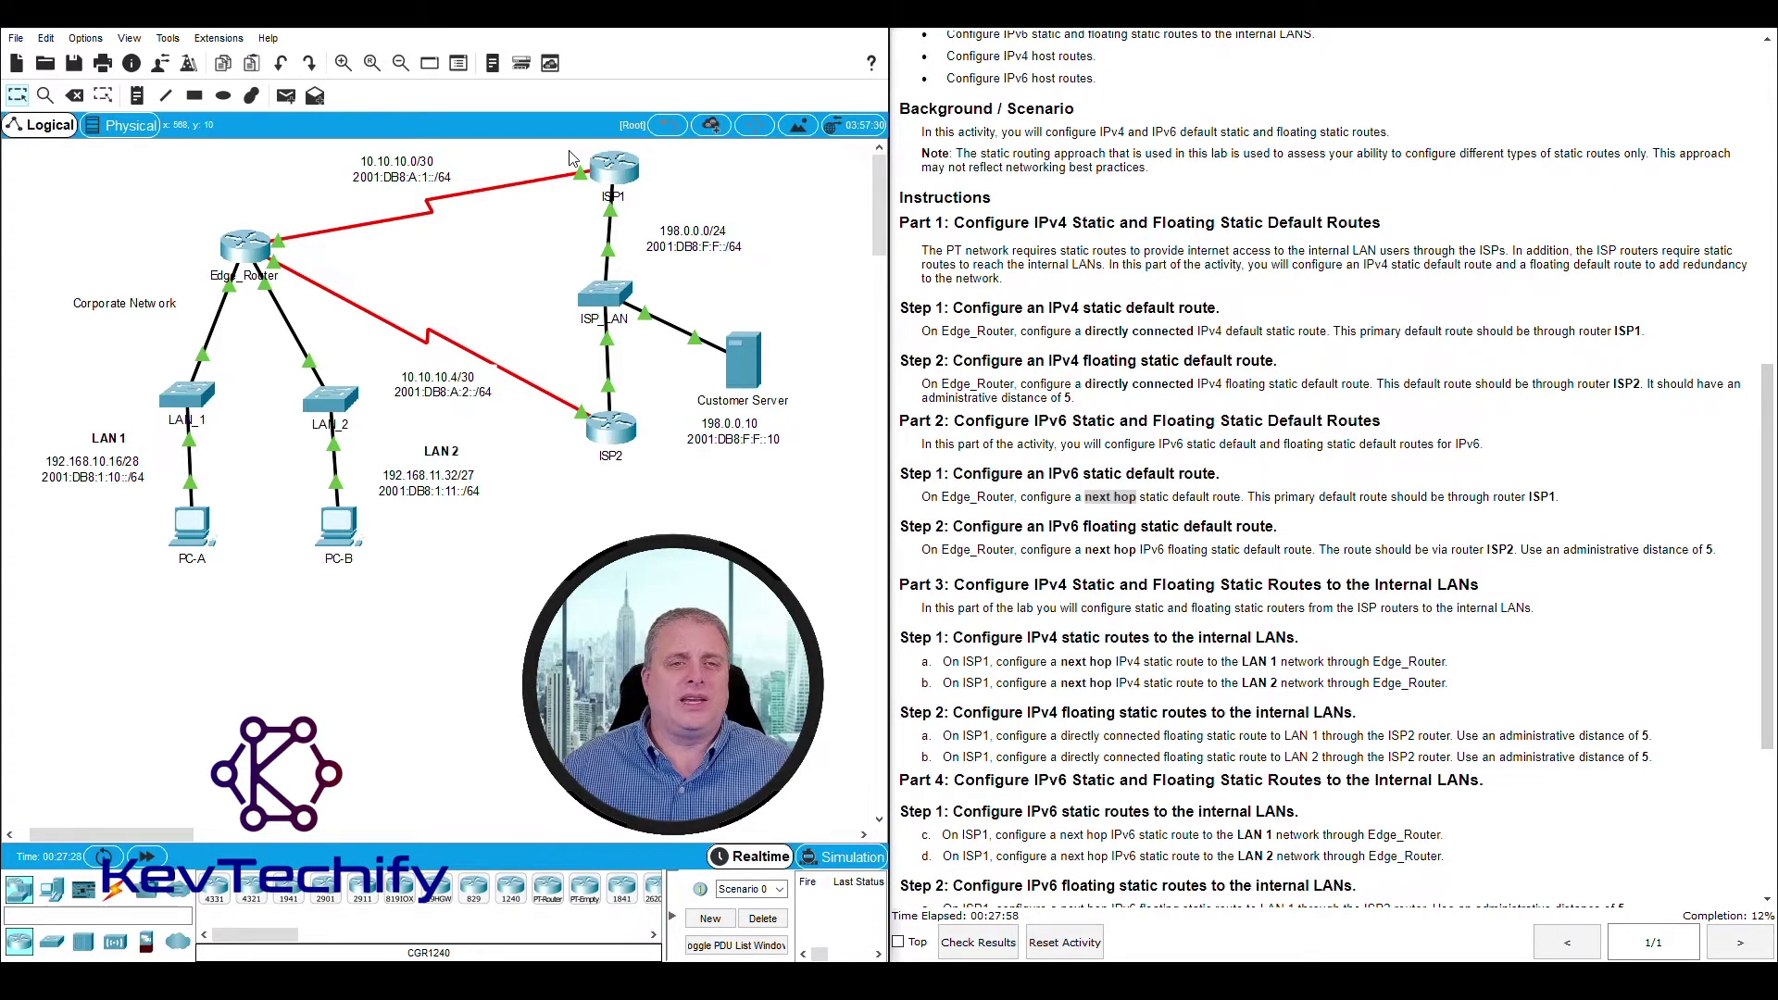
mouse_move(569, 174)
mouse_down()
mouse_move(593, 186)
mouse_move(543, 155)
mouse_move(609, 190)
mouse_move(593, 194)
mouse_up()
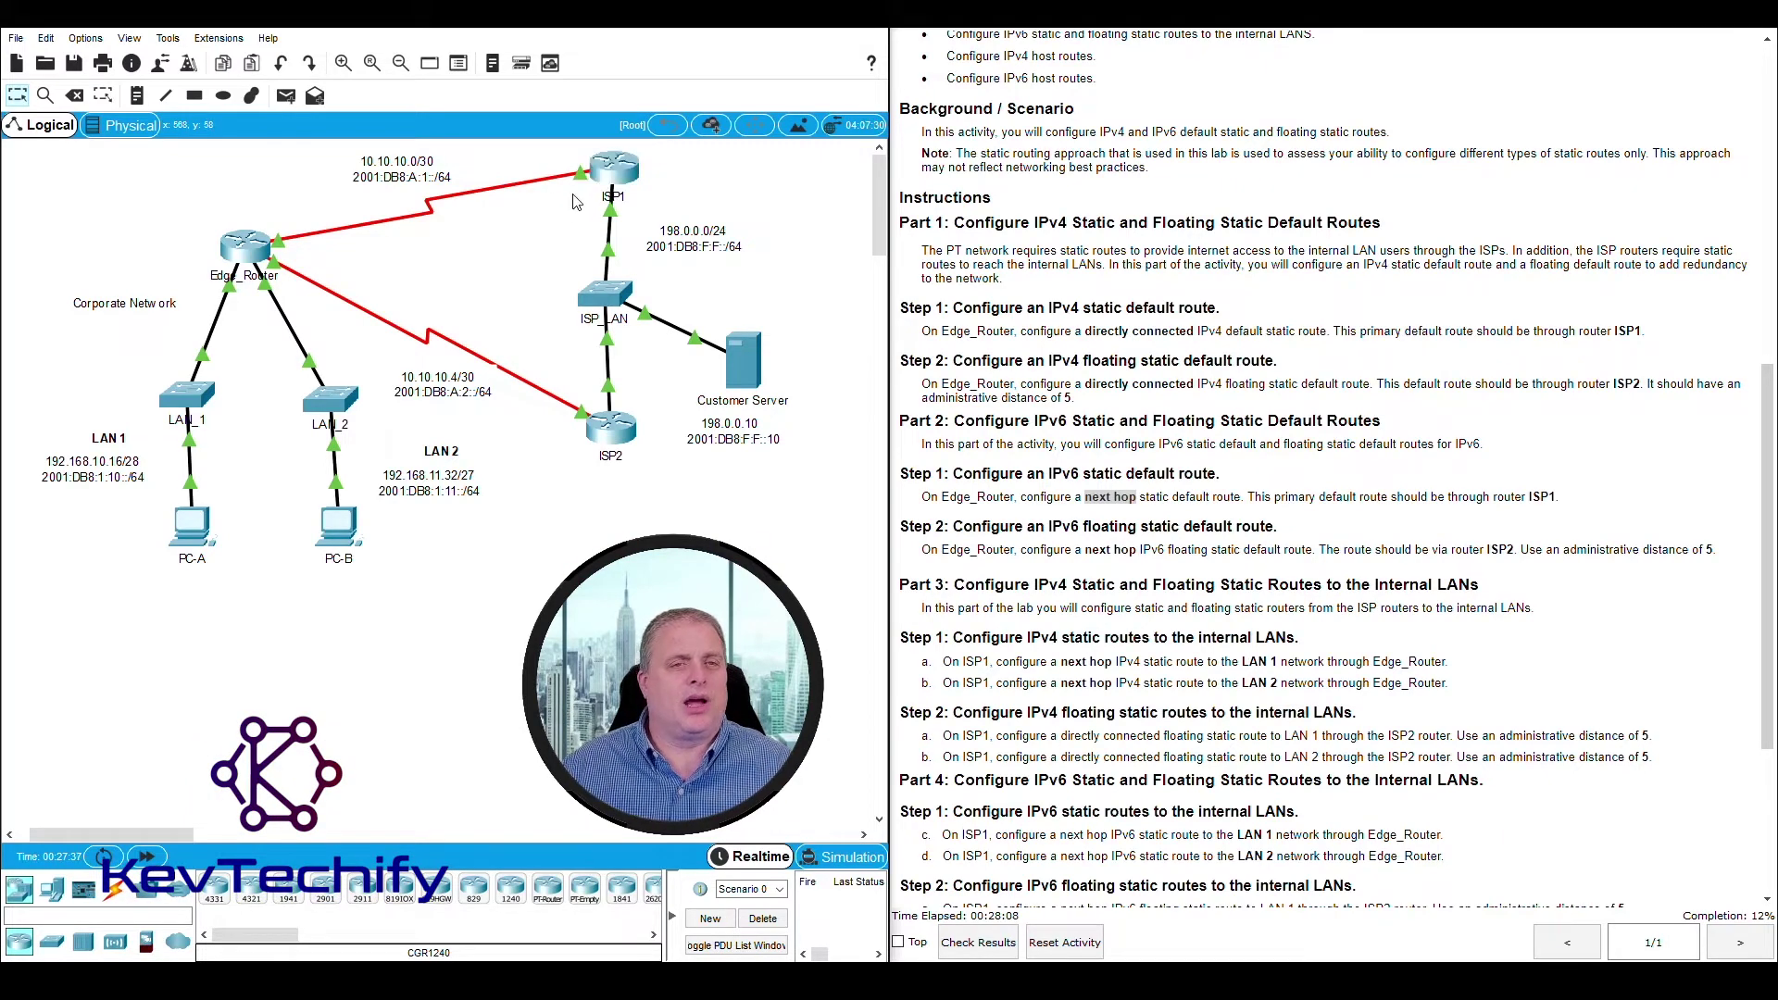
mouse_move(584, 182)
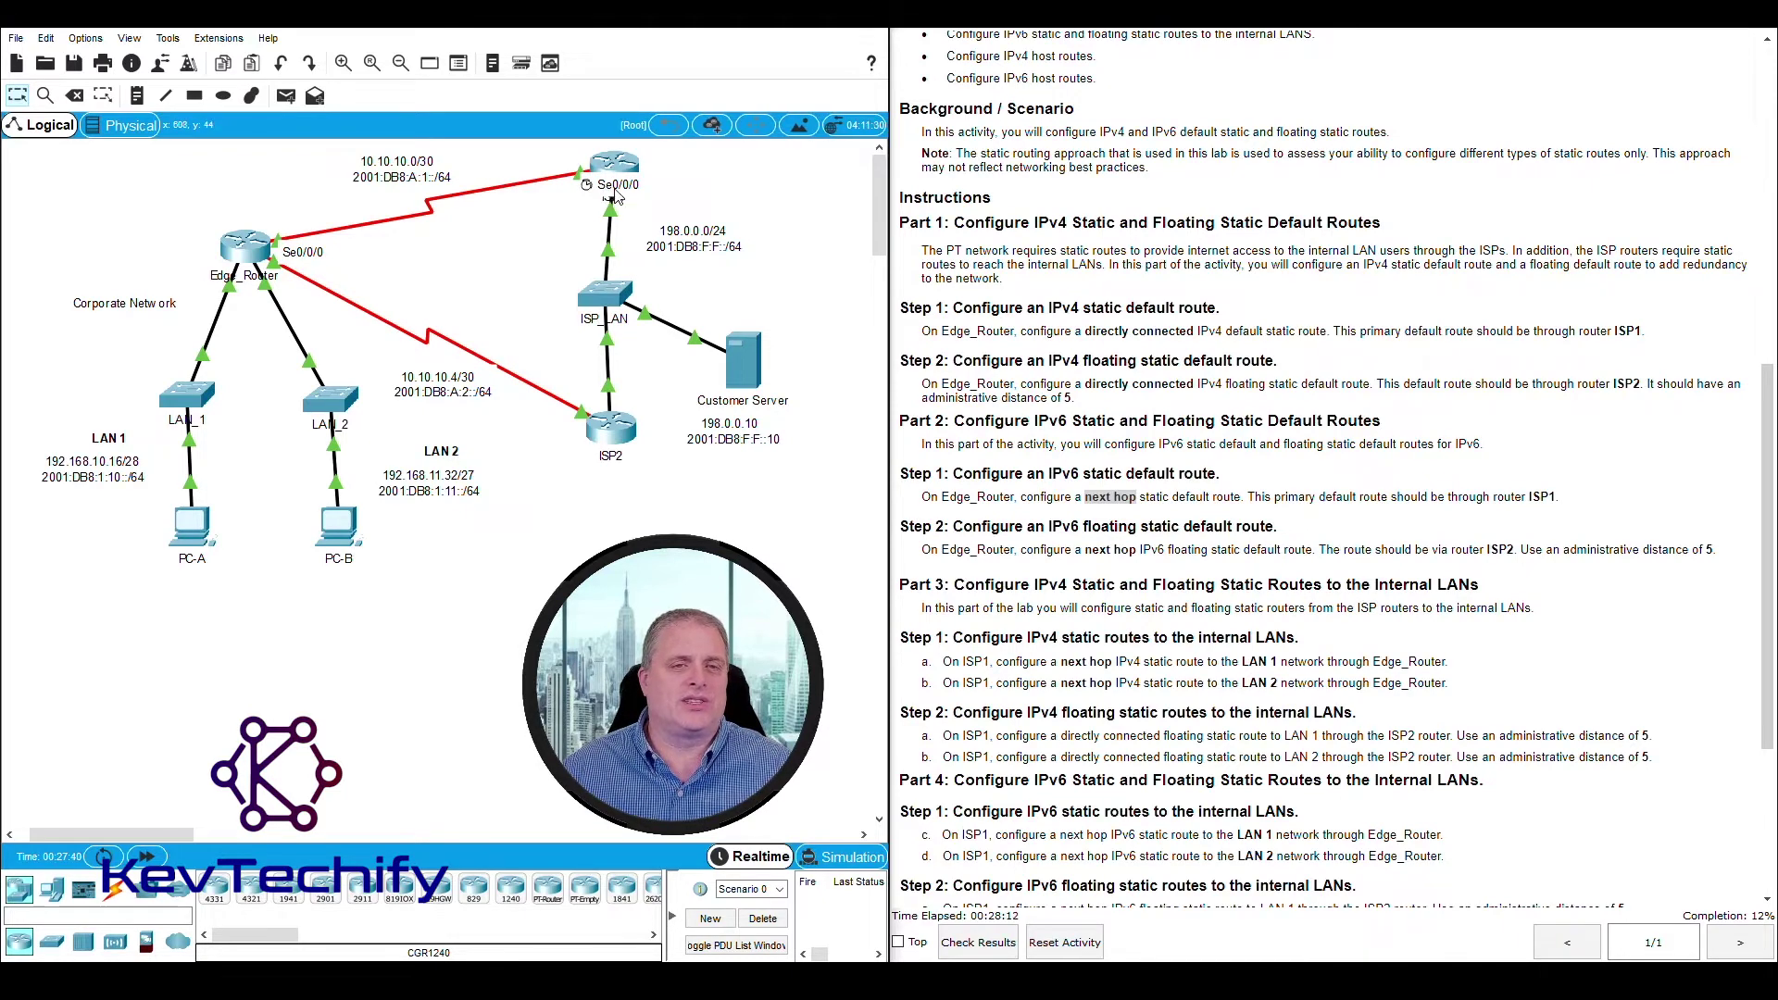
scroll(1234, 448, up, 6)
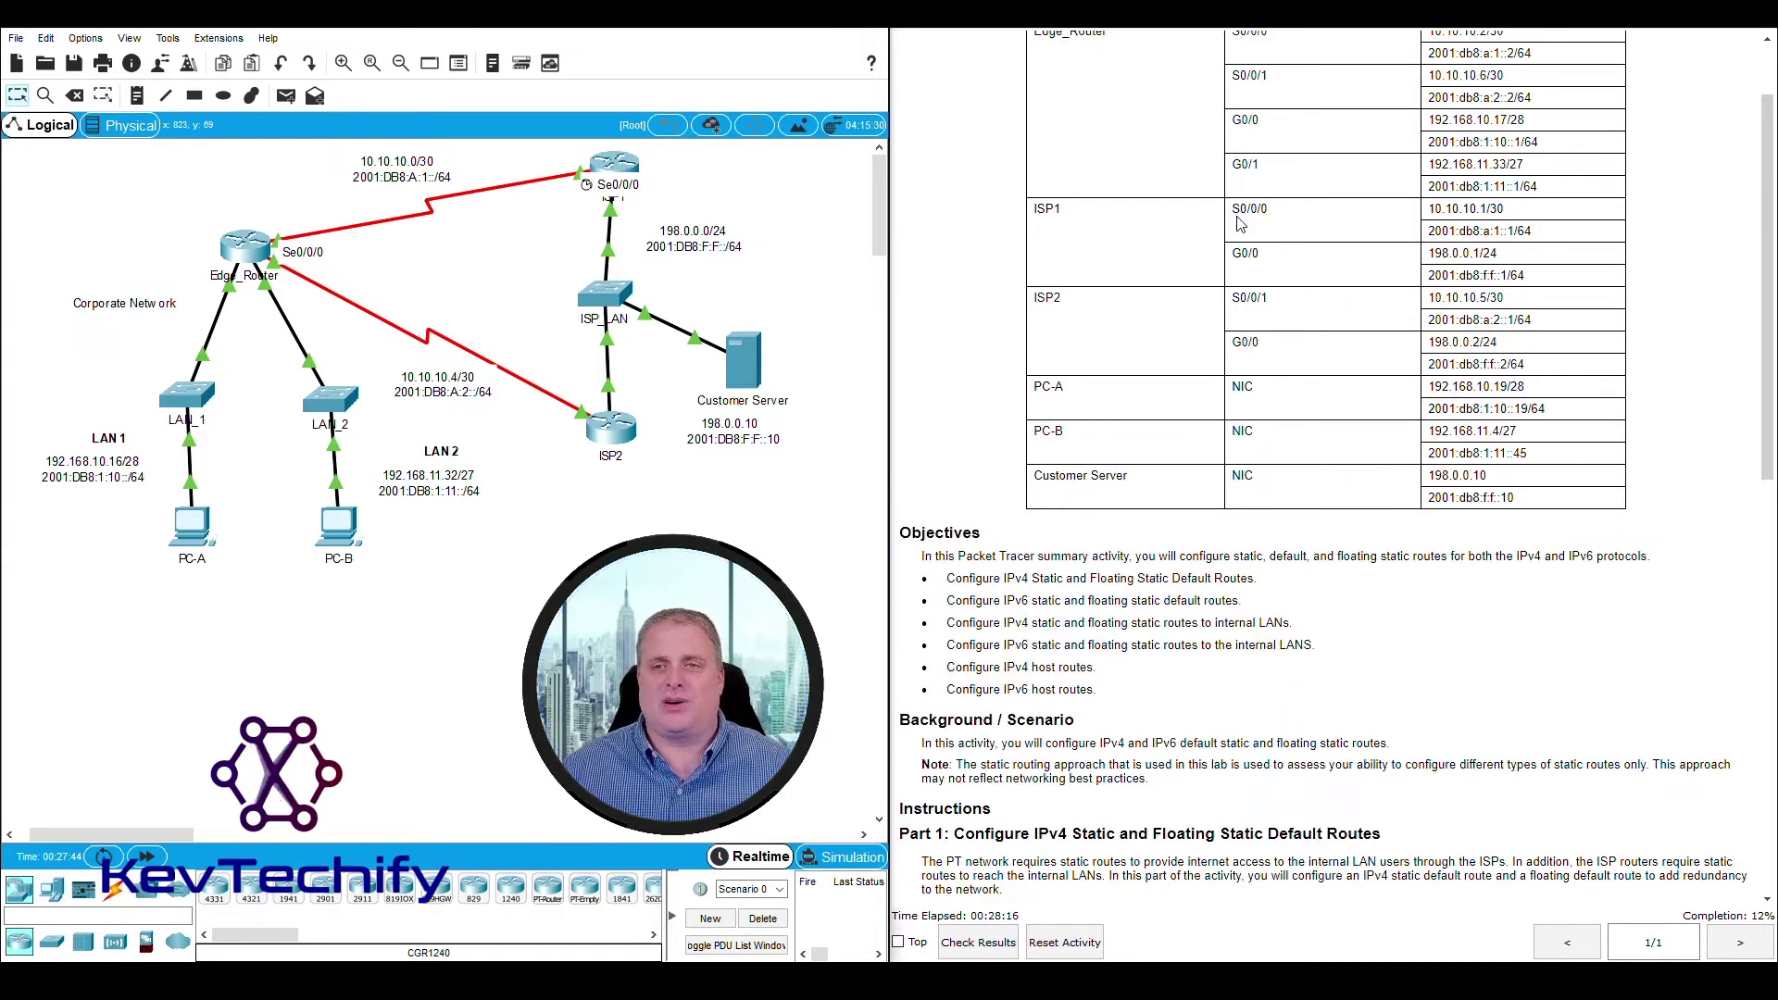
drag(1230, 209, 1465, 232)
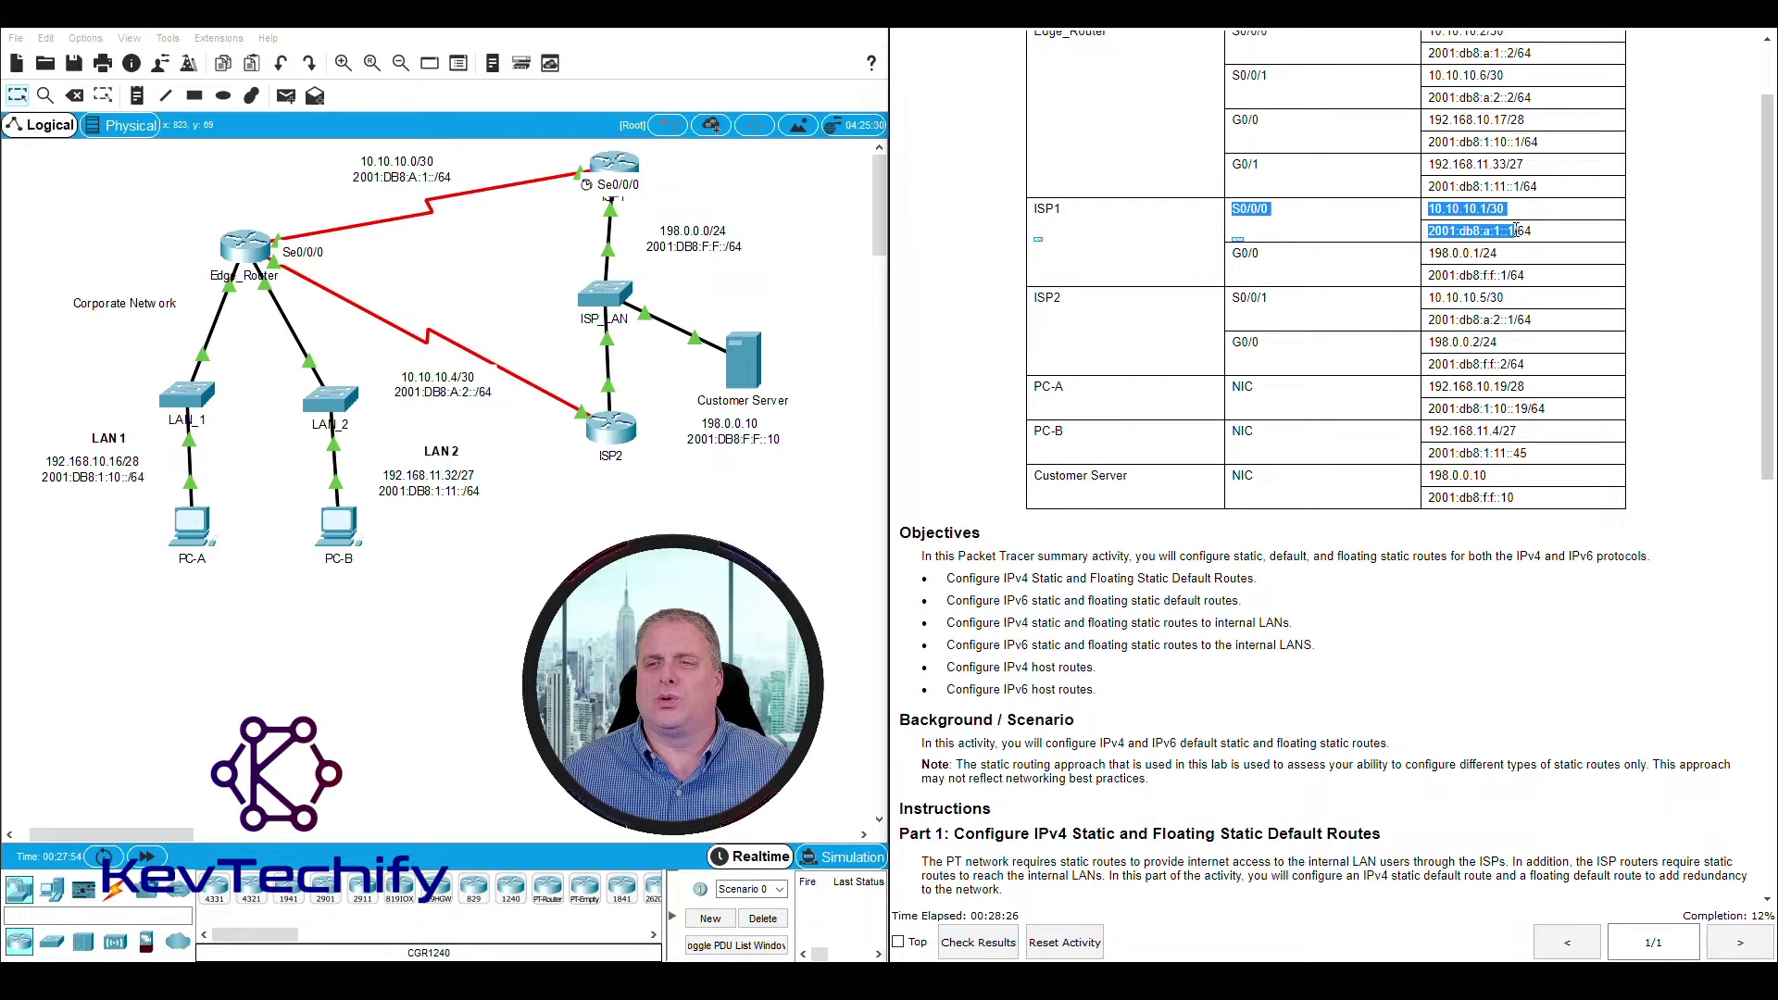
mouse_move(1517, 231)
mouse_down()
mouse_move(1431, 232)
mouse_move(1517, 226)
mouse_up()
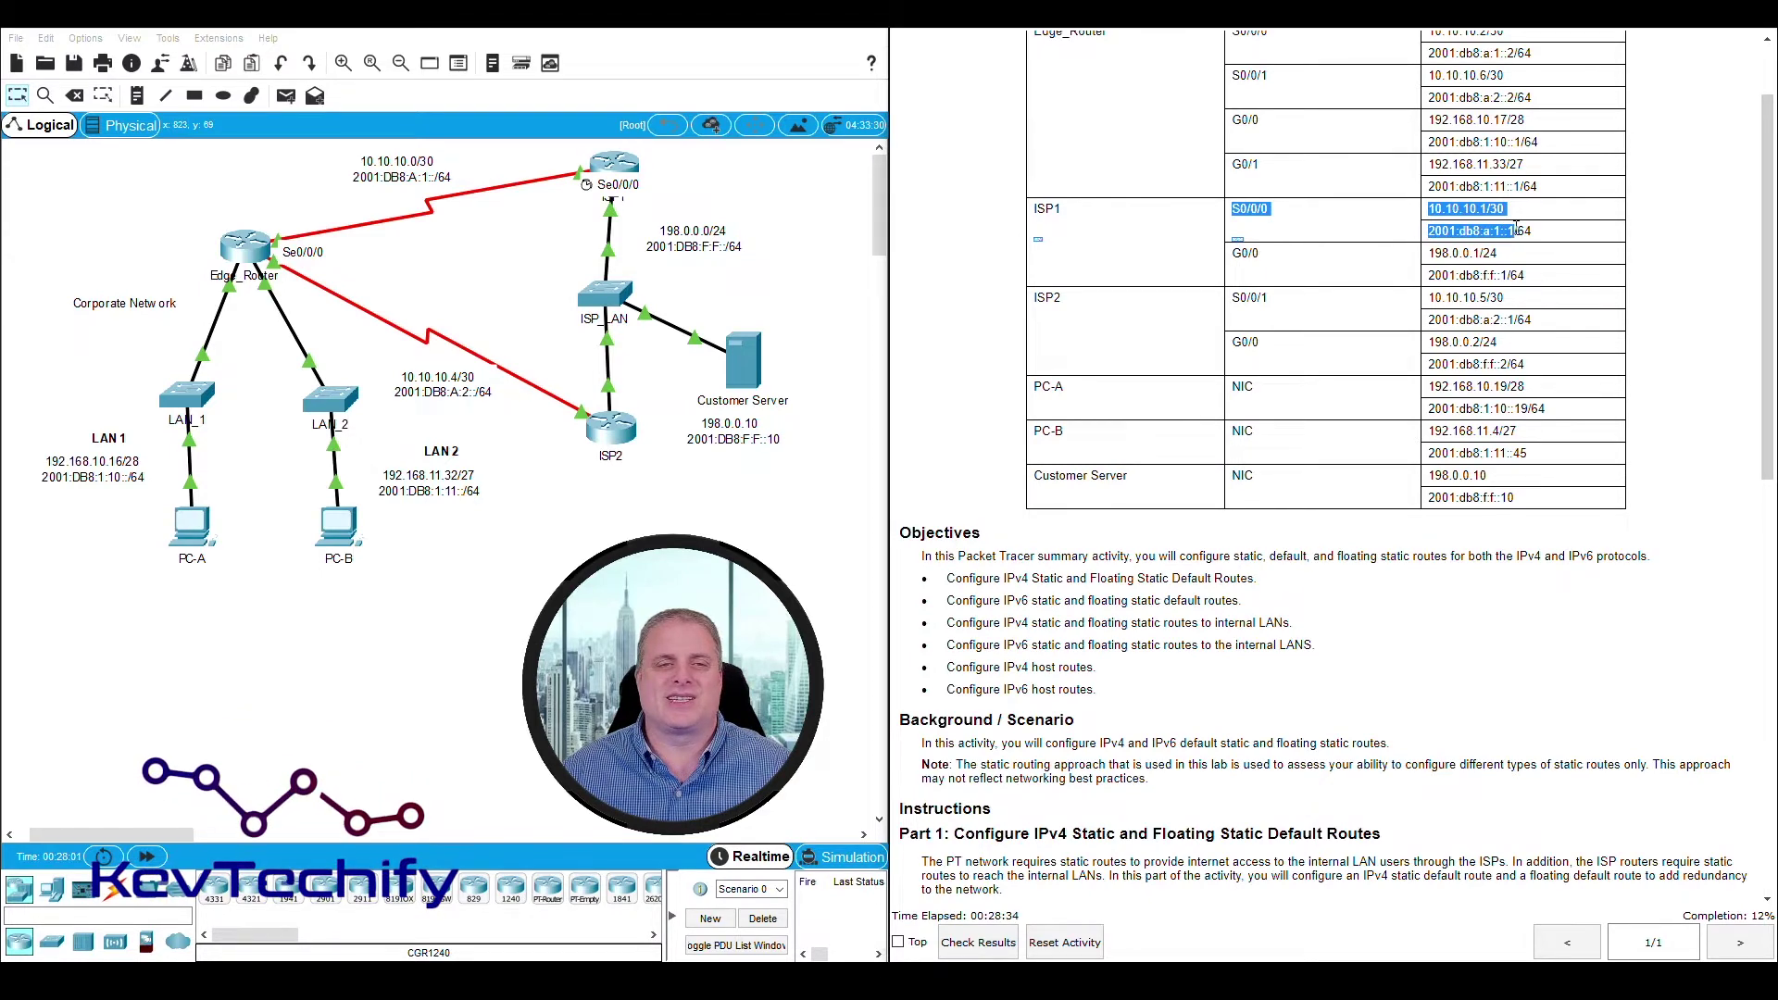
Step: Begin the IPv6 default route command on Edge_Router with ipv6 route ::/0, comparing its prefix with the IPv4 default route's address and mask
click(246, 245)
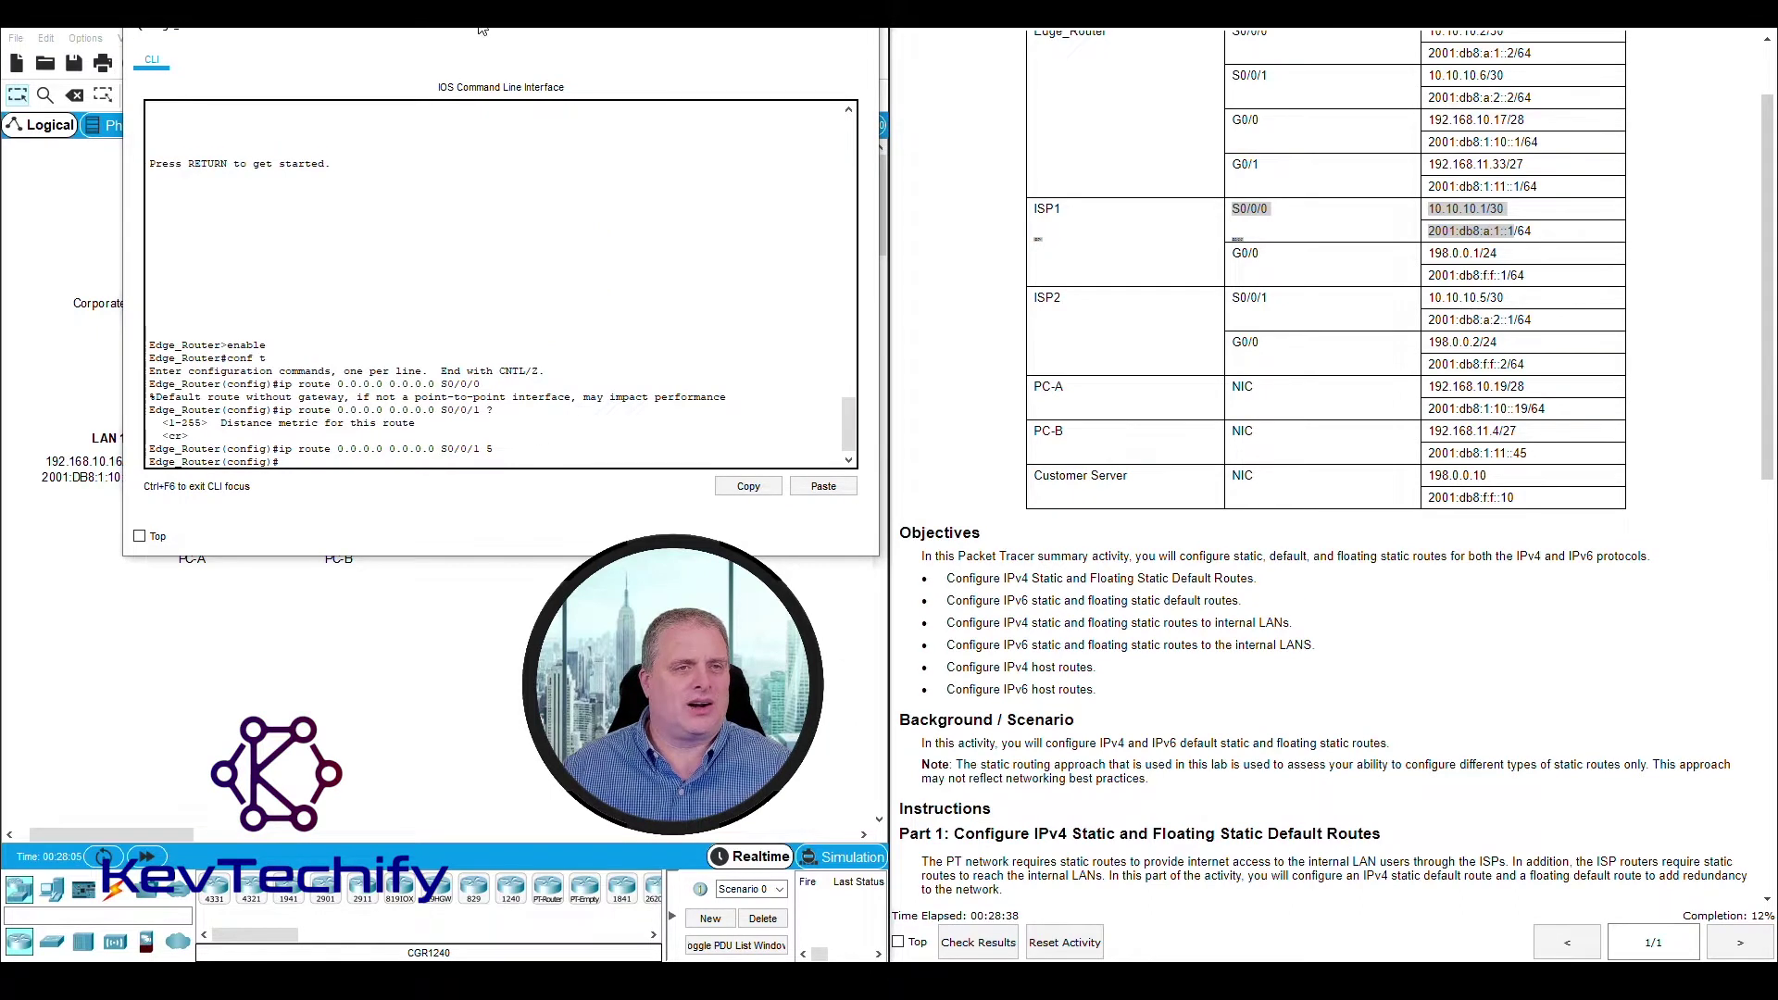
drag(494, 35, 431, 38)
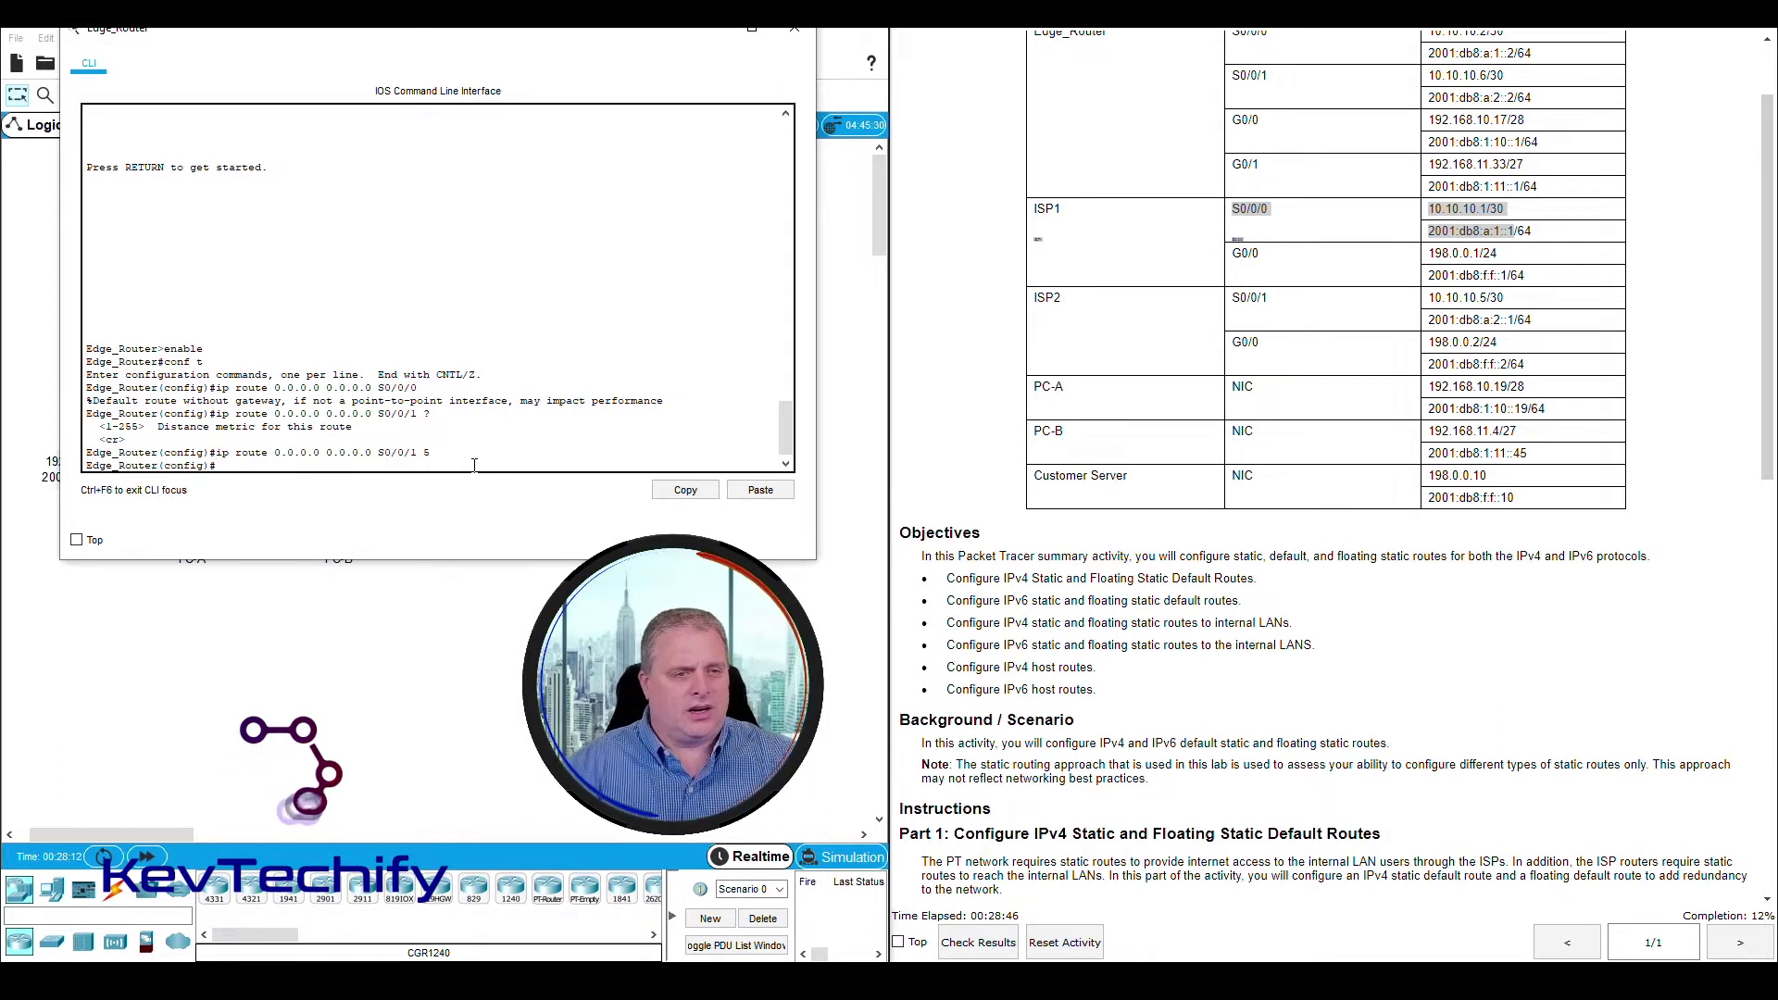
text(ipv)
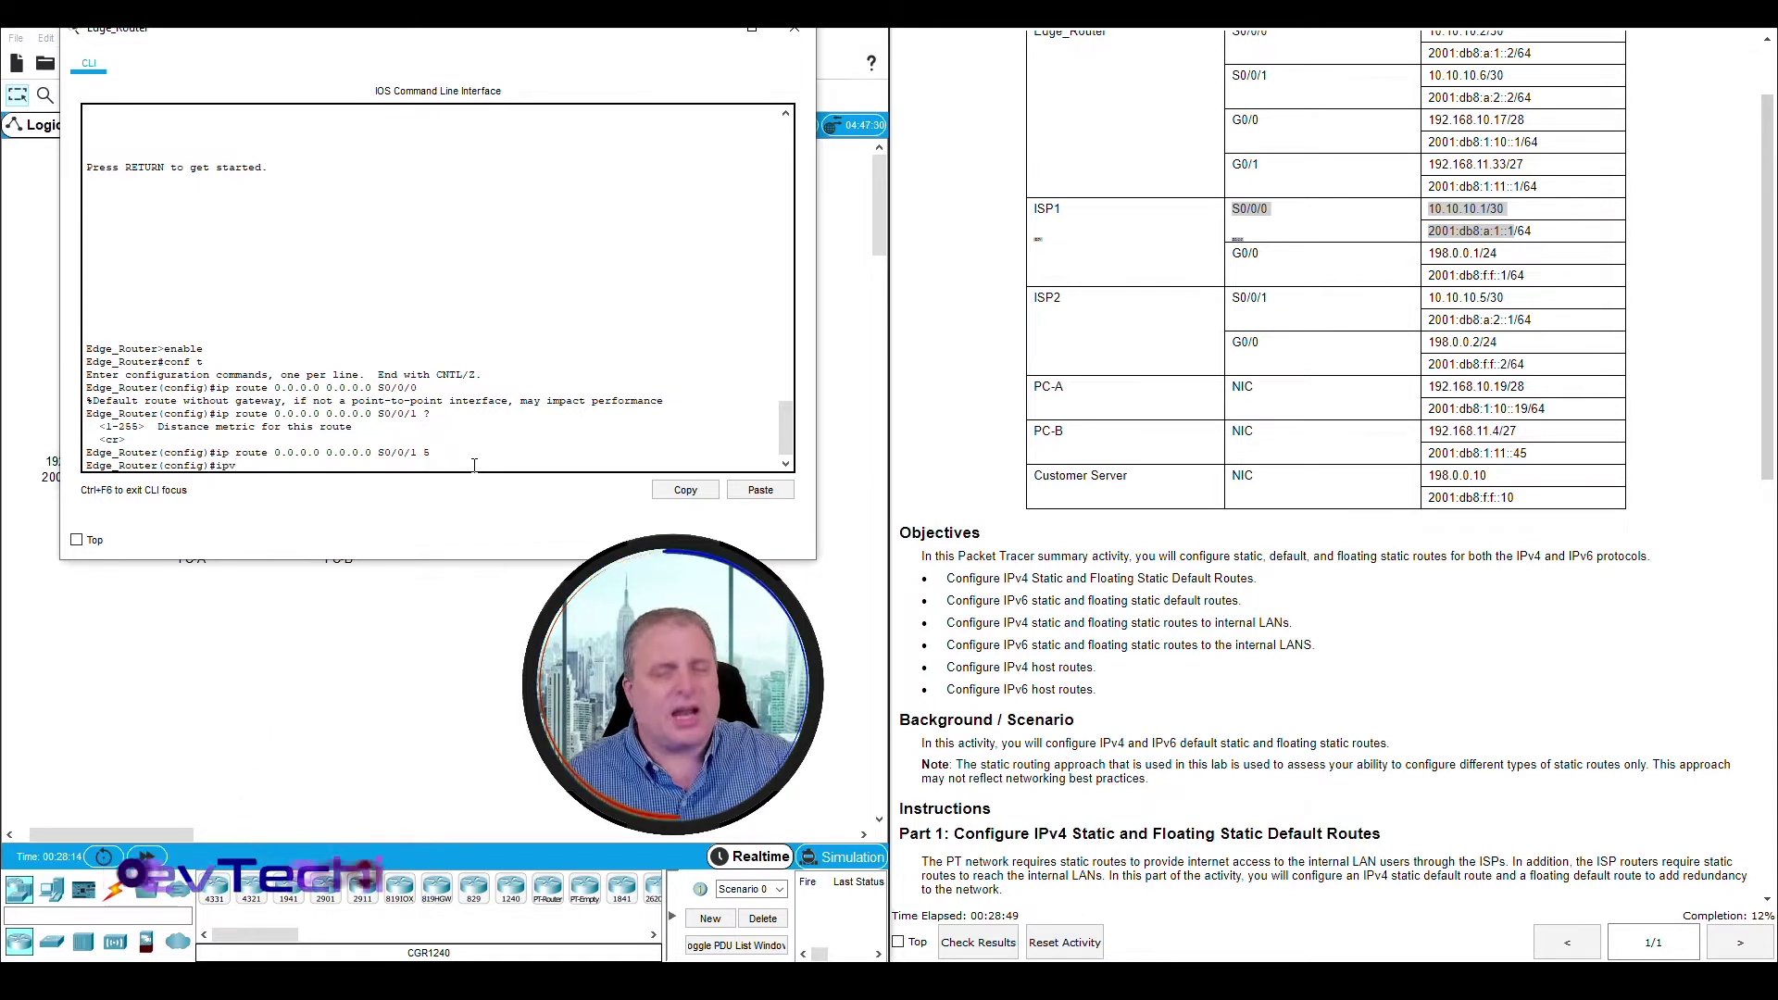
text(6)
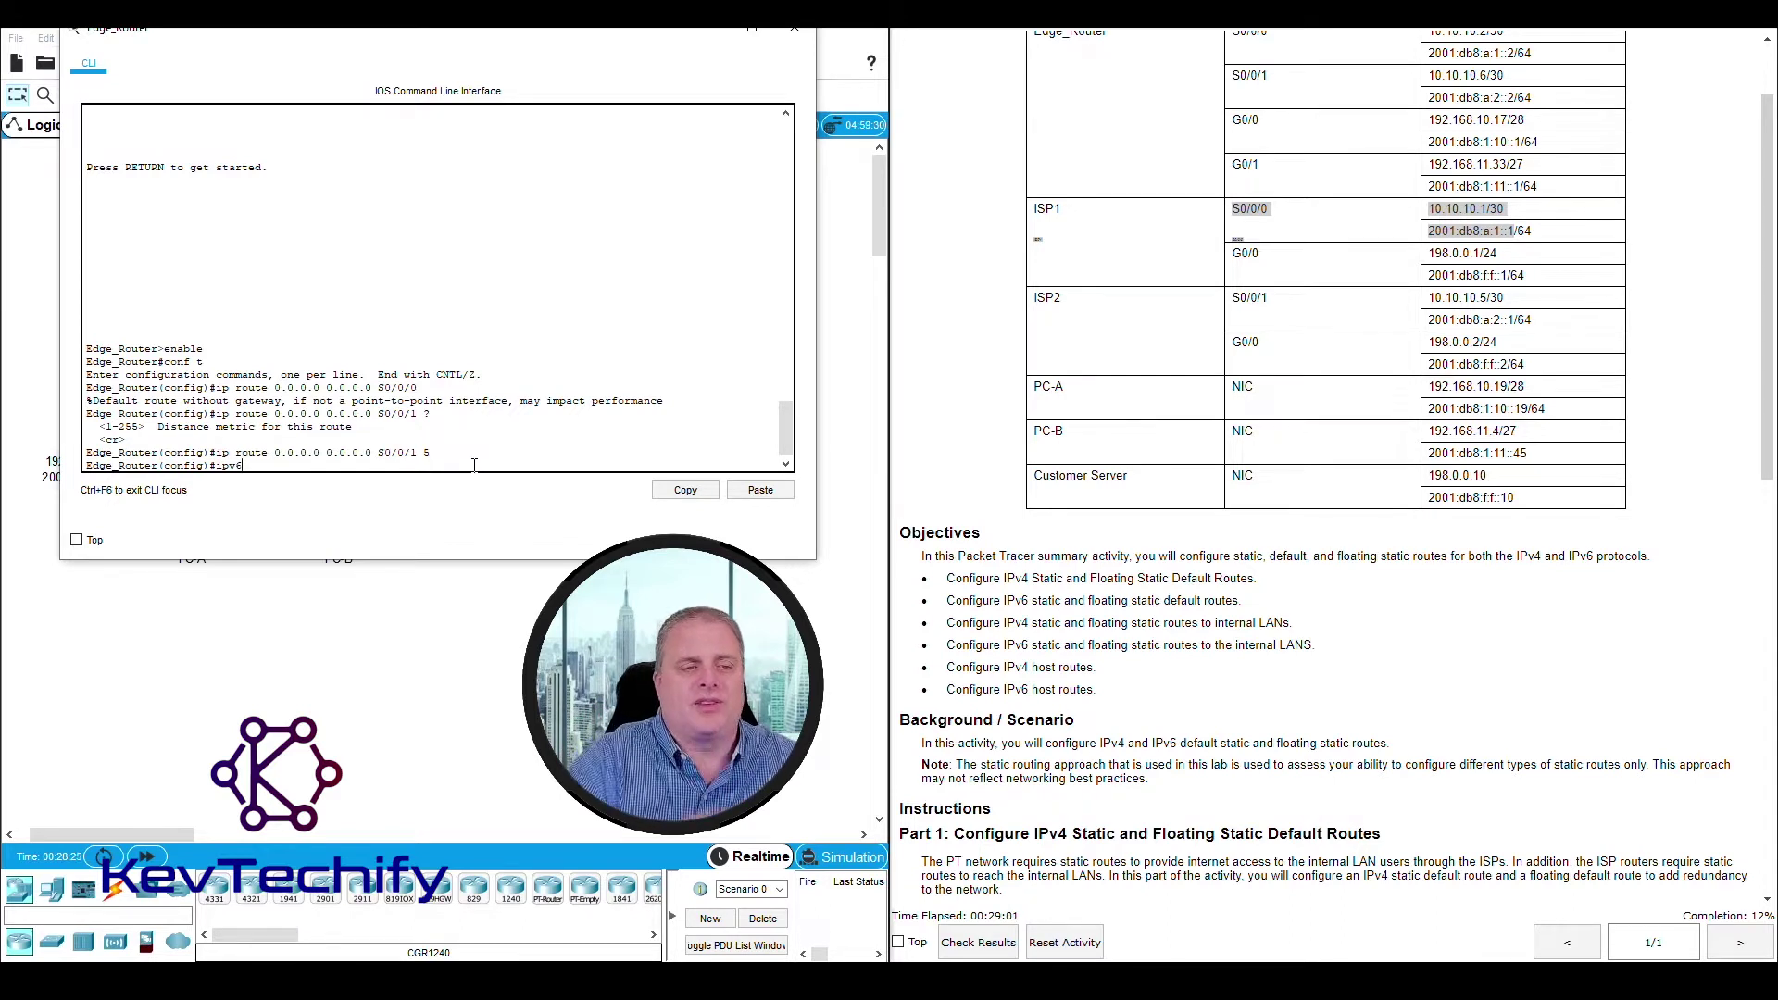
text(route)
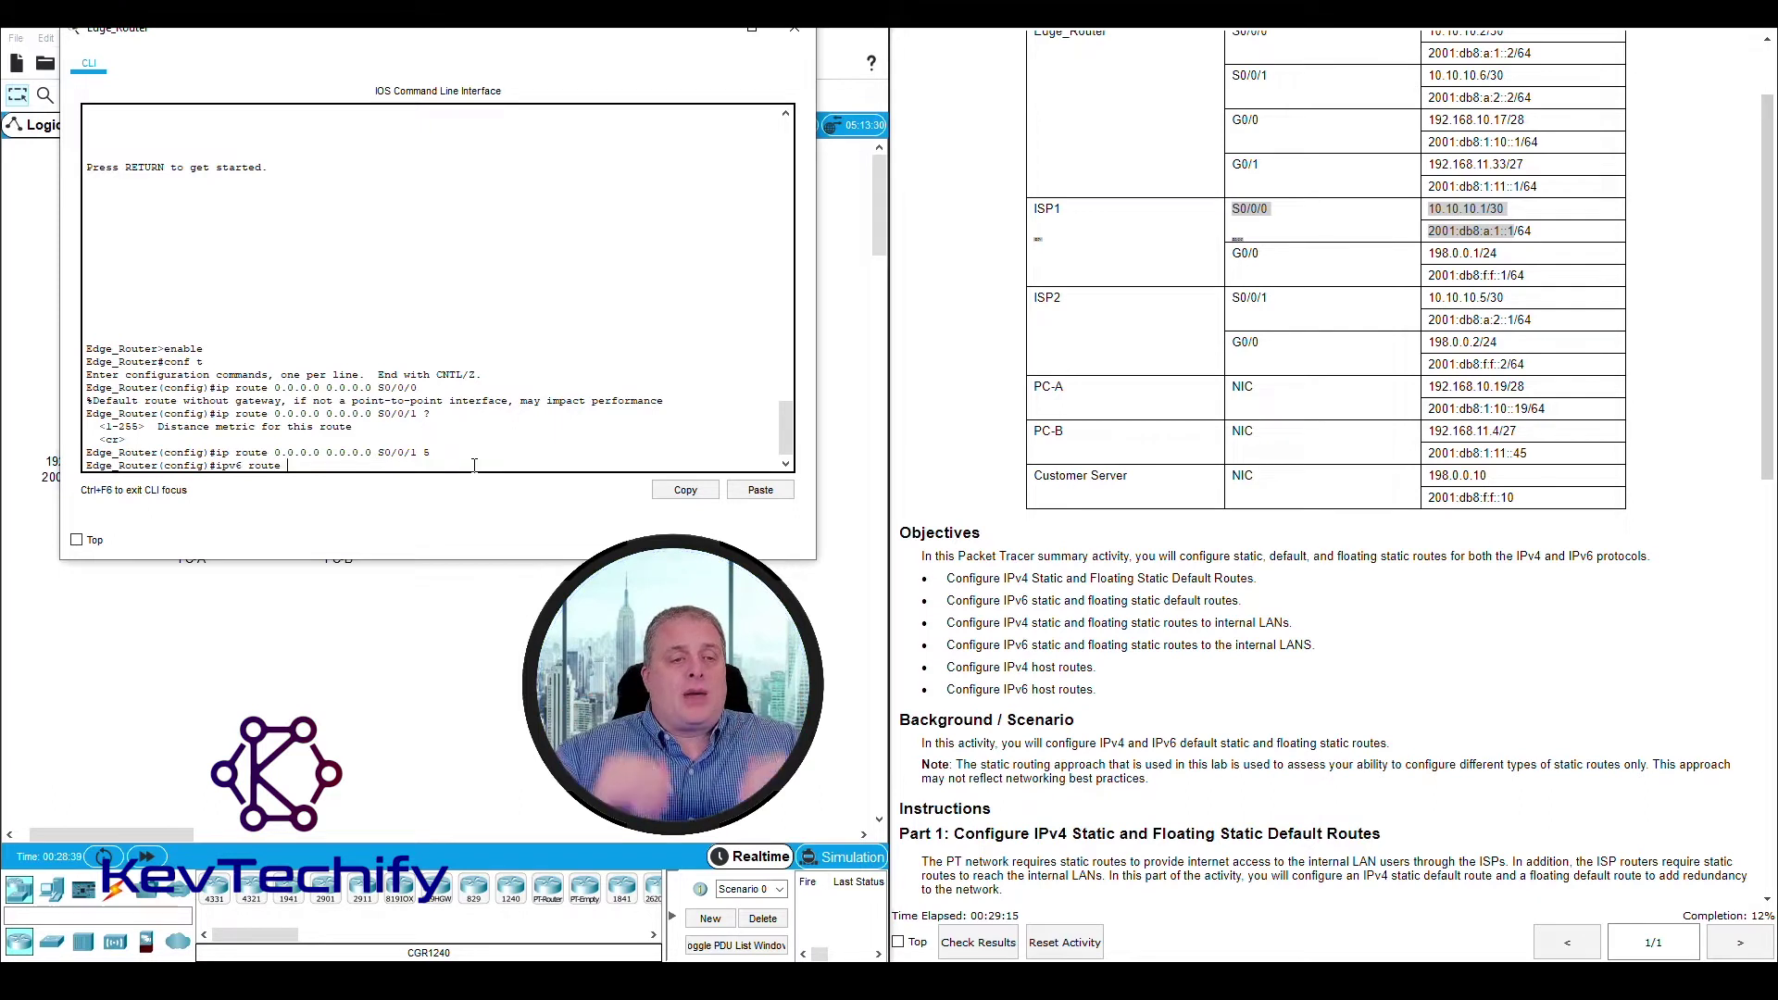
text(::)
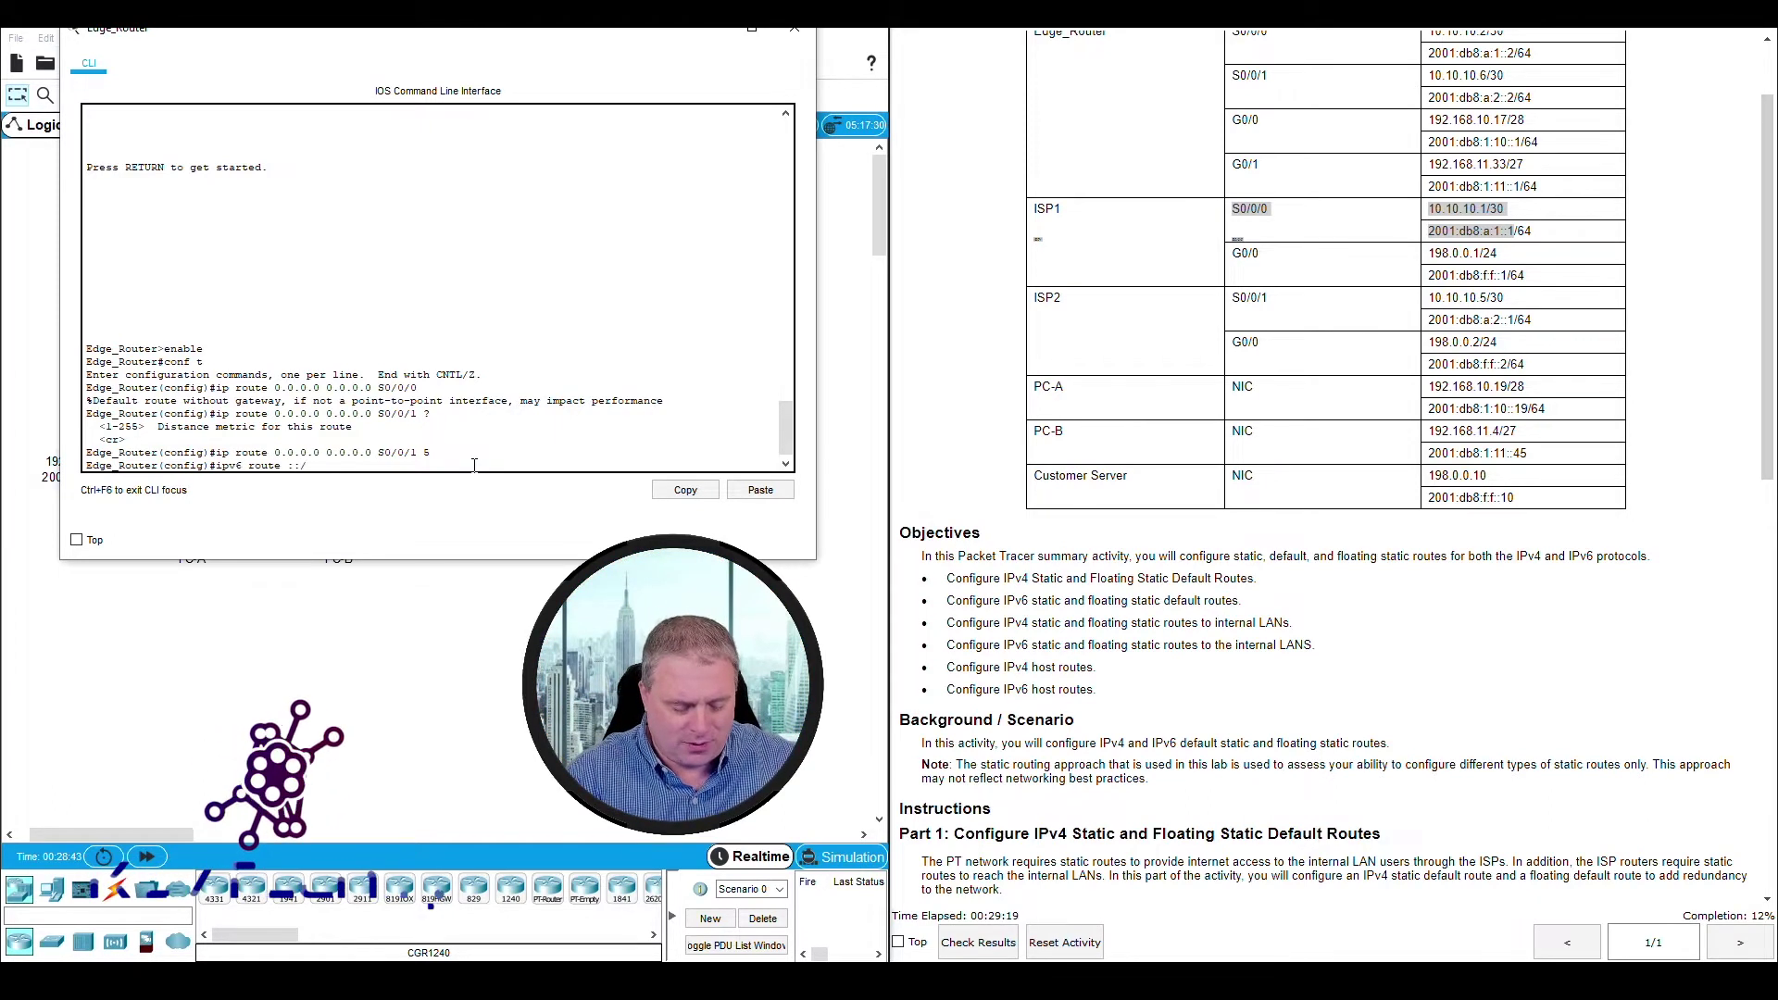
text(/0)
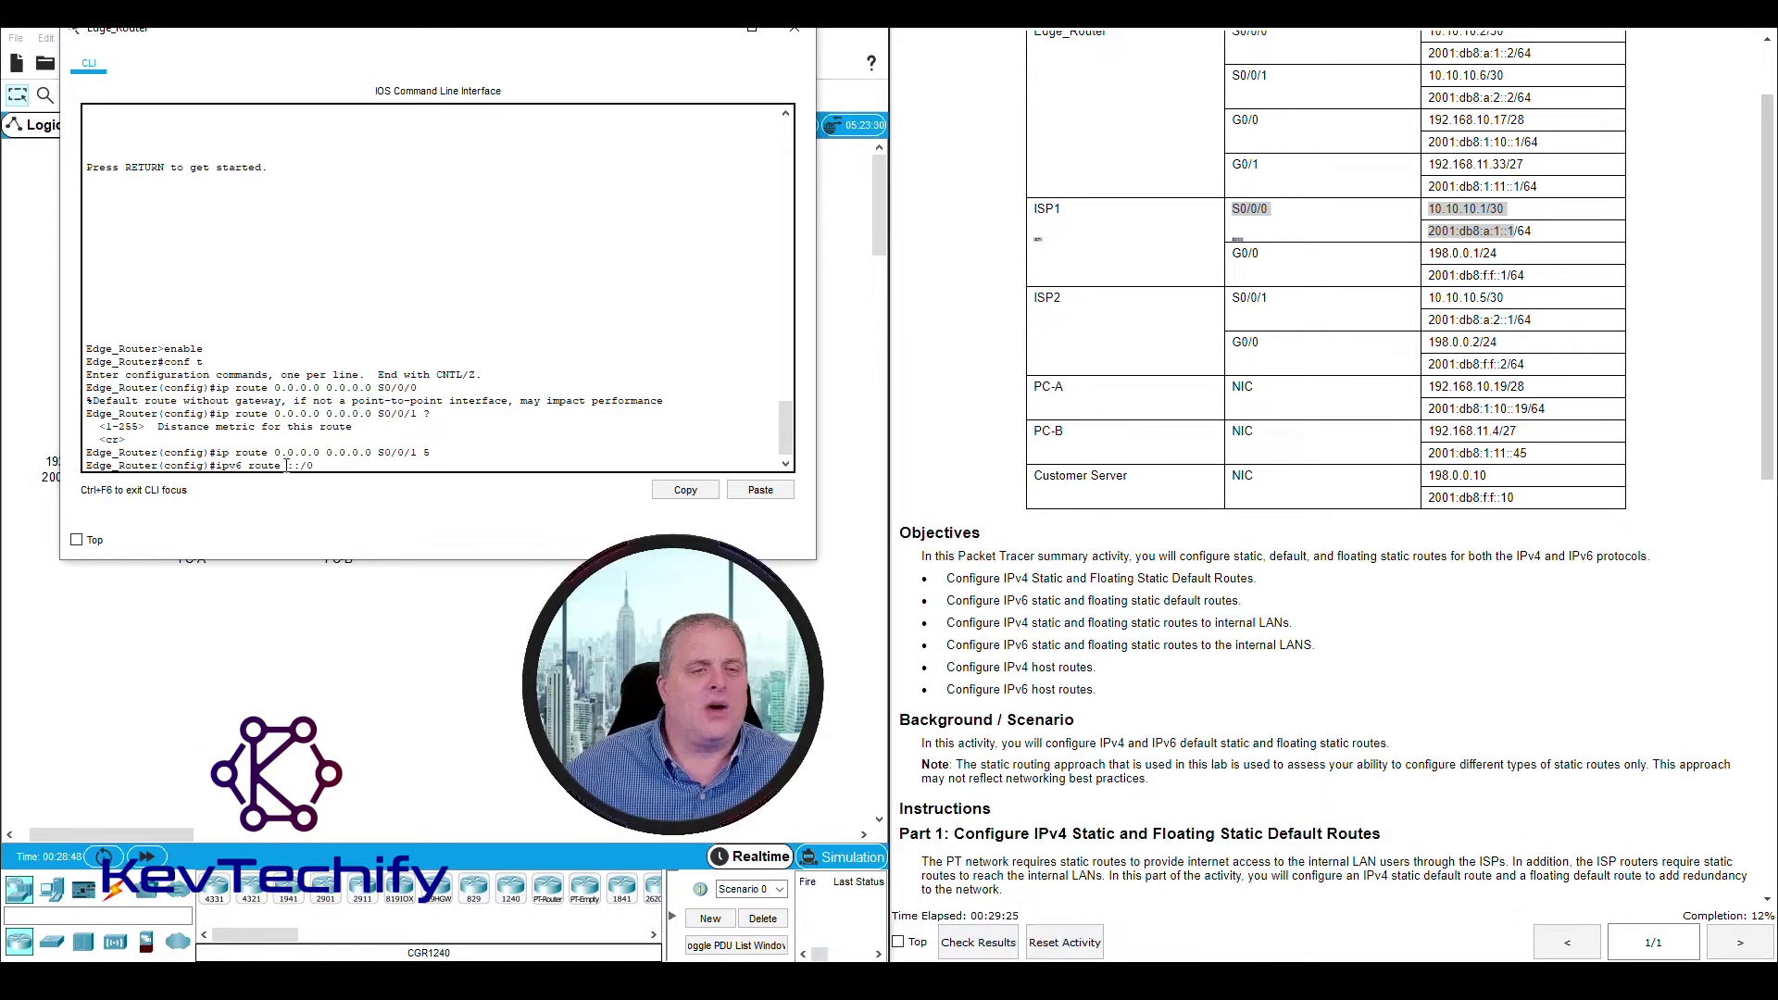
drag(287, 464, 301, 466)
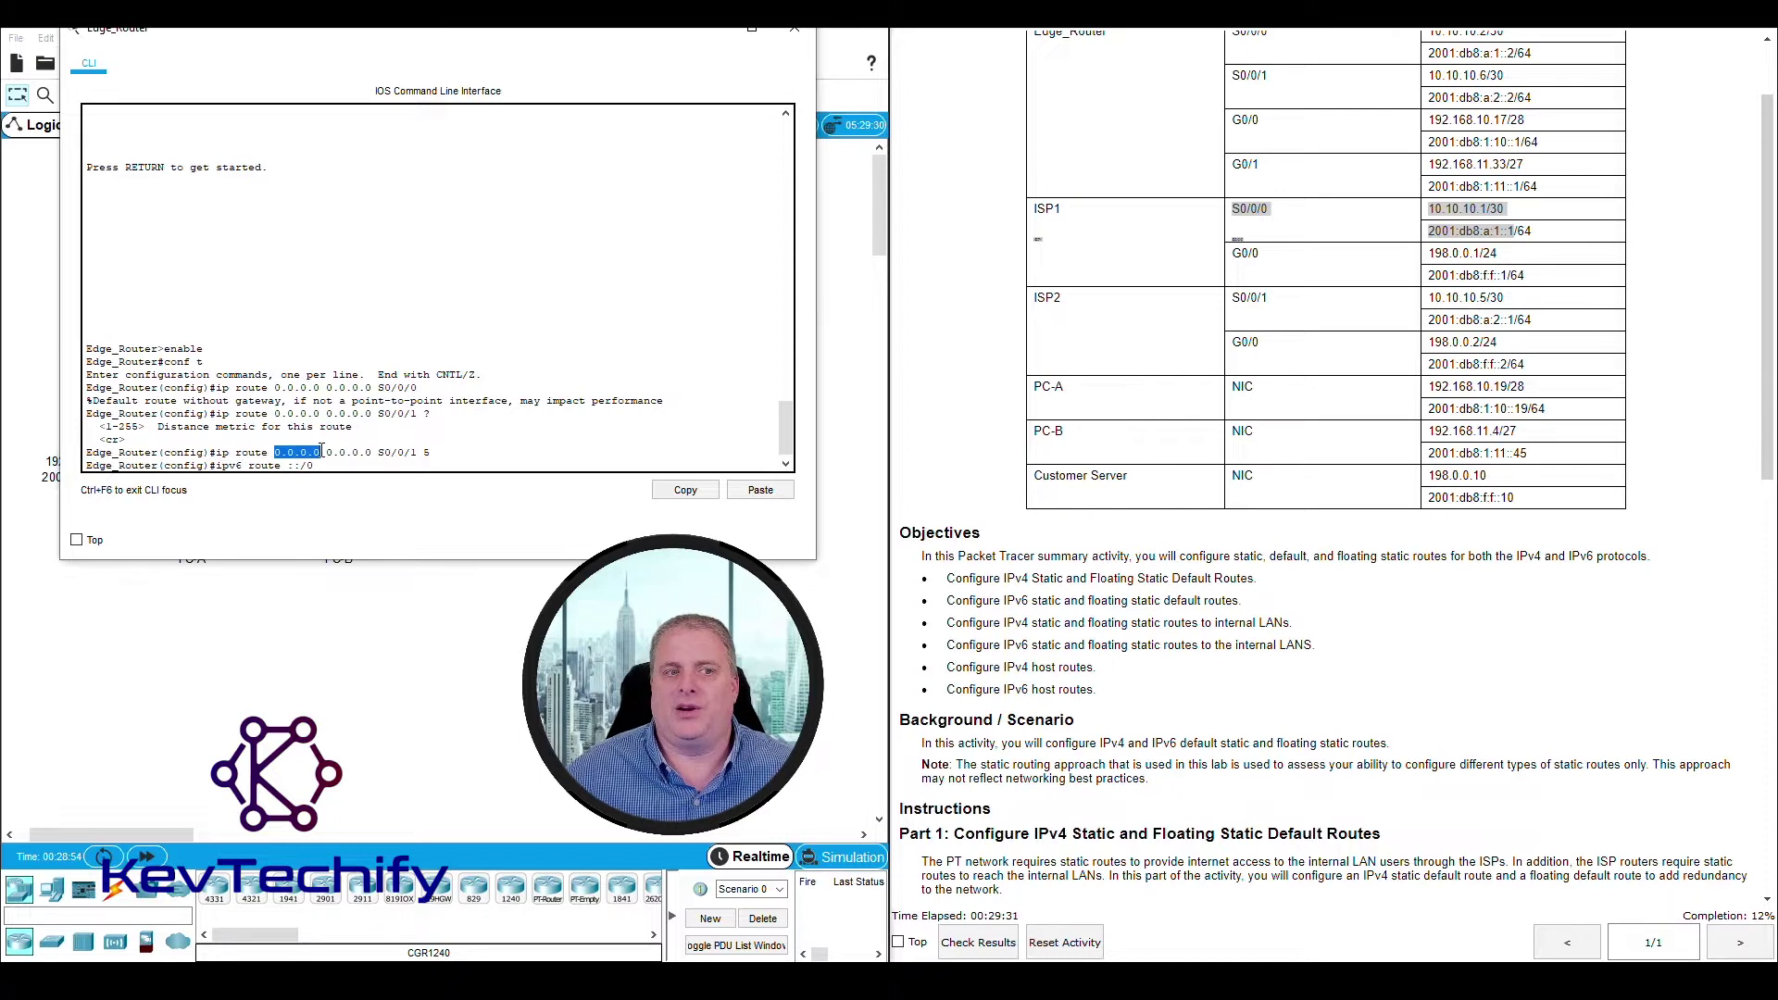
click(336, 468)
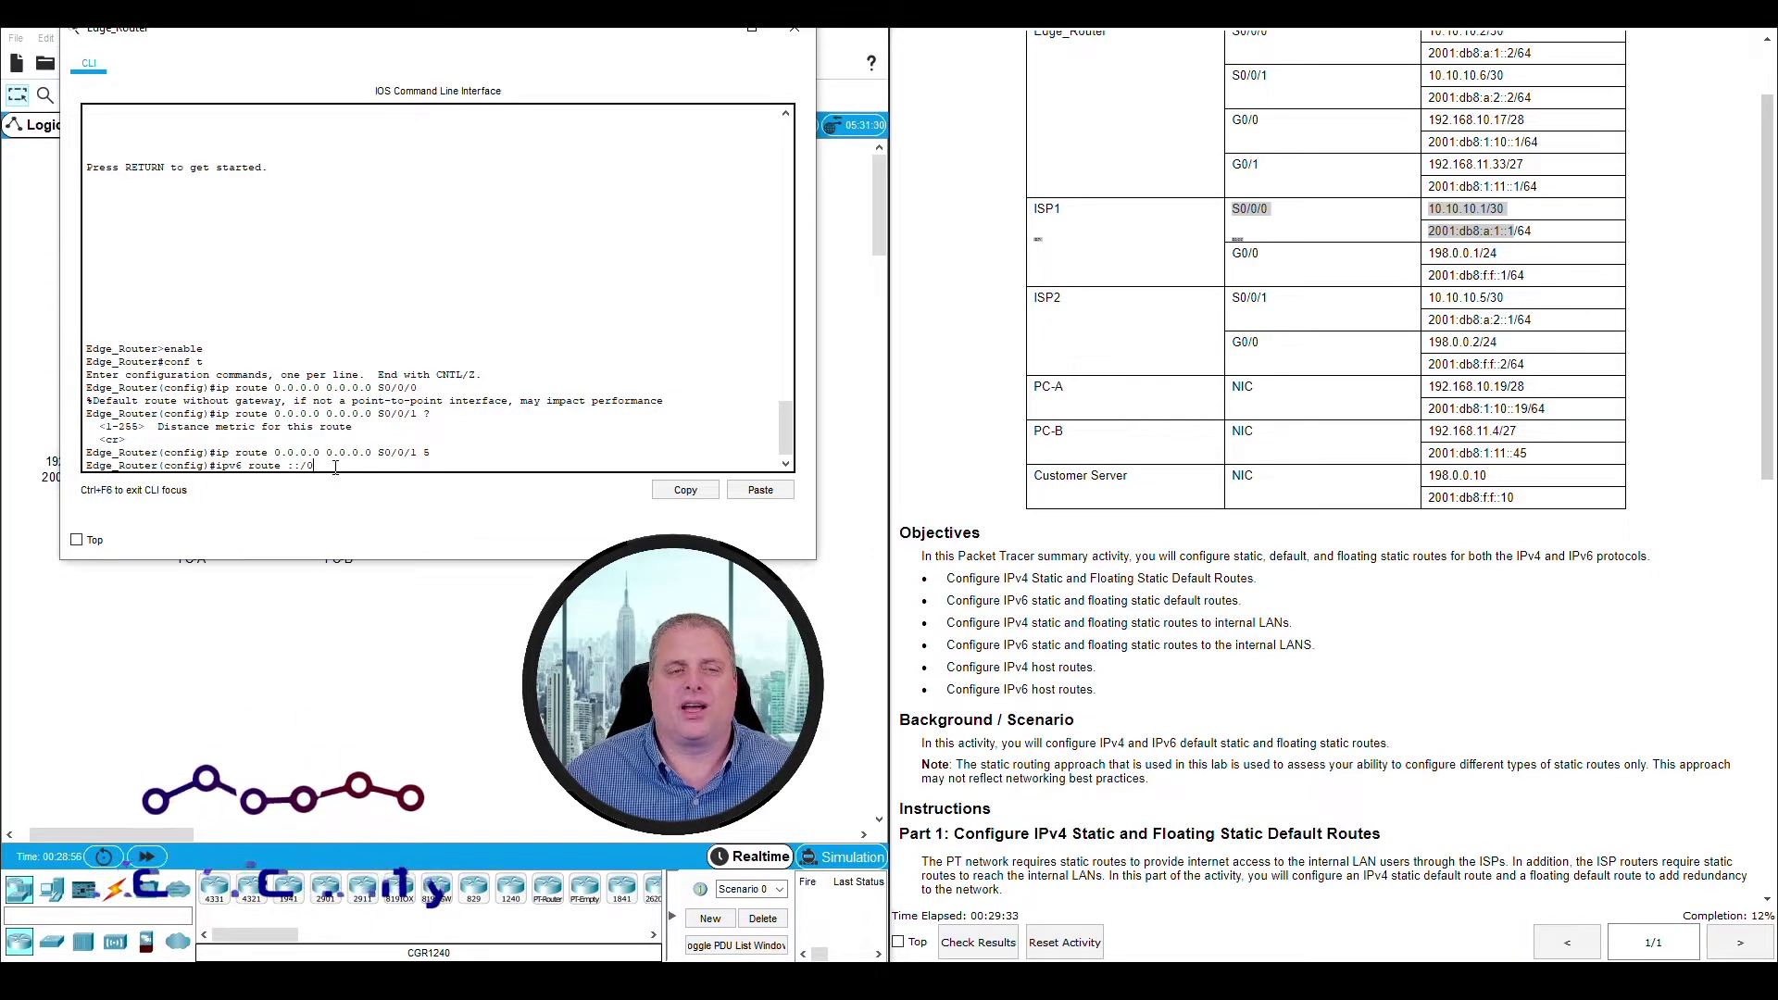
drag(300, 466, 315, 466)
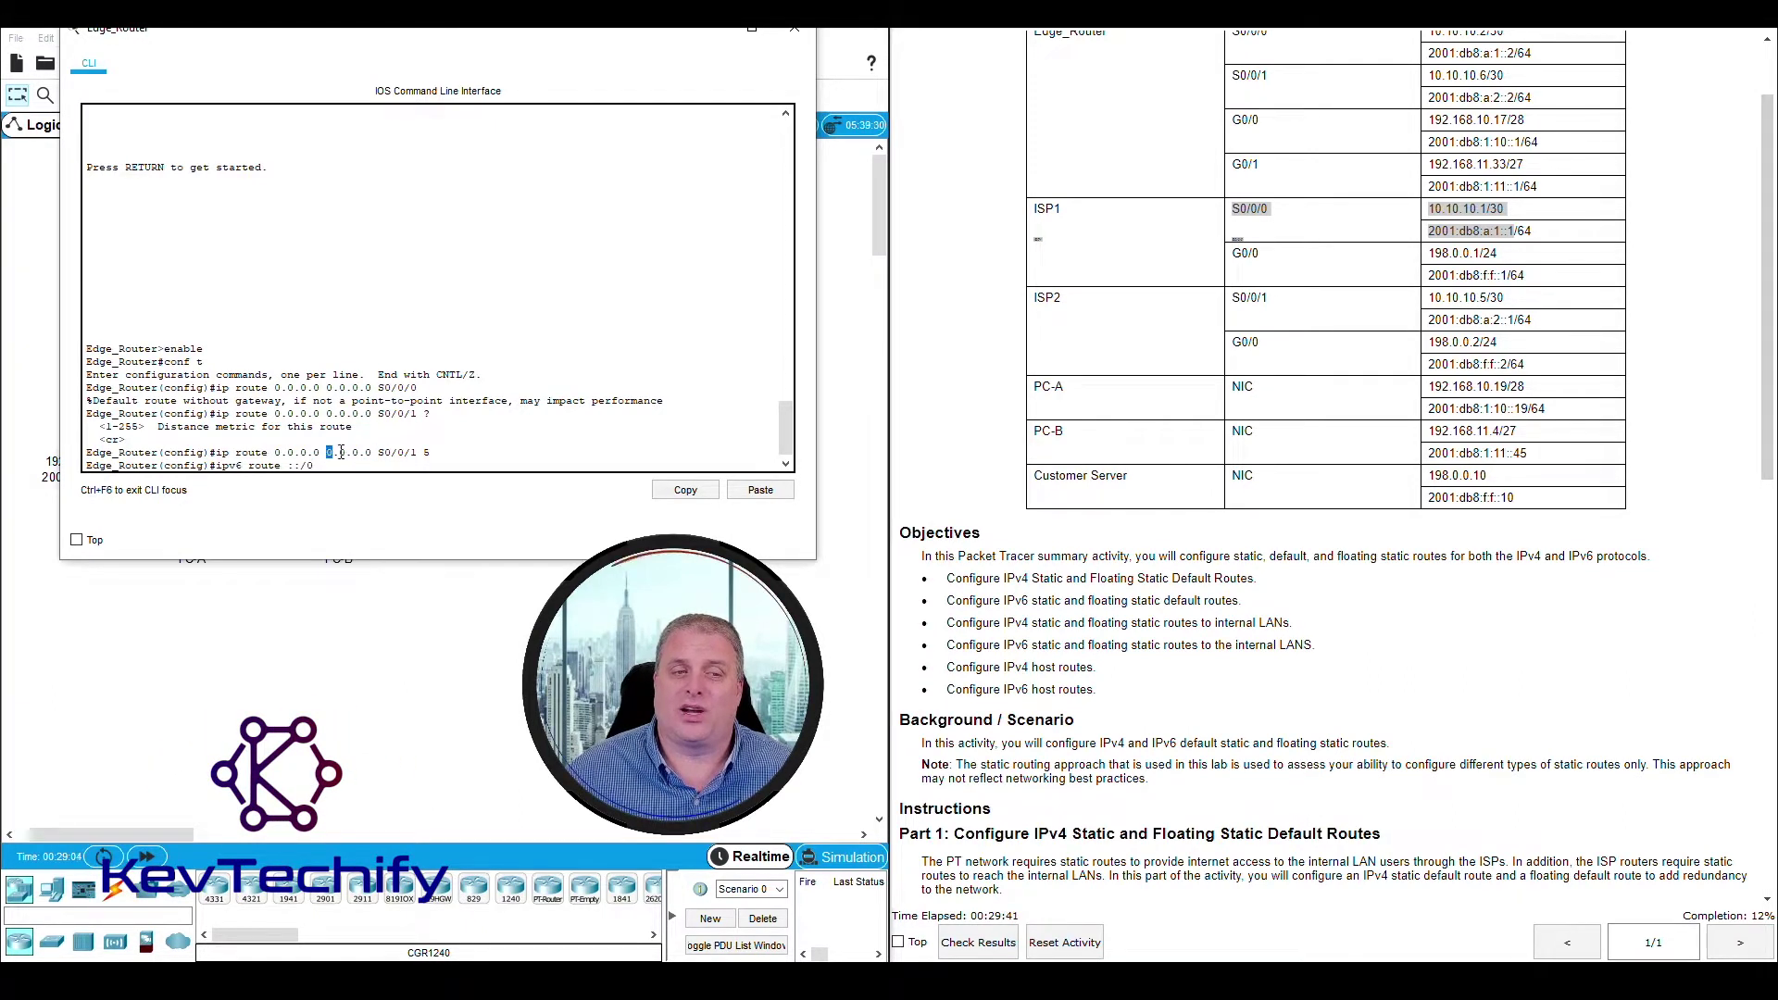
drag(287, 465, 303, 467)
click(292, 471)
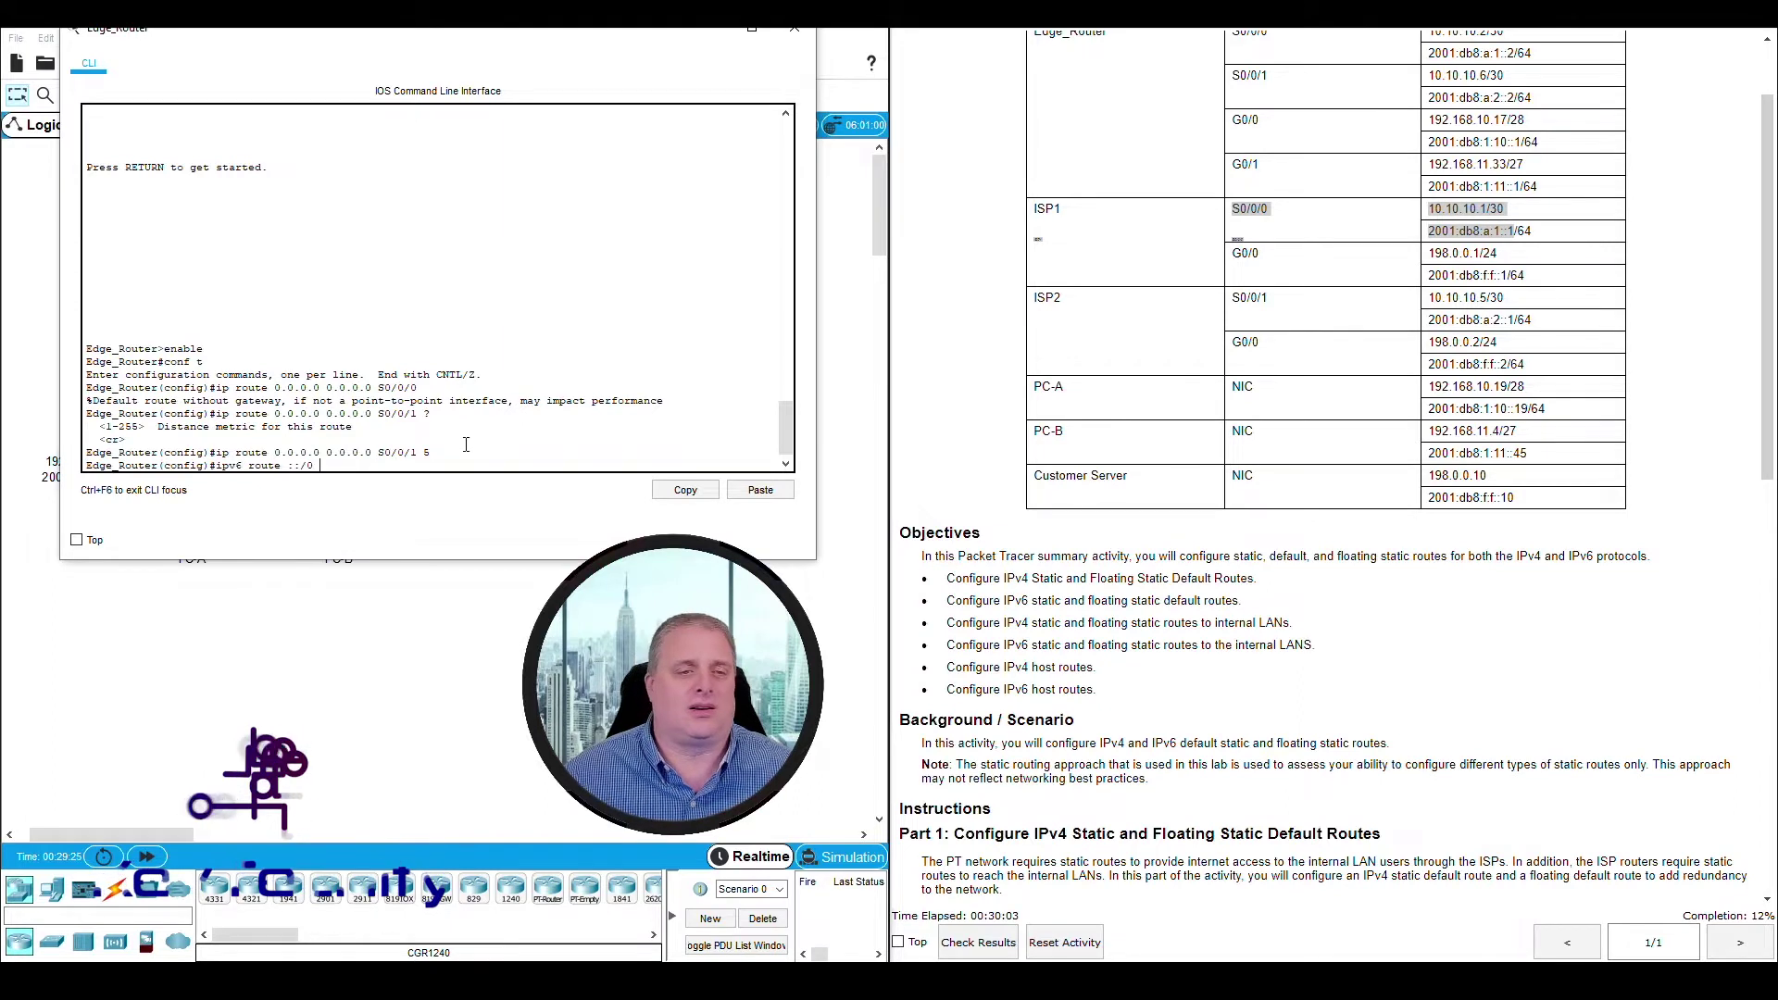
Step: Complete the IPv6 default route on Edge_Router with ISP1's next hop address 2001:db8:a:1::1
text(2)
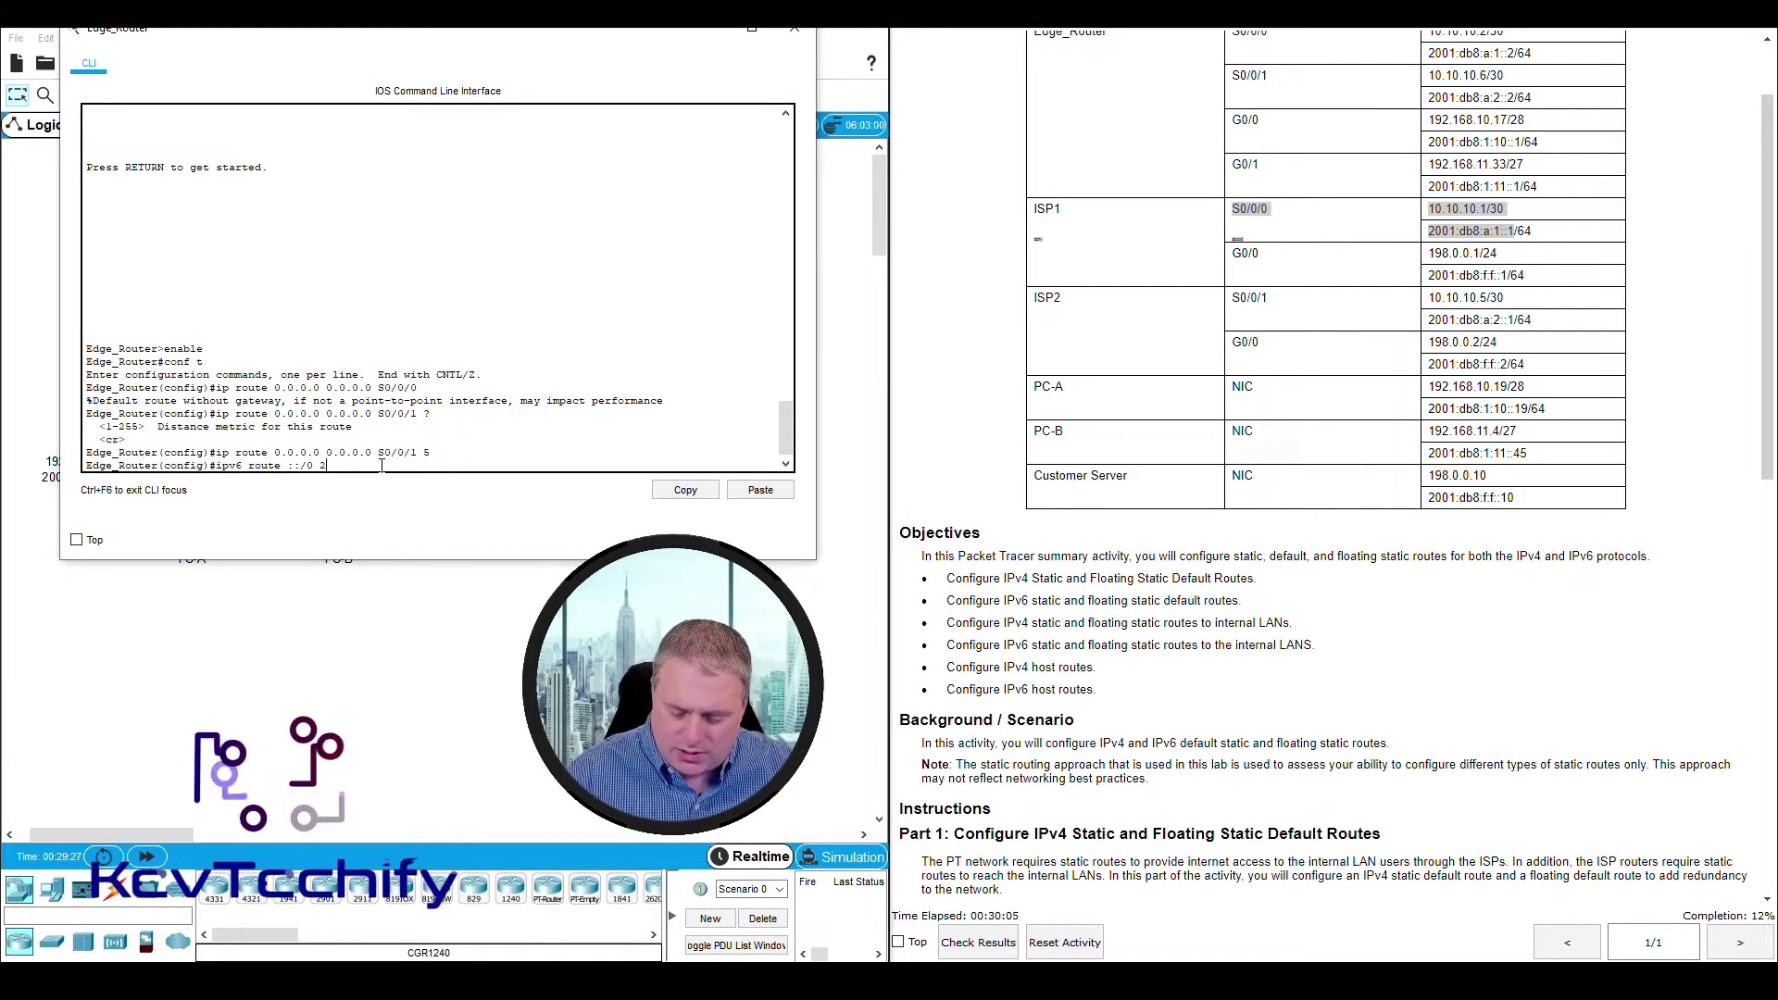
text(001:db8)
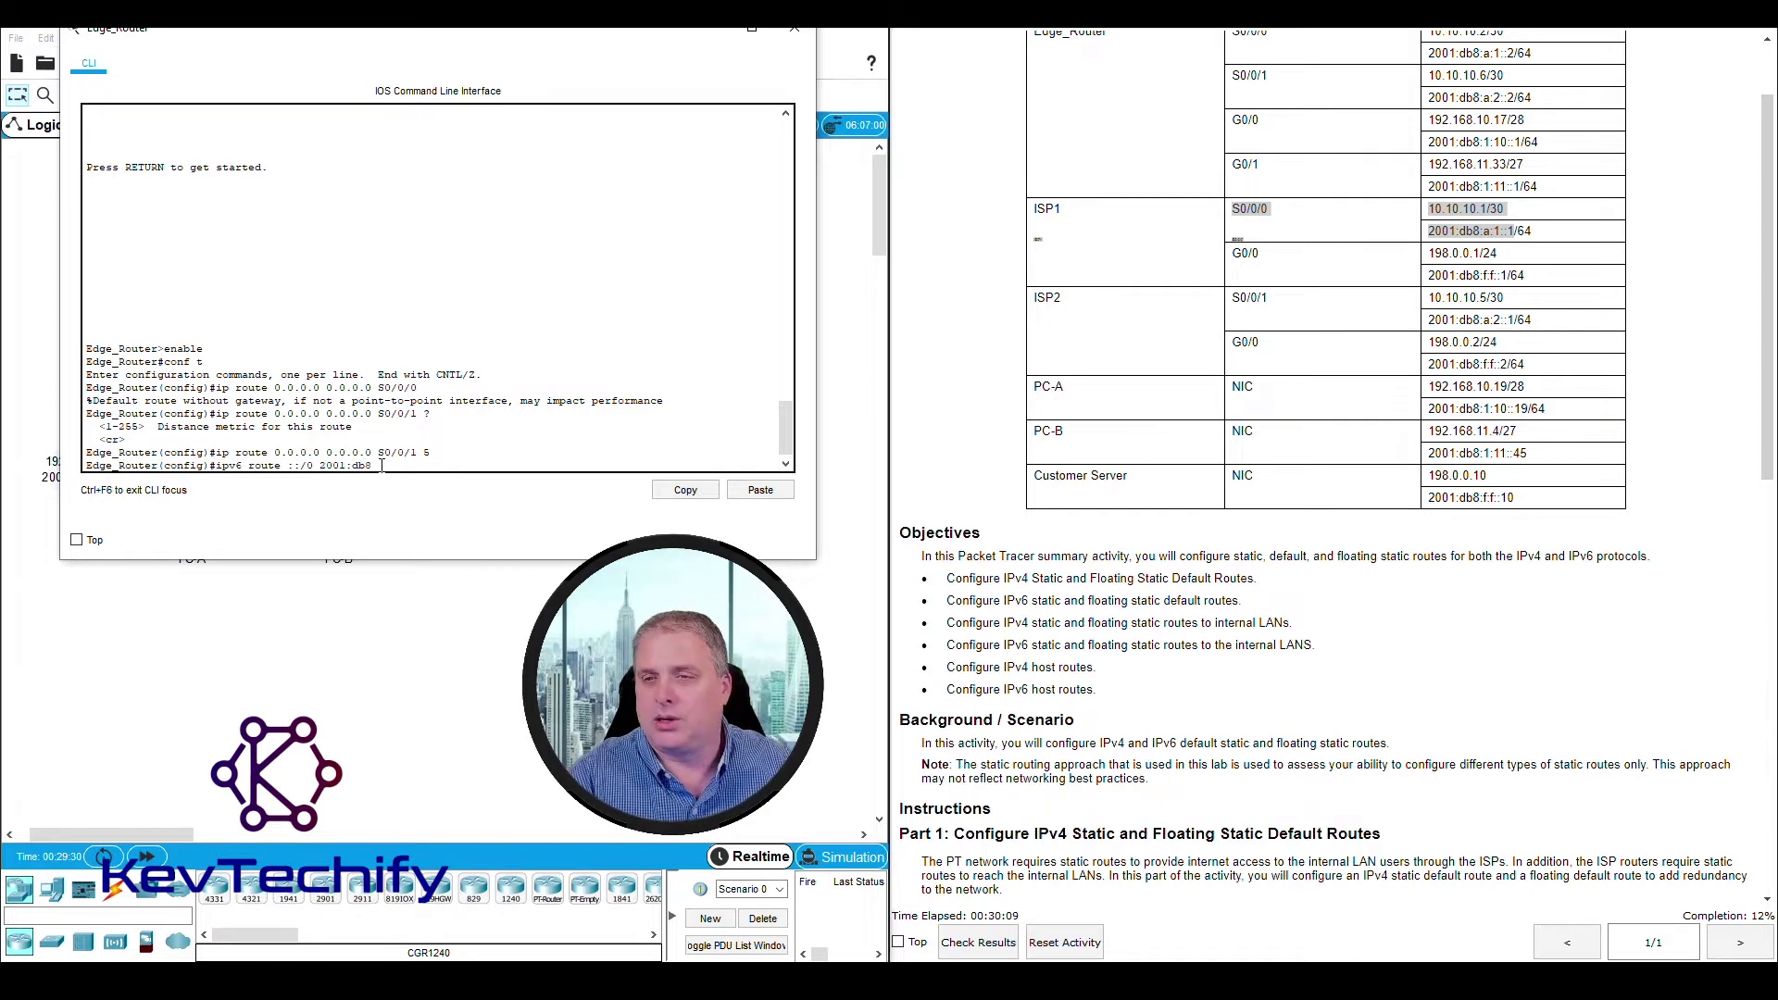
text(:a)
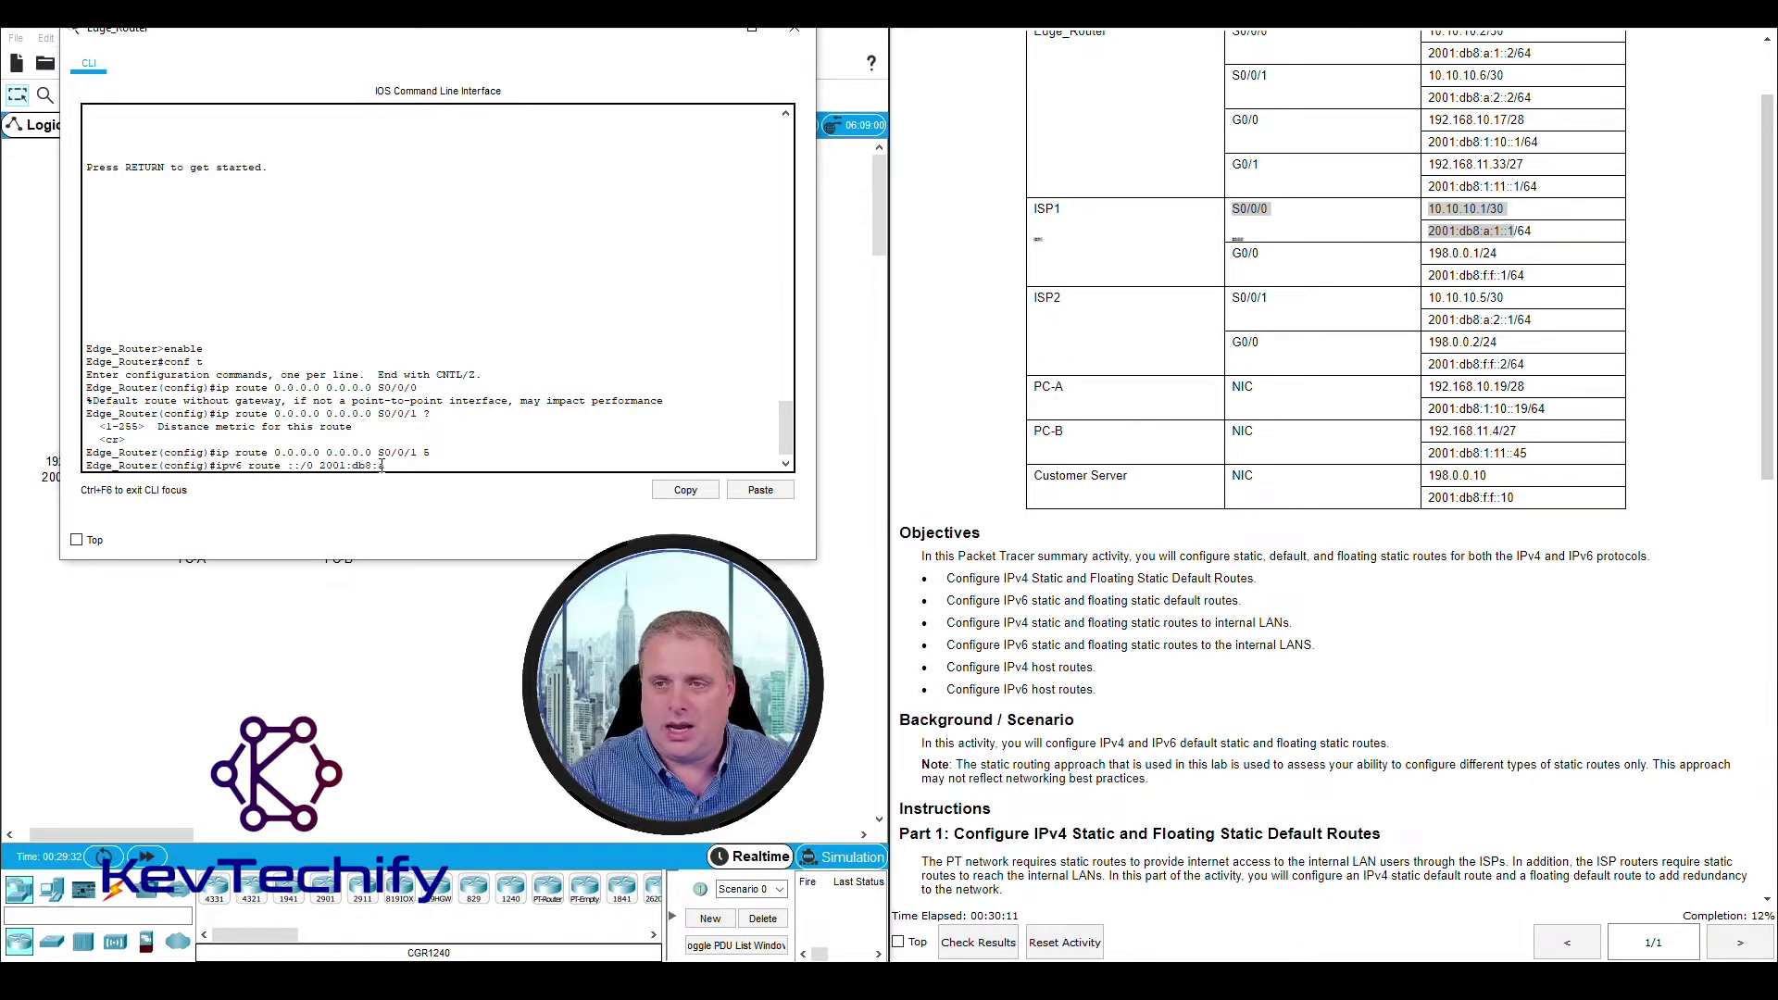
text(:1::1)
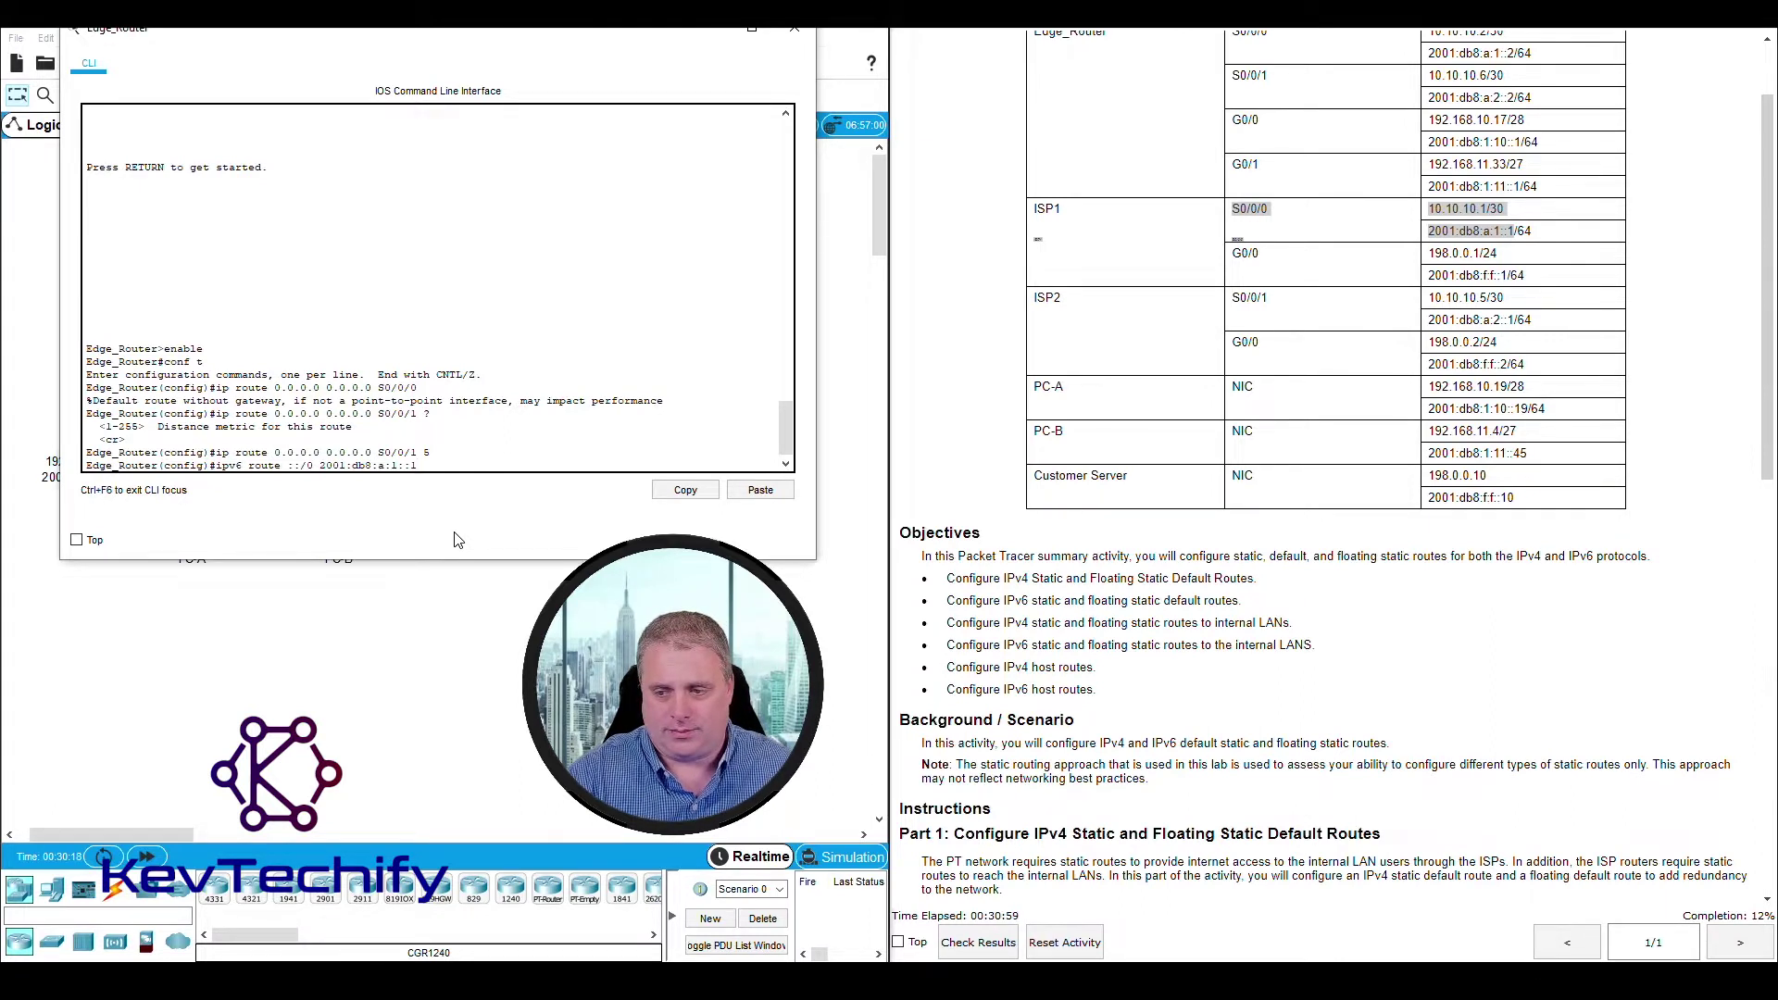
key(Return)
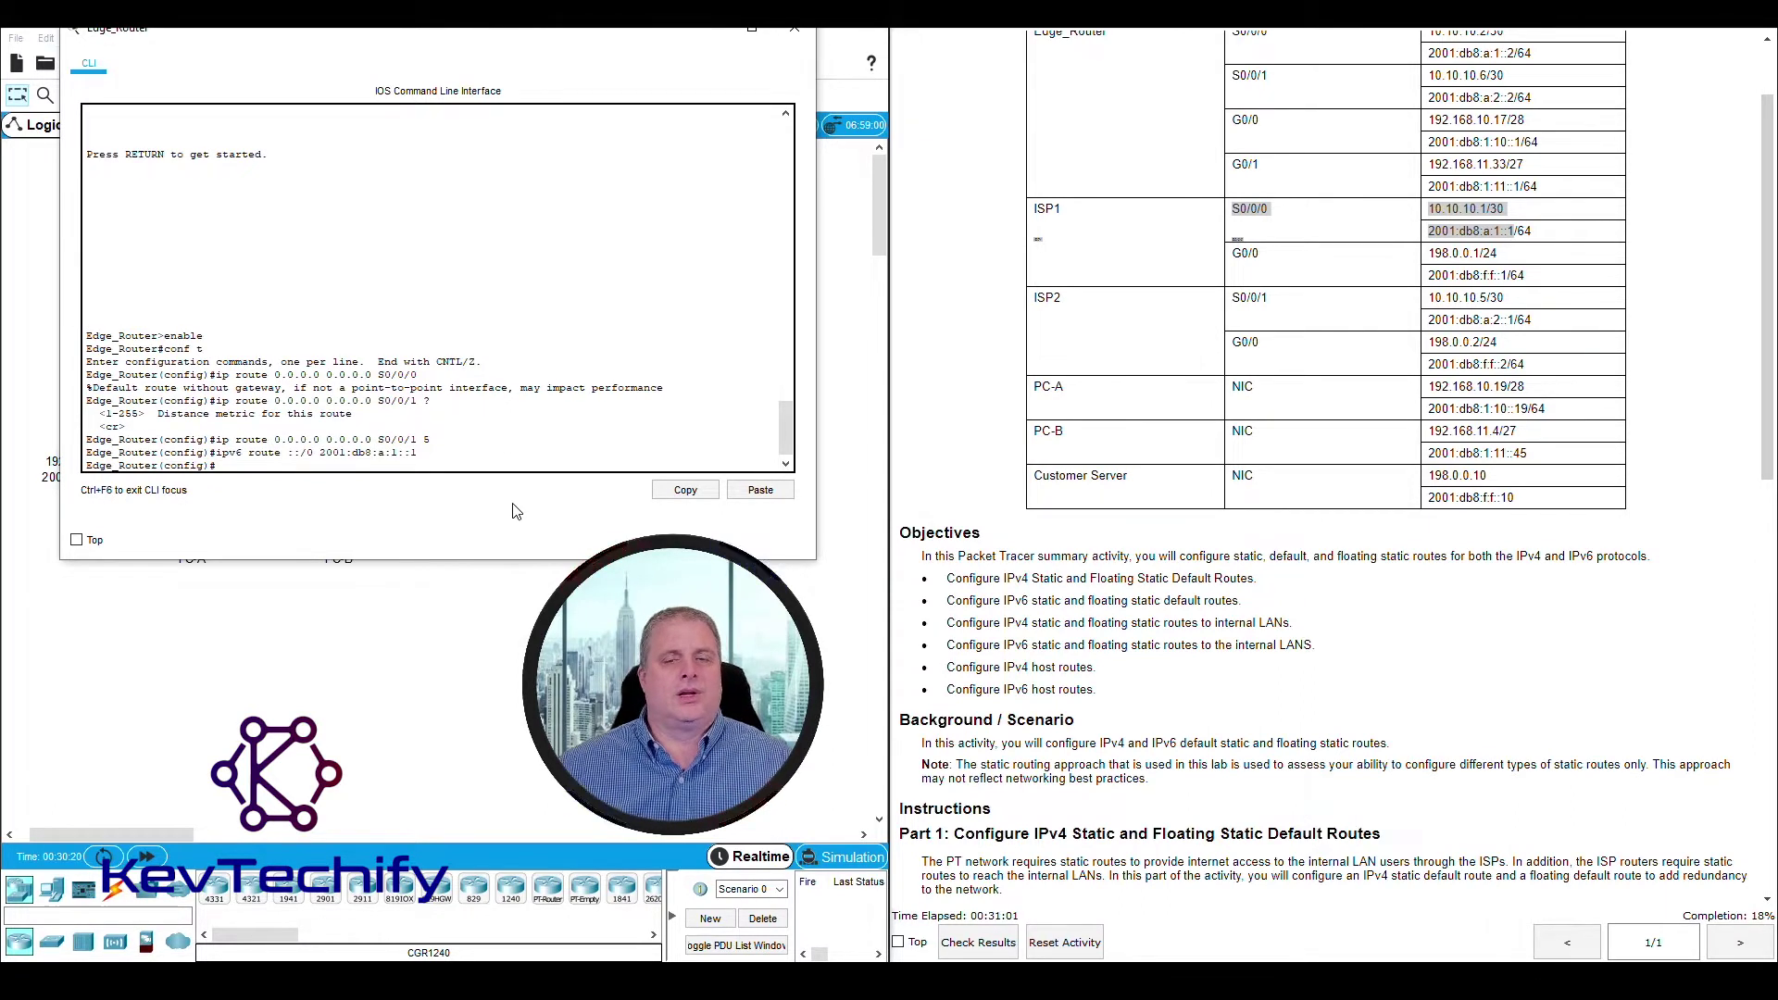
Step: Examine the Part 2 Step 2 requirement for the IPv6 floating default route, including its next hop router and administrative distance
scroll(1013, 423, down, 7)
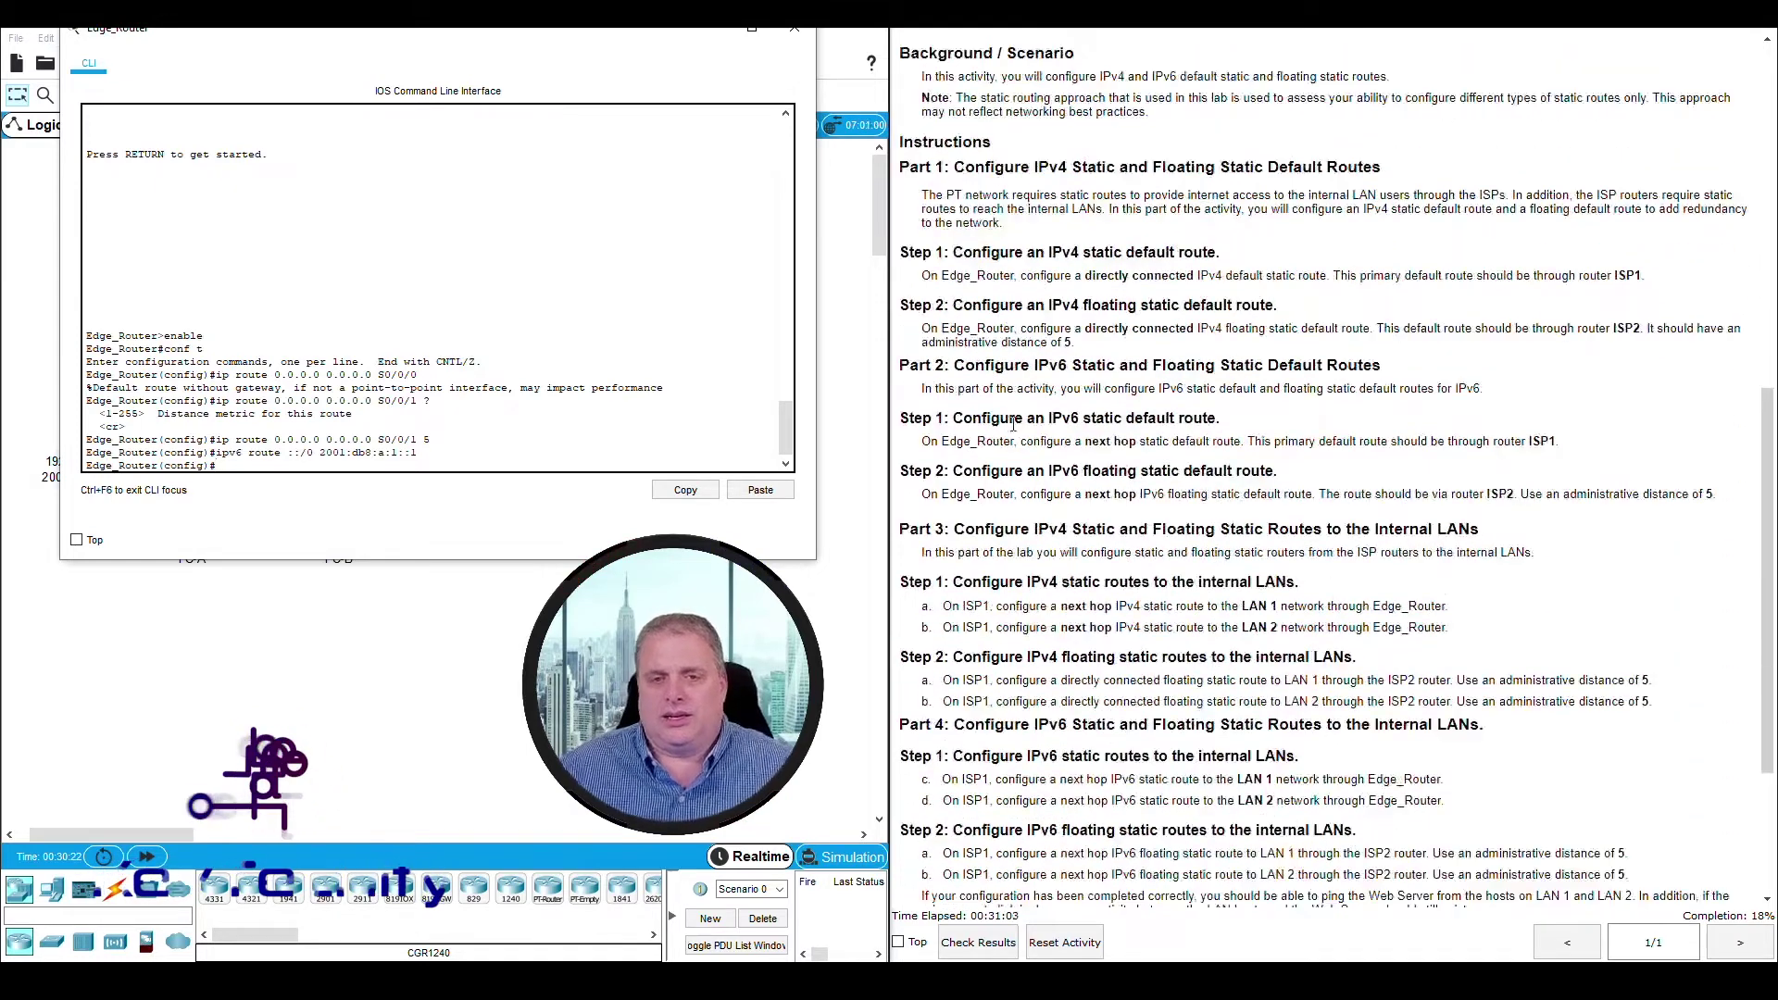
drag(901, 365, 1419, 442)
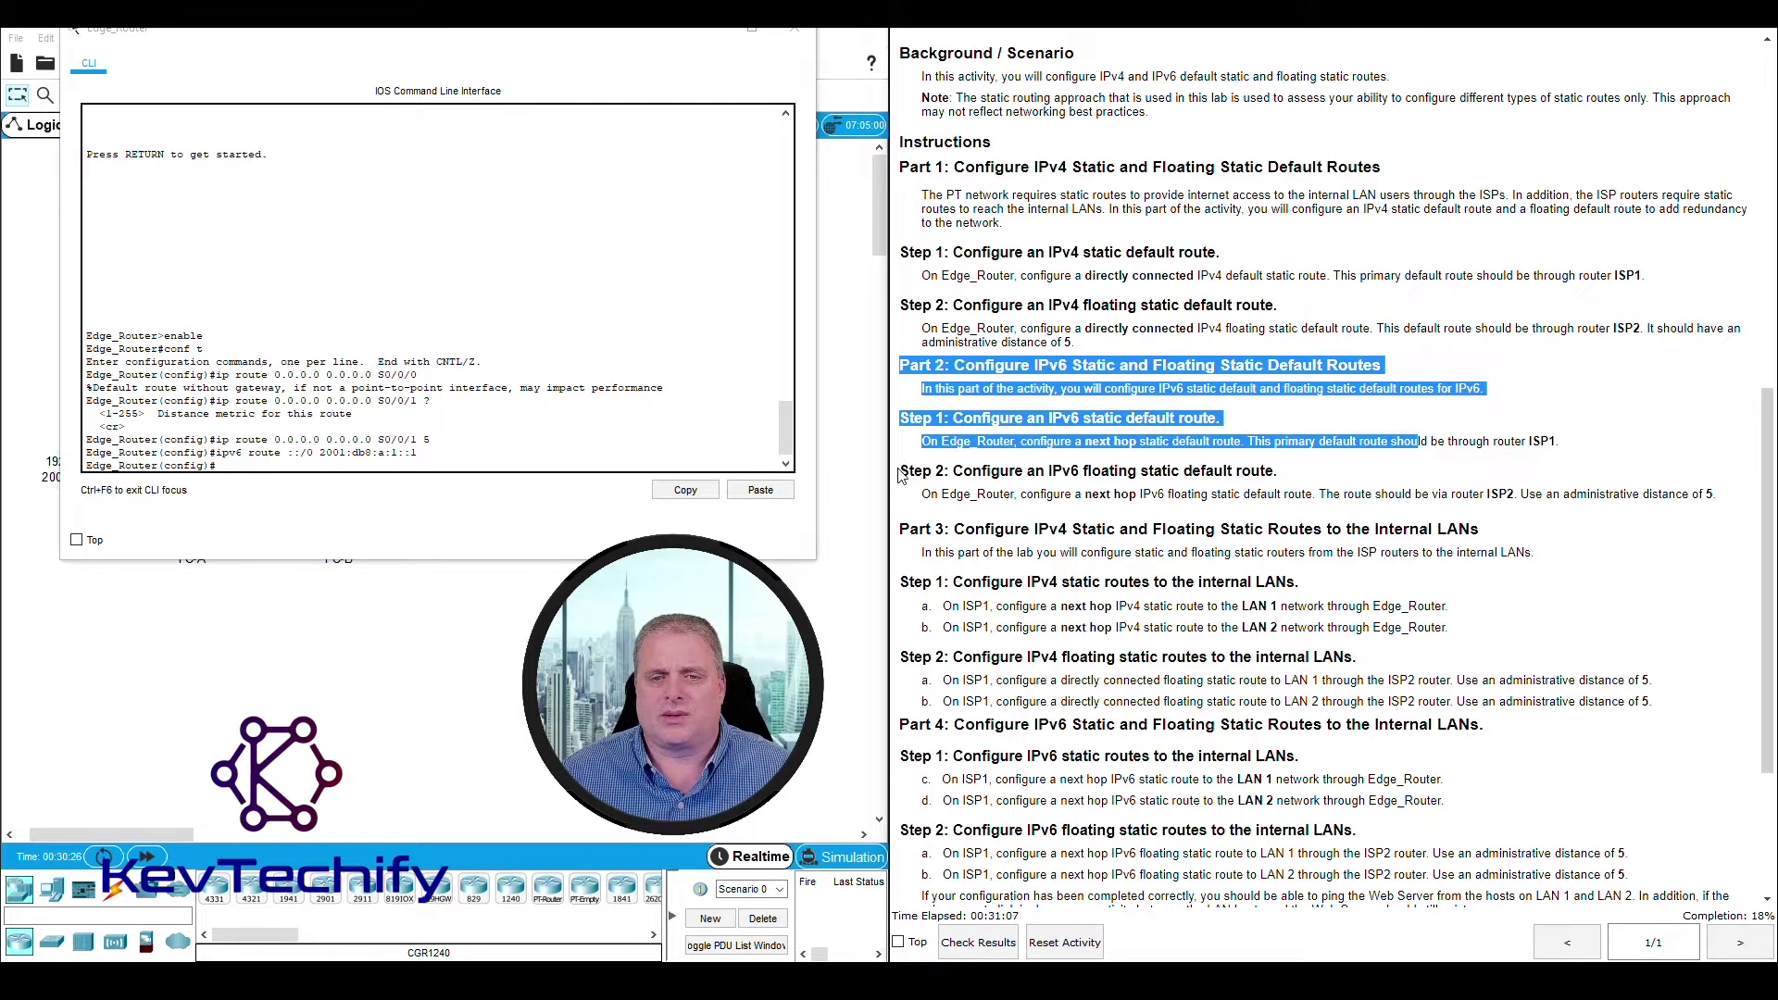
drag(900, 473, 1302, 473)
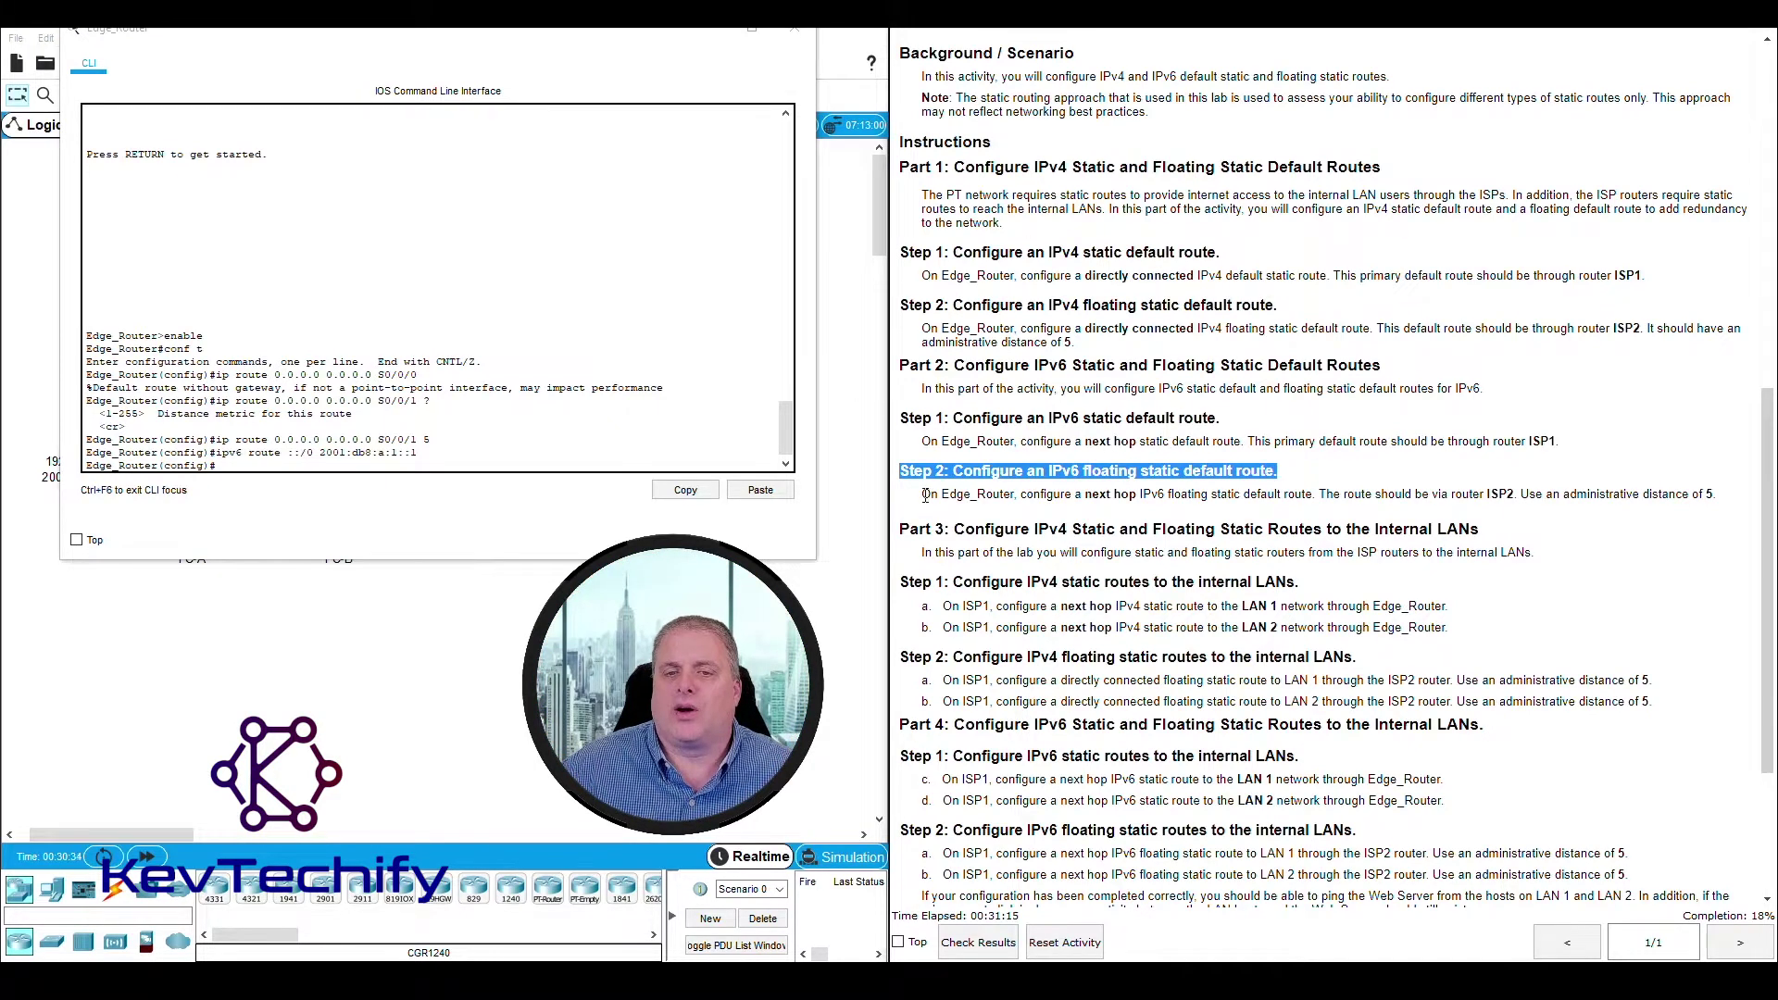
drag(925, 496, 1135, 499)
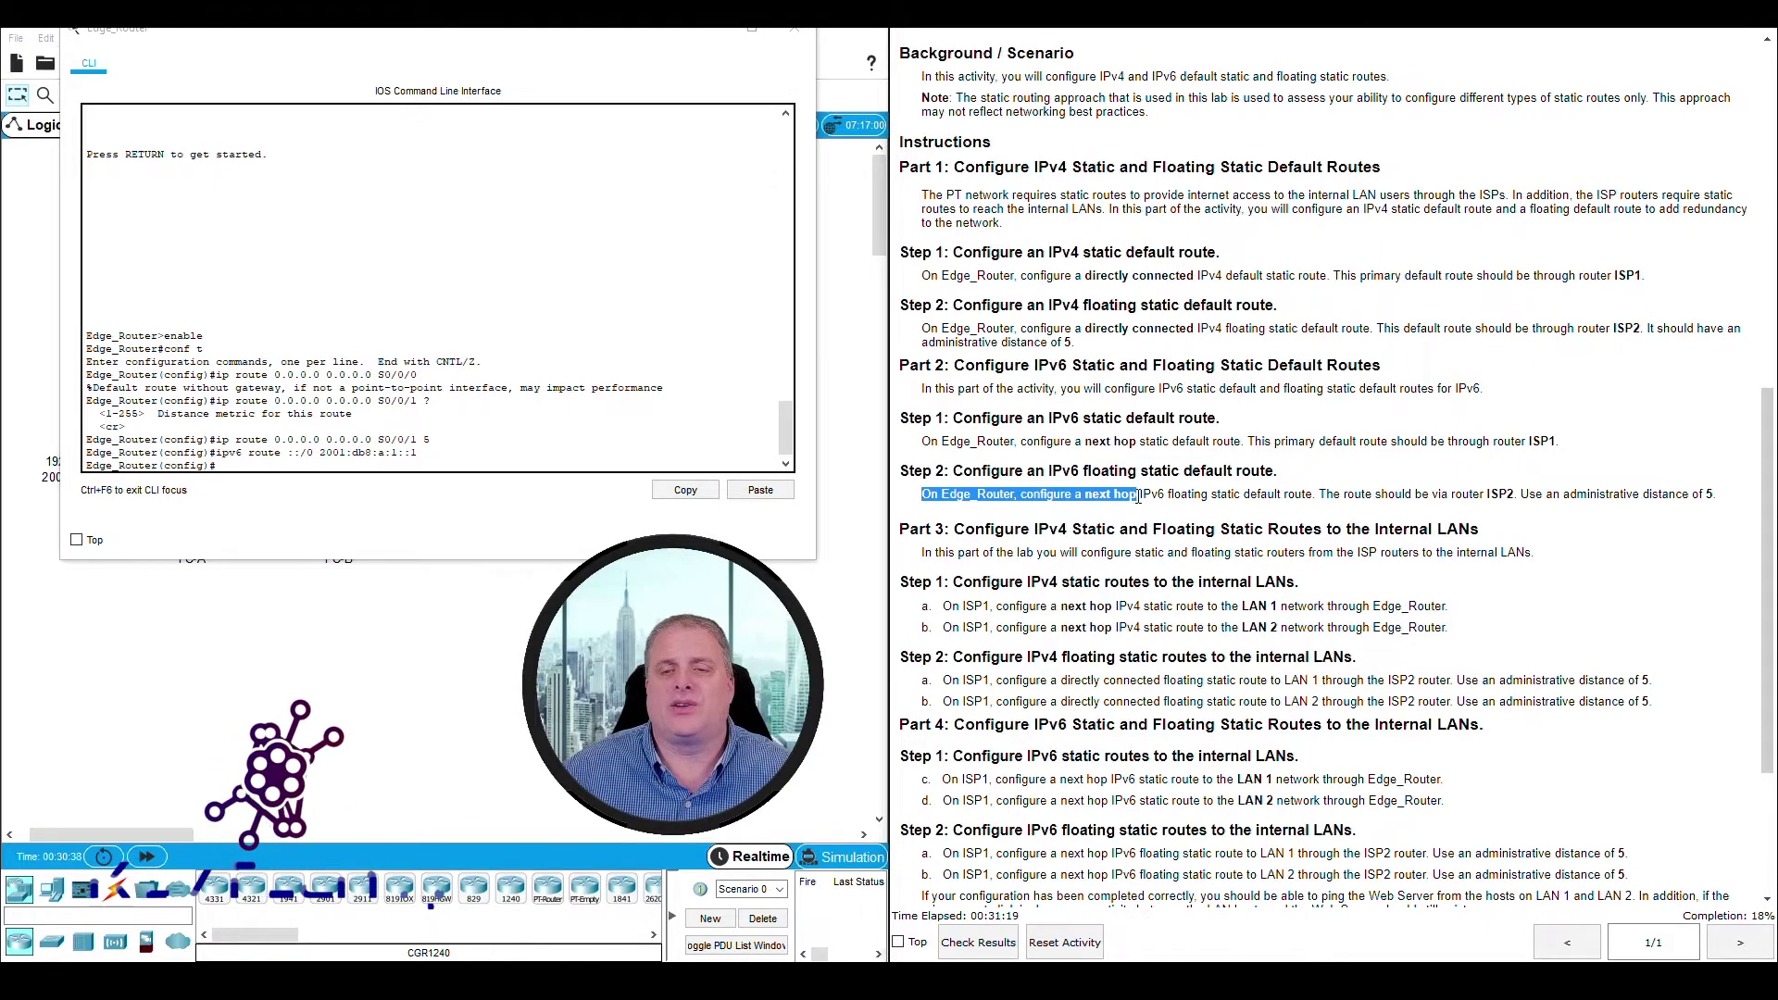
drag(1135, 499, 1700, 493)
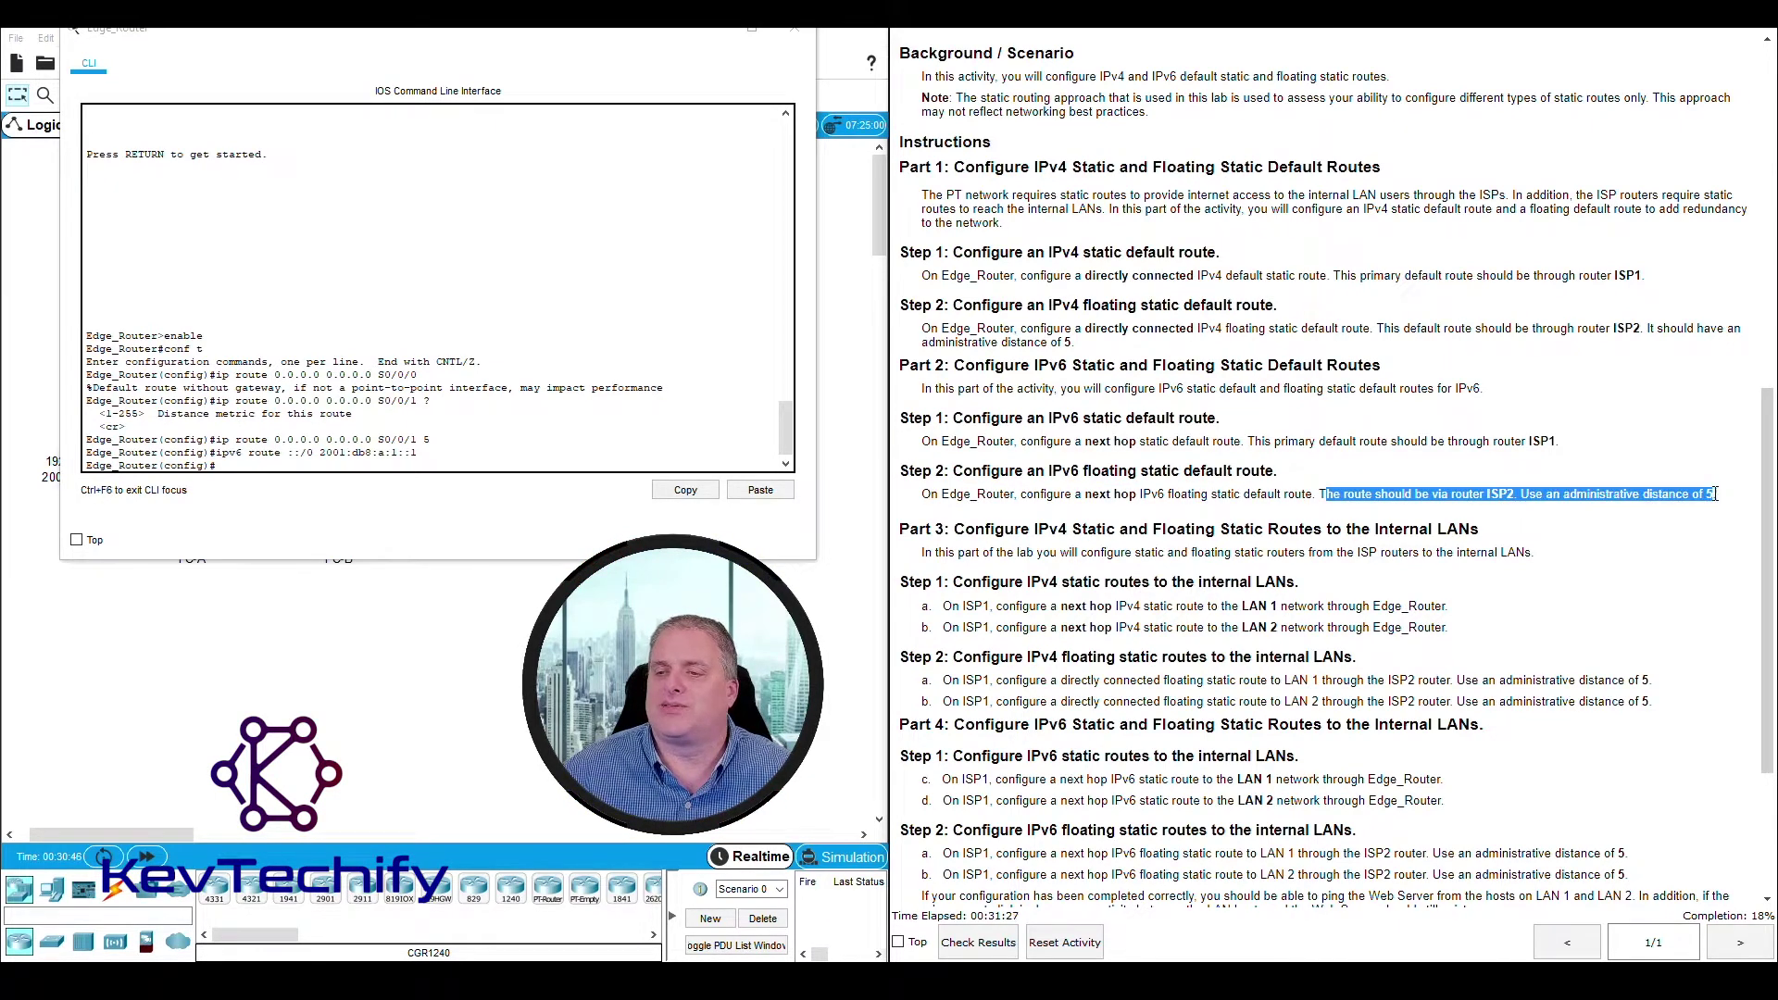
click(1704, 494)
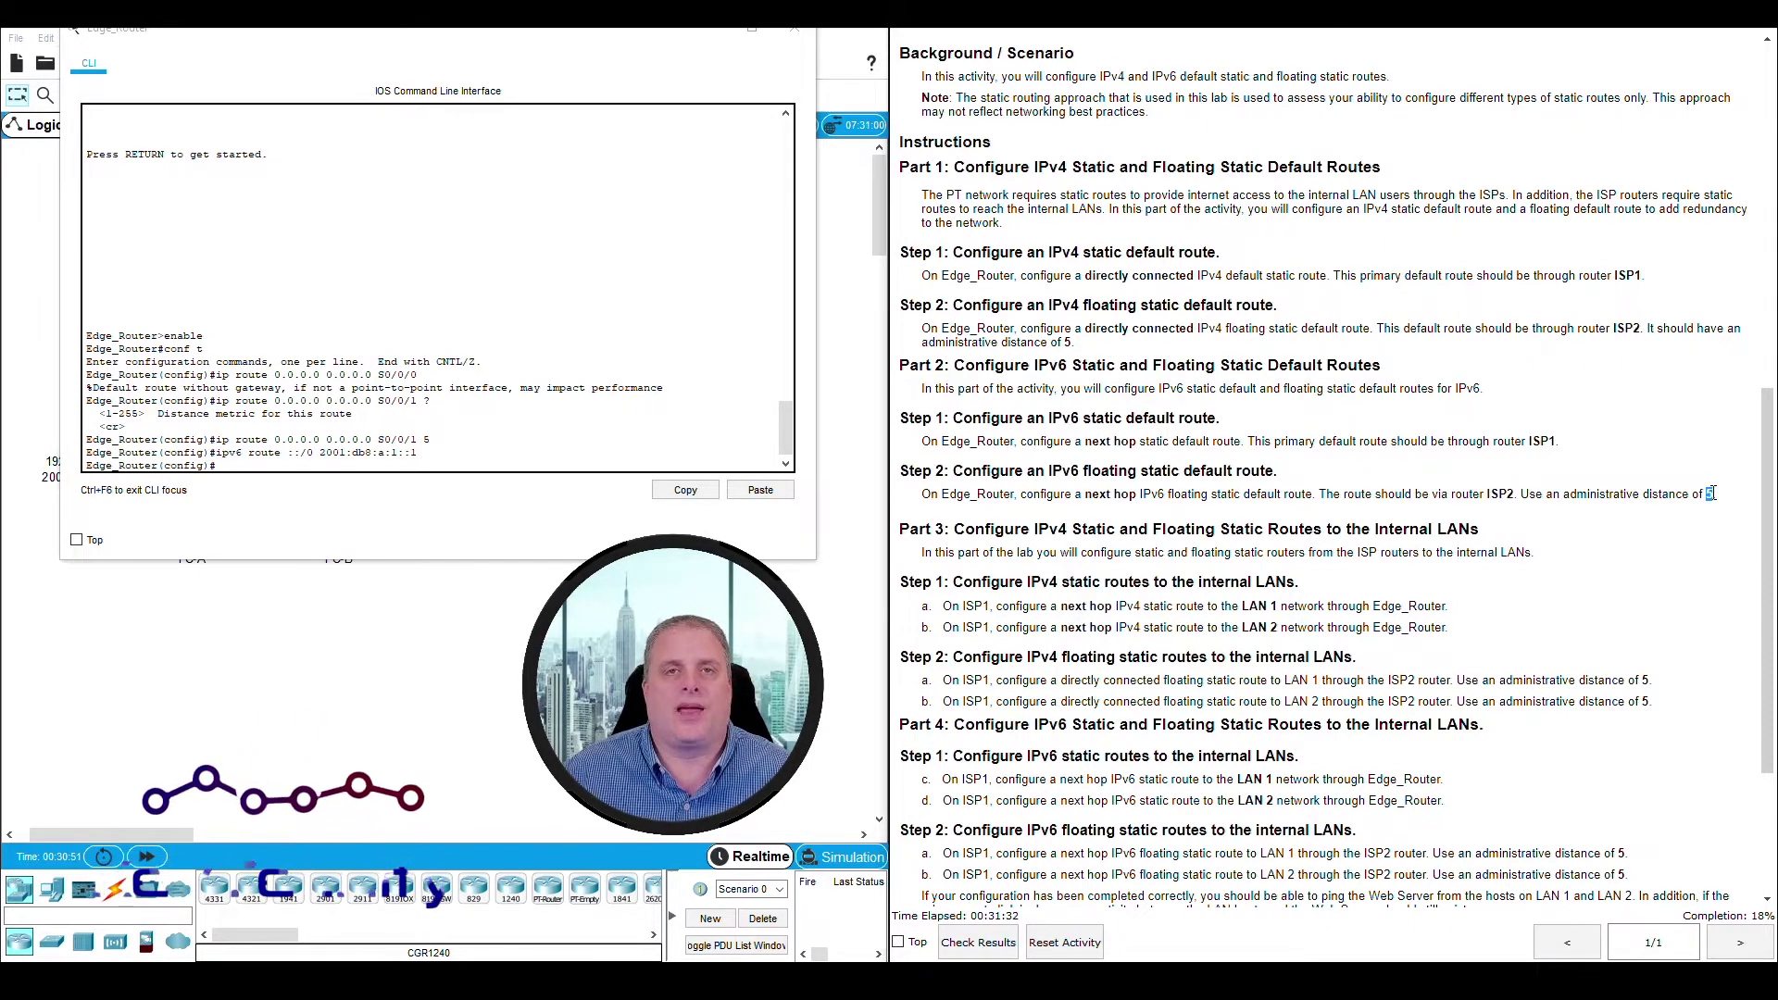
Step: Begin the IPv6 floating default route command on Edge_Router with ipv6 route ::/0
click(486, 447)
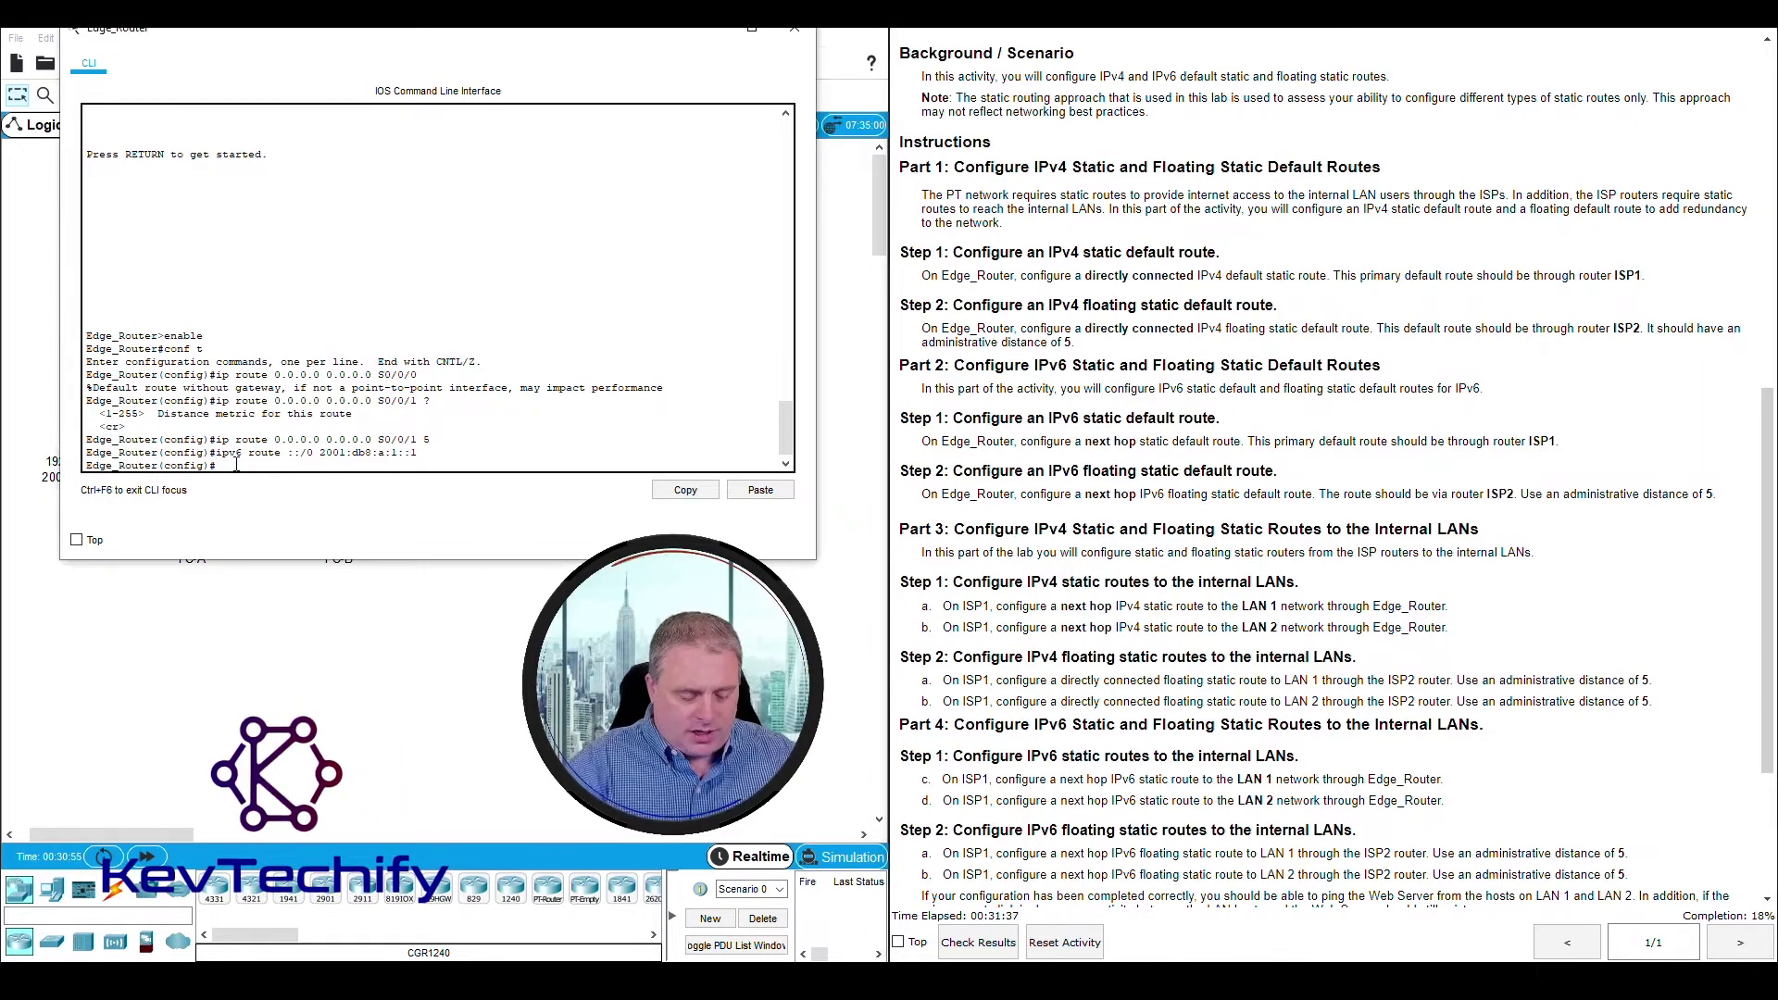
text(ipv6)
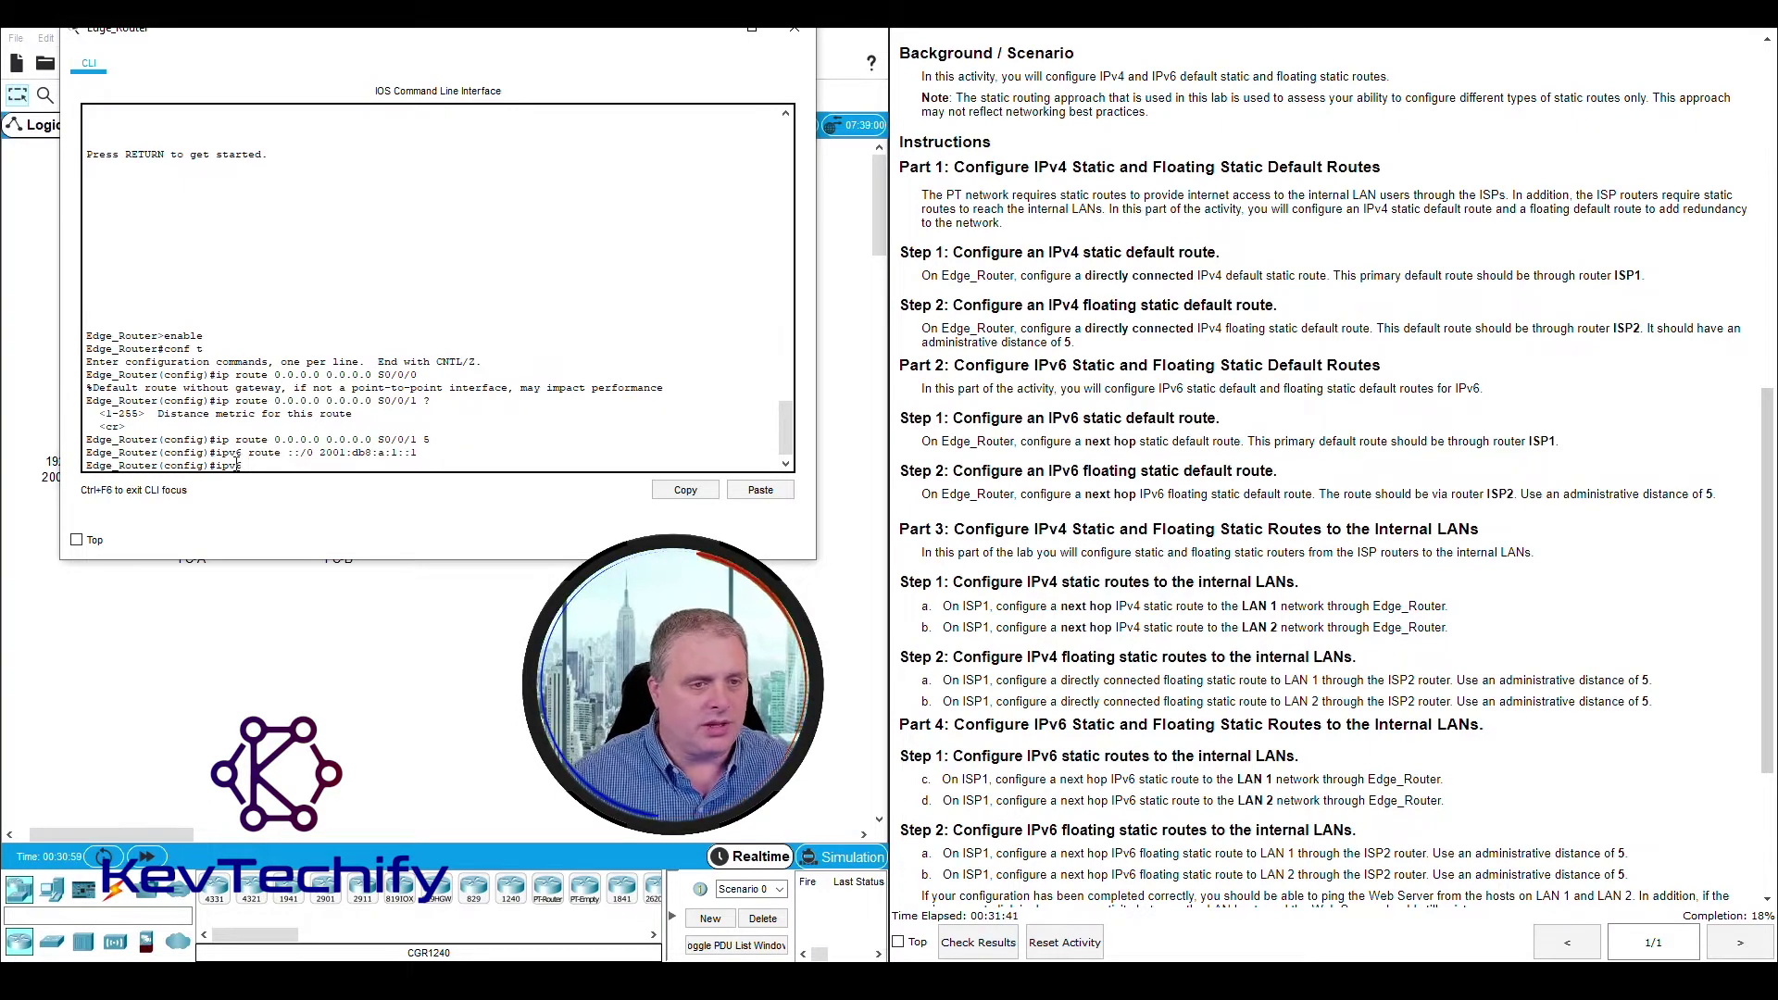
text( rou)
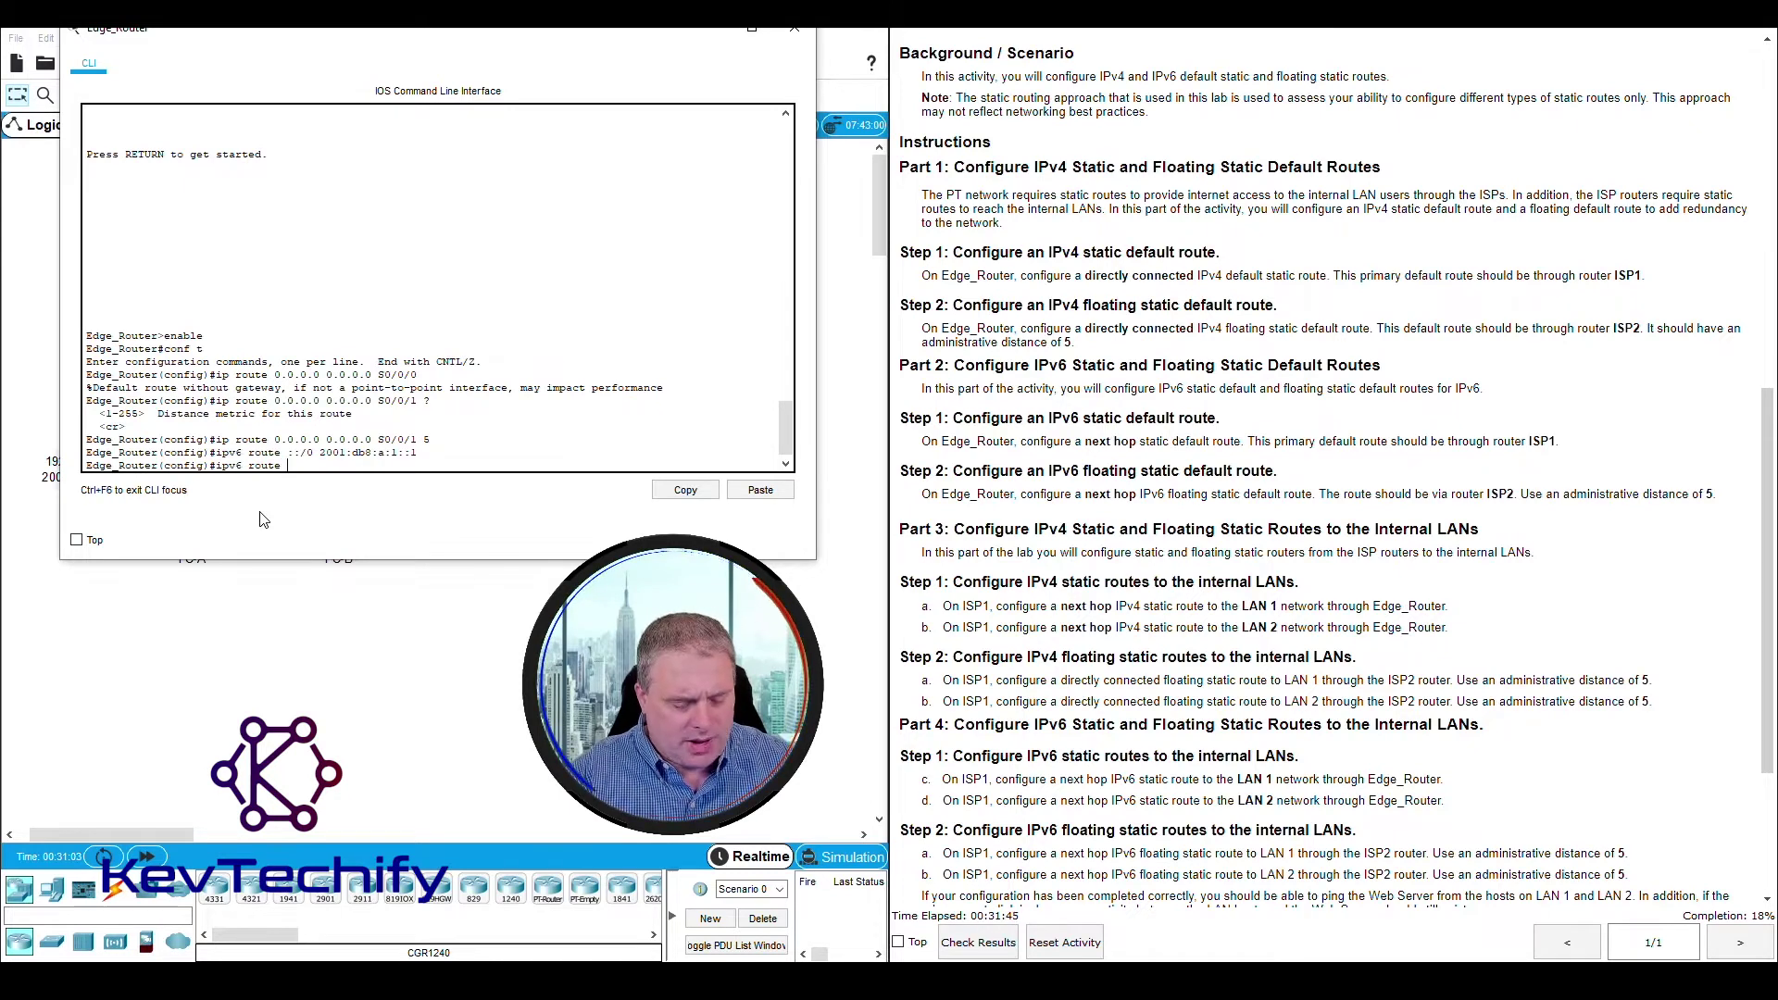
text(te )
text(::/)
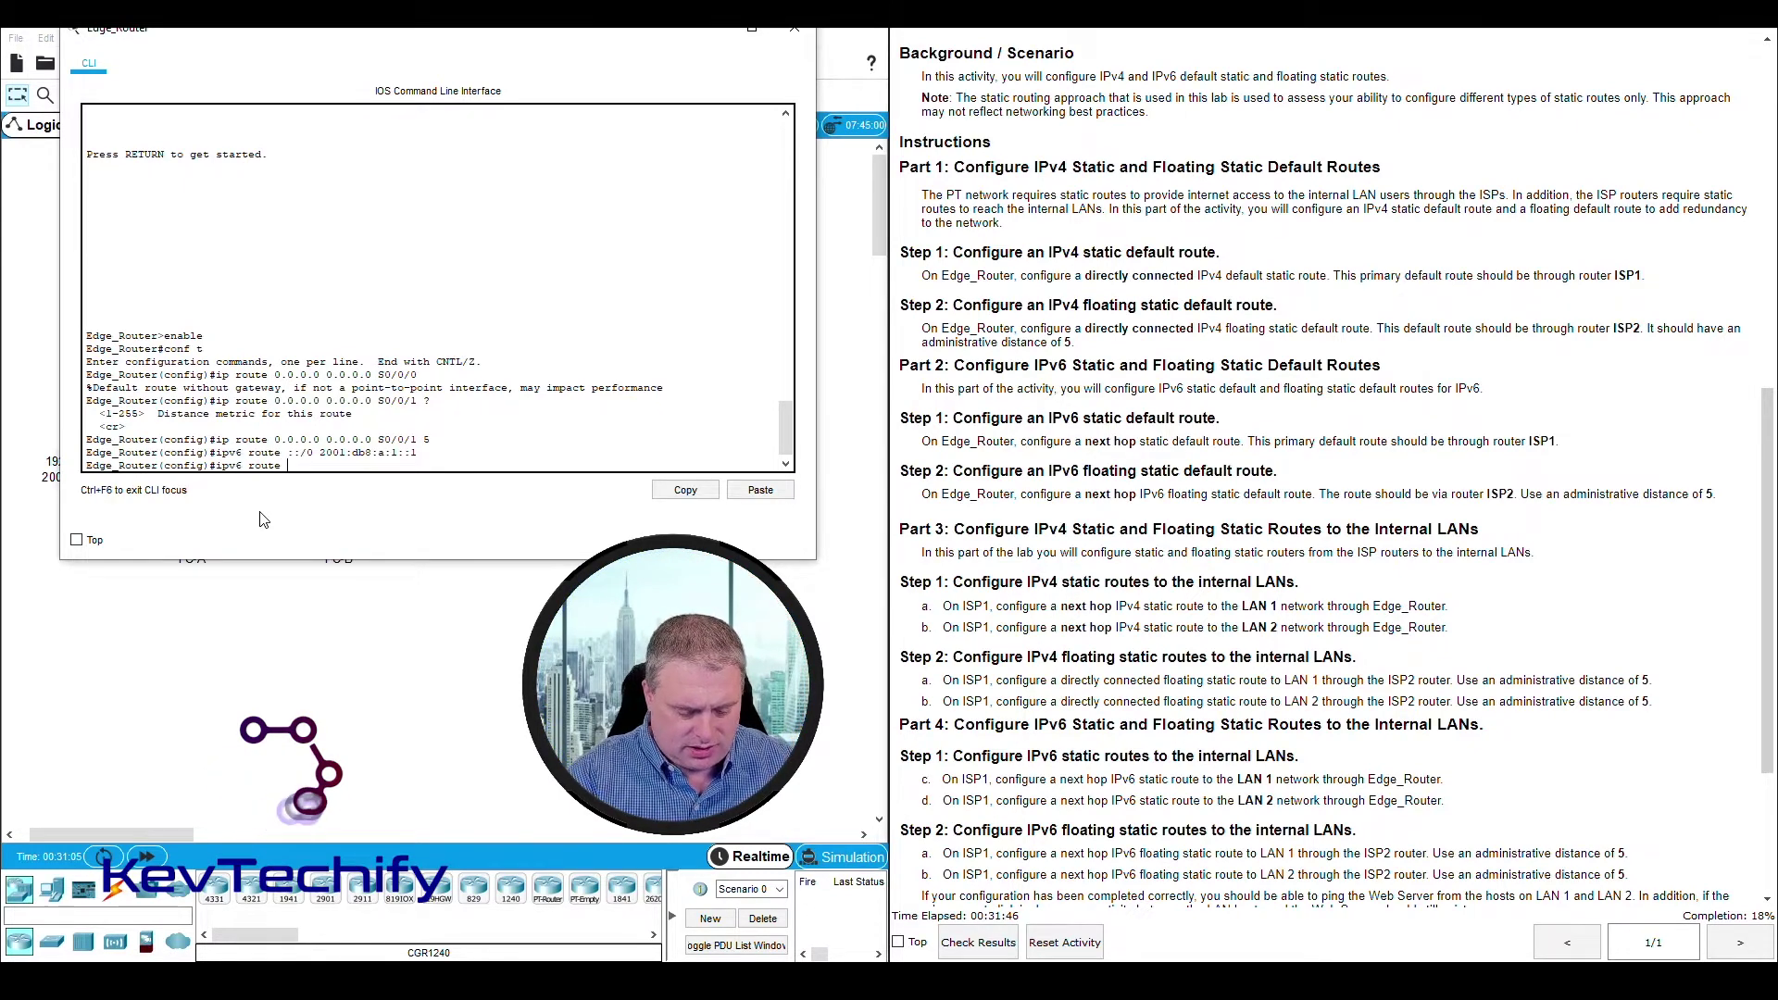
text(0)
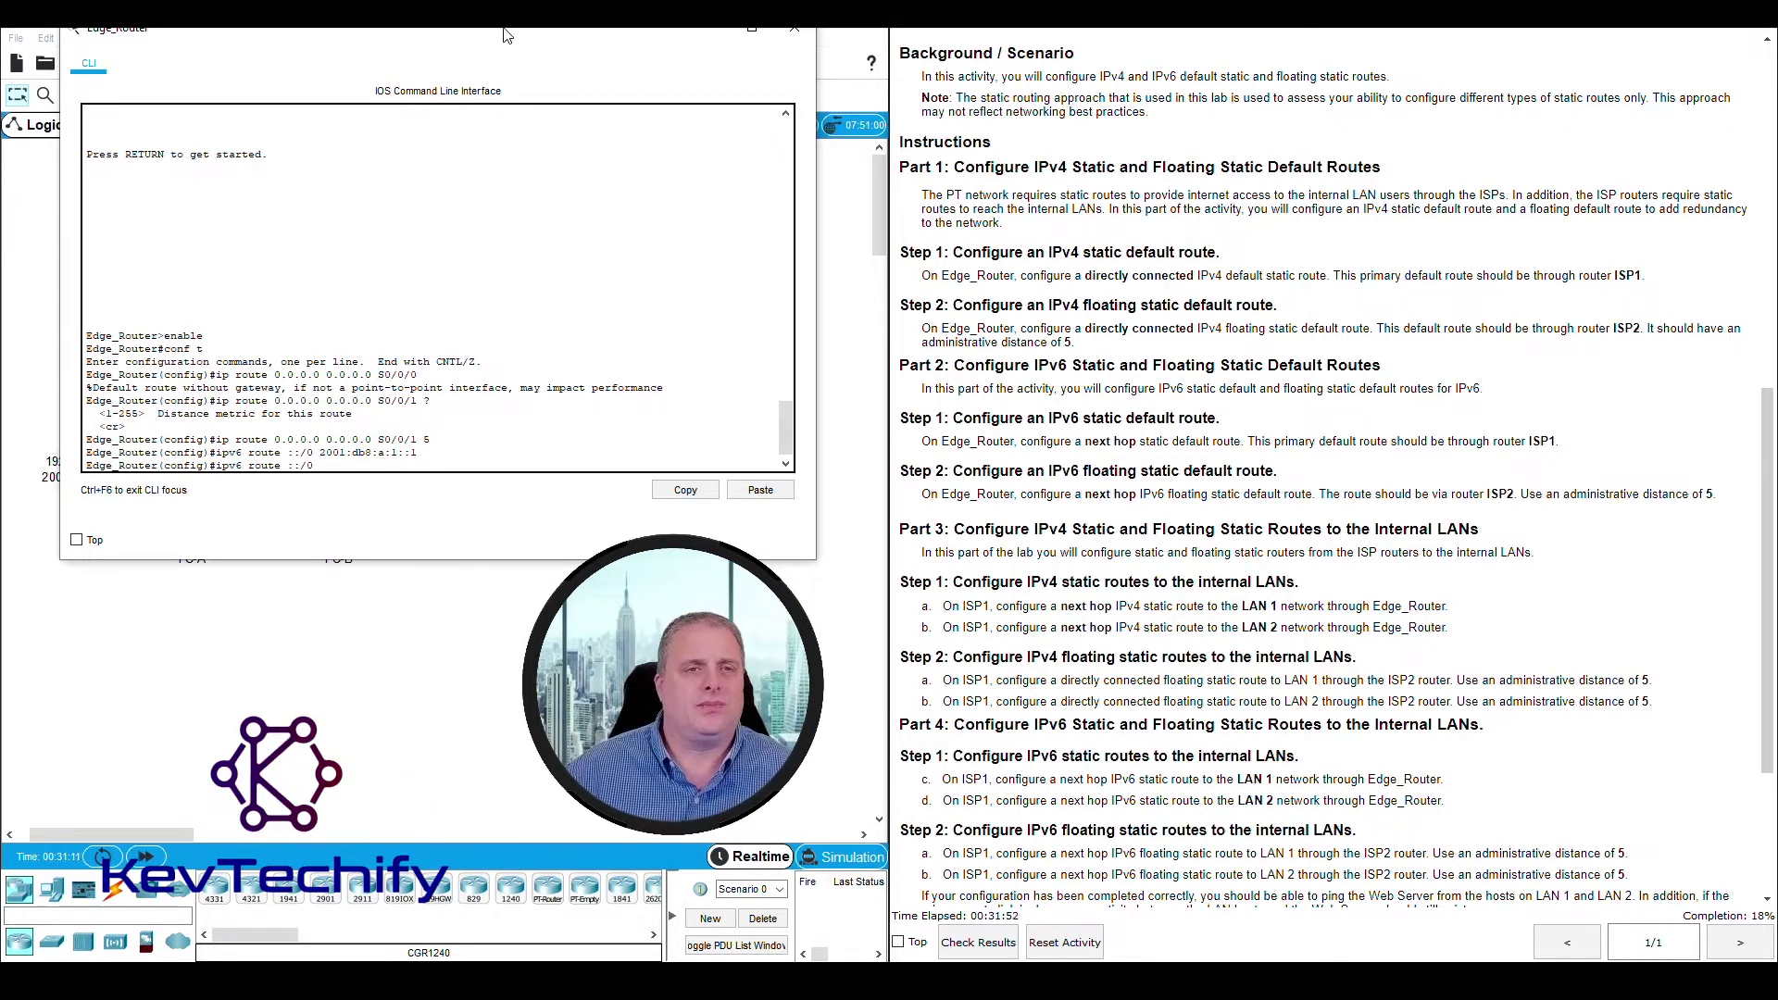
Step: Identify ISP2's interface on the link to Edge_Router in the topology and look up its IPv6 address in the addressing table
drag(506, 36, 1383, 42)
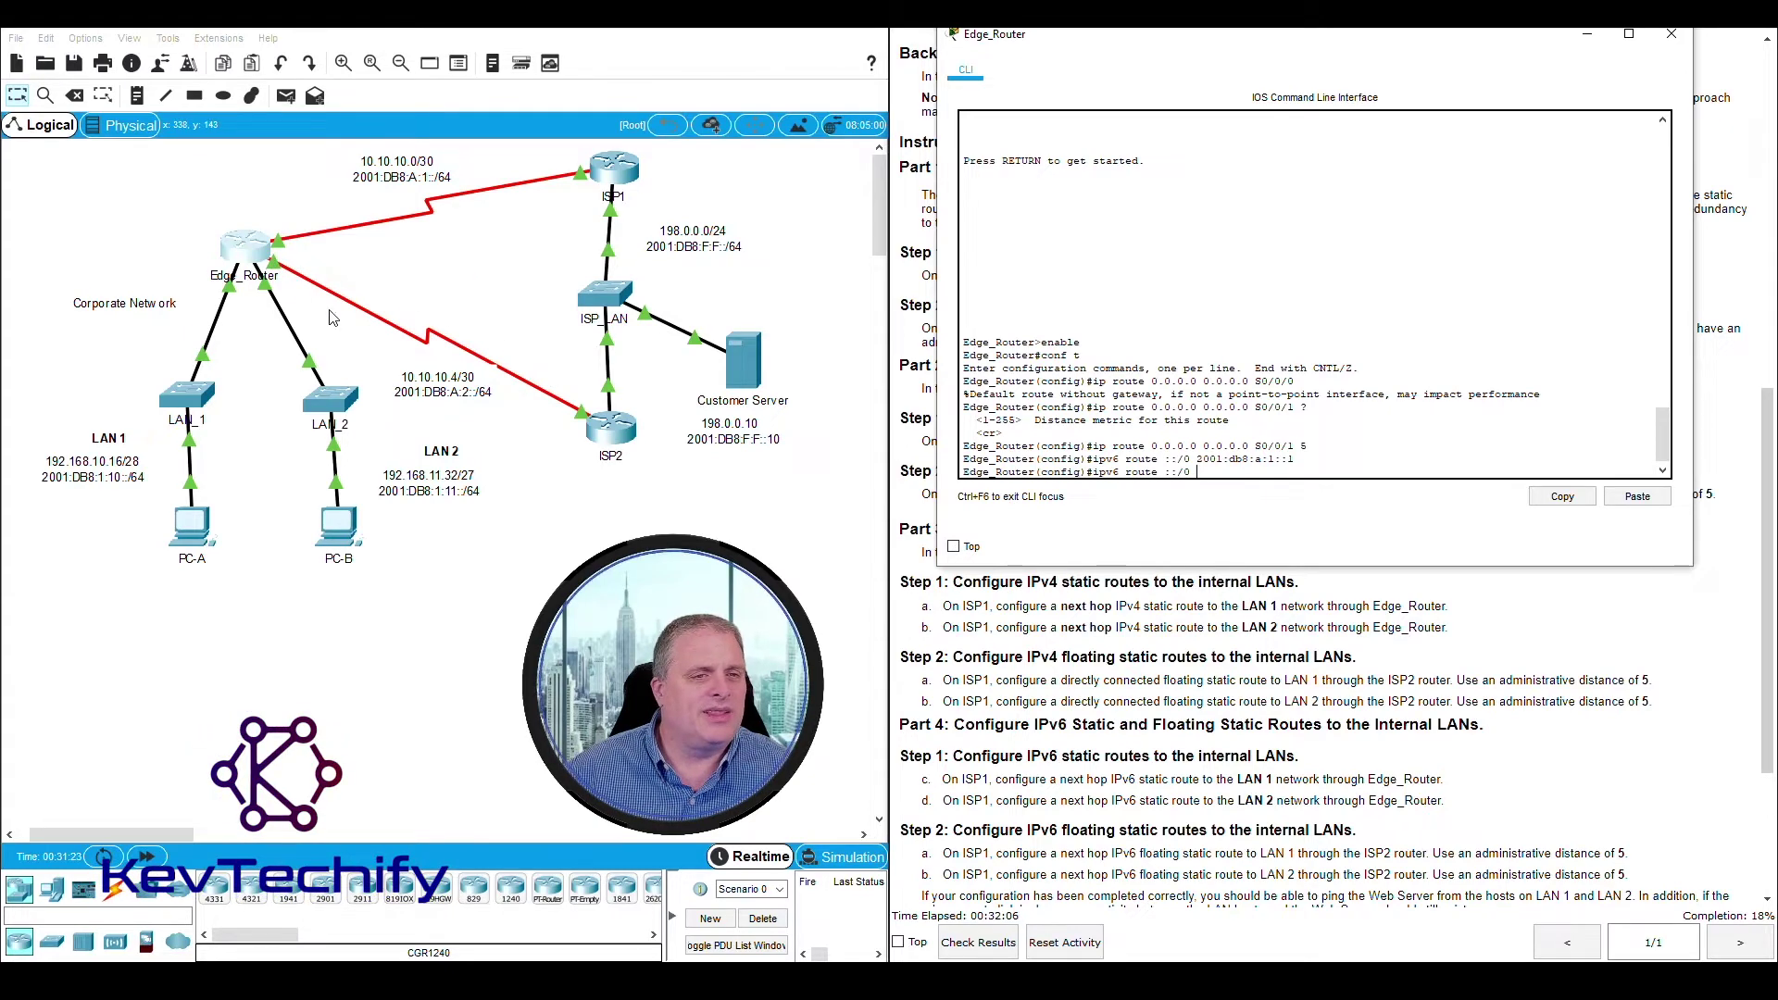
drag(329, 269, 519, 366)
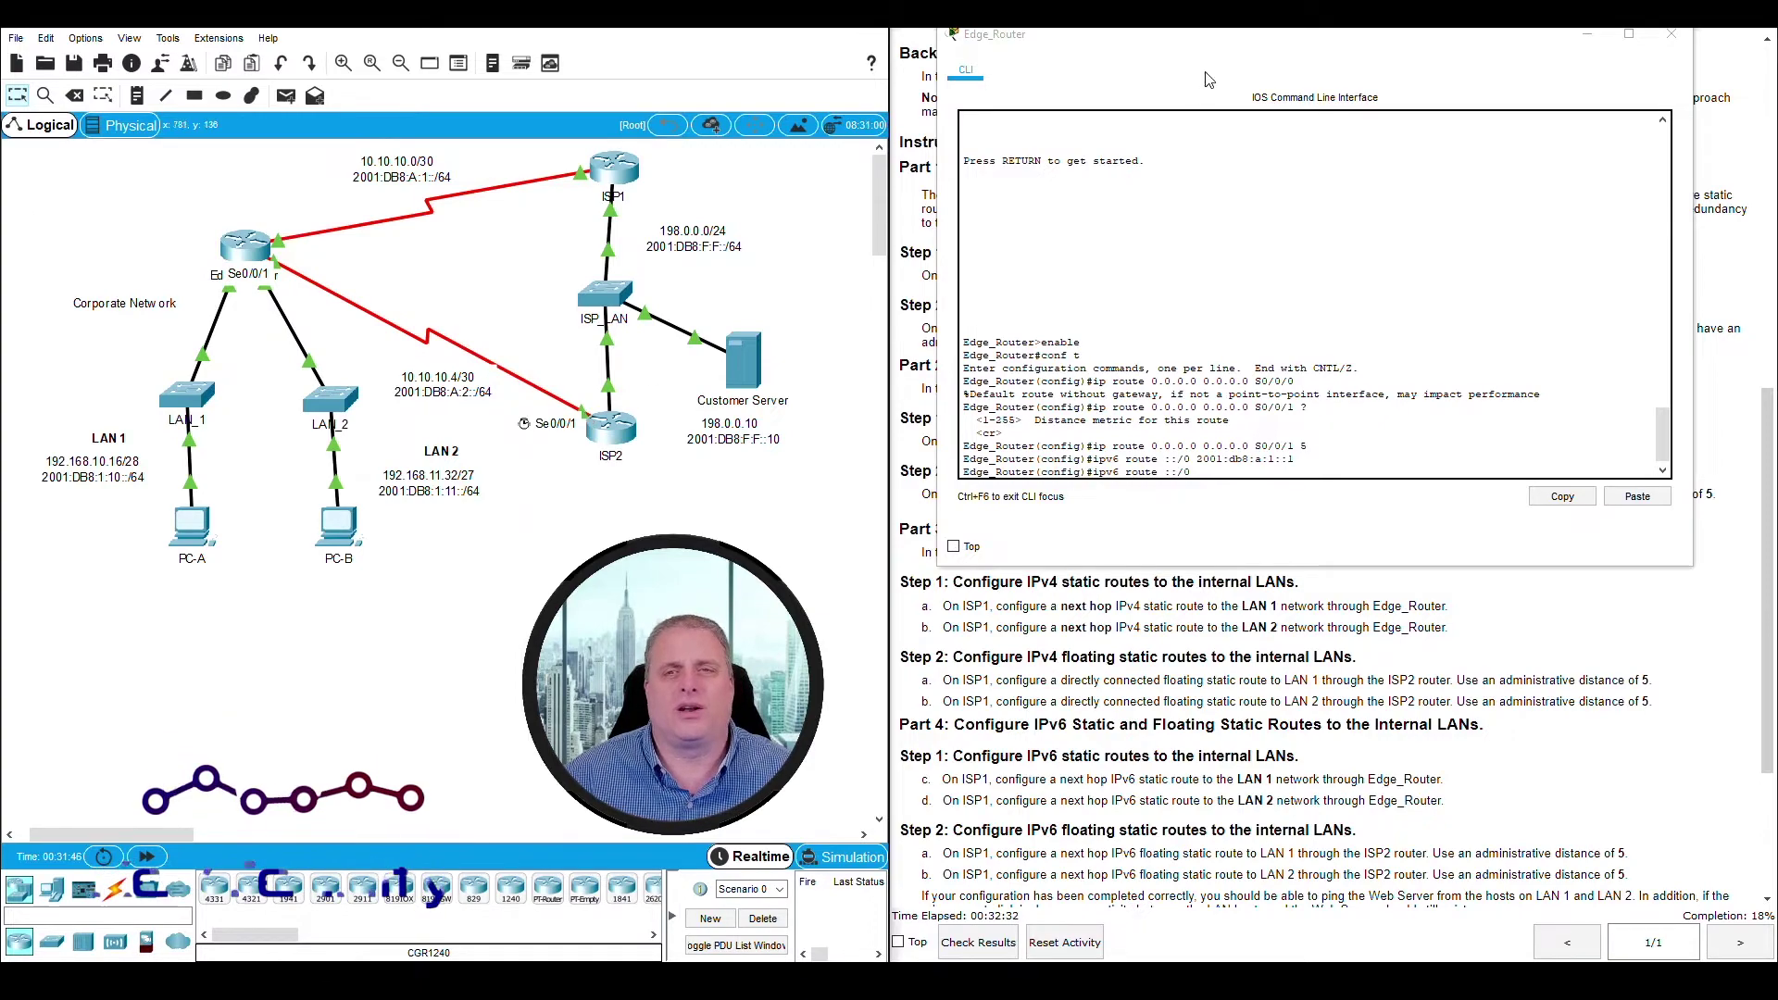
drag(1204, 37, 384, 35)
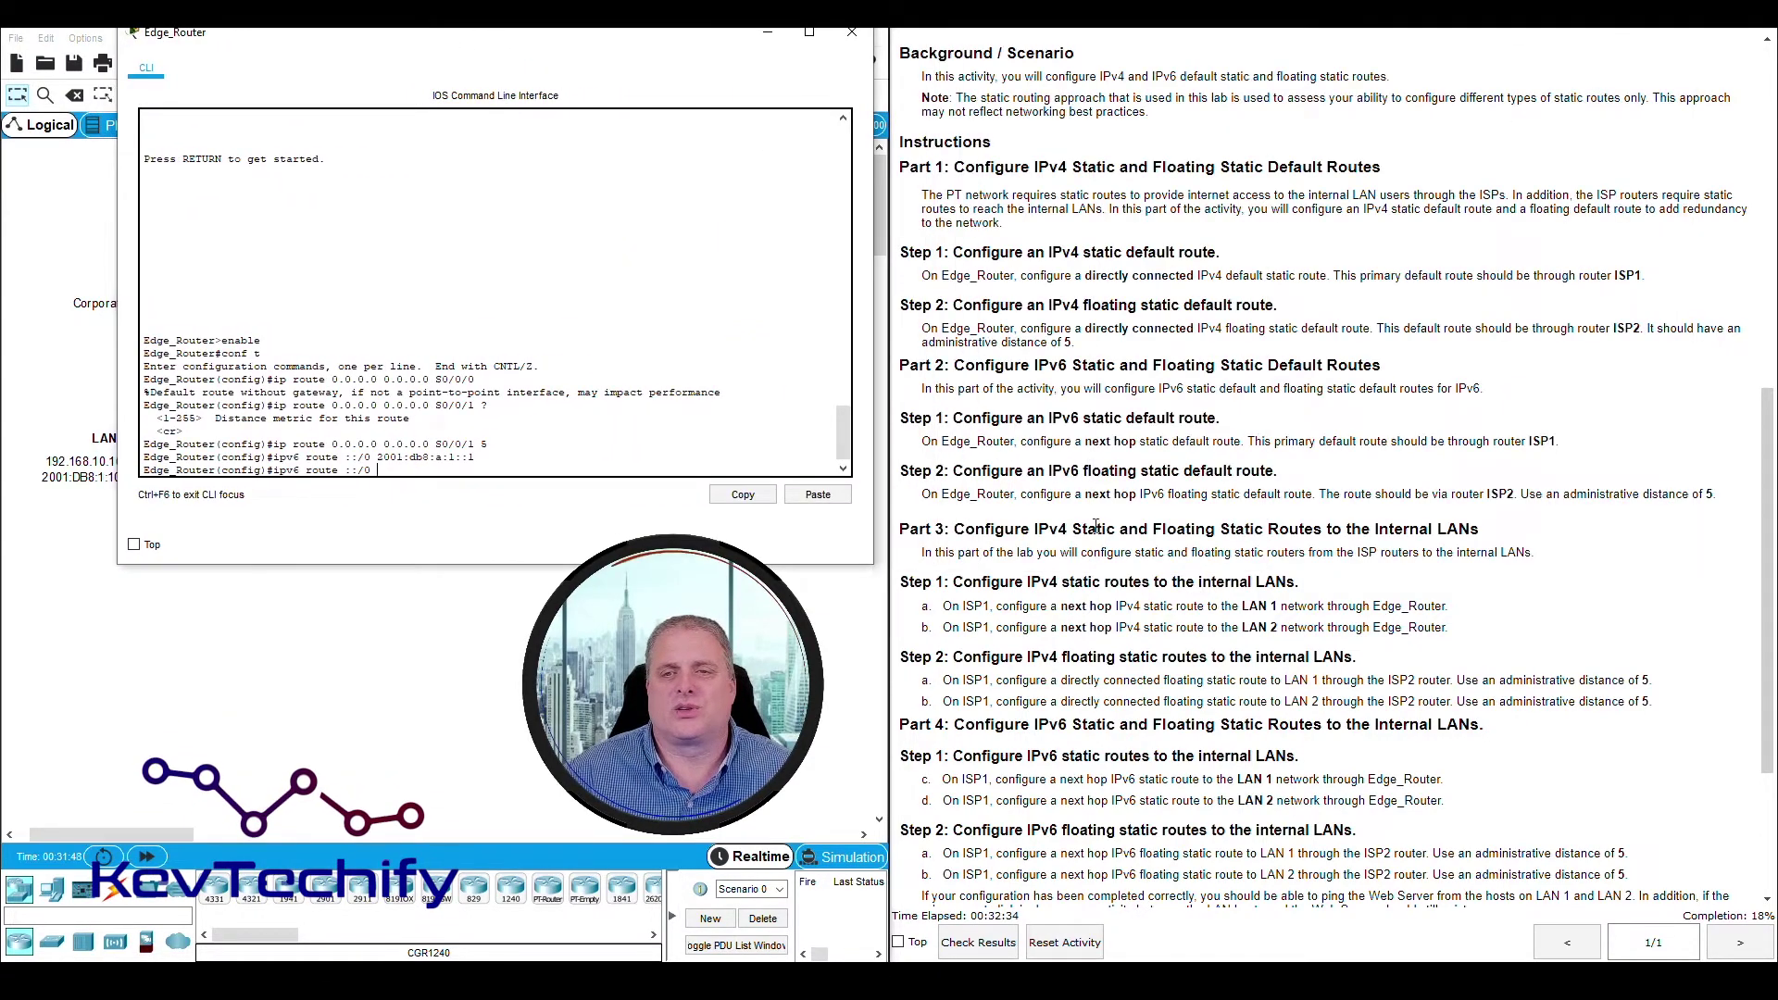
scroll(1096, 526, up, 10)
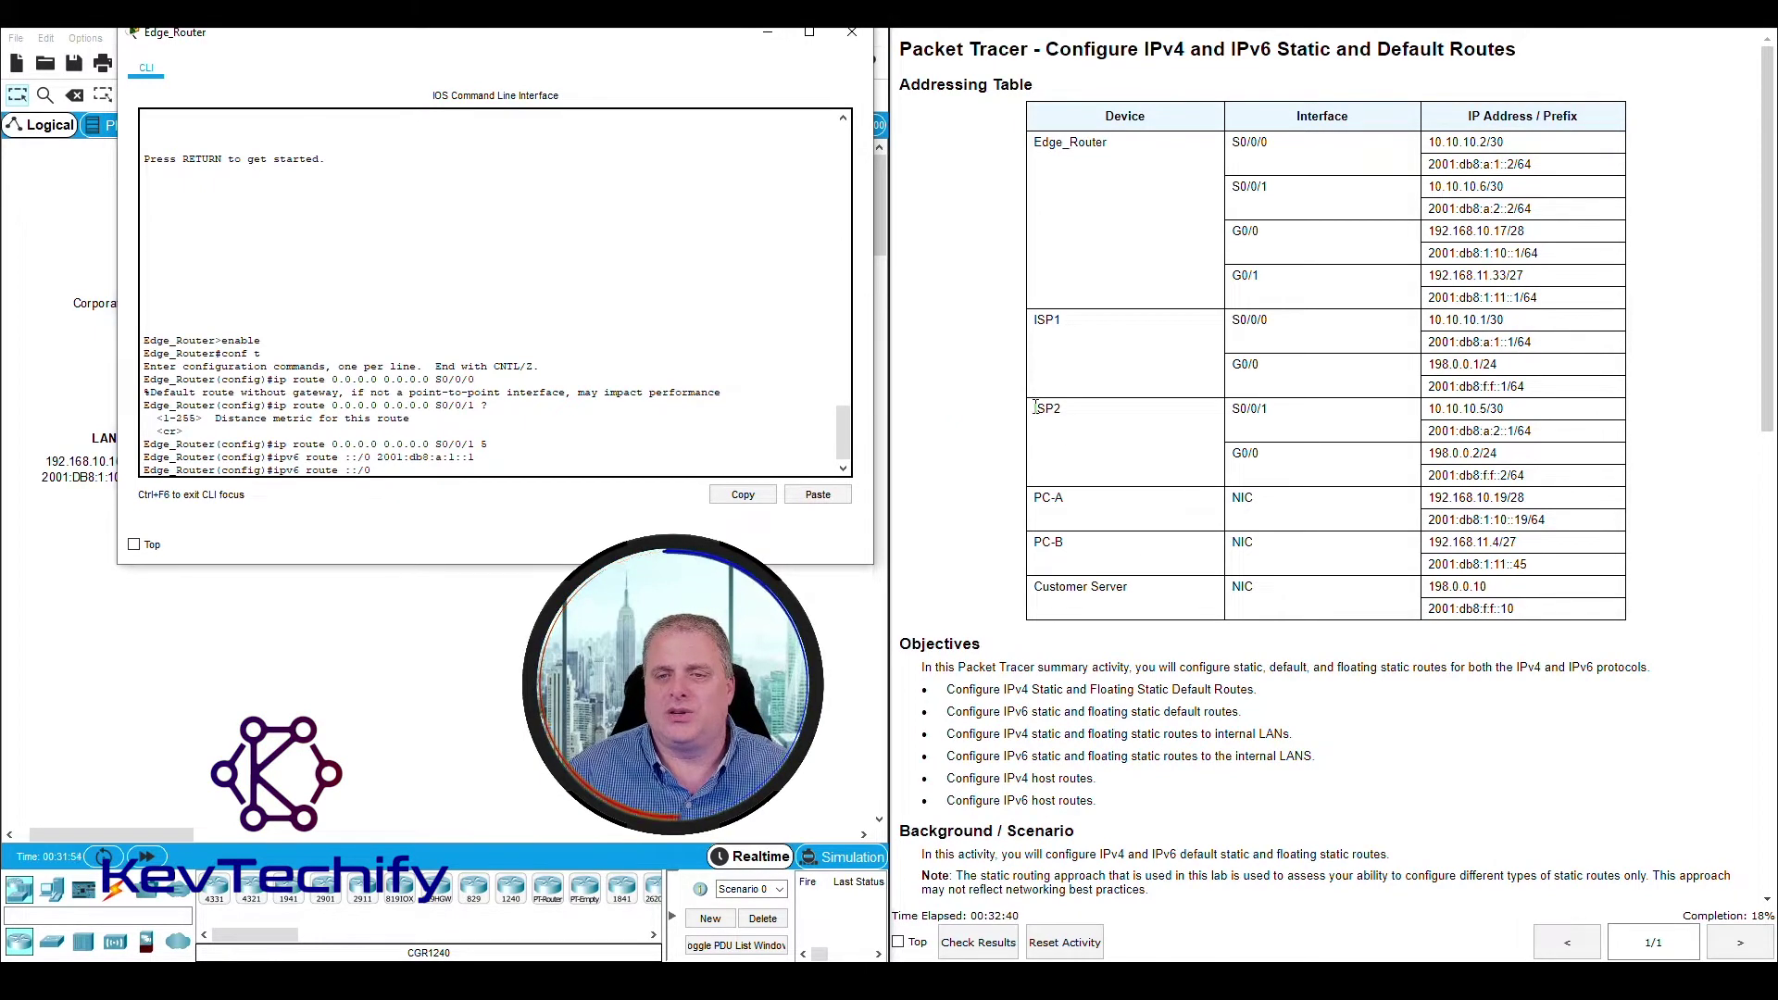
drag(1035, 408, 1493, 433)
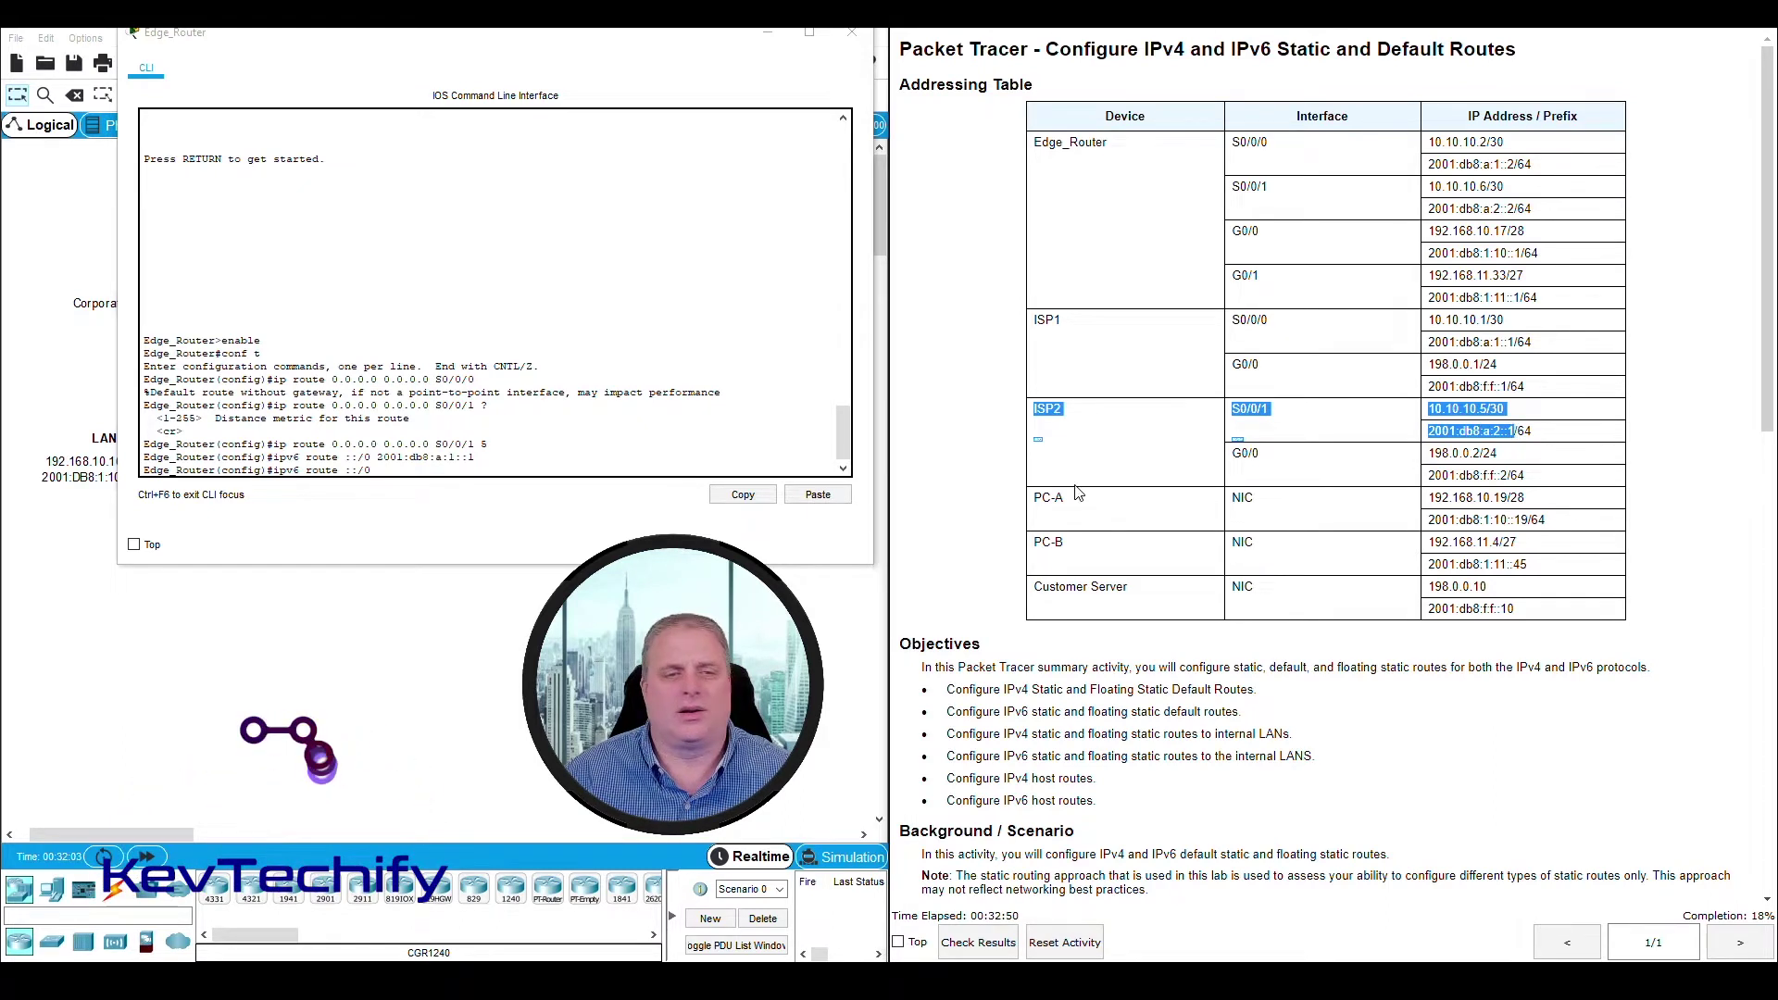
Step: Complete the IPv6 floating default route with next hop 2001:db8:a:2::1 and an administrative distance of 5
click(436, 471)
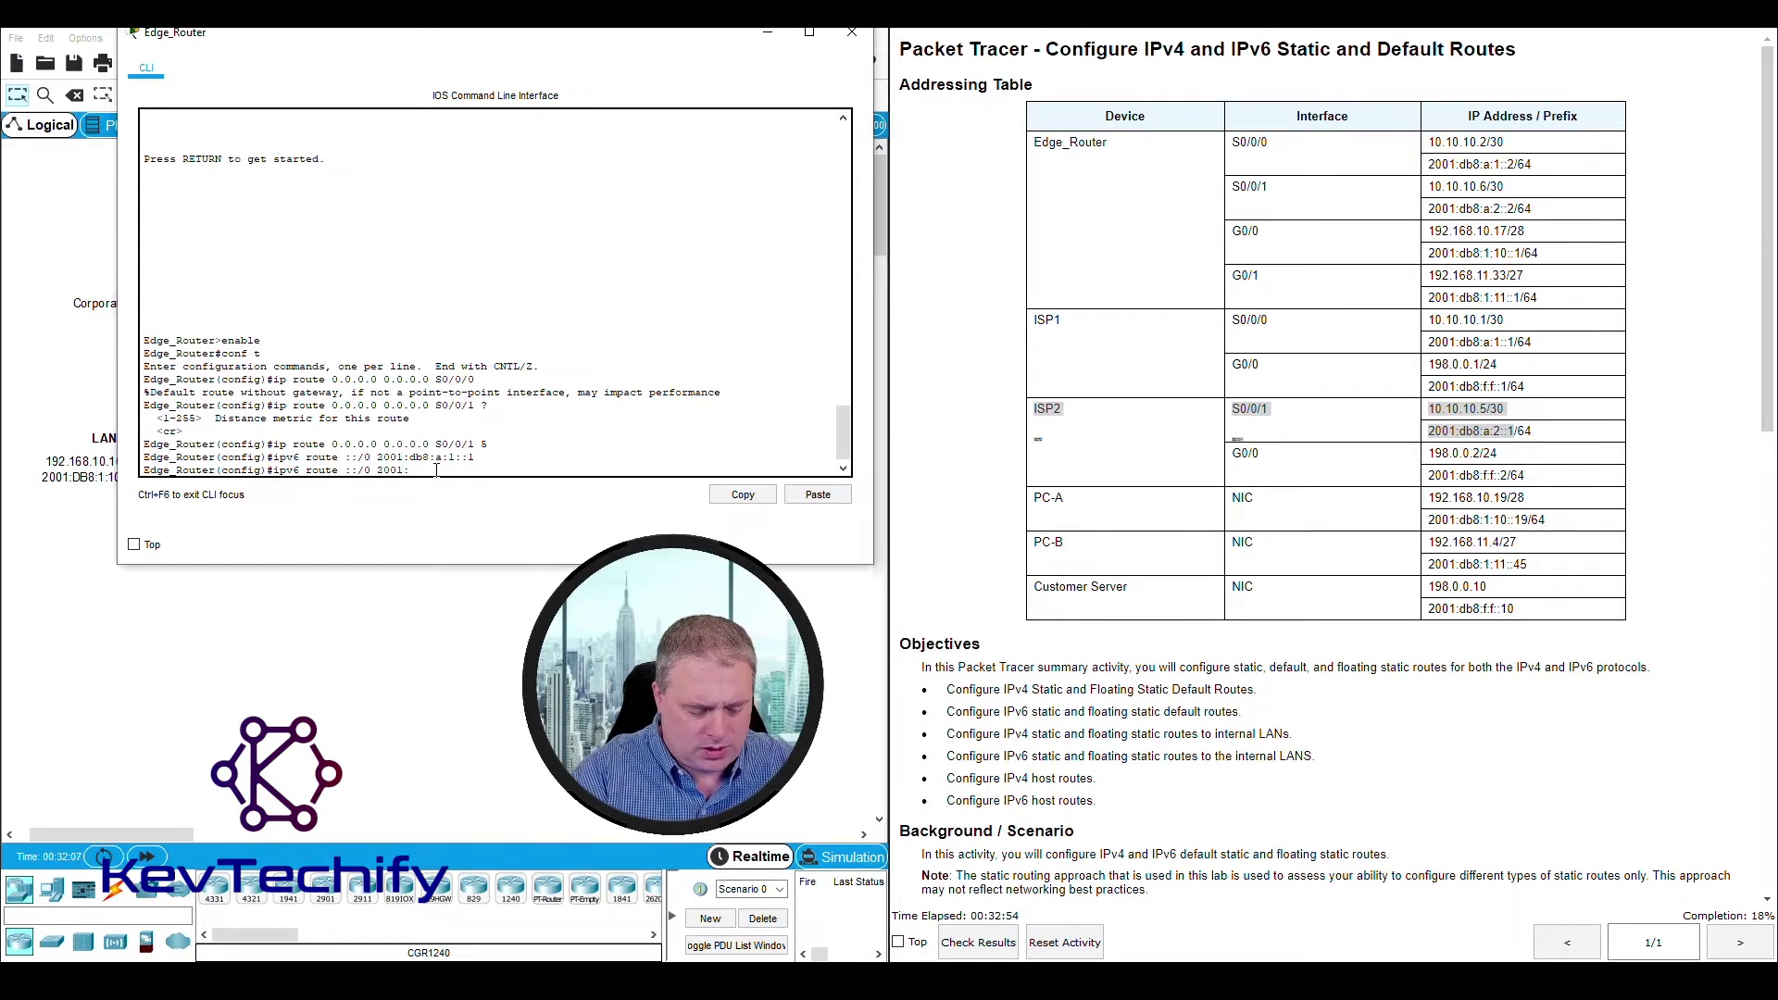
text(2001:db8:a:2)
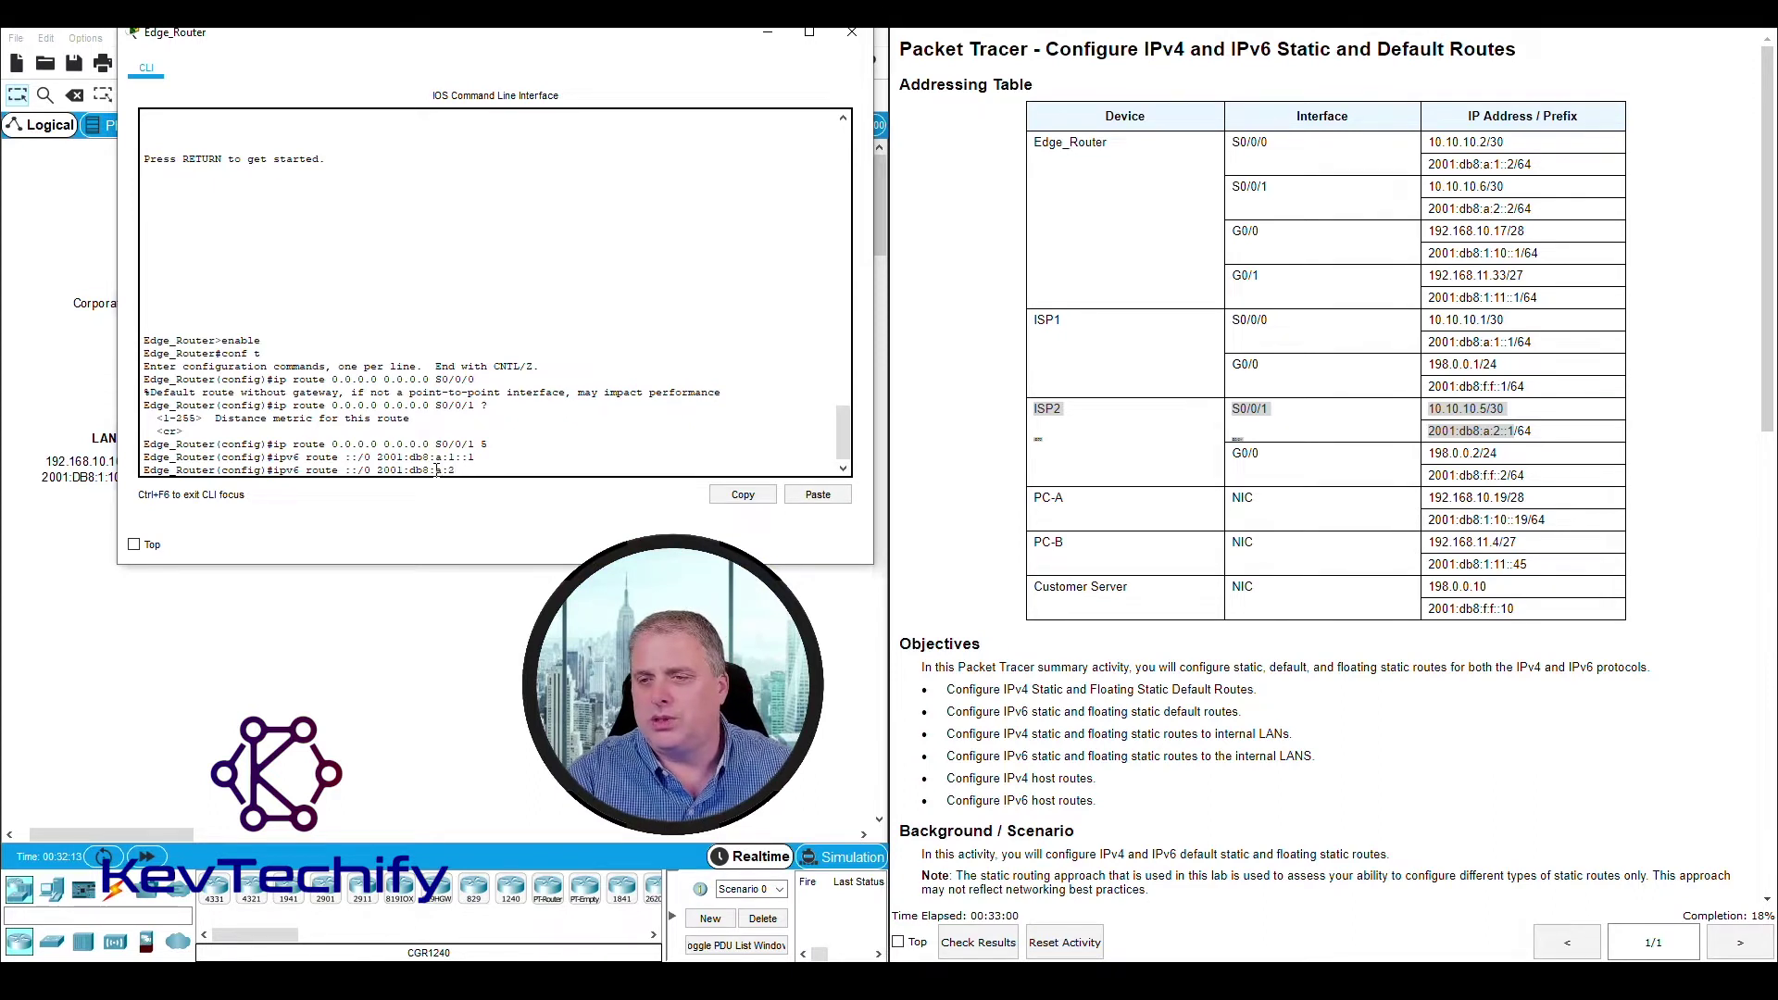
text(::1 5)
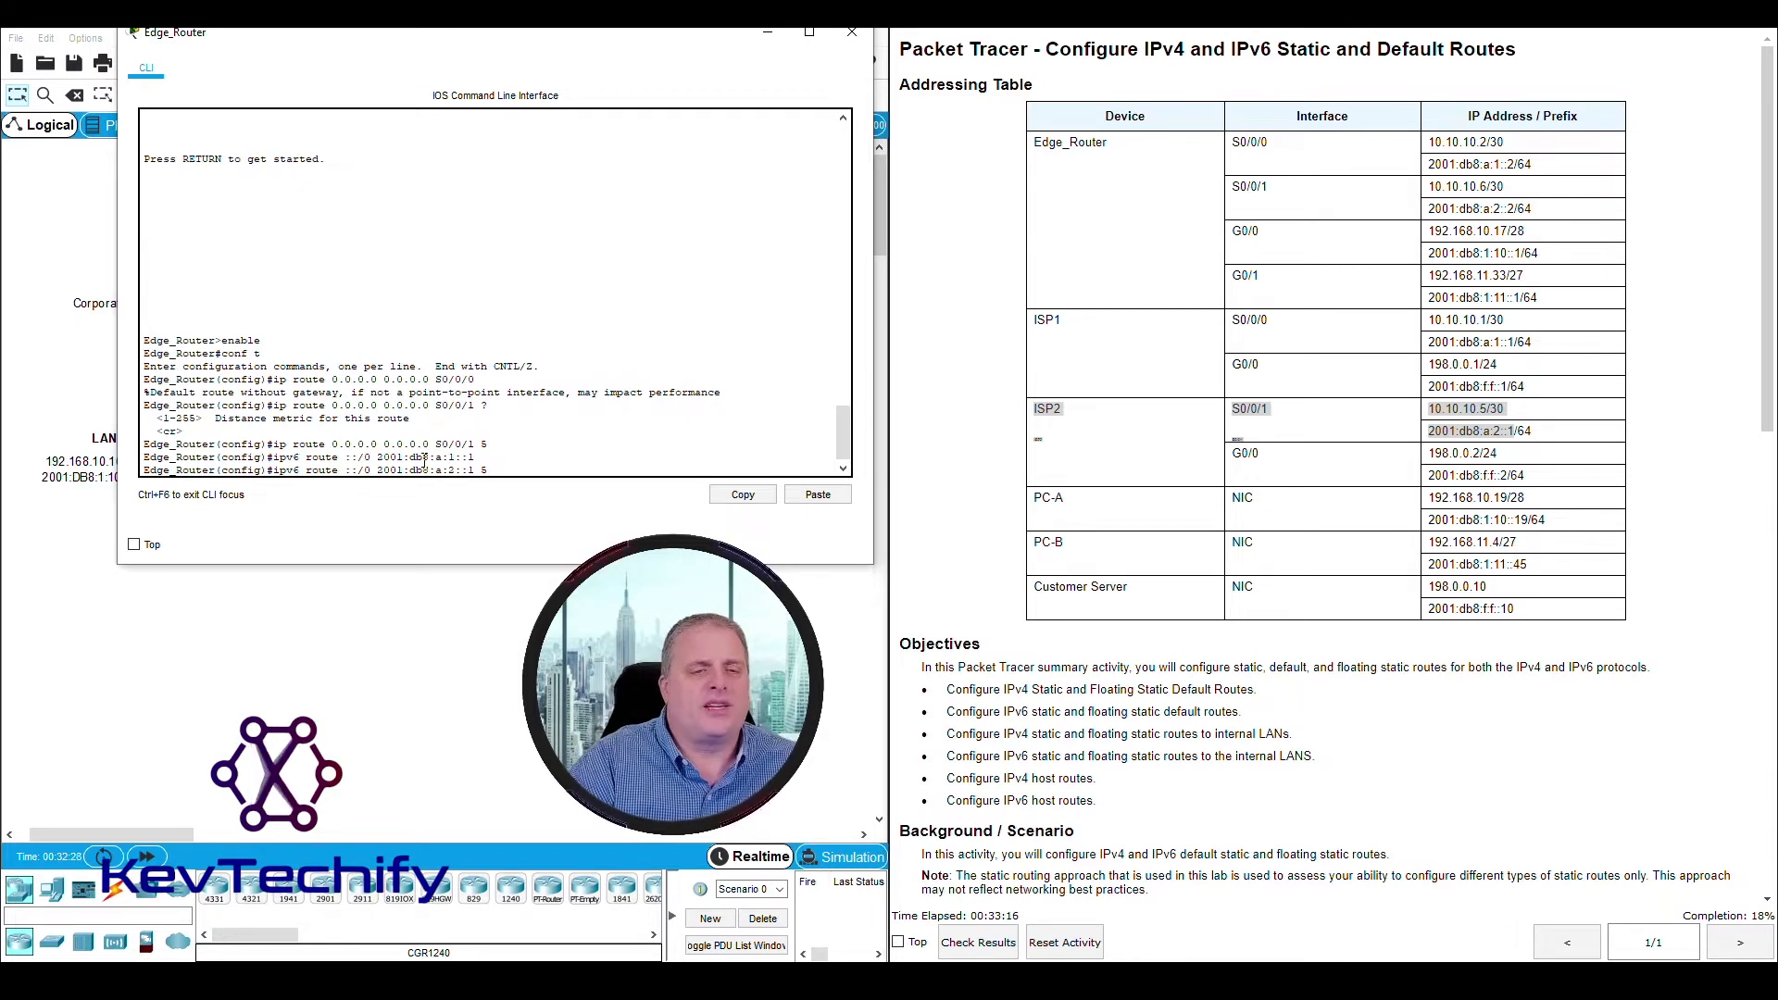
key(Return)
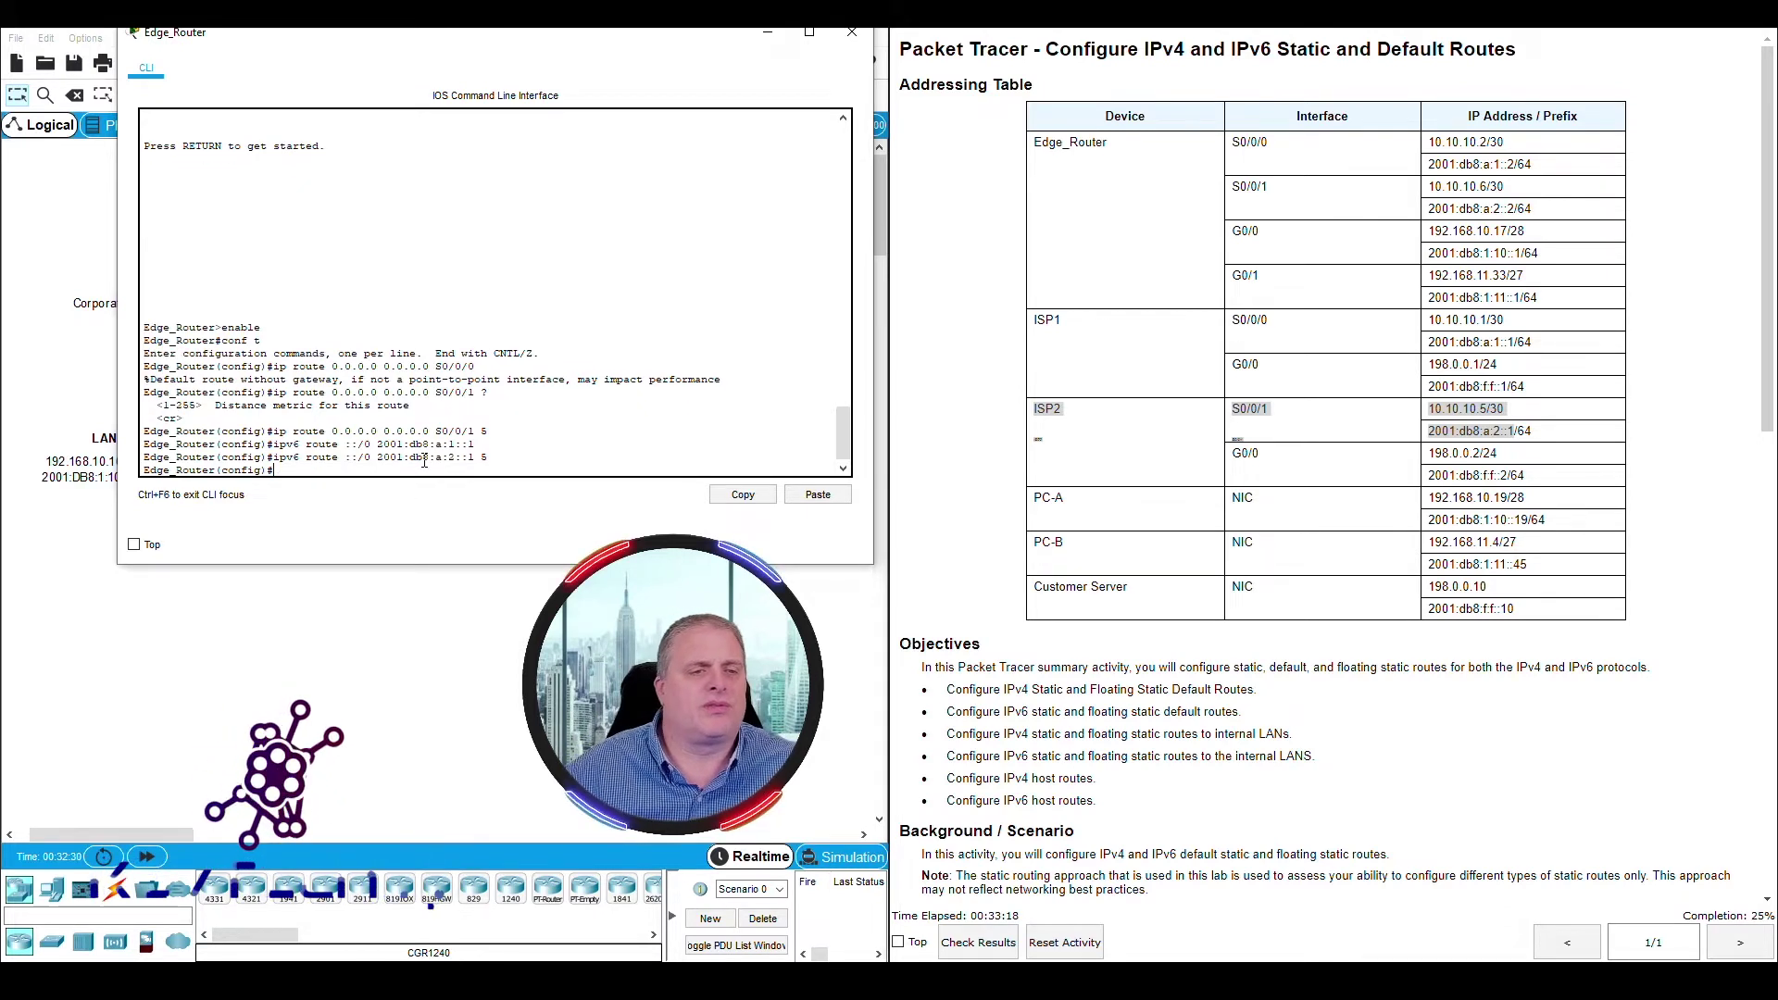
Step: Review the Part 2 tasks and examine the Part 3 heading against the ISP-side network and the internal LANs in the topology
scroll(1322, 578, down, 5)
scroll(1322, 578, down, 4)
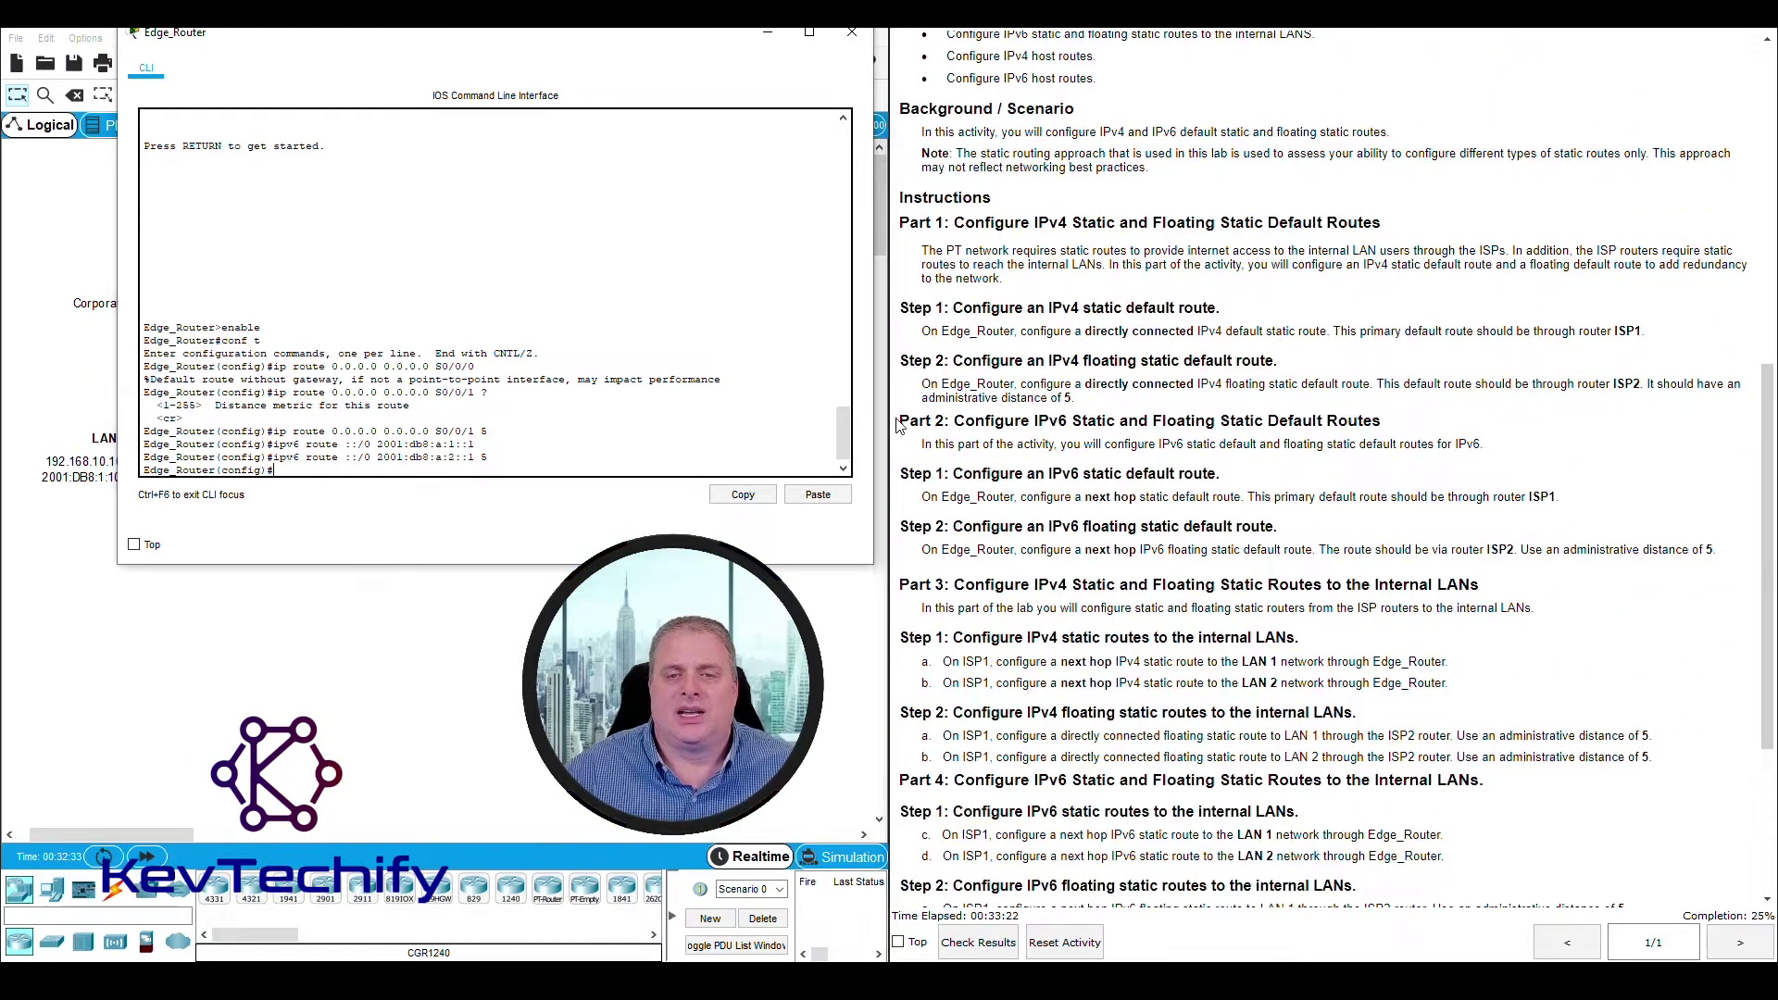
drag(903, 419, 1740, 548)
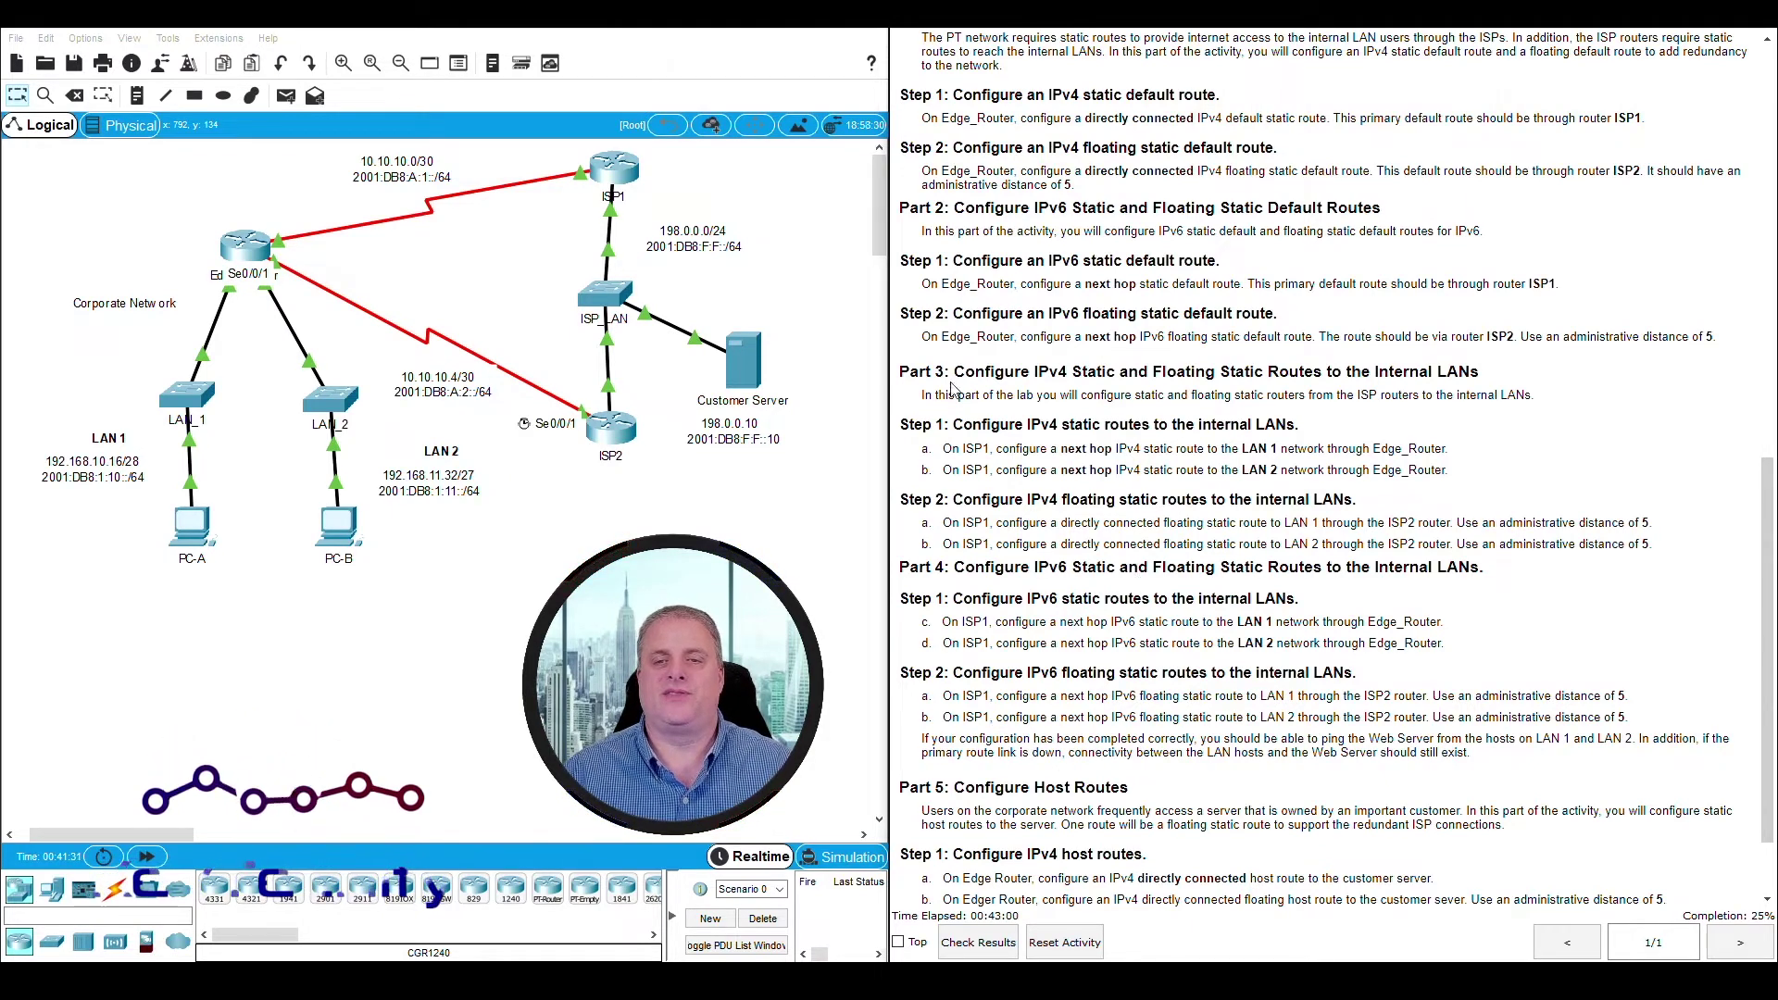
drag(900, 372, 1484, 378)
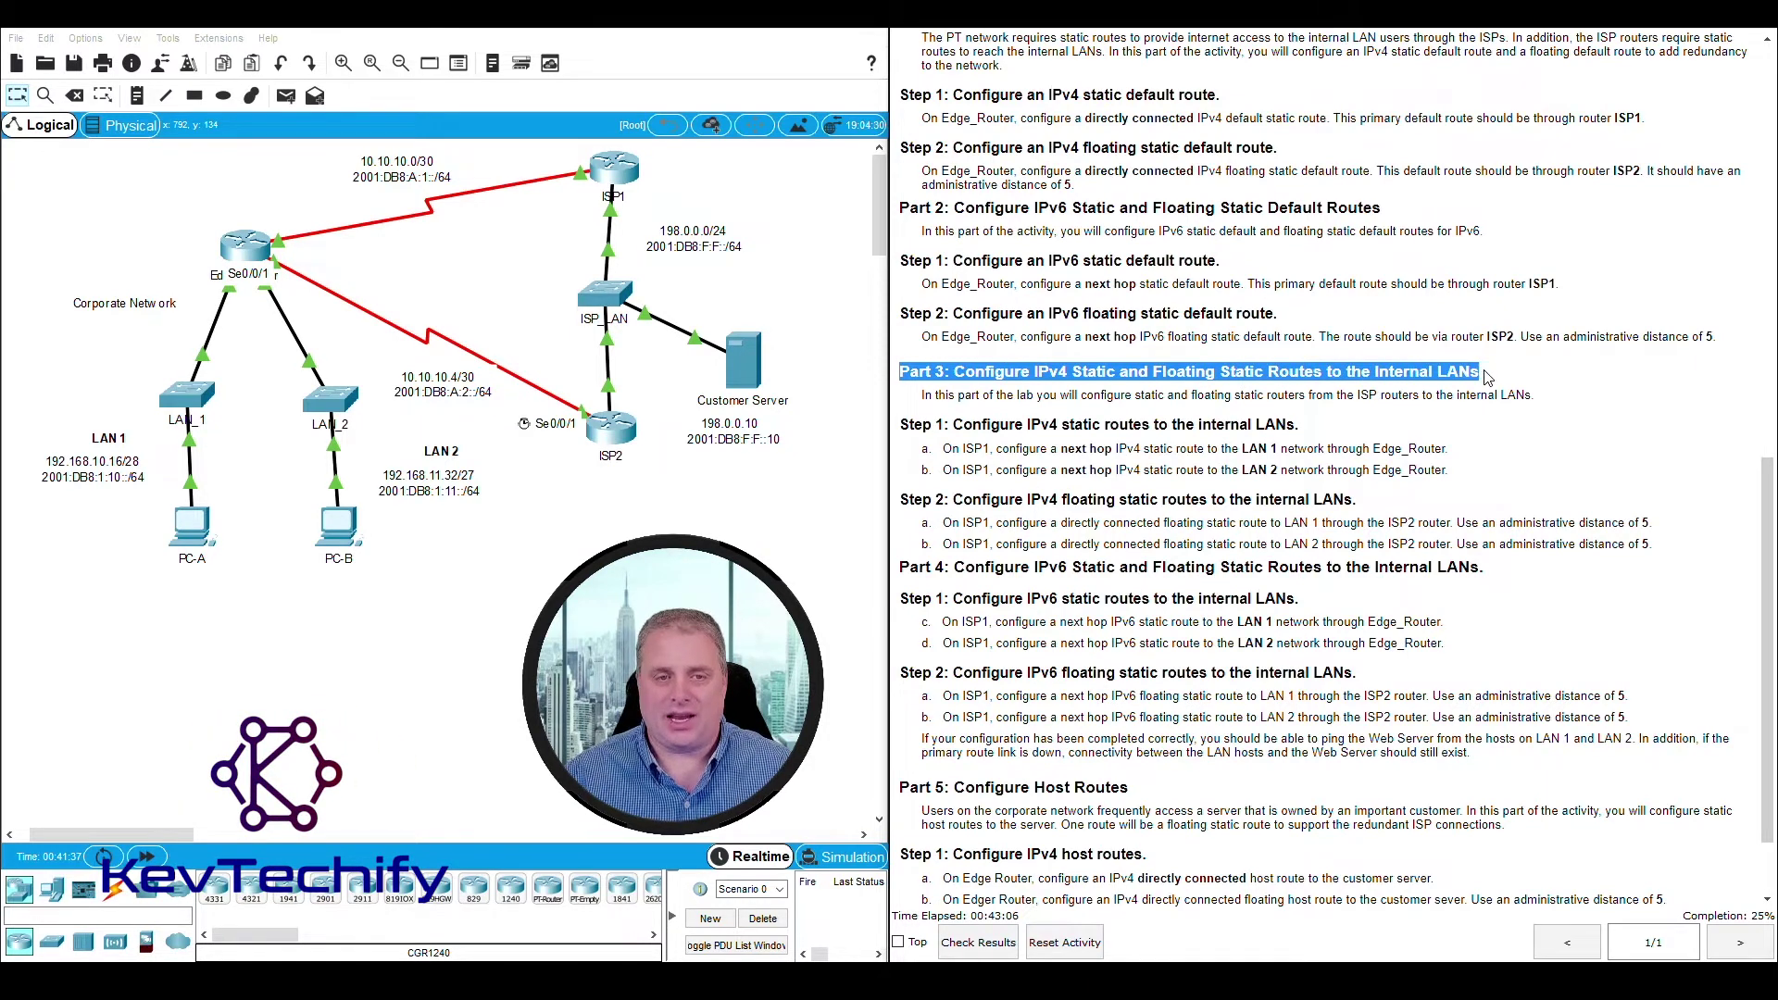
click(802, 528)
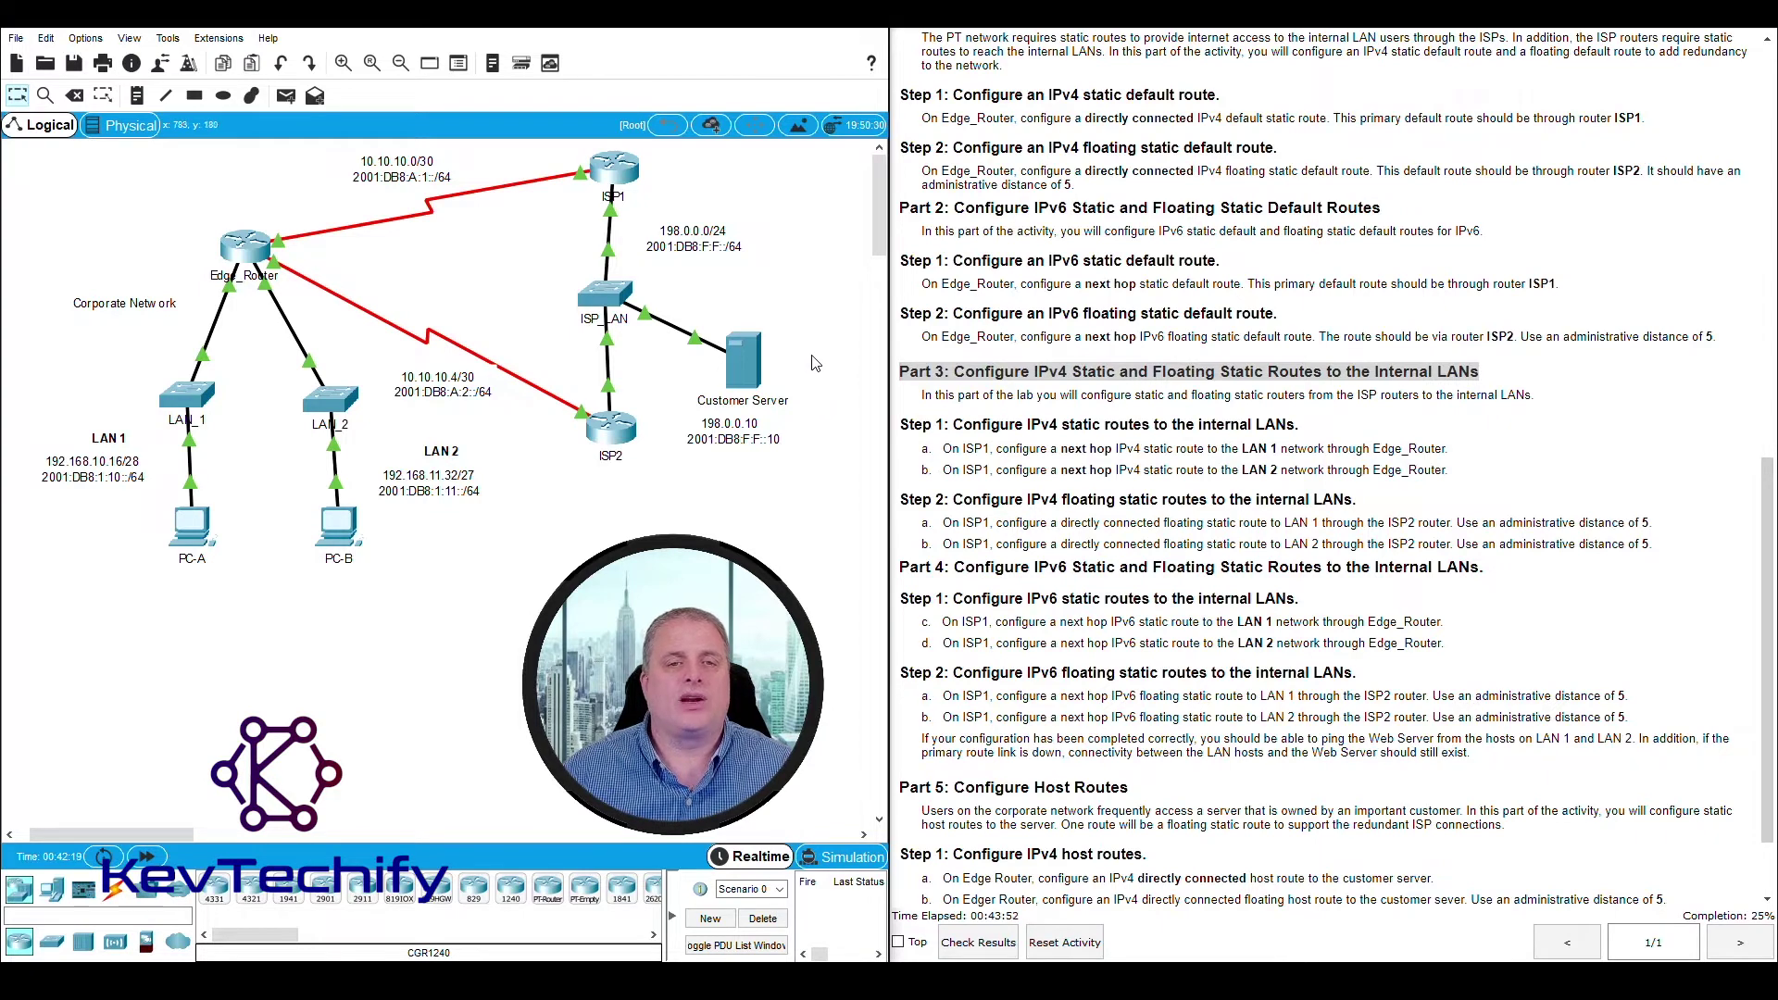
drag(798, 225, 587, 377)
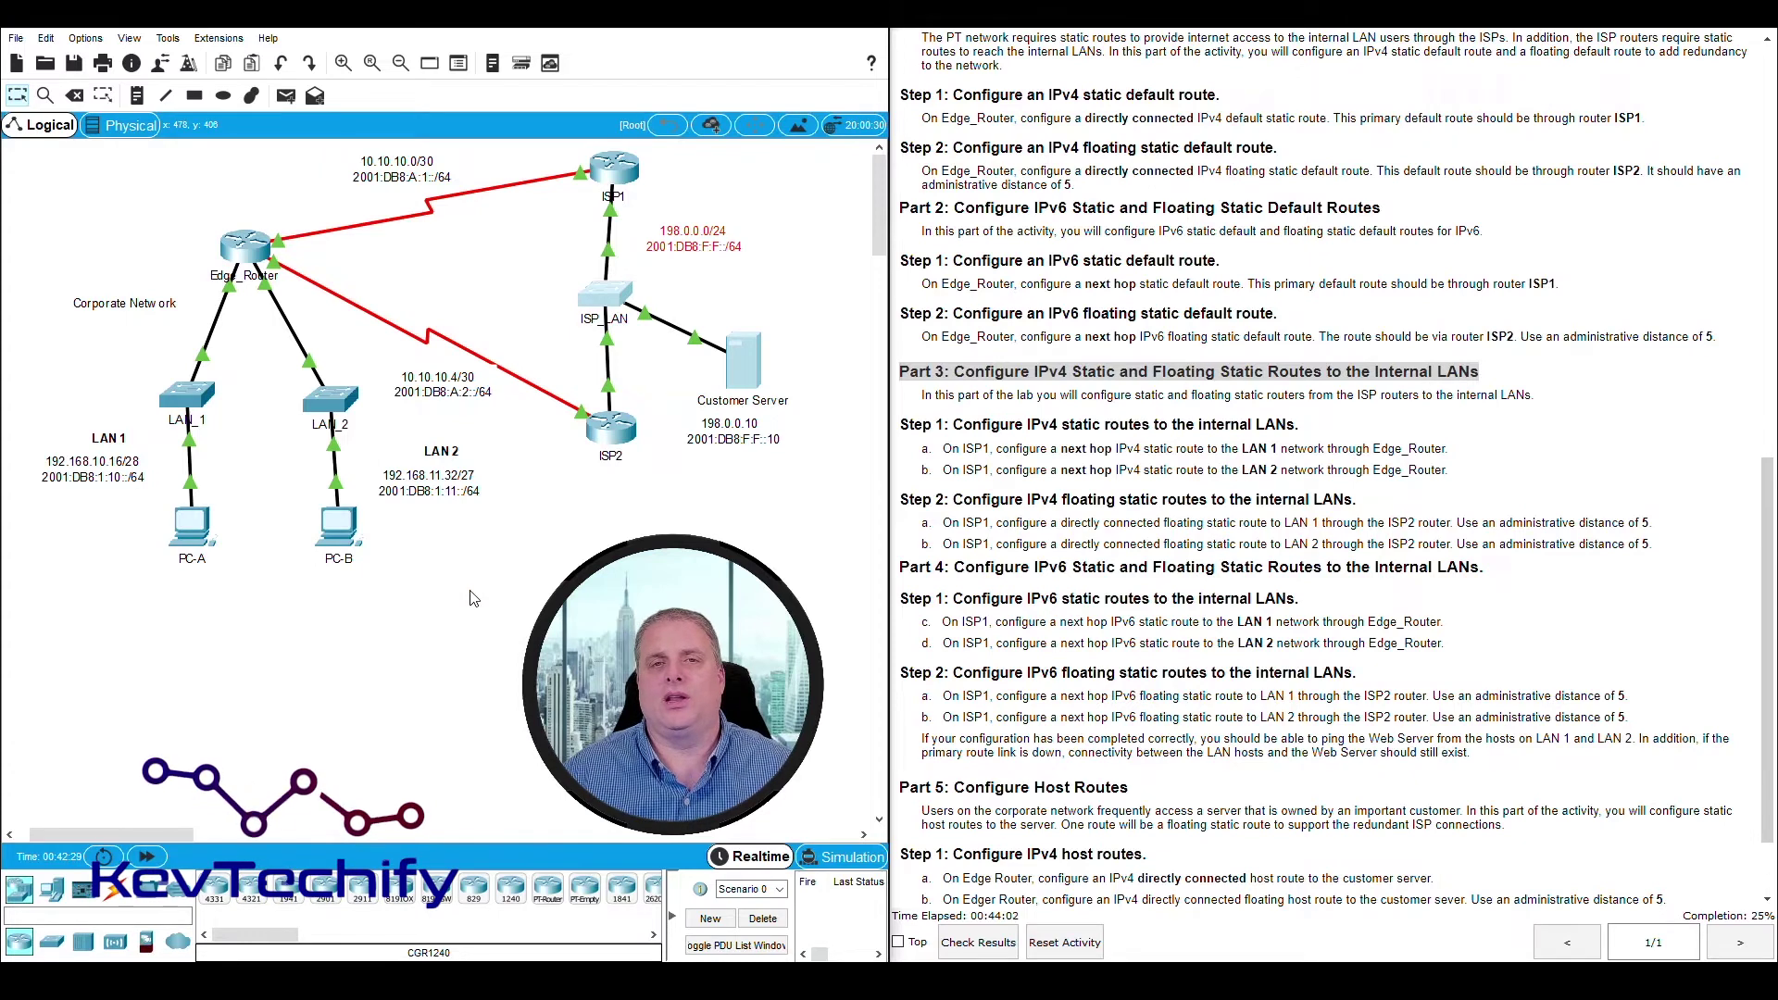
drag(510, 548, 53, 383)
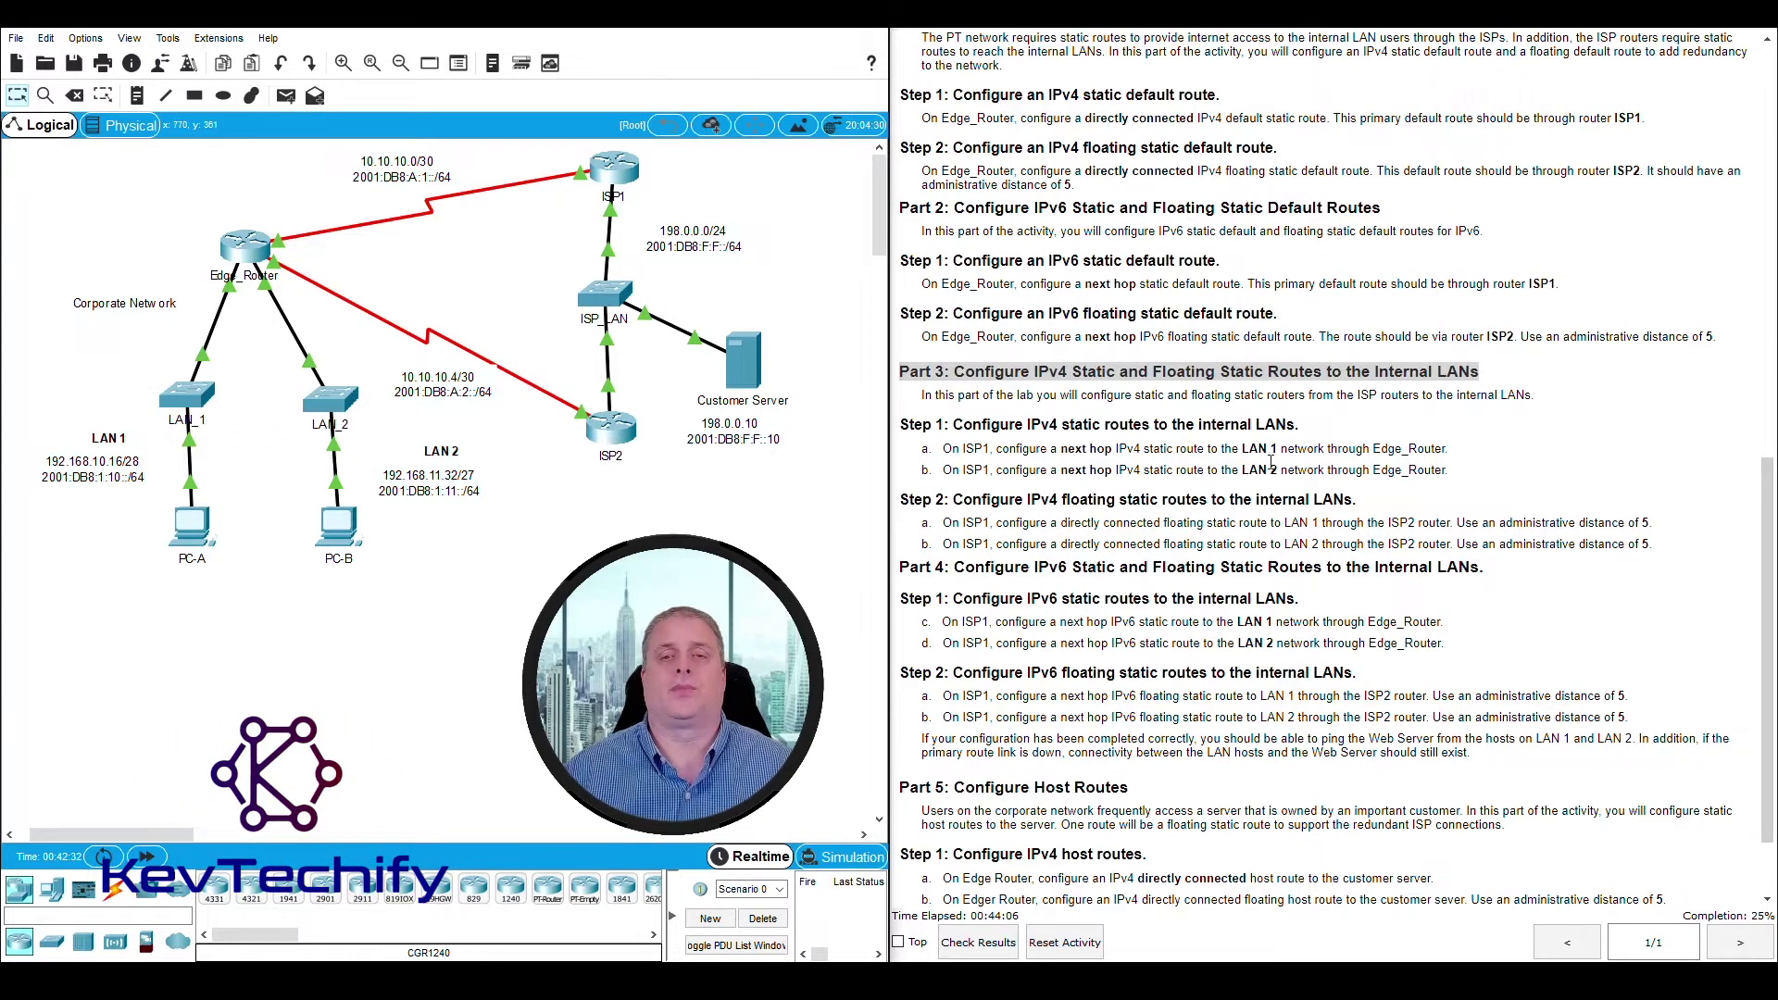
Step: Examine the Part 3 Step 1 requirement for IPv4 static routes to the internal LANs against Edge_Router's place in the topology
click(948, 445)
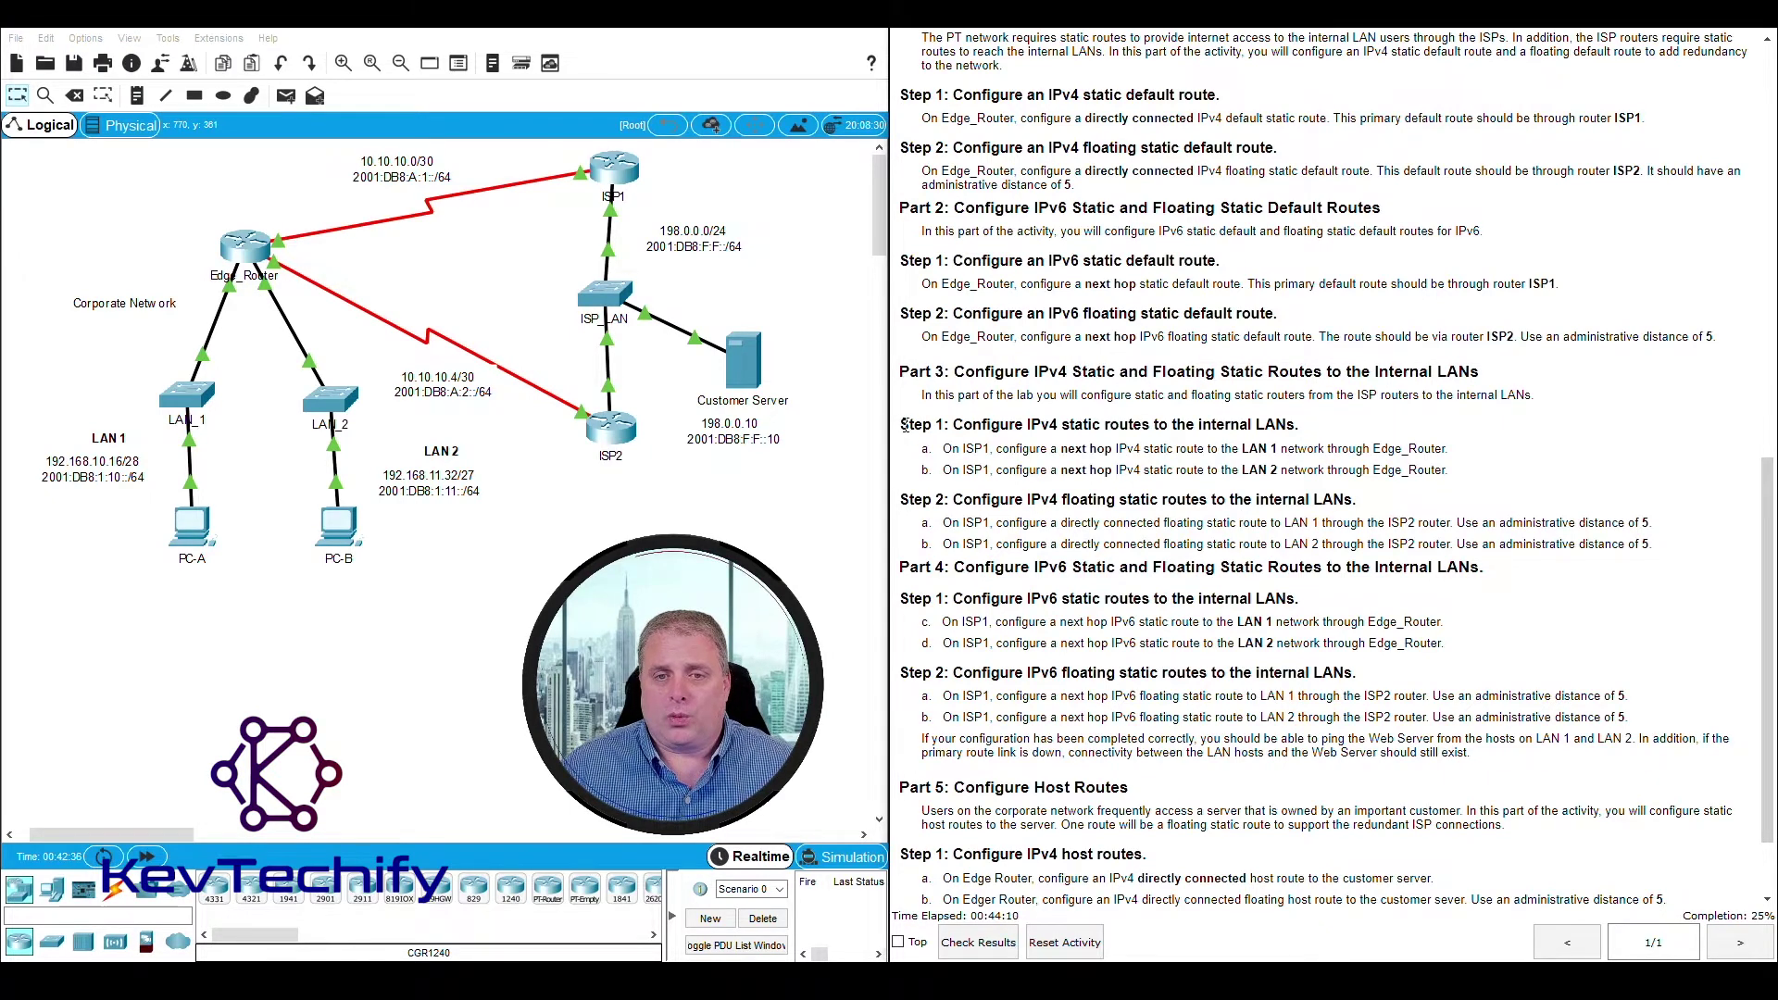
drag(904, 426, 1313, 435)
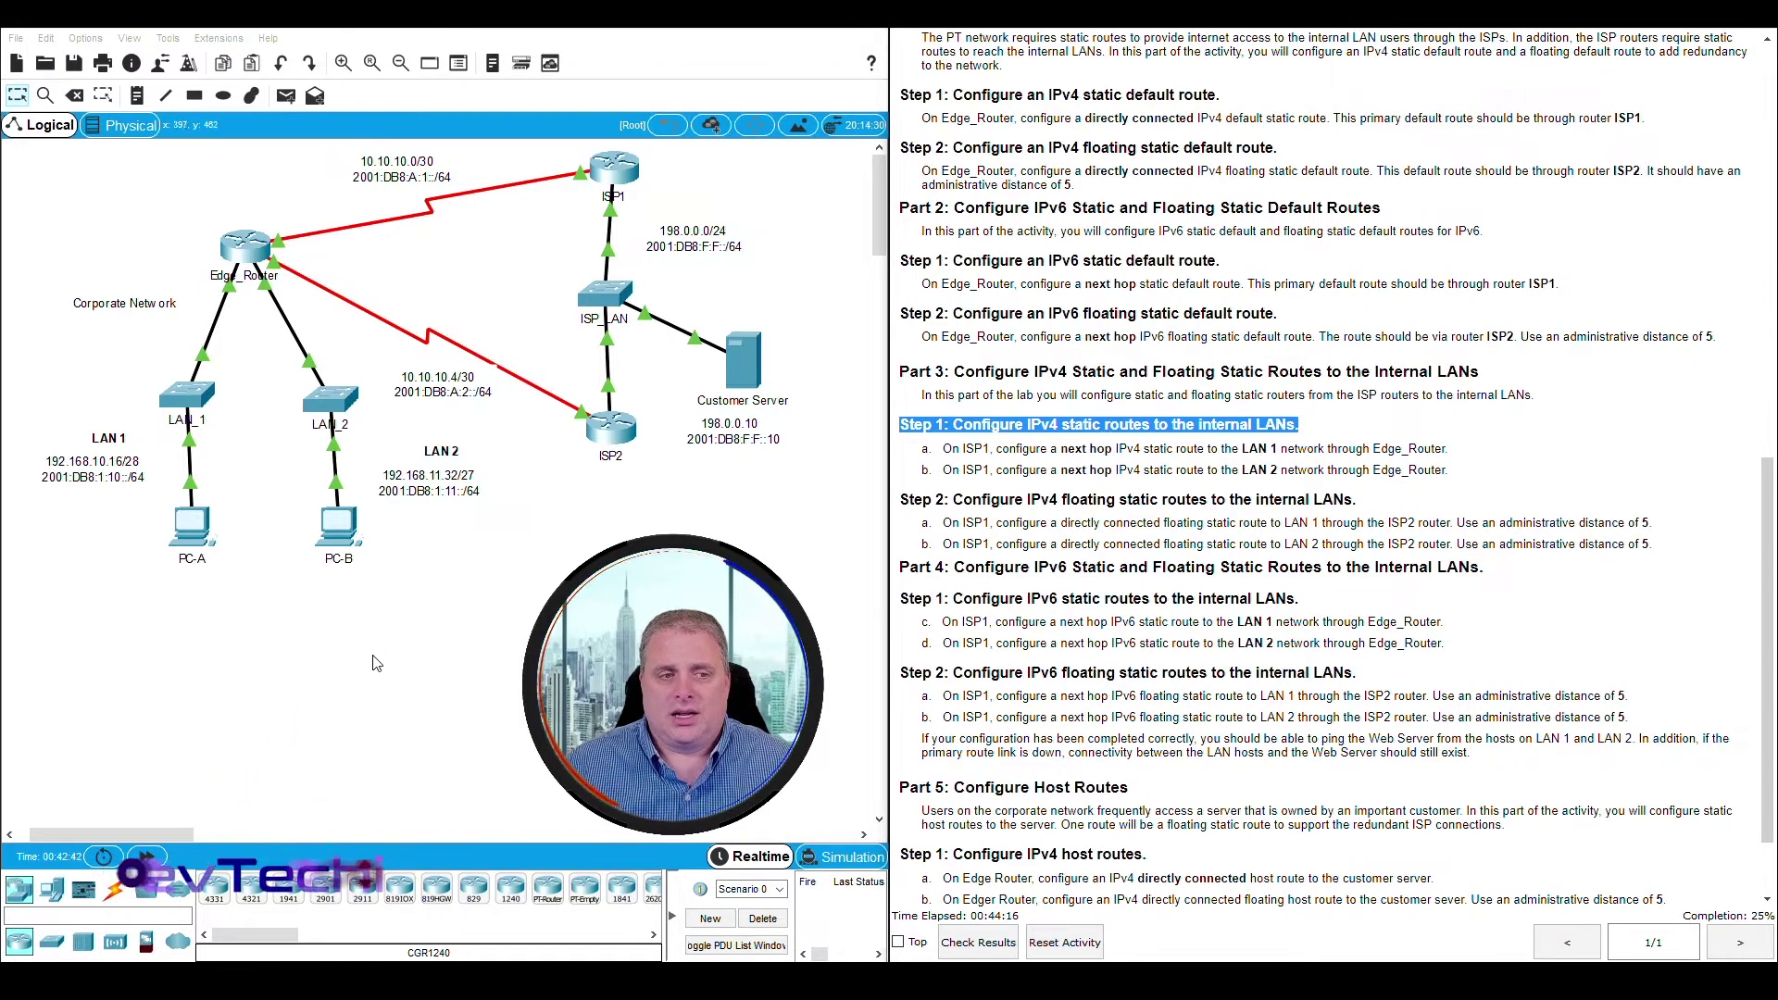
click(265, 569)
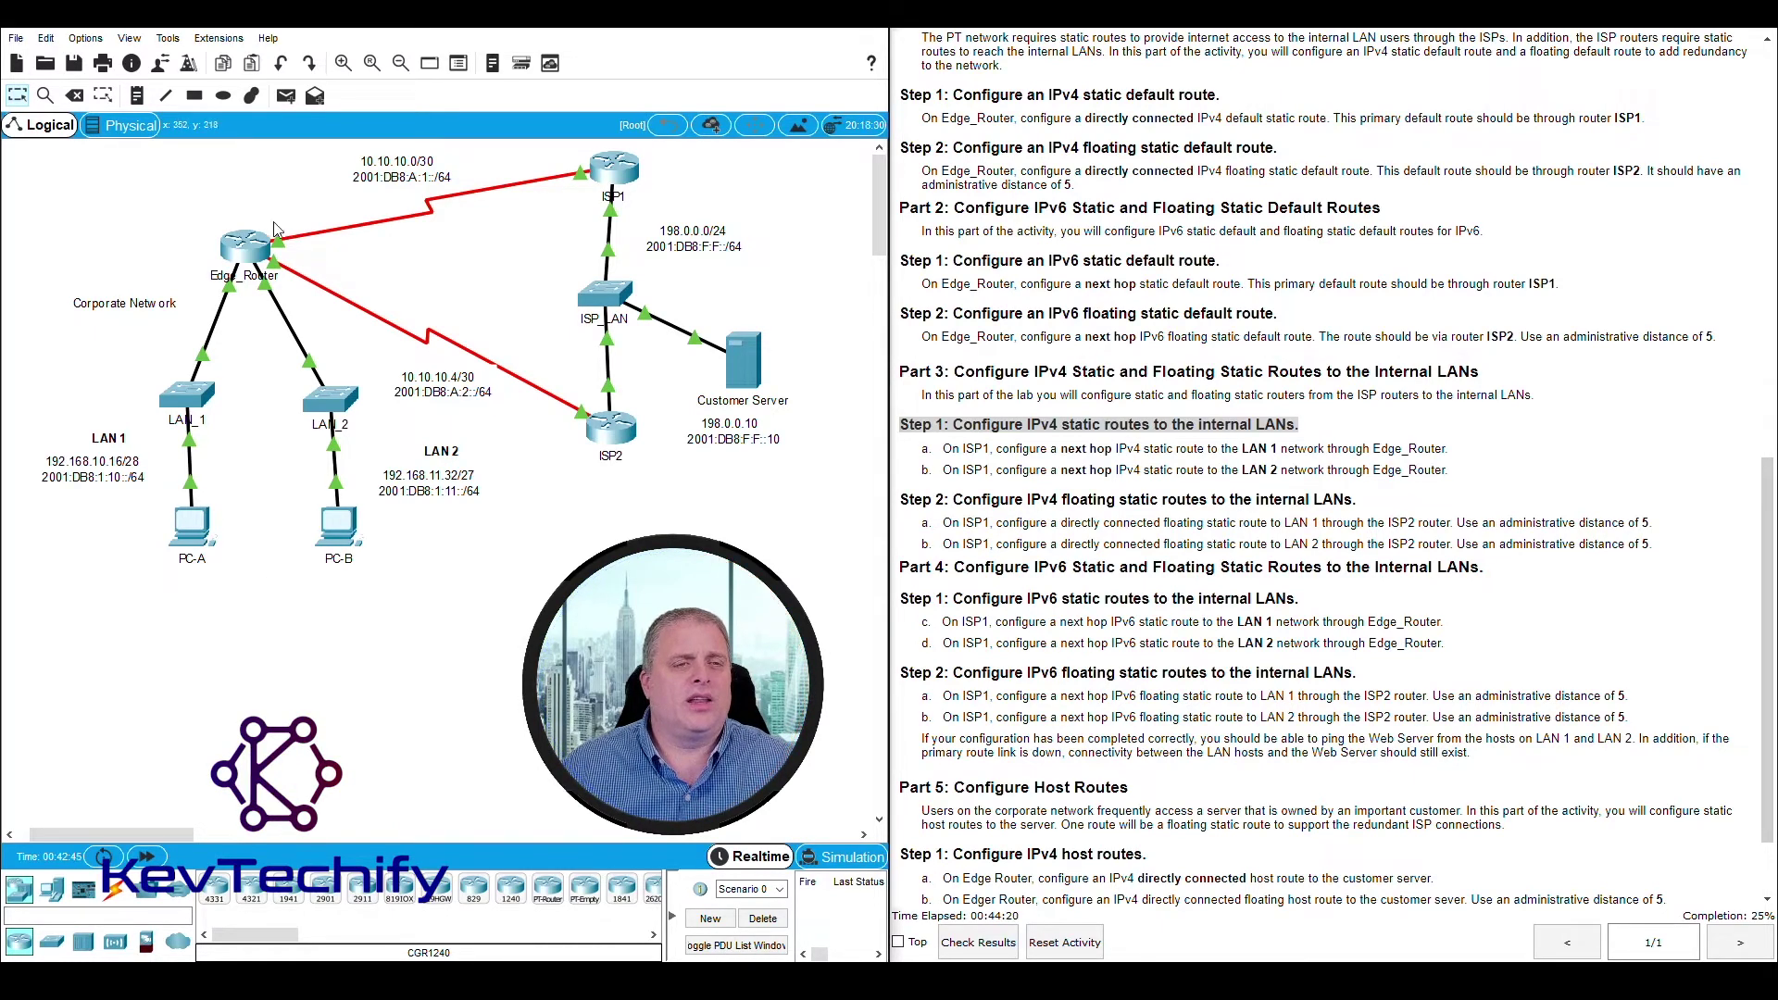
mouse_move(247, 248)
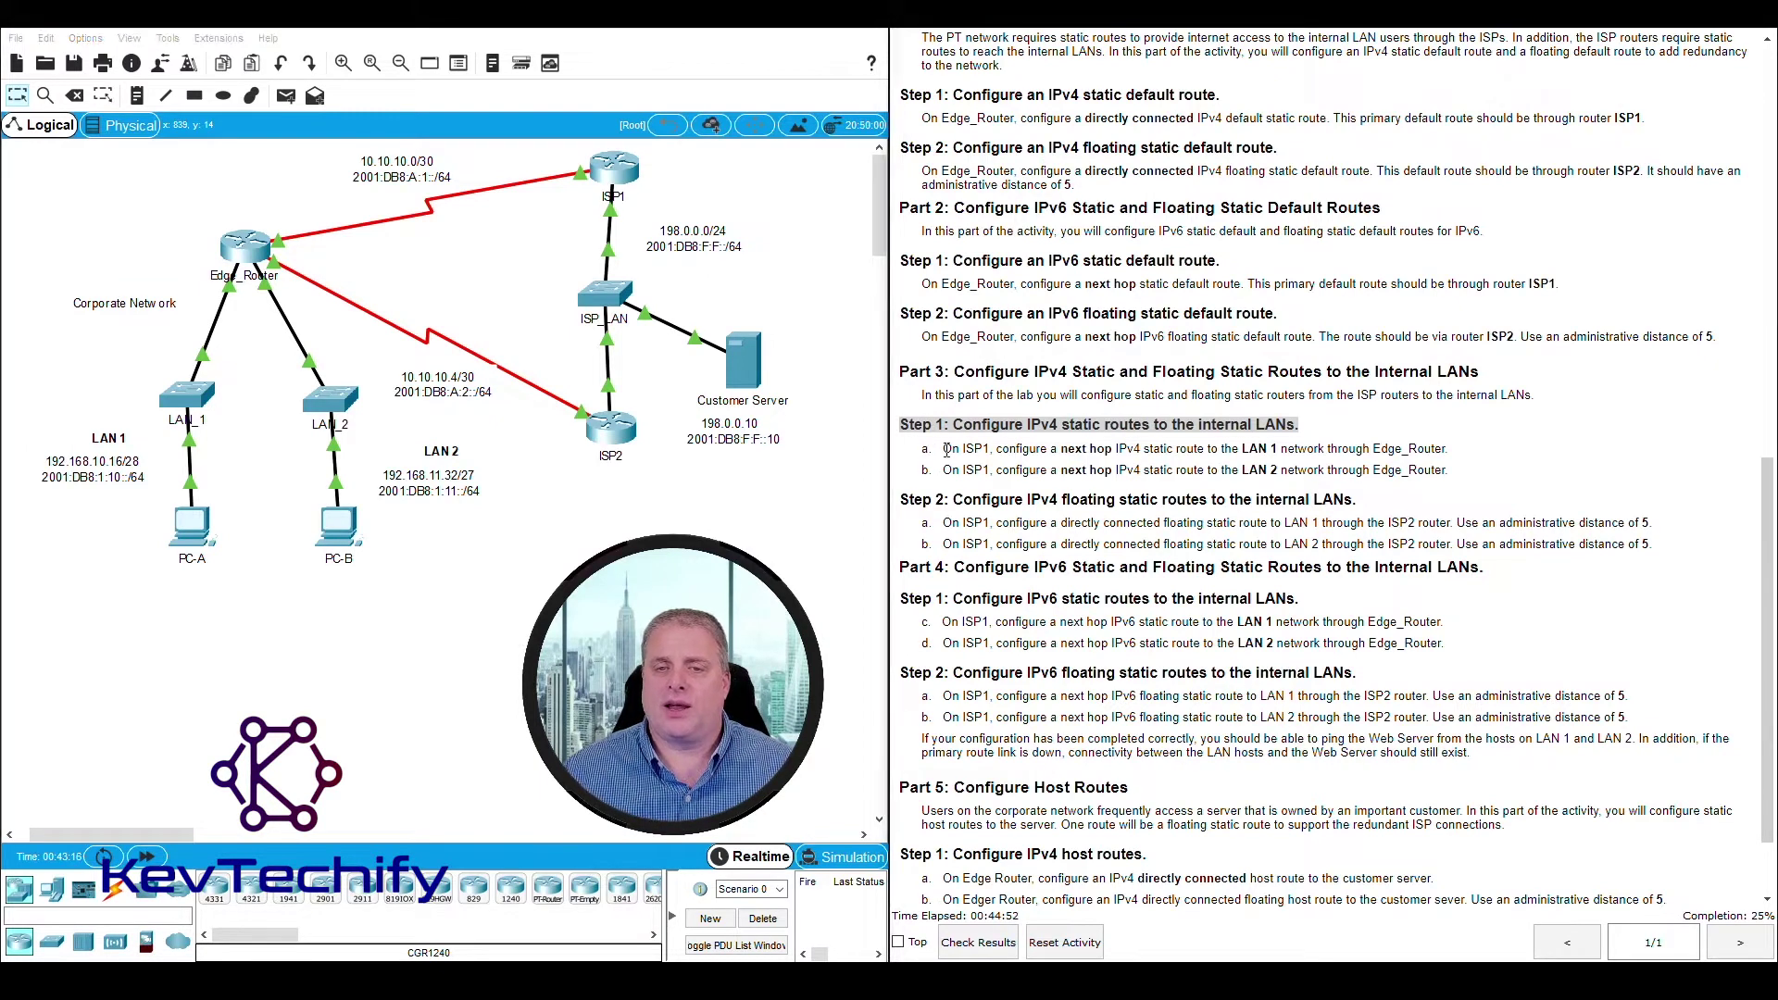
Step: Examine the Part 3 Step 1a requirement for a next hop IPv4 route to LAN 1 against ISP1, Edge_Router and LAN 1 in the topology
drag(941, 449, 1081, 449)
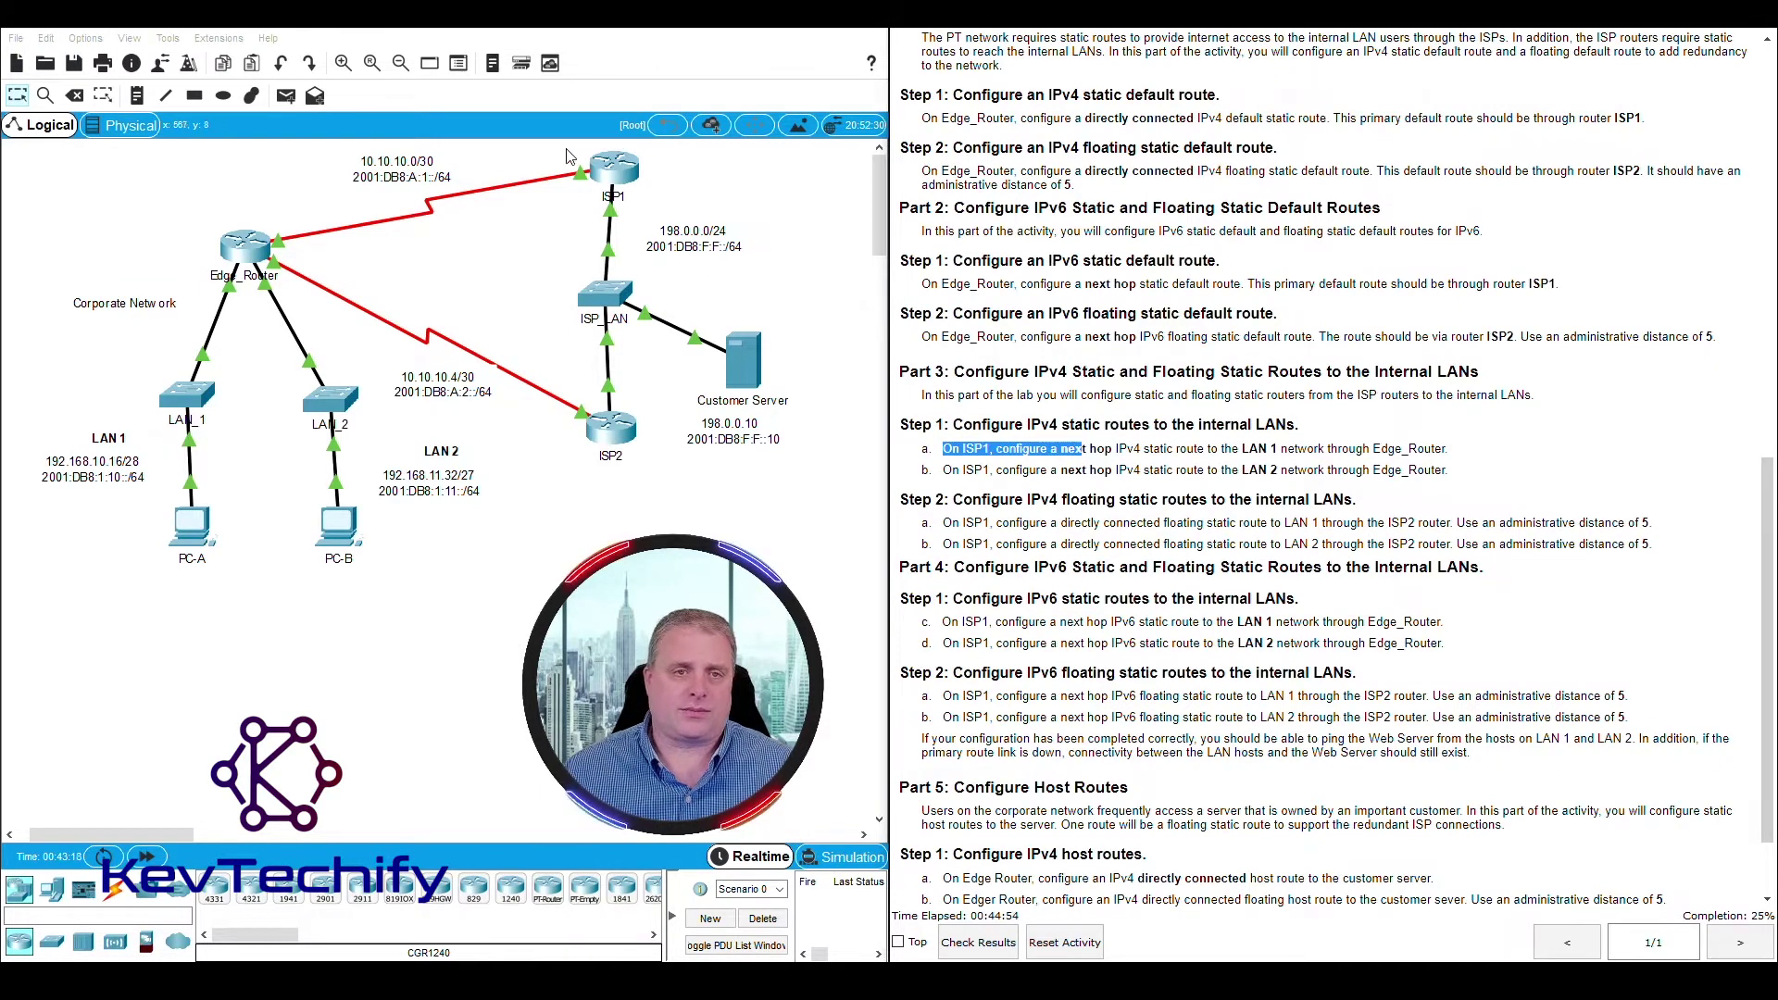
drag(565, 148, 654, 206)
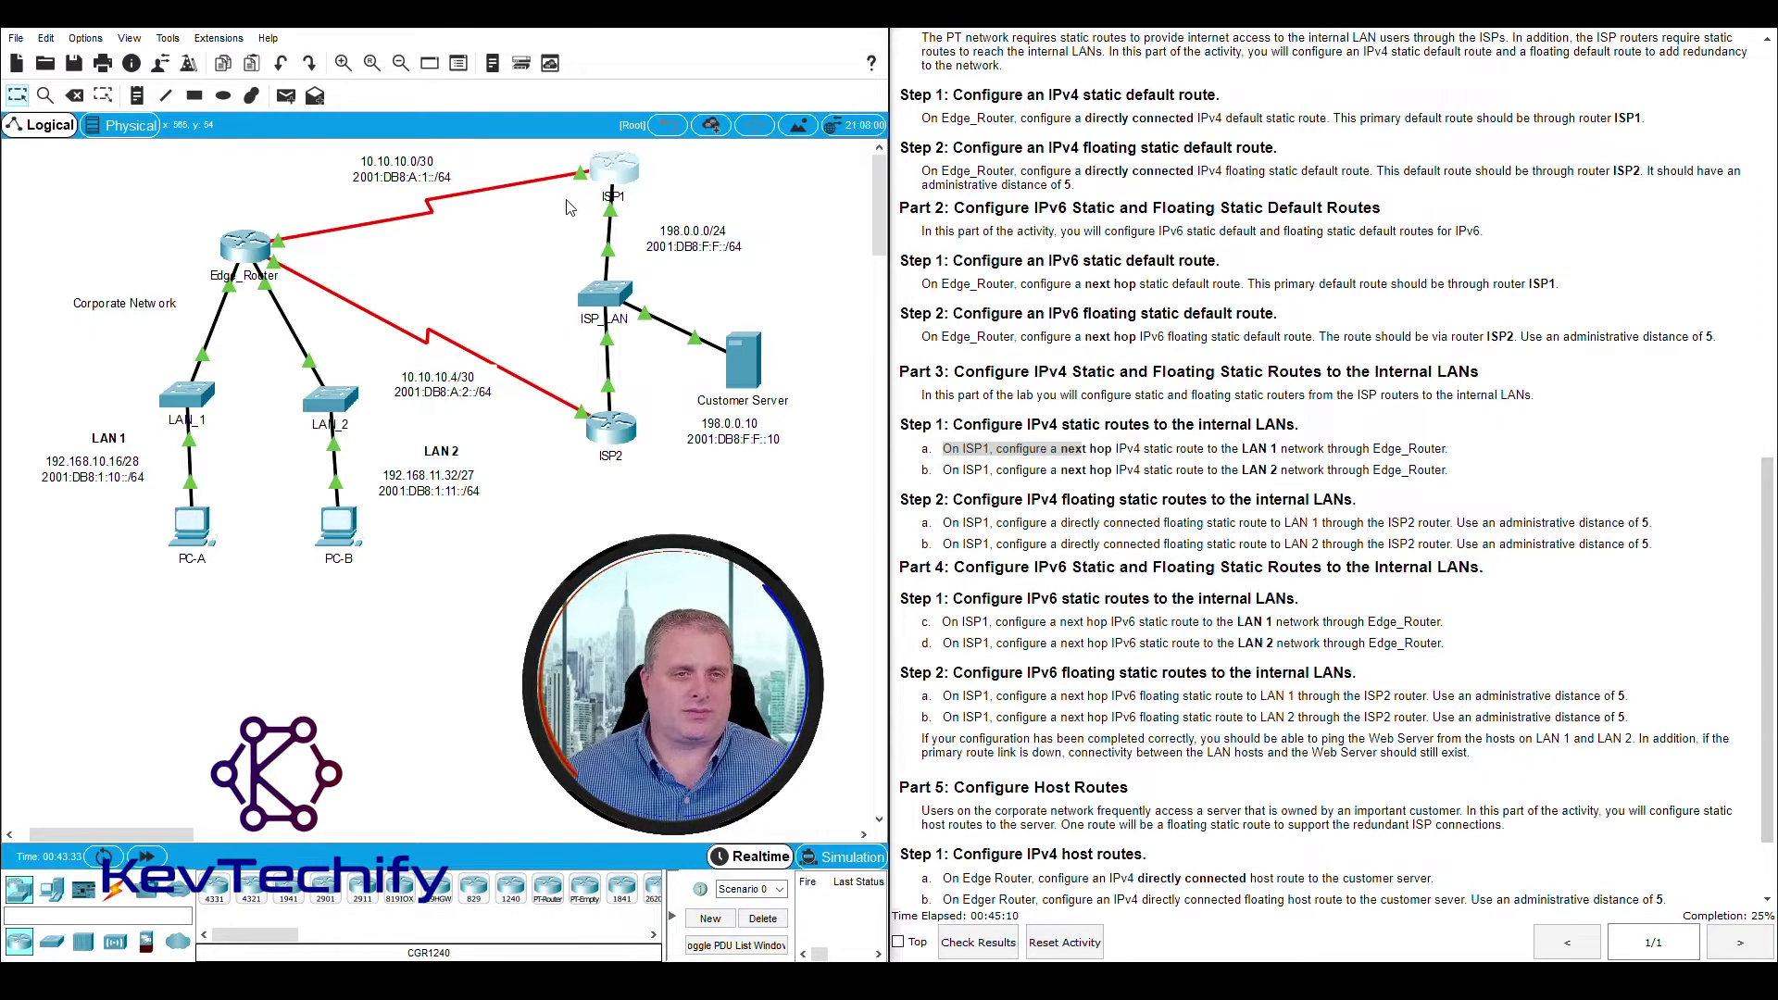
drag(567, 198, 261, 230)
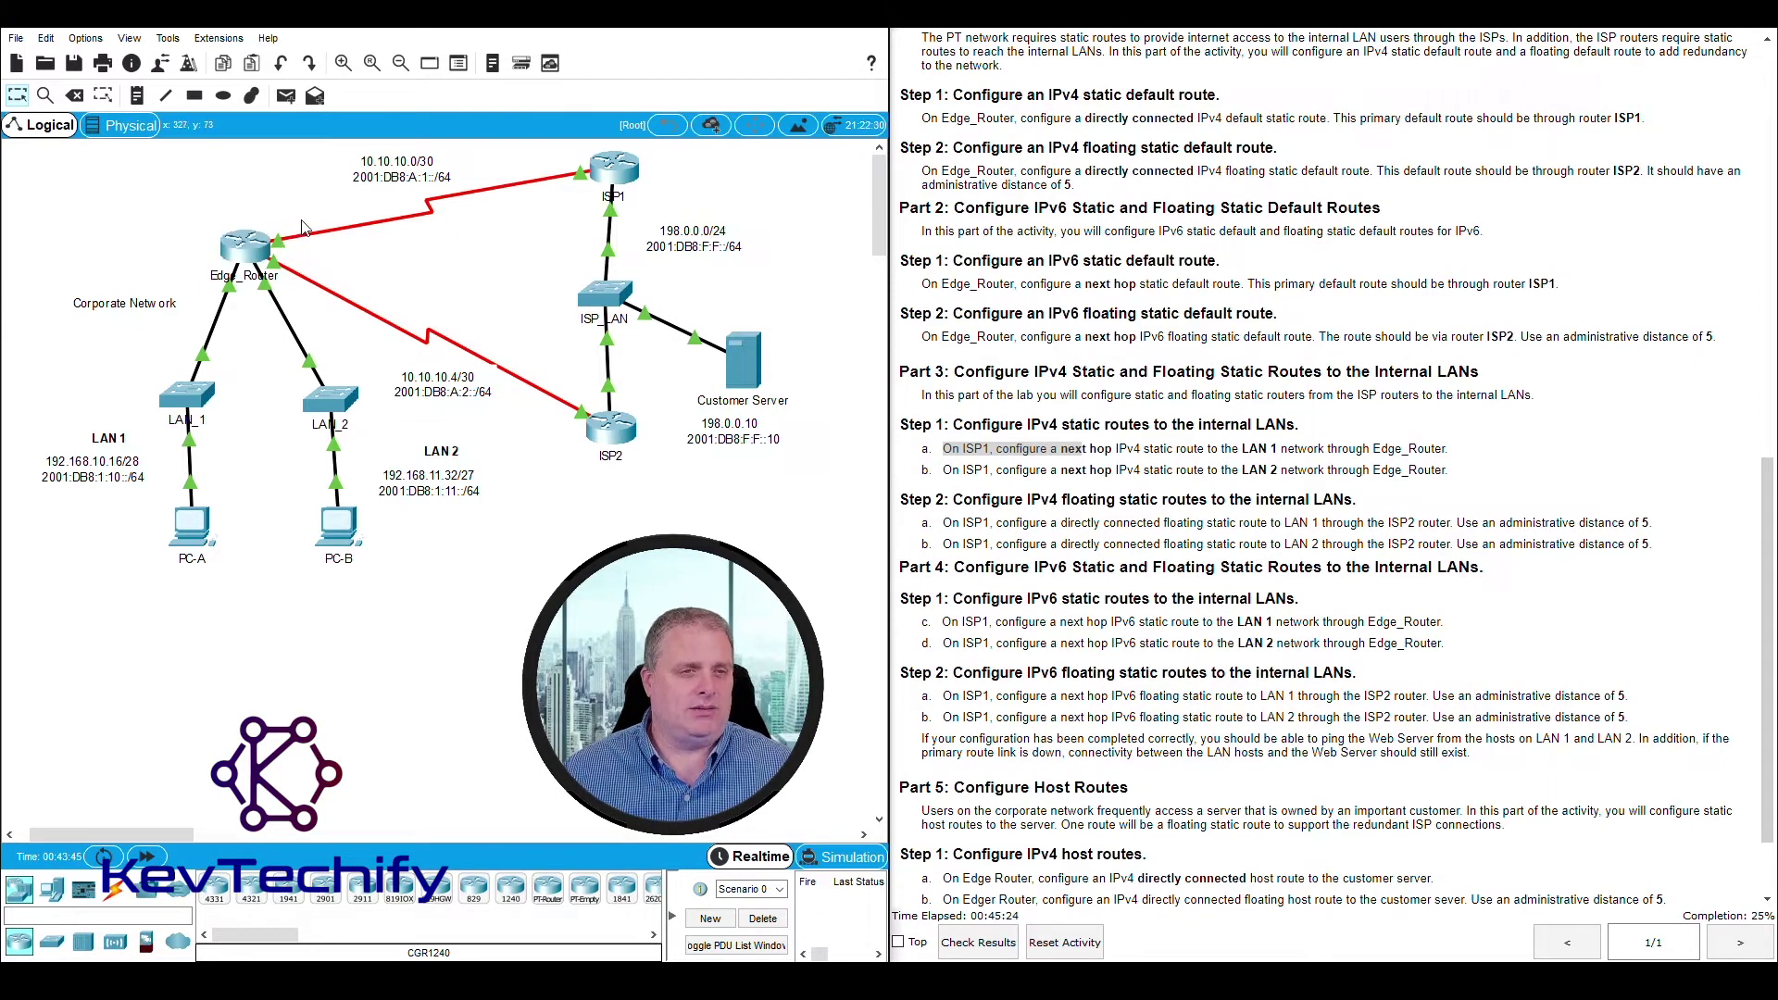
mouse_move(287, 235)
mouse_down()
mouse_move(252, 243)
mouse_move(302, 242)
mouse_up()
click(1184, 450)
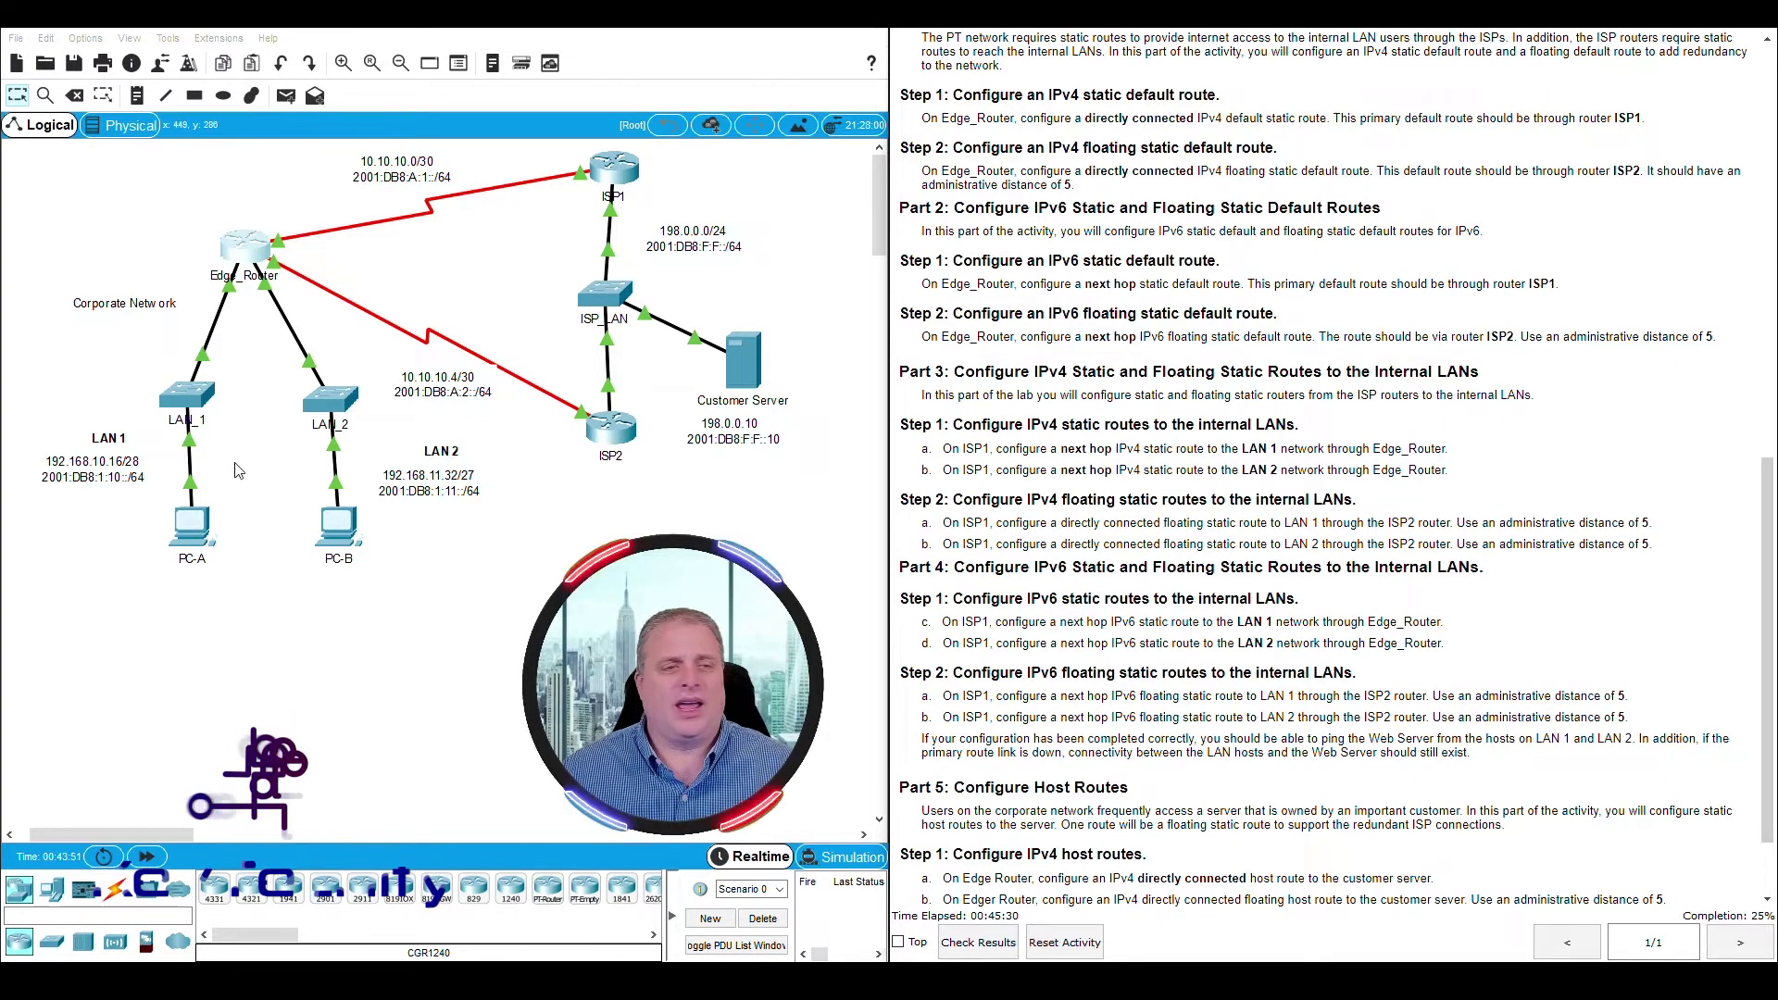
drag(35, 421, 156, 502)
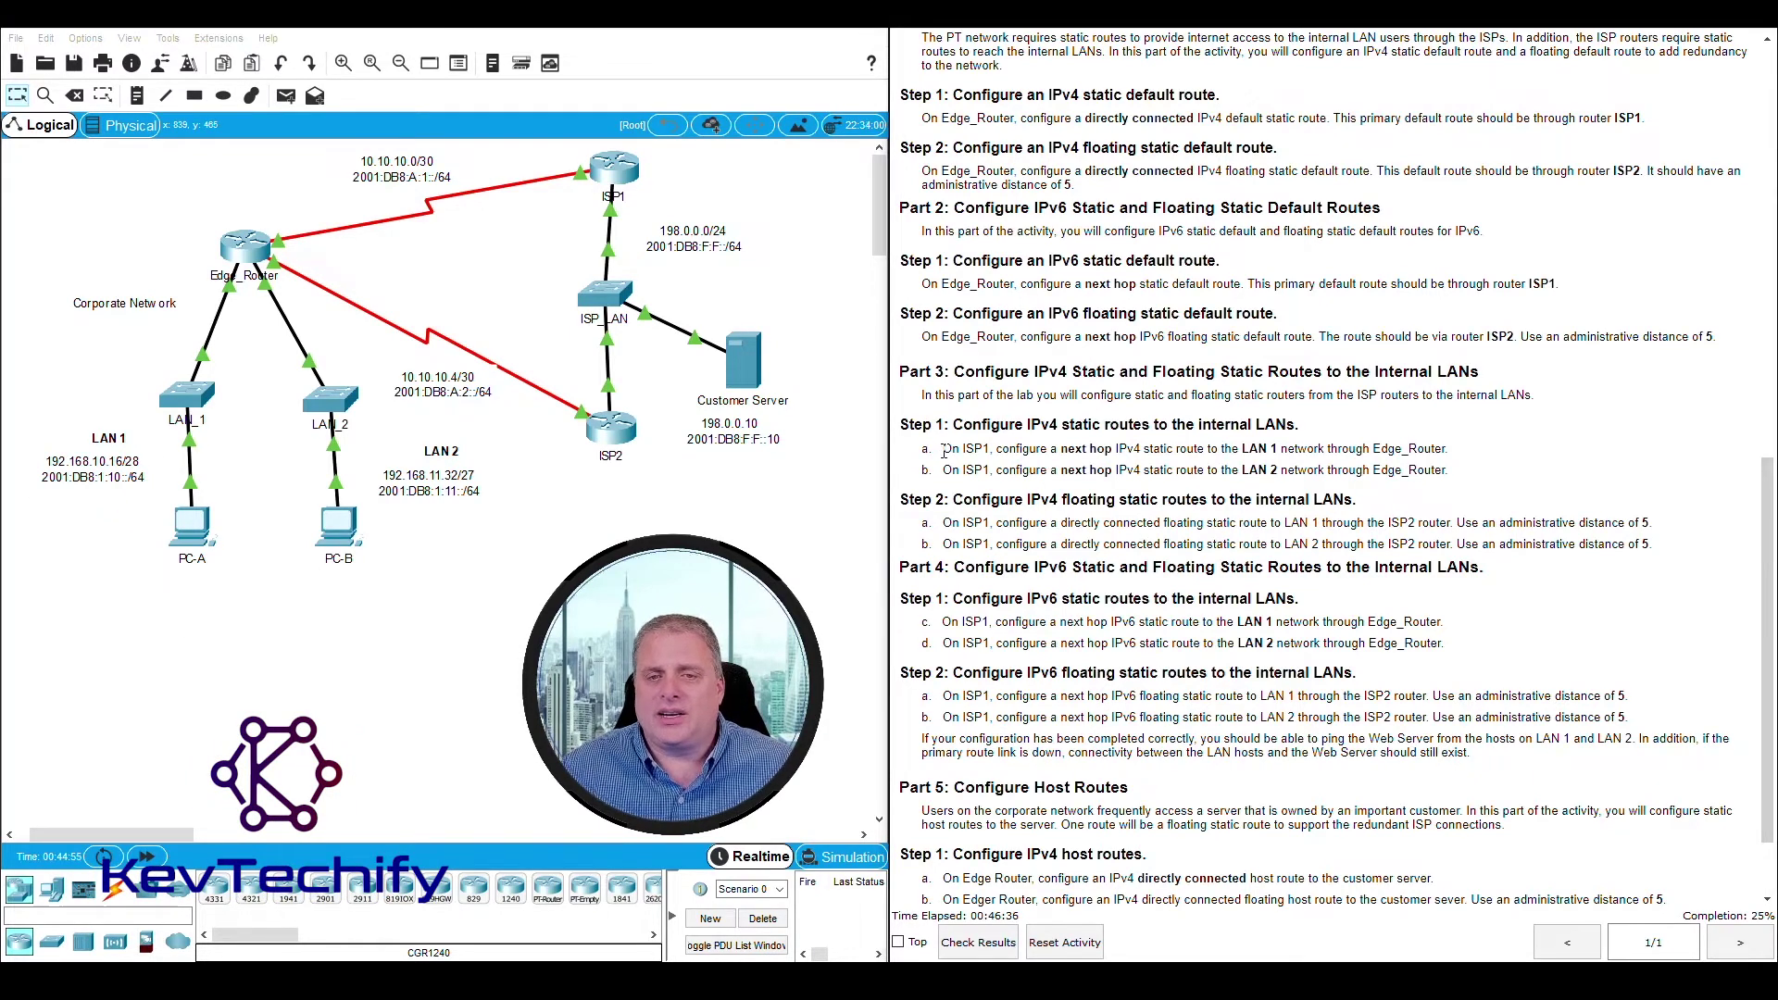
drag(944, 453, 1459, 459)
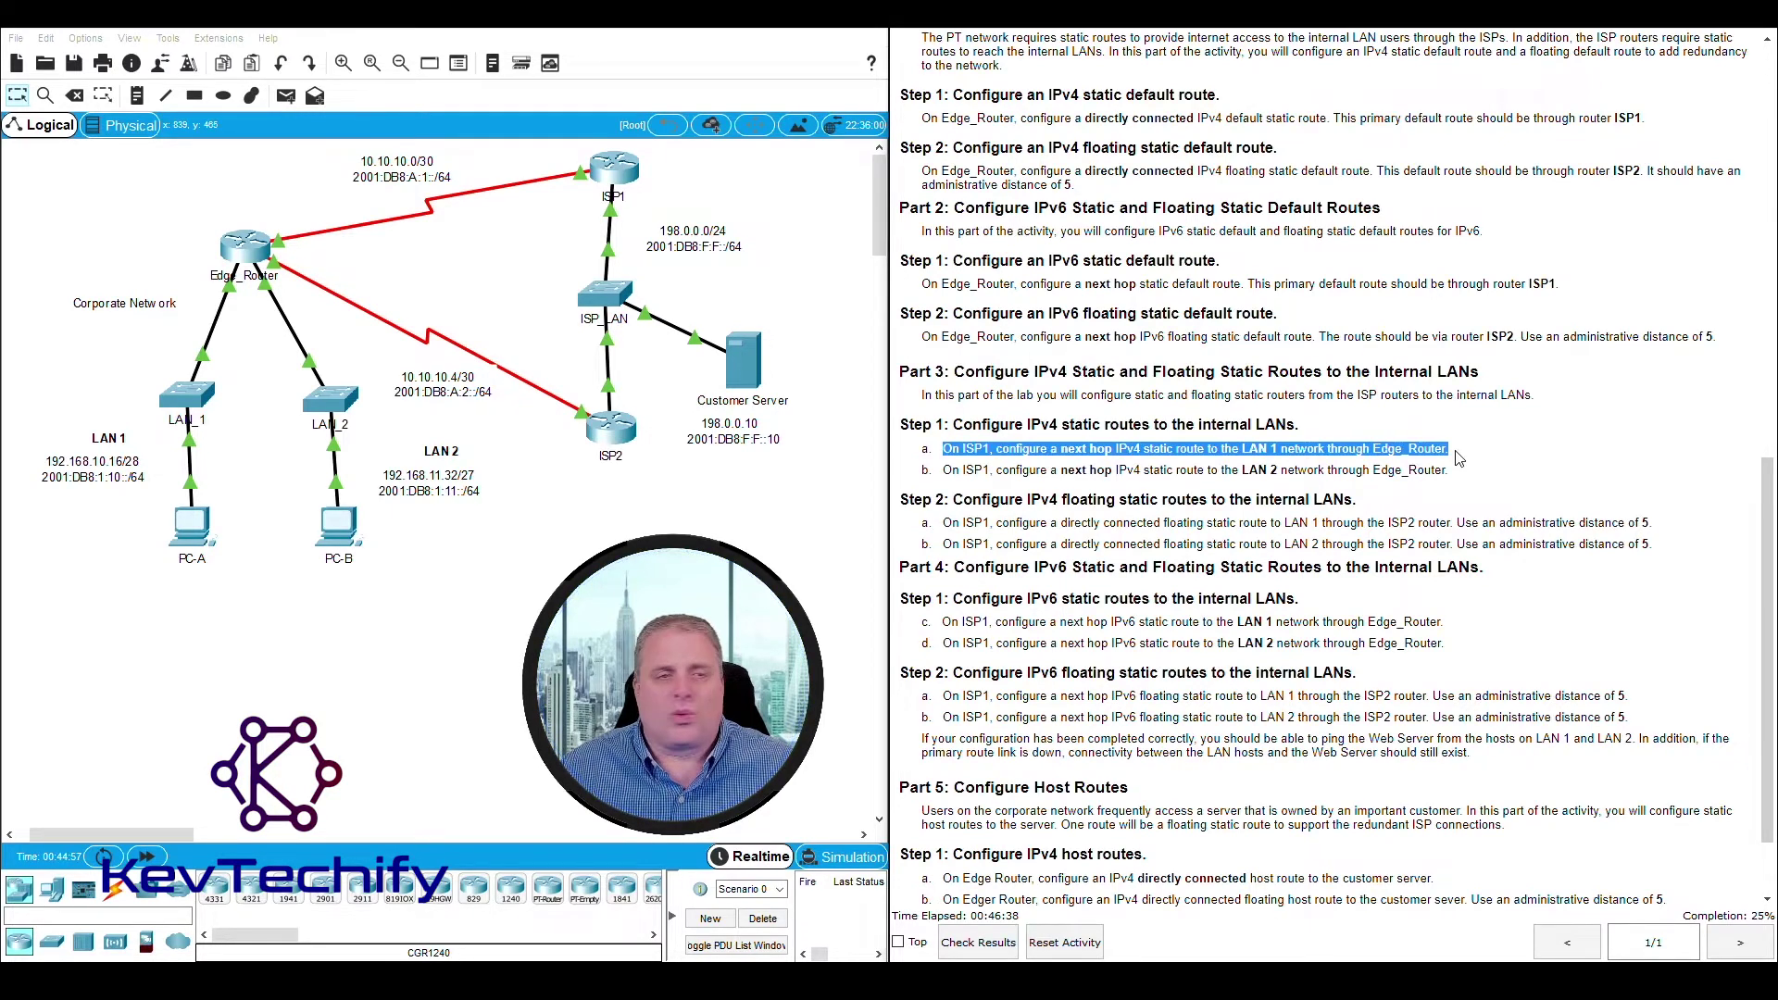
Step: Open ISP1's command line, widen its window and enter global configuration mode
click(628, 175)
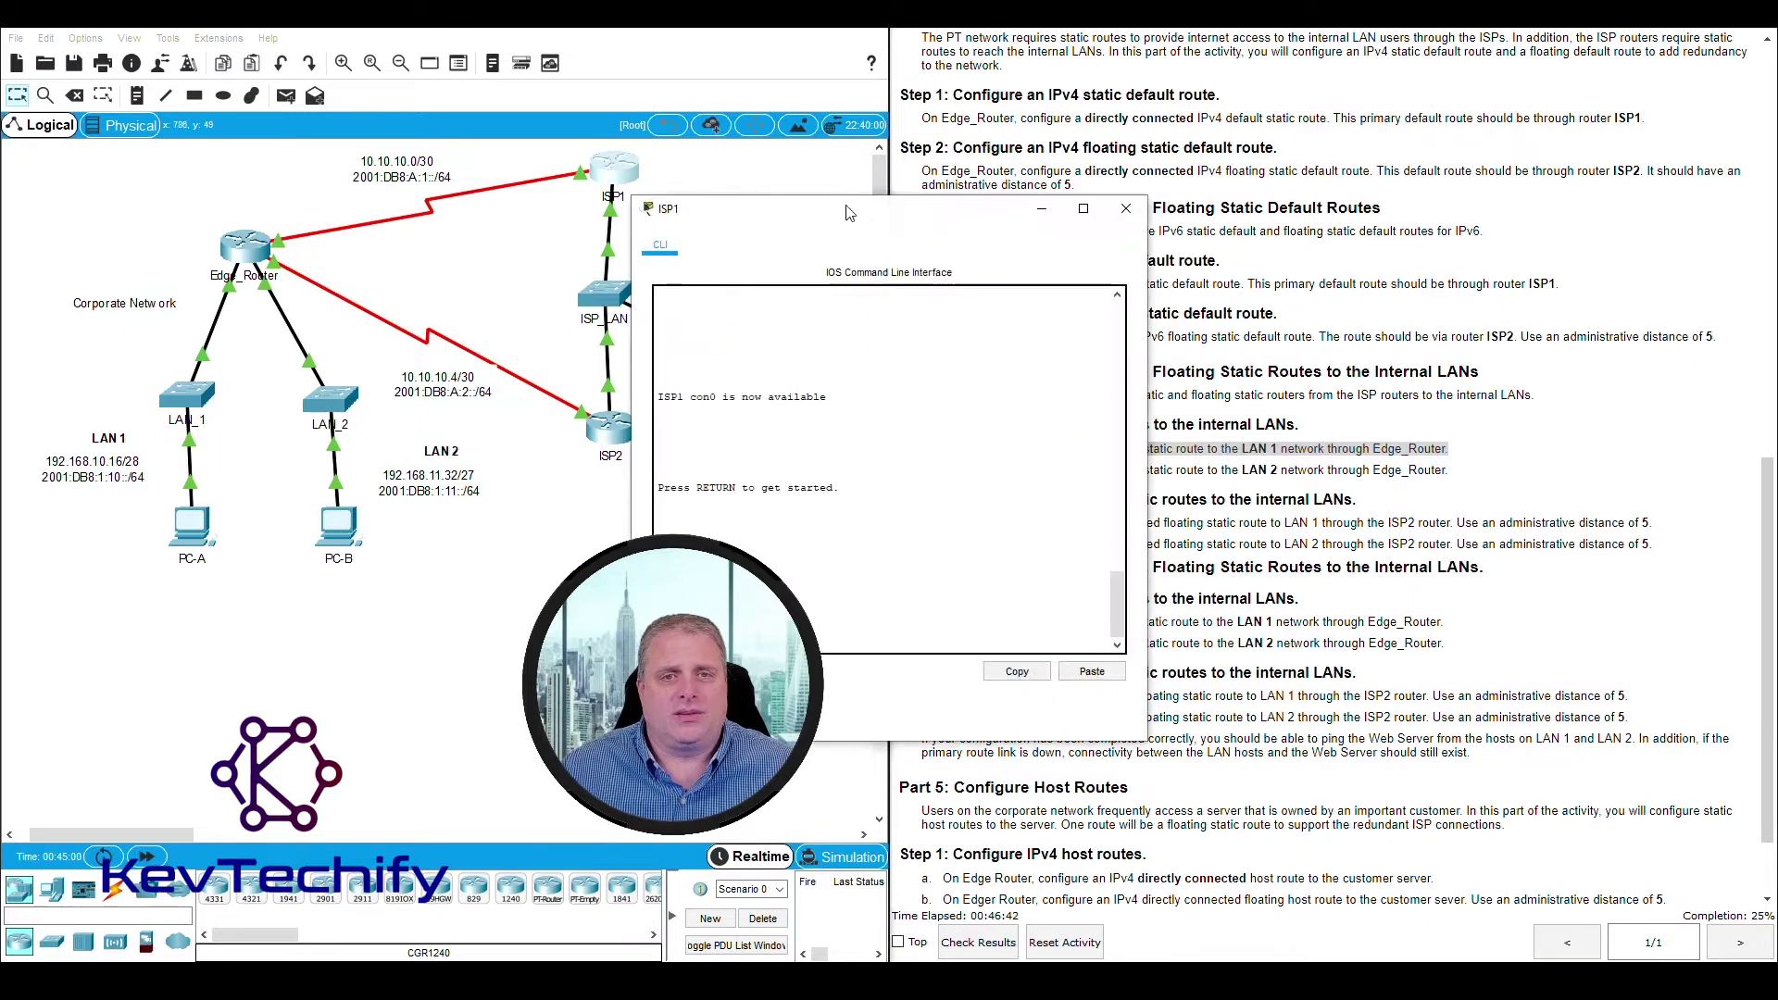
drag(845, 213, 294, 45)
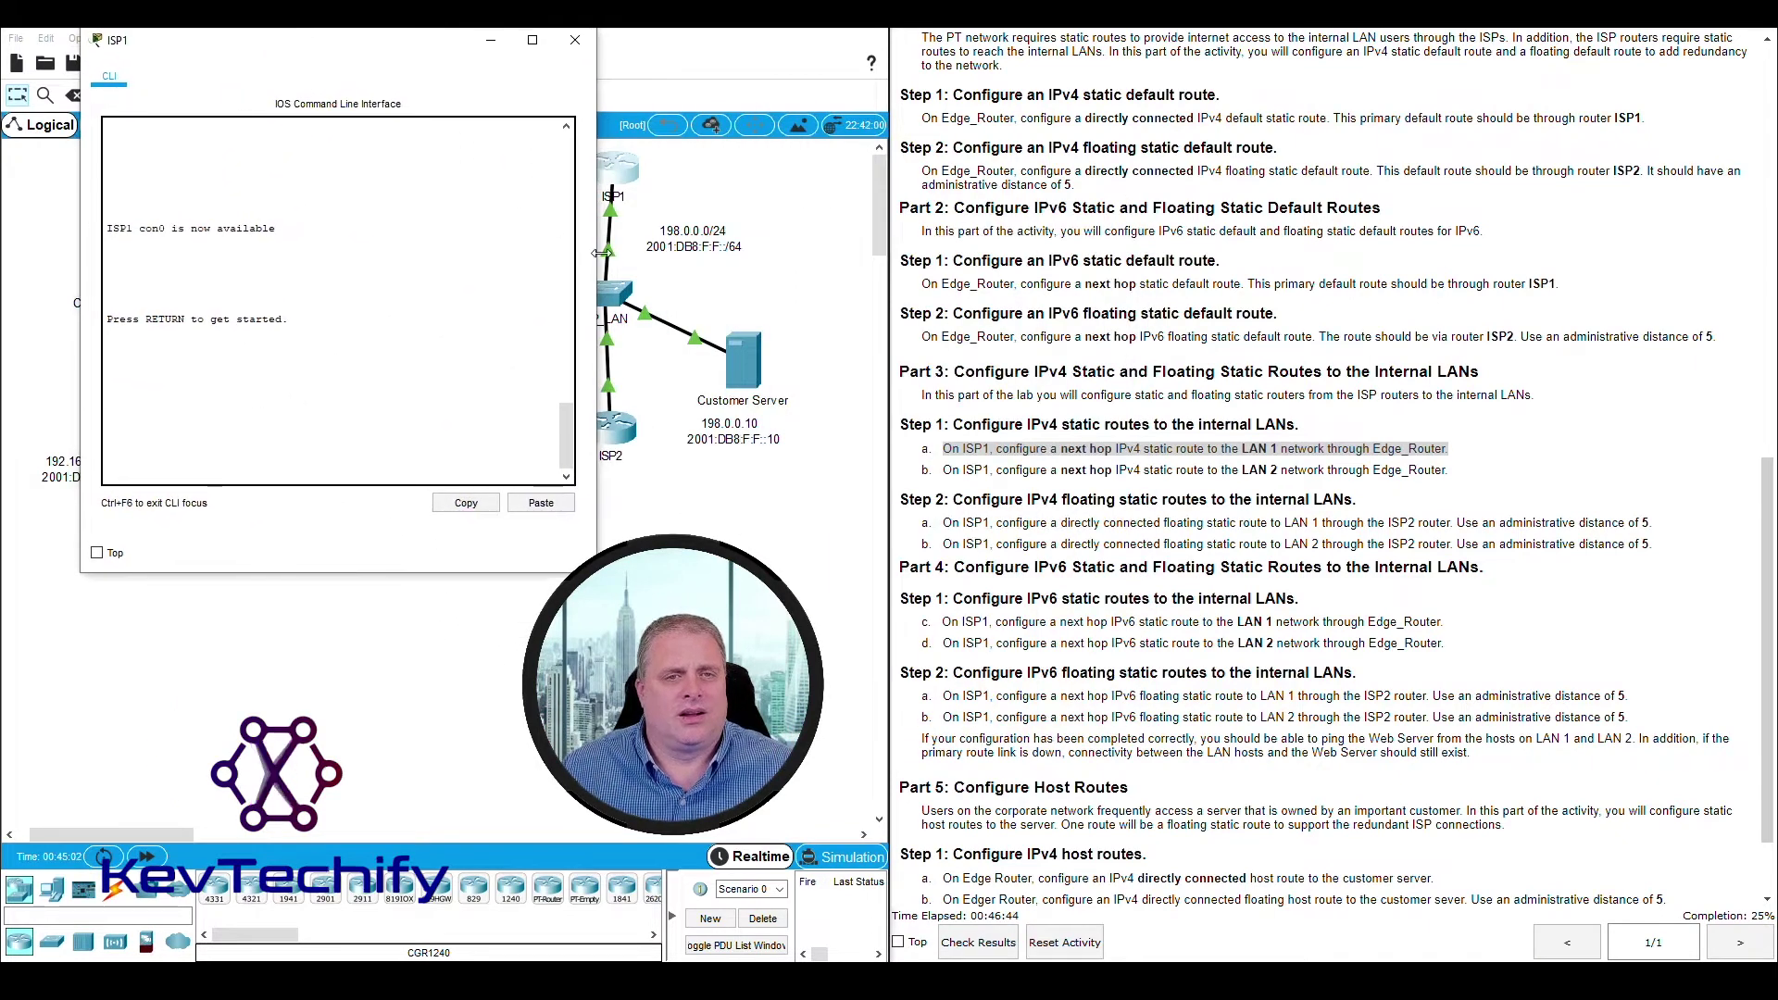
drag(600, 252, 823, 251)
mouse_move(660, 49)
mouse_down()
mouse_move(619, 37)
mouse_move(643, 40)
mouse_up()
key(Return)
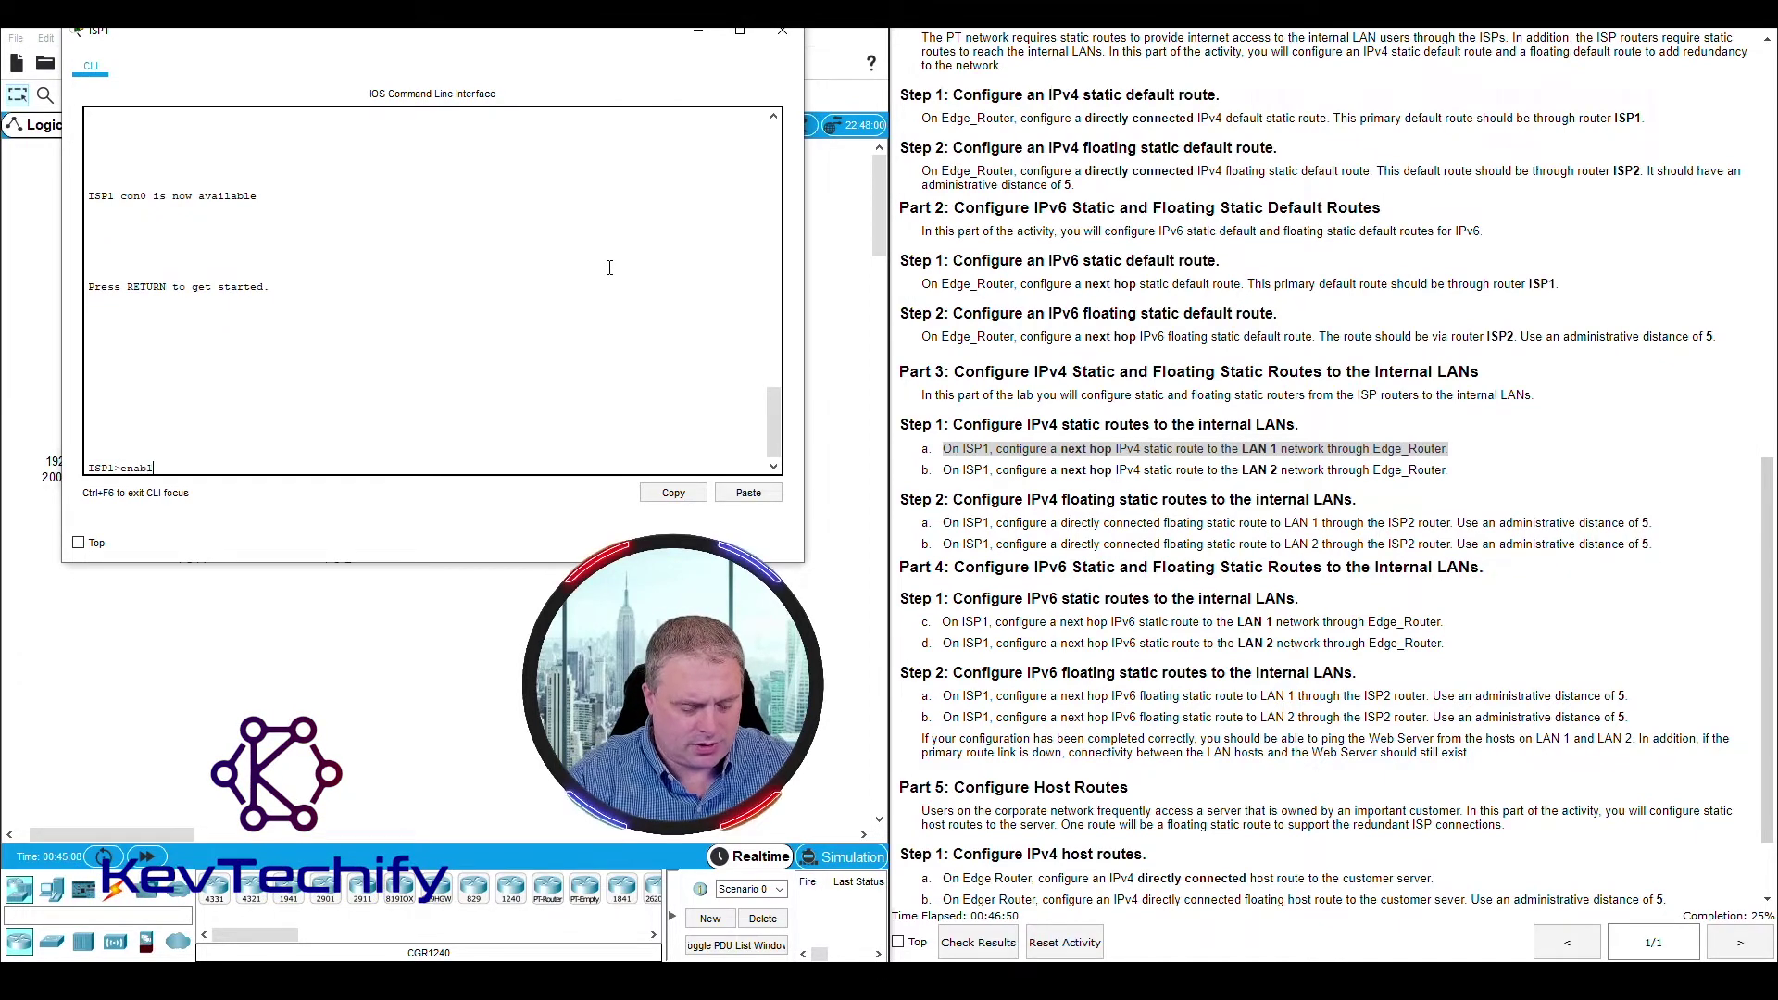
text(enable)
key(Return)
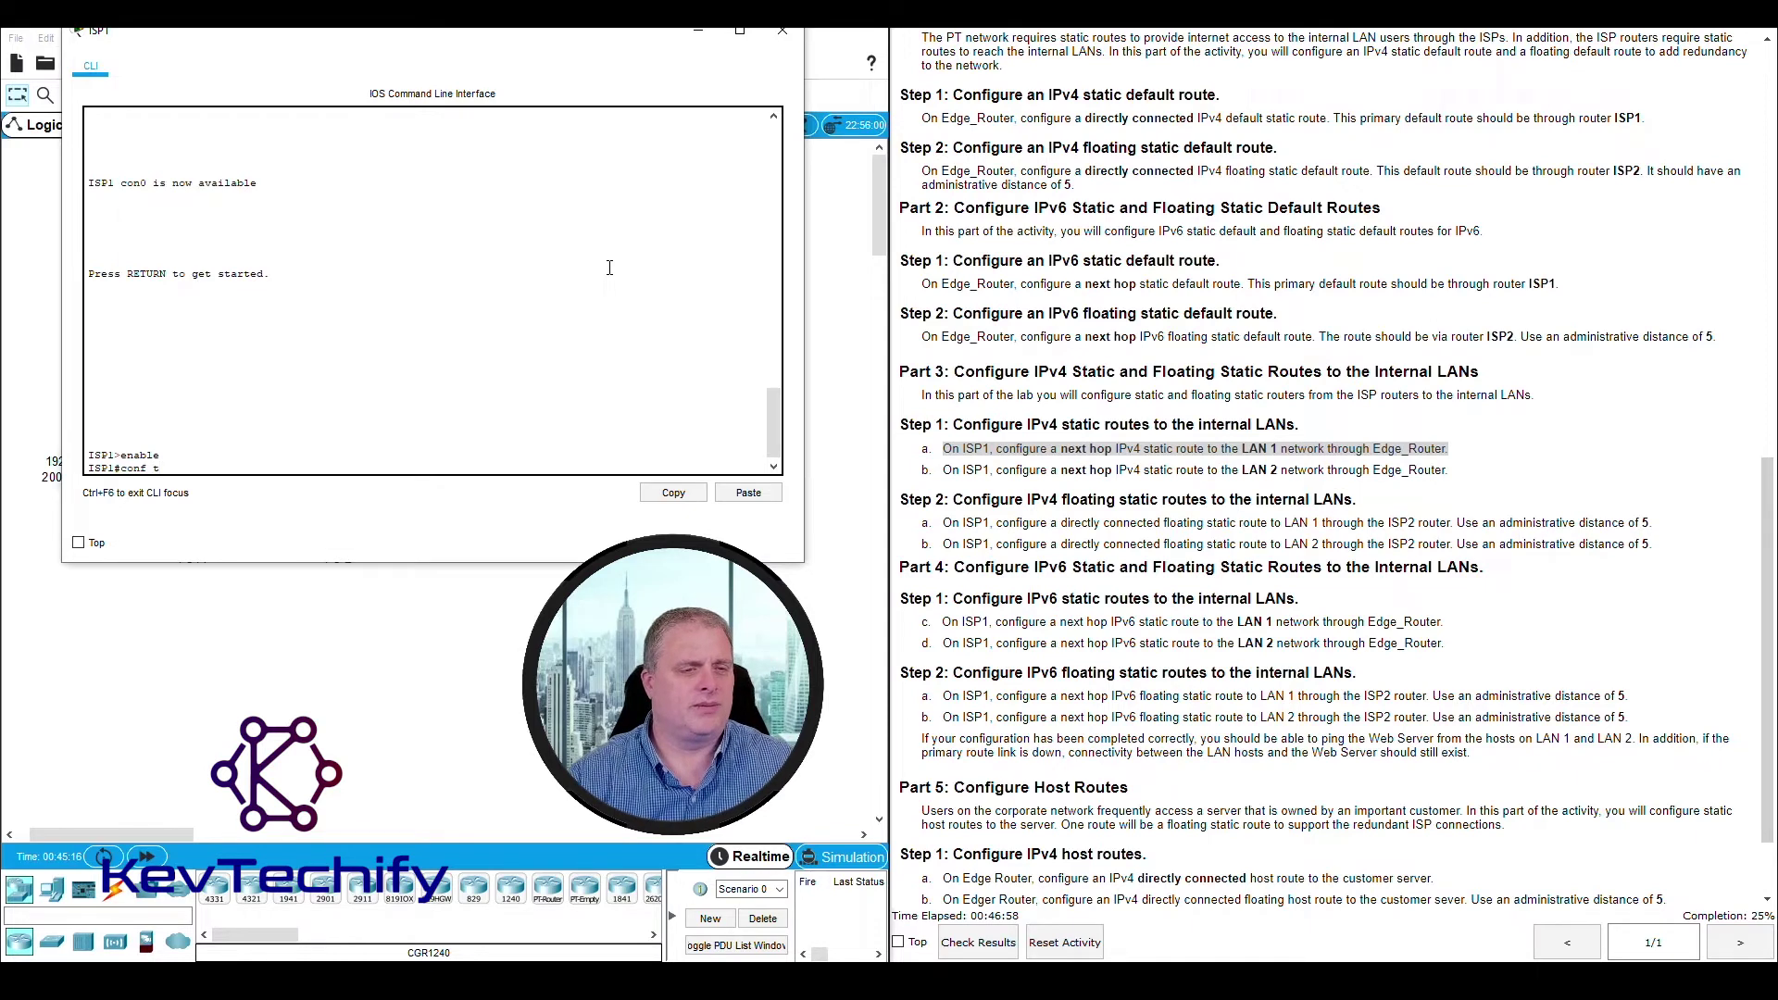
text(conf t)
key(Return)
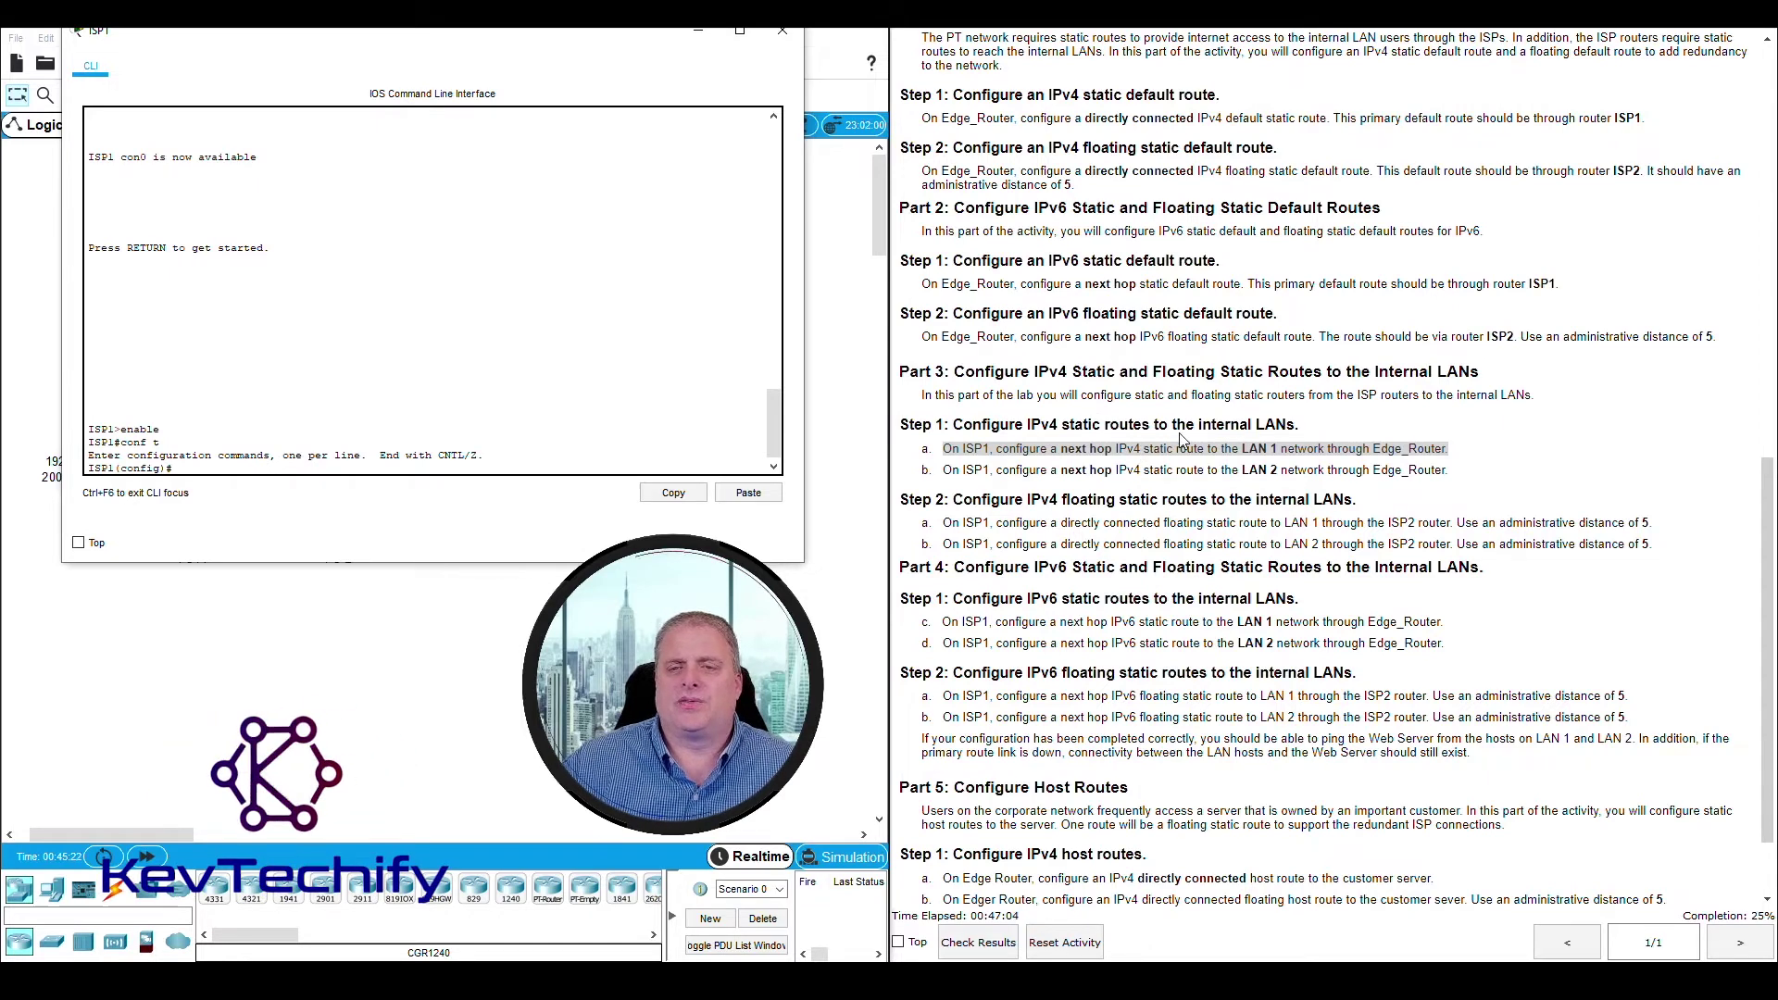
Step: Begin an IPv4 static route on ISP1 to the LAN 1 network 192.168.10.16 with mask 255.255.255.240
text(ip)
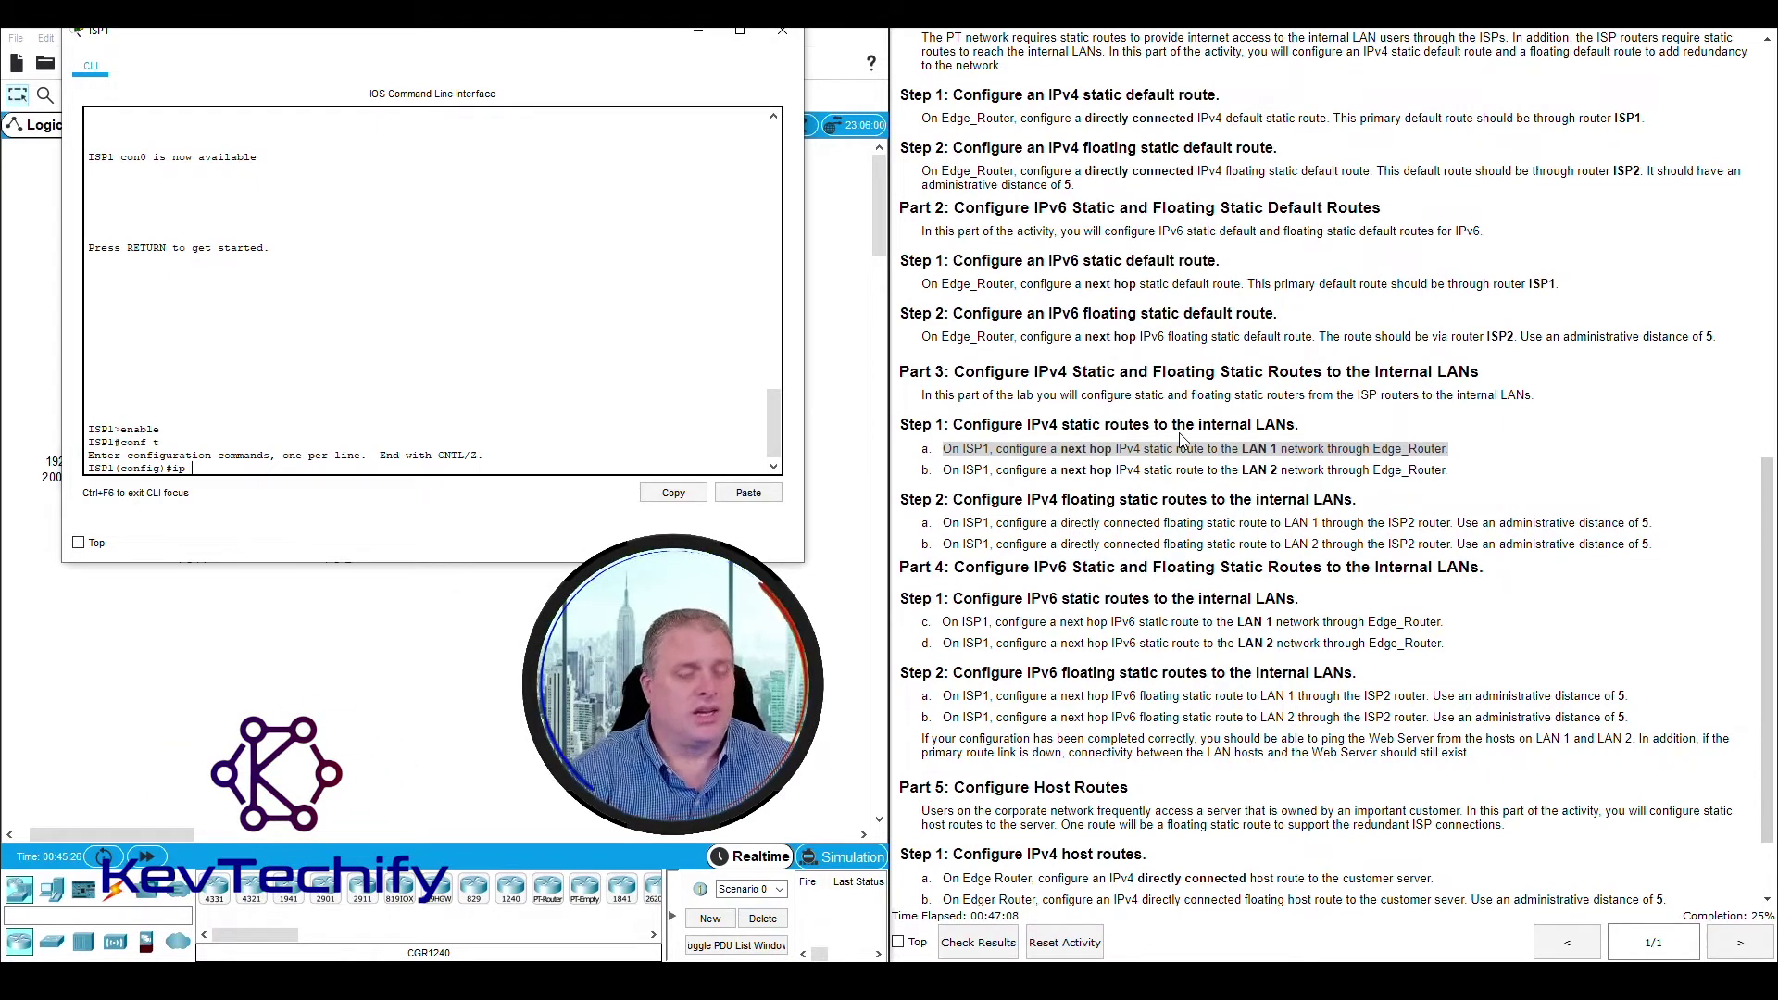
text( route)
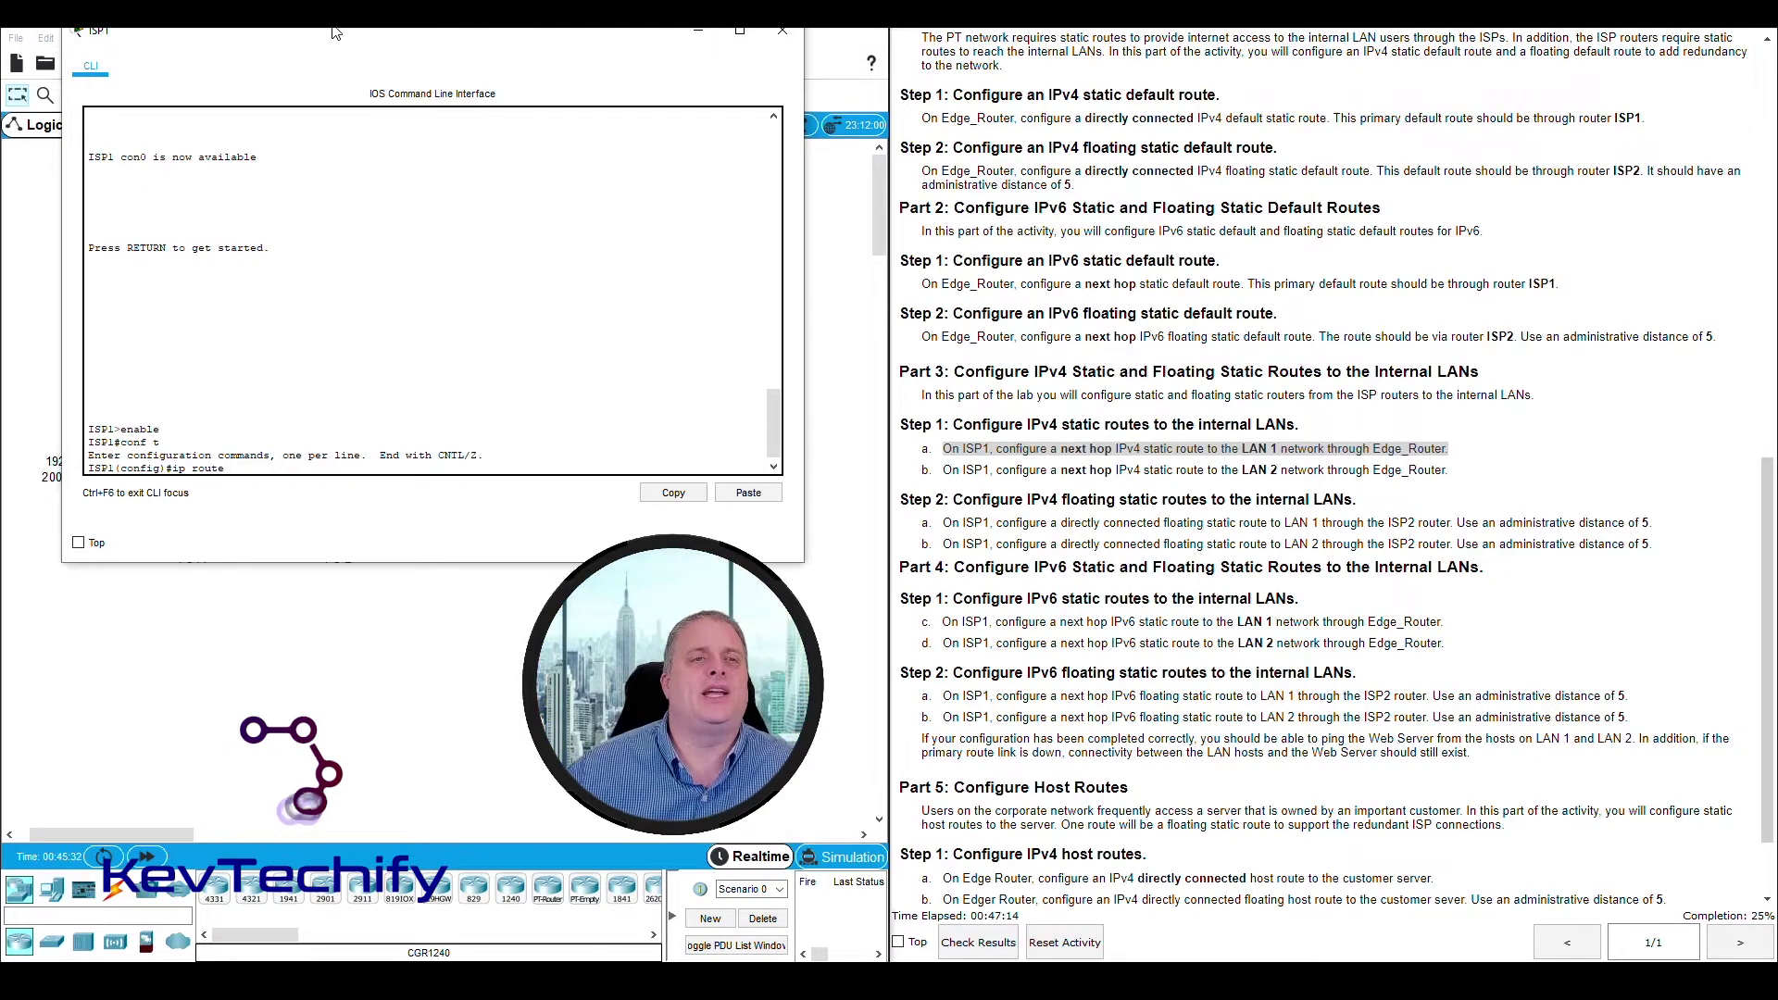
drag(335, 32, 1141, 31)
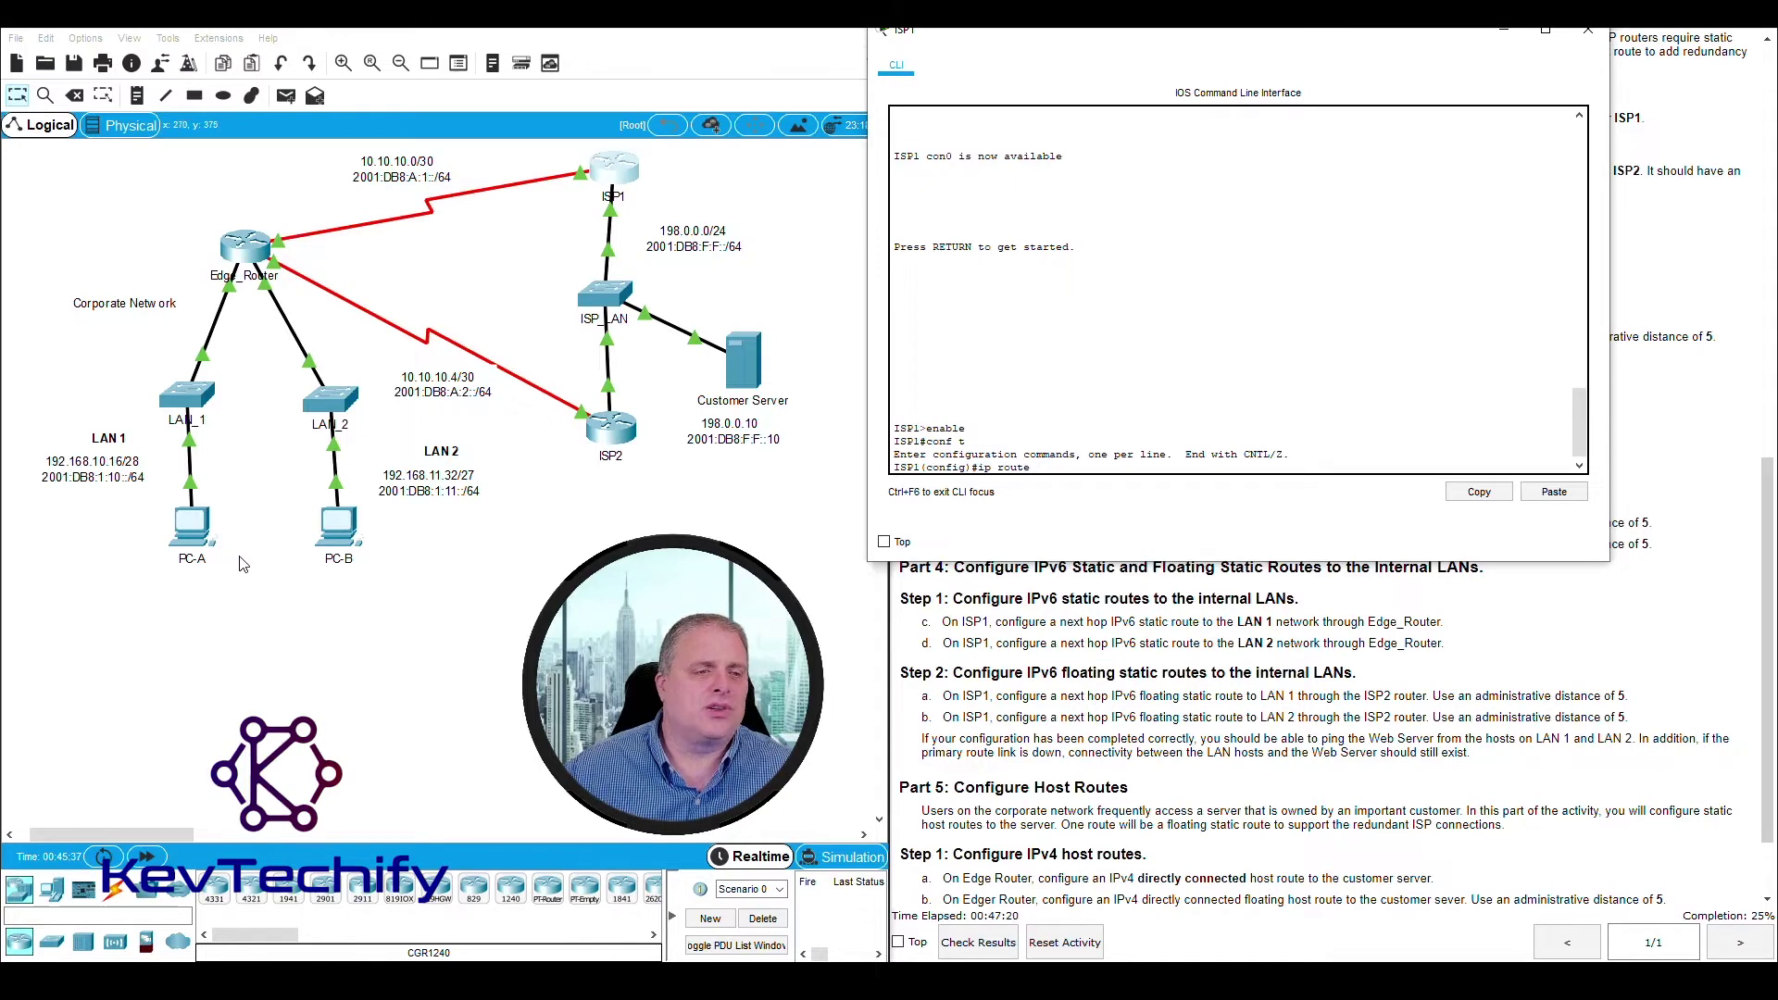
drag(242, 564, 65, 352)
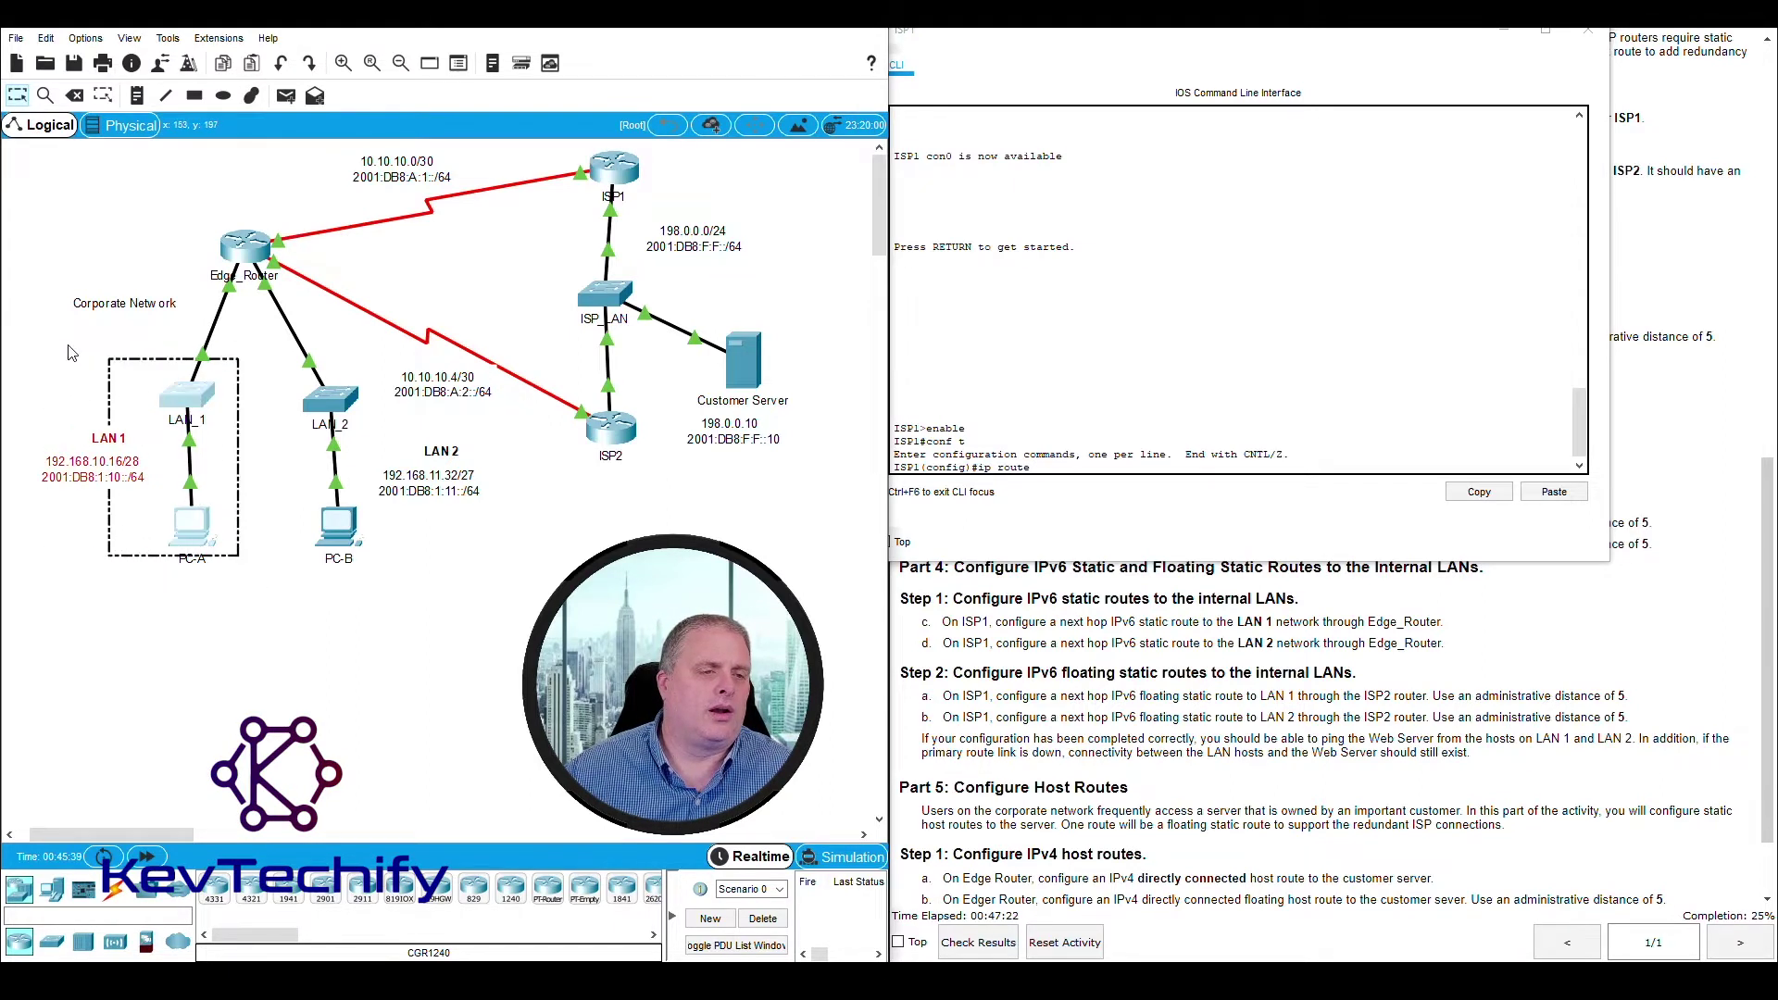
click(31, 405)
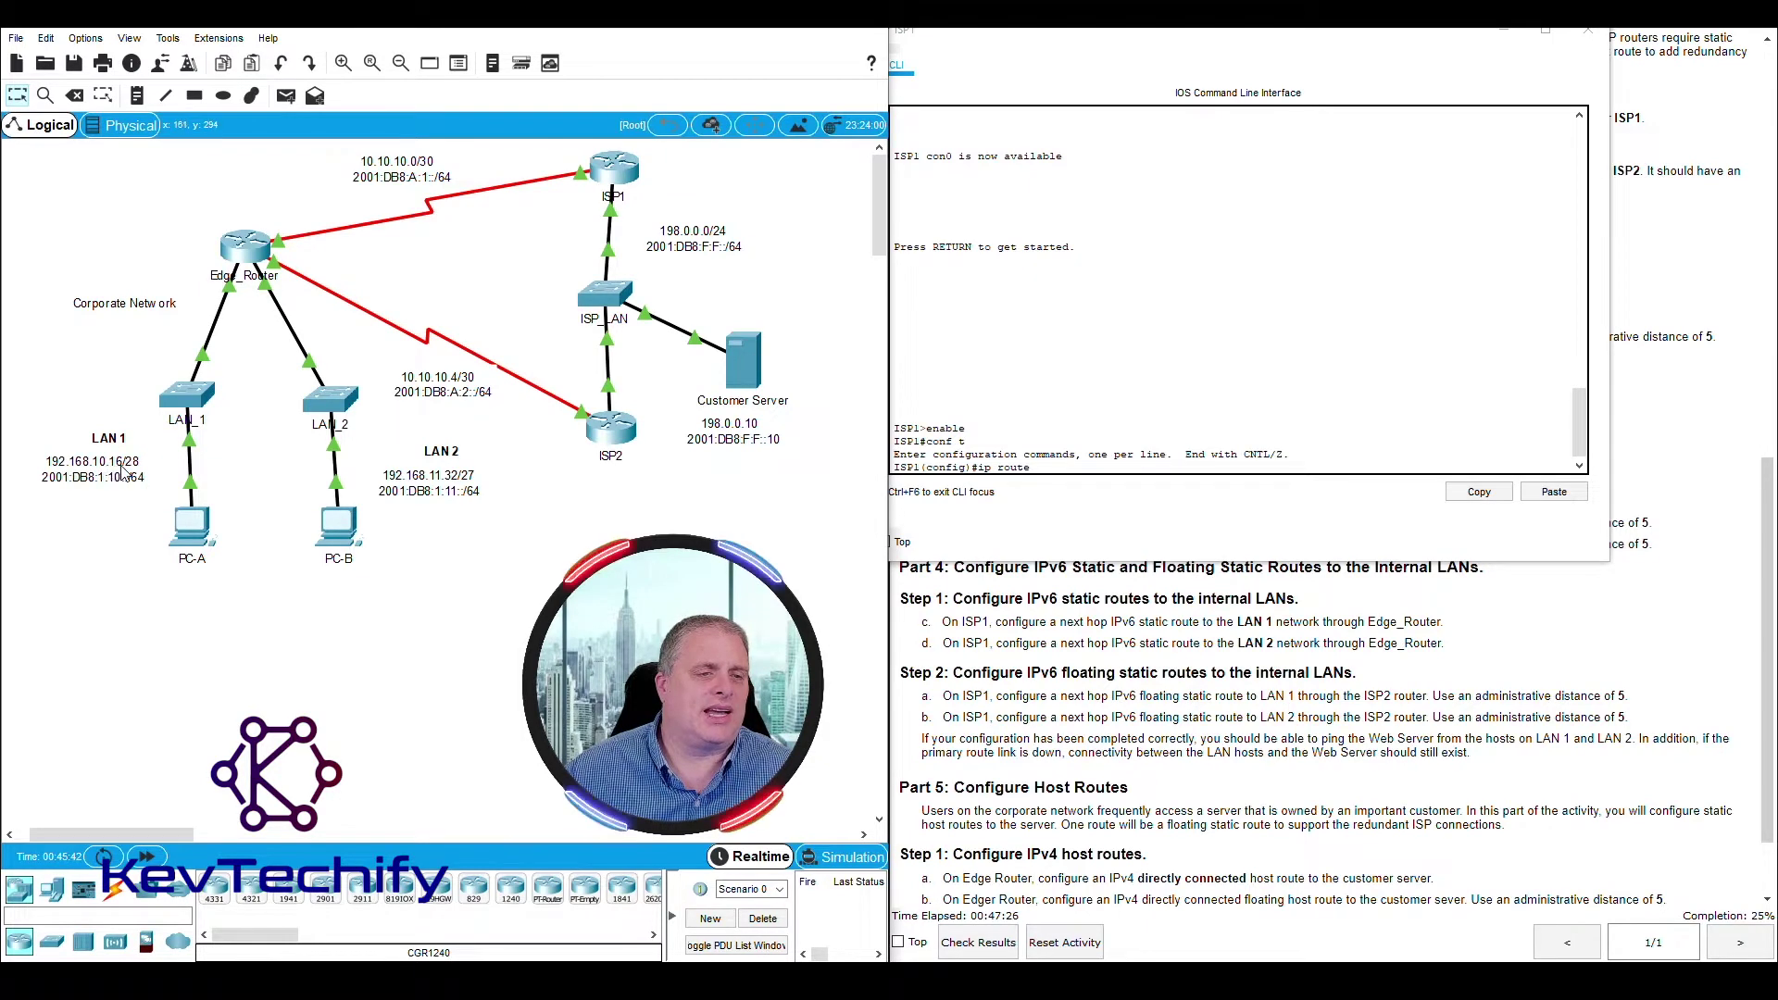
click(1075, 37)
mouse_move(1074, 37)
mouse_down()
mouse_move(1021, 28)
mouse_move(1055, 26)
mouse_up()
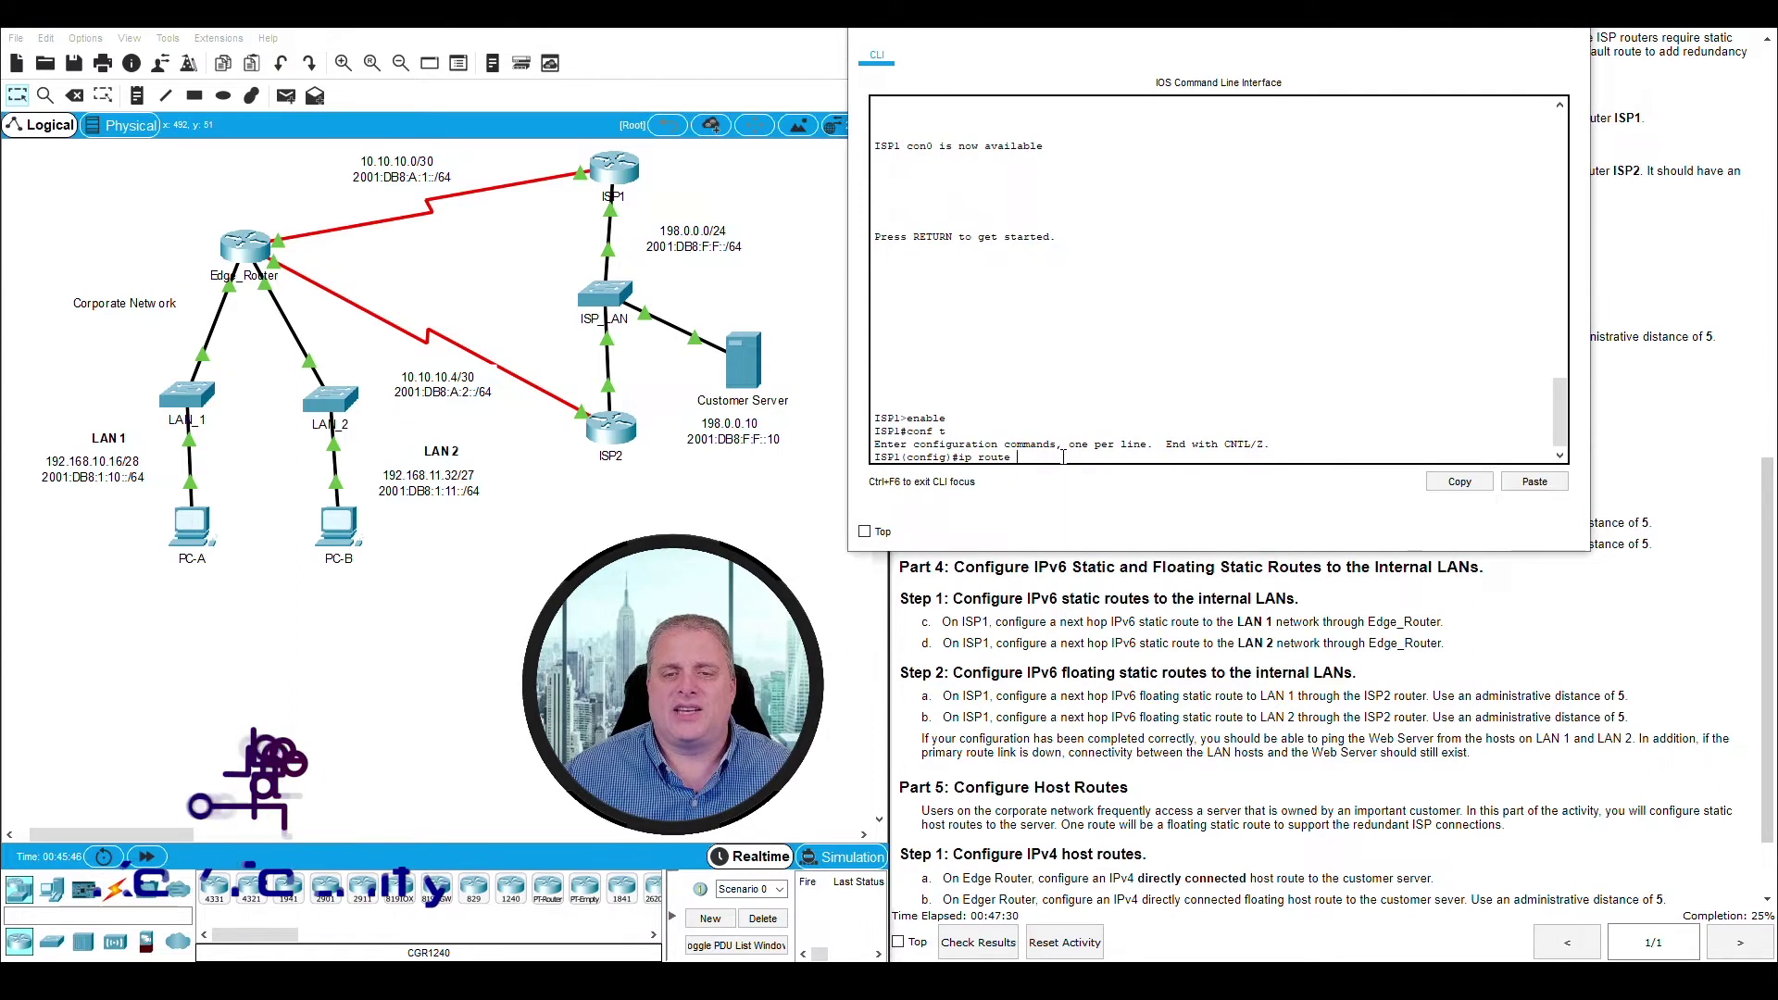
text(192.16)
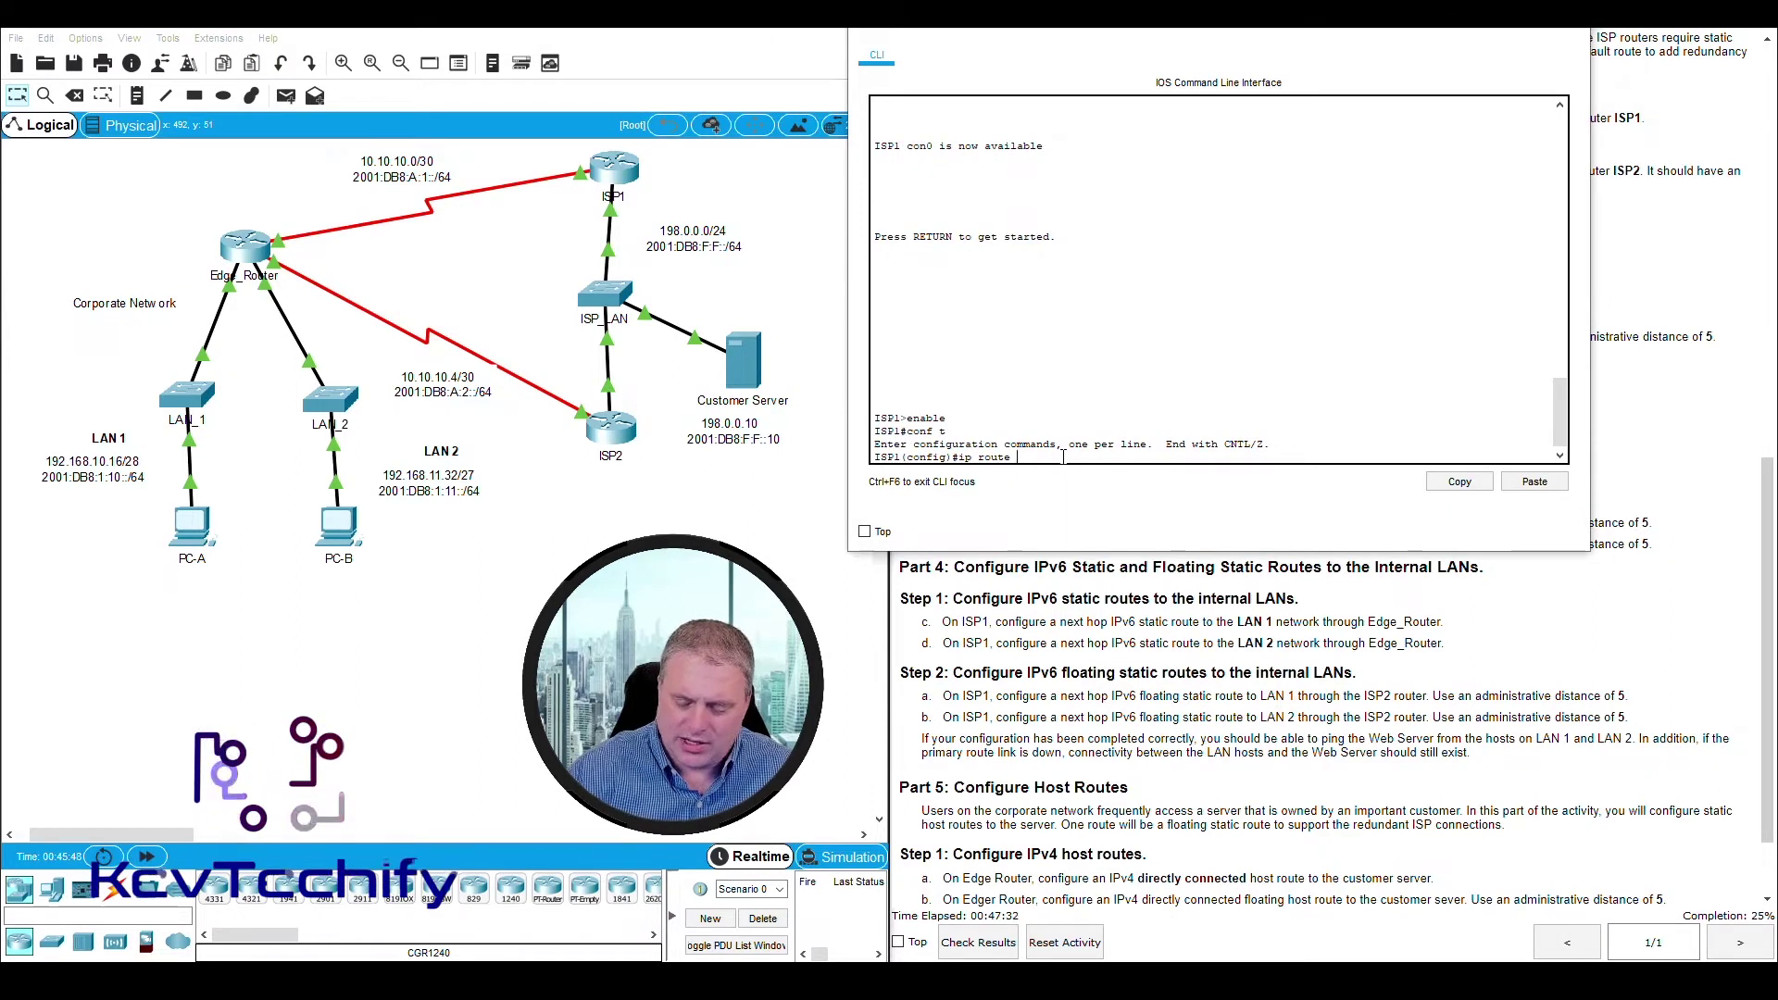
text(8)
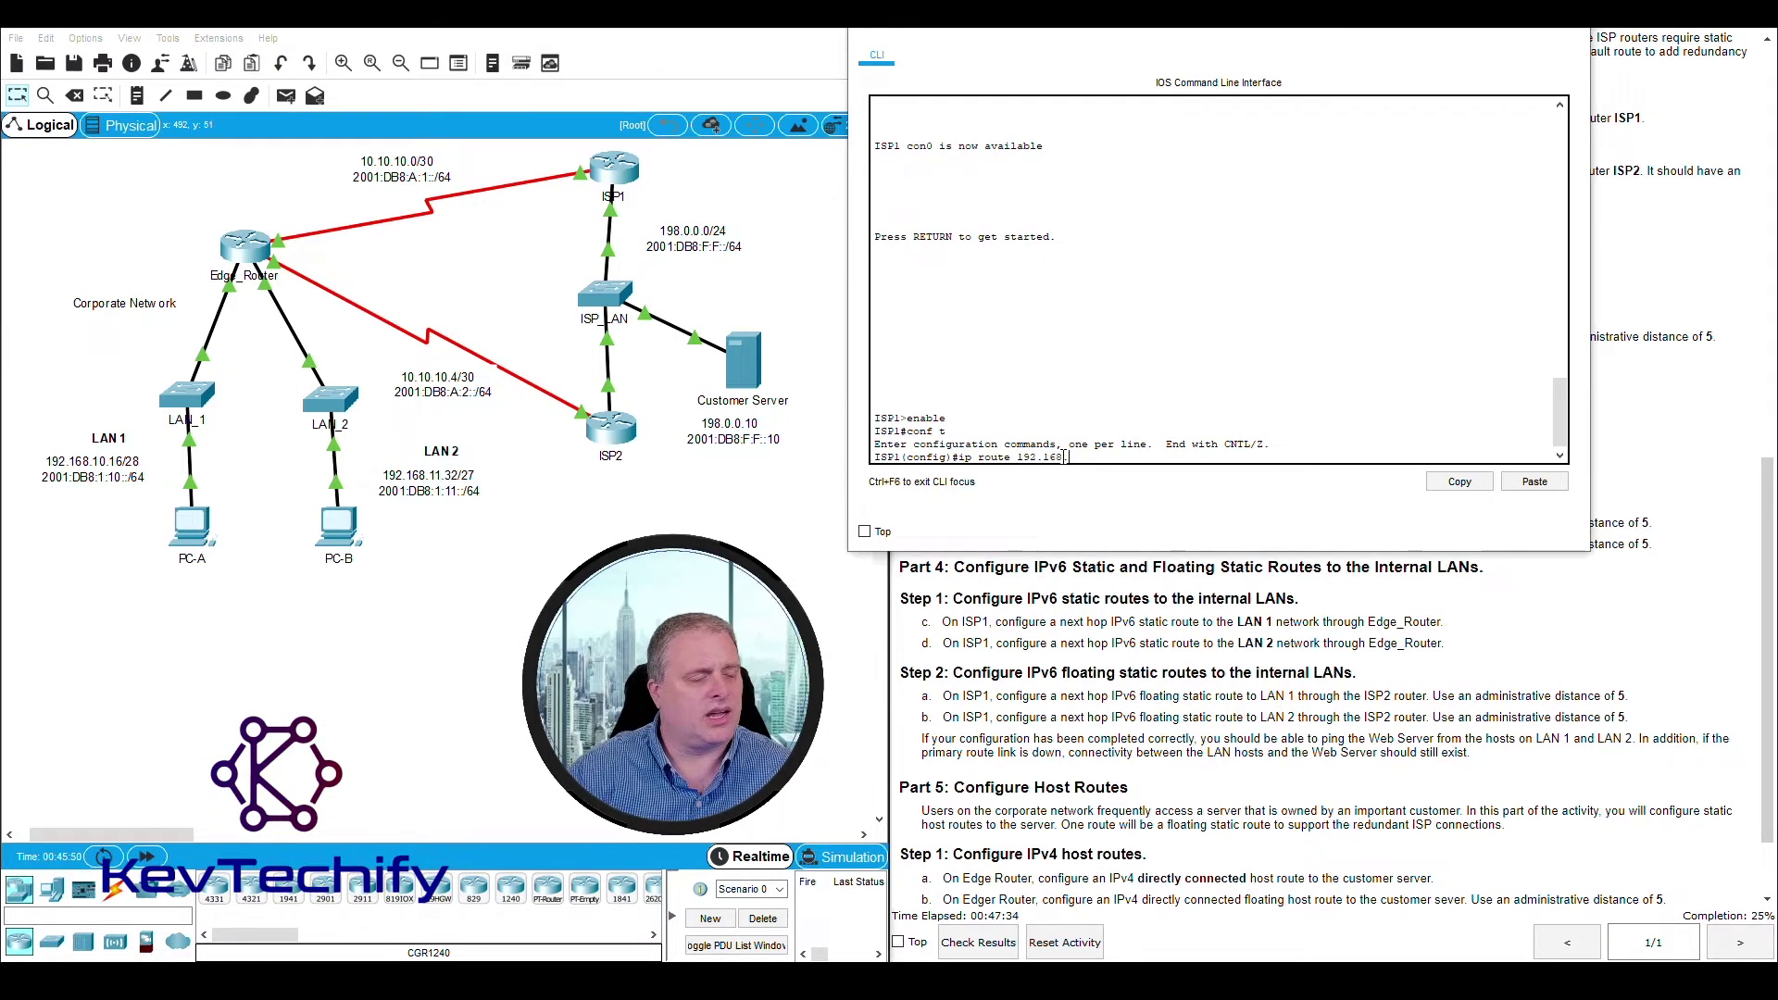
text(.10.16)
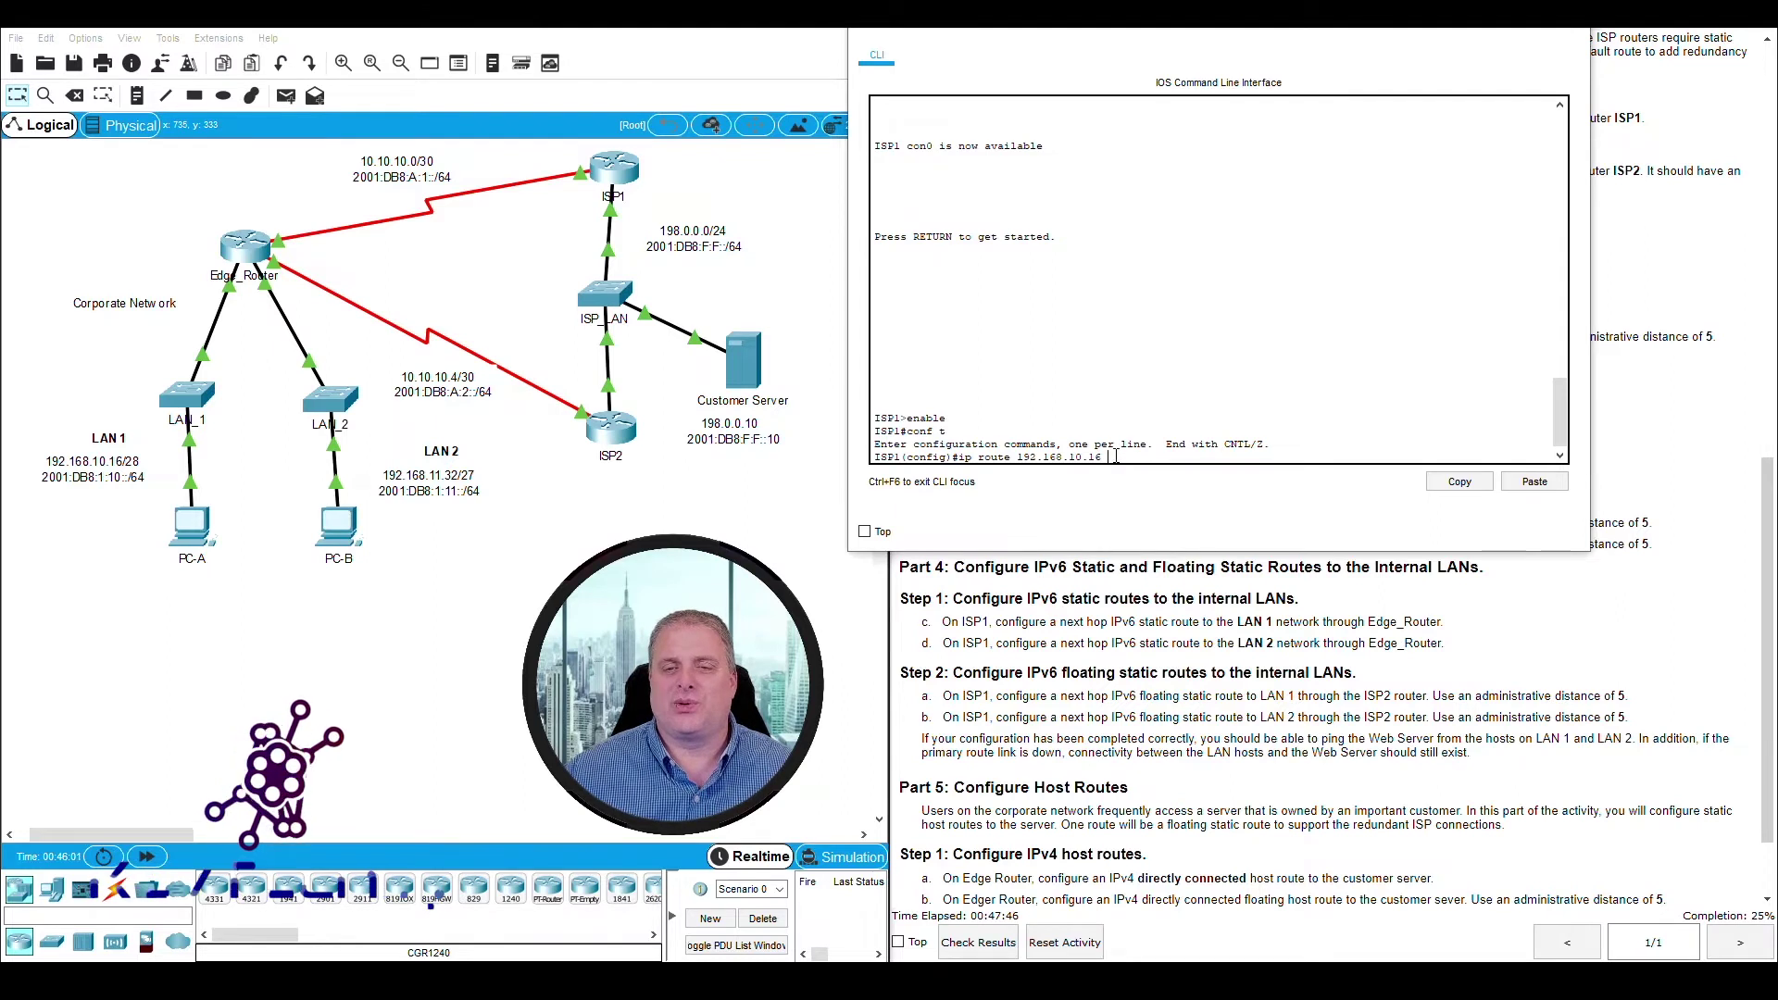
text(255)
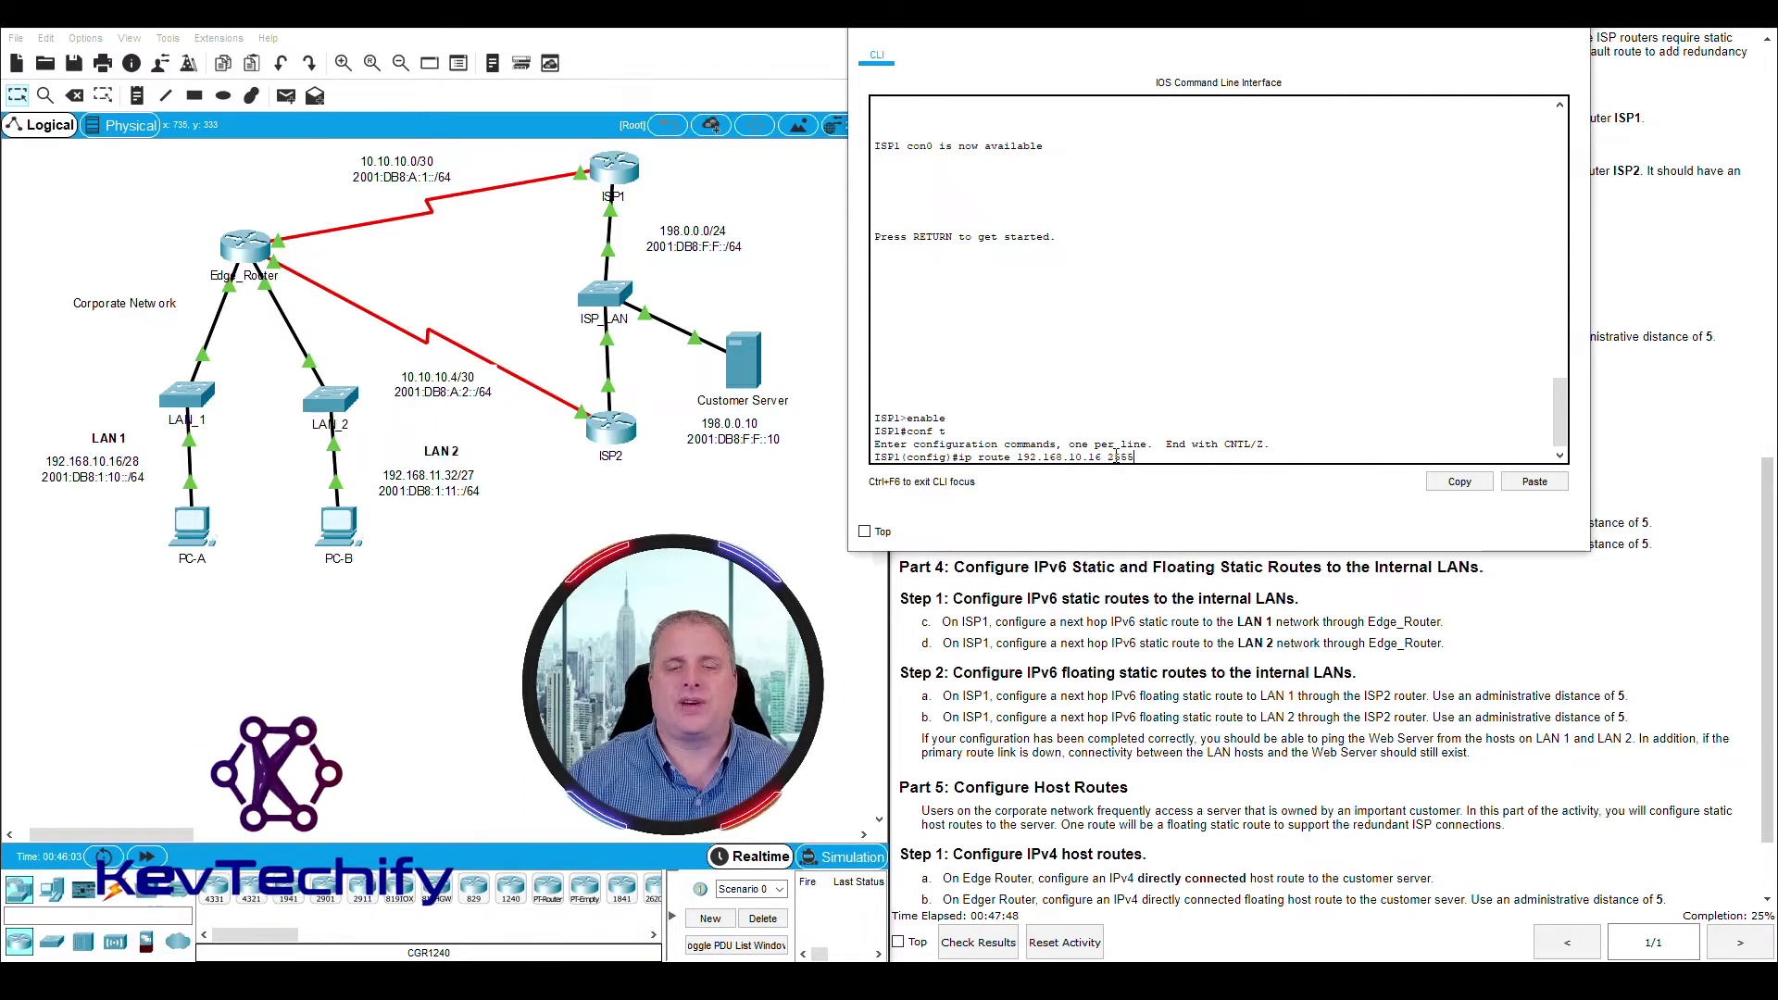
text(.255.255.240)
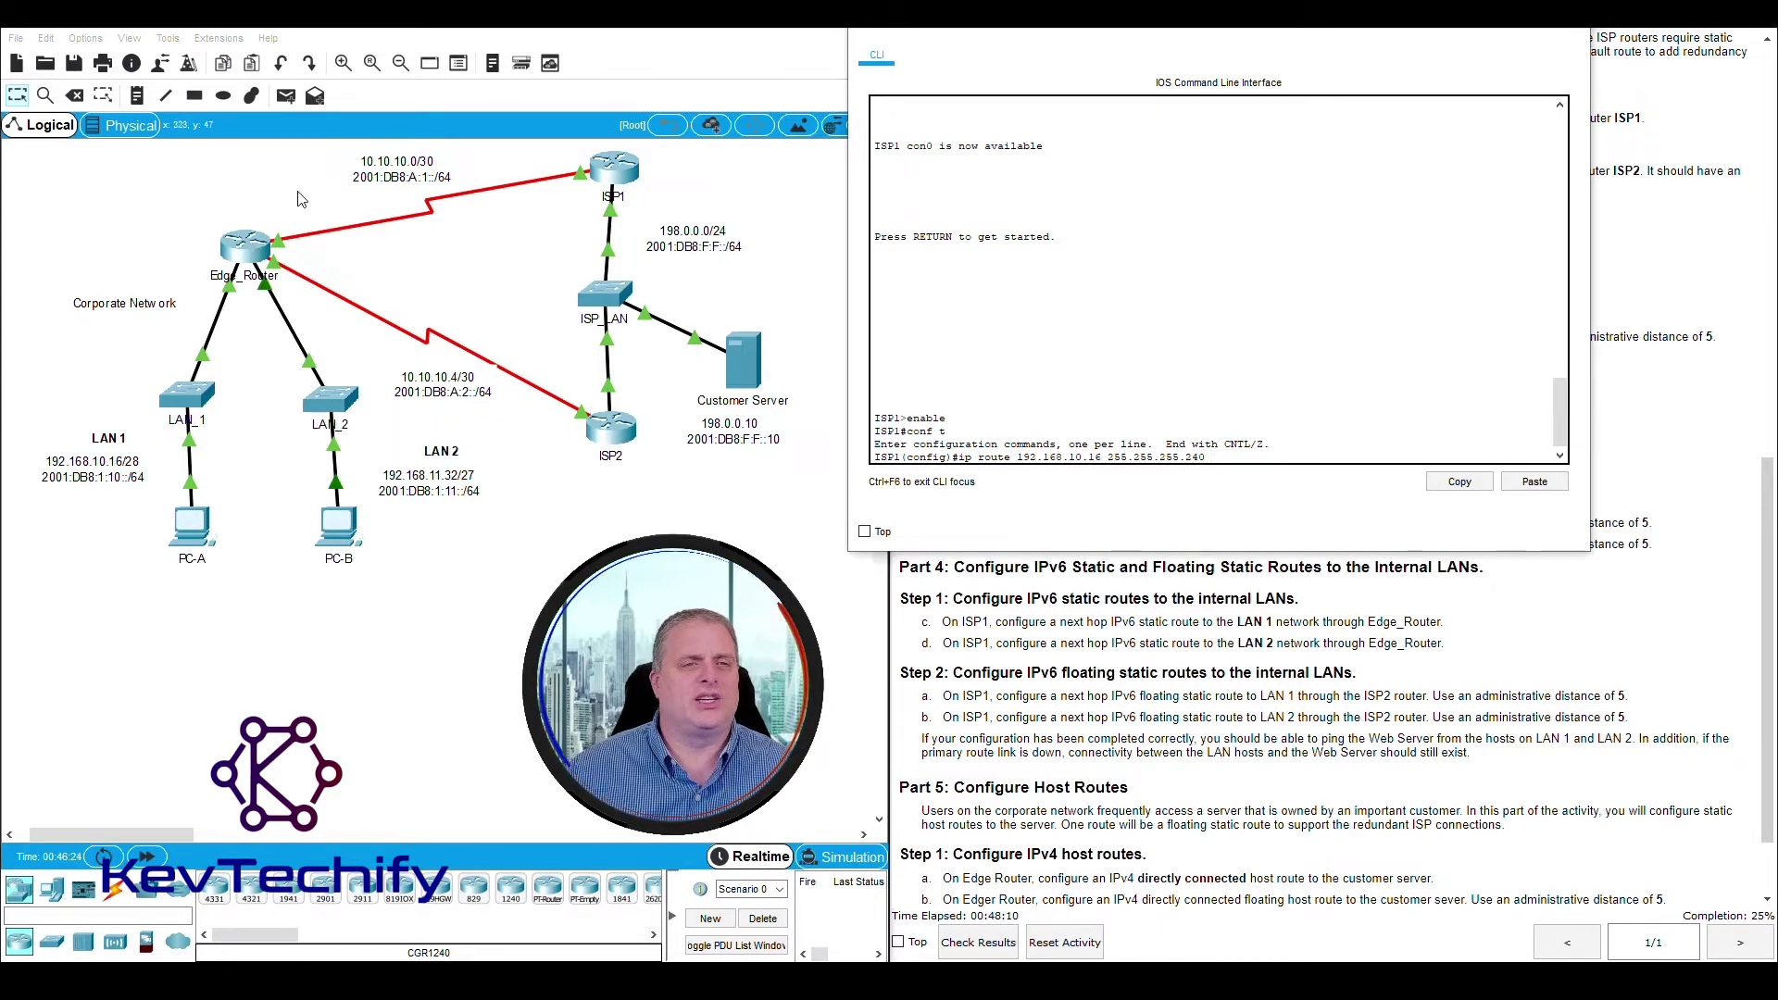
Step: Identify Edge_Router's interface on the link to ISP1 in the topology and look up its IPv4 address in the addressing table
click(384, 234)
drag(587, 194, 310, 239)
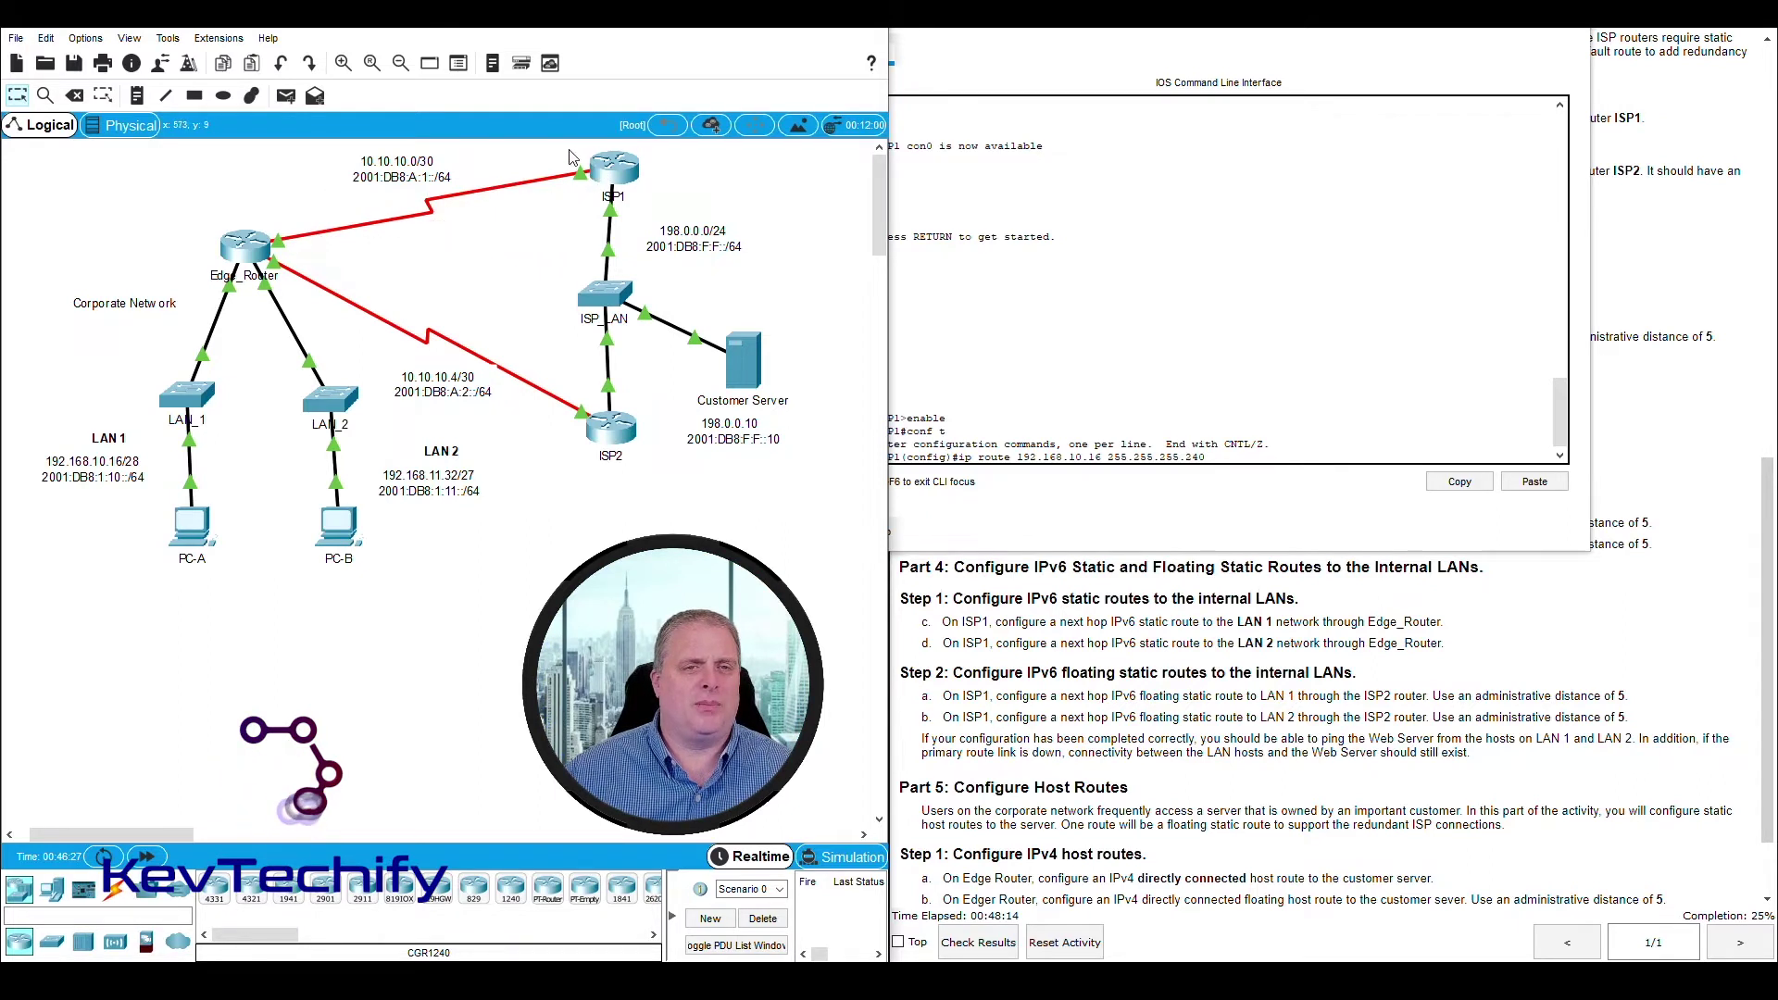
drag(563, 158, 600, 189)
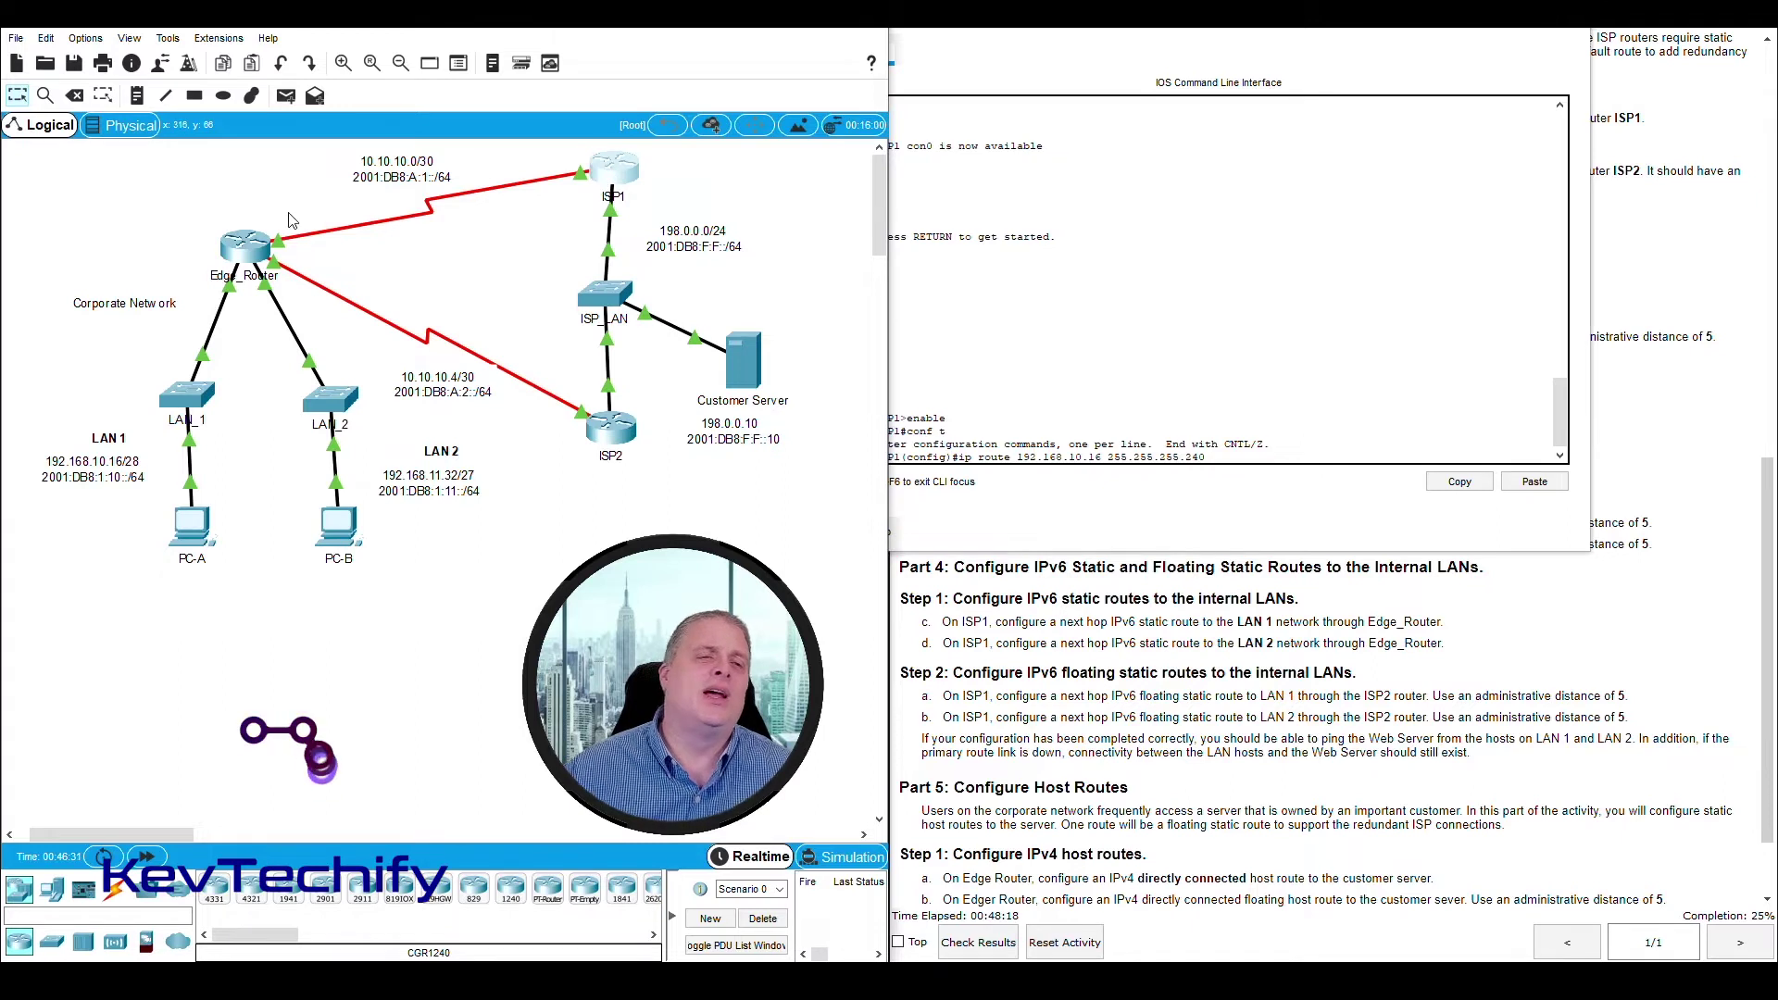
drag(298, 217, 244, 250)
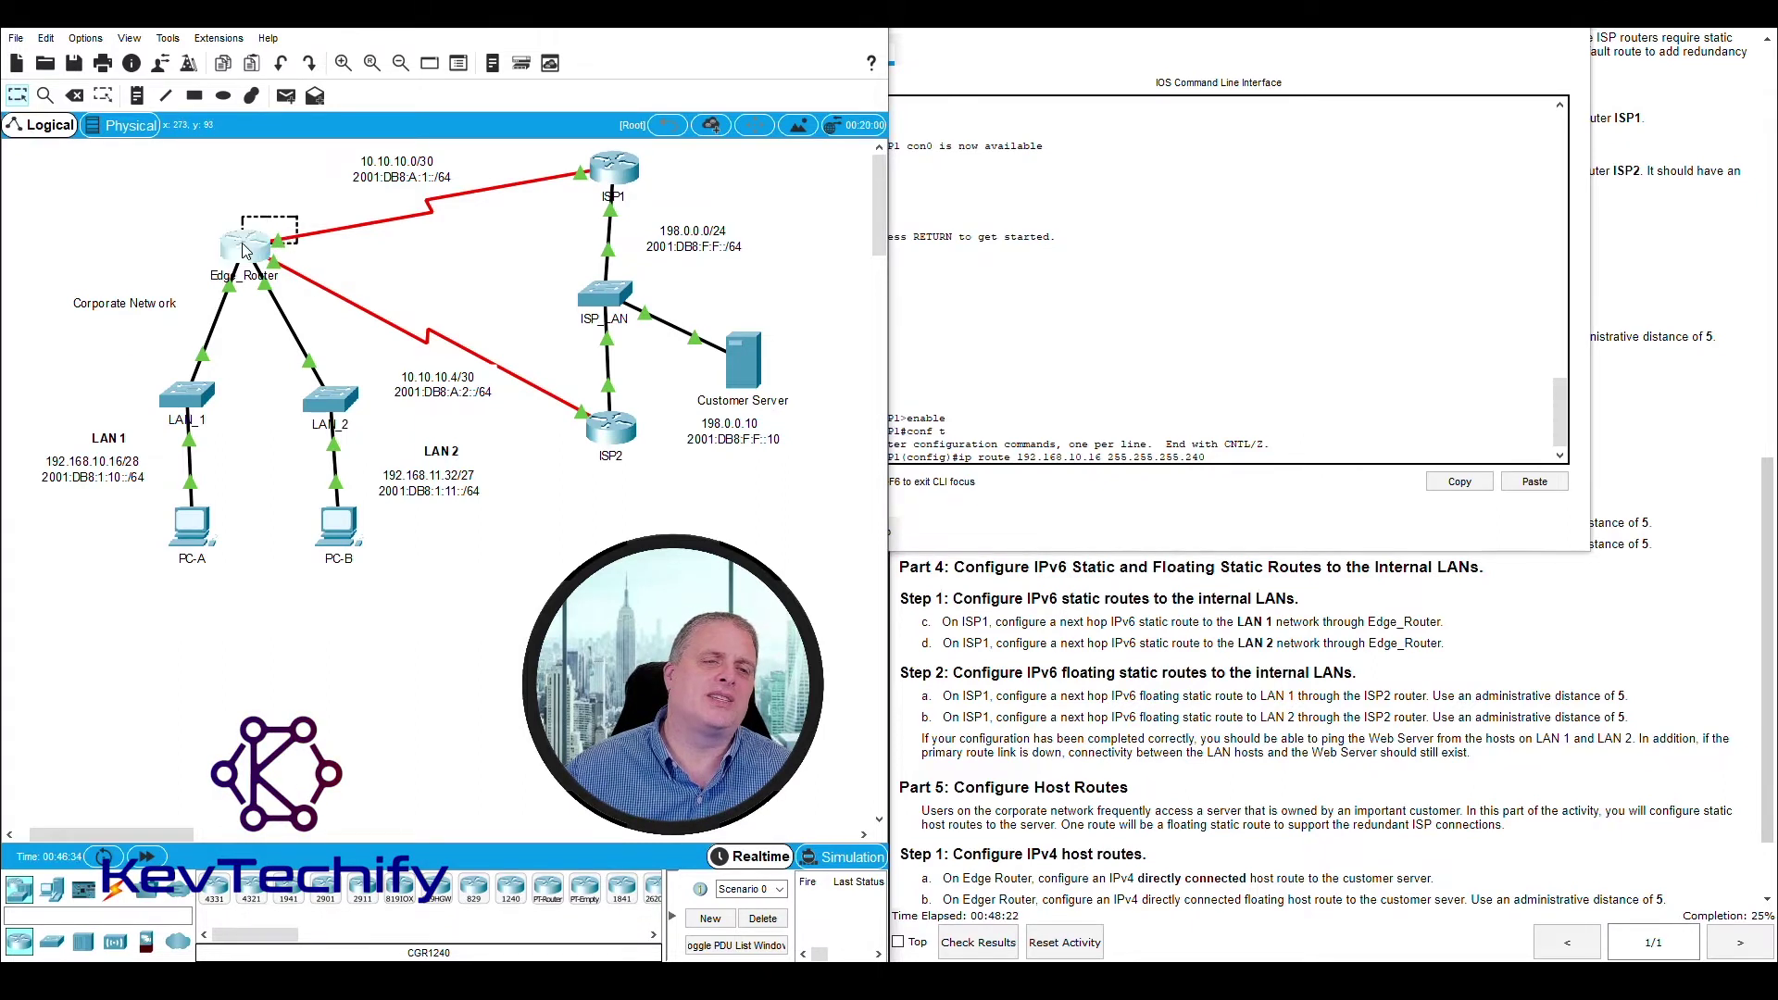
click(316, 195)
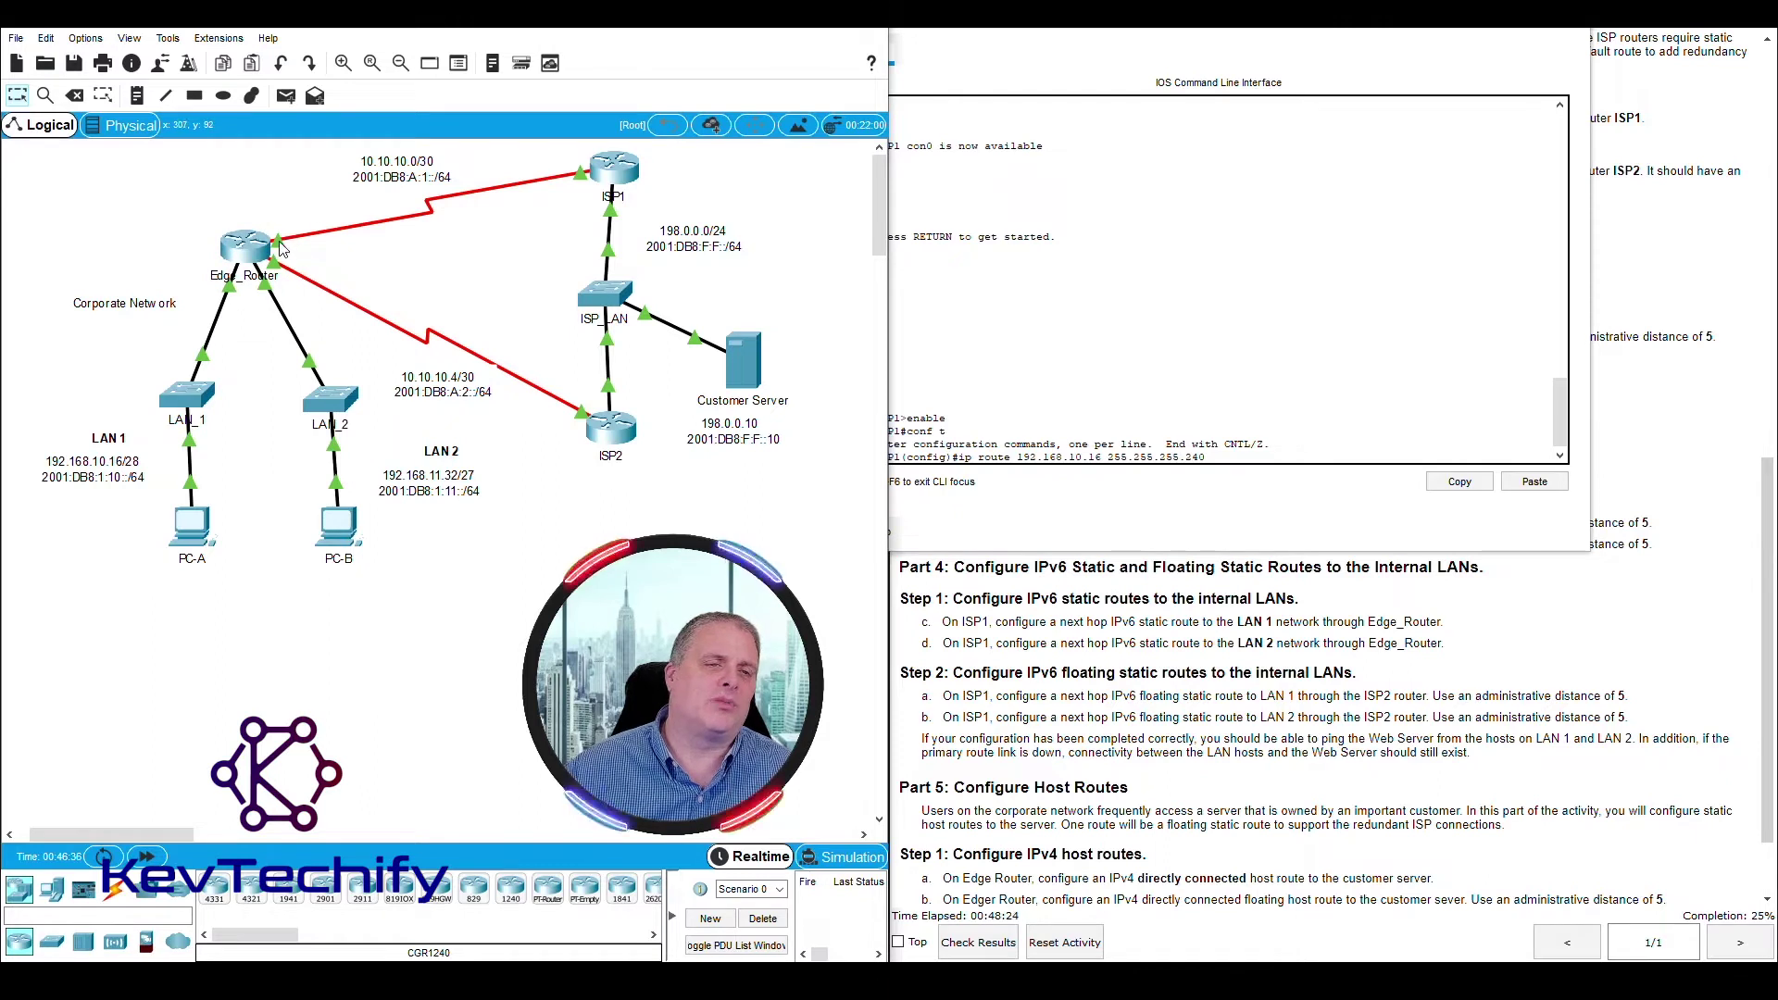
mouse_move(287, 257)
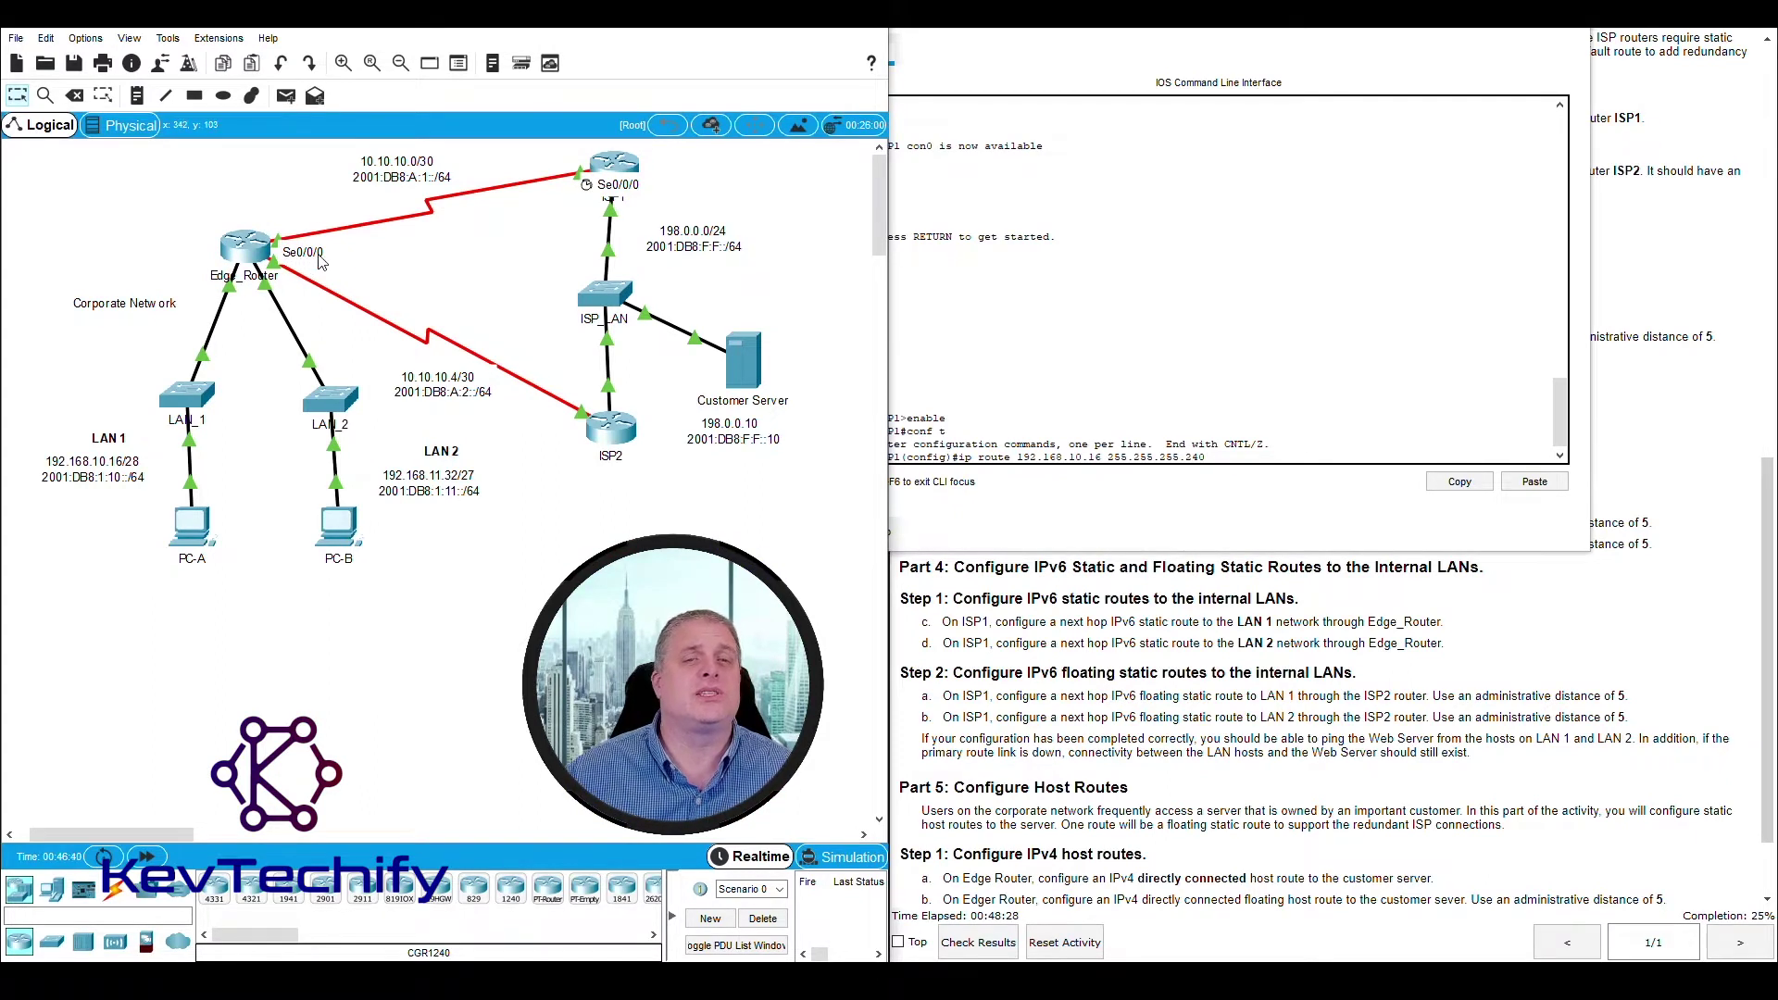
drag(1122, 41, 408, 26)
scroll(1215, 411, up, 15)
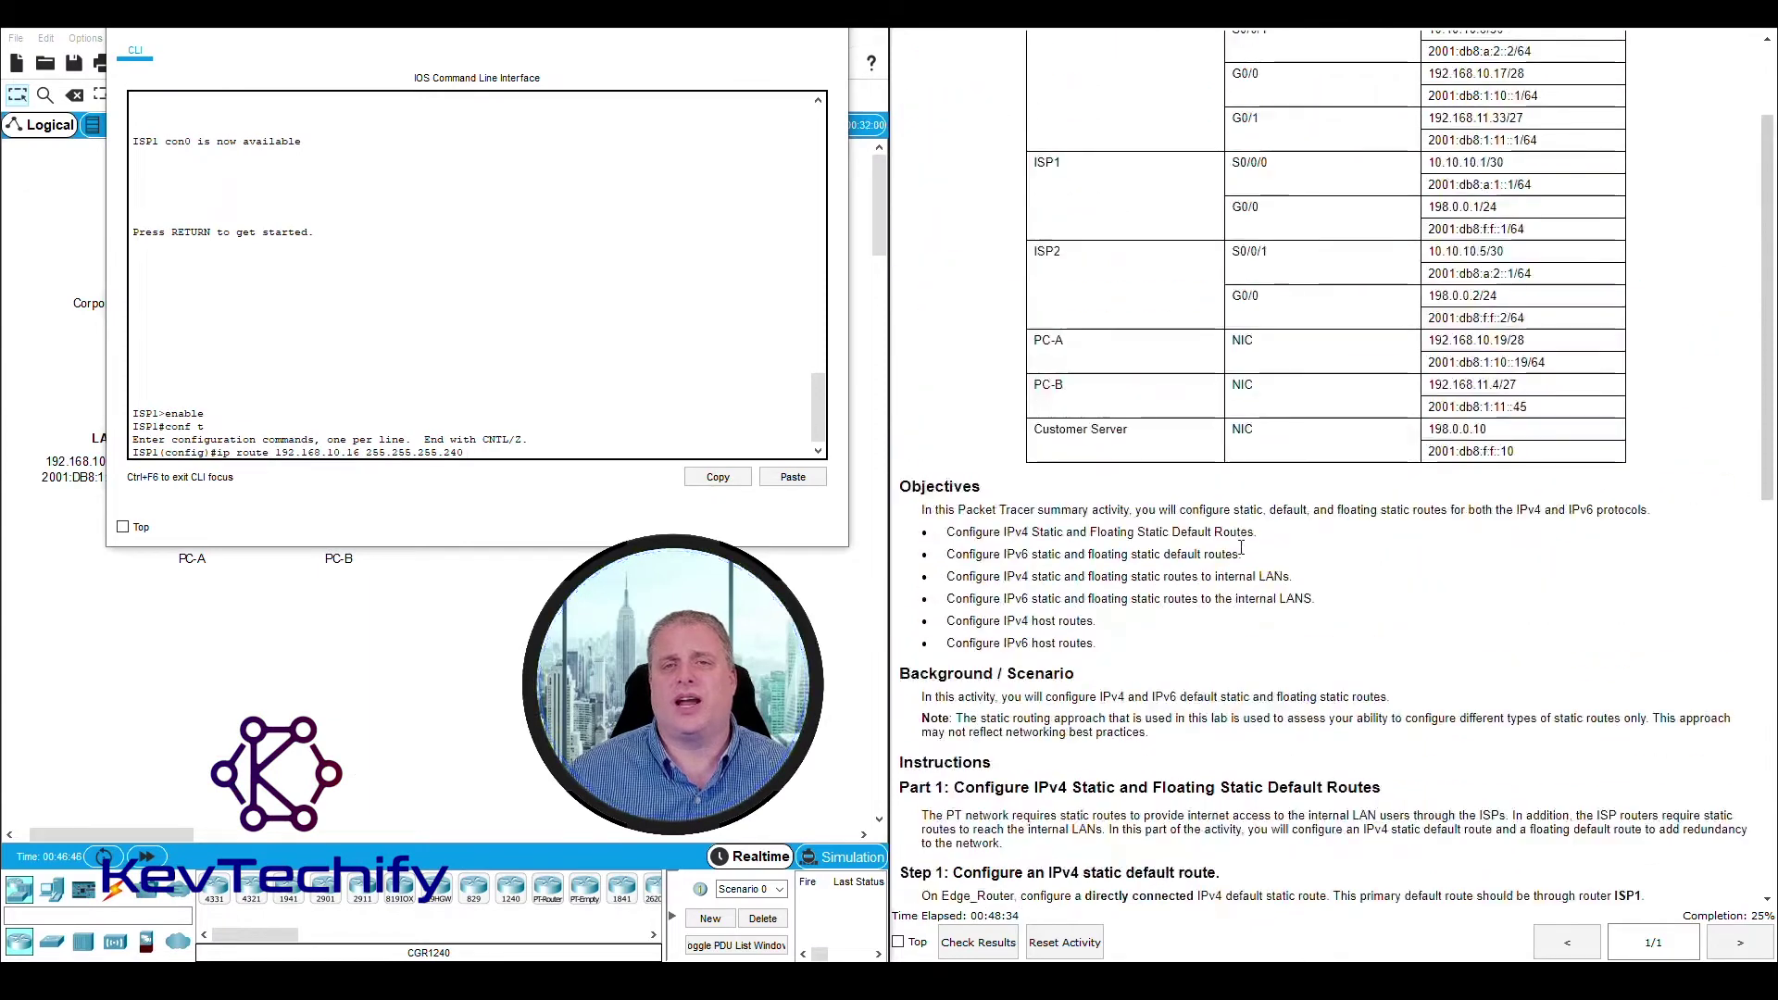
drag(1034, 96, 1490, 95)
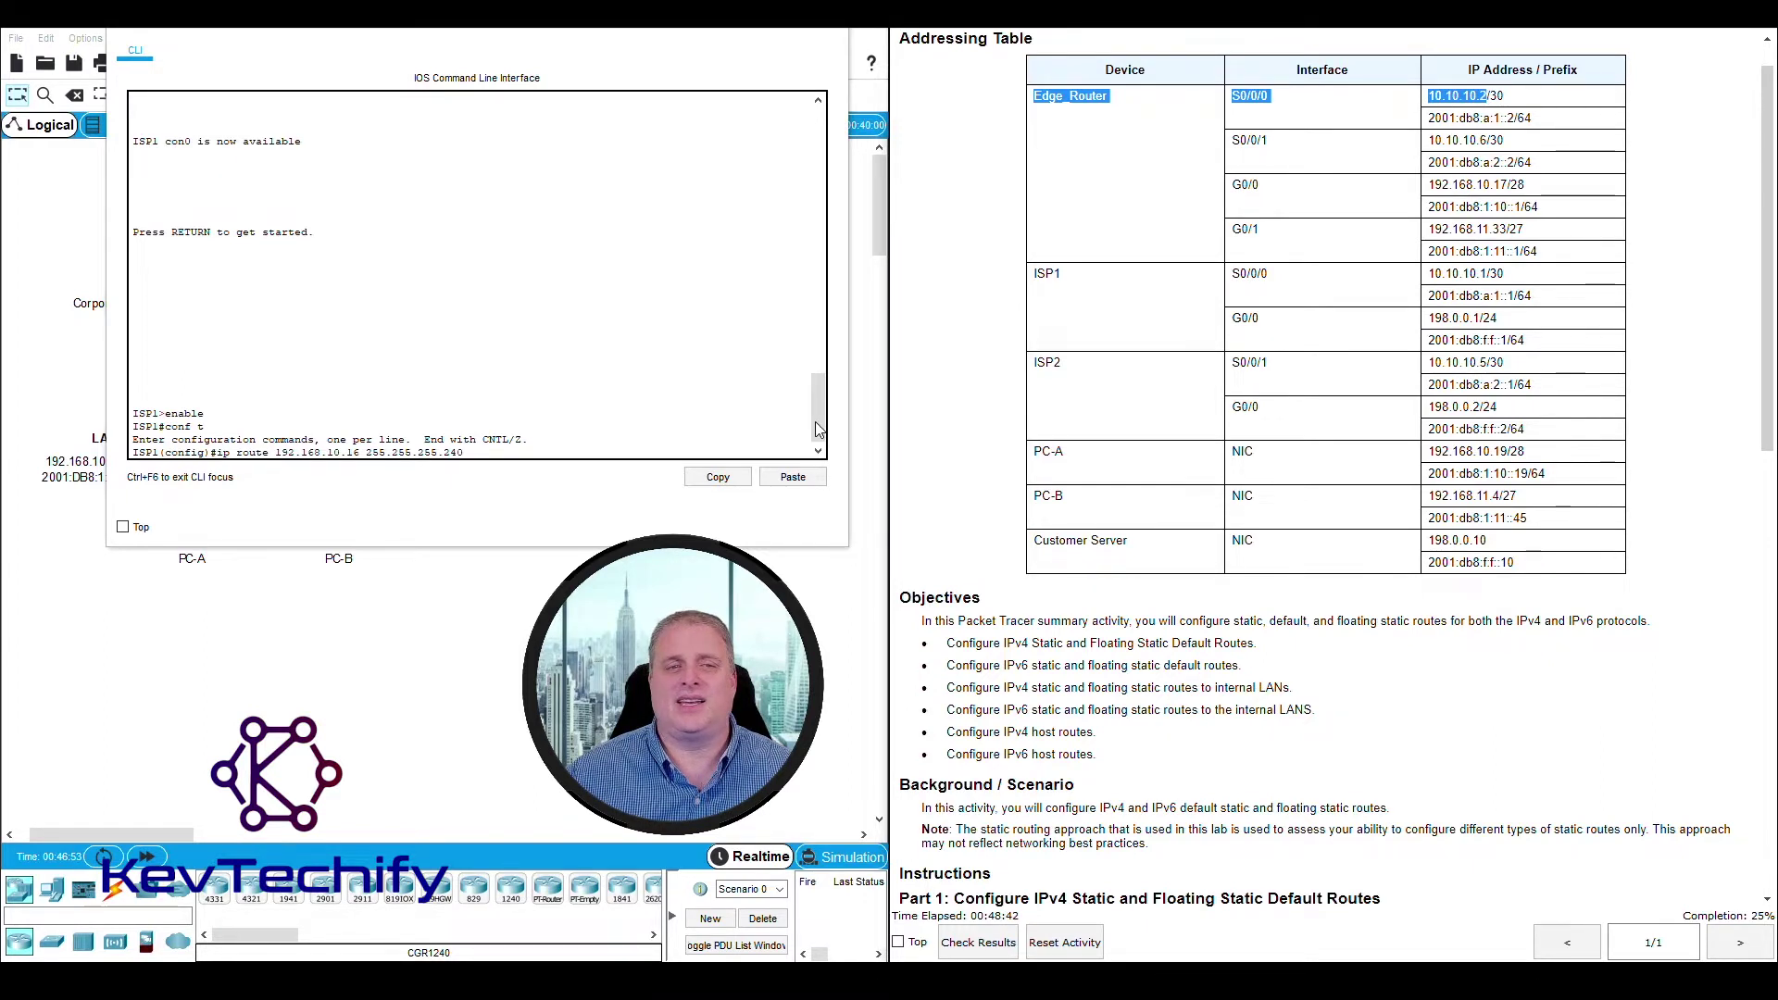
Step: Complete ISP1's IPv4 static route to LAN 1 with next hop 10.10.10.2, check the command's parts and submit it
click(547, 452)
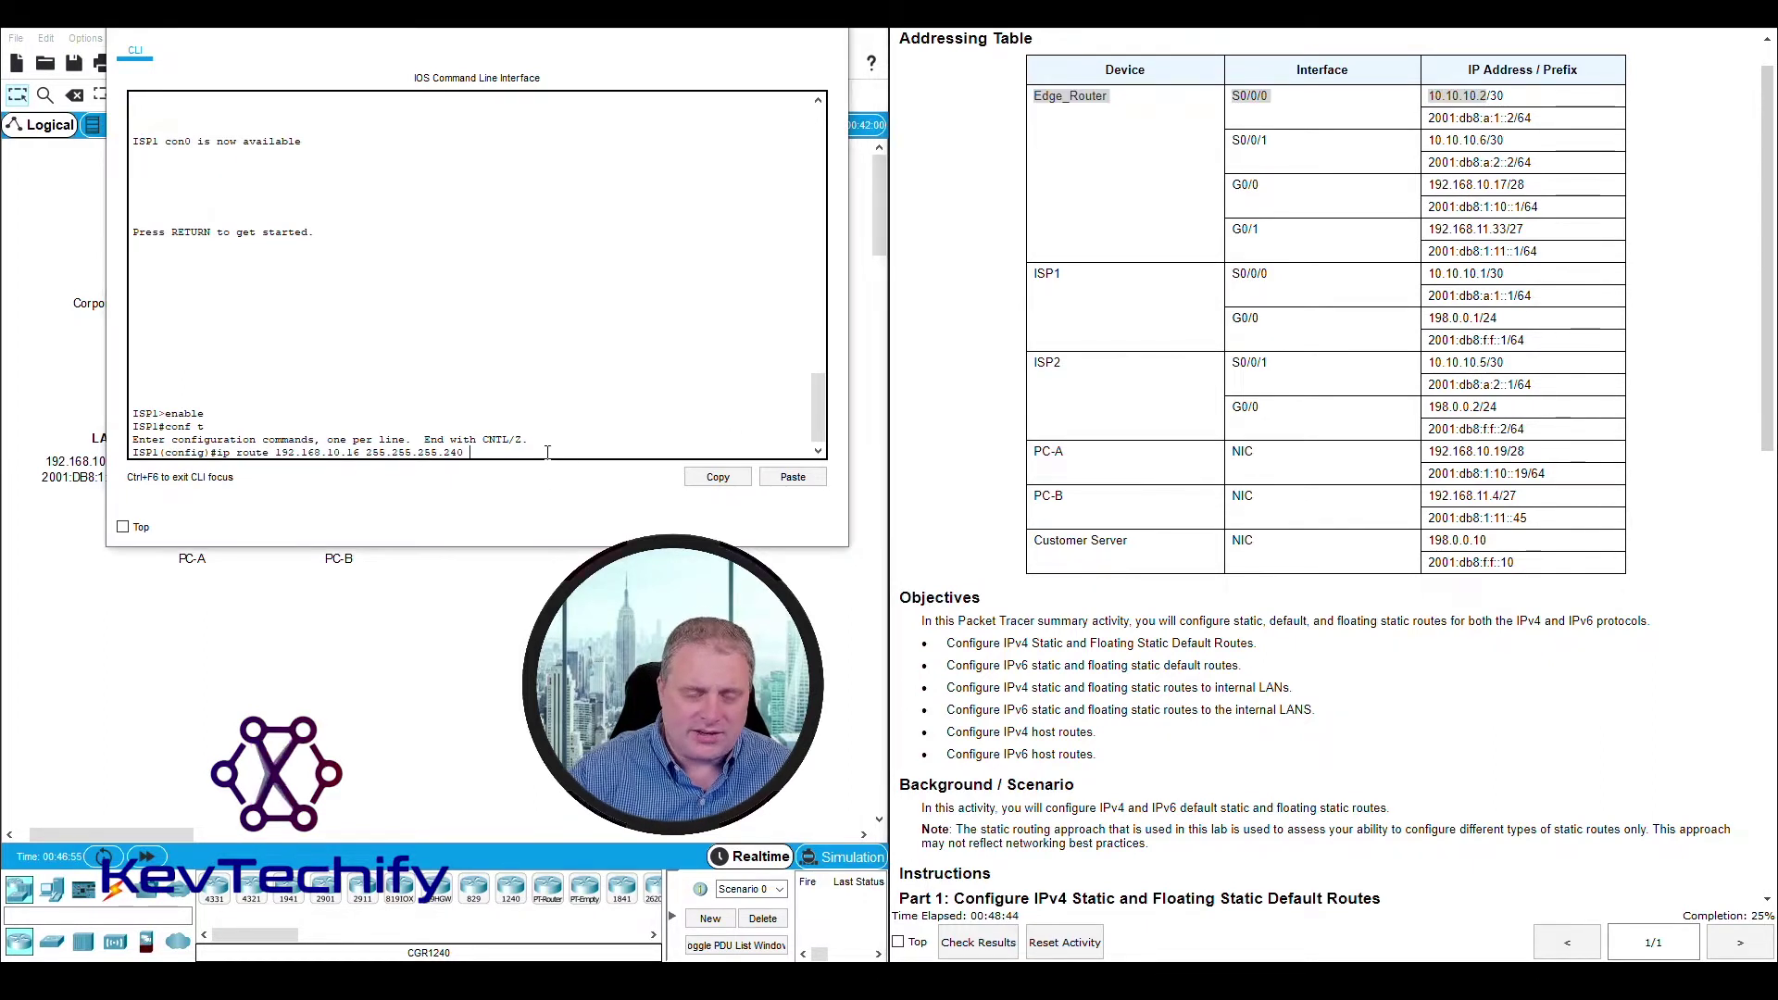
text(10.)
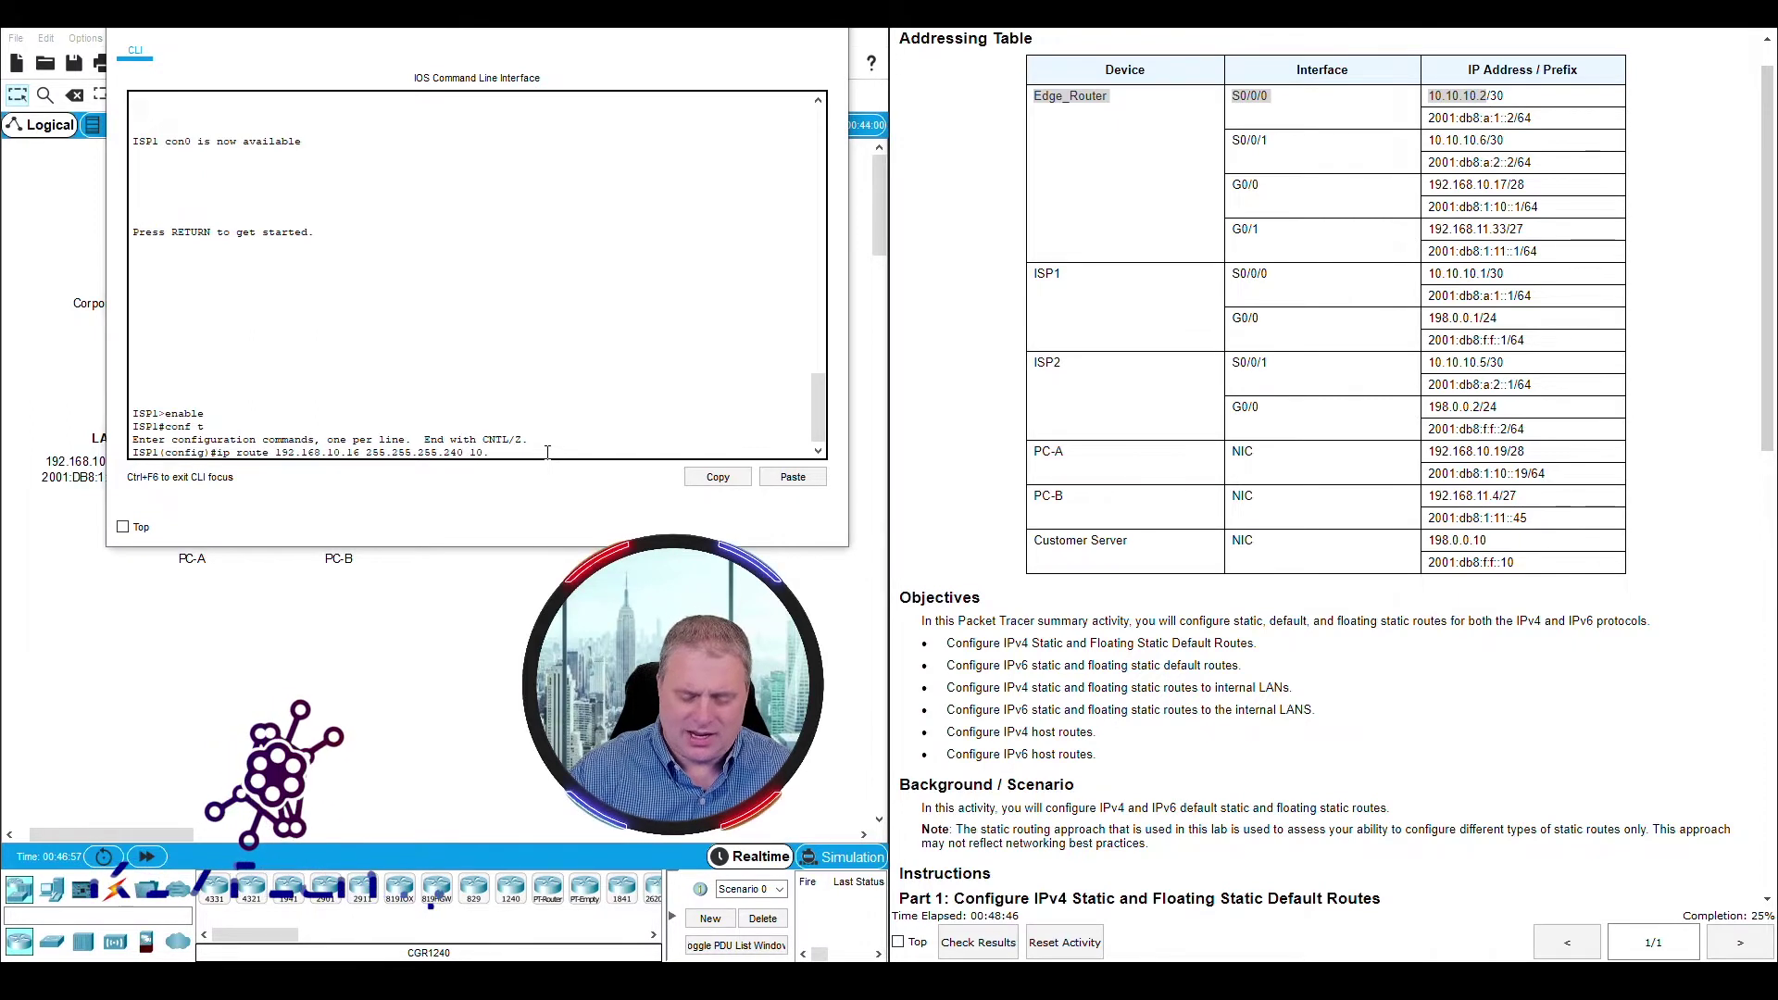
text(10.10.2)
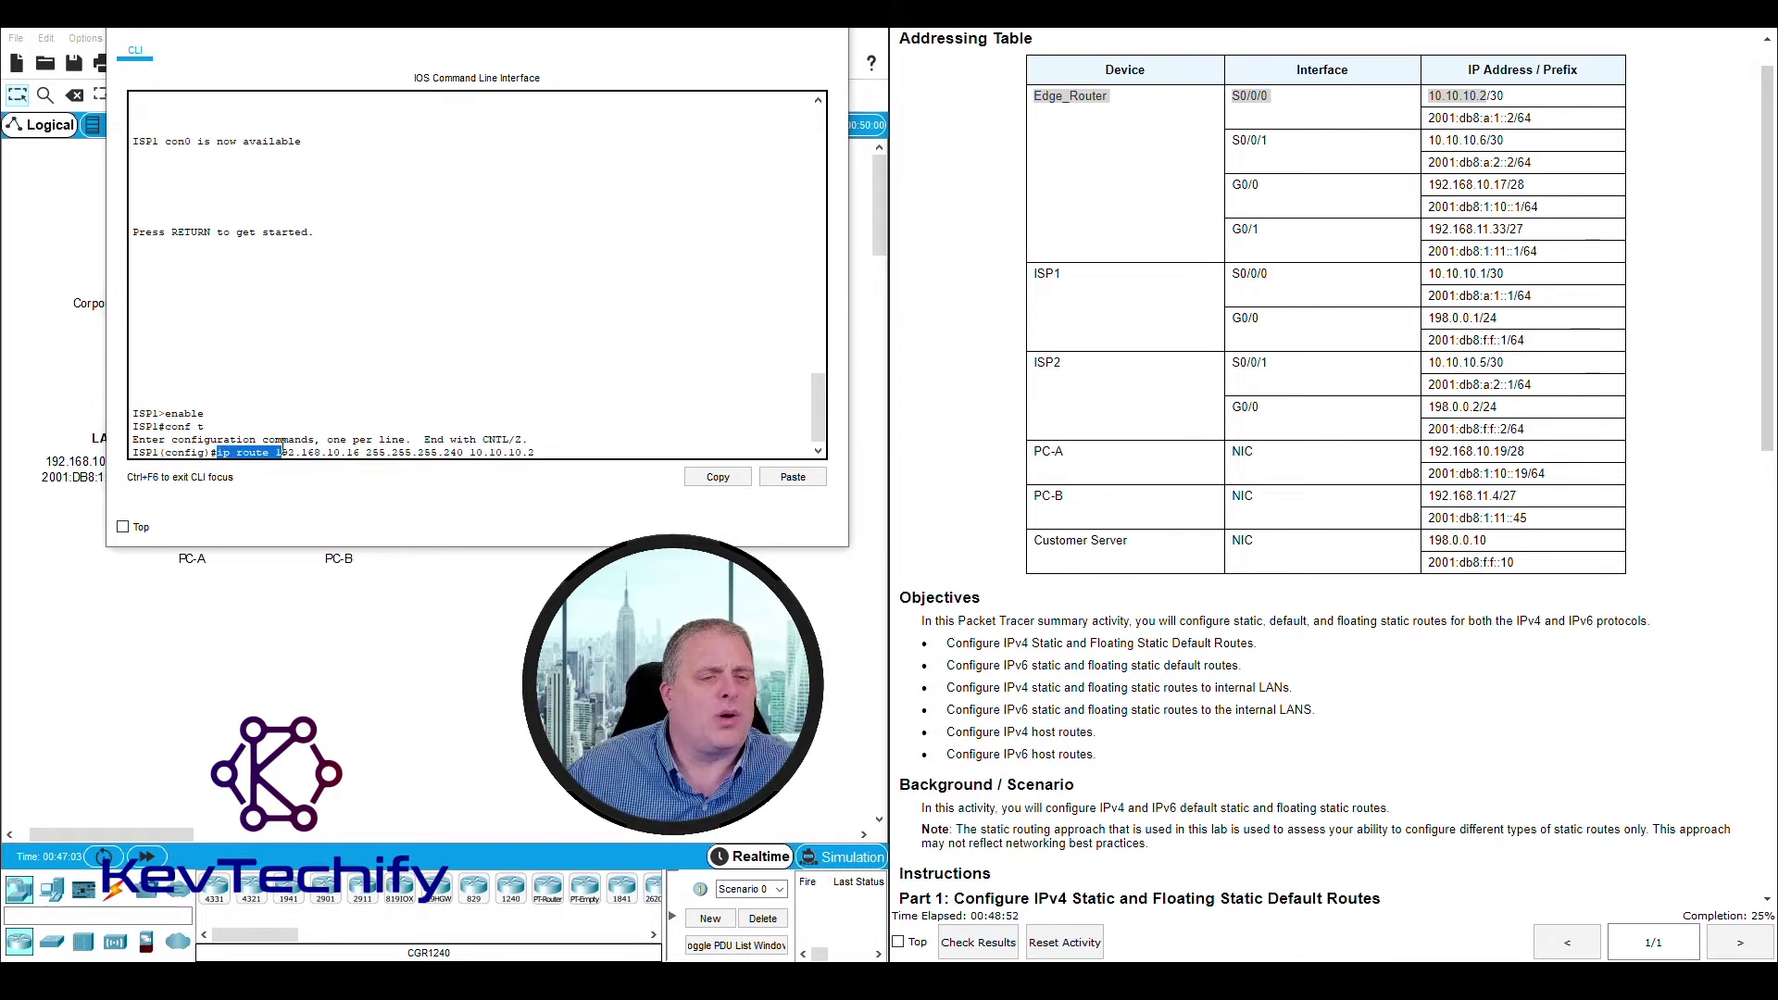
drag(268, 452, 356, 452)
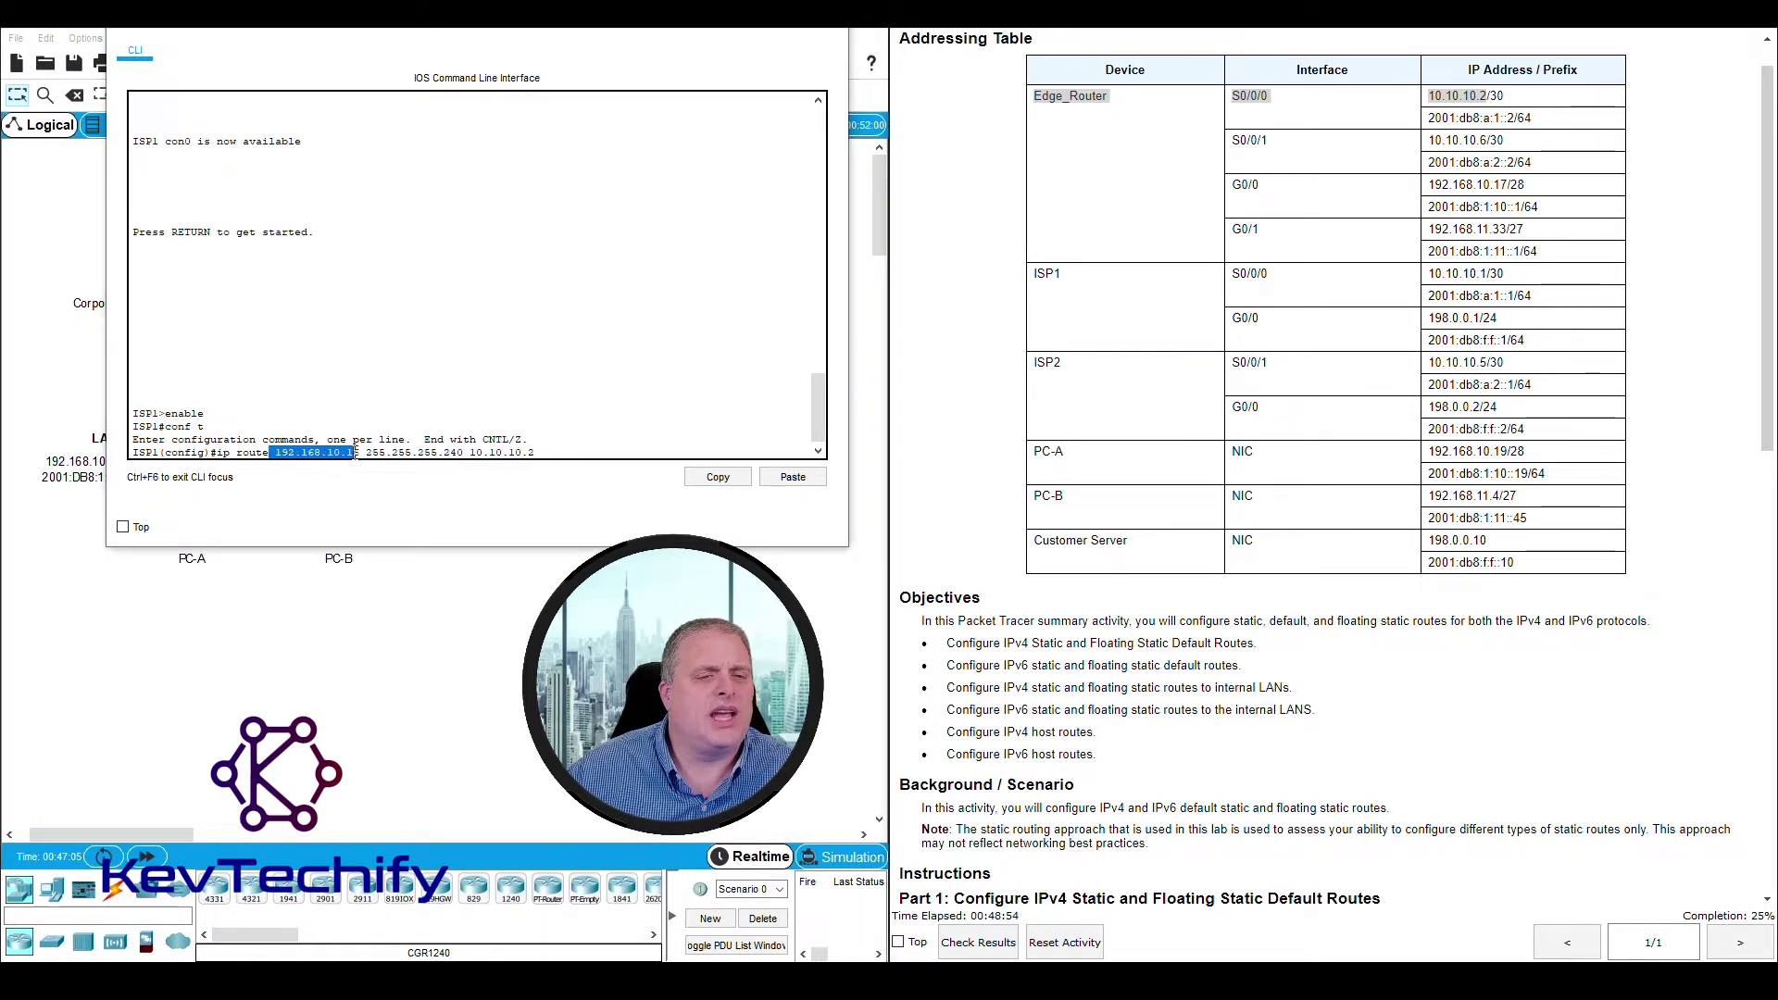
click(369, 451)
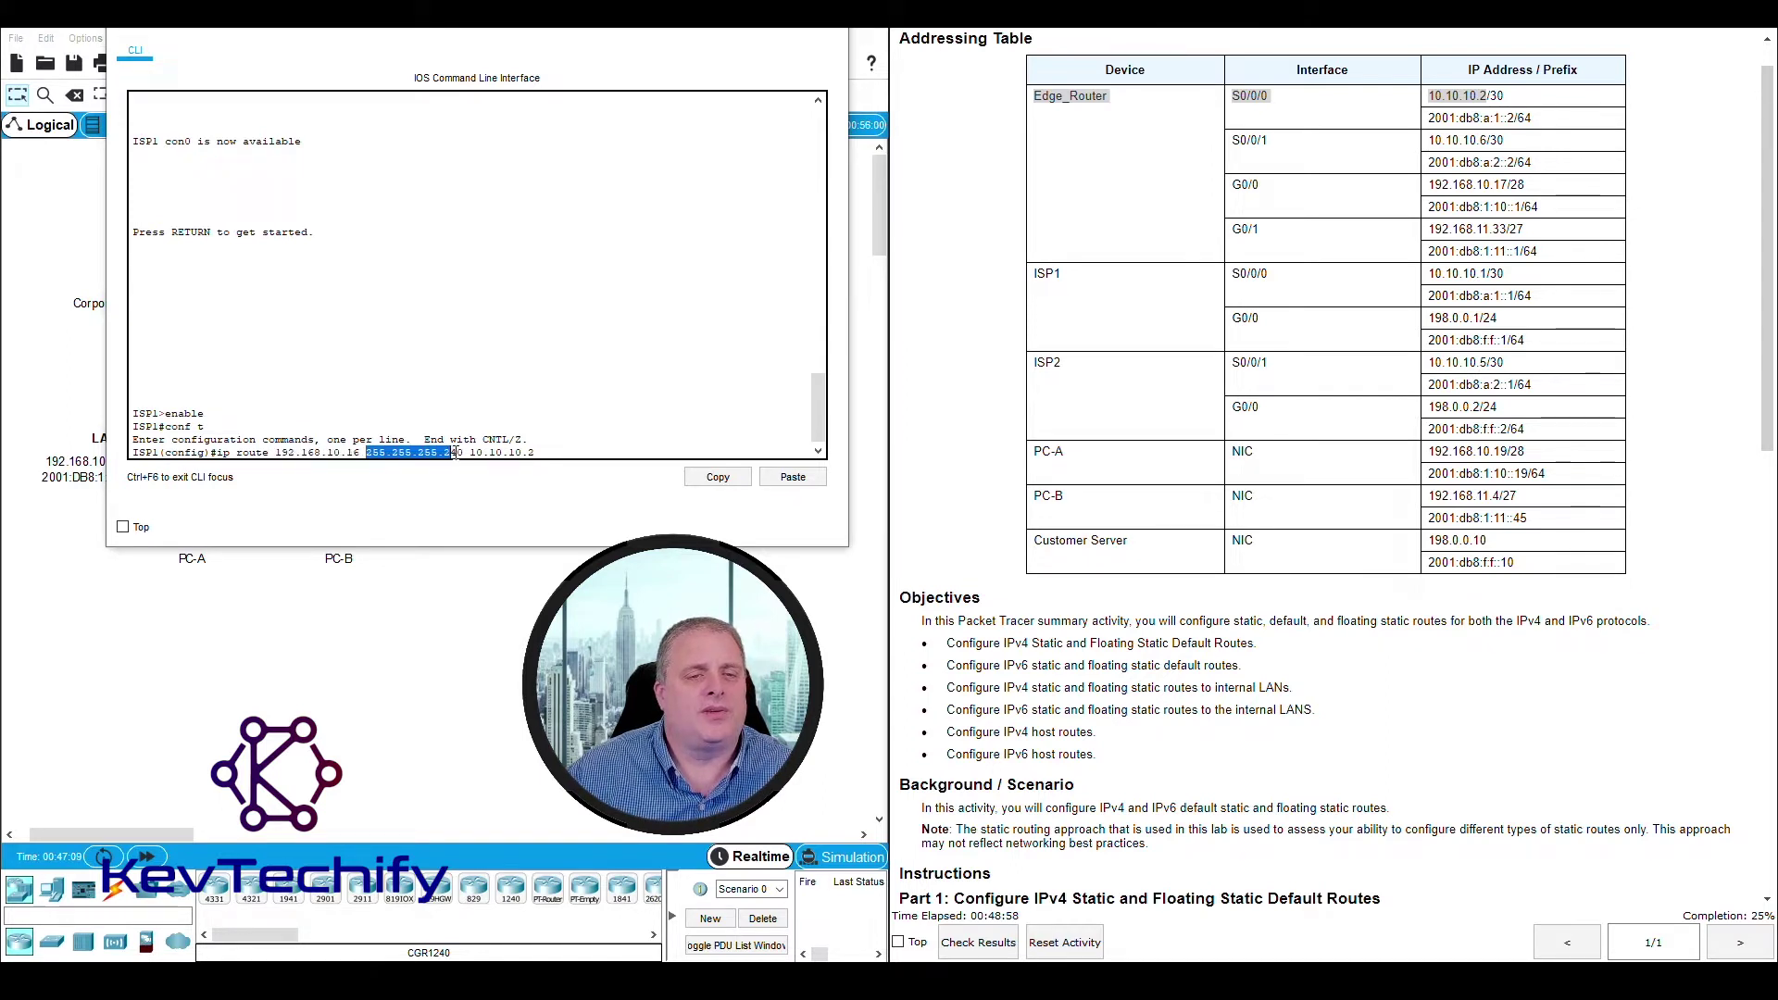
drag(455, 452, 542, 452)
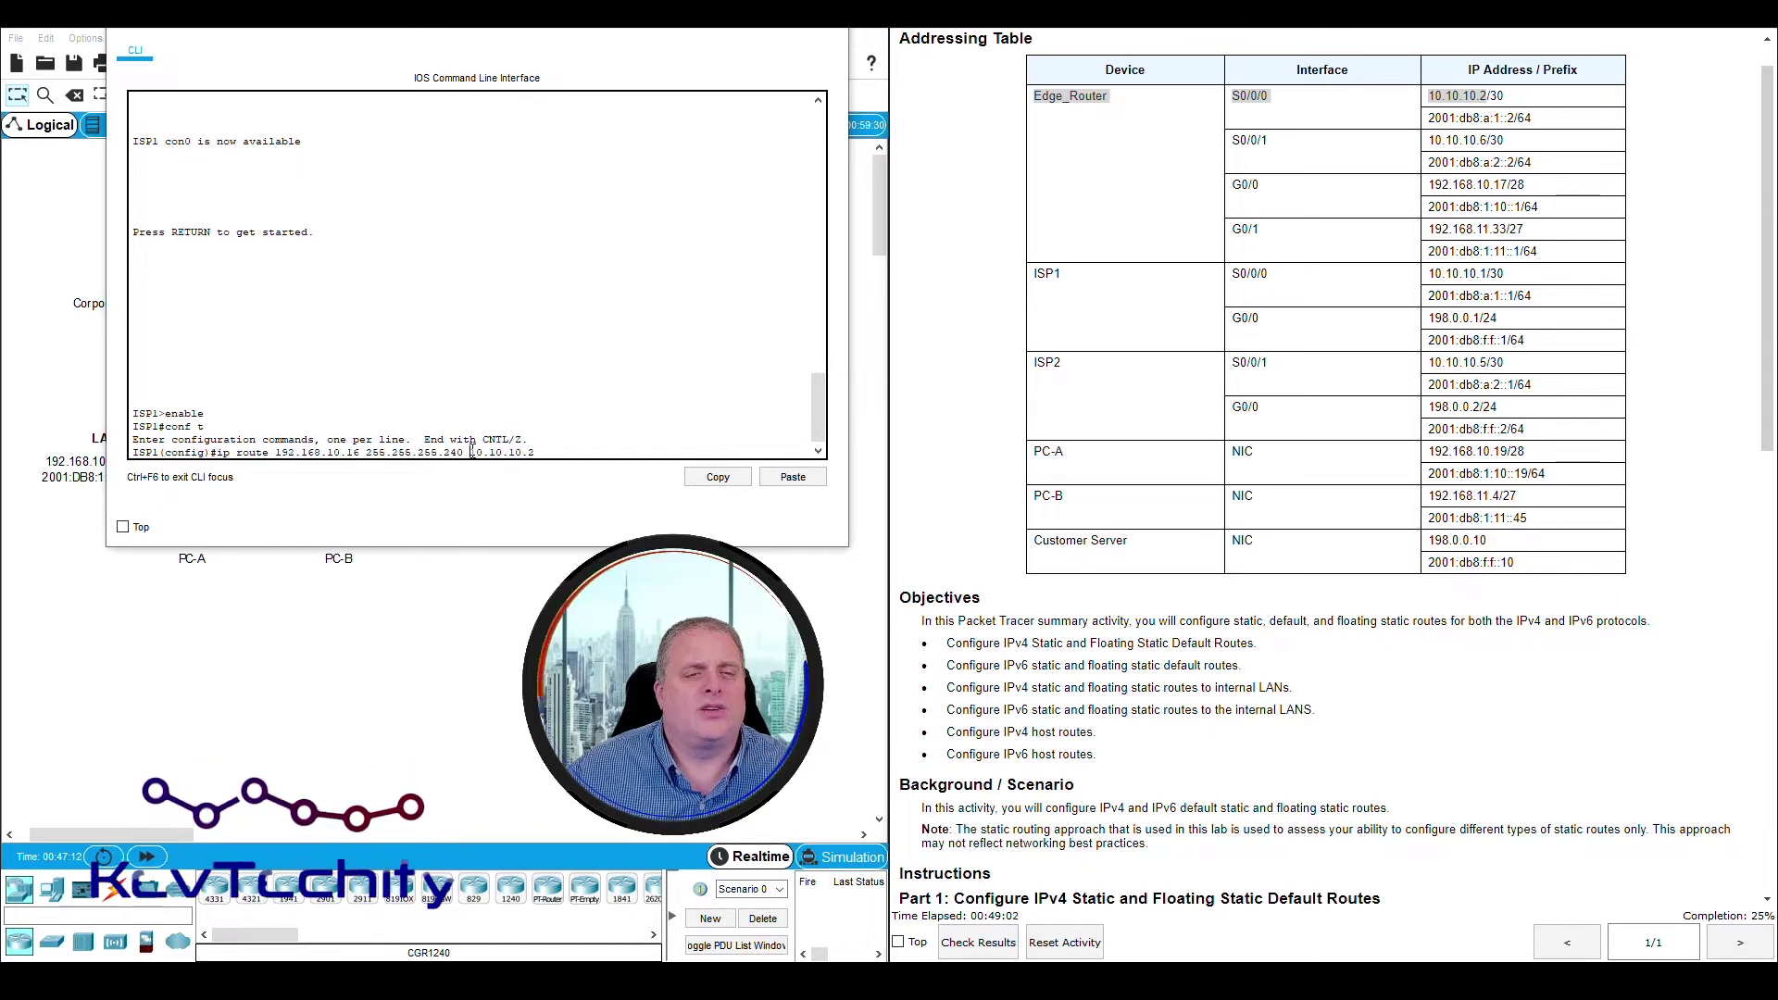
click(550, 455)
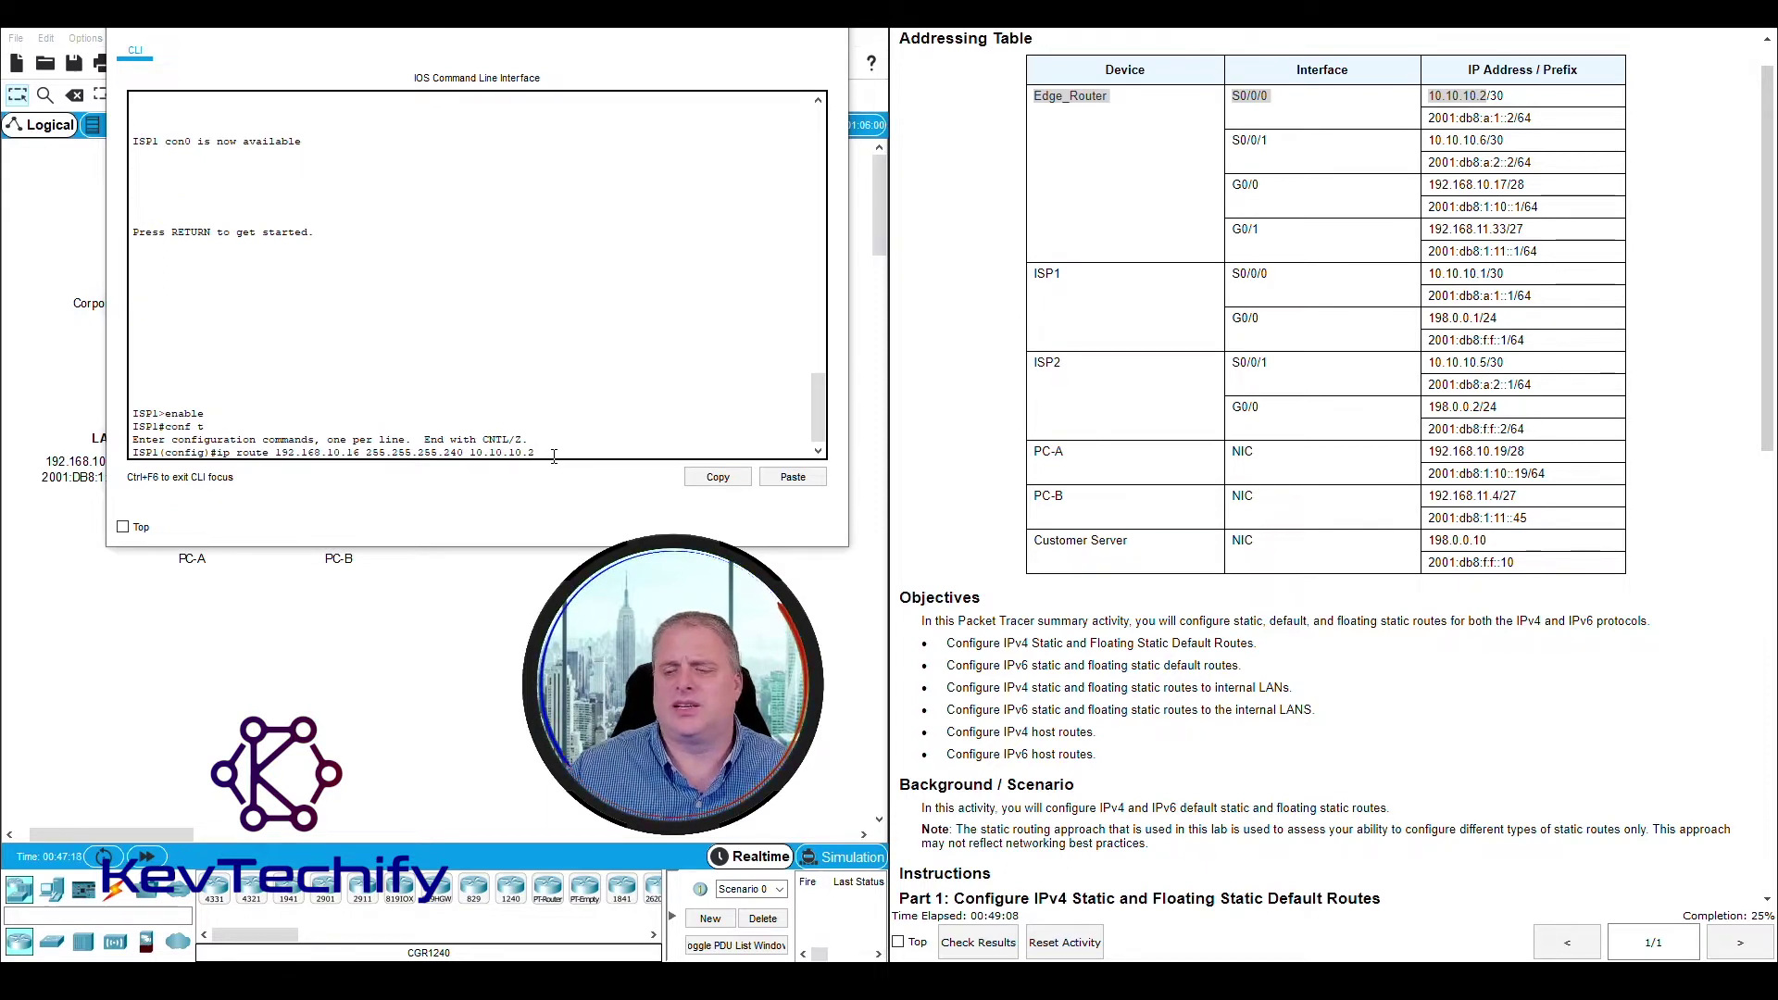
key(Return)
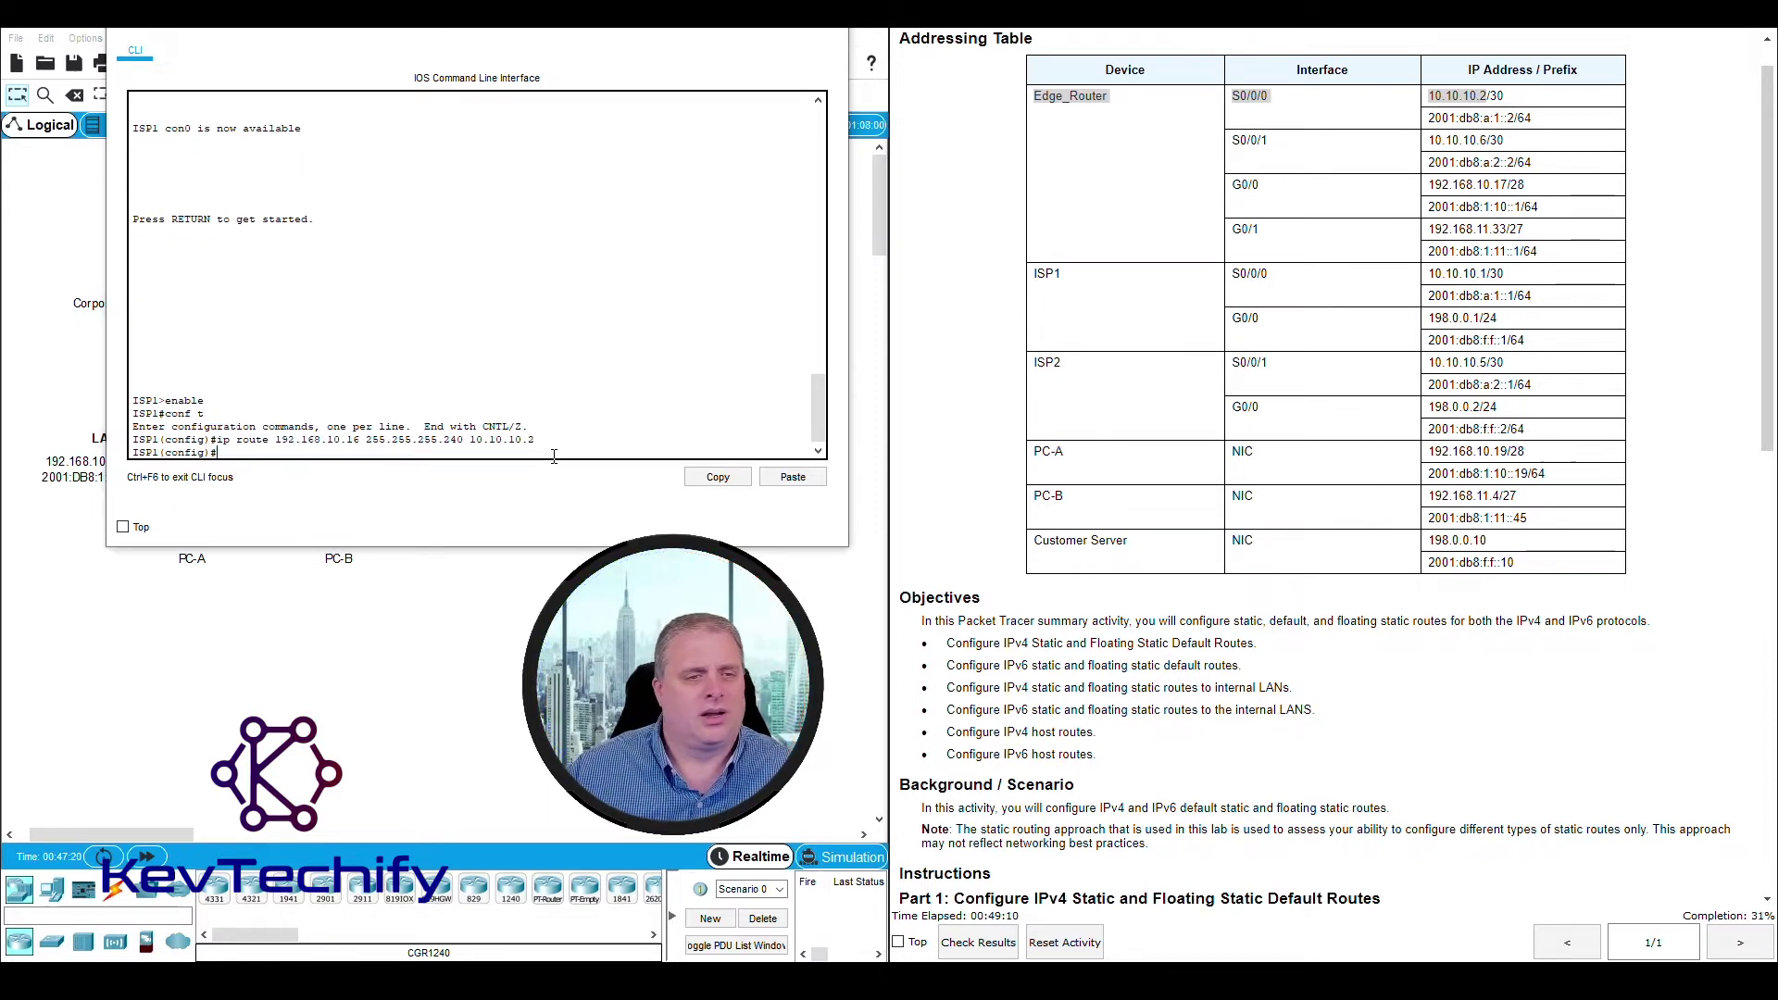
Step: Examine the Part 3 Step 1b requirement for a next hop IPv4 route to LAN 2 against ISP1, Edge_Router and LAN 2 in the topology
scroll(977, 184, down, 8)
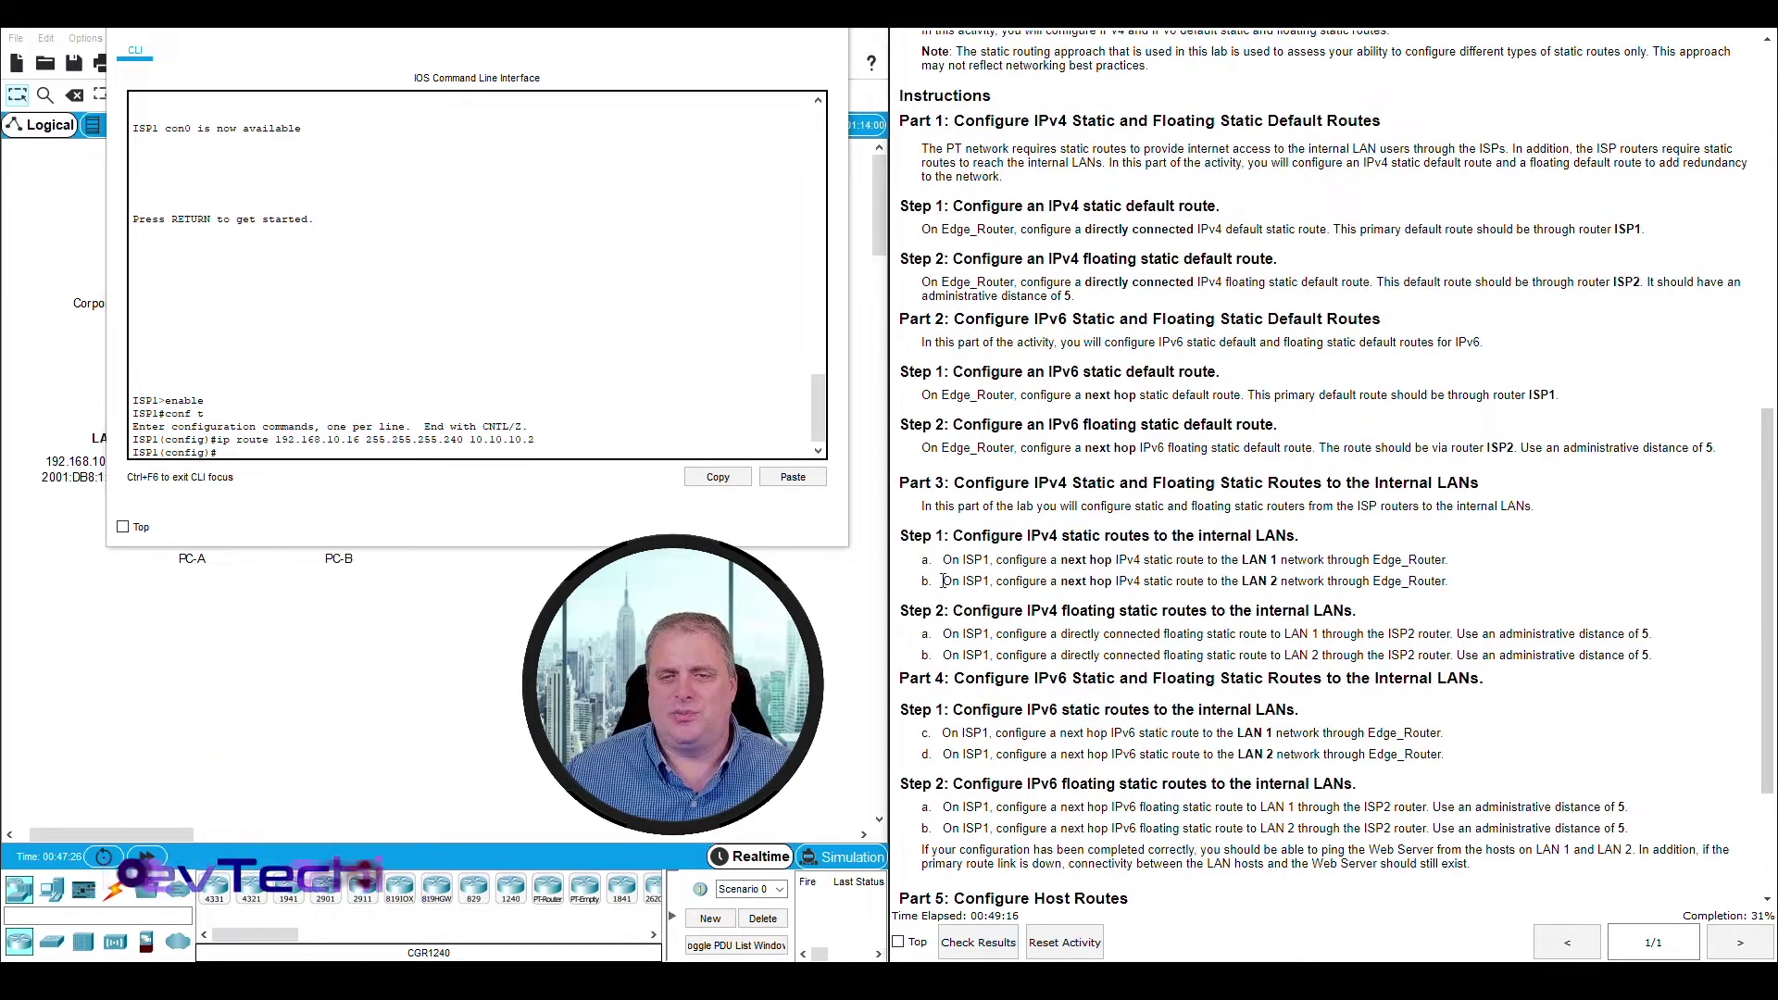
drag(943, 581, 977, 582)
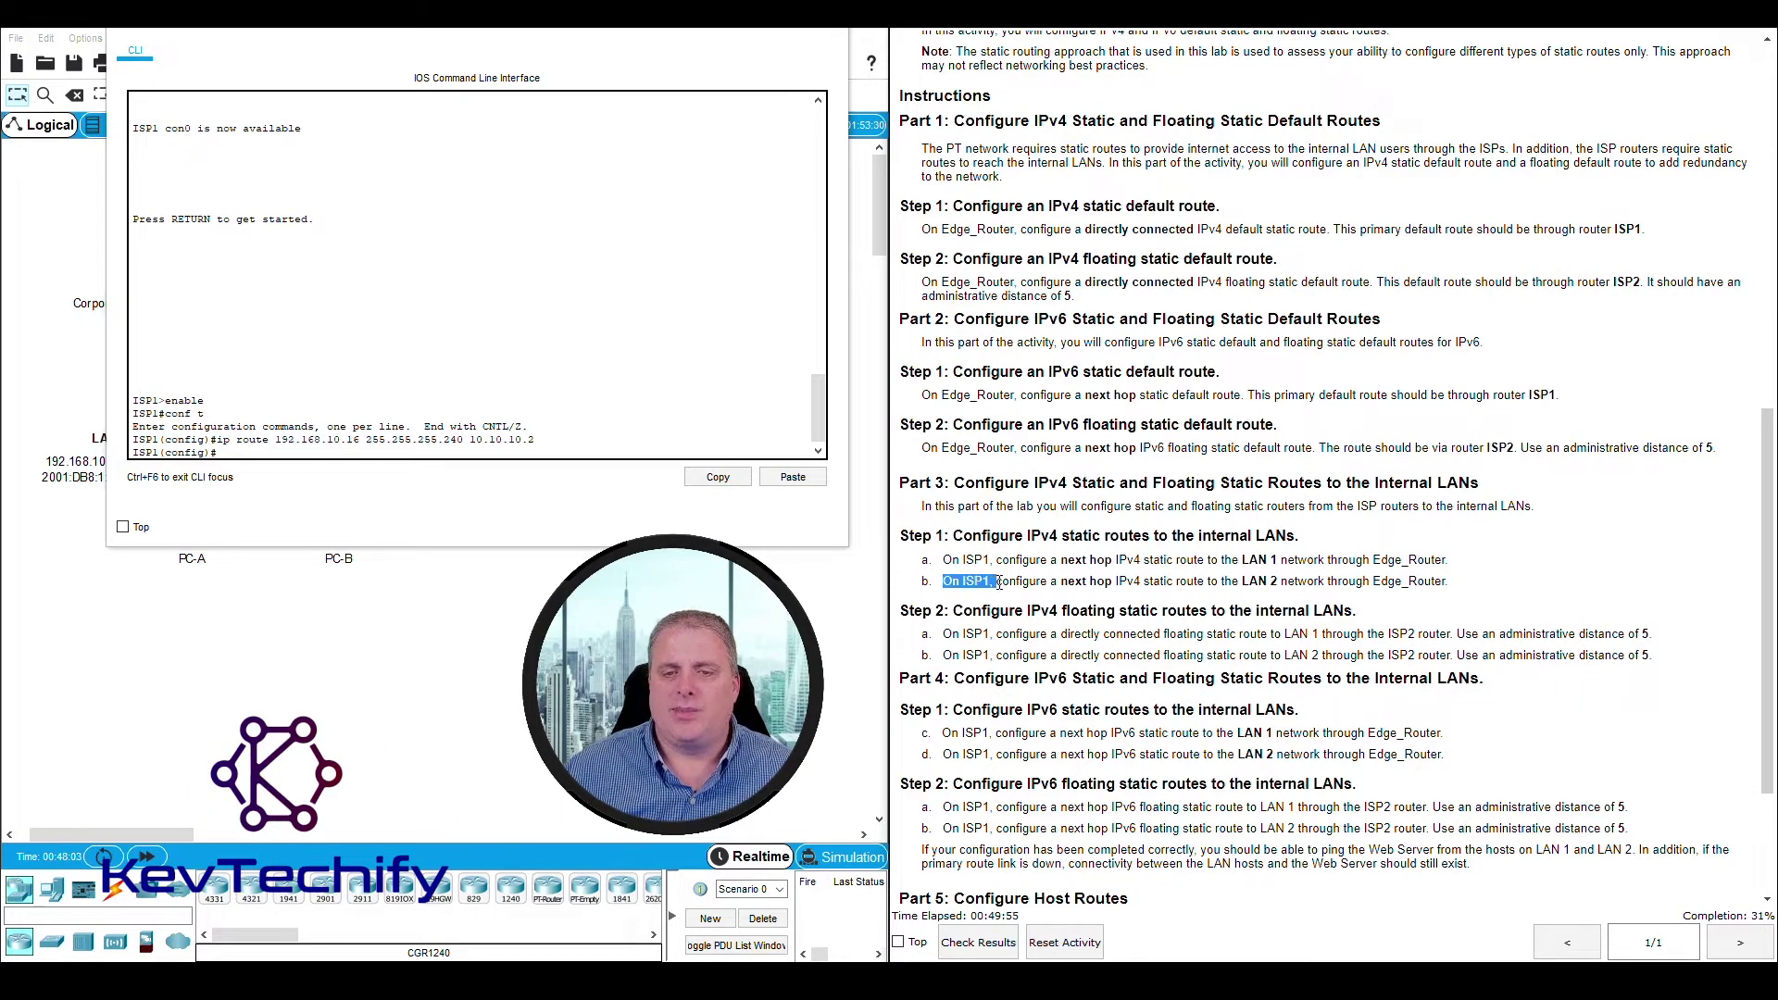
drag(999, 583, 1059, 584)
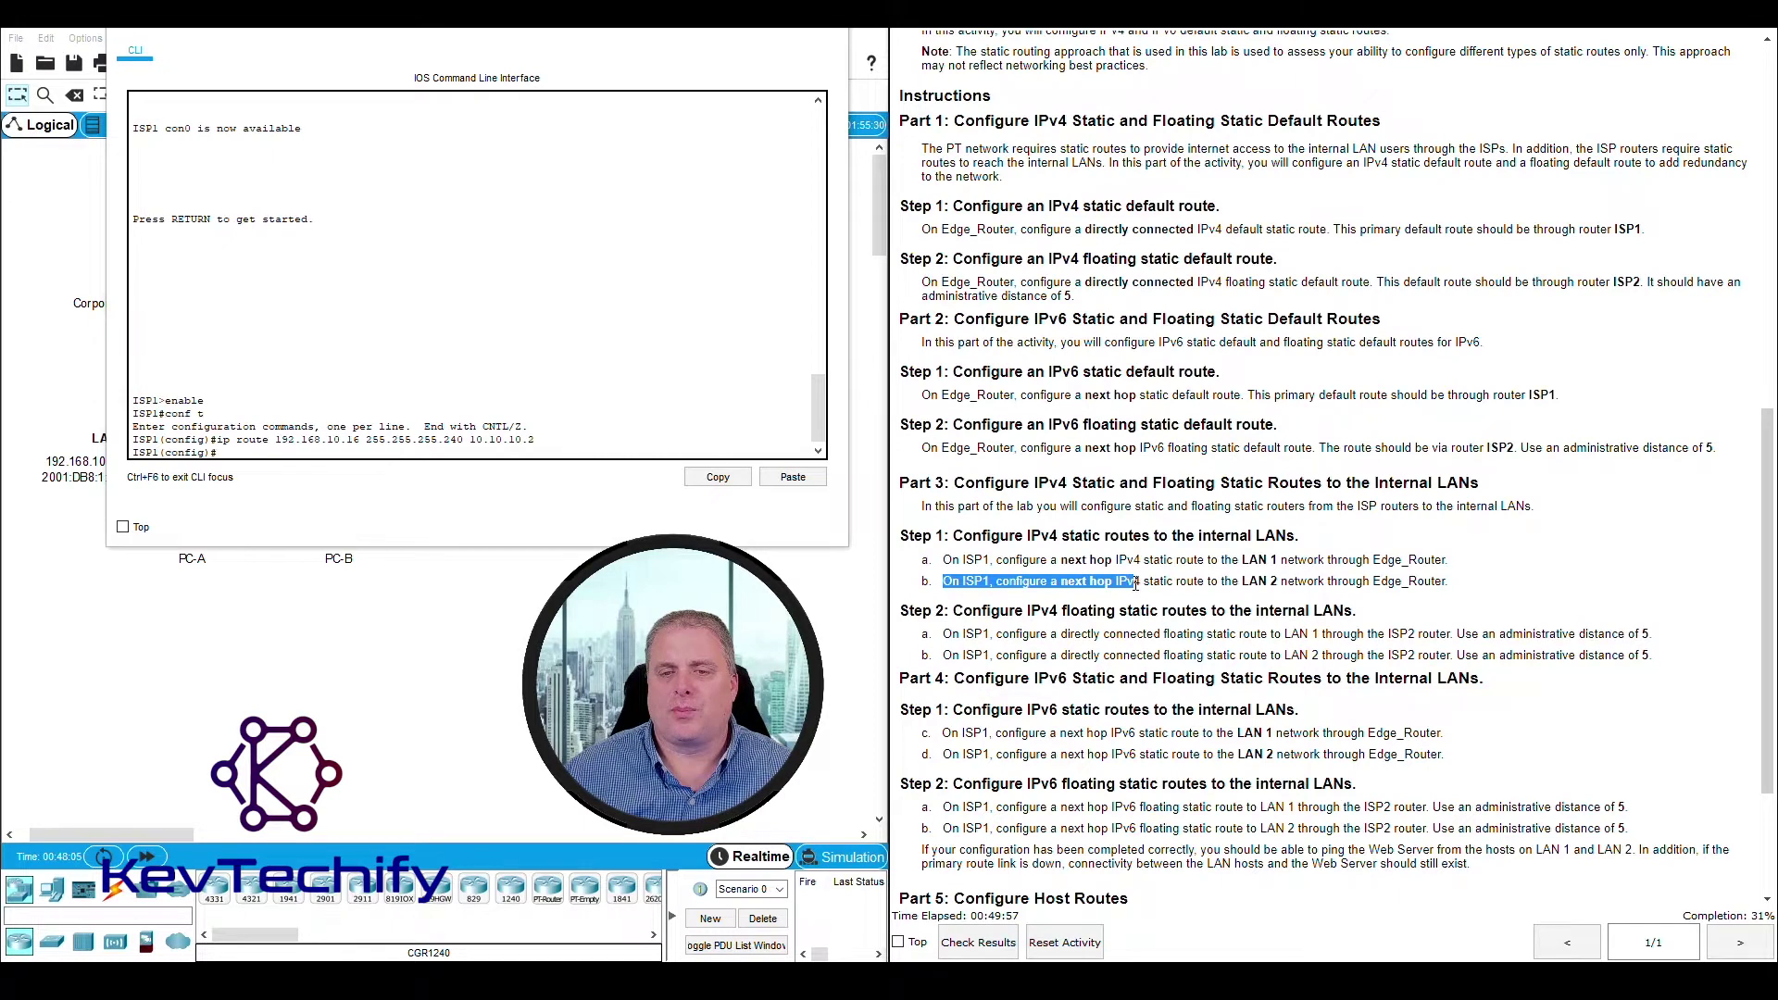
drag(1197, 581, 1443, 582)
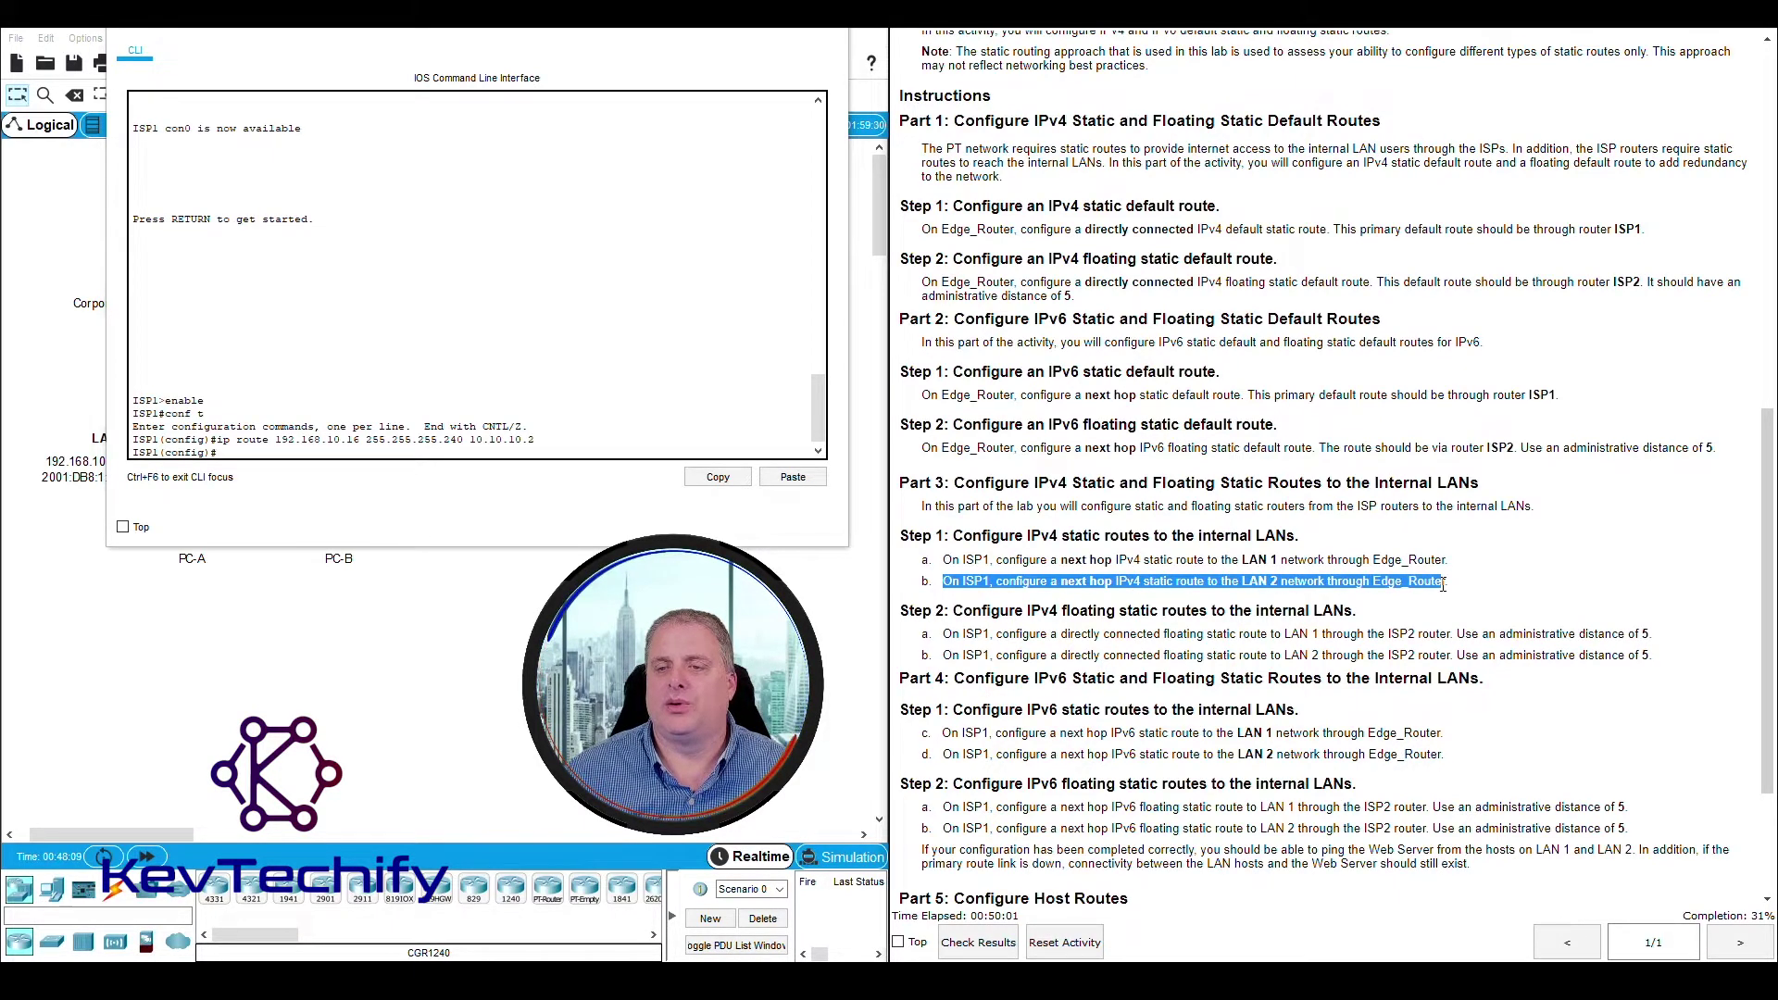
drag(477, 35, 1288, 45)
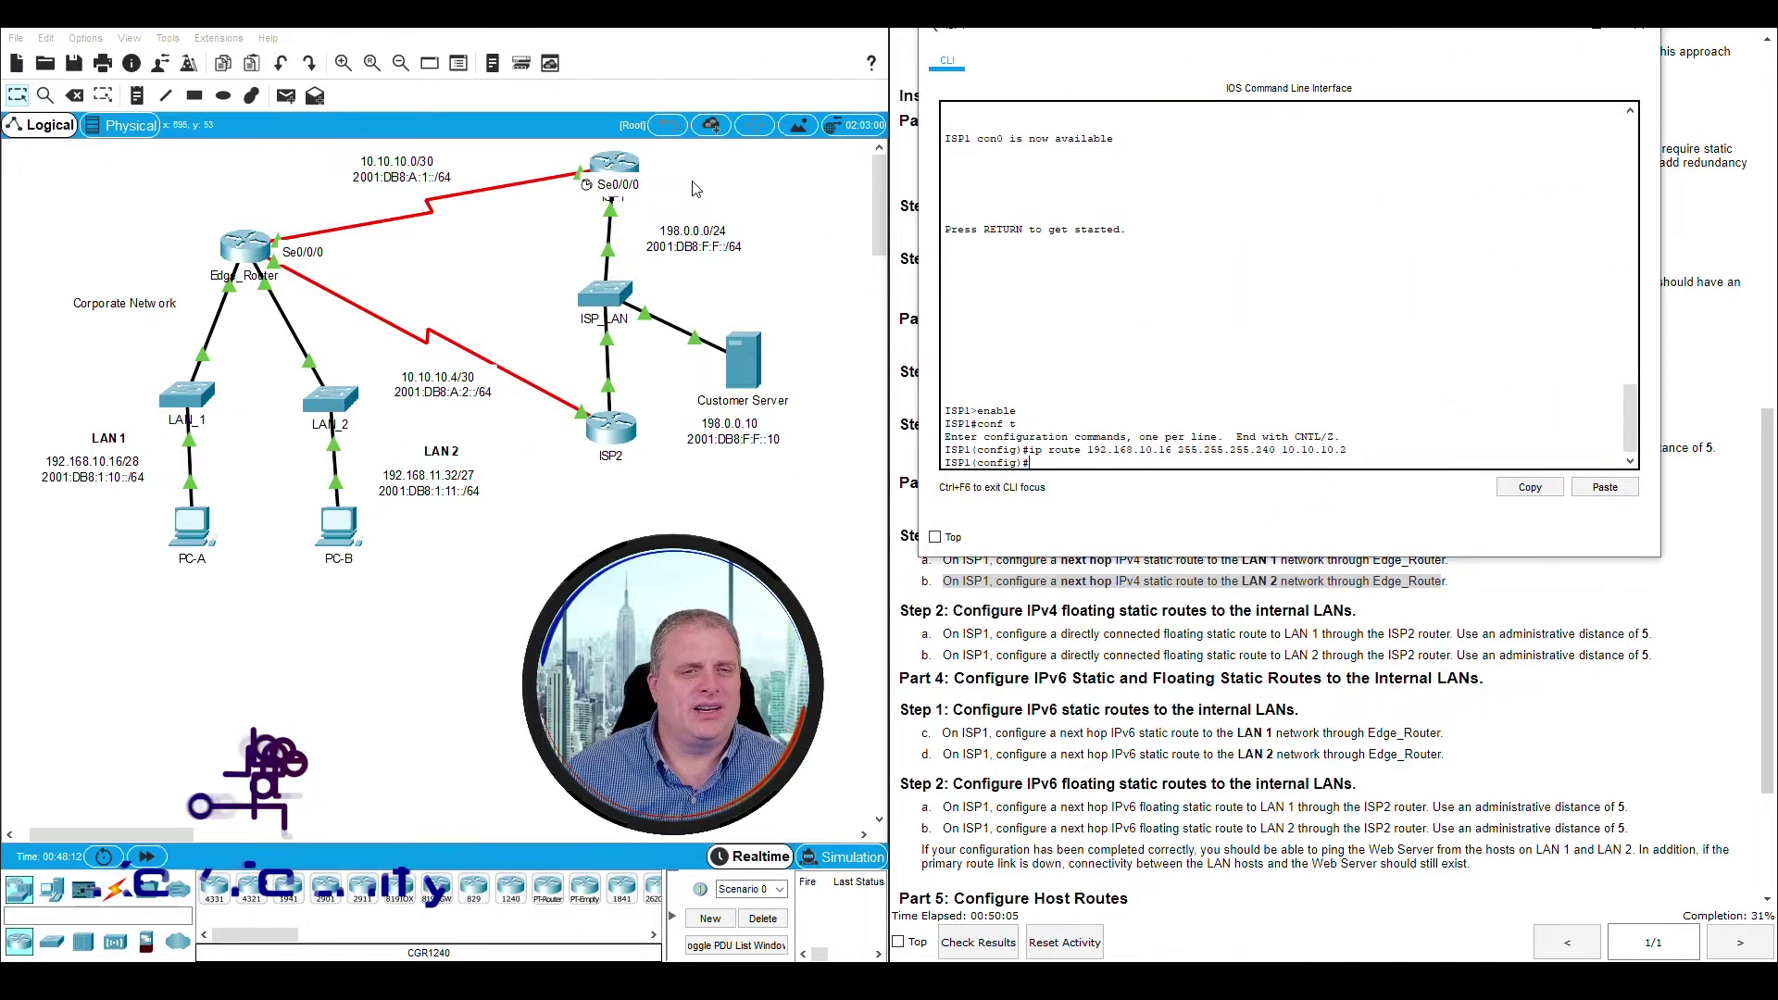
click(669, 193)
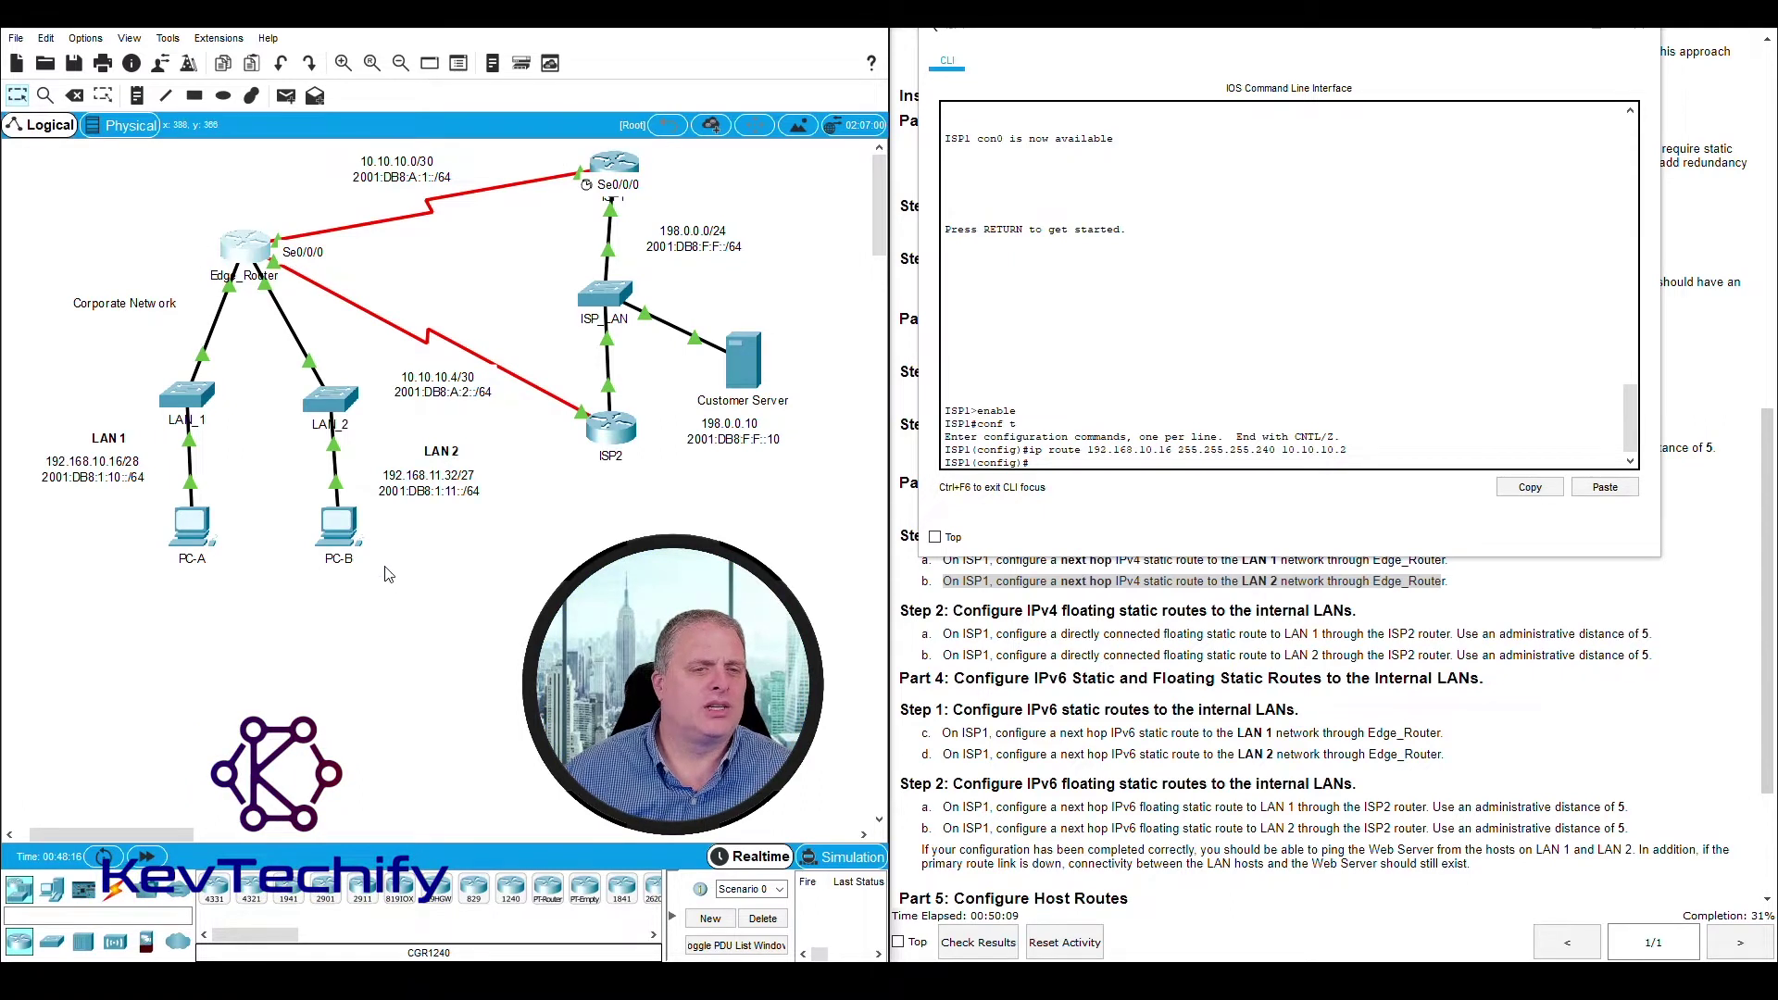
drag(407, 585, 269, 368)
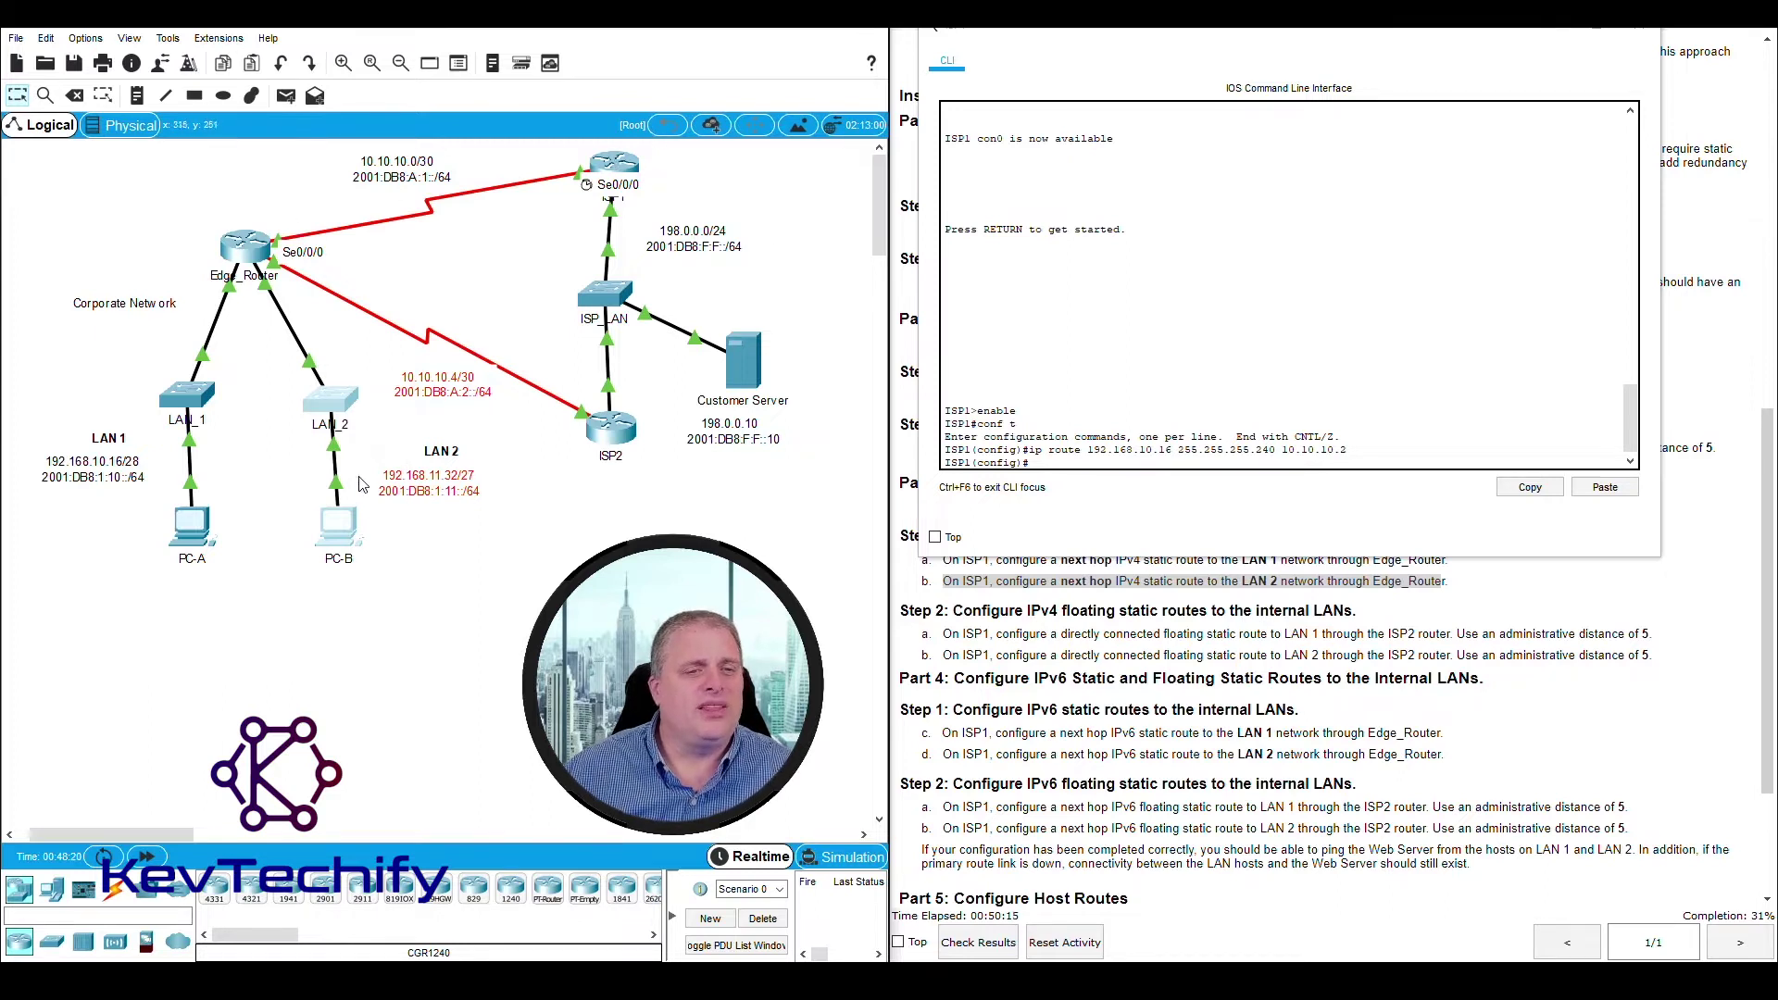
drag(501, 521, 367, 441)
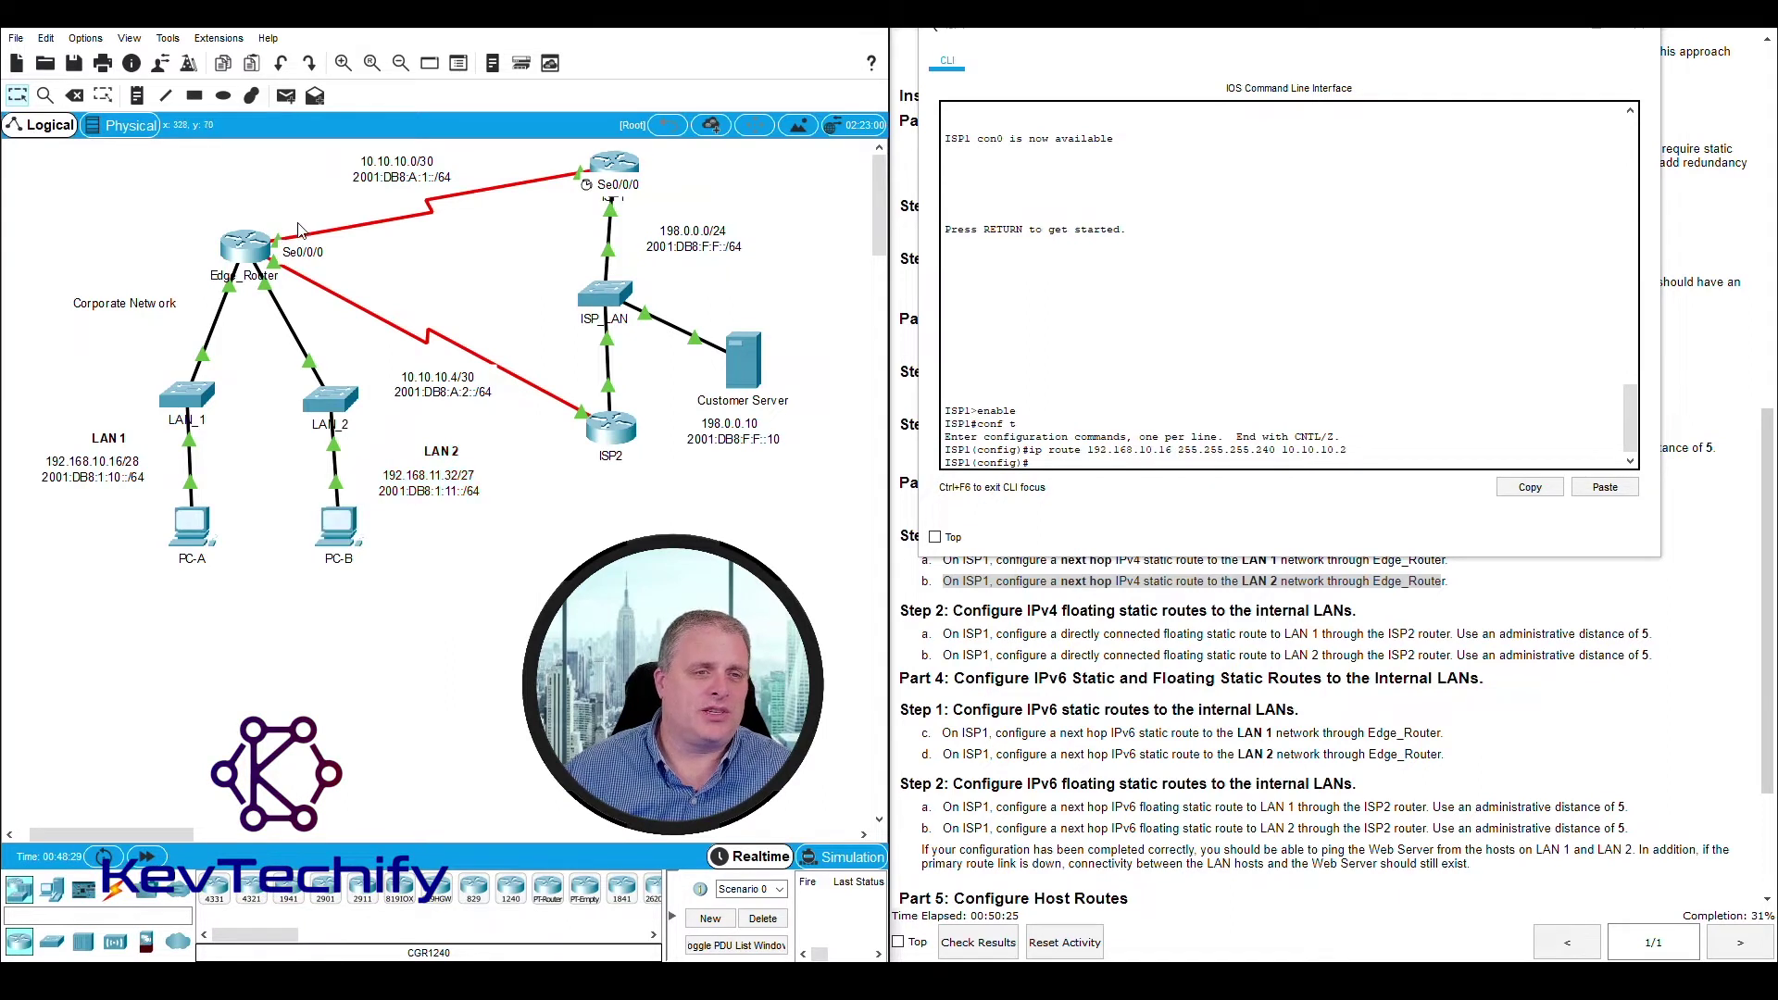
mouse_move(307, 215)
mouse_down()
mouse_move(256, 253)
mouse_move(297, 214)
mouse_up()
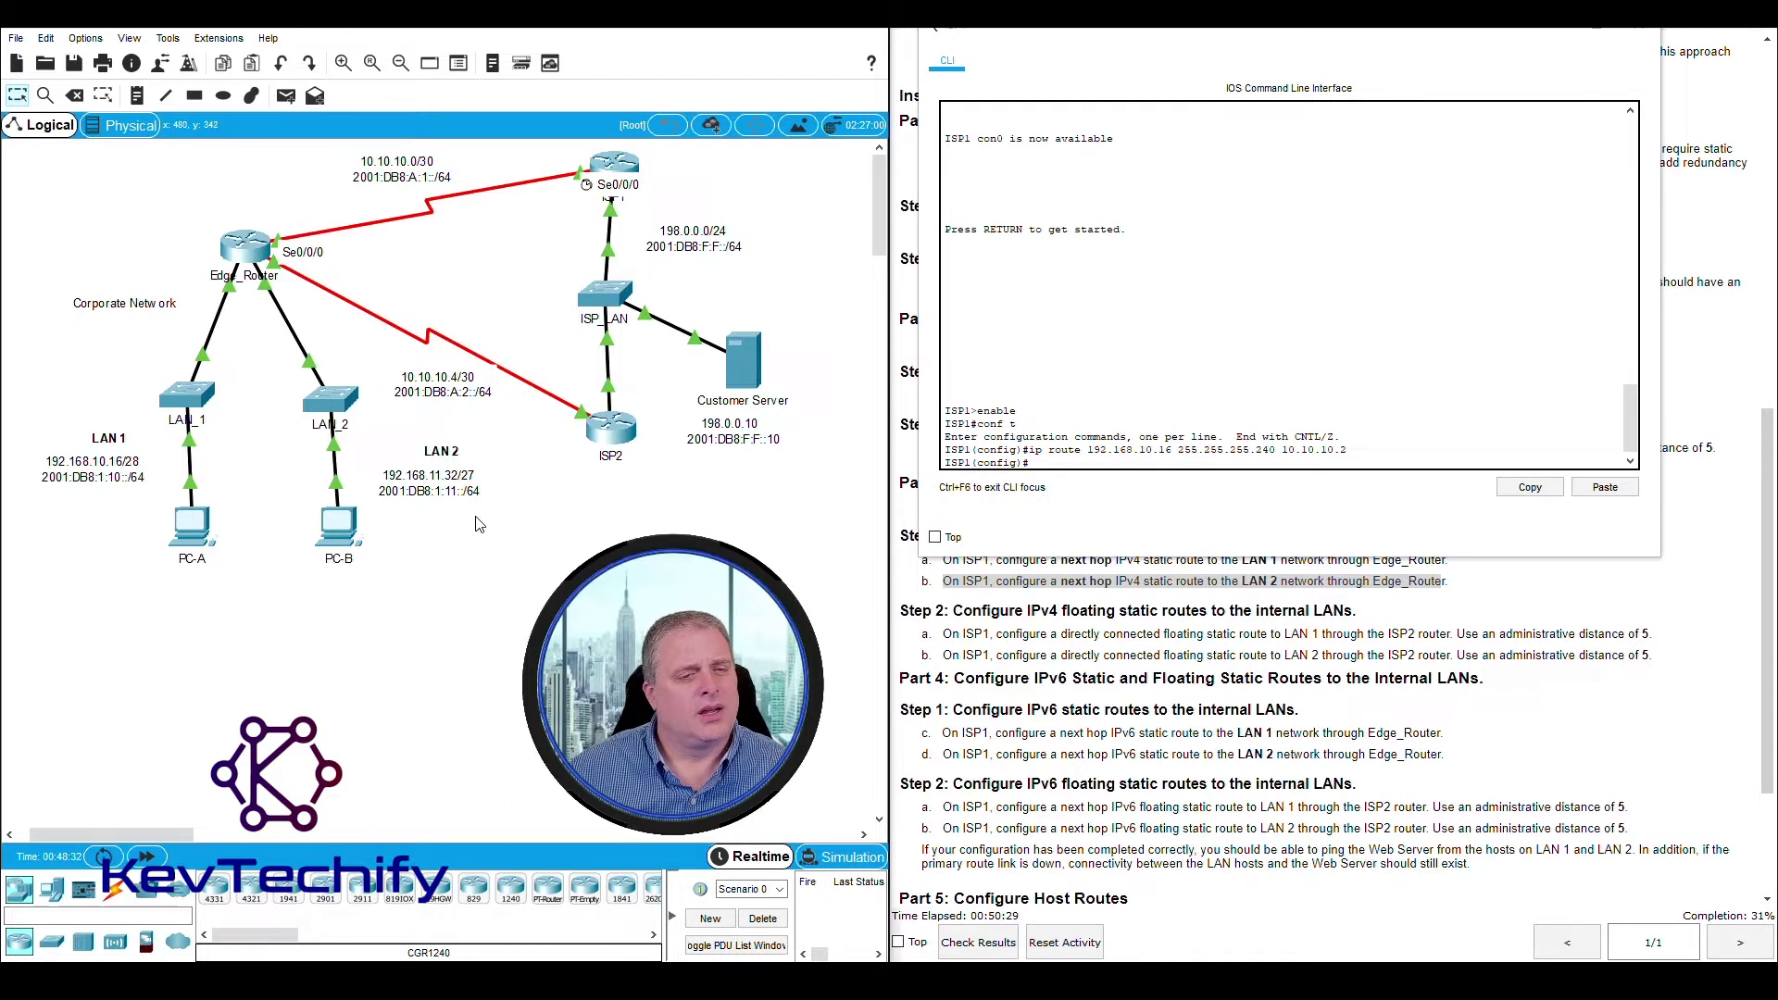
drag(494, 513, 368, 443)
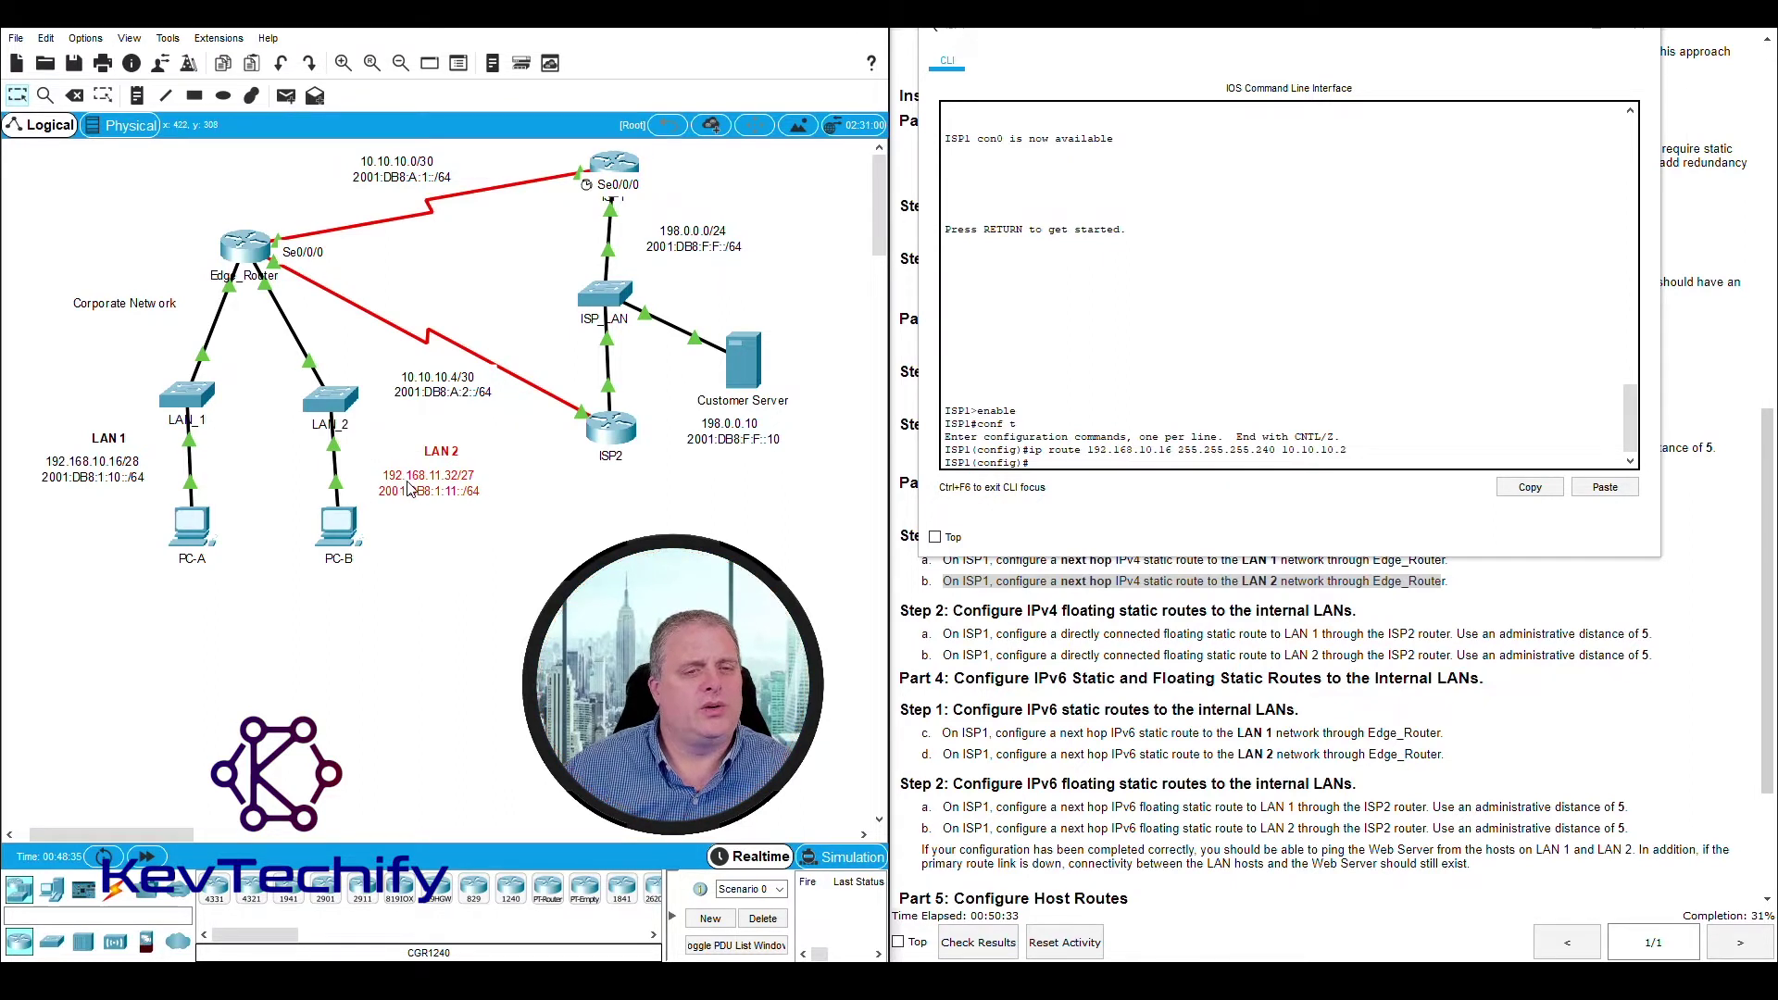
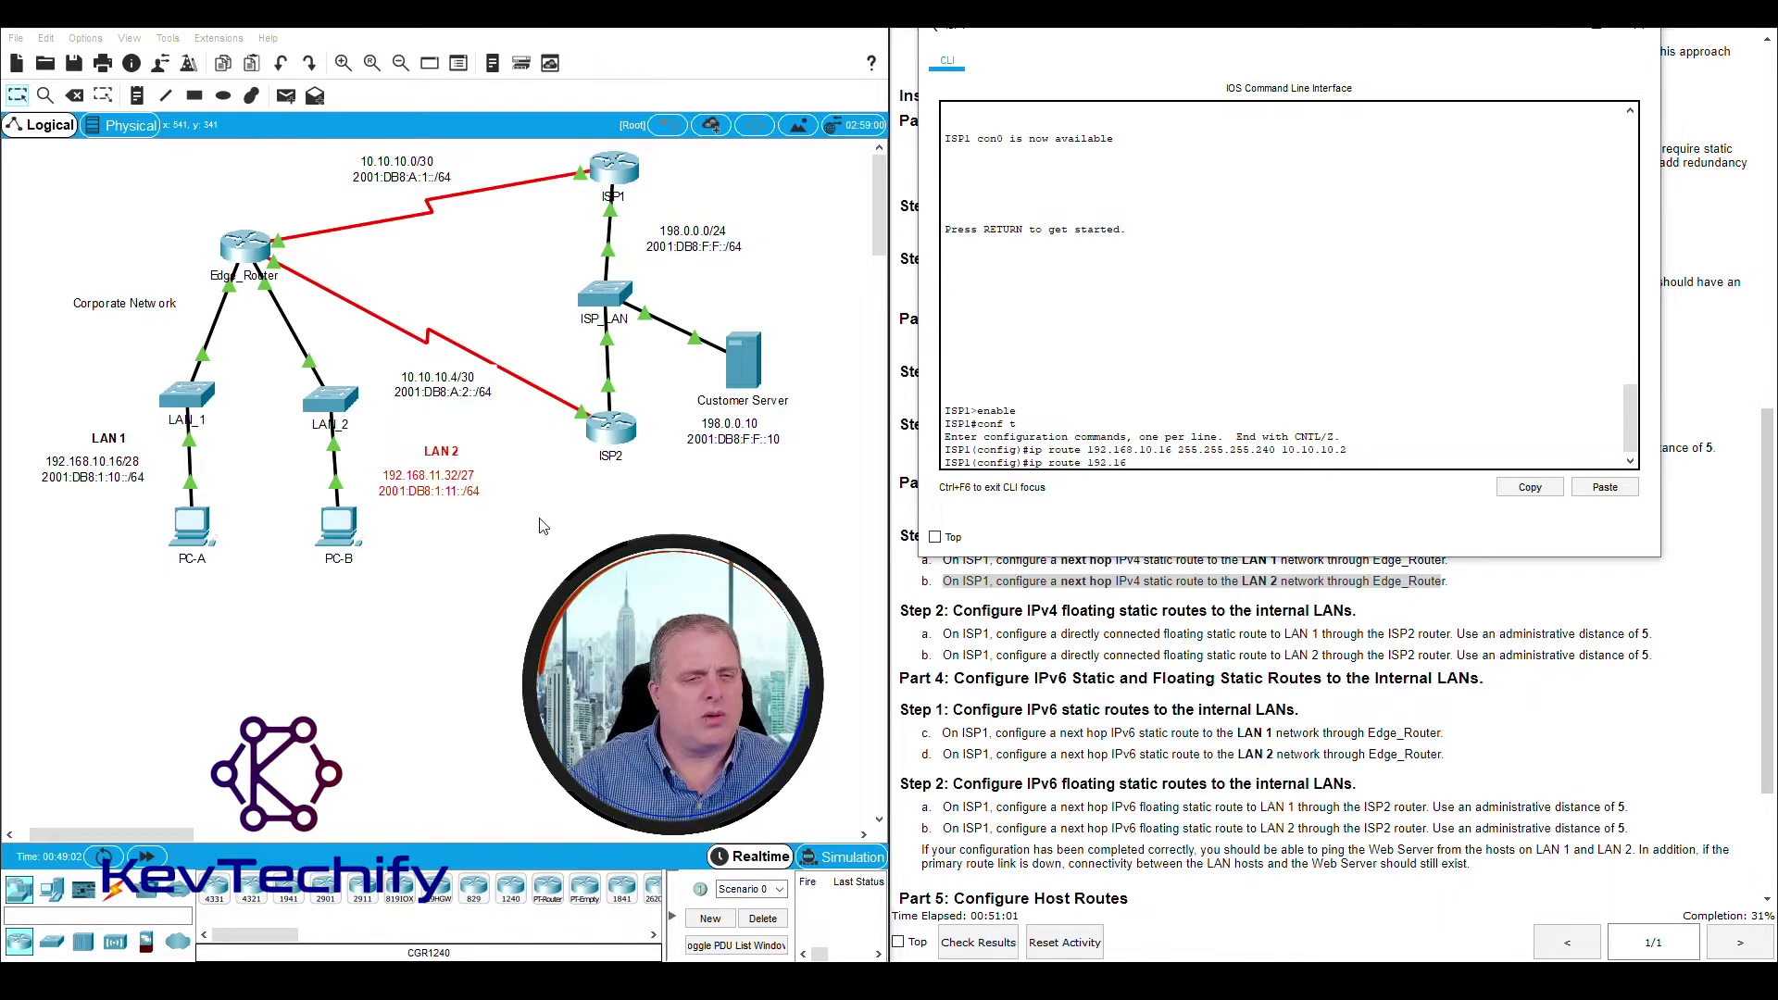
Step: Configure an IPv4 static route on ISP1 to the LAN 2 network 192.168.11.32 with mask 255.255.255.224 and next hop 10.10.10.2
text(8.)
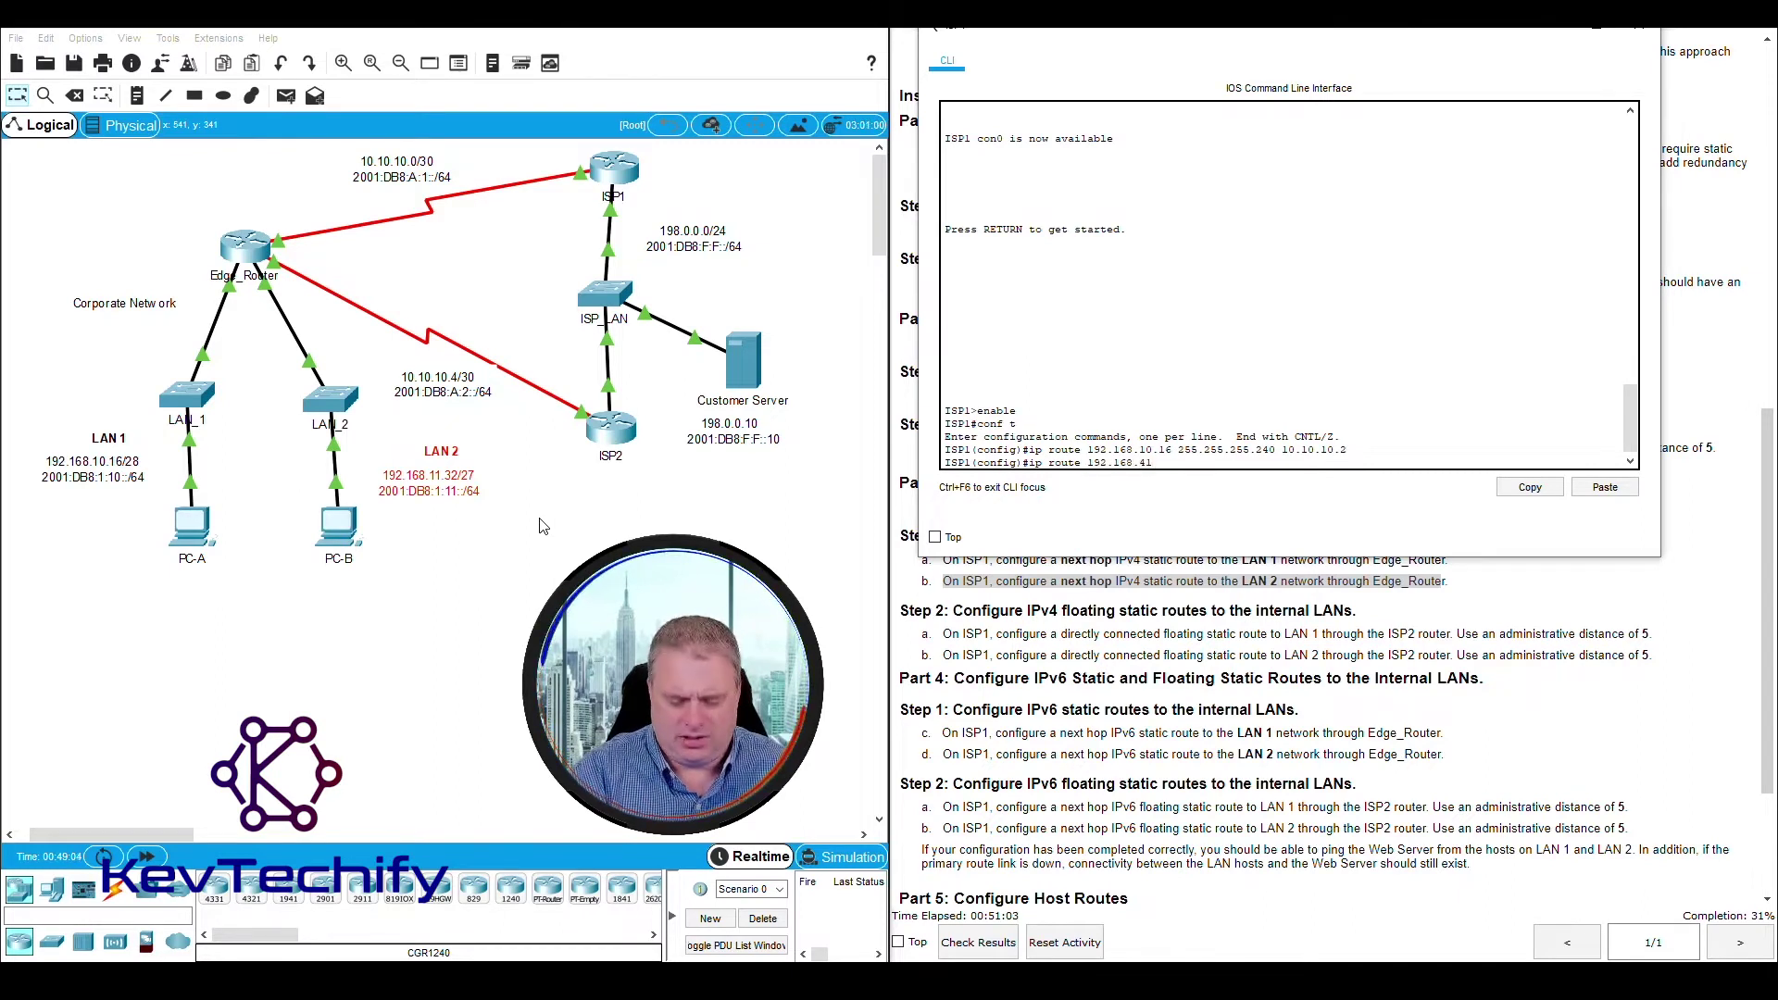
text(11.32 255.255.255.)
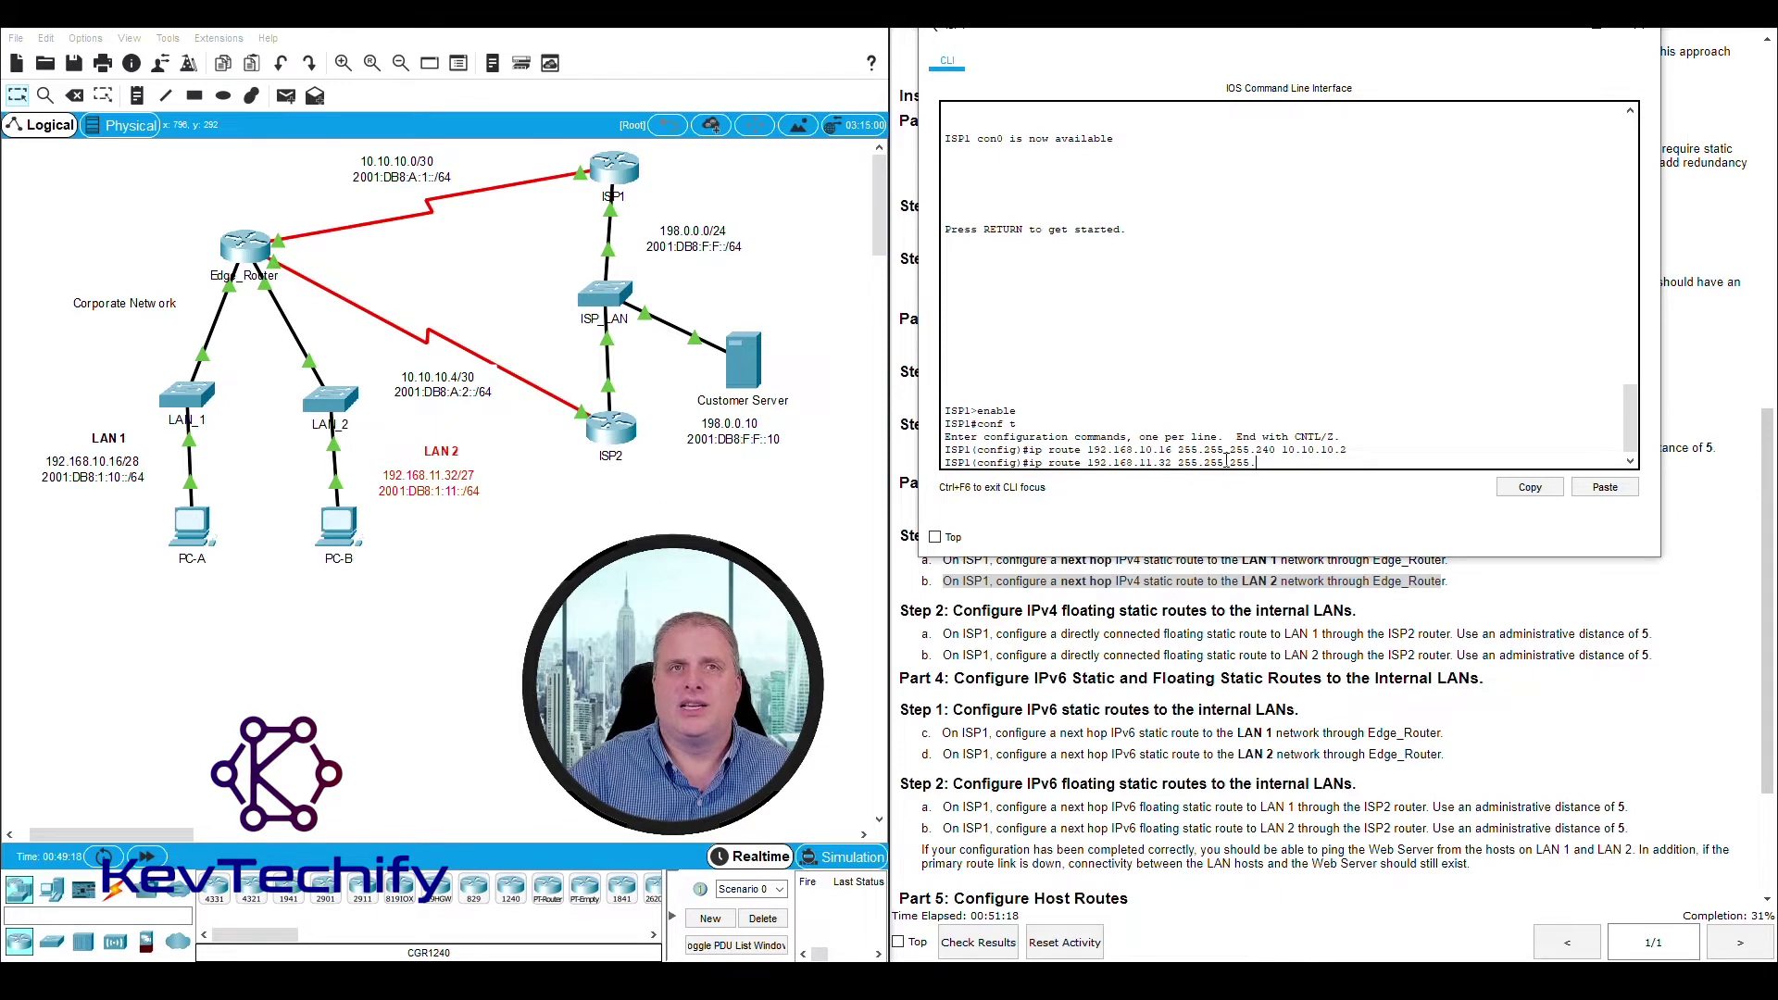
text(224)
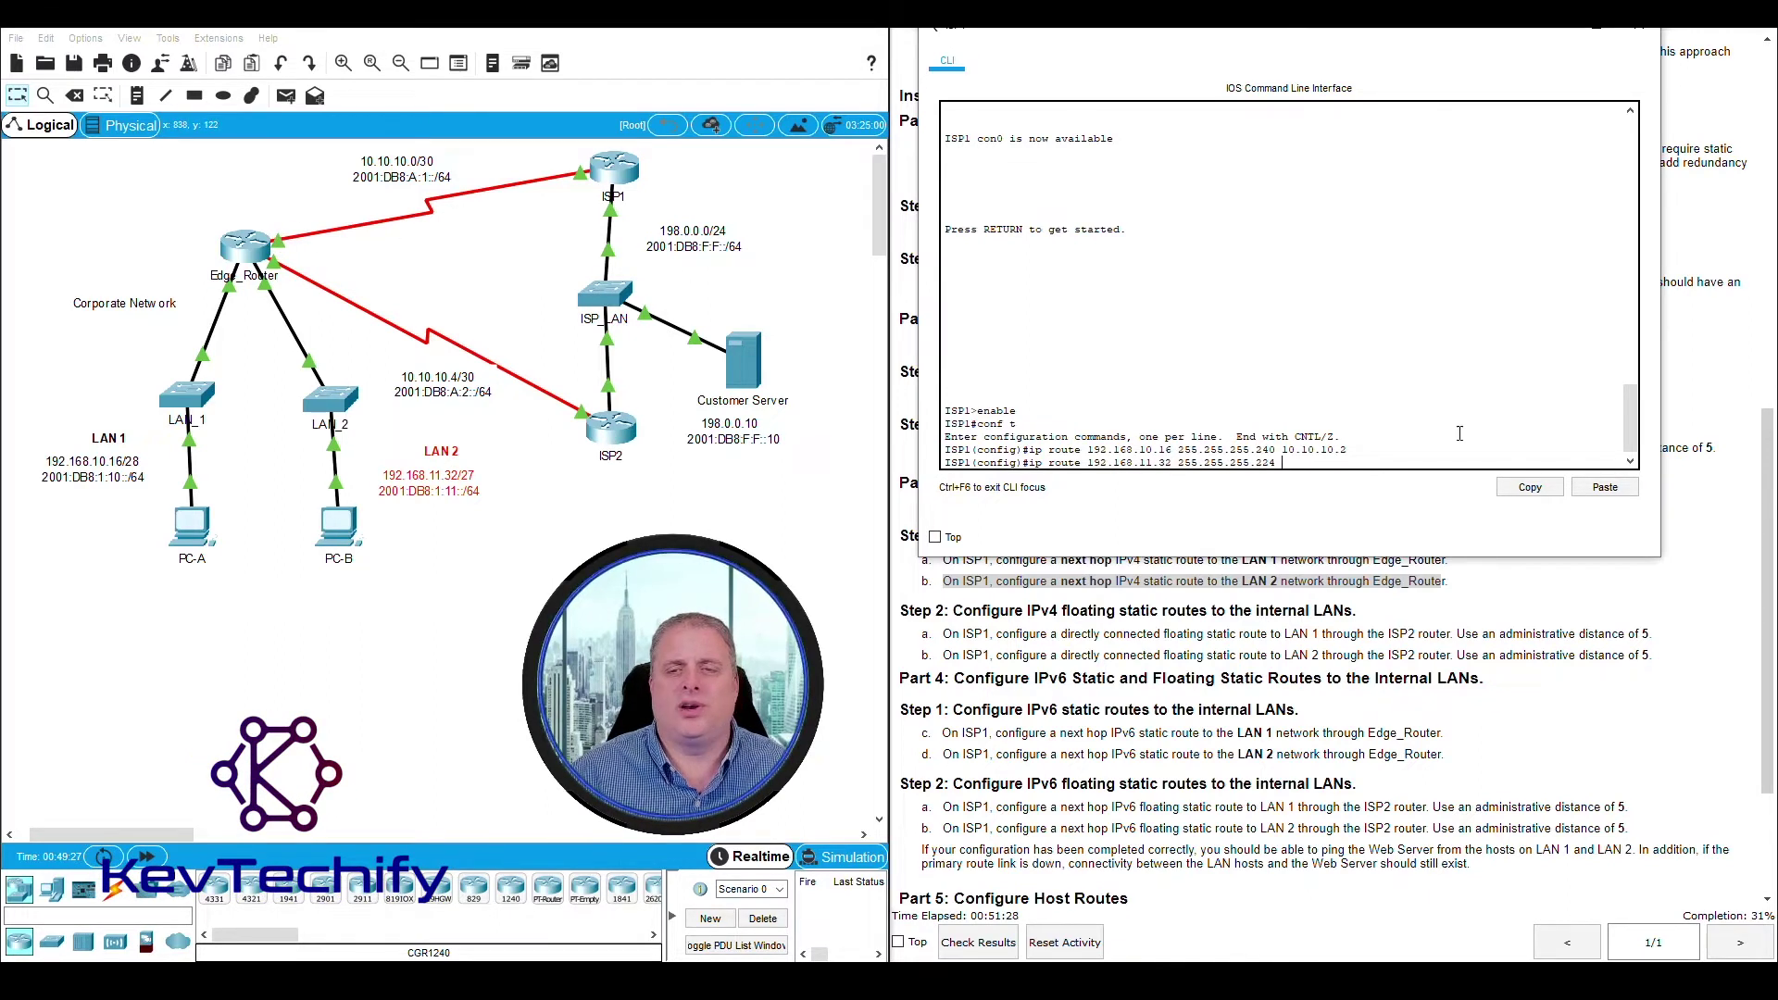
text(10.10.10.2)
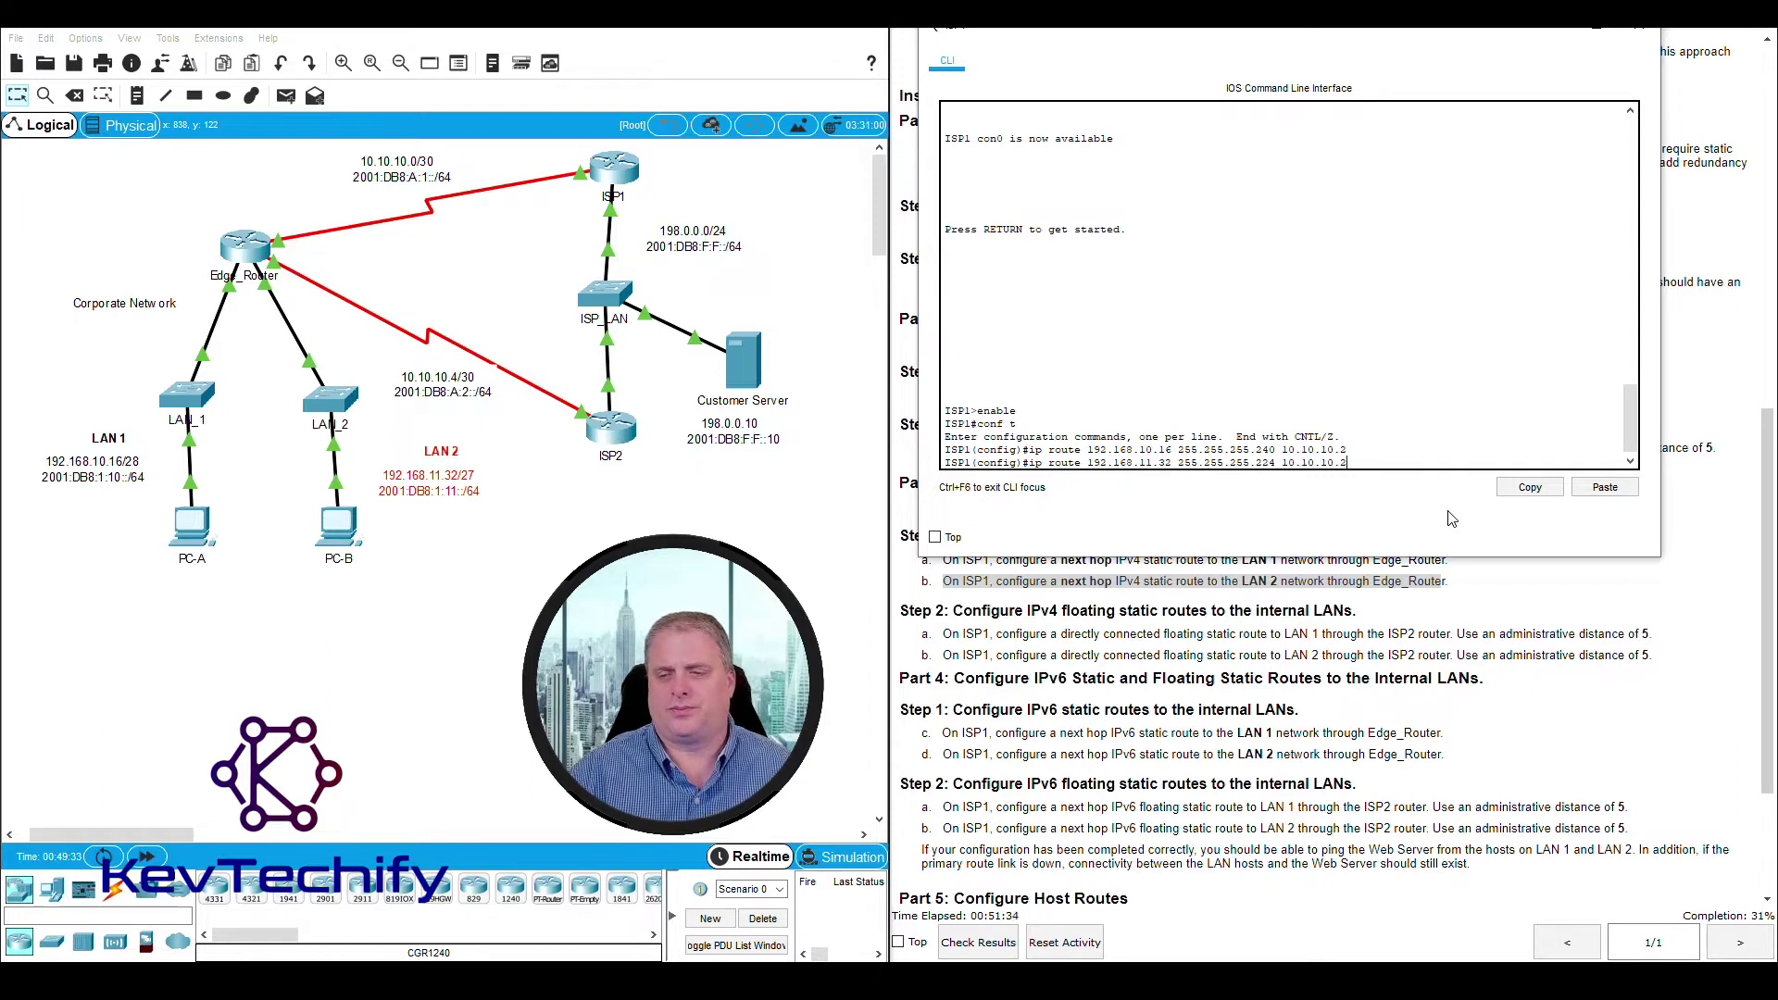
key(Return)
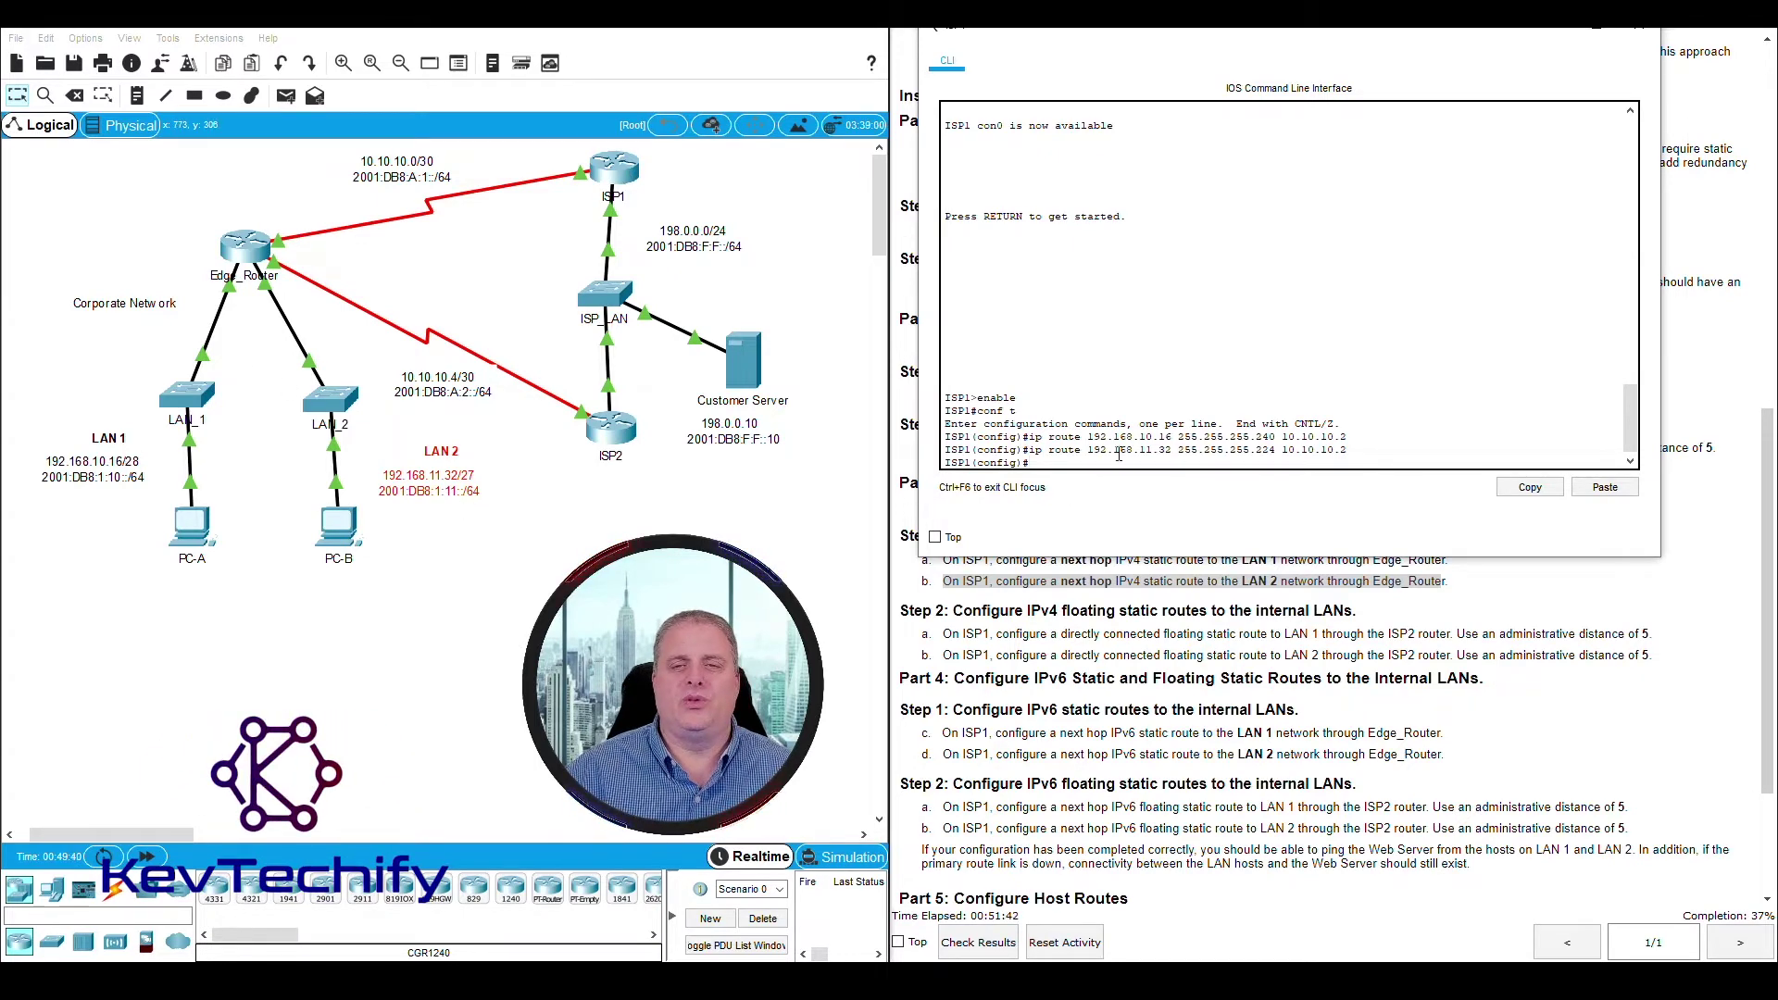
Step: Review the Part 3 Step 1 instructions and read the Step 2 heading on IPv4 floating static routes to the internal LANs
drag(1413, 35, 621, 32)
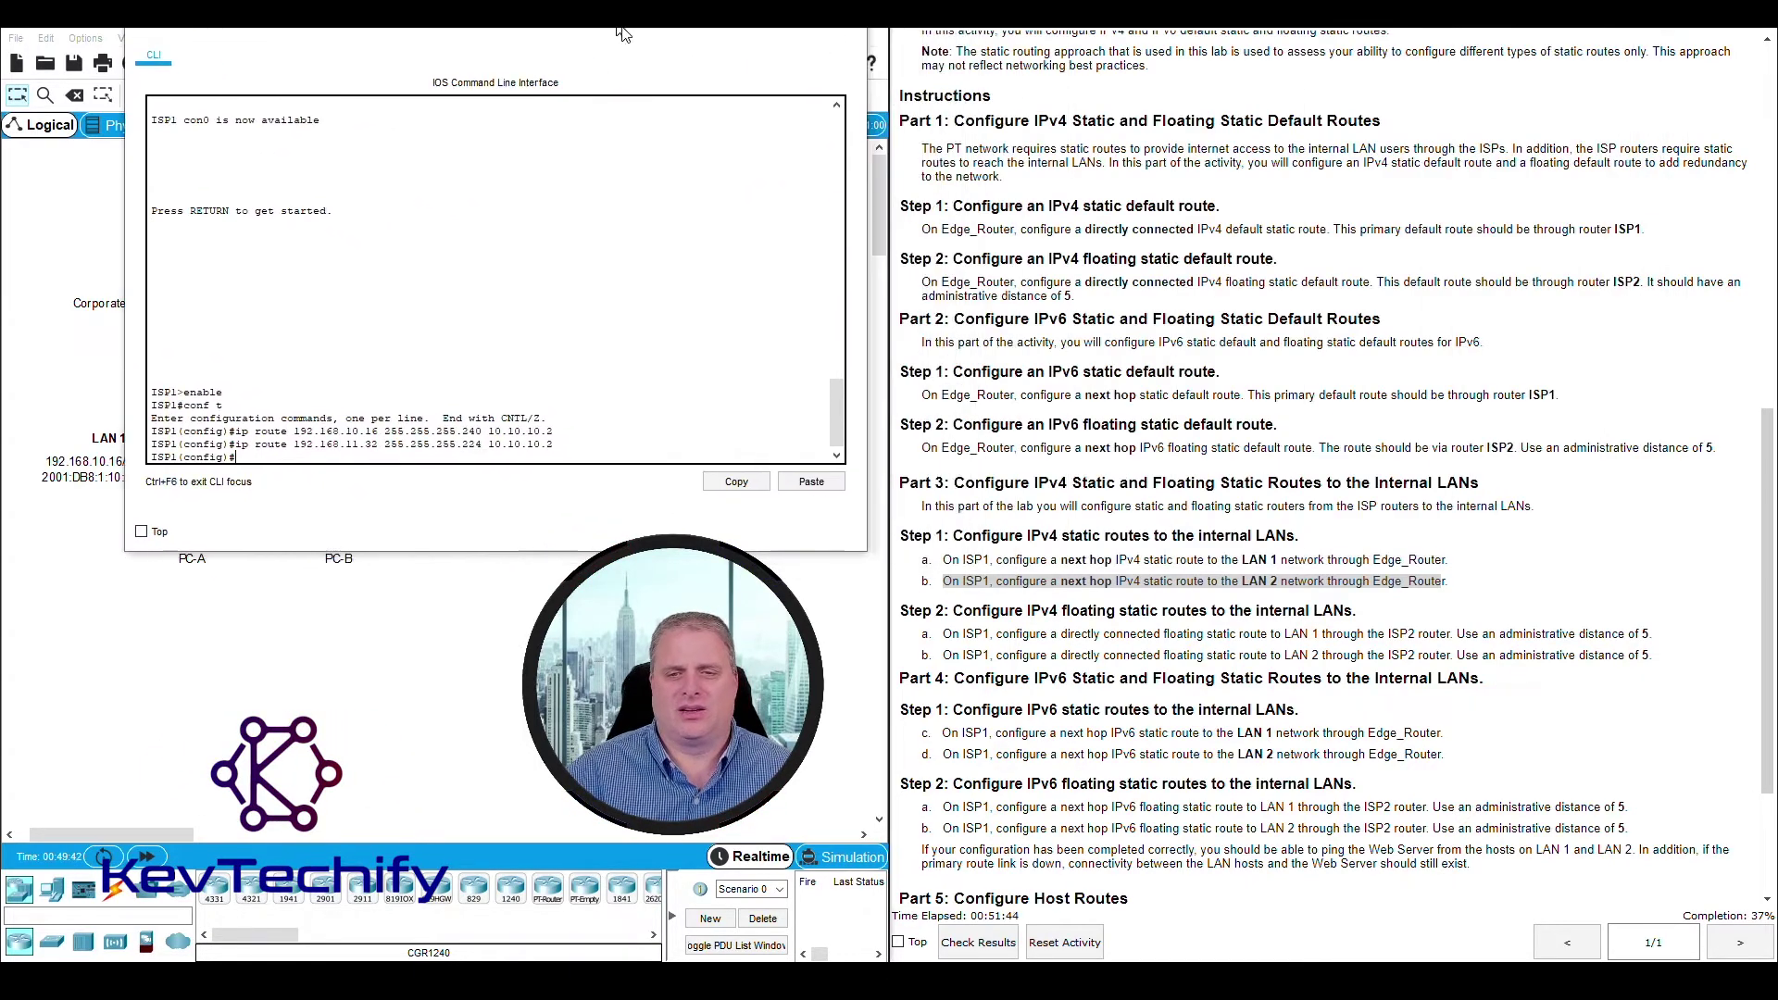
click(977, 519)
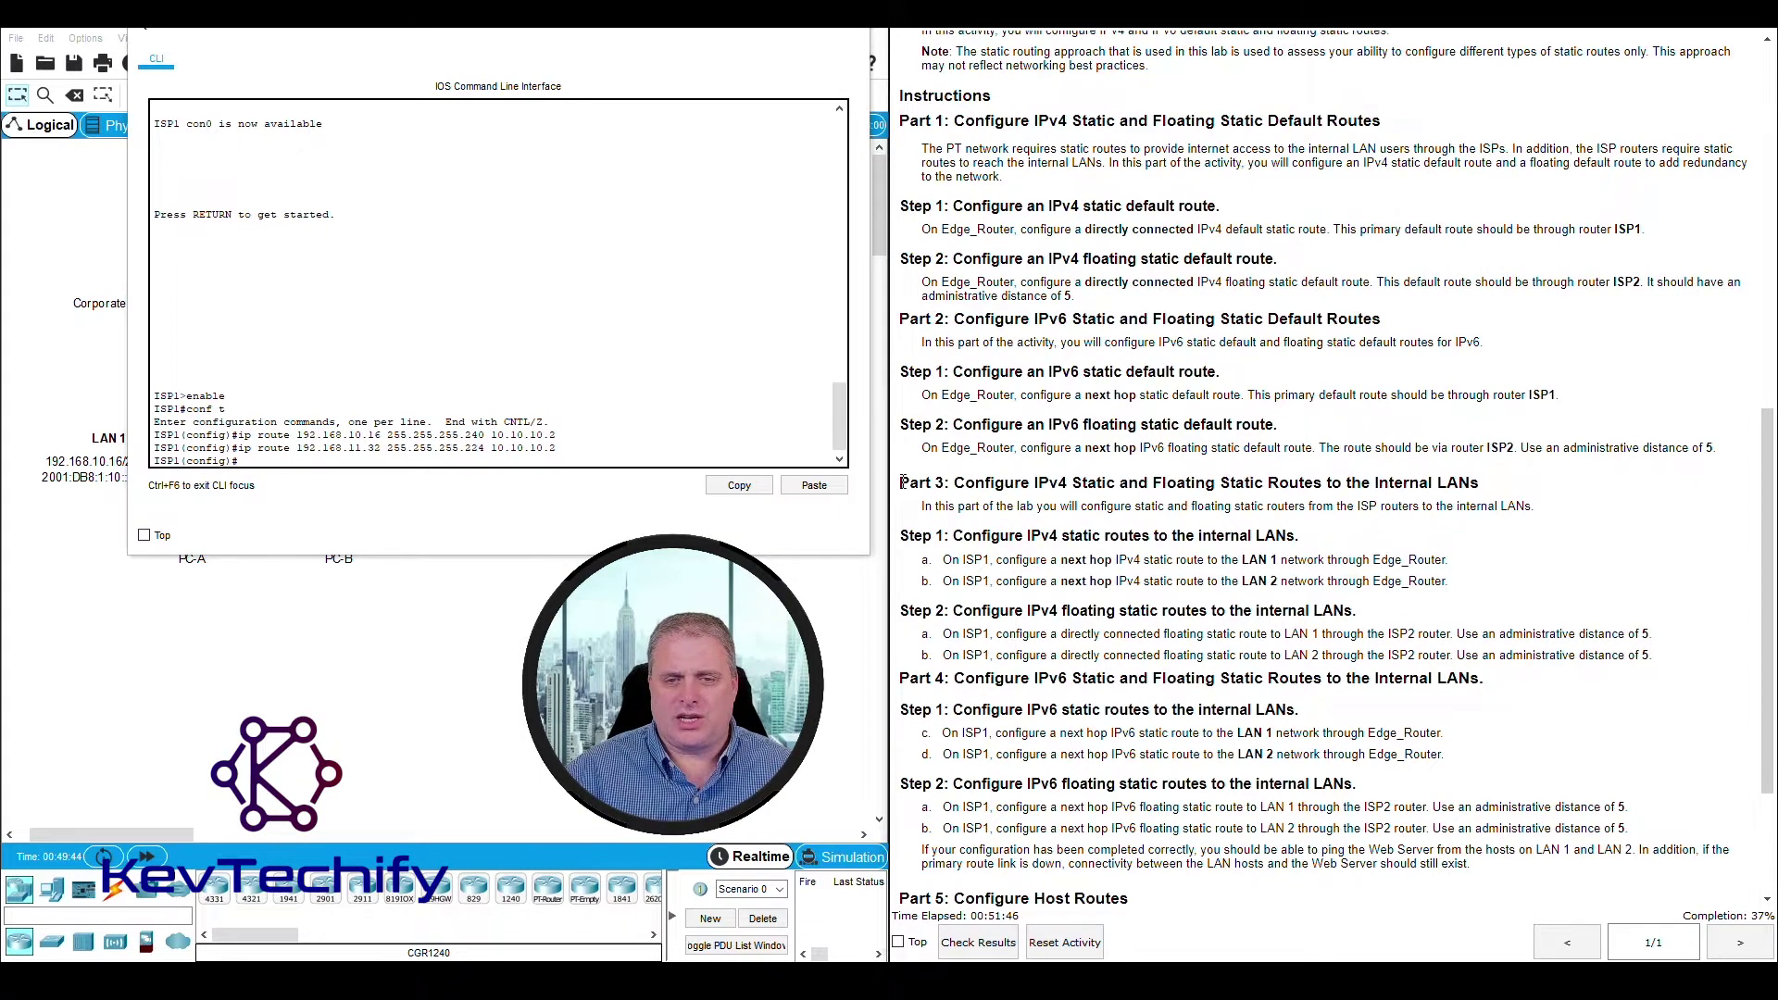
drag(901, 481, 1487, 591)
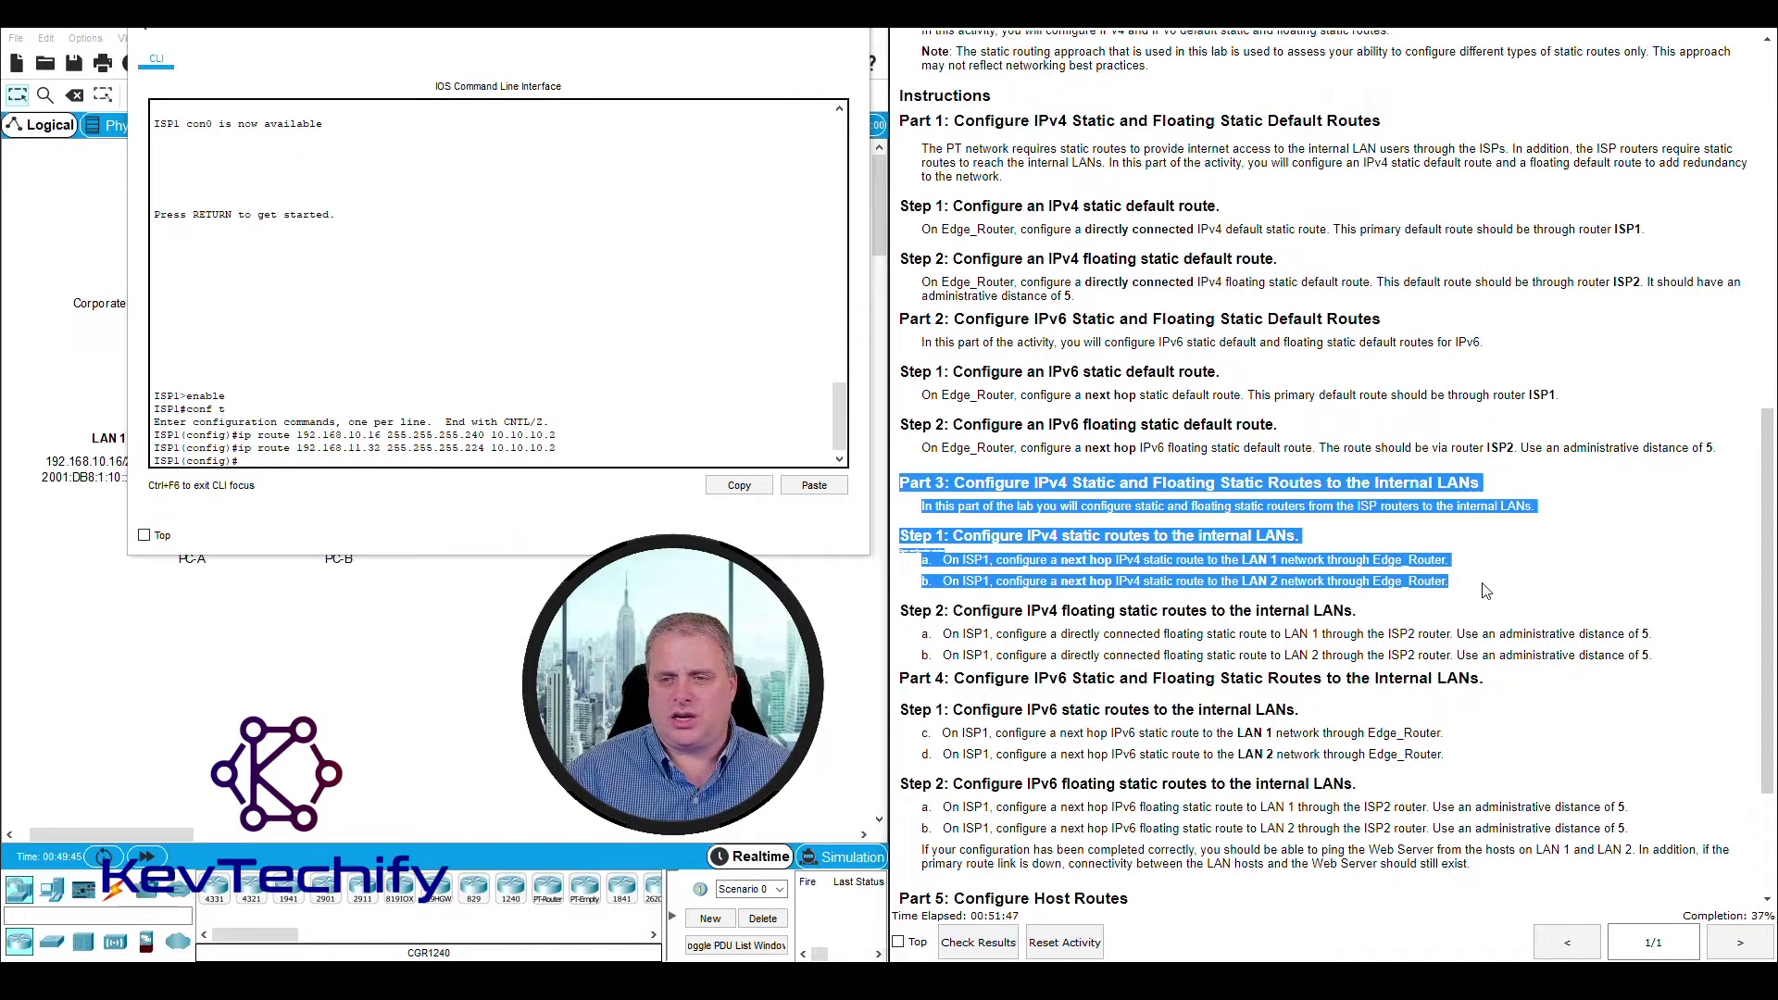
click(961, 607)
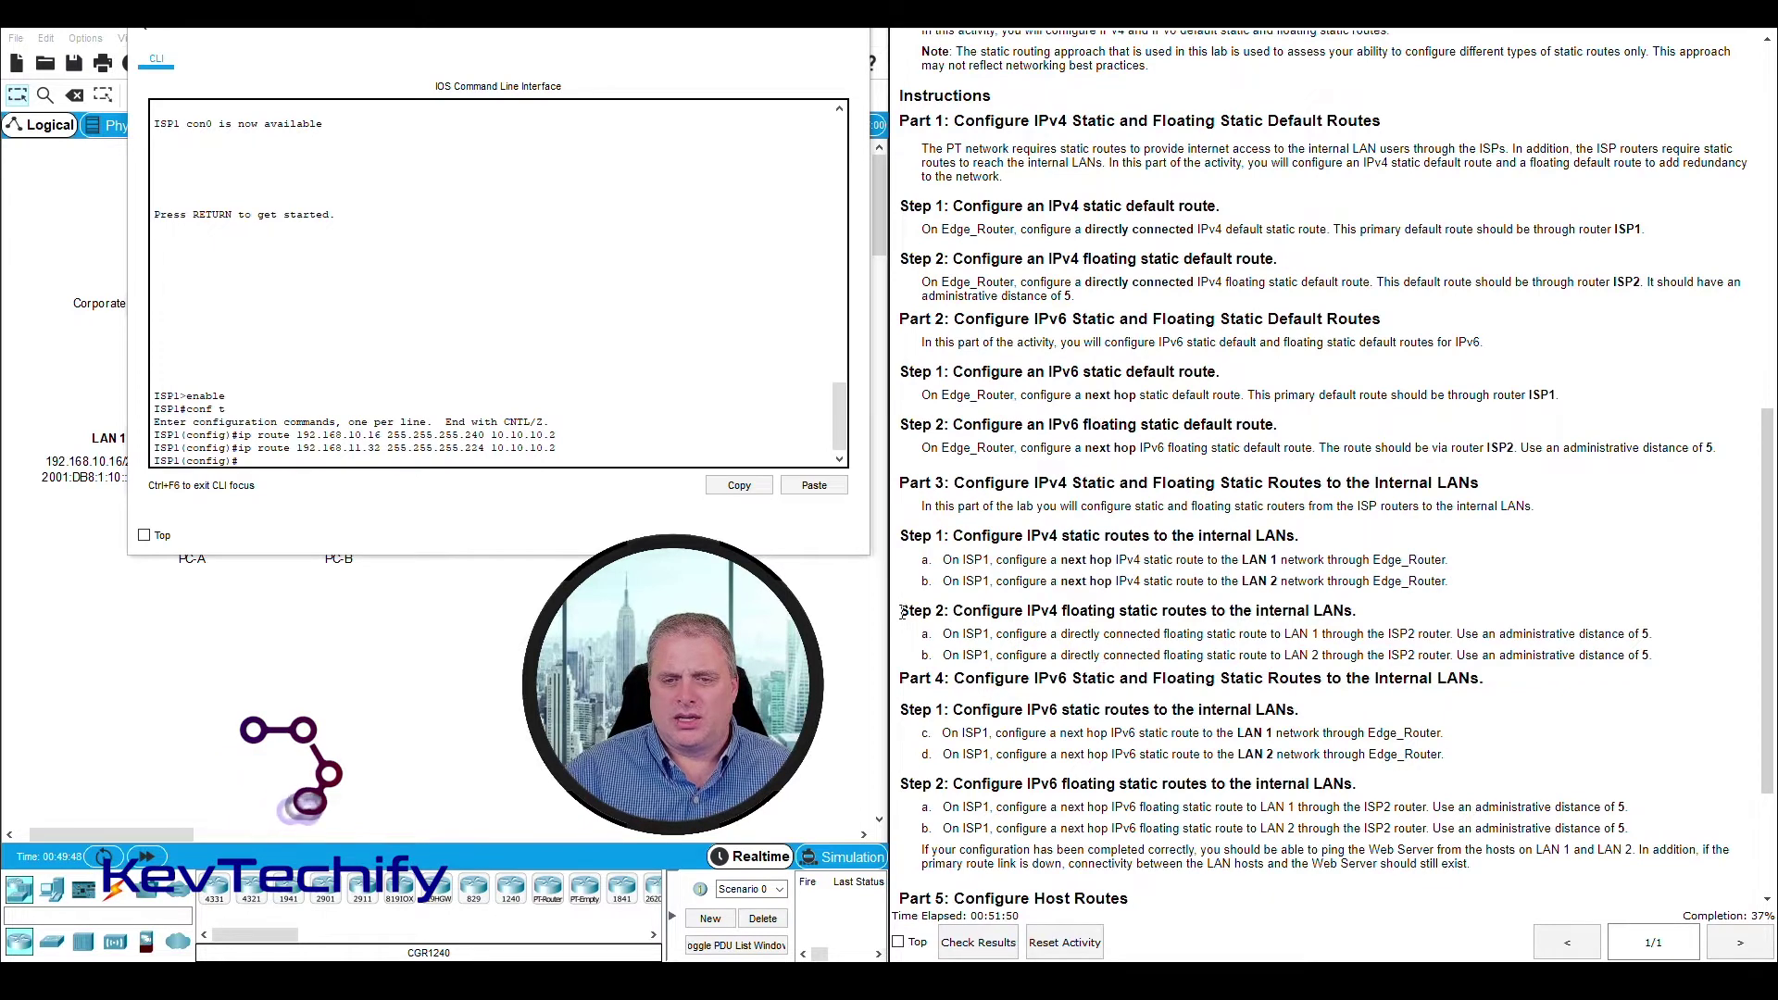
drag(901, 611, 1376, 618)
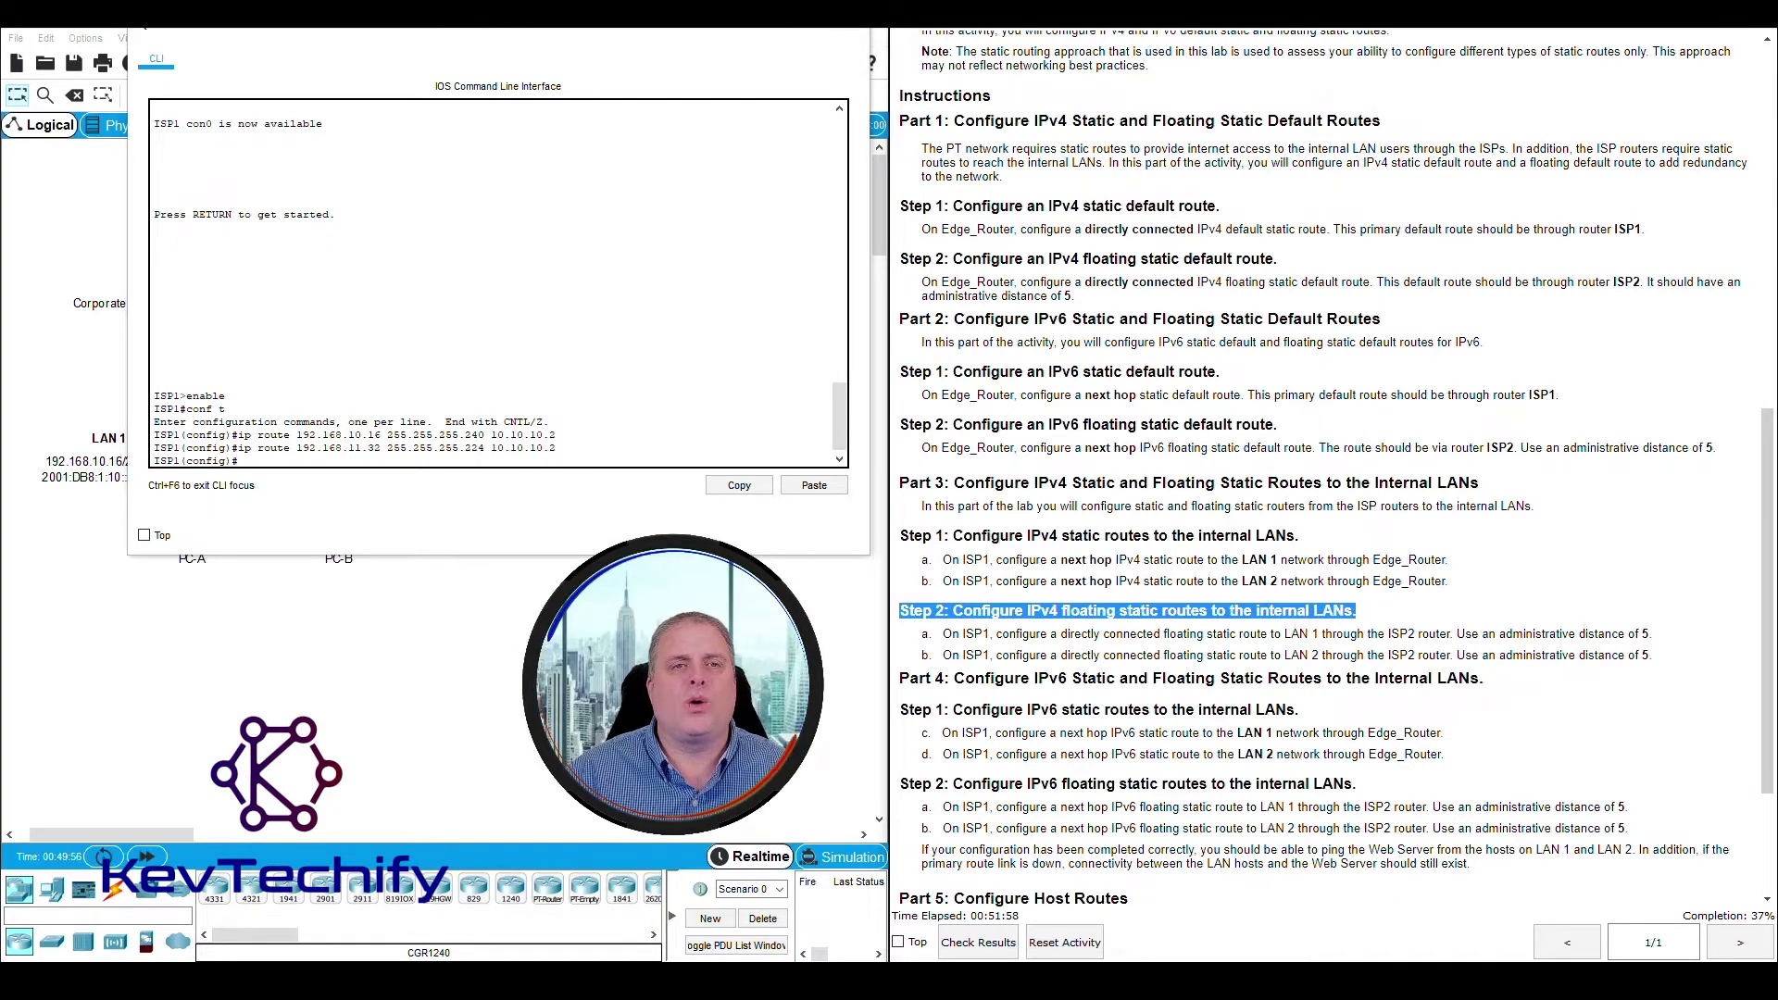
Step: Read the Part 3 Step 2a requirement for a directly connected floating static route on ISP1 to LAN 1
drag(618, 31, 1408, 46)
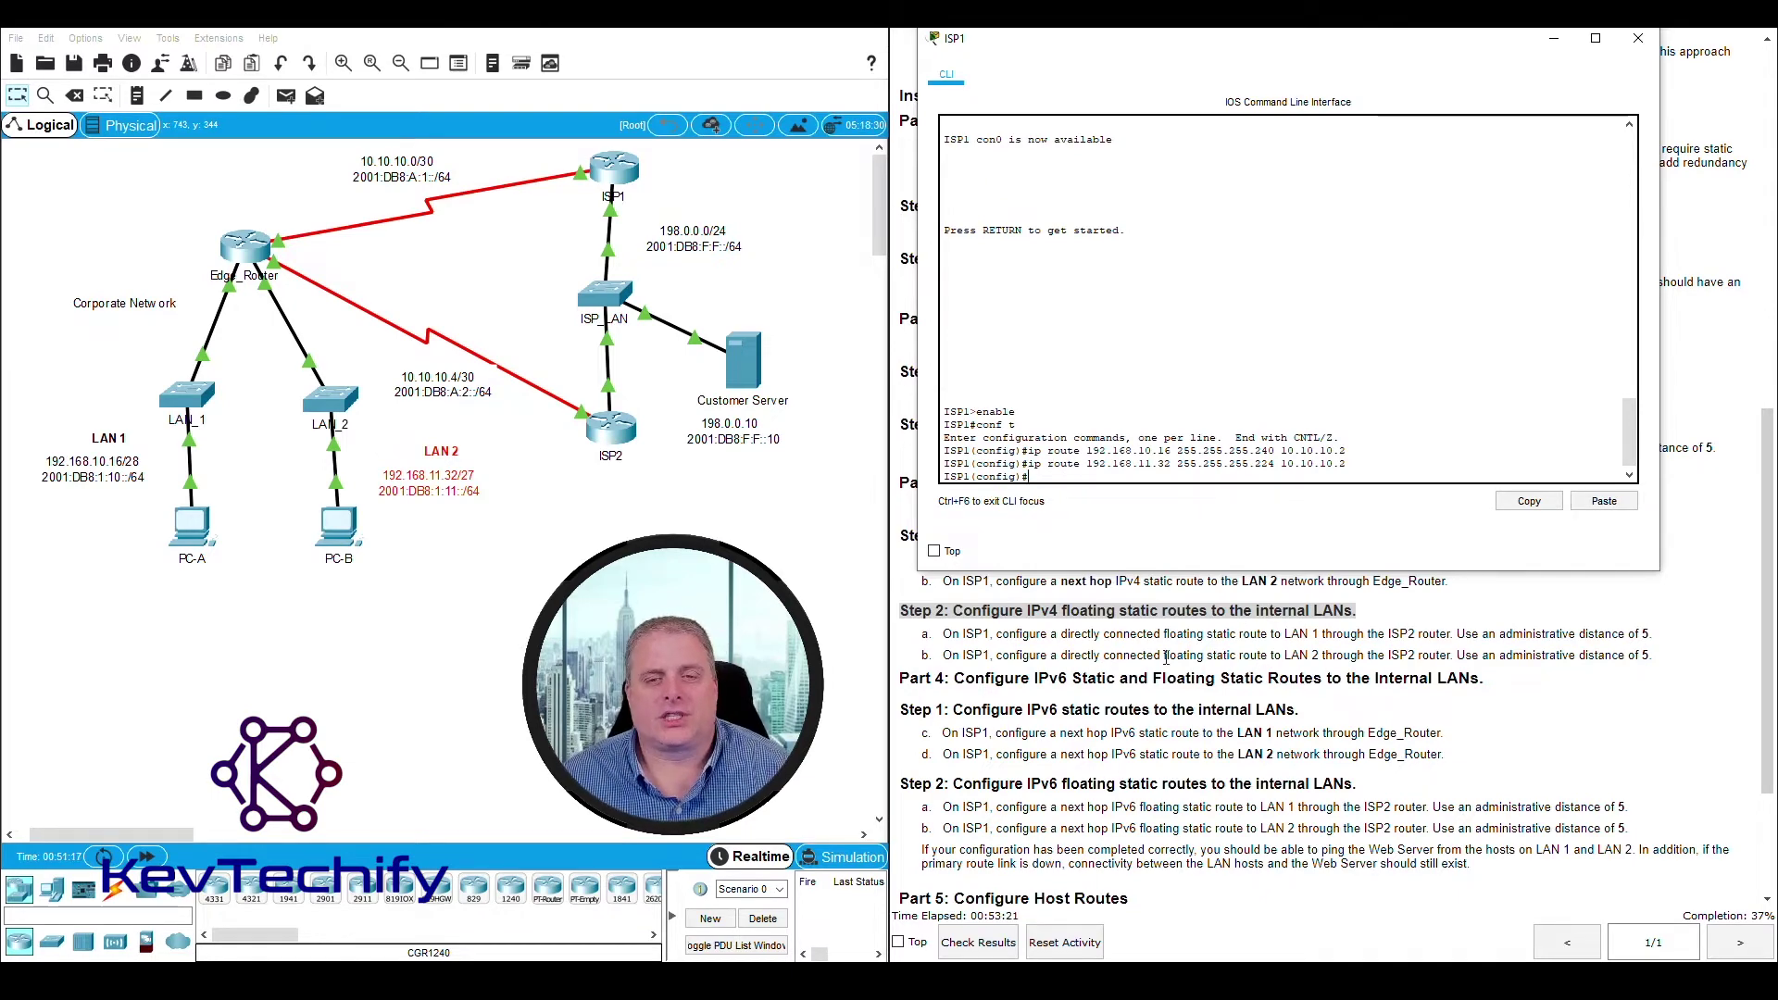
click(943, 635)
drag(943, 636, 990, 633)
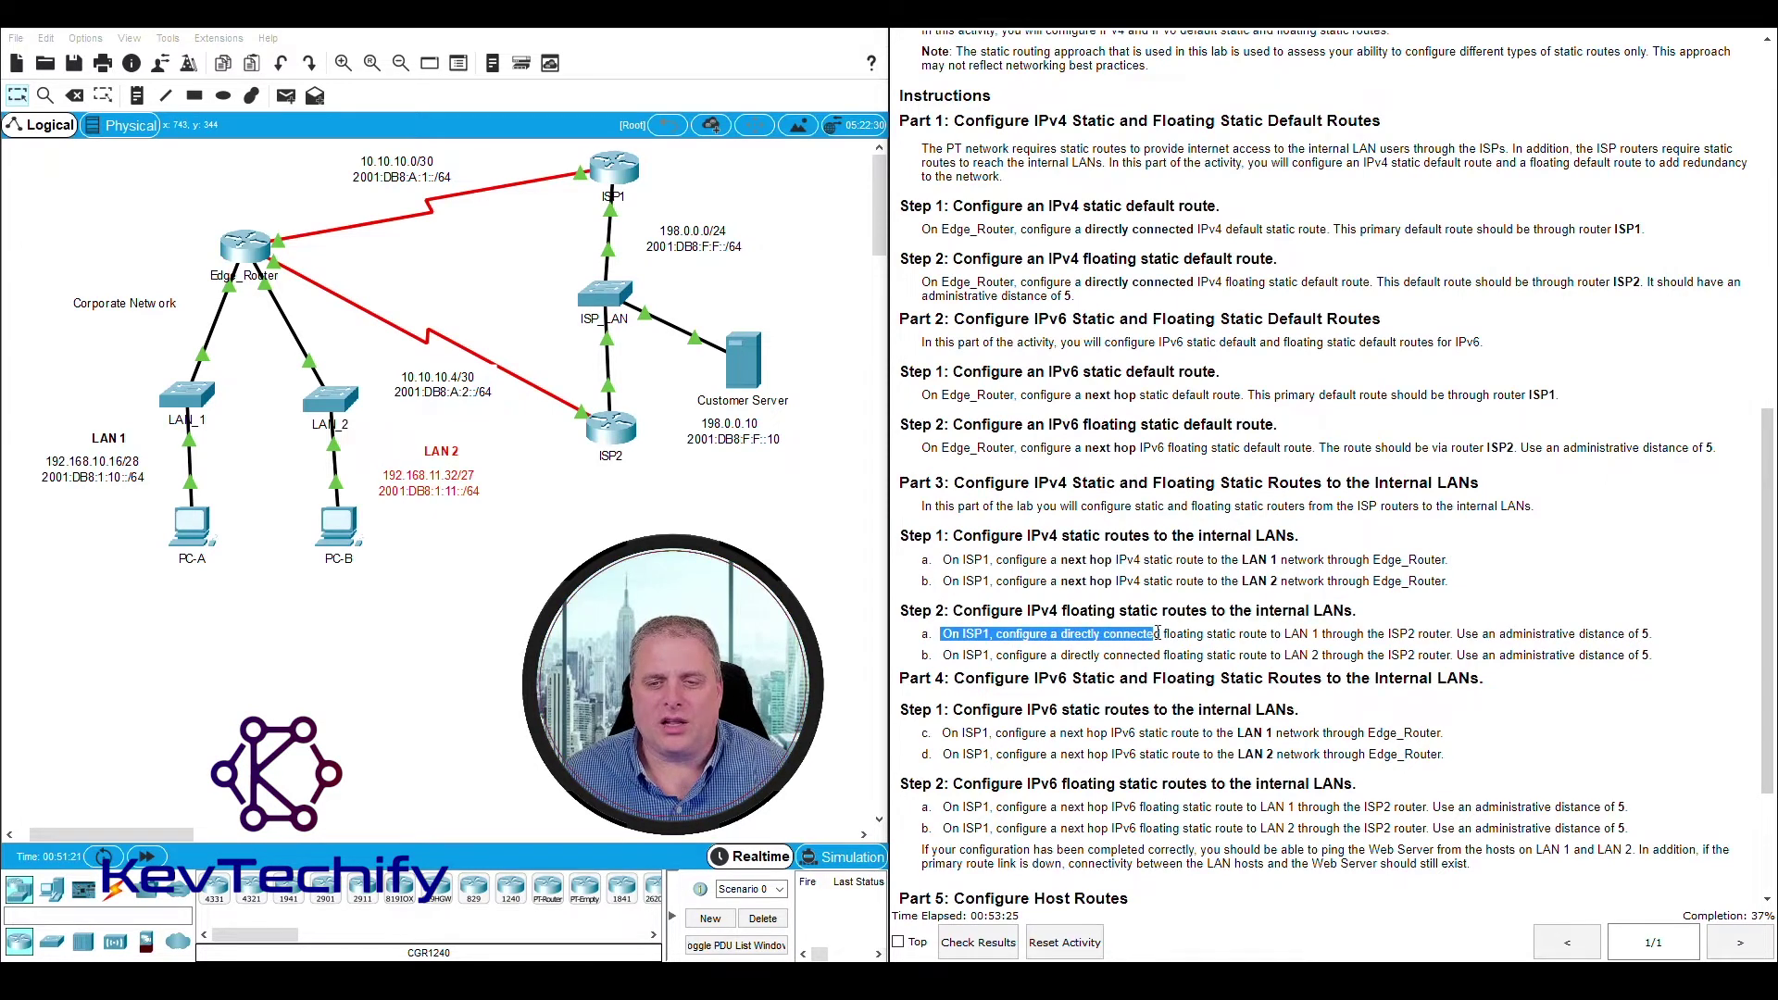
drag(1158, 634, 1274, 634)
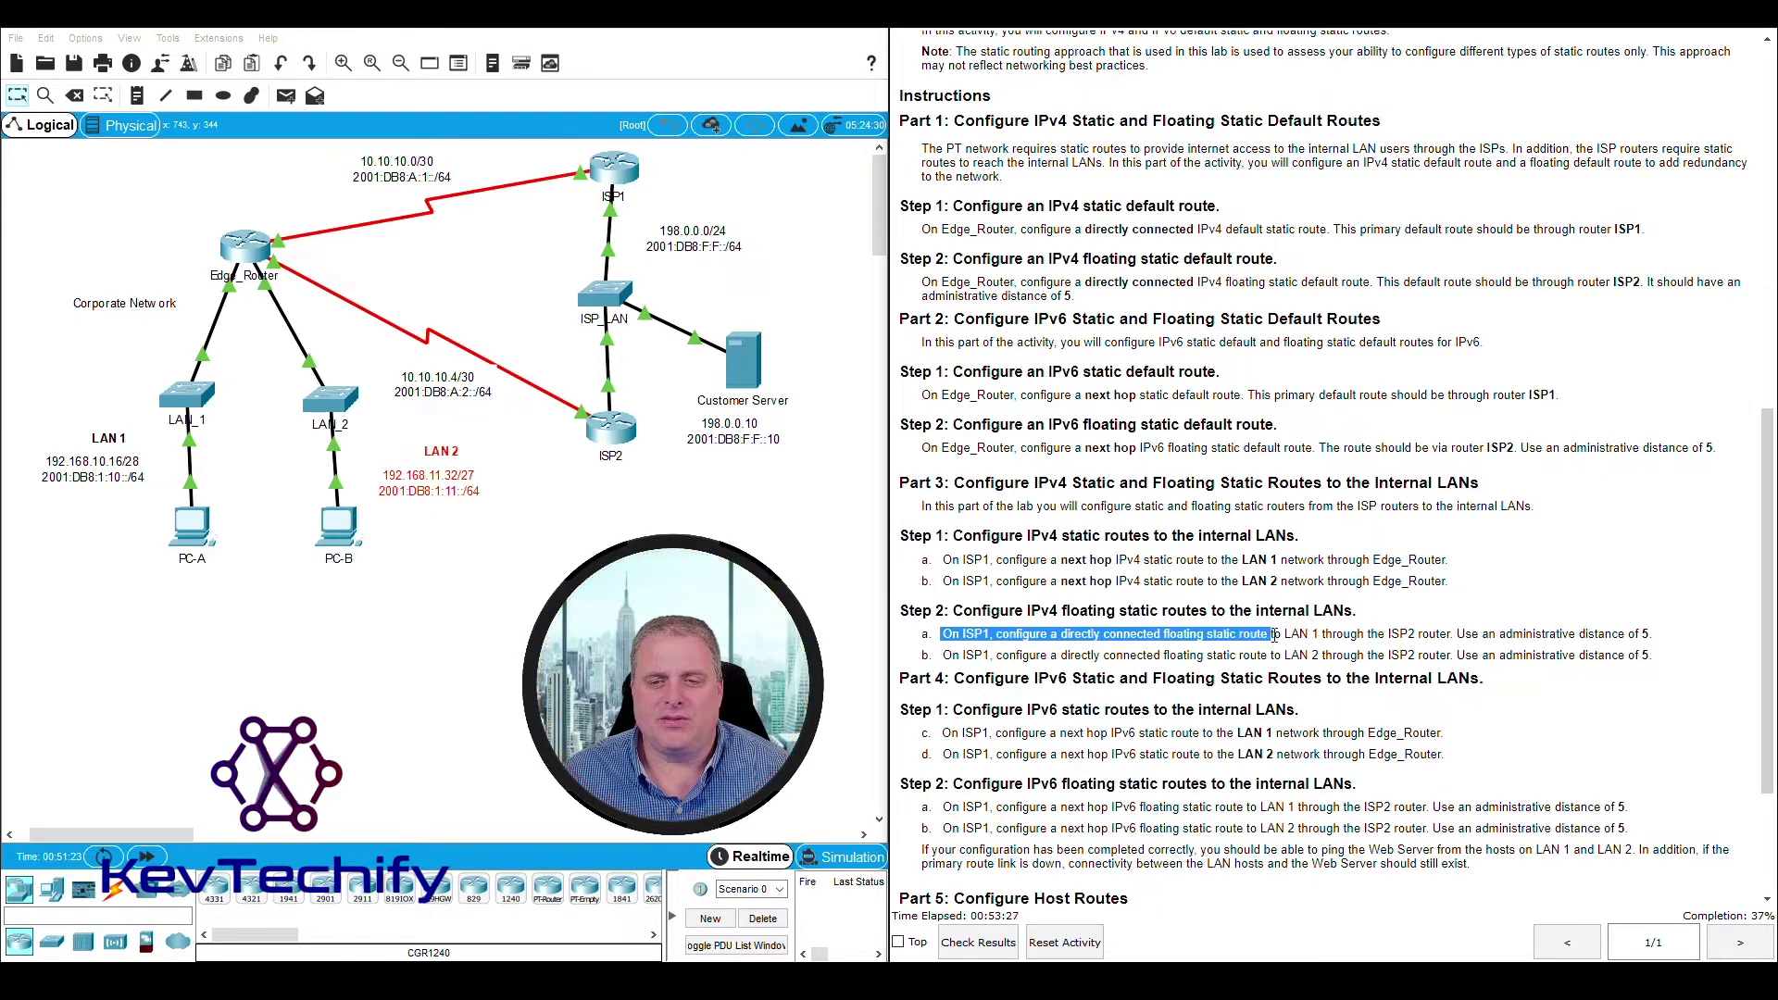
click(1063, 637)
drag(1061, 635, 1207, 637)
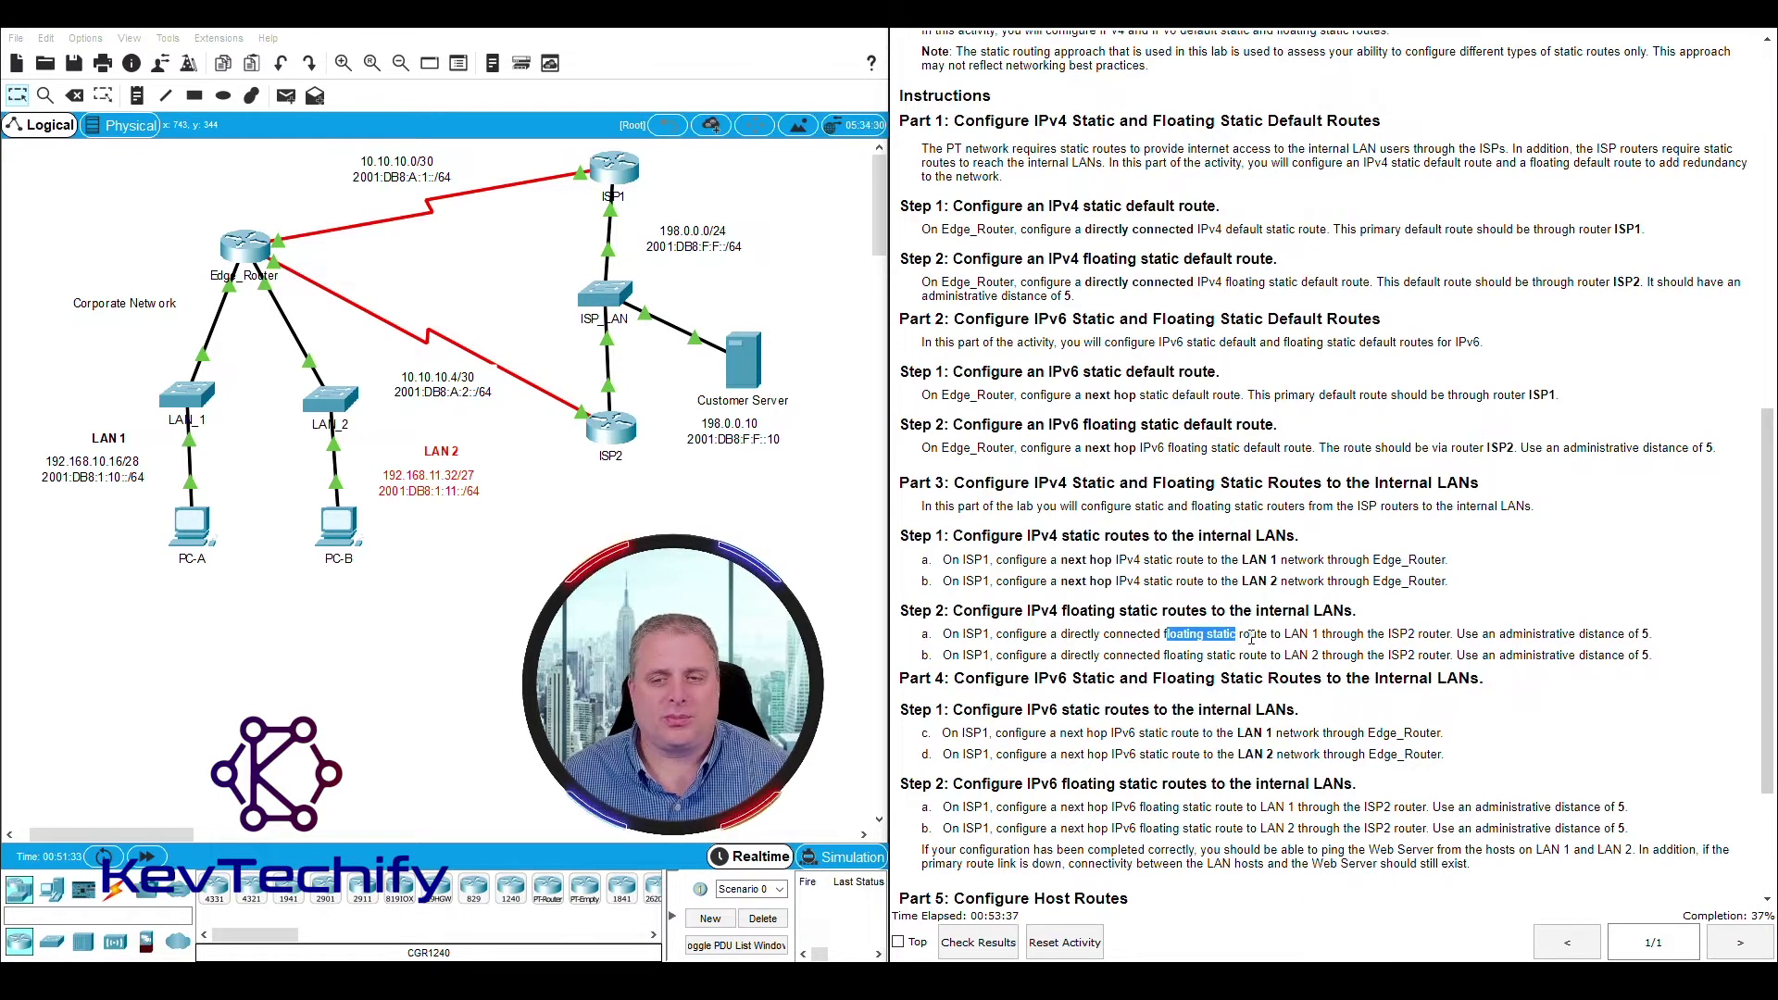
click(1286, 636)
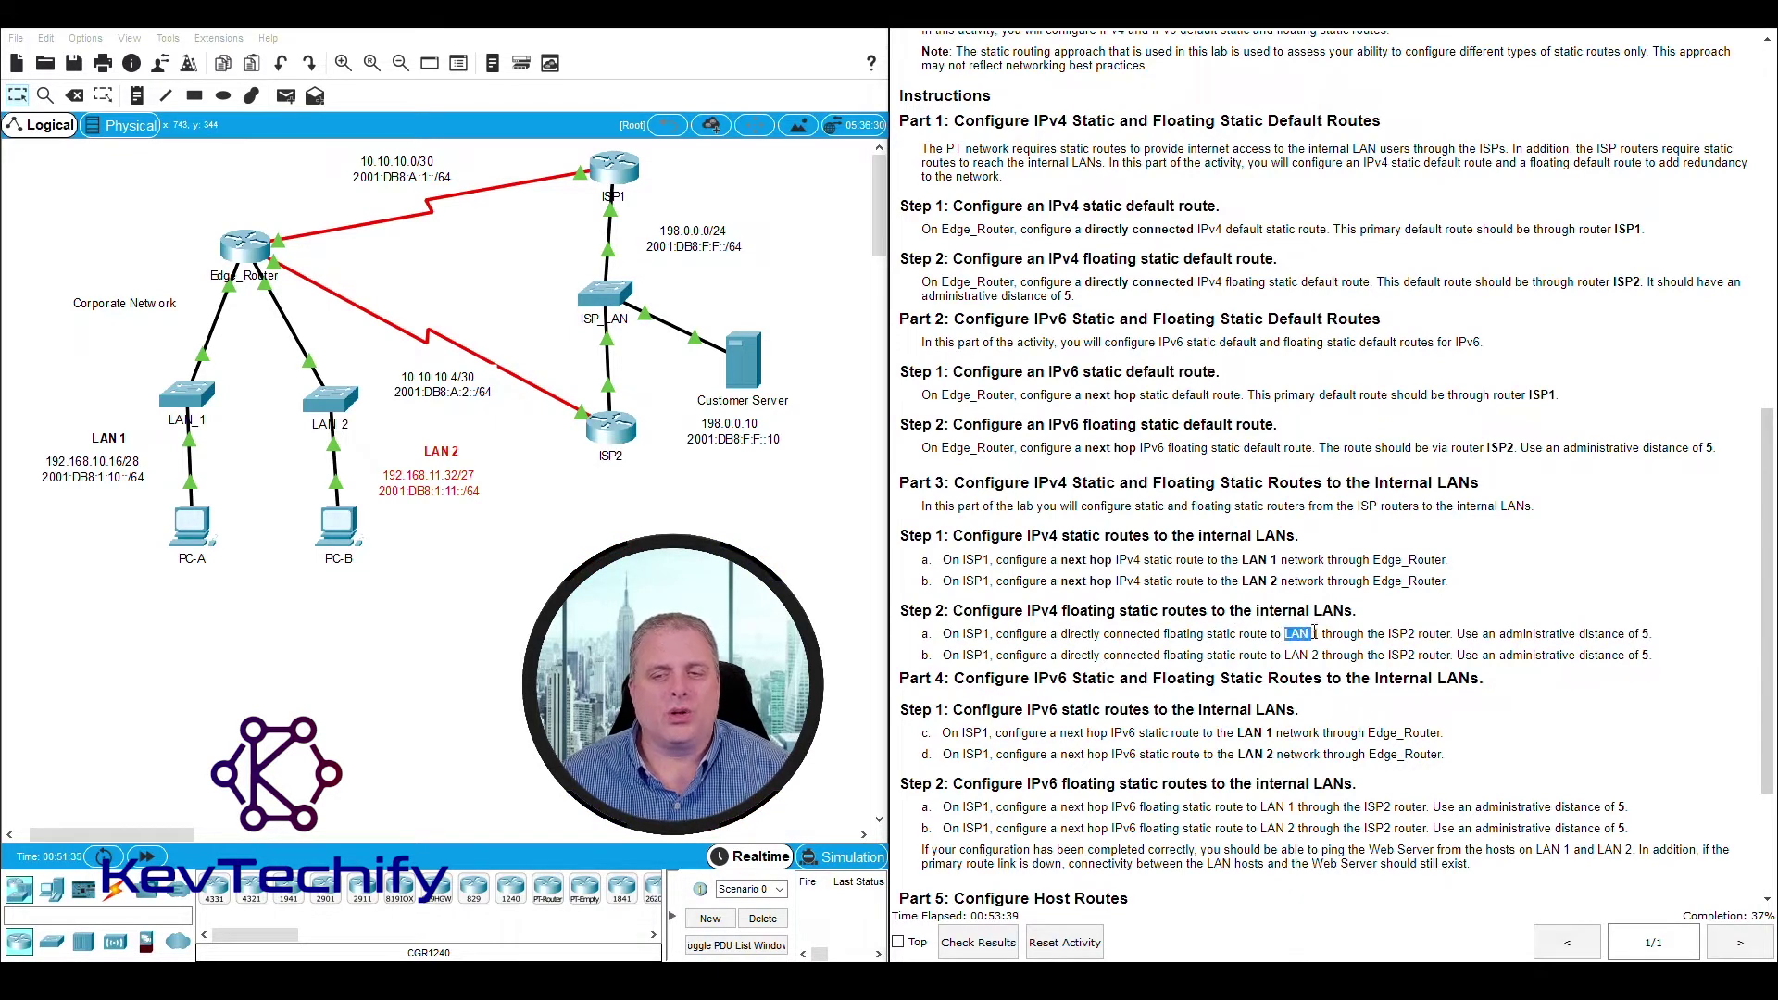
Step: Examine LAN 1, ISP1 and ISP2 in the topology against the Step 2a route requirement
drag(274, 578, 17, 350)
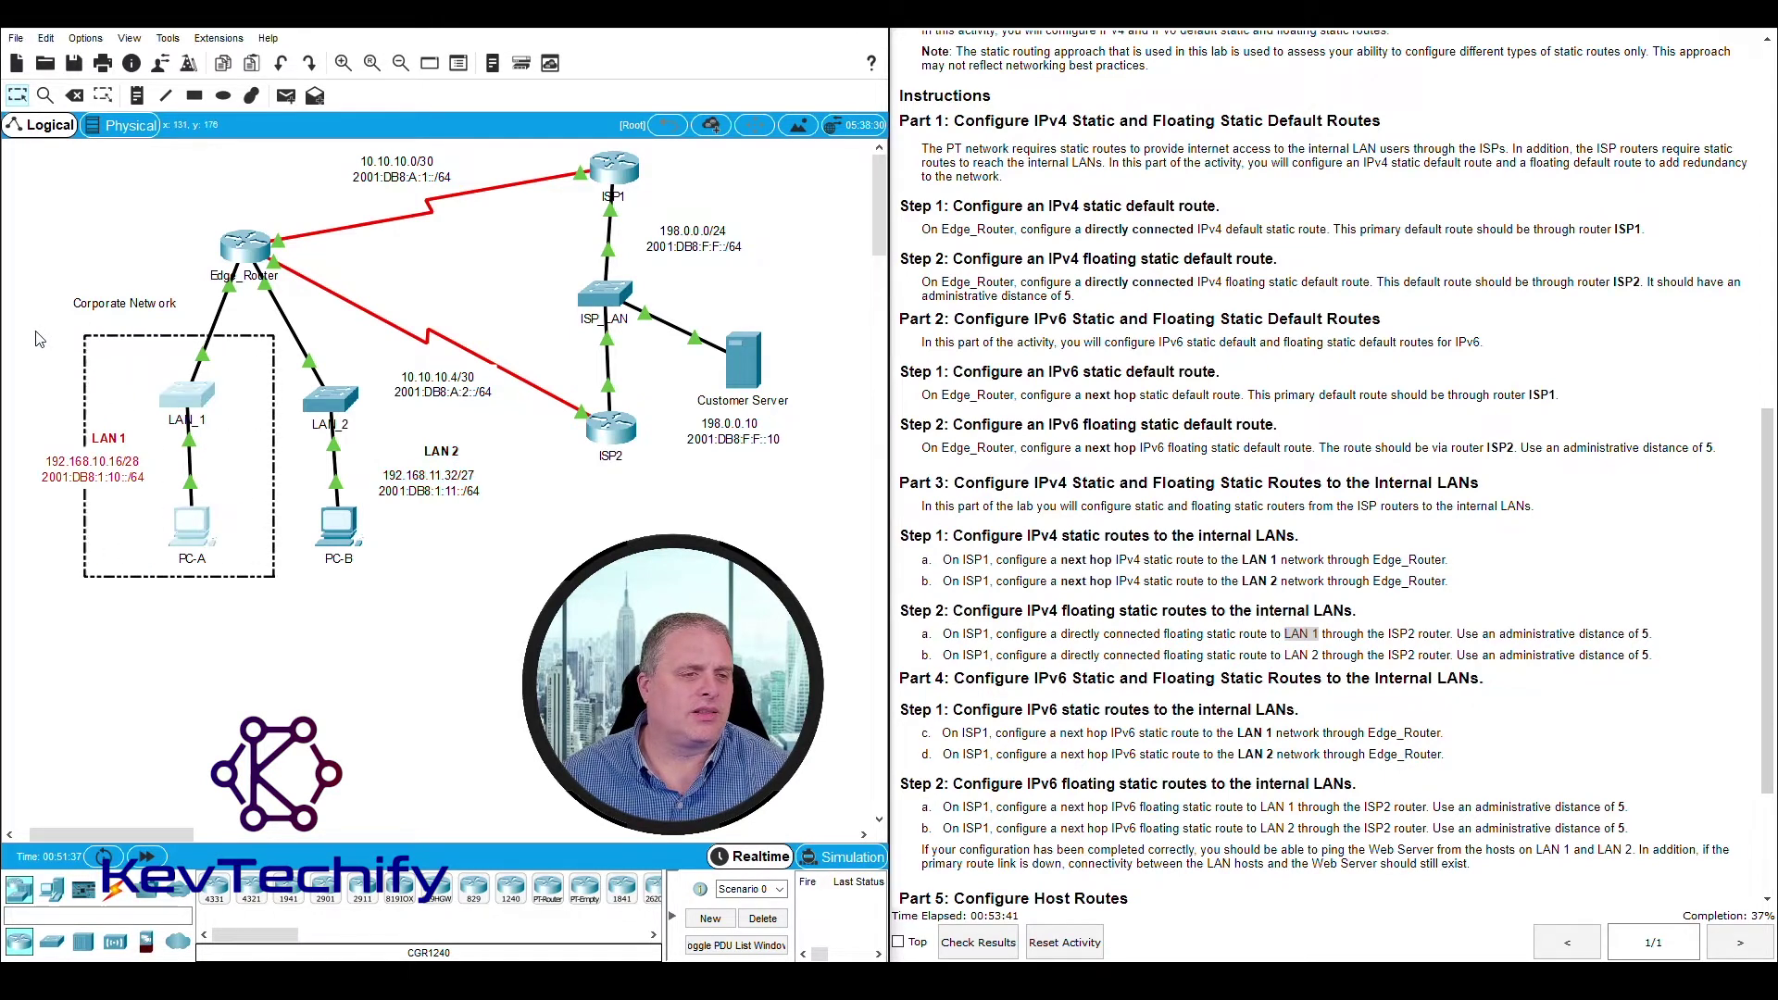
click(1444, 725)
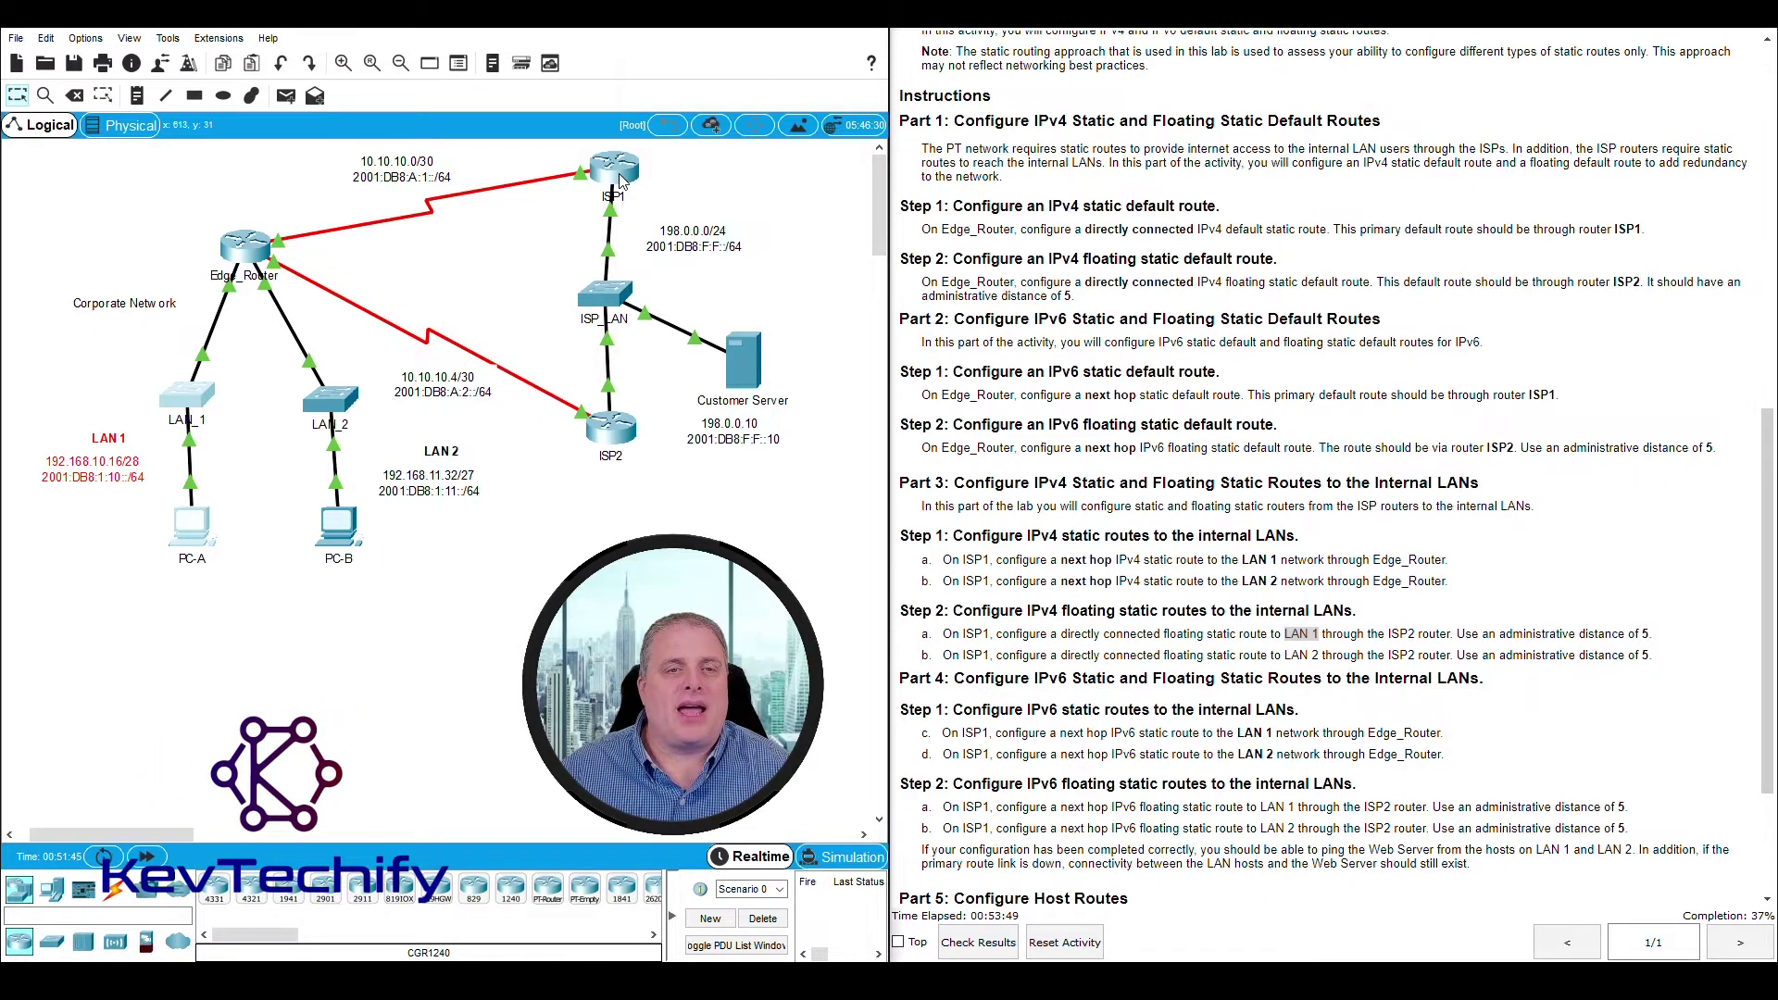
mouse_move(619, 179)
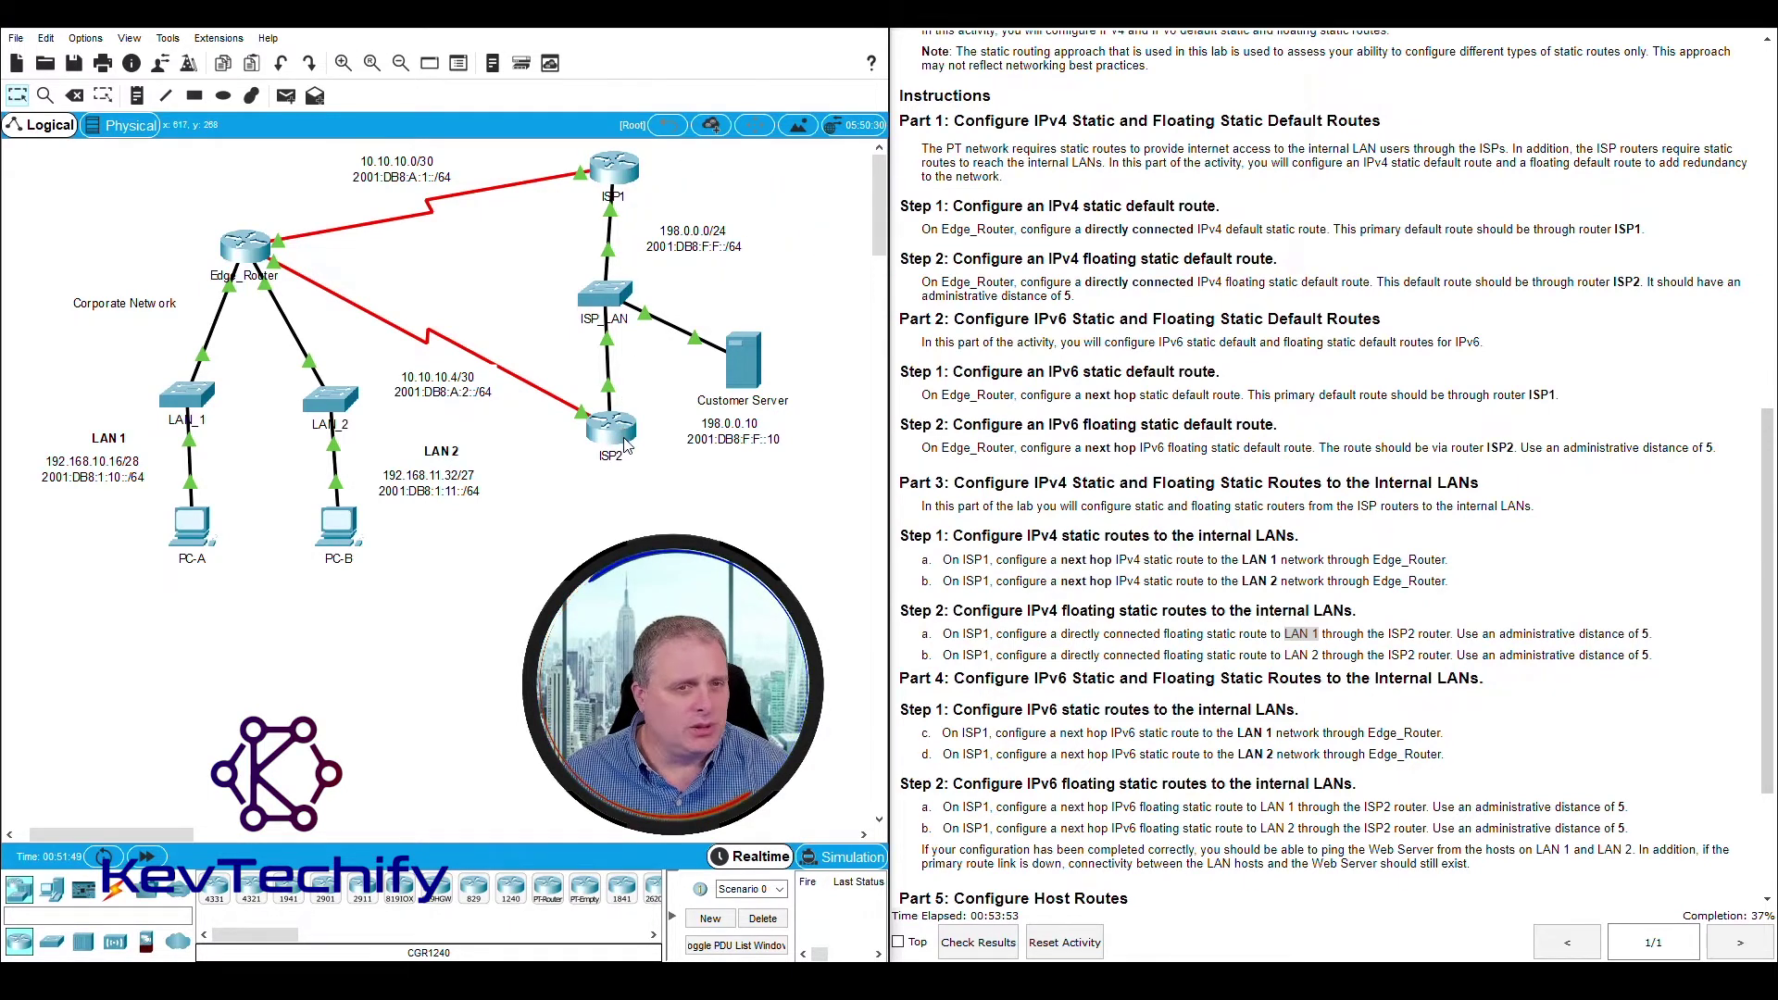
mouse_move(627, 448)
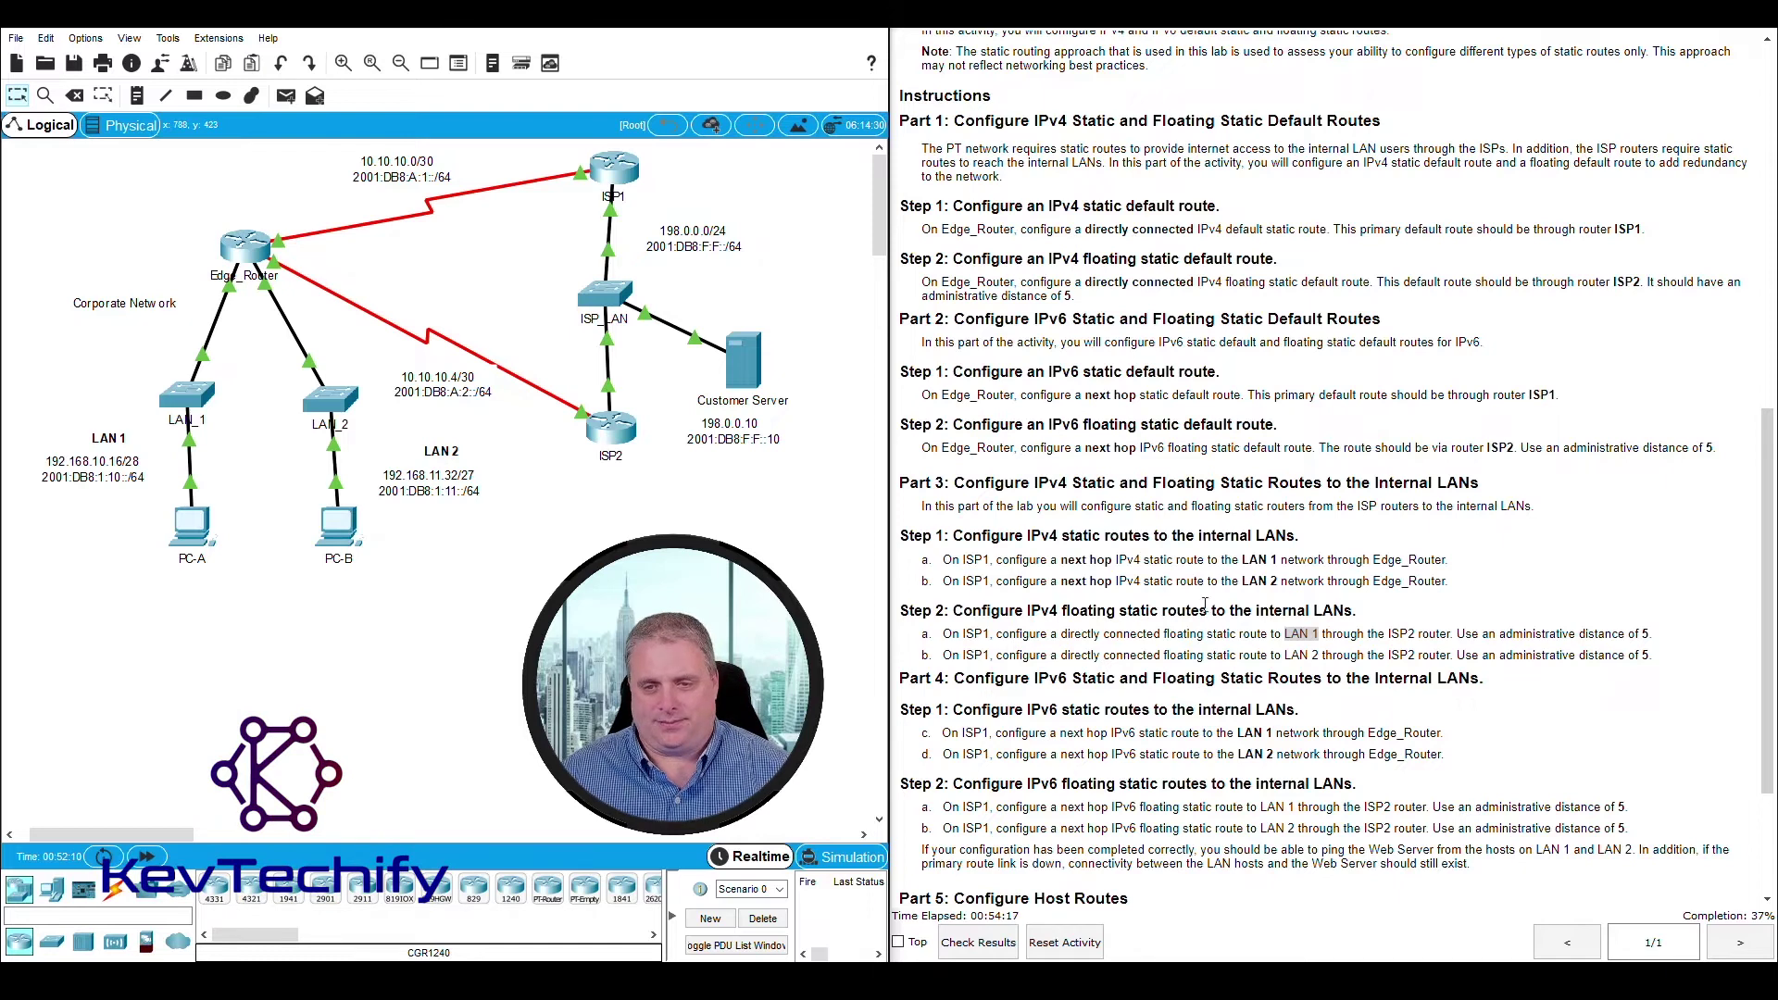
click(1242, 508)
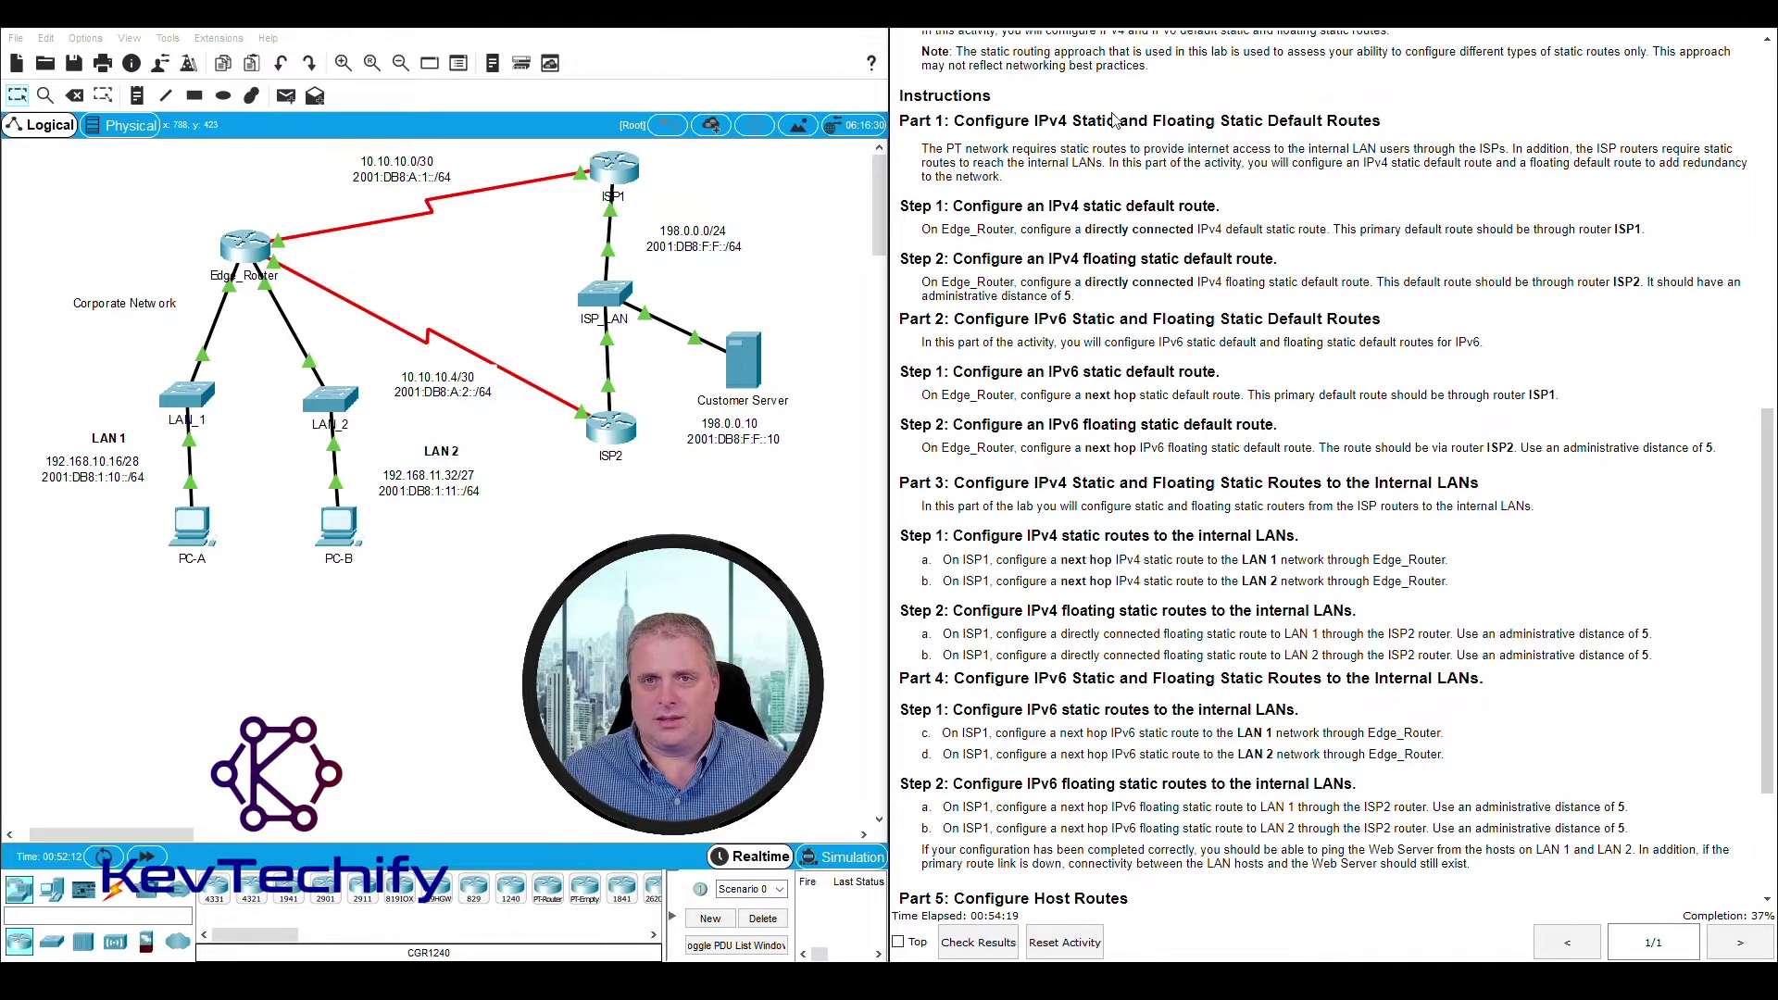
drag(958, 559, 1659, 637)
click(1332, 638)
click(959, 637)
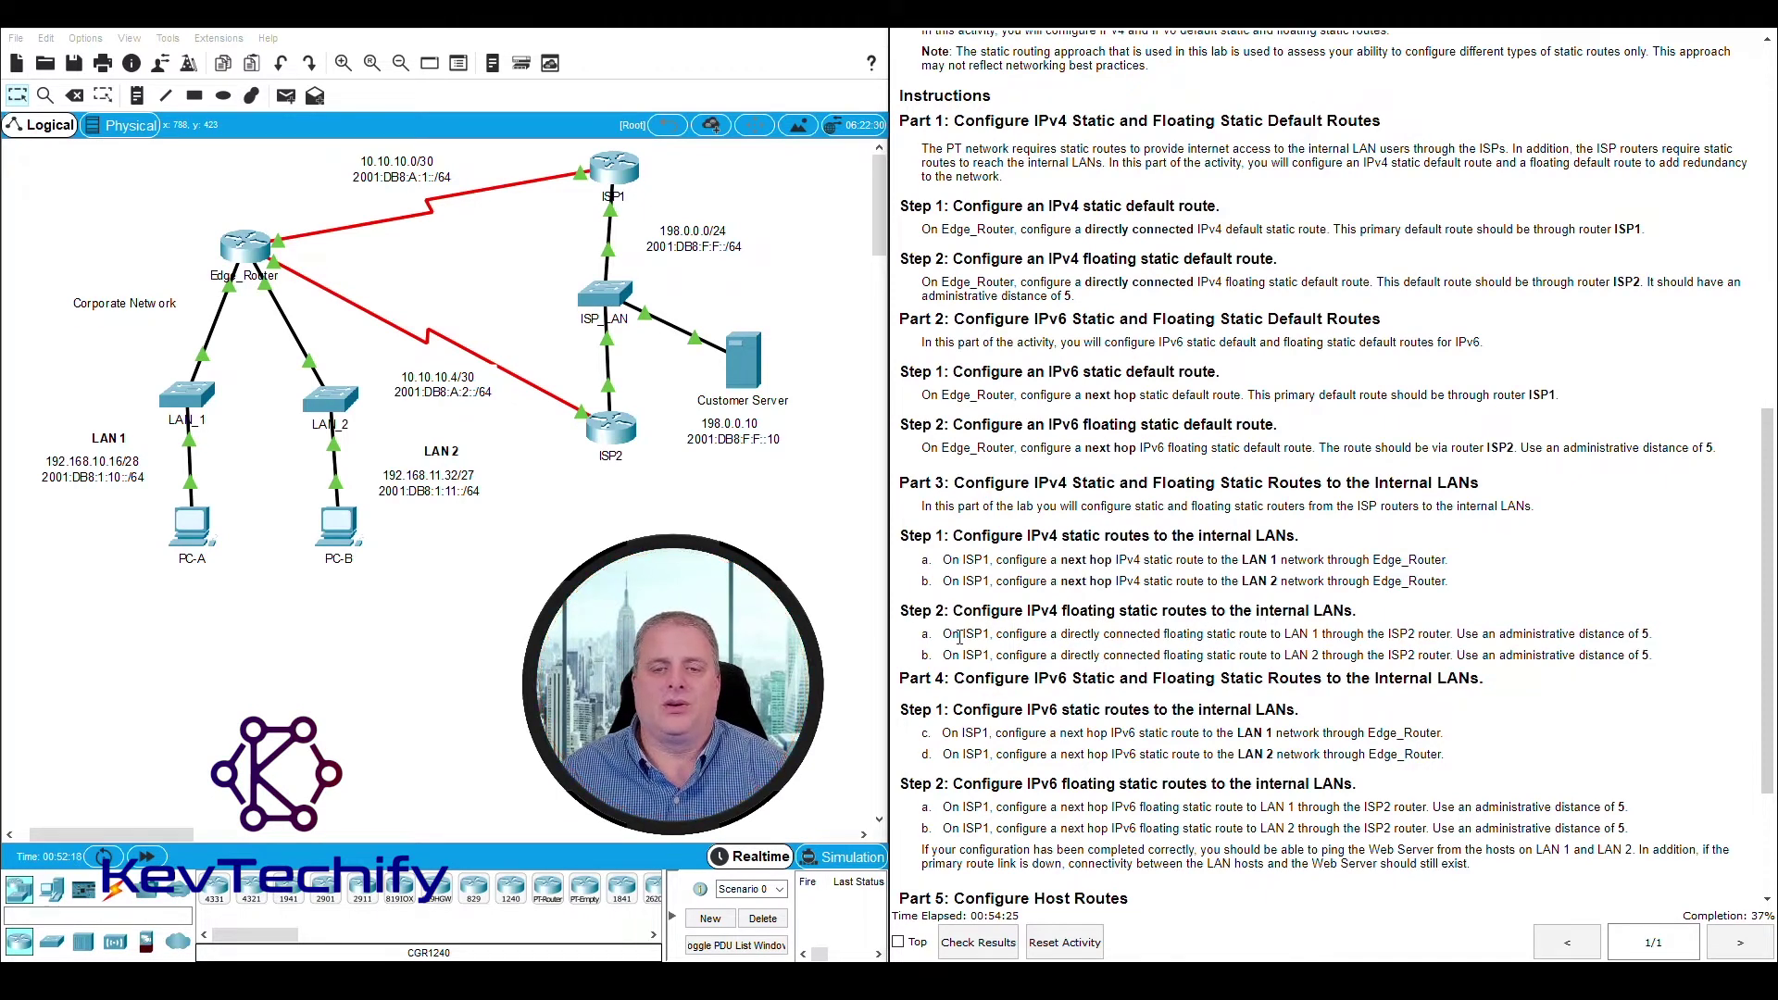
Step: Begin an IPv4 static route on ISP1 to the LAN 1 network 192.168.10.16 with mask 255.255.255.240
click(614, 169)
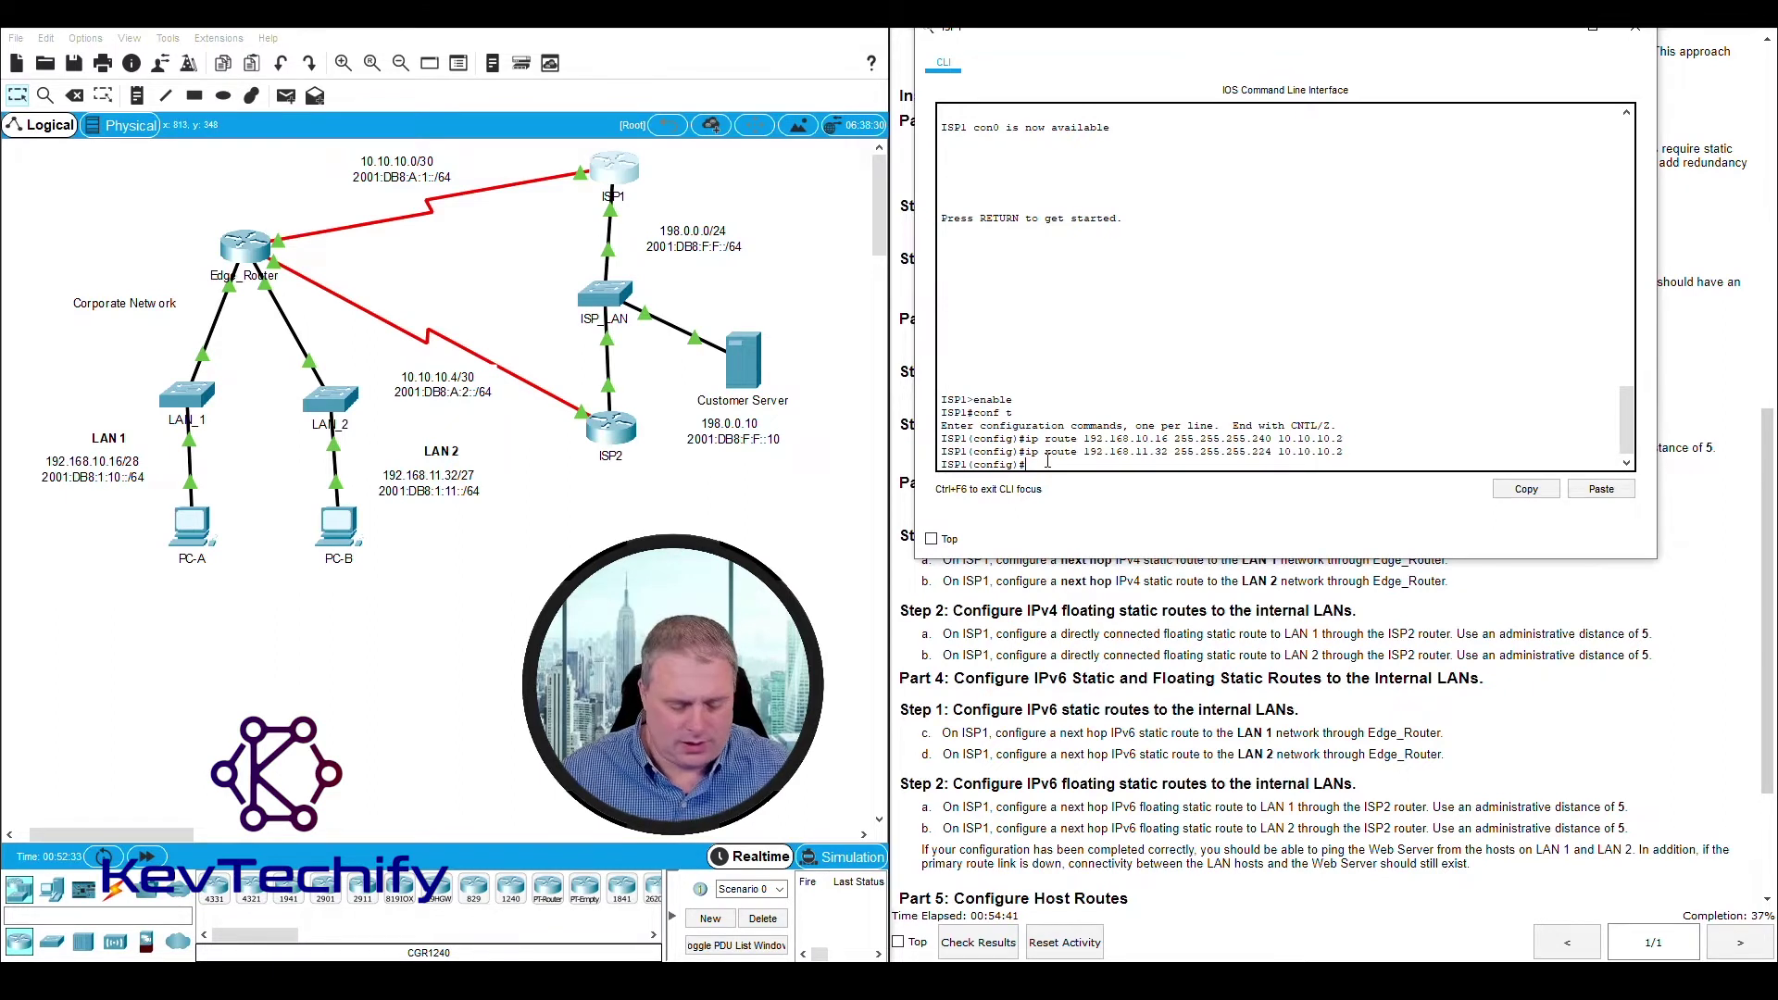
text(ip rou)
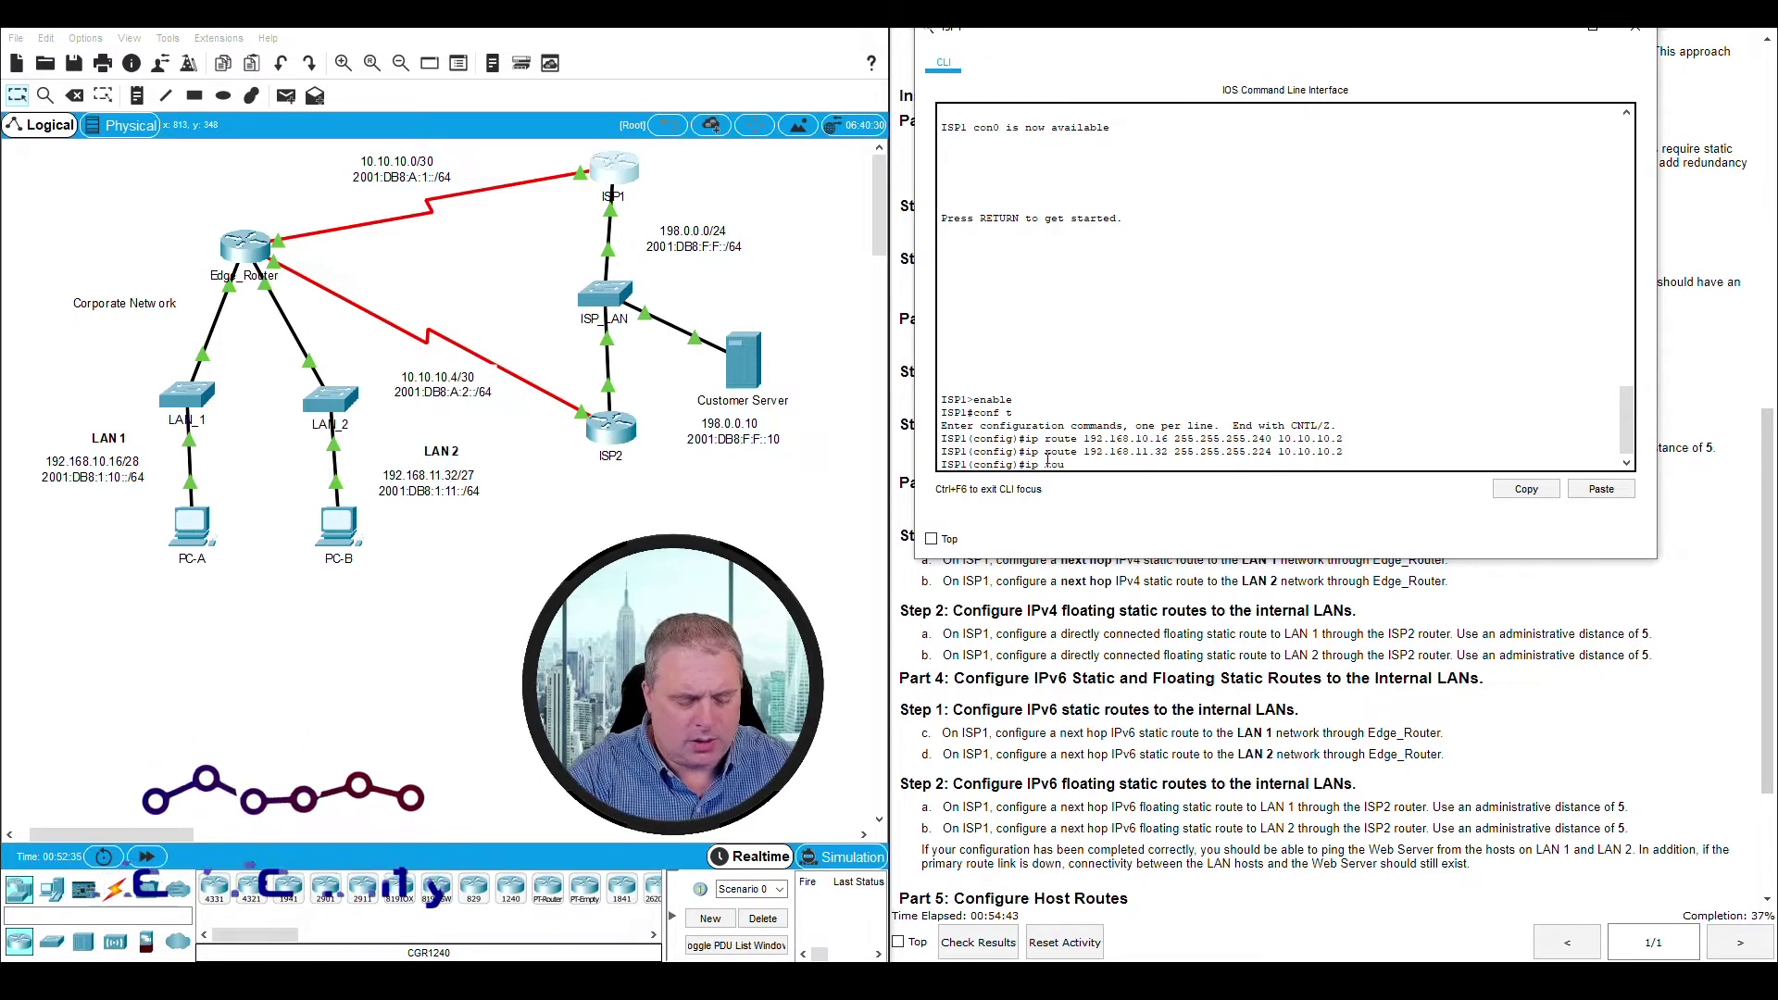
text(te)
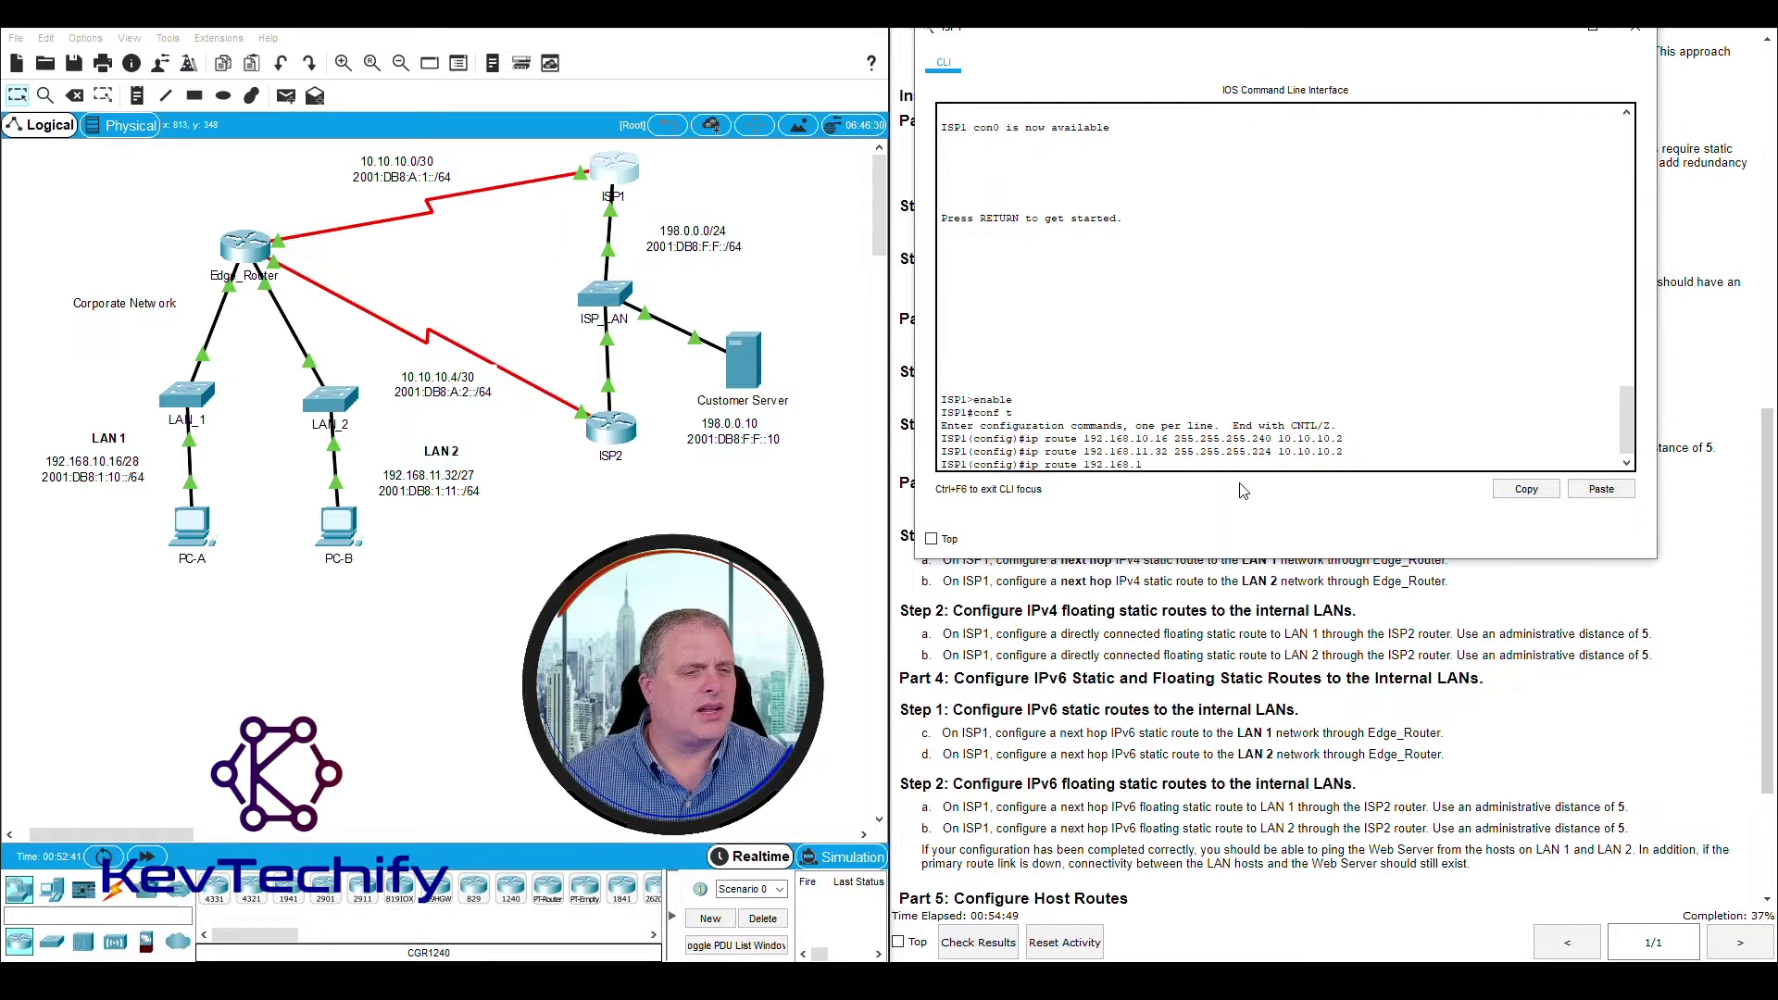
text(192.168.10.1)
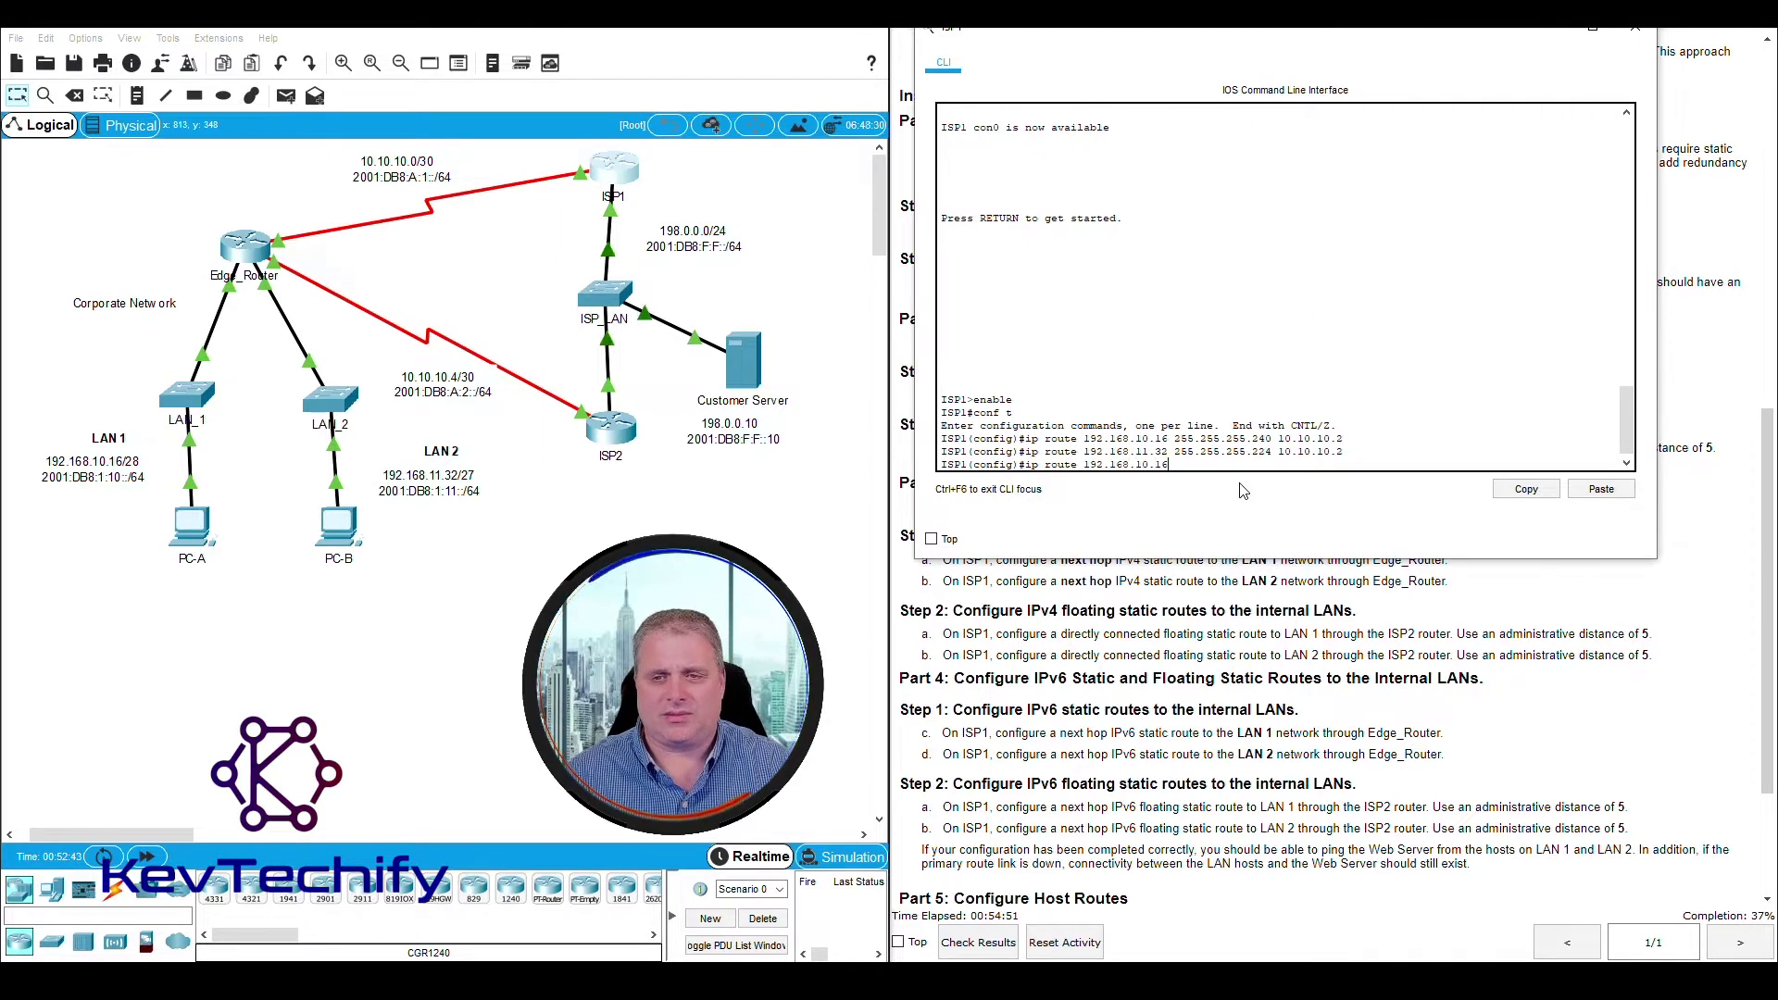
text(6 )
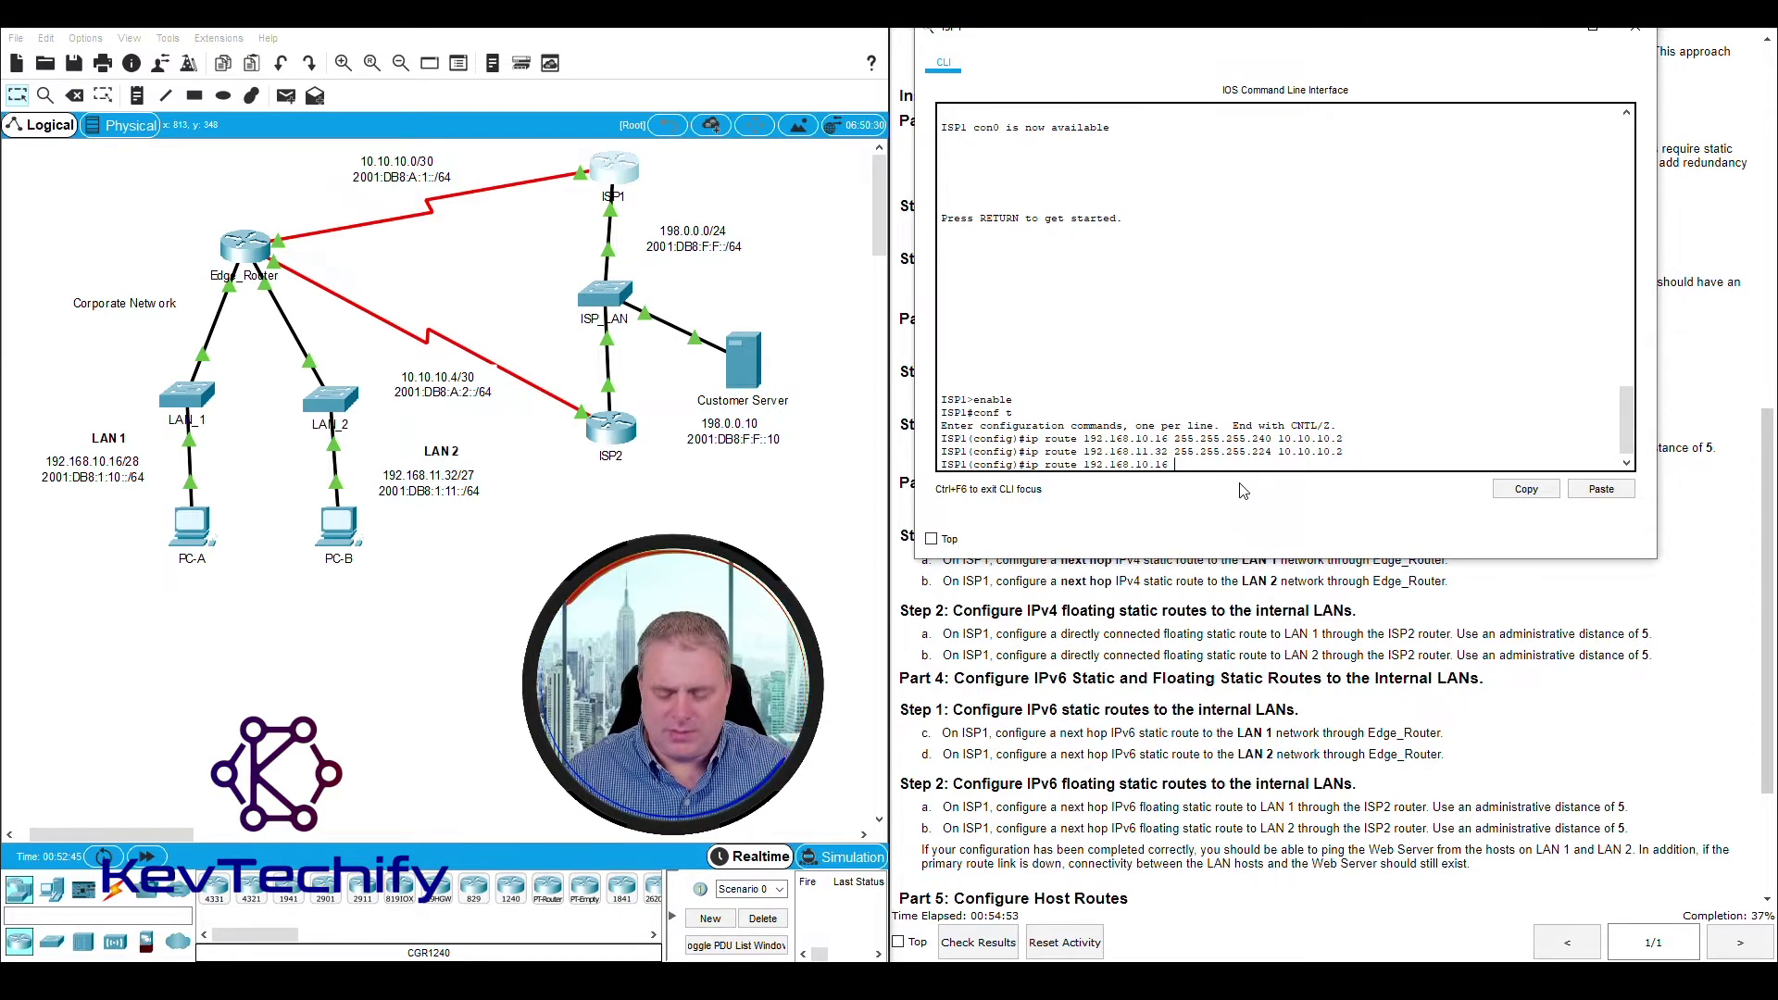
text(255)
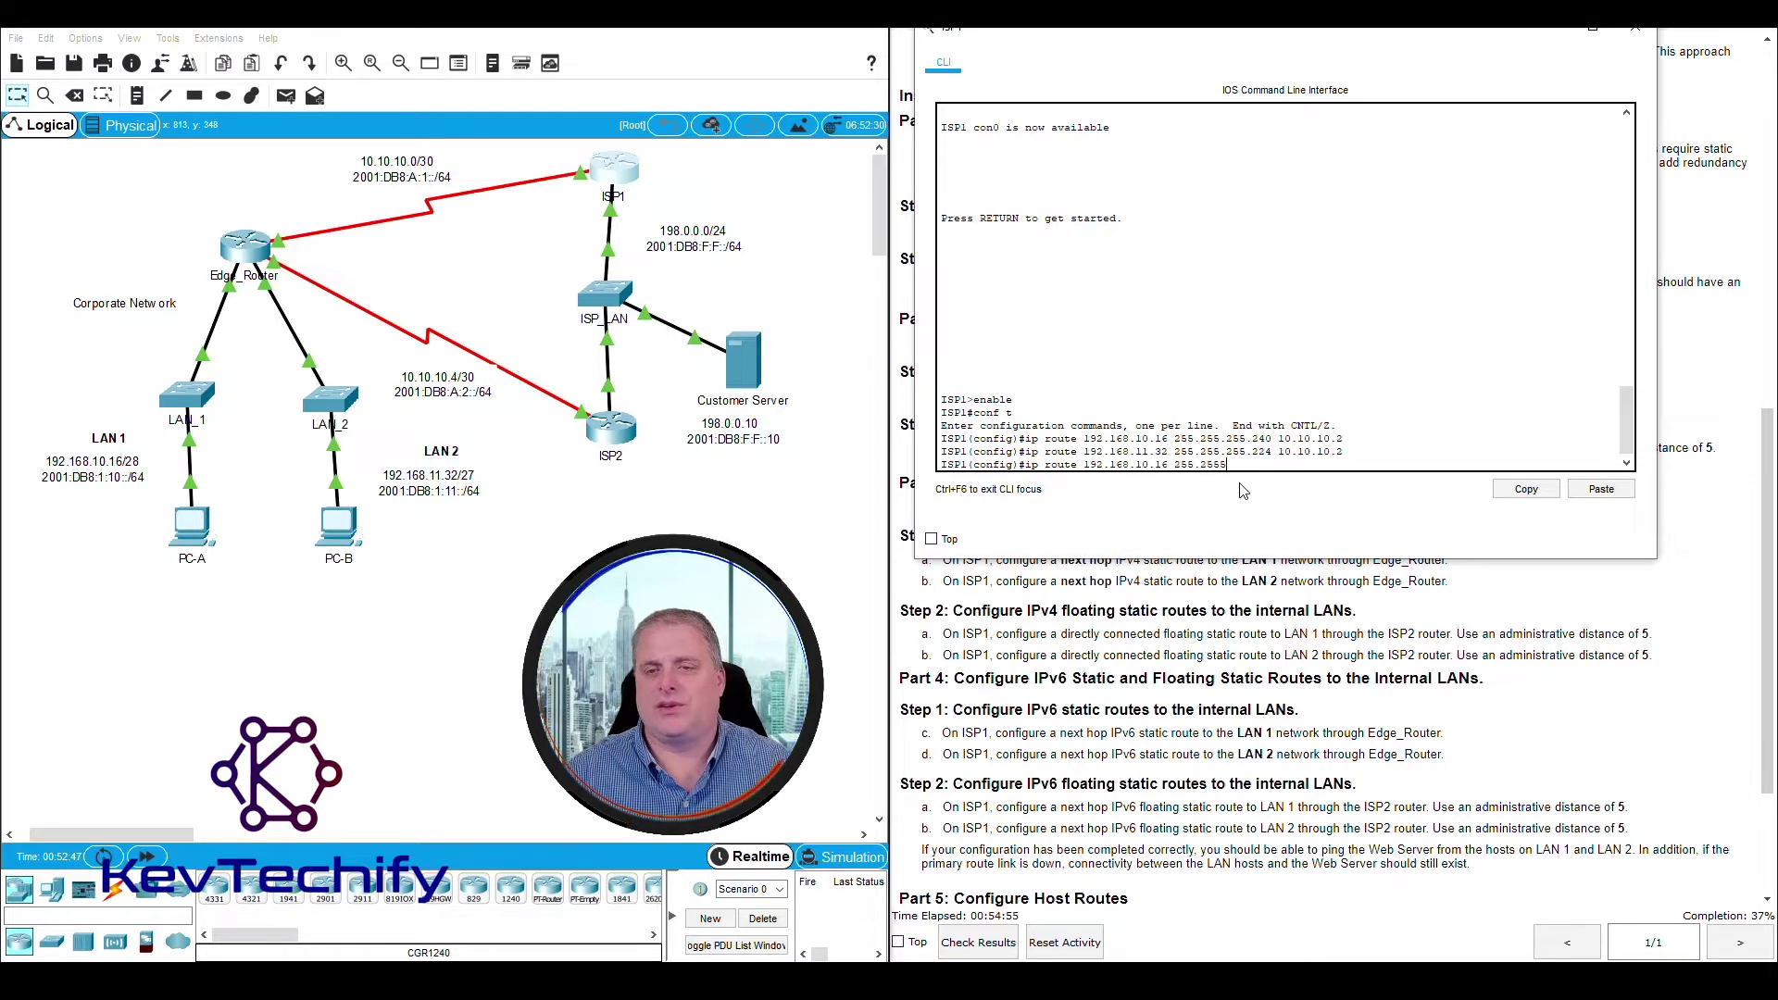
text(.255)
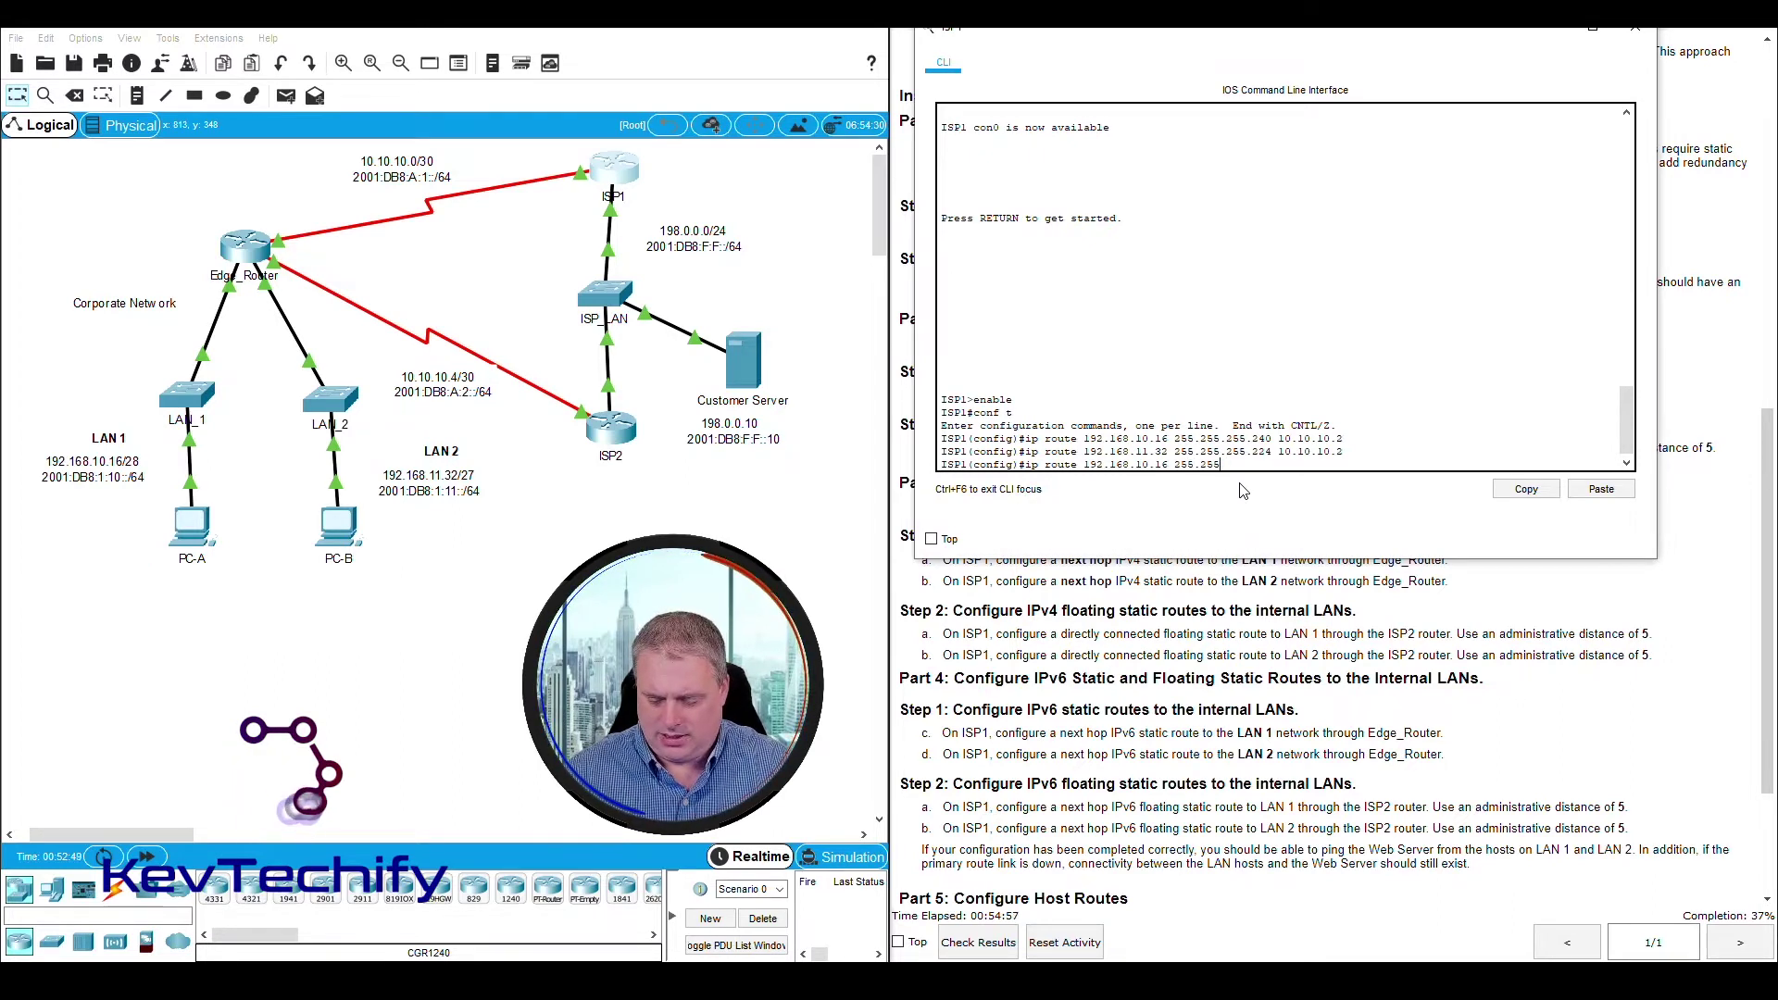
text(.255.240)
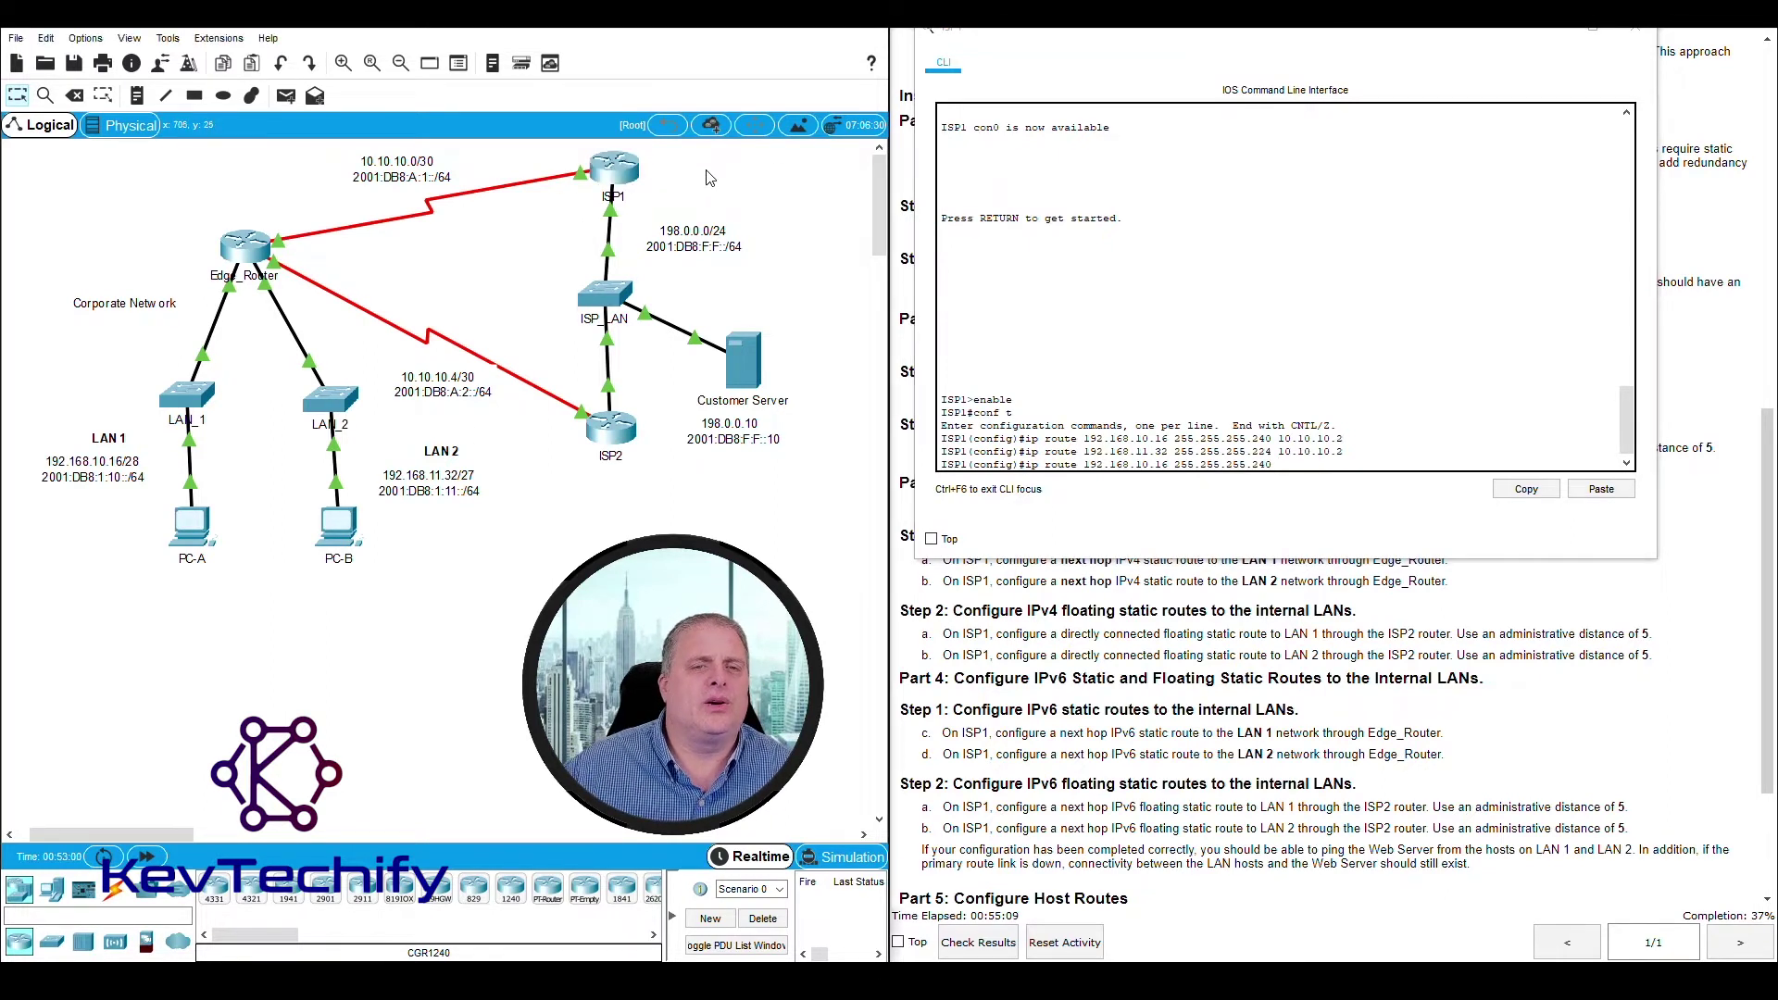
Step: Identify ISP1's interface toward ISP_LAN, complete the LAN 1 floating route with exit interface g0/0 and administrative distance 5, and submit it
mouse_move(622, 221)
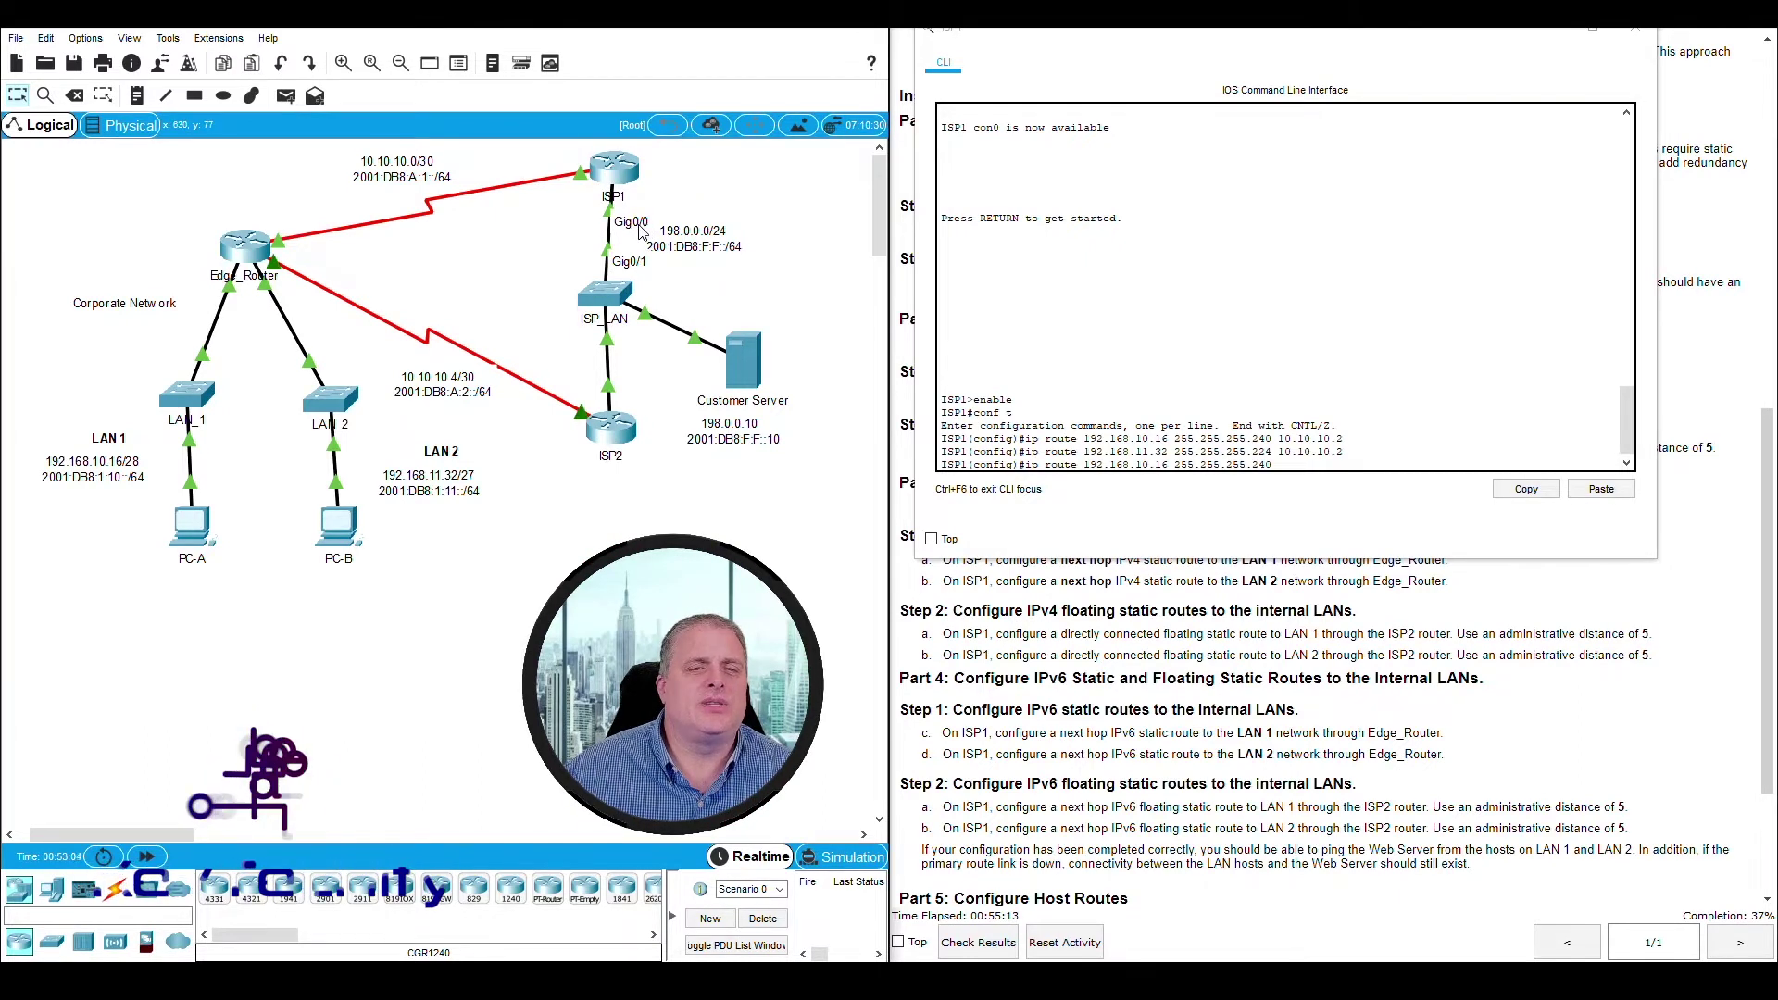
click(1316, 465)
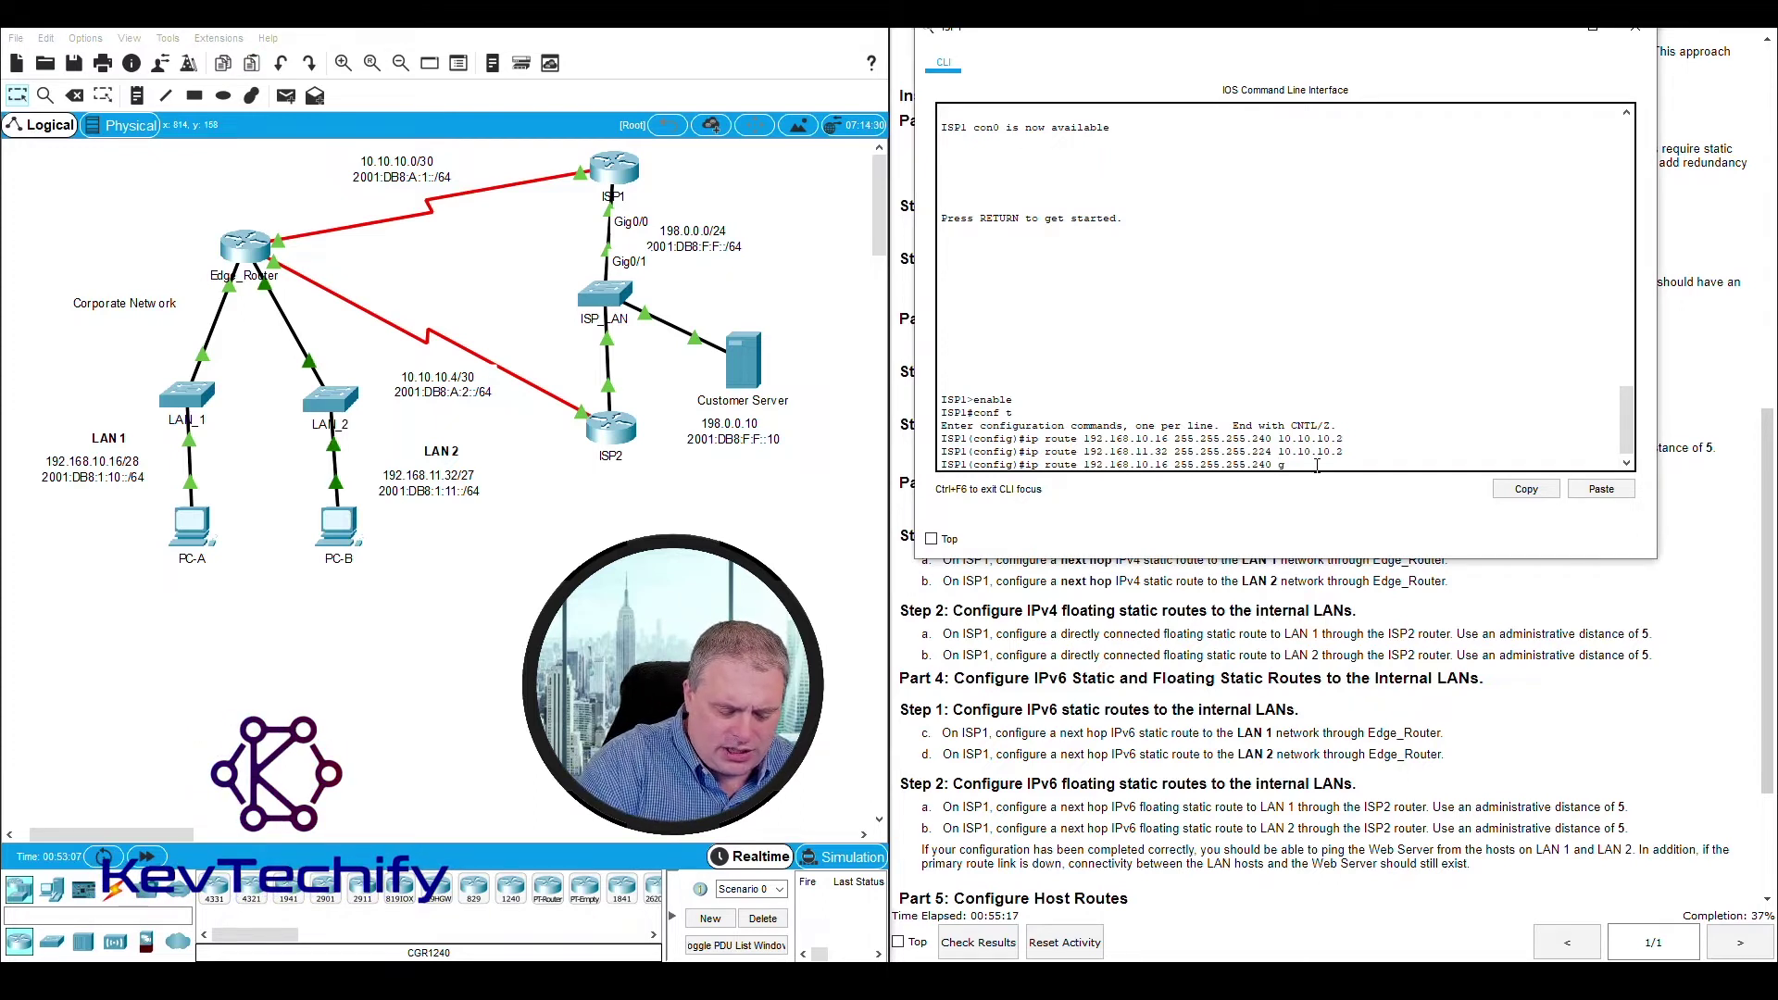
text(0/0)
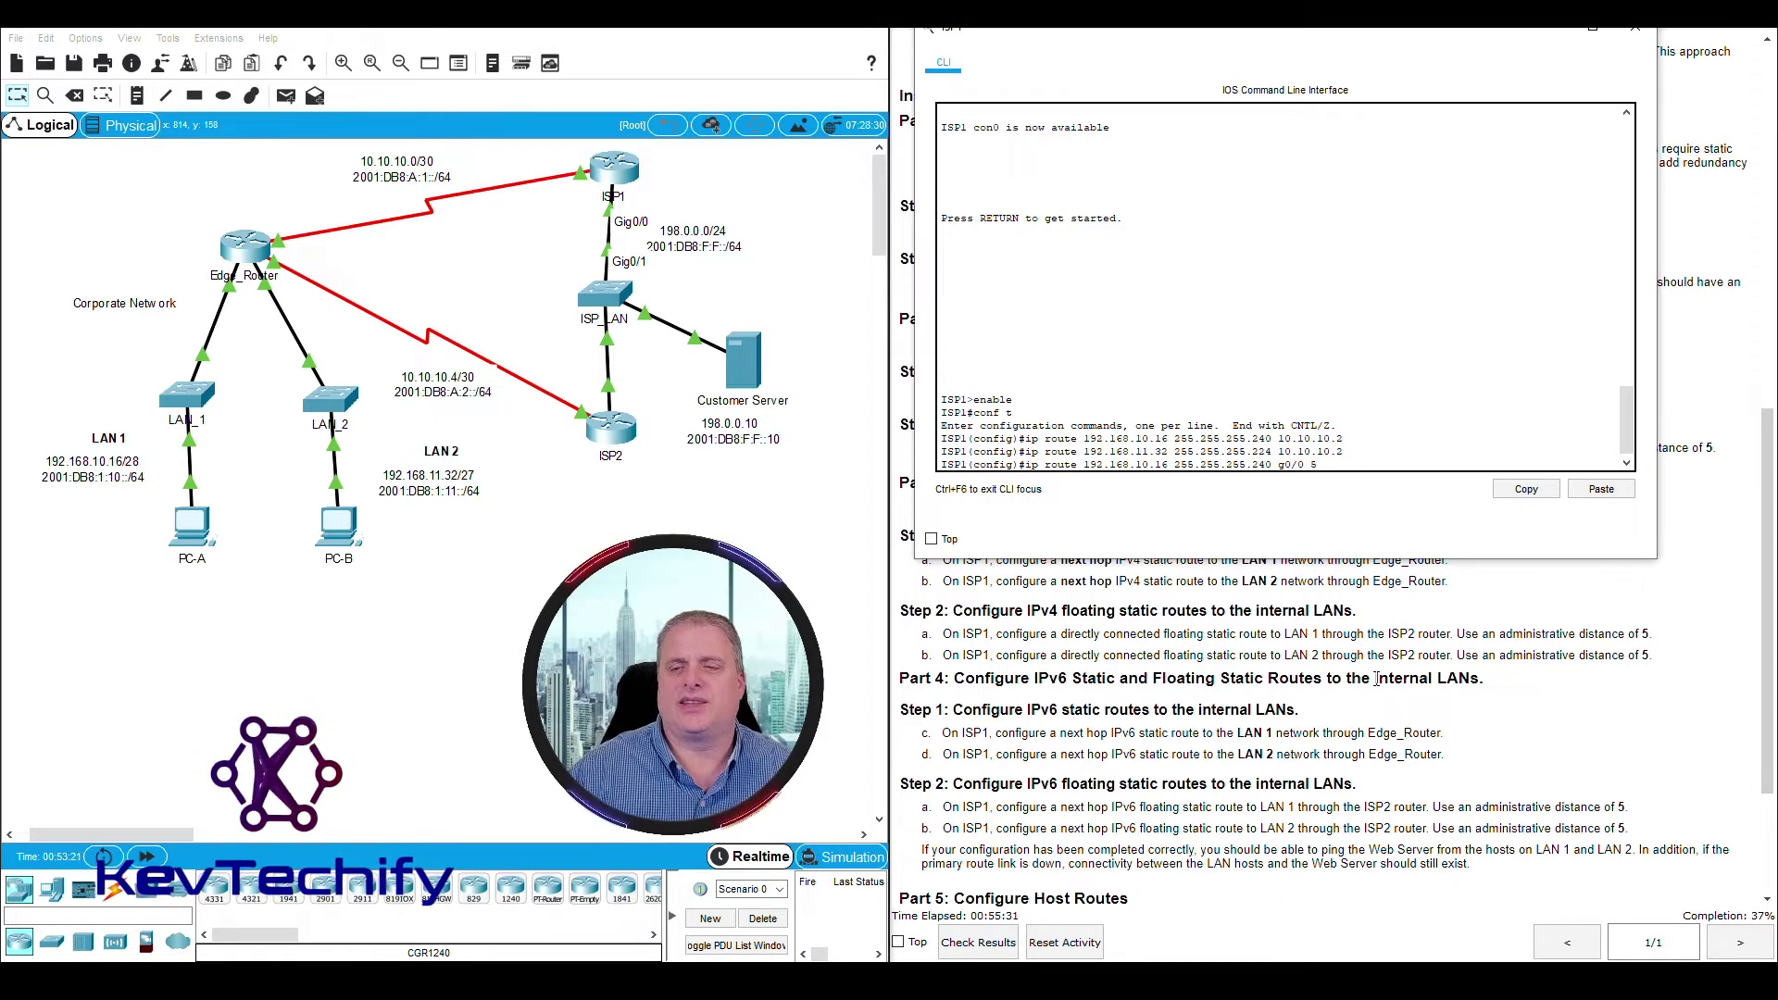
text(5)
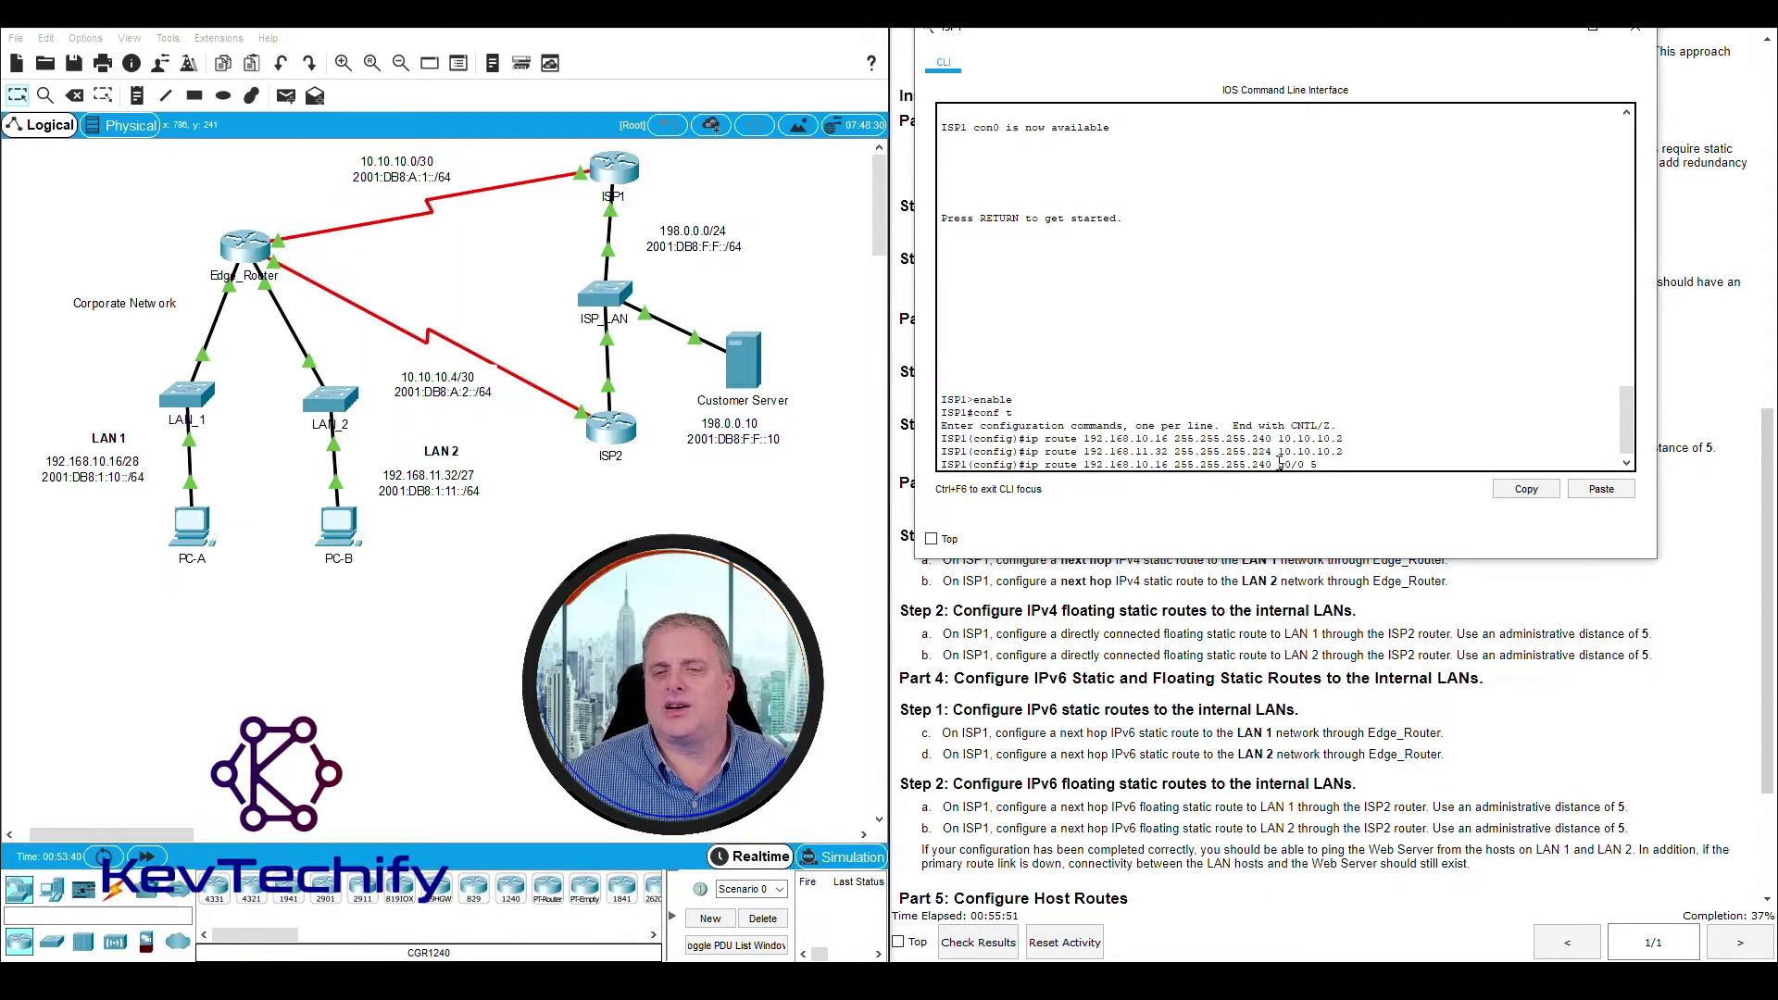
drag(1279, 464, 1301, 466)
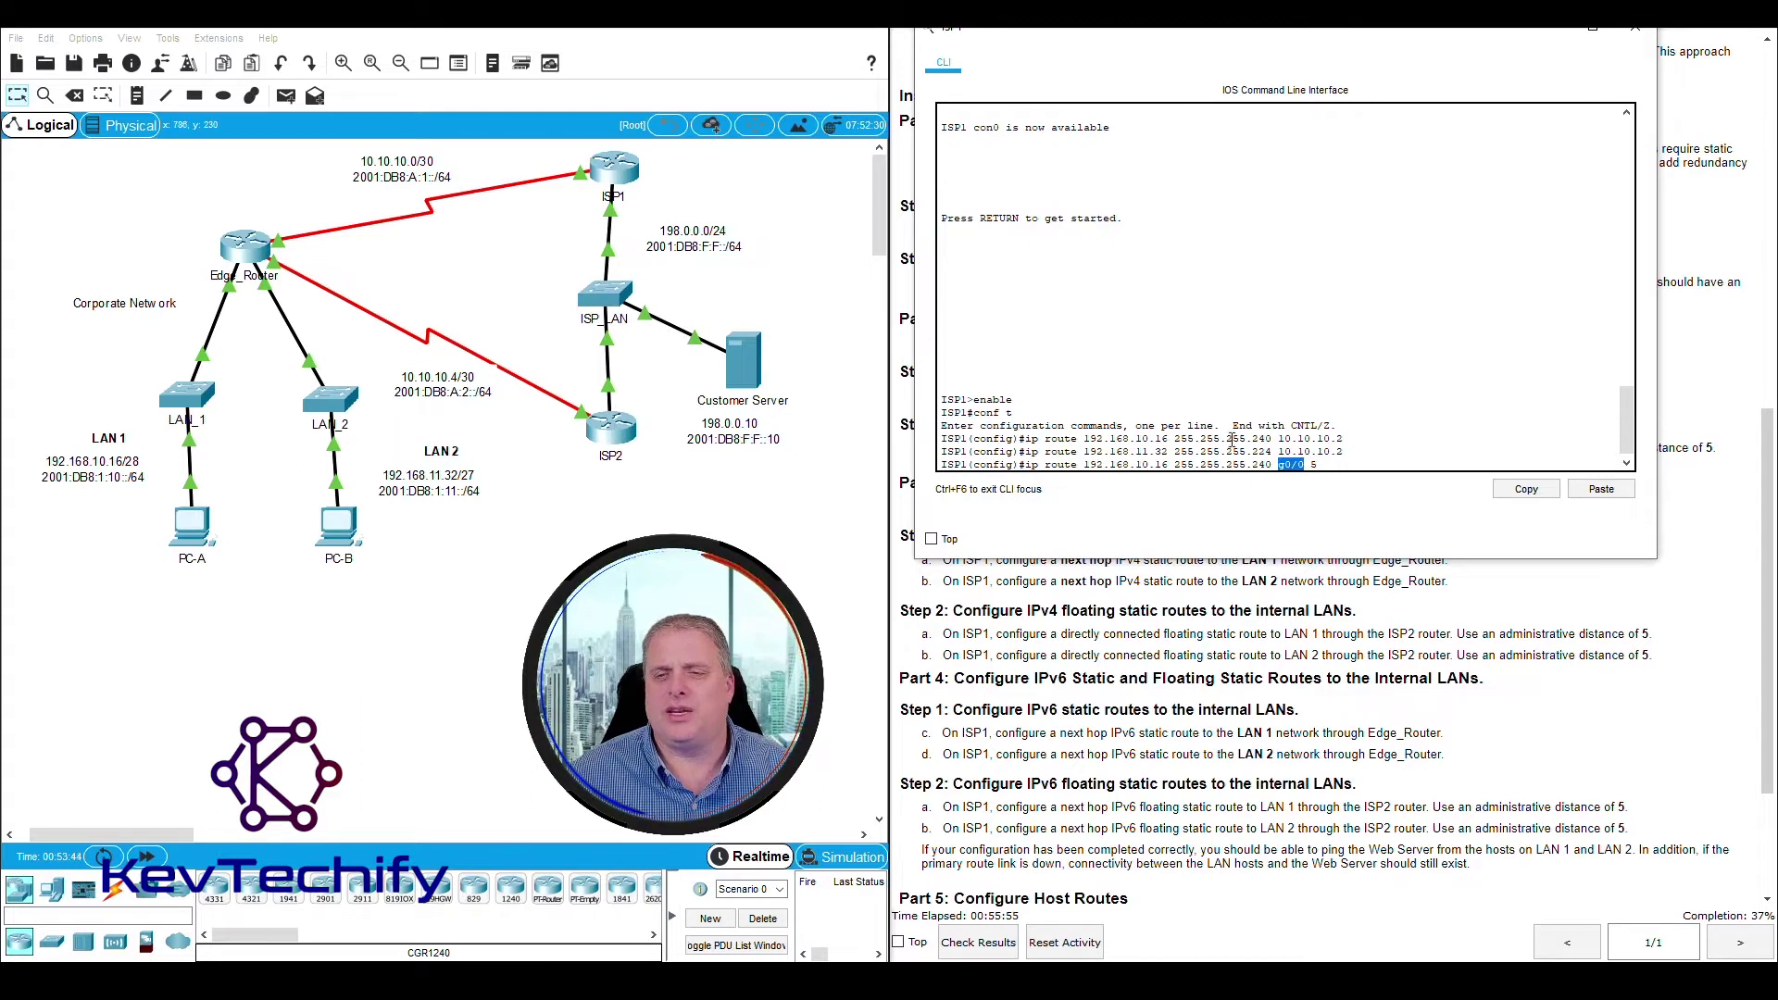
drag(1310, 464, 1317, 464)
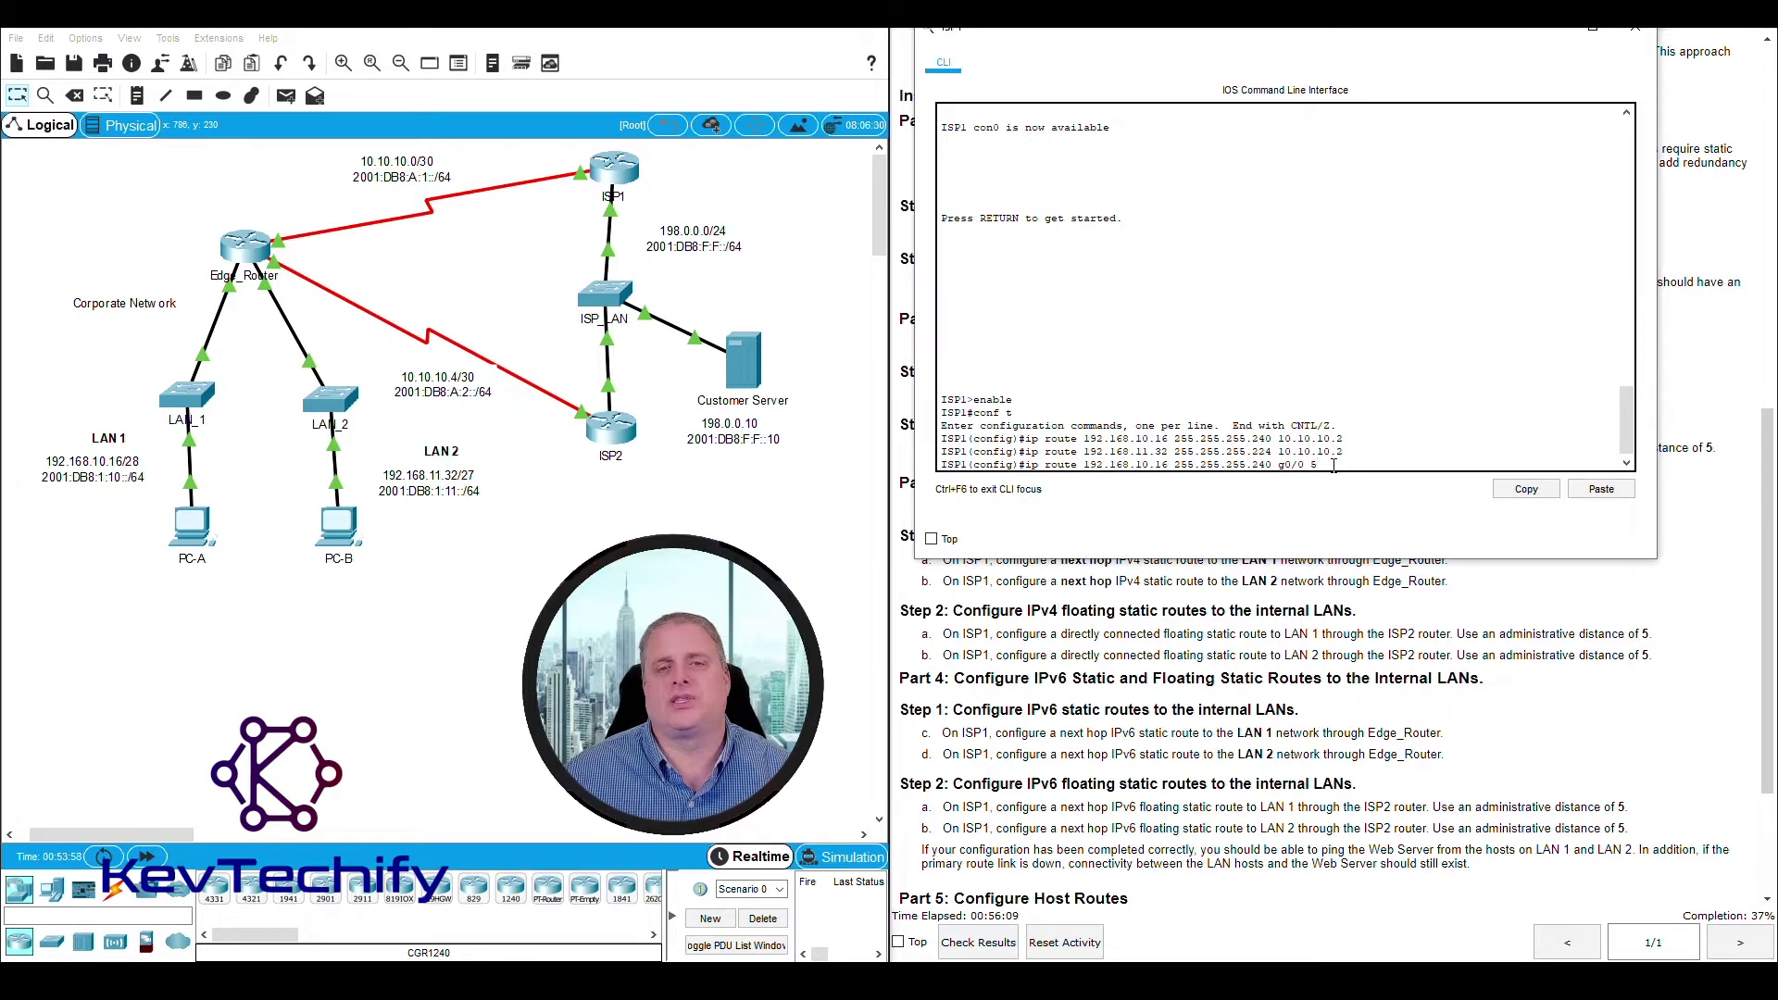
key(Return)
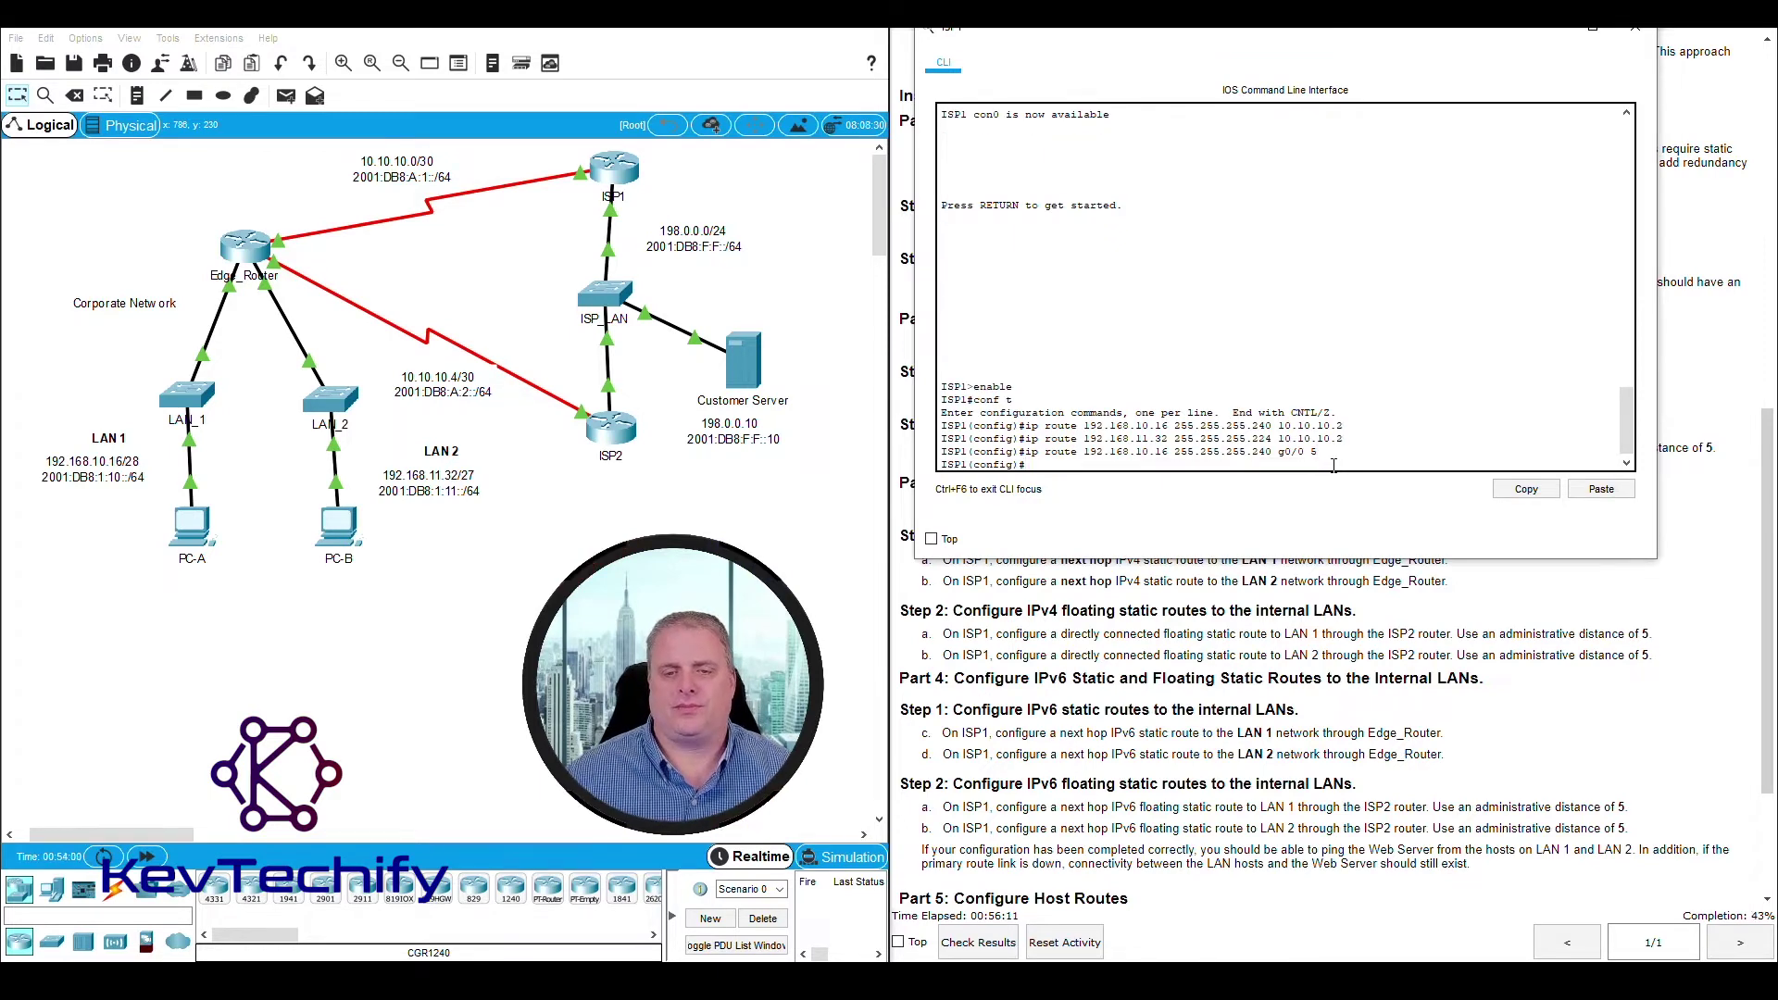
Step: Read the Part 3 Step 2b requirement and begin ISP1's IPv4 route to LAN 2 network 192.168.11.32 with mask 255.255.255.224
click(945, 656)
drag(945, 656, 1318, 654)
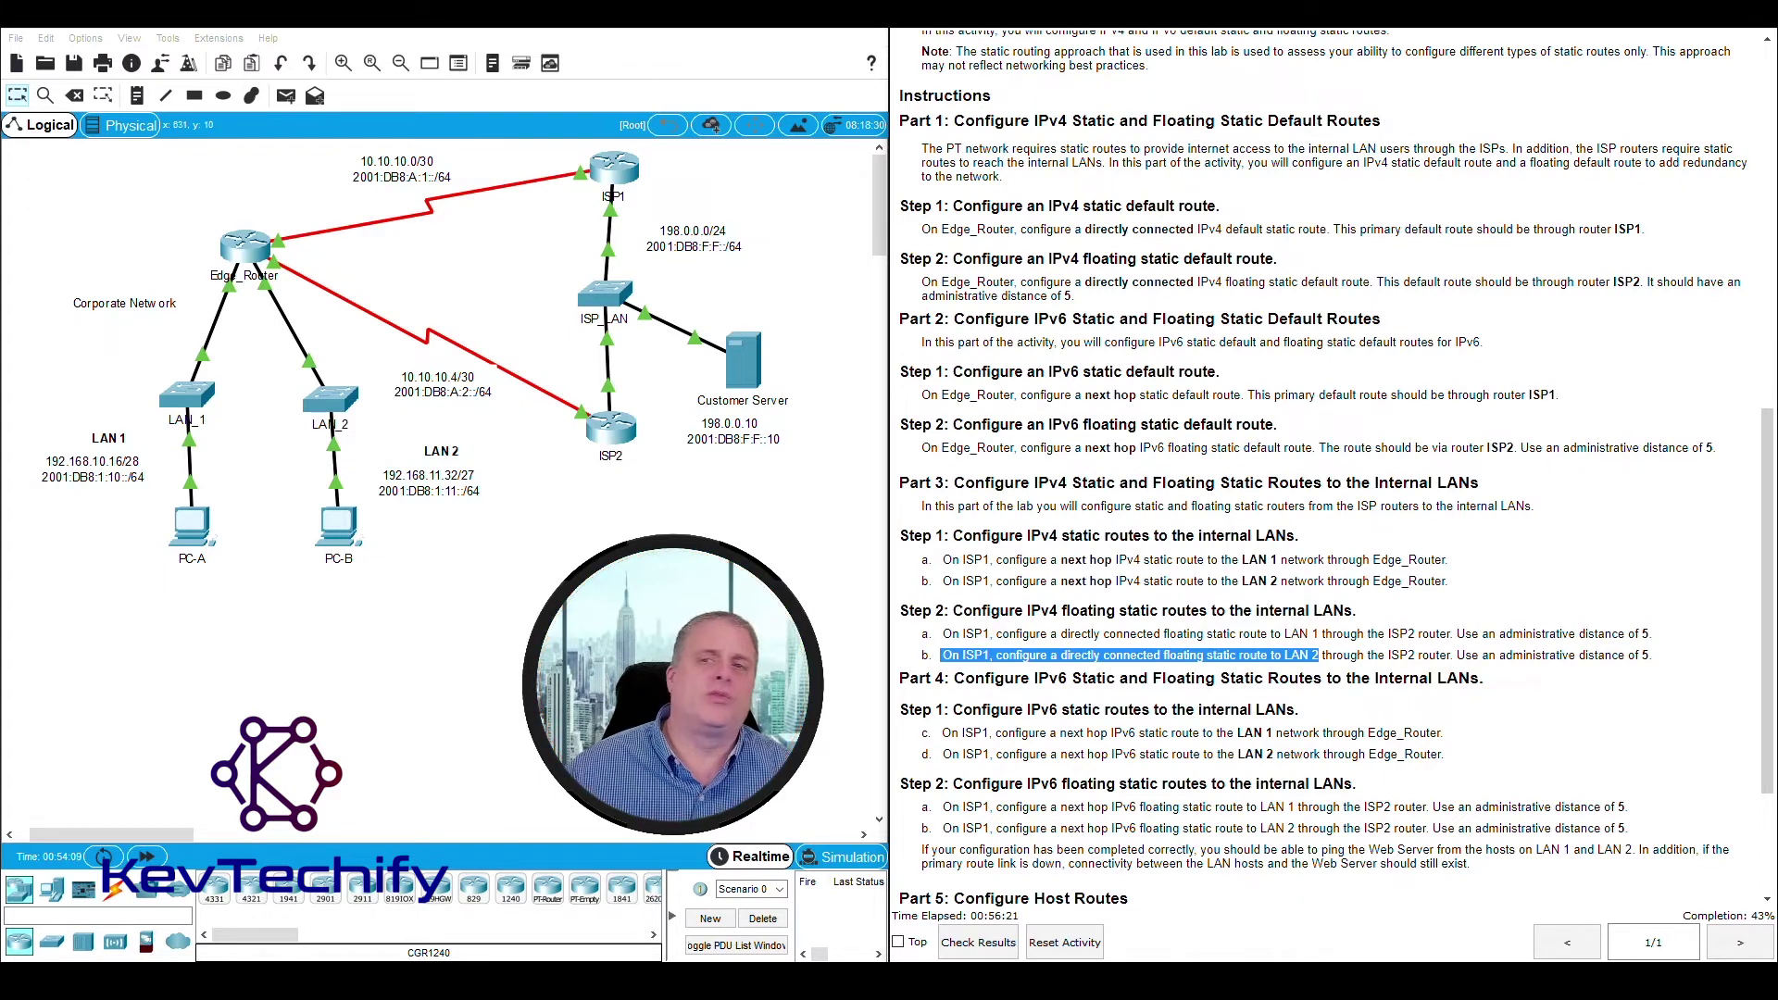
key(alt+Tab)
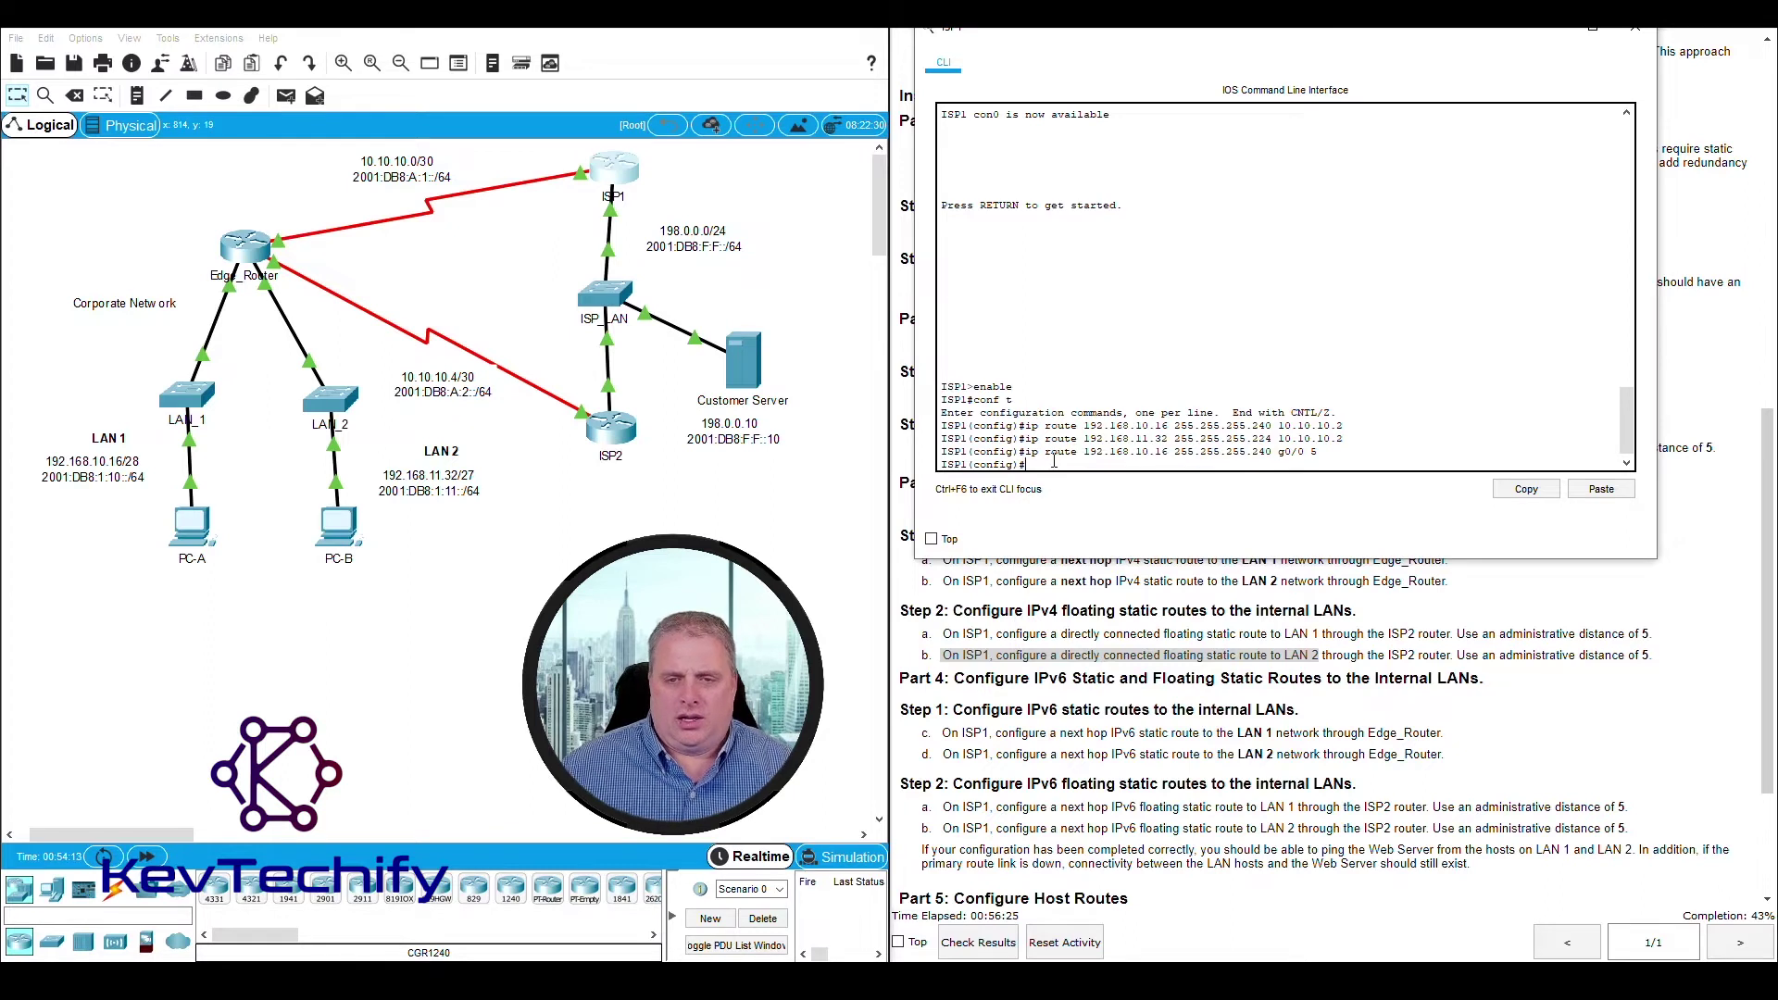
text(ip route 192.168.11.3)
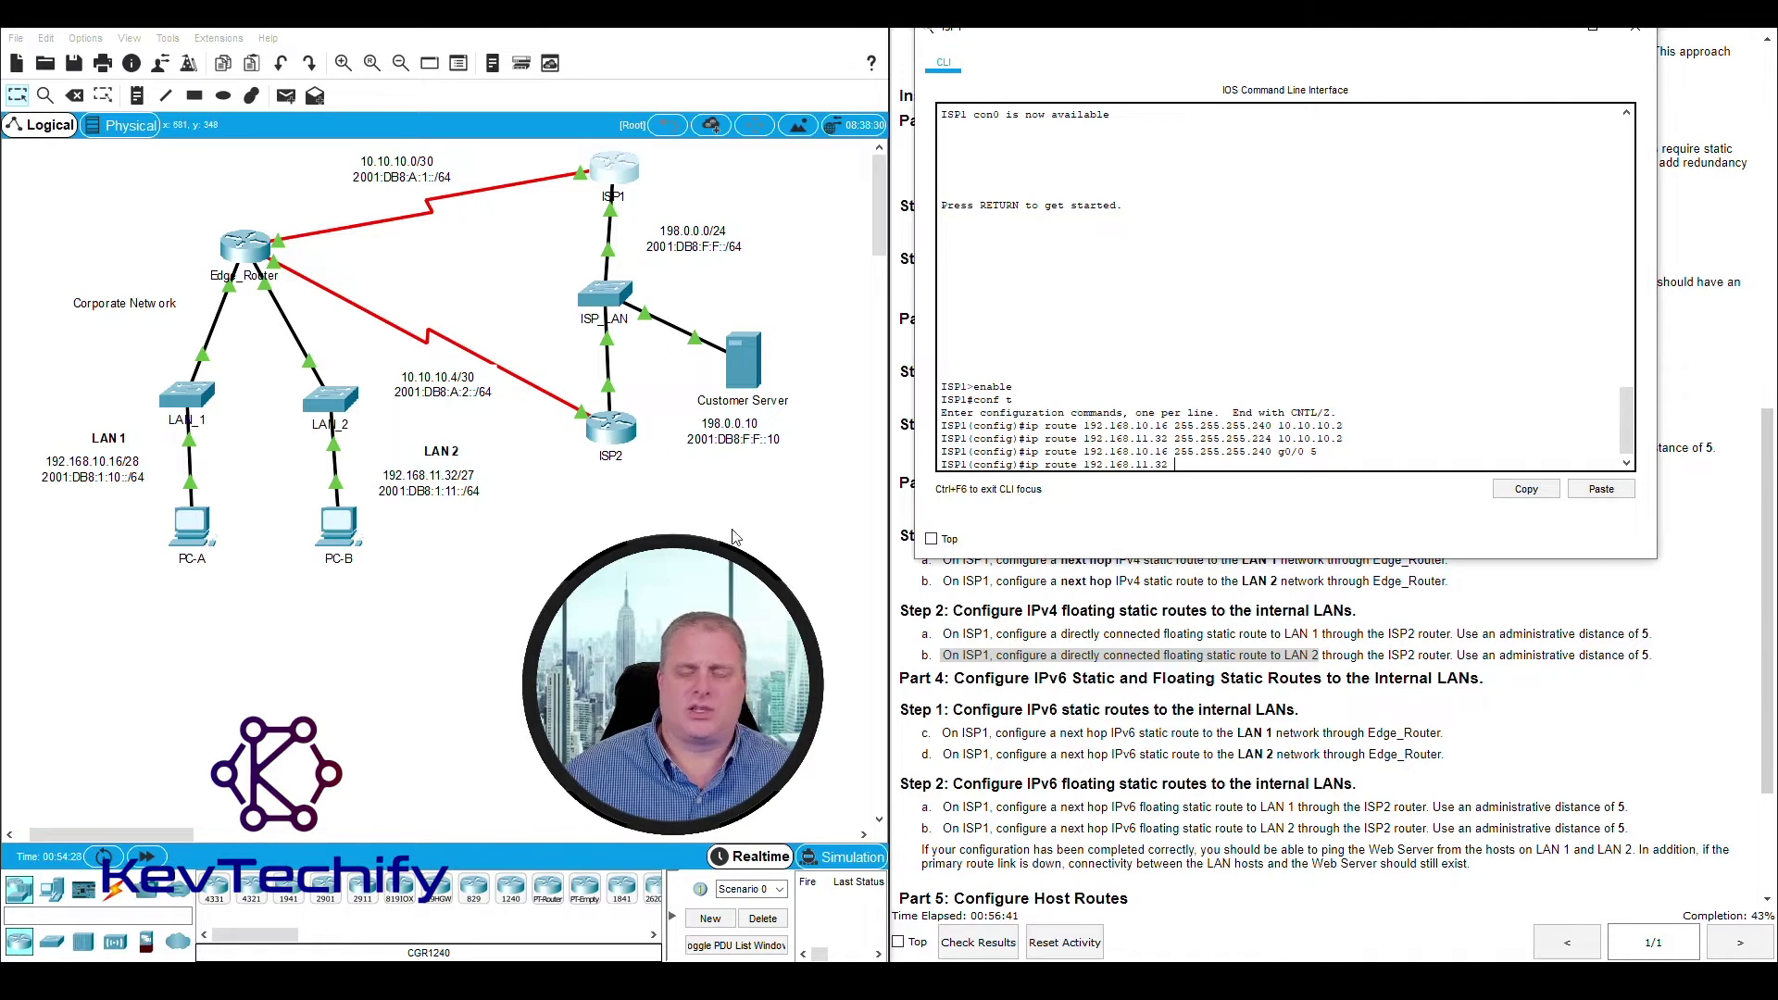
text(25)
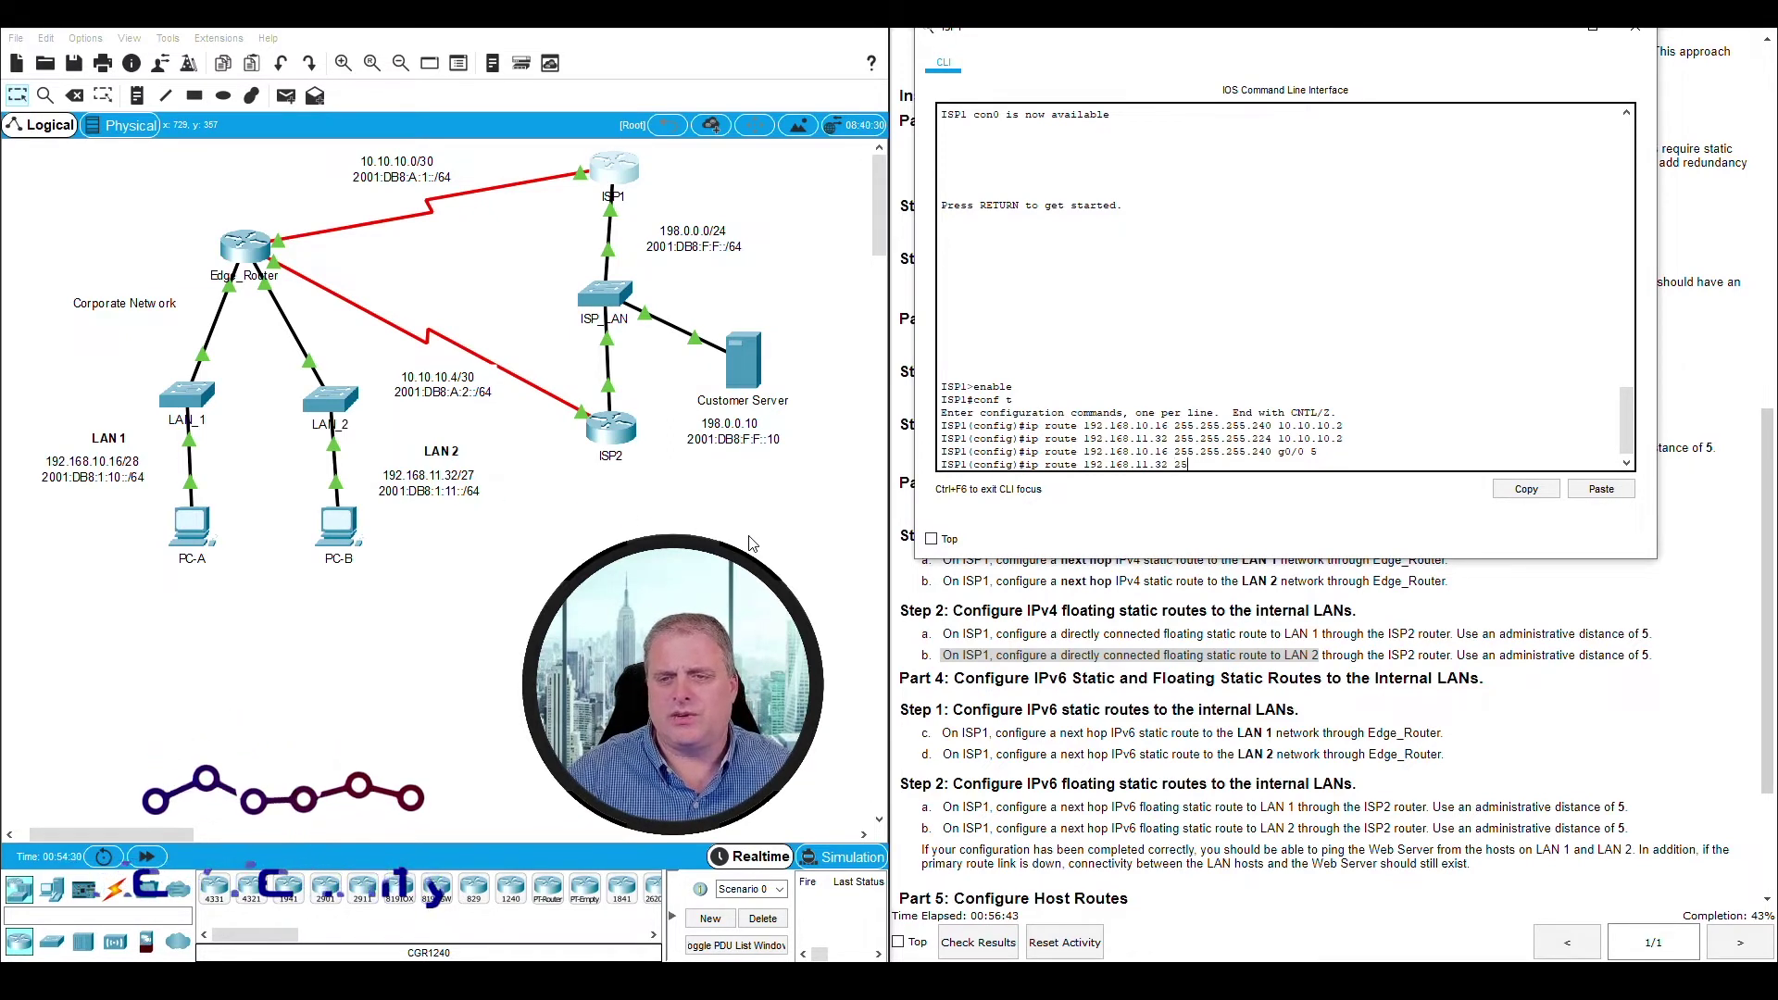
text(5.255.25)
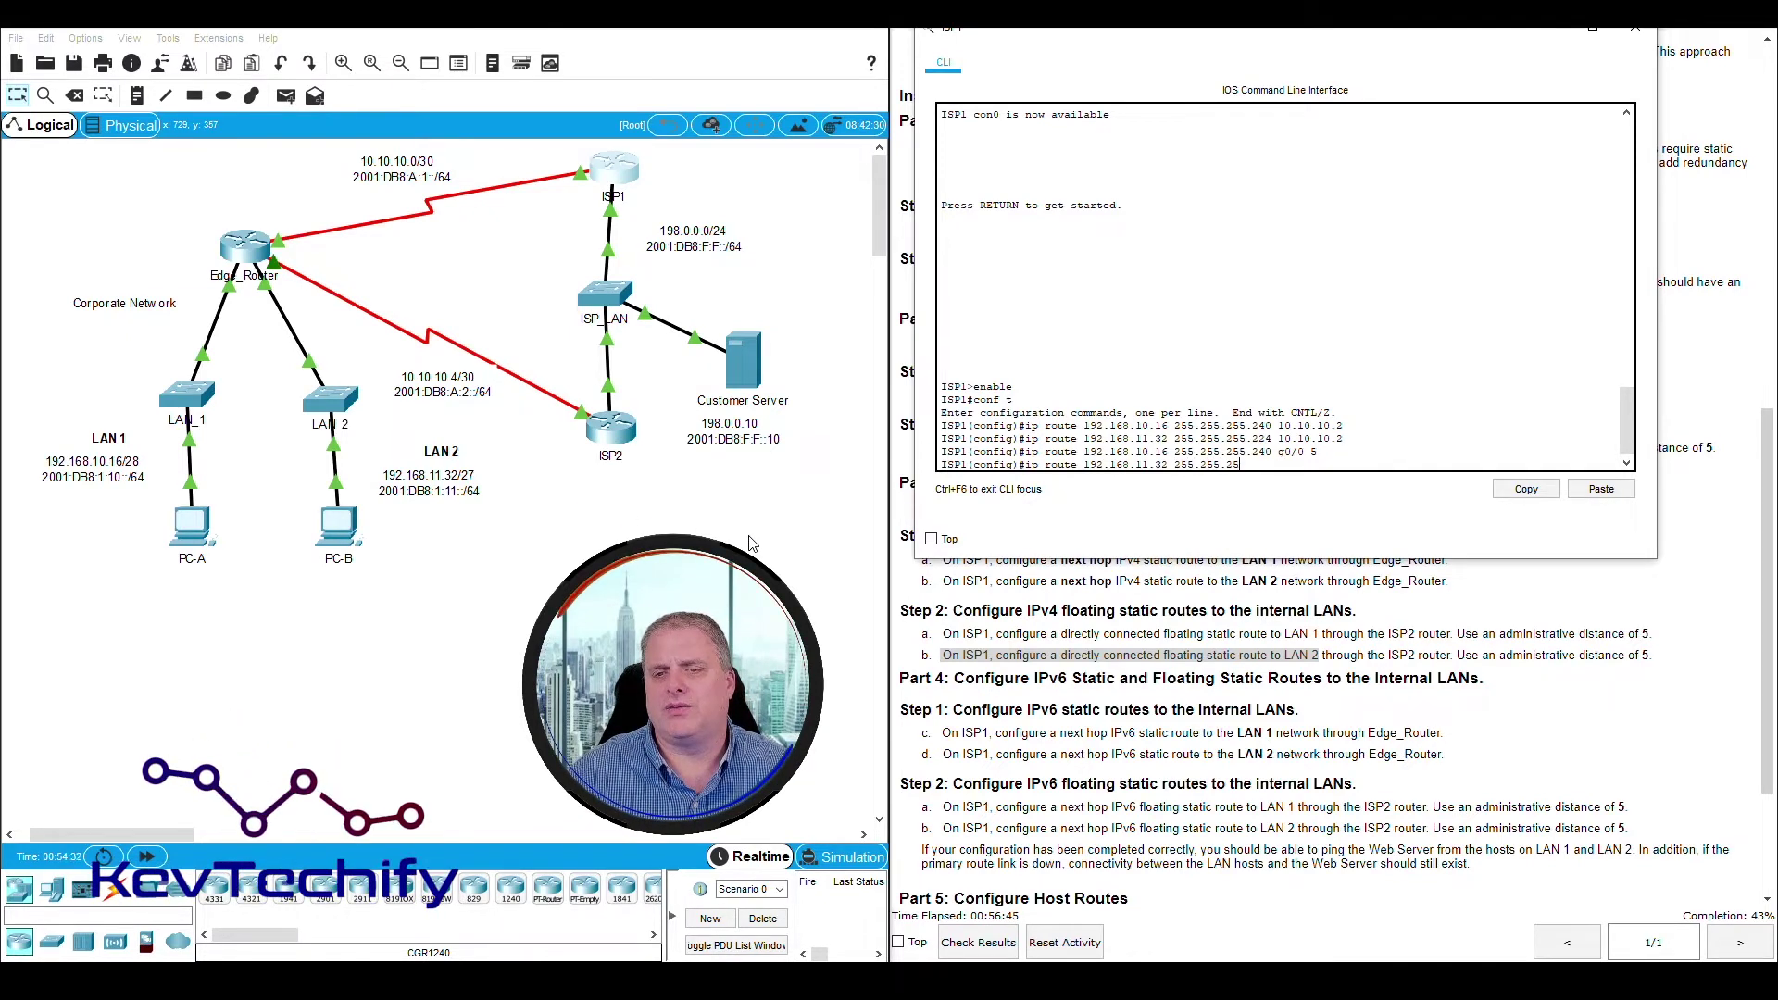
text(5.224)
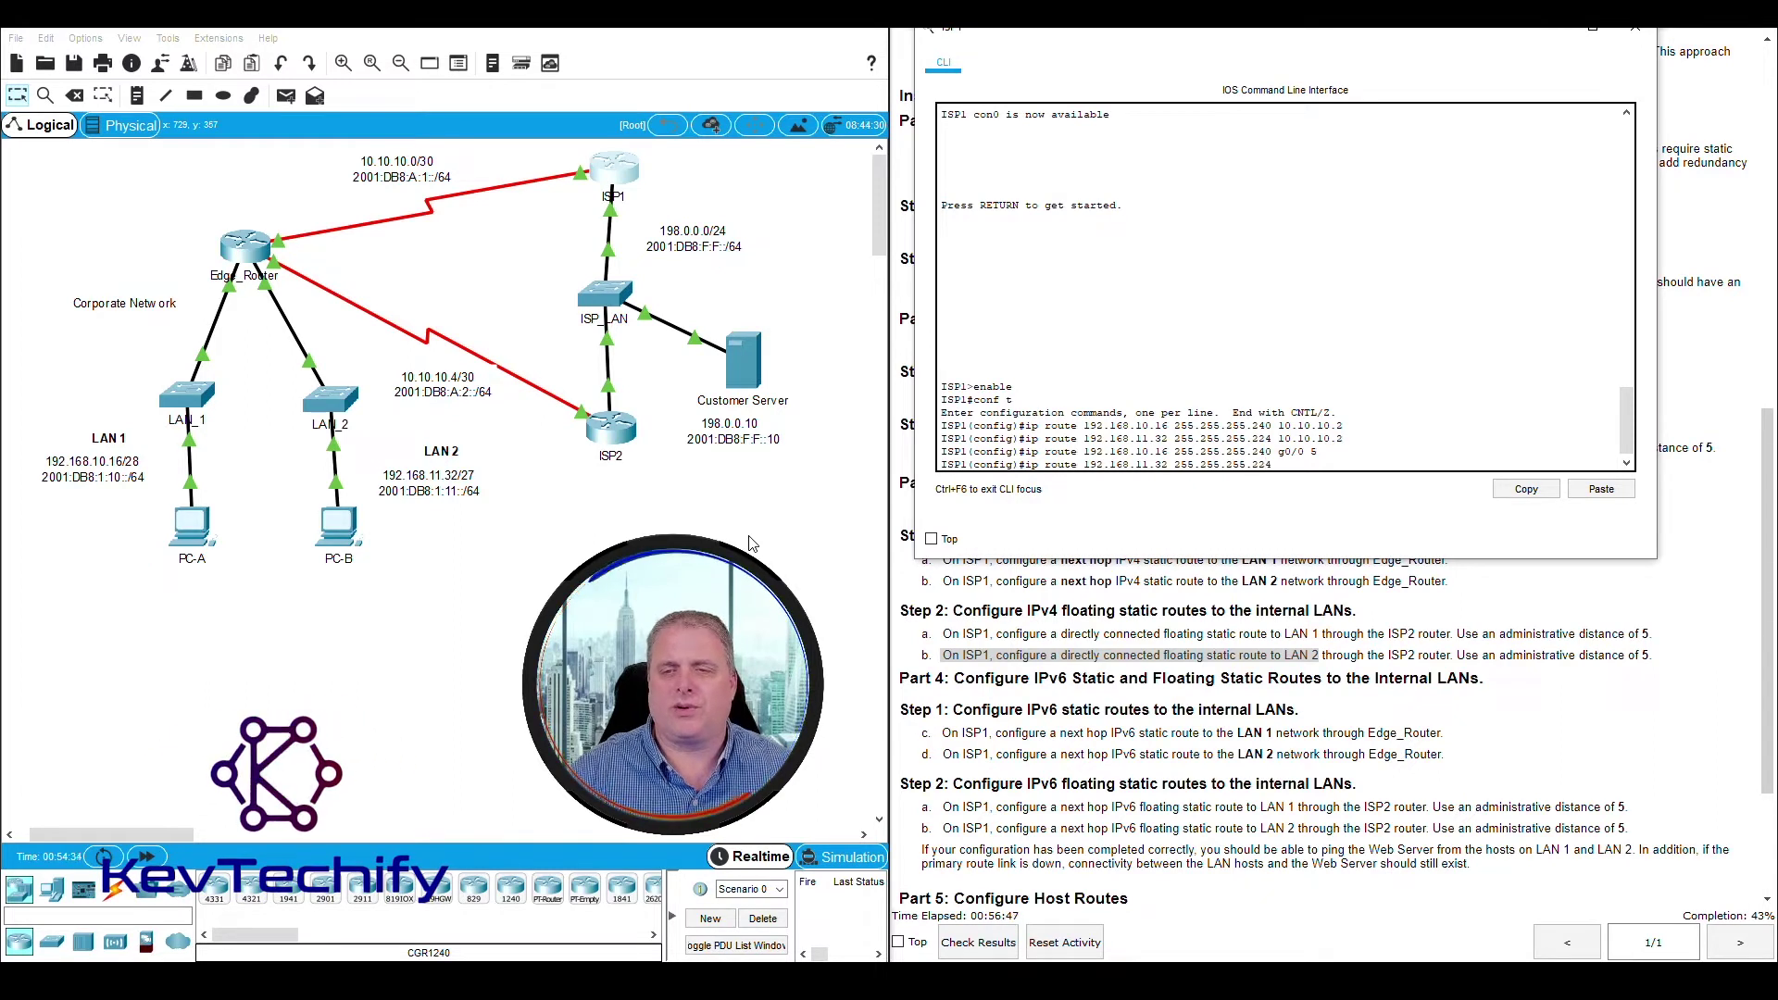
Step: Check ISP1's interface toward ISP_LAN, complete the LAN 2 floating route with exit interface g0/0 and administrative distance 5, and submit it
click(703, 182)
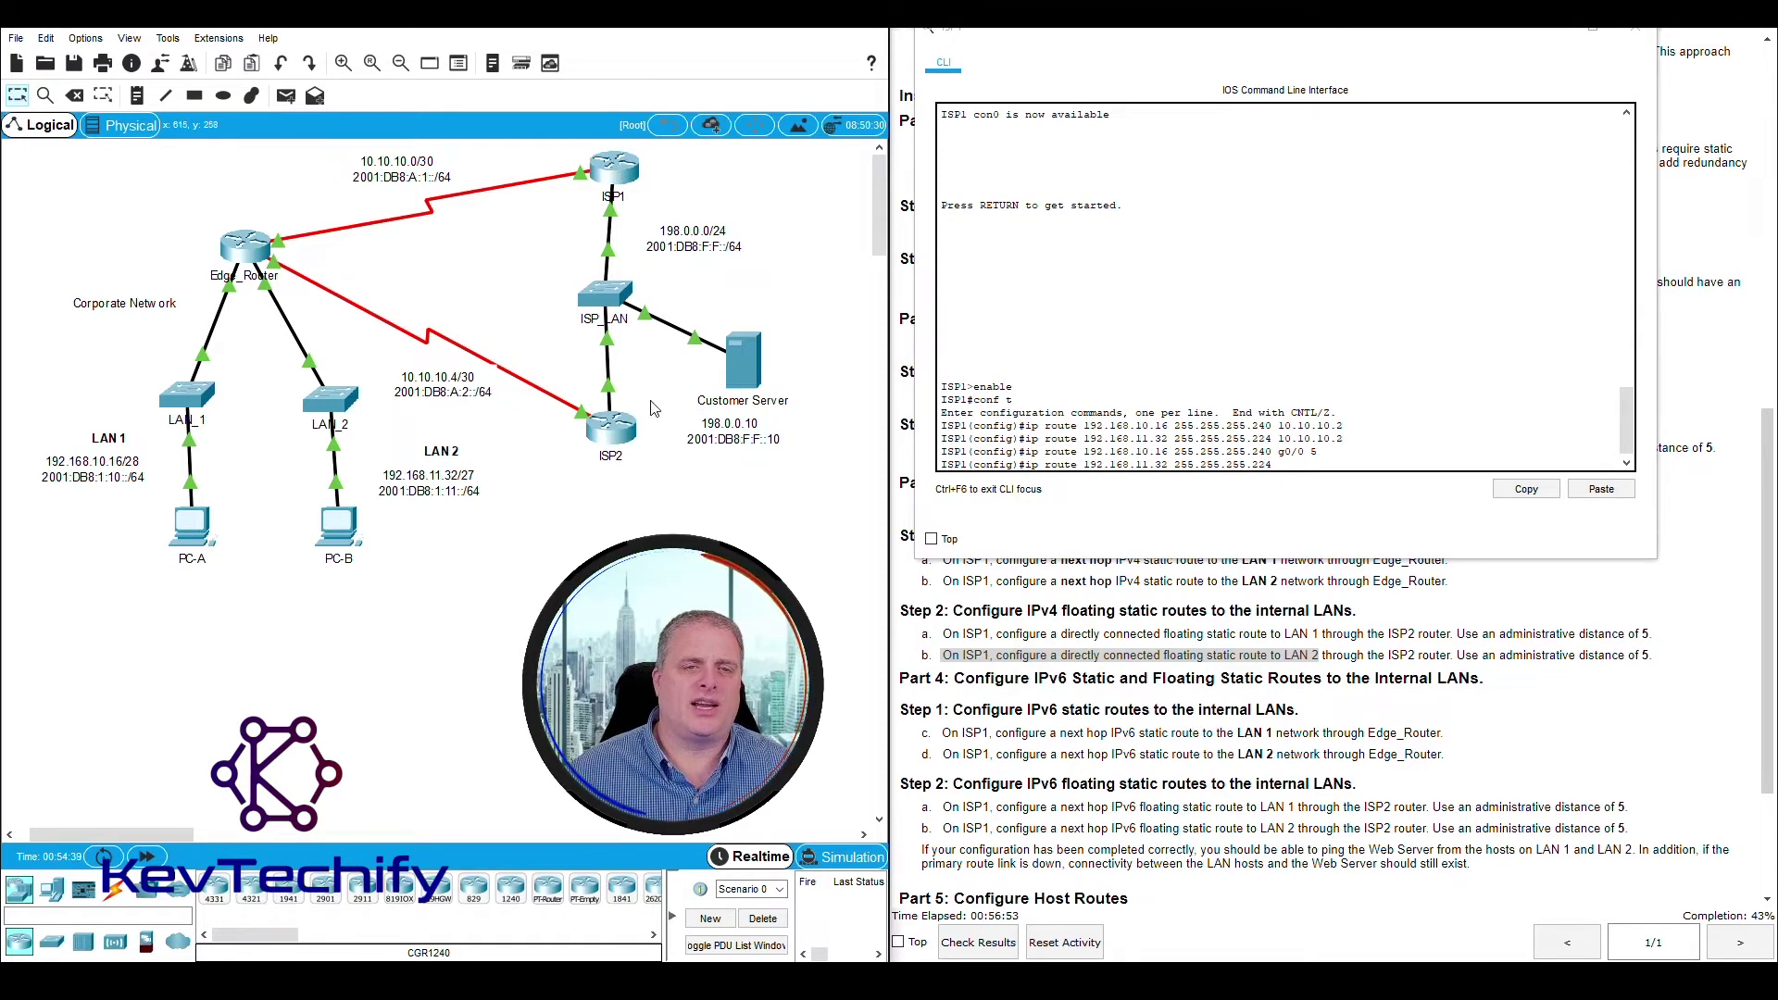
mouse_move(613, 220)
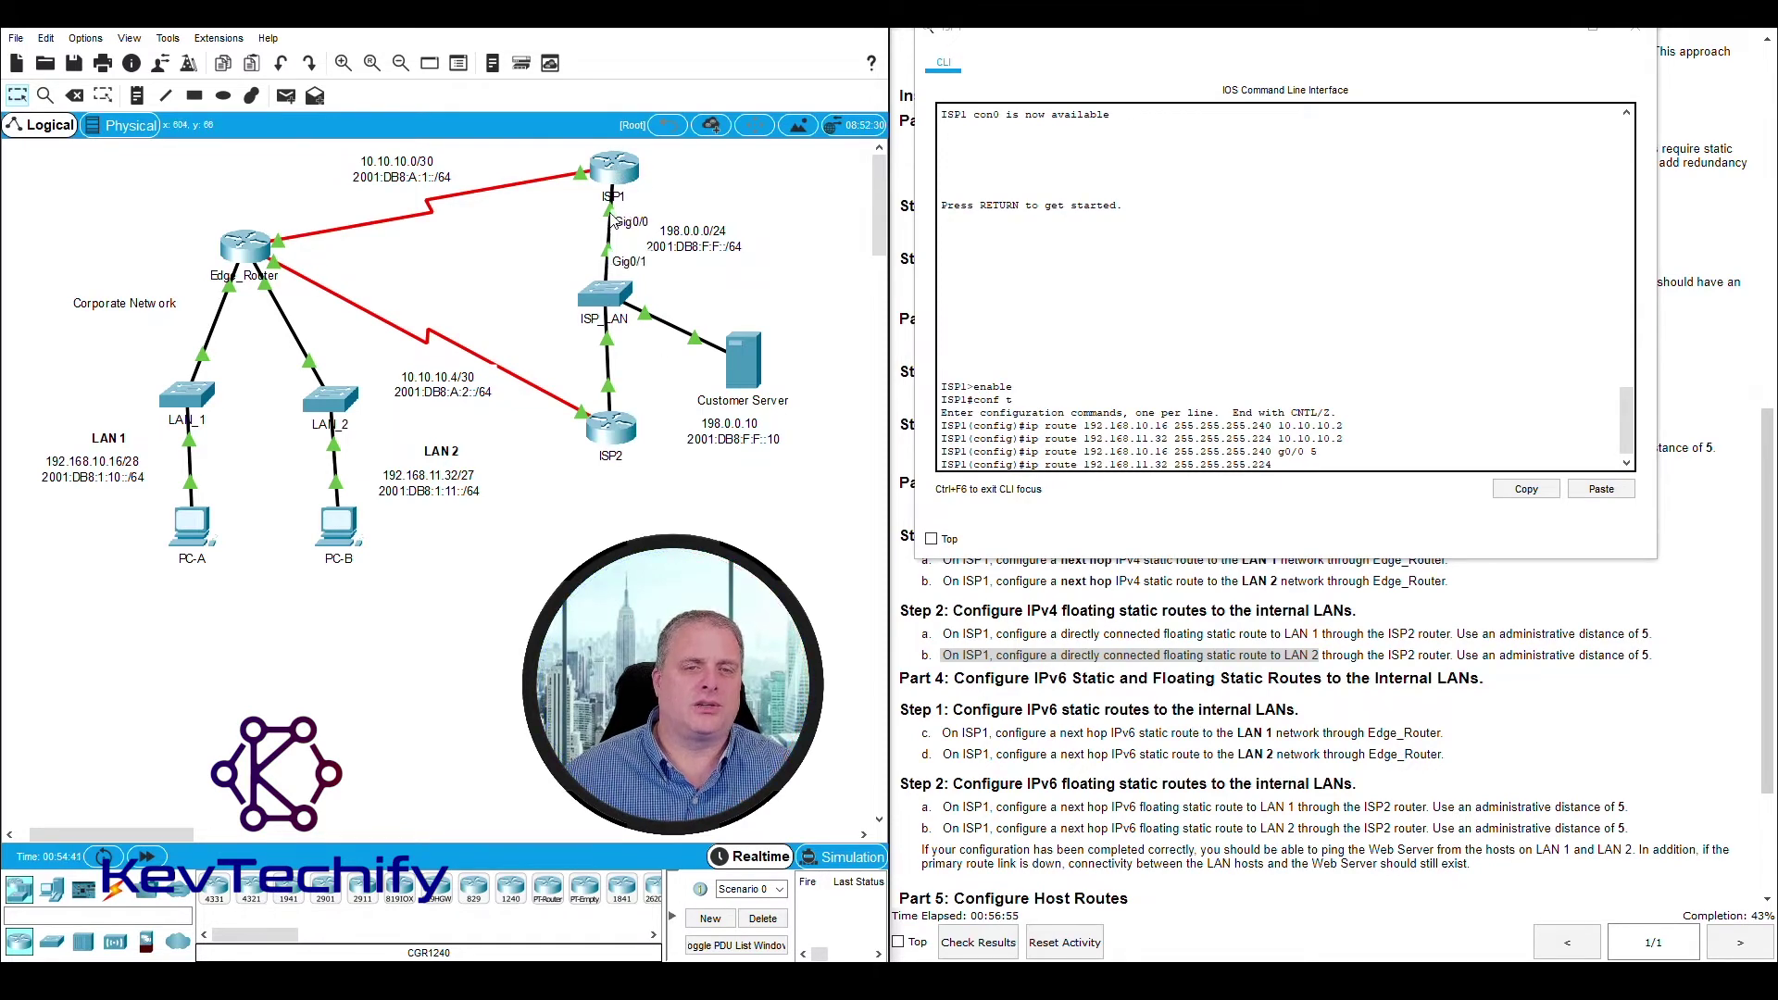
click(1298, 466)
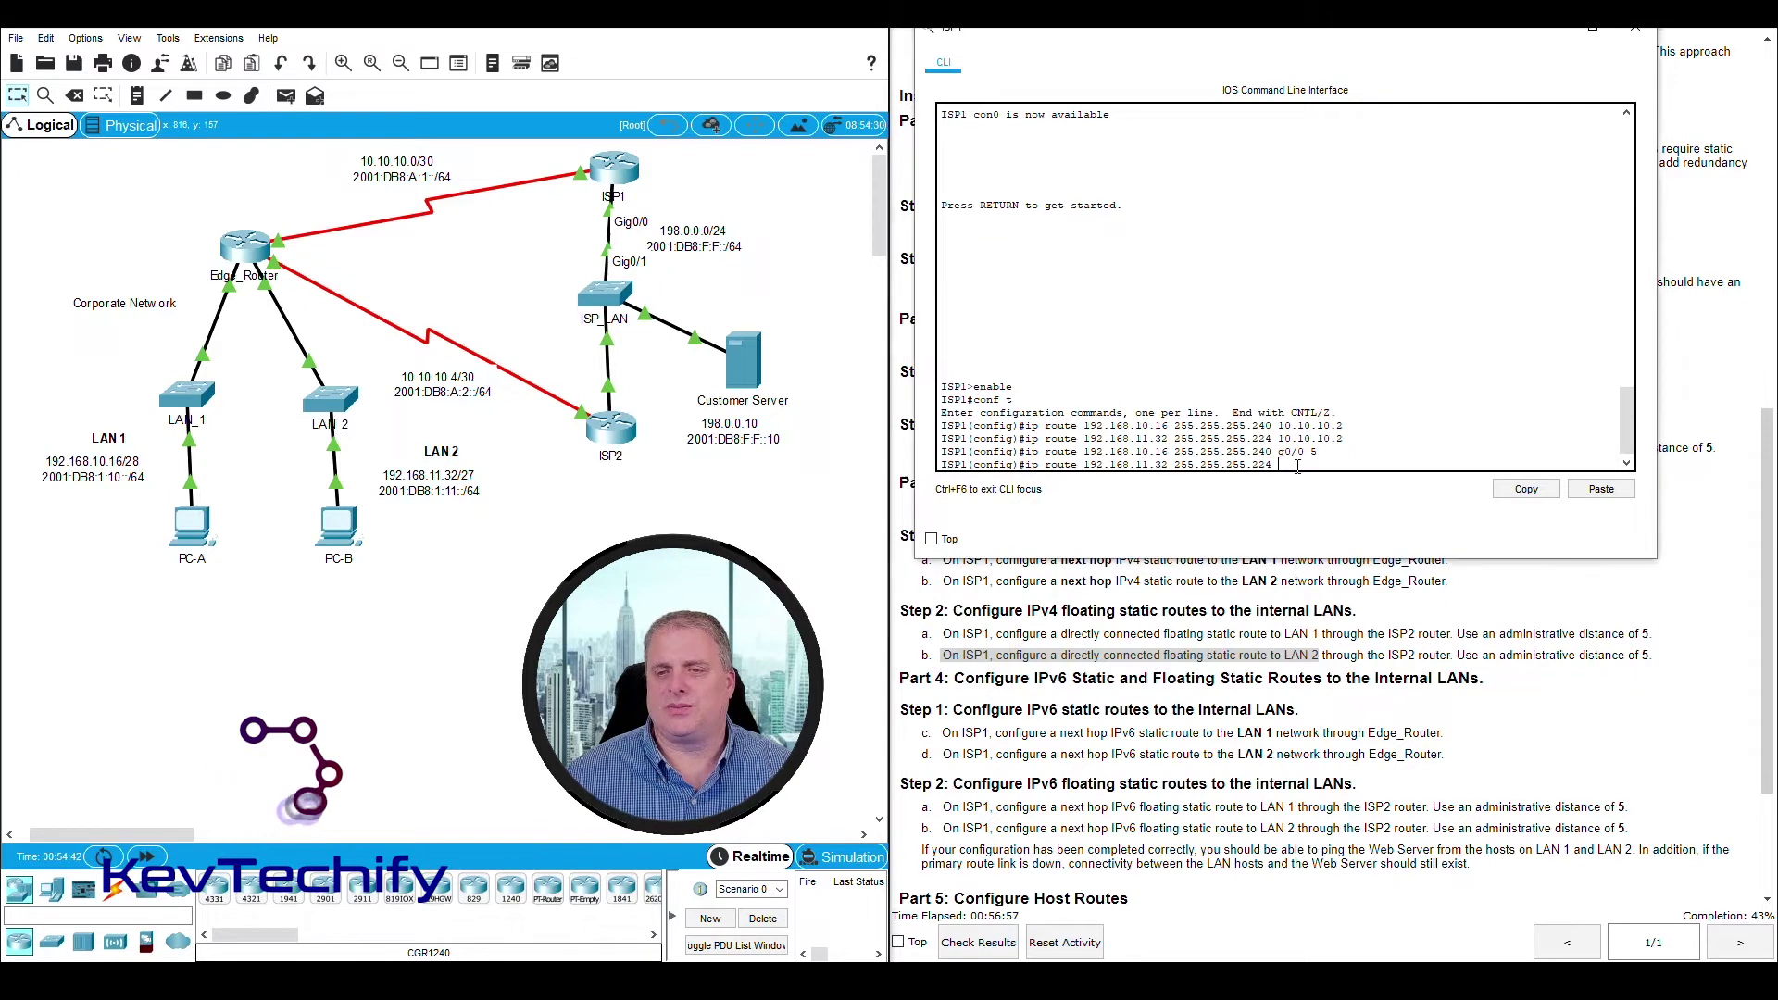
text(g0/0 5)
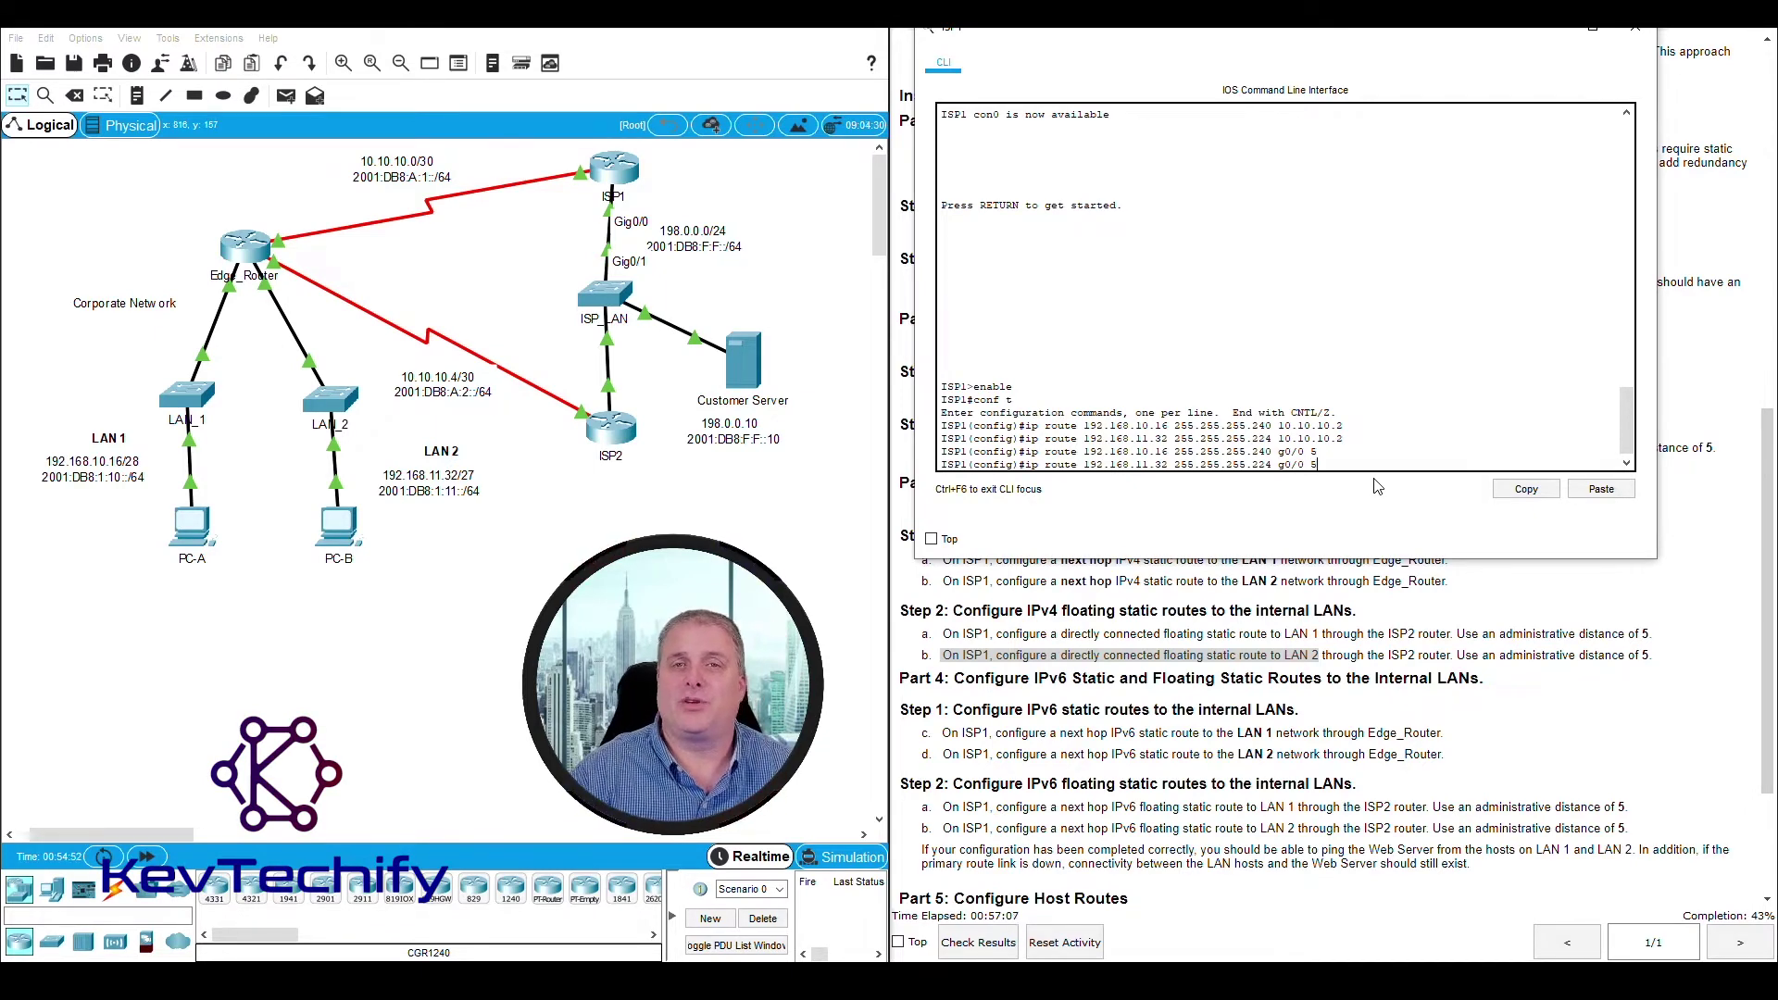
key(Return)
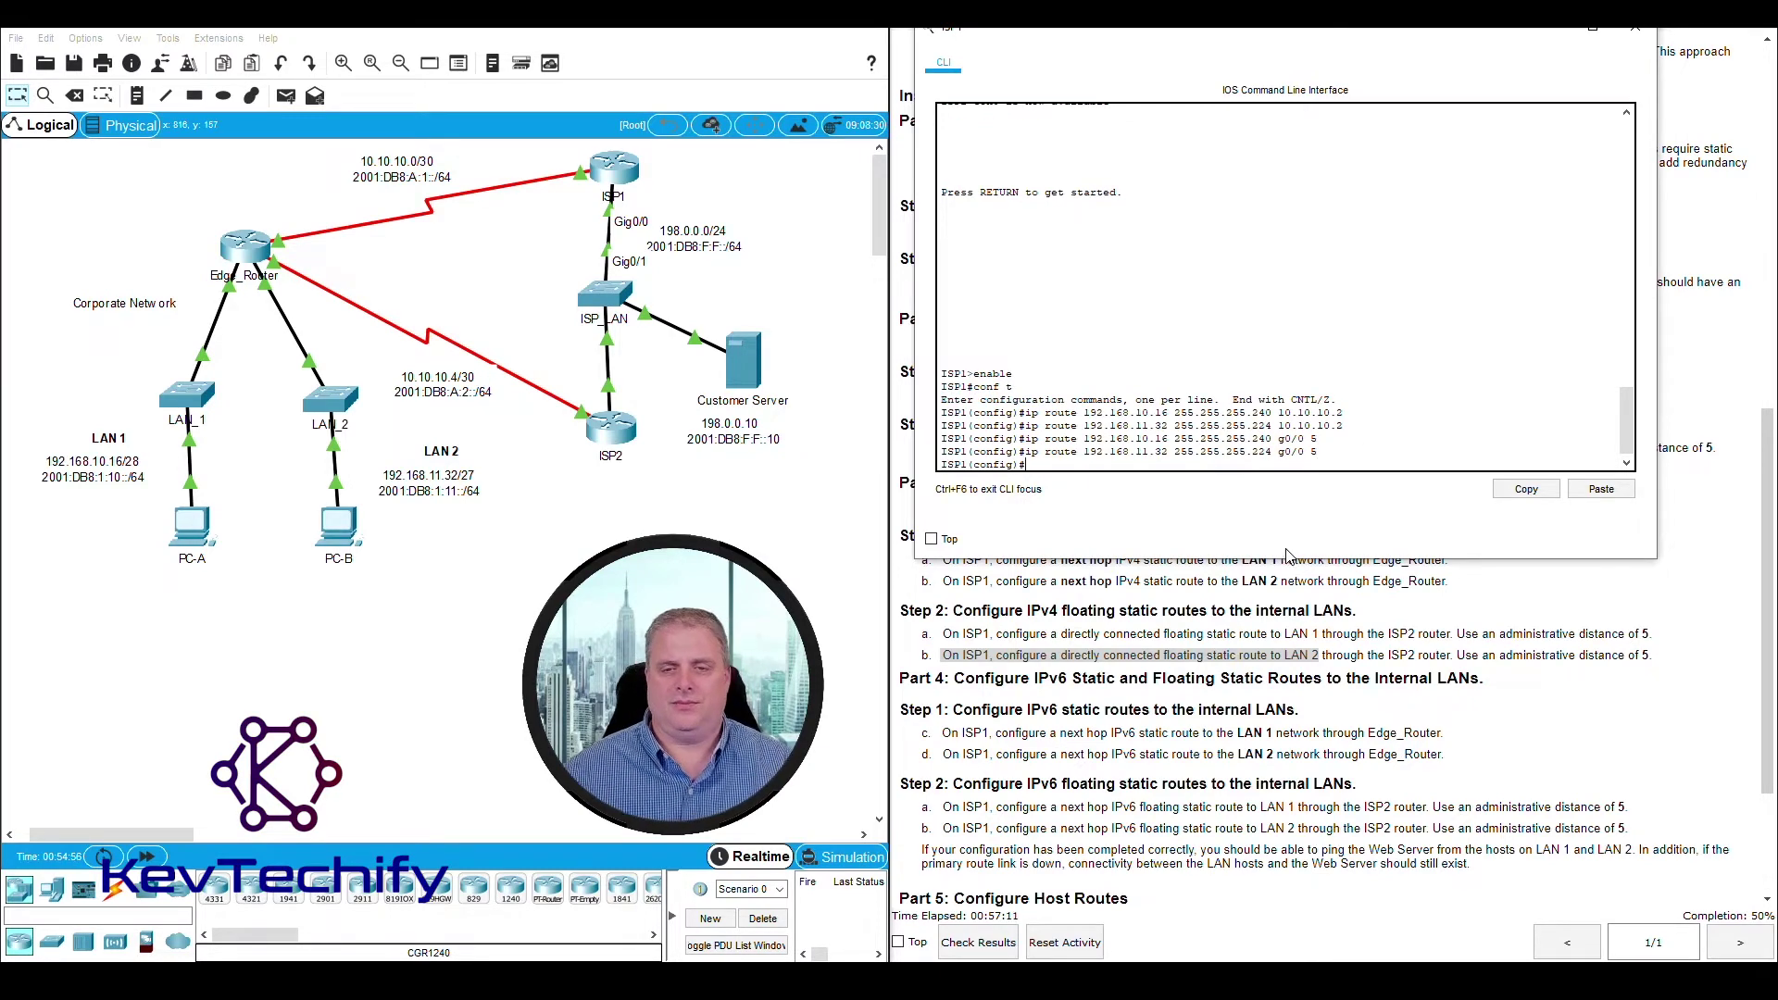
Step: Review the Part 3 instructions and read the Part 4 Step 1 requirement for a next hop IPv6 static route to LAN 1
click(1304, 611)
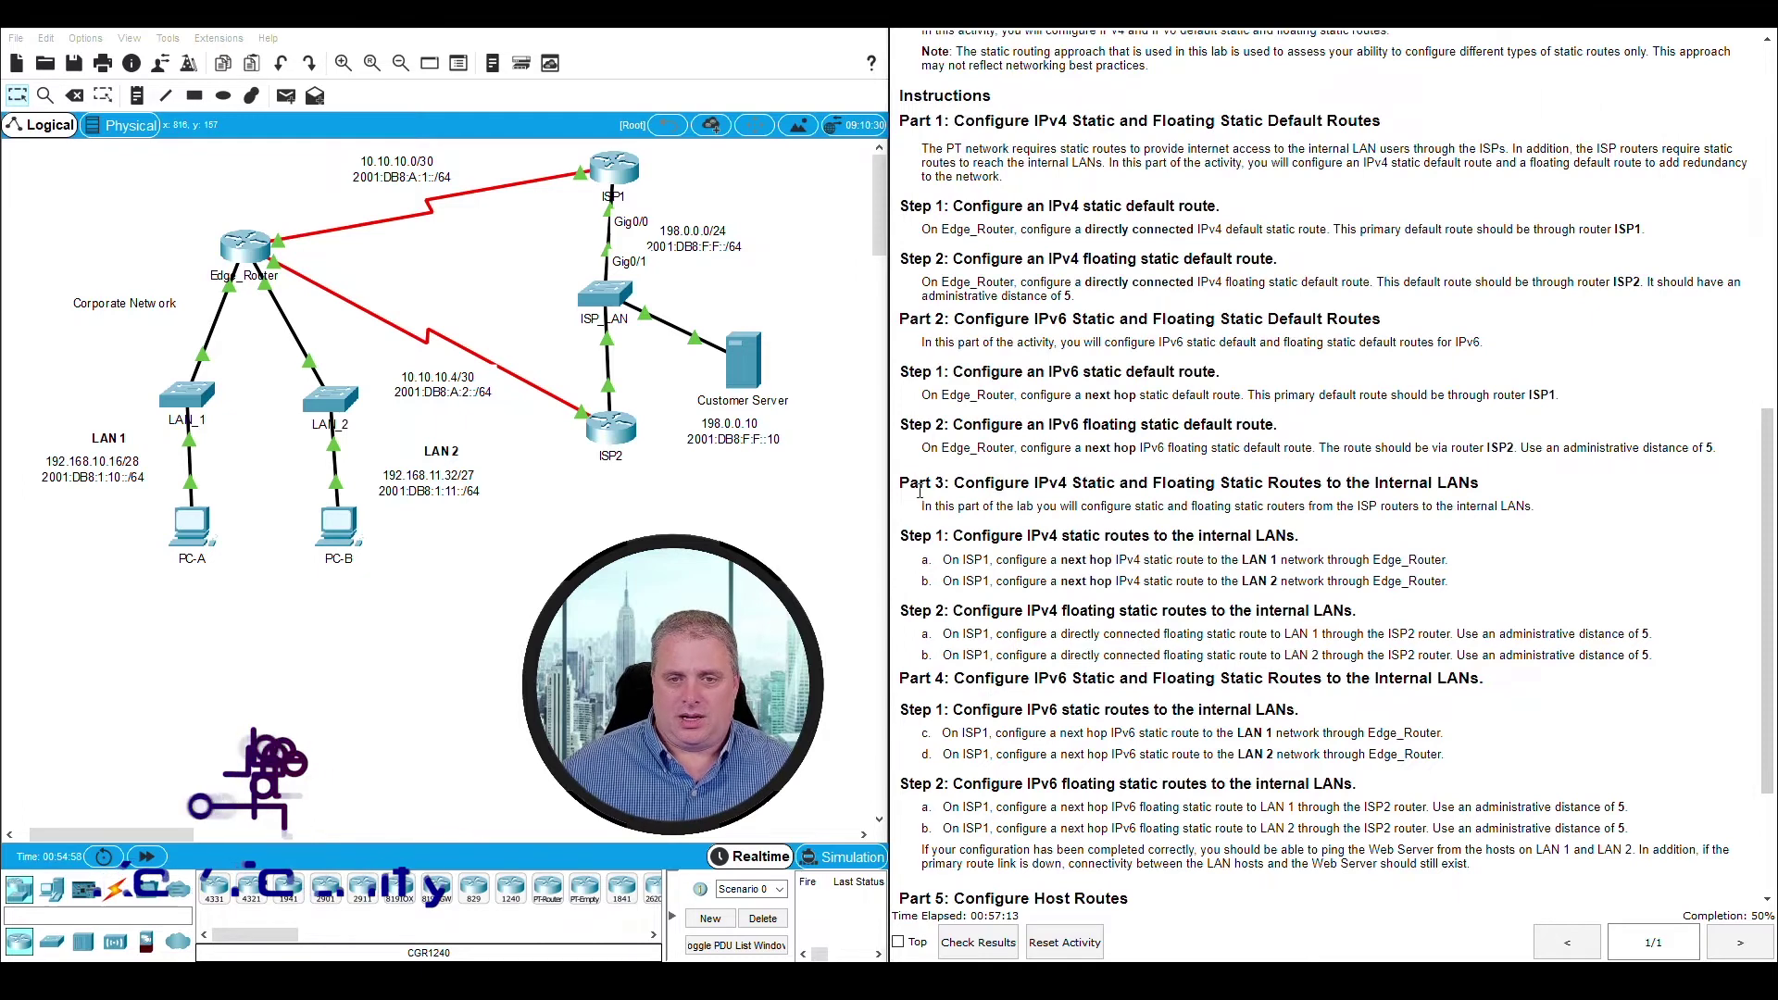
drag(903, 482, 1658, 657)
scroll(1575, 655, down, 3)
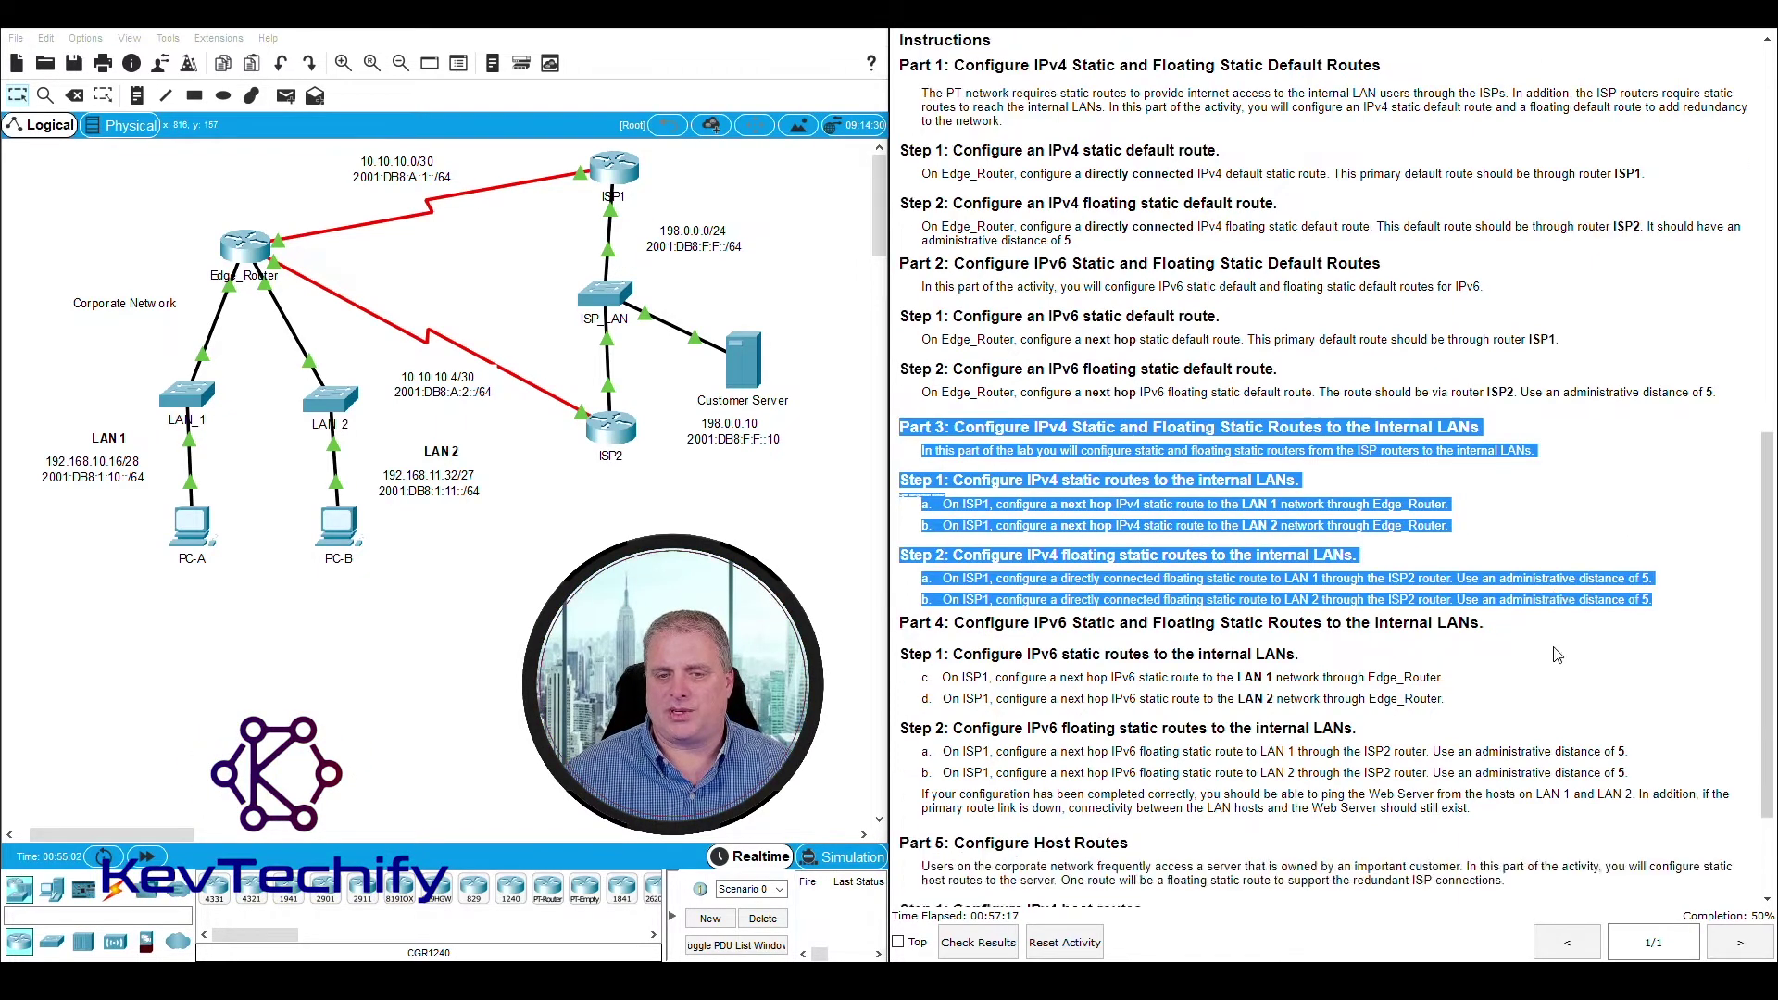
click(1556, 655)
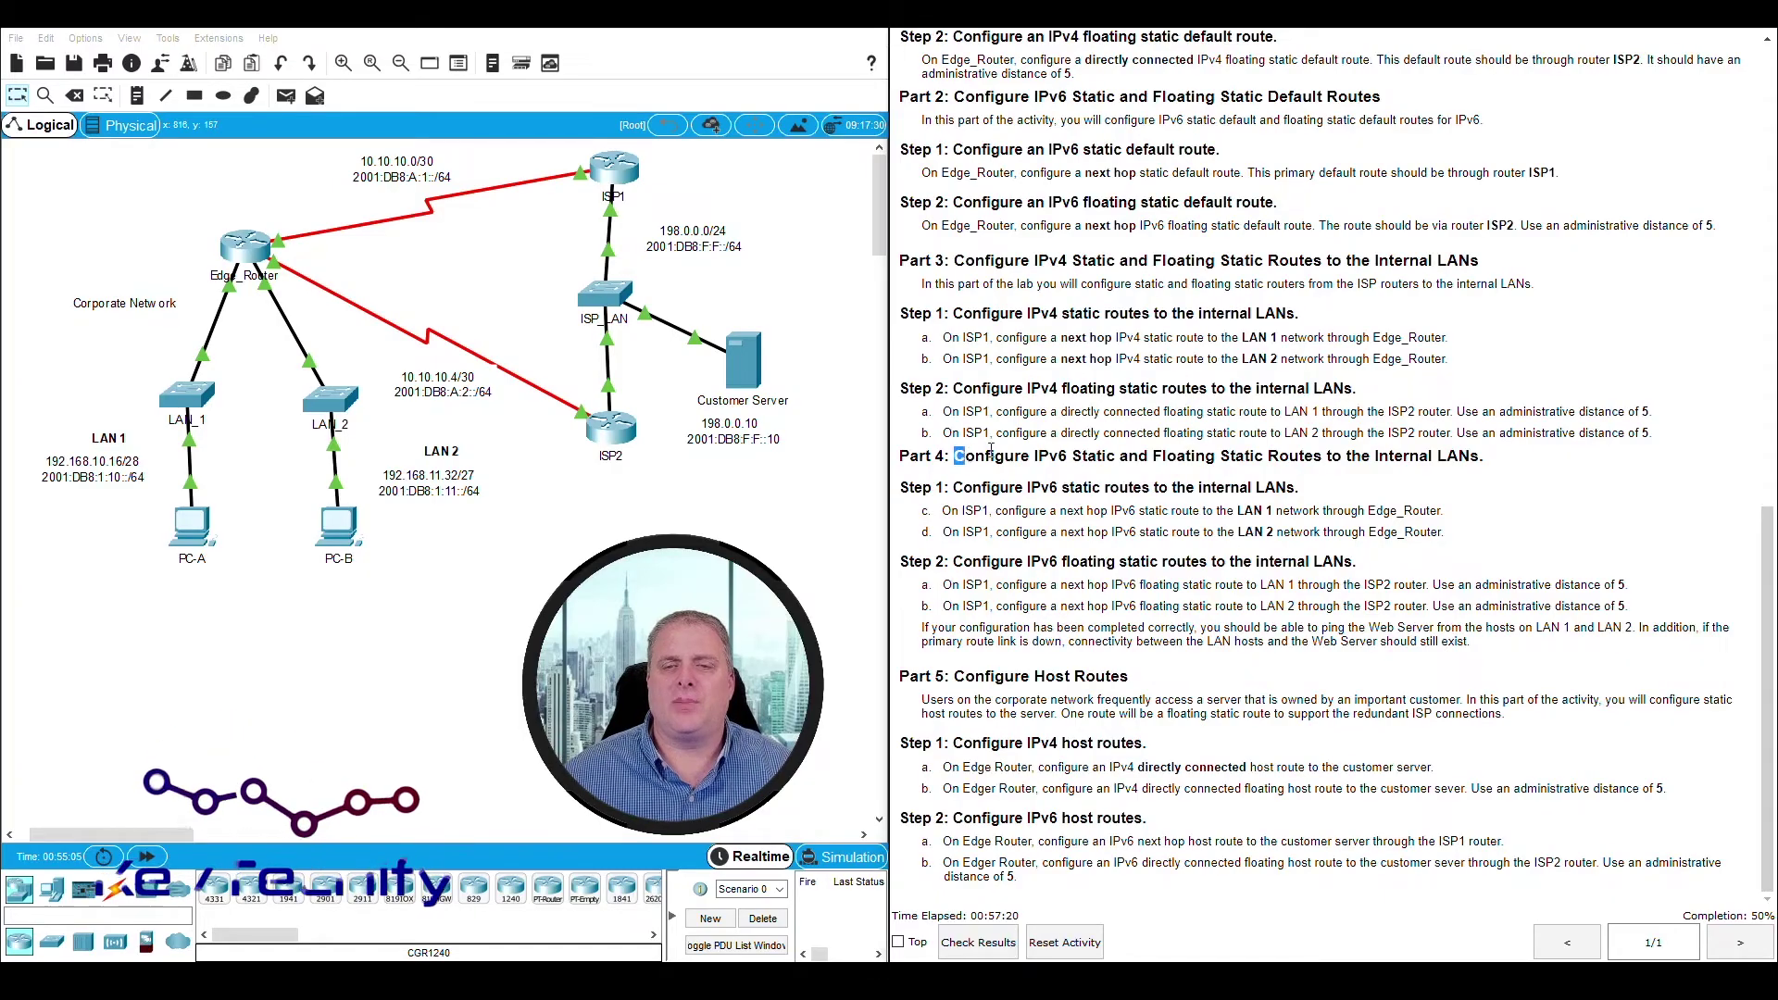
drag(991, 454, 1504, 465)
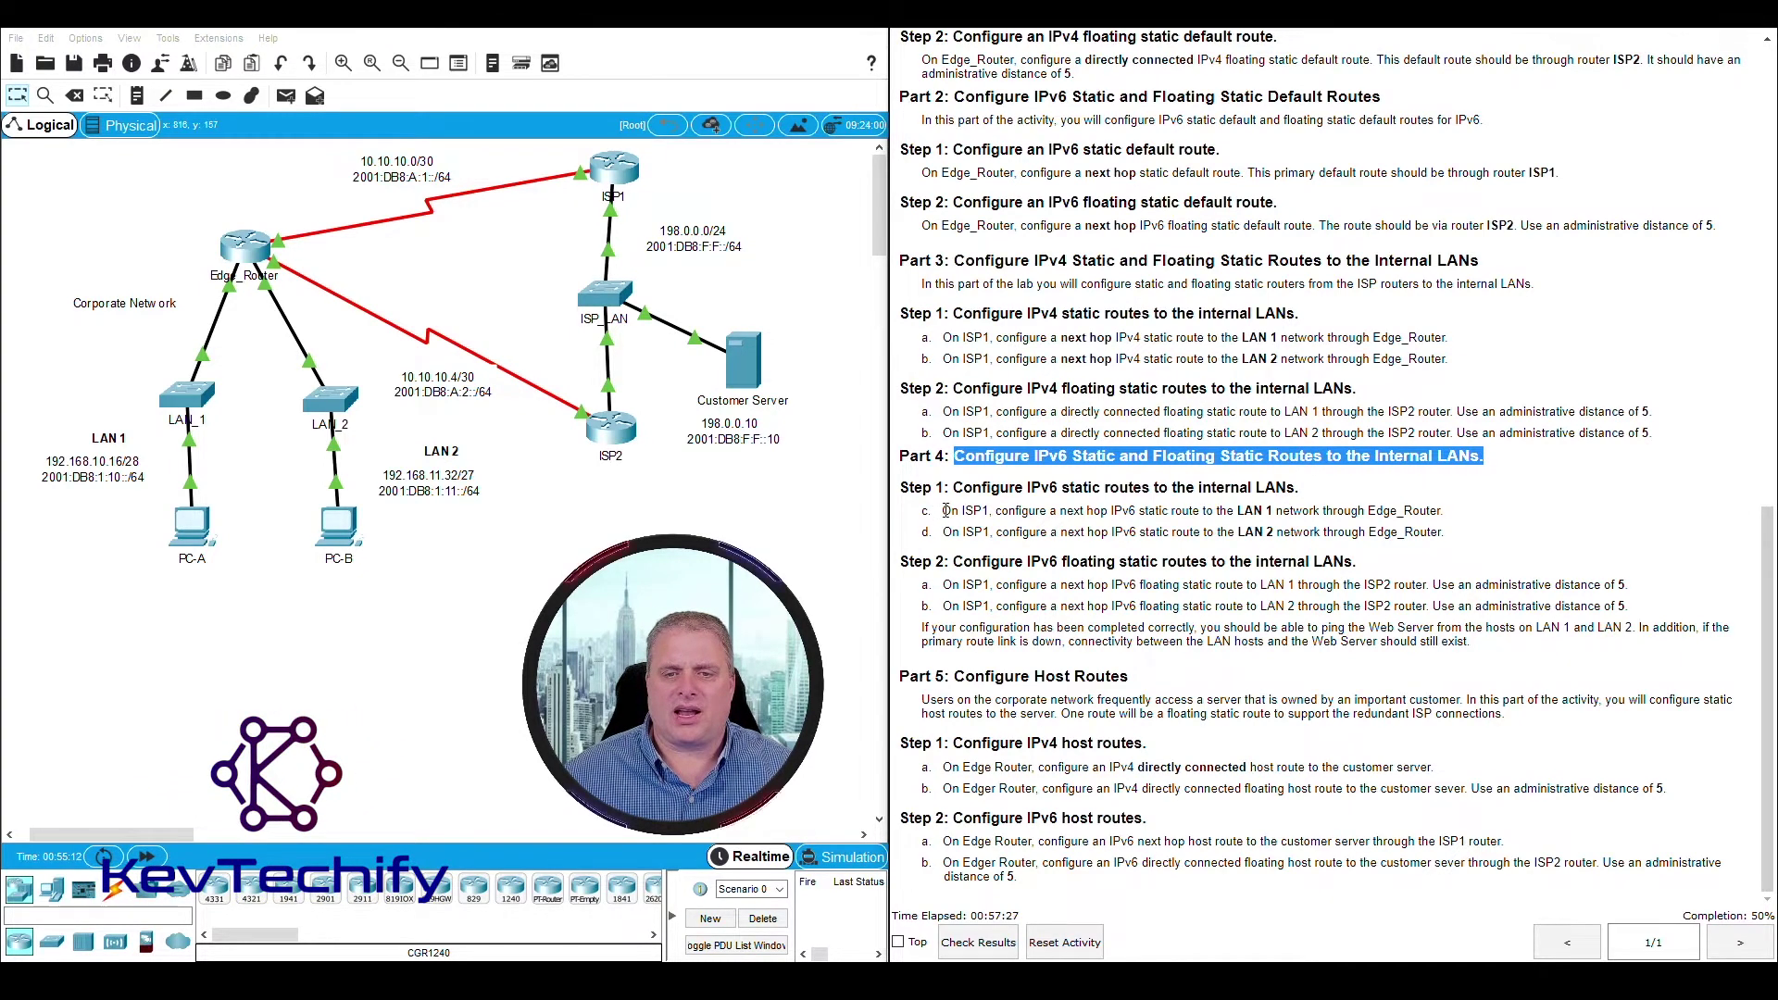
drag(943, 512, 1471, 523)
click(1295, 509)
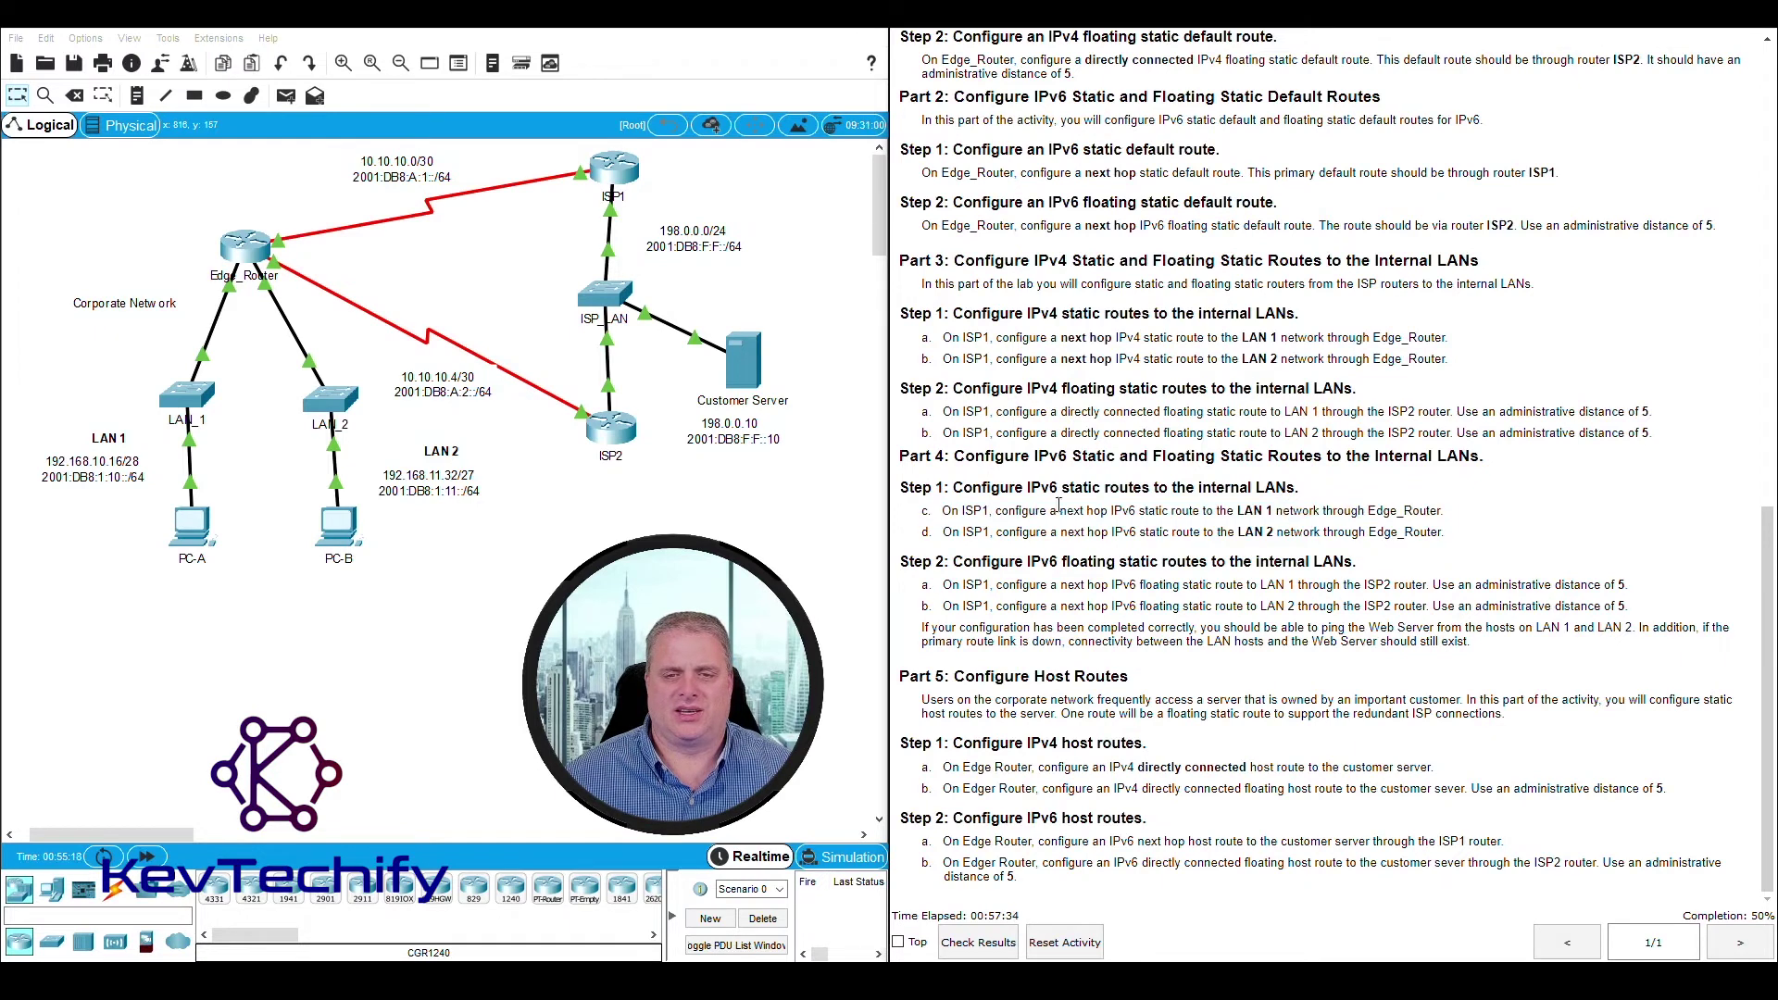
Step: Return to ISP1's command line and begin an "ip route" command to the LAN 1 IPv6 network 2001:db8:1:10::
click(602, 170)
scroll(1137, 671, up, 3)
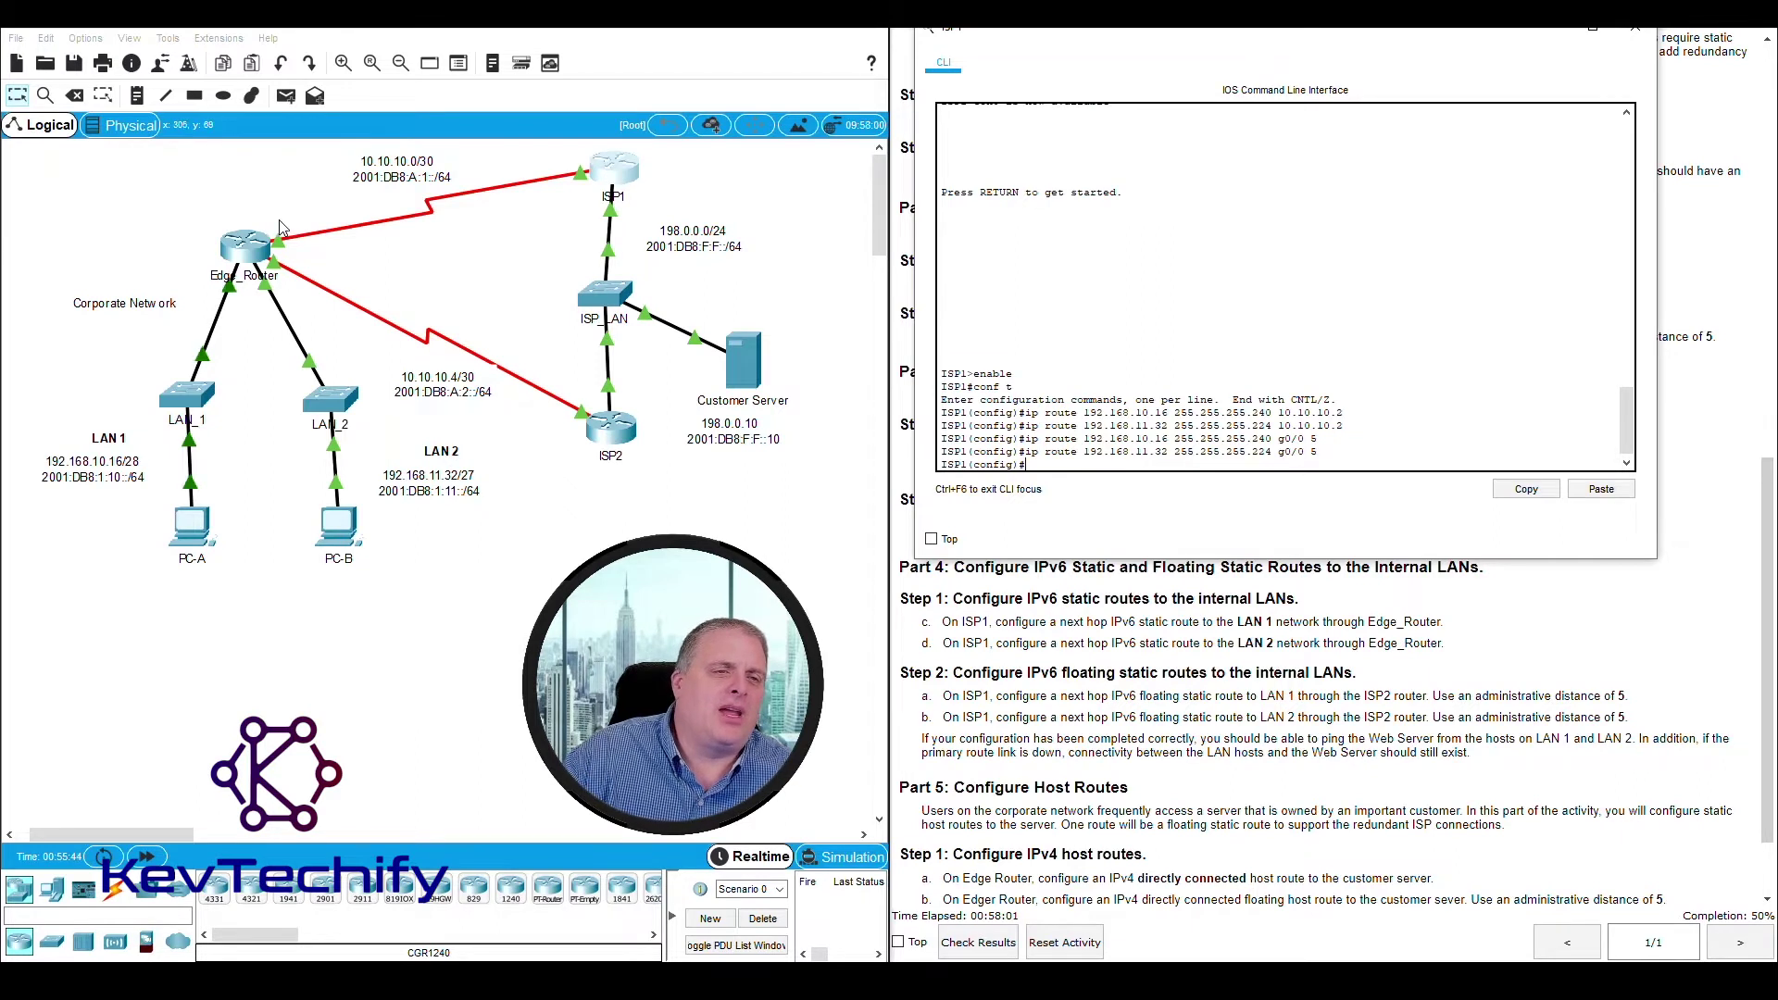
drag(299, 221, 219, 269)
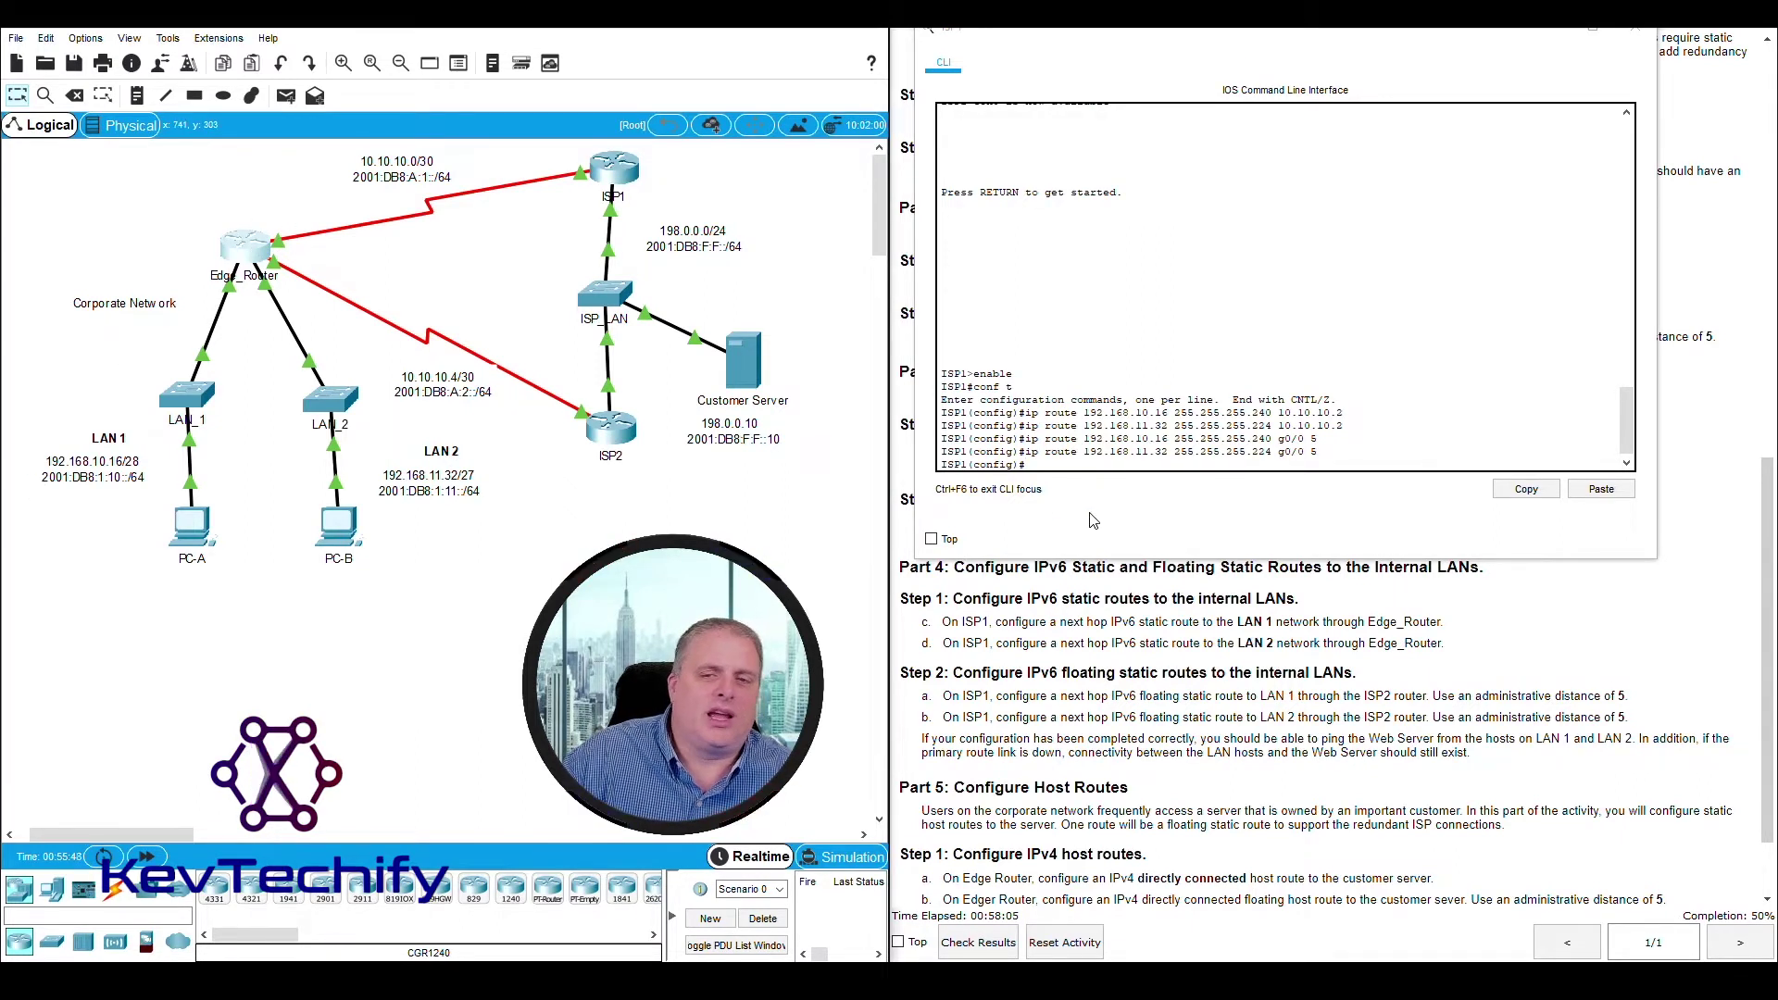
click(1044, 465)
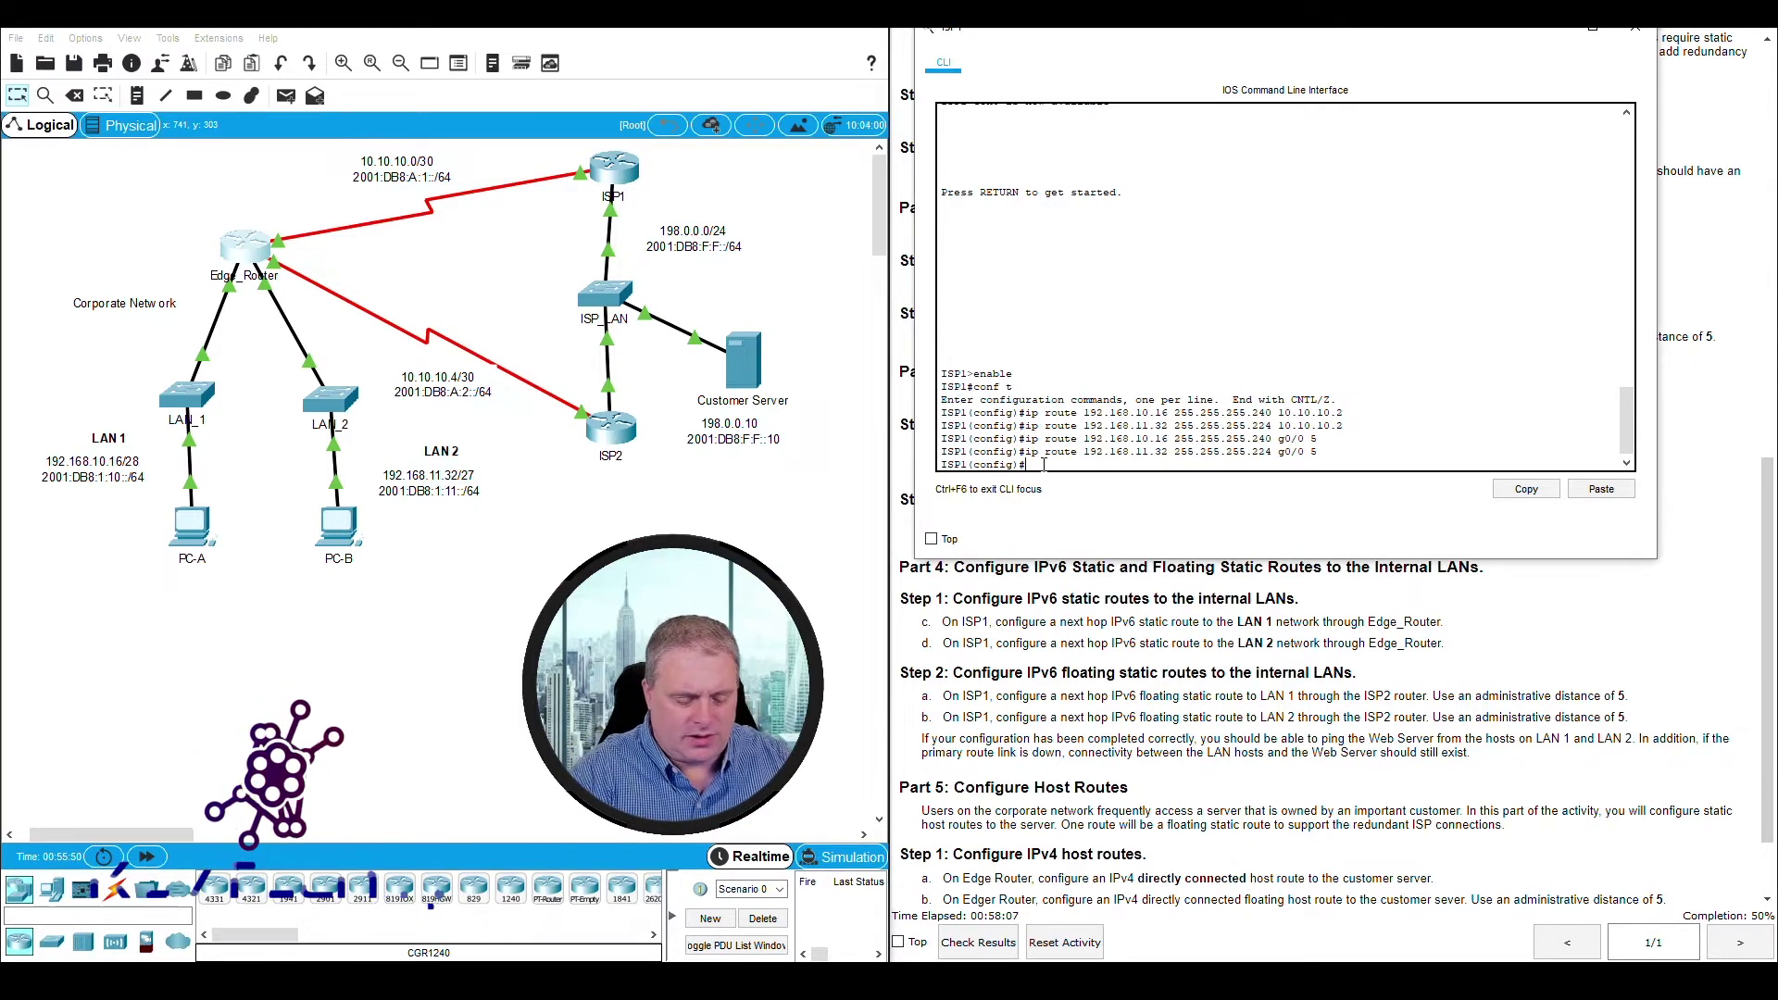
text(ip route)
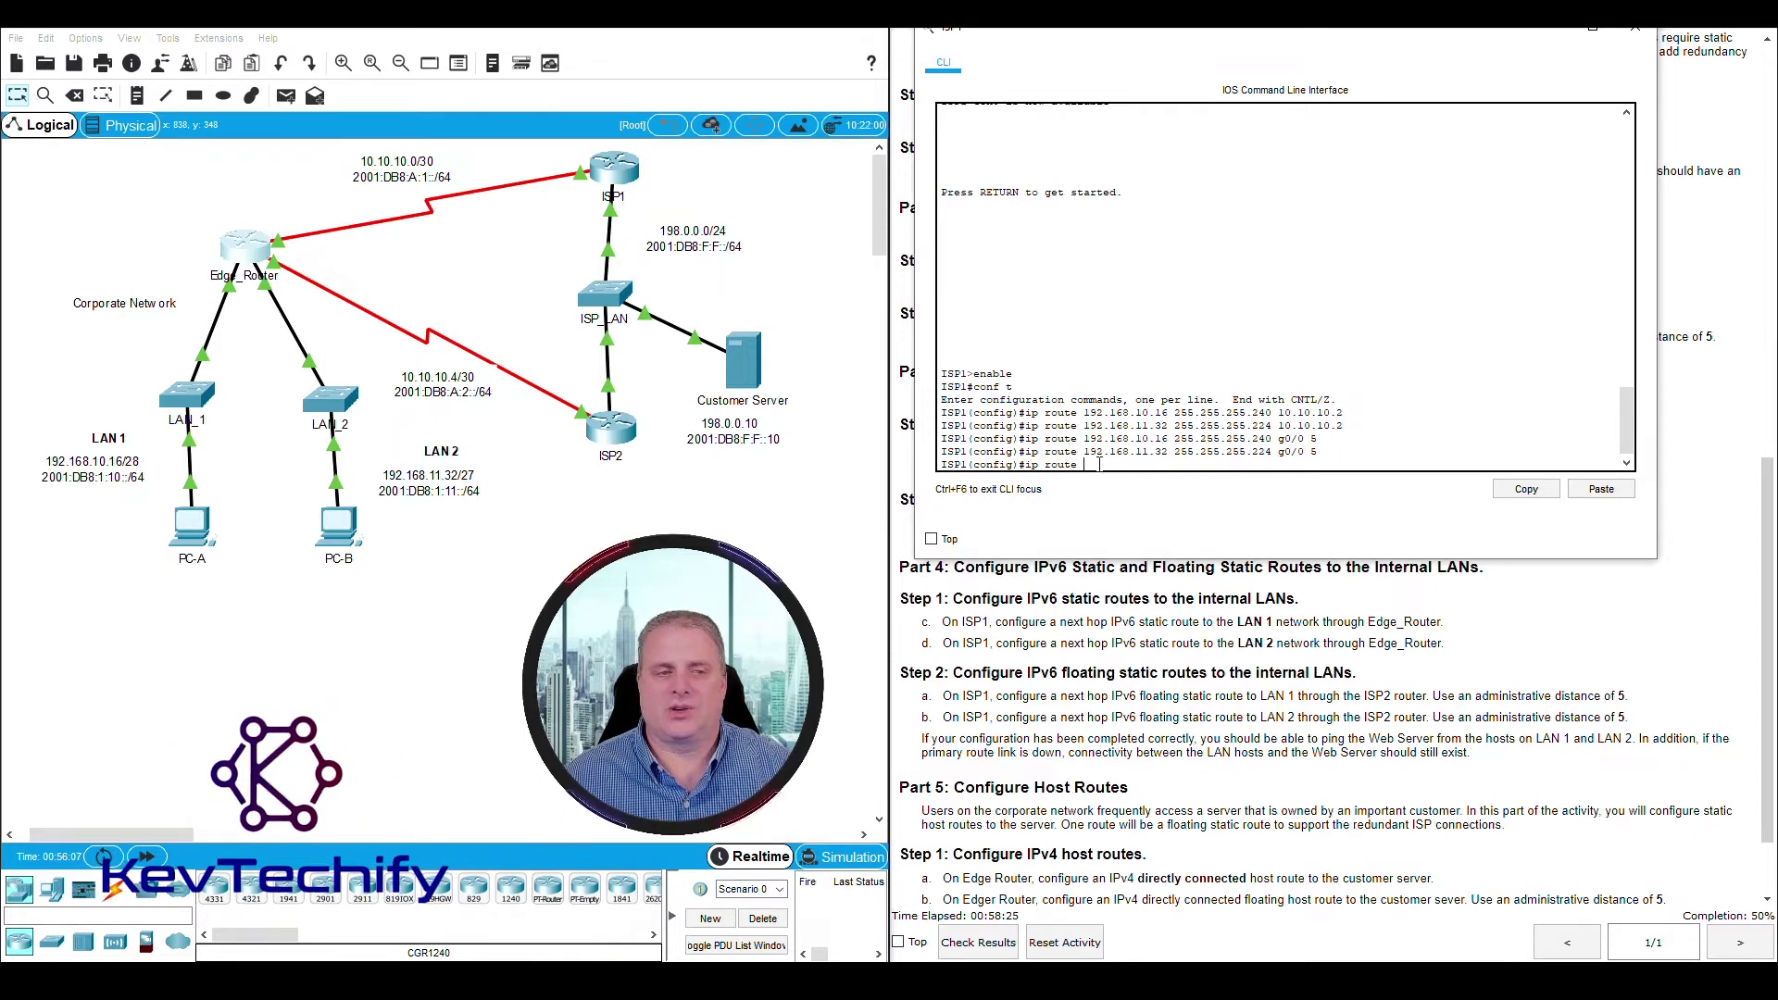
text(2001)
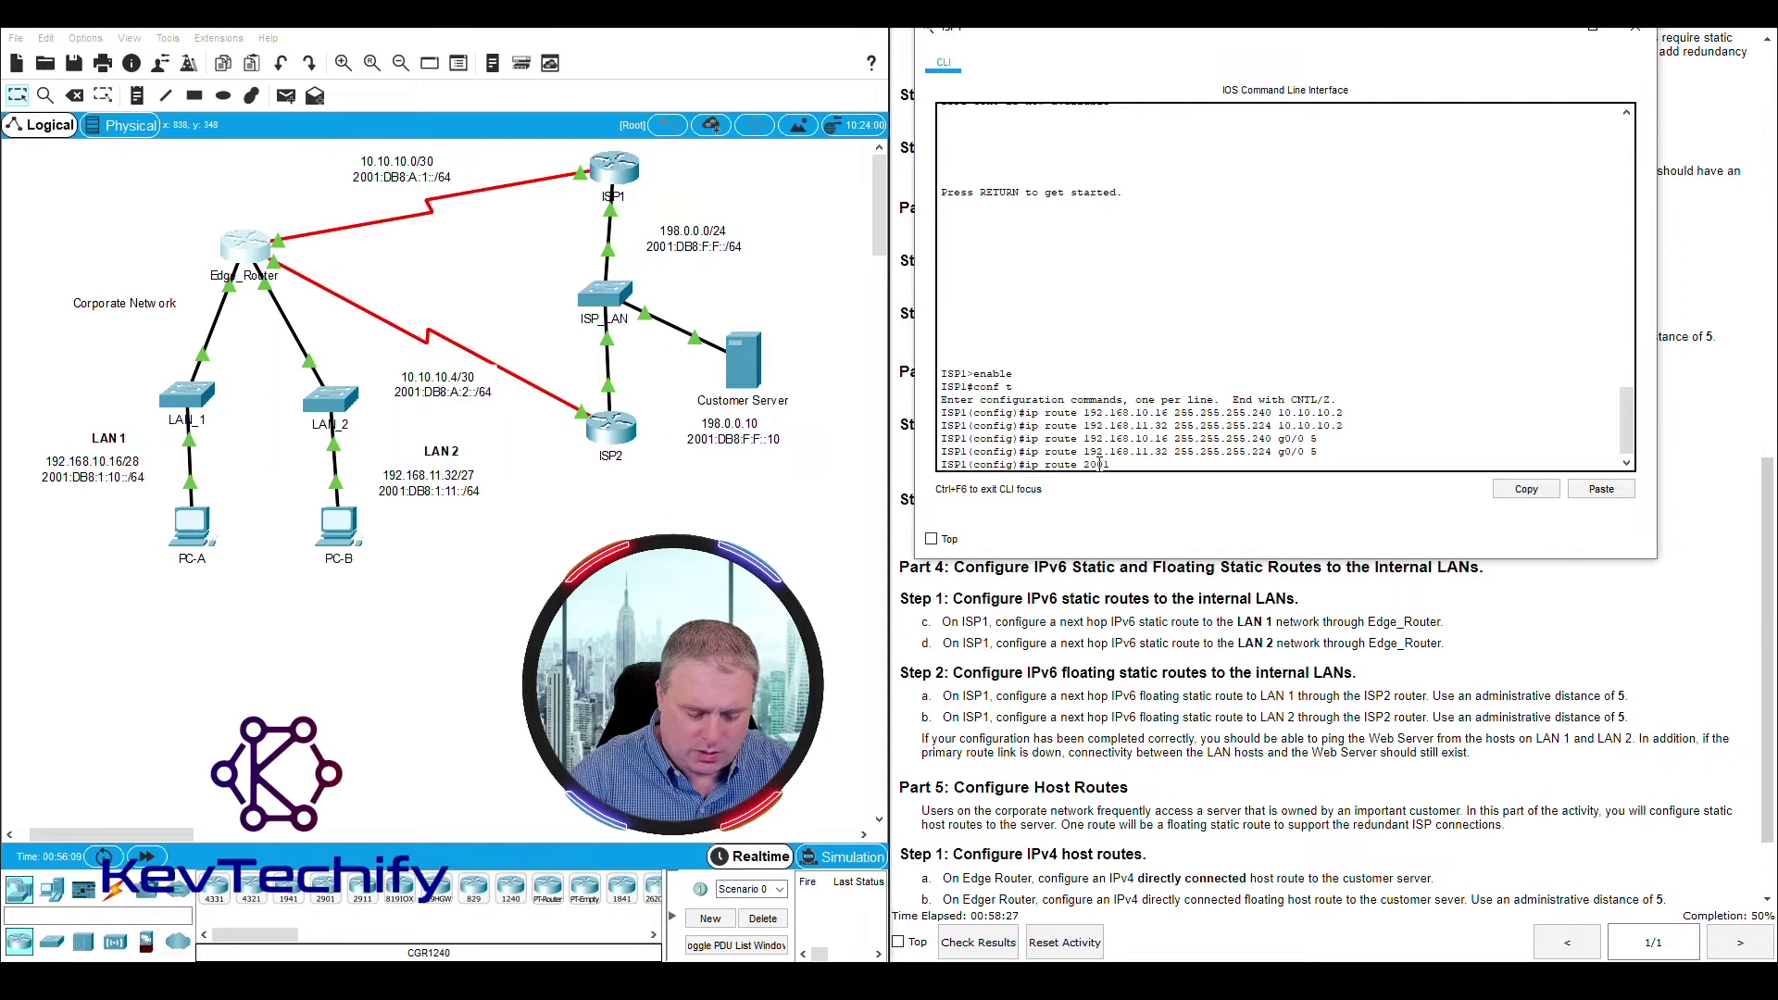
text(:db8:1:10)
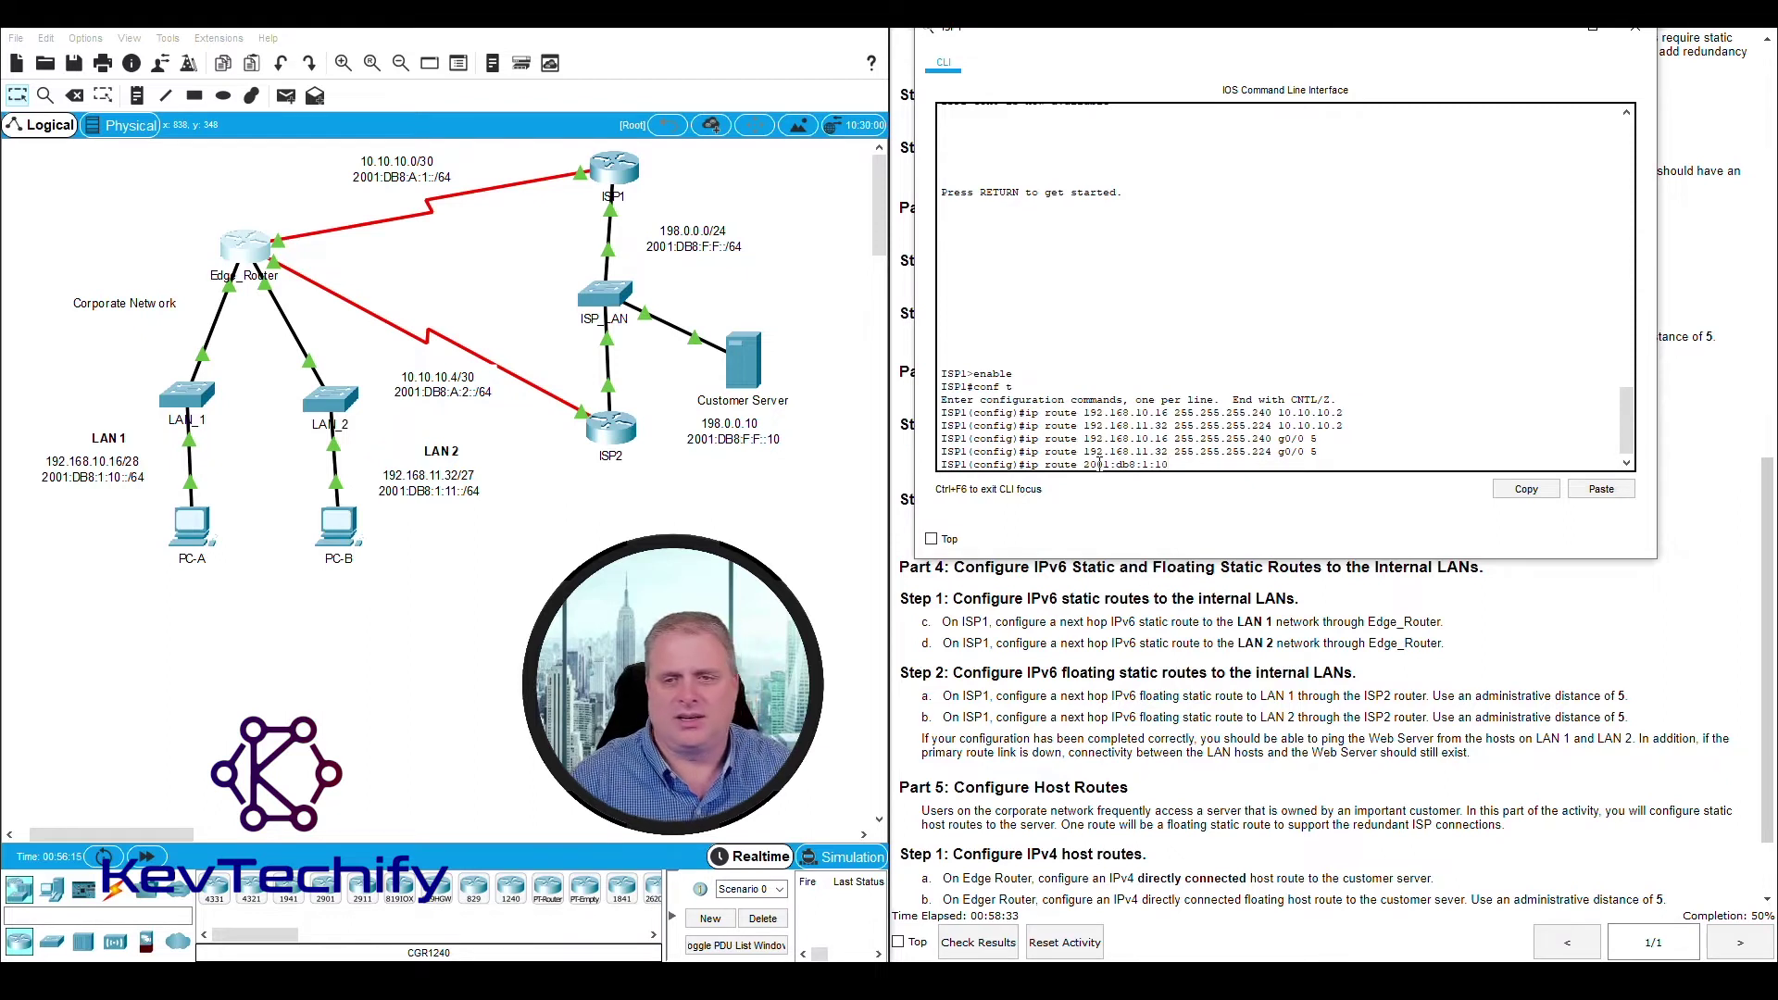
text(::)
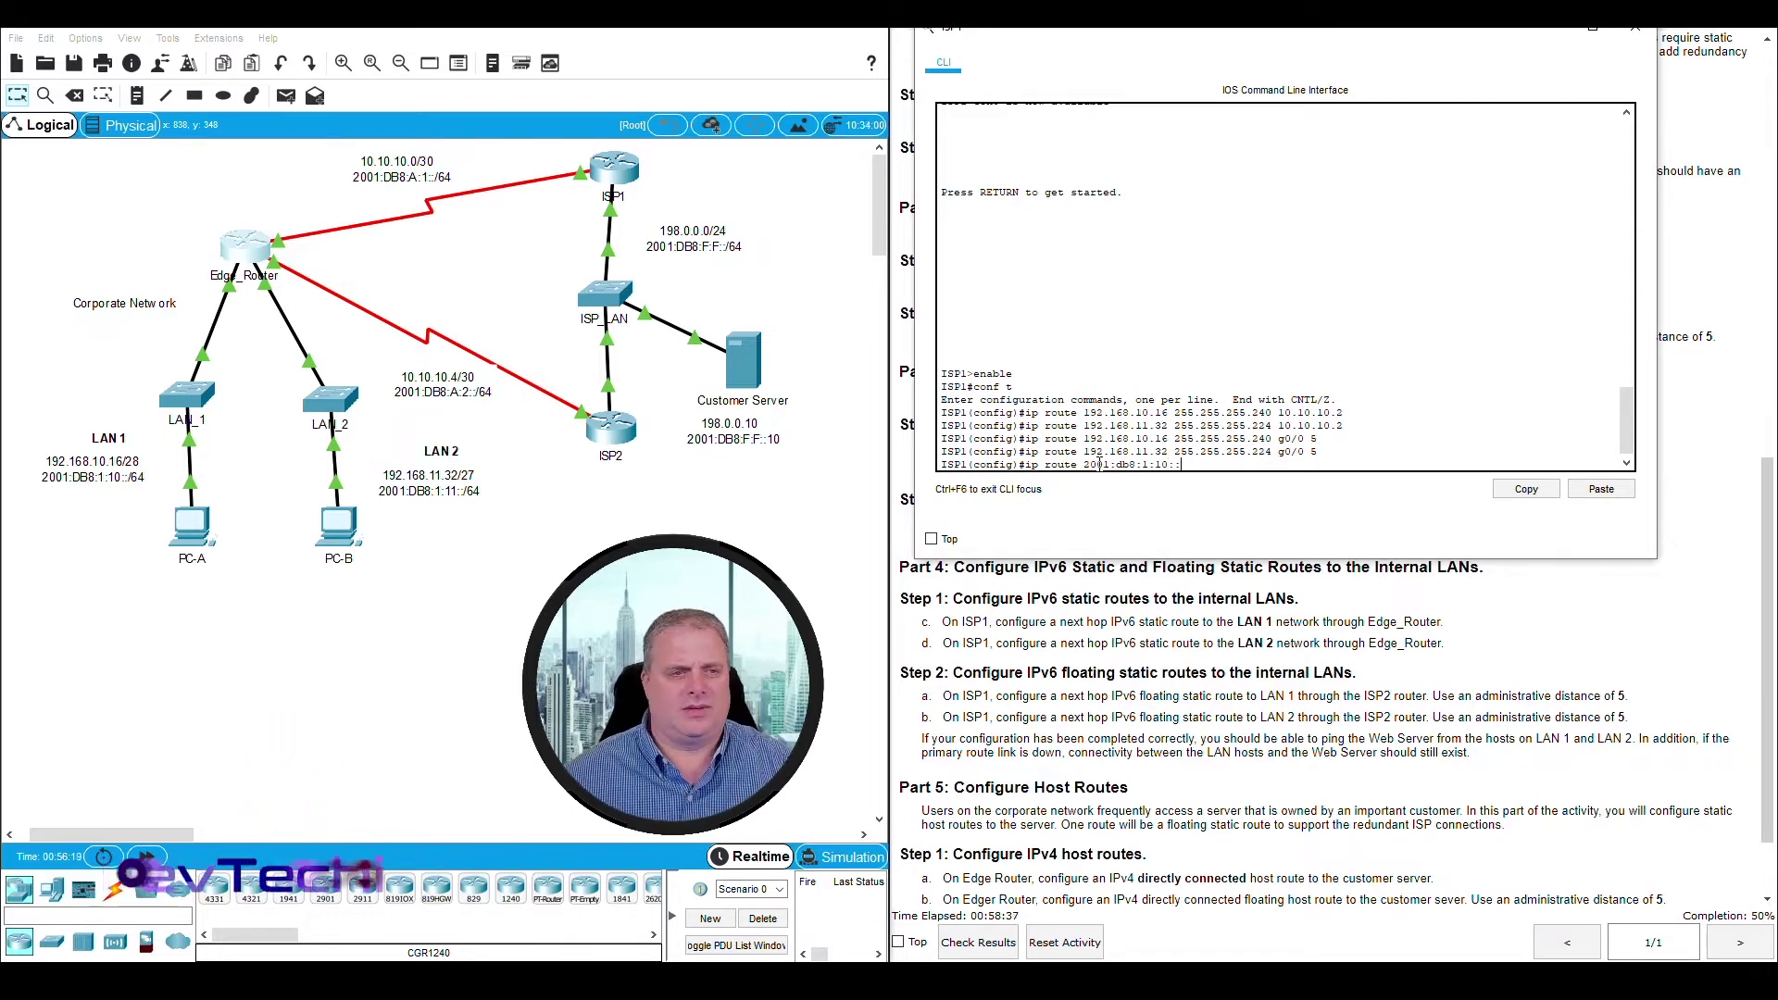
Step: Finish the LAN 1 destination prefix with /64 and look up Edge_Router's S0/0/0 IPv6 address in the addressing table
text(/64)
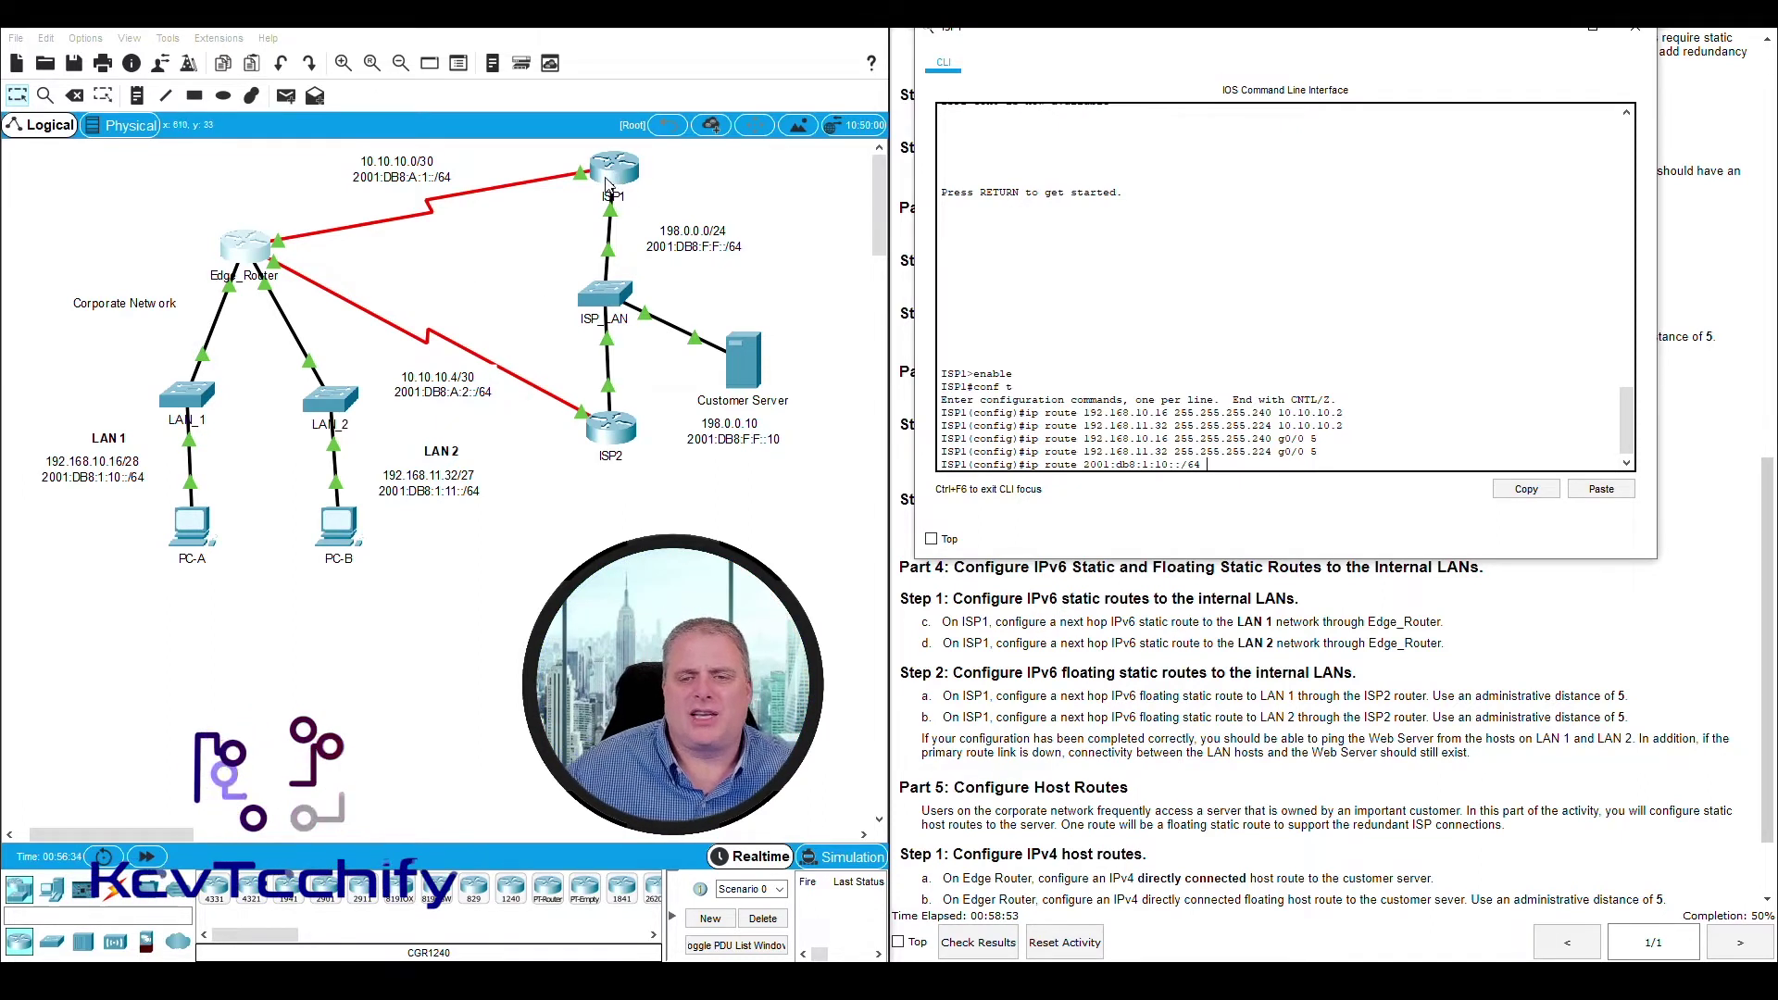
click(283, 247)
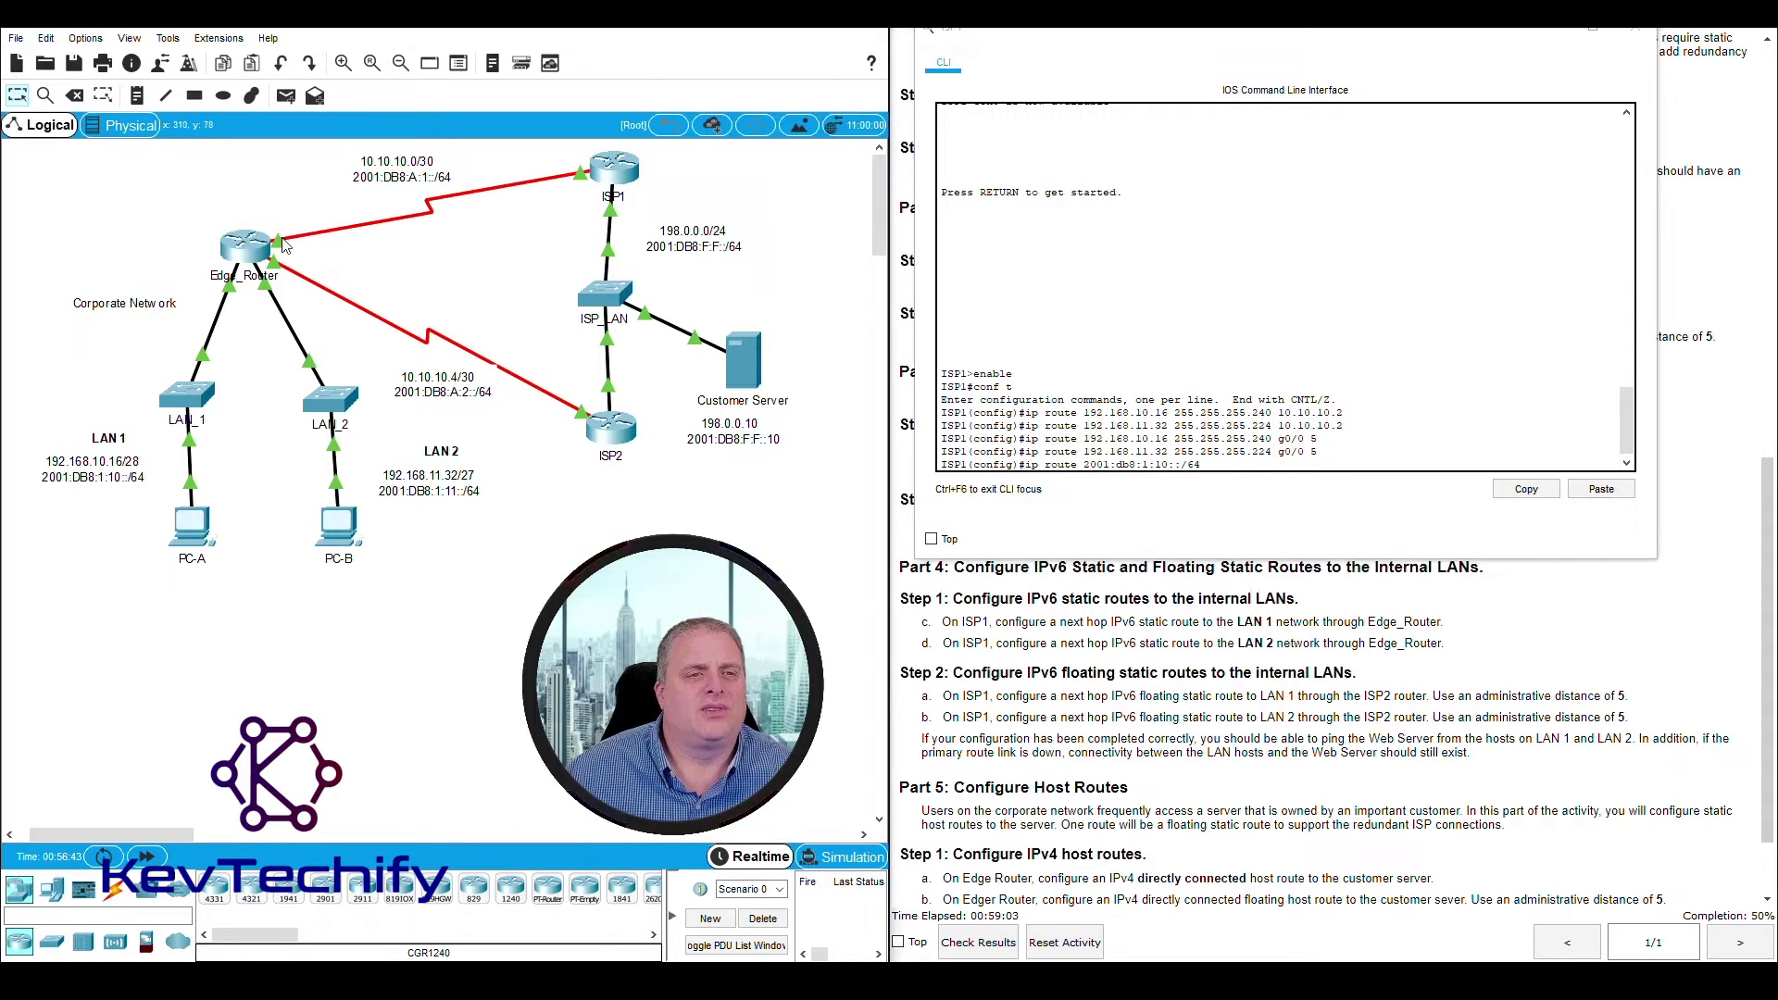
mouse_move(282, 248)
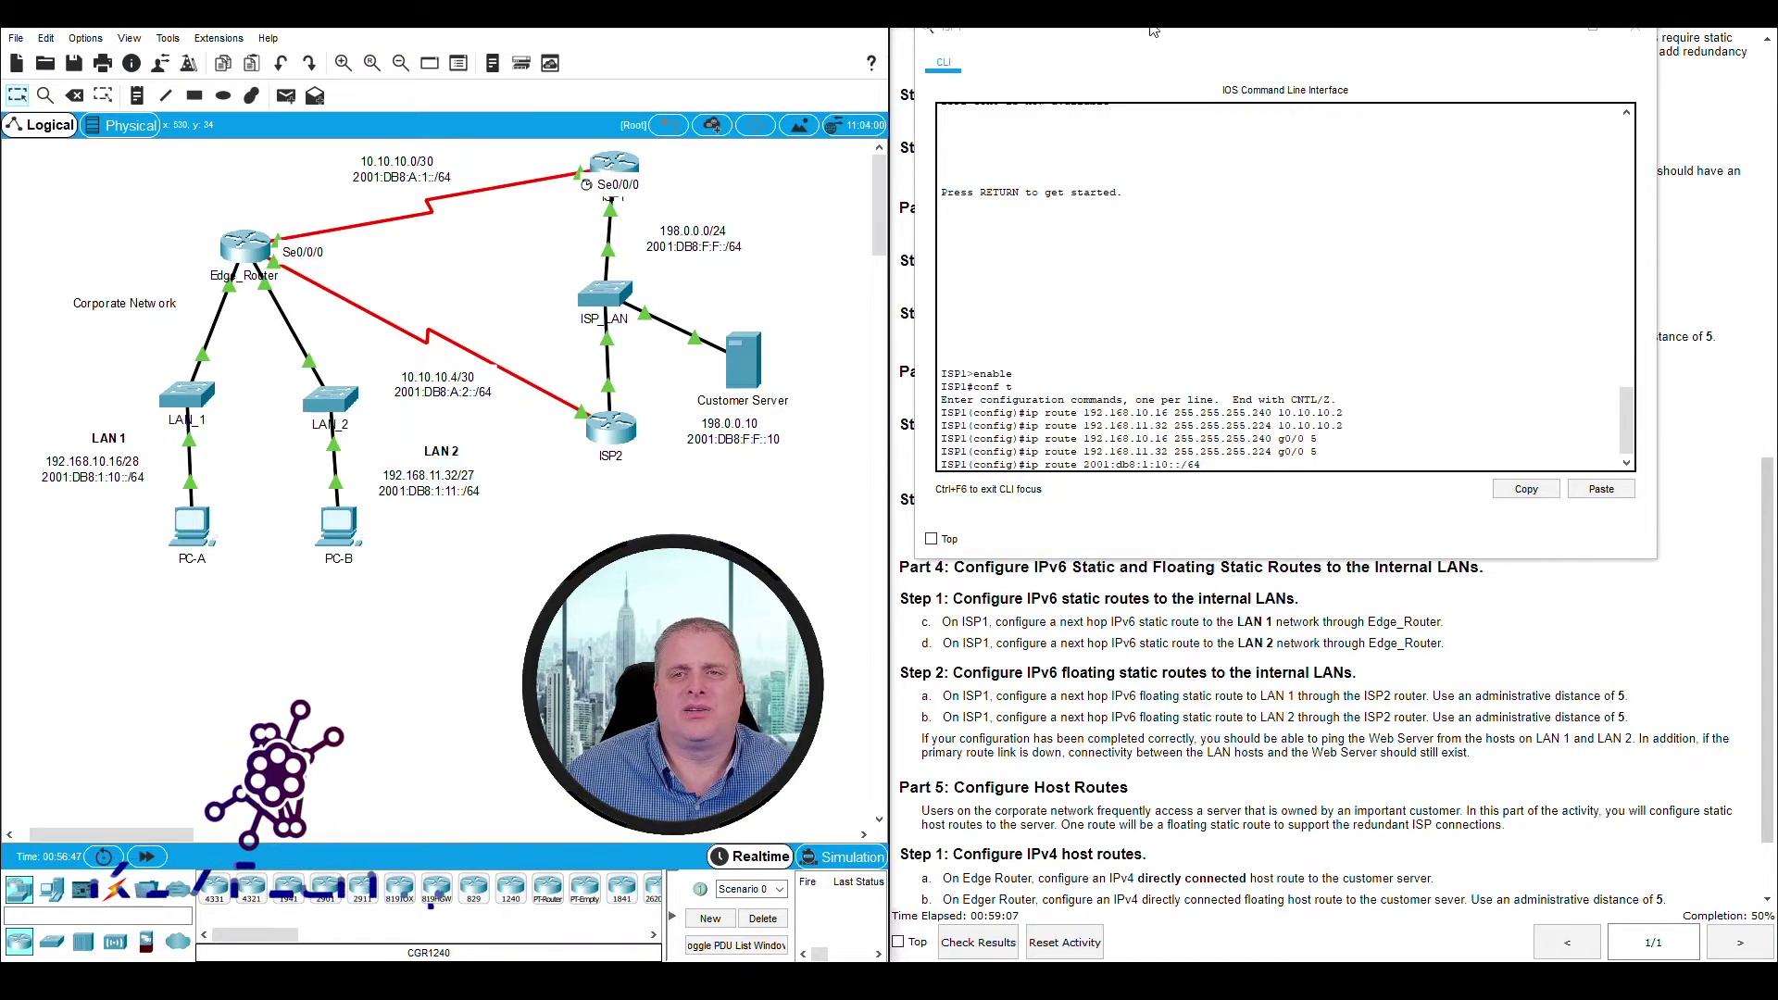
drag(1160, 33, 351, 35)
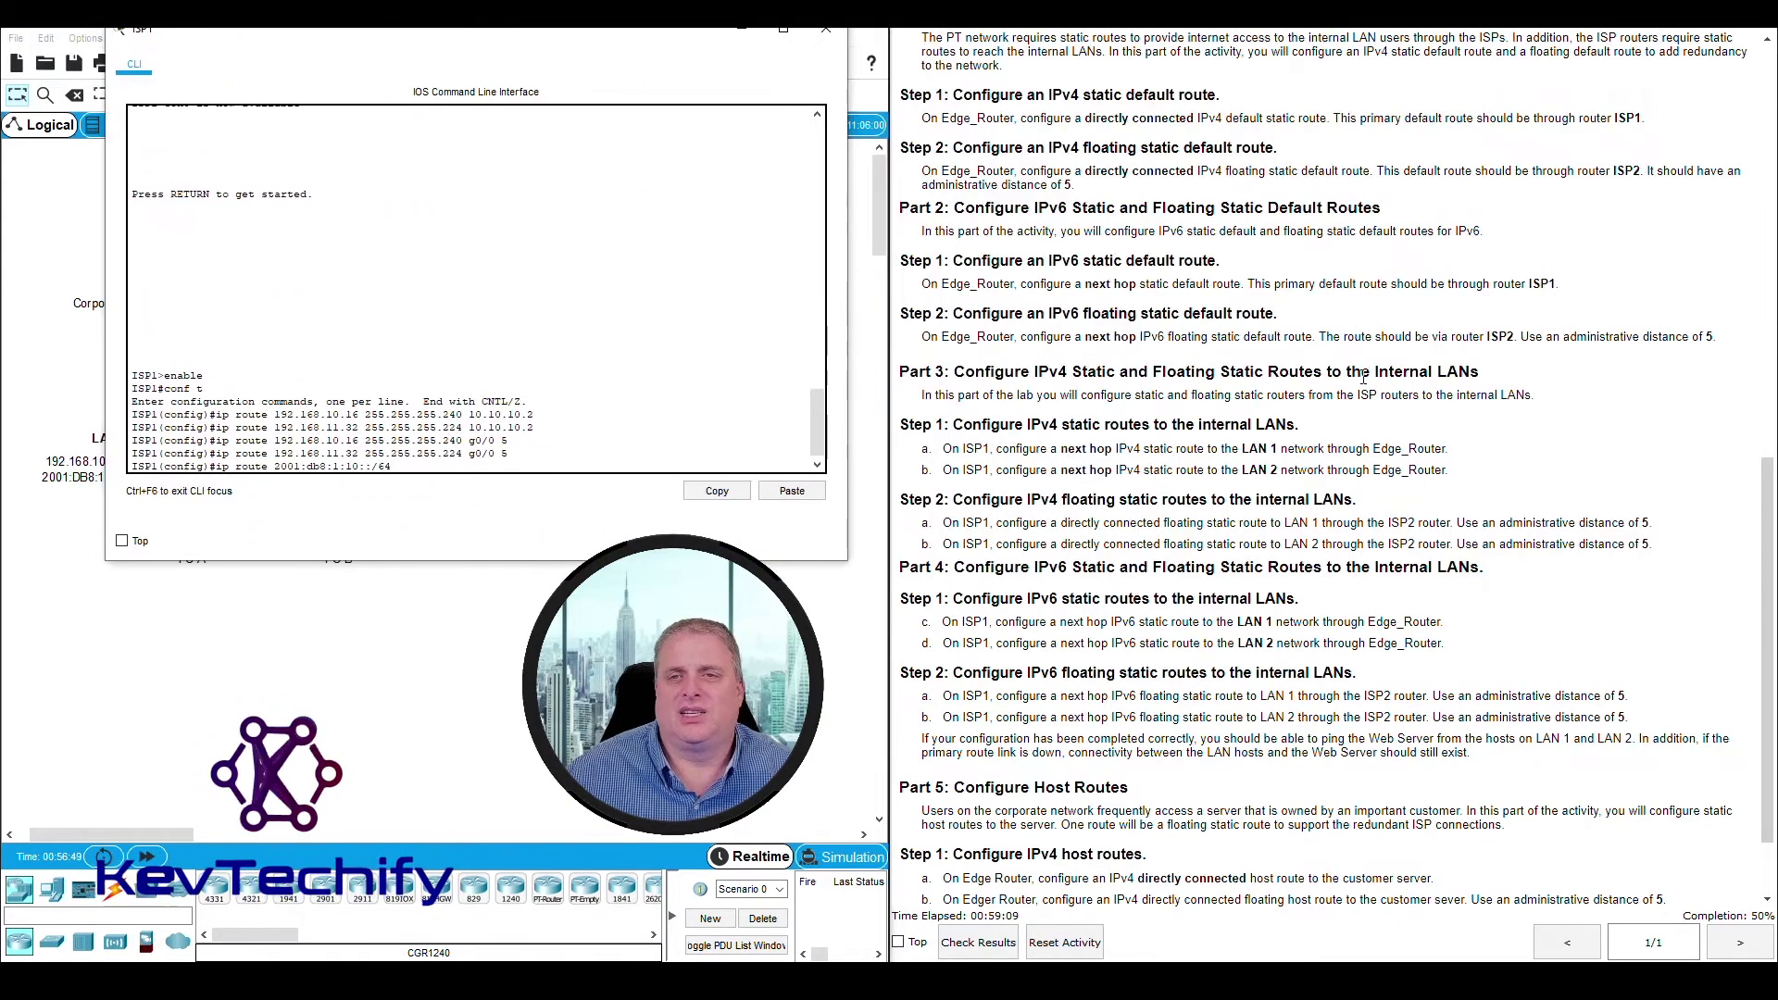
scroll(1247, 419, up, 10)
drag(1037, 139, 1275, 144)
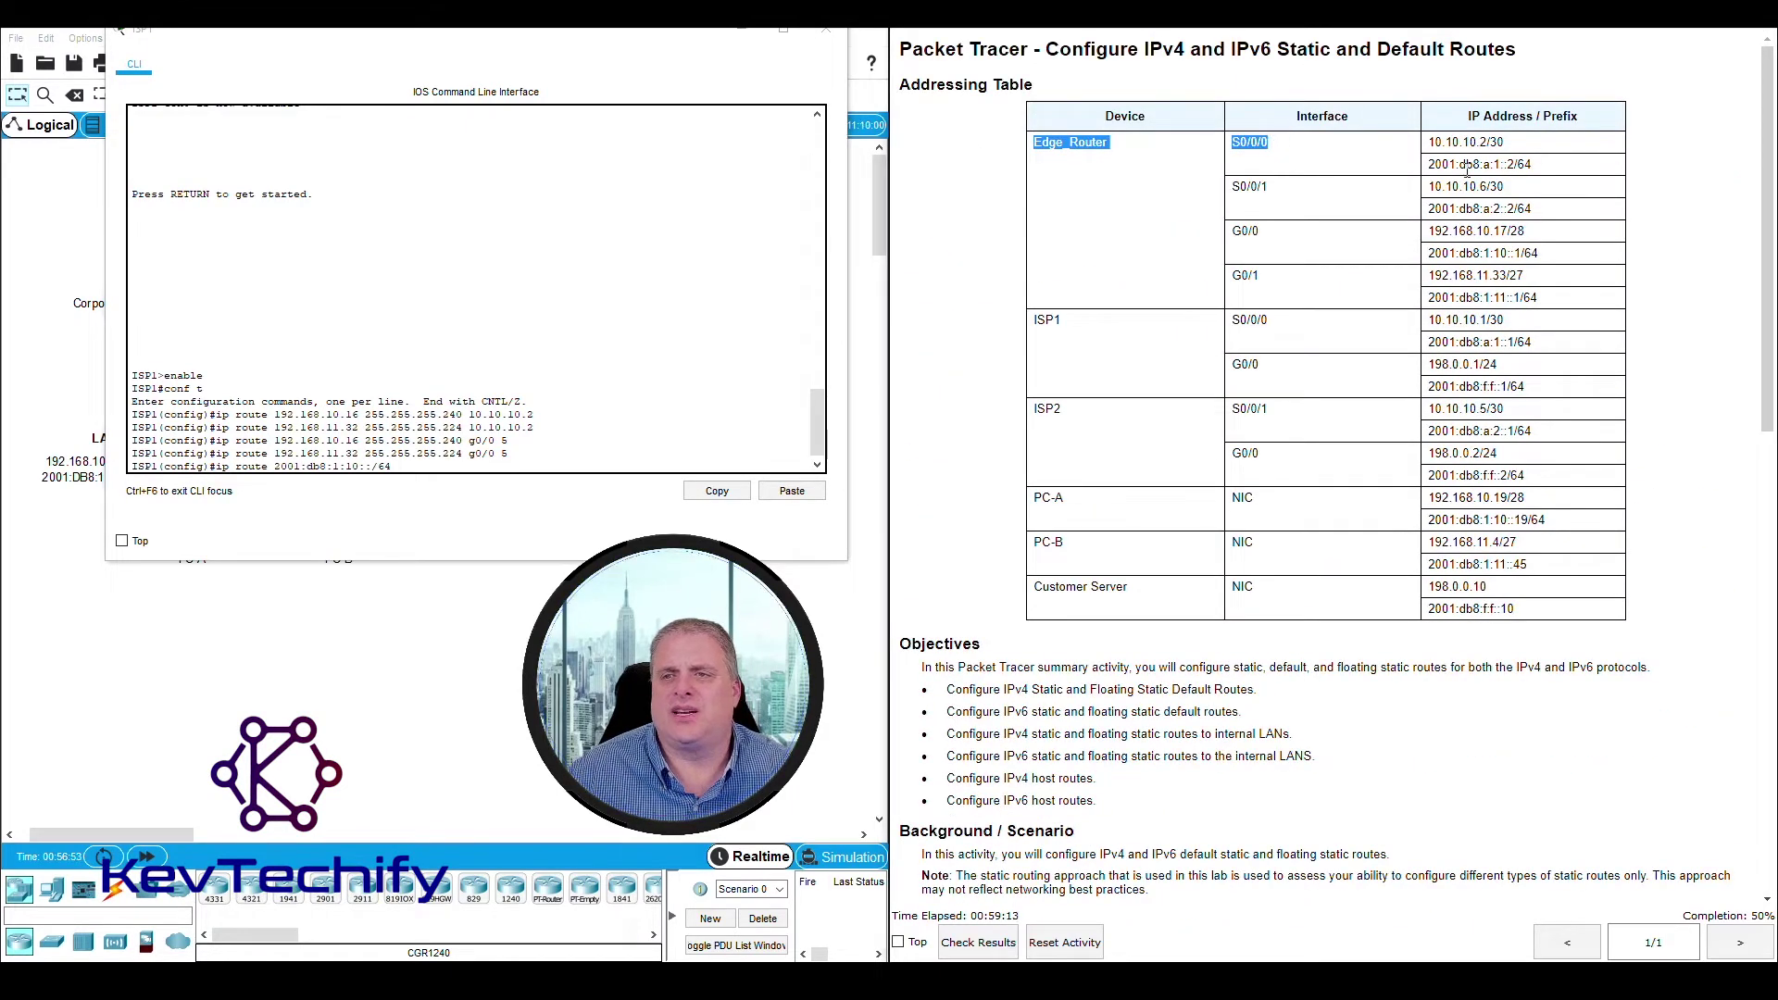
drag(1427, 164, 1512, 163)
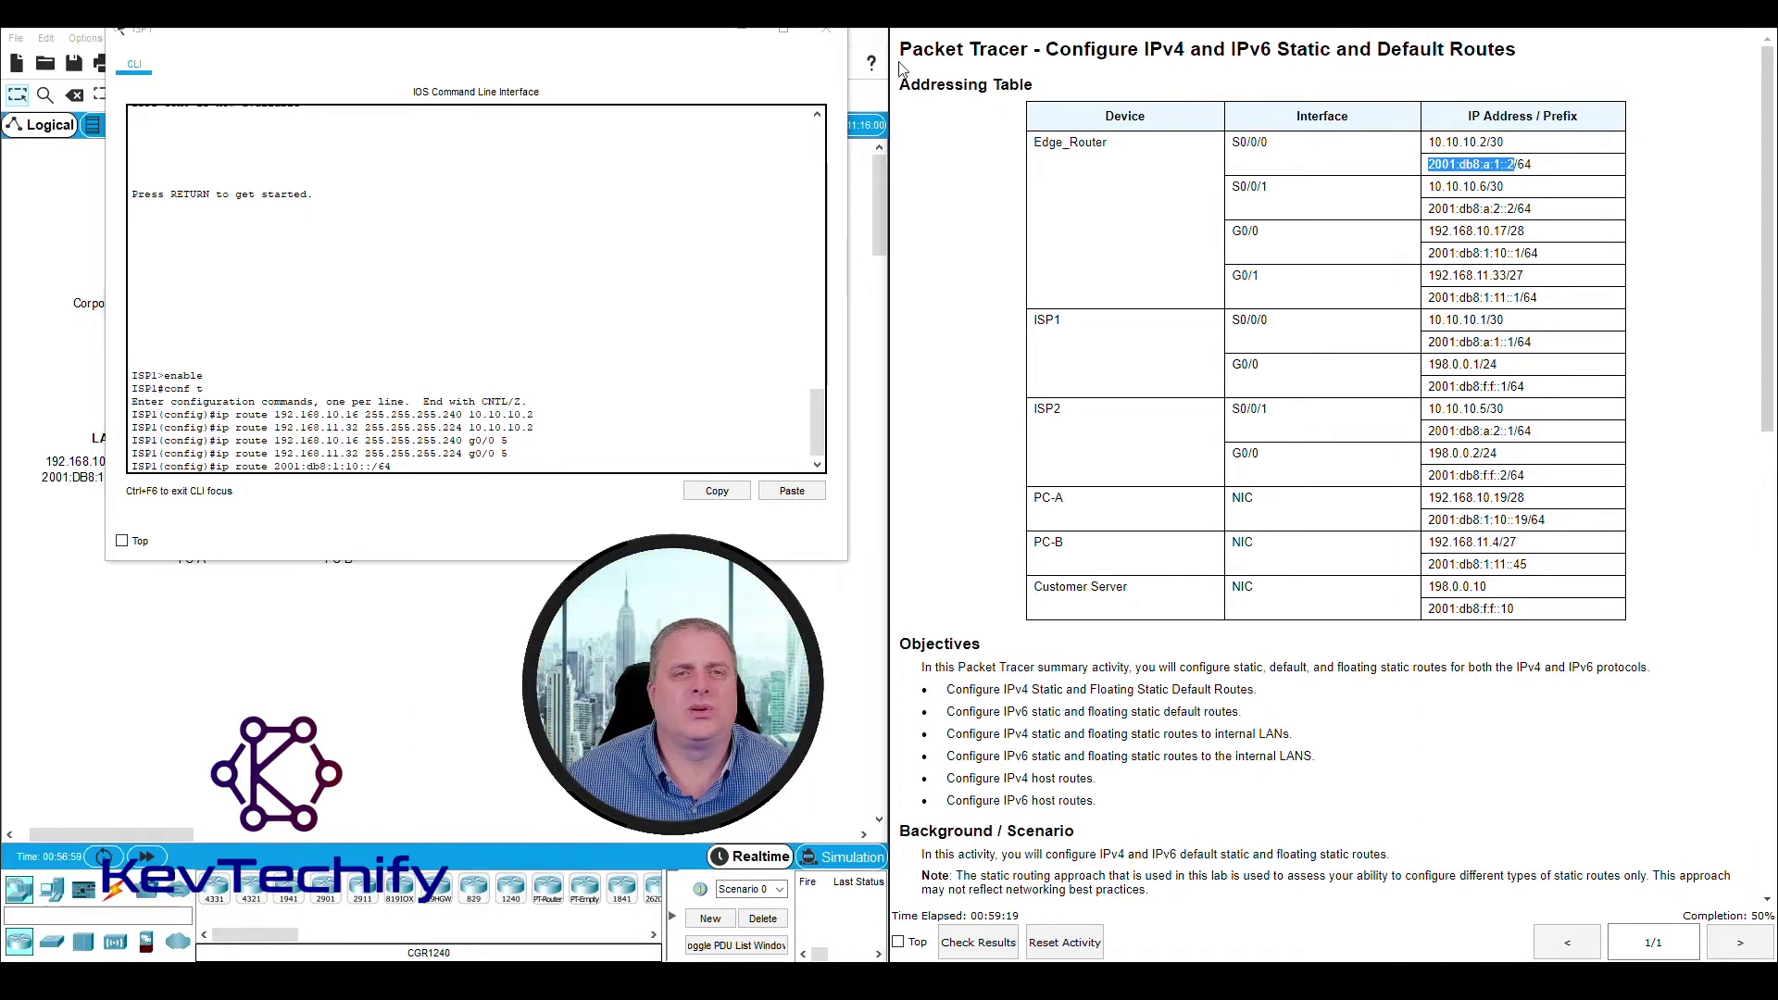
Step: Try to add the LAN 1 route on ISP1 with ip route 2001:db8:1:10::/64 and next hop 2001:db8:a:1::2
drag(659, 38, 1468, 76)
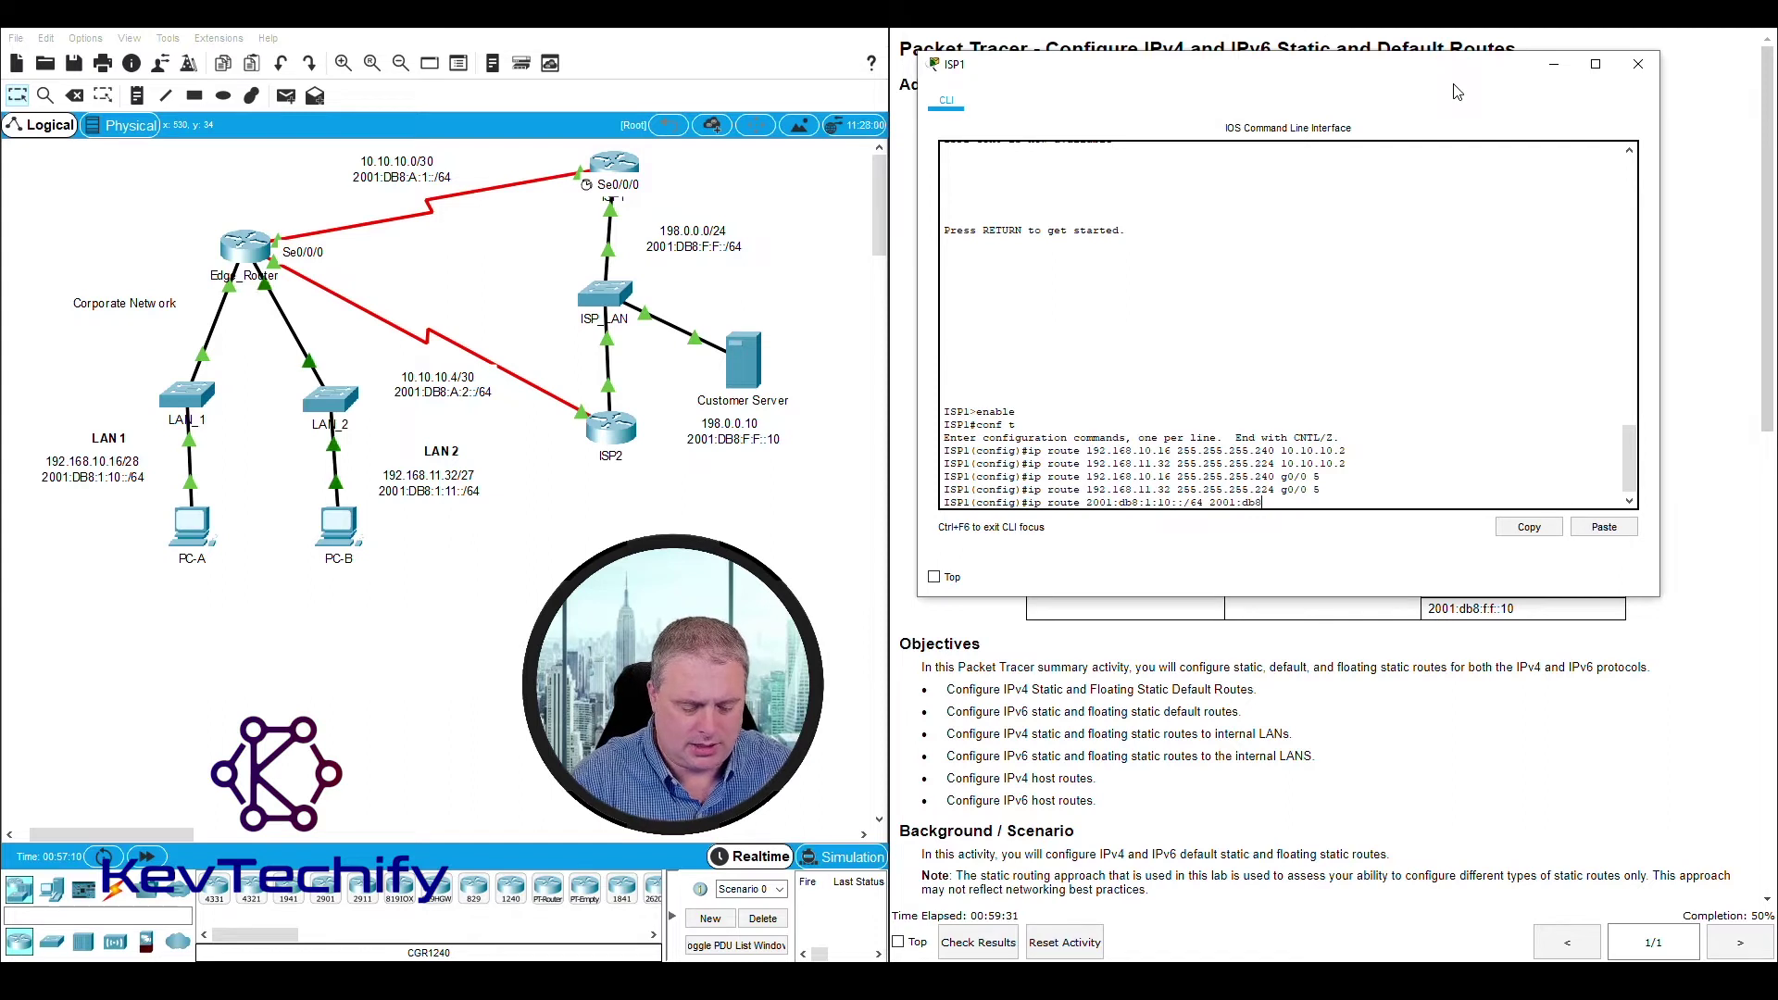
text(:)
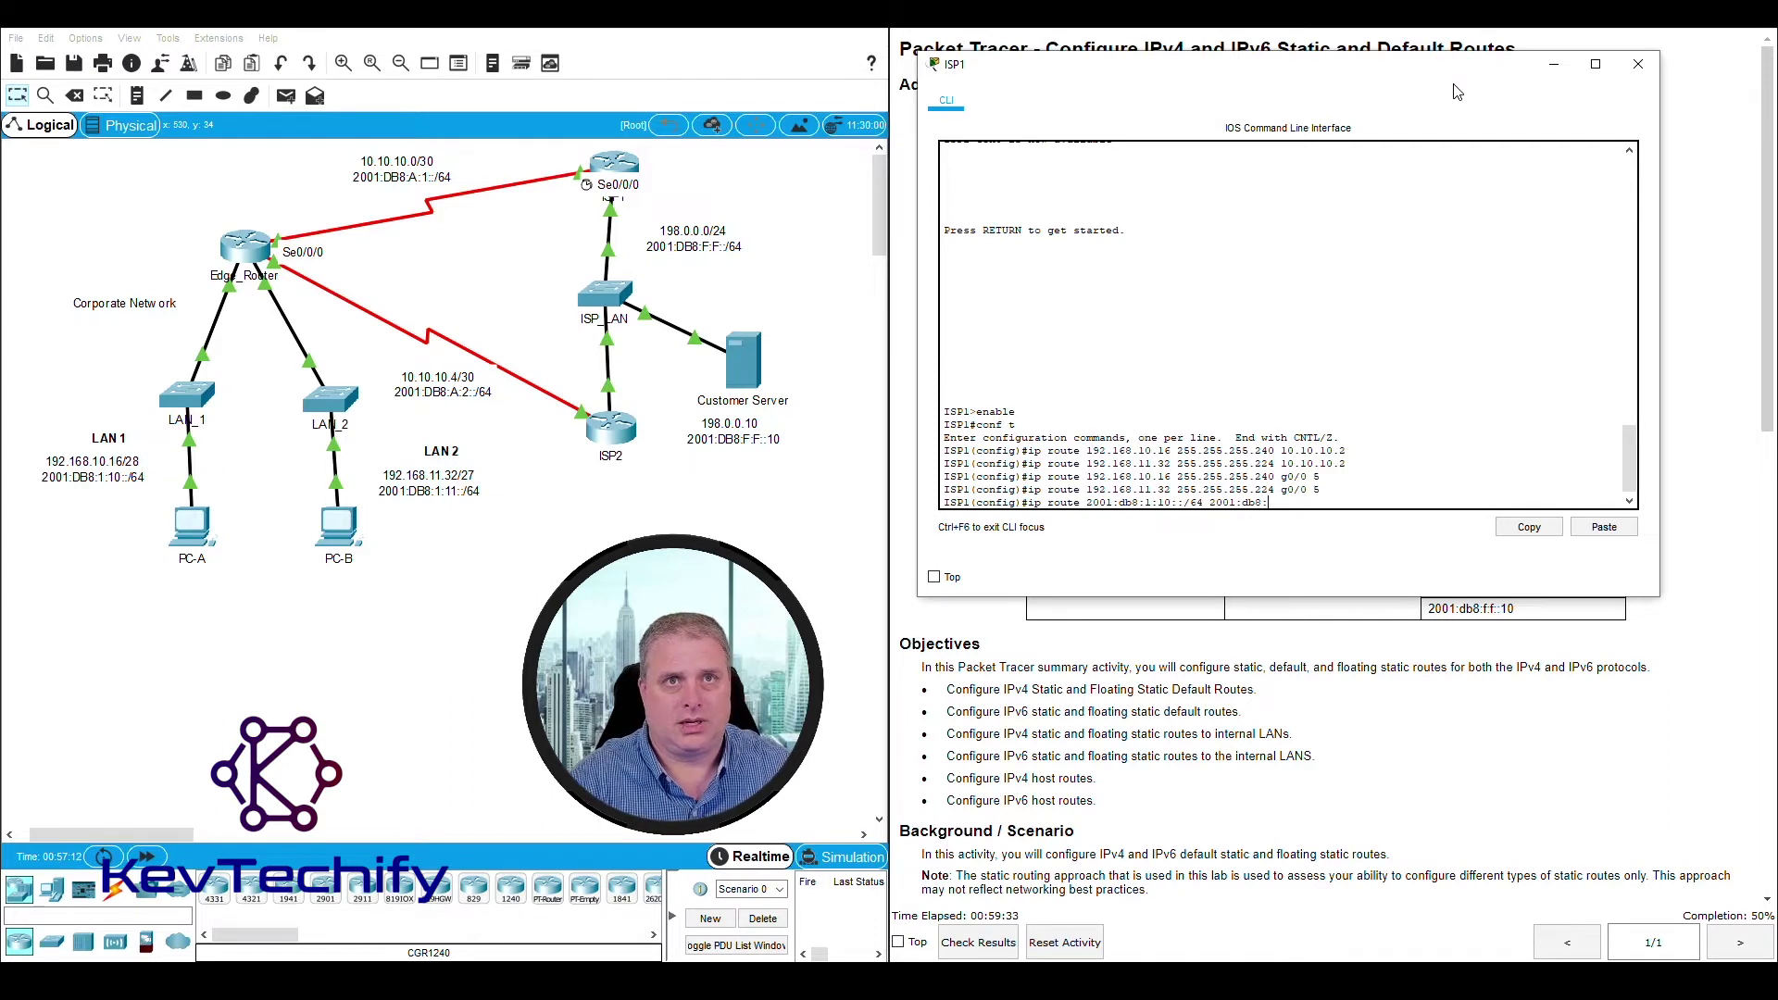
text(a)
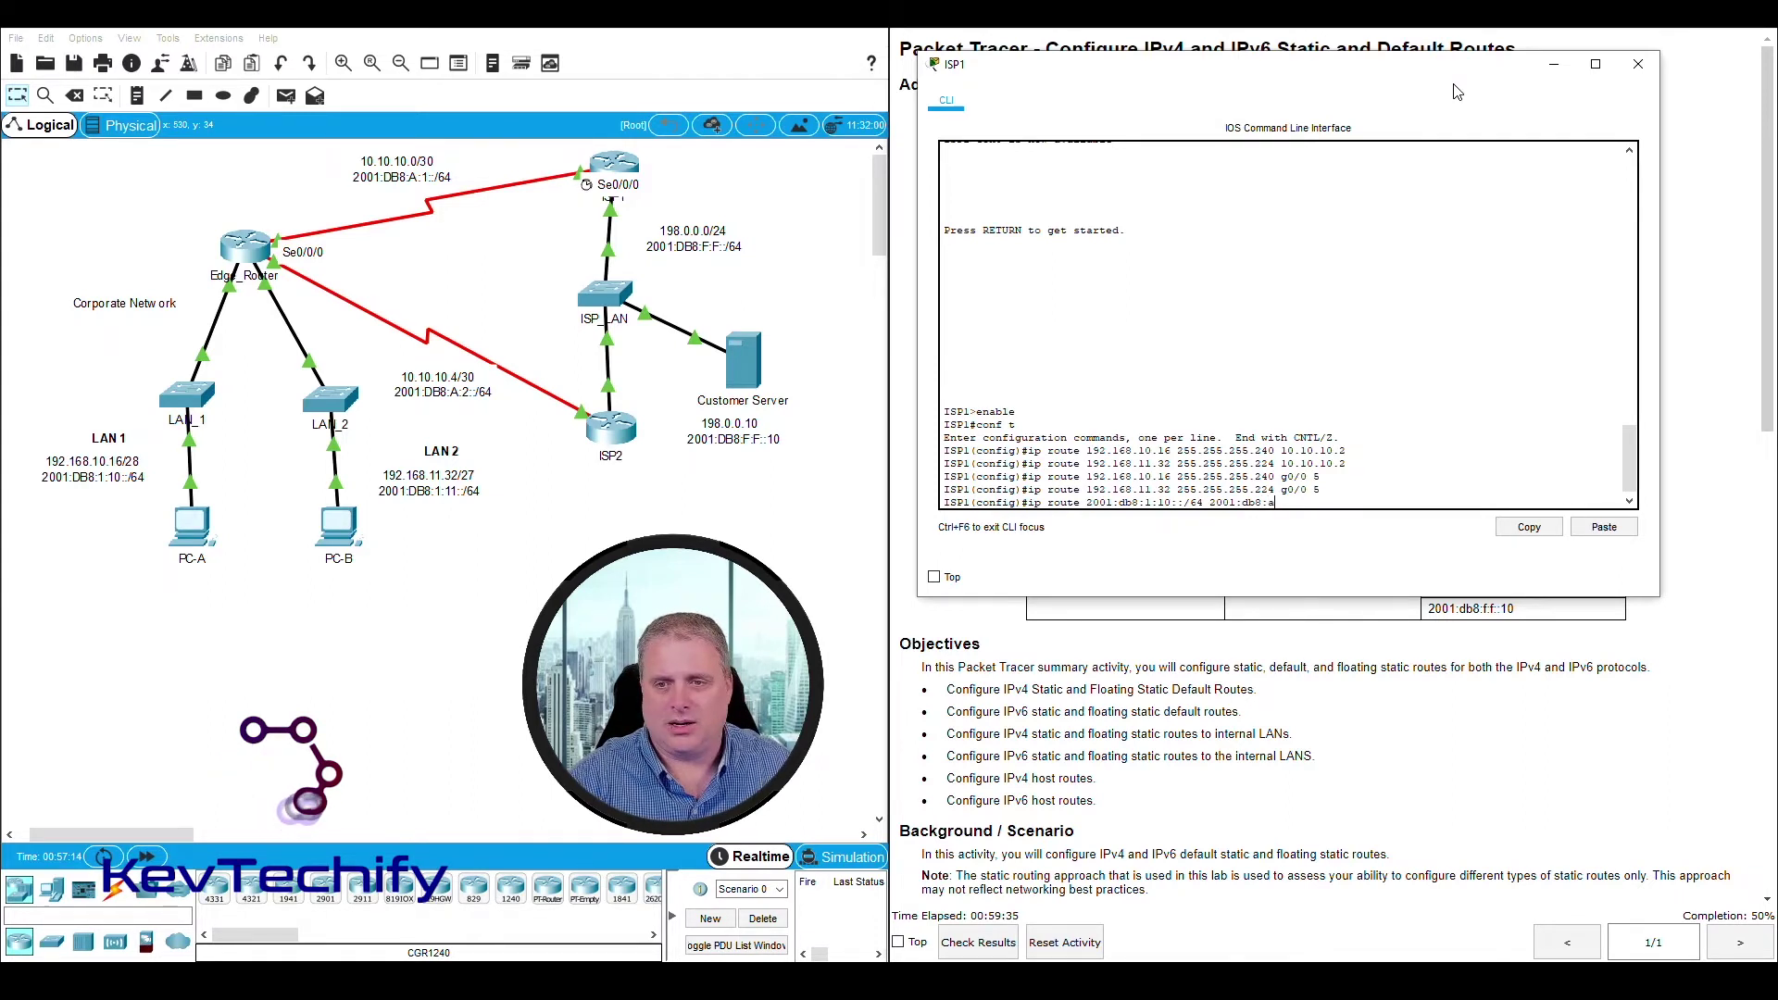
text(:1::2)
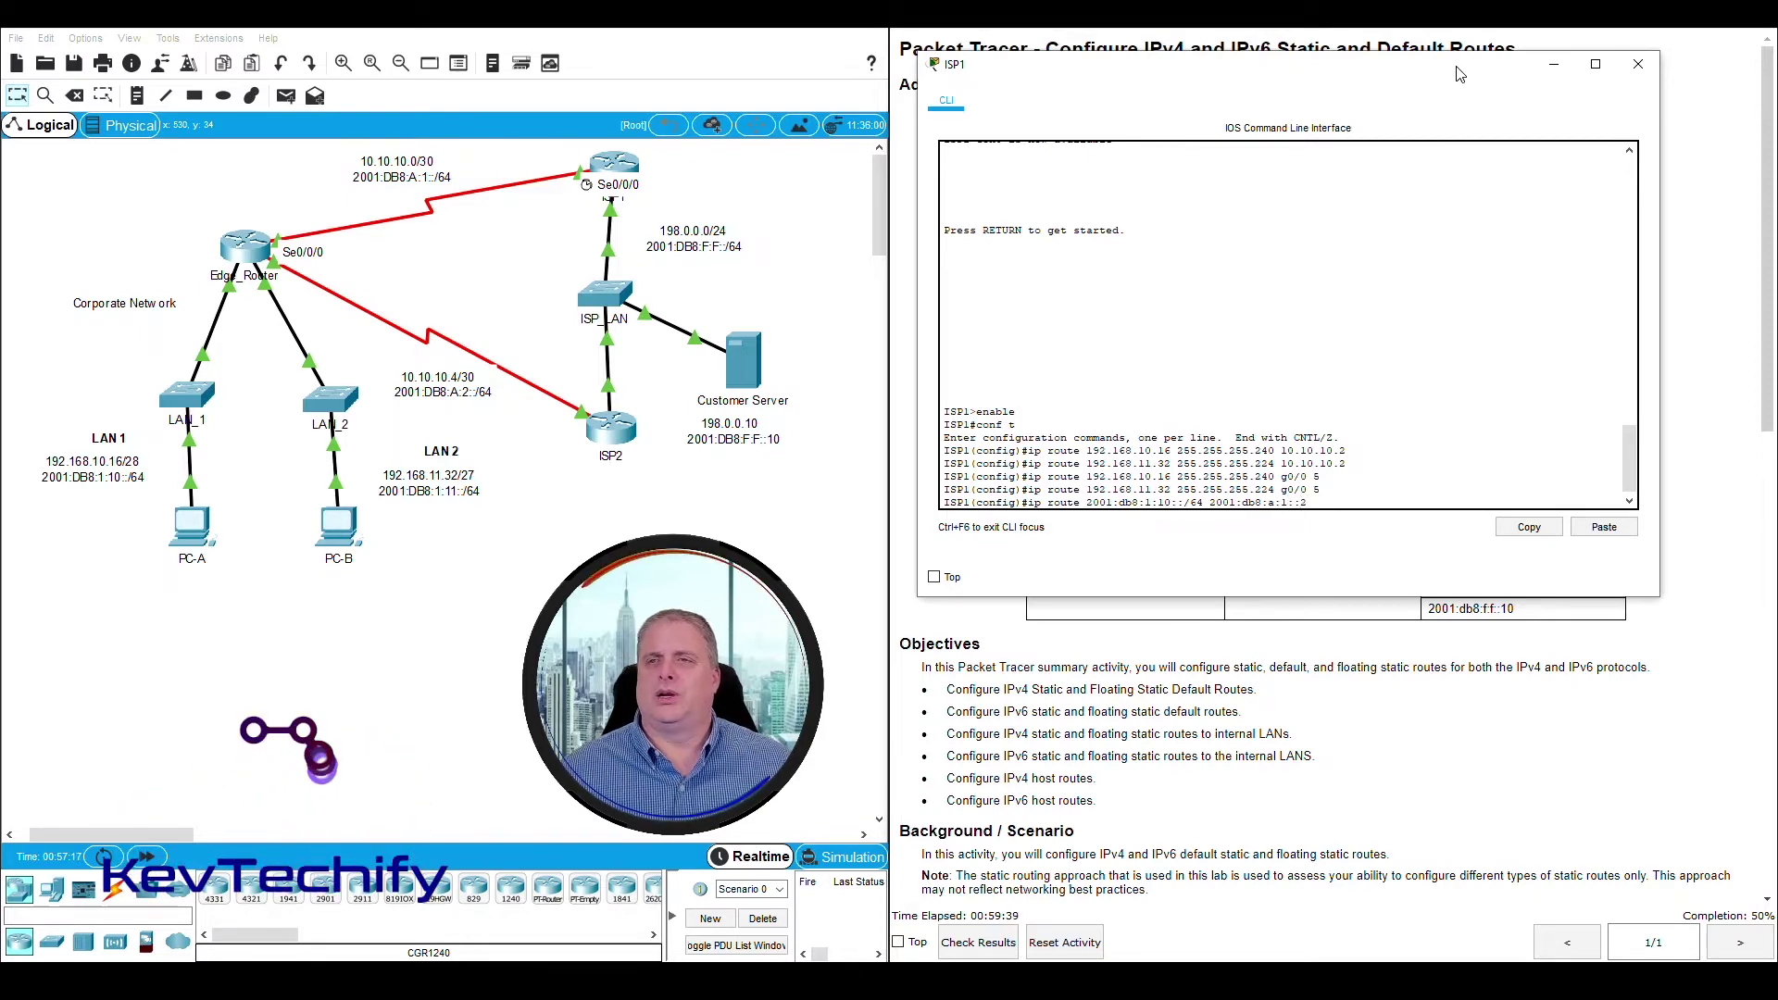
drag(1458, 92, 920, 91)
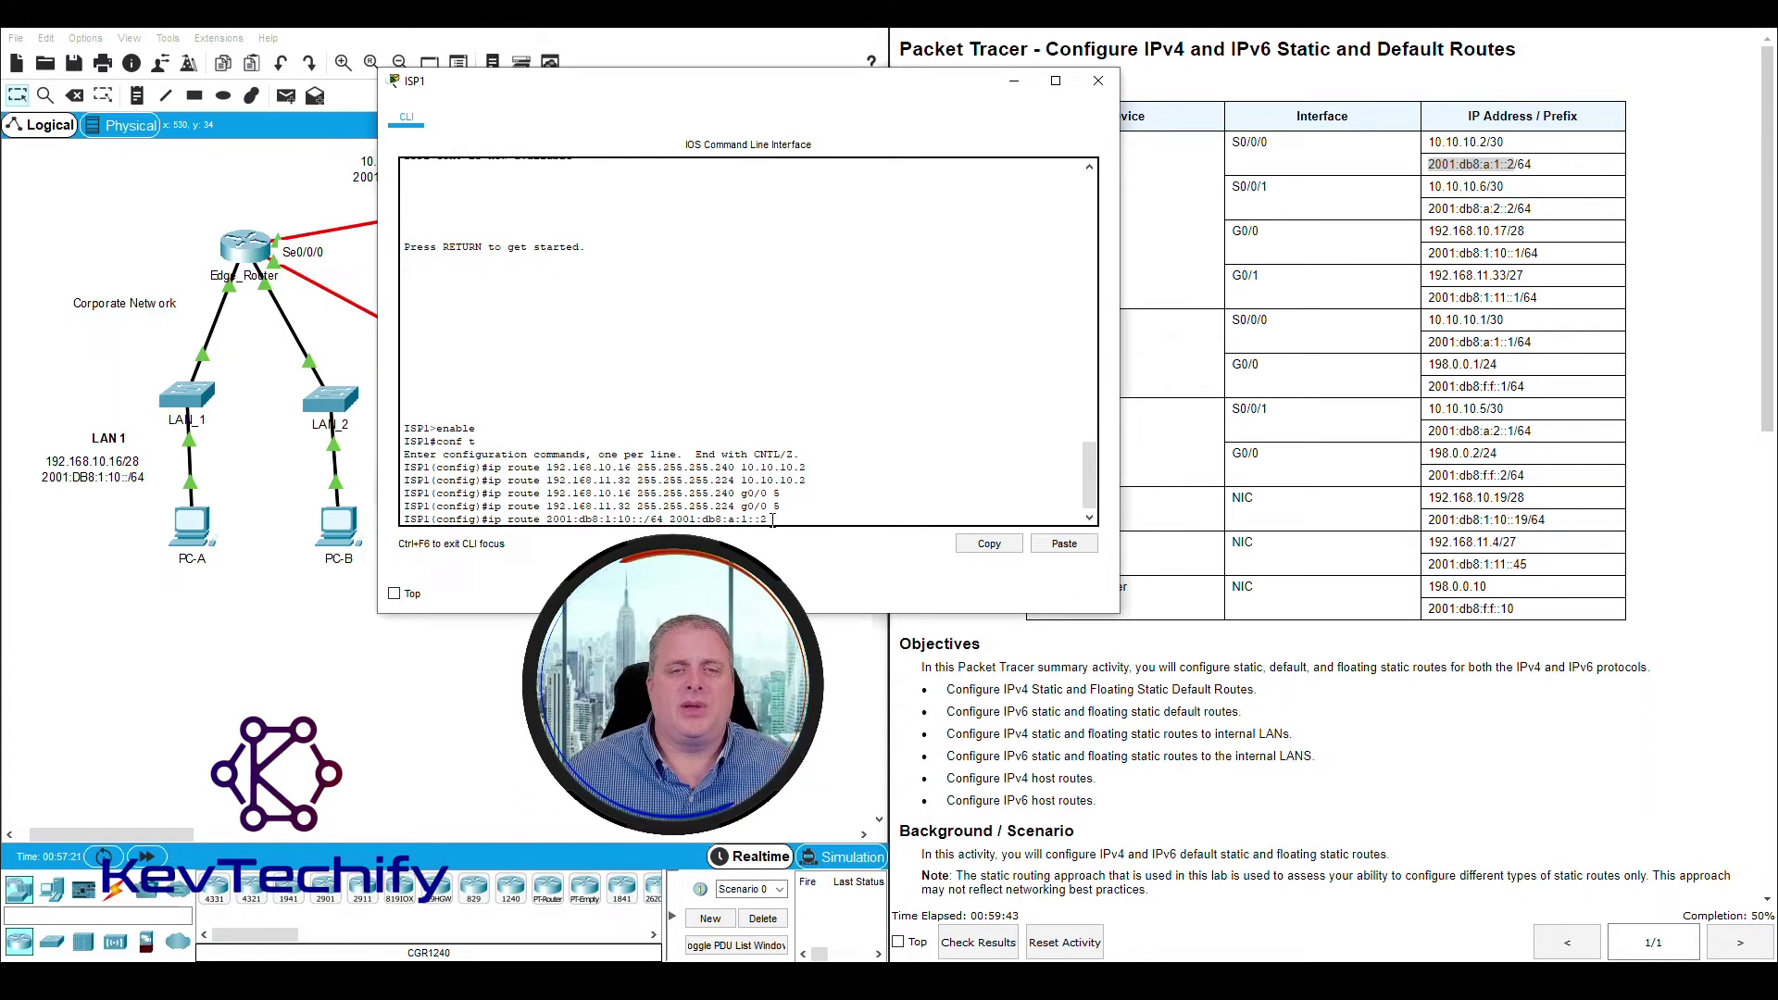
drag(672, 520, 772, 522)
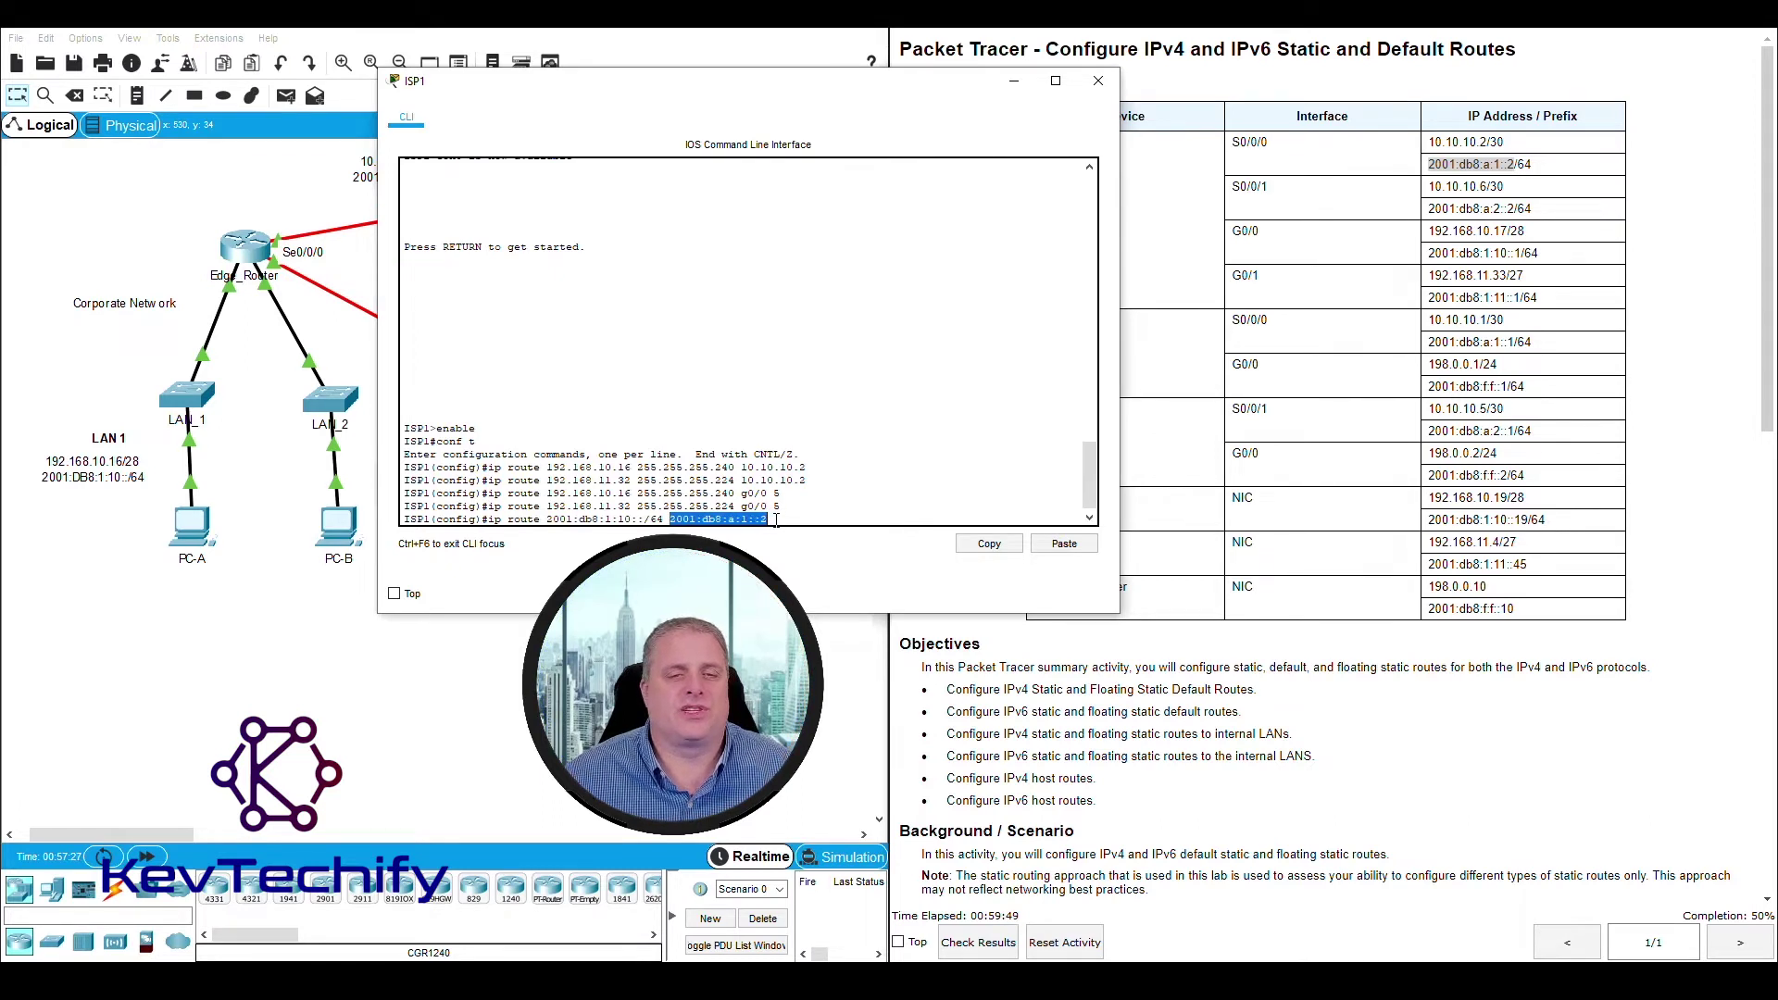
click(777, 520)
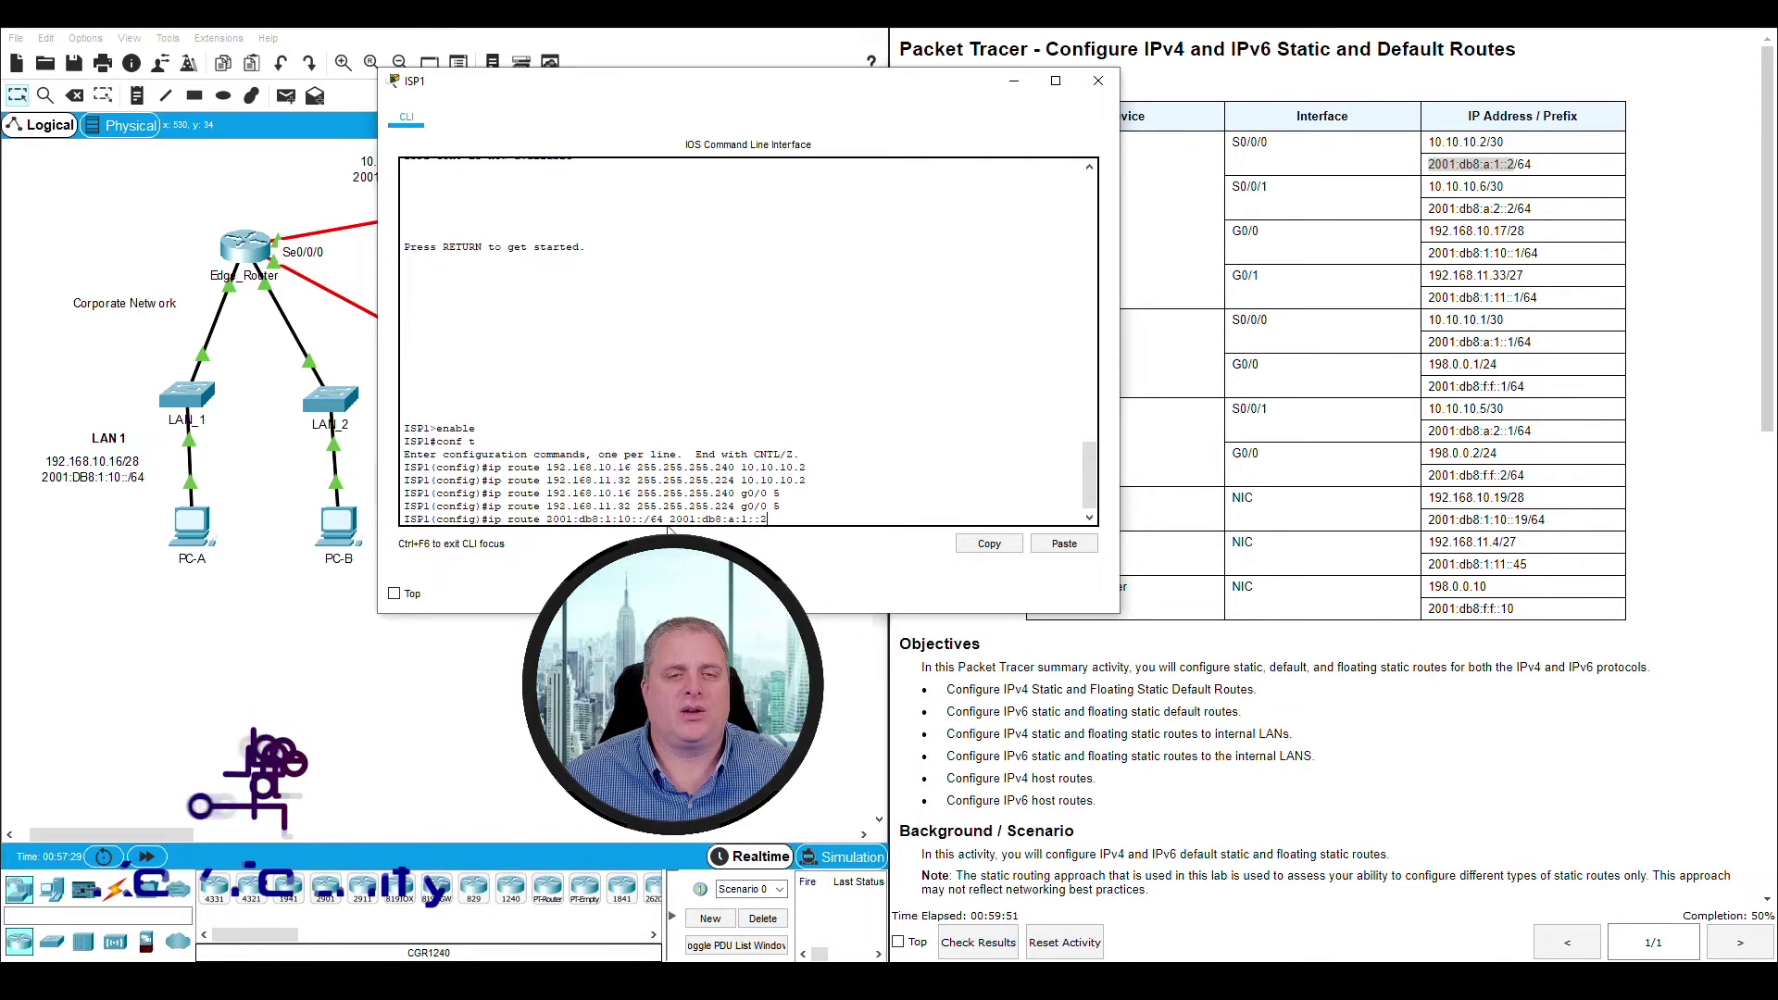
drag(671, 520, 769, 520)
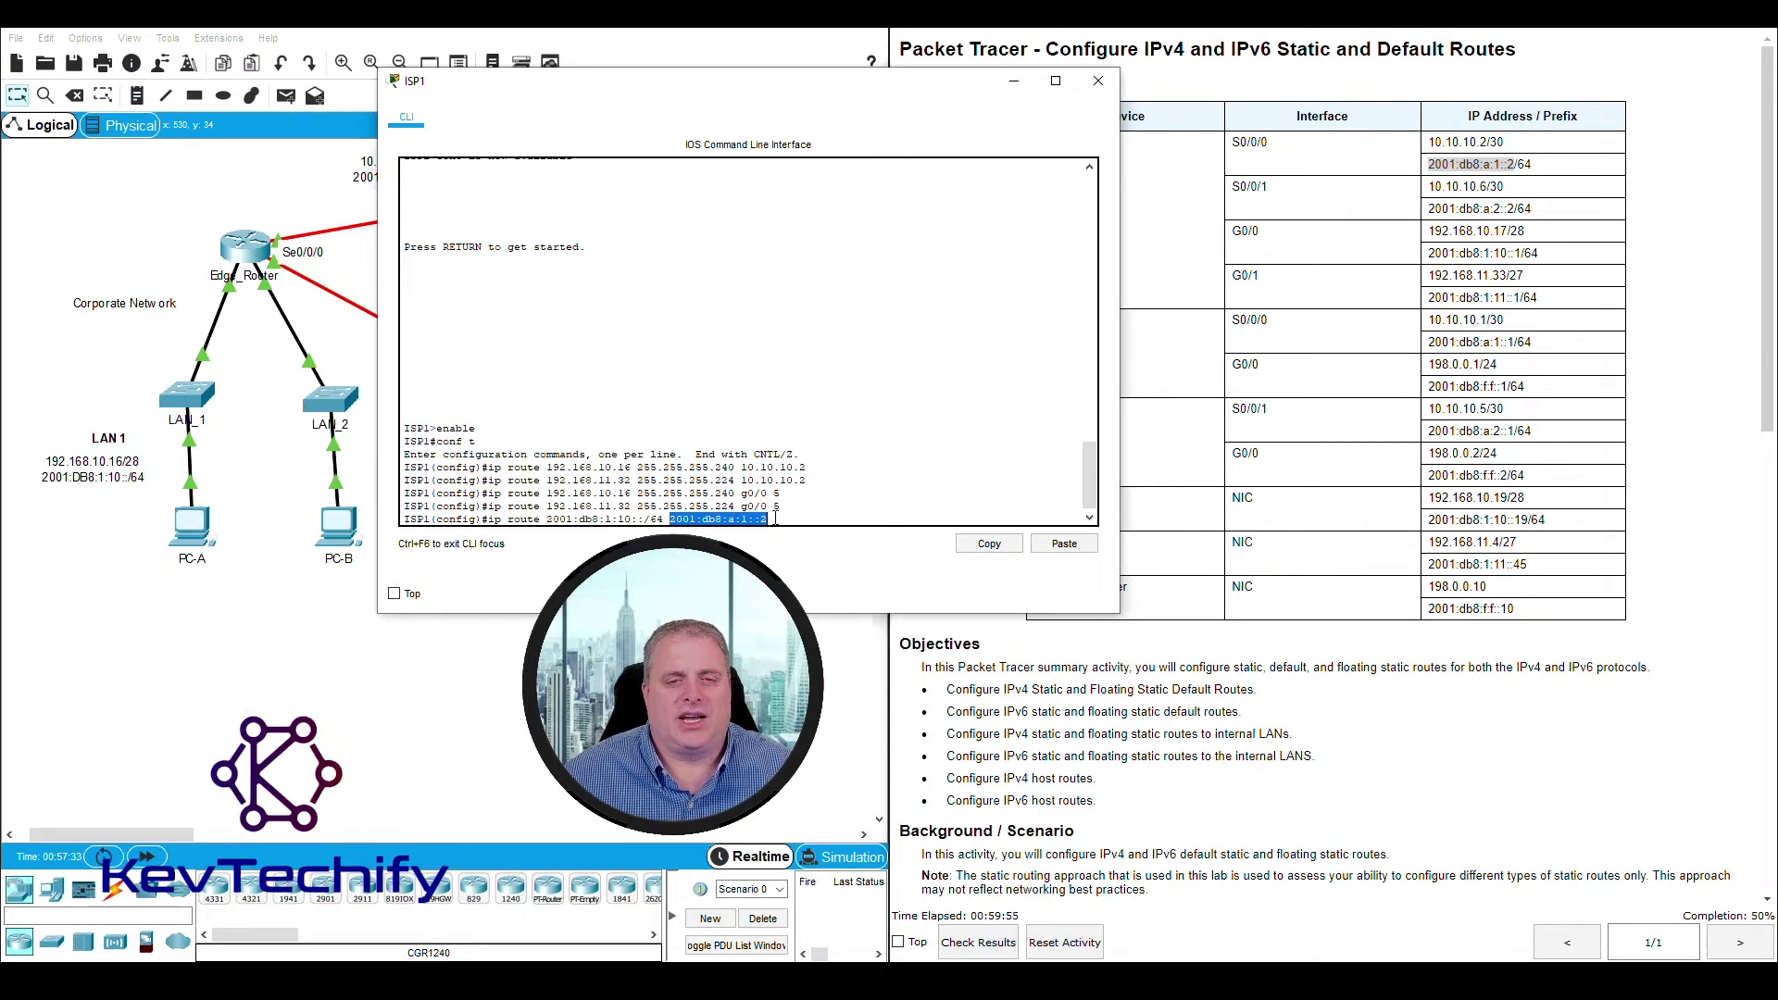
click(775, 520)
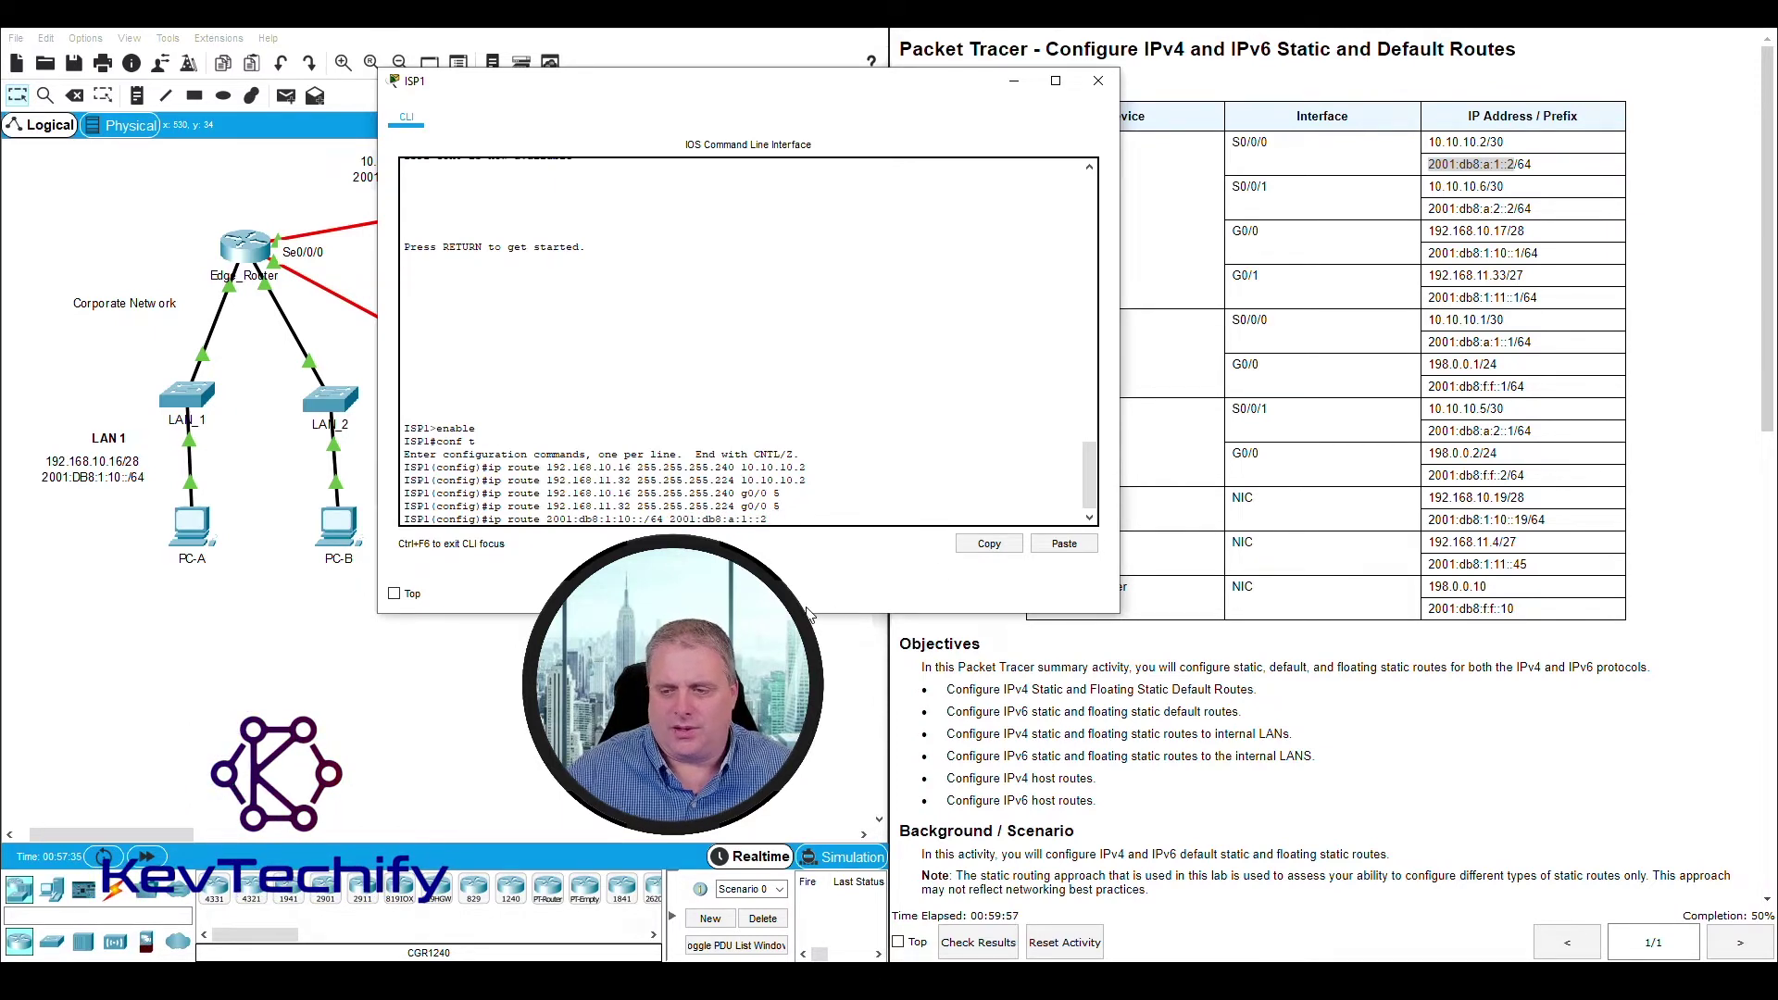
key(Return)
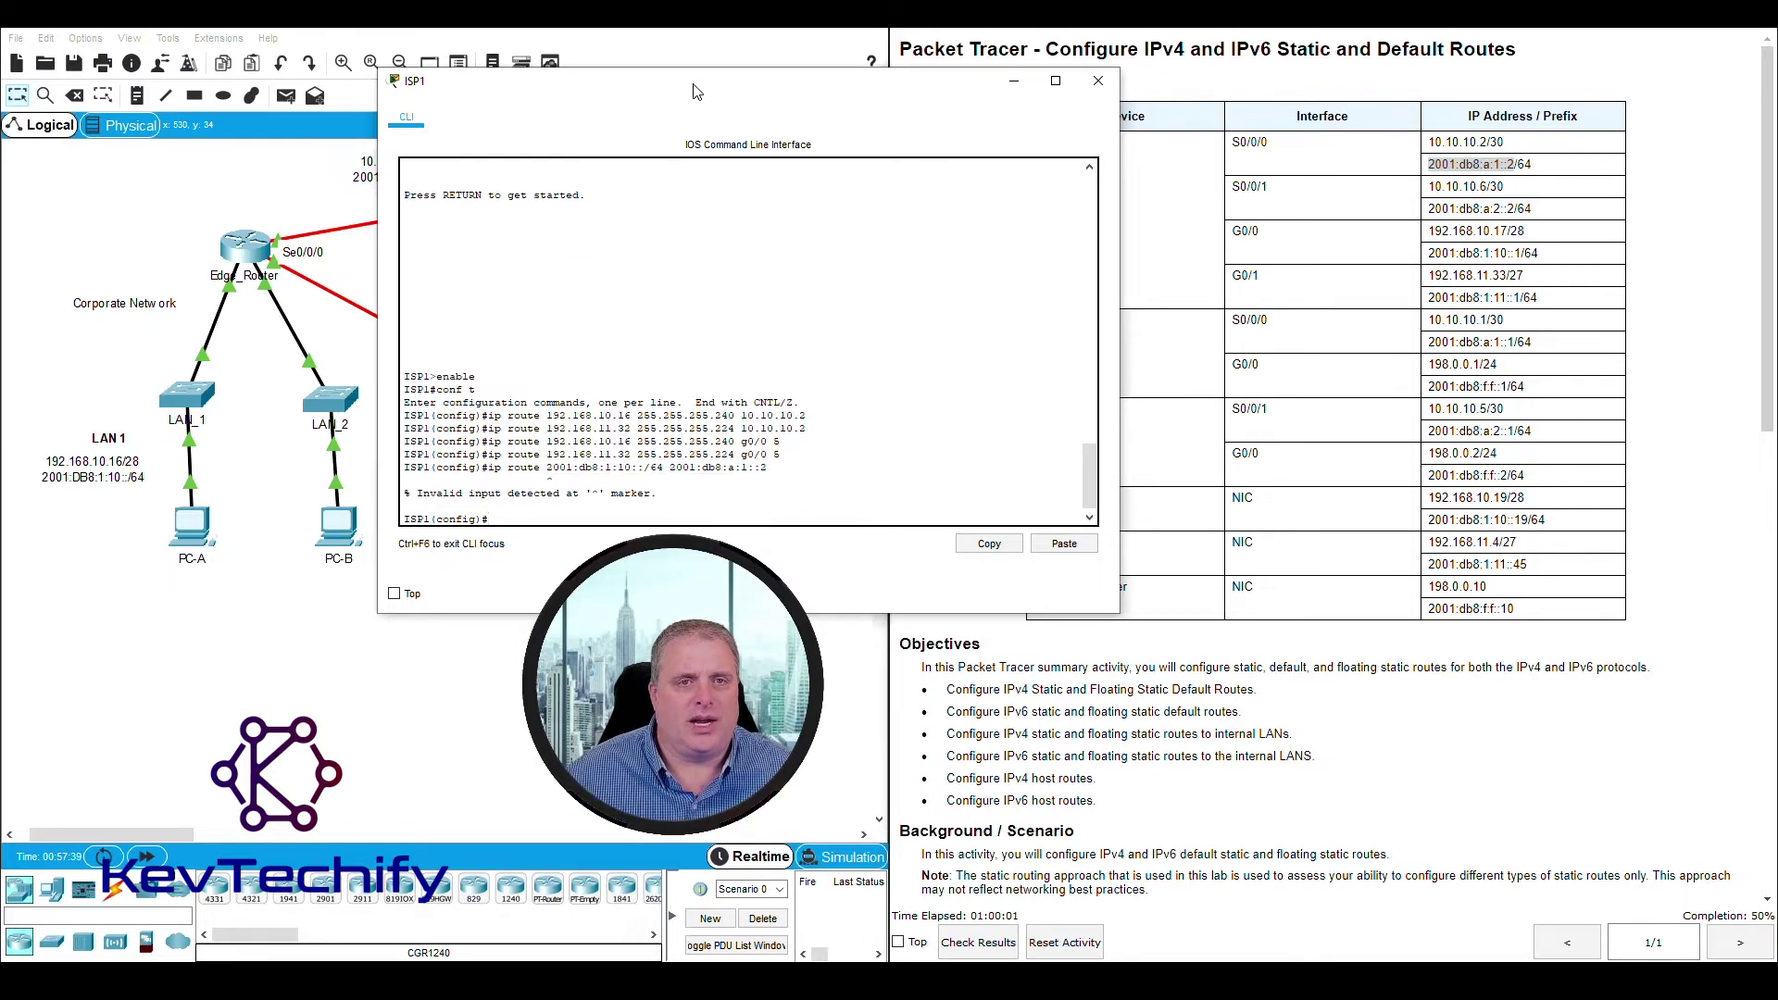
Step: Check the rejected LAN 1 route command, correct it to ipv6 route 2001:db8:1:10::/64 2001:db8:a:1::2, and run it
drag(694, 90, 860, 40)
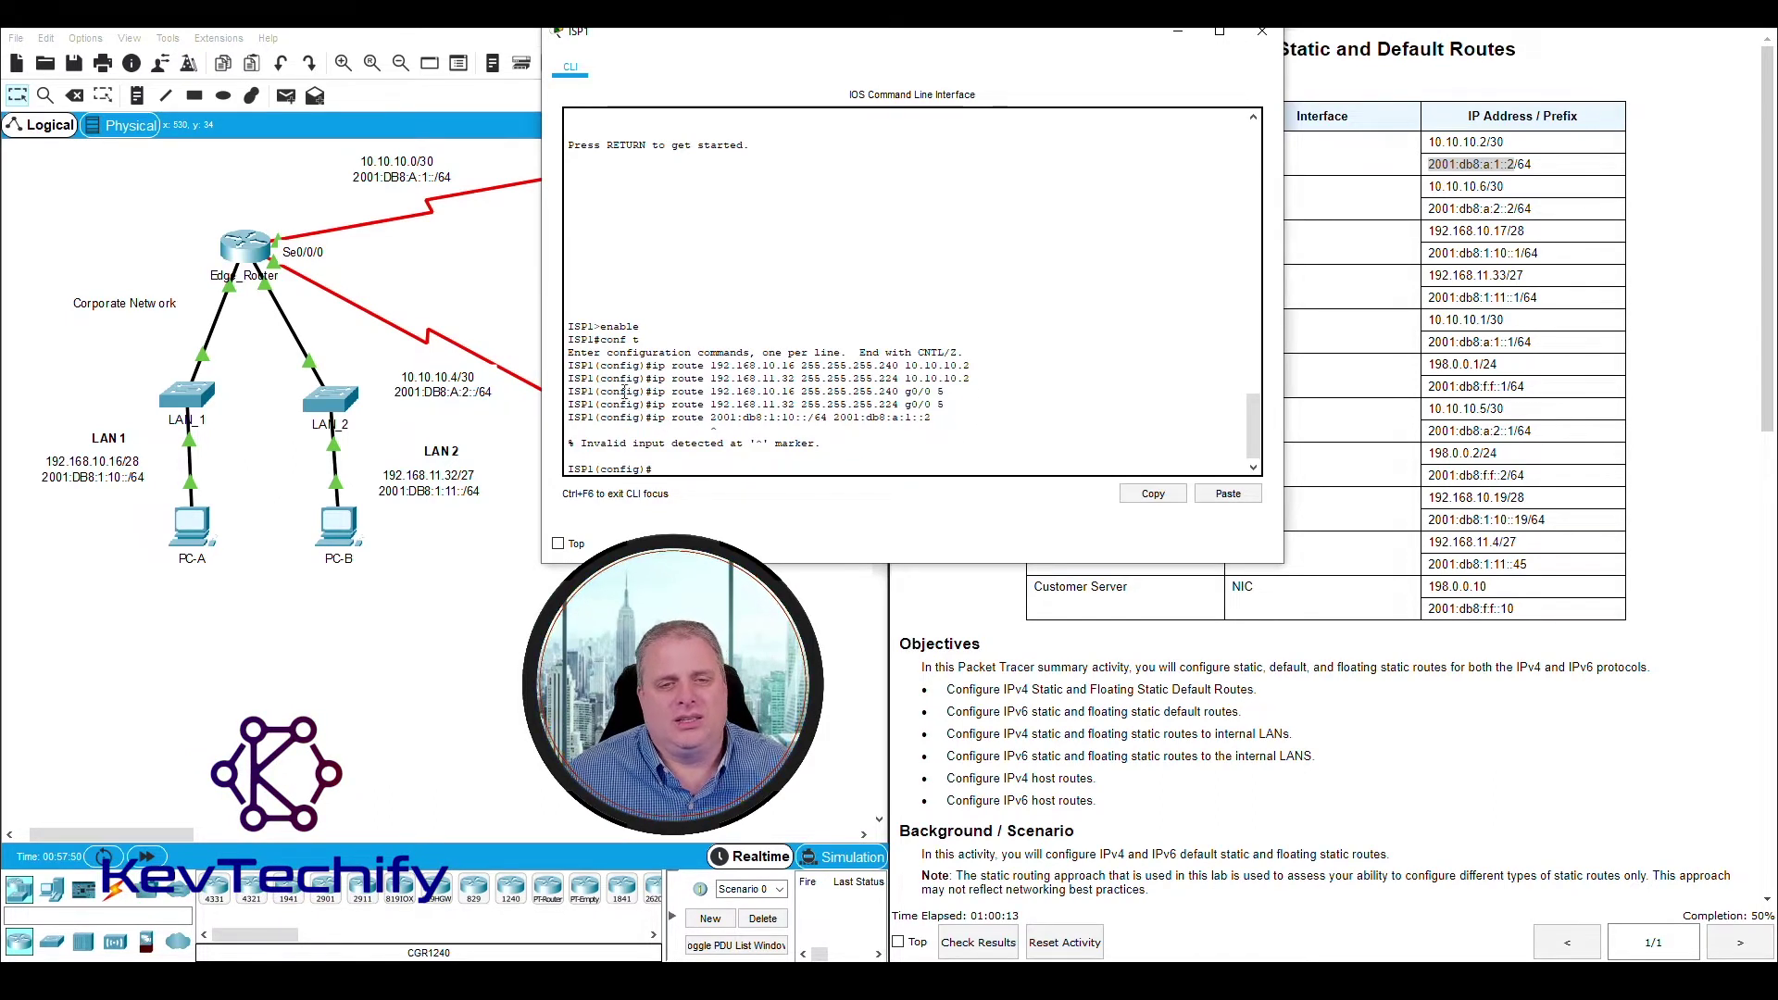
double_click(714, 429)
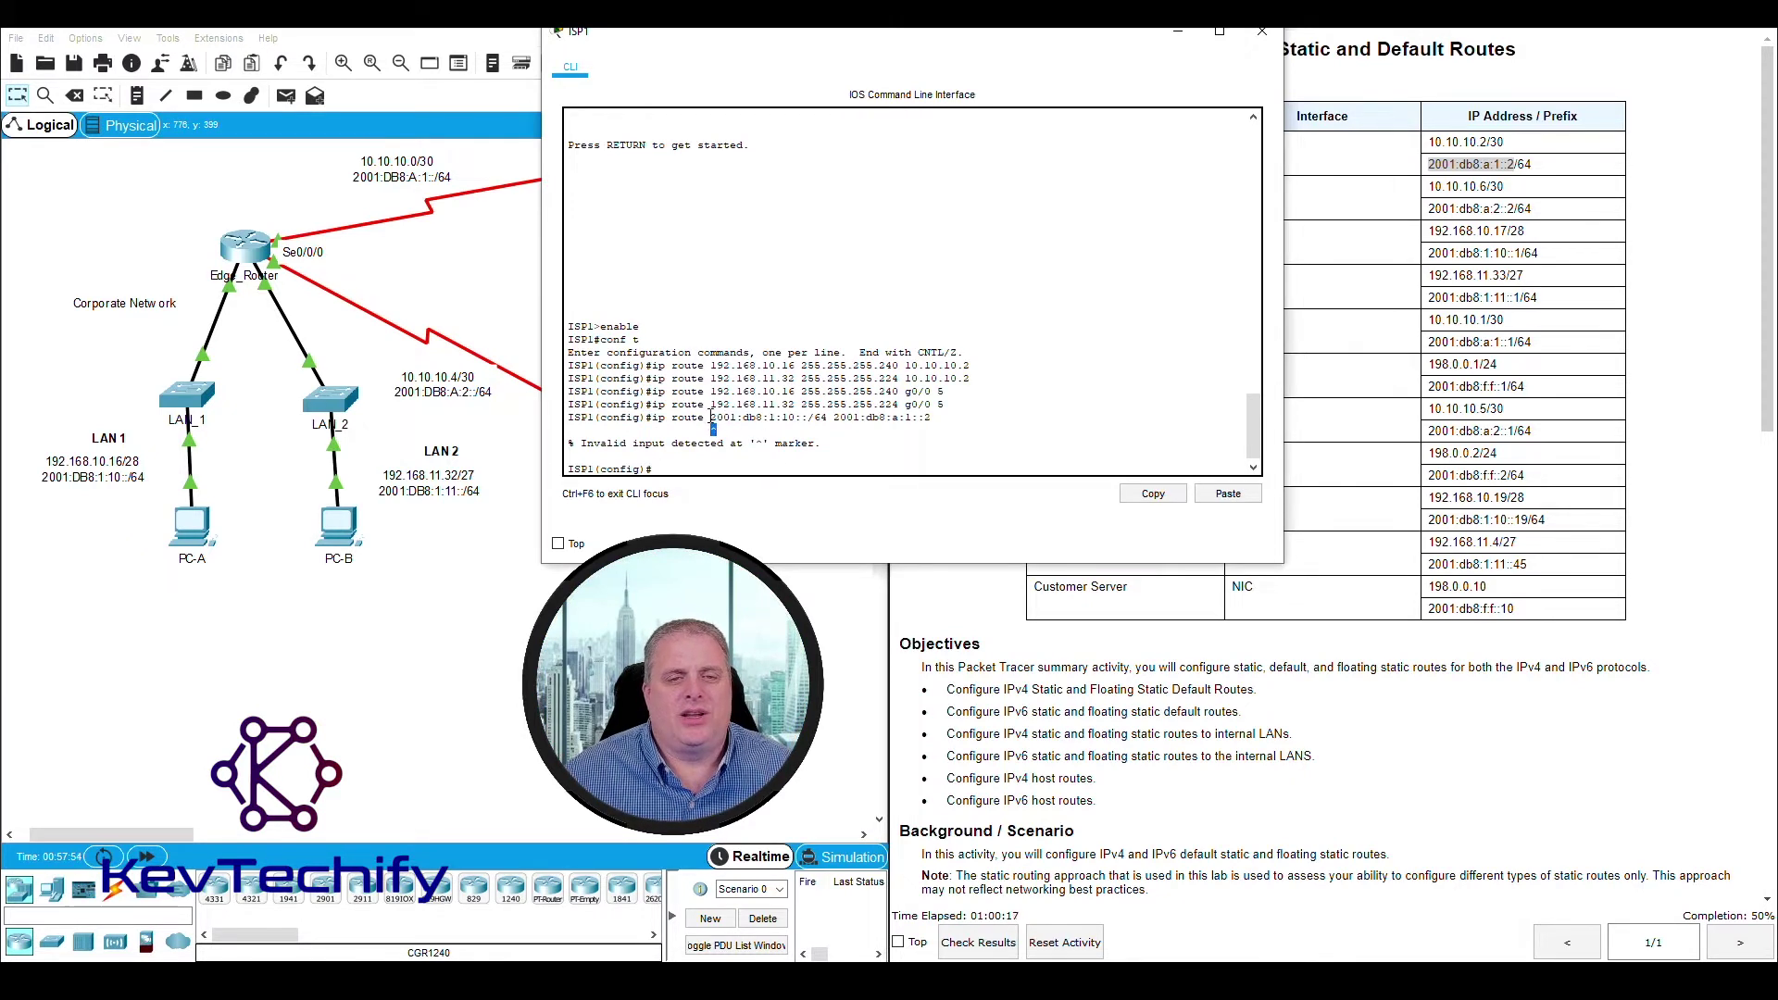
drag(759, 419, 807, 418)
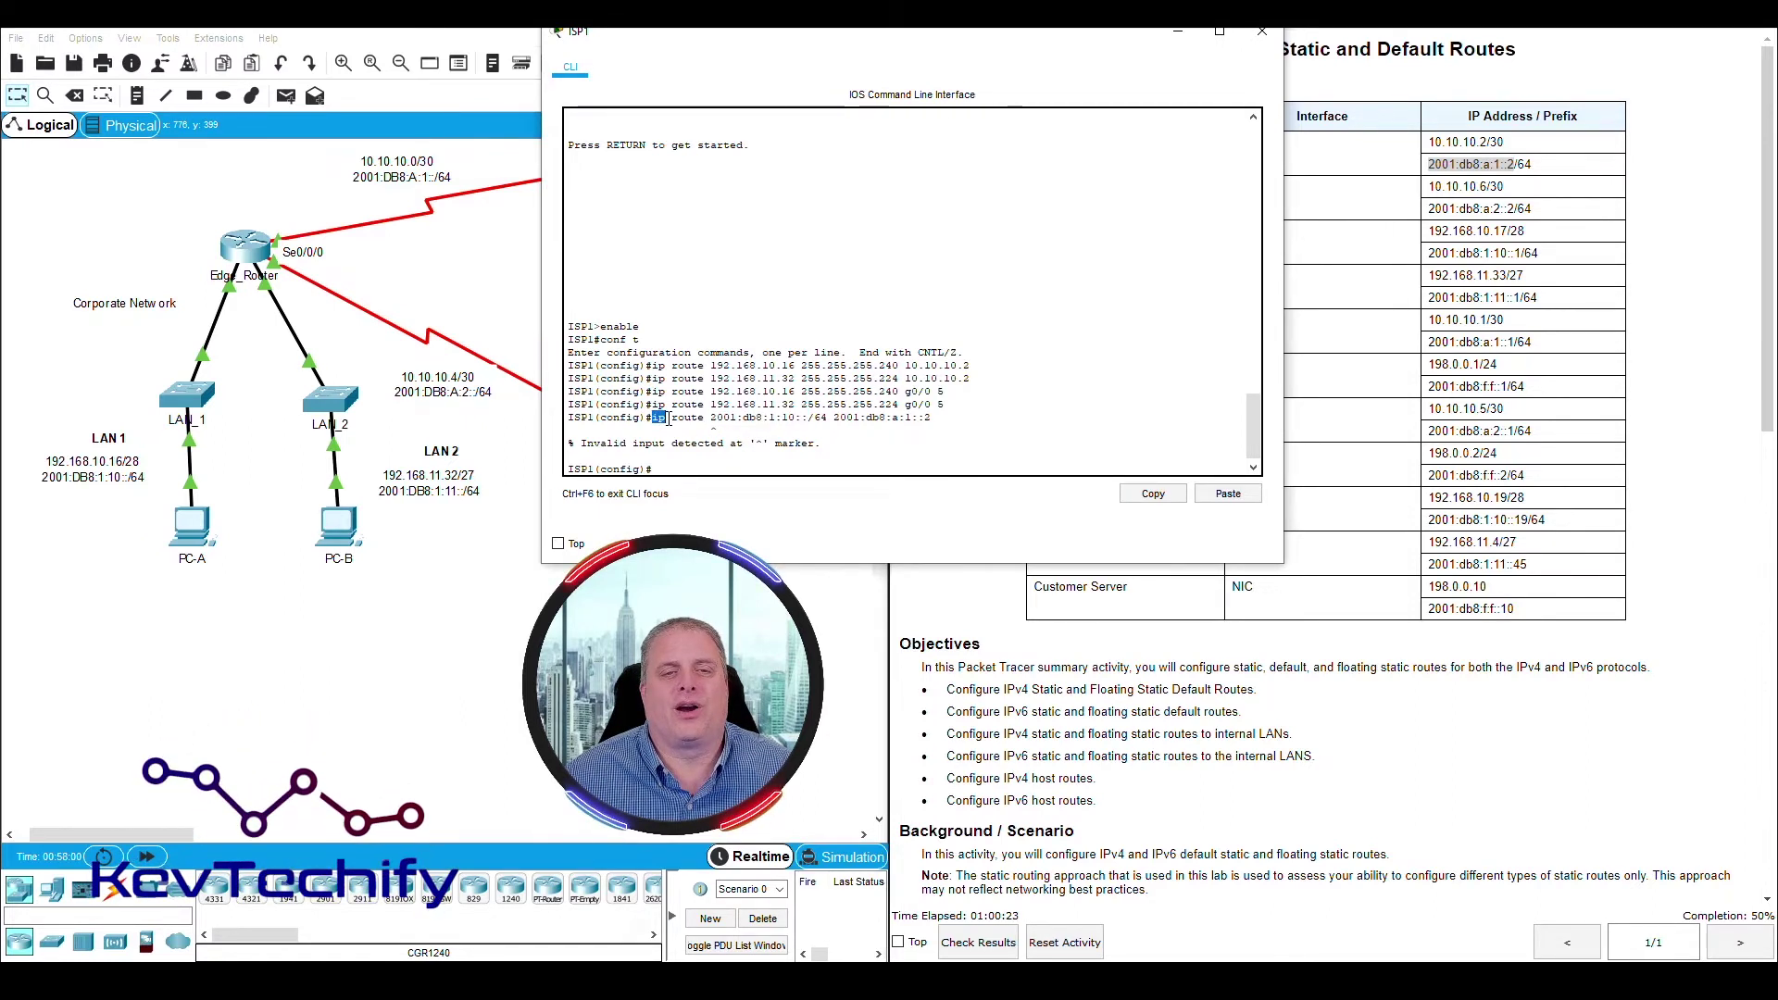
drag(652, 418, 669, 419)
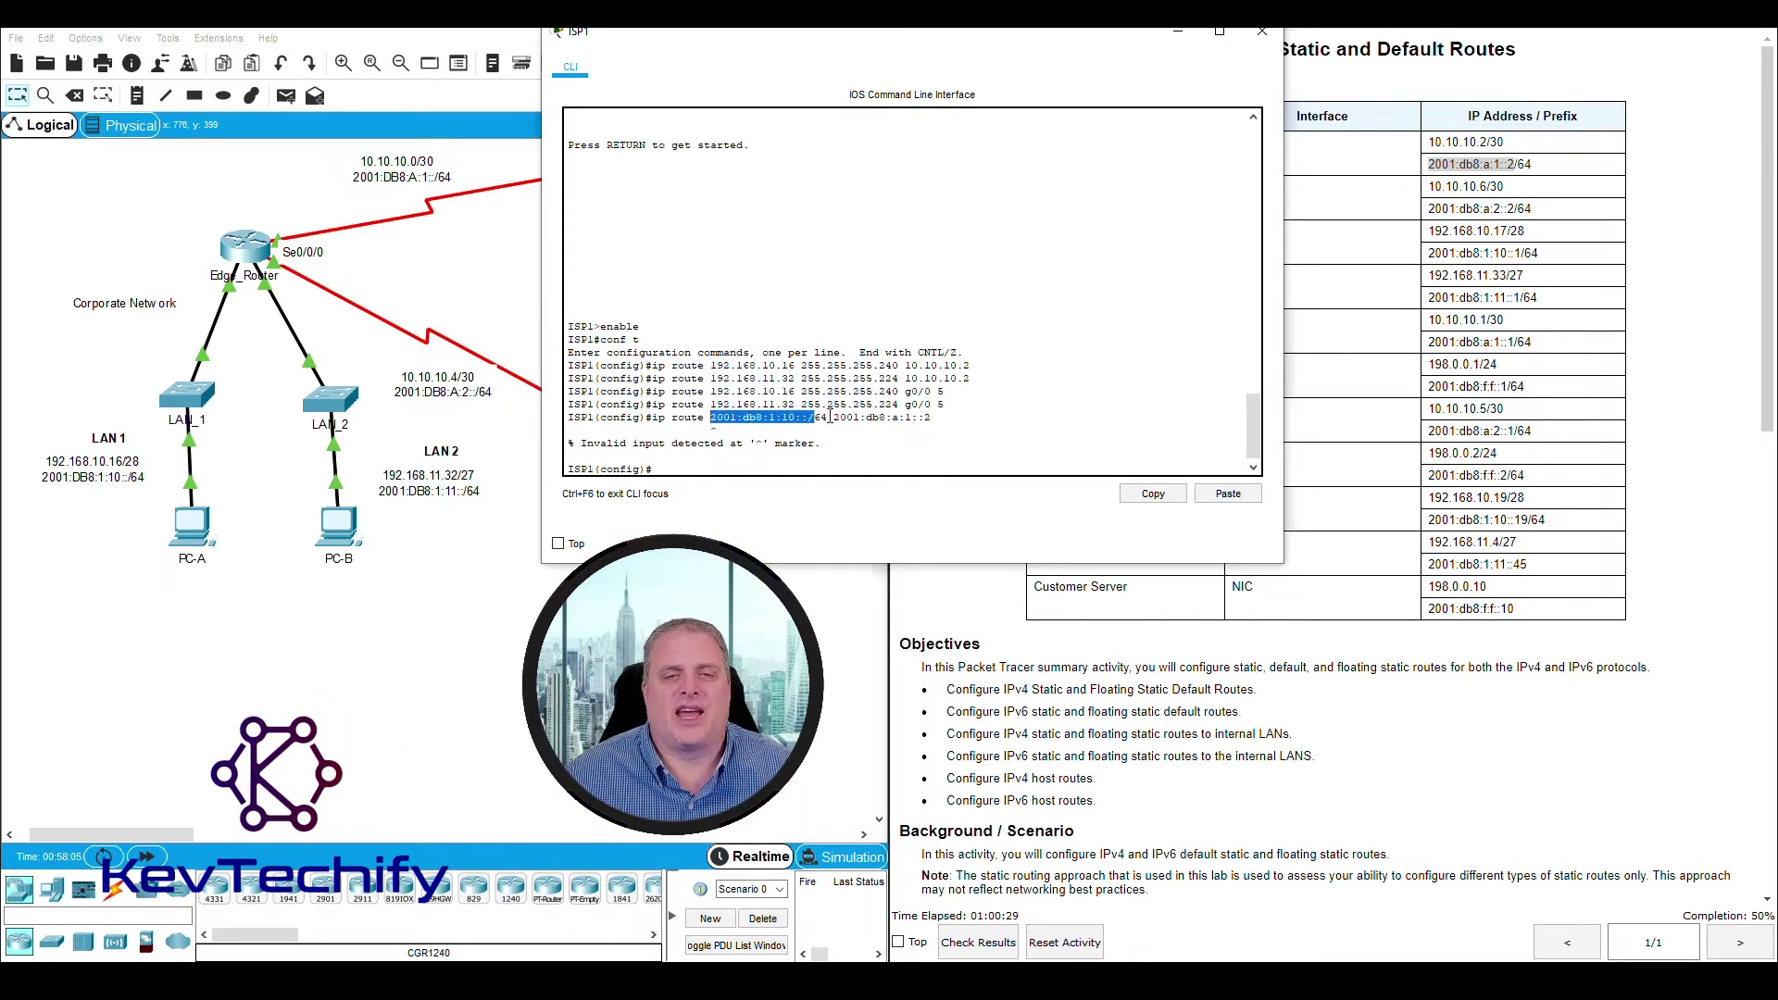
drag(831, 418, 933, 419)
click(732, 431)
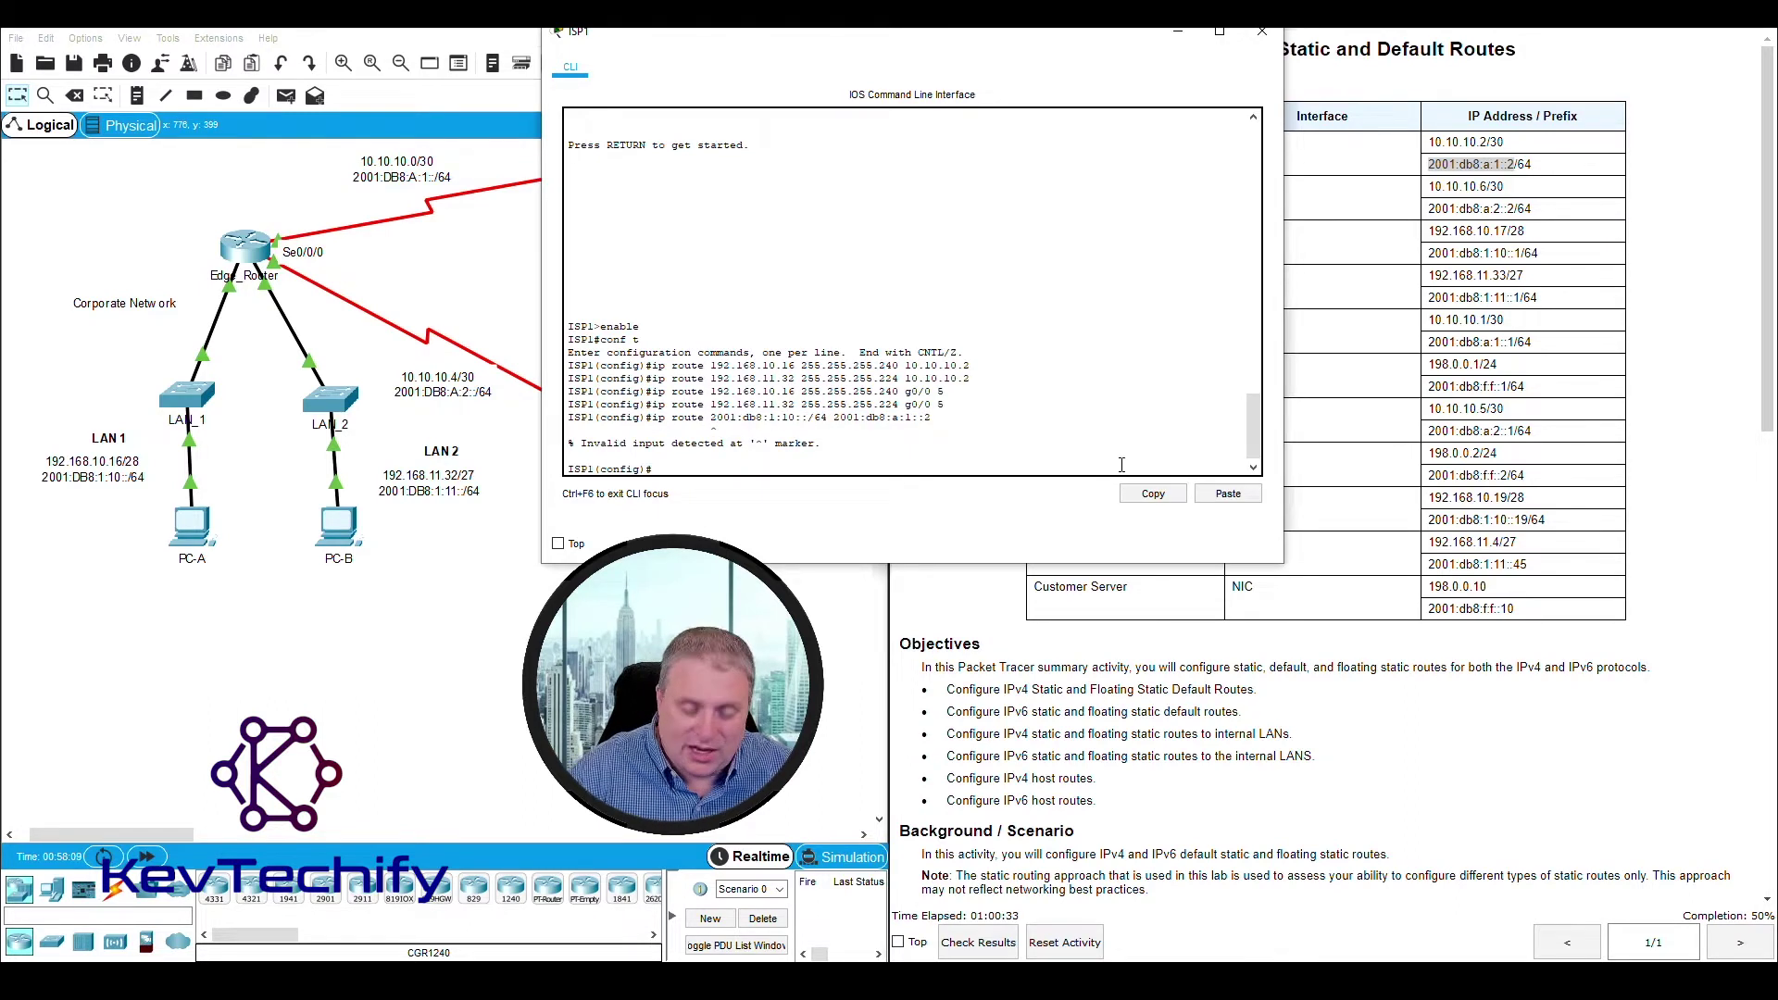
key(Up)
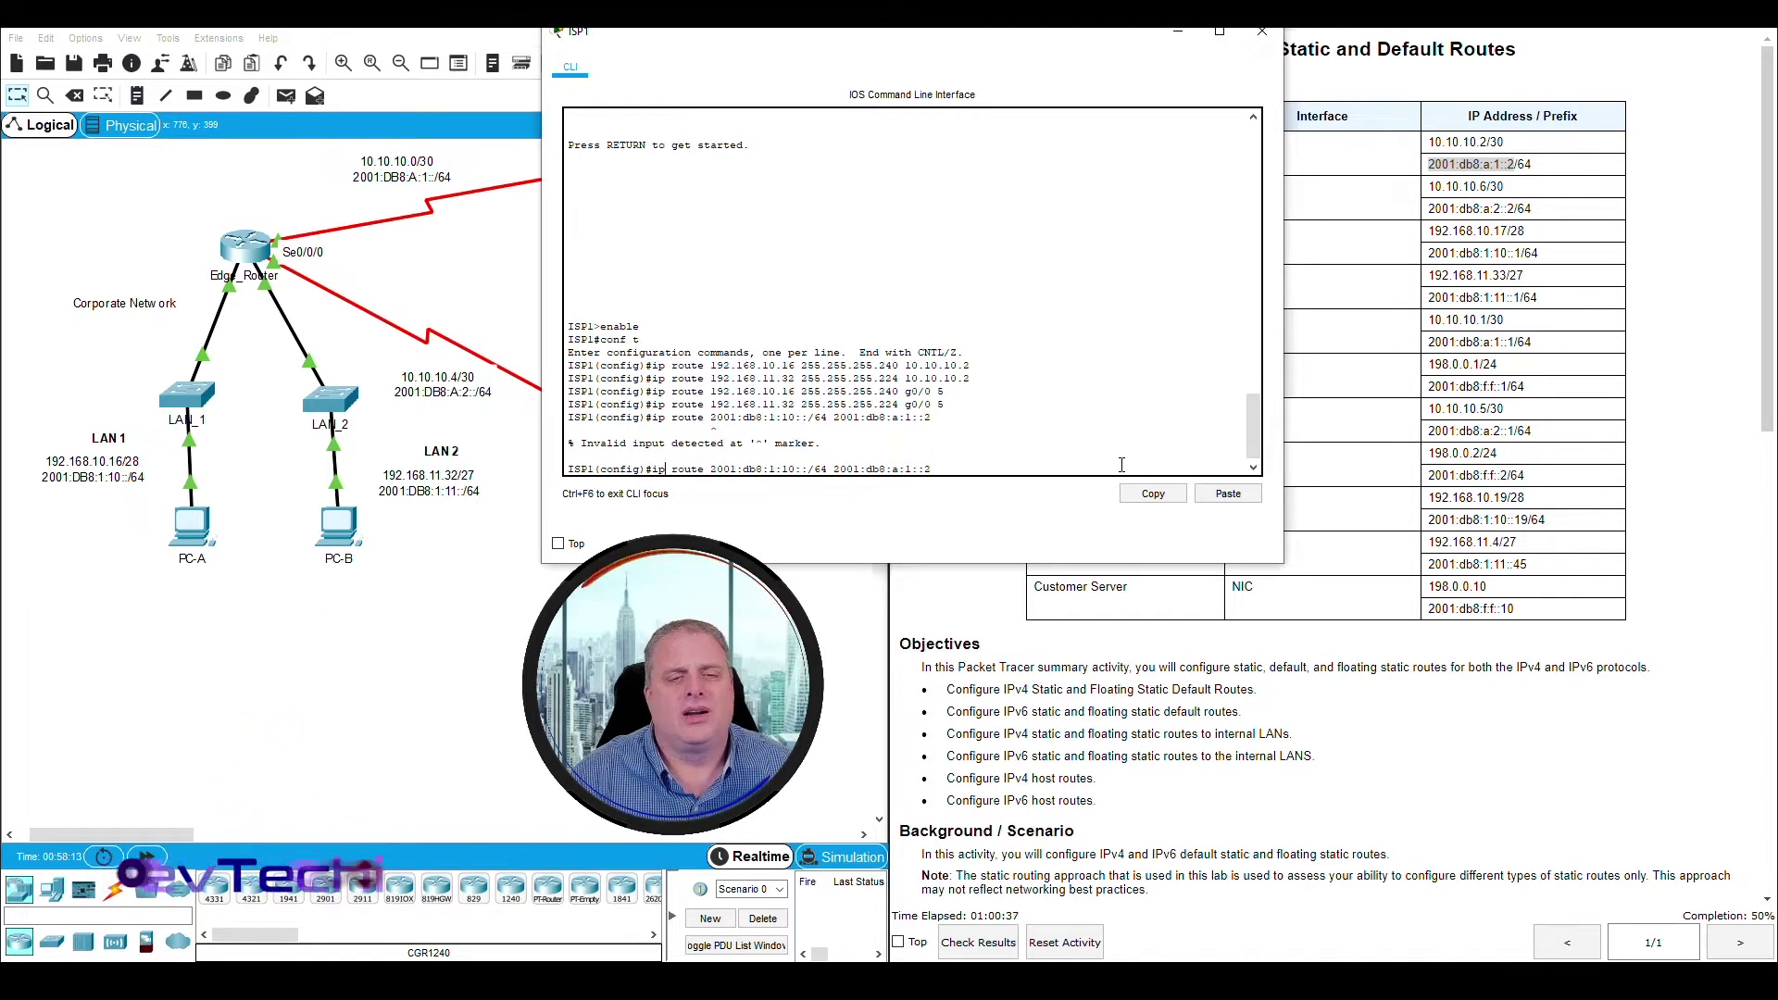
text(v6)
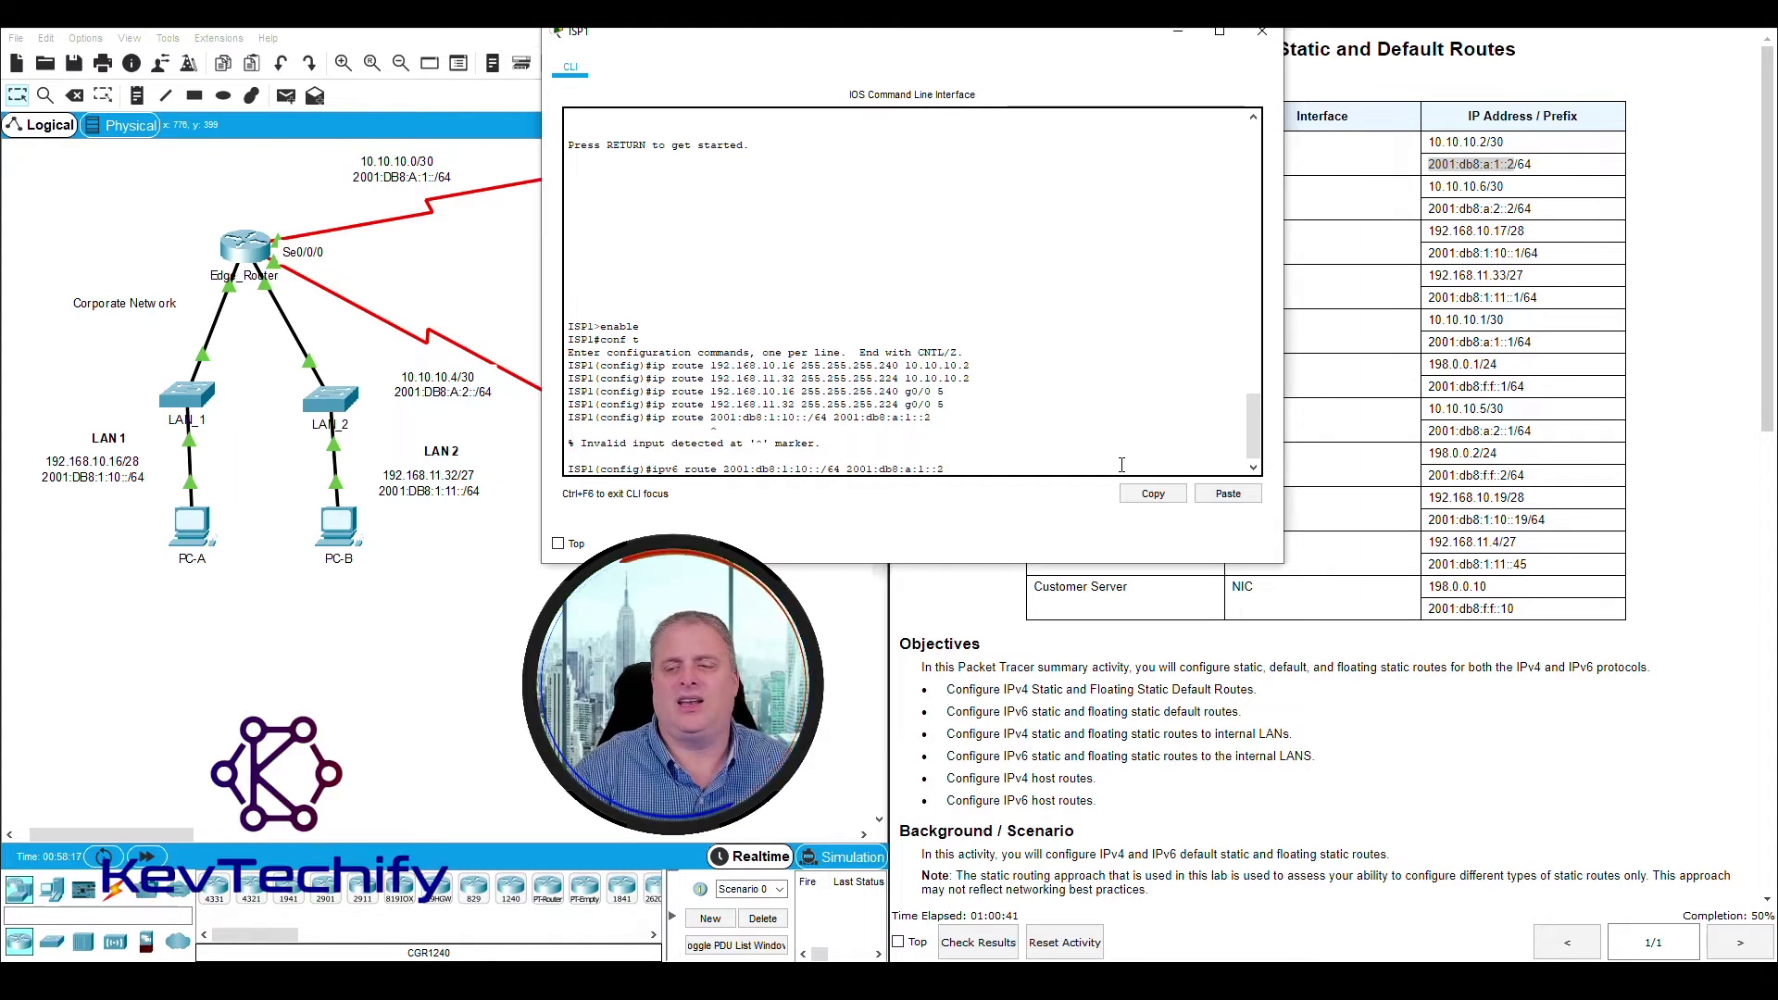
key(Return)
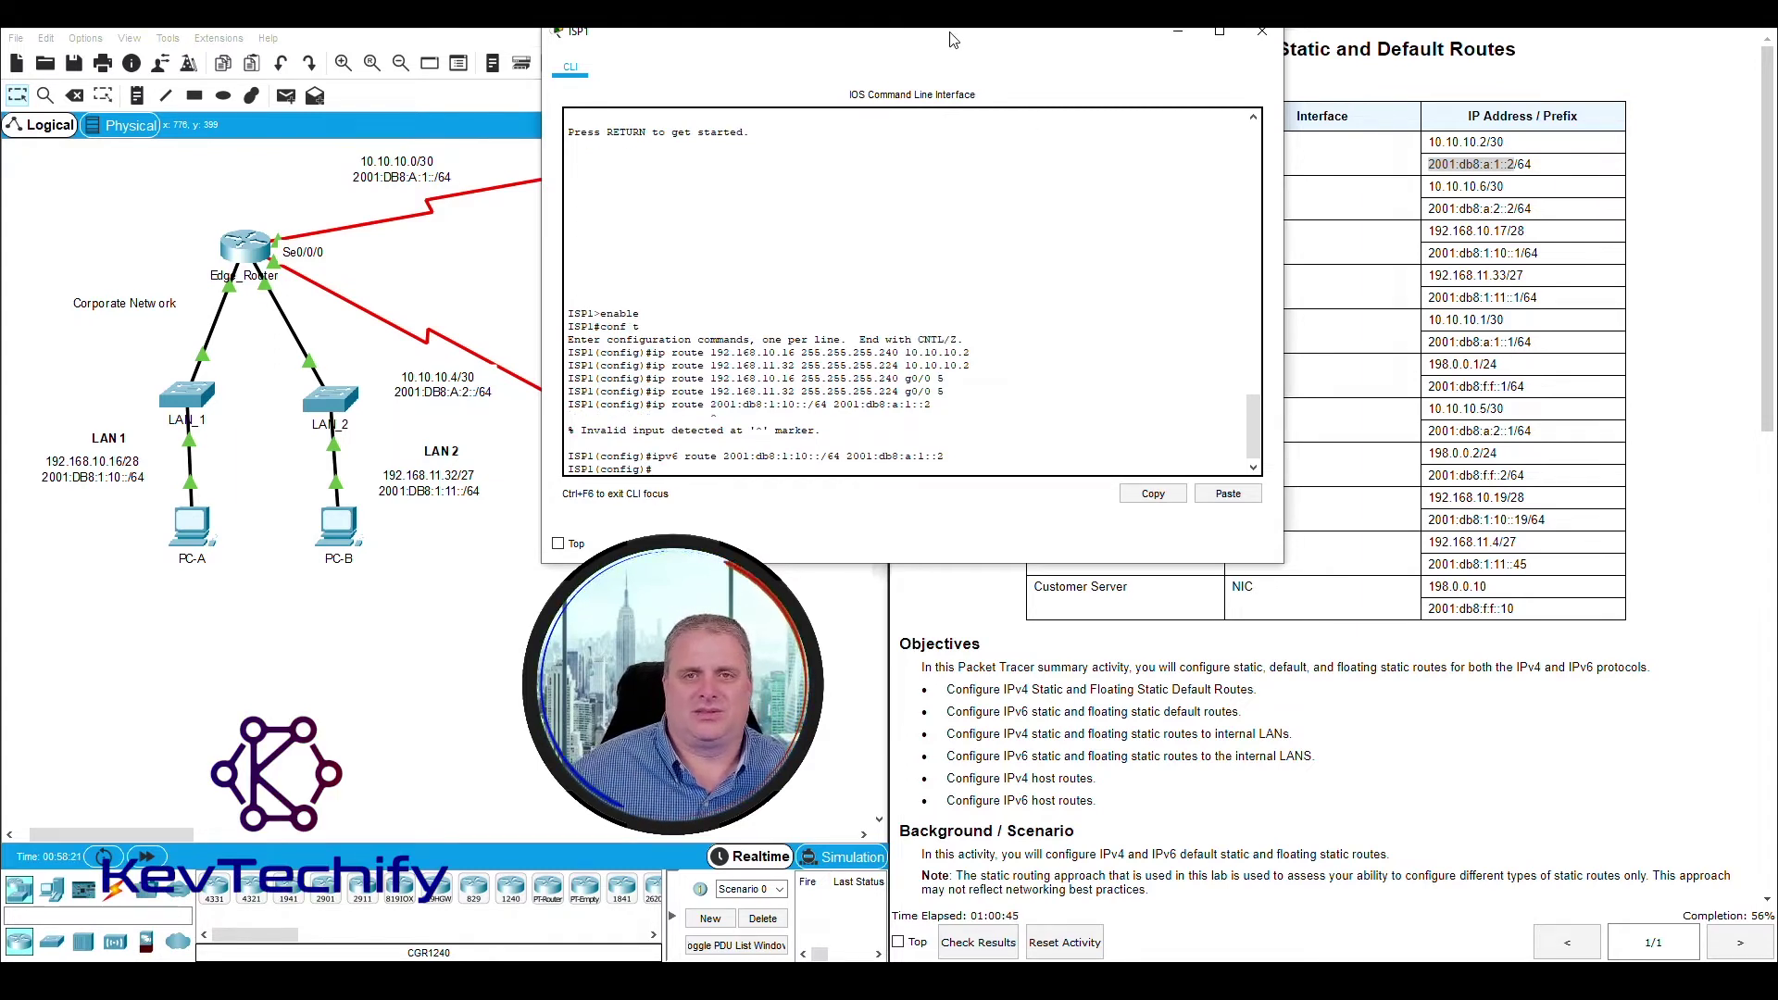
Step: Review the Part 4 instruction for the LAN 2 next hop IPv6 static route and LAN 2's prefix in the topology
drag(954, 41, 514, 47)
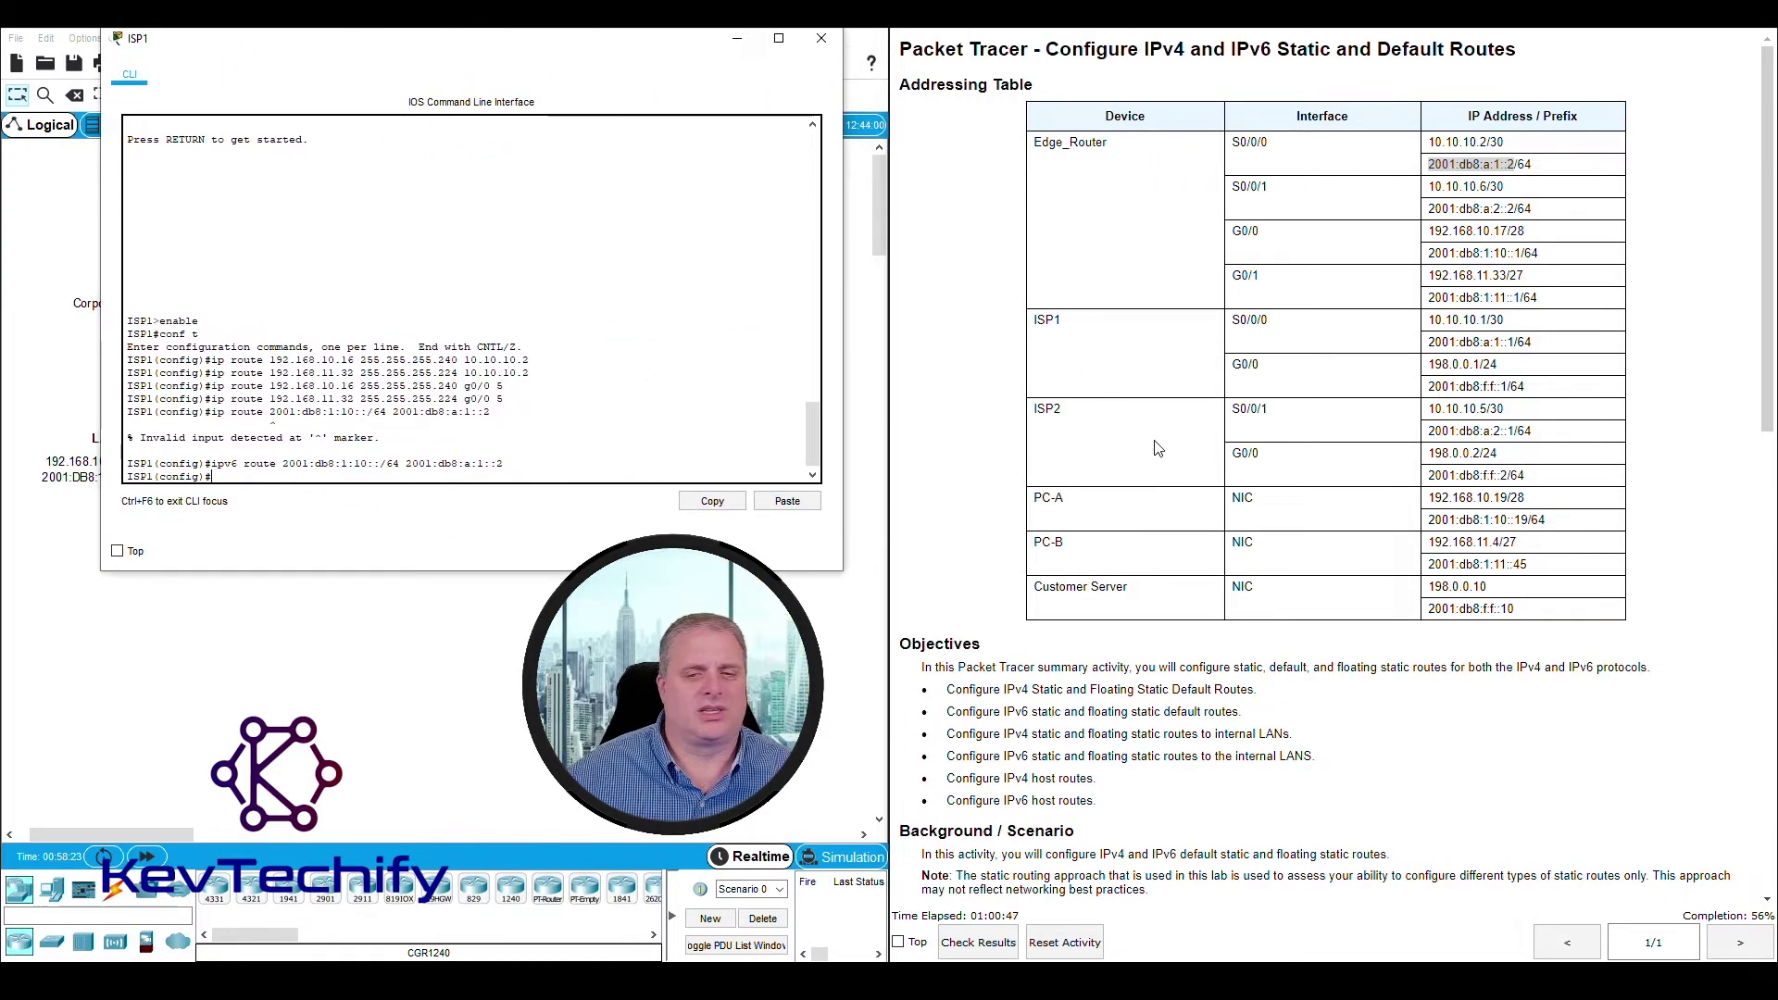
scroll(1158, 448, down, 15)
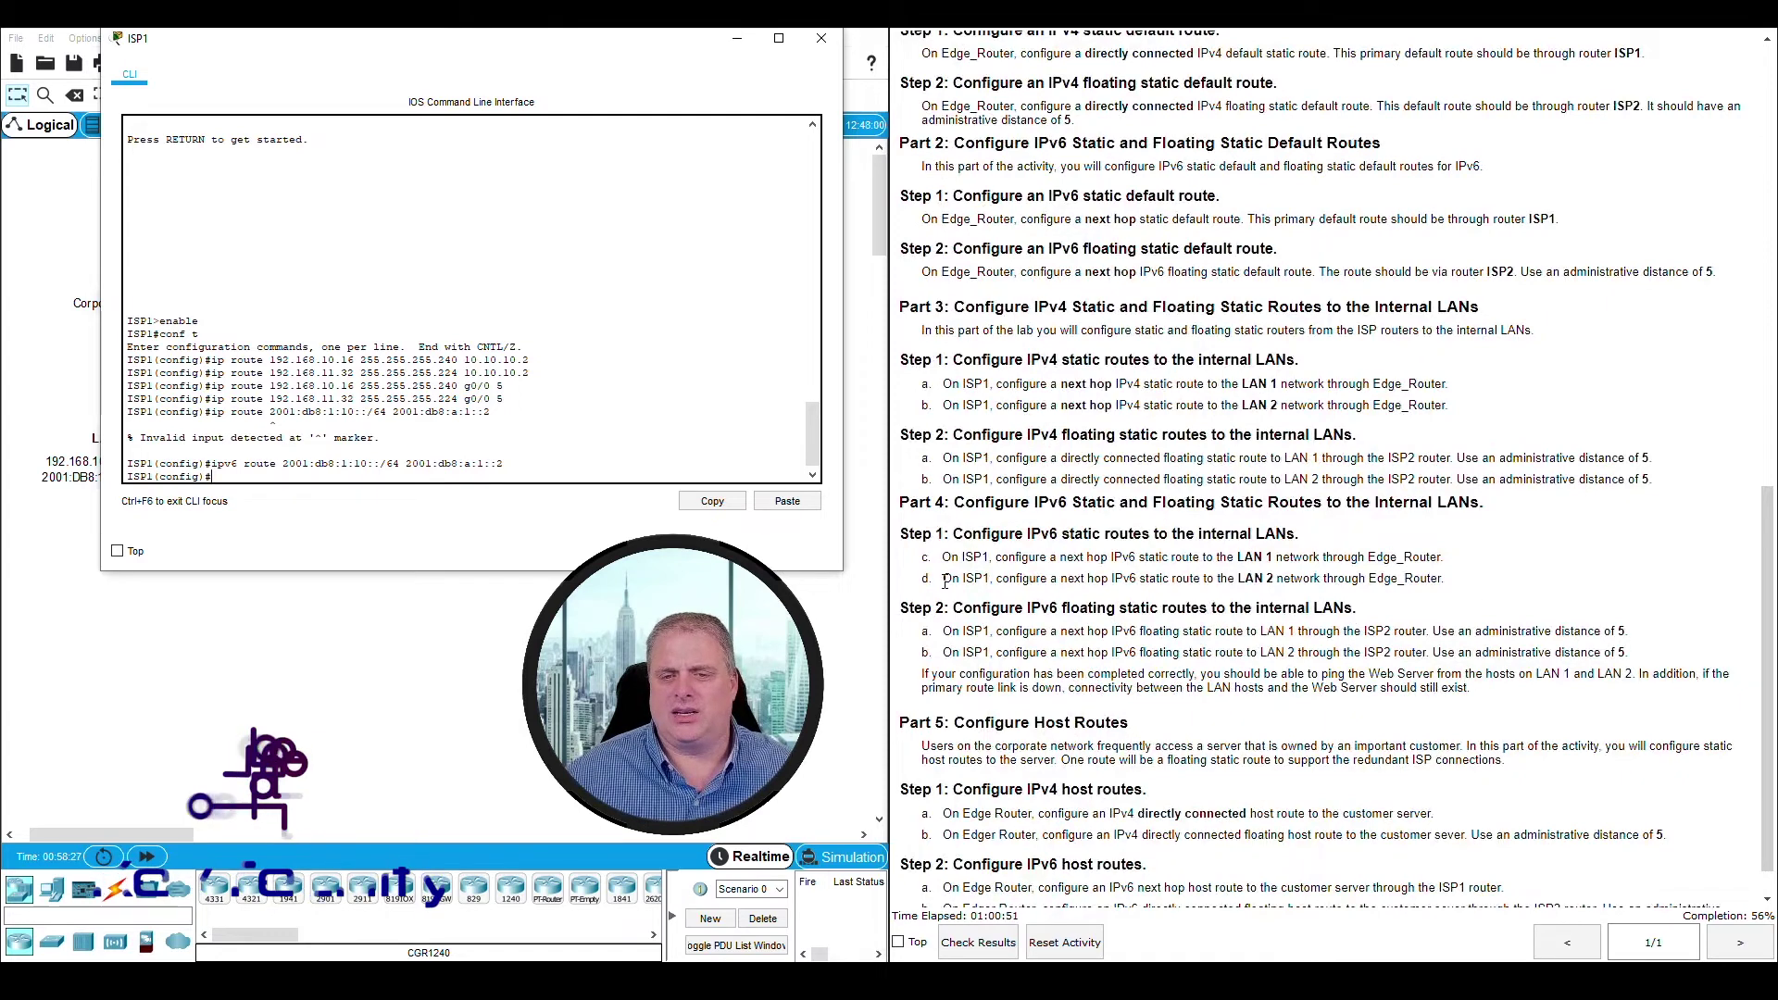
drag(942, 578, 1443, 574)
click(1237, 581)
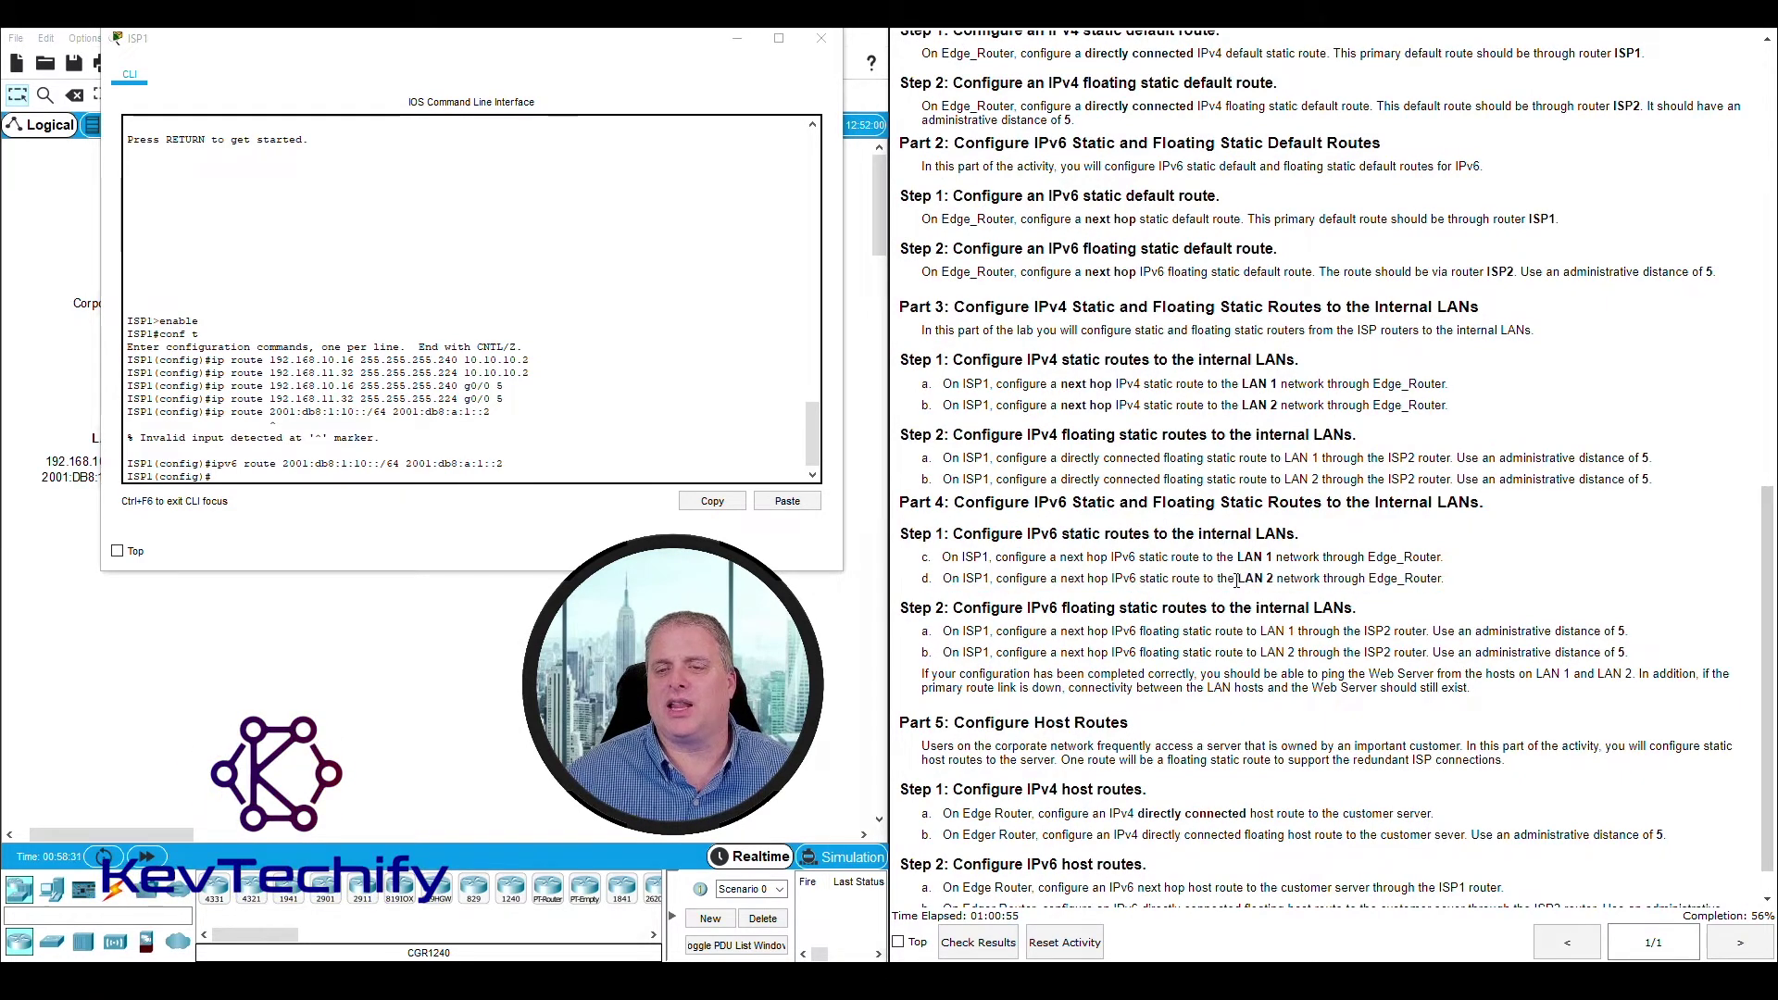
drag(1238, 579, 1278, 579)
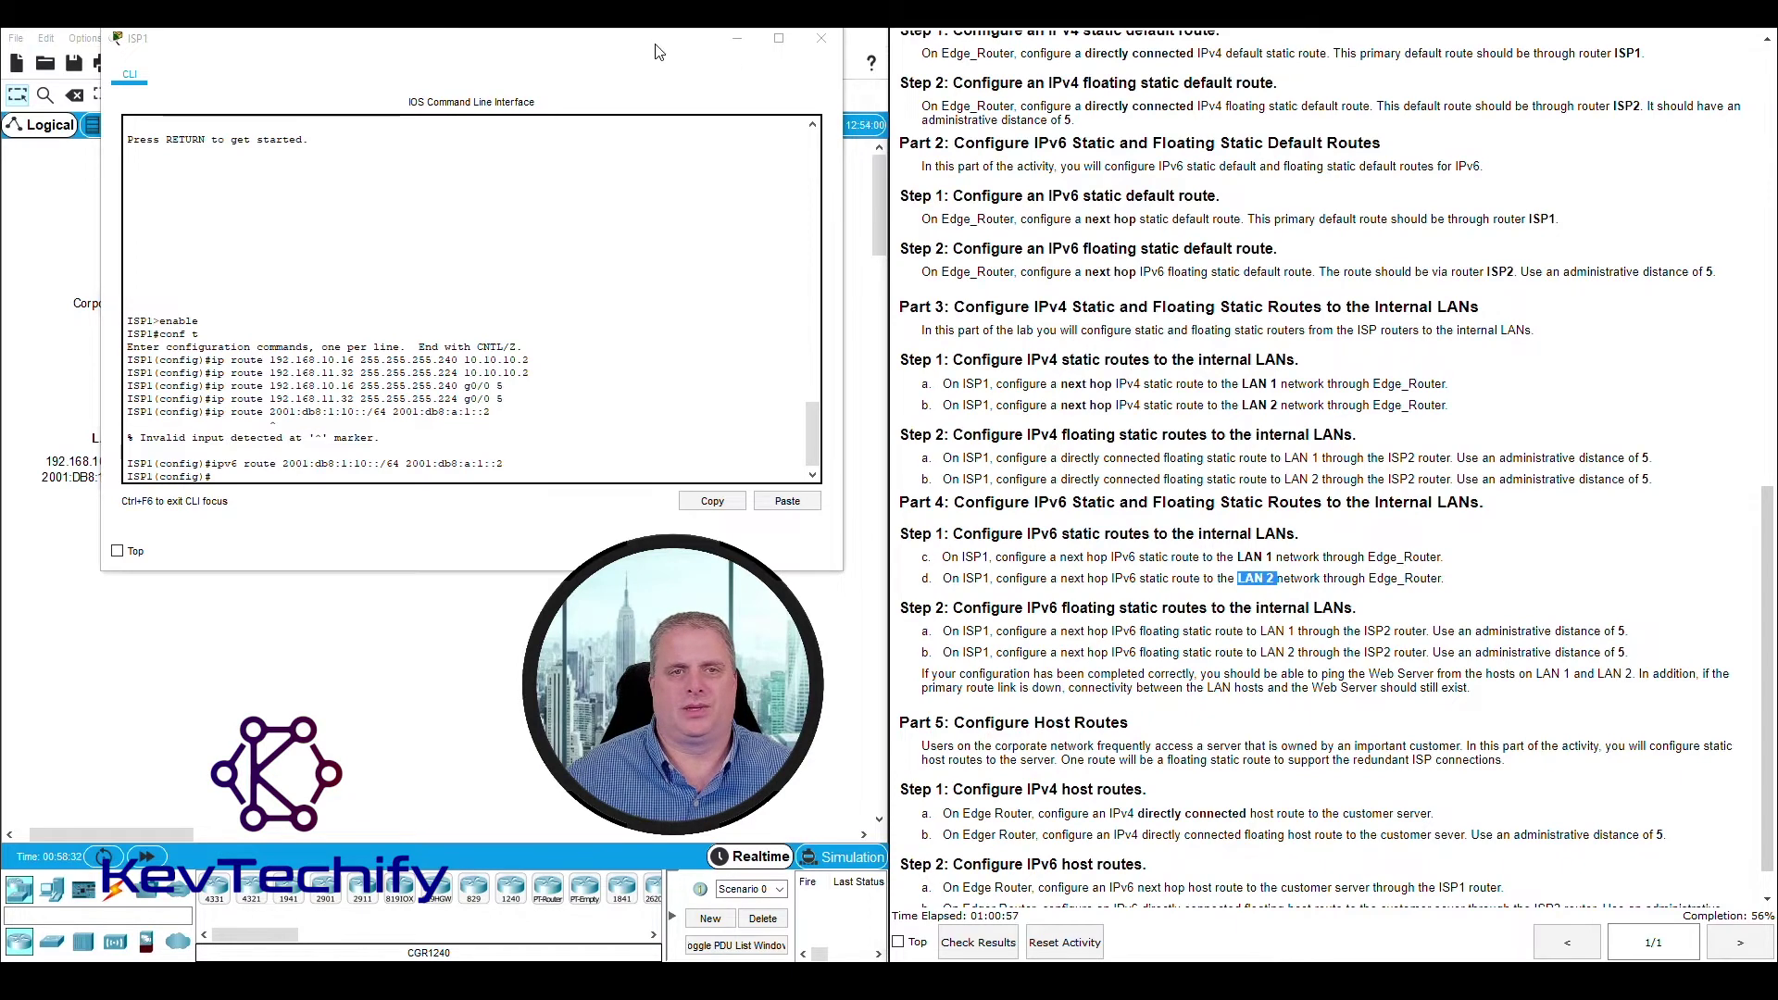
drag(654, 52, 1355, 32)
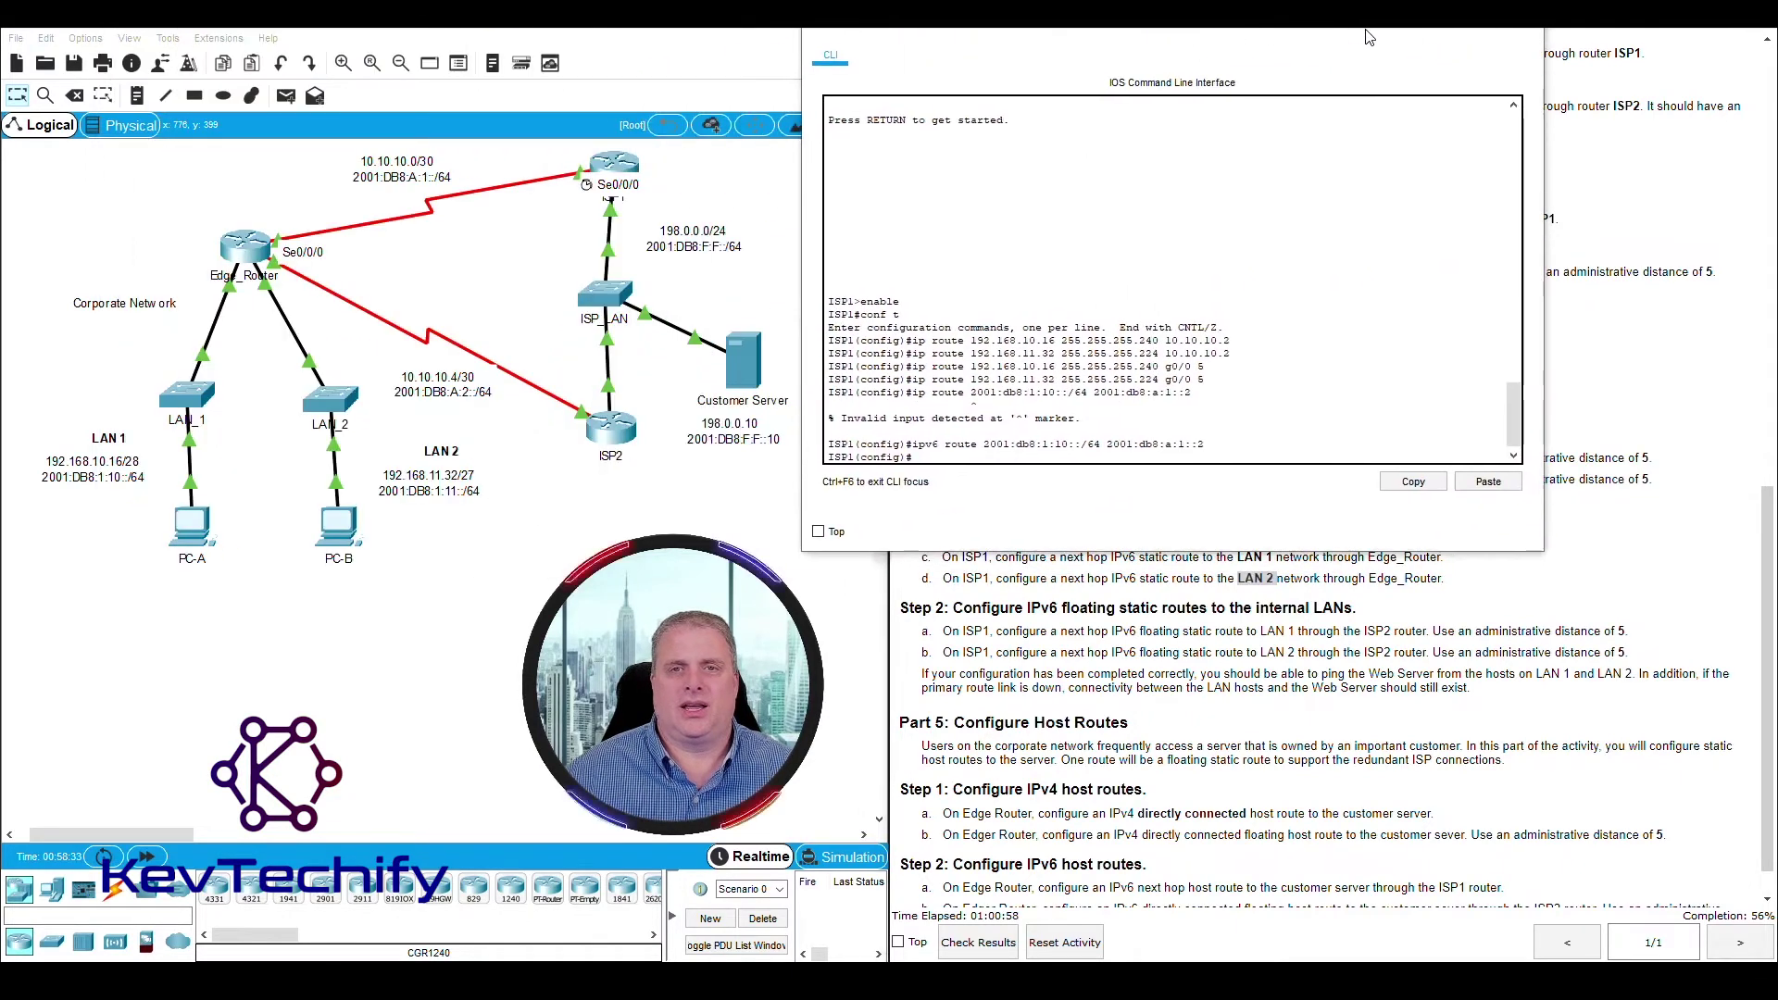
click(490, 508)
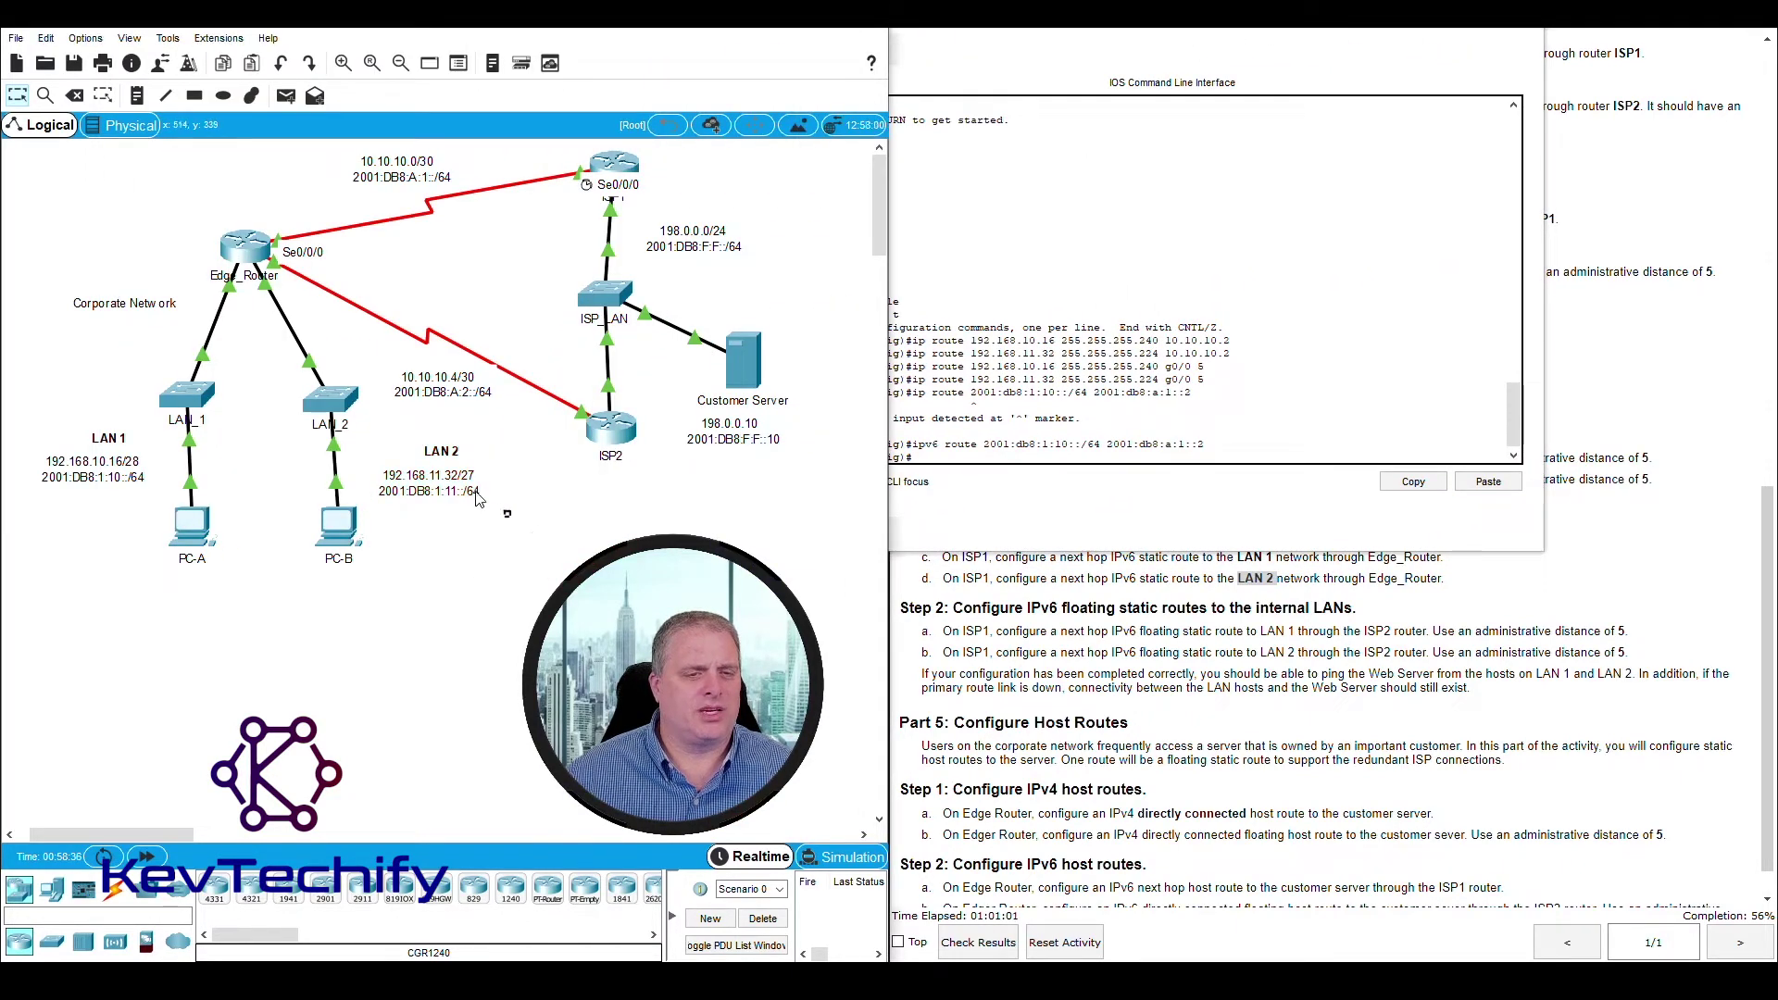
drag(479, 501, 375, 442)
Step: Begin the LAN 2 static route on ISP1 with ipv6 route and the destination prefix 2001:db8:1:11::/64
click(986, 463)
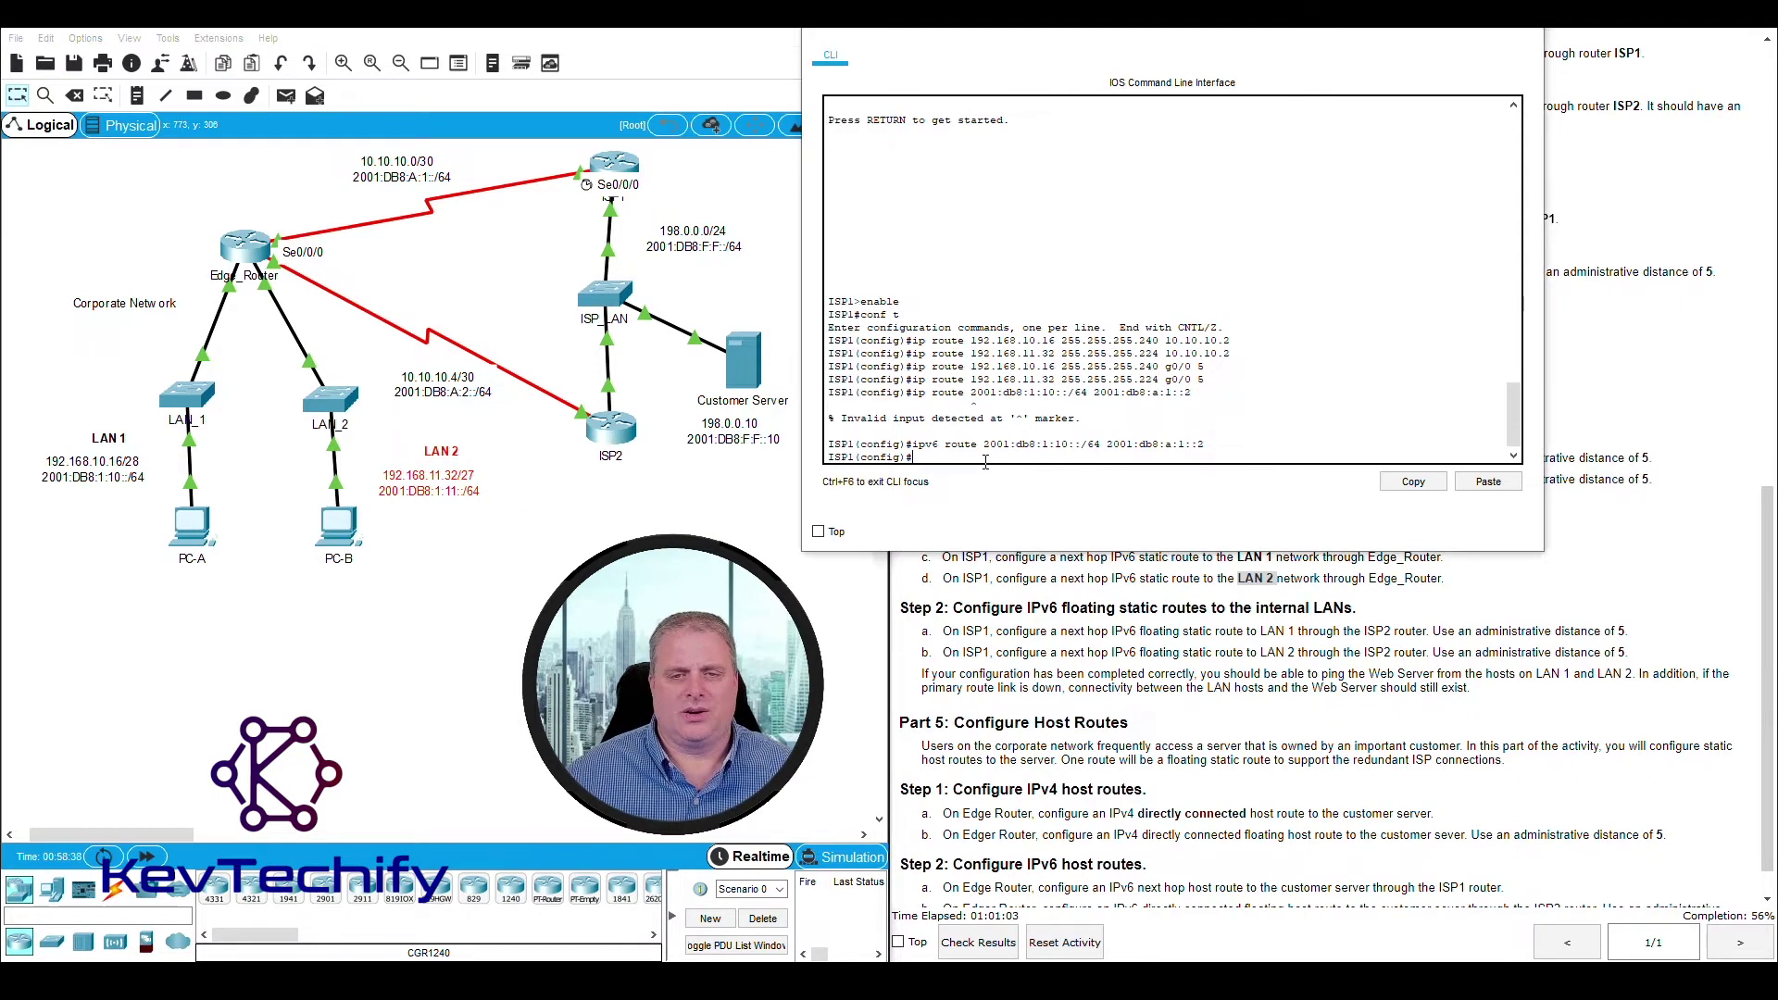
text(ipv)
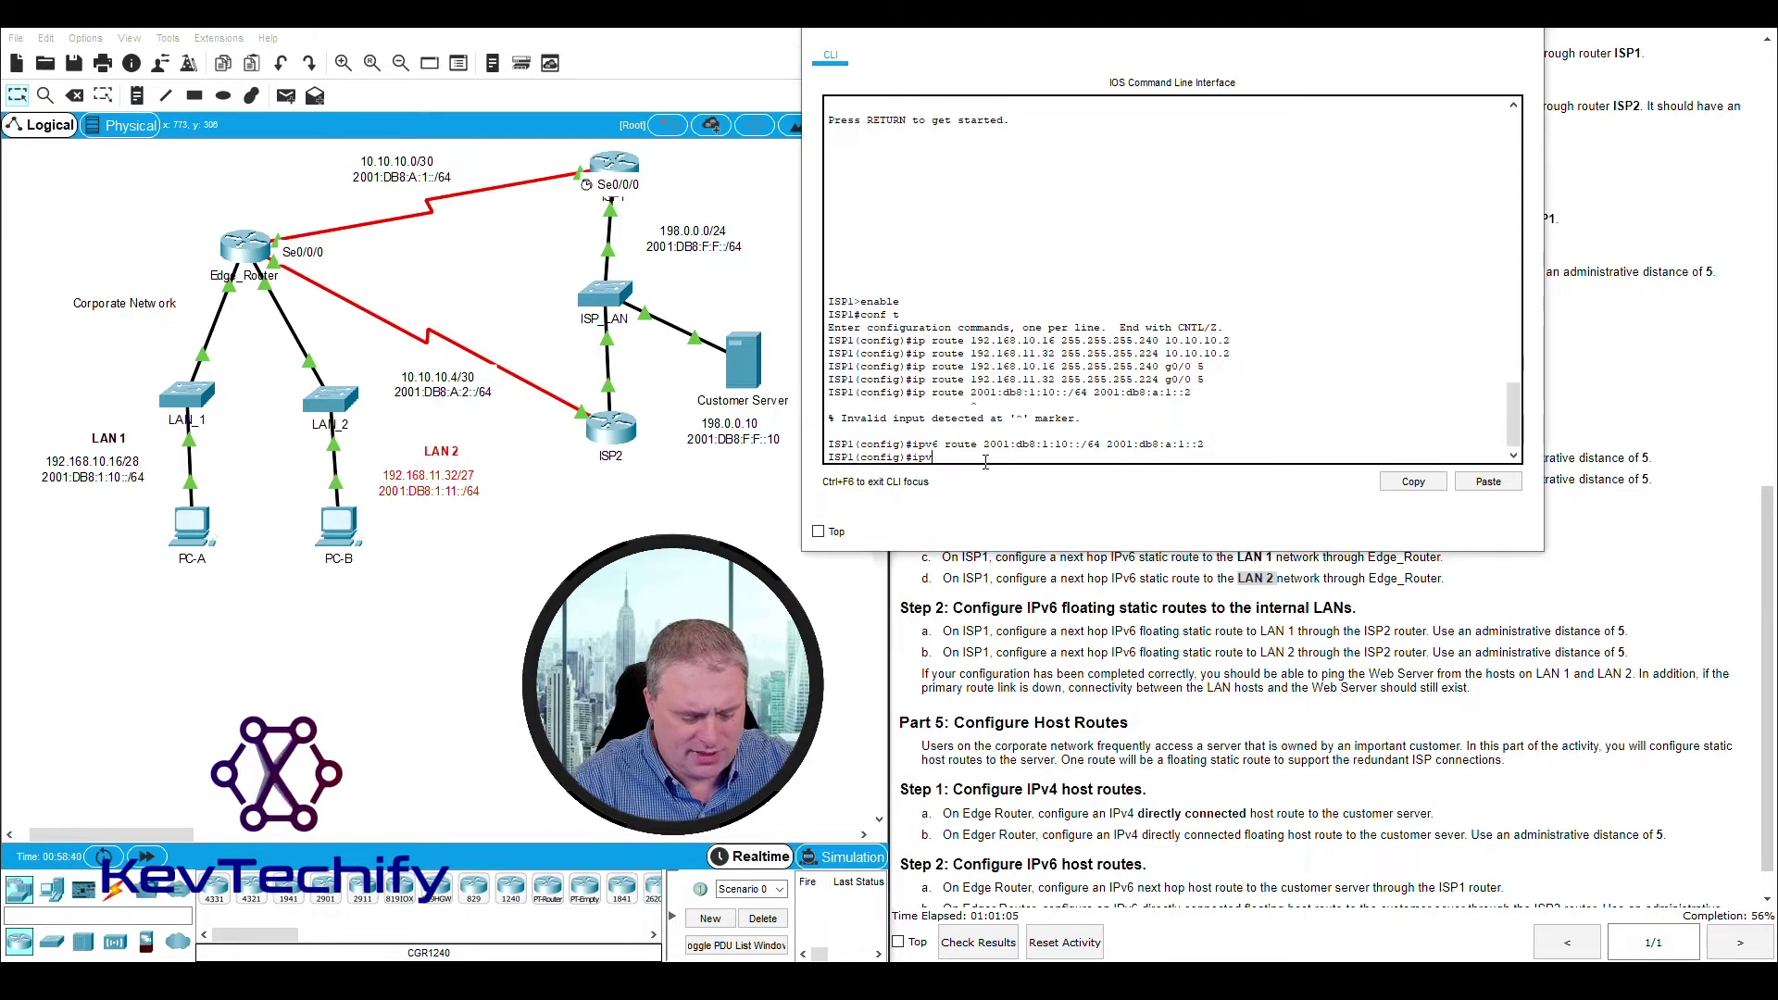
text(6 route)
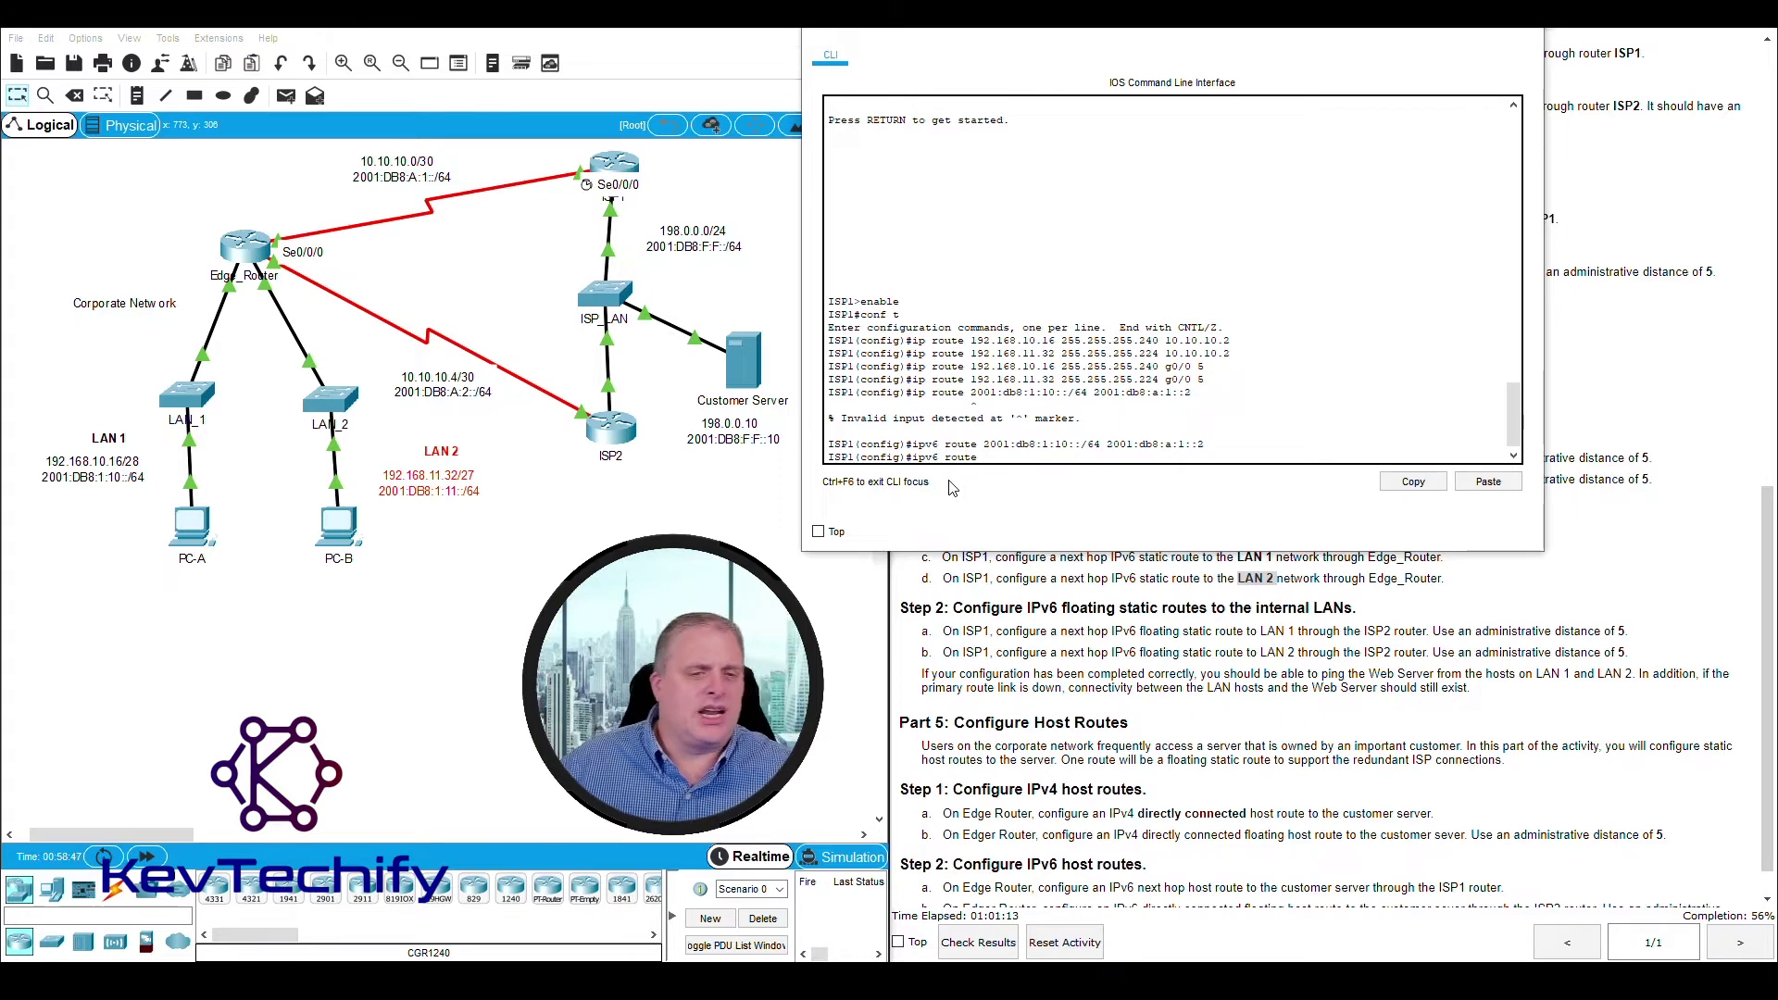
text(2)
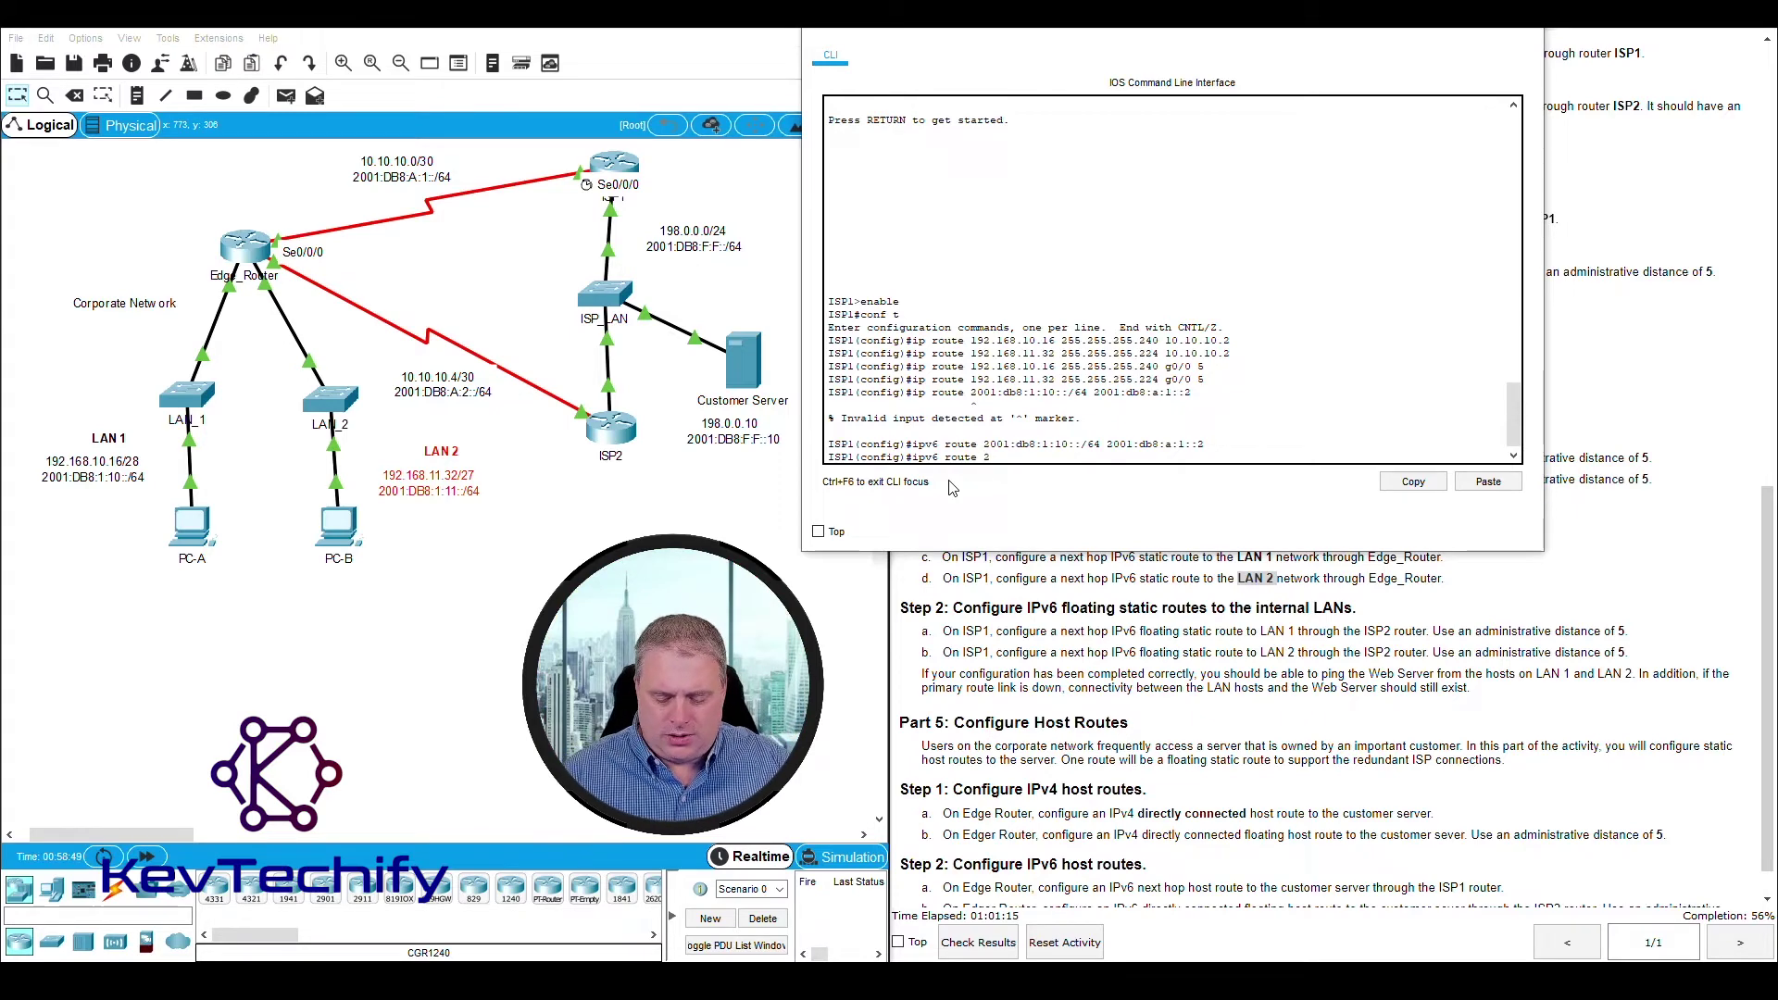
text(001:)
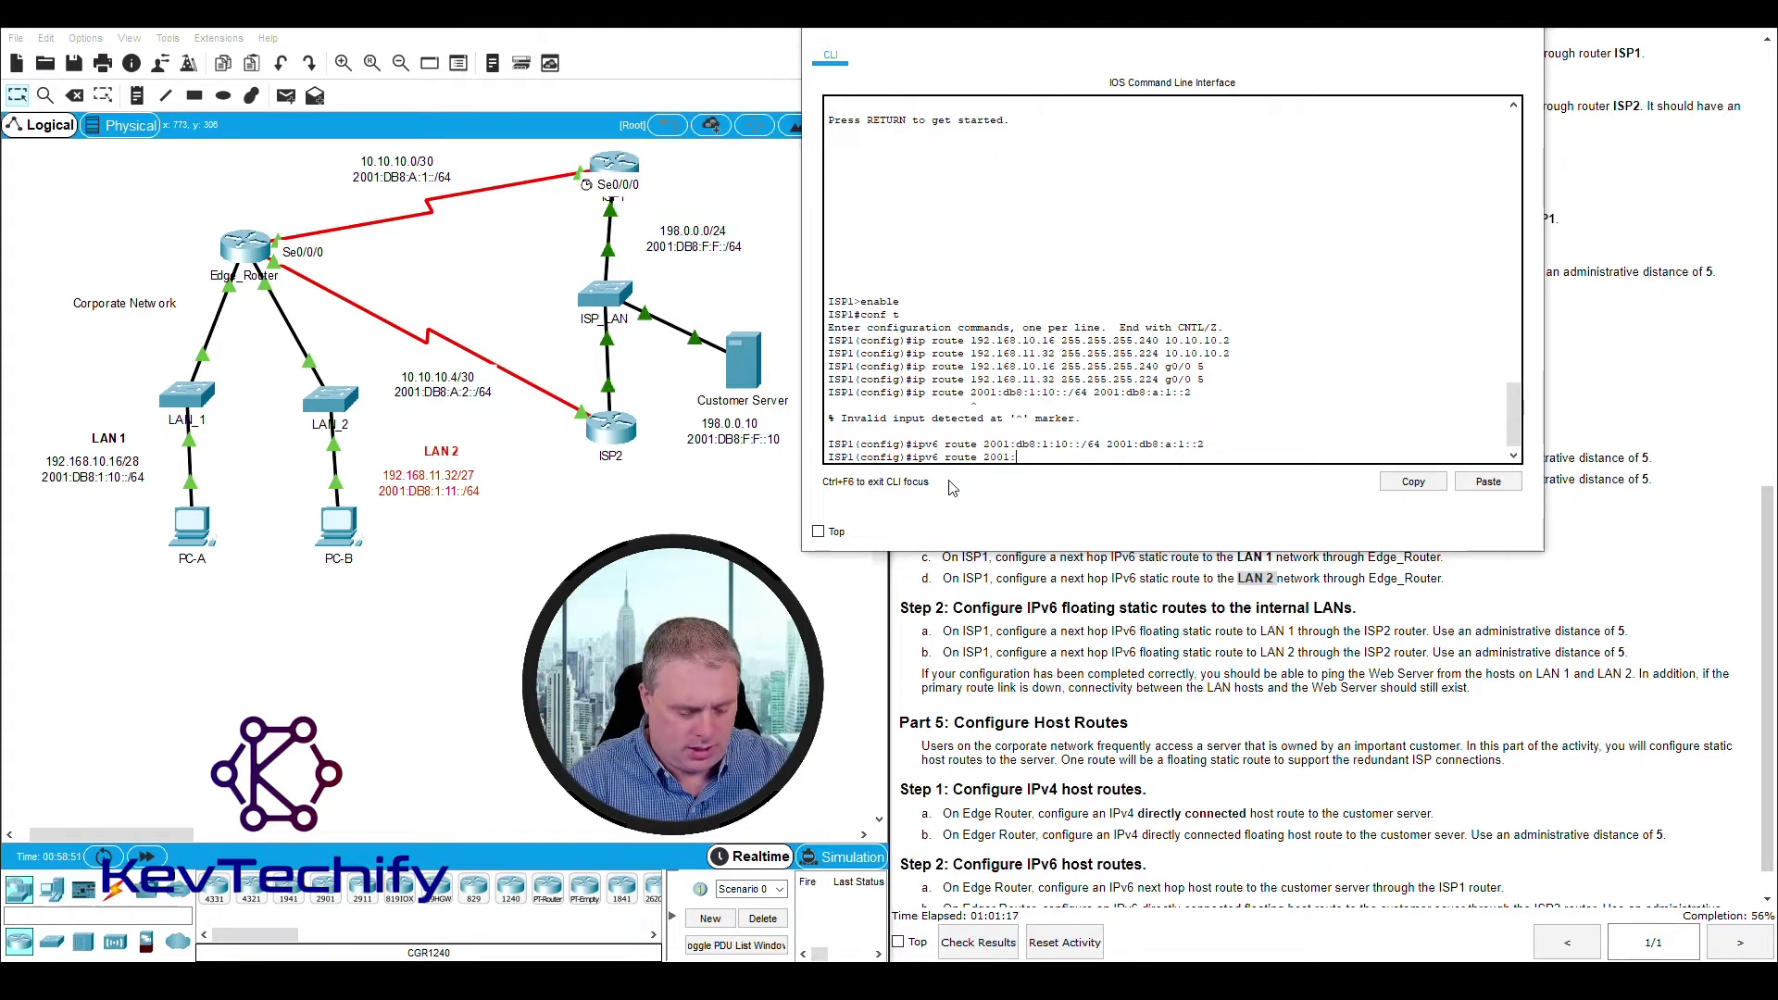
text(db8:1)
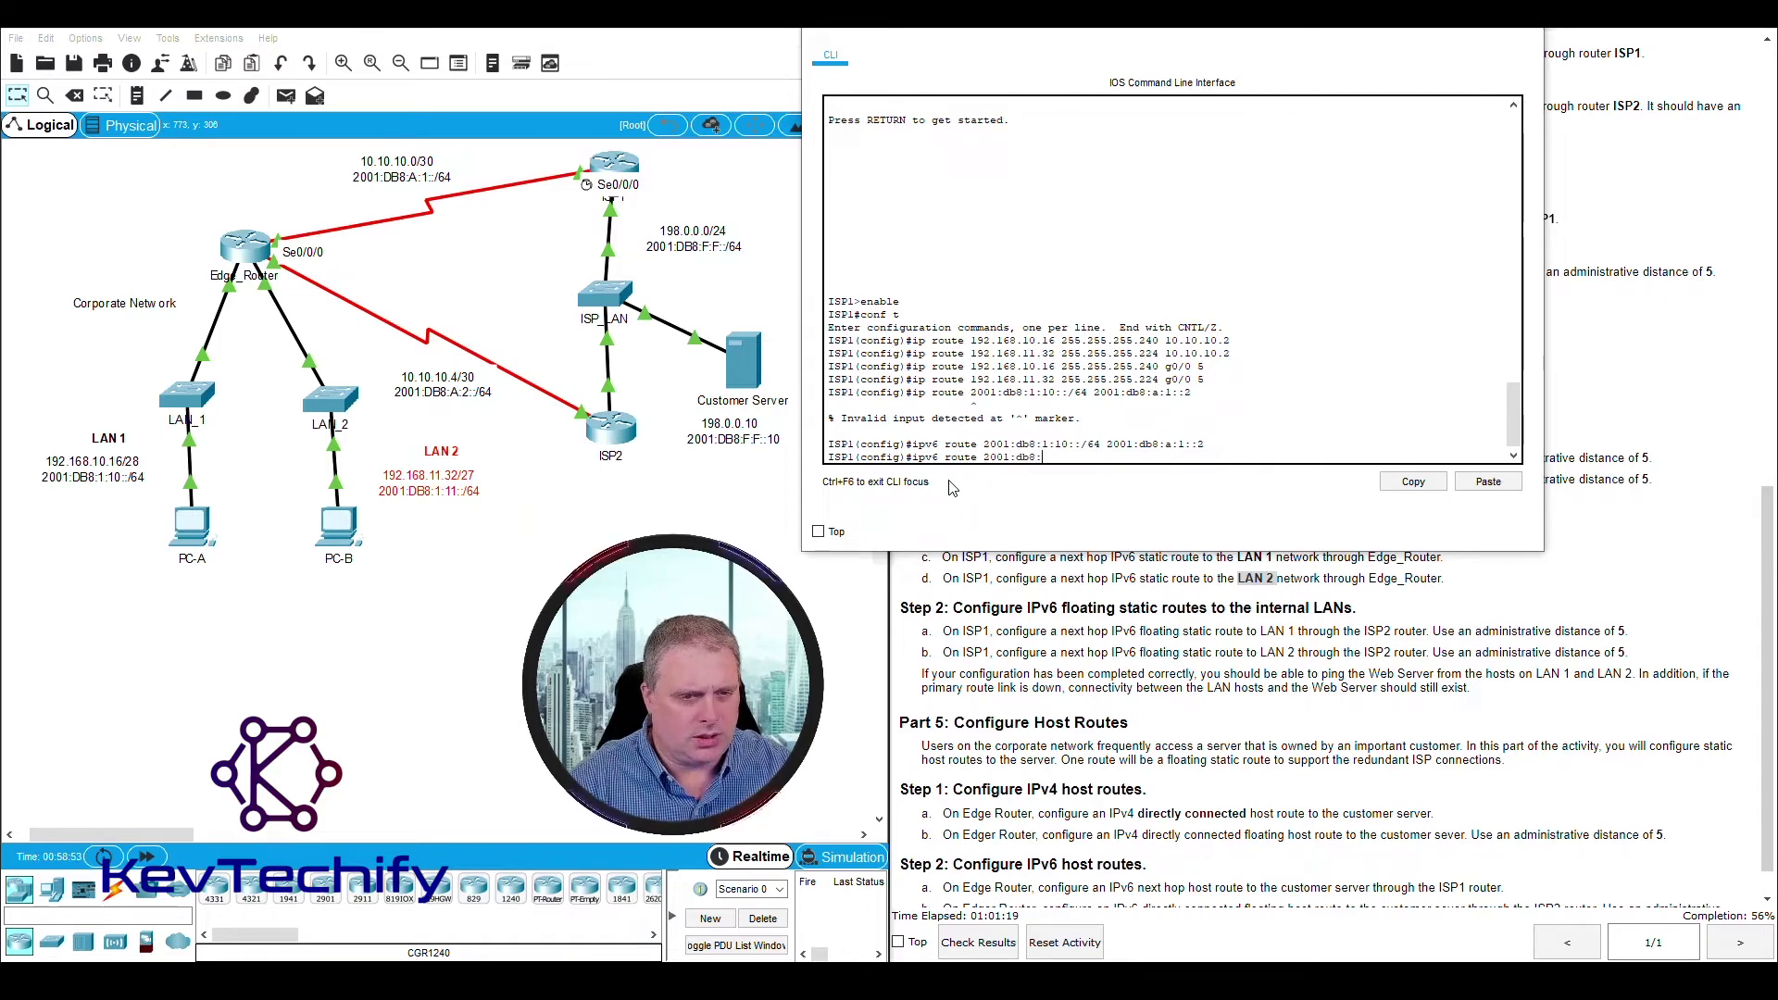
text(:11)
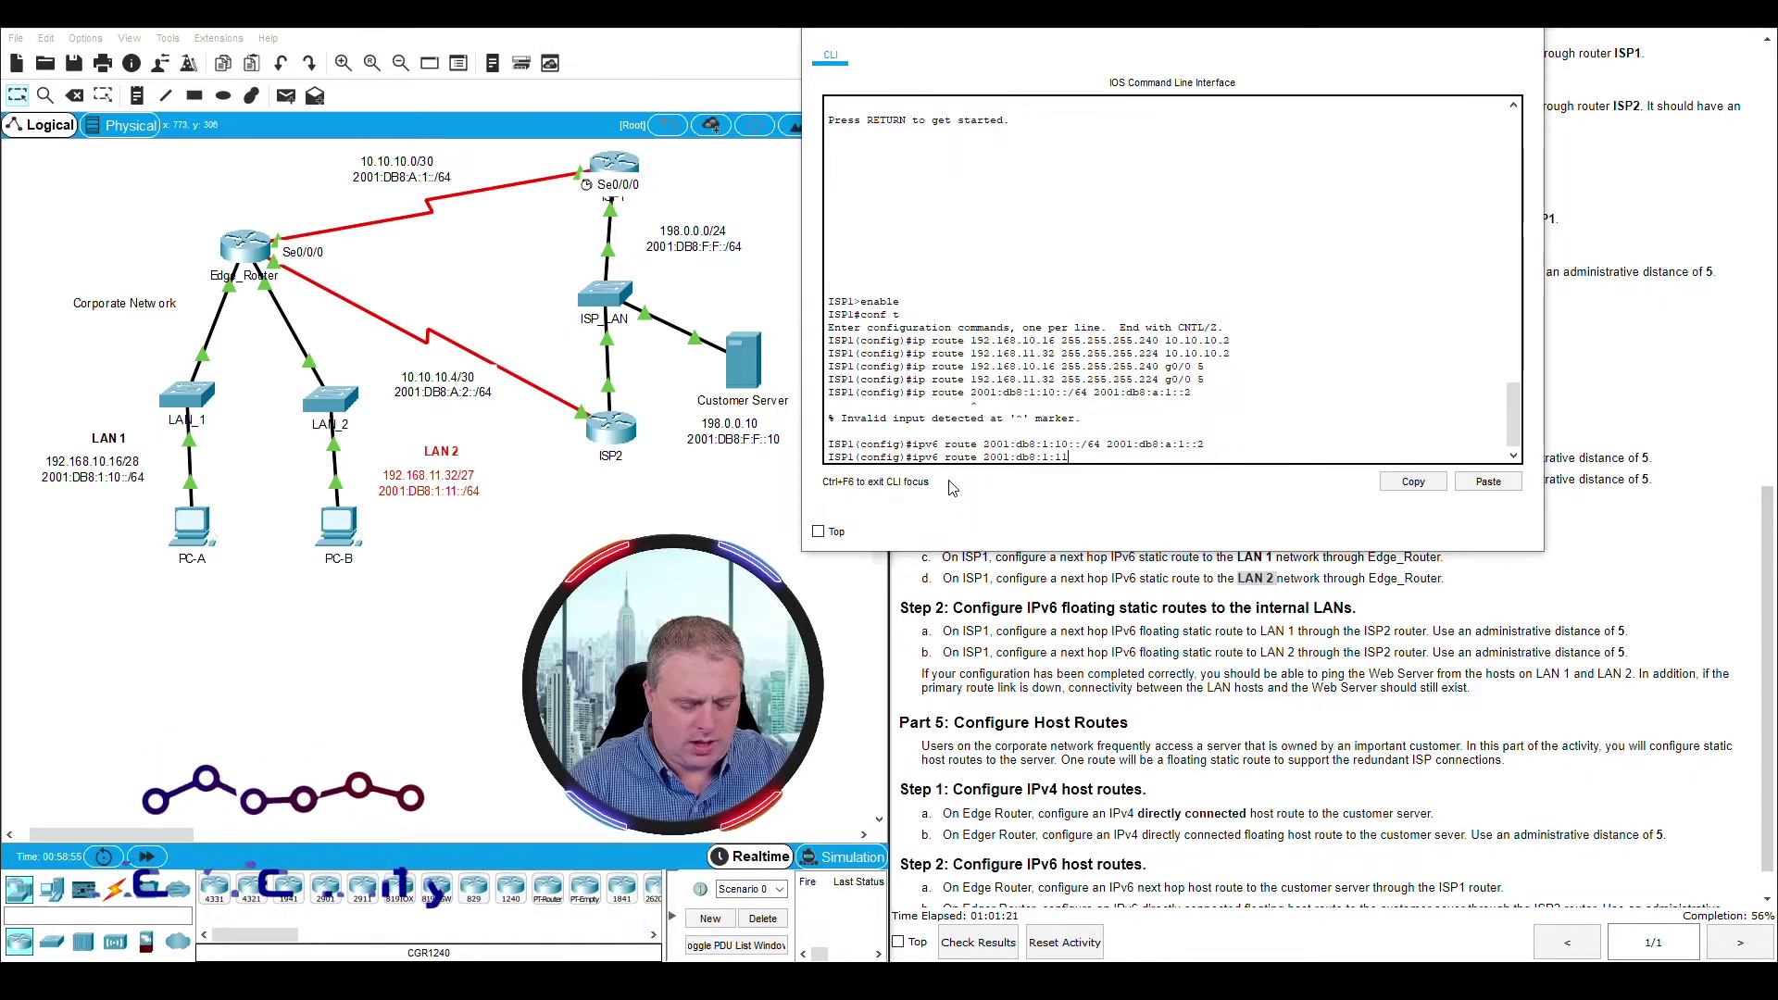
text(::)
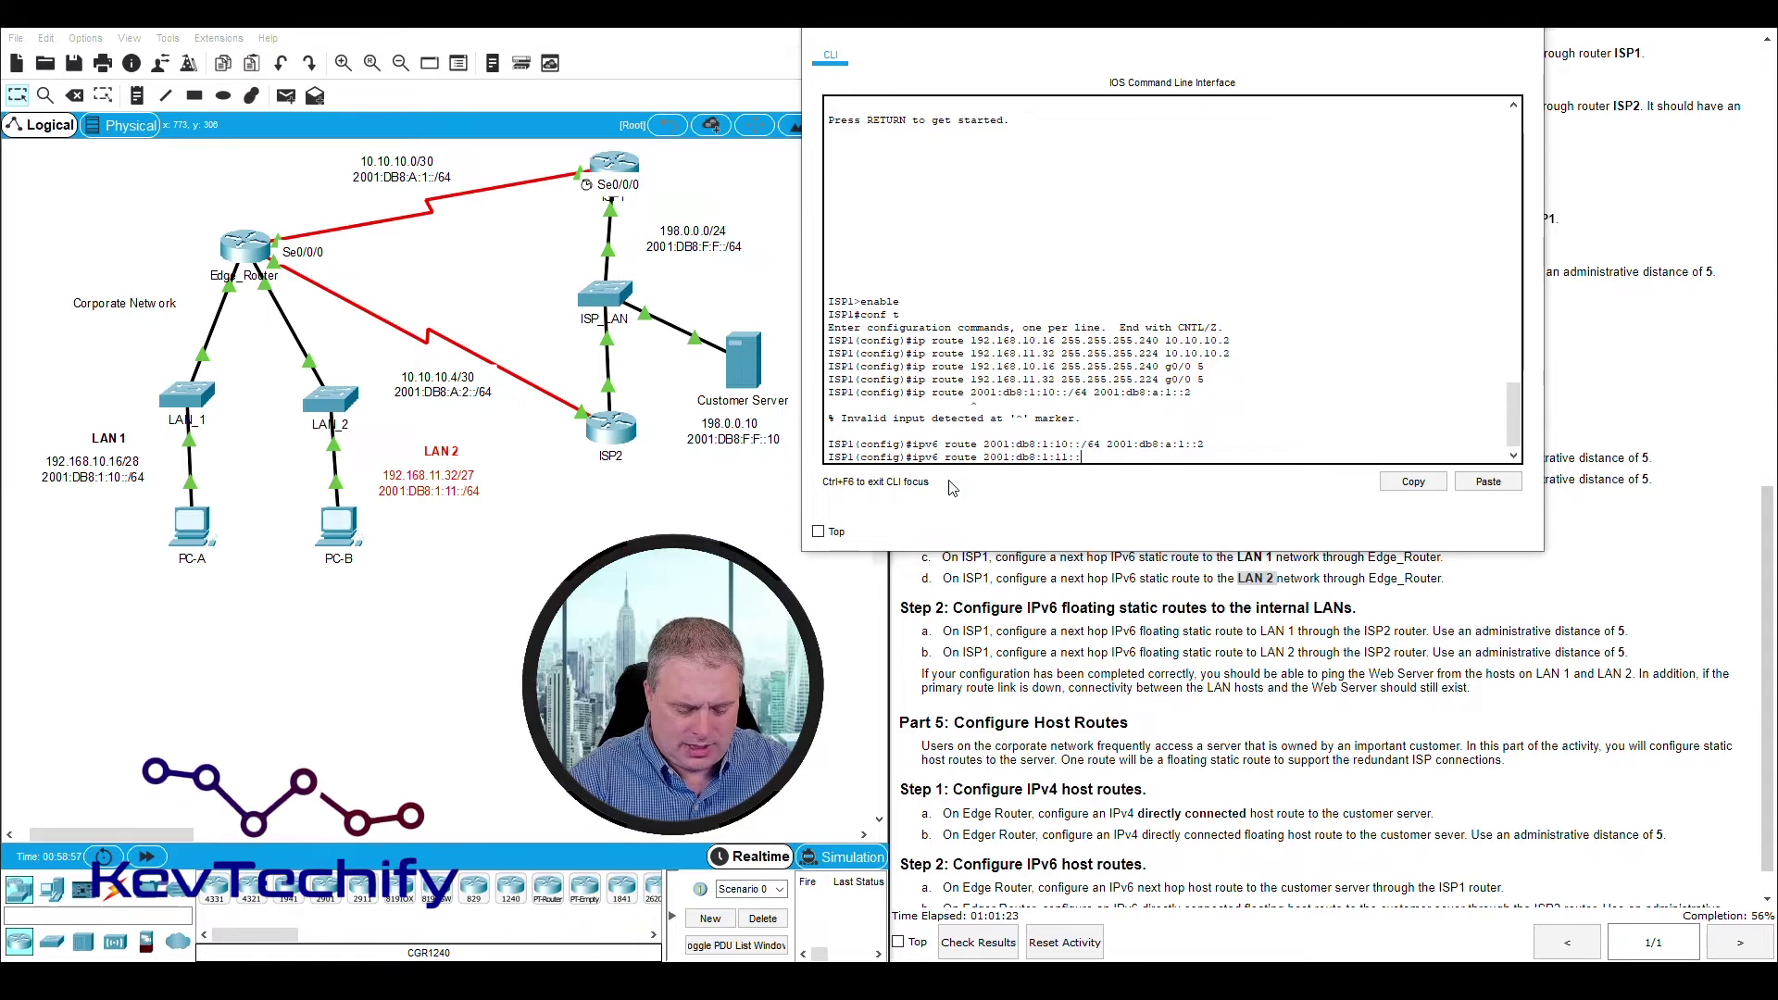
text(/64)
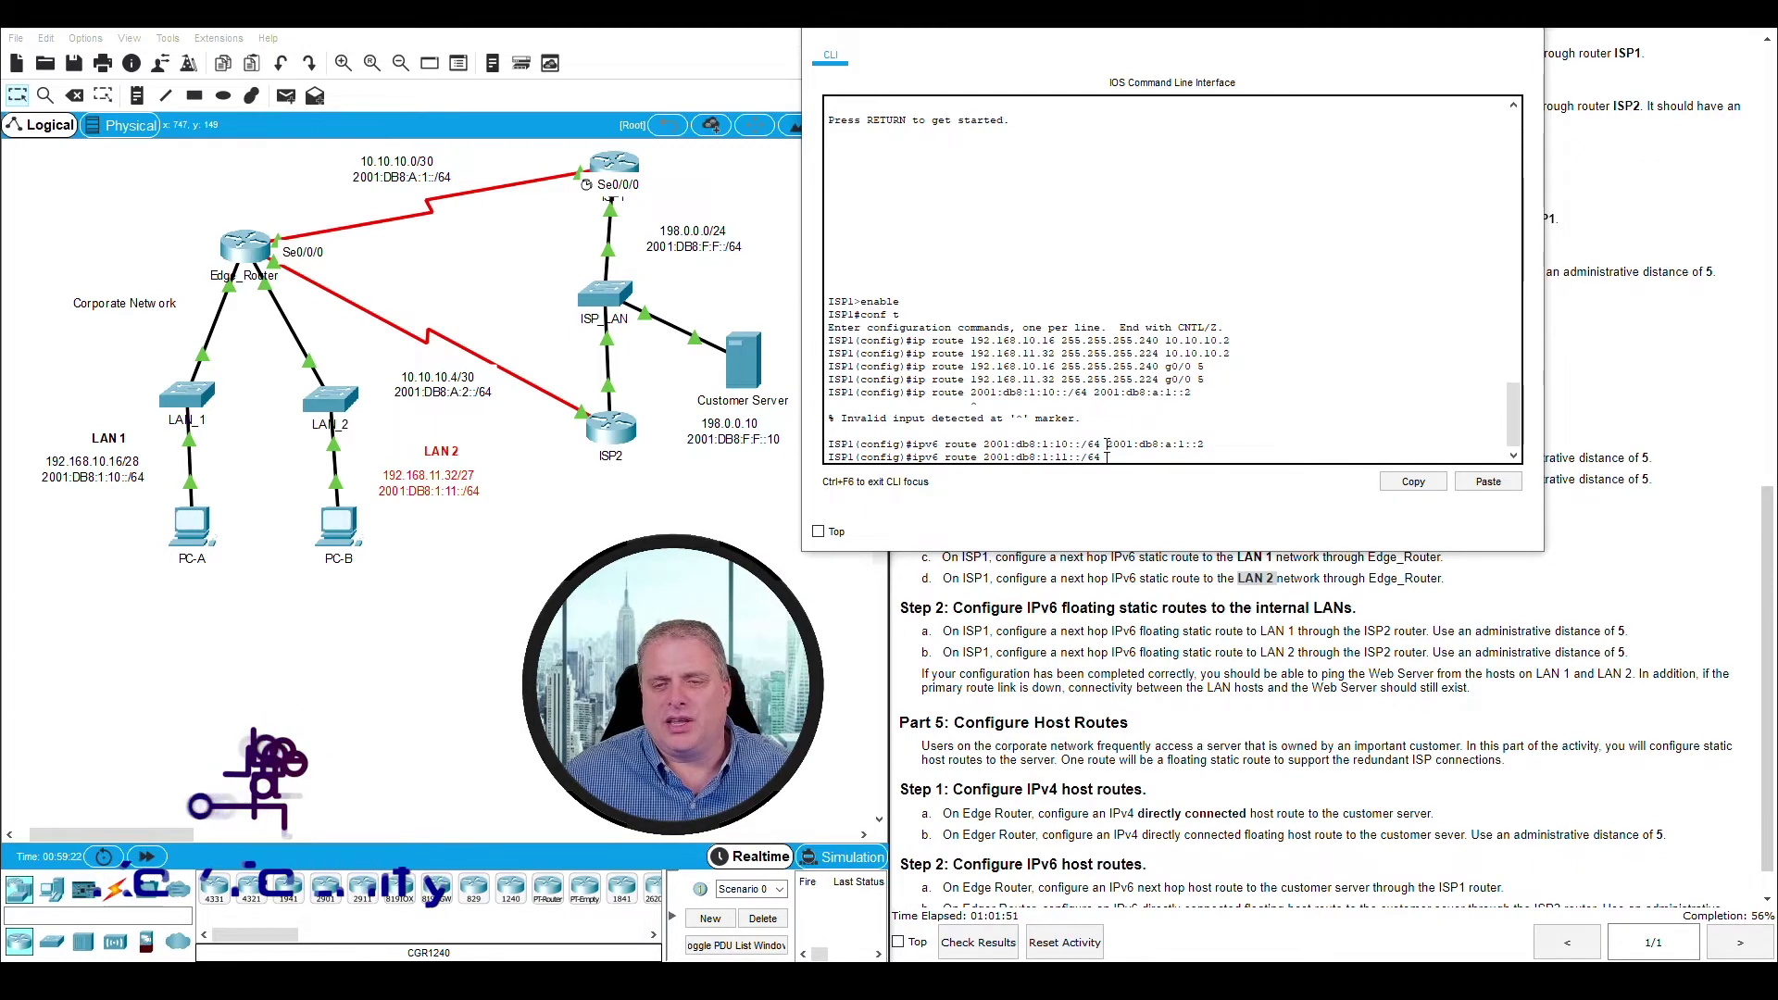
Step: Complete the LAN 2 route with the same next hop as the LAN 1 route, 2001:db8:a:1::2, and run it
drag(1106, 445, 1202, 442)
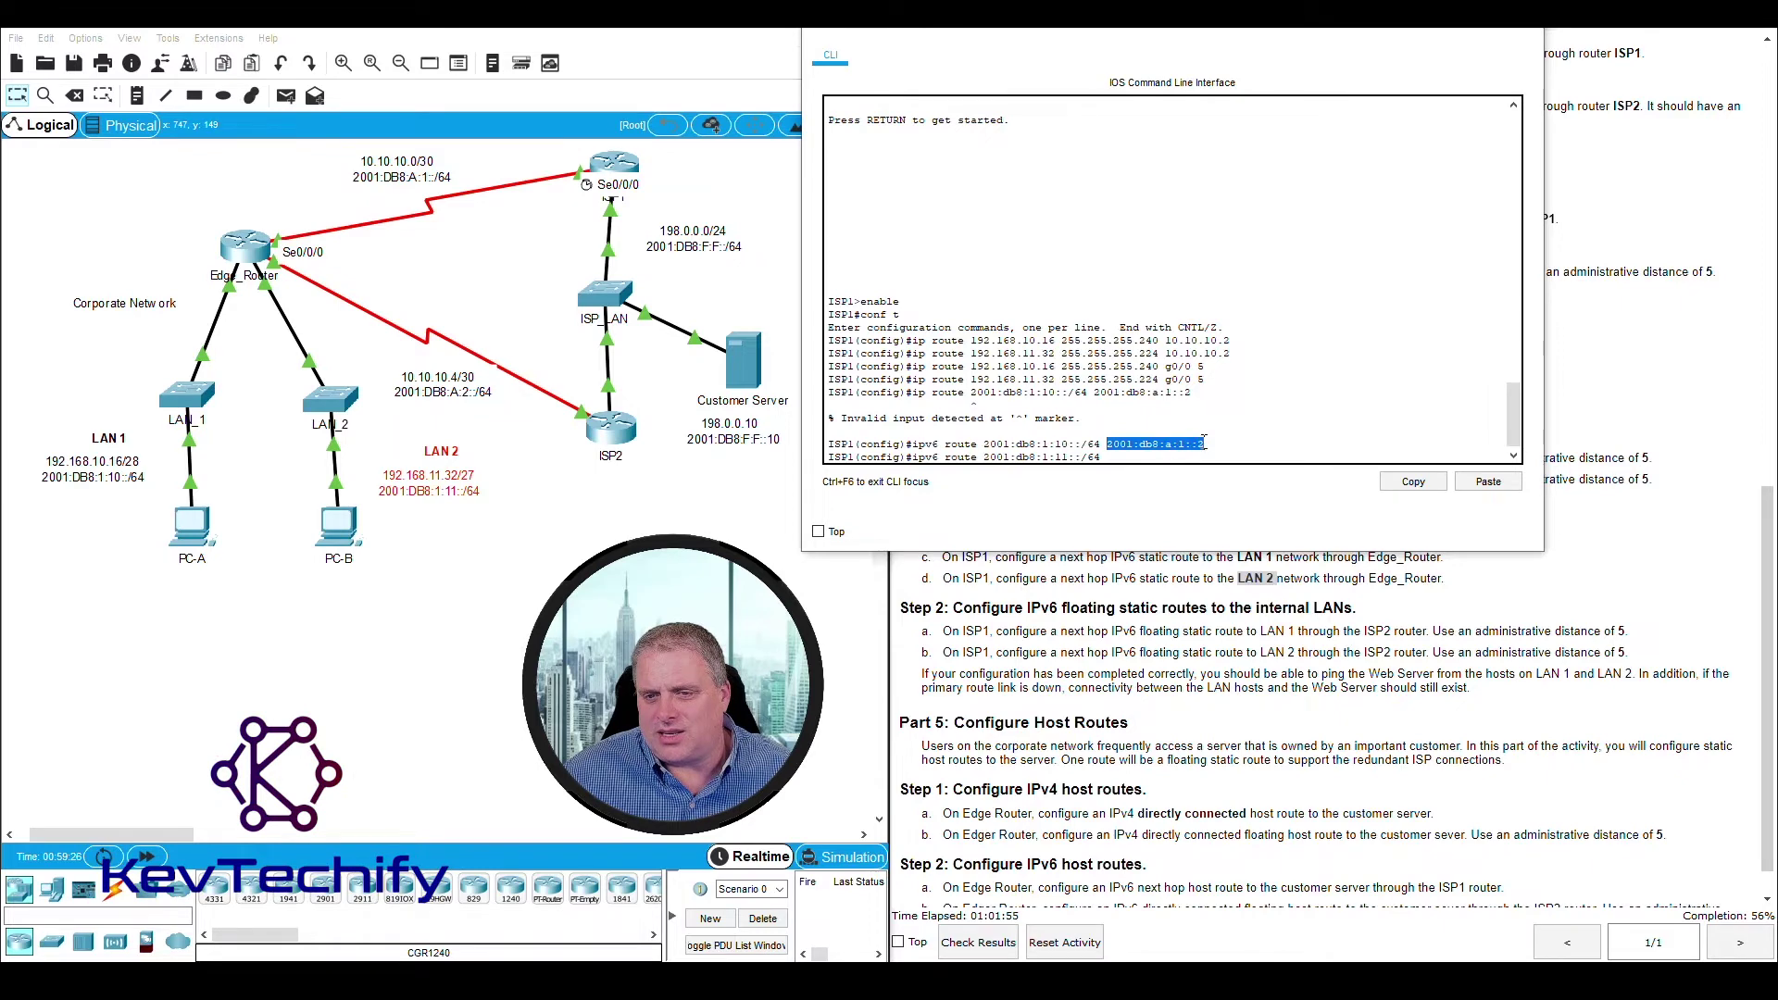
text(2001:)
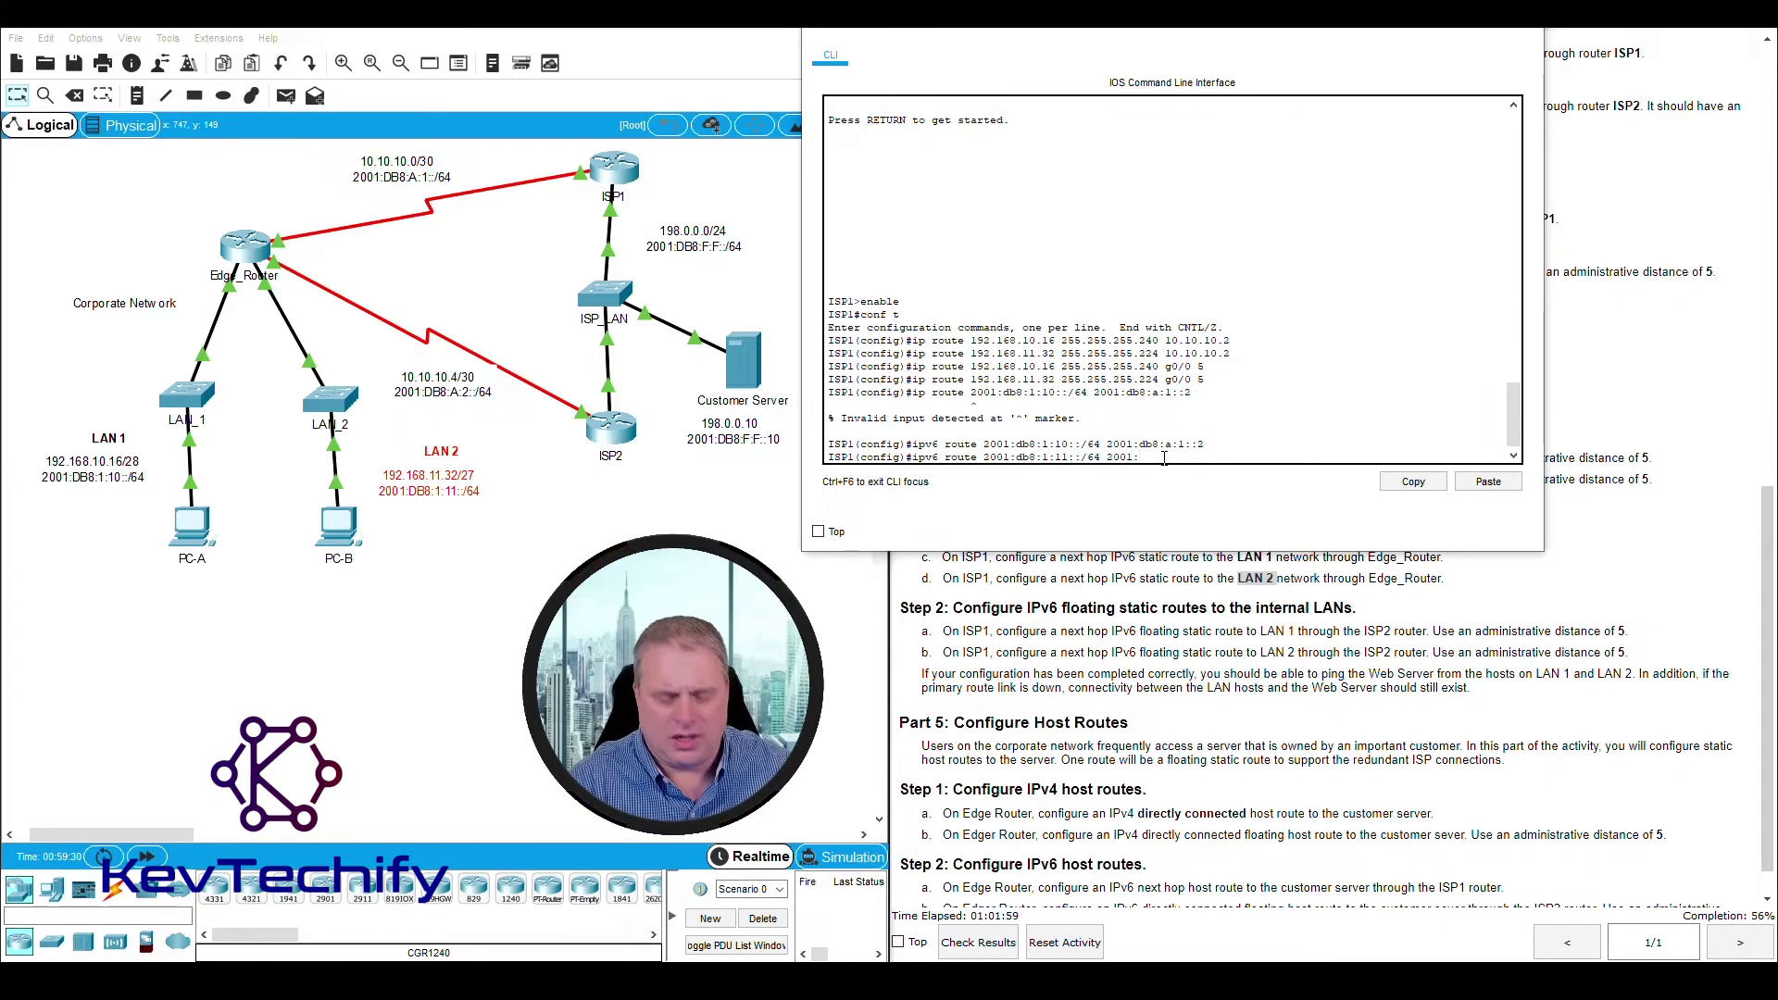
text(db8:a:1::)
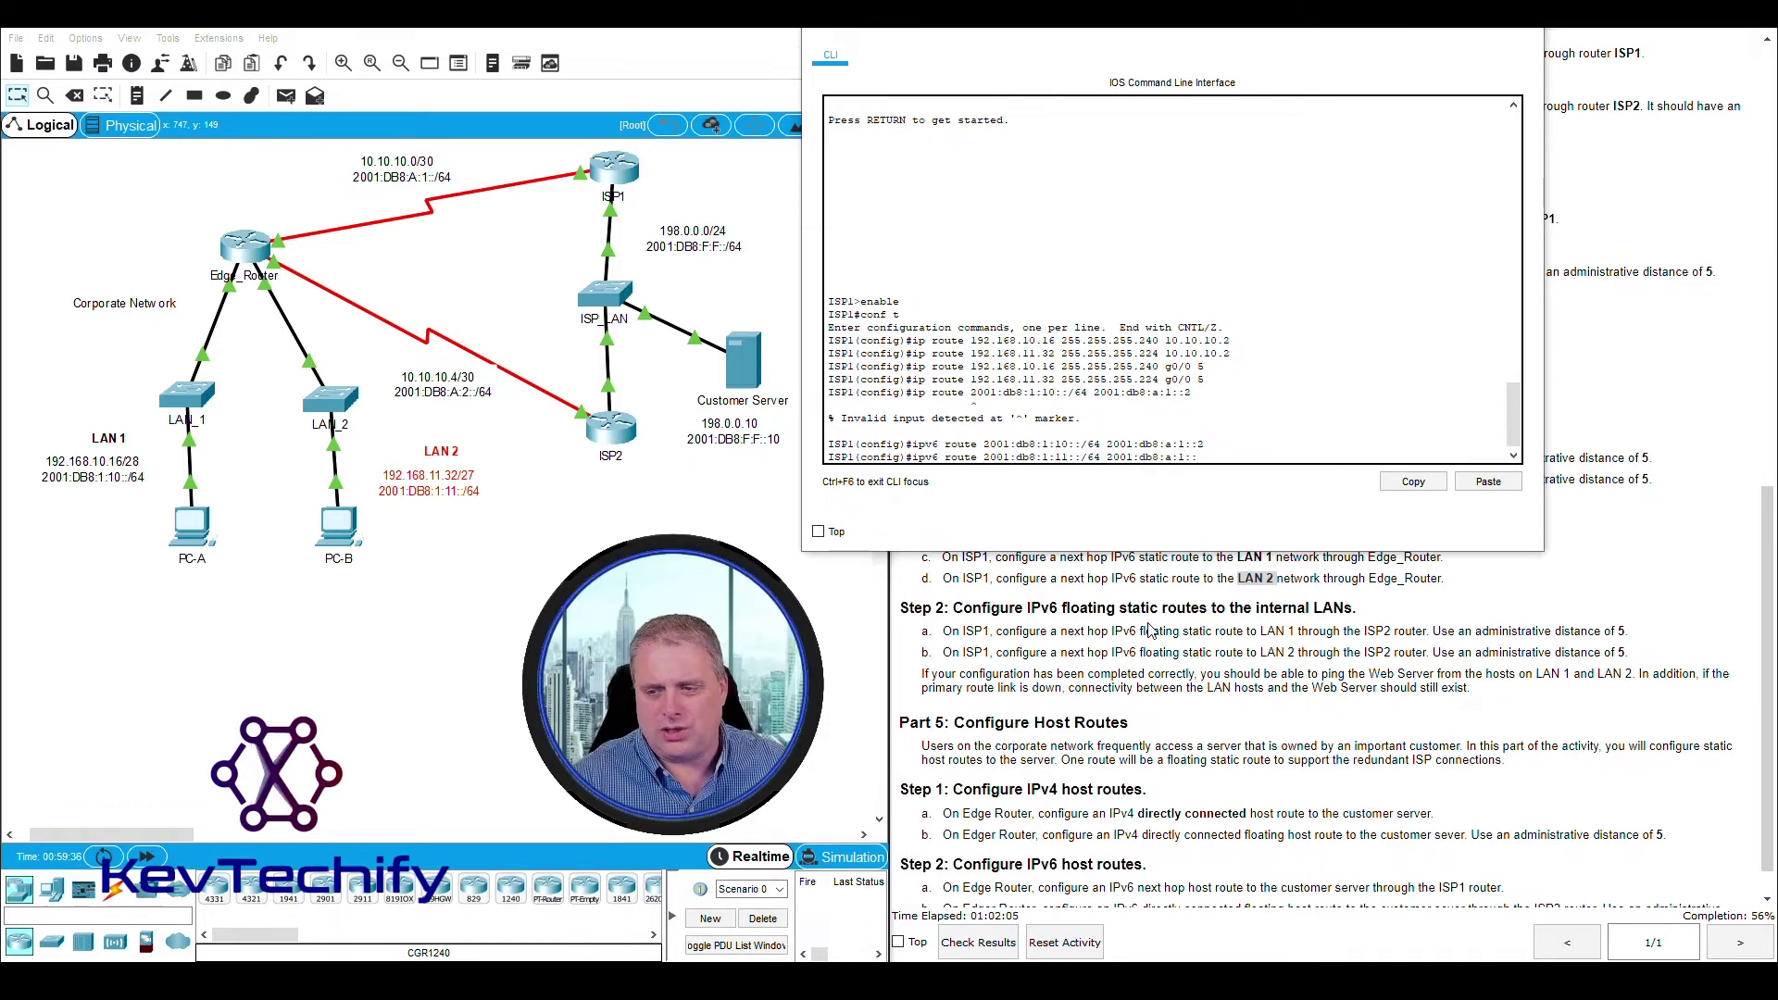
text(2)
key(Return)
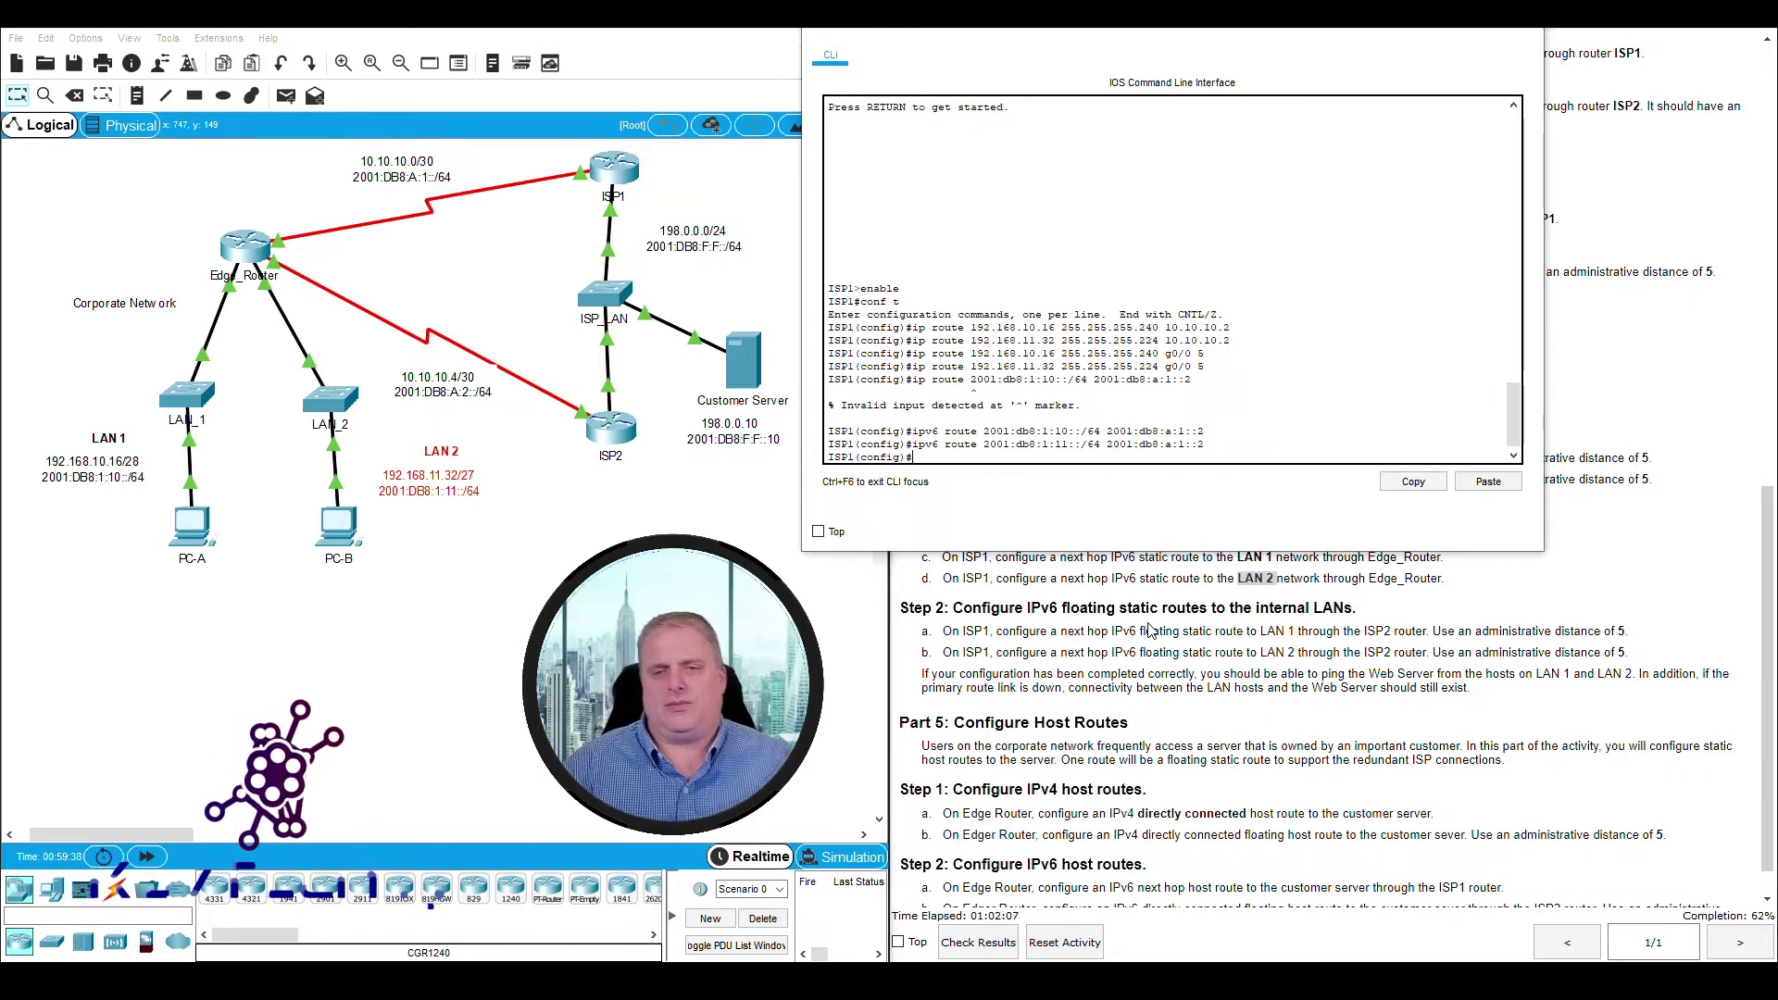
Step: Review the Part 4 Step 2 instructions for IPv6 floating static routes and the ISP1 and ISP2 routers in the topology
click(1188, 690)
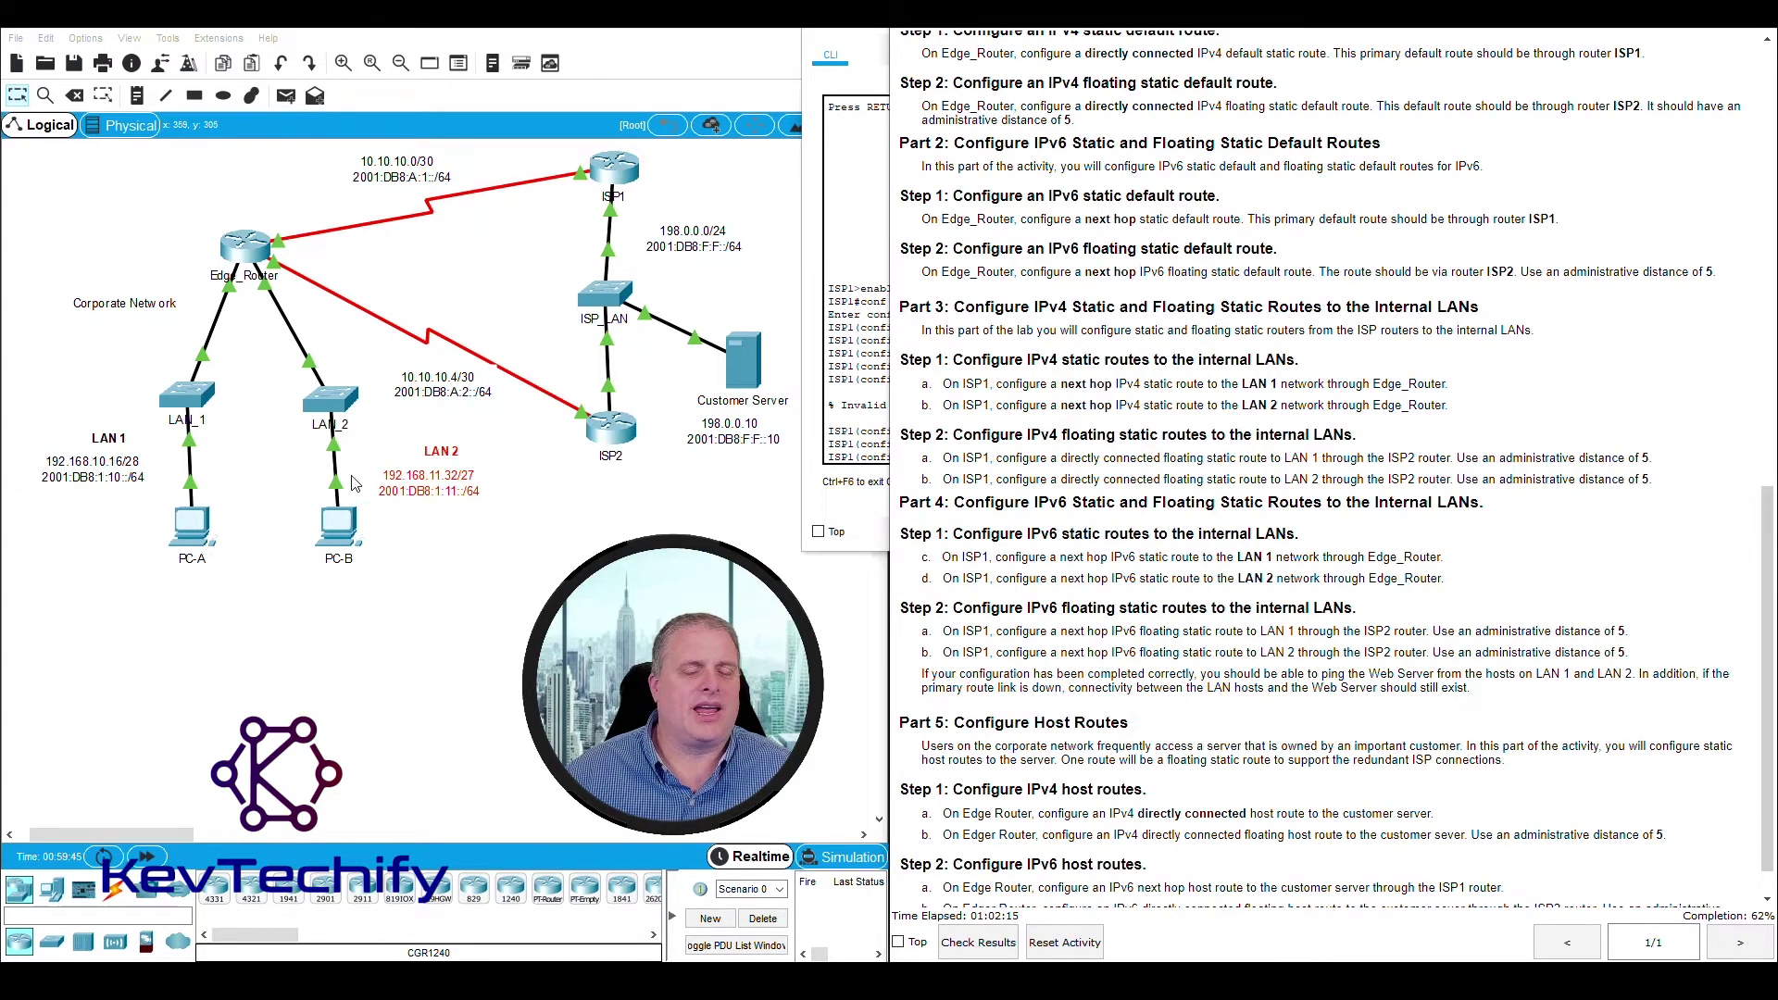
scroll(1335, 411, down, 1)
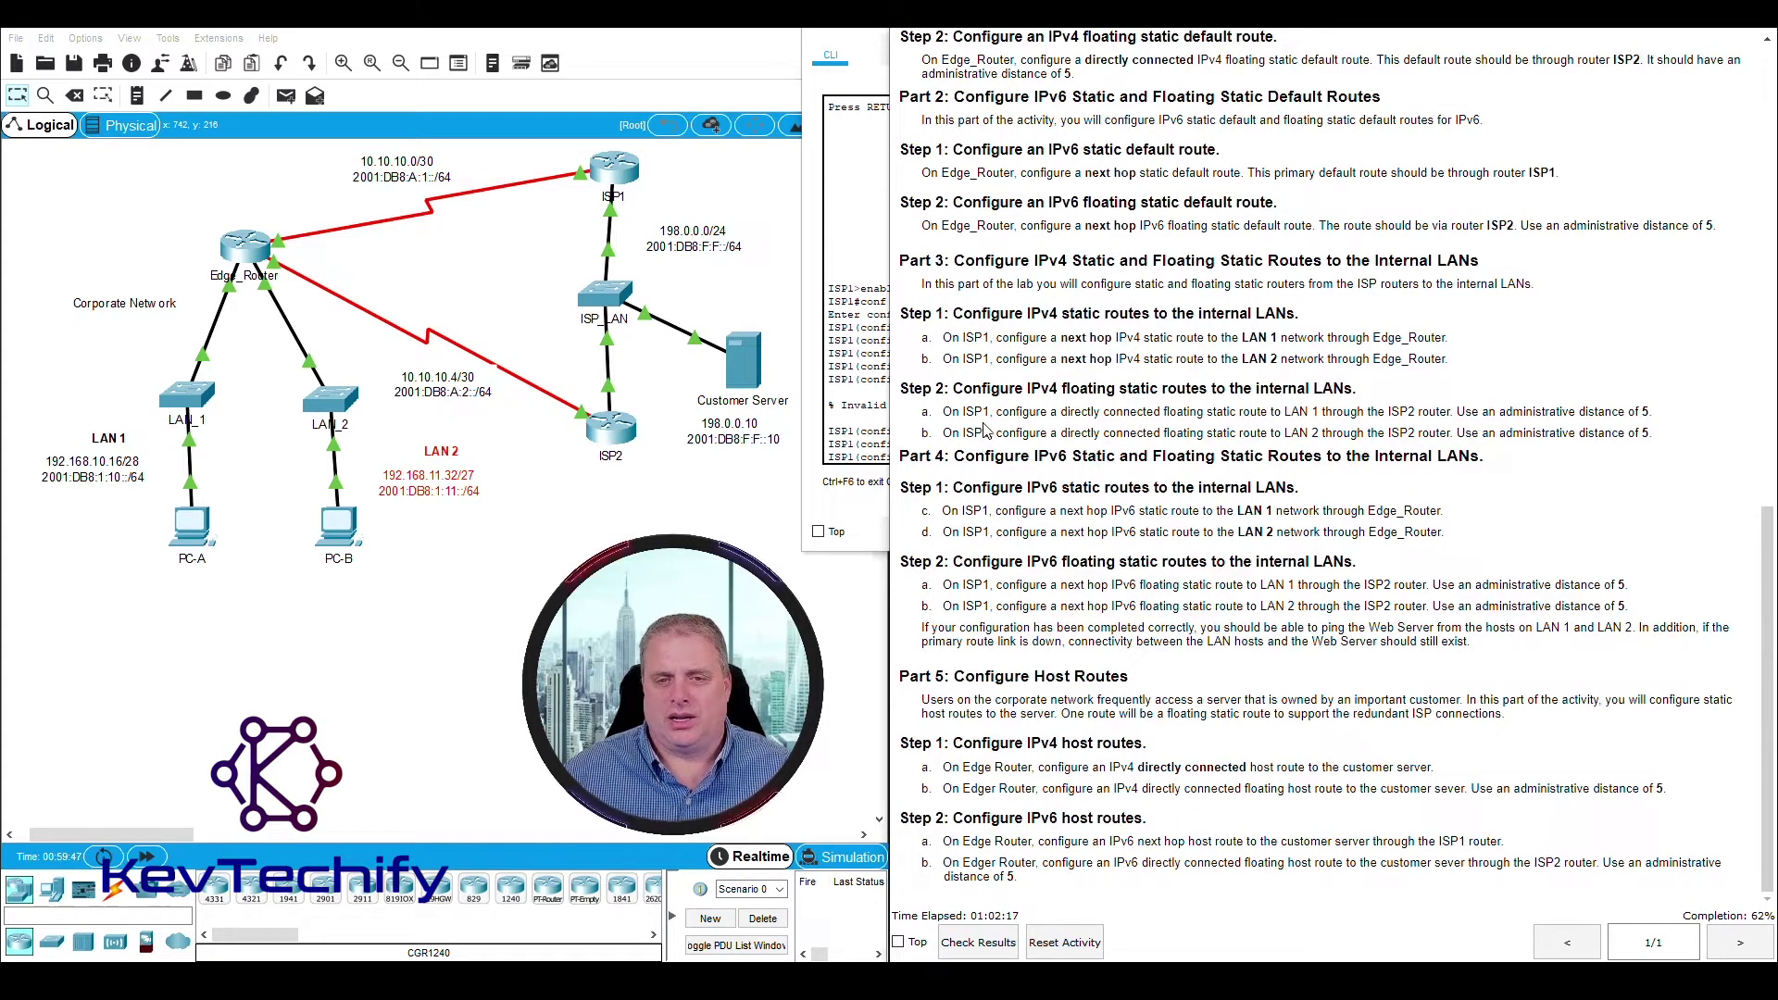
drag(900, 459, 1443, 534)
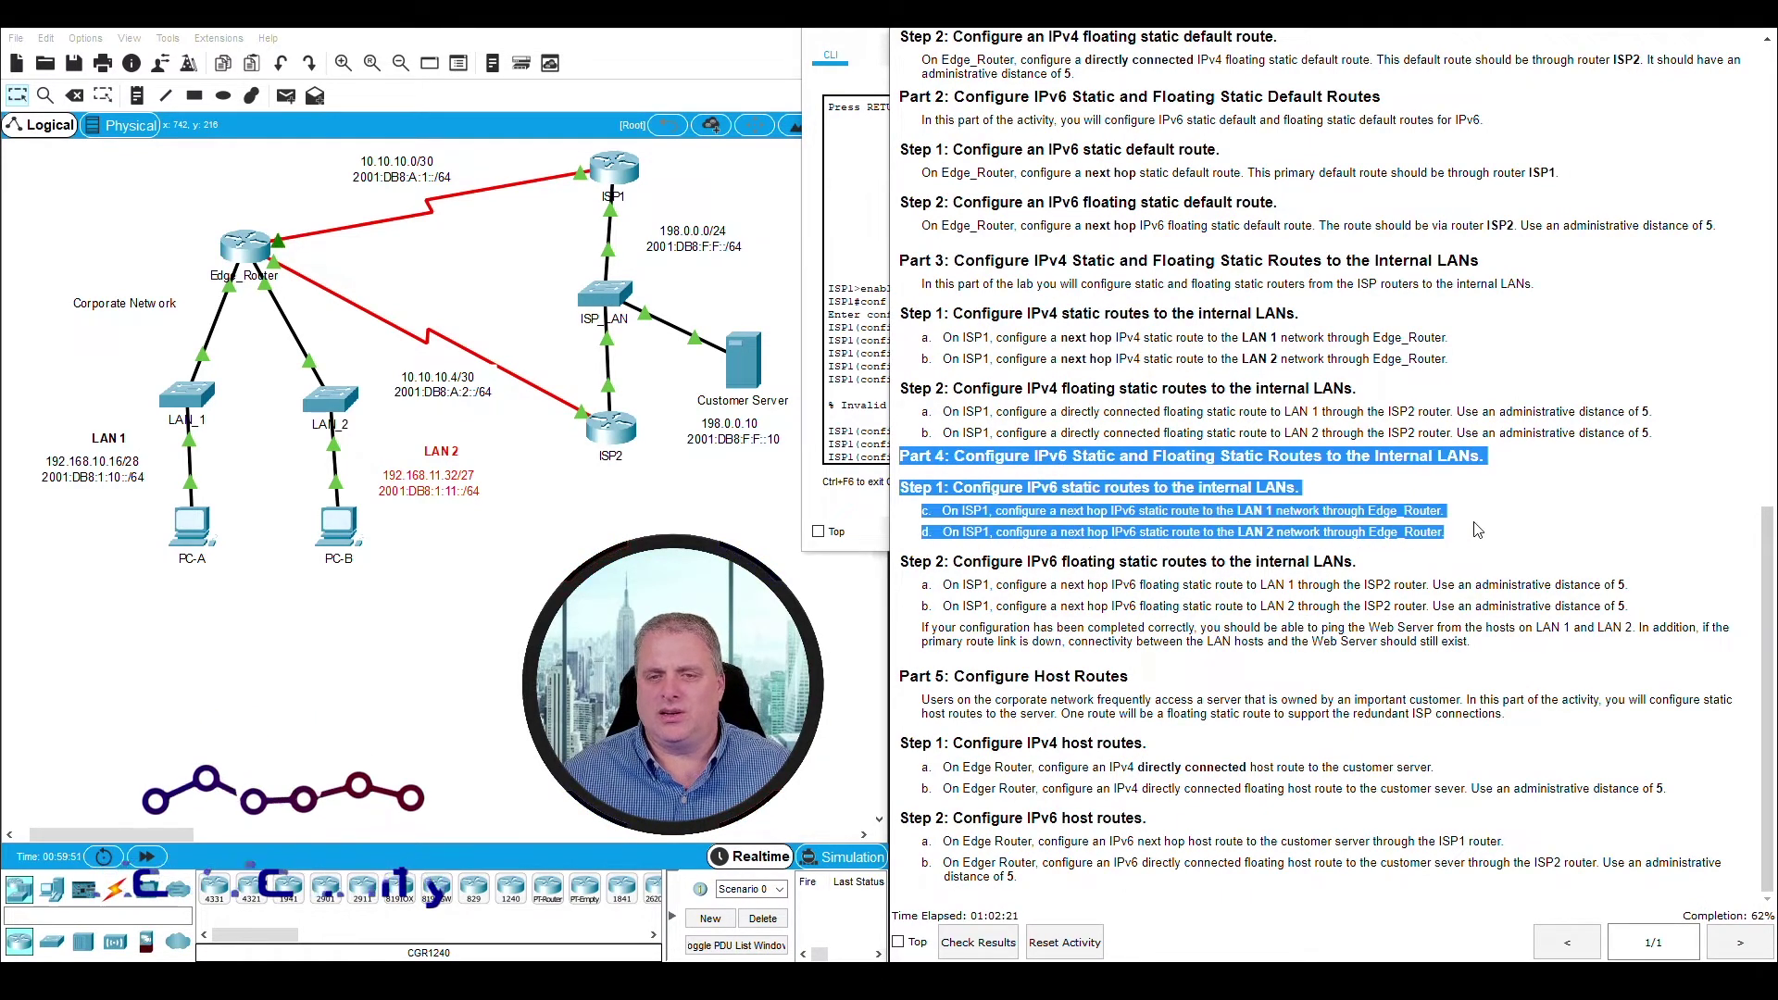
click(984, 579)
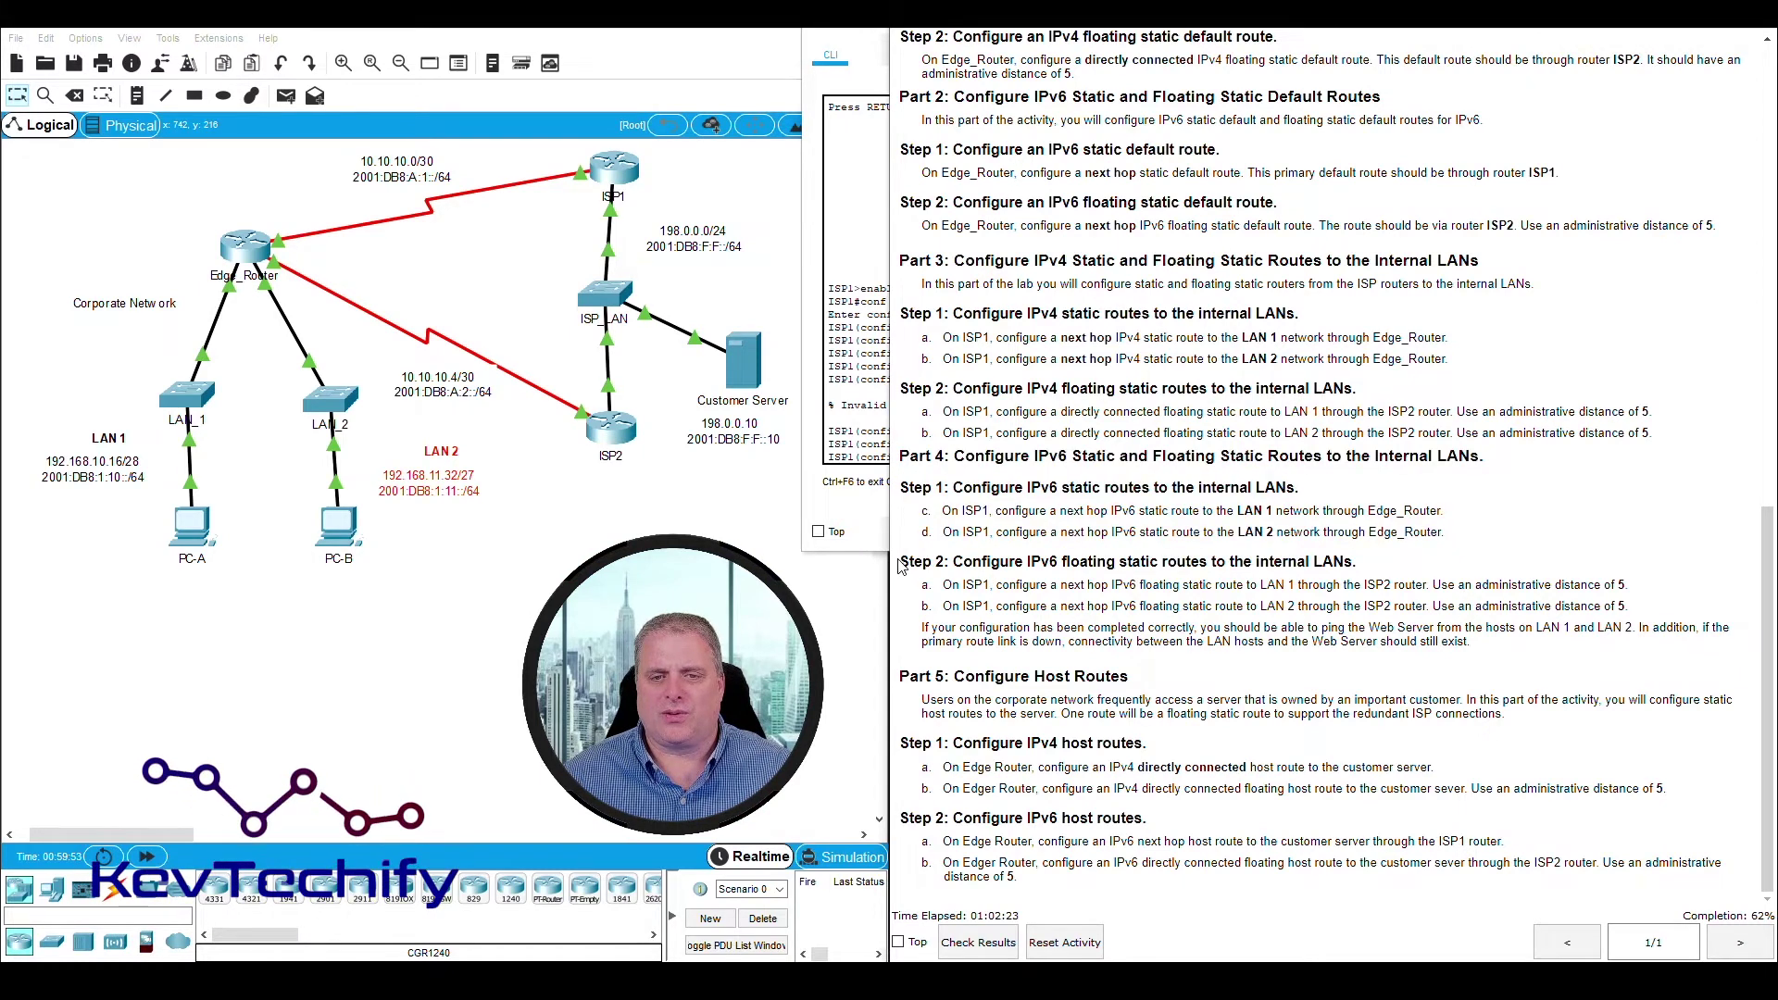
drag(899, 562, 1361, 561)
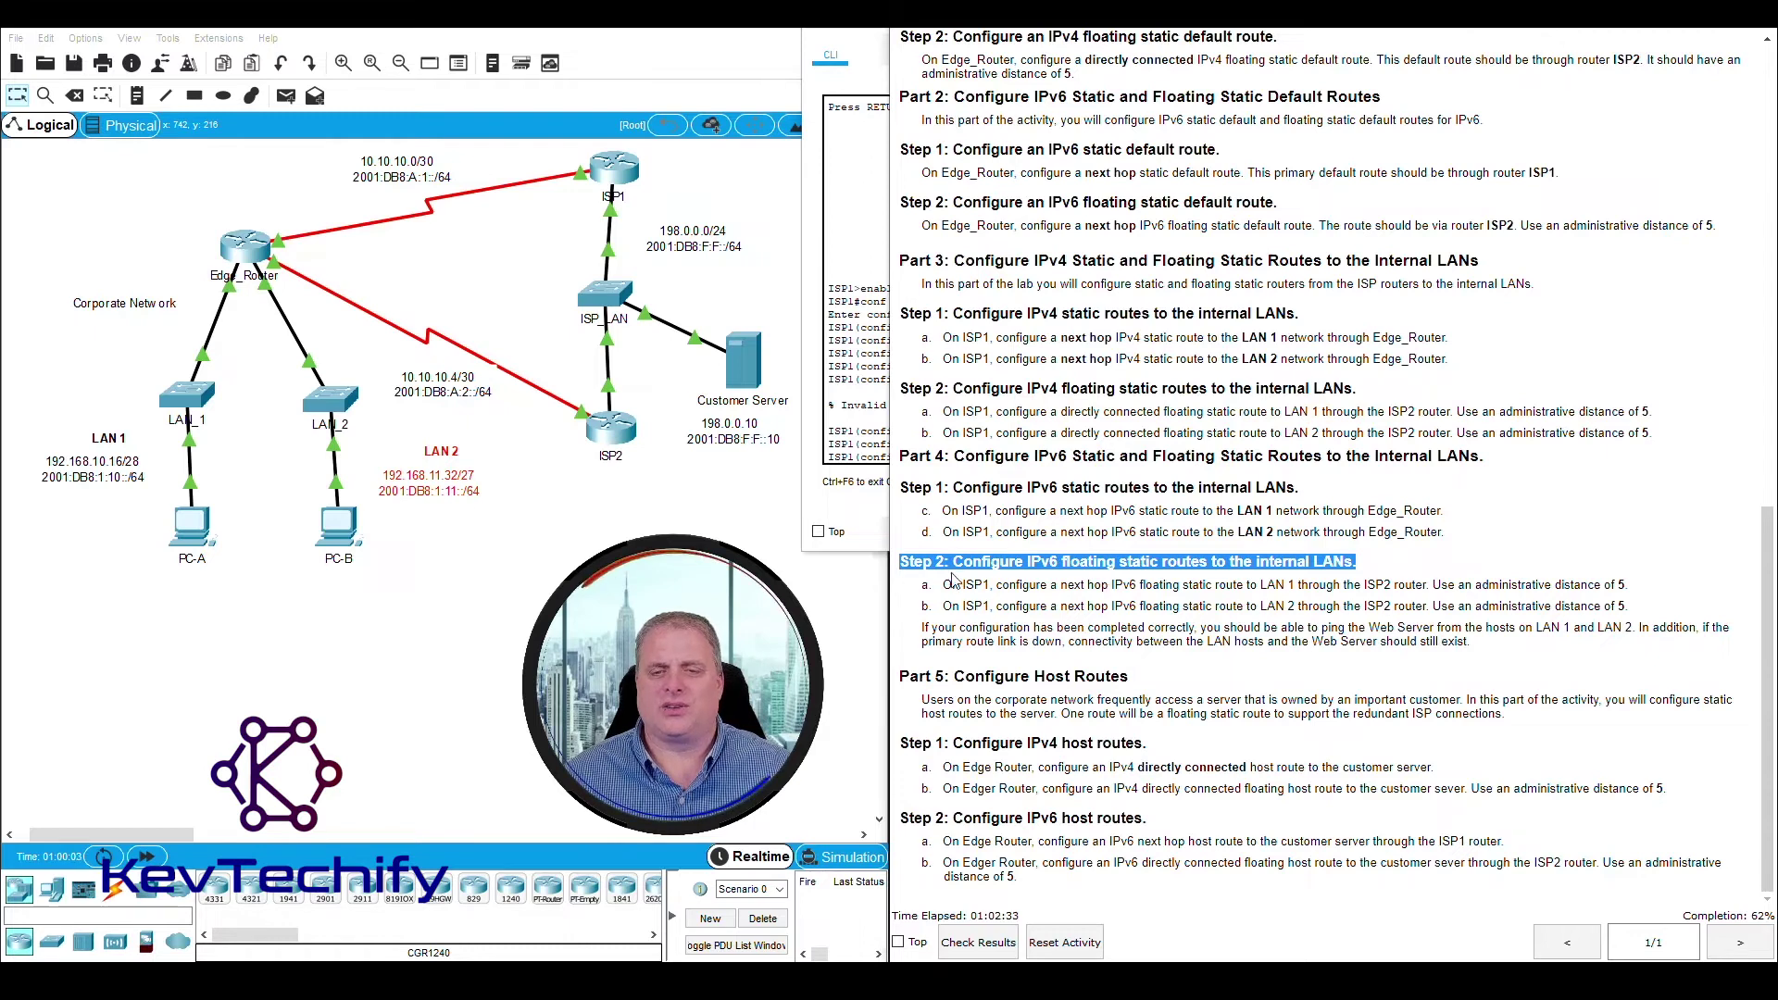
drag(945, 587, 1003, 584)
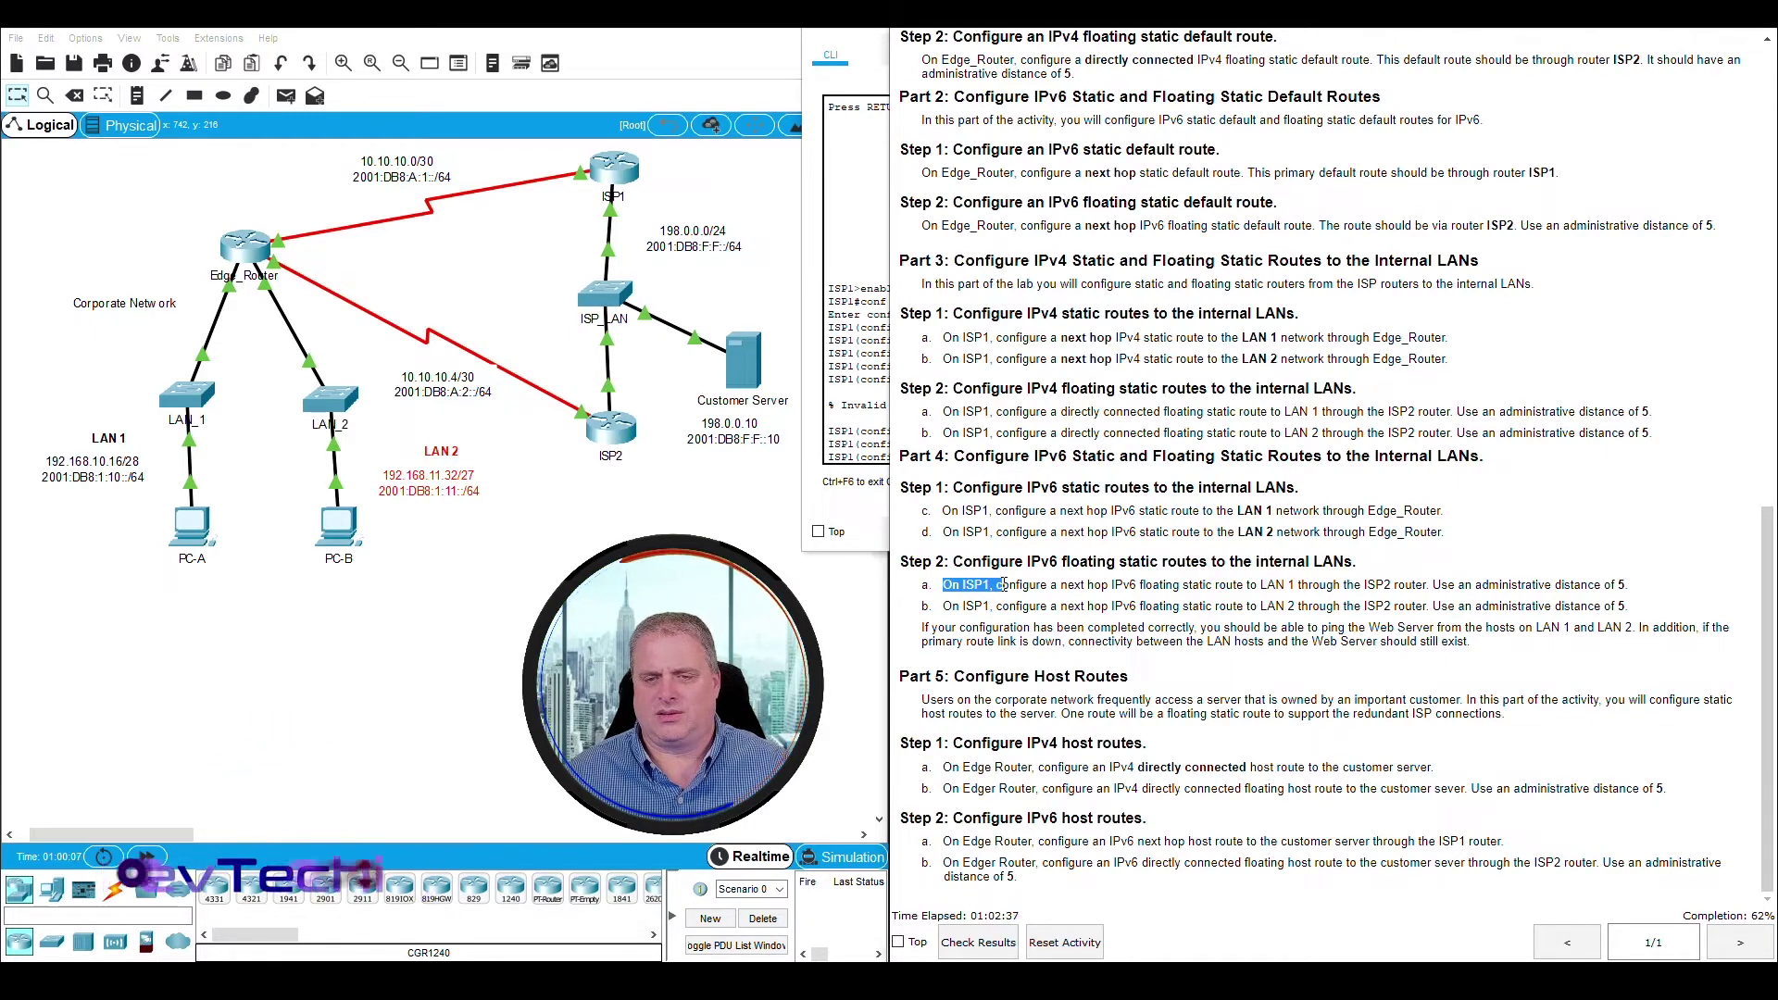
drag(1017, 584, 1202, 582)
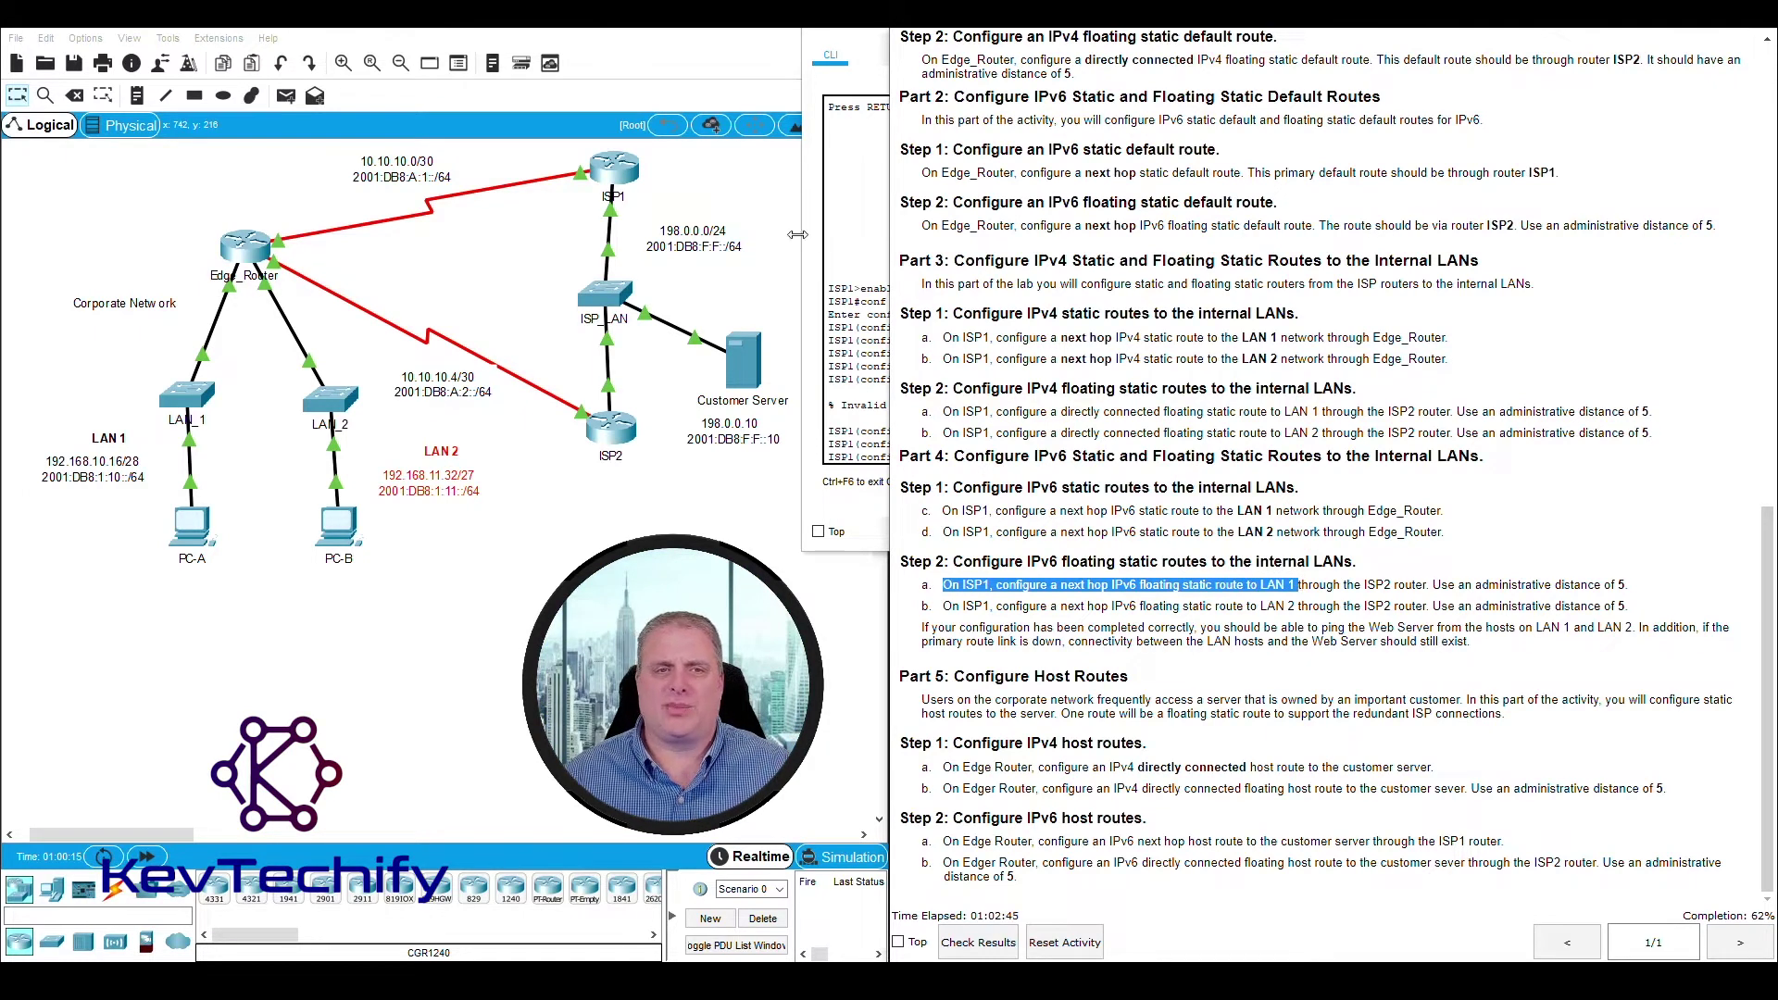
click(690, 189)
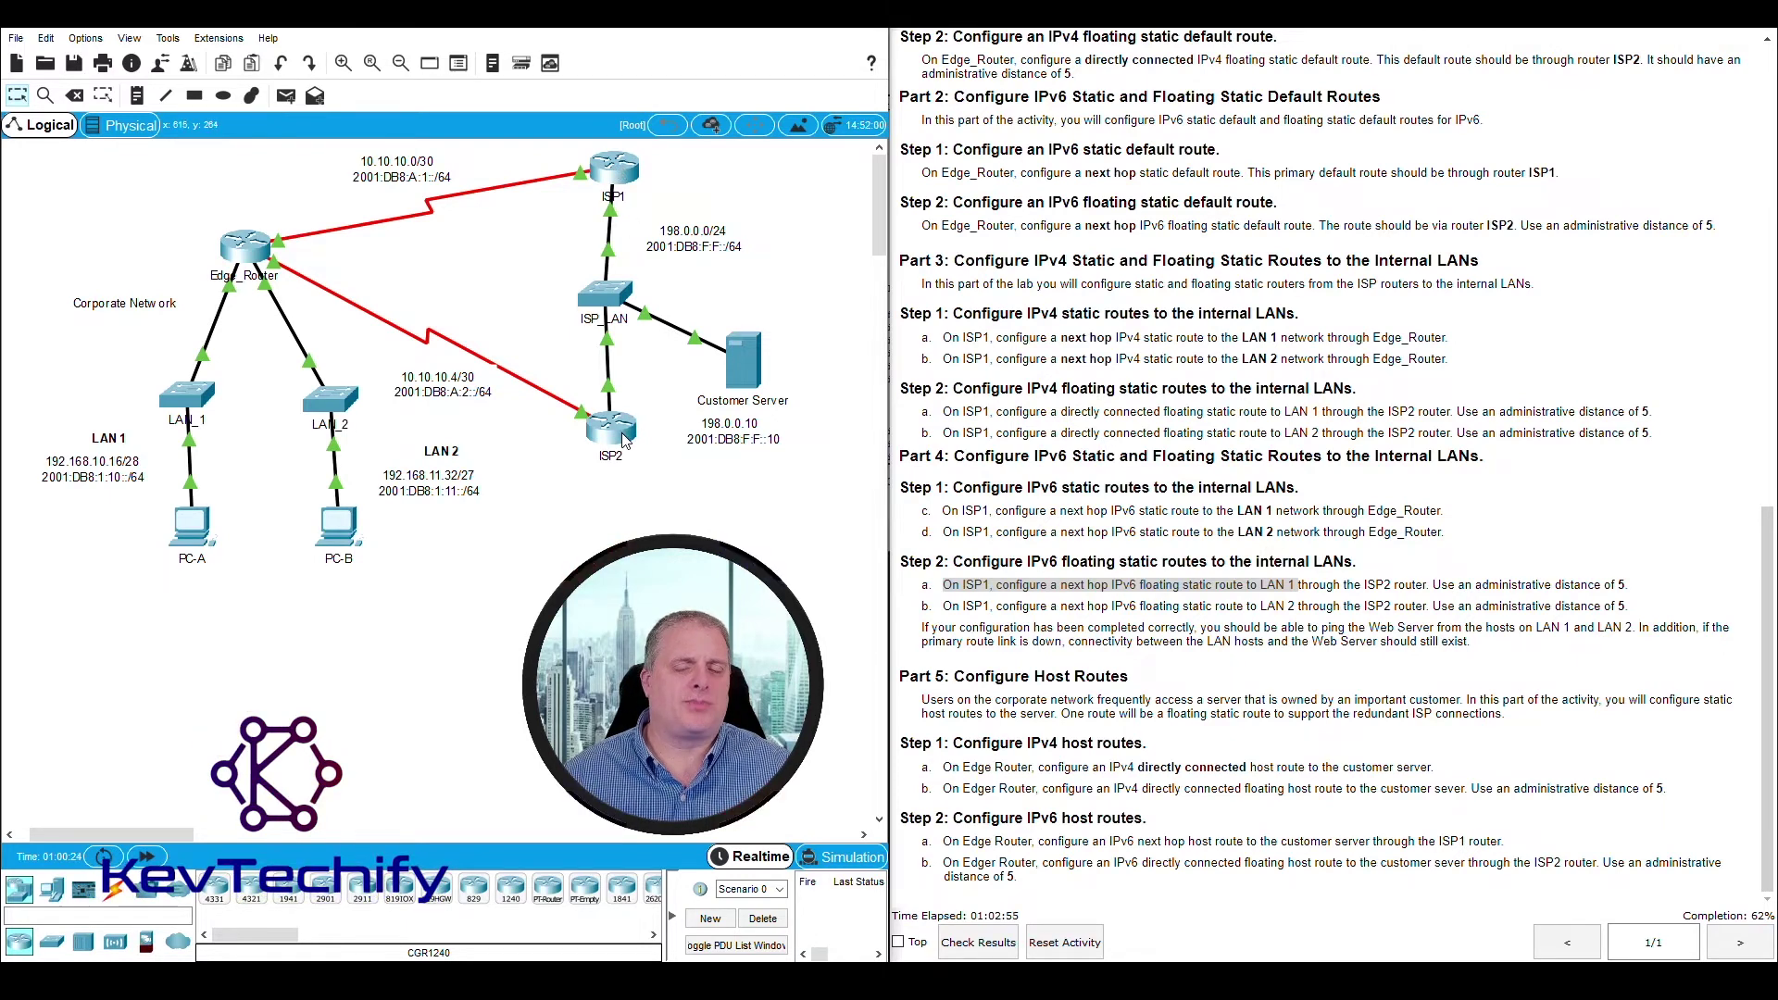
mouse_move(623, 440)
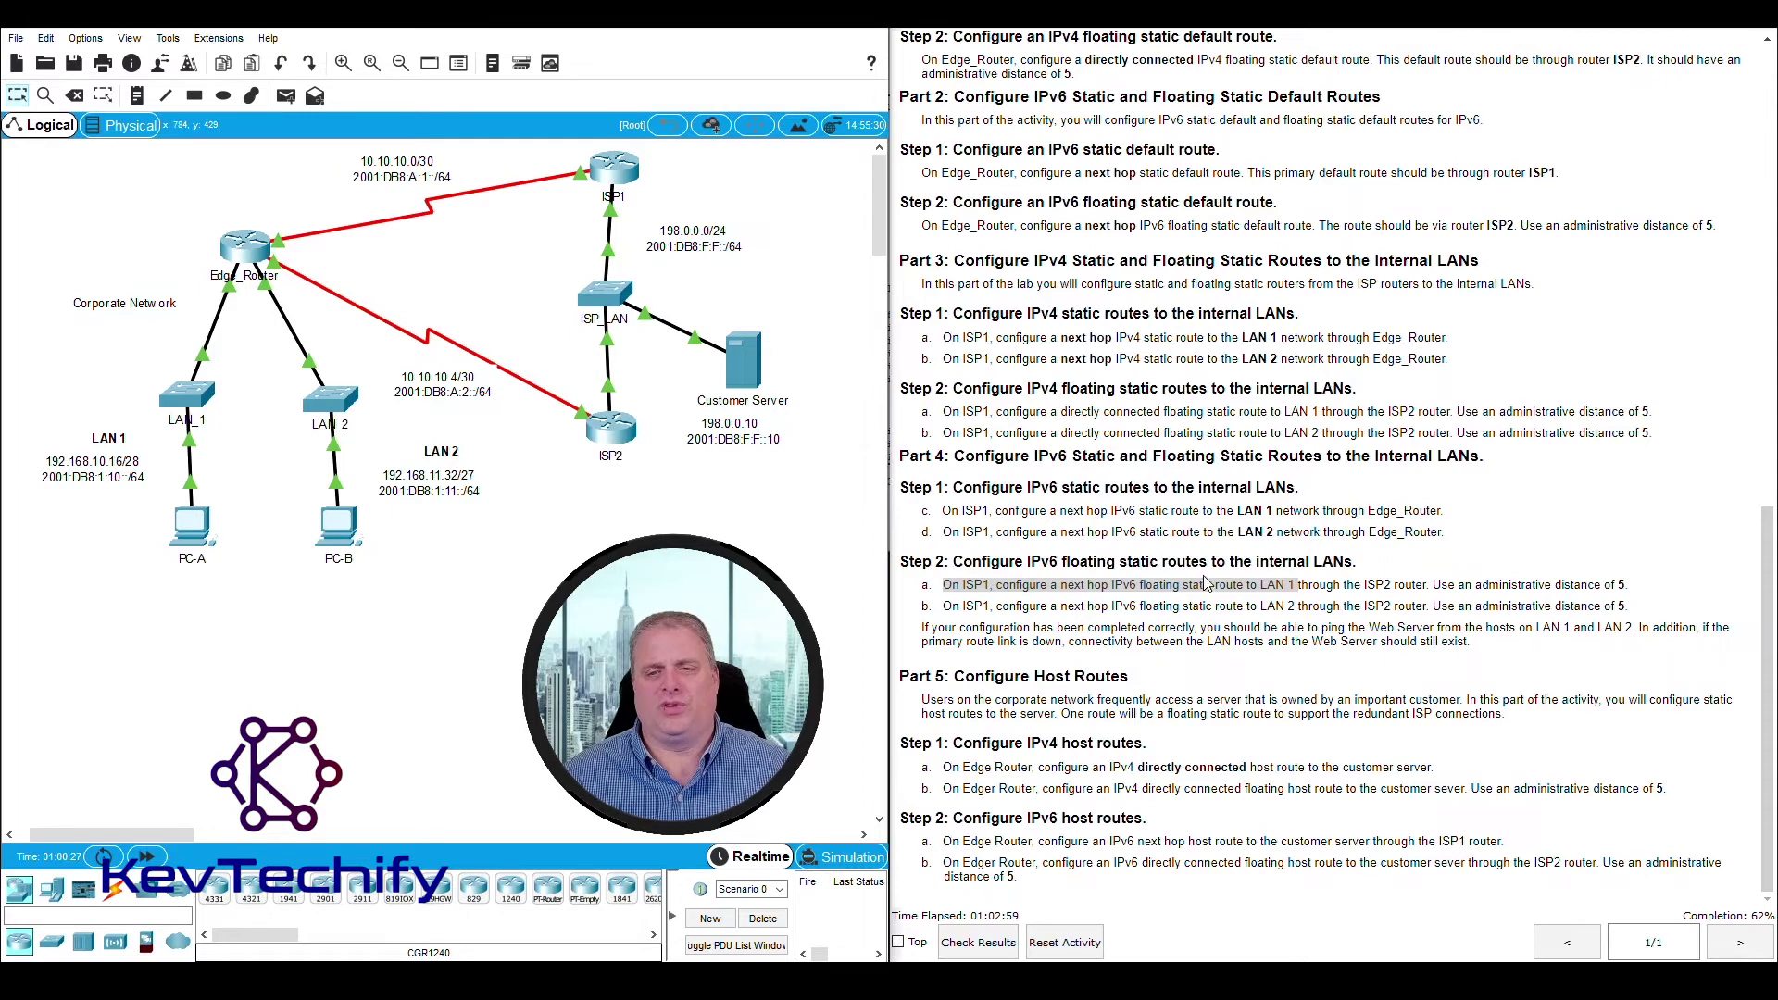
click(991, 604)
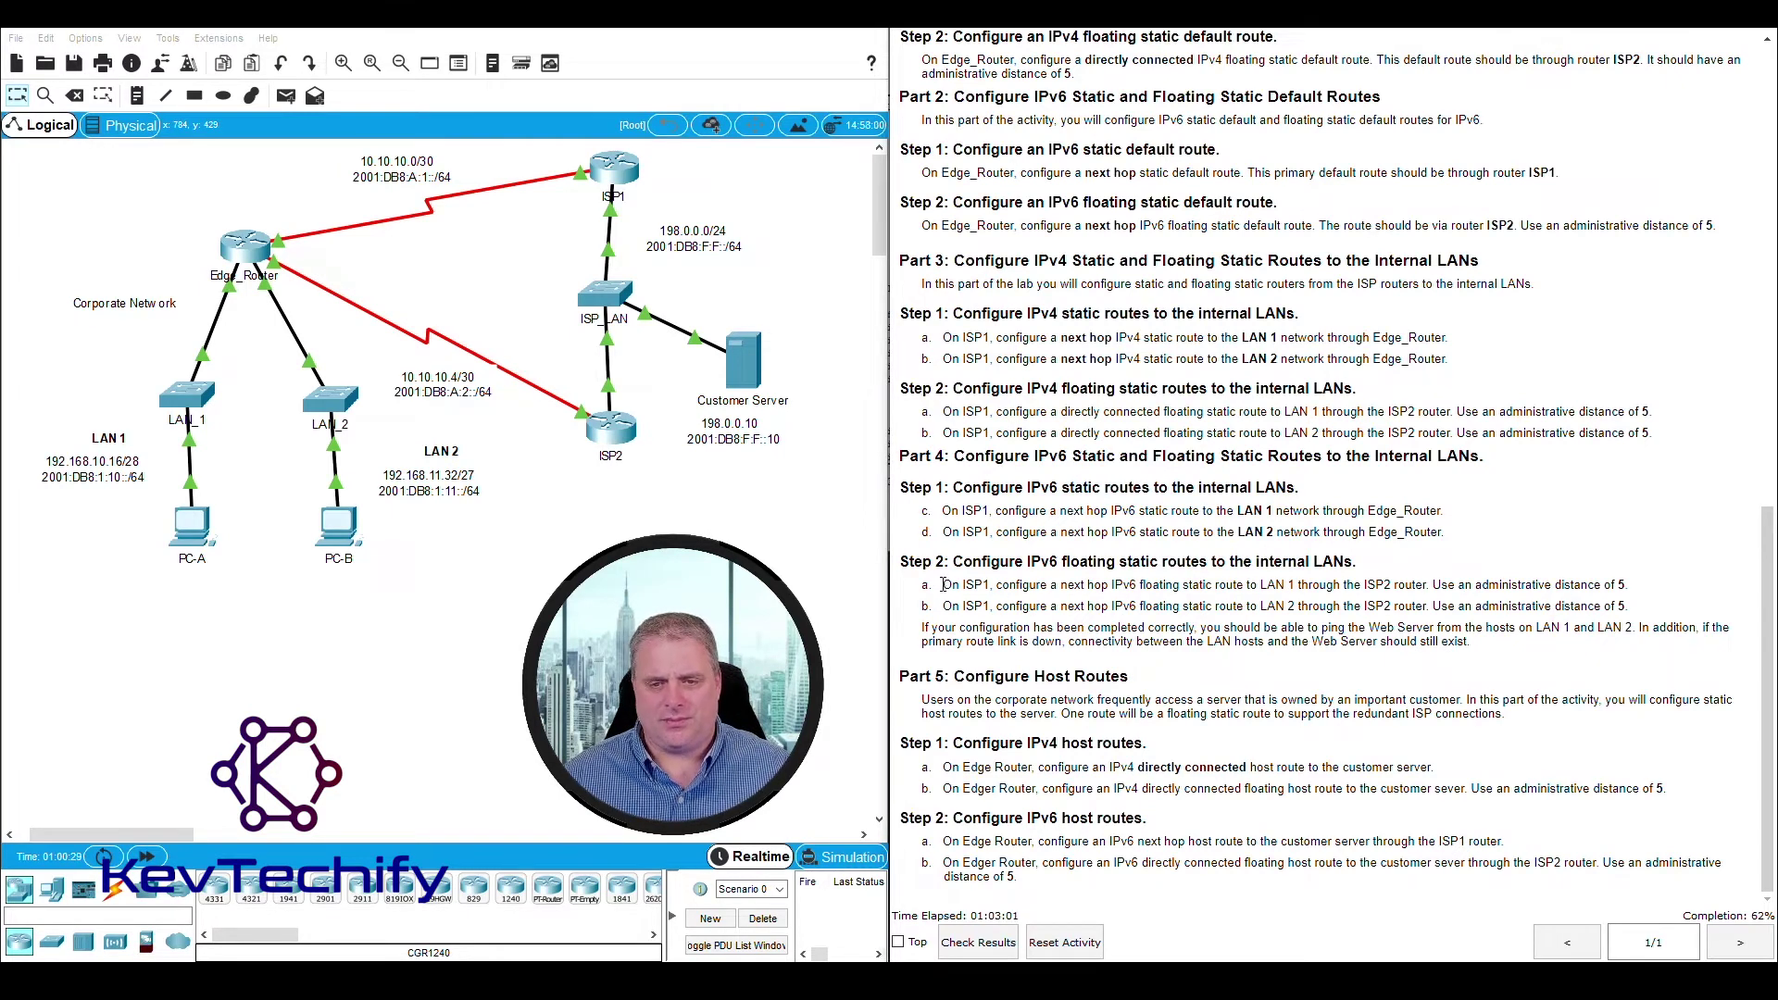
Step: Bring ISP1's command line back up and reread the next hop IPv6 floating static route requirement for LAN 1 through ISP2
click(614, 167)
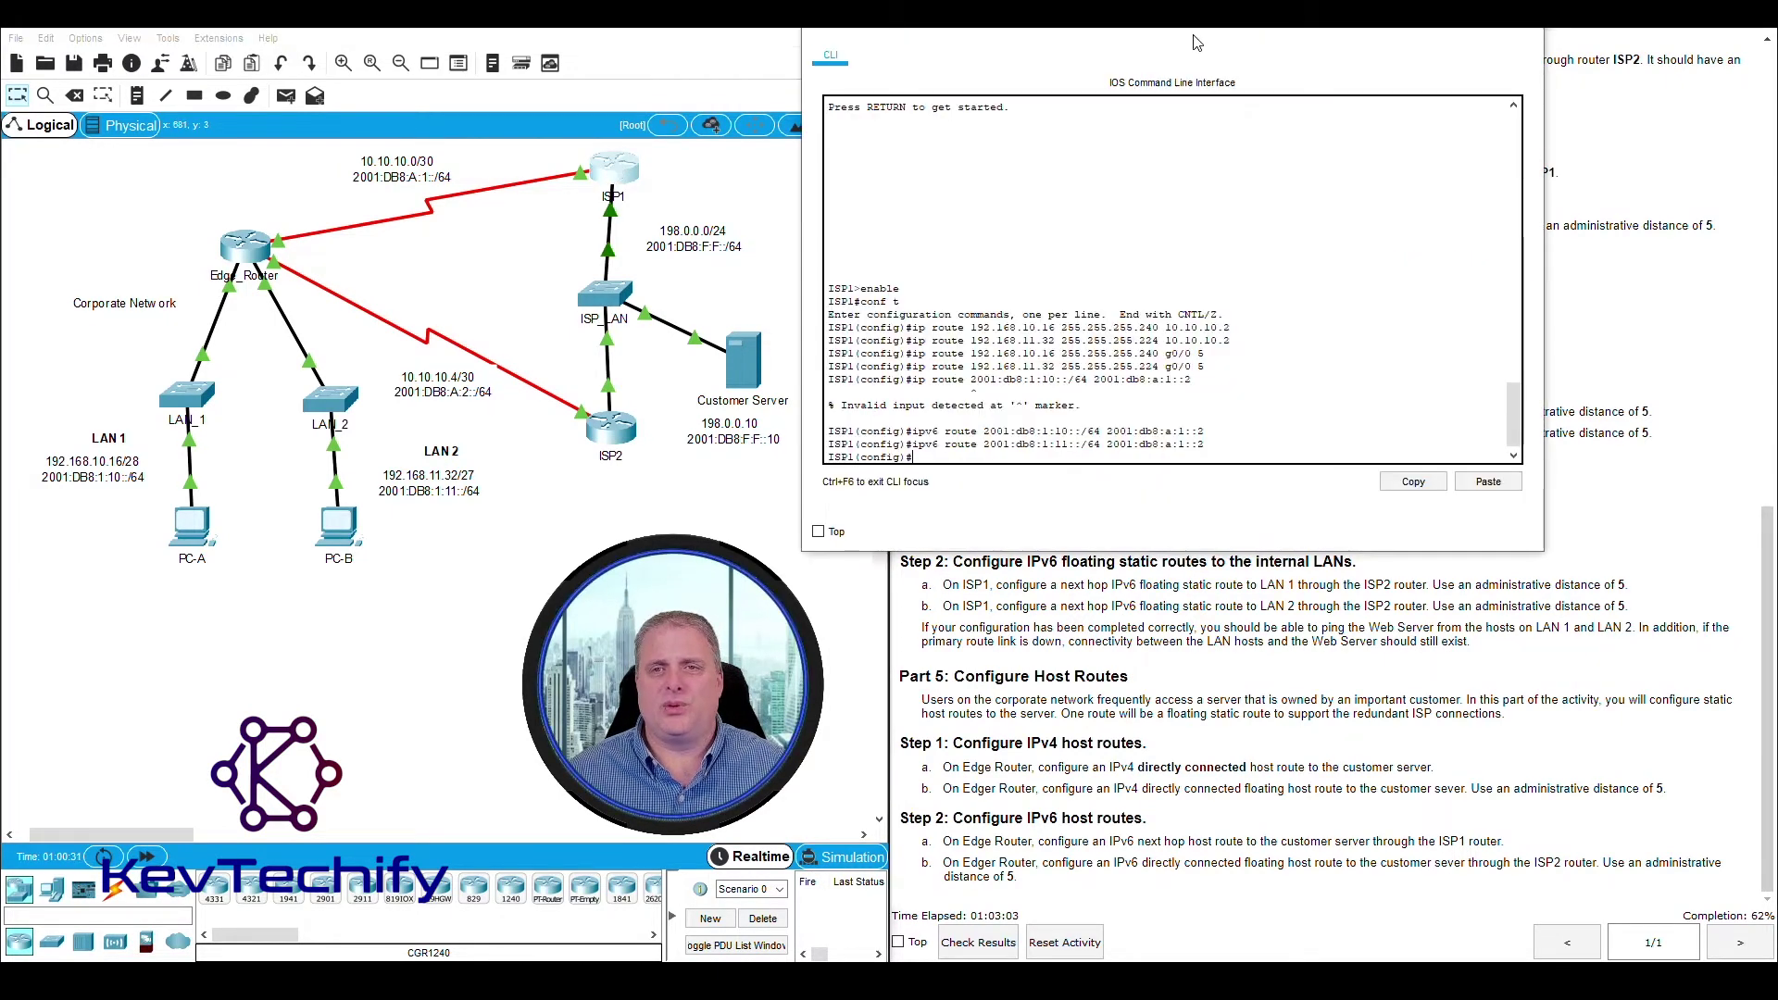
drag(1019, 14, 343, 14)
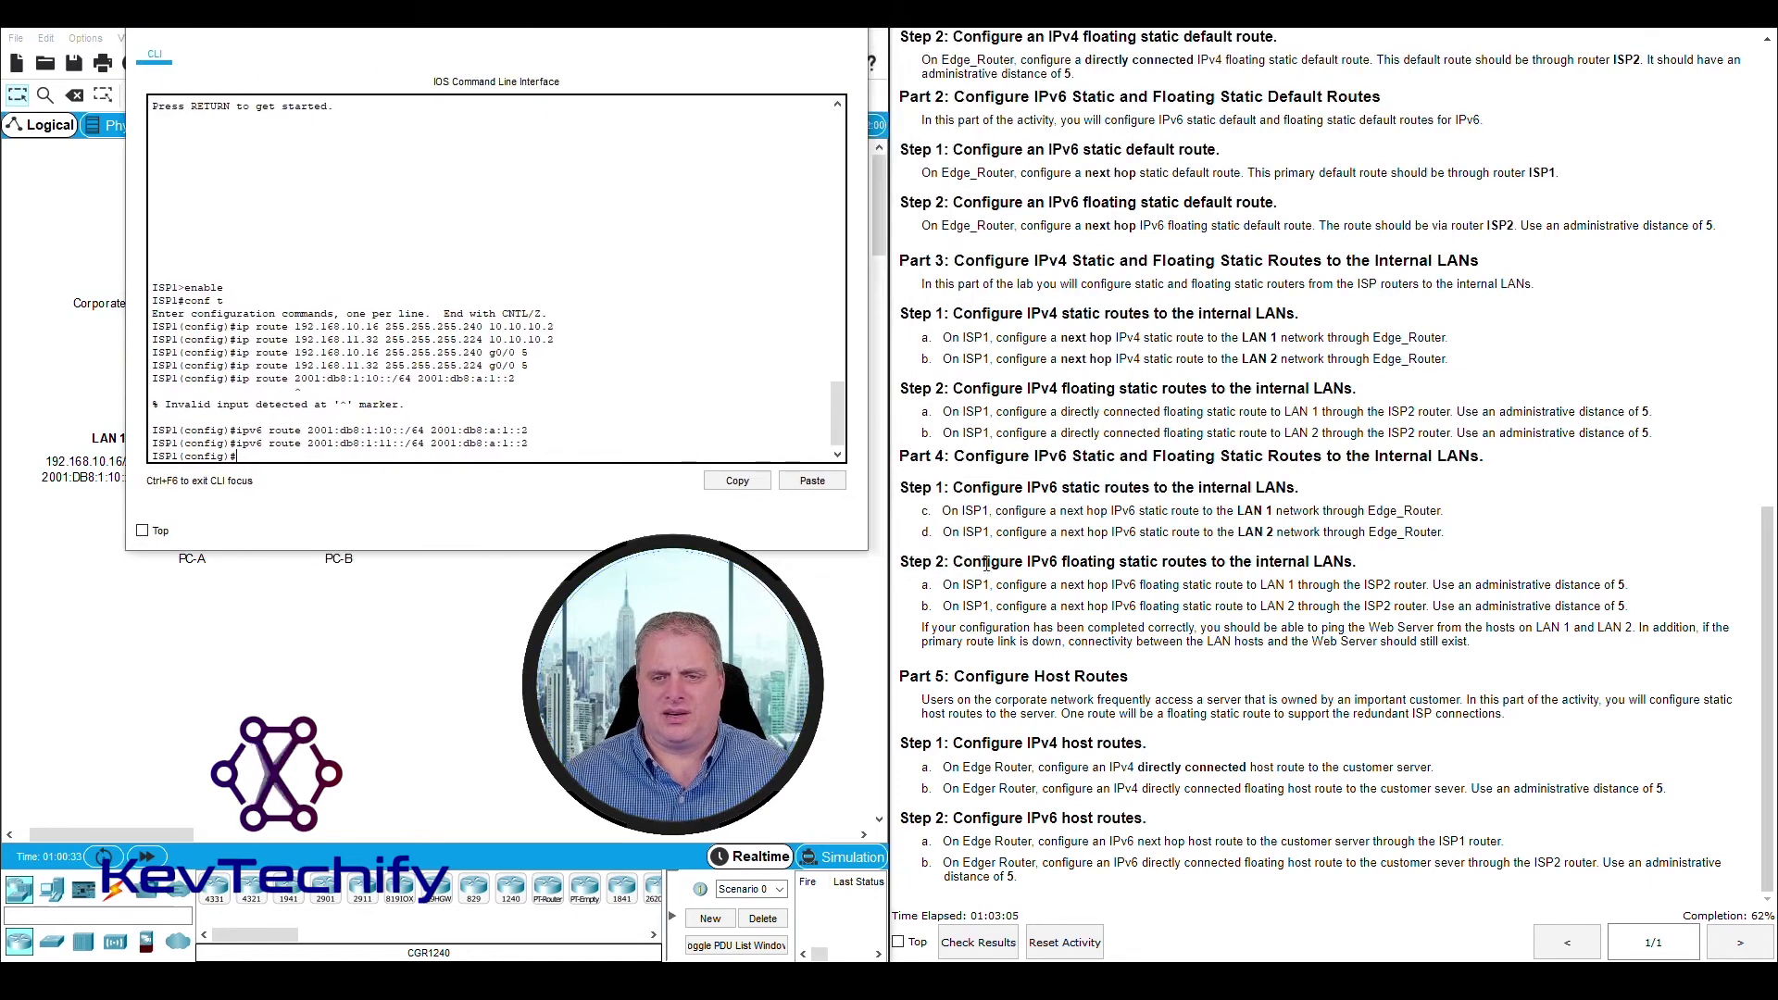
drag(1010, 604, 1108, 585)
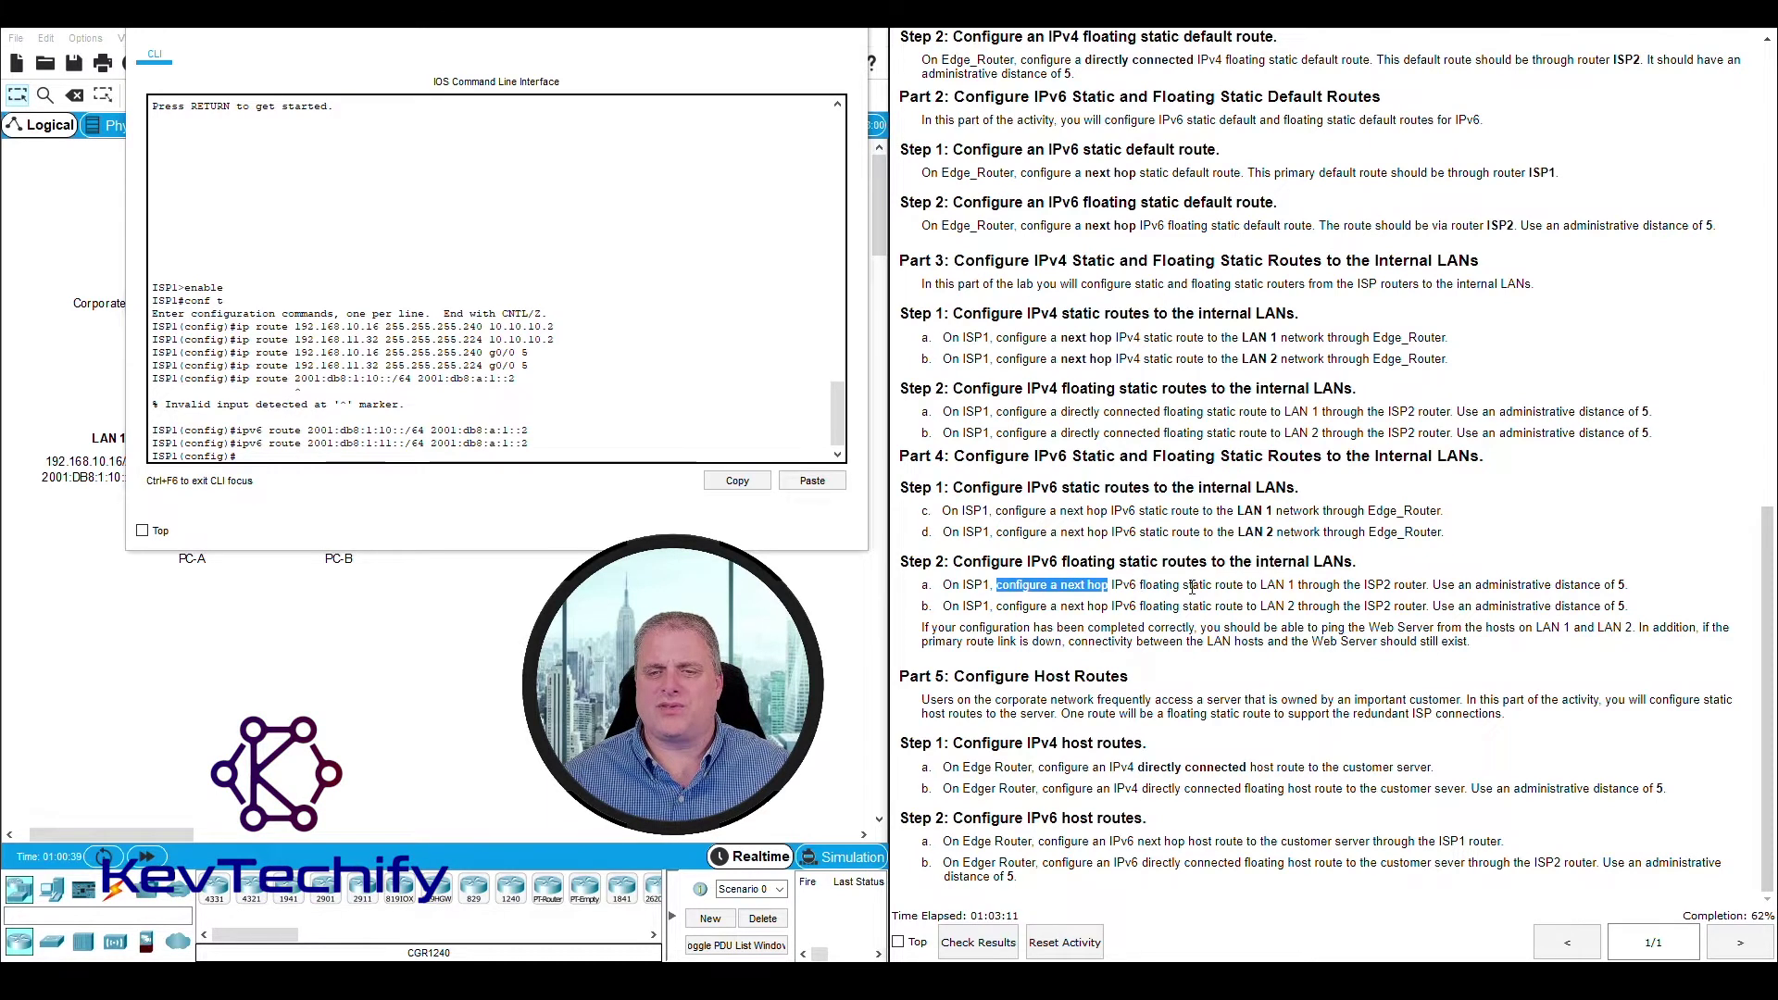
drag(1140, 585, 1164, 584)
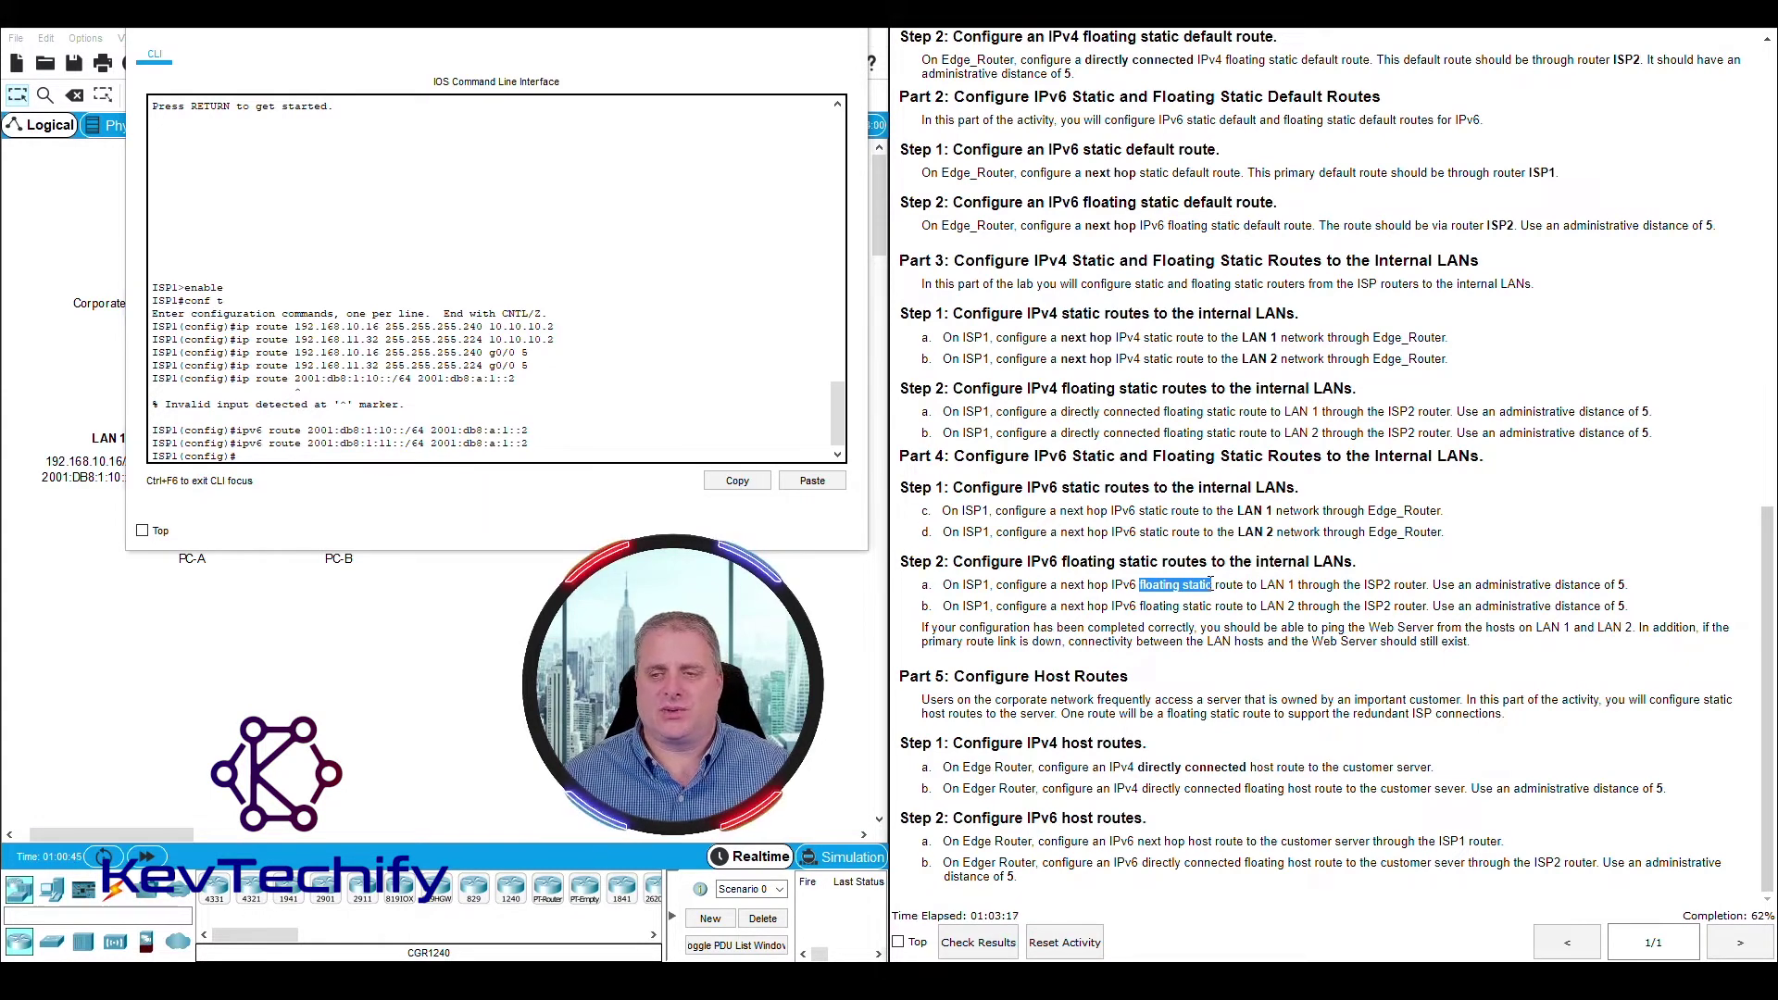
drag(1210, 584, 1429, 587)
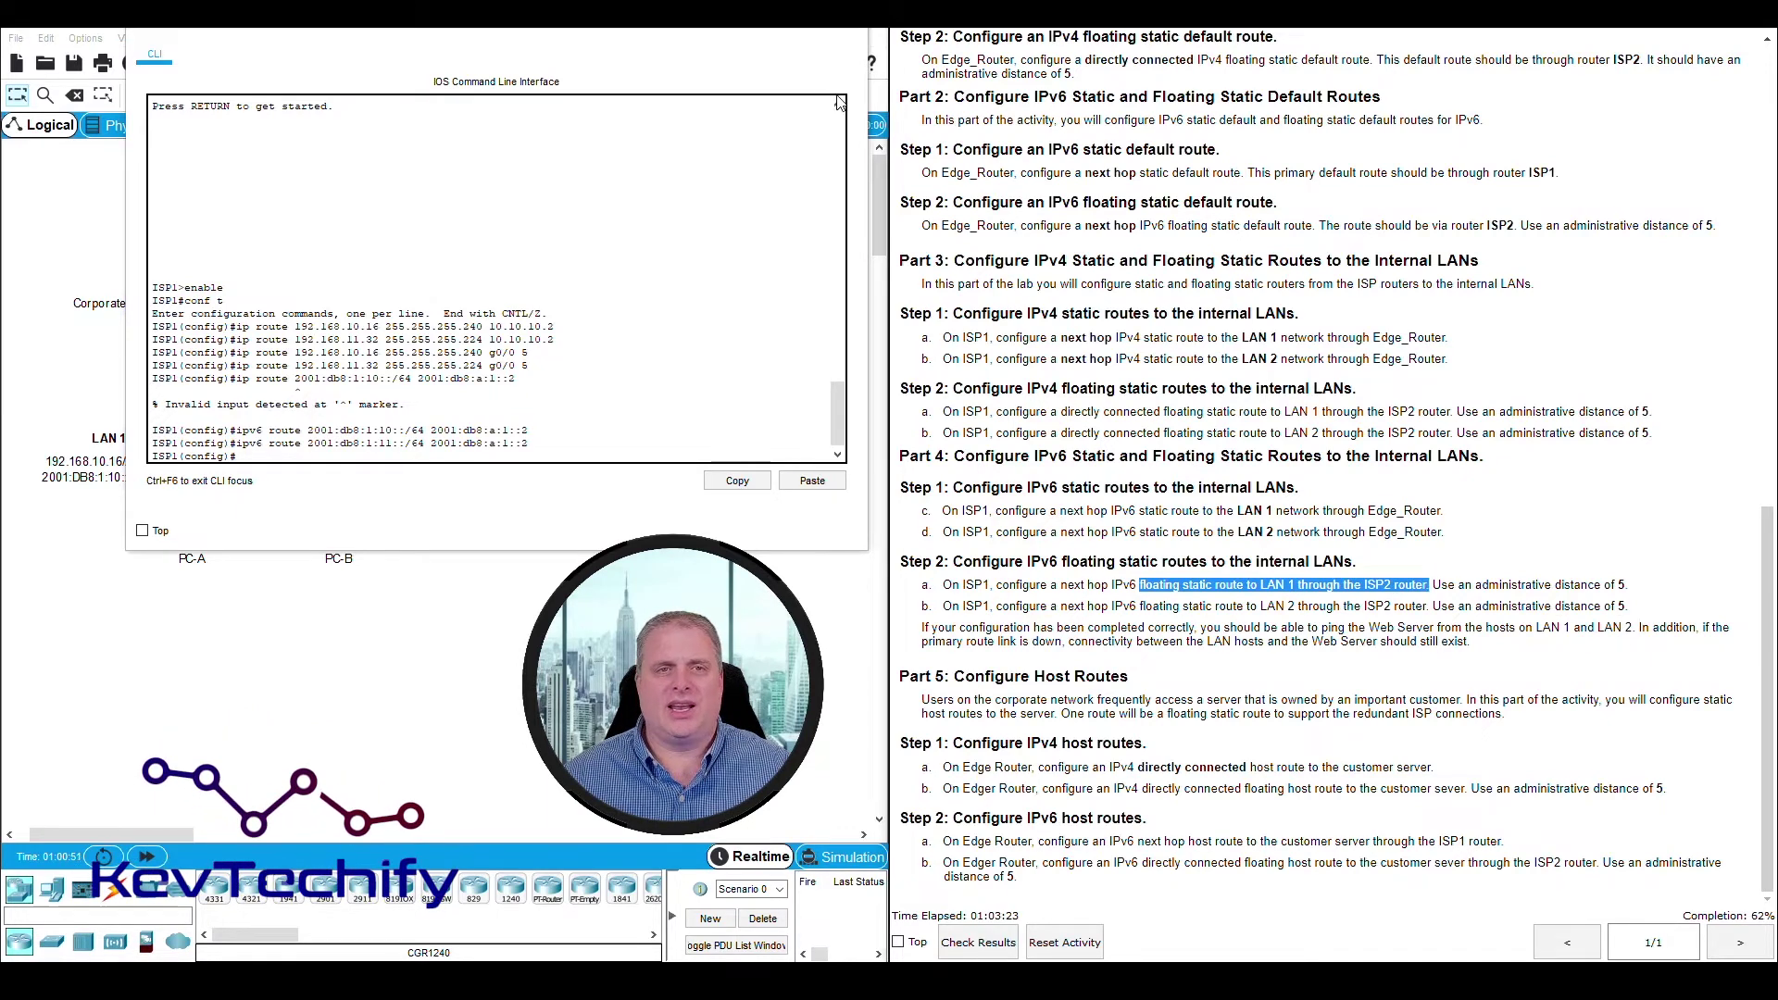
Step: Begin the LAN 1 floating static route on ISP1 with ipv6 route and the destination prefix 2001:db8:1:10::/64
drag(647, 29, 1428, 46)
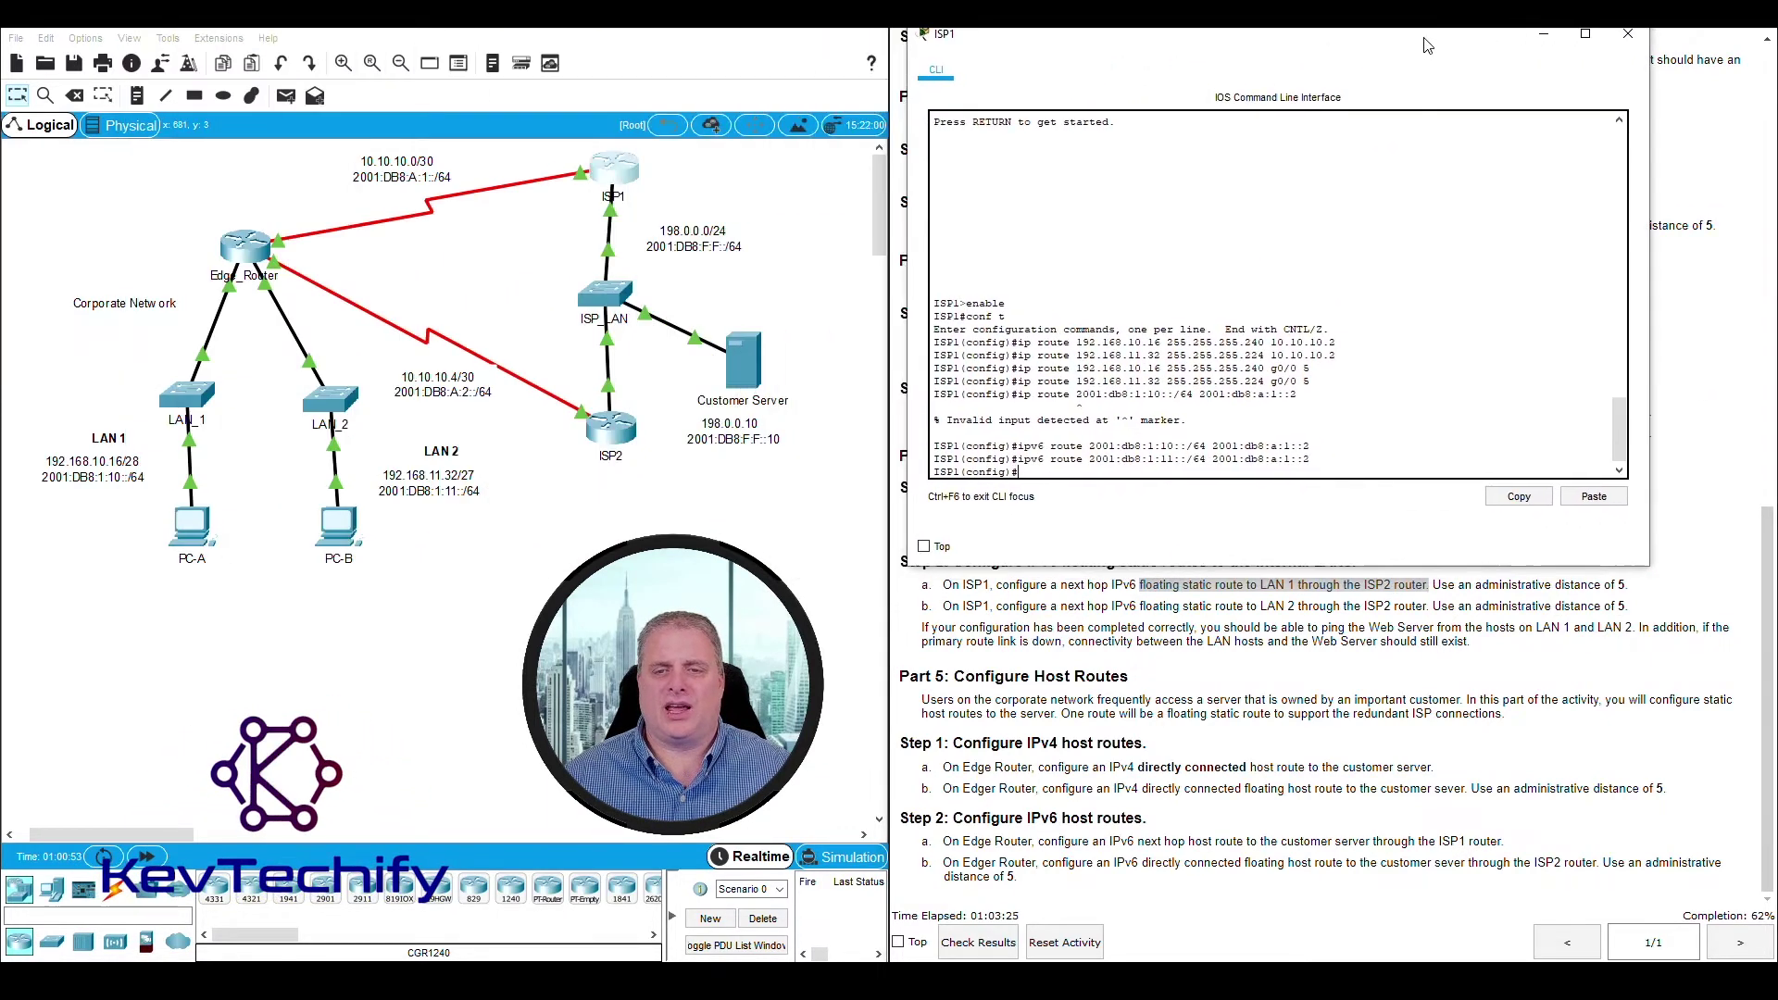
scroll(1086, 708, up, 1)
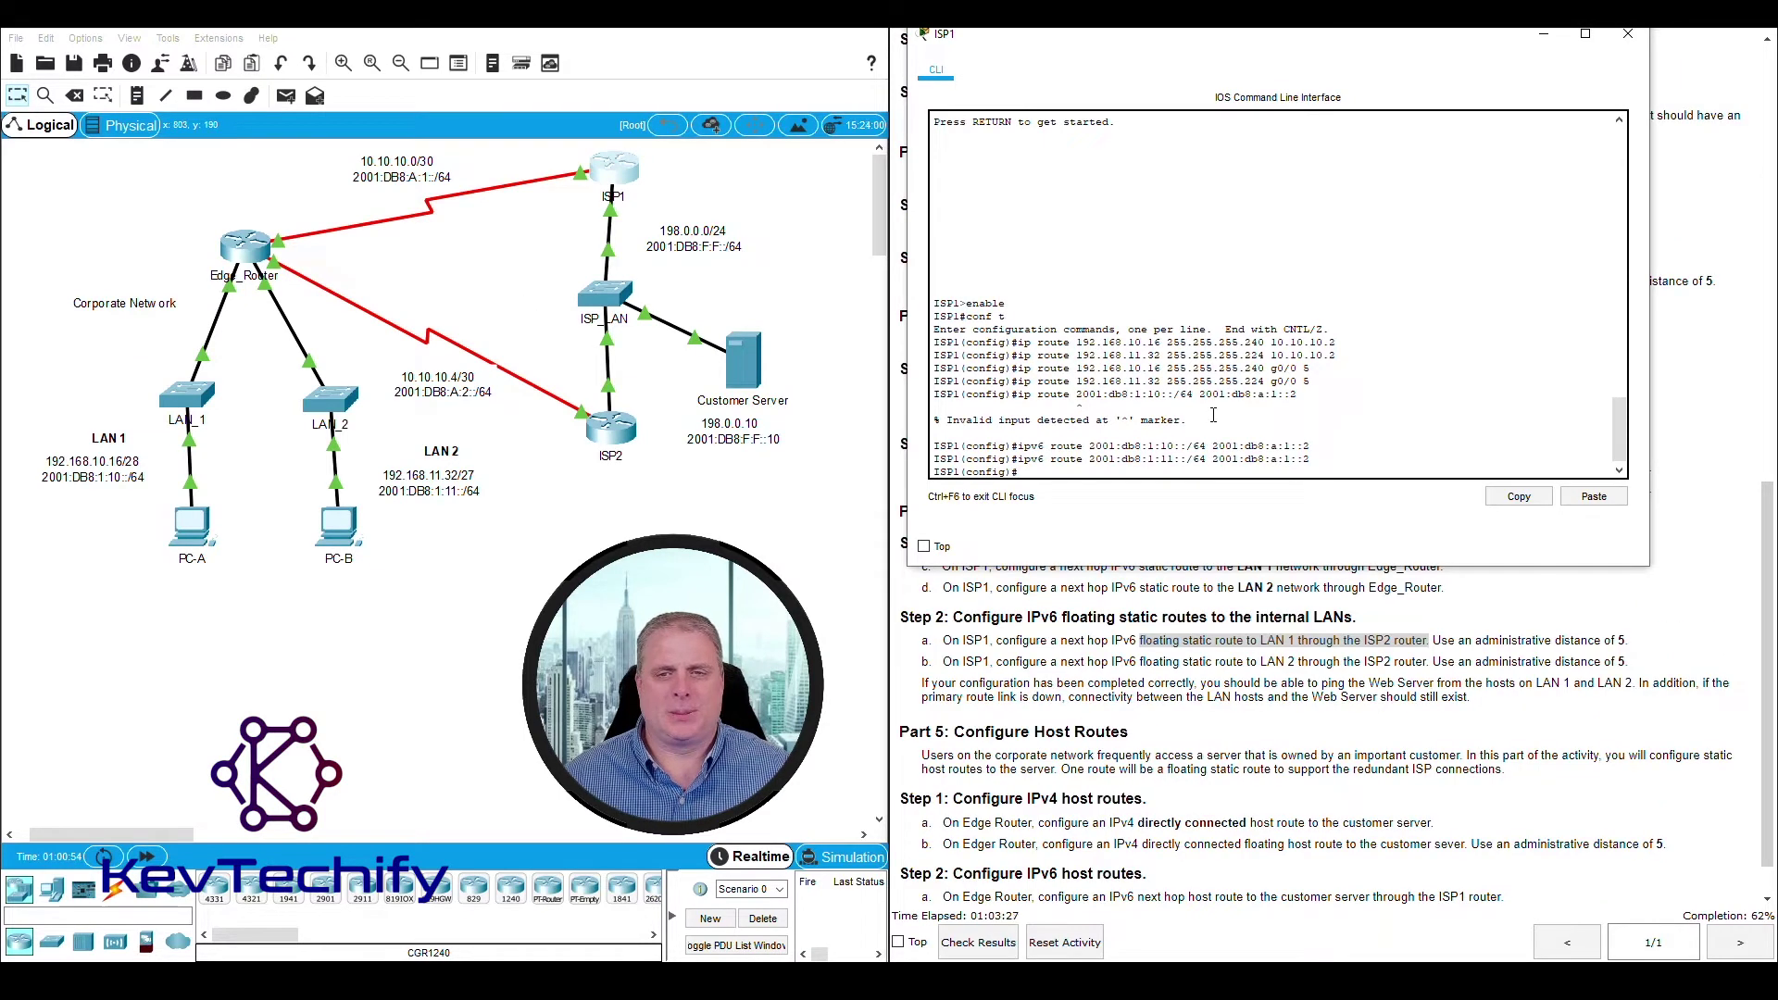
text(ipv6)
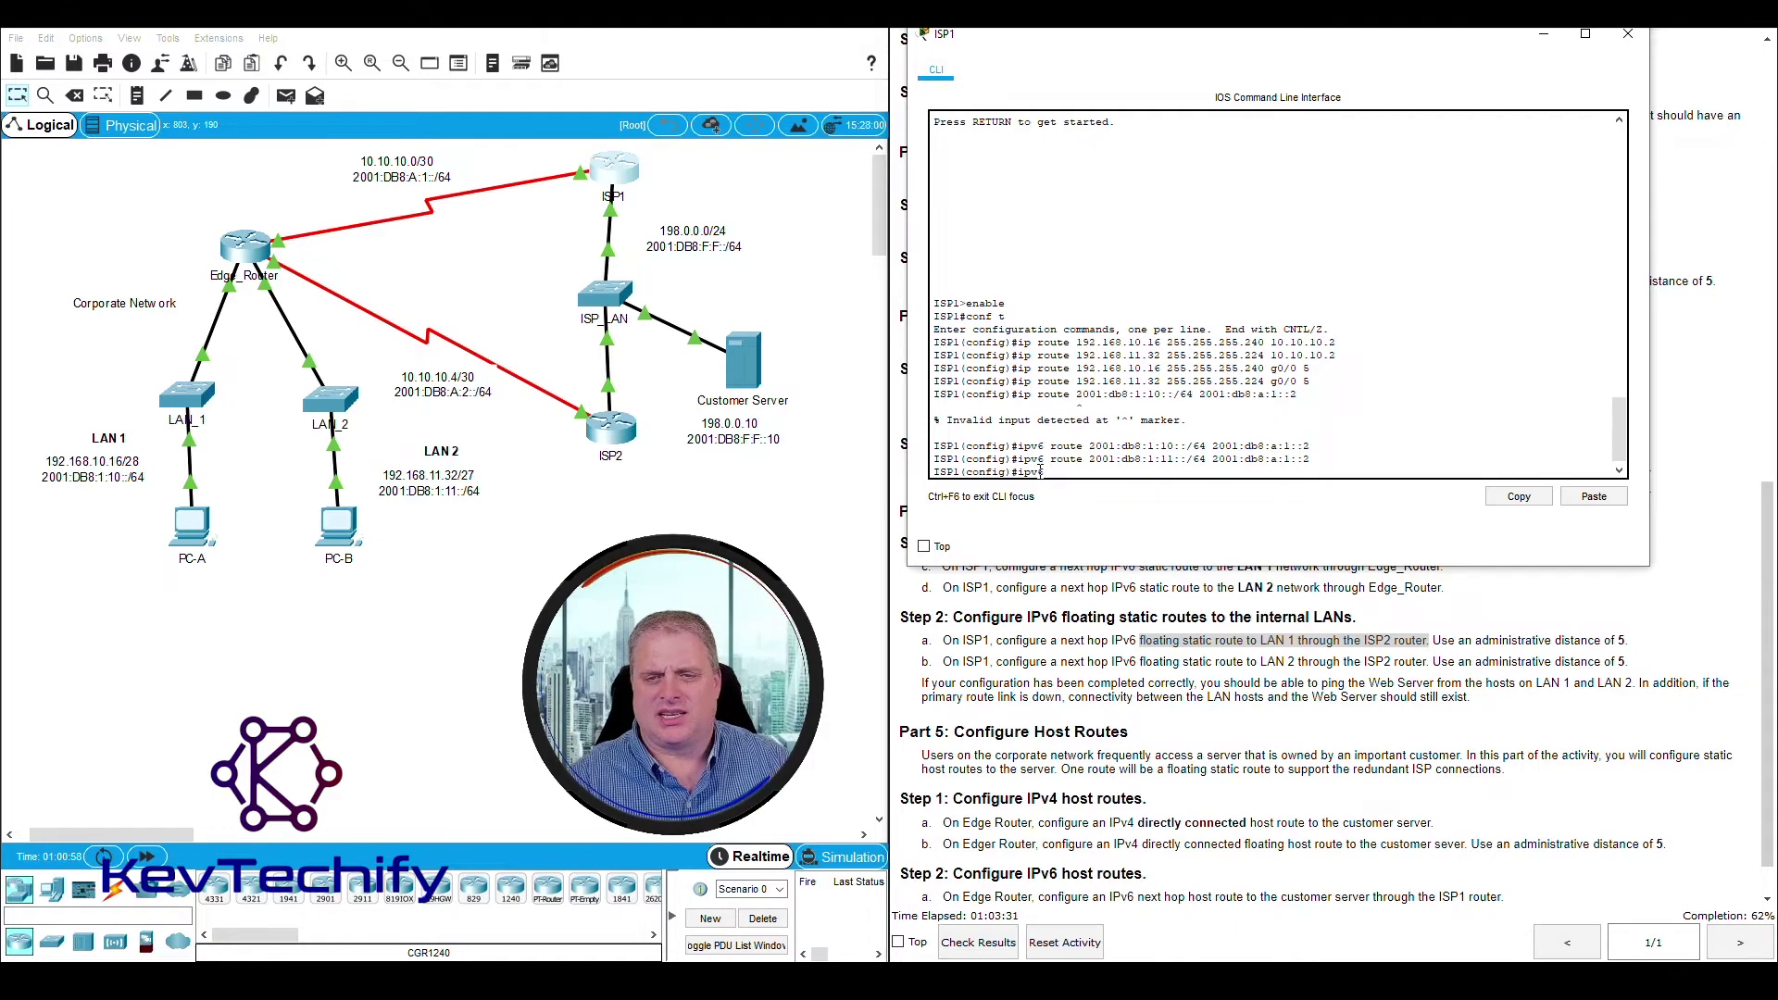
text( route)
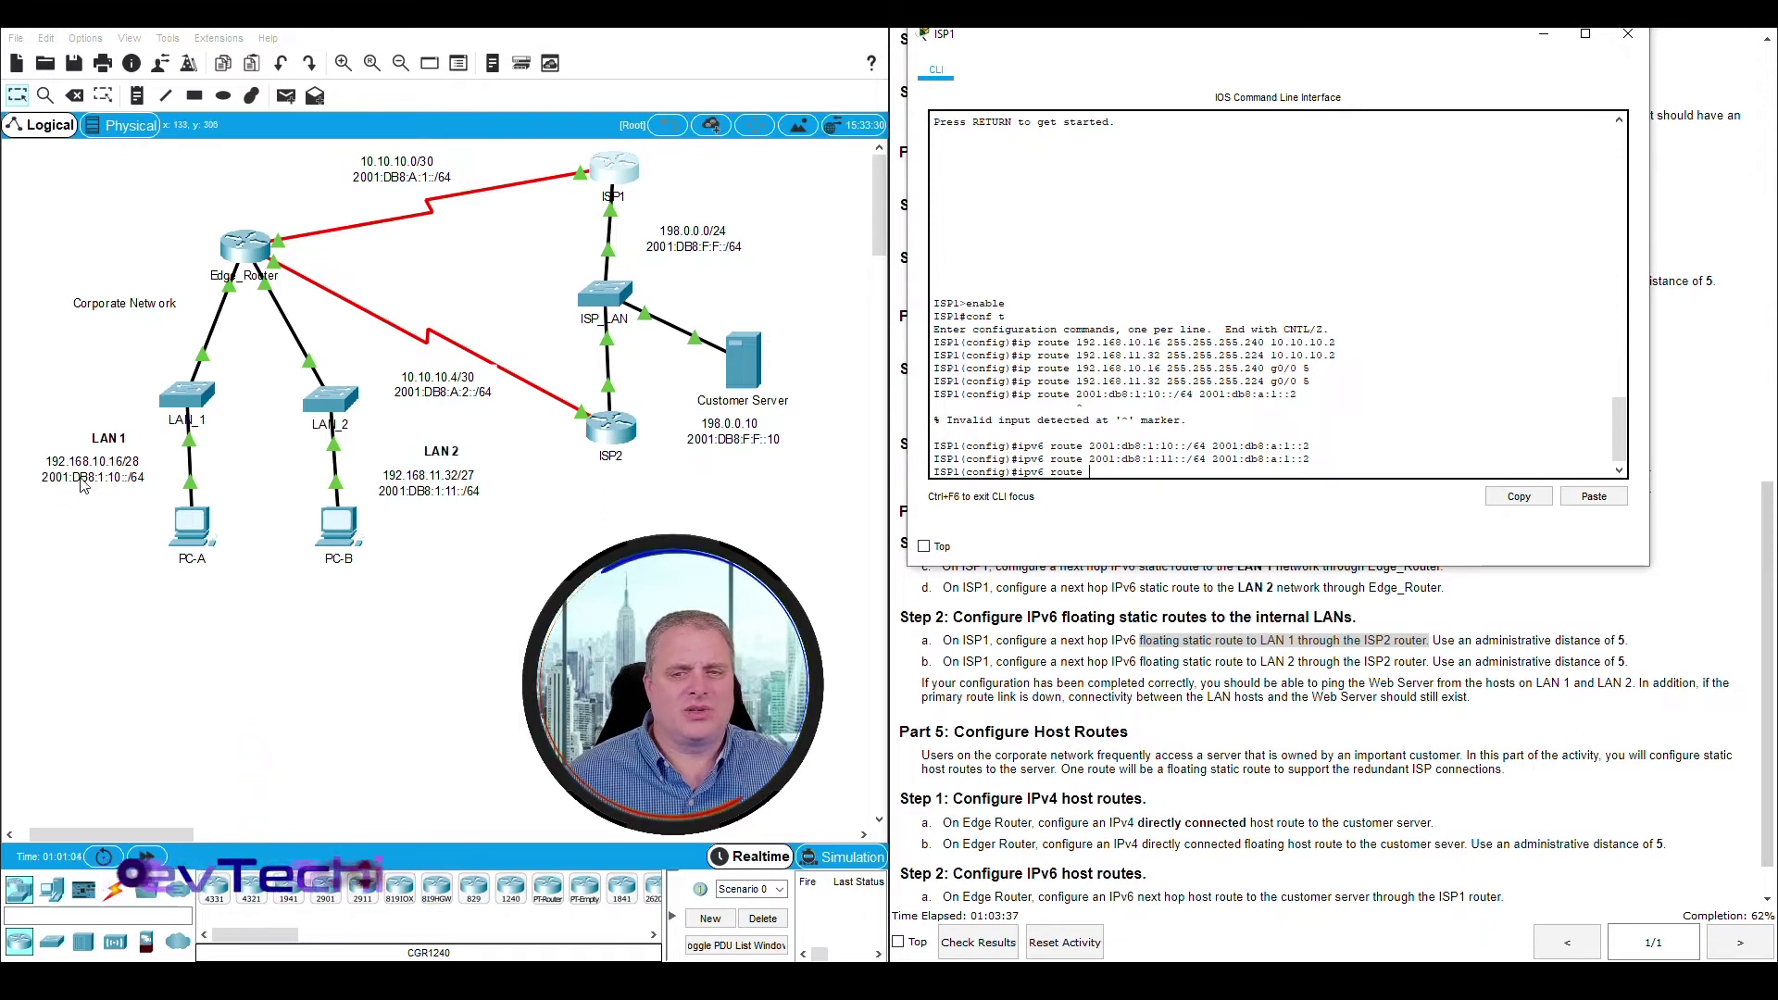
click(144, 500)
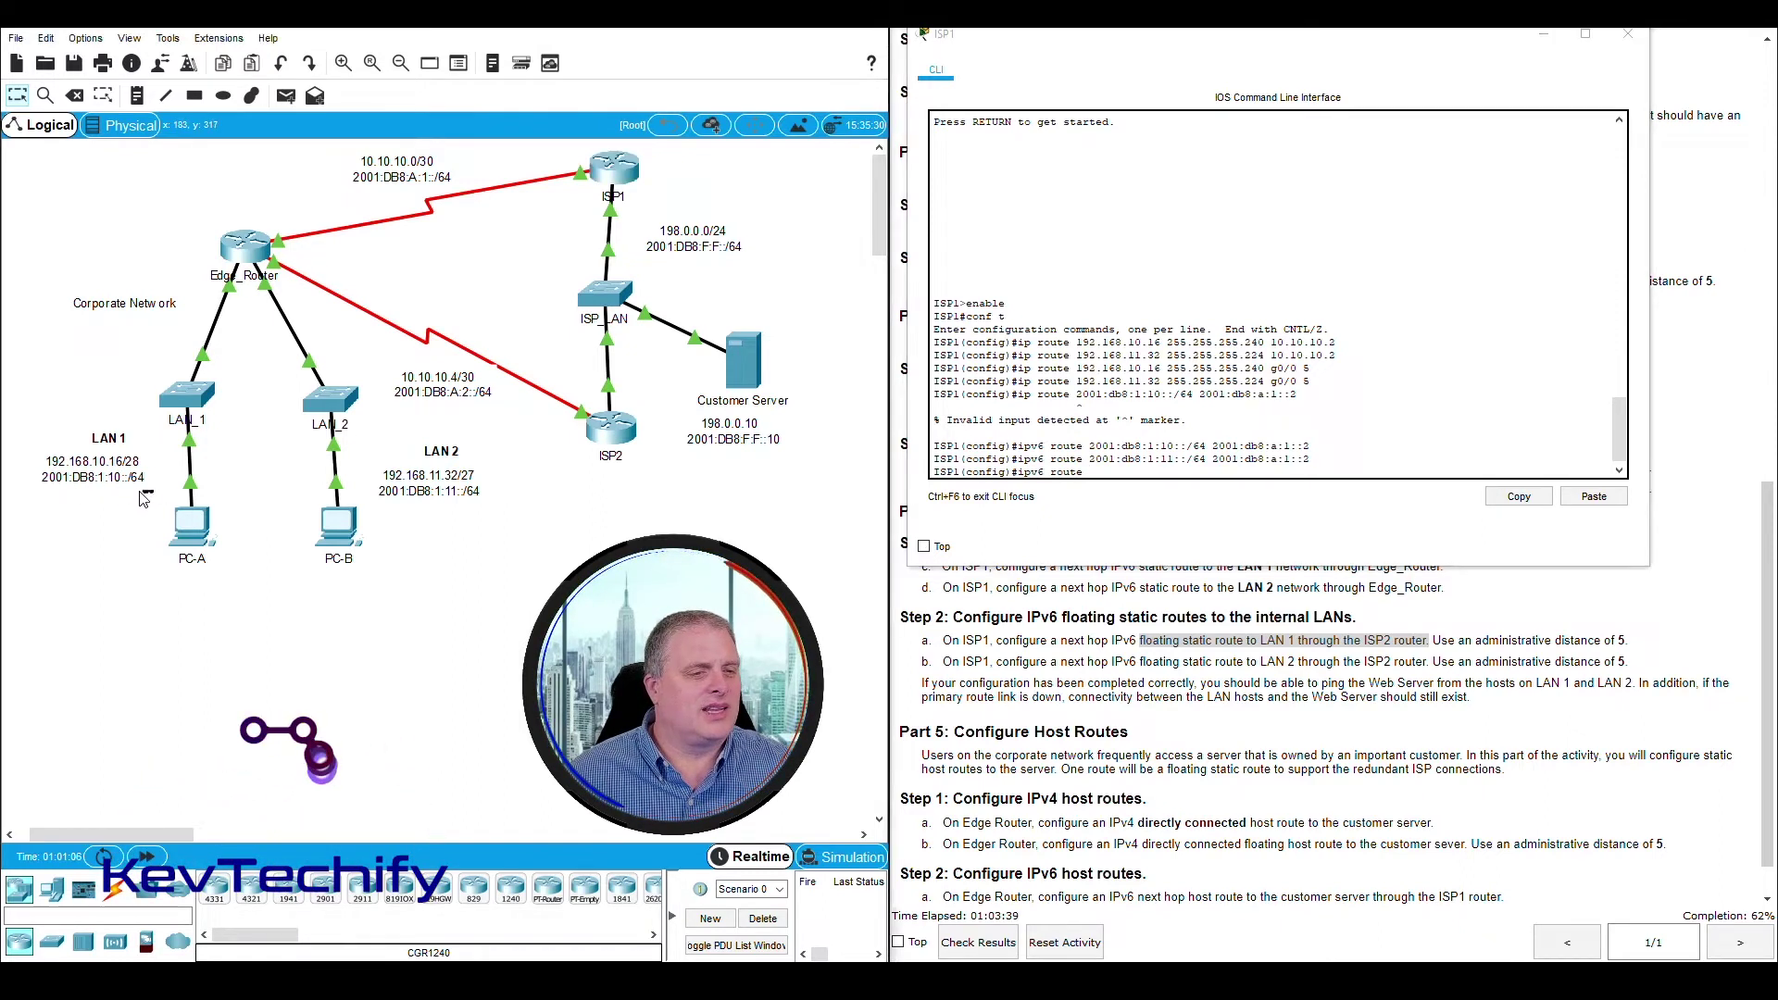
drag(143, 500, 30, 421)
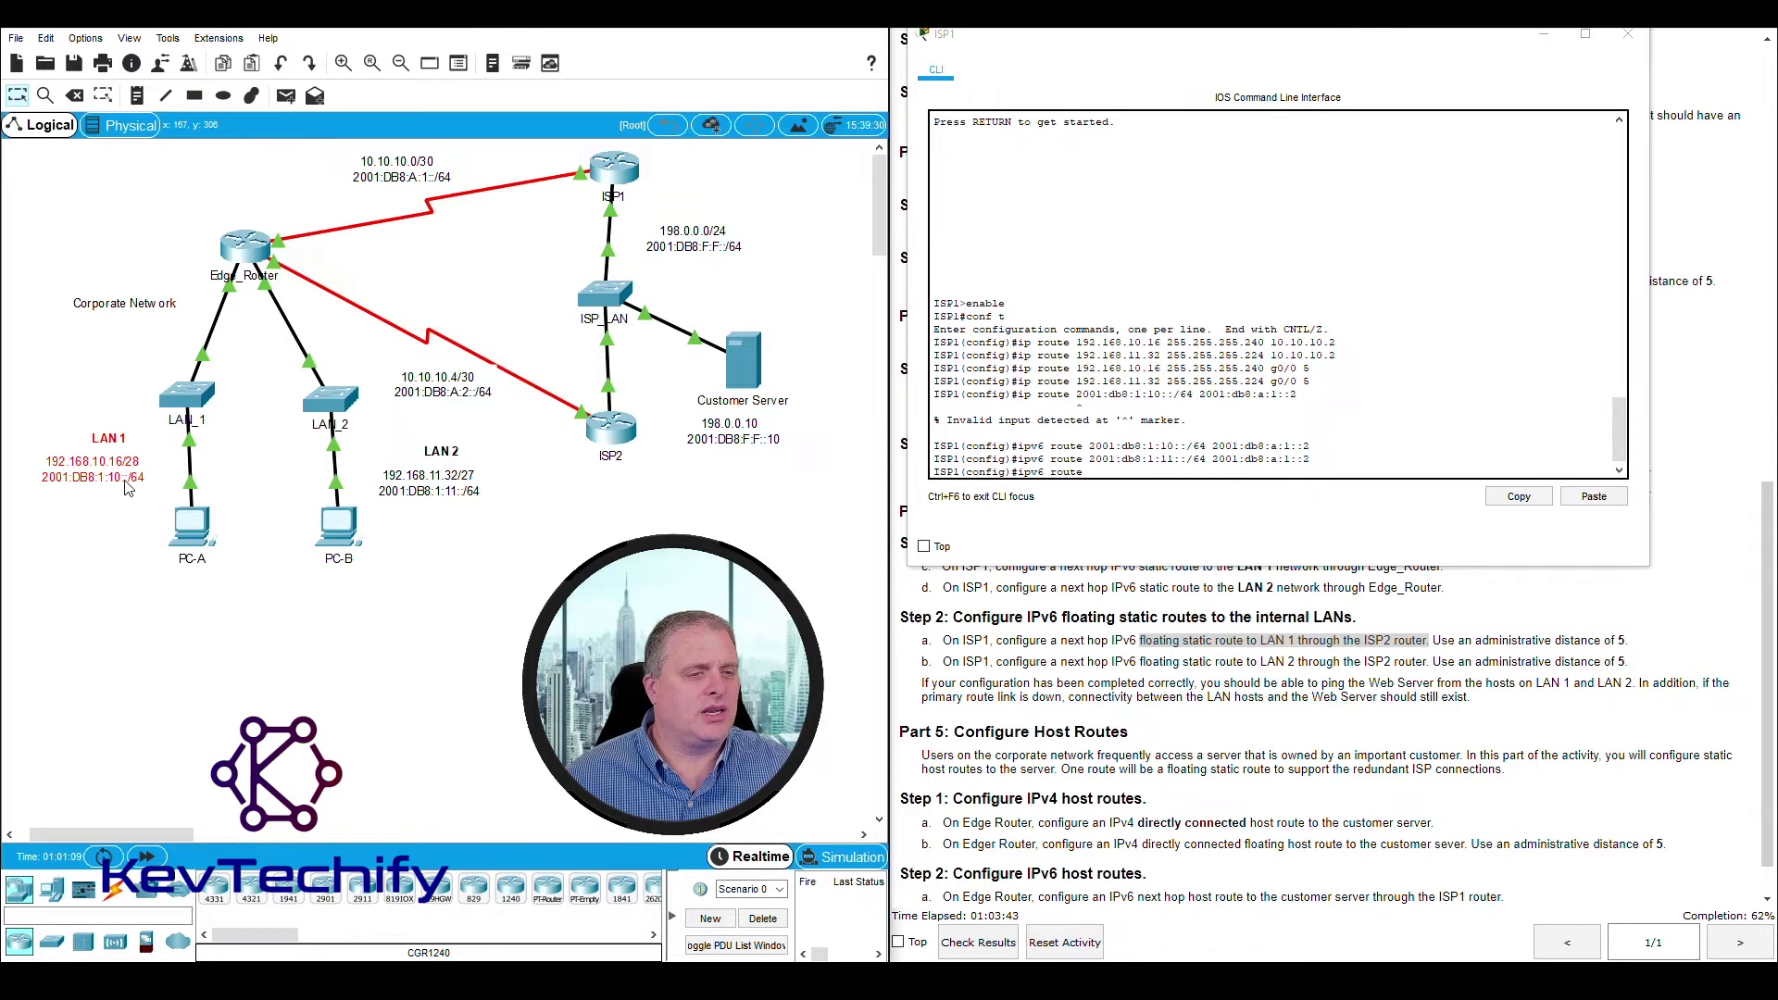
click(1114, 470)
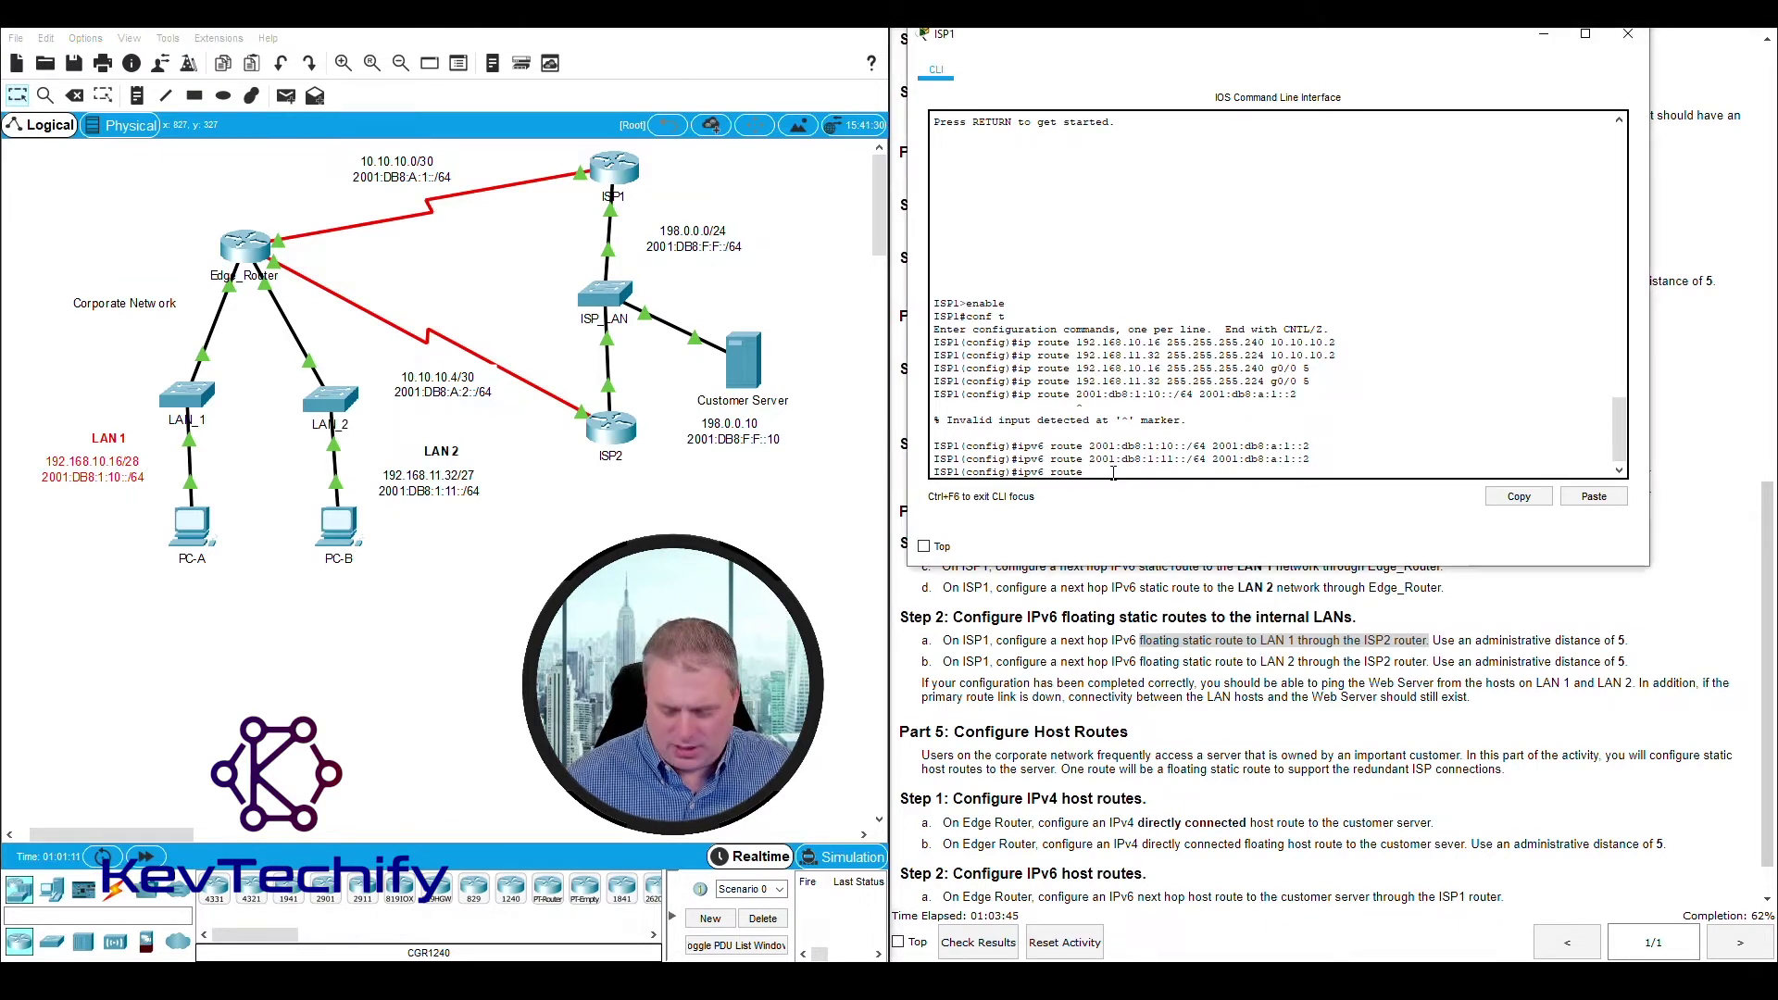
text(2001:db8)
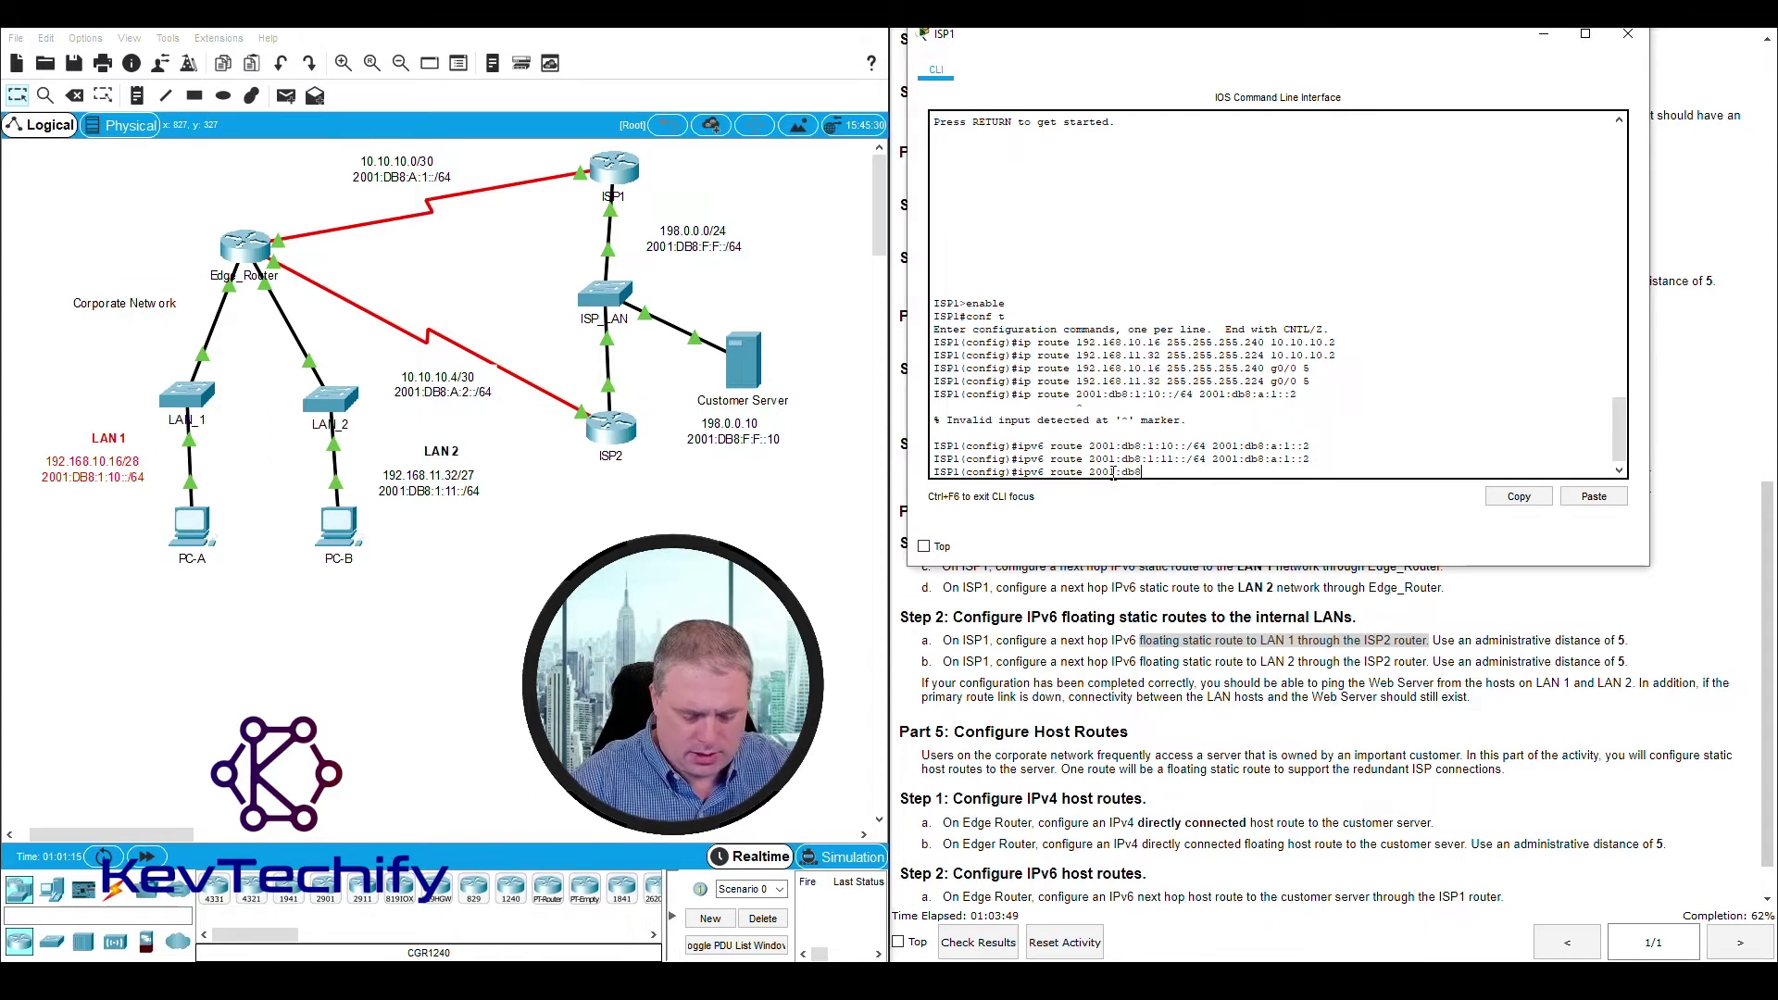
text(:1:1)
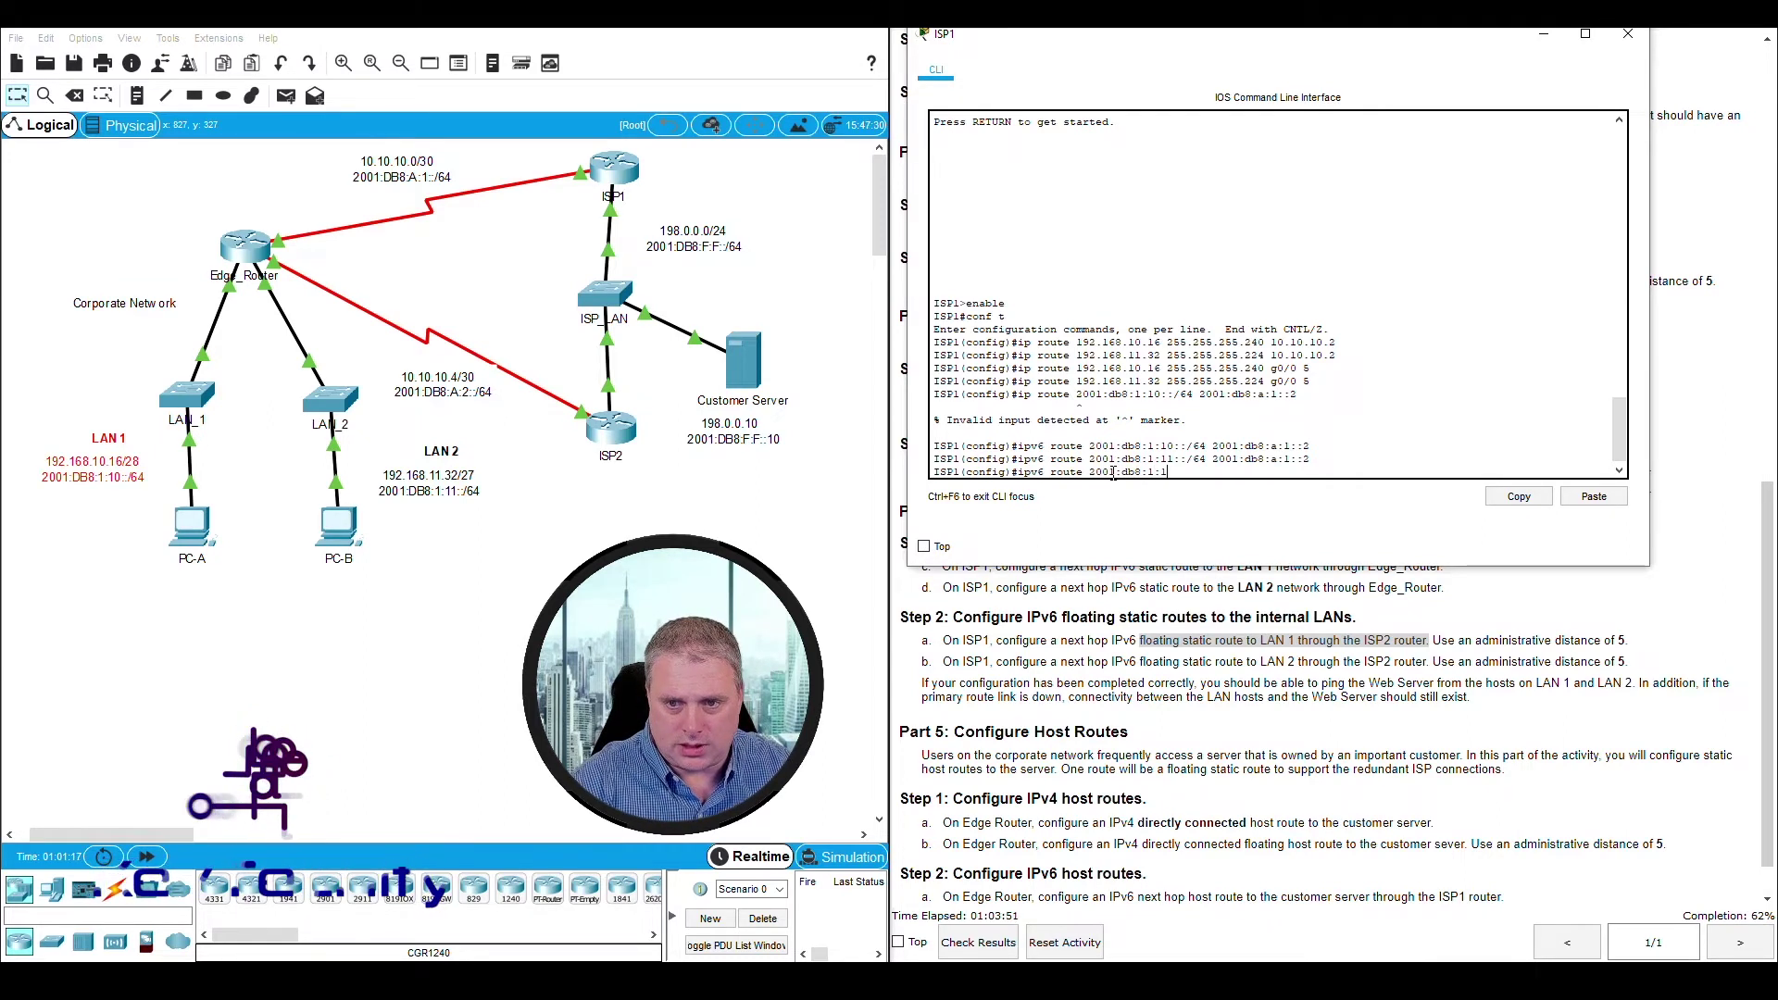
text(0::/64)
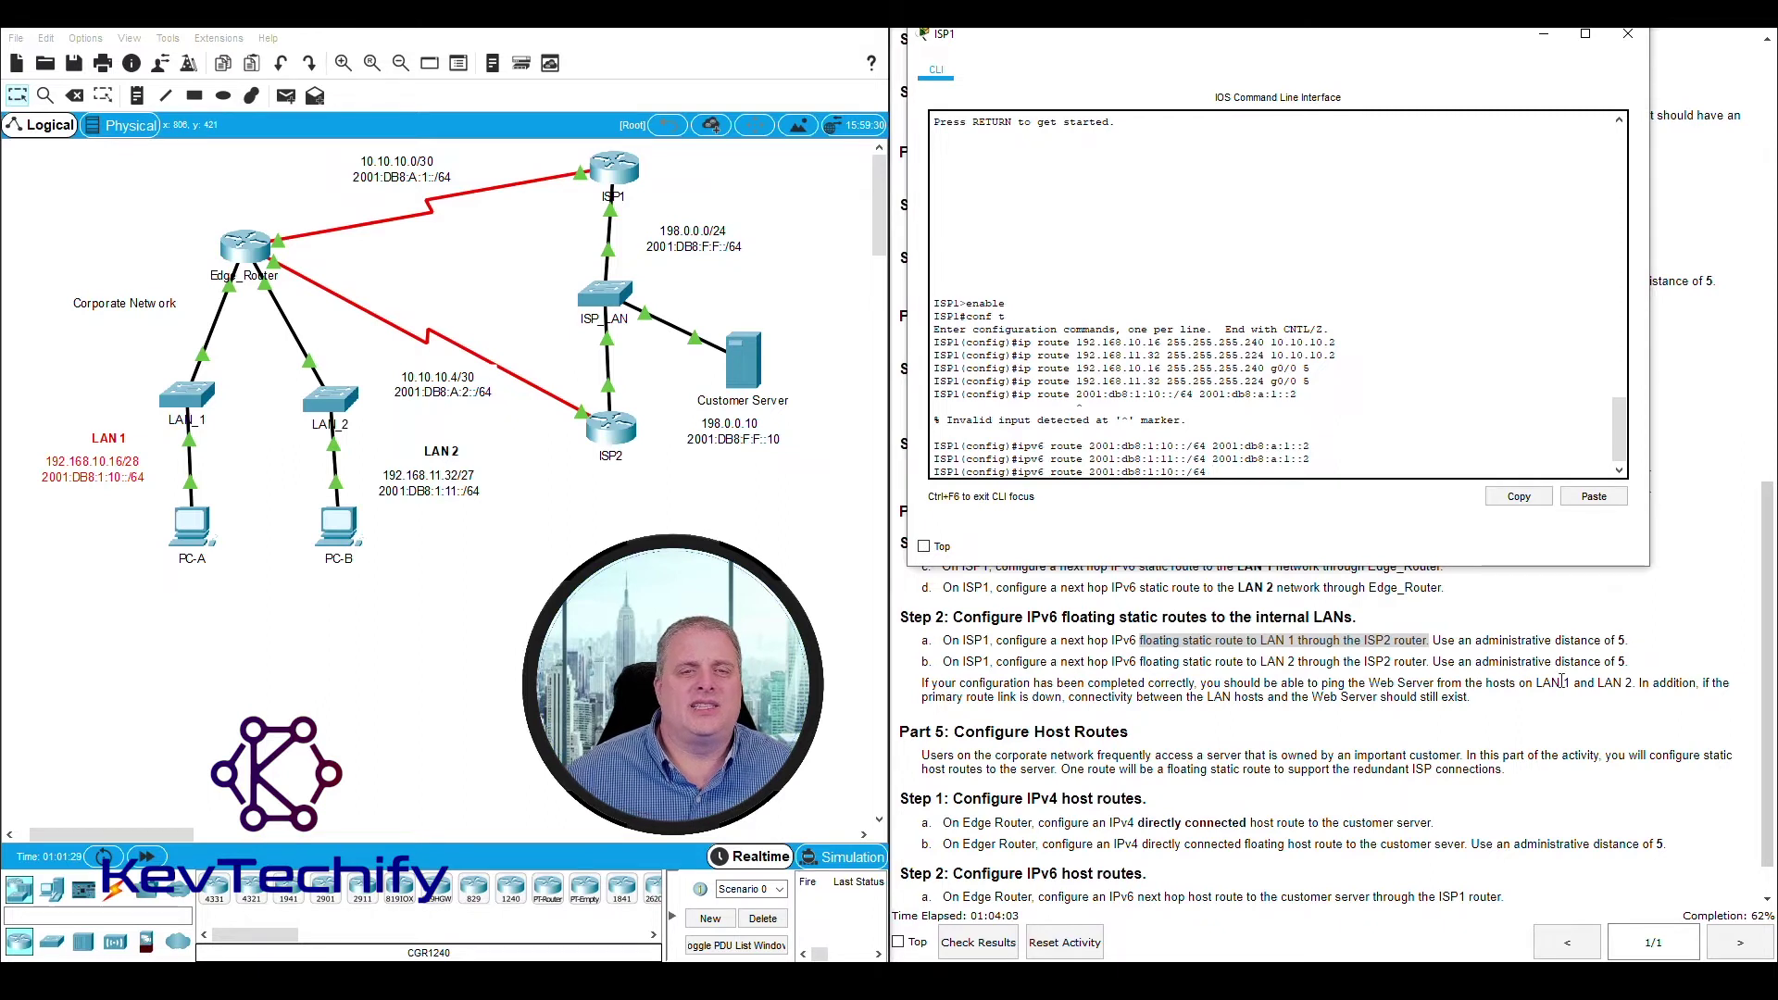
Step: Trace the ISP1-to-ISP2 link in the topology and look up the IPv6 address of ISP2's G0/0 interface in the addressing table
drag(811, 188, 601, 398)
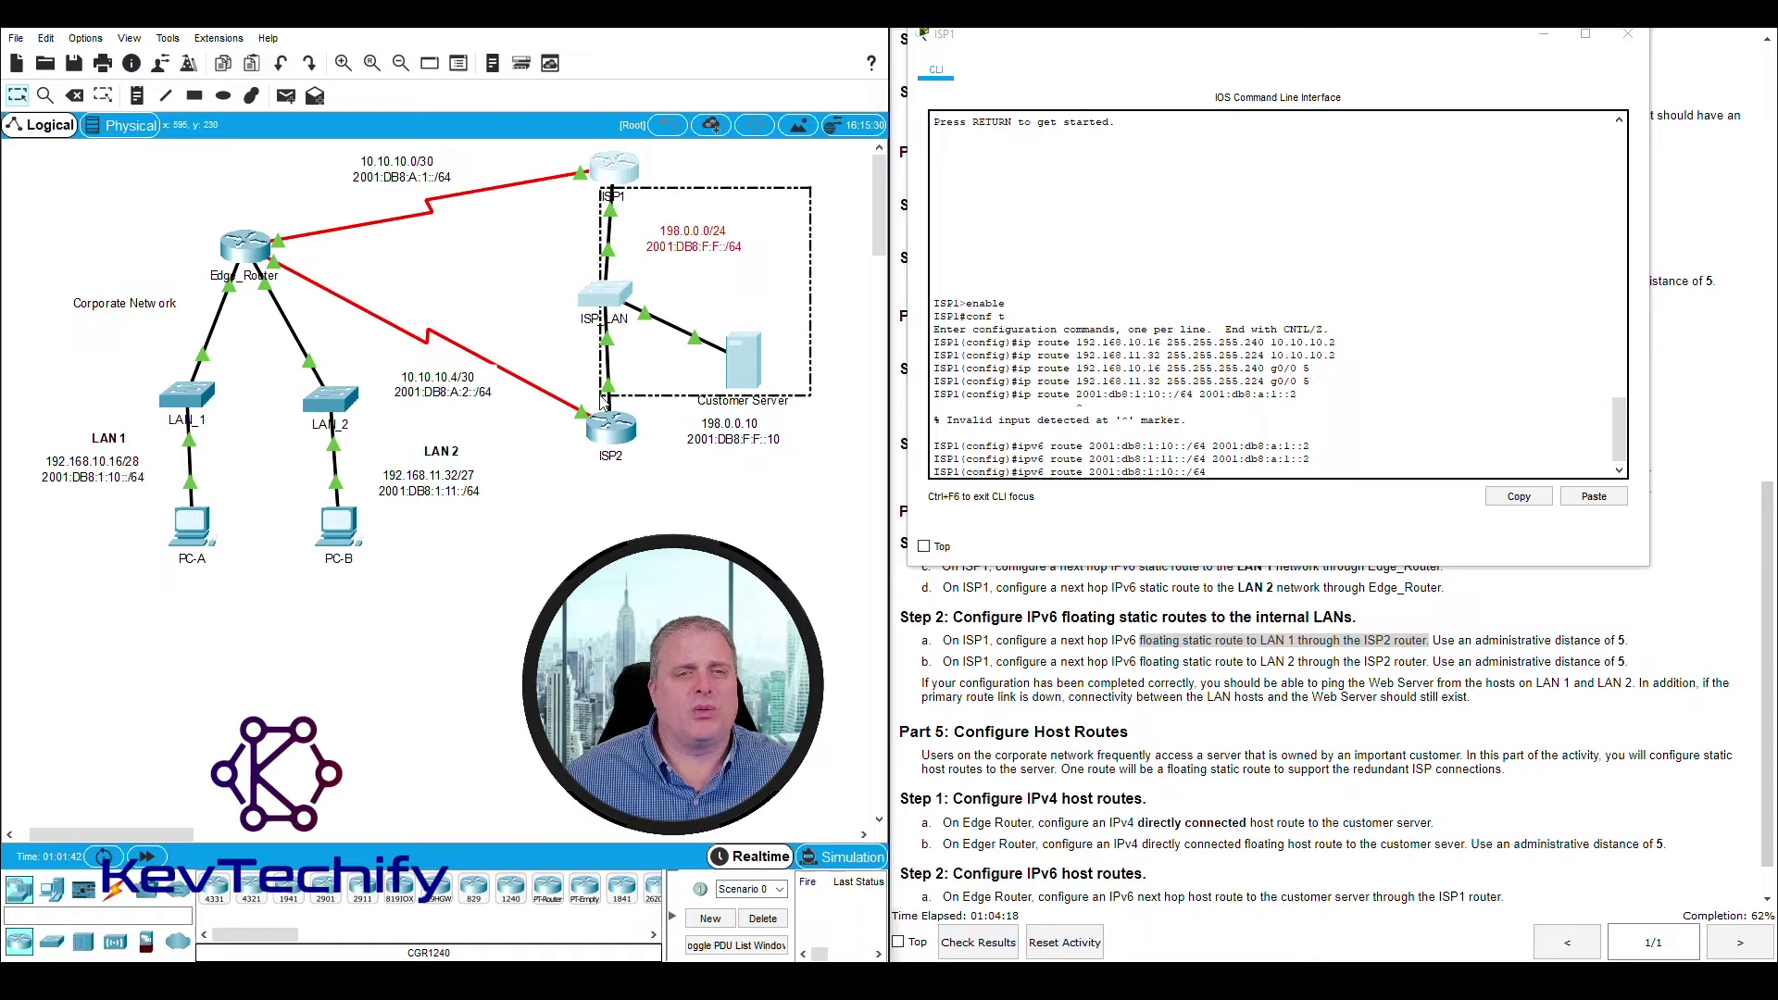
click(767, 181)
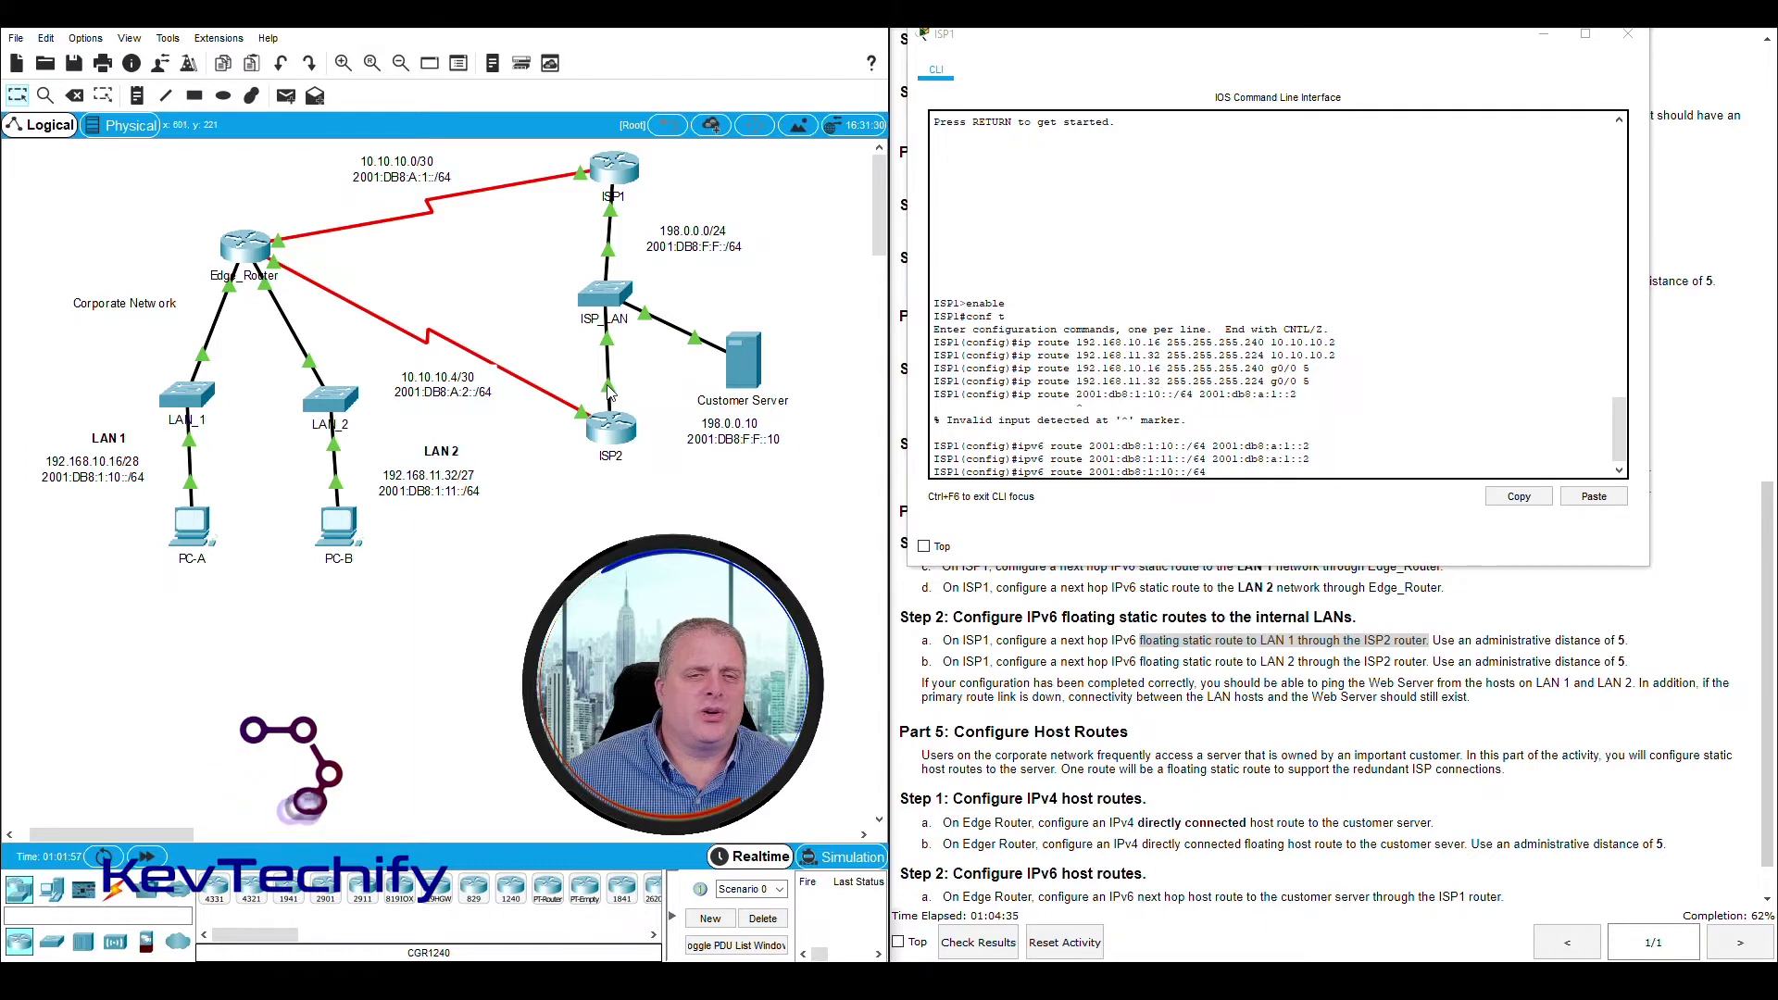
mouse_move(610, 387)
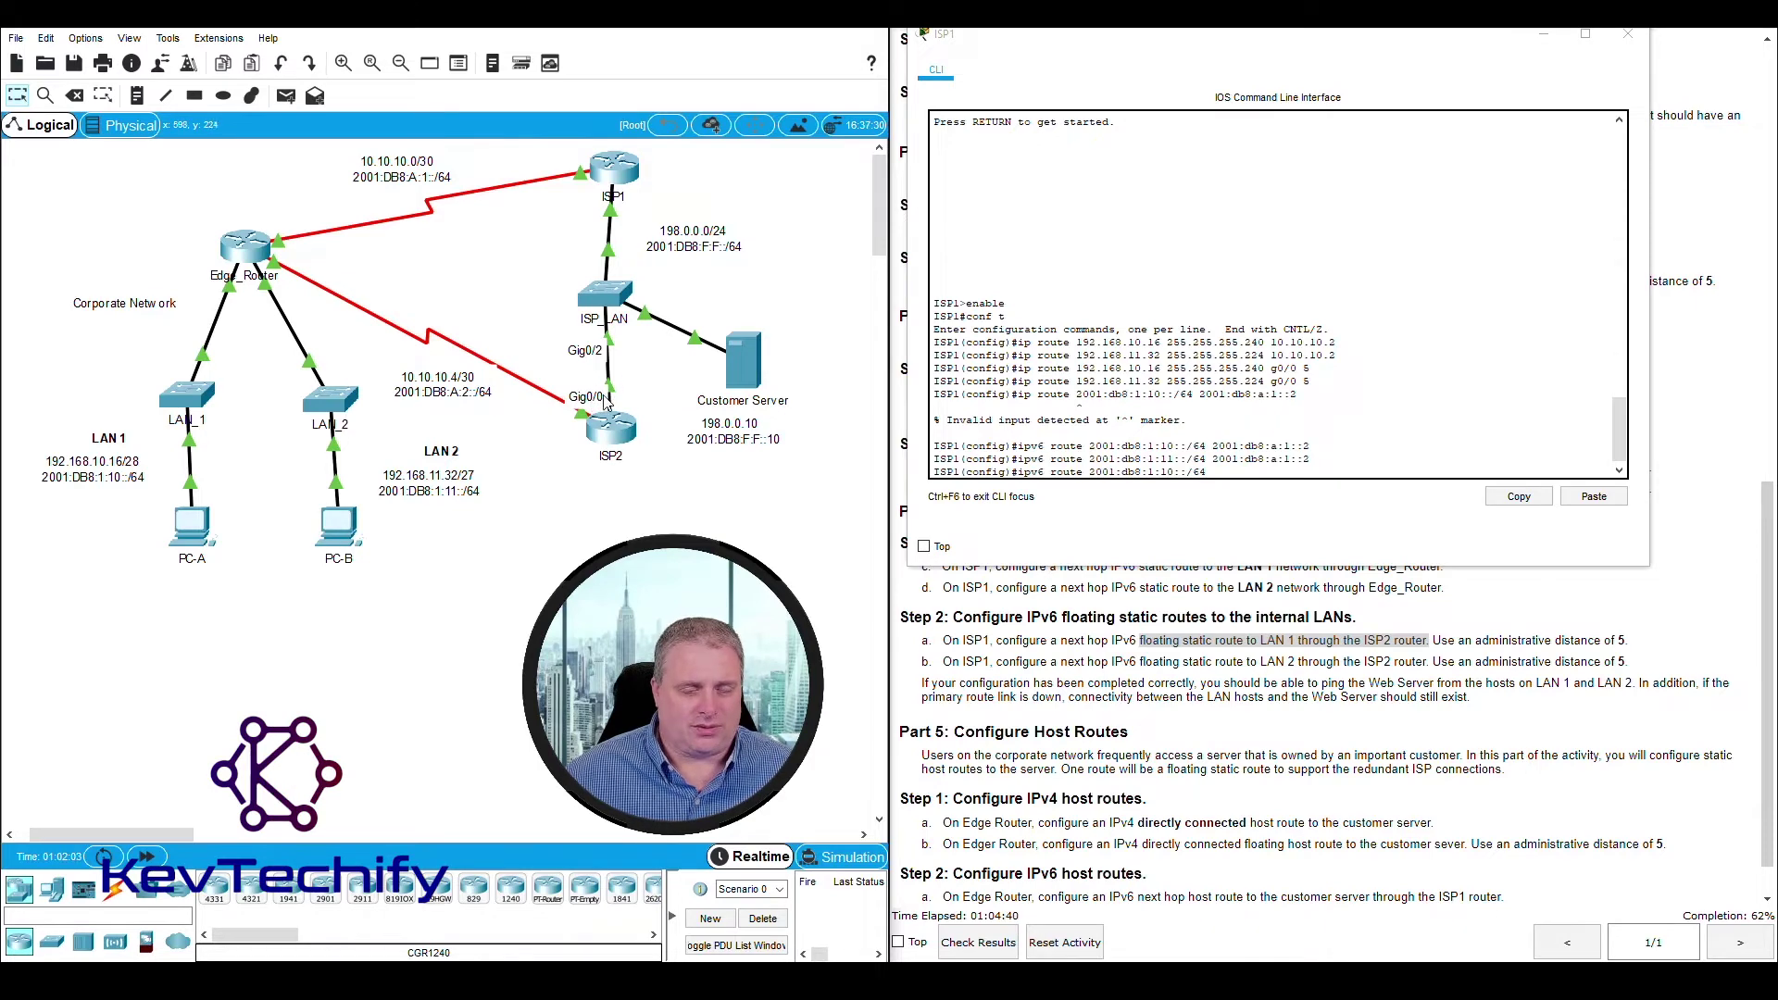
drag(1217, 41, 448, 66)
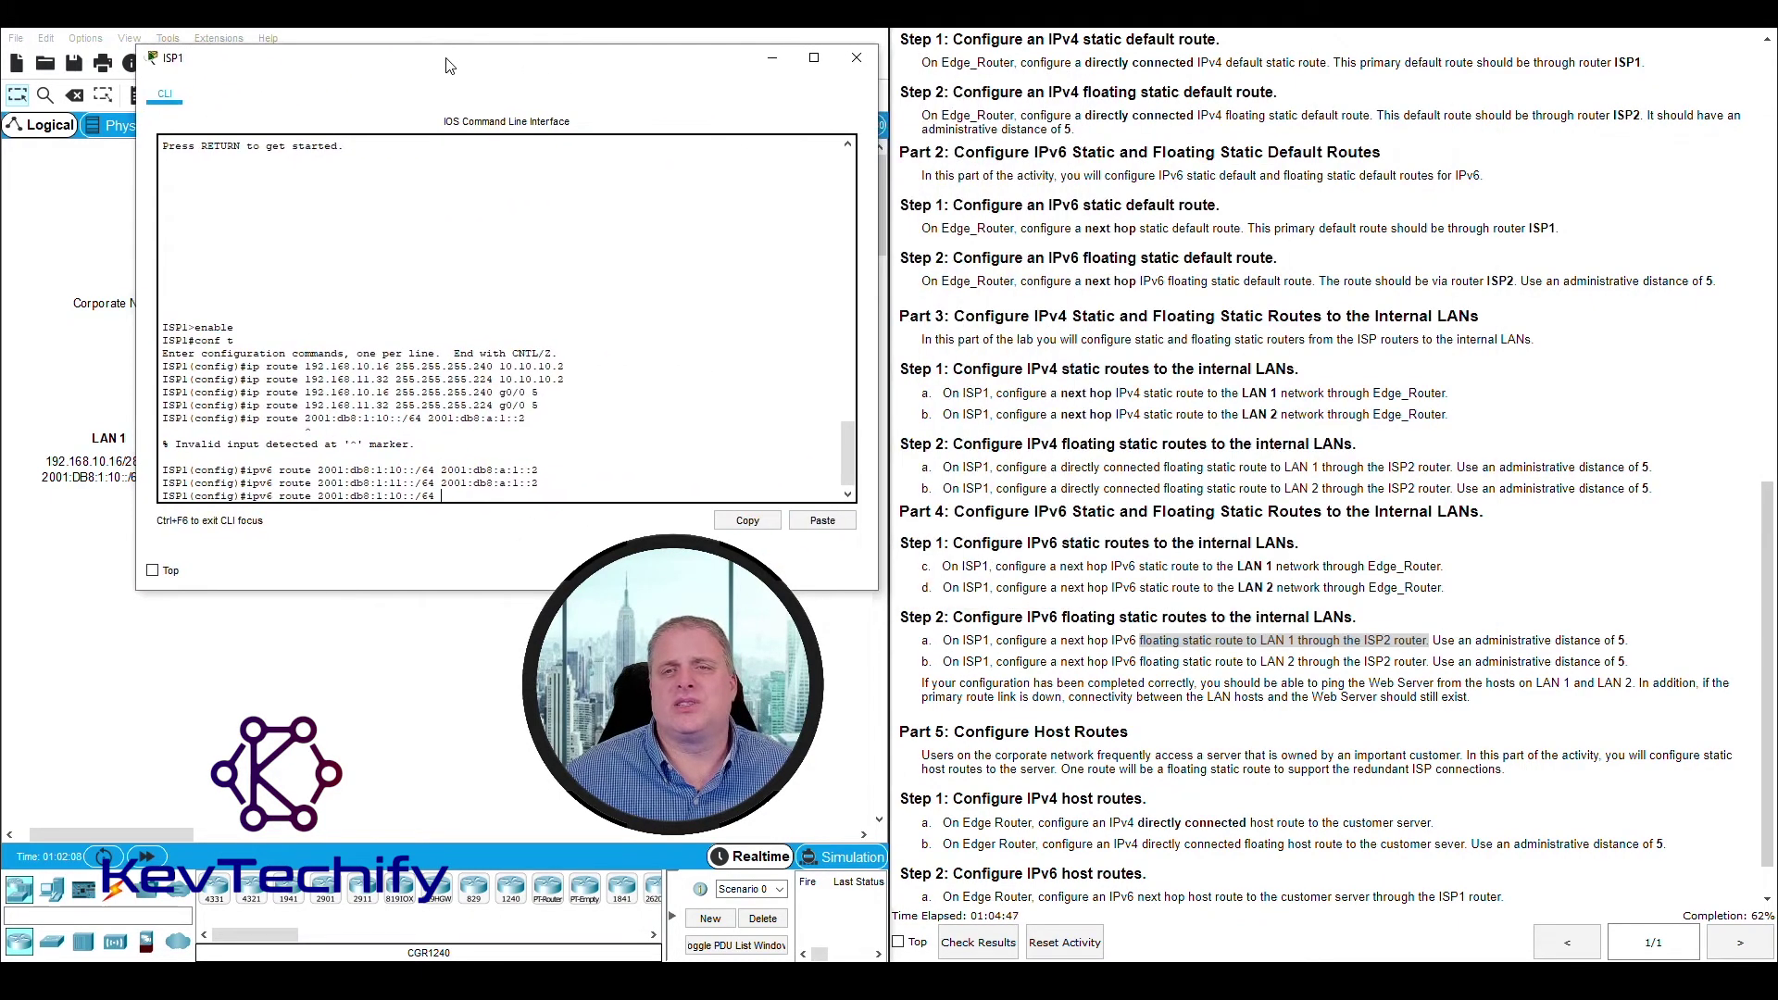
scroll(1223, 538, up, 4)
scroll(1223, 538, up, 5)
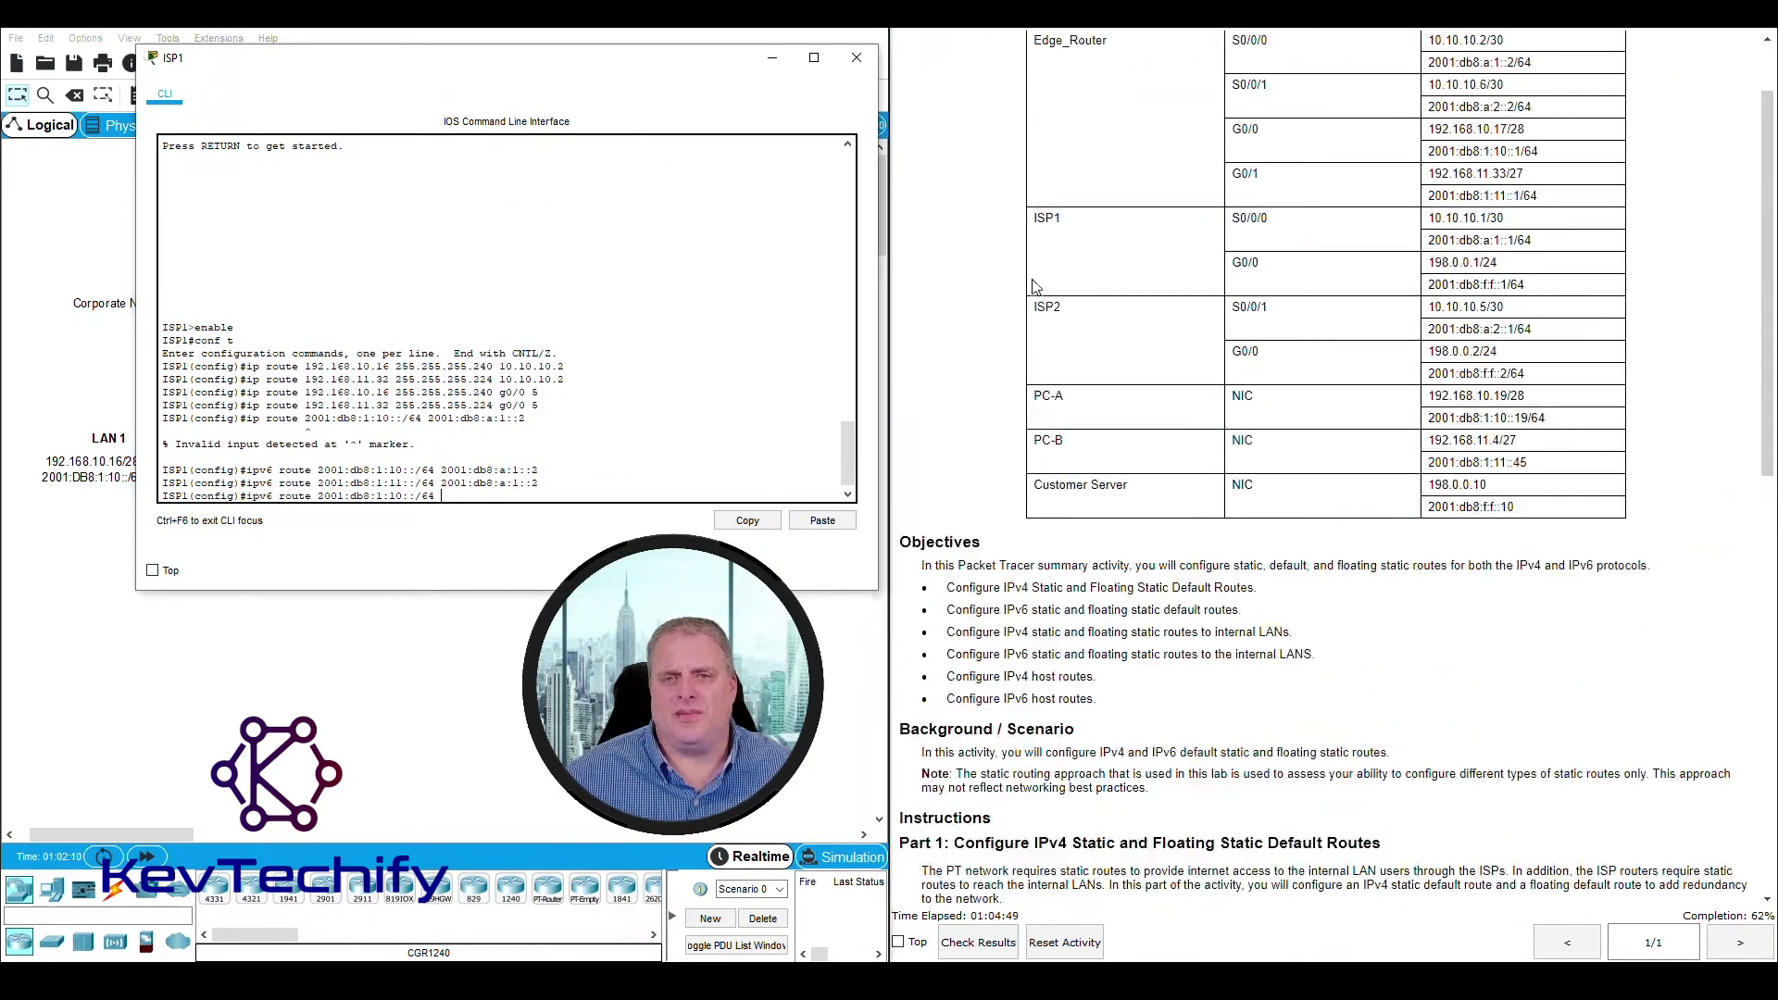
drag(1034, 315, 1119, 309)
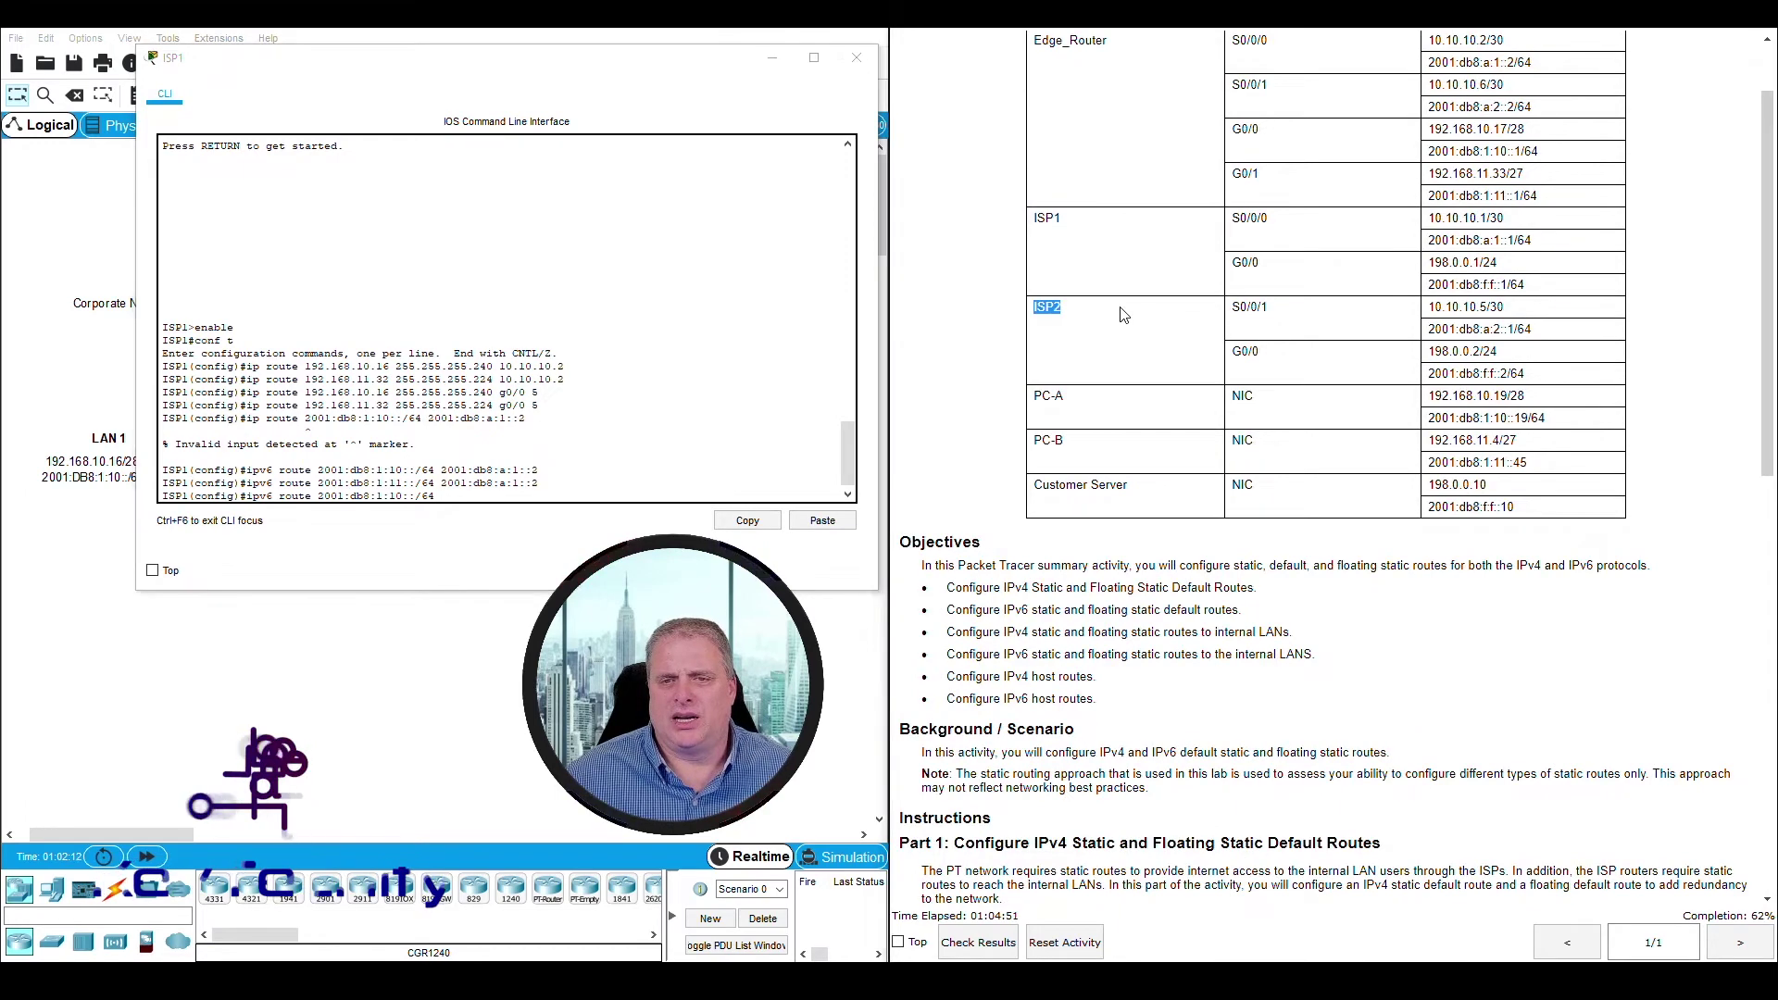
drag(1232, 352, 1261, 352)
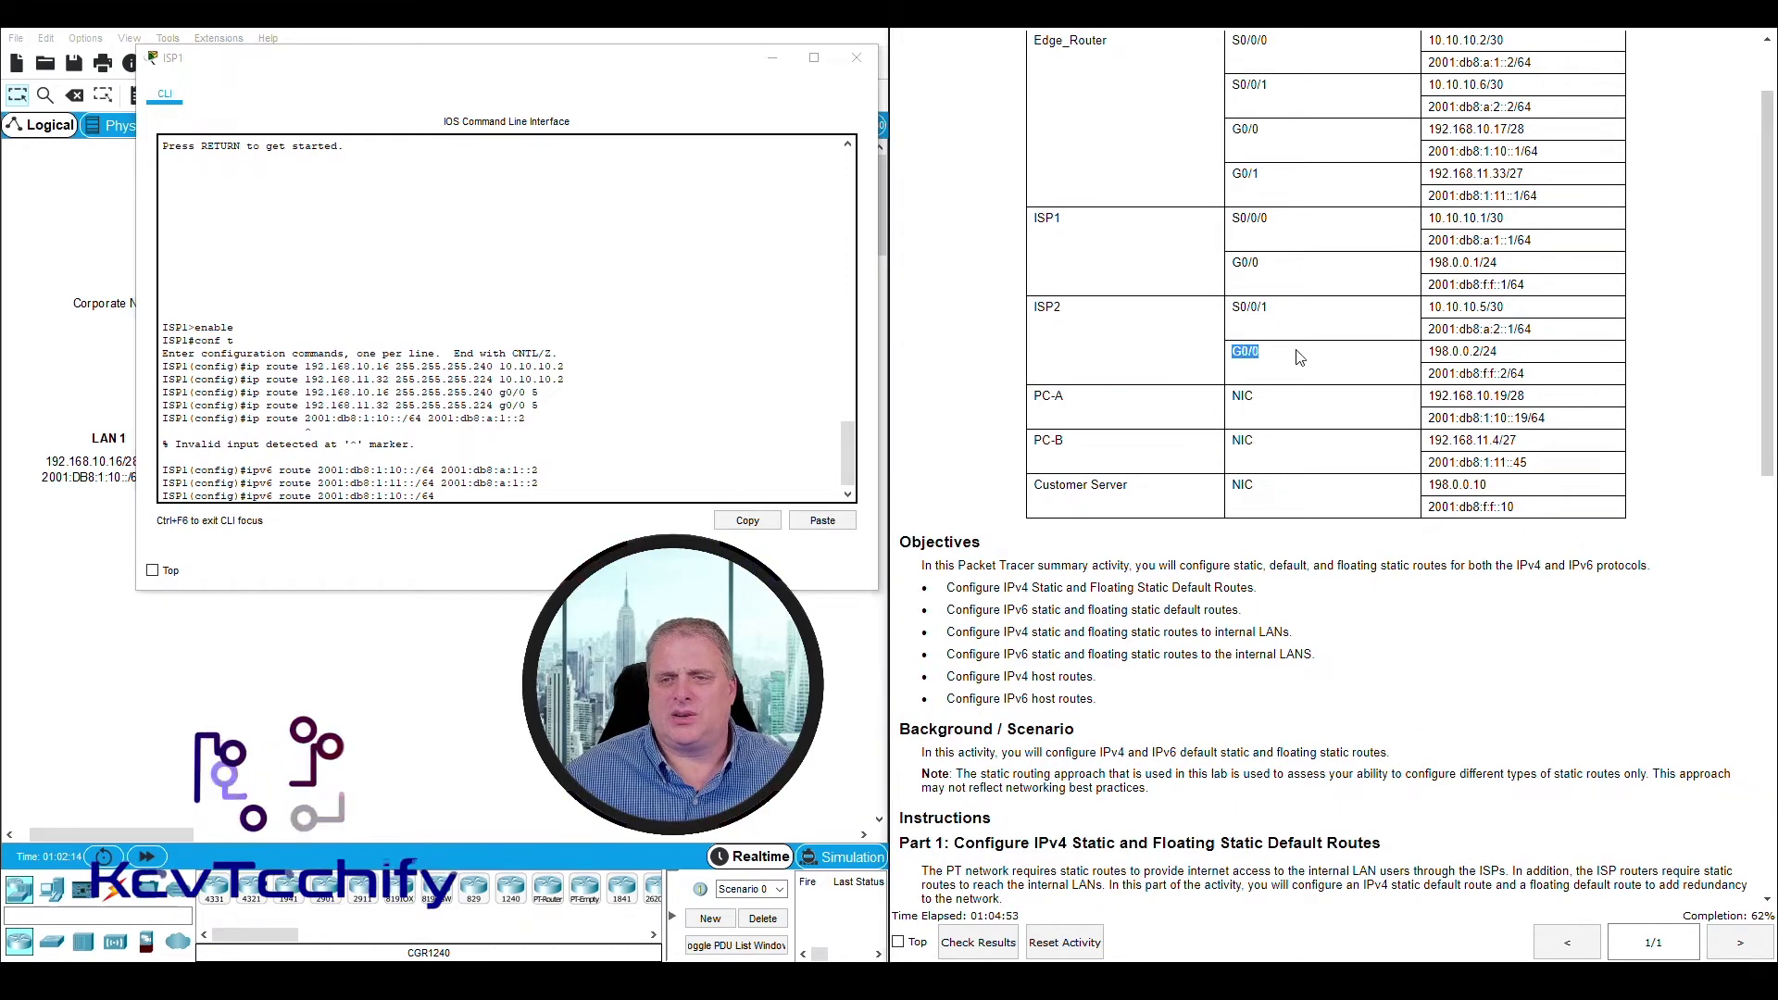
drag(1428, 373, 1485, 373)
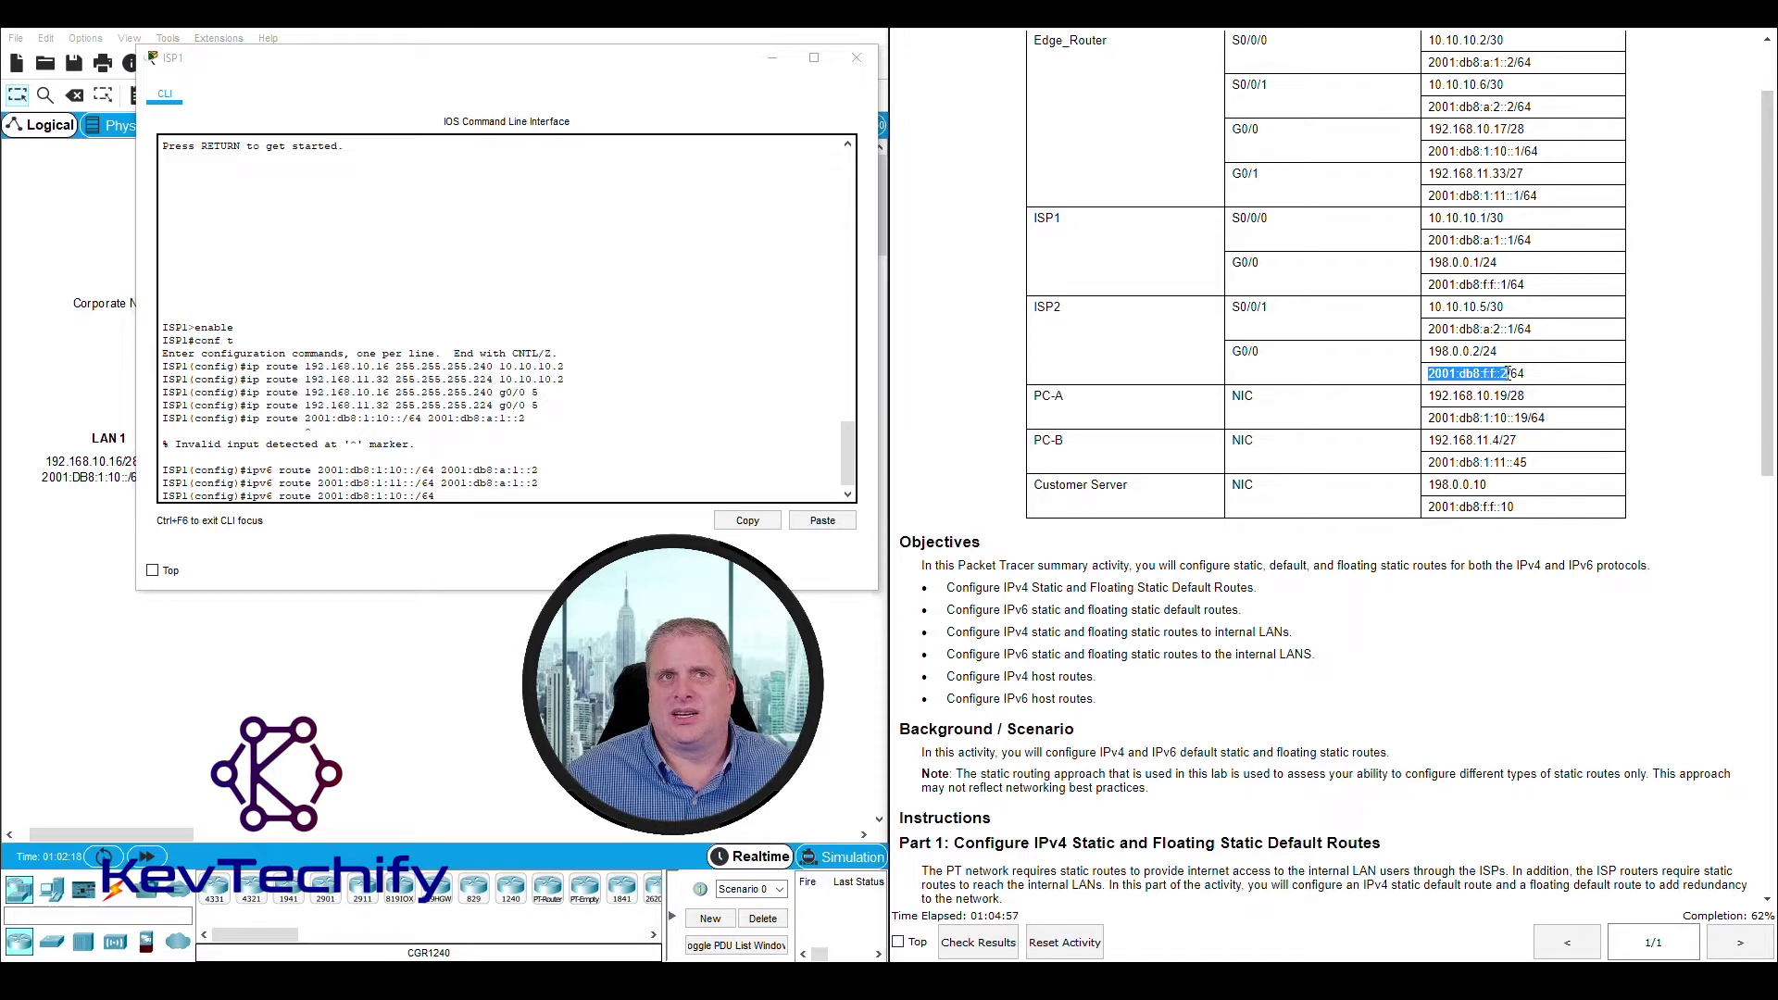
Step: Complete the LAN 1 floating route with next hop 2001:db8:f:f::2 and administrative distance 5, and run it
click(500, 493)
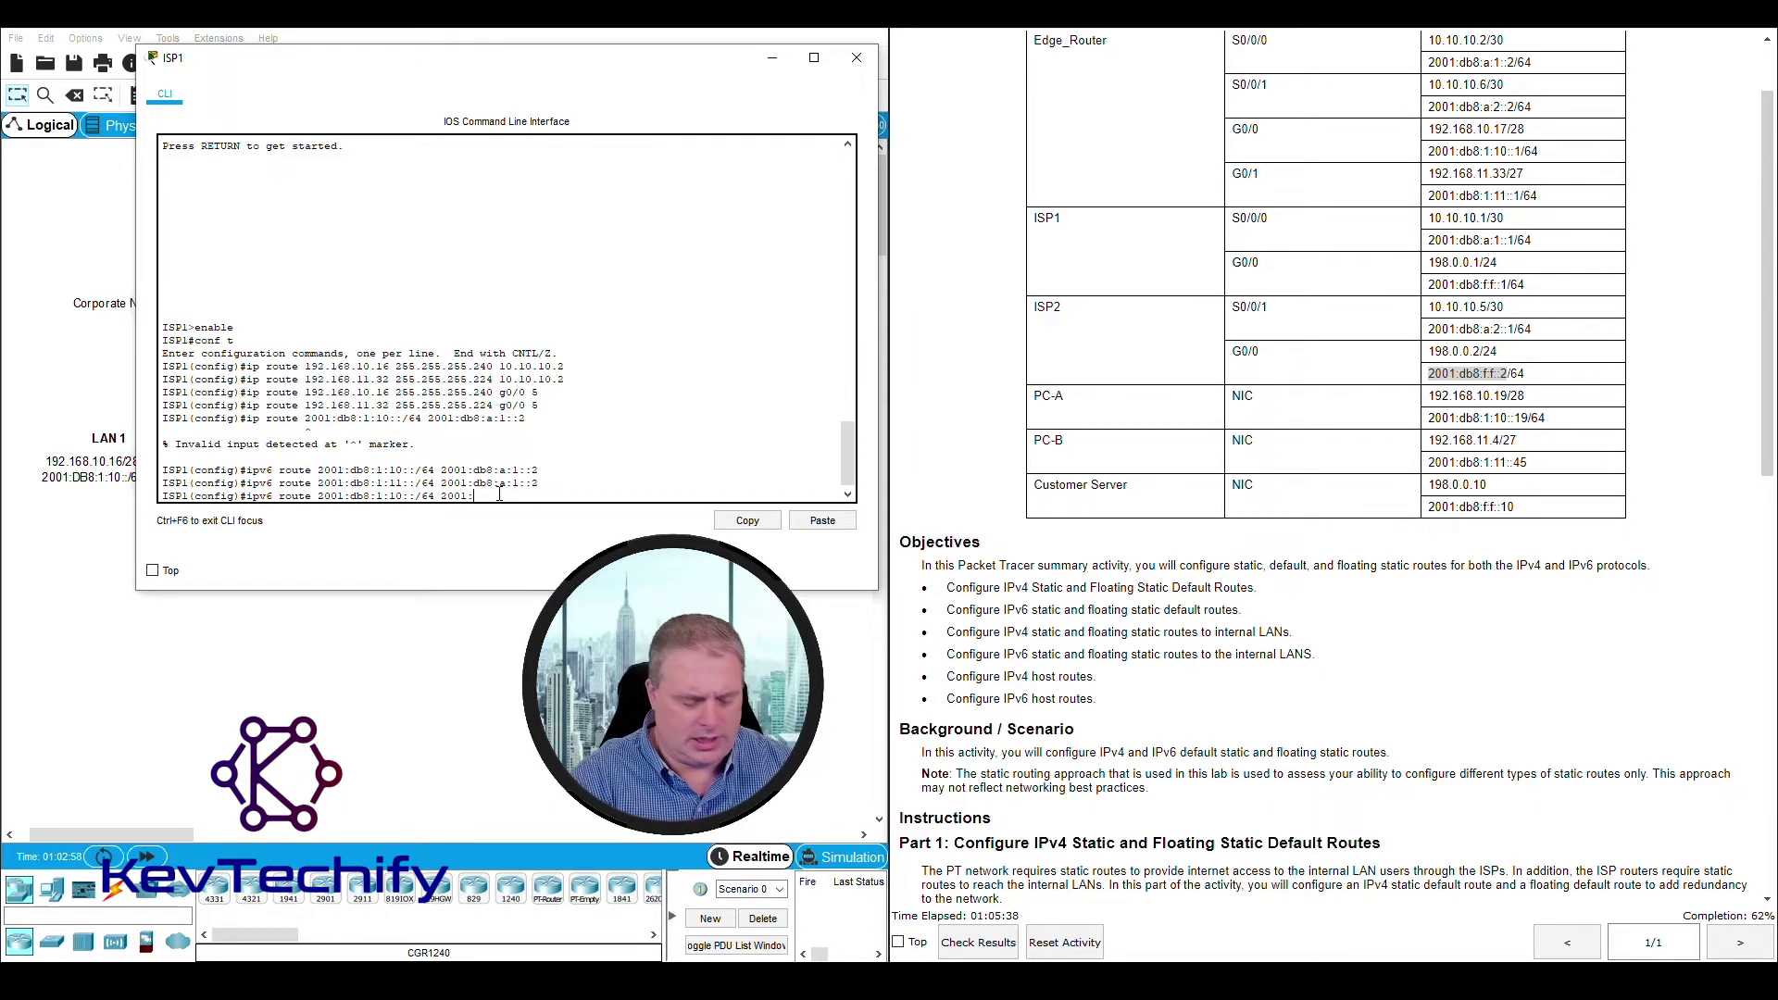
text(2001:db8)
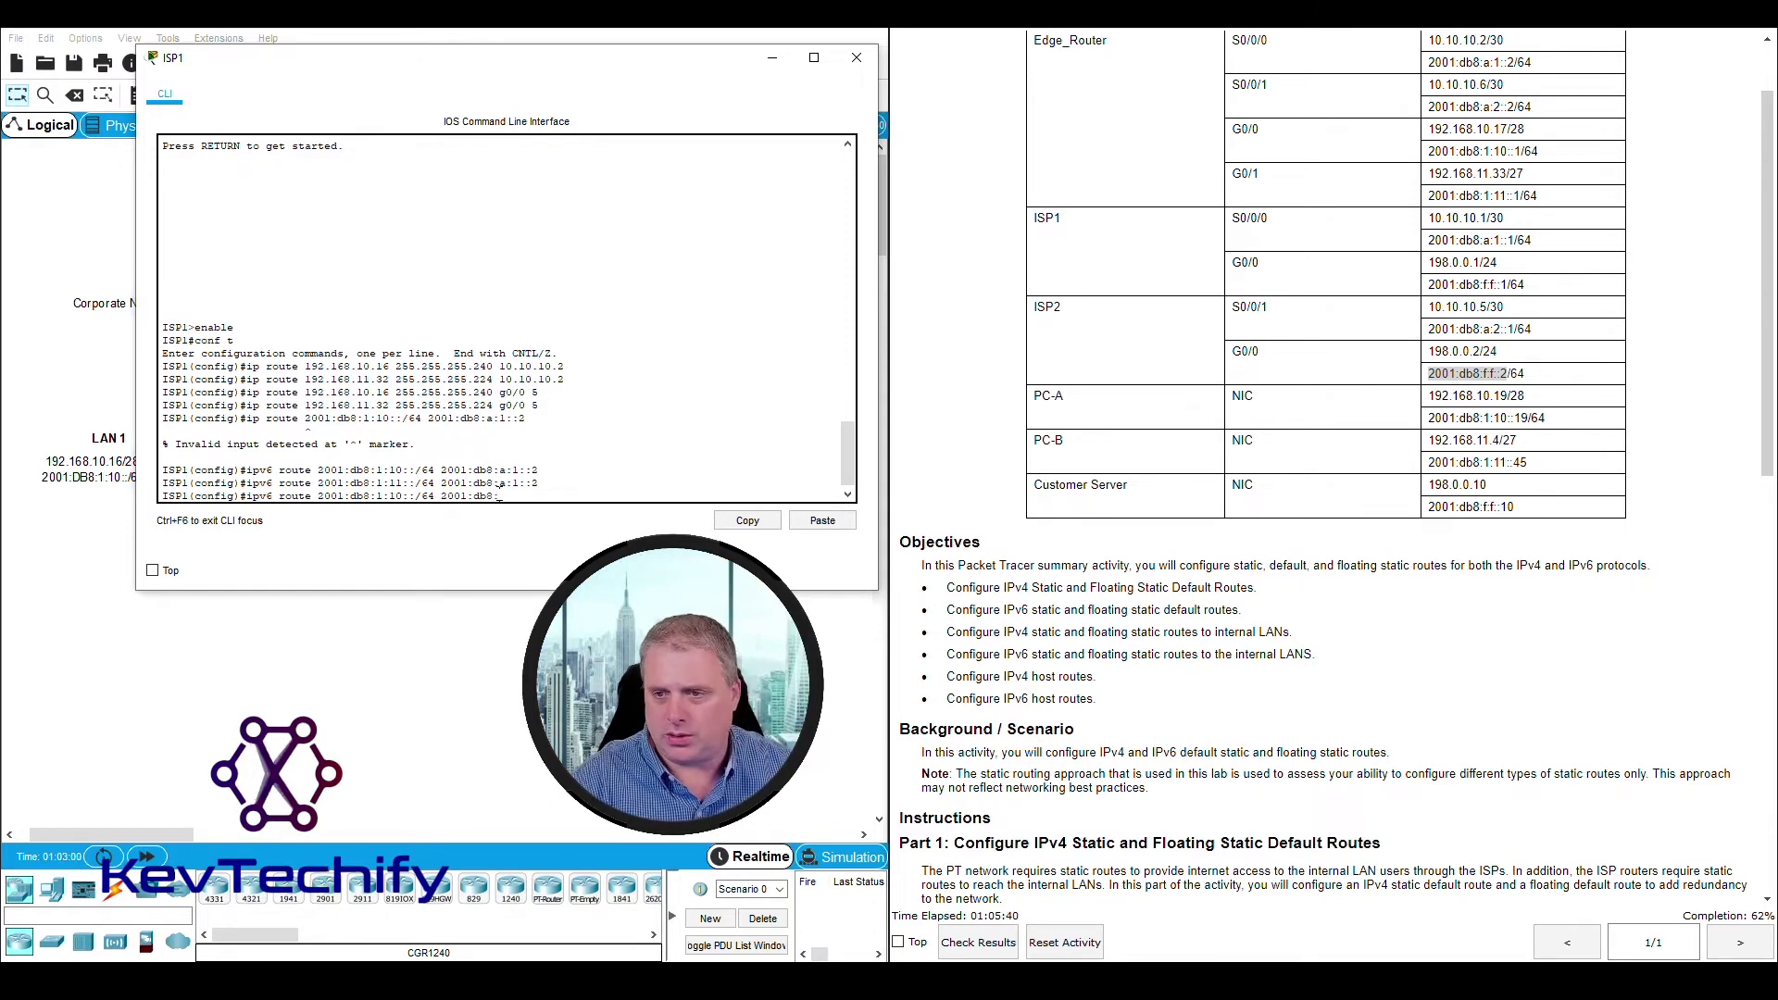
text(:)
text(f)
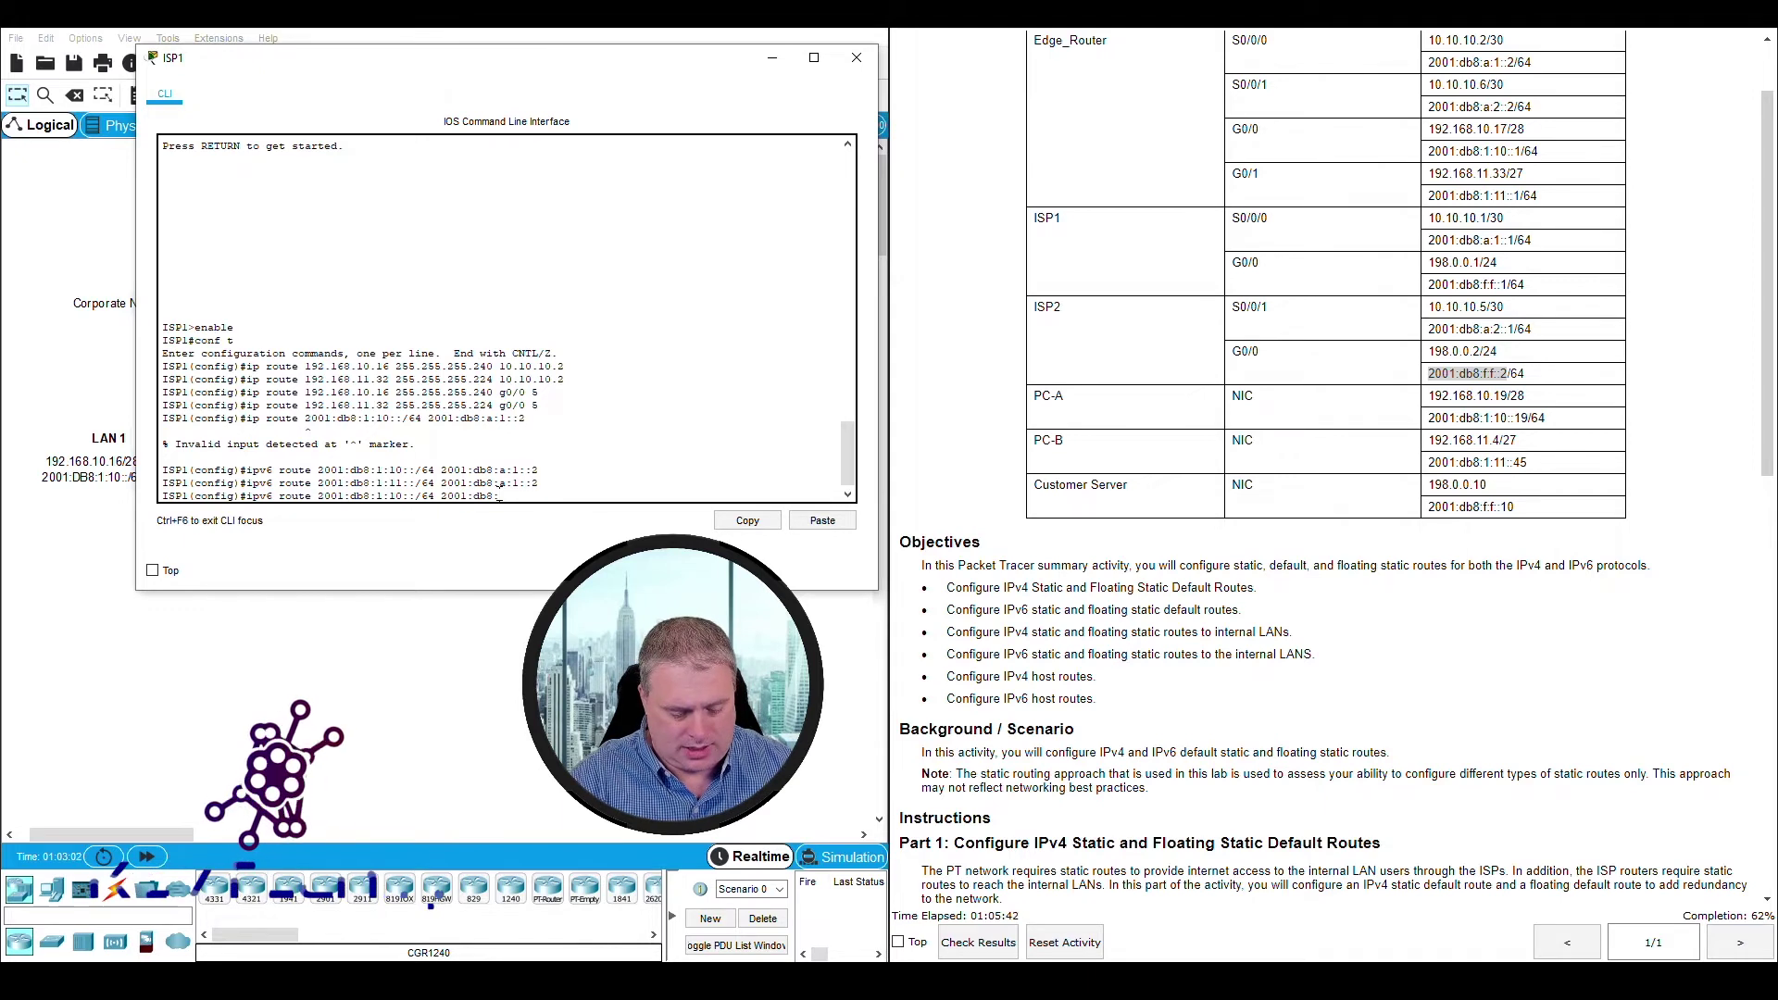
text(:f::2)
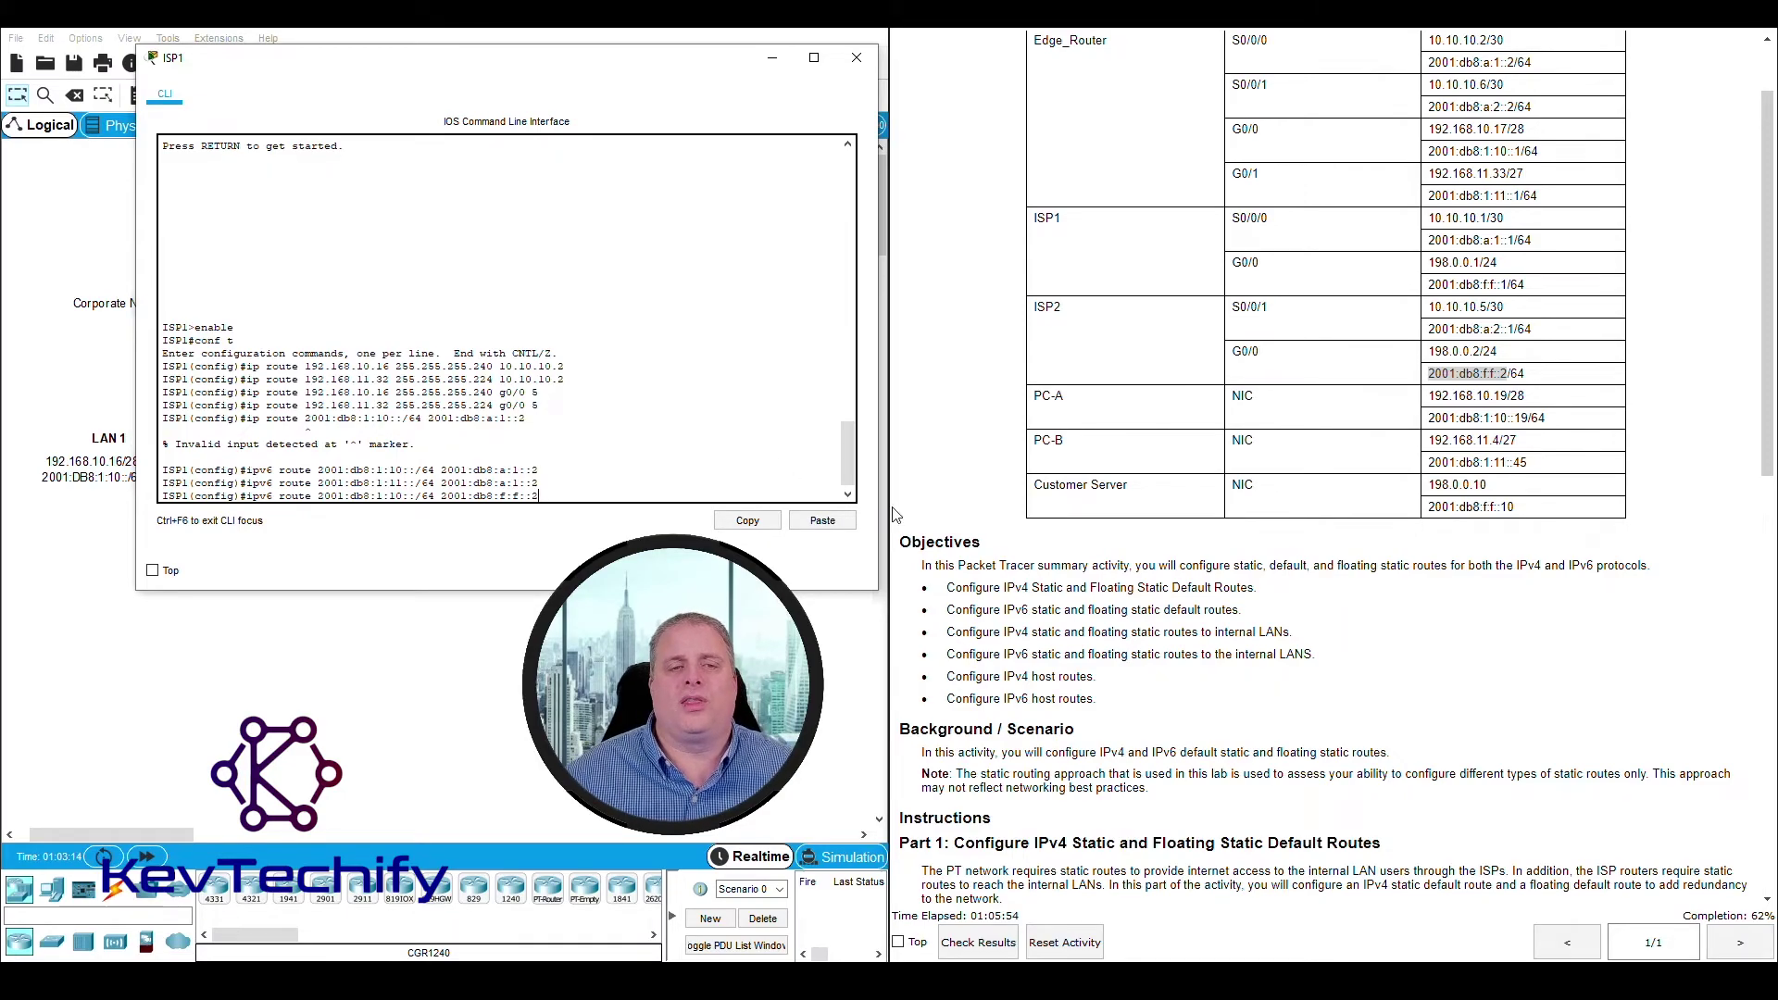
scroll(1441, 616, down, 15)
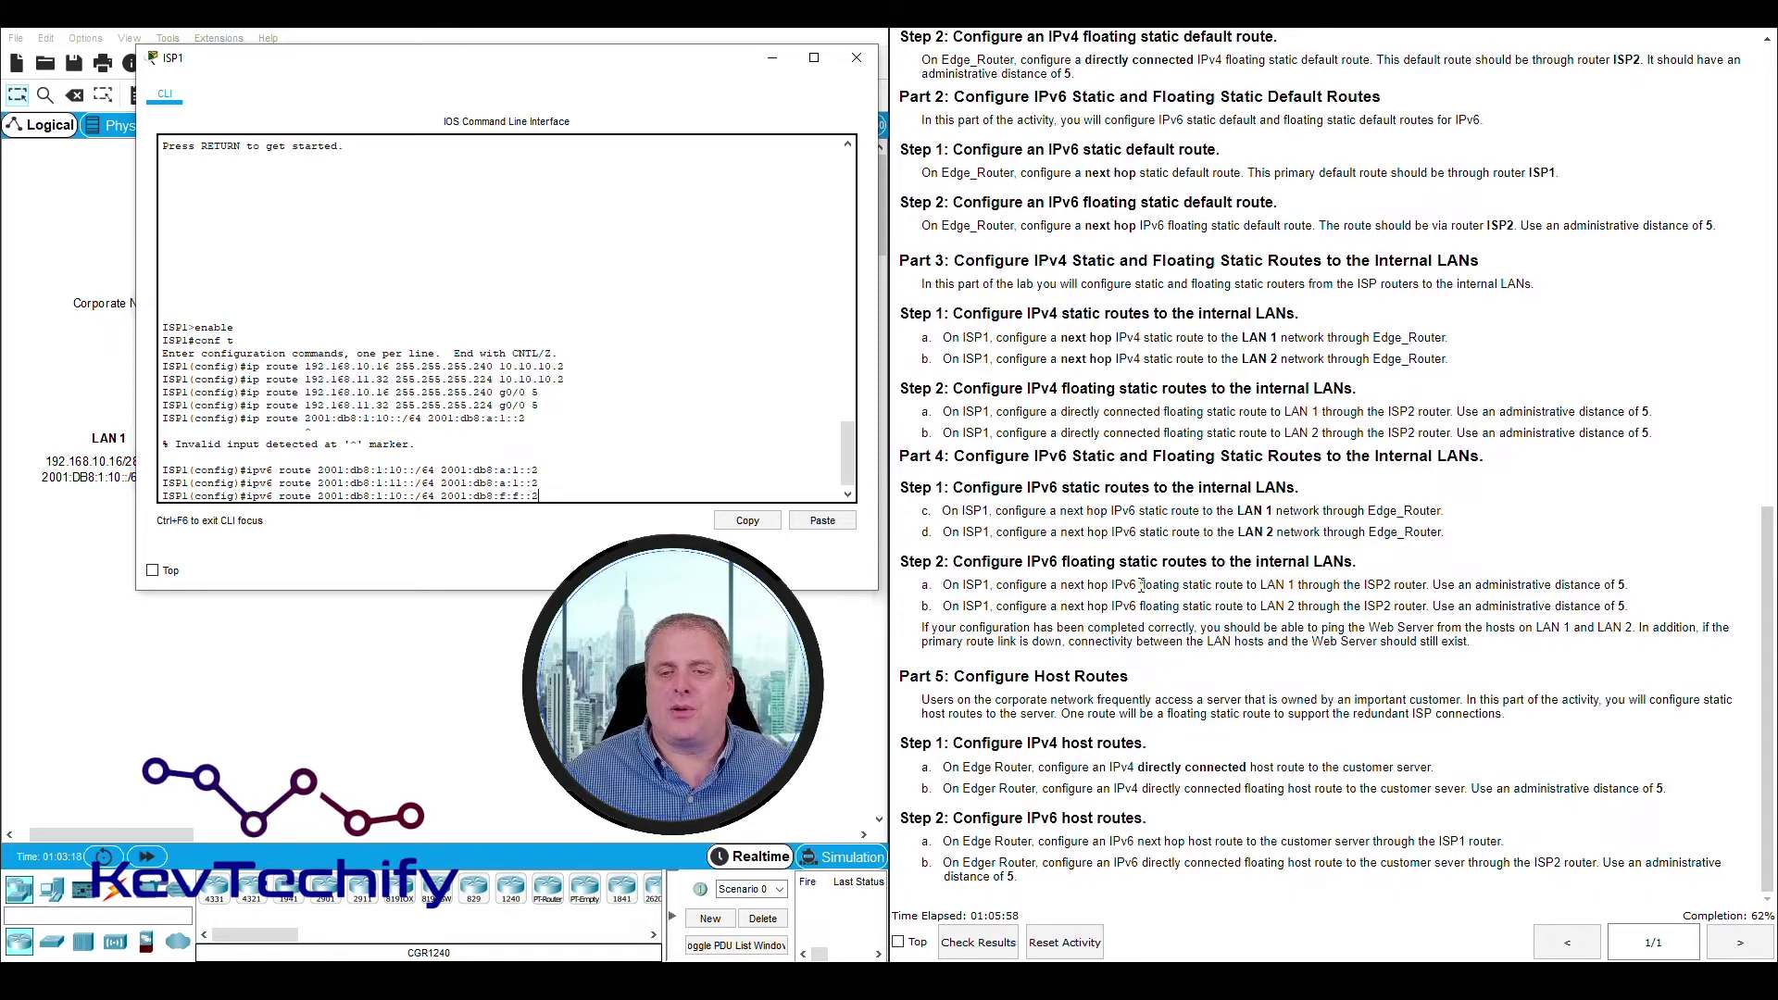
drag(1142, 585, 1253, 585)
click(583, 496)
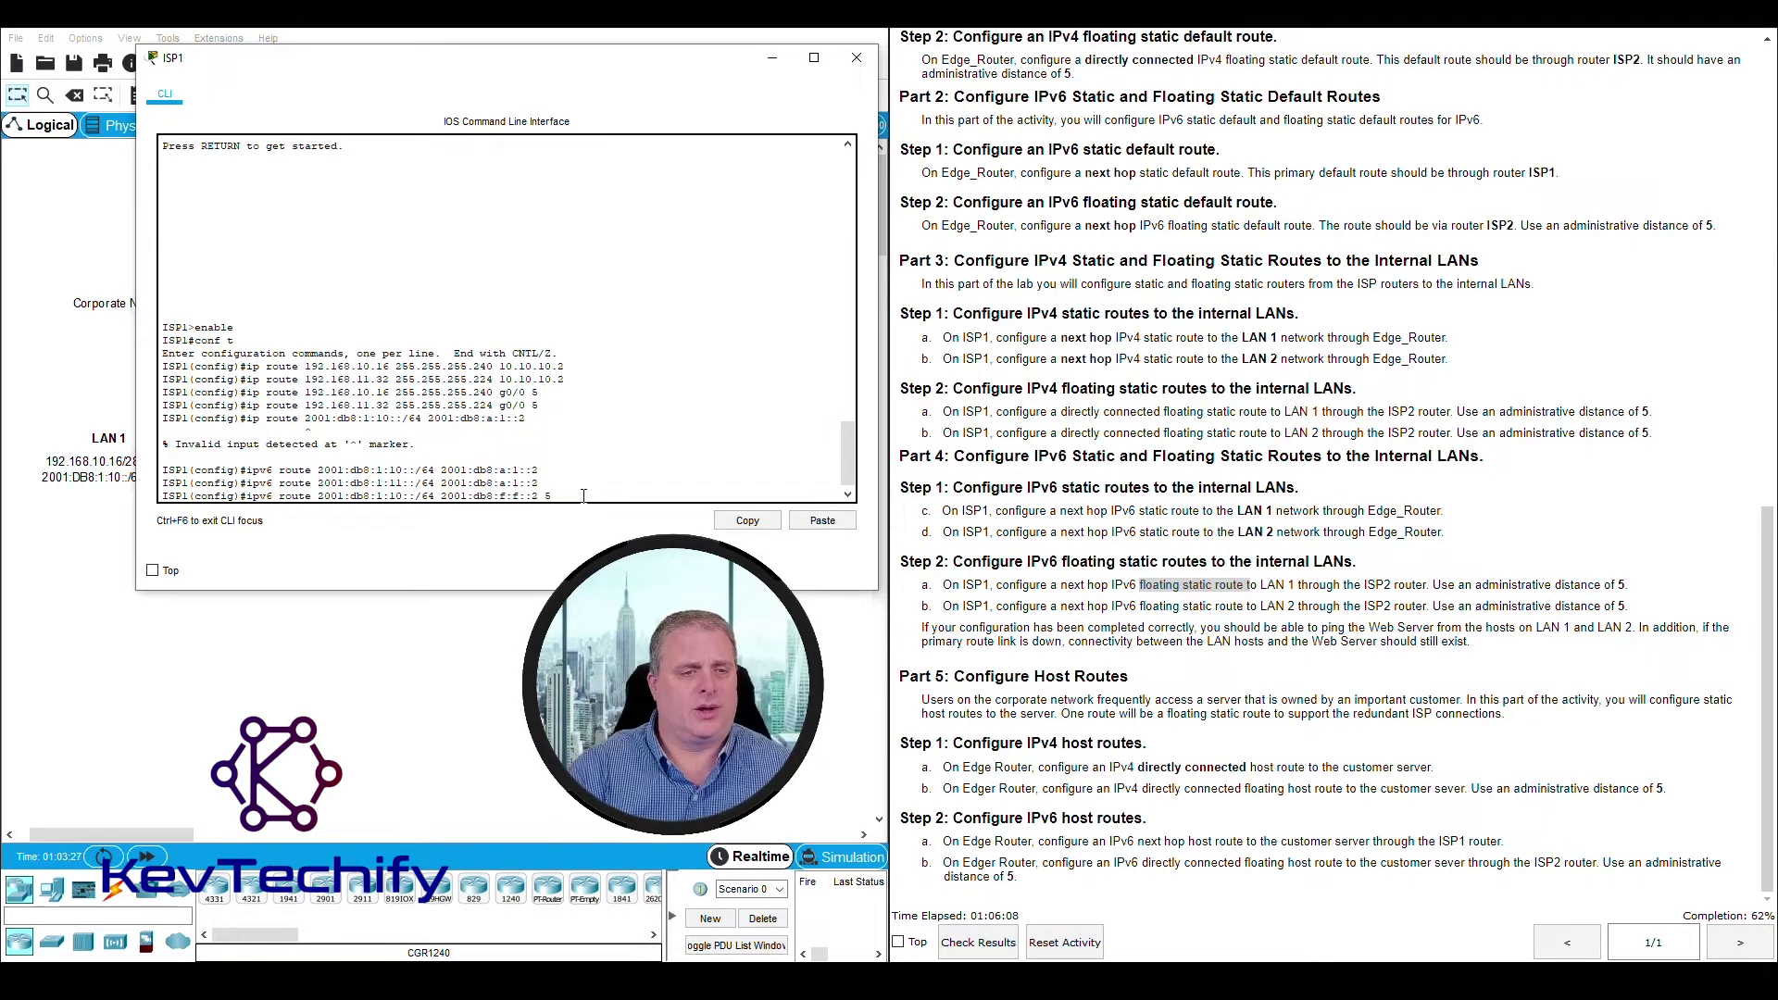
key(Return)
Step: Begin the LAN 2 floating static route on ISP1 with ipv6 route and the destination prefix 2001:db8:1:11::/64
click(985, 455)
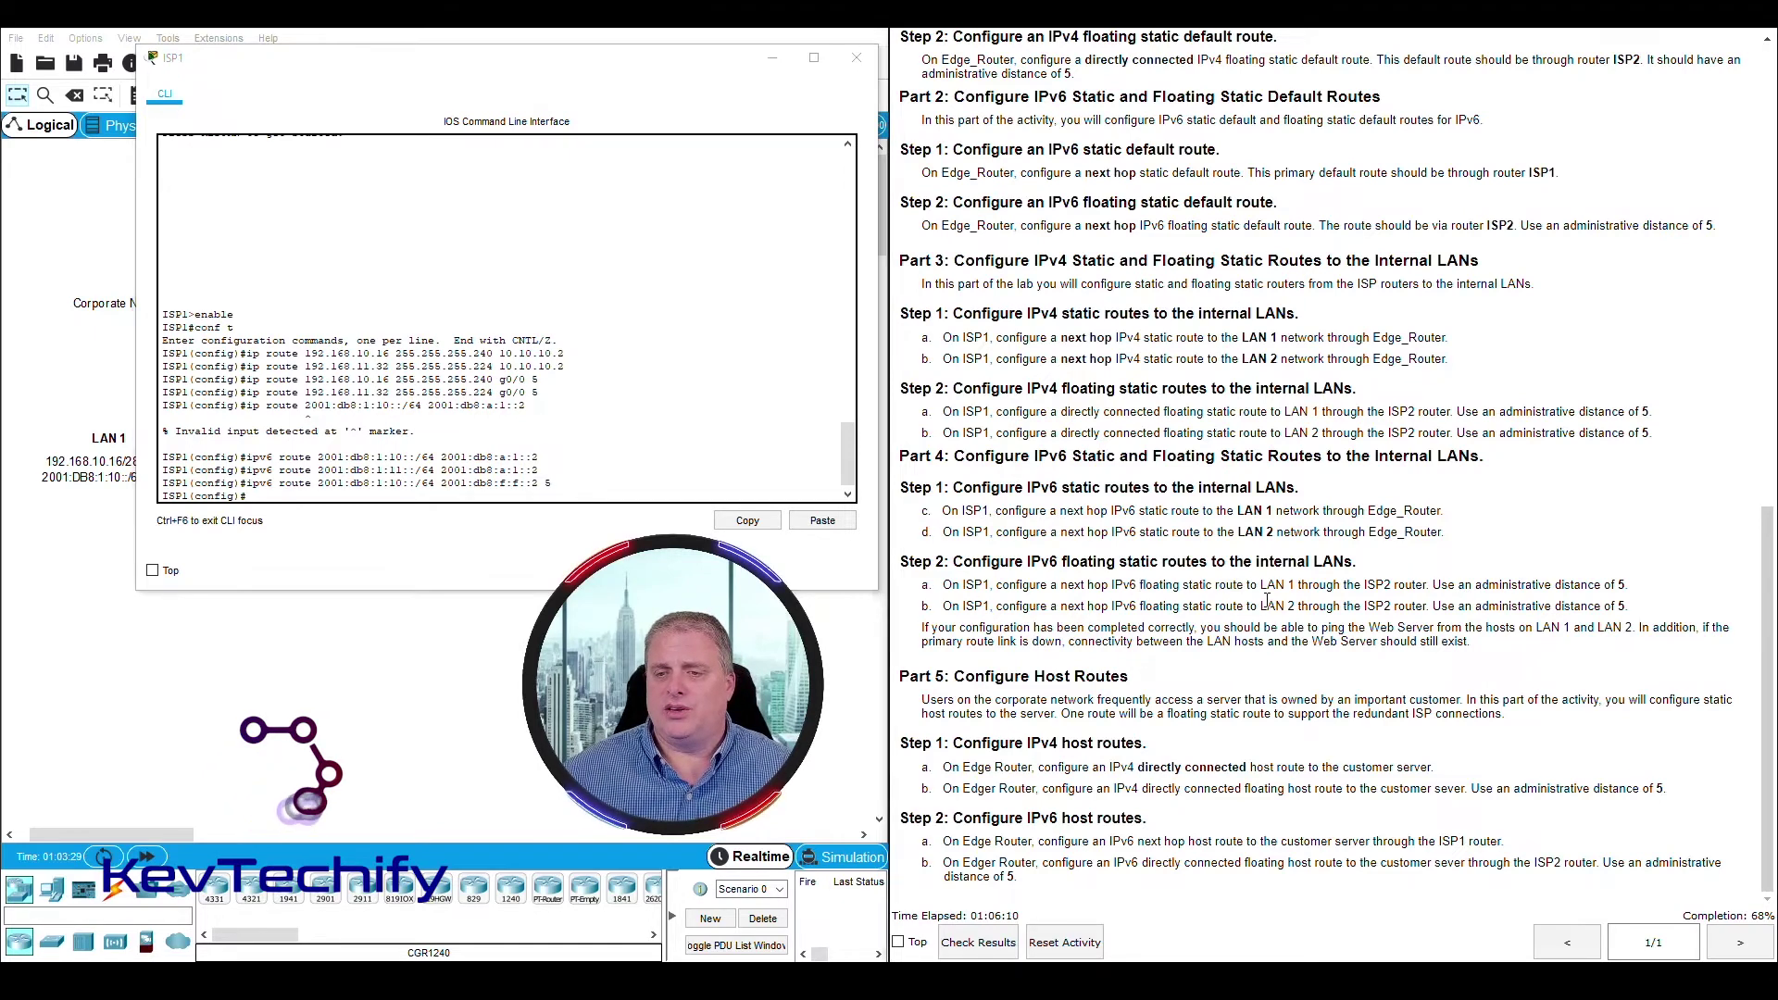
drag(1261, 606, 1298, 607)
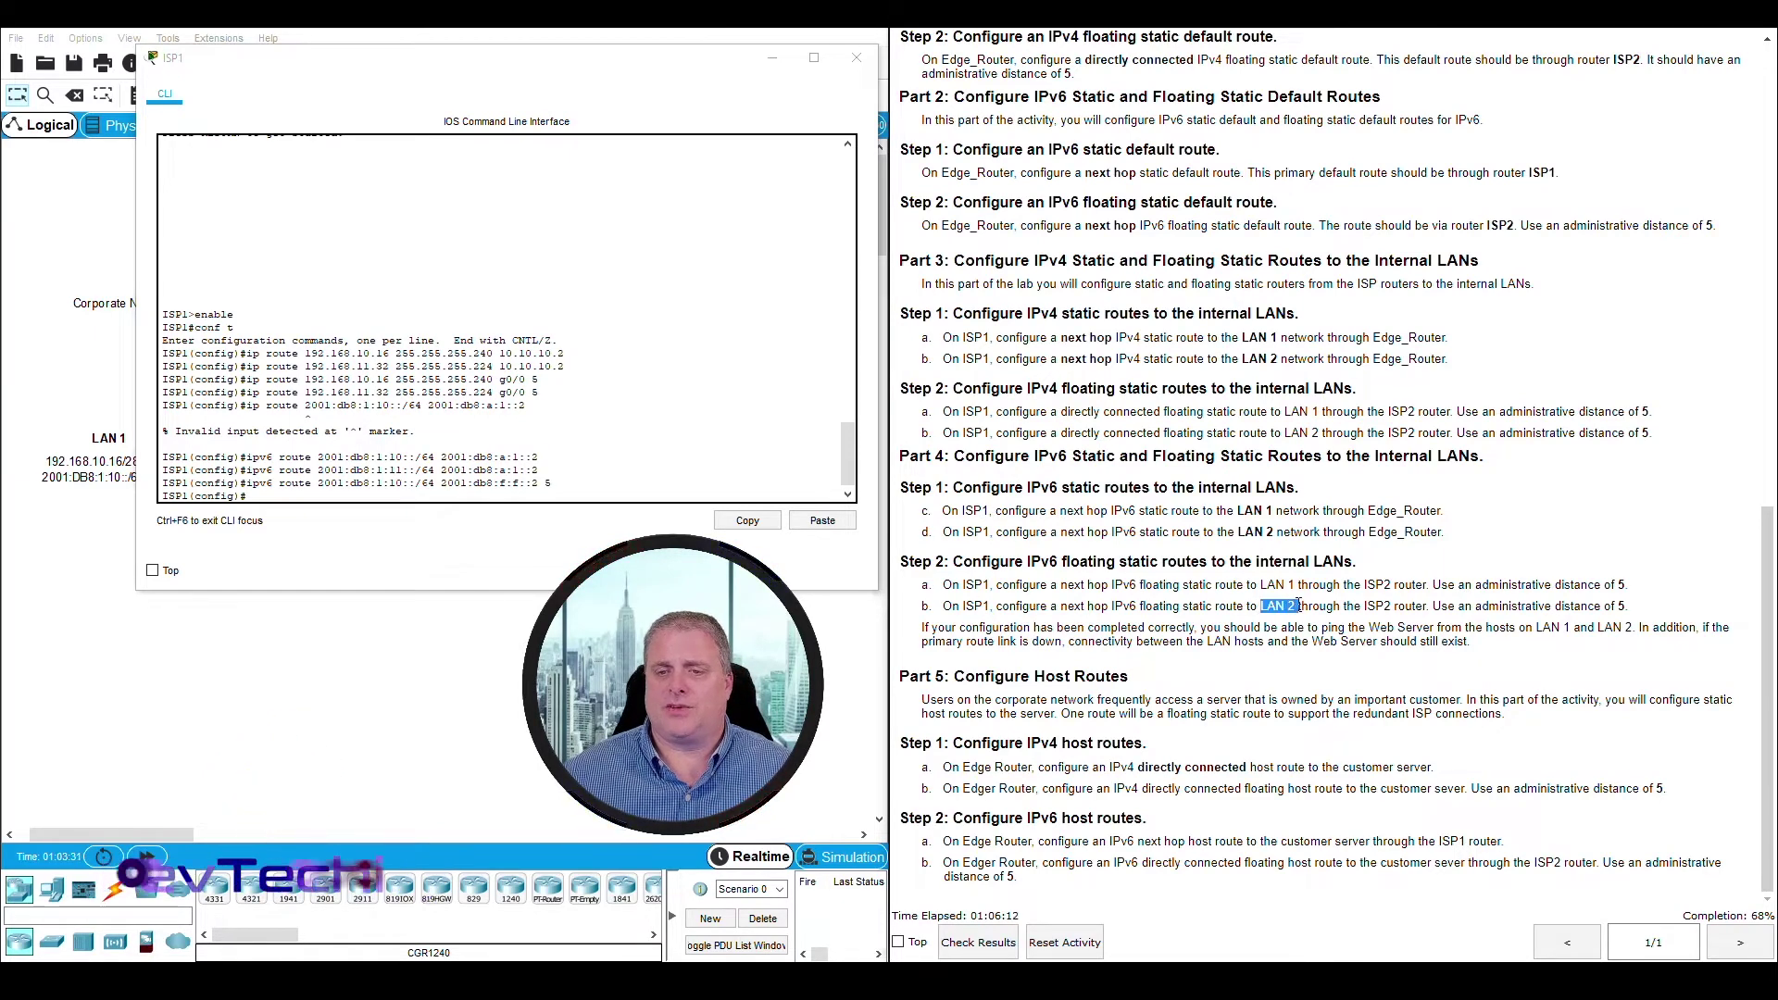
drag(654, 63, 1425, 45)
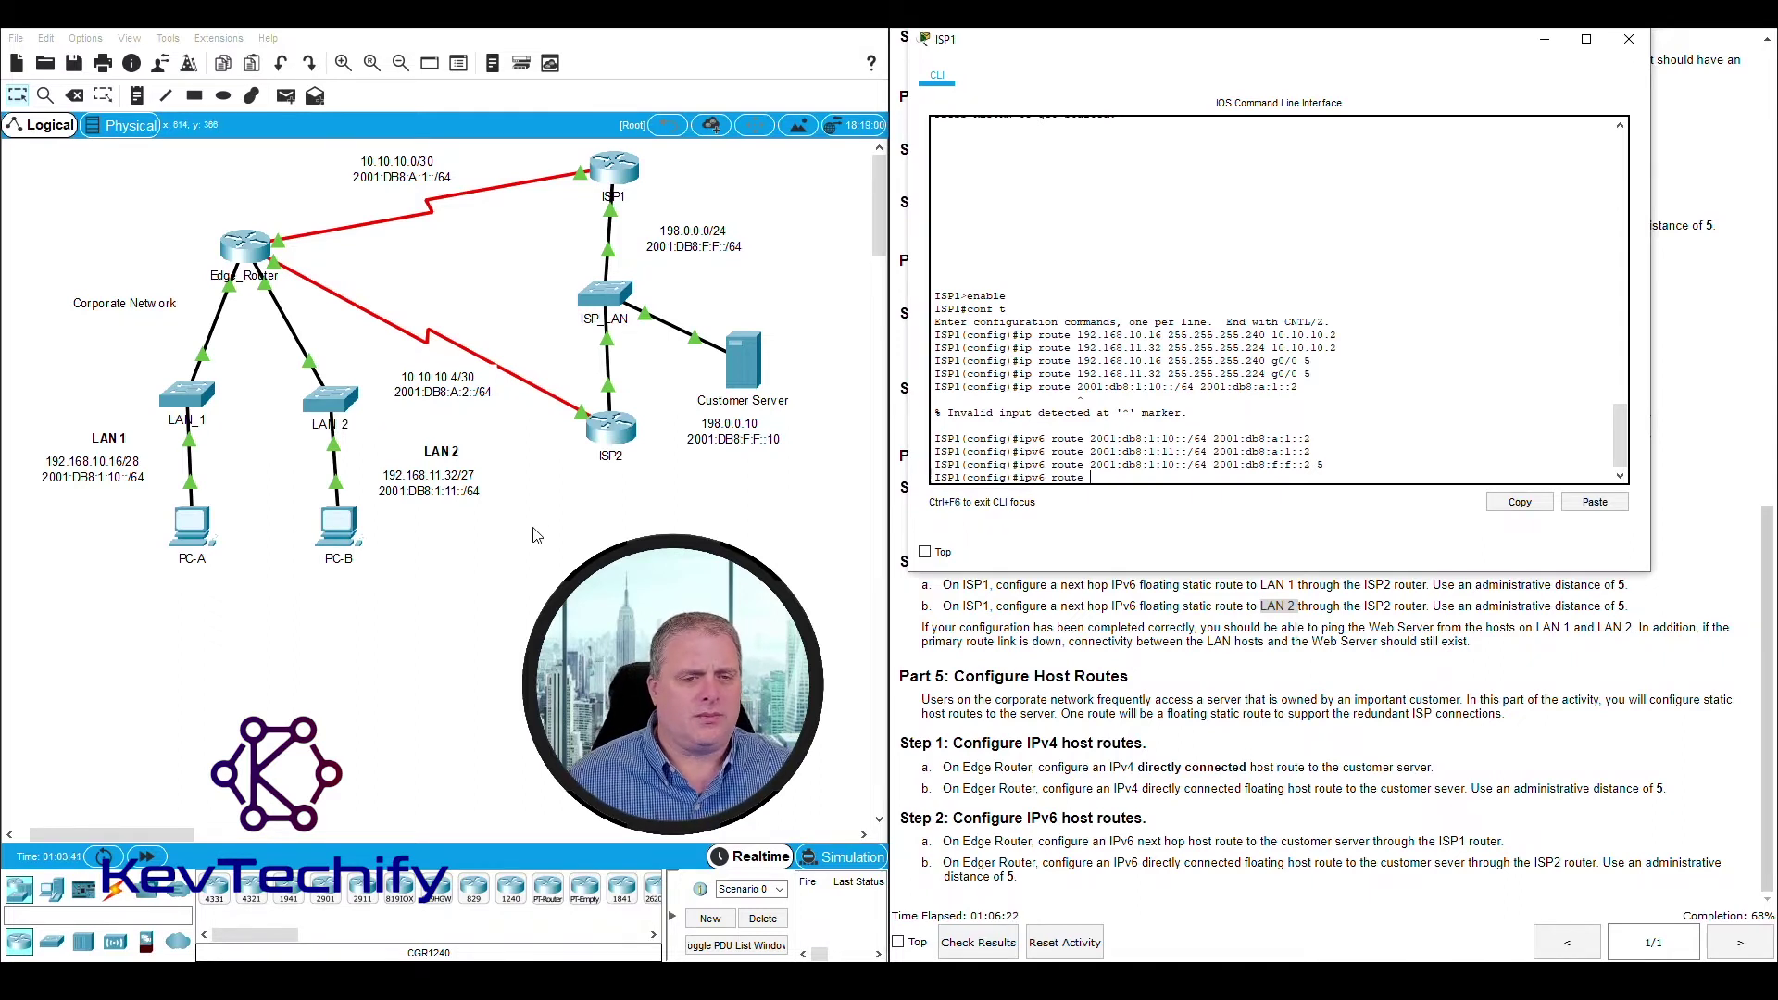
drag(516, 521, 375, 439)
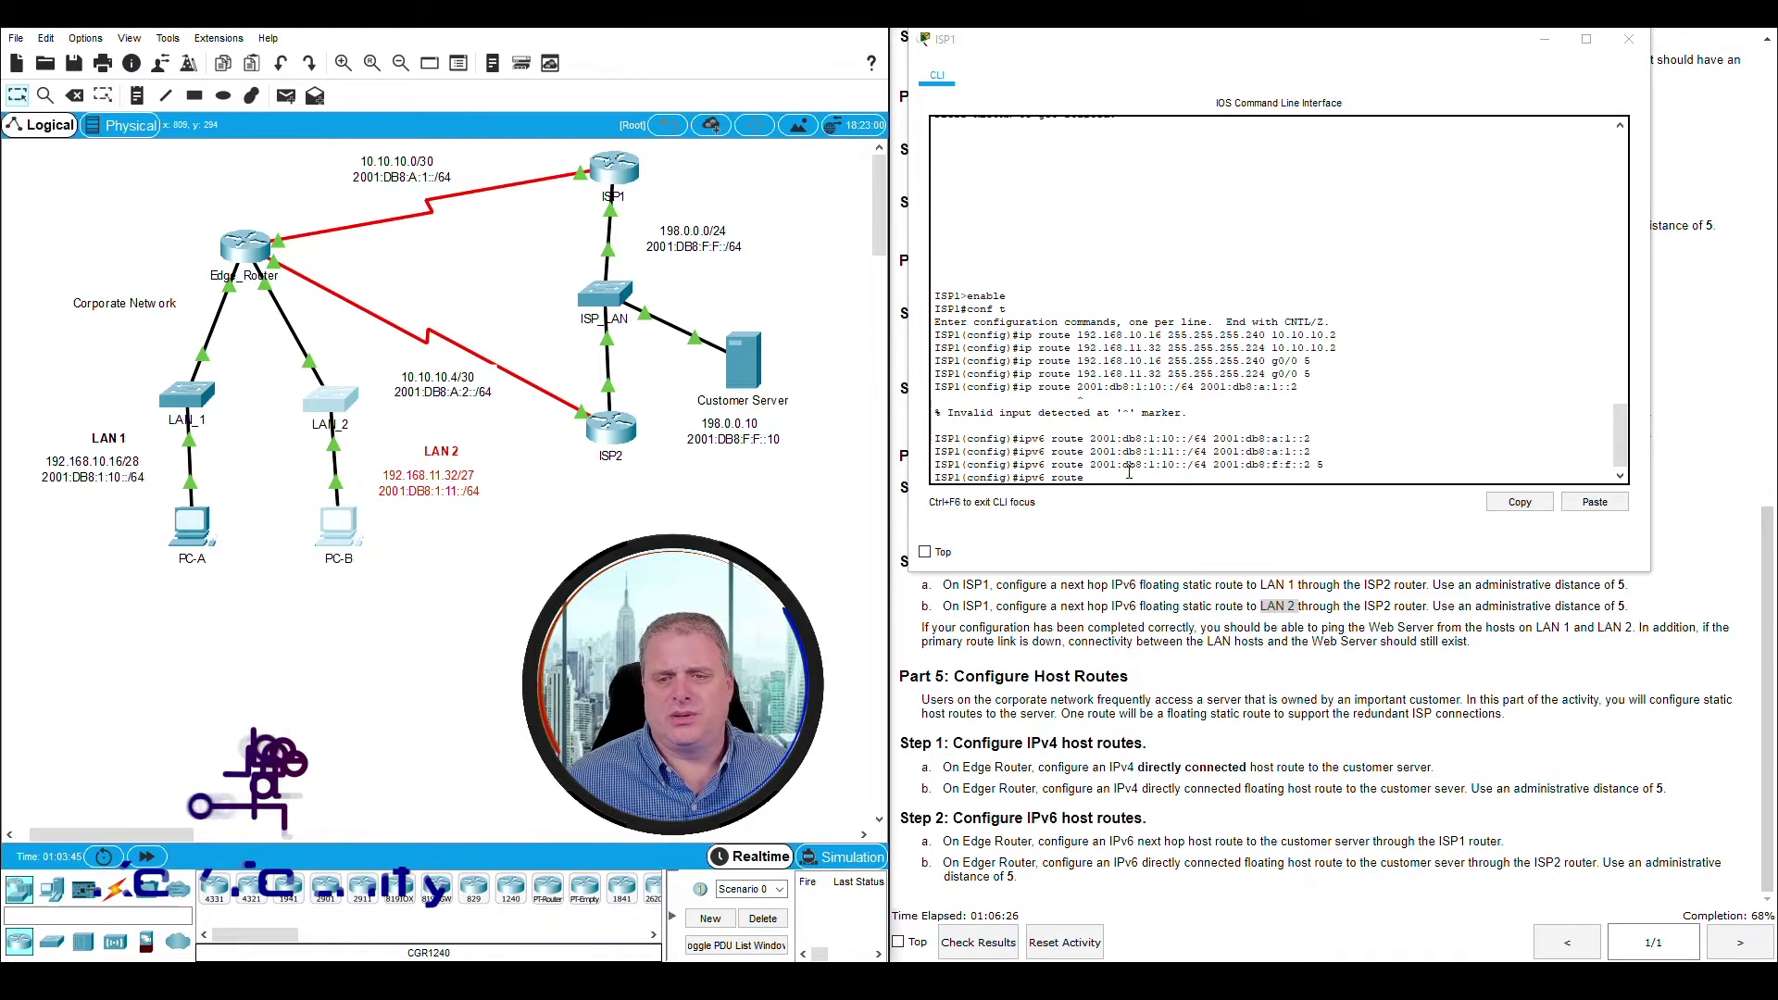
click(1129, 475)
text(200)
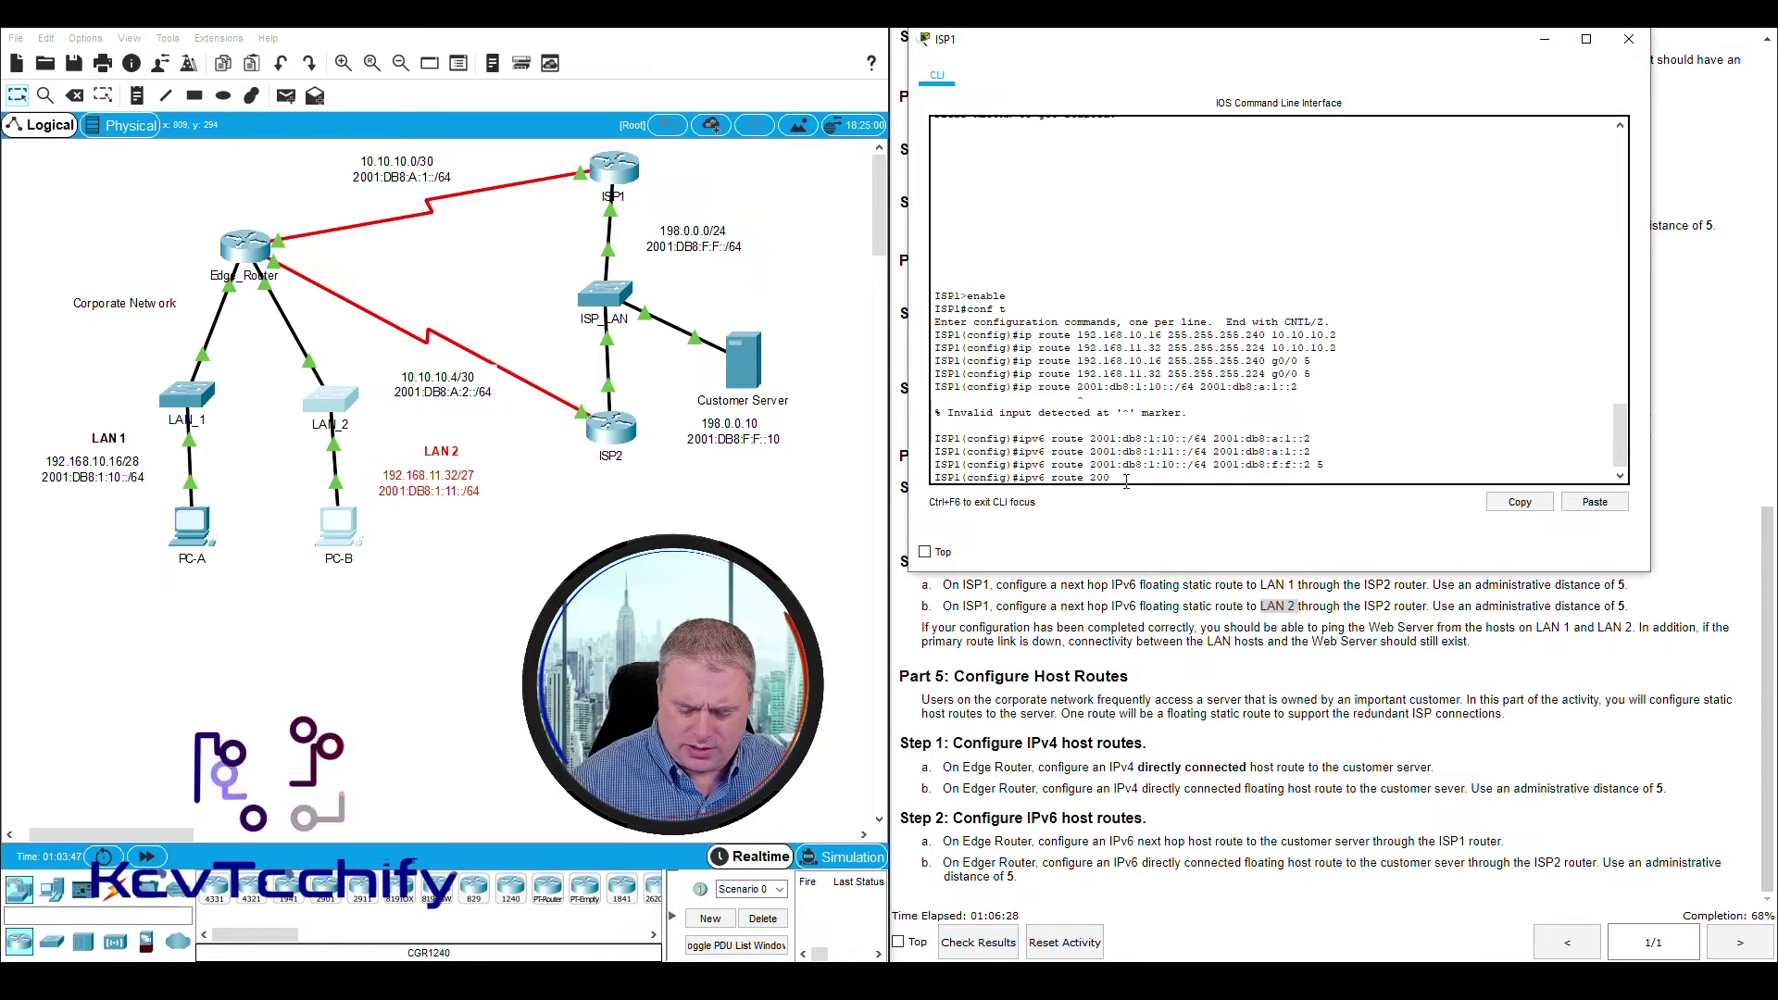
text(1:db8)
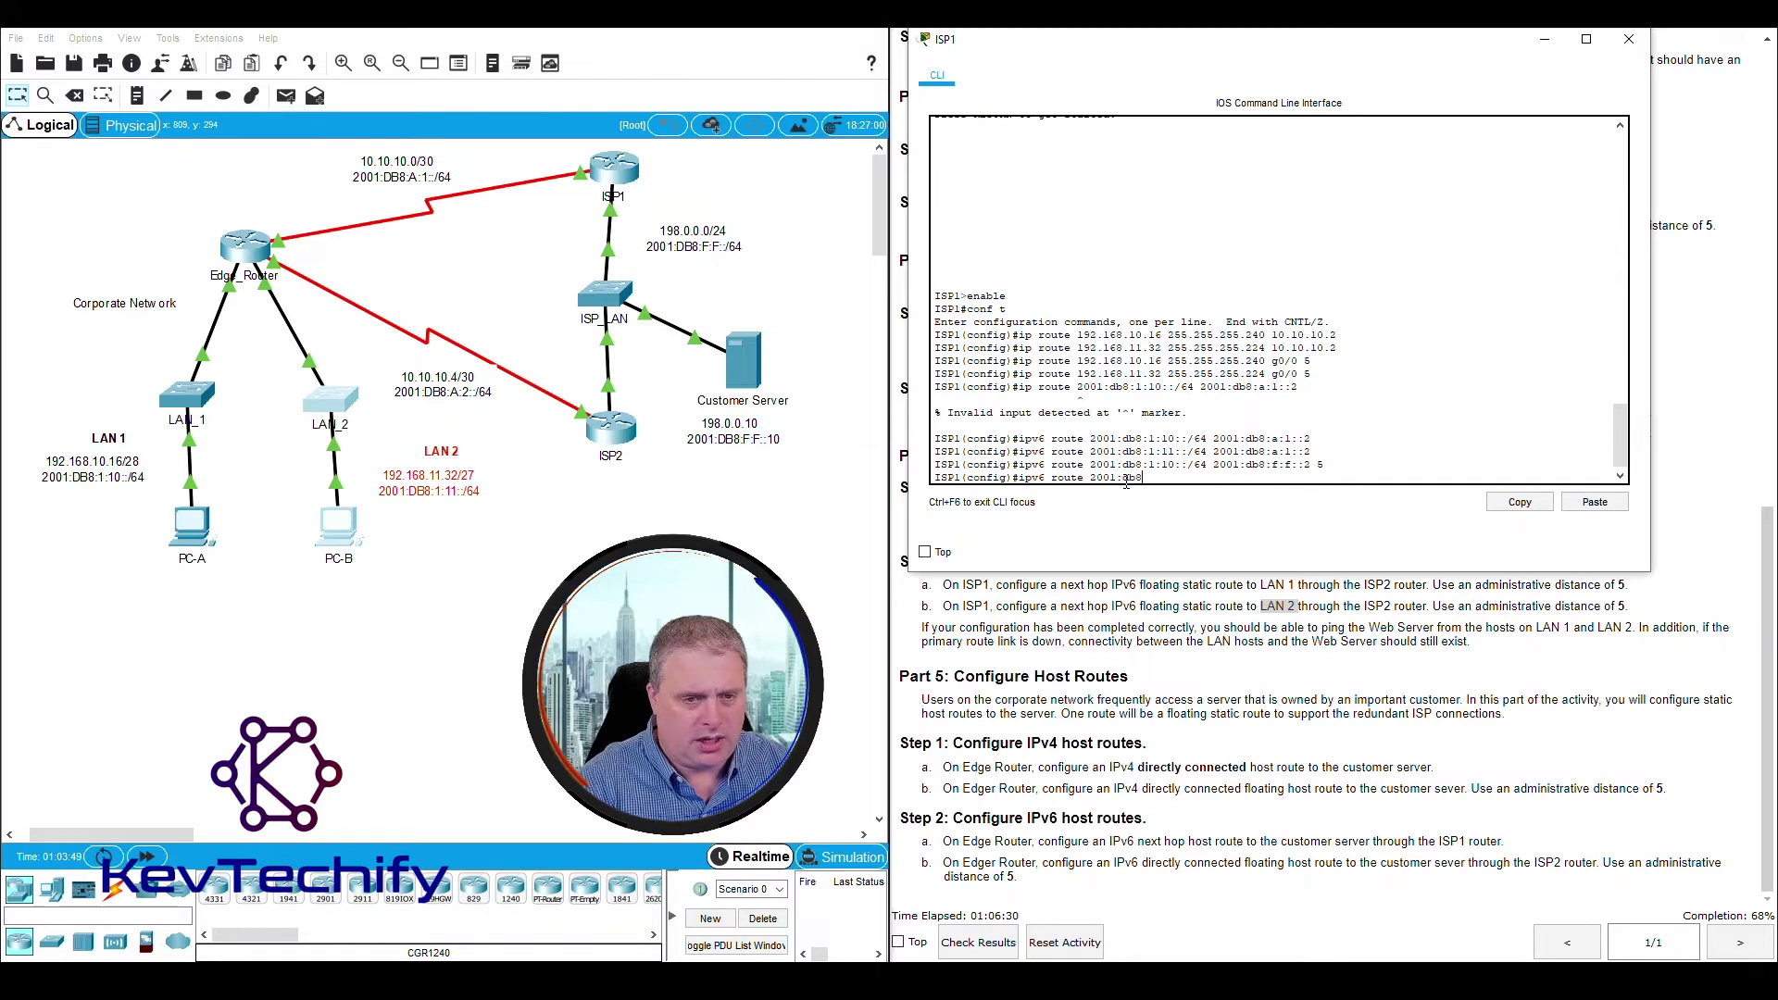
text(:1:11::/64 2001)
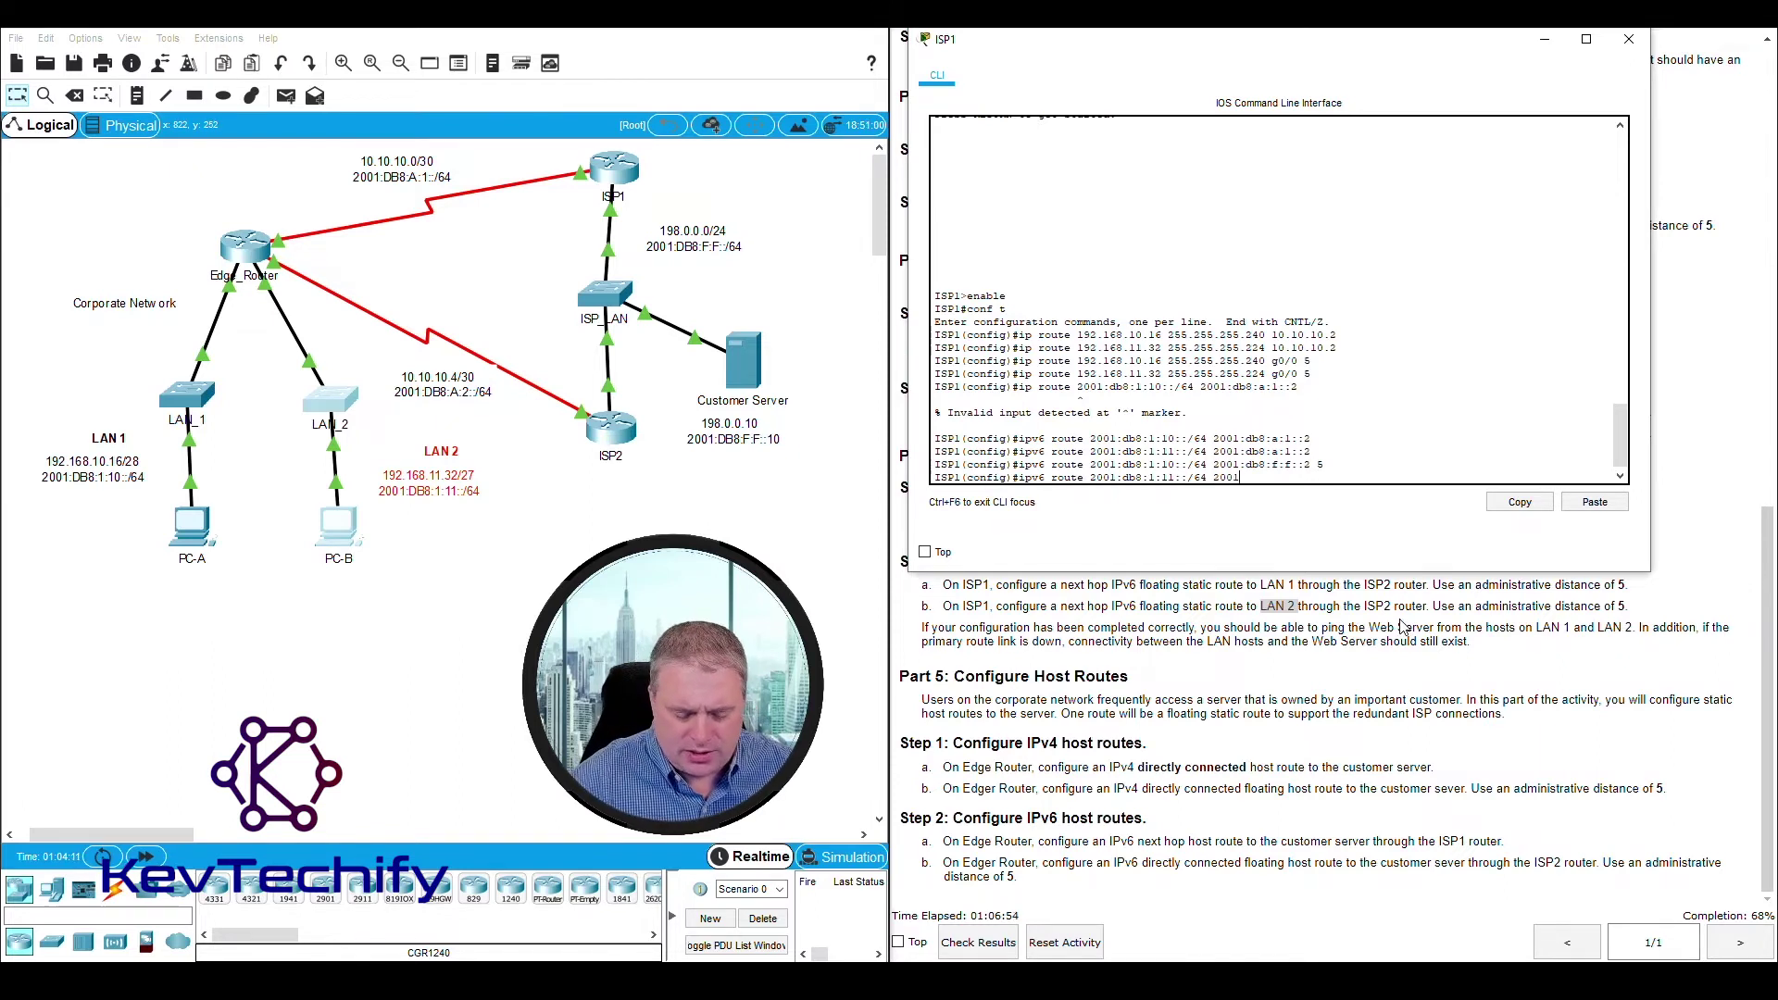
Step: Complete the LAN 2 floating route on ISP1 with next hop 2001:db8:f:f::2 and administrative distance 5, and run it
text(:db8)
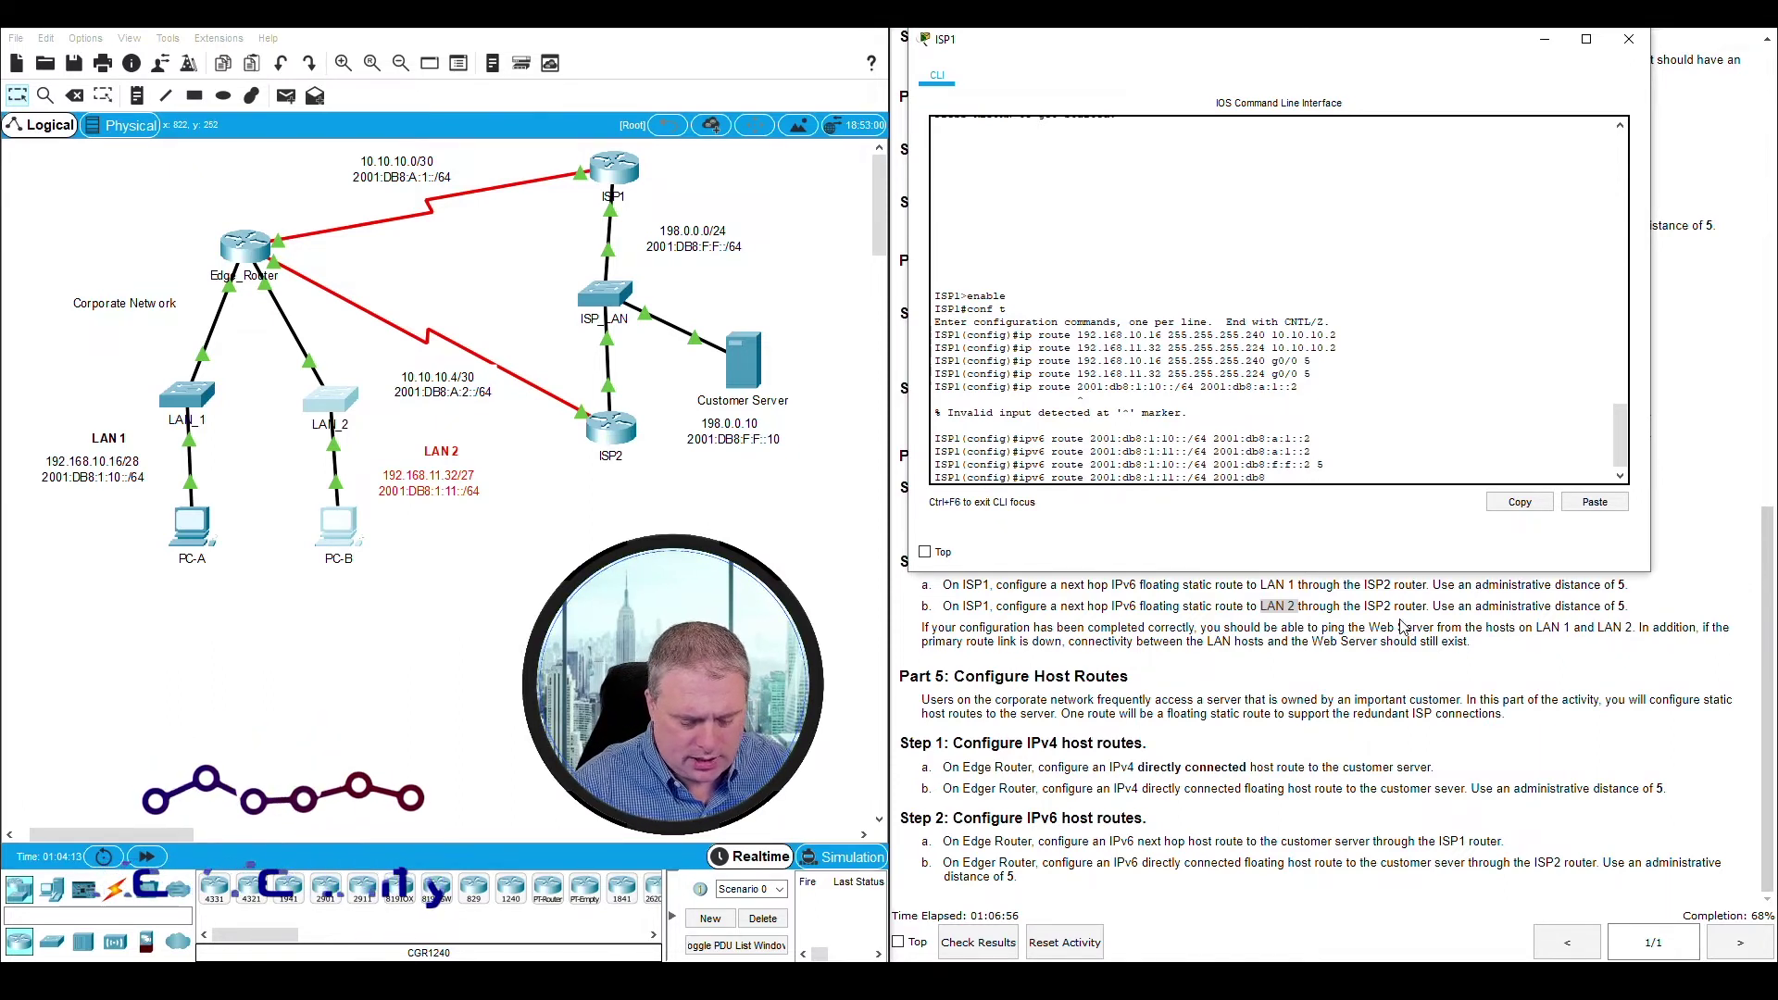
text(:f)
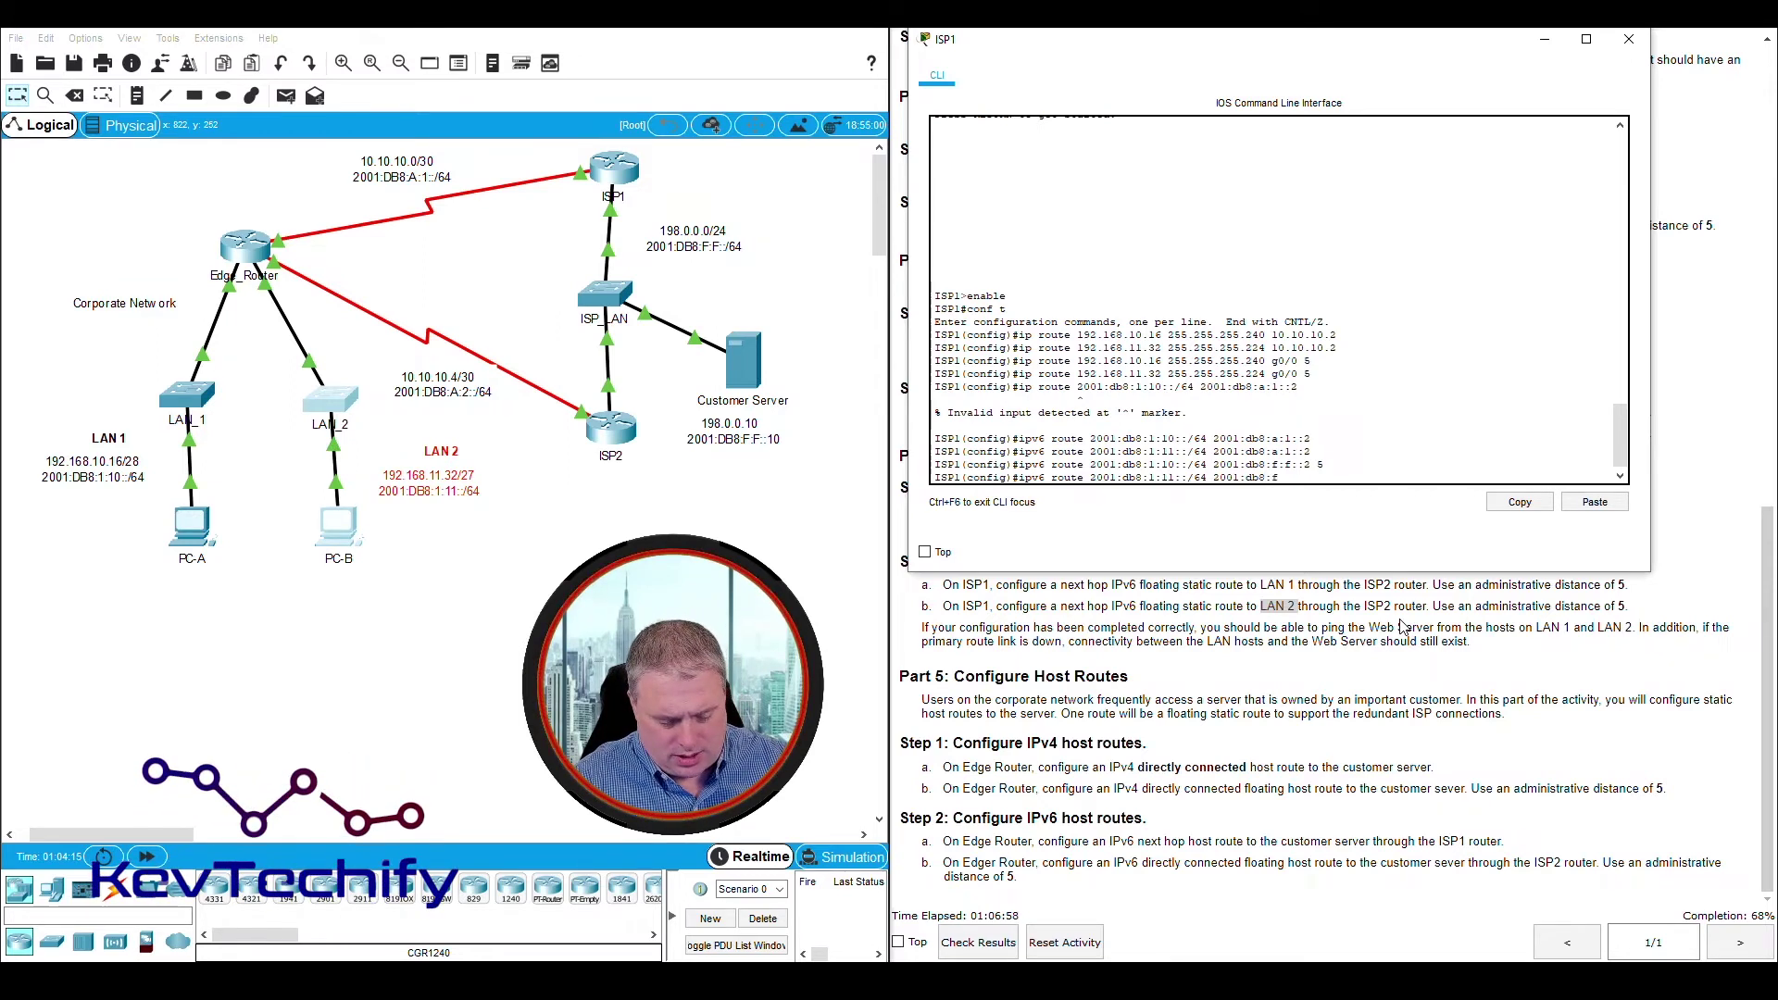
text(:f::)
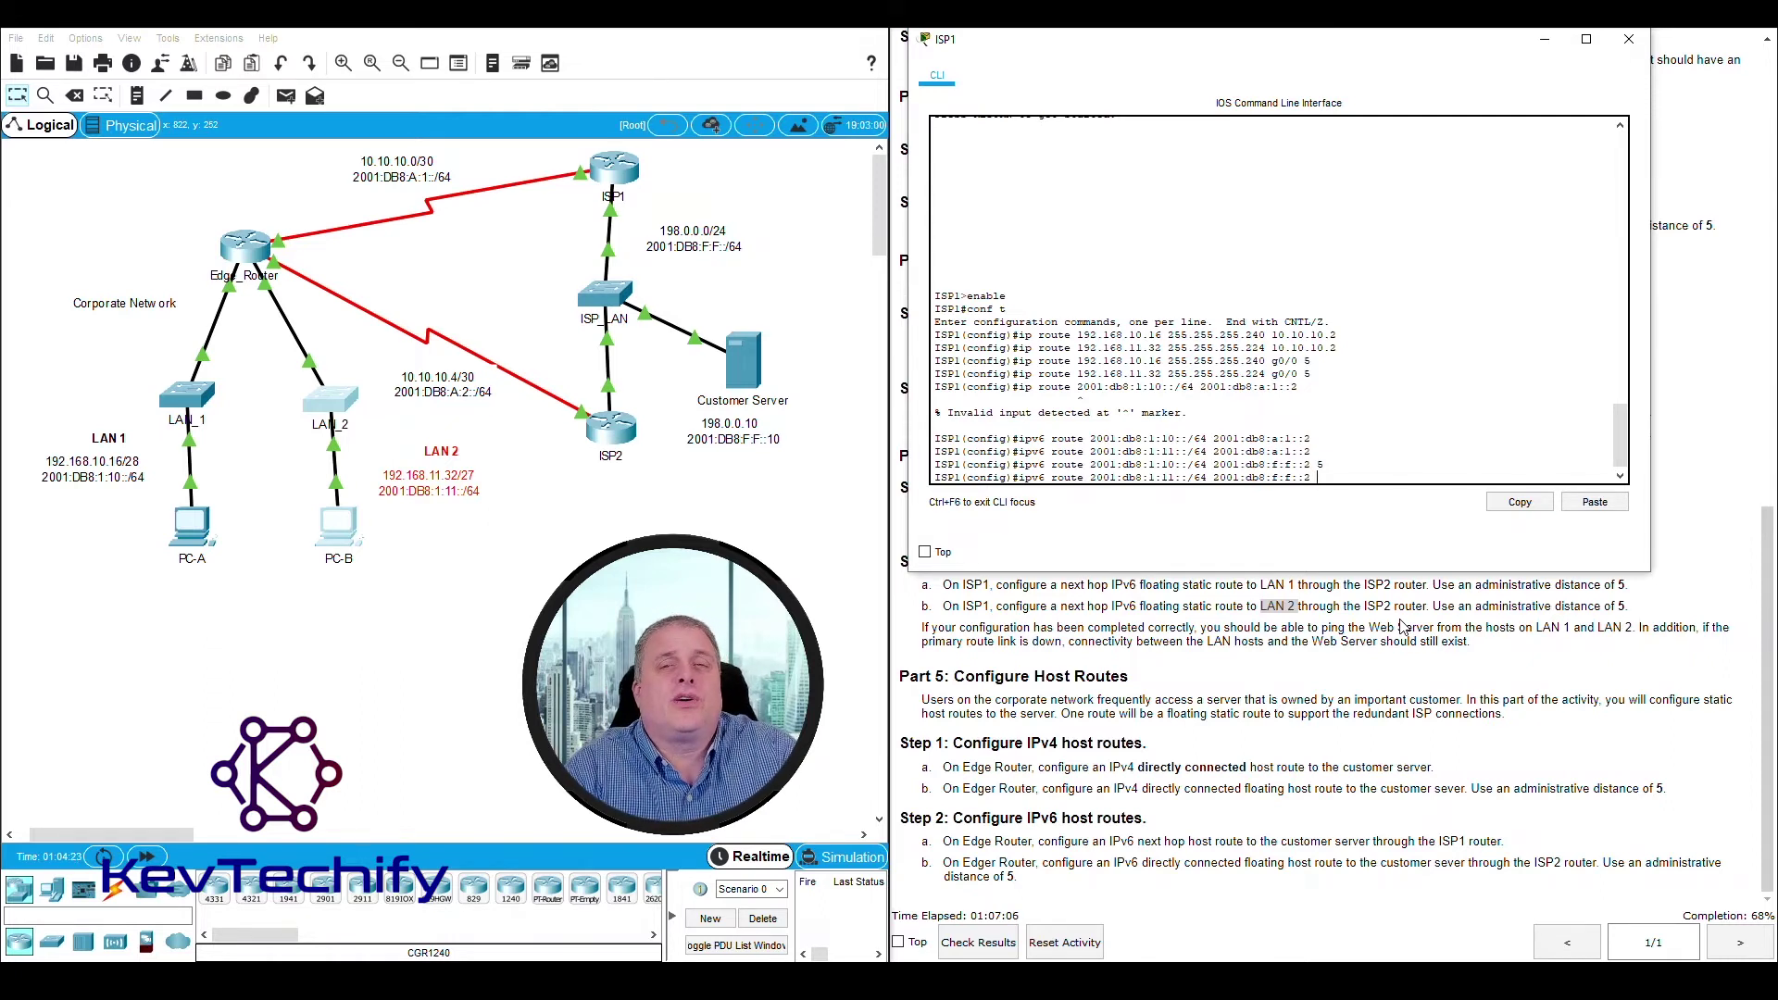
text(2 5)
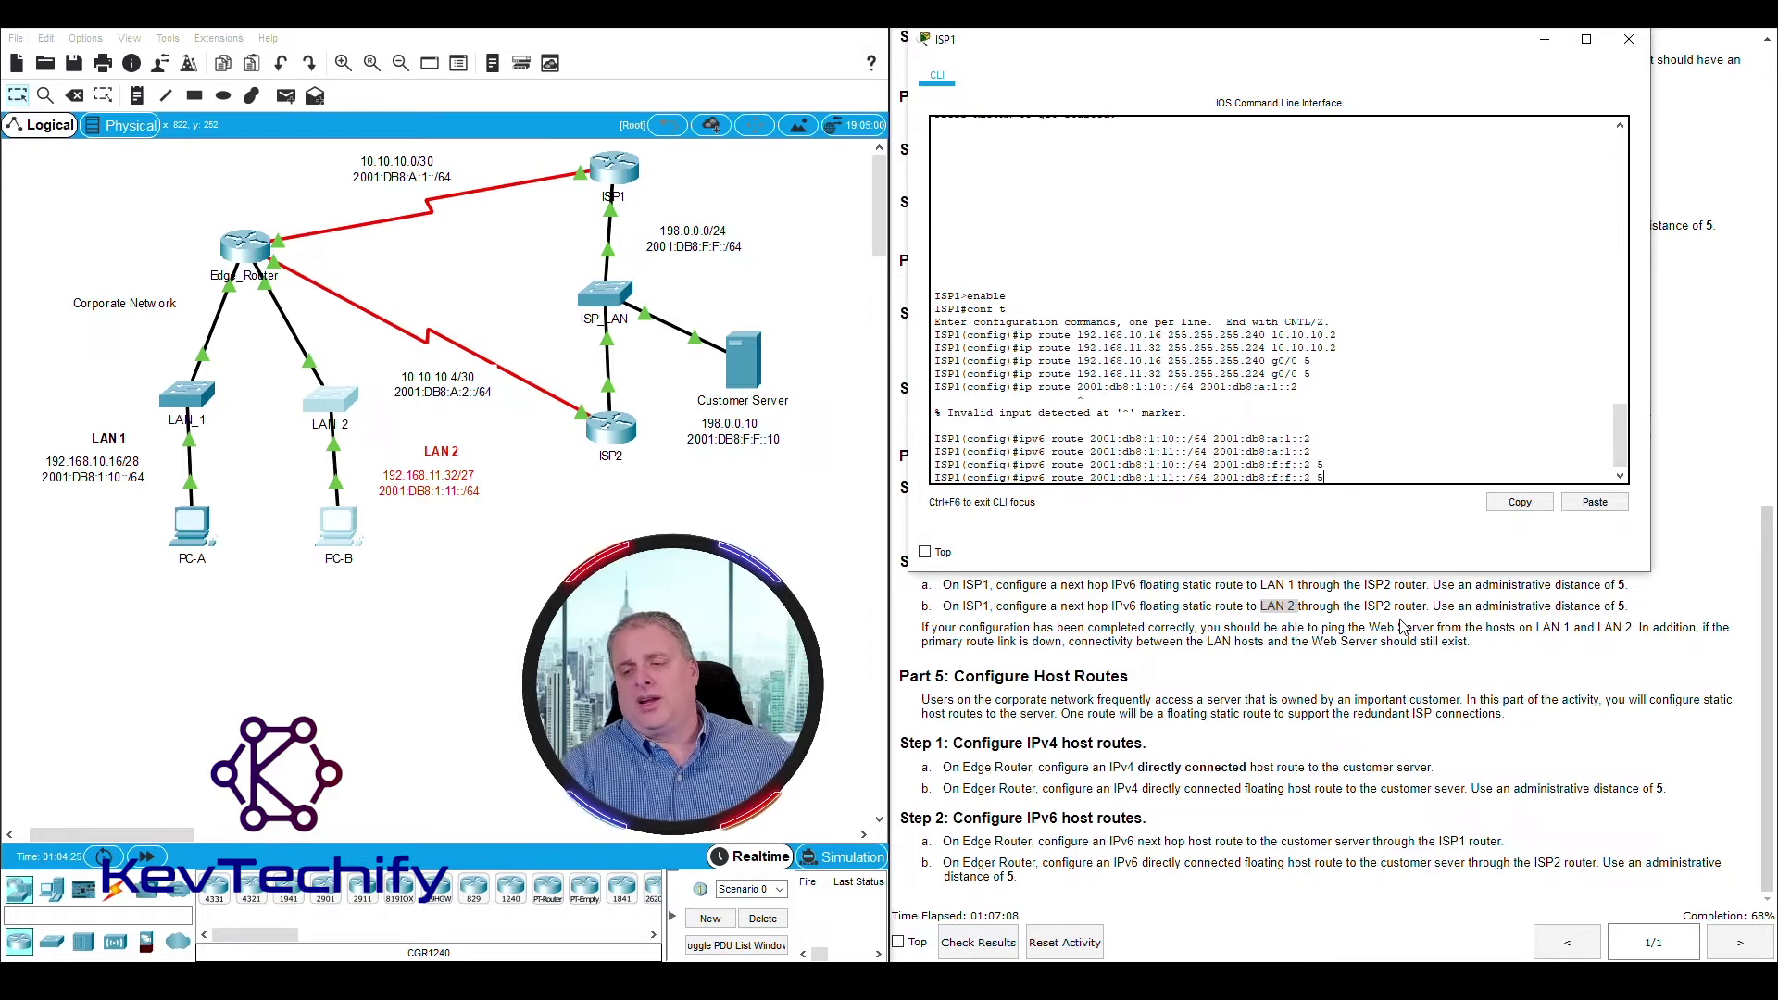
key(Return)
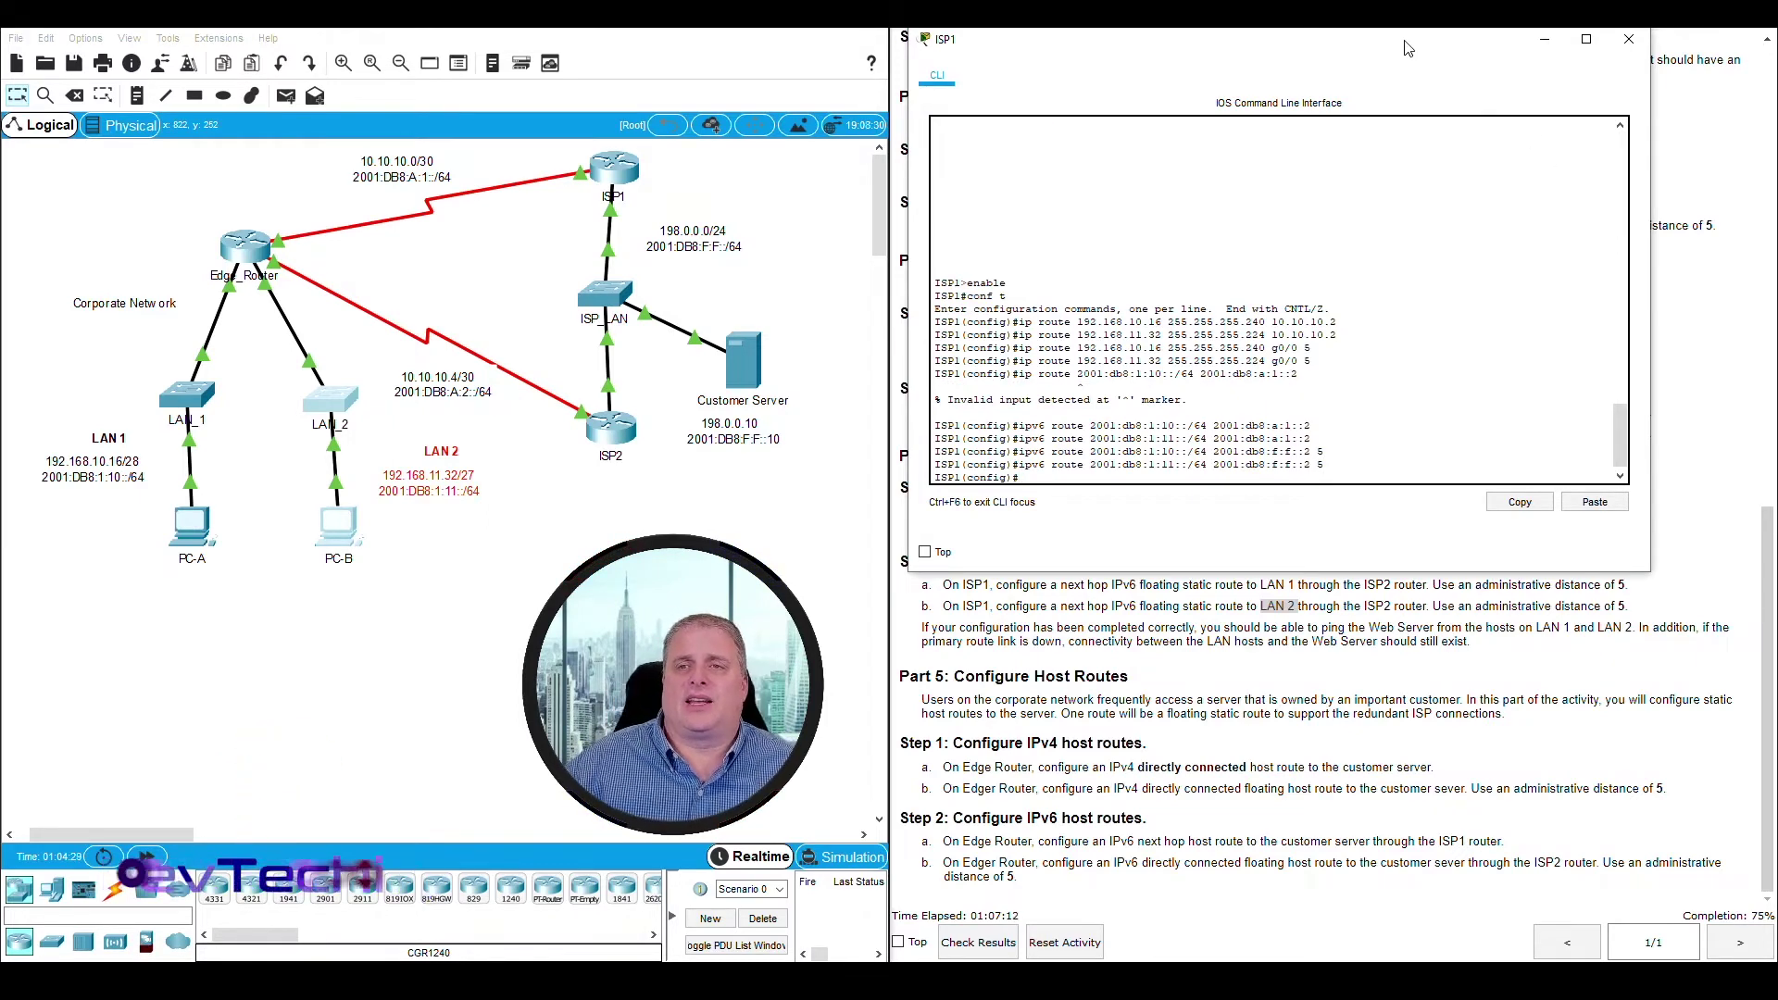
Step: Move the ISP1 console off the instructions and review the Part 4 tasks for IPv6 static and floating static routes
drag(1405, 49, 603, 44)
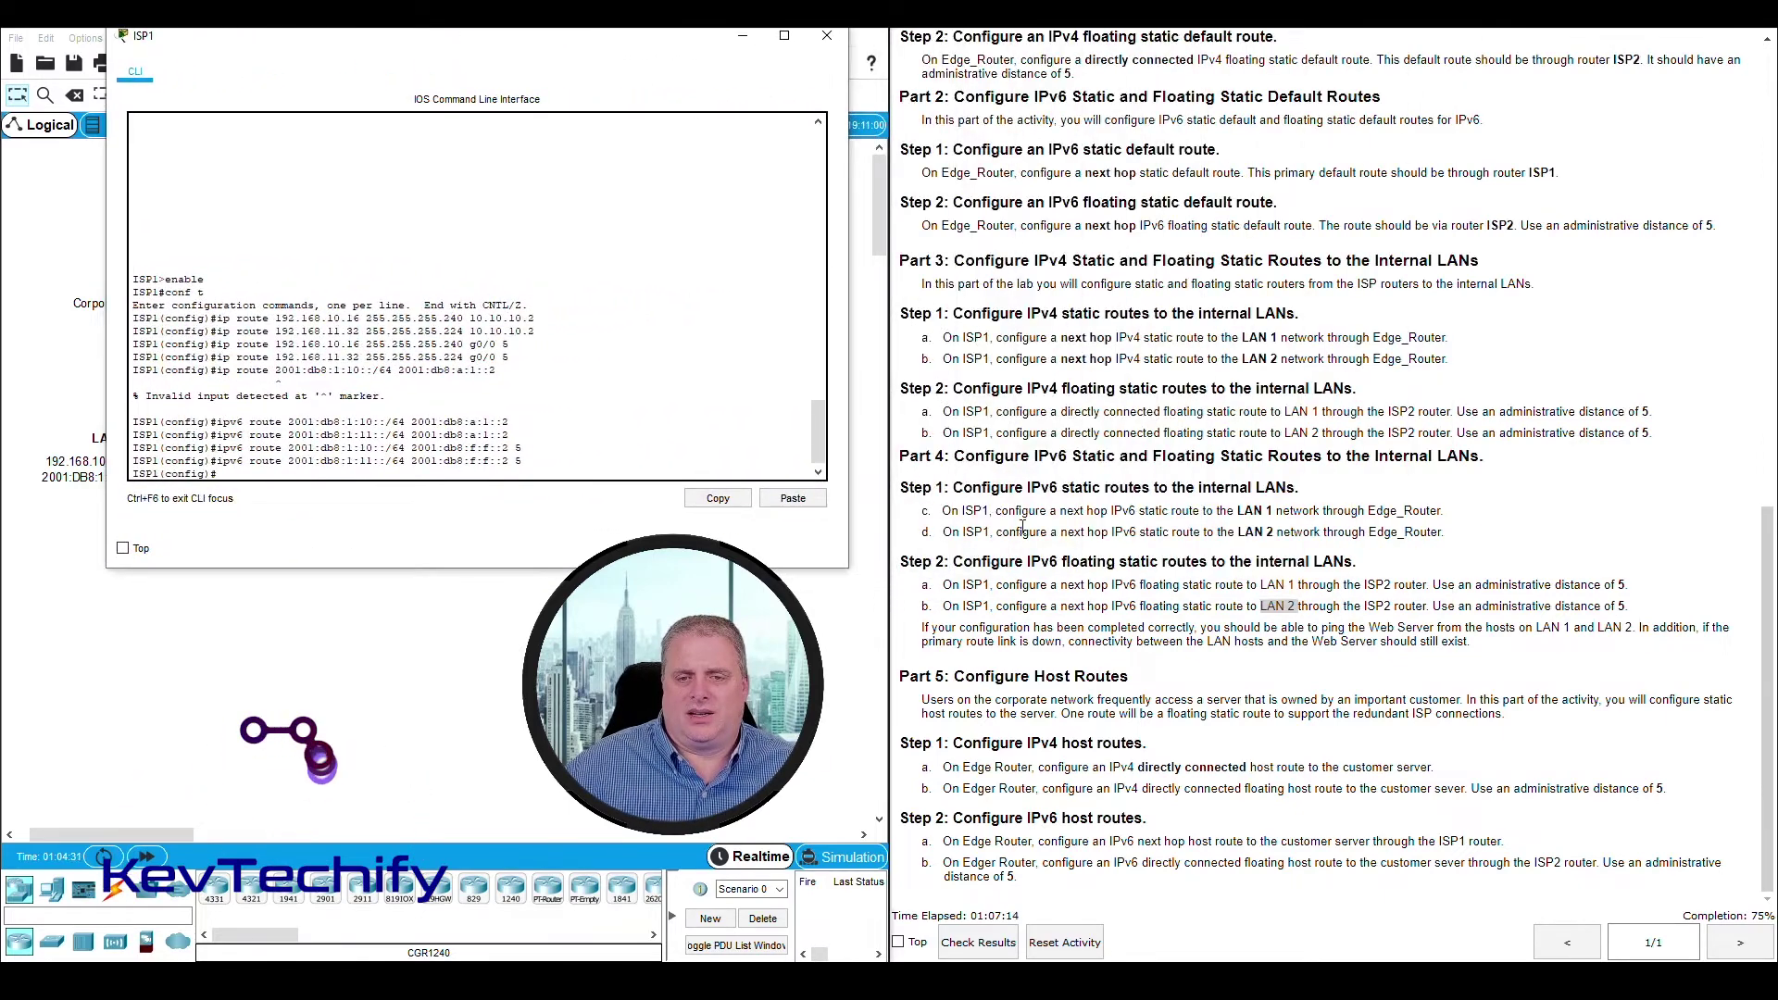
click(1035, 631)
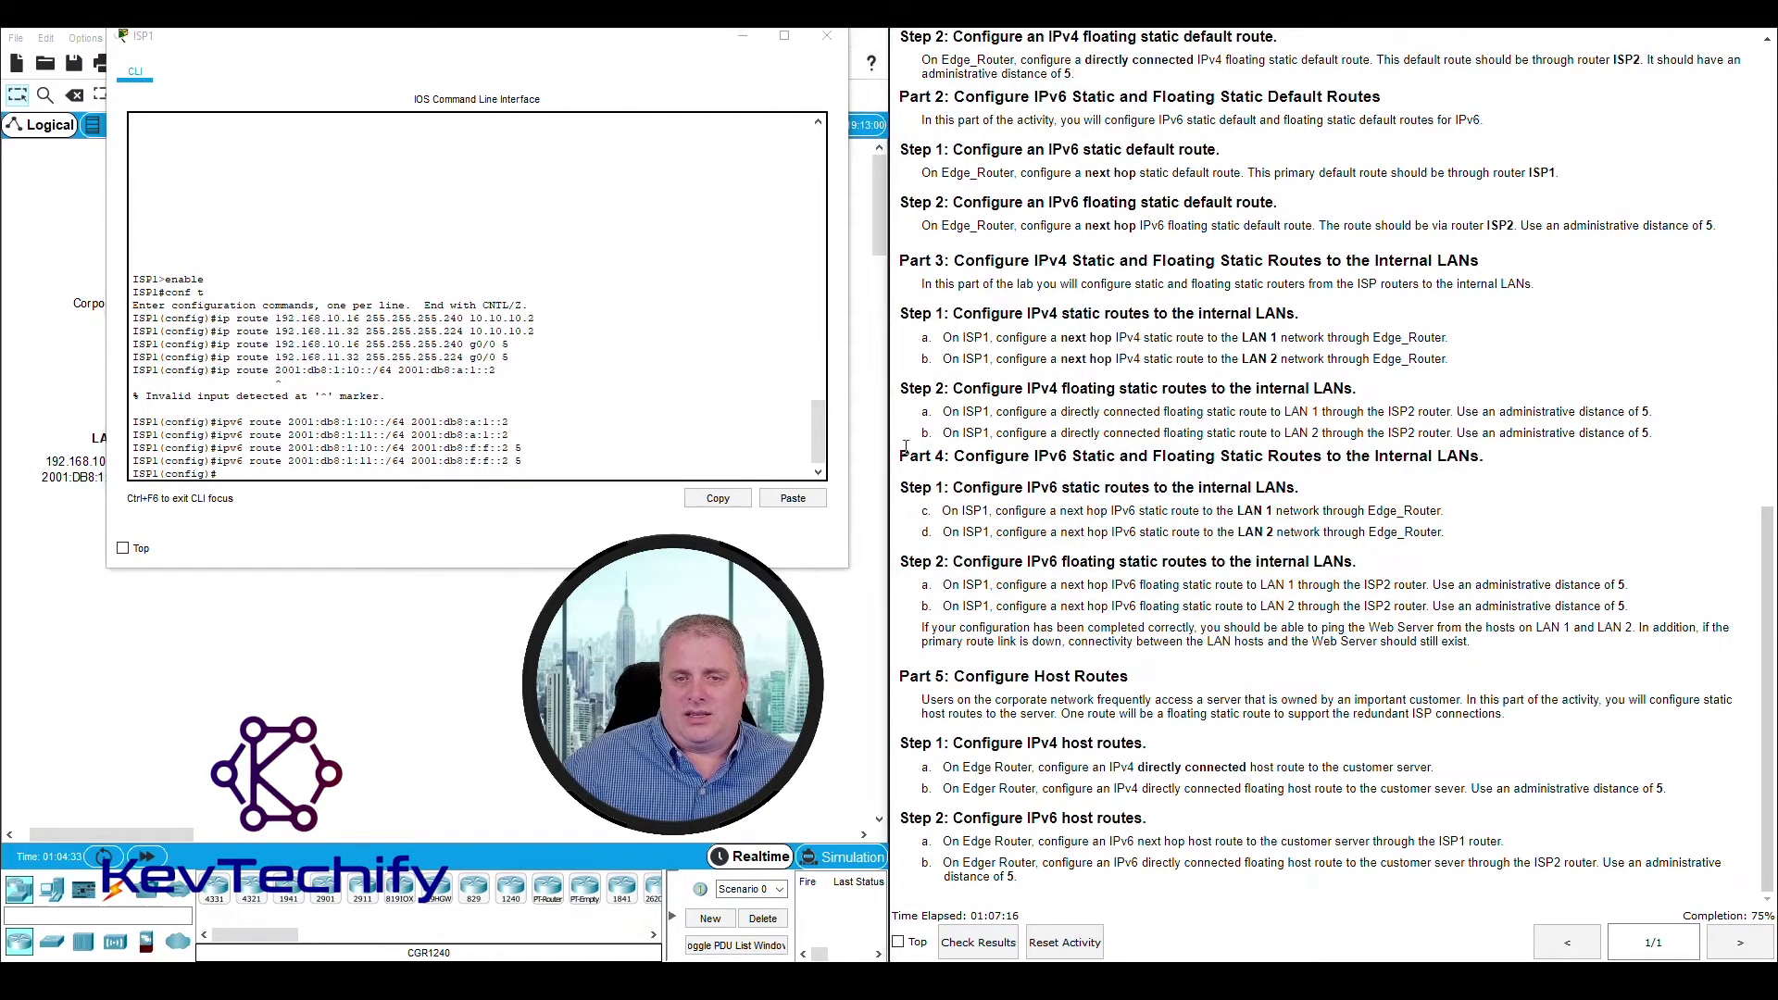
drag(938, 454, 1664, 612)
click(969, 666)
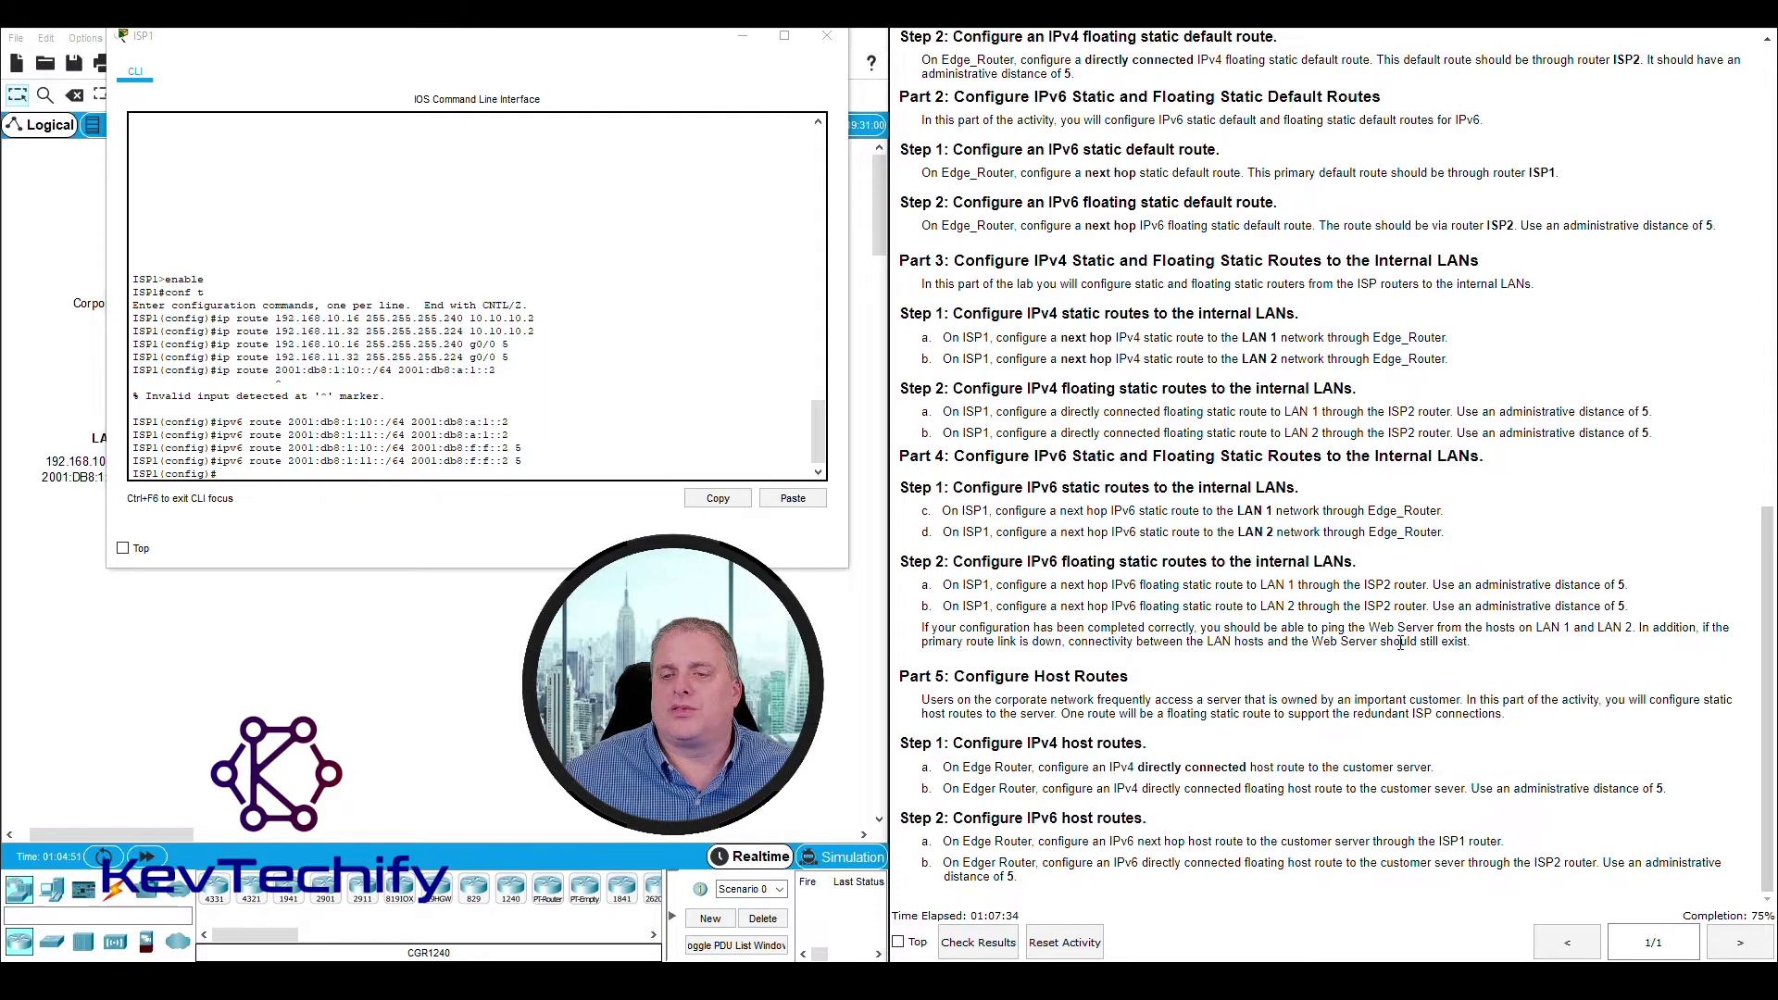
Step: Minimize the ISP1 console and open the Command Prompt on PC-A
click(741, 39)
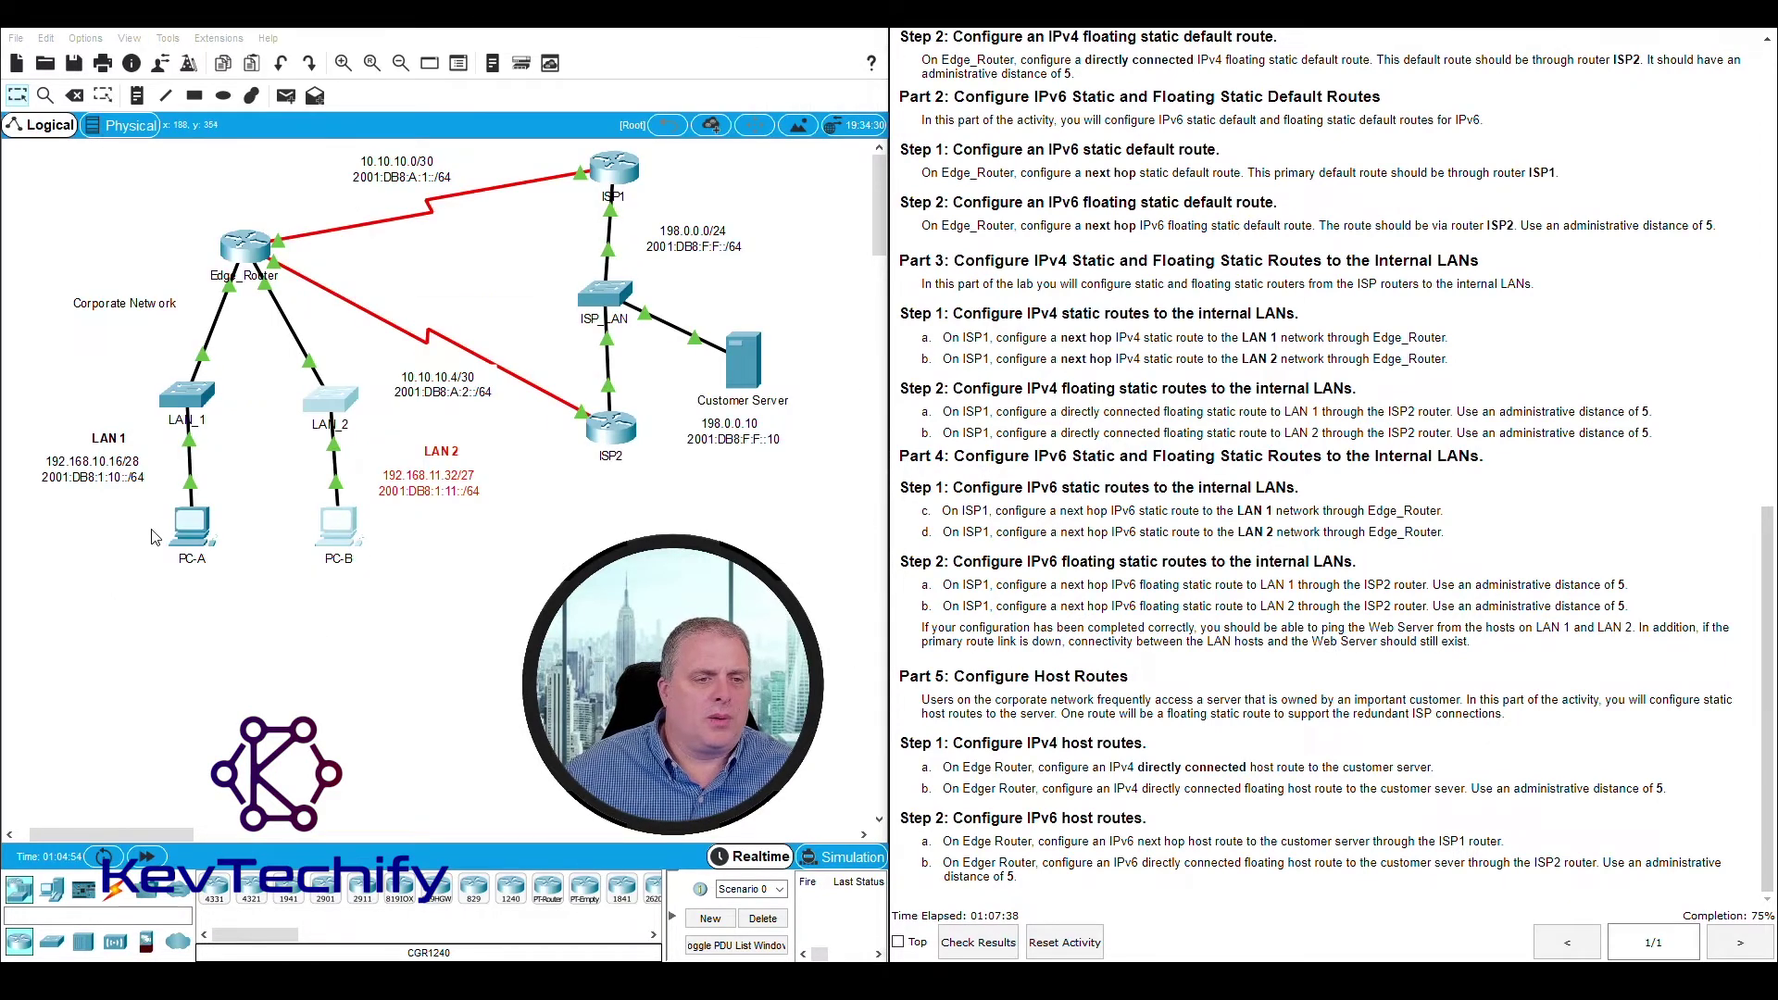
click(189, 528)
drag(922, 218, 1100, 37)
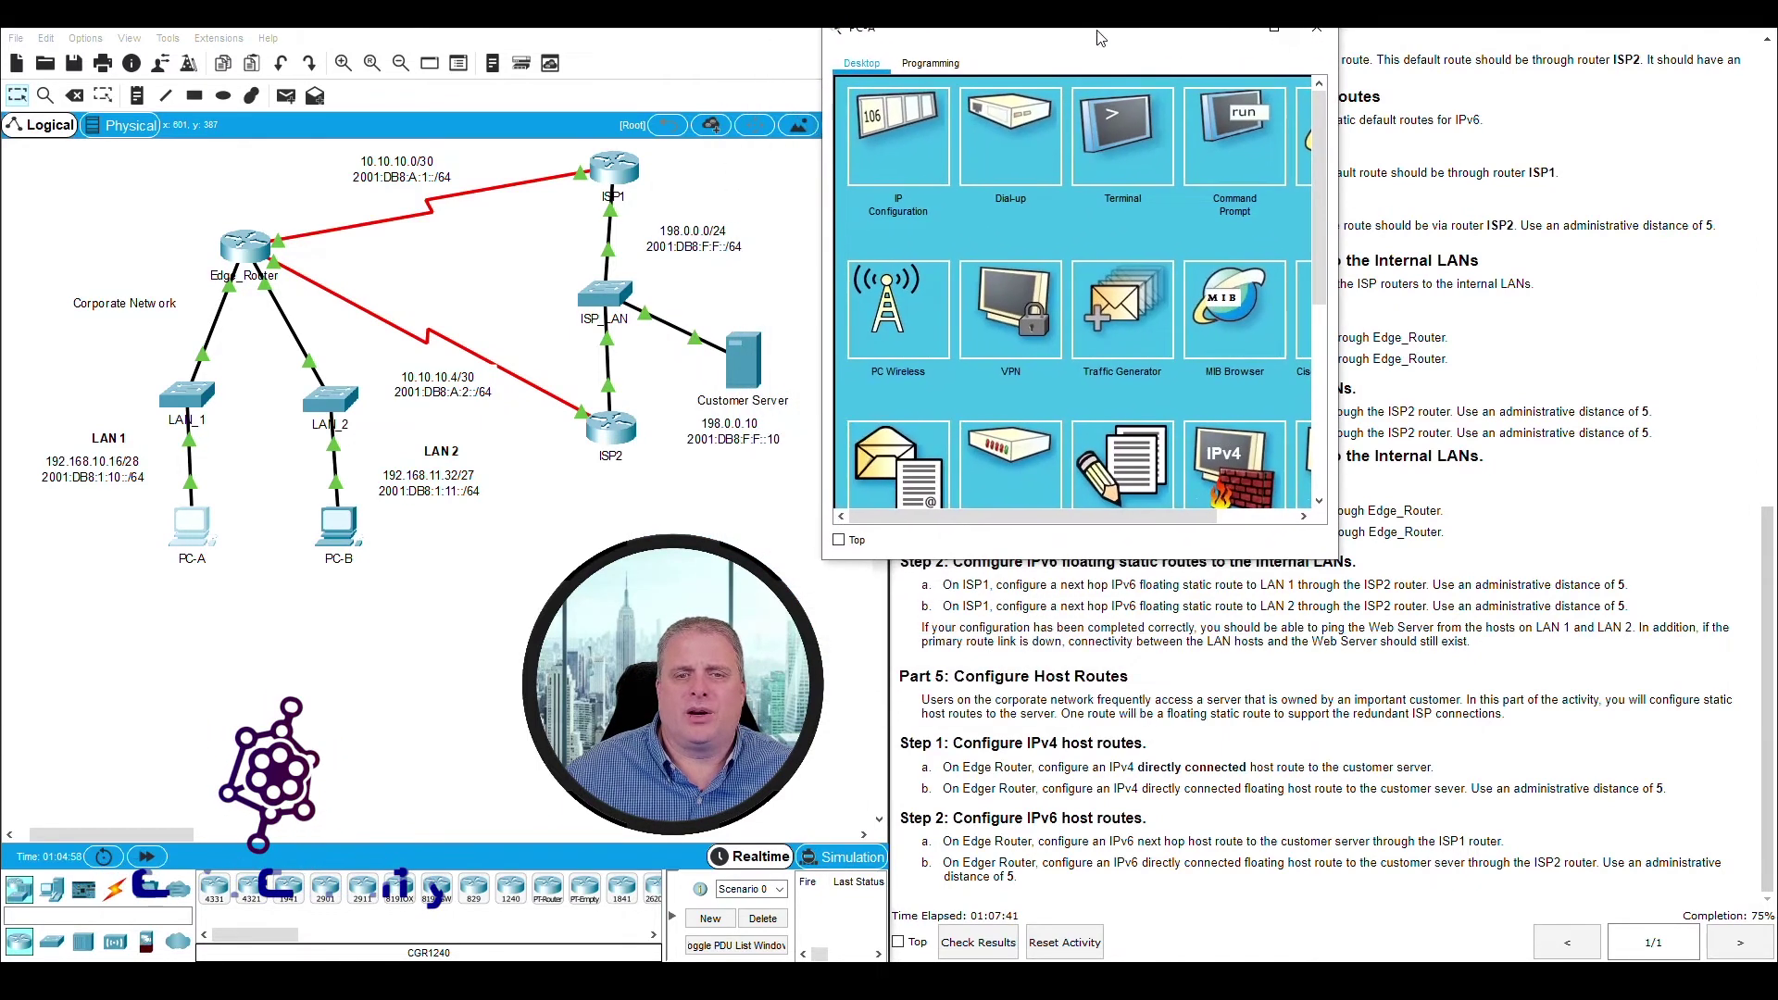
click(1238, 125)
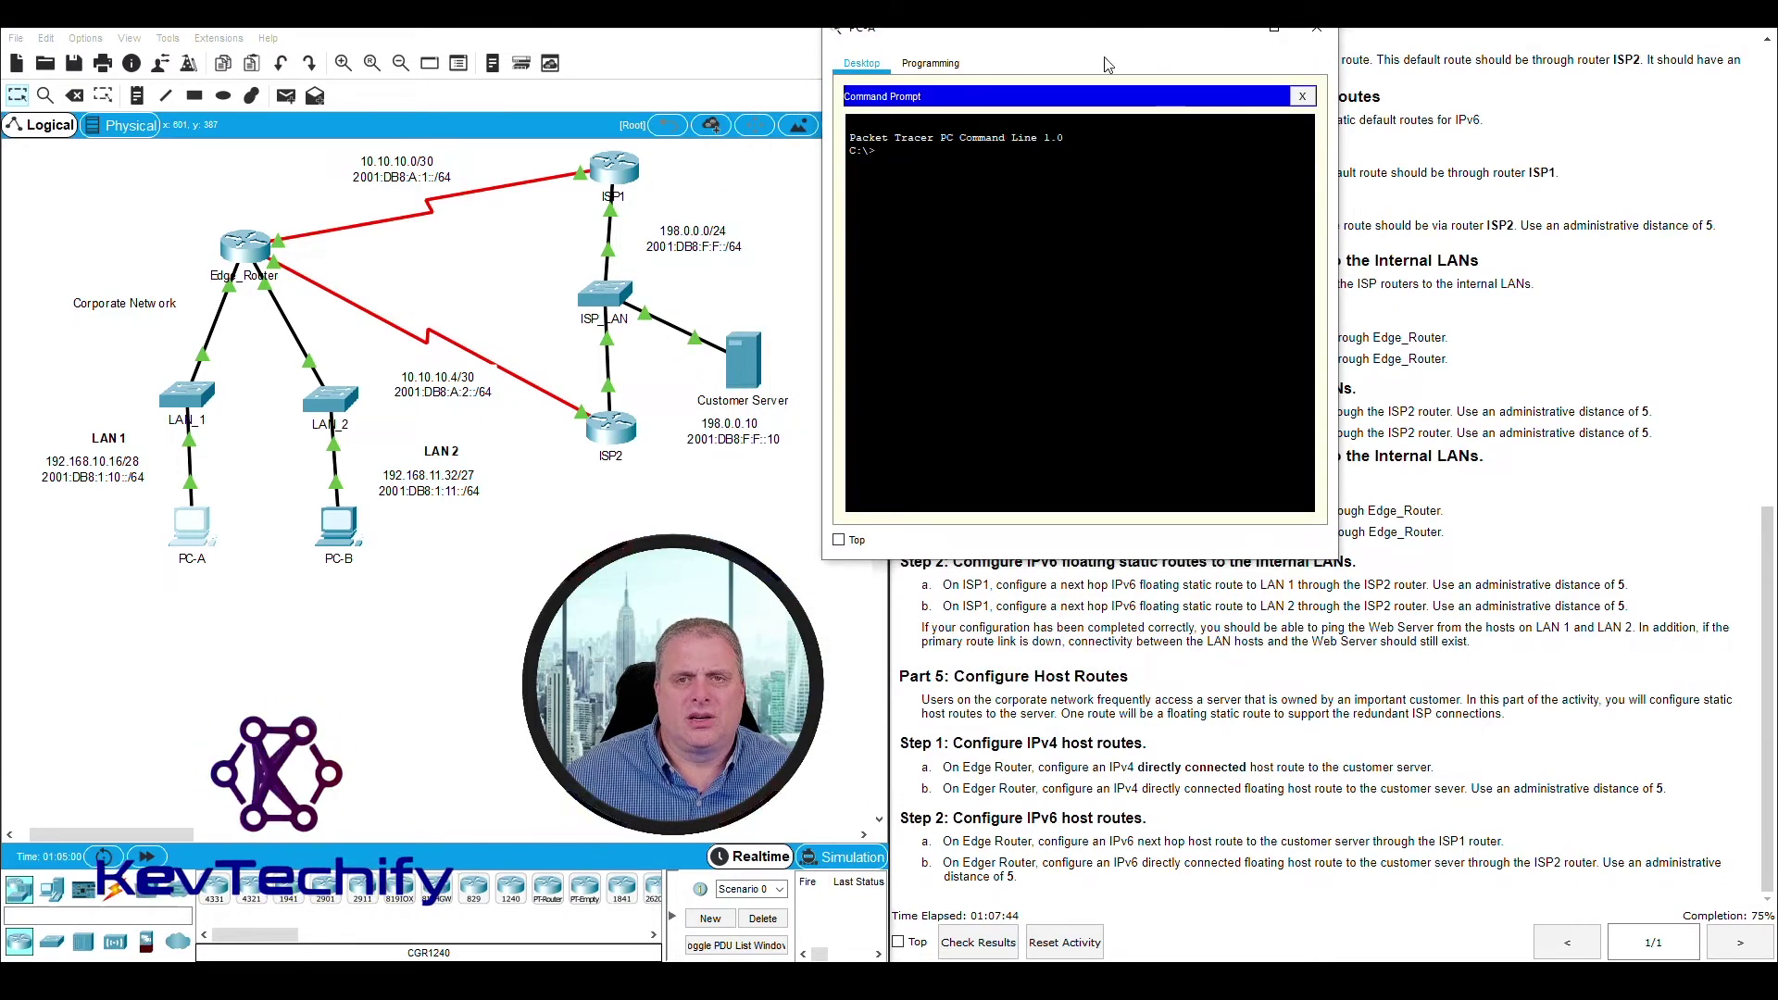
mouse_move(1098, 33)
mouse_down()
mouse_move(1042, 46)
mouse_move(1128, 47)
mouse_up()
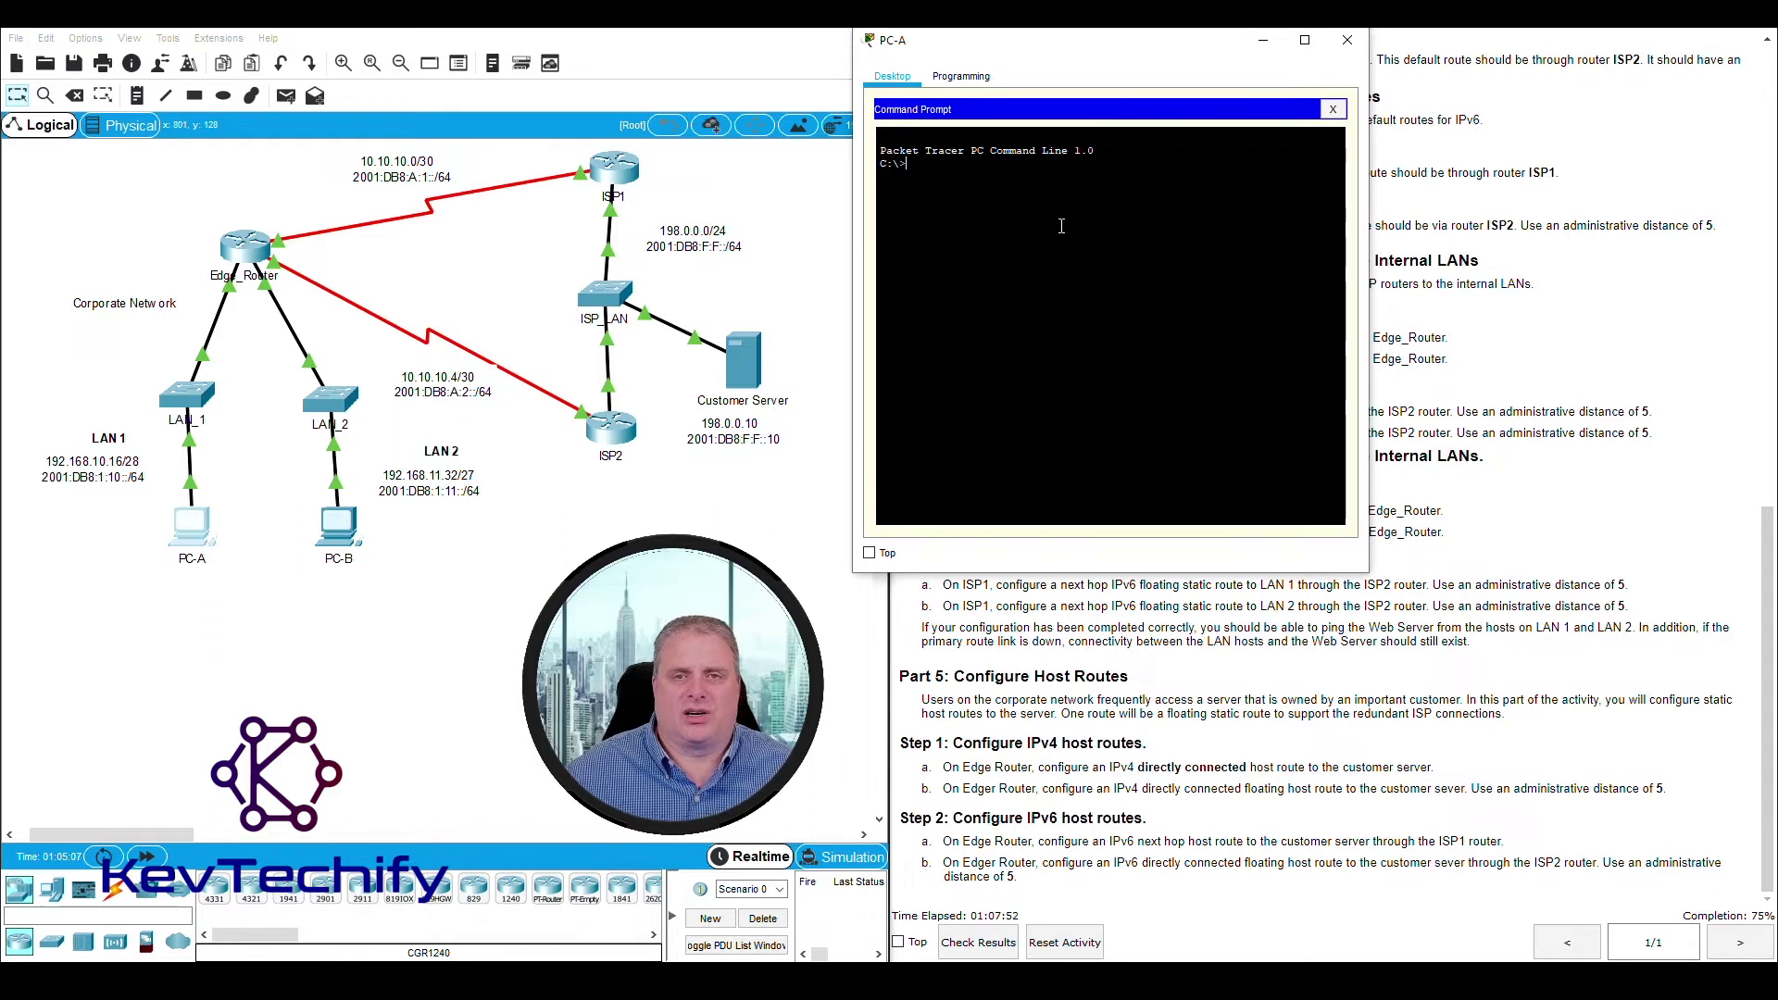
Step: Look up the Customer Server's IPv4 address in the addressing table and ping 198.0.0.10 from PC-A
text(ping)
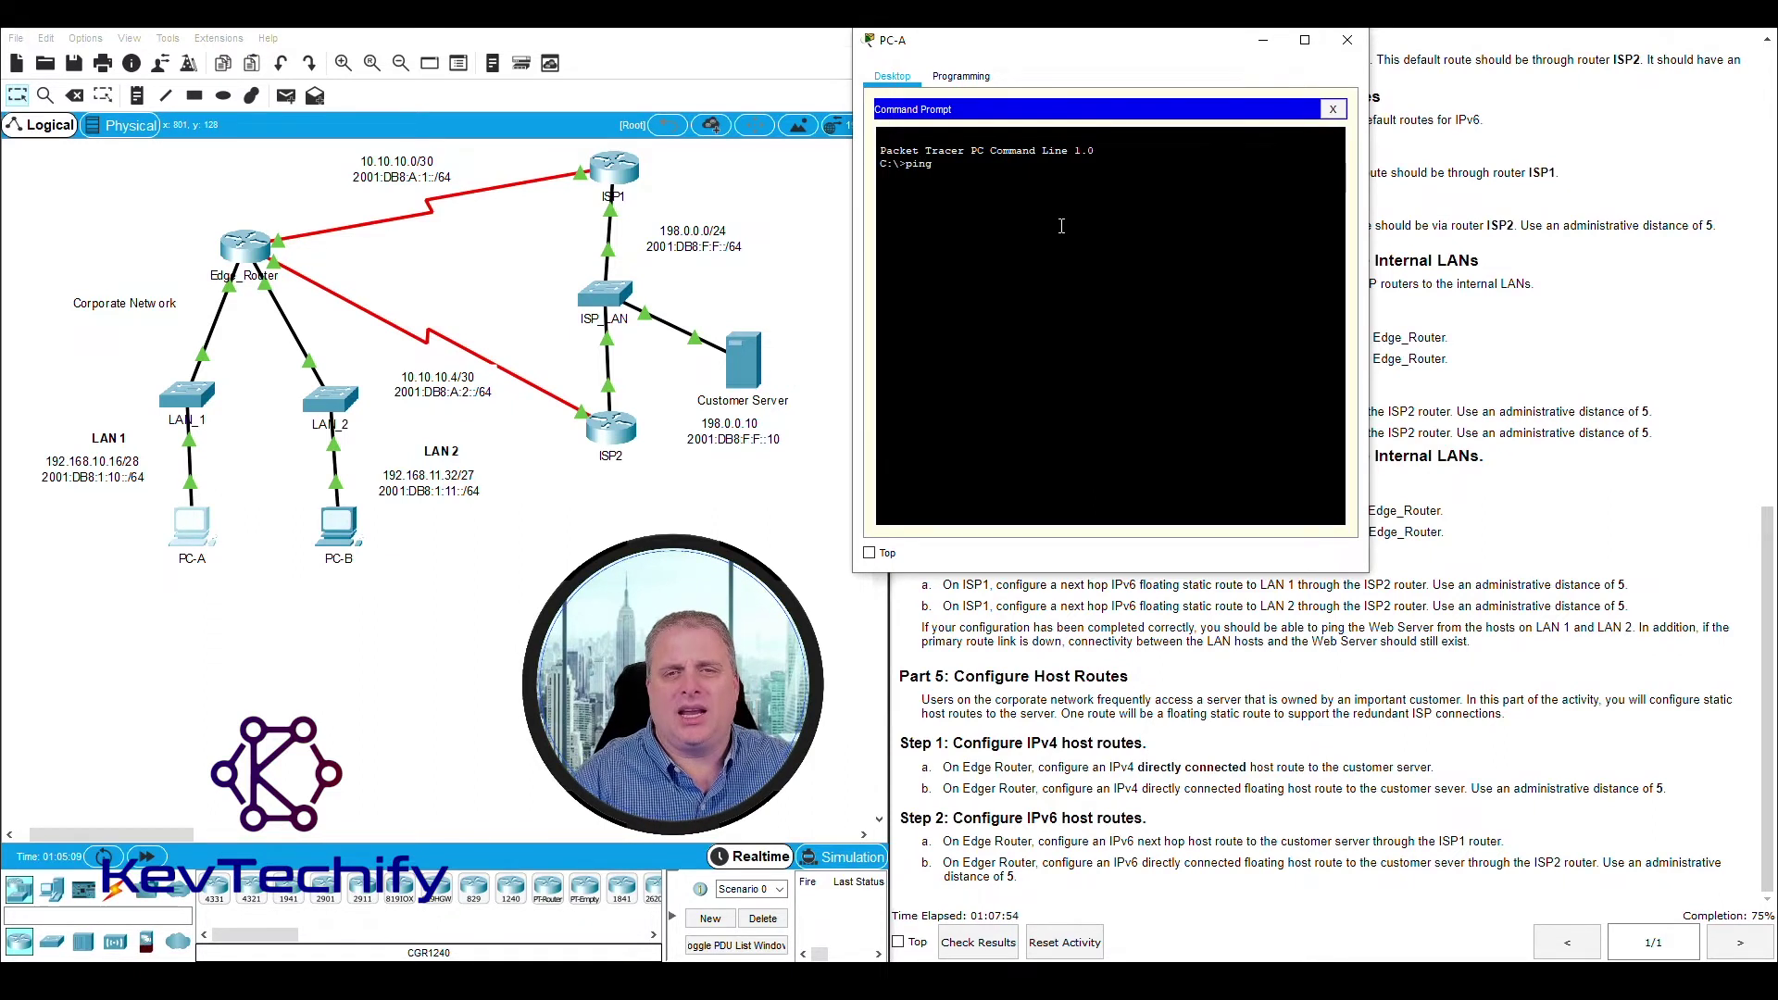
drag(1227, 51, 686, 47)
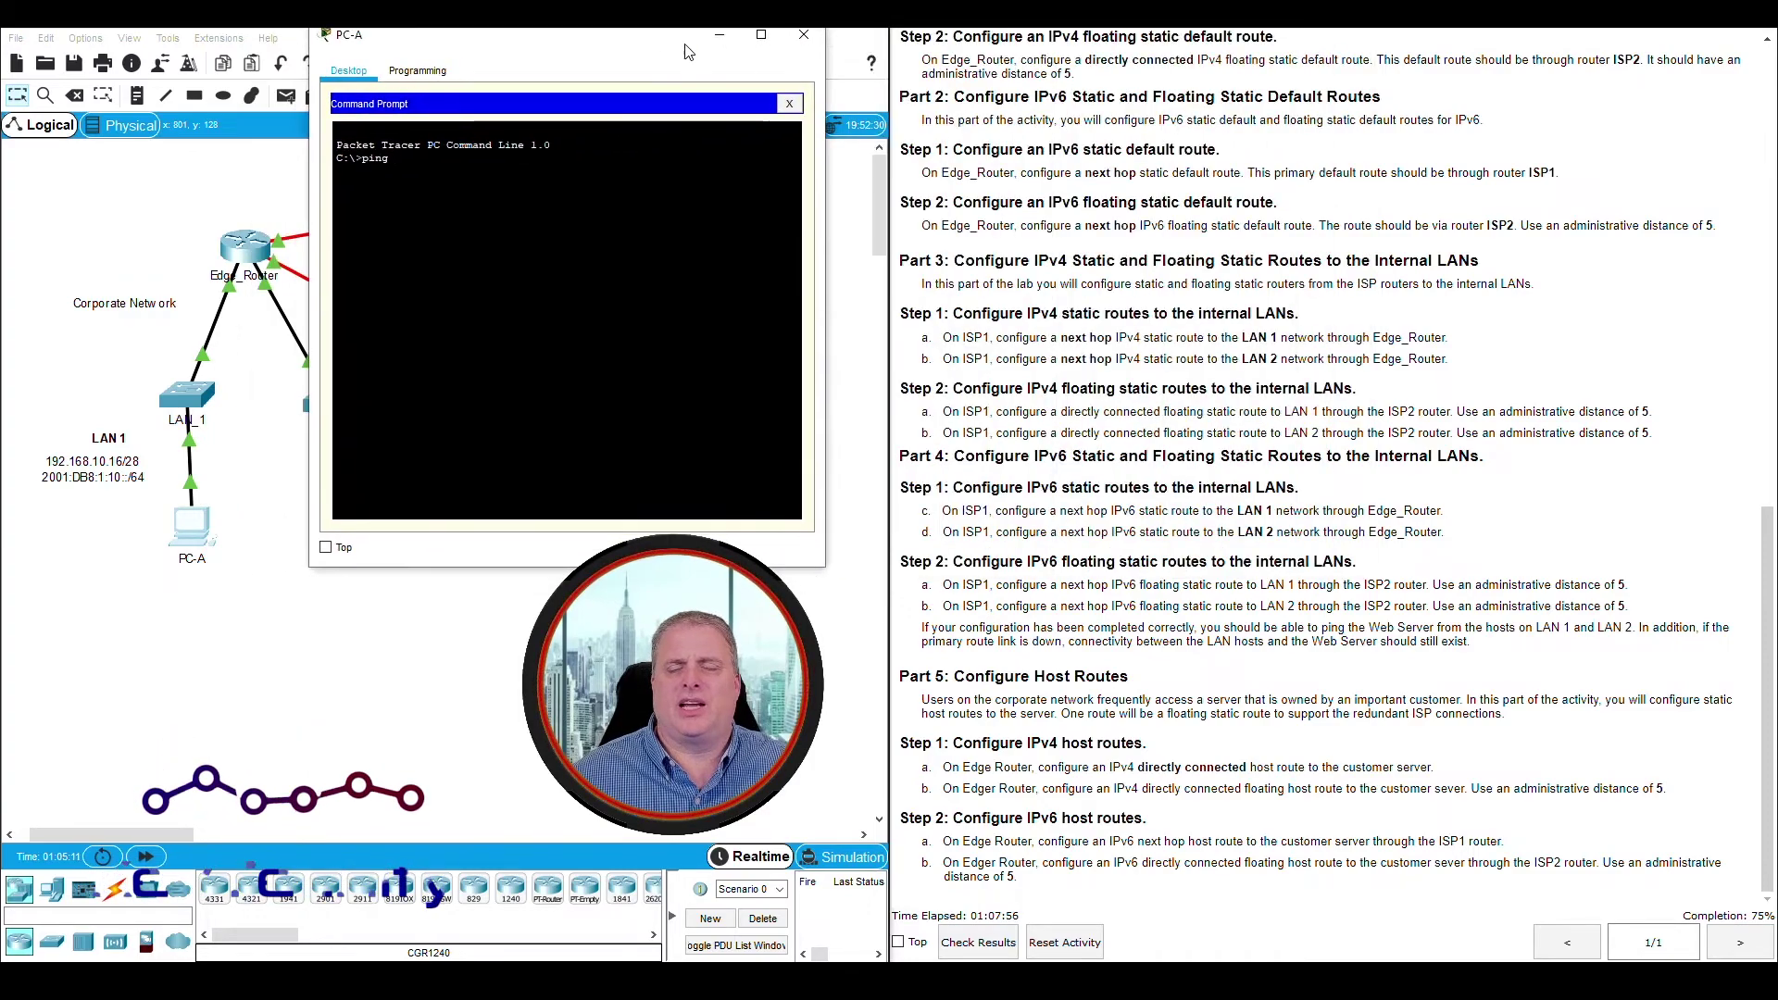
scroll(1376, 391, up, 10)
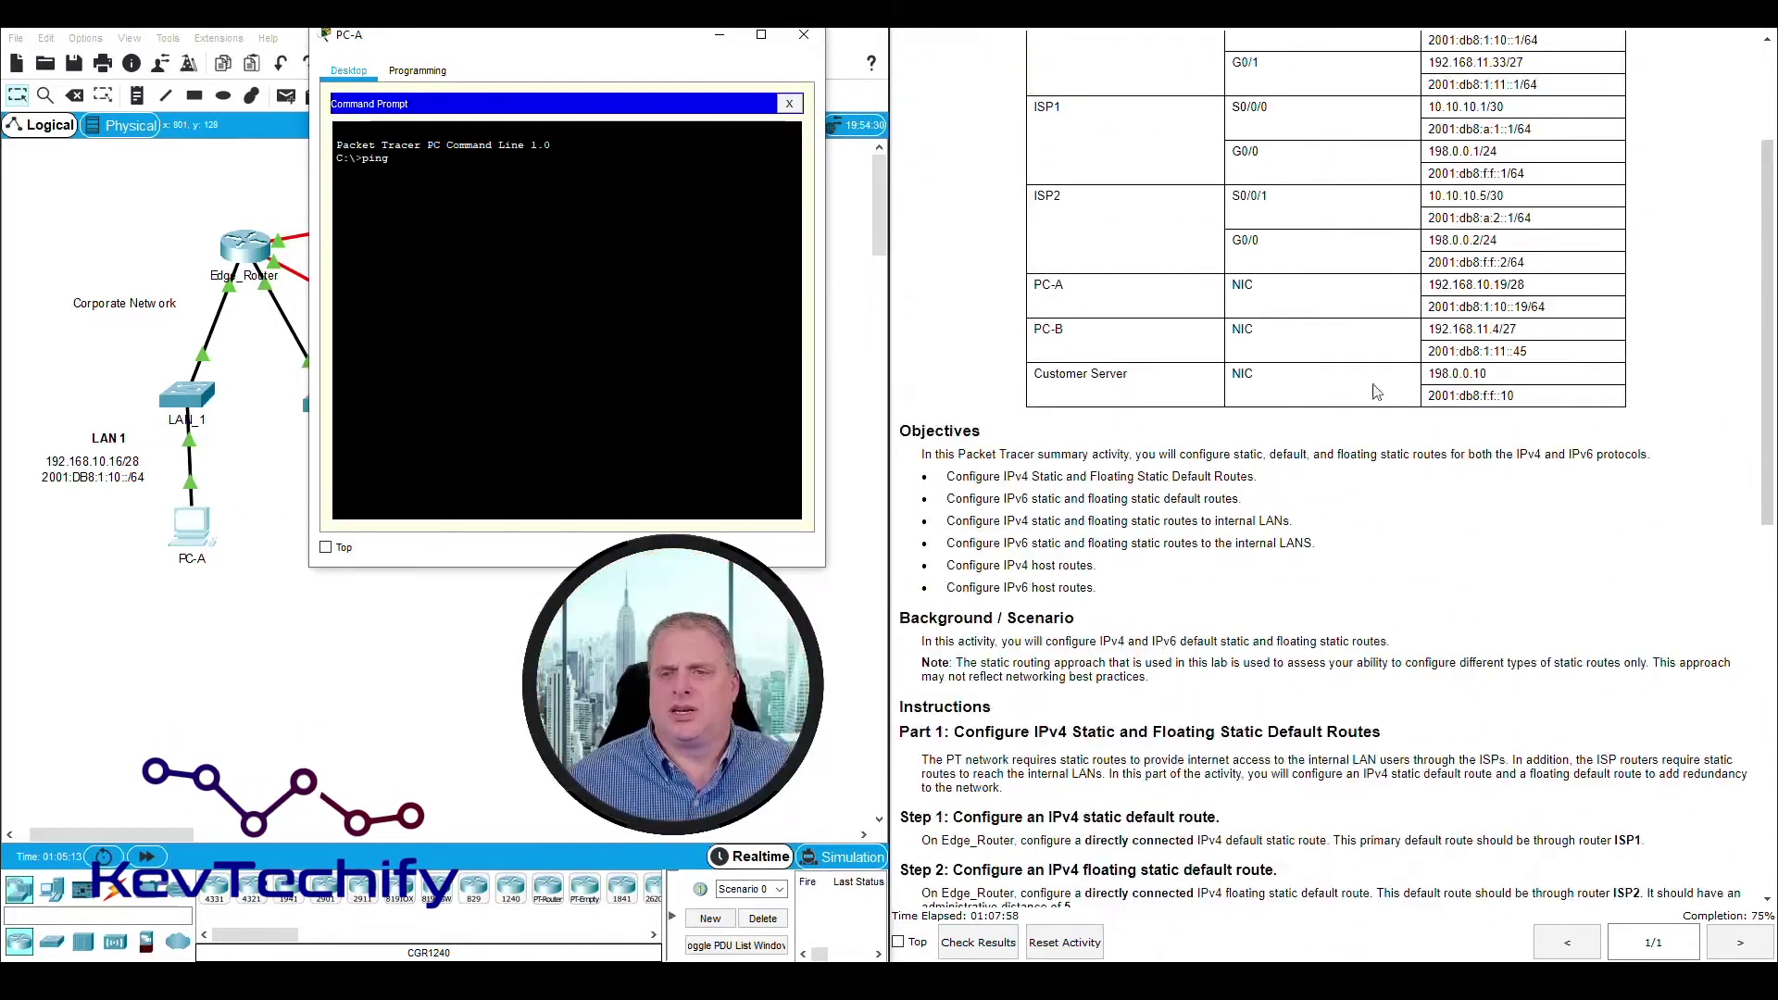
drag(1428, 373, 1519, 376)
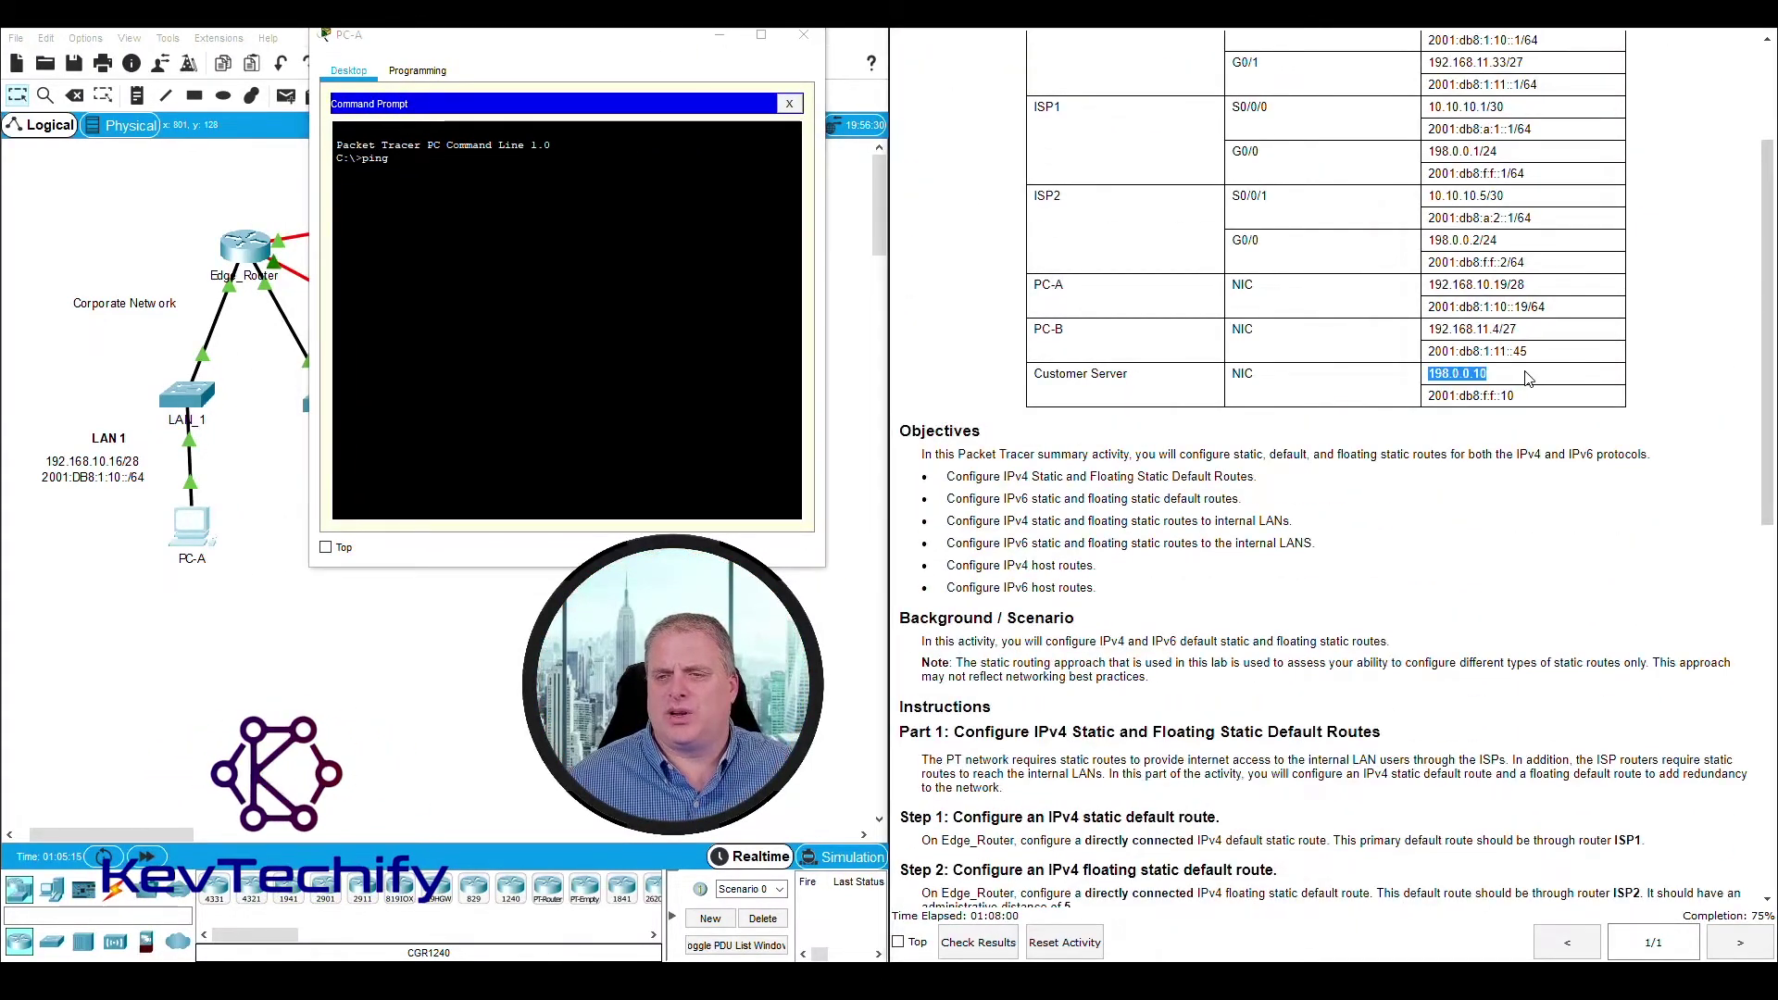
click(721, 278)
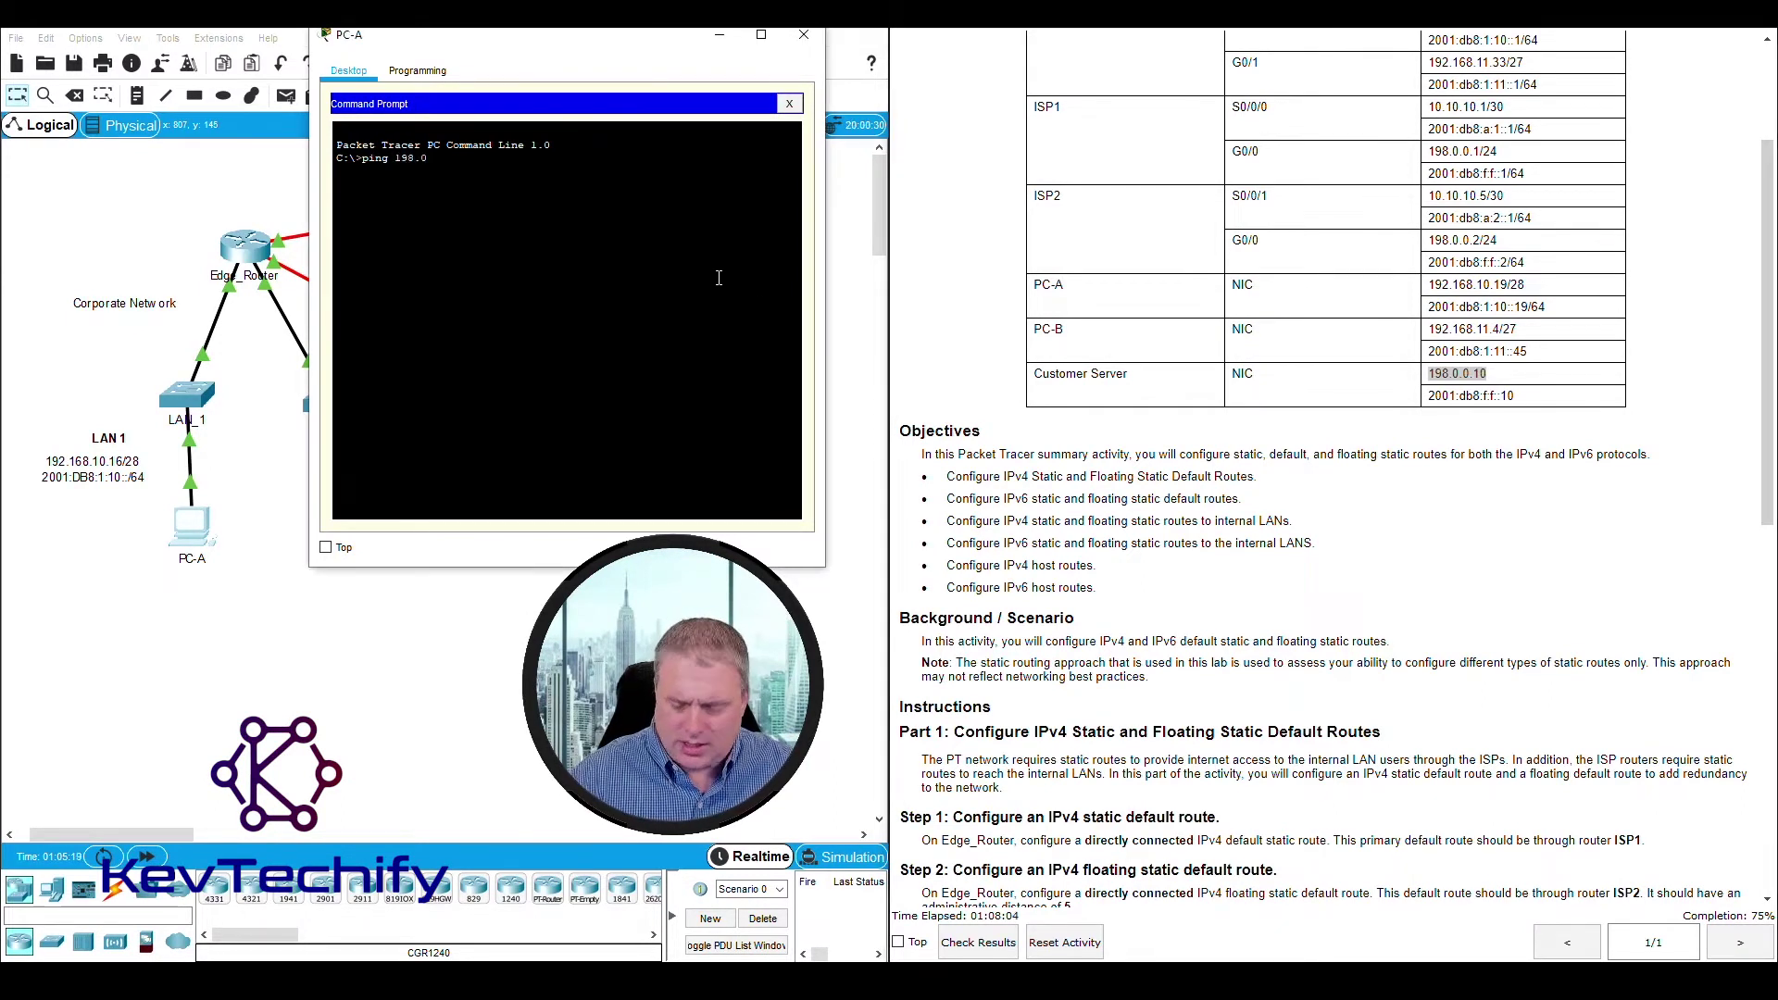
key(Return)
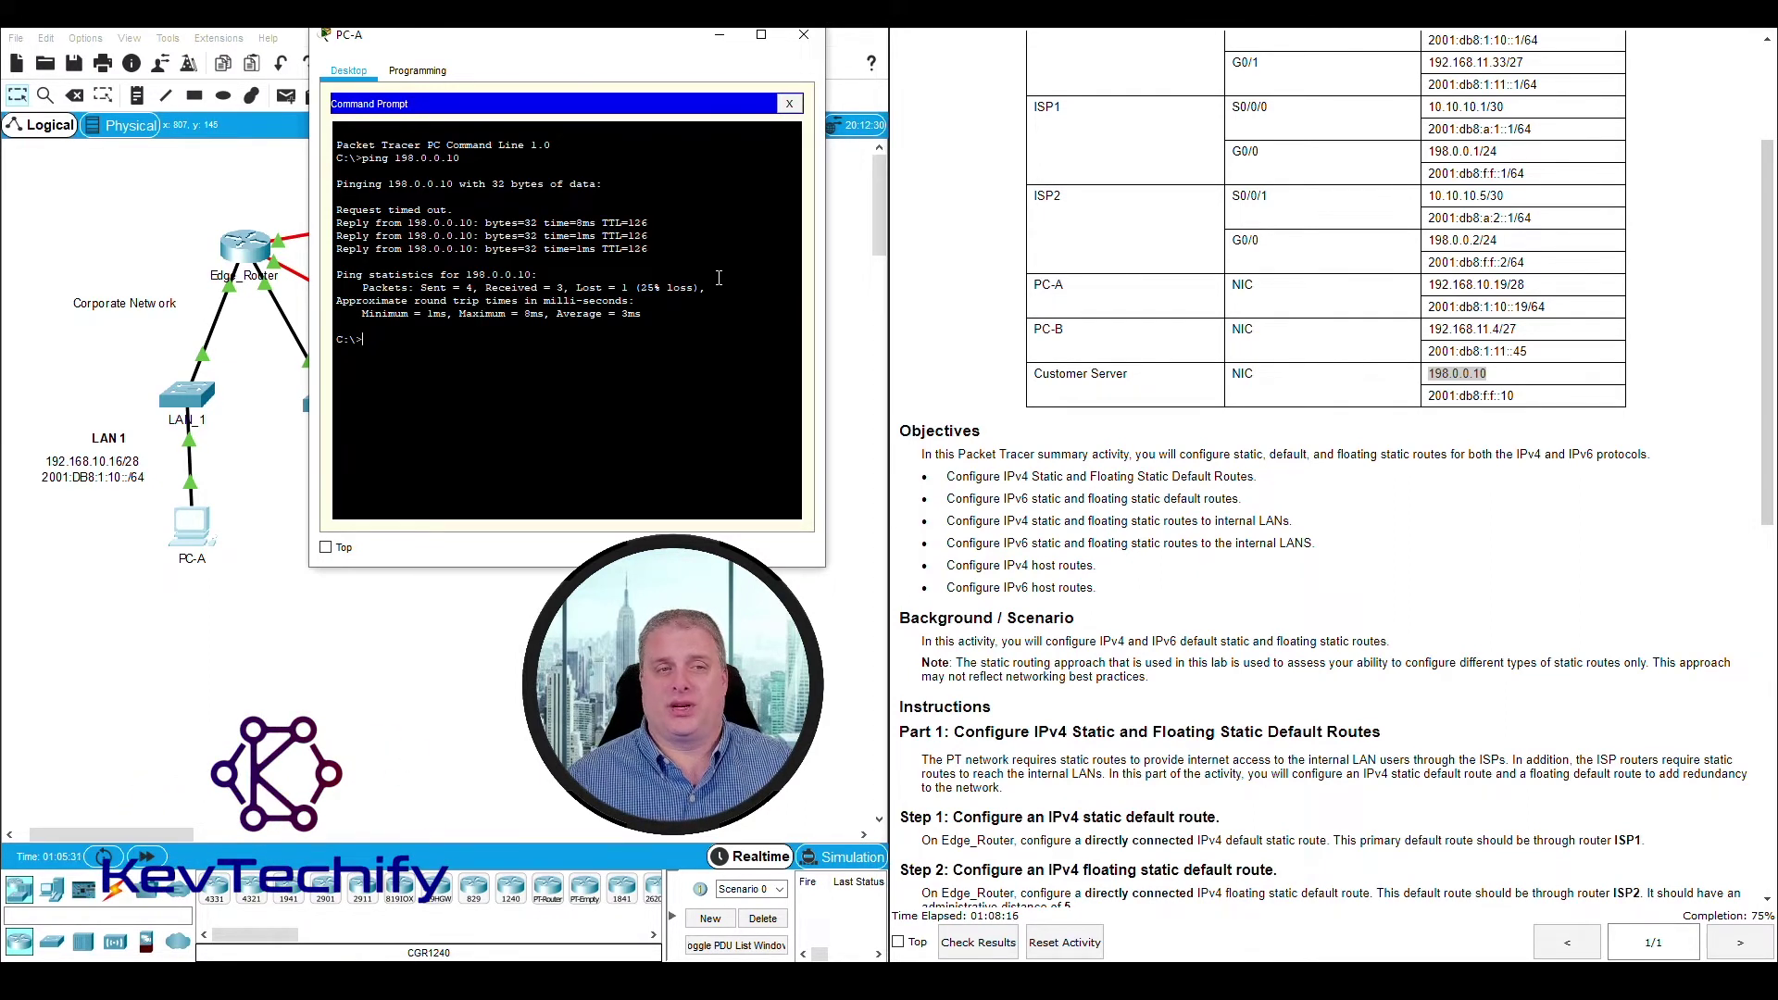
Step: Repeat the ping to 198.0.0.10 from PC-A, keeping the topology in view, and close PC-A's window
drag(503, 33, 1095, 20)
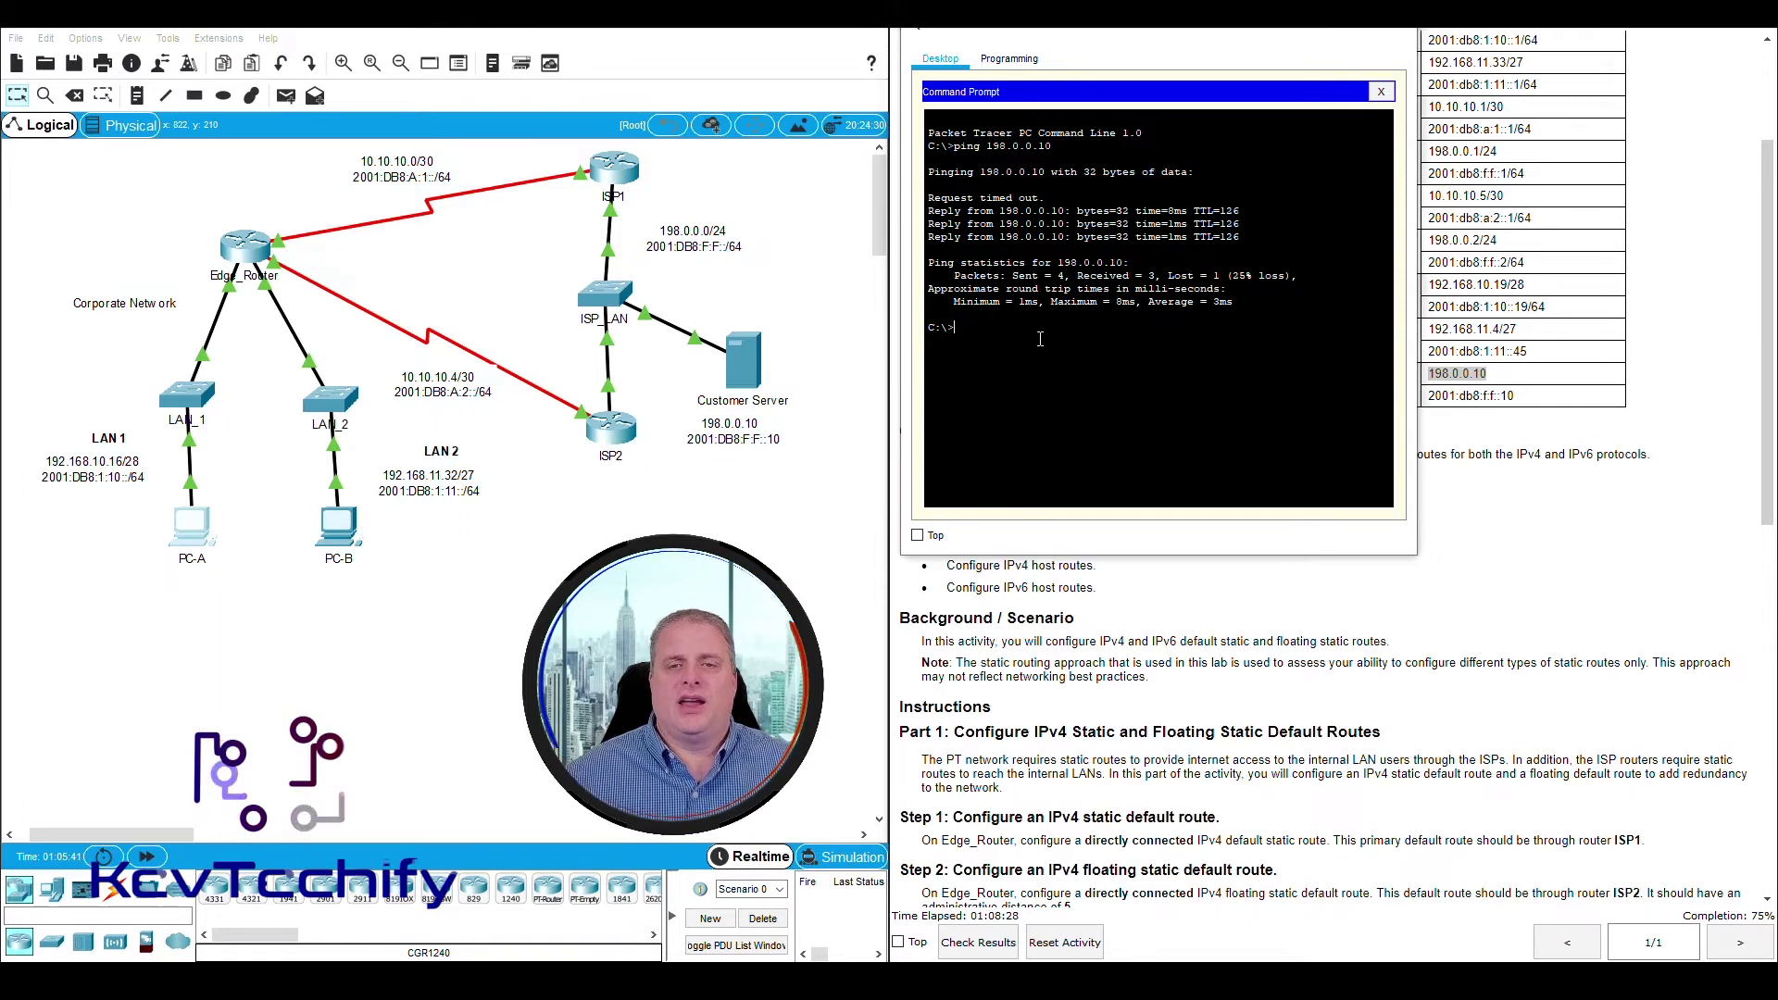
key(Up)
key(Return)
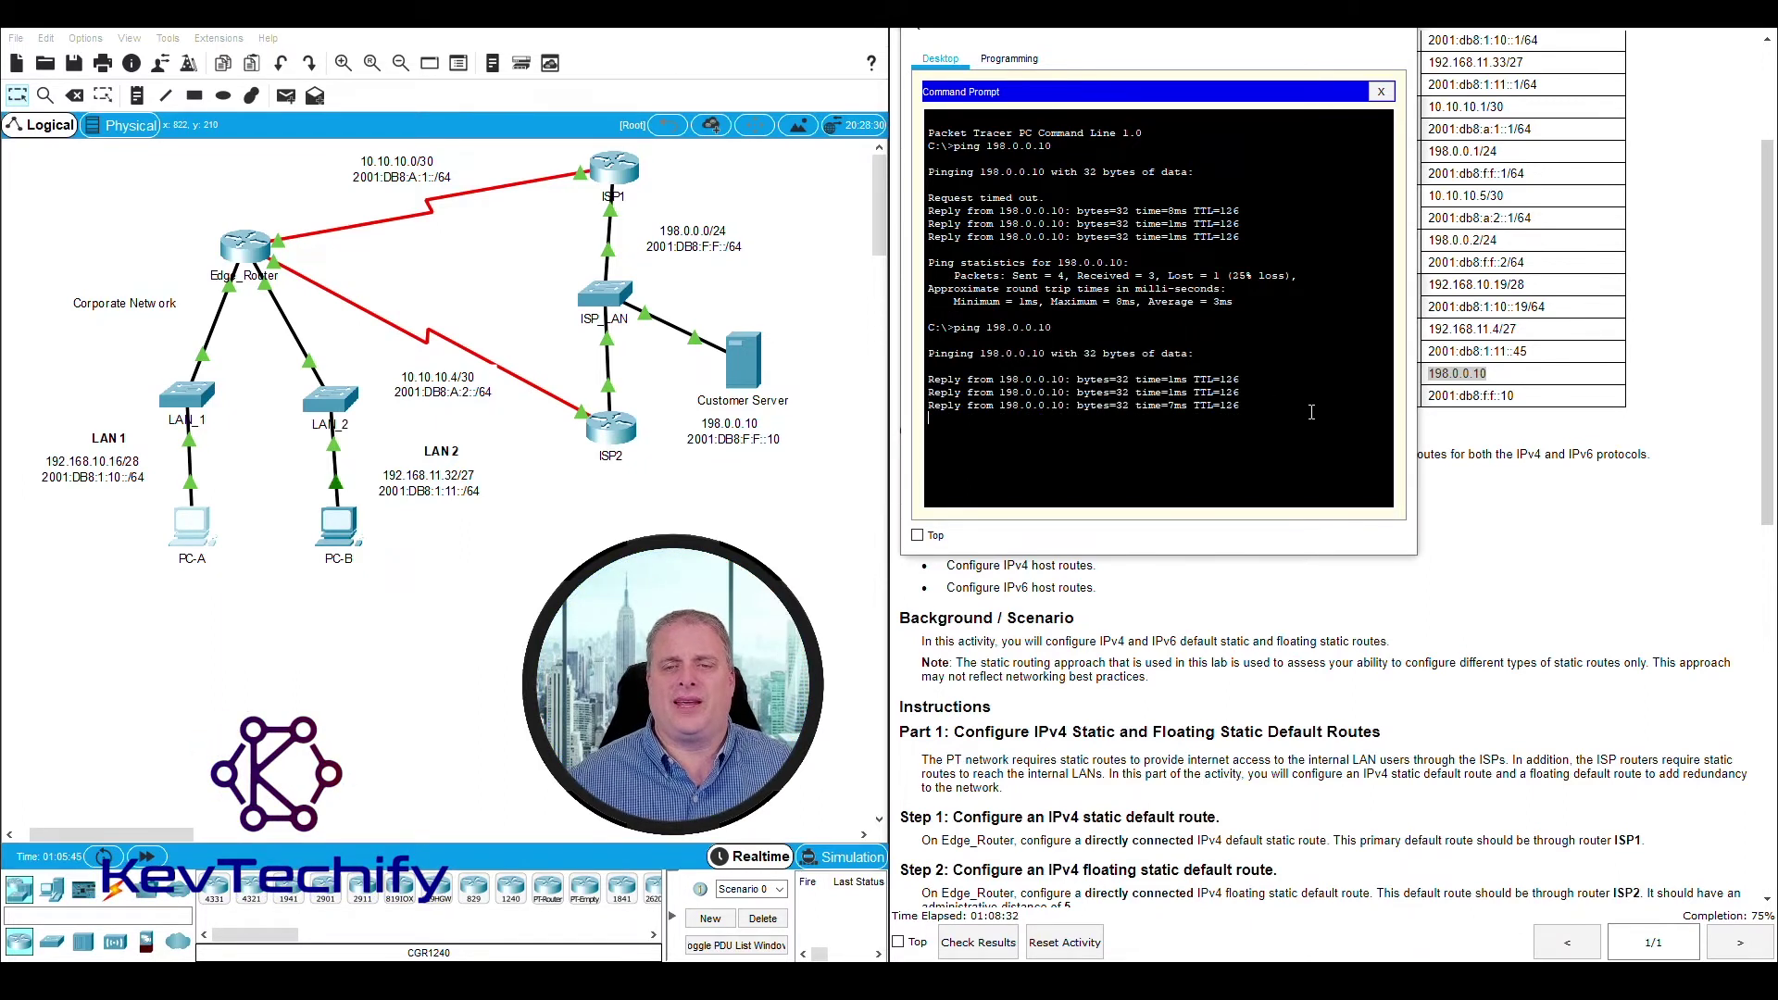
click(1391, 28)
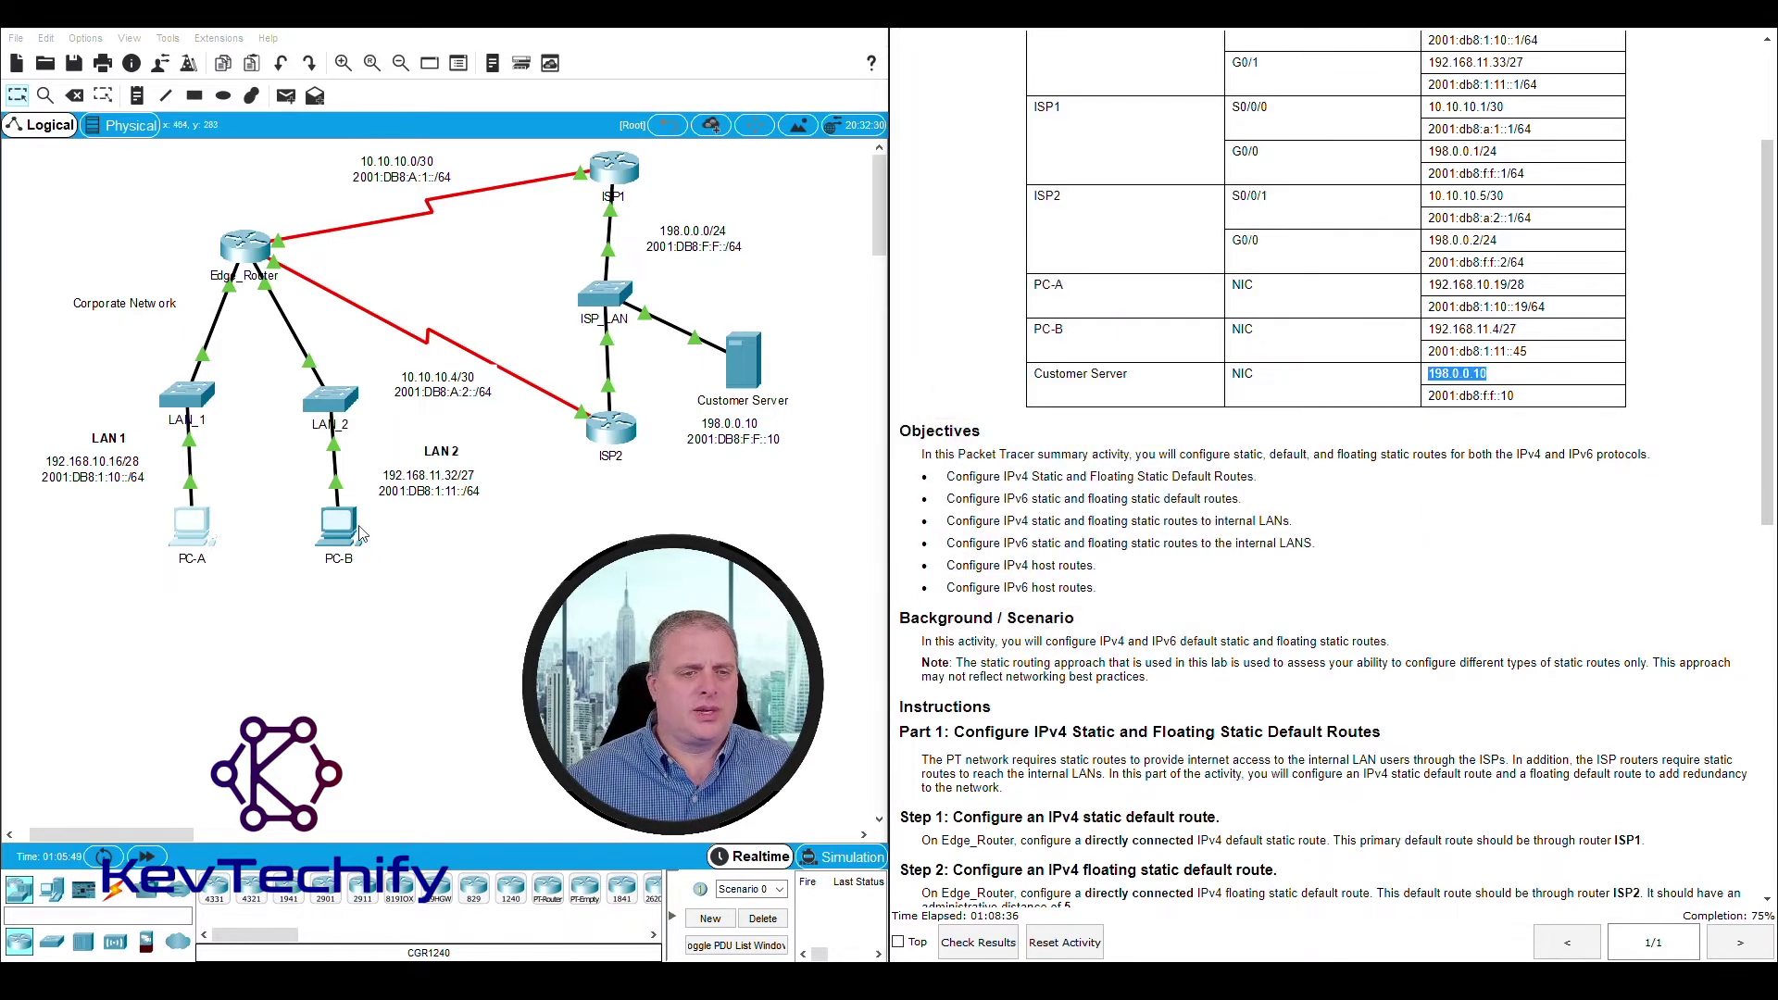
Step: Open the Command Prompt on PC-B, ping the Customer Server at 198.0.0.10, and close PC-B's window
click(352, 535)
drag(704, 263, 417, 25)
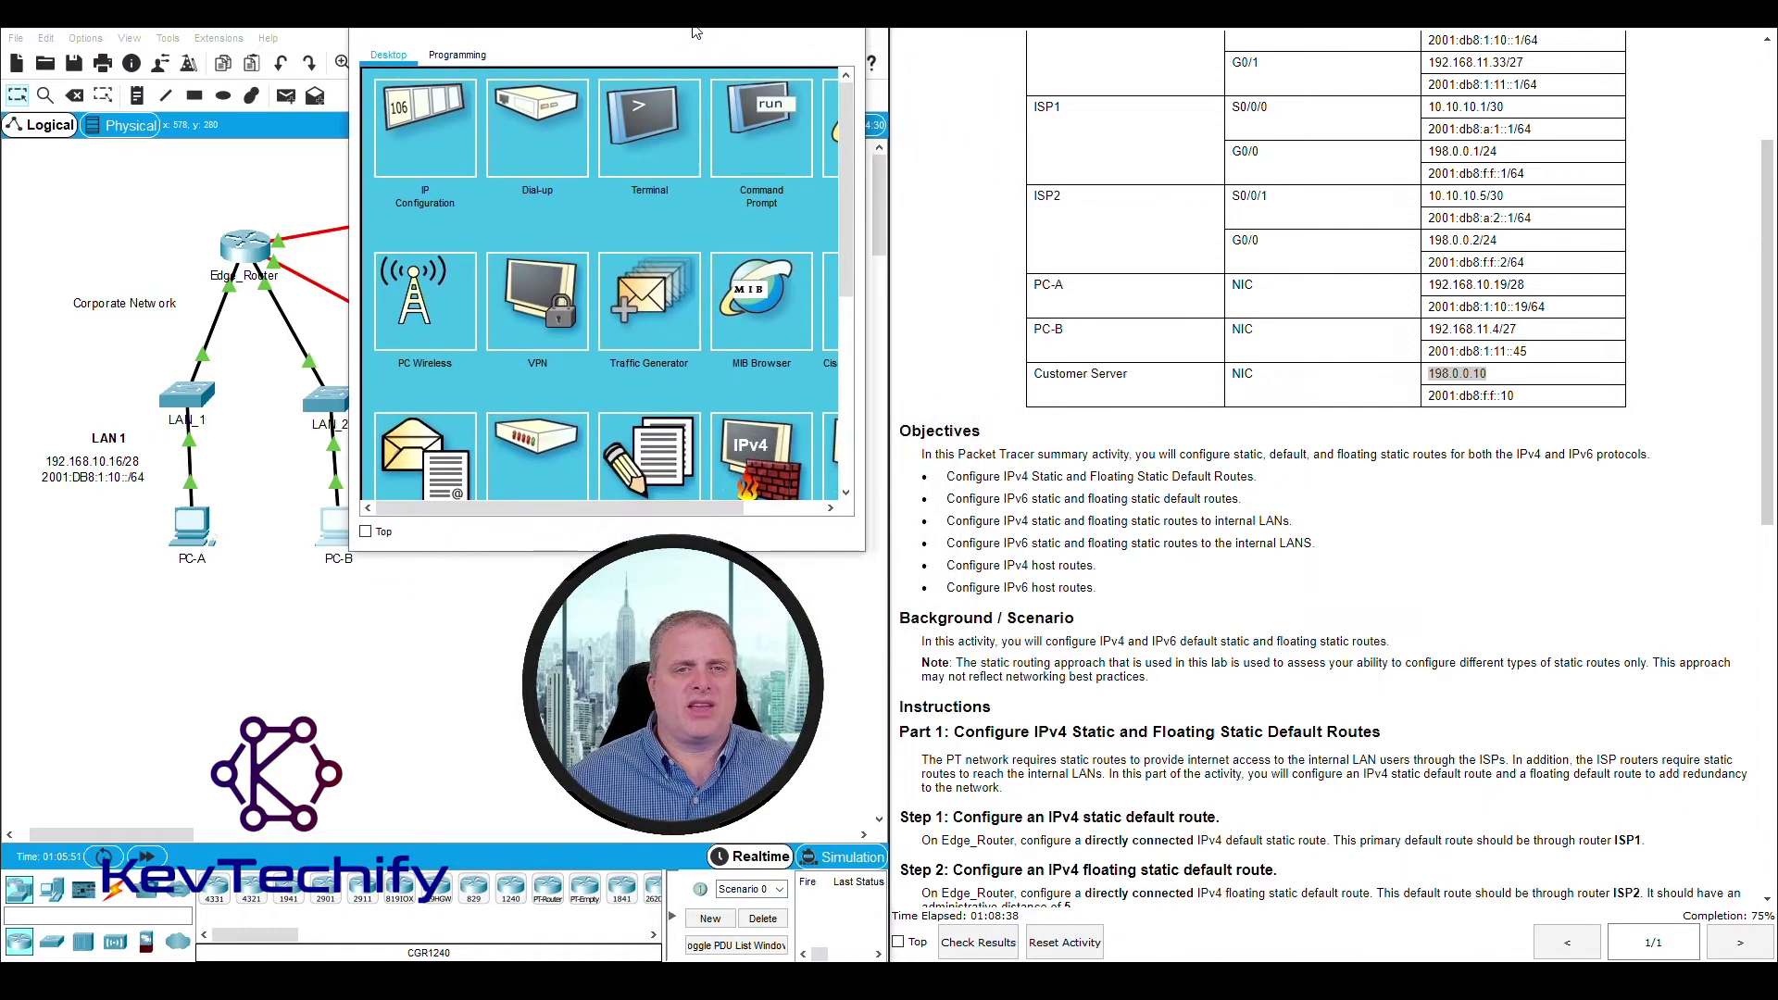
click(766, 129)
text(ping)
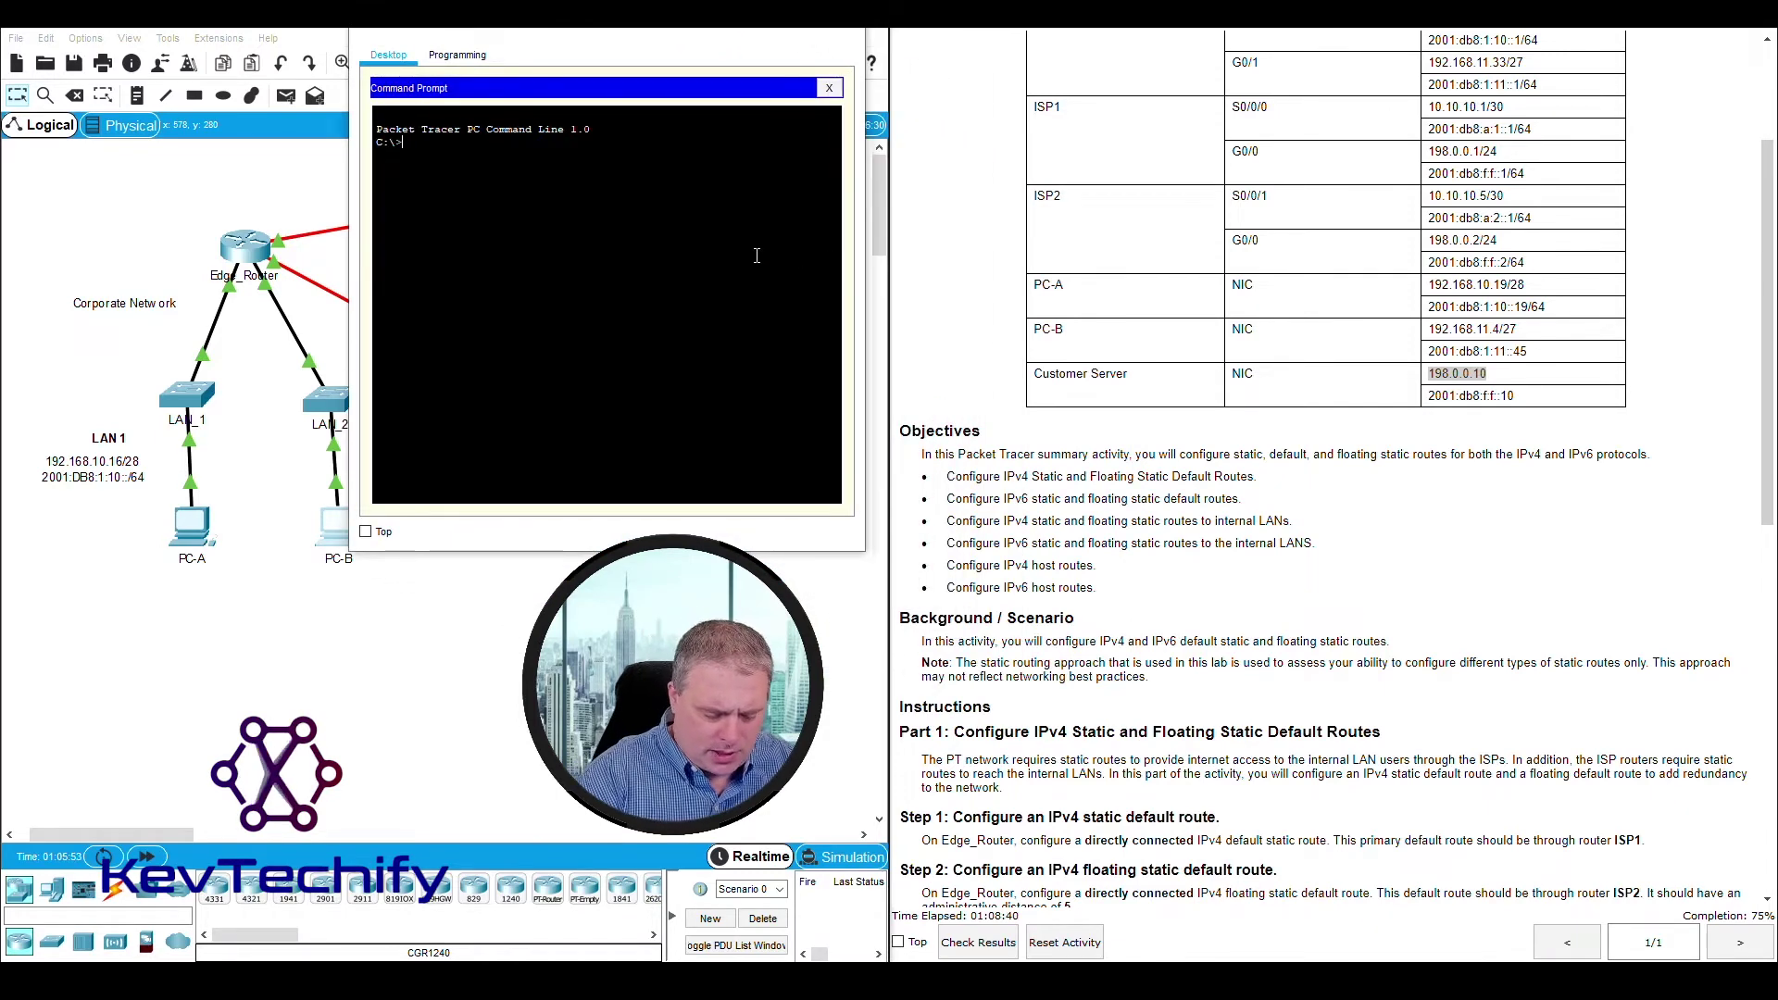
text( 198.)
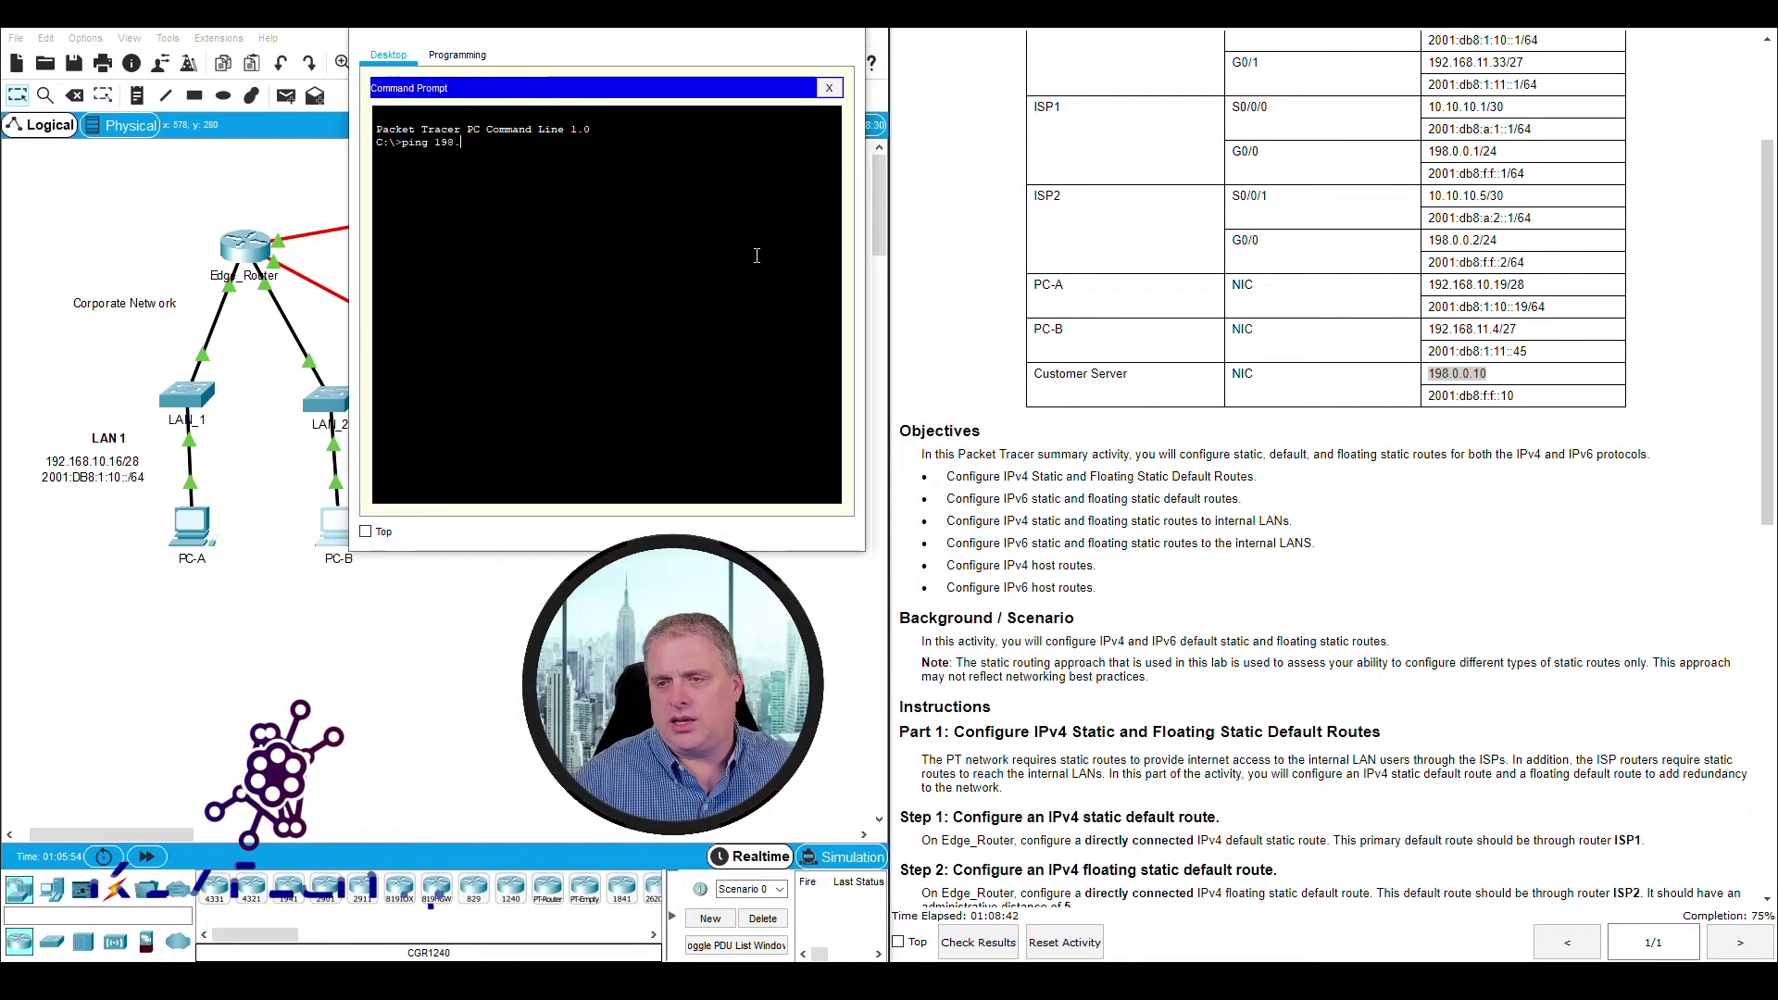
text(0.0.10)
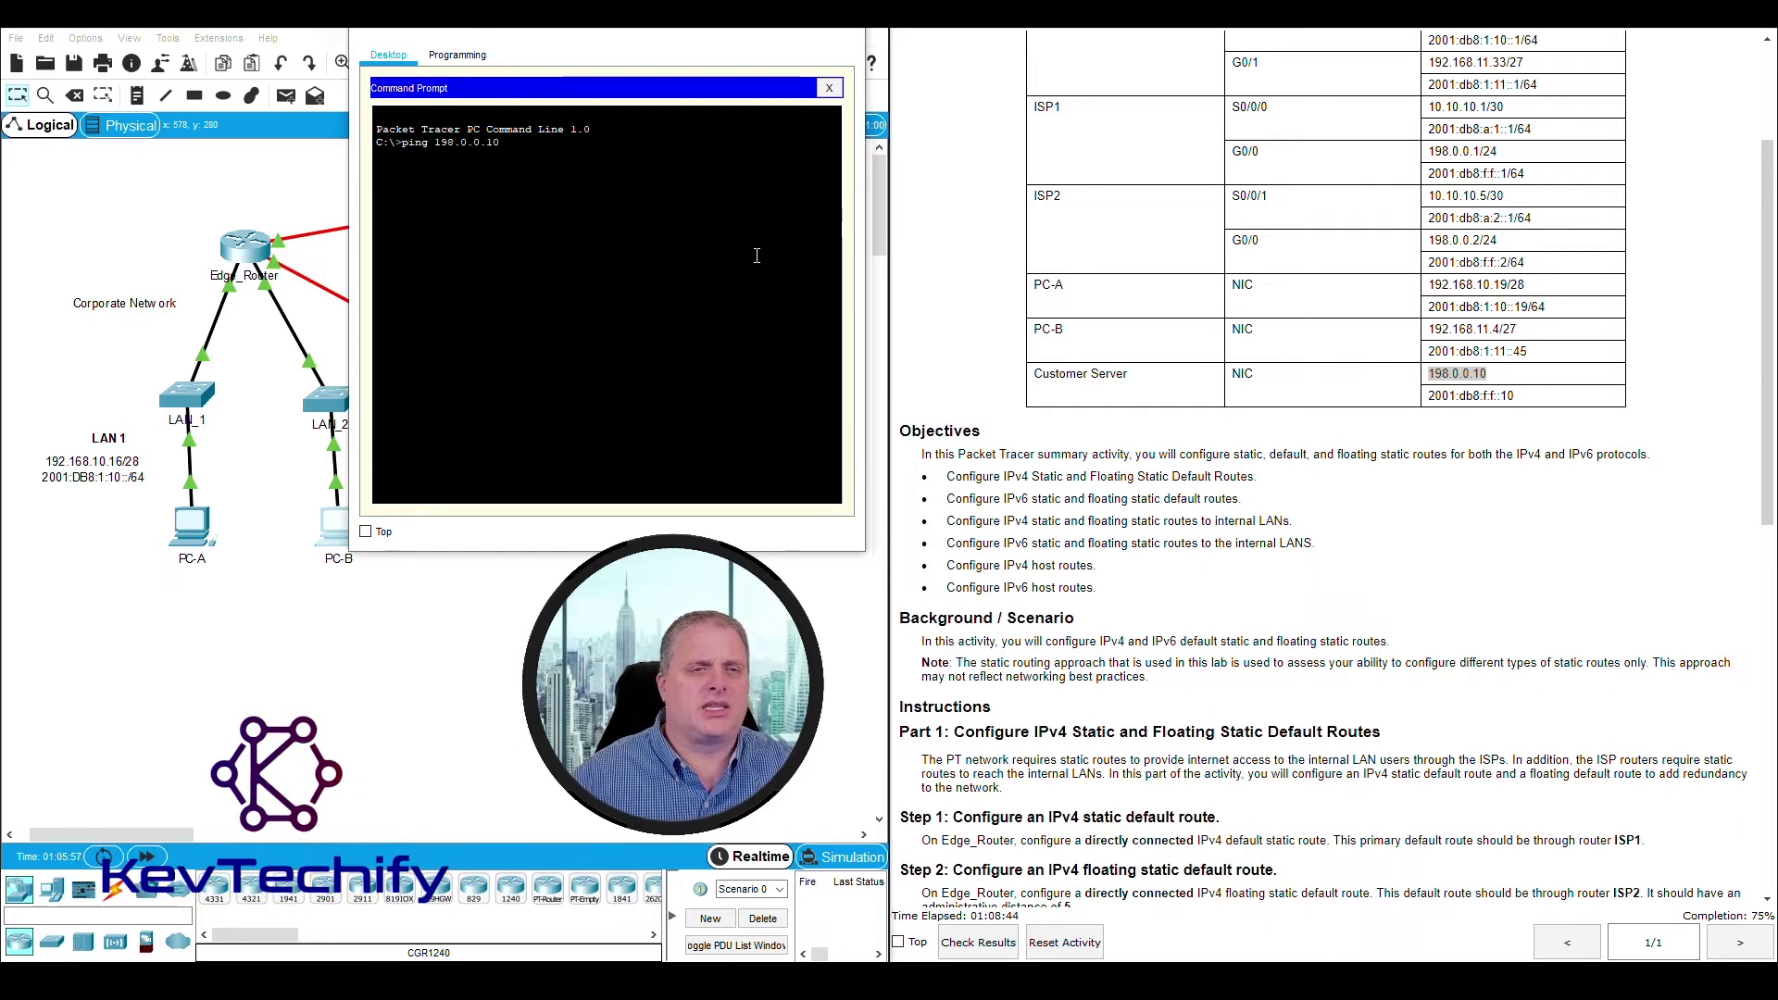
key(Return)
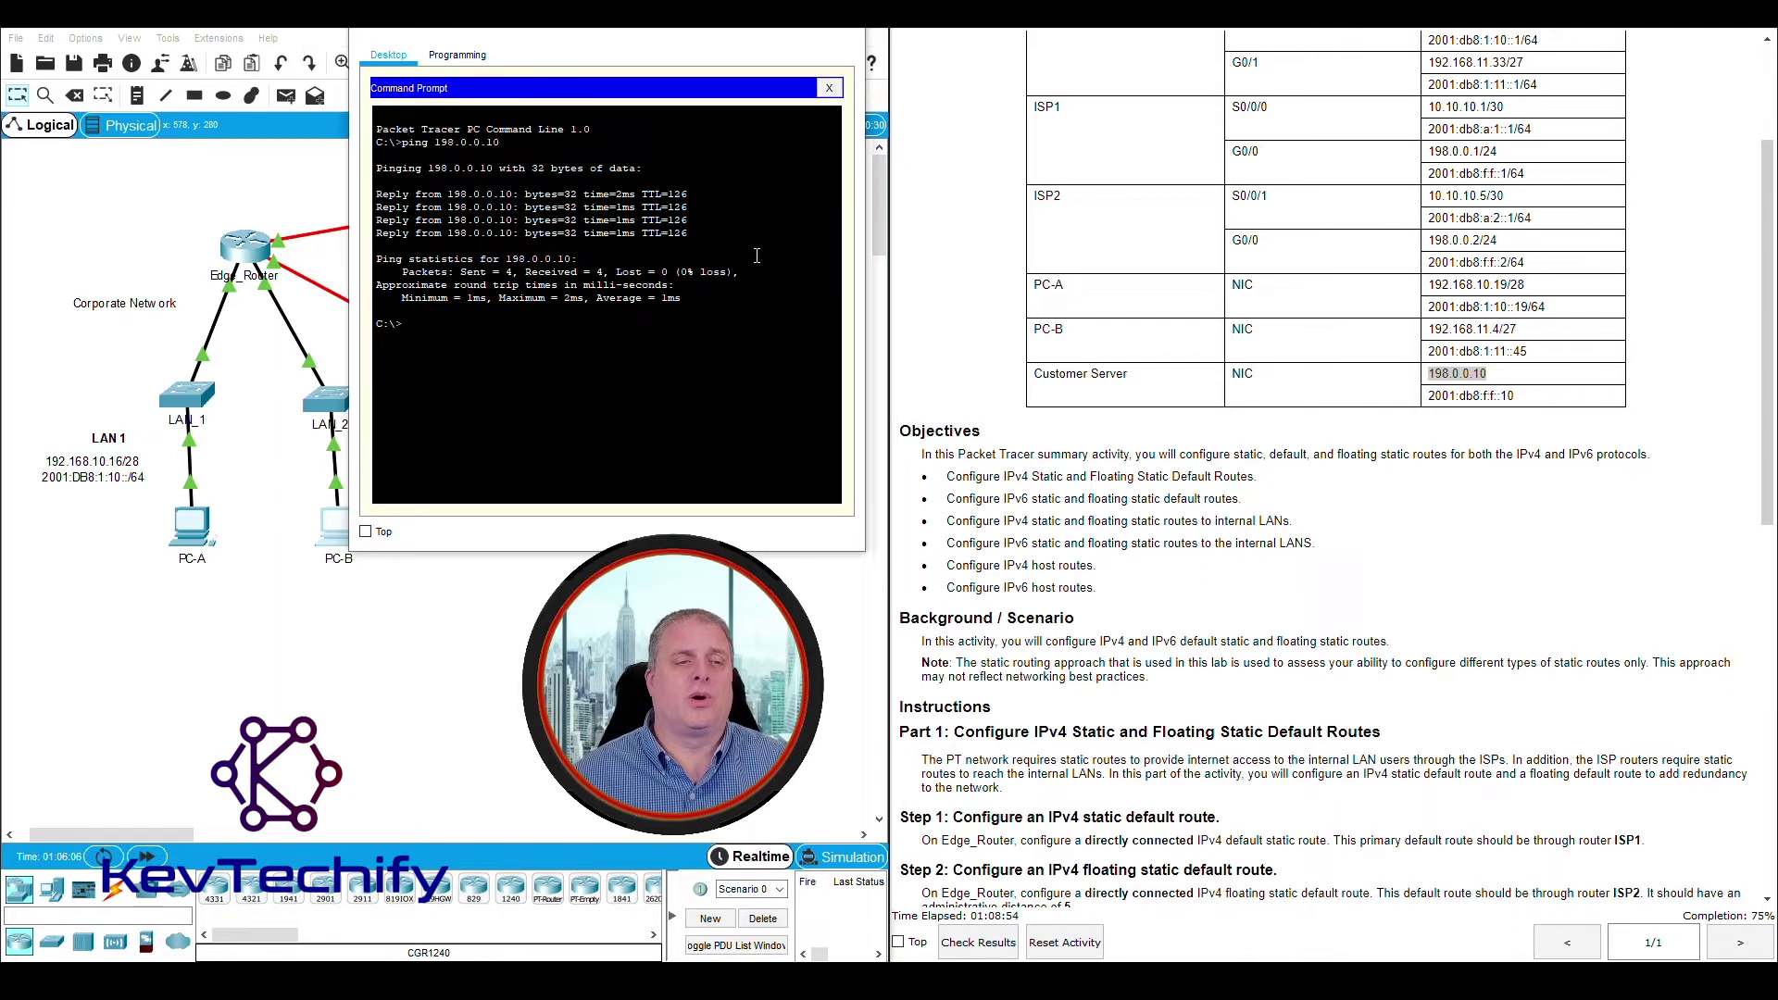
click(849, 15)
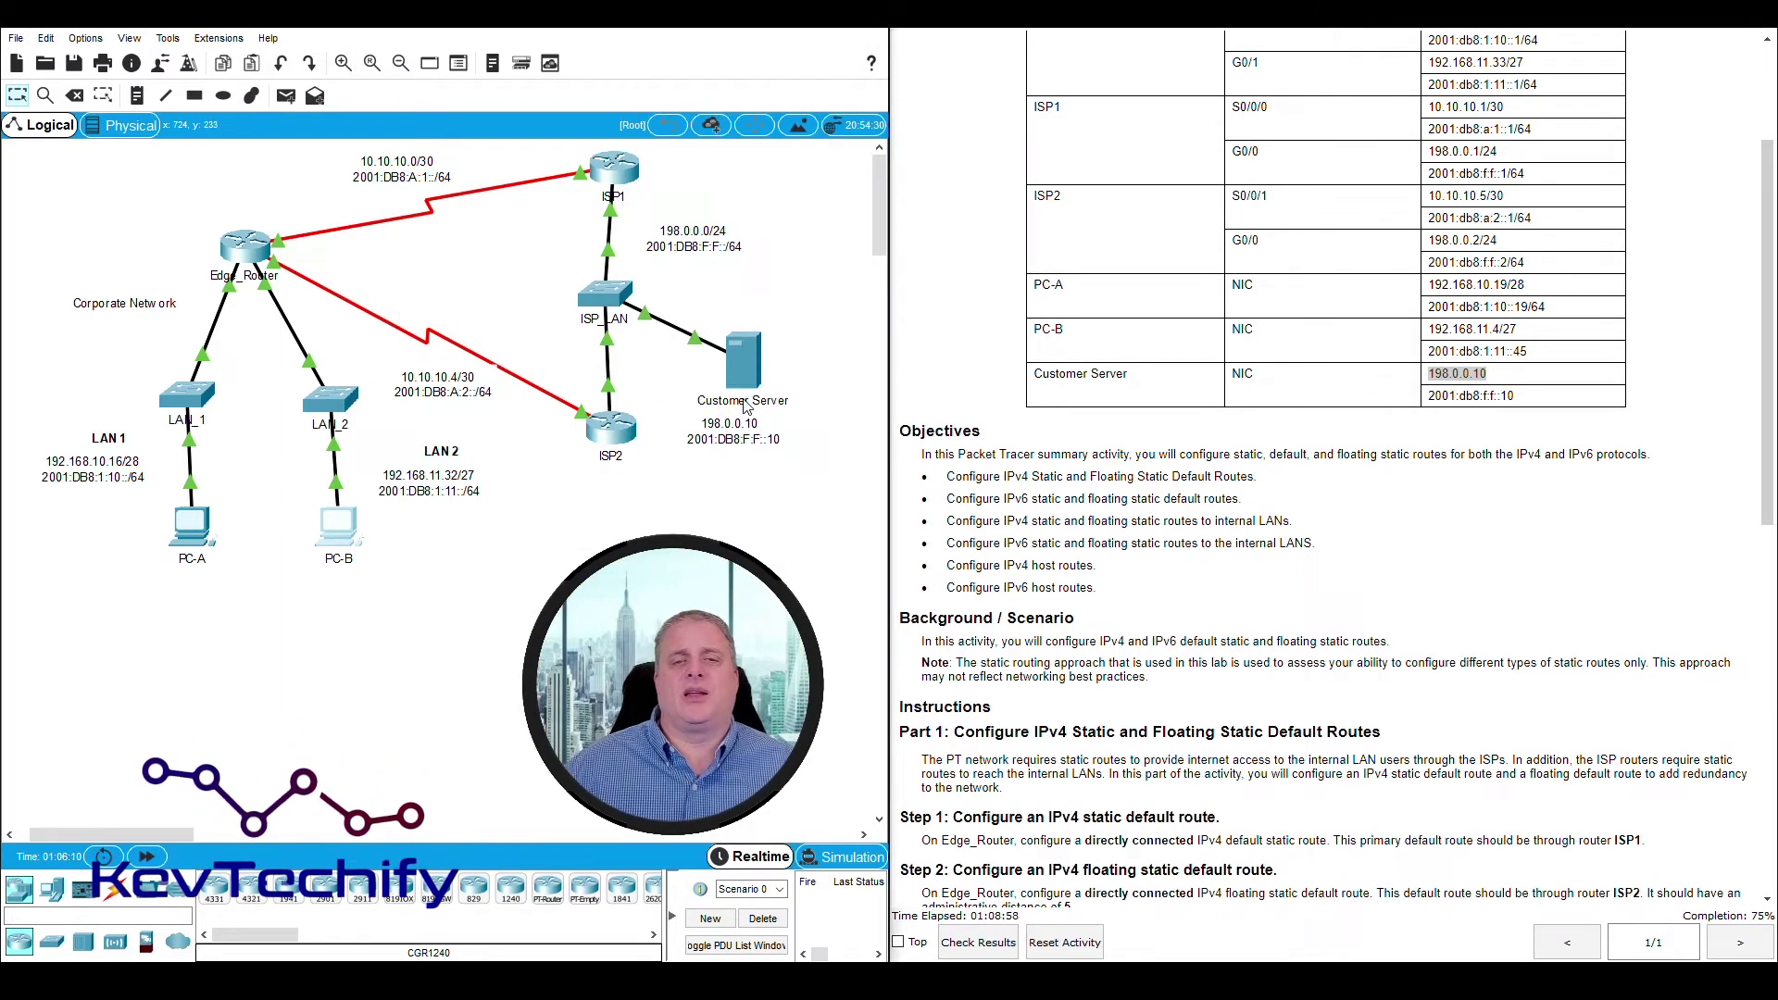
Step: Read the Part 5 instructions on host routes, including Step 1 for configuring IPv4 host routes
scroll(1110, 731, down, 8)
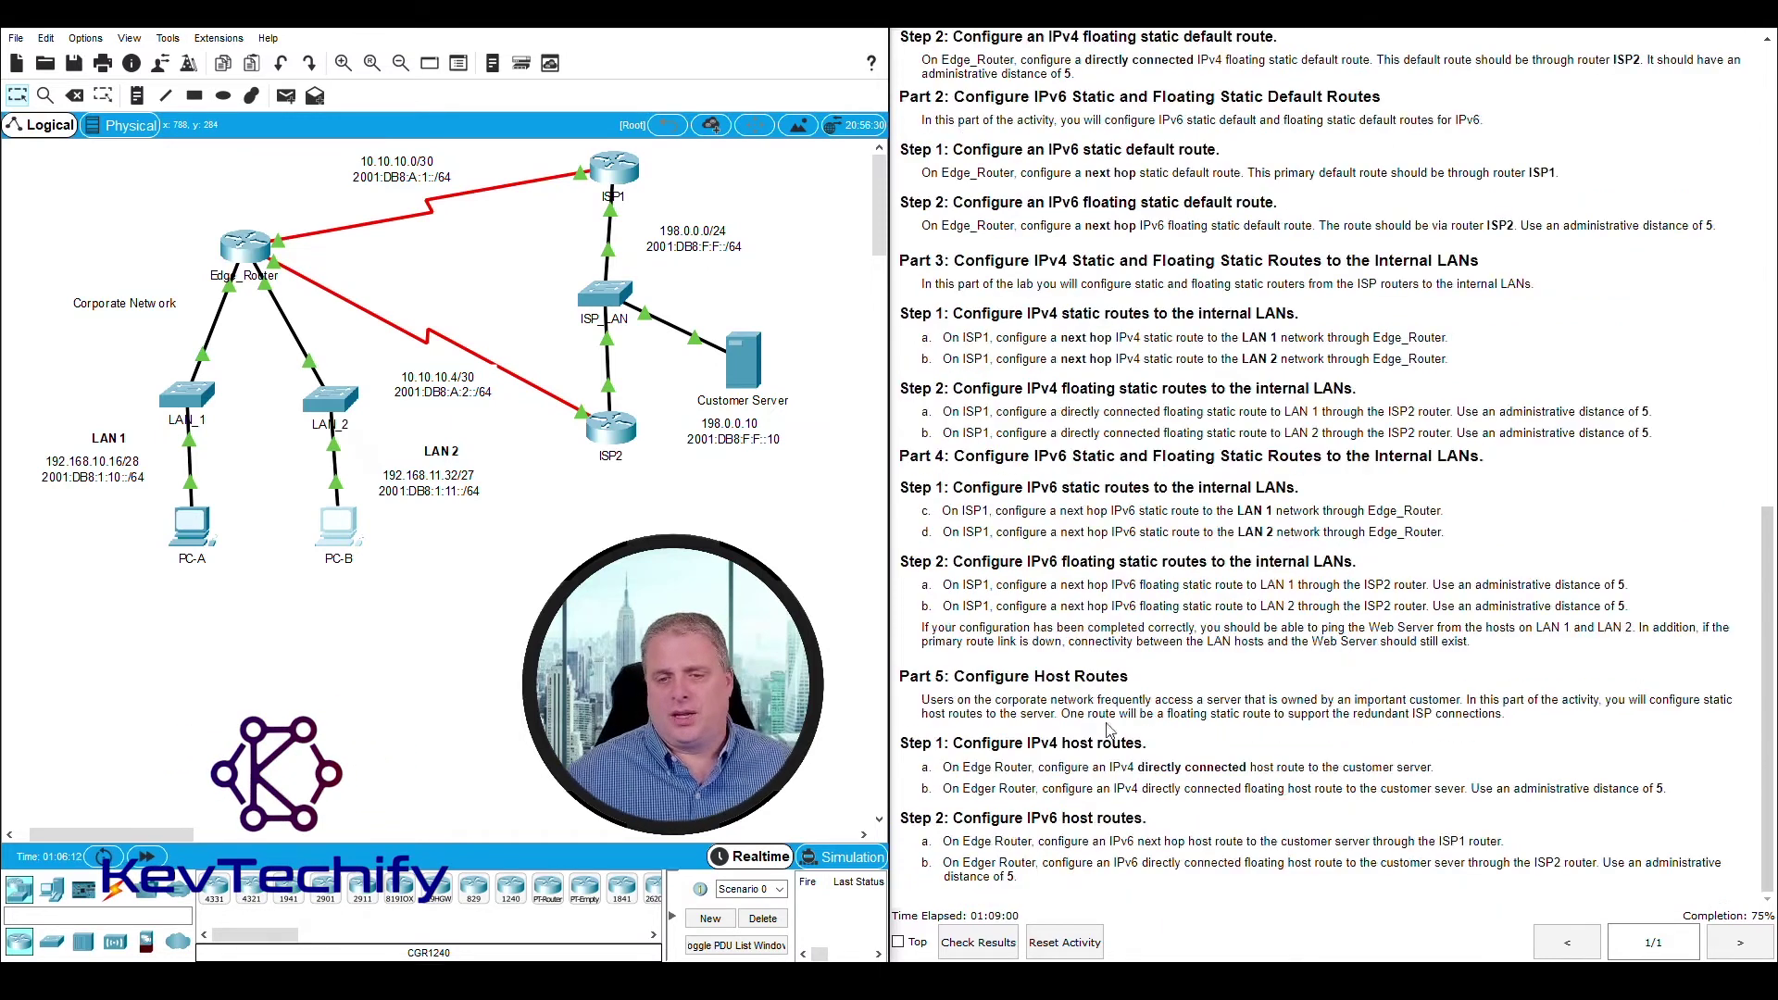
drag(903, 675, 1130, 677)
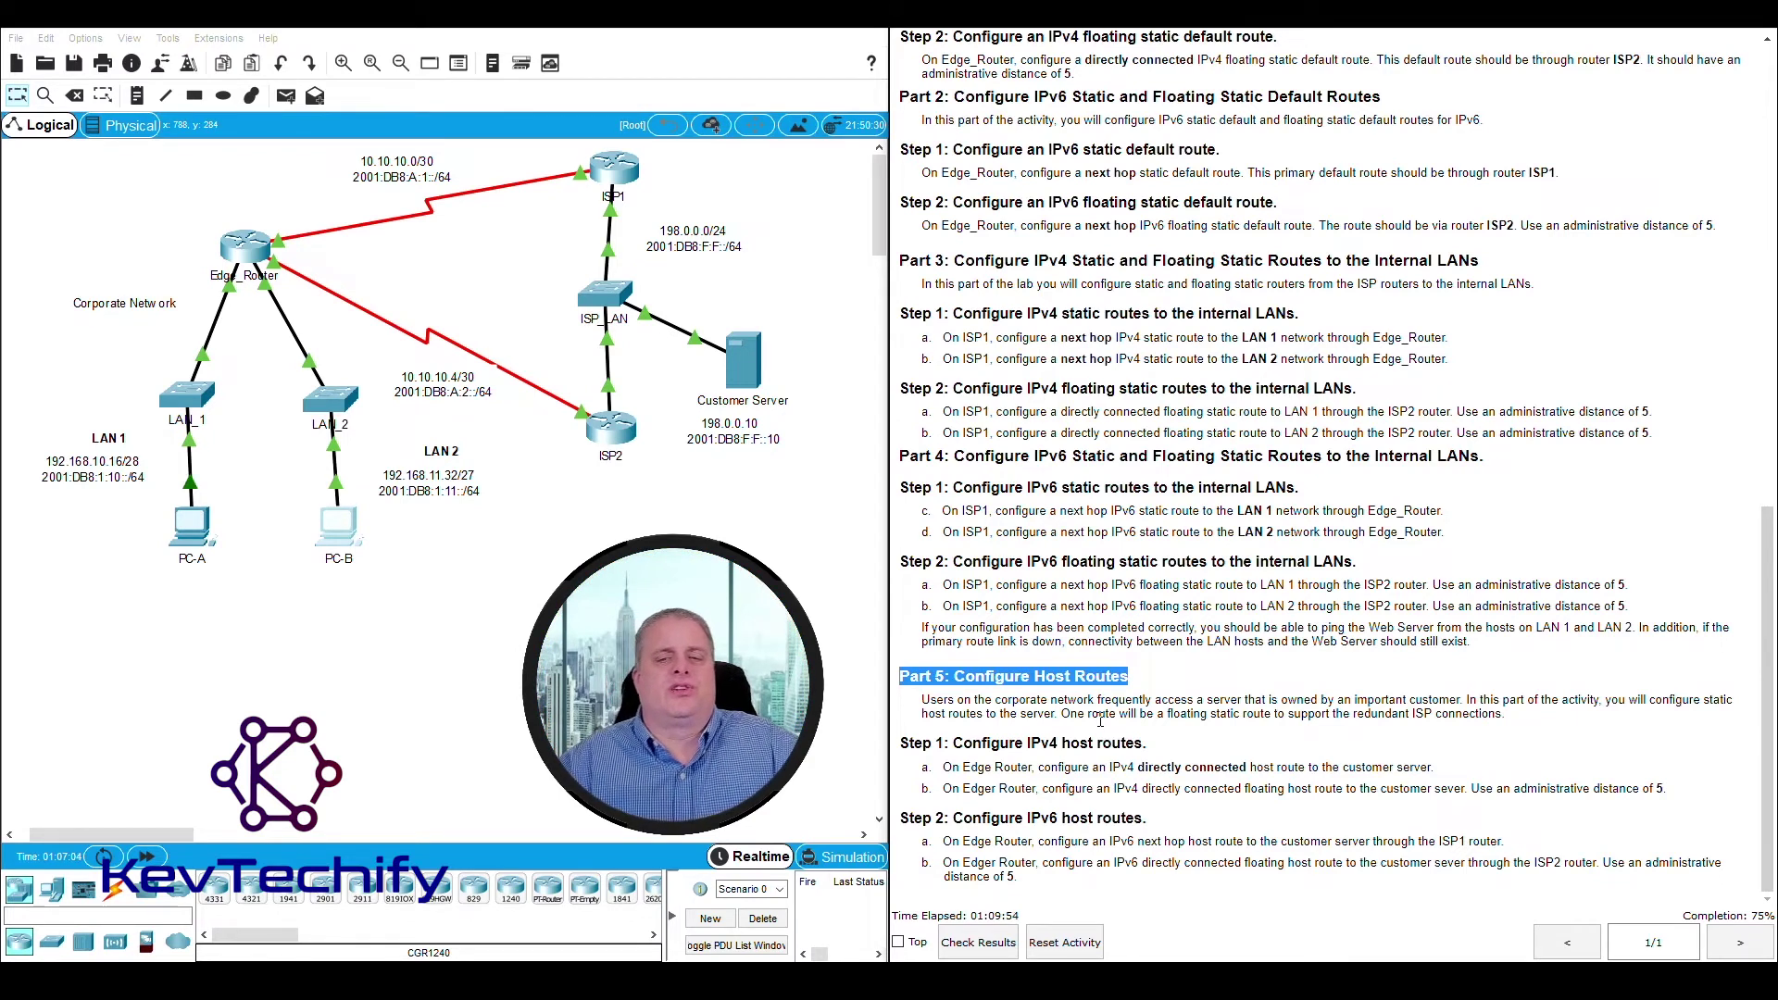
click(1035, 742)
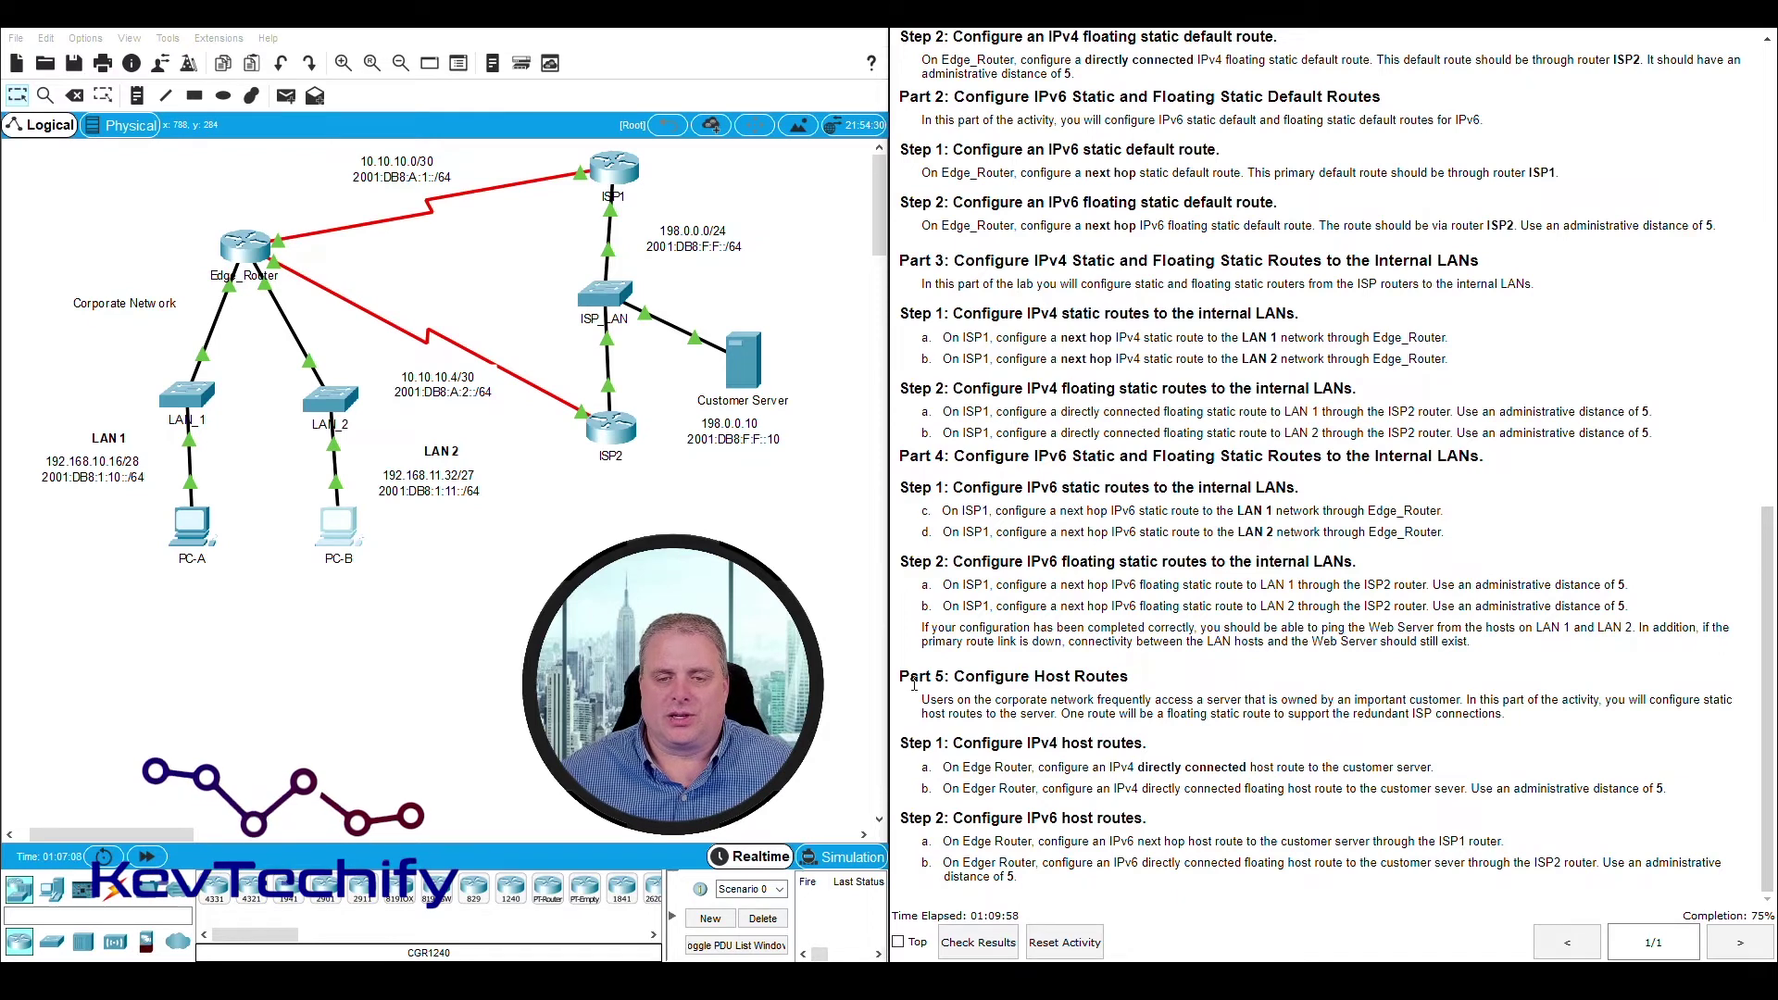
drag(900, 744, 1203, 747)
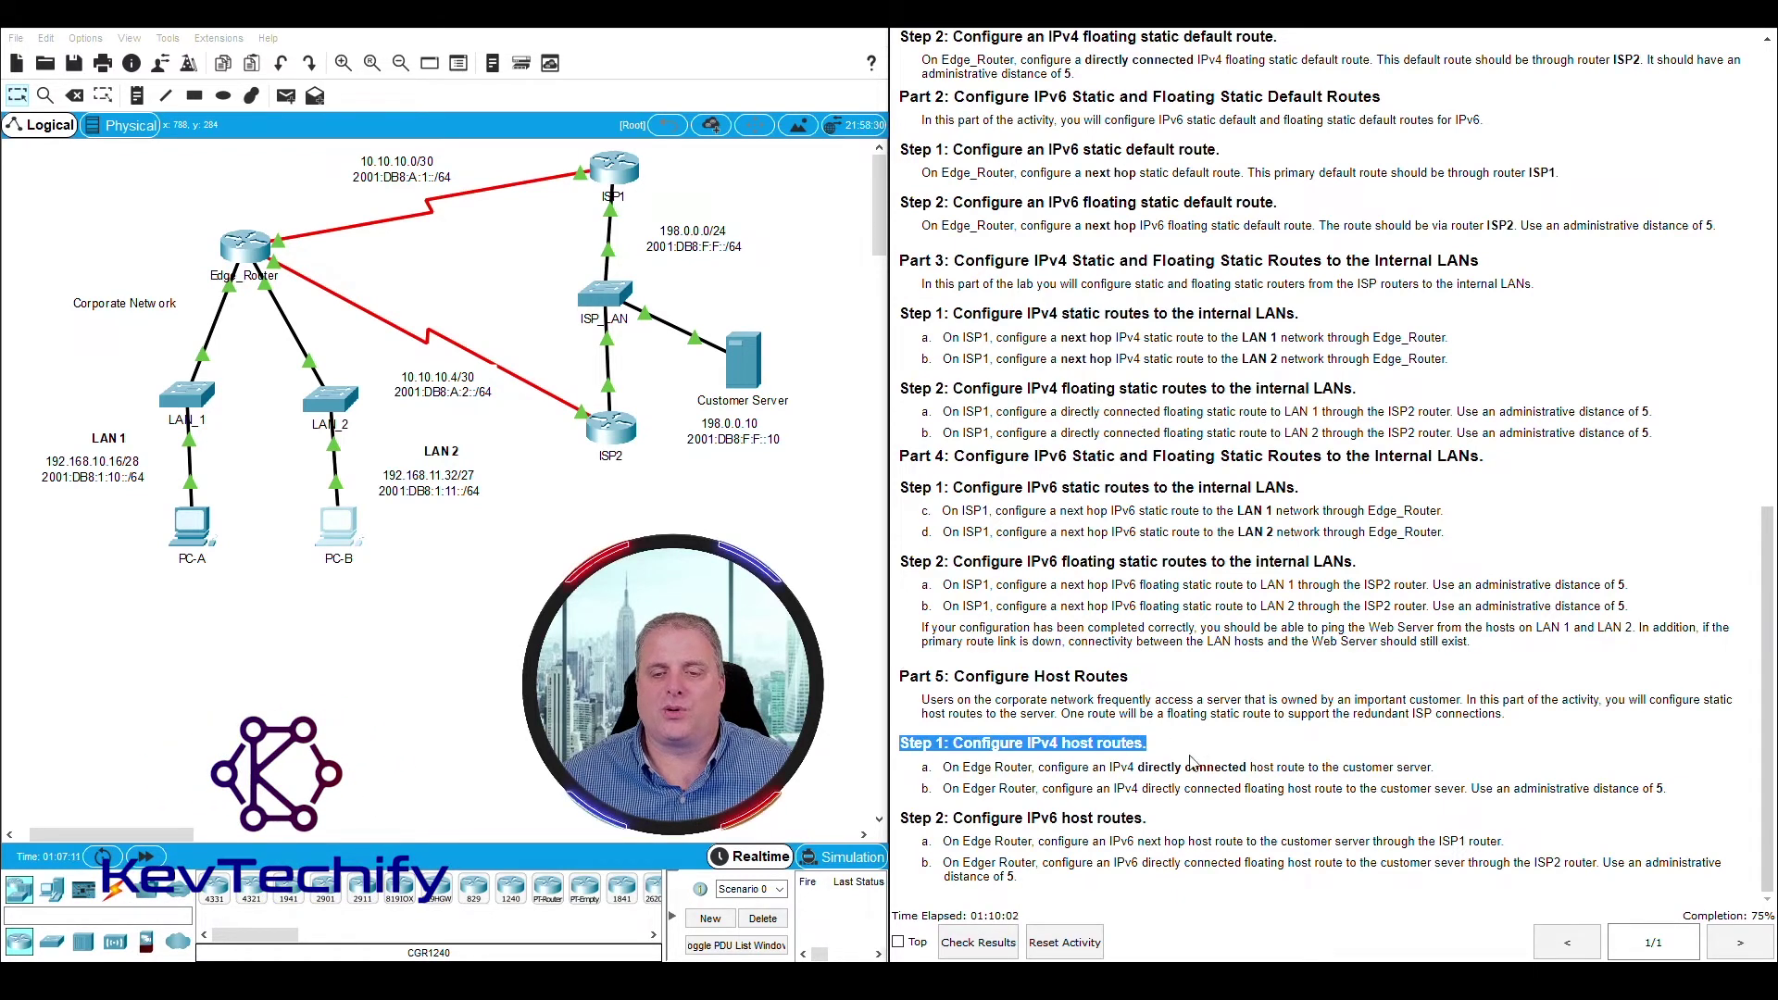
click(1083, 778)
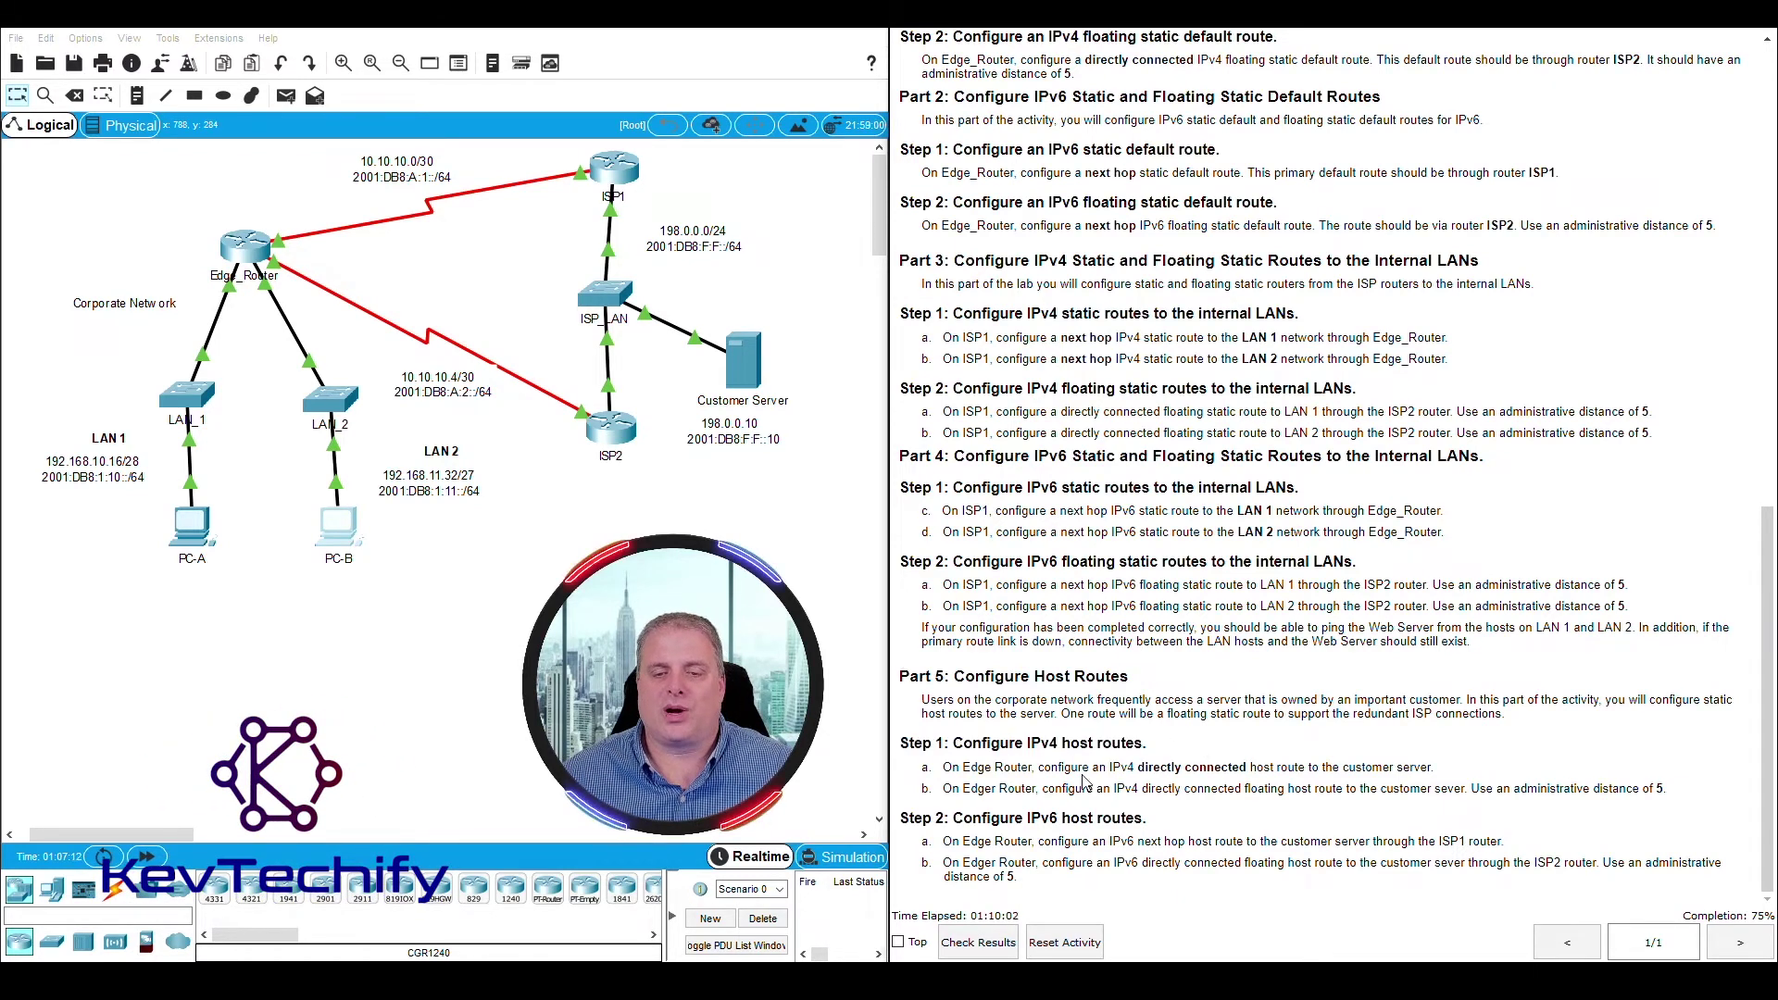
Step: Bring up the Edge_Router console, put it away, and check the directly connected requirement for the IPv4 host route to the customer server
click(268, 255)
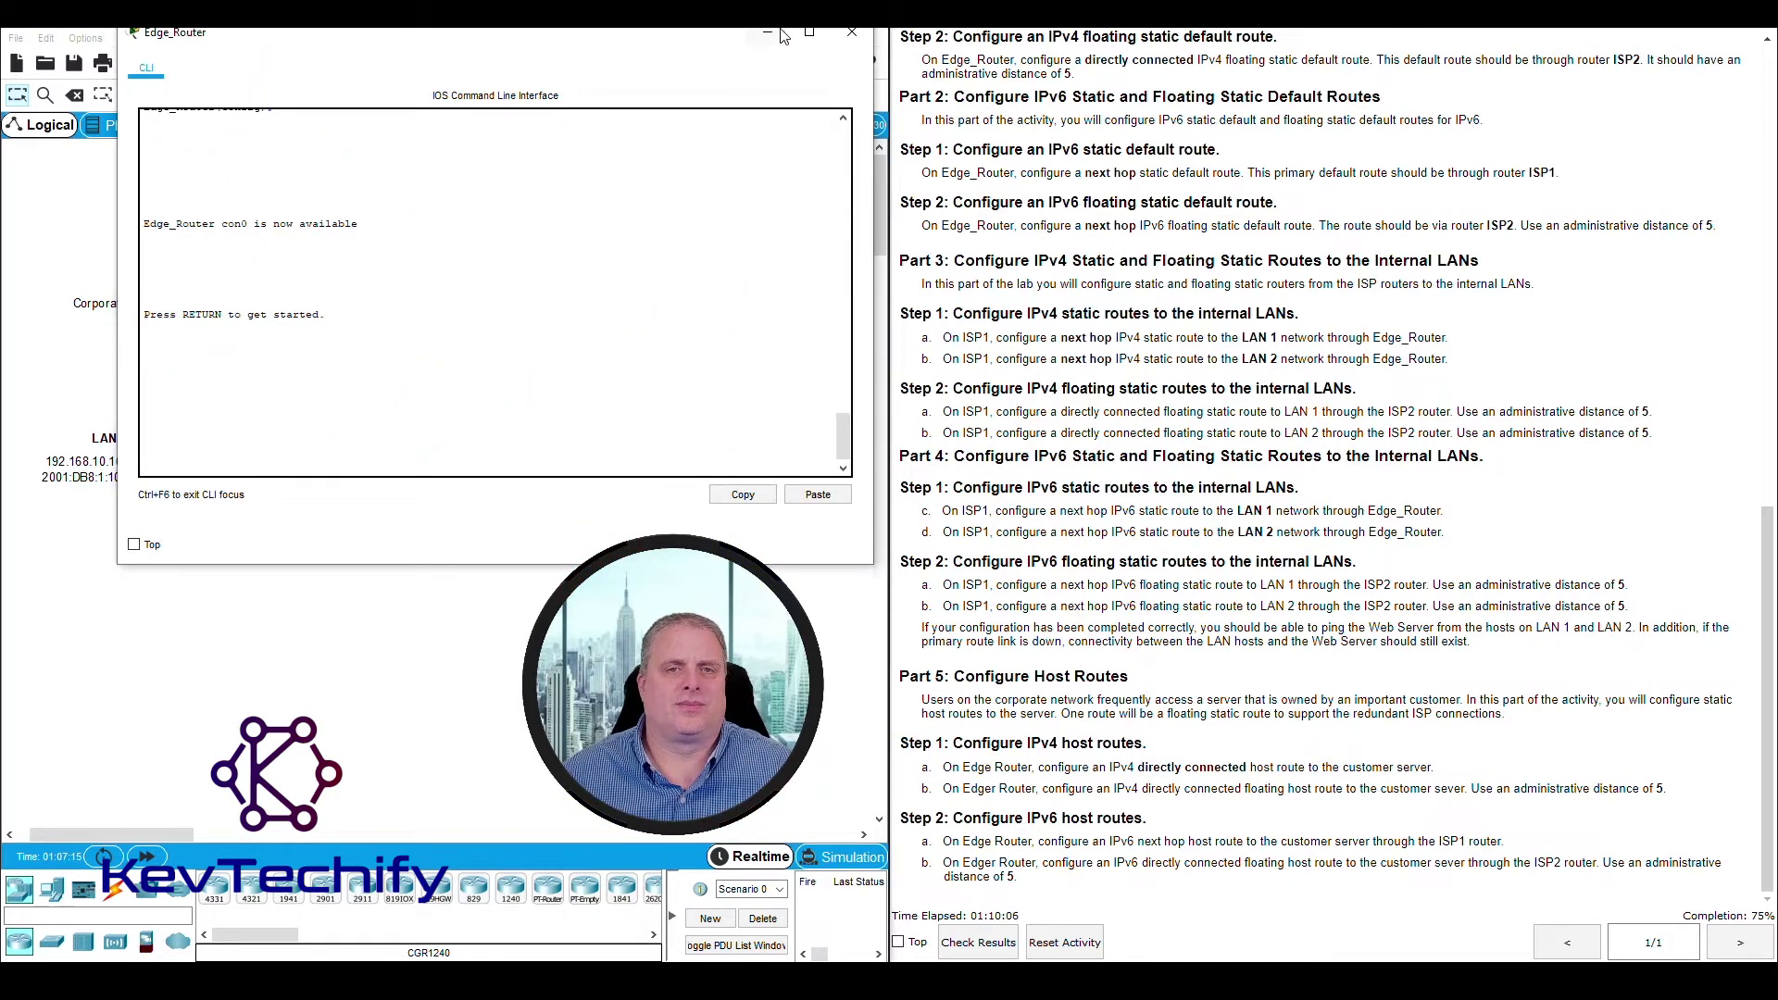
click(778, 34)
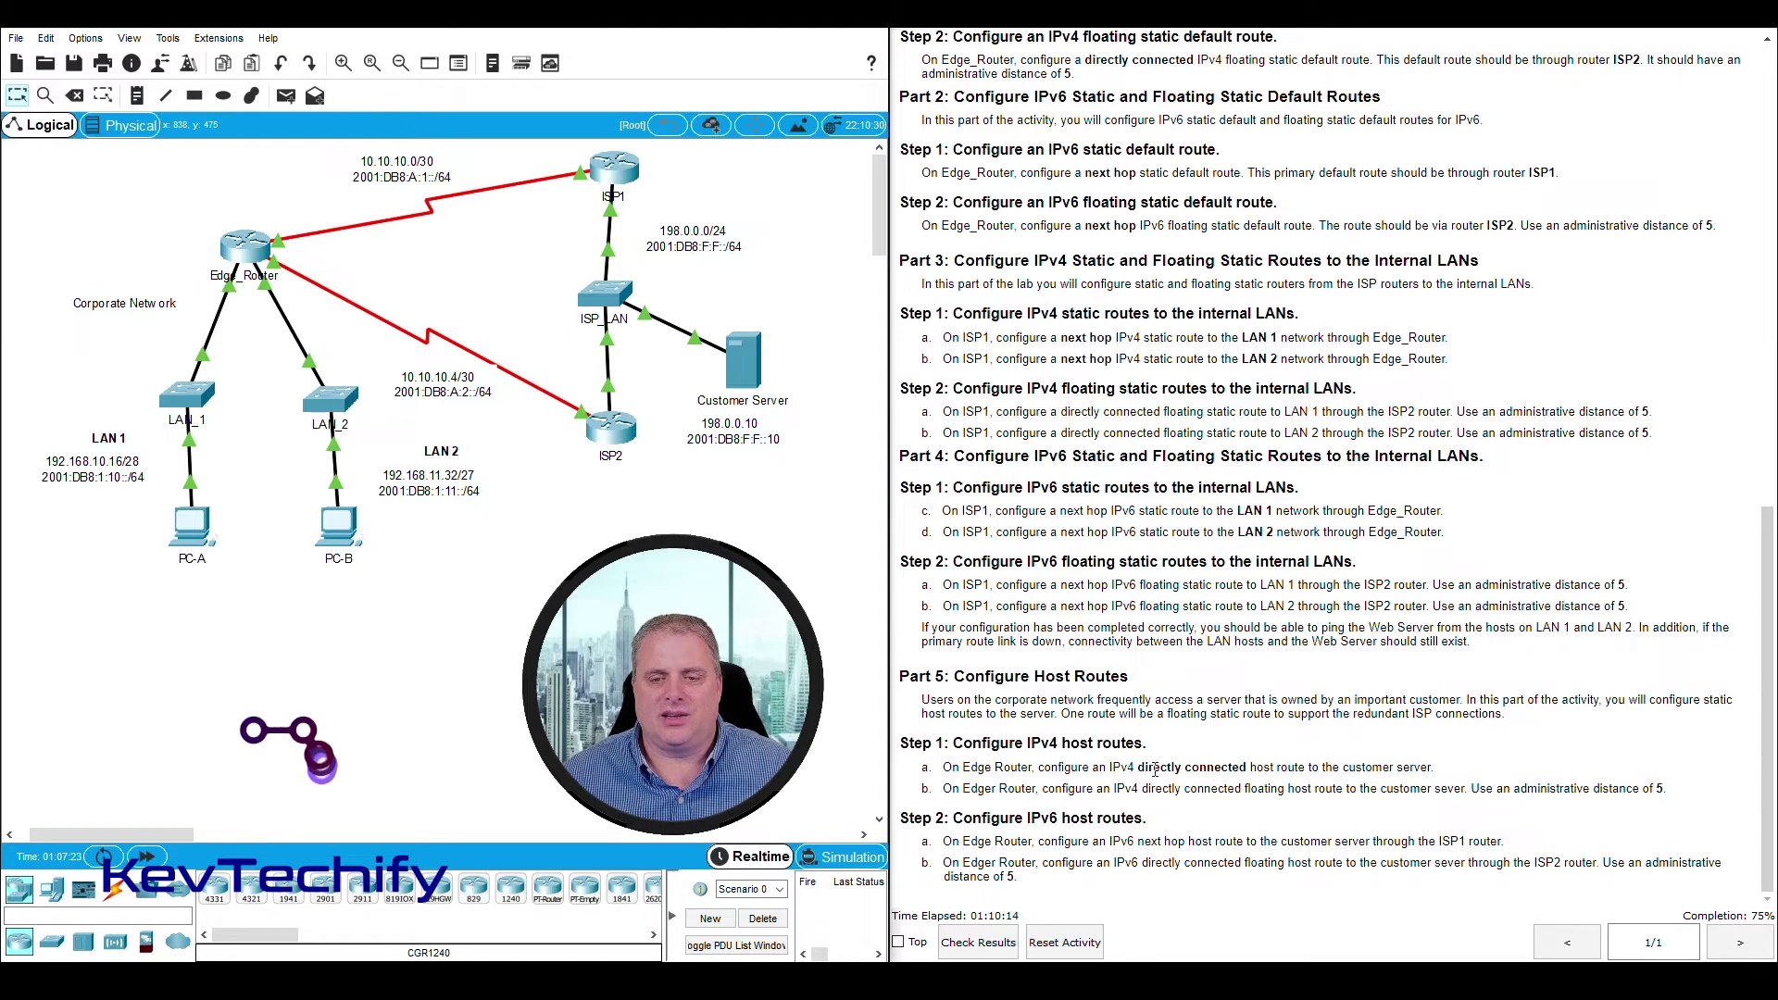
drag(1138, 771, 1235, 771)
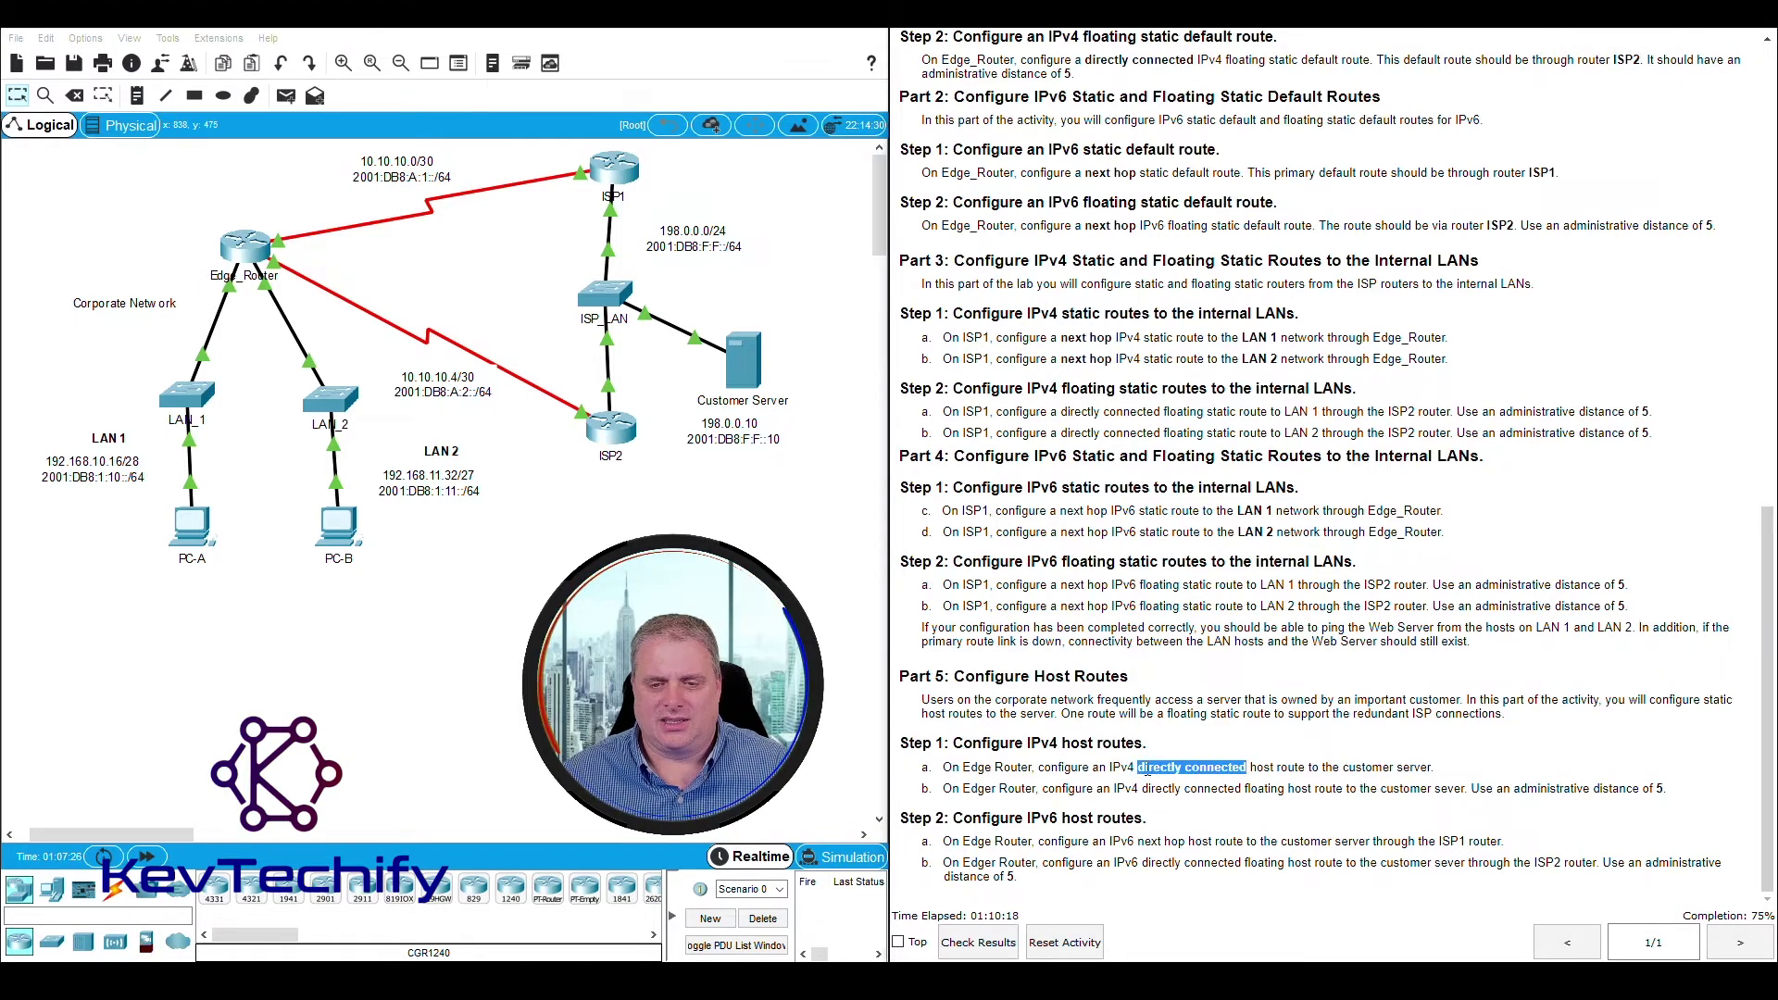
Step: Open the Edge_Router console and enter global configuration mode with enable and conf t
click(1263, 769)
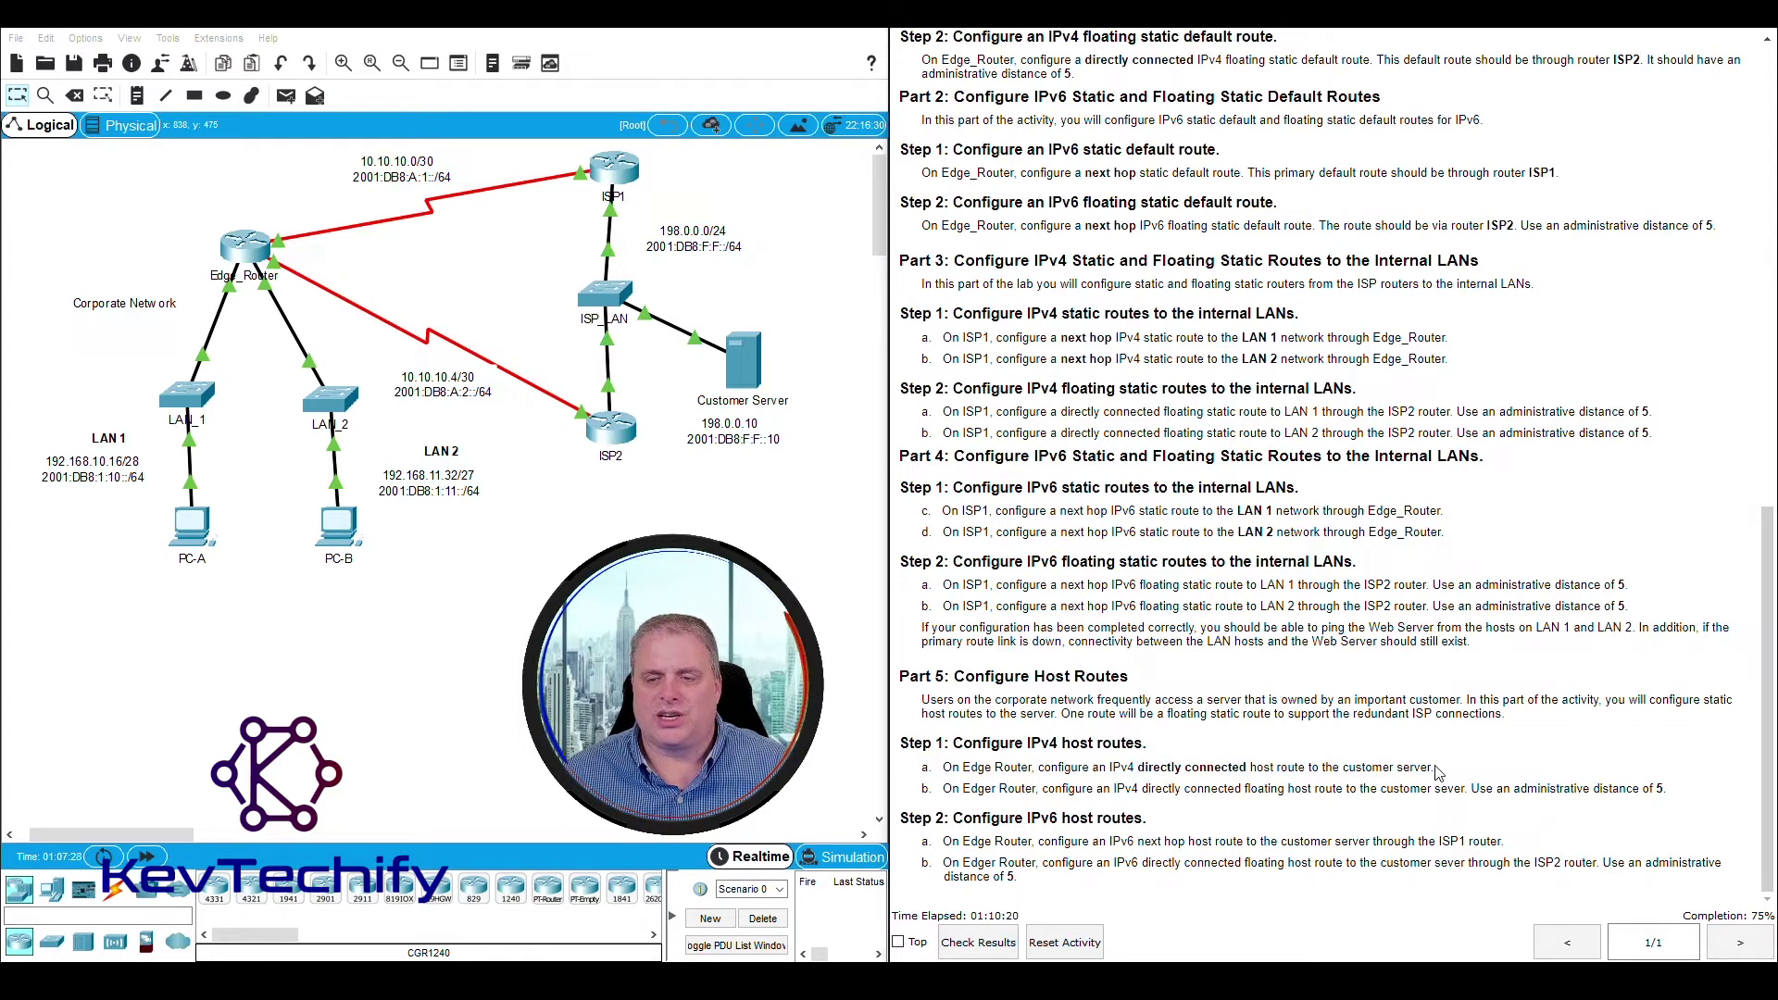
click(246, 245)
key(Return)
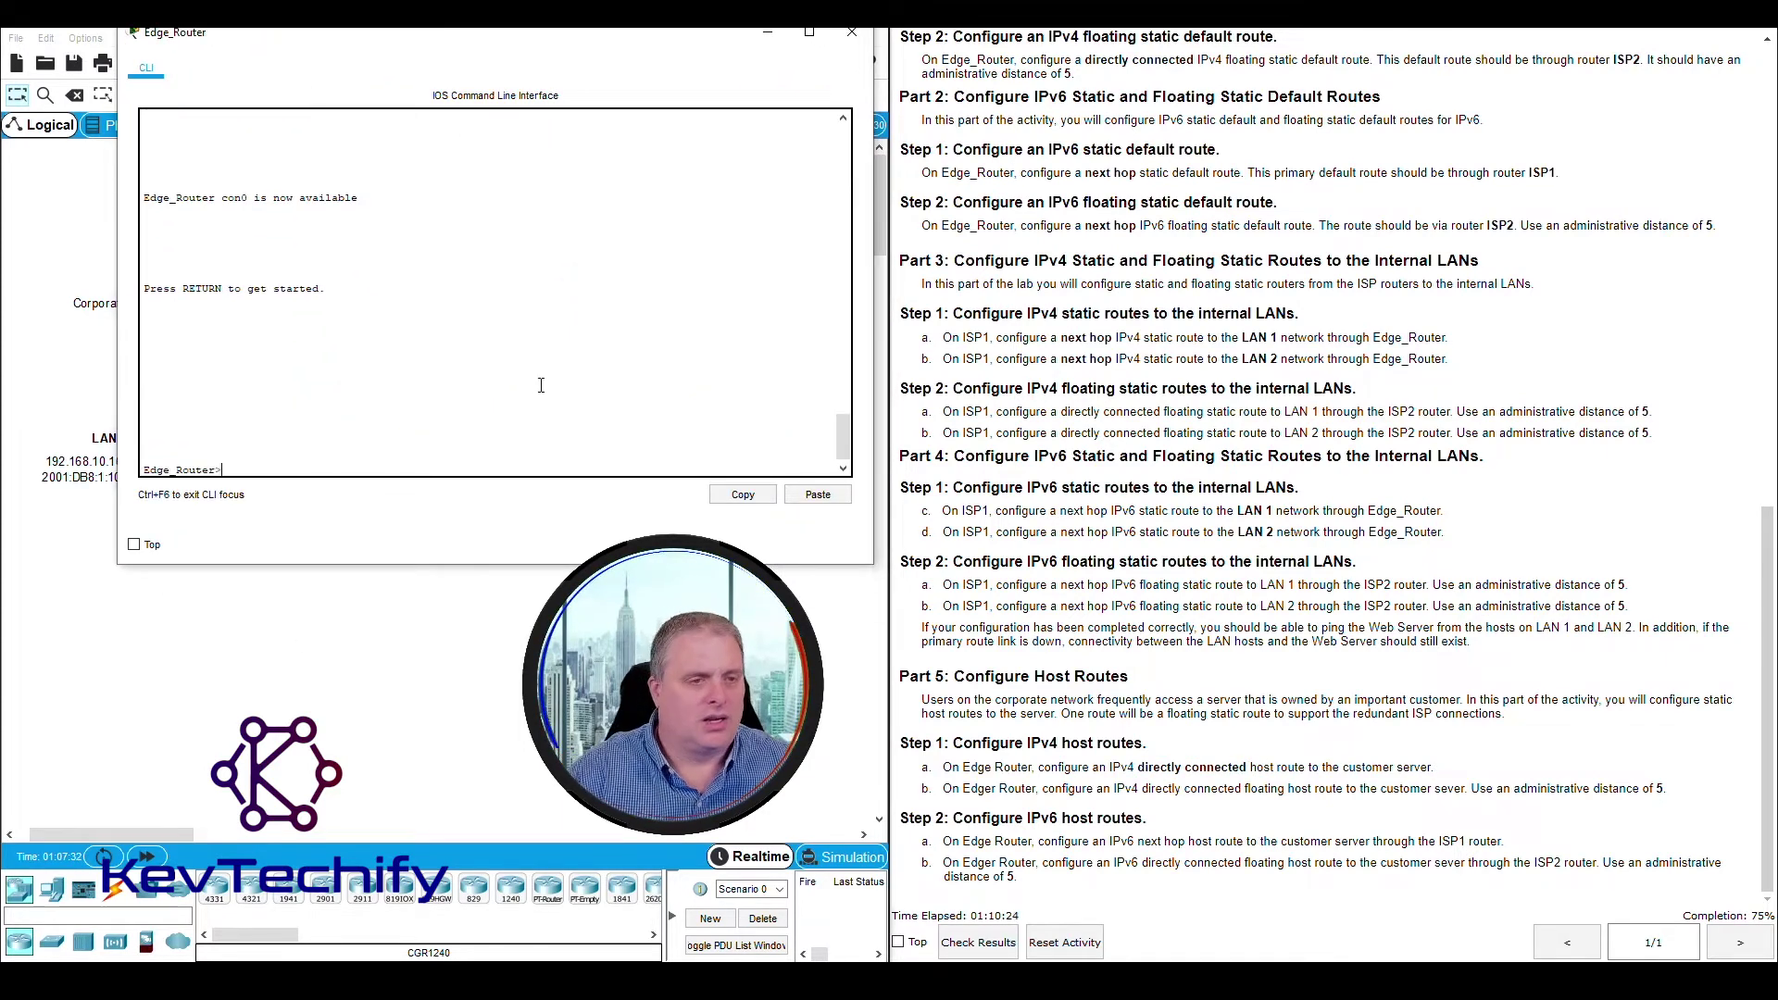
key(Return)
key(Return)
text(enable)
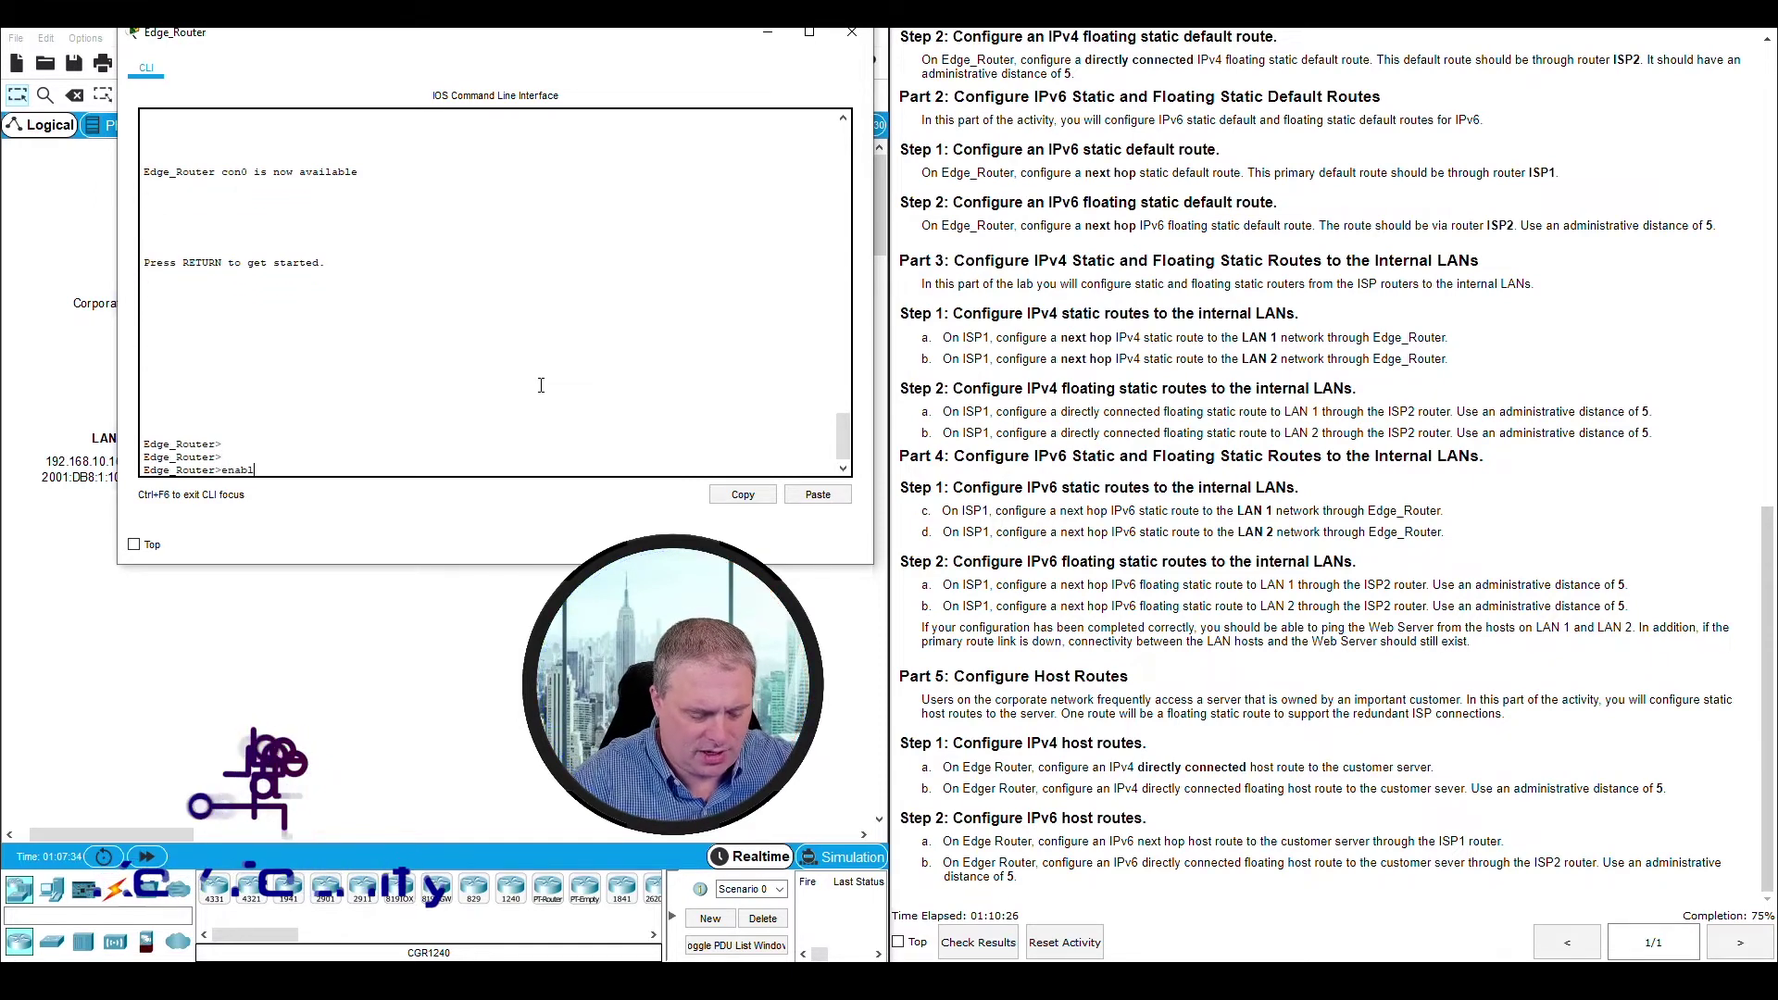
key(Return)
text(conf t)
key(Return)
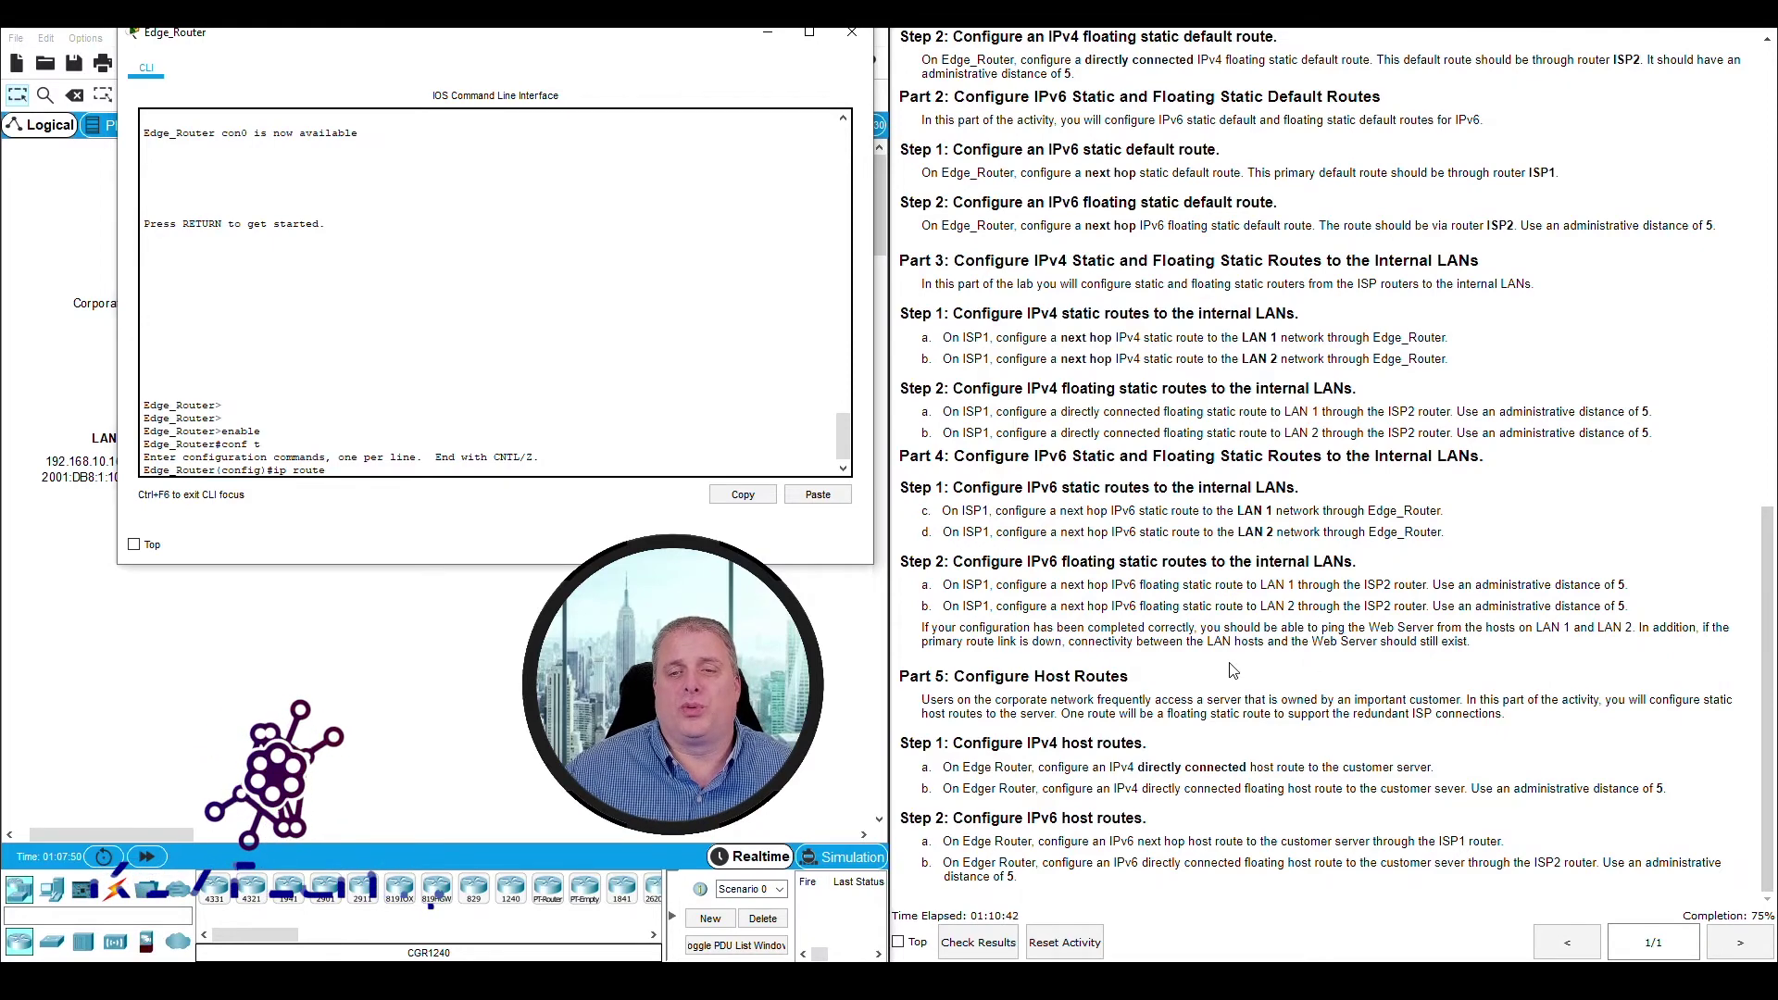
Step: Look up the Customer Server's IPv4 address in the addressing table and begin its host route with ip route 198.0.0.10 255.255.255.255
scroll(1321, 630, up, 15)
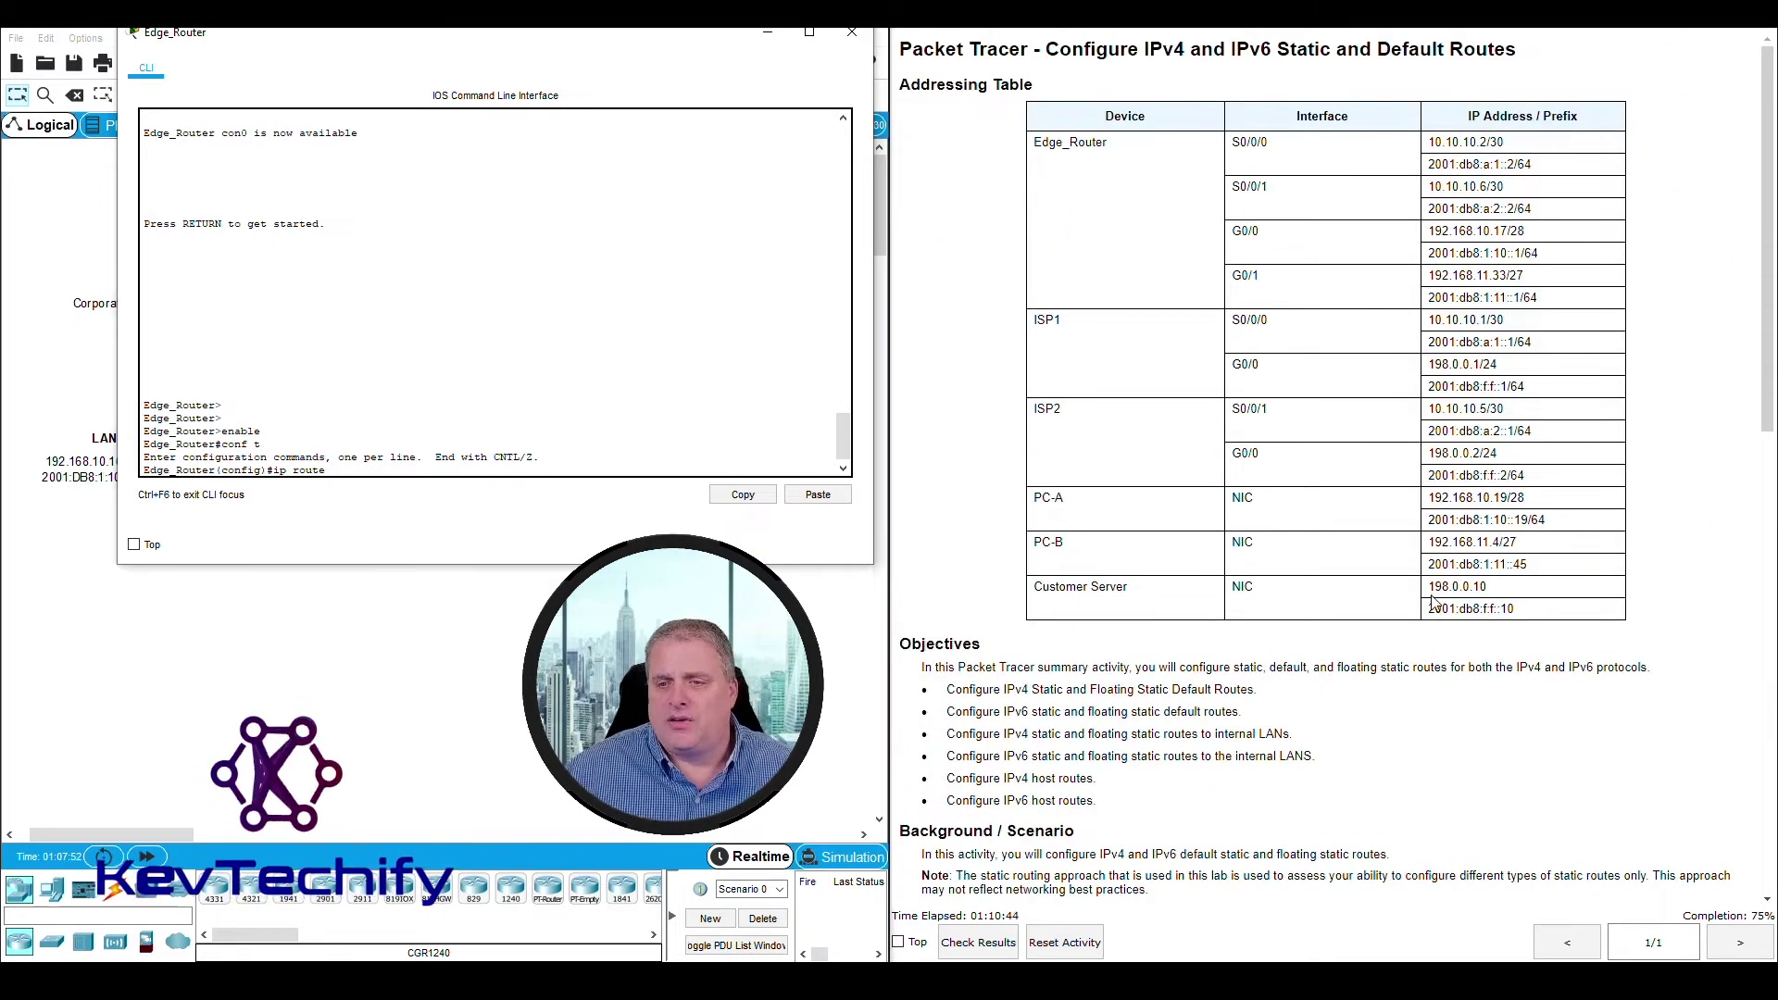
drag(1431, 587, 1500, 589)
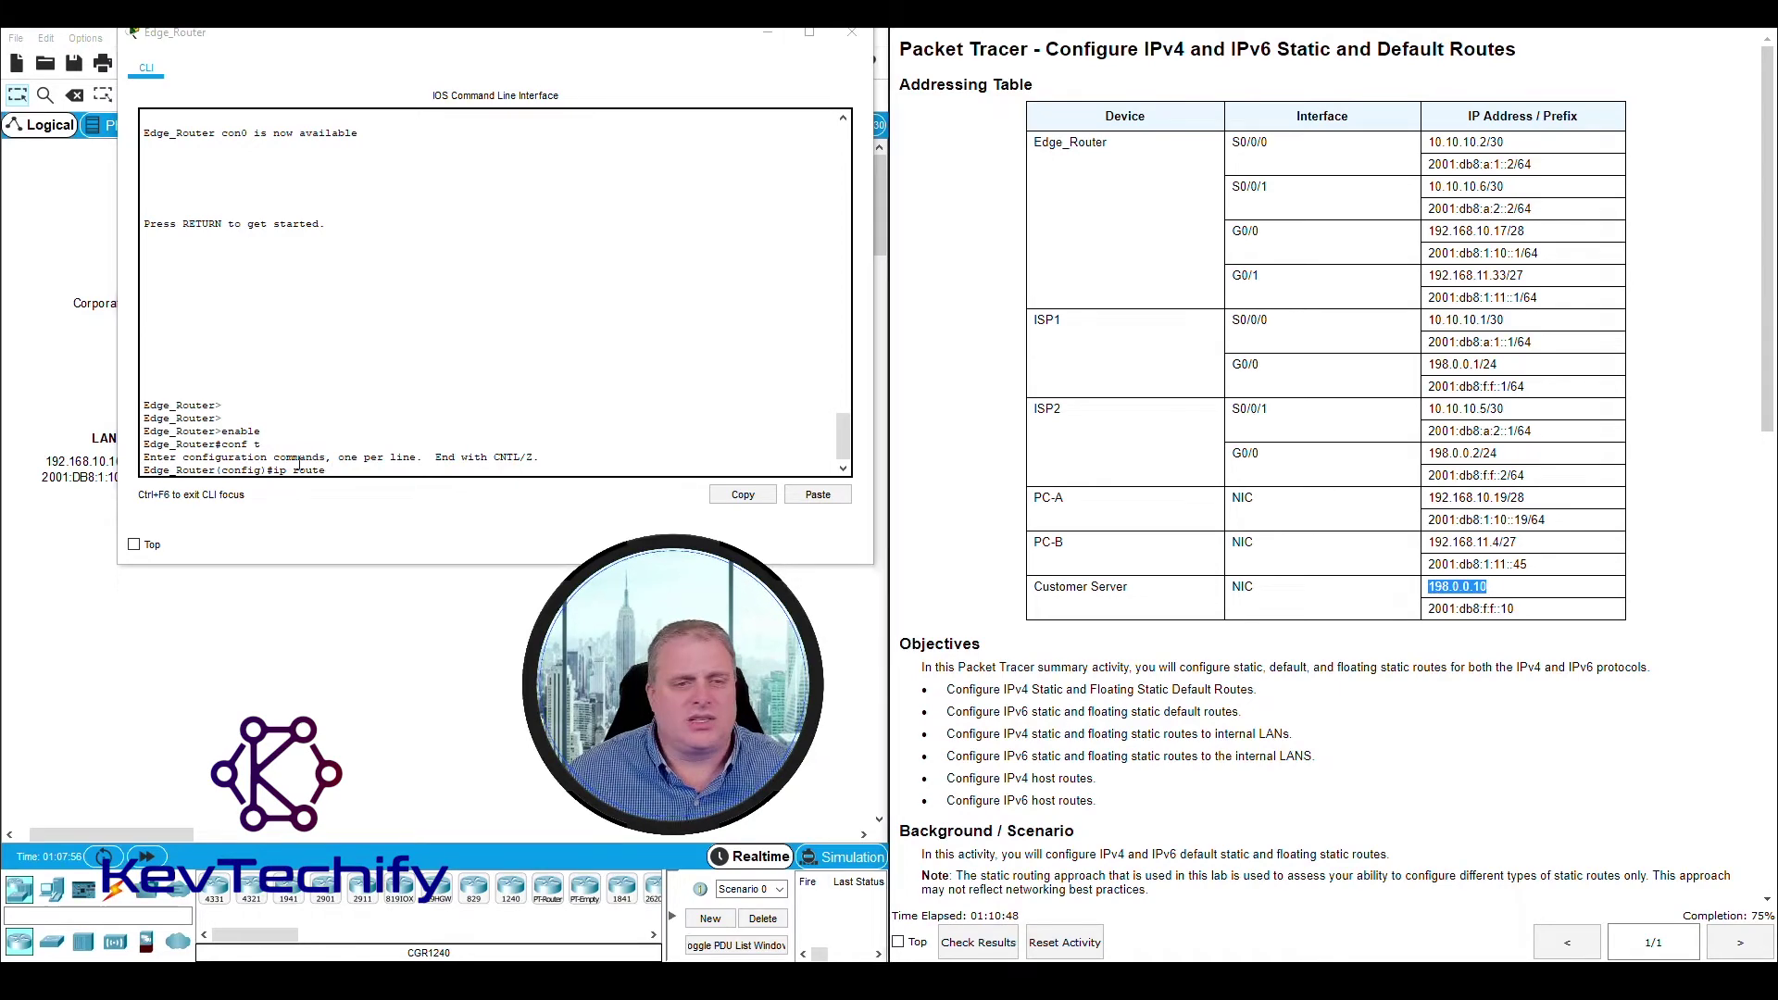
click(347, 475)
text(198.)
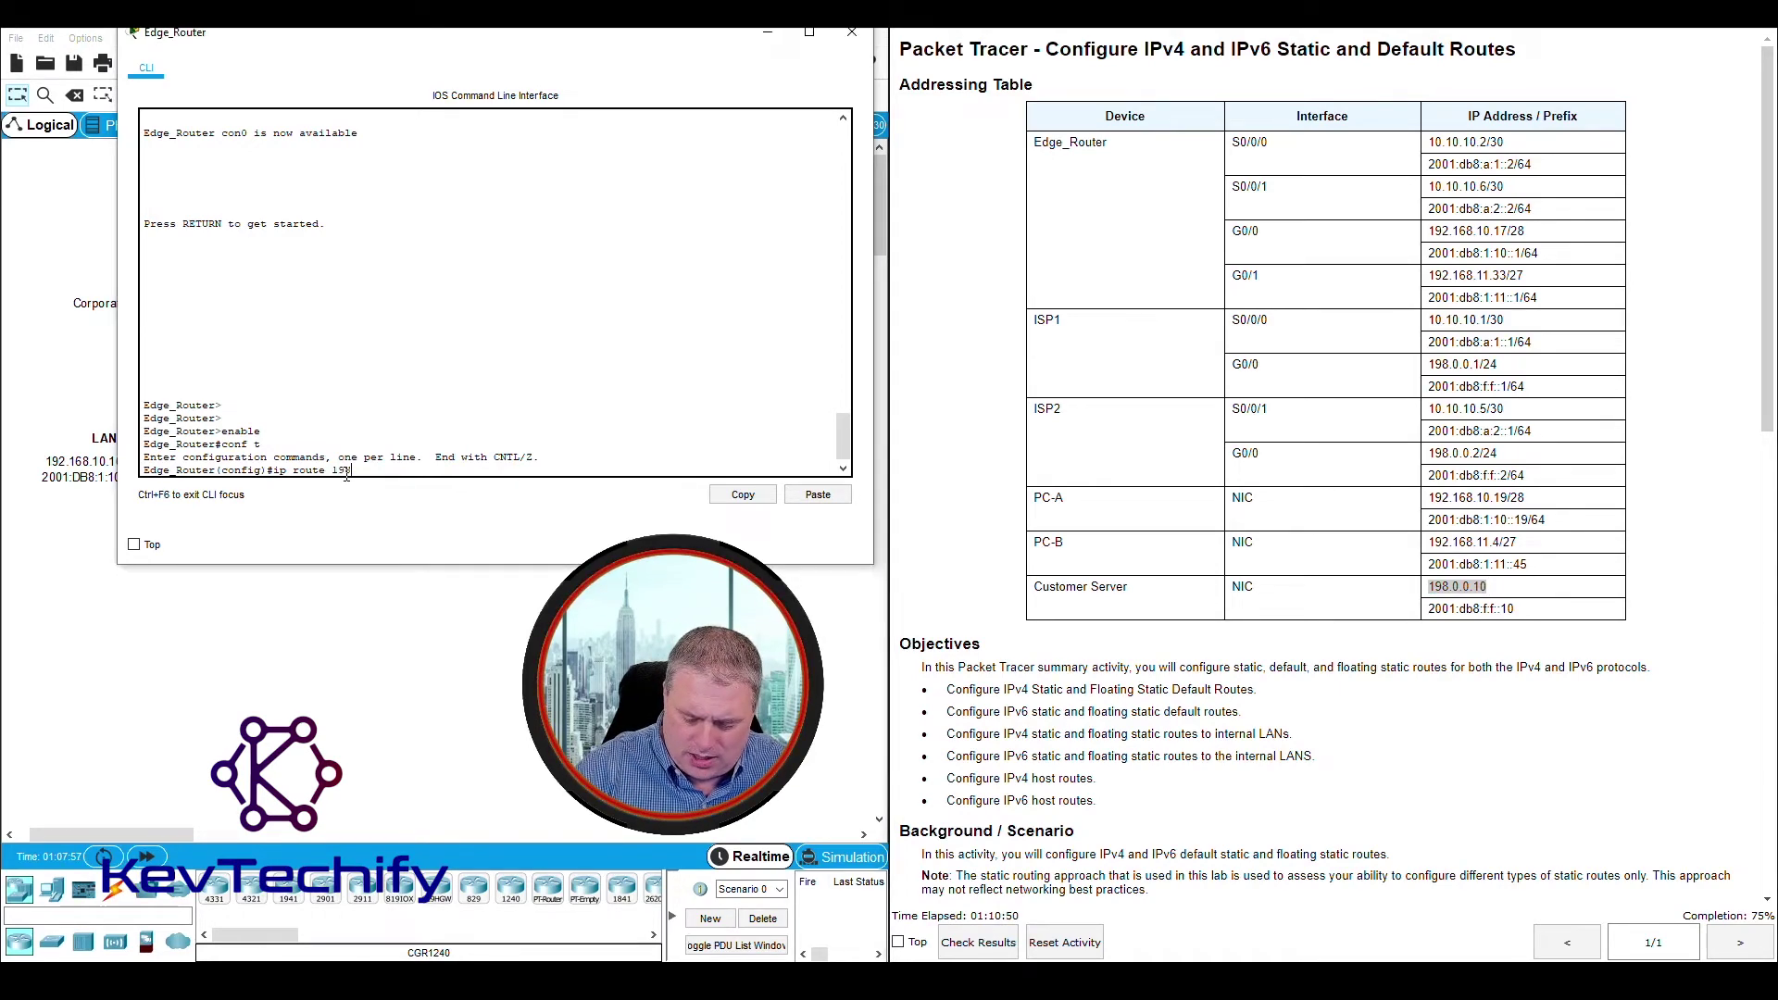
text(0.0.)
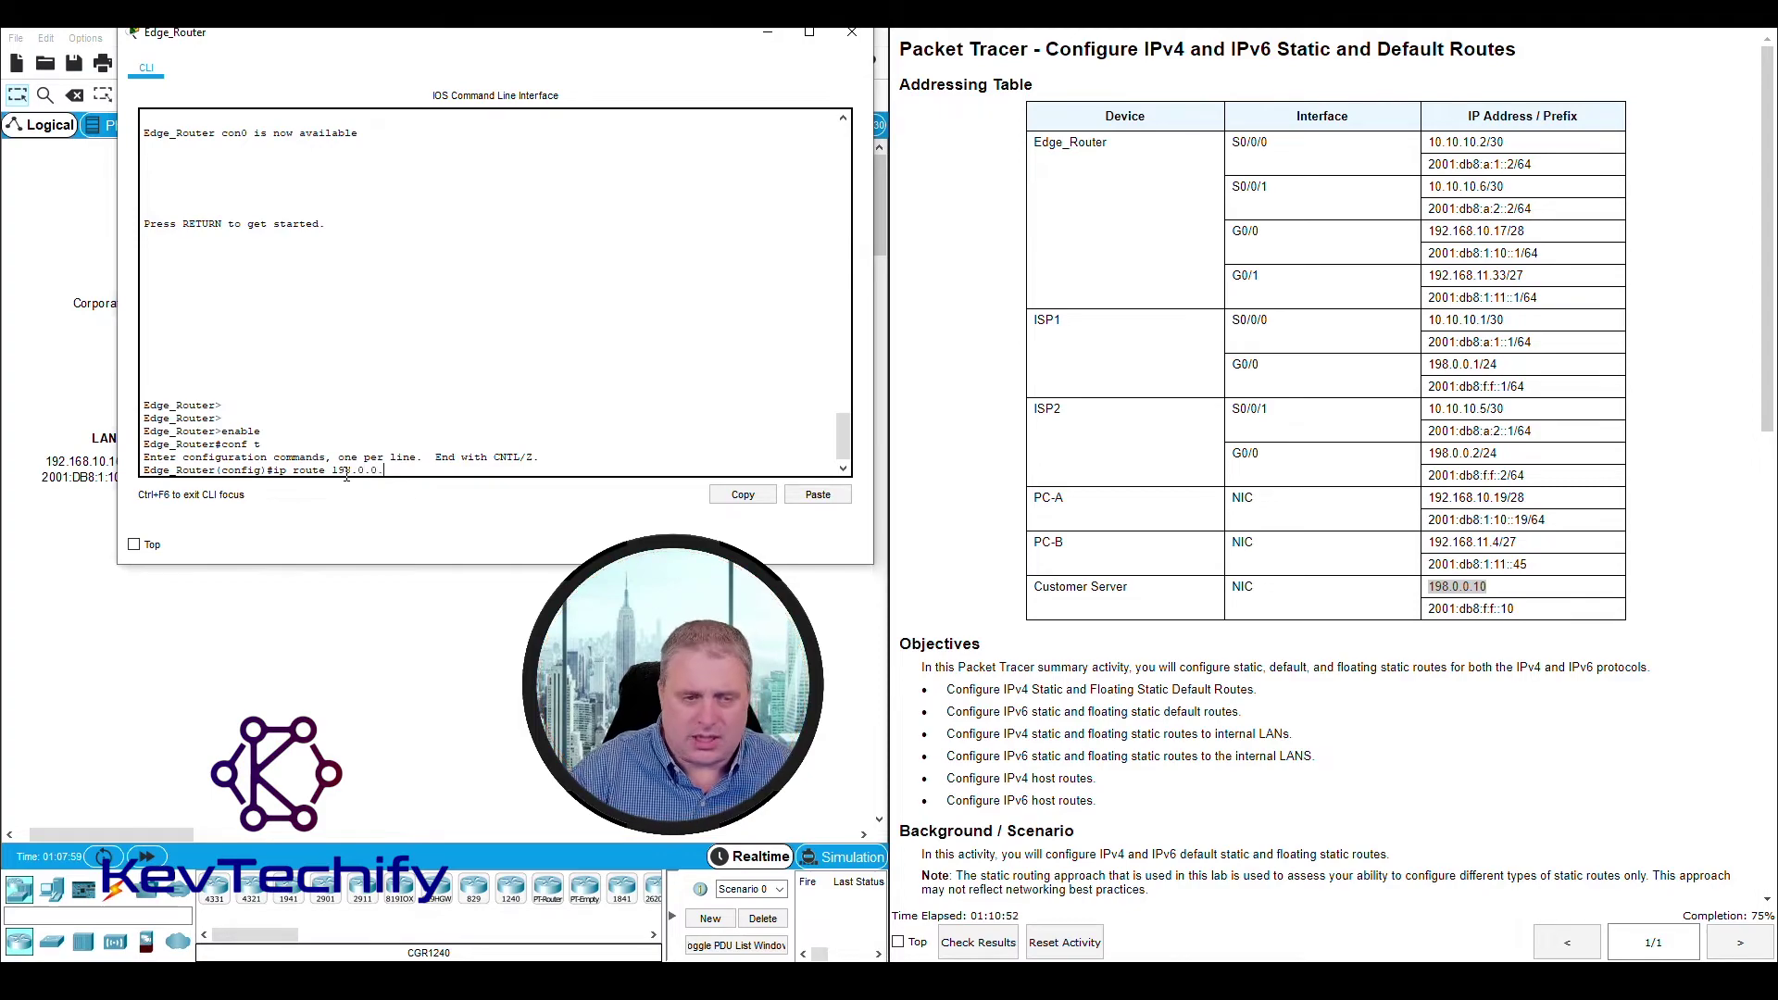
text(10)
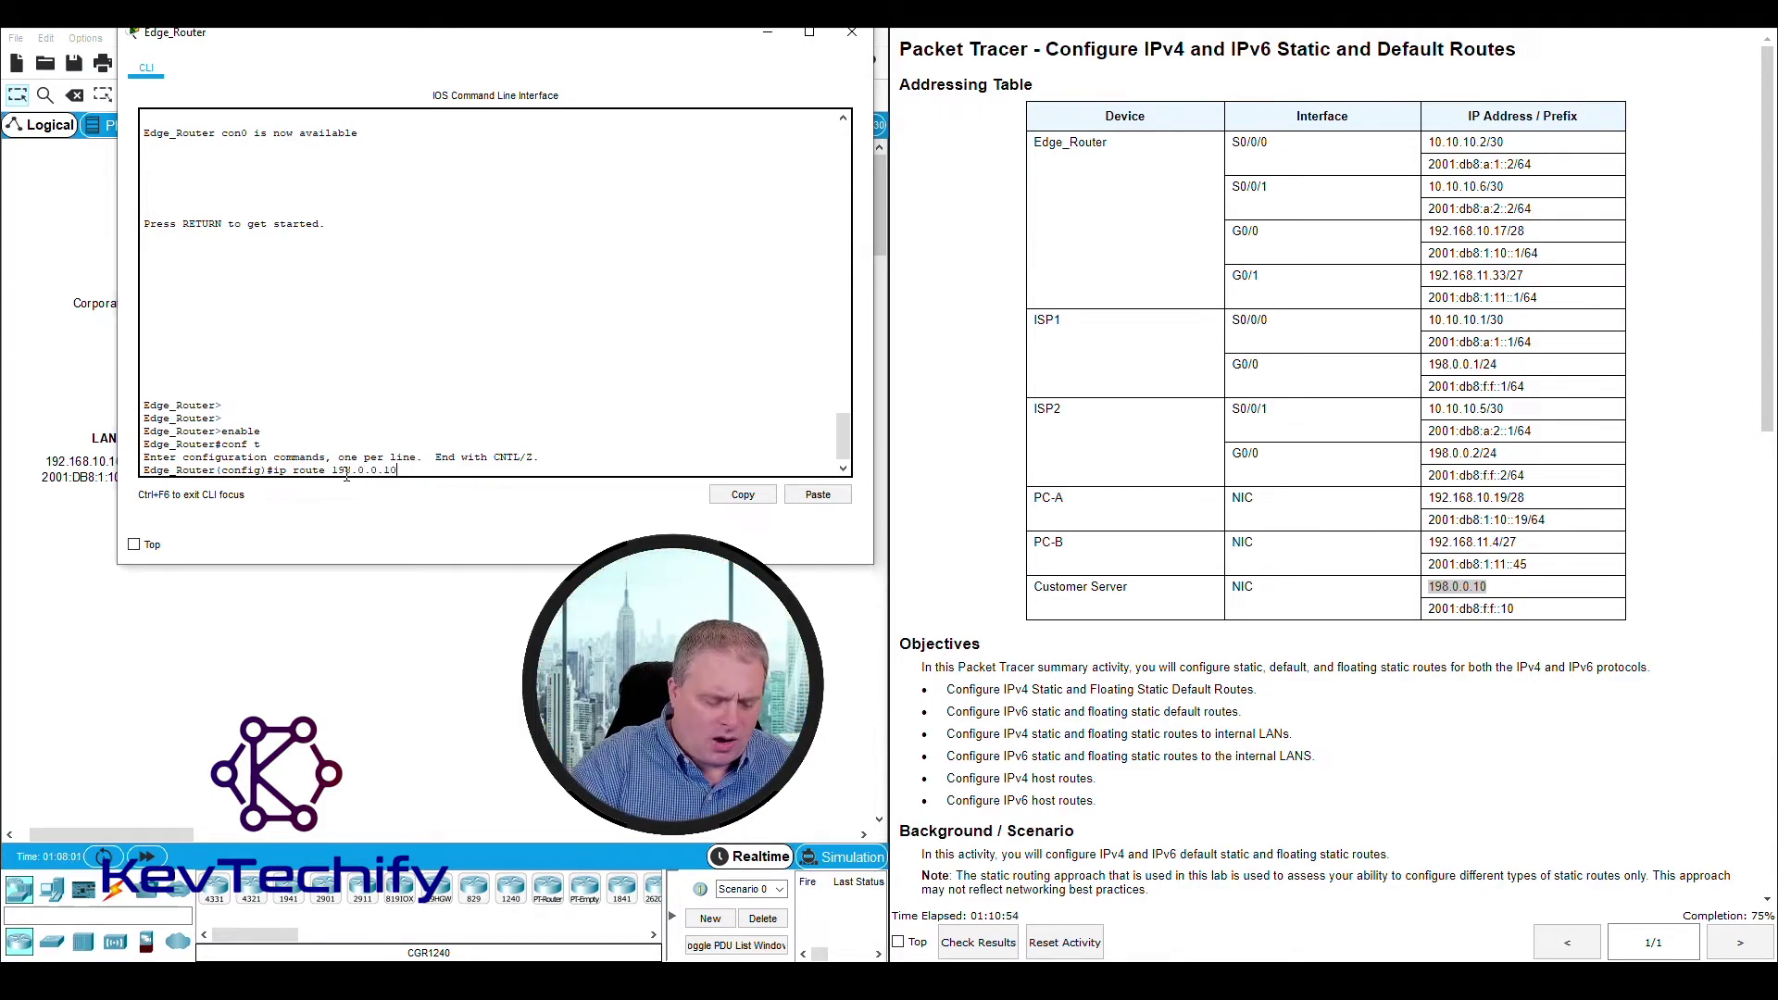
scroll(1405, 526, down, 10)
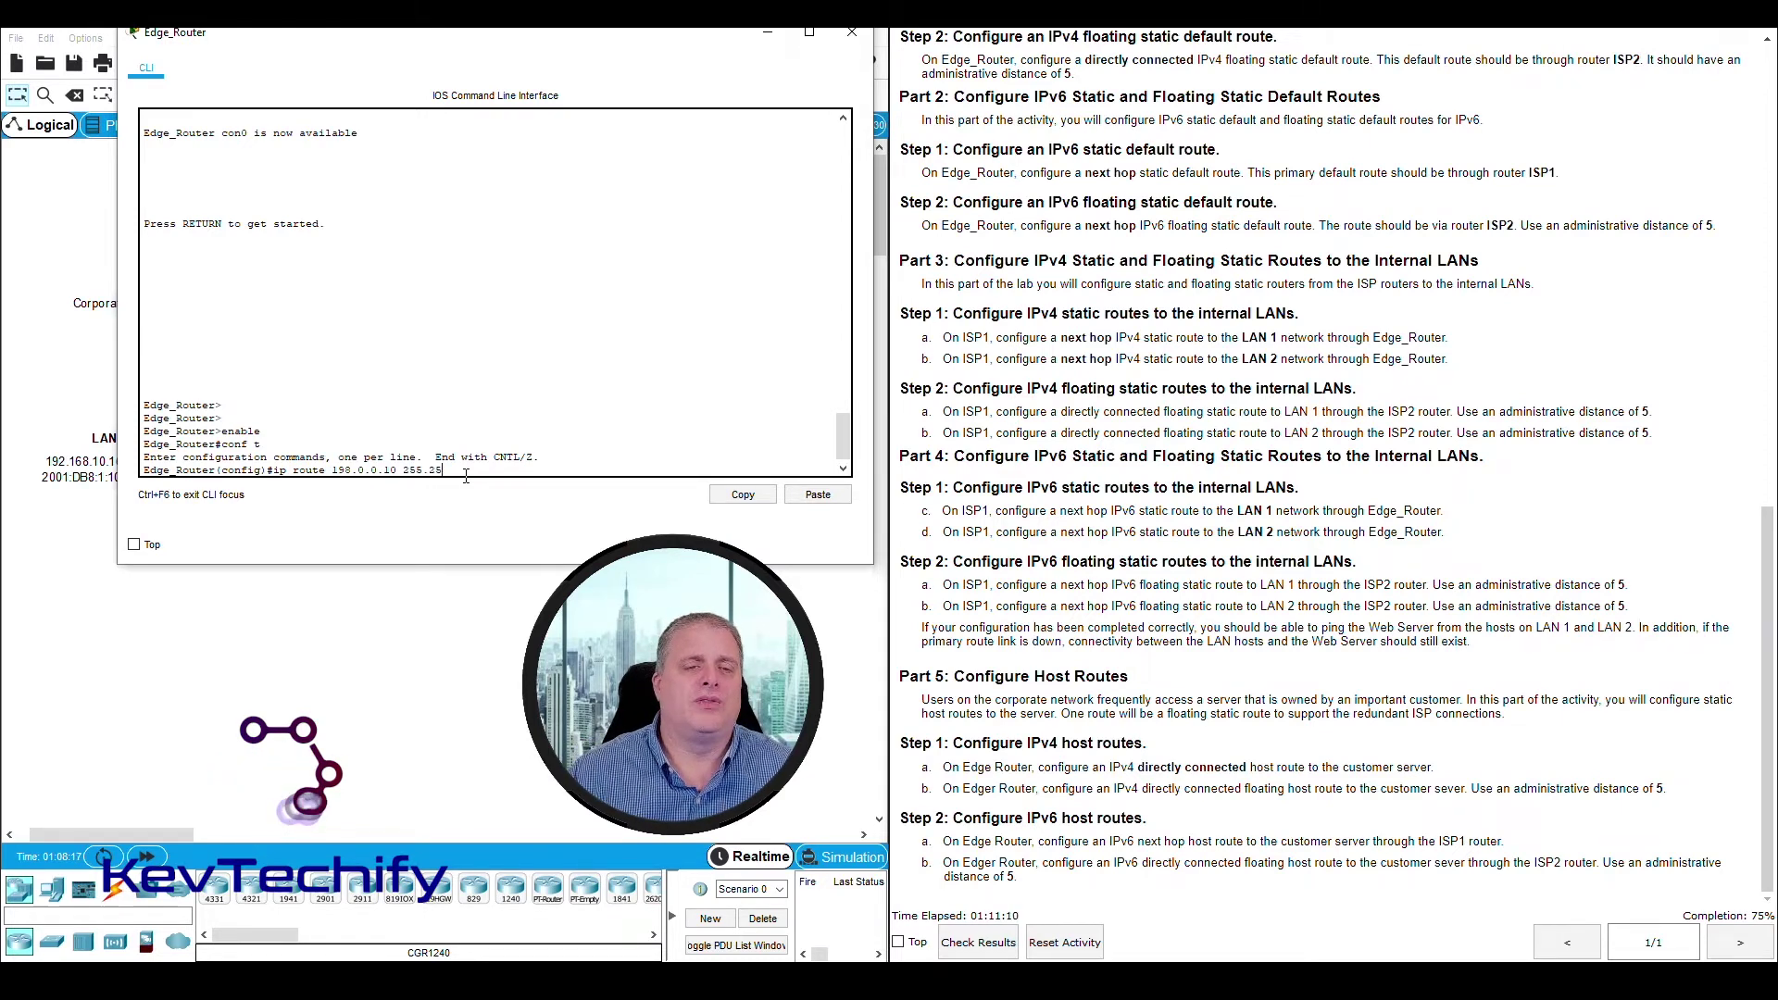
text(255.255.255.255)
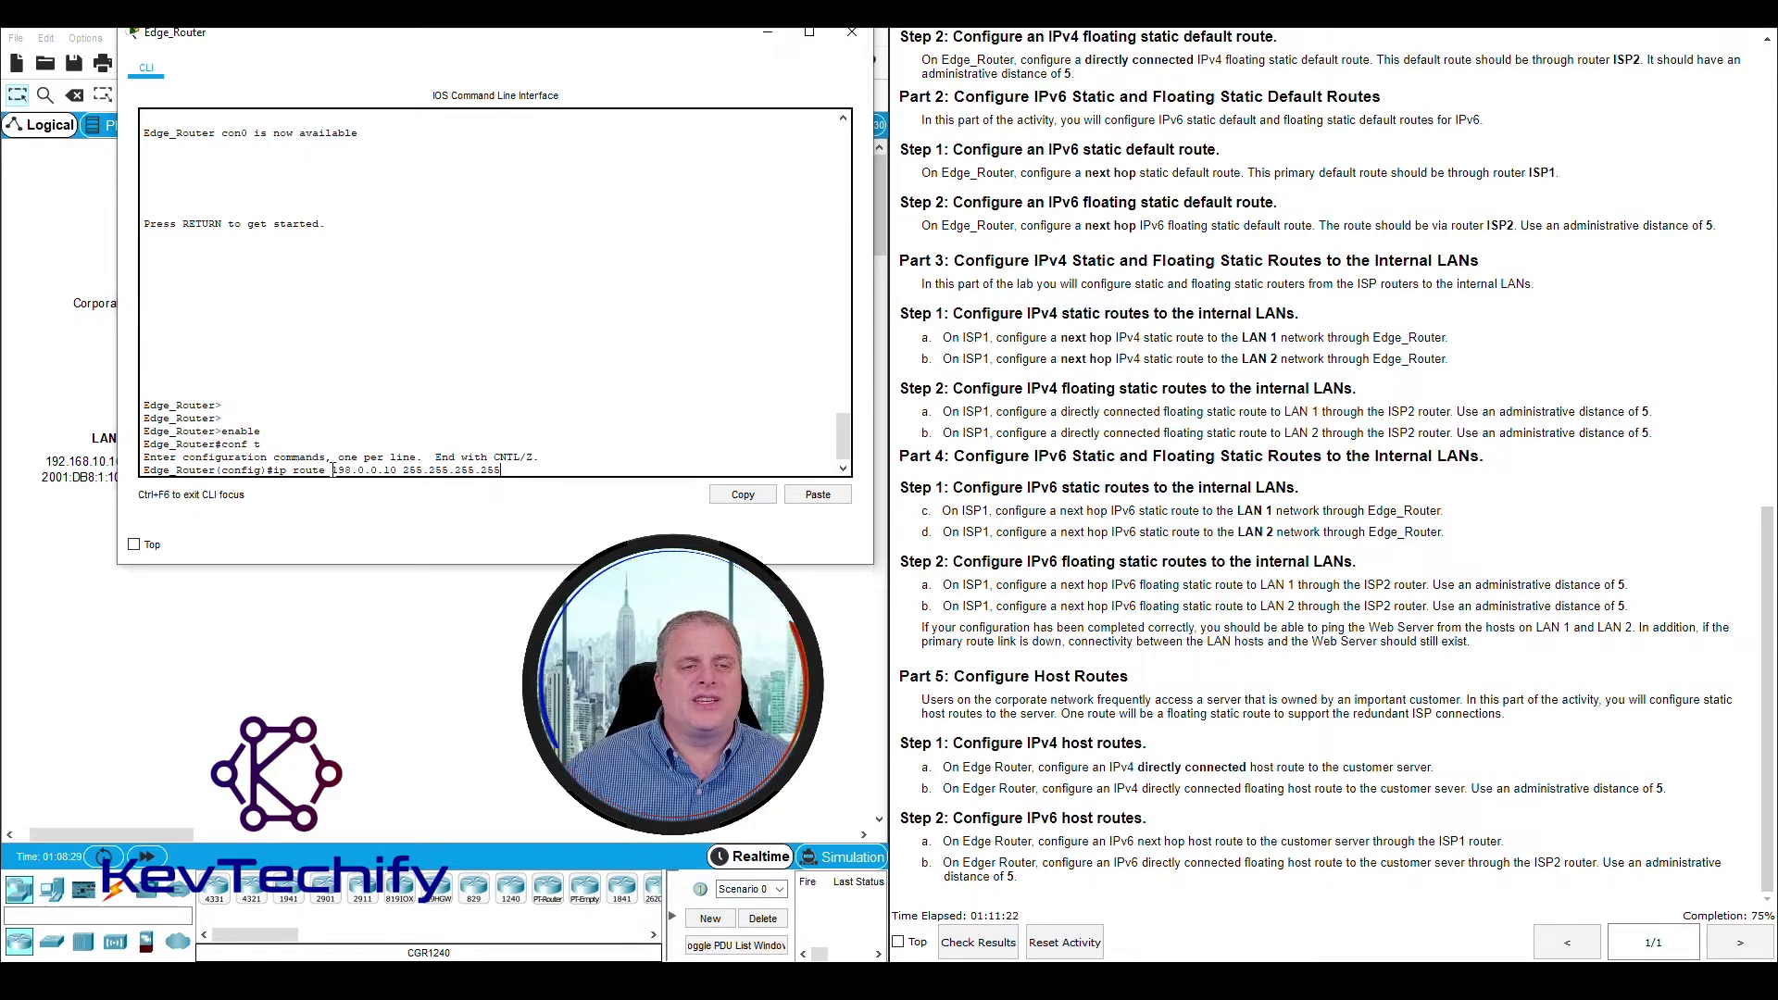
mouse_move(356, 471)
mouse_down()
mouse_move(400, 470)
mouse_move(338, 471)
mouse_move(384, 471)
mouse_up()
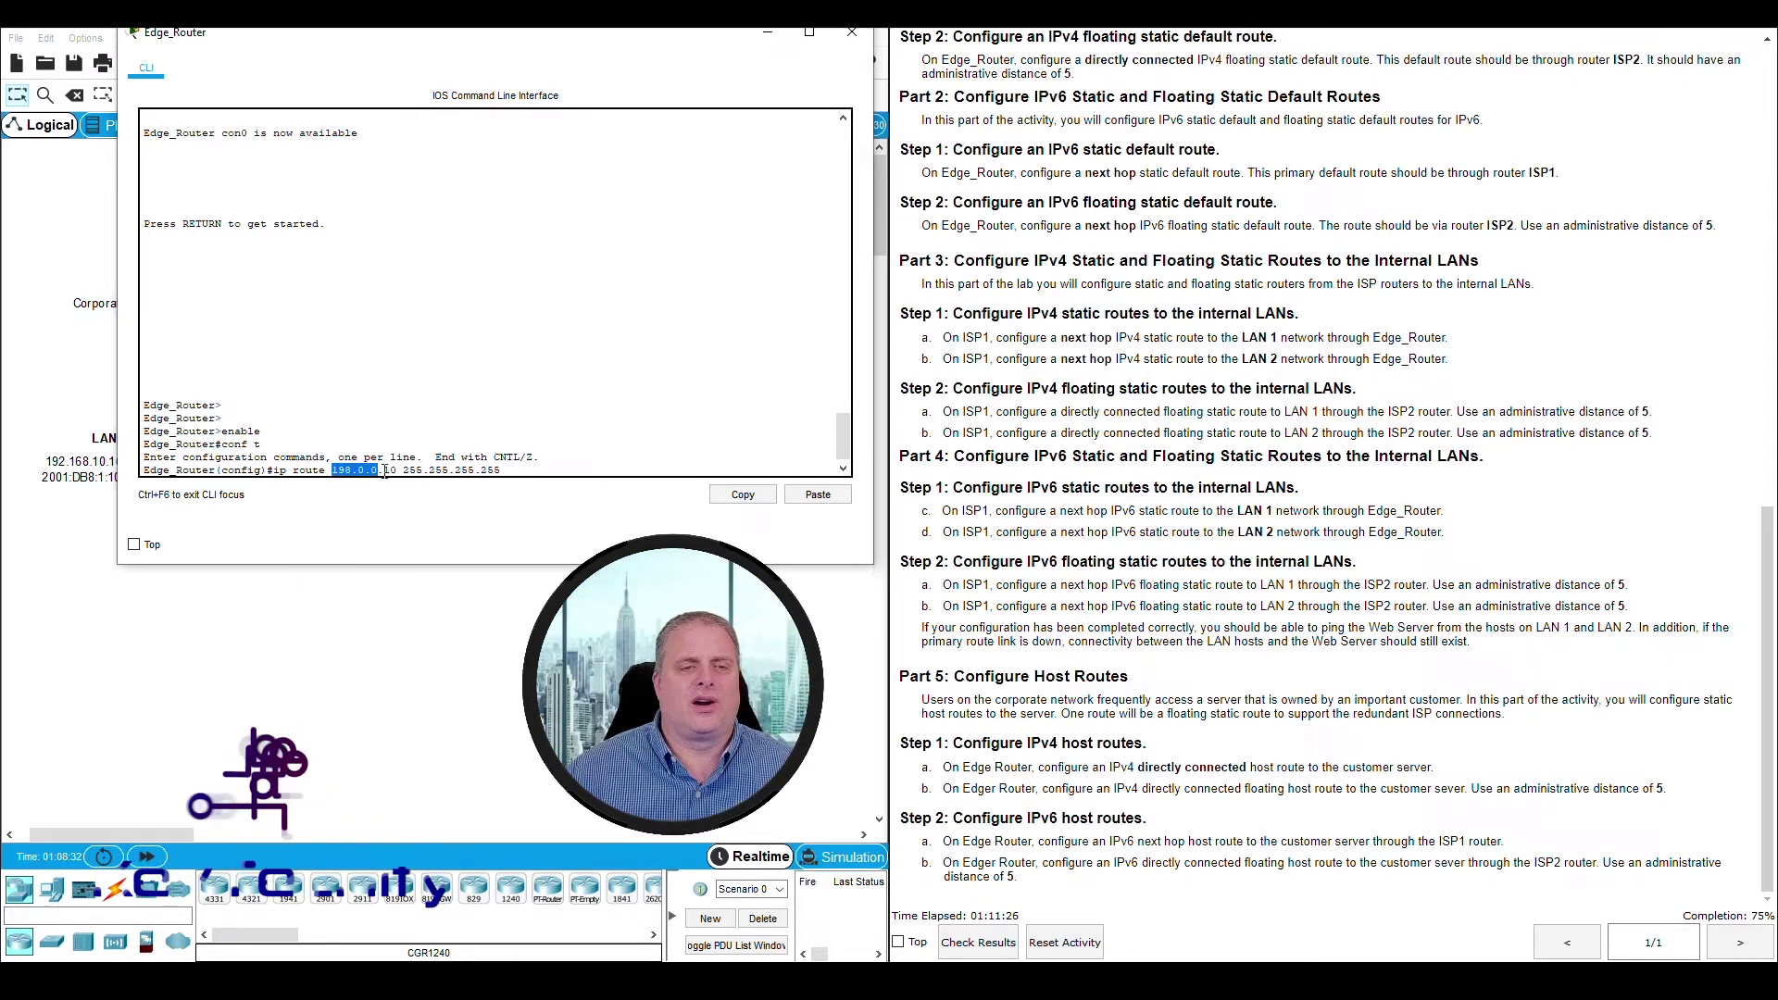
click(511, 473)
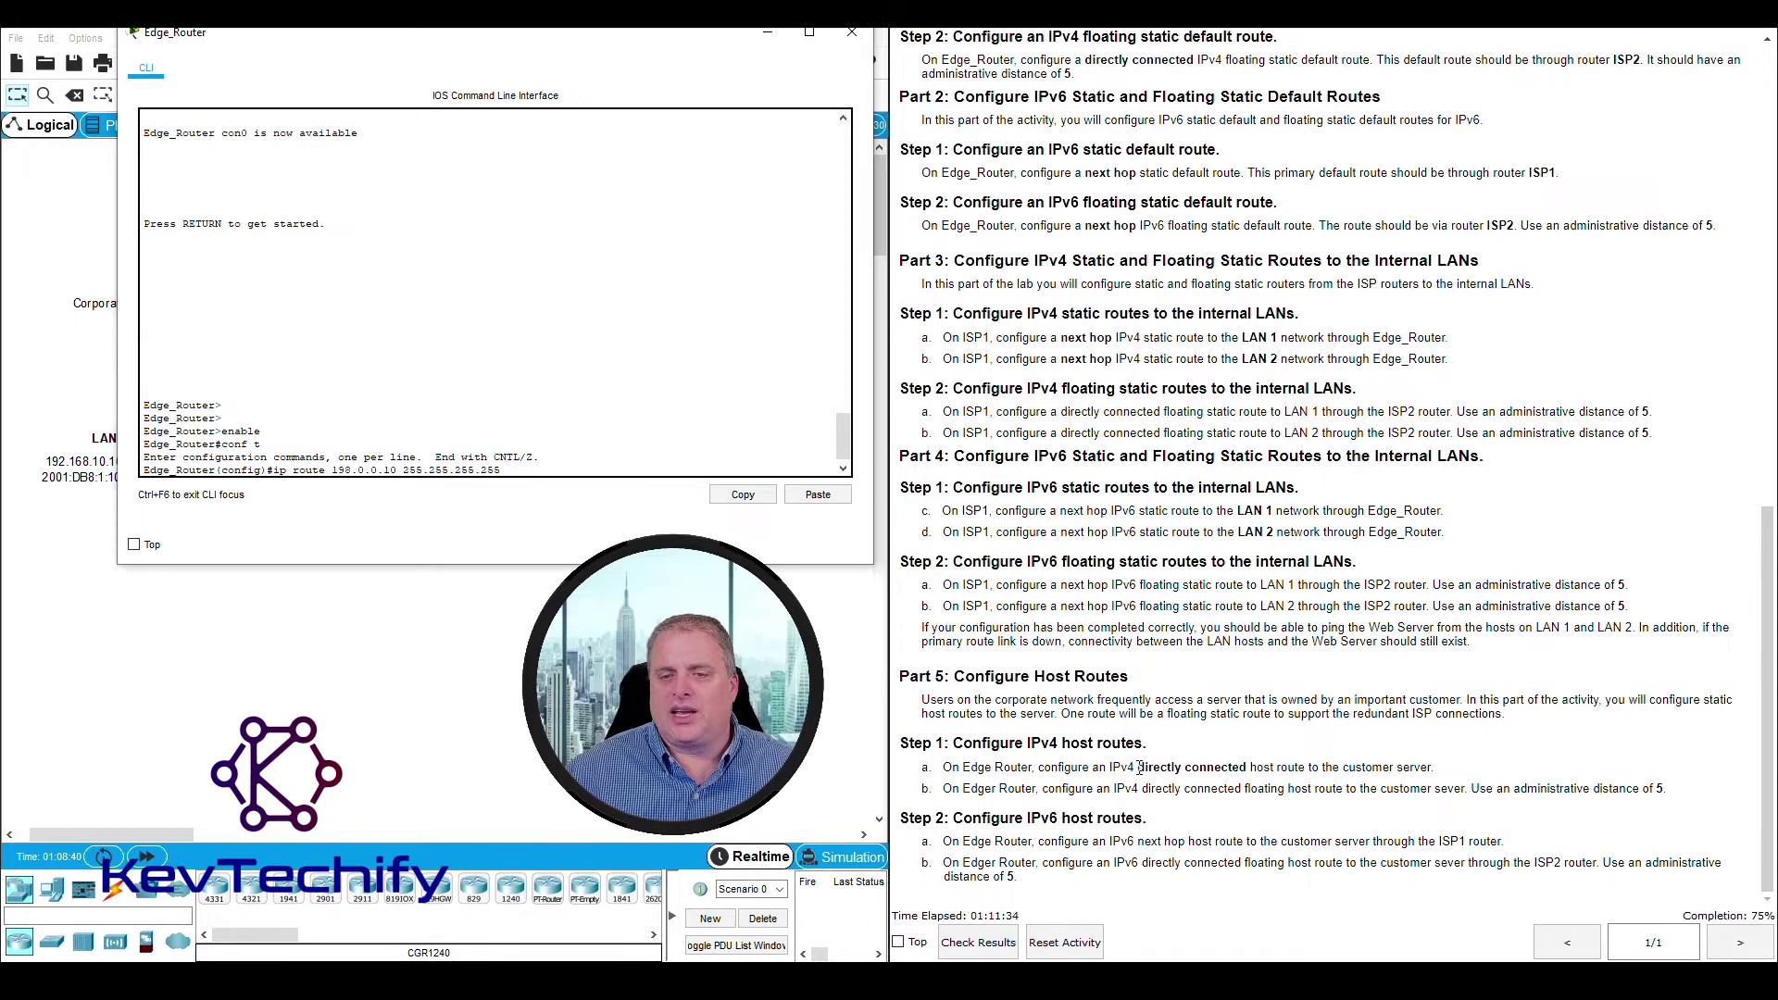
Step: Recheck the directly connected requirement in Part 5 Step 1a and move the Edge_Router console clear of the topology
drag(1140, 768, 1235, 771)
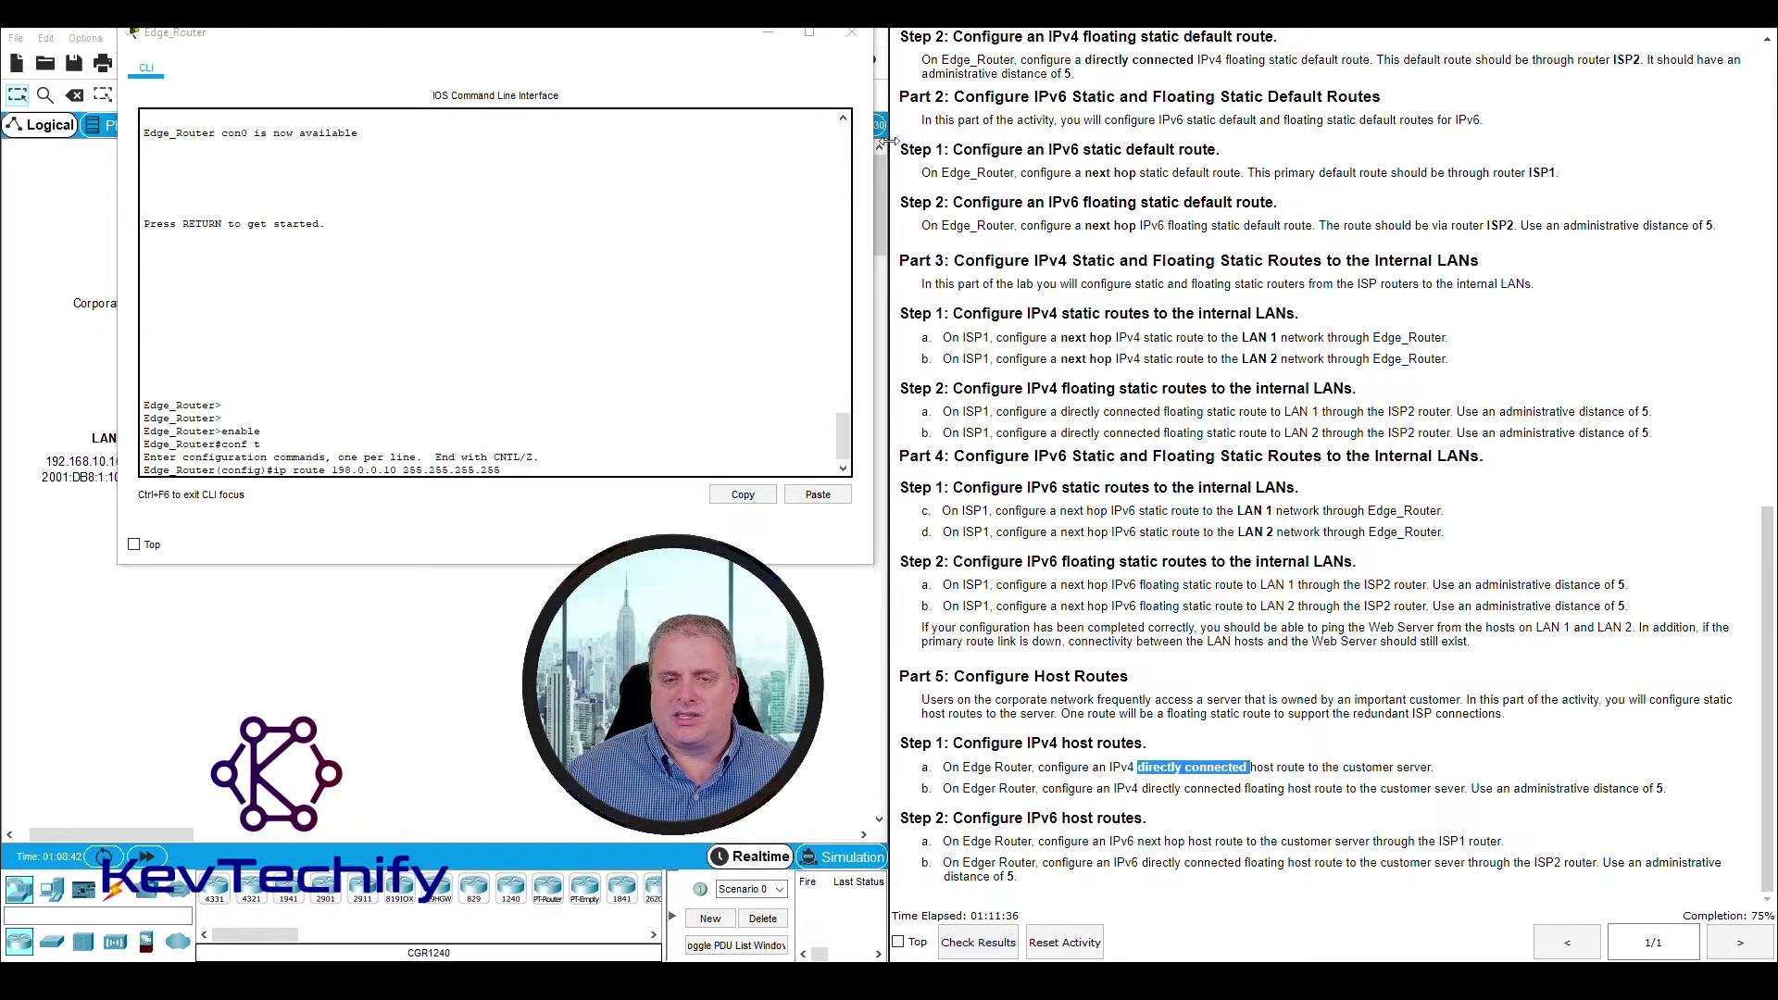
drag(679, 47, 1469, 103)
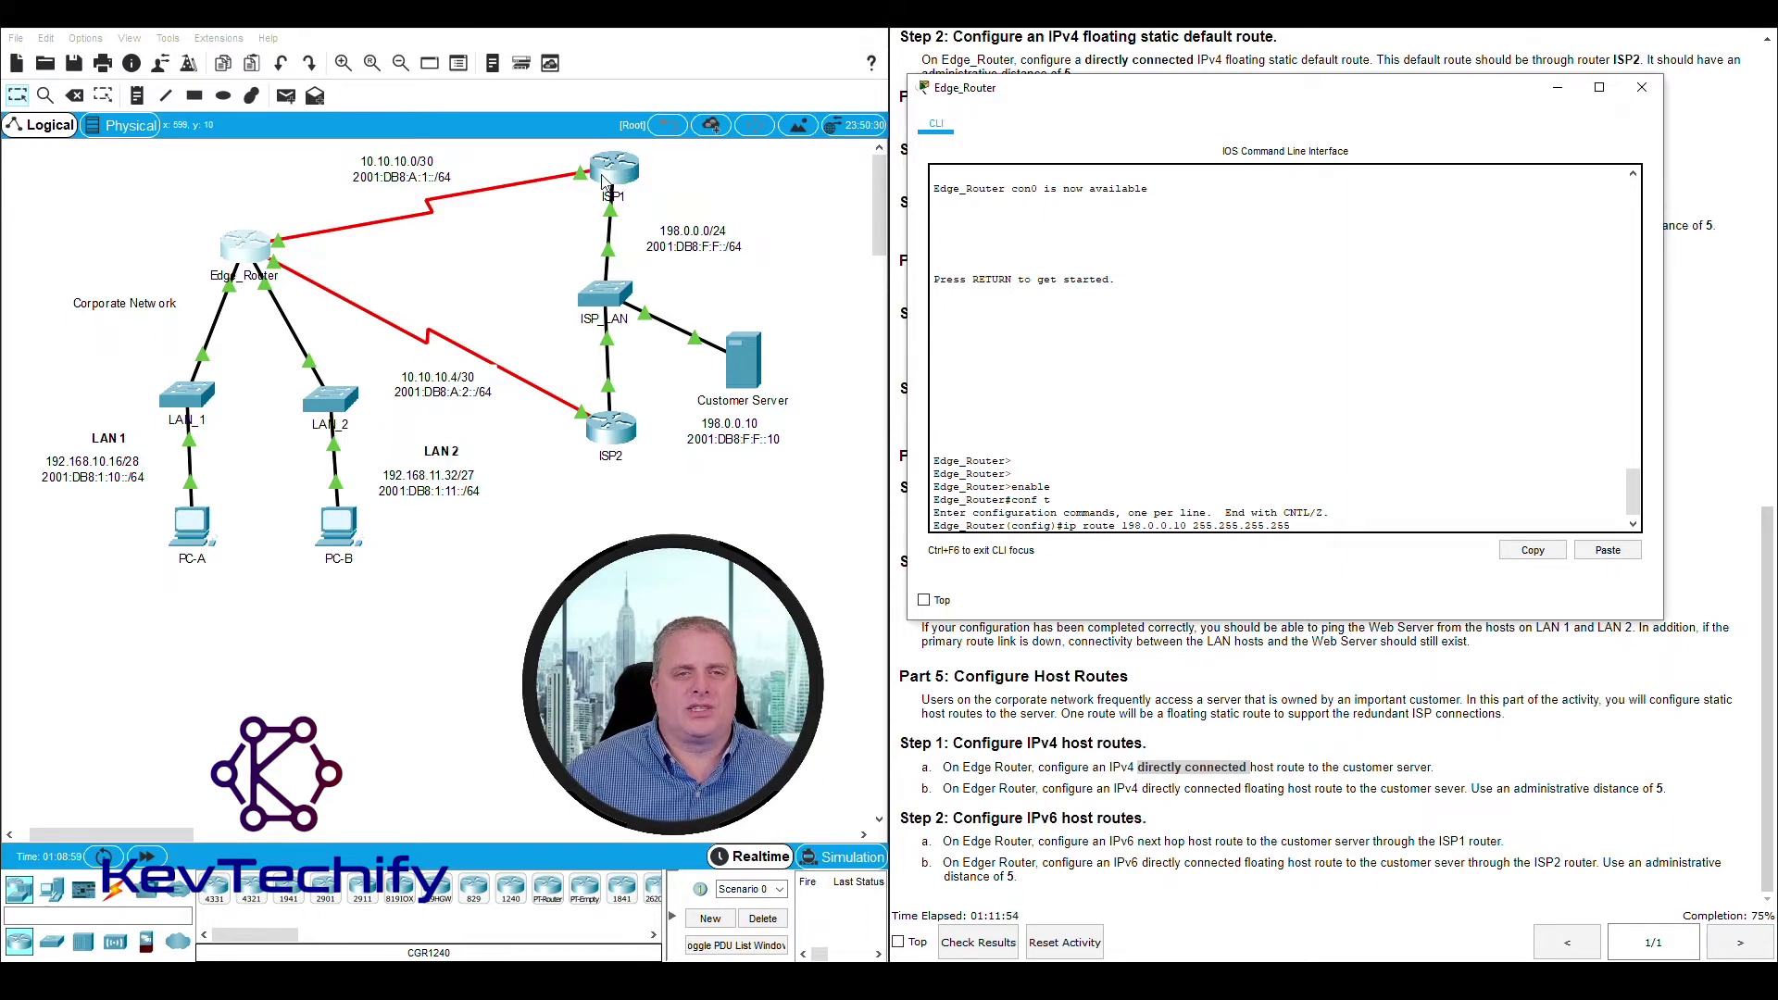
click(450, 278)
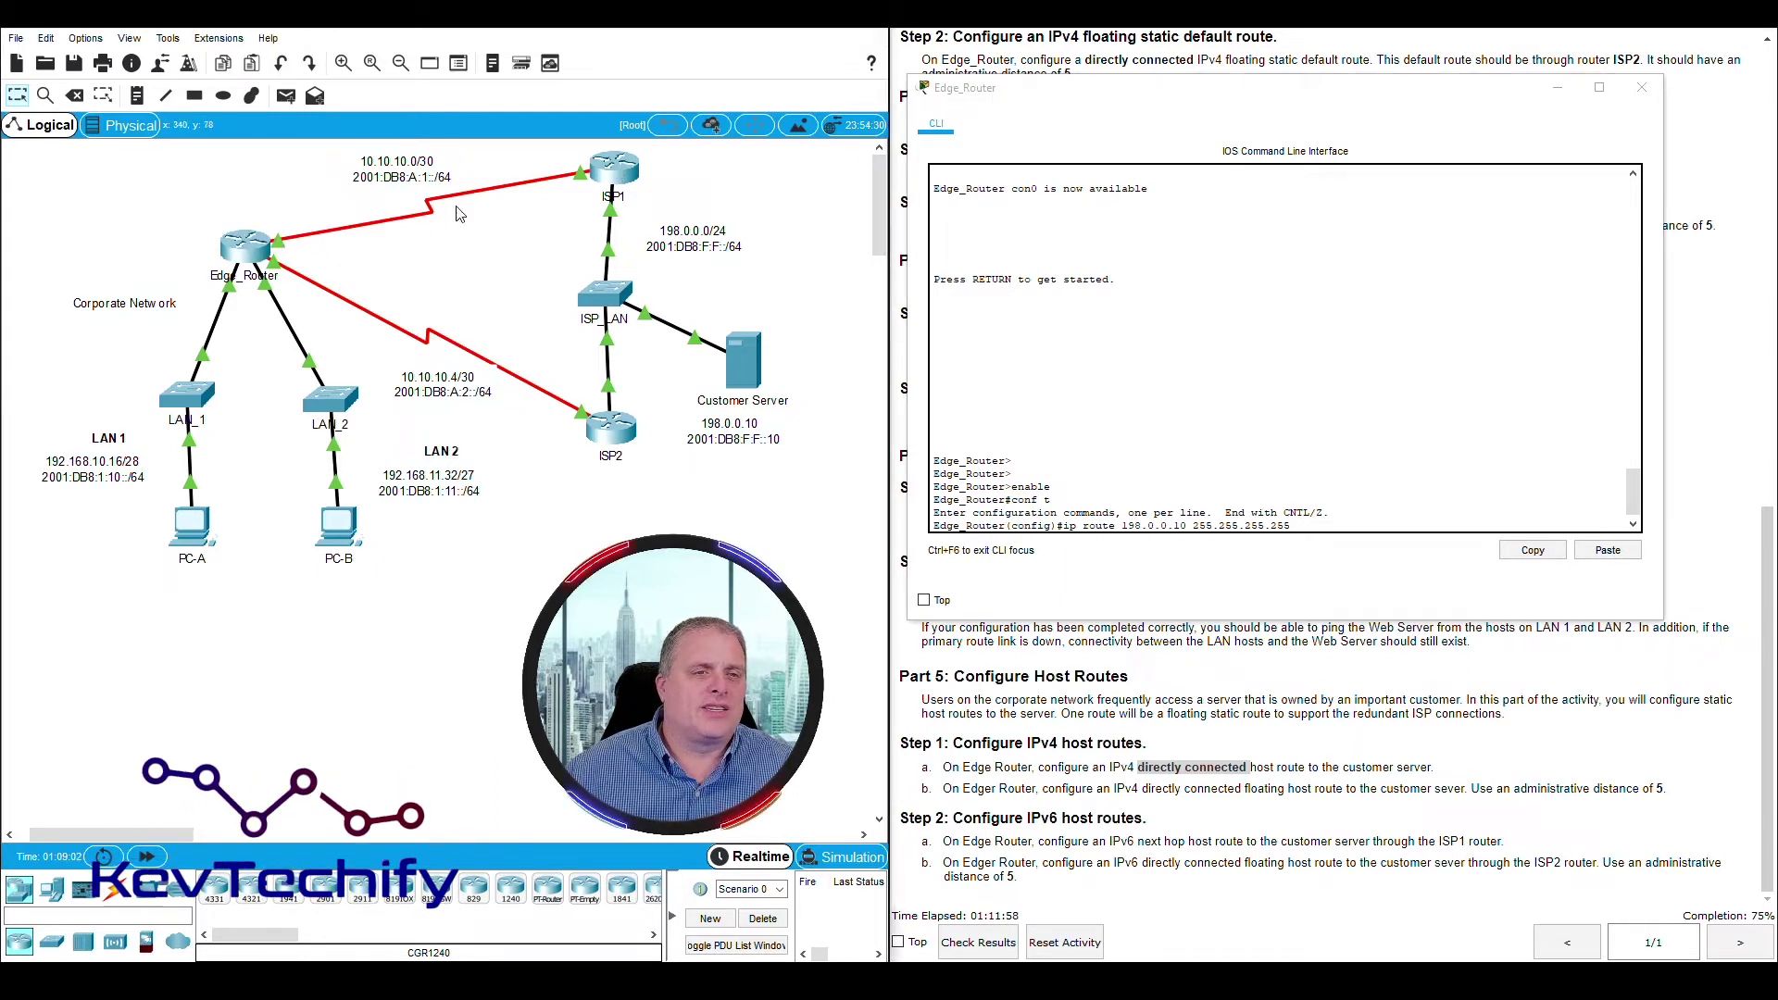
Step: Undo the removal of the link between Edge_Router and ISP1 and check Edge_Router's interface on it
click(280, 247)
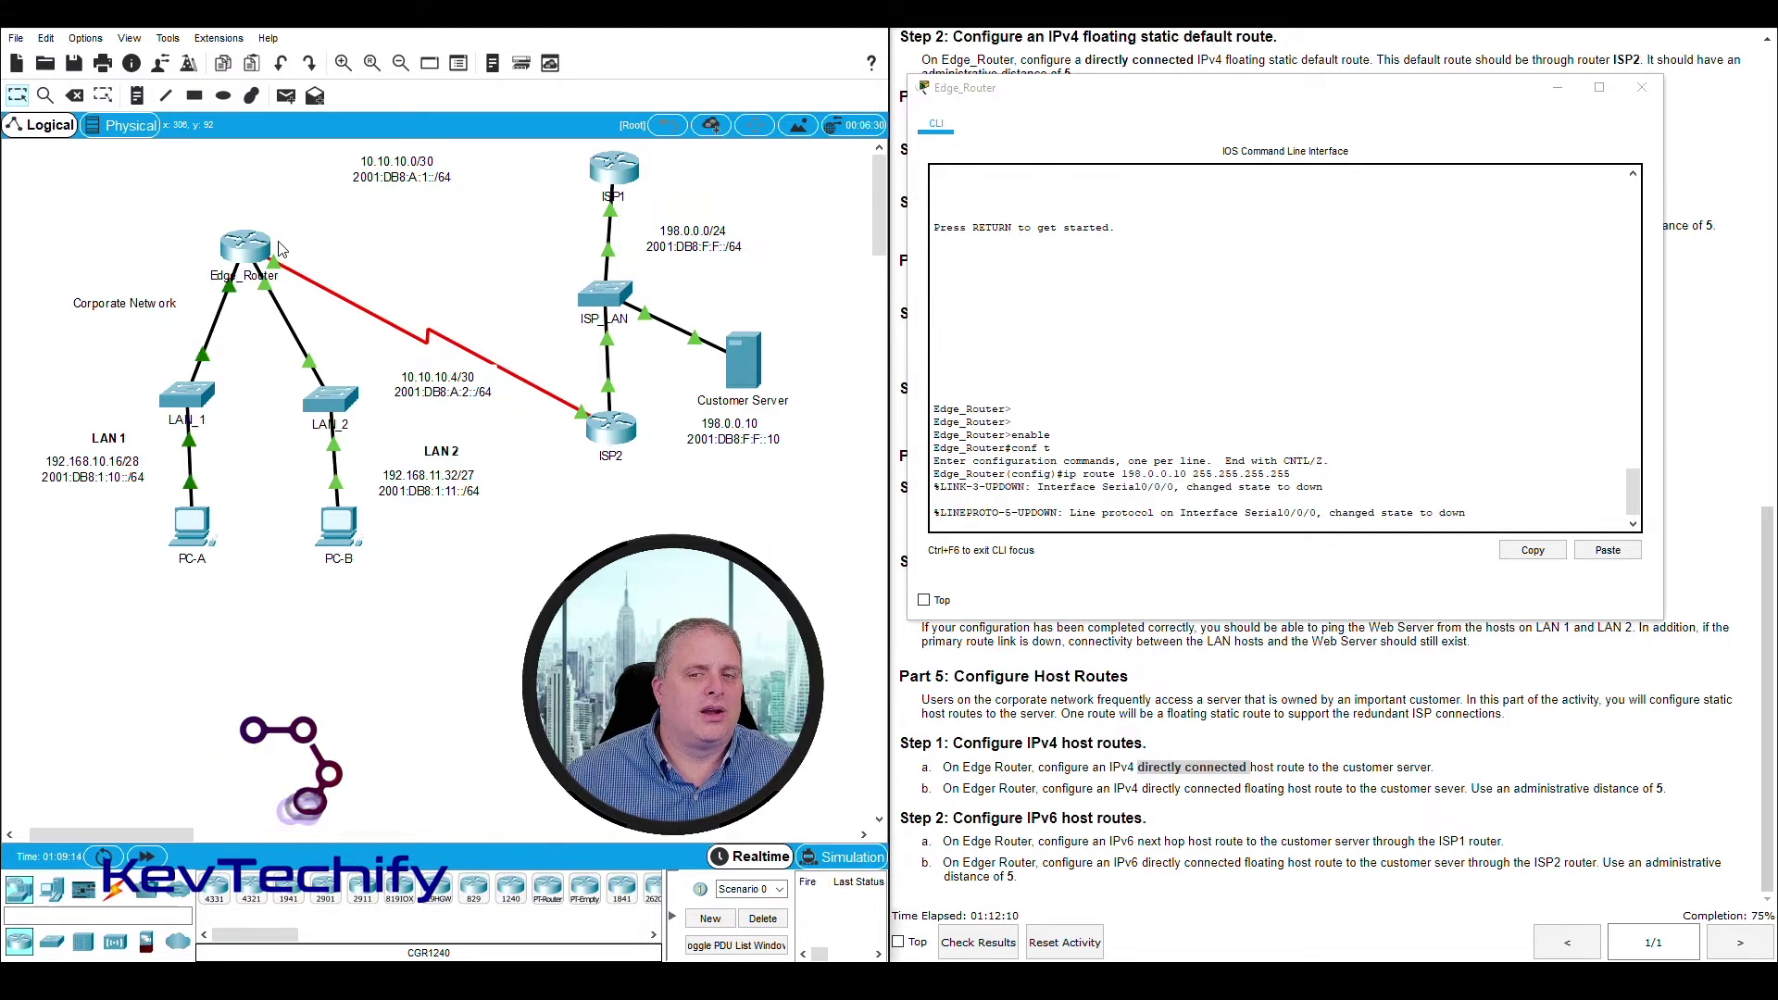
key(ctrl+z)
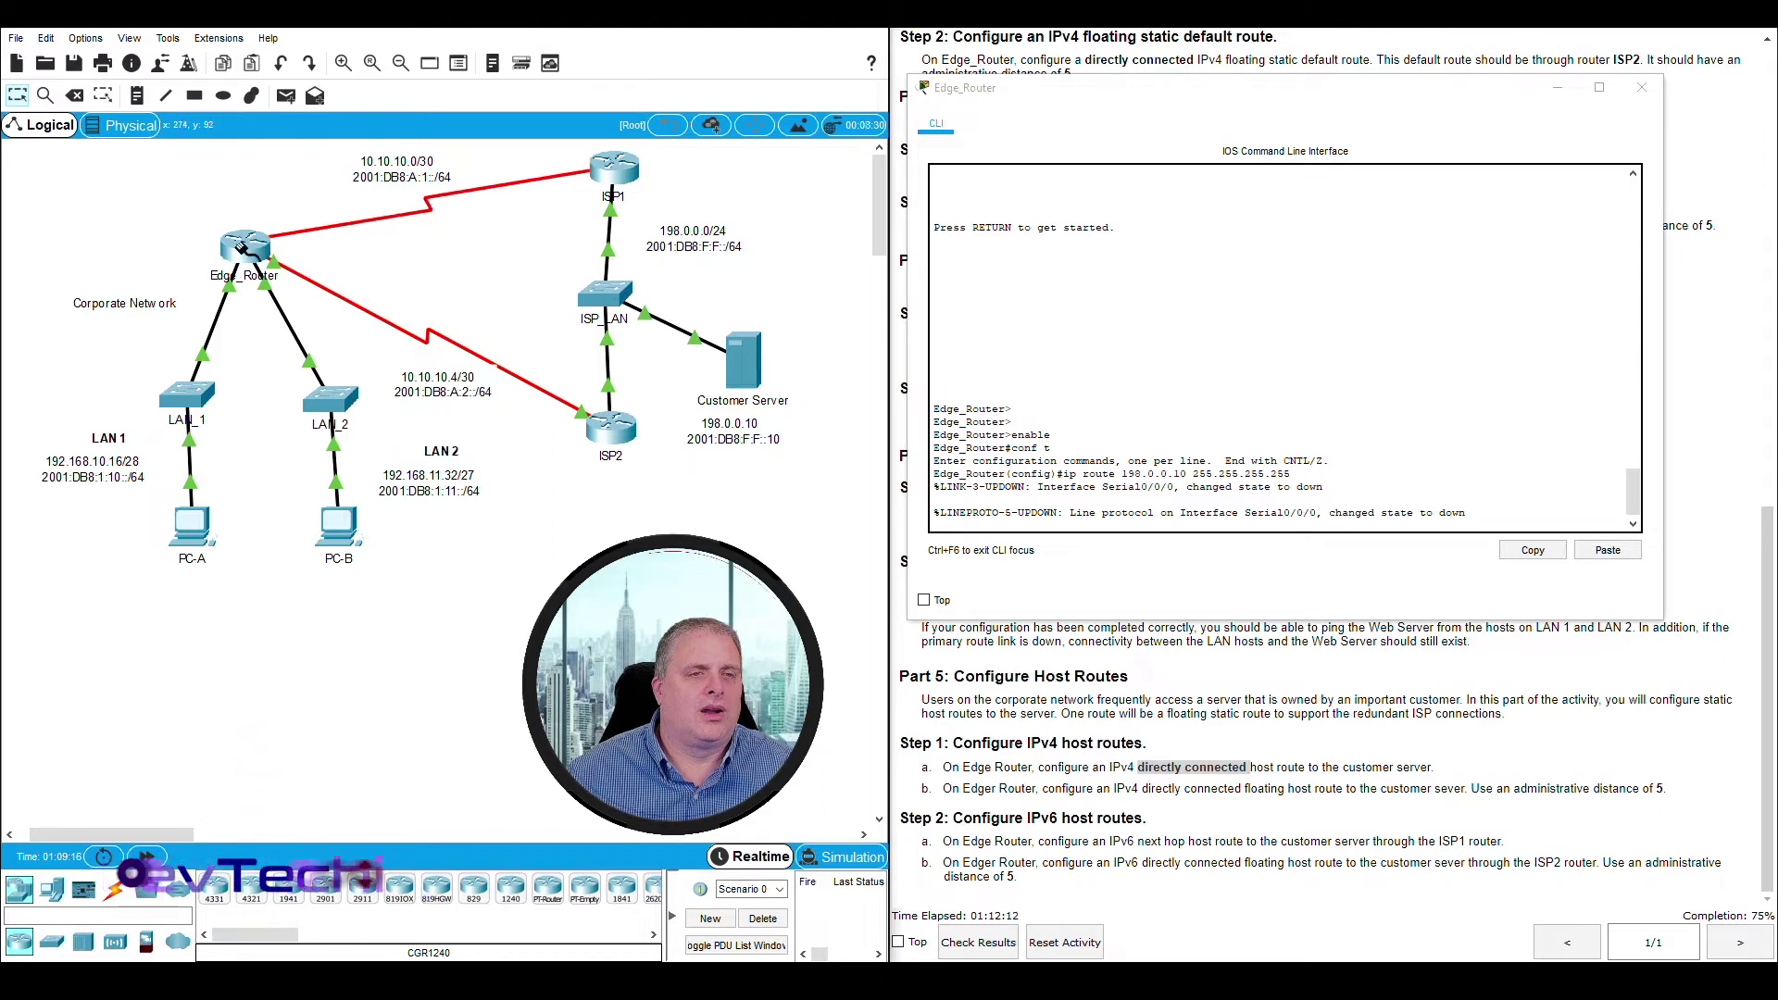
click(250, 245)
click(304, 294)
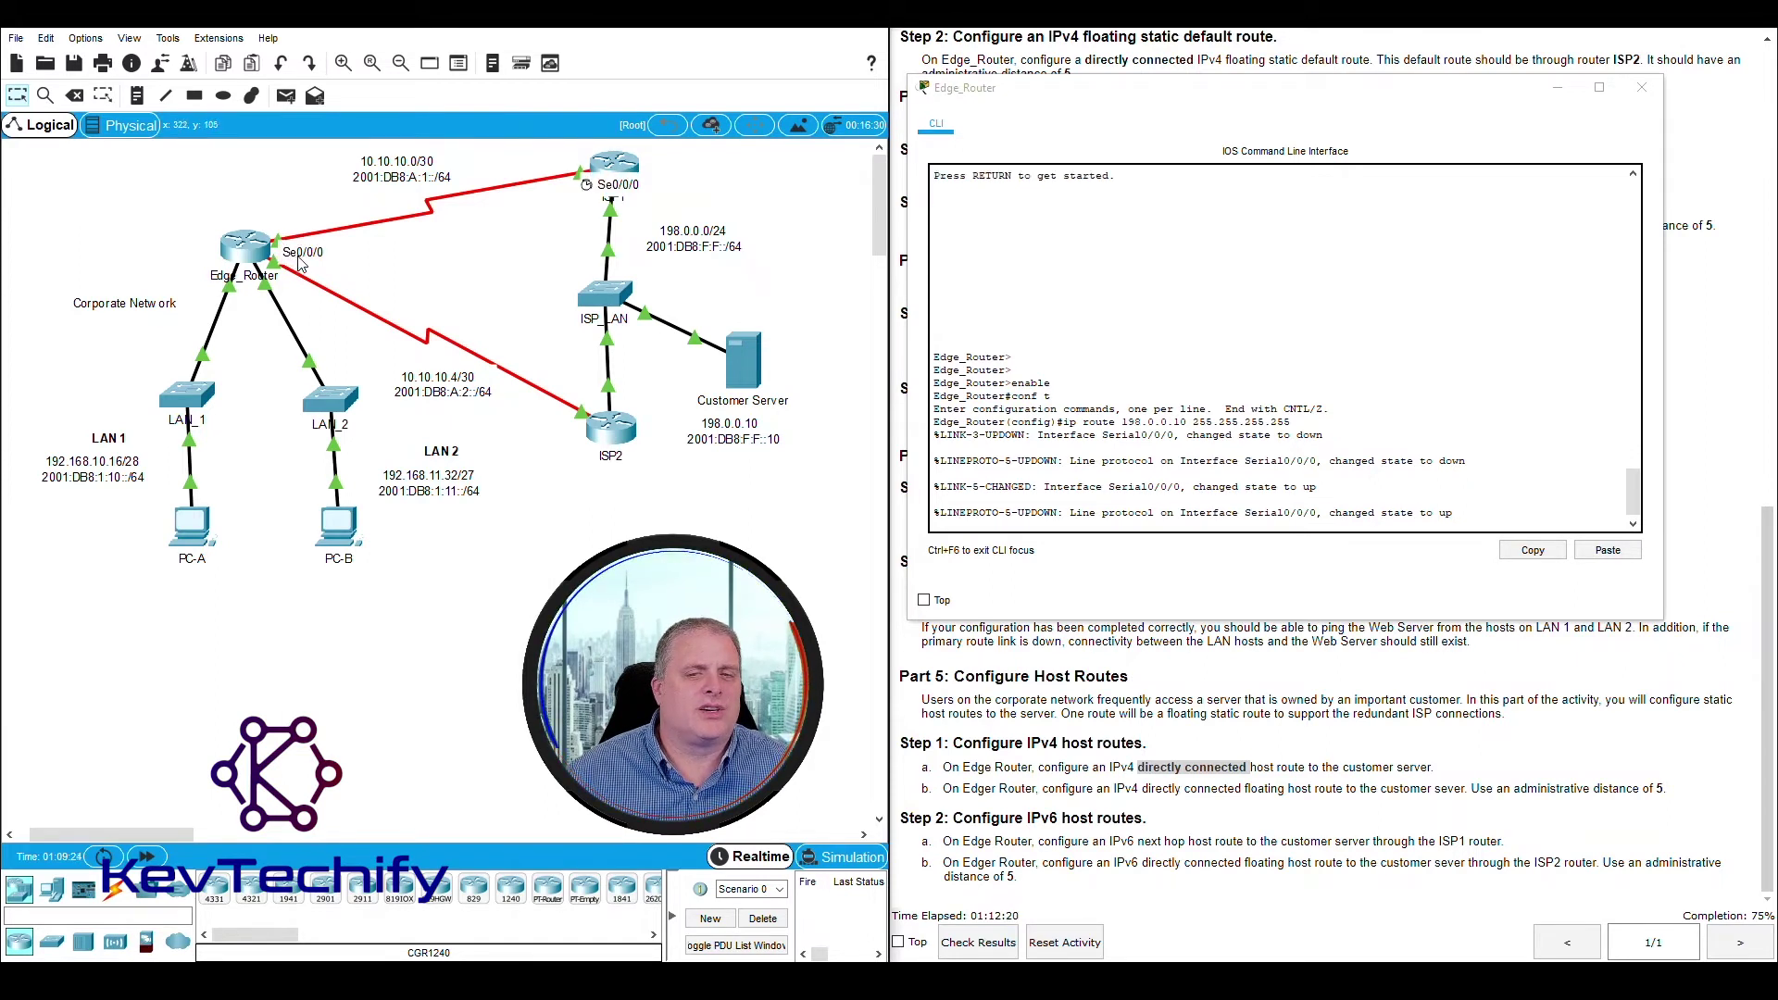
Step: Configure the directly connected IPv4 host route on Edge_Router with ip route 198.0.0.10 255.255.255.255 S0/0/0
click(1286, 430)
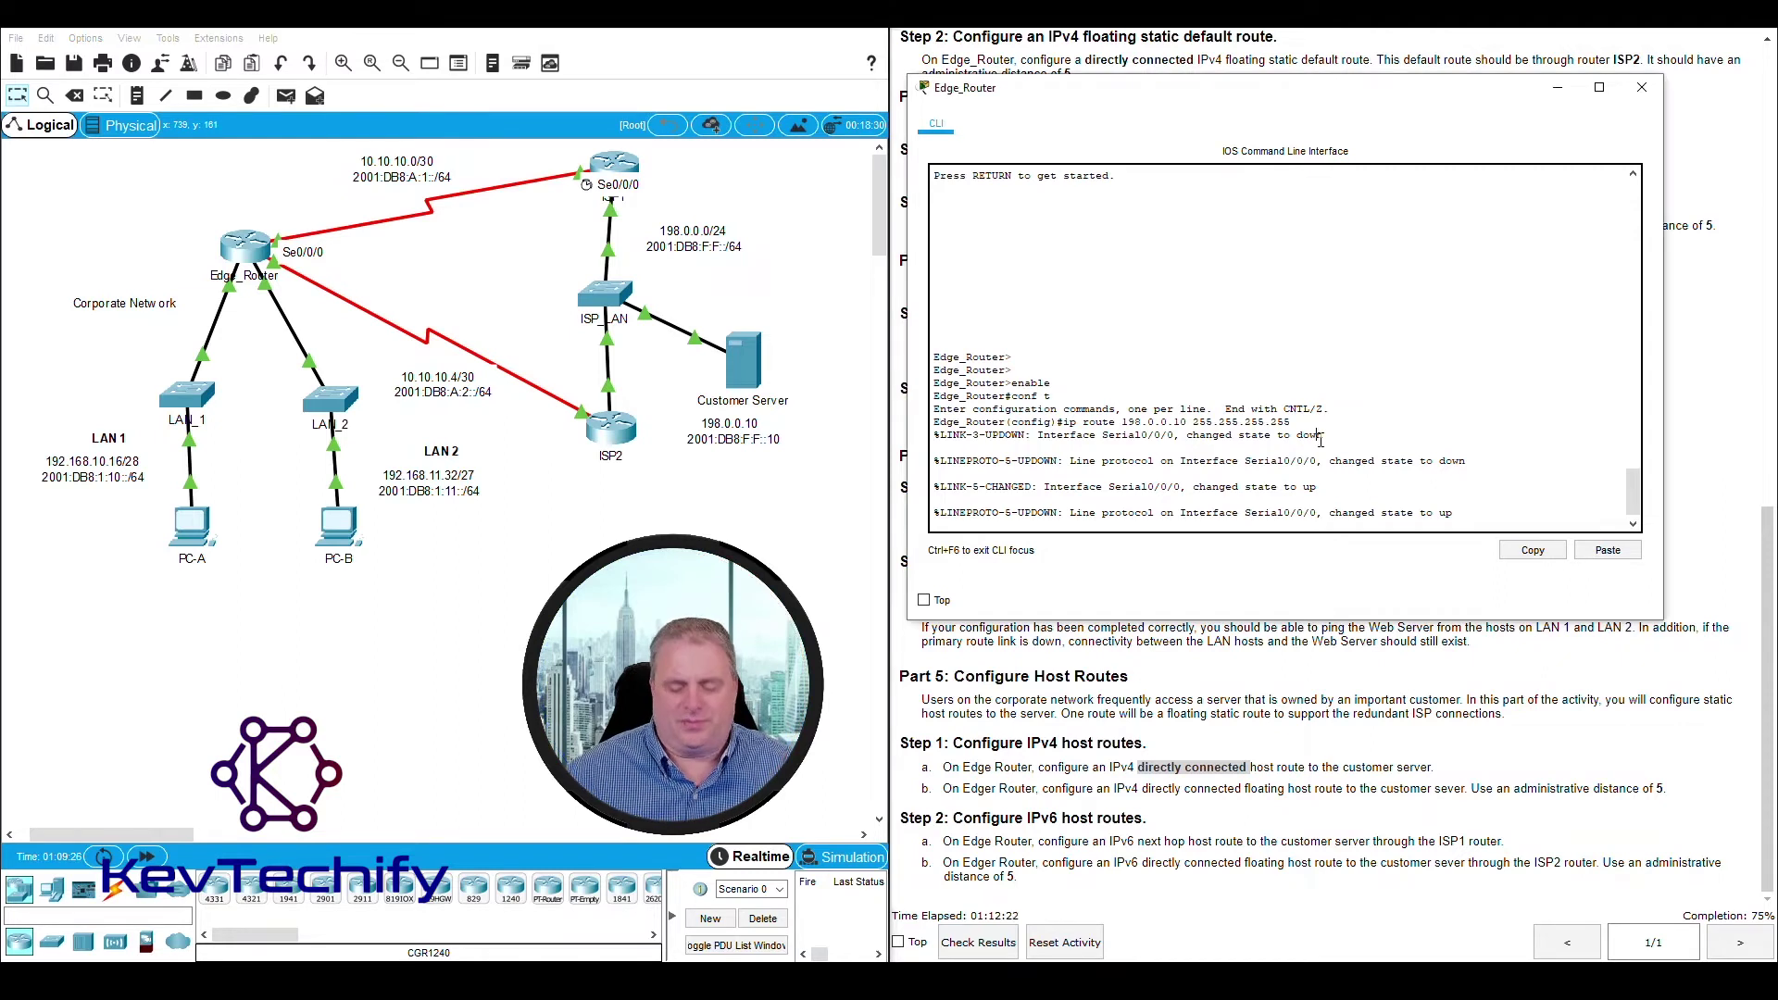
key(Return)
key(Return)
key(Return)
key(Return)
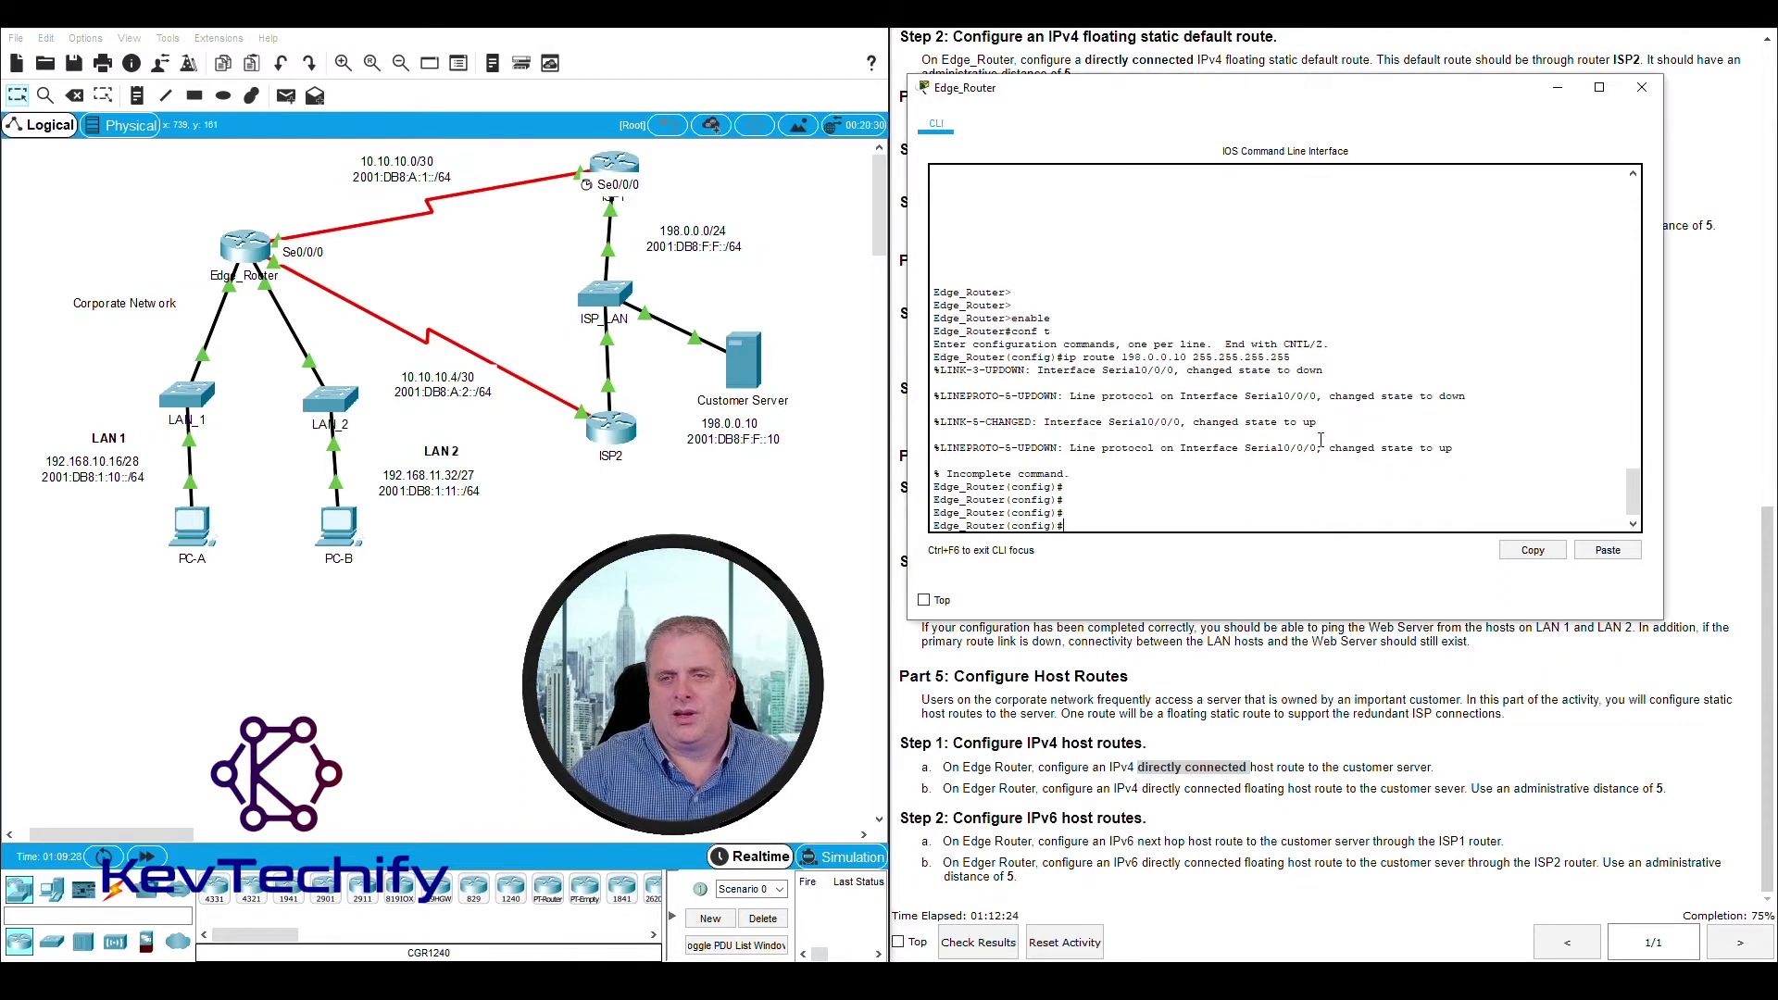
key(Up)
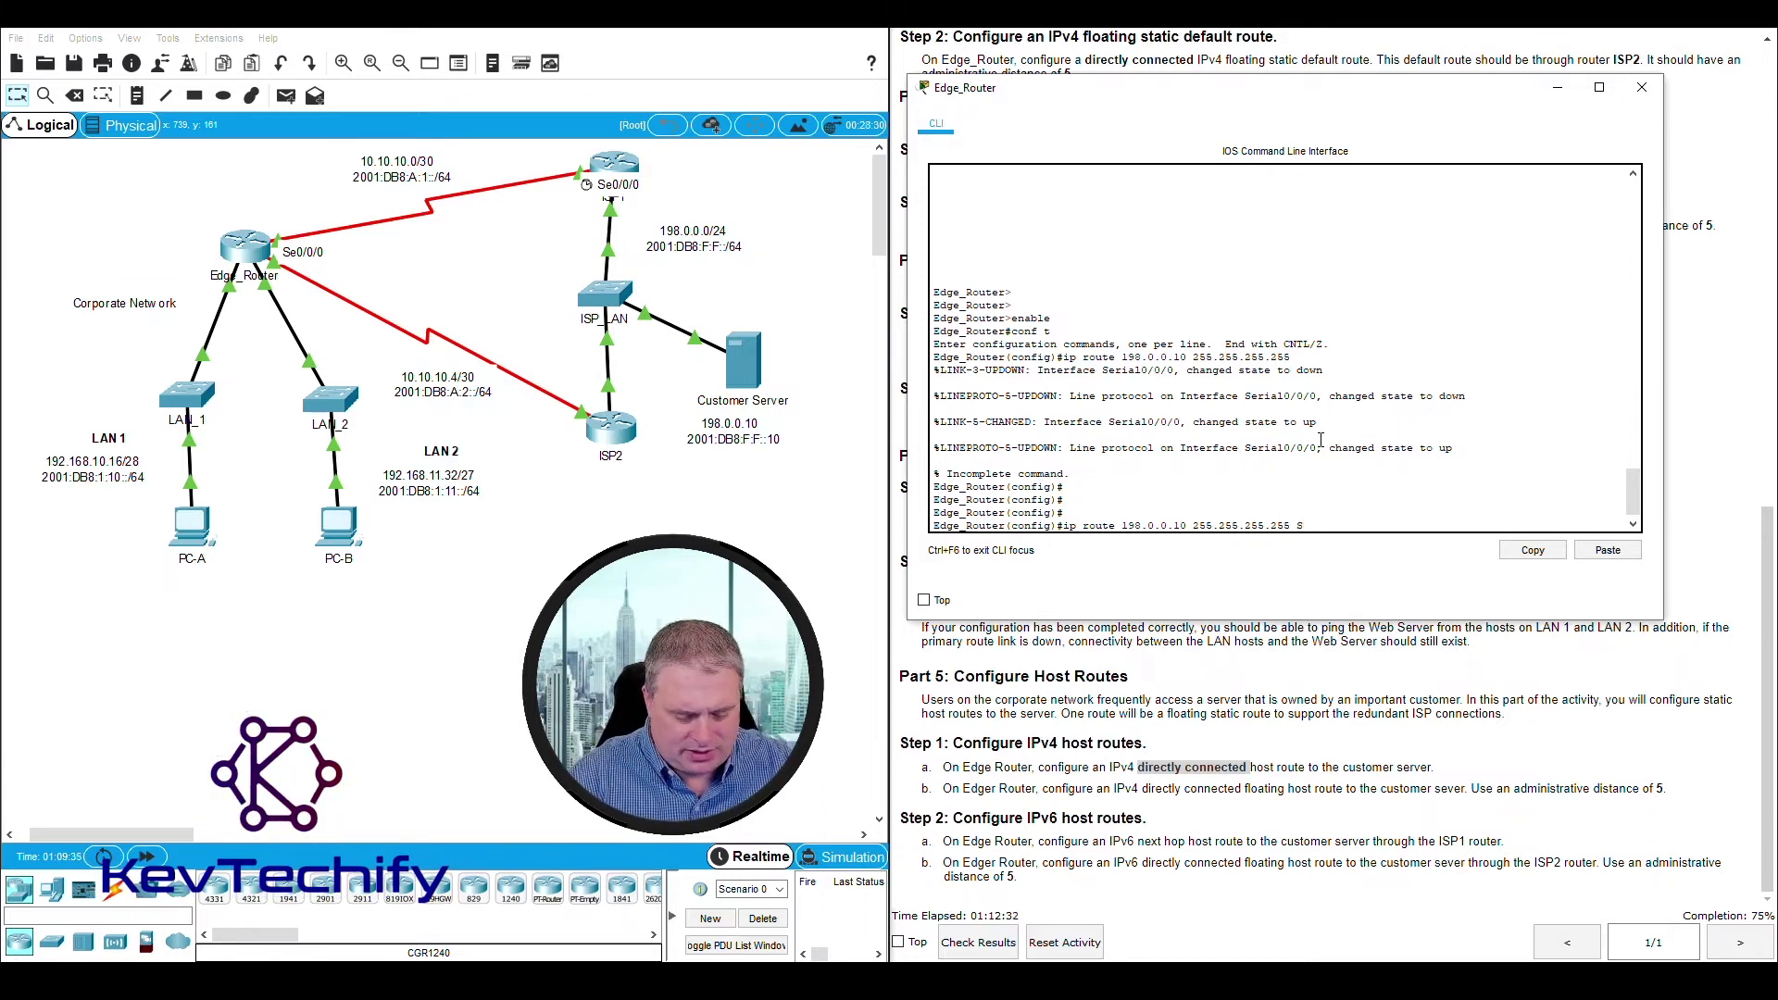
text(S0/0)
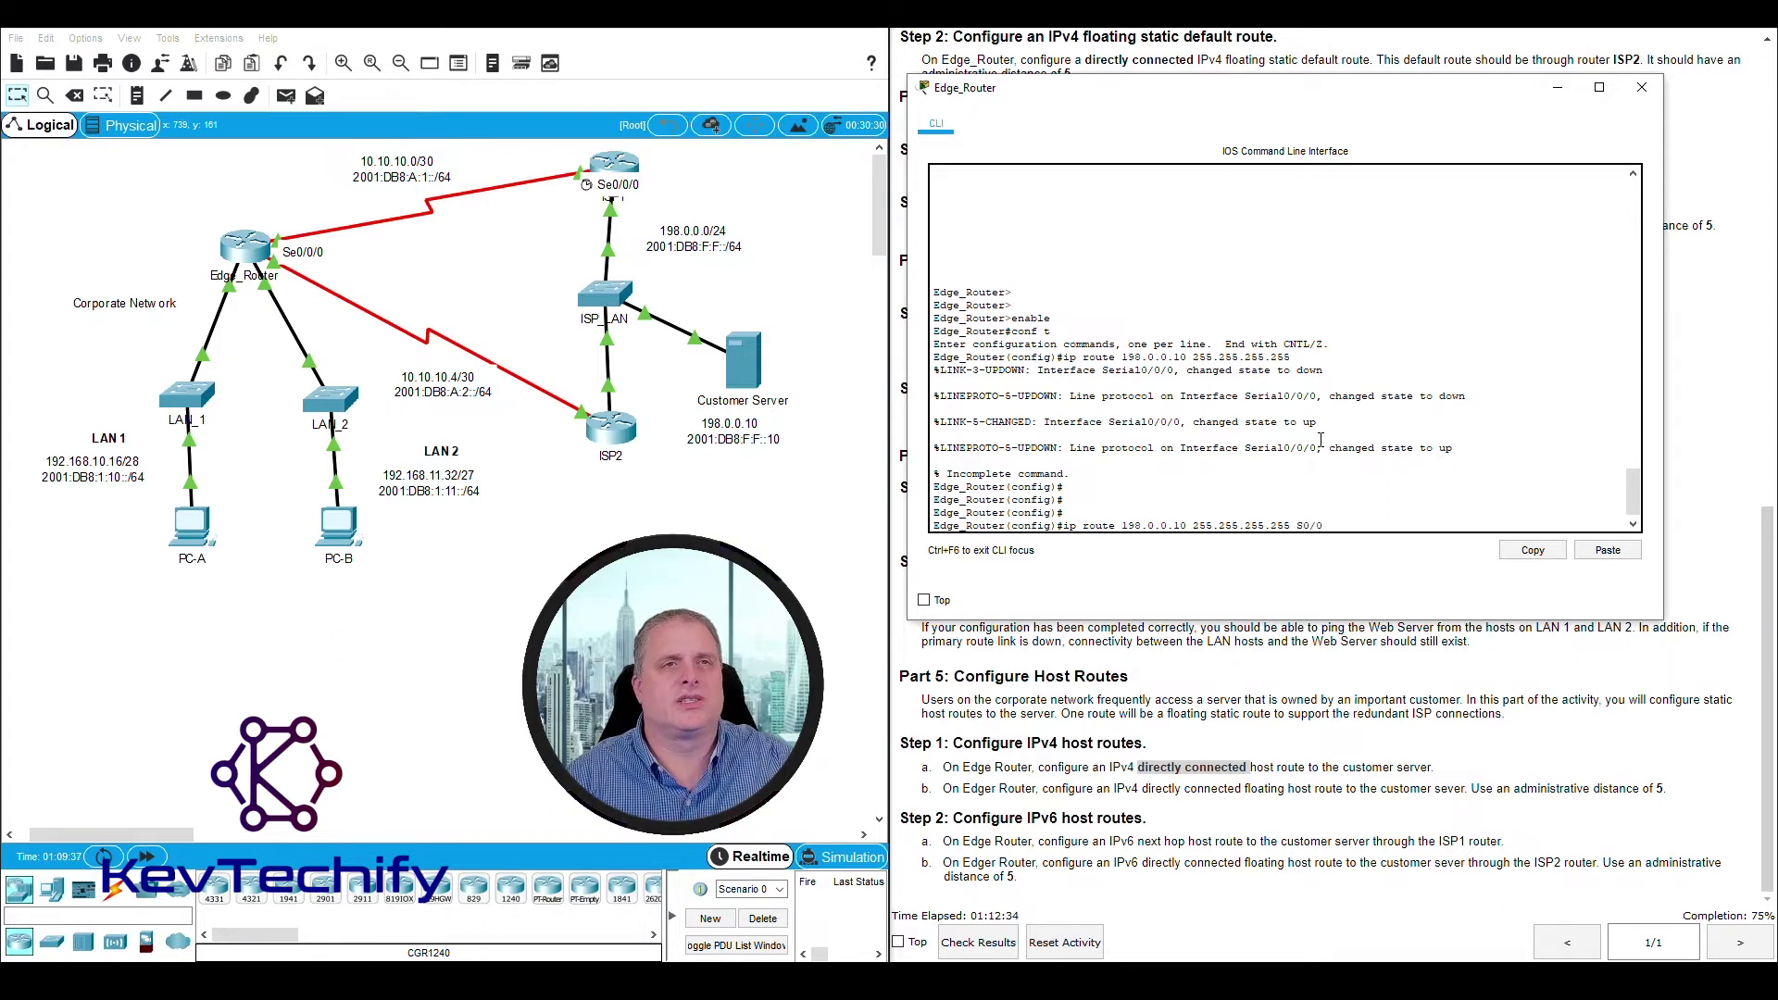
text(/0)
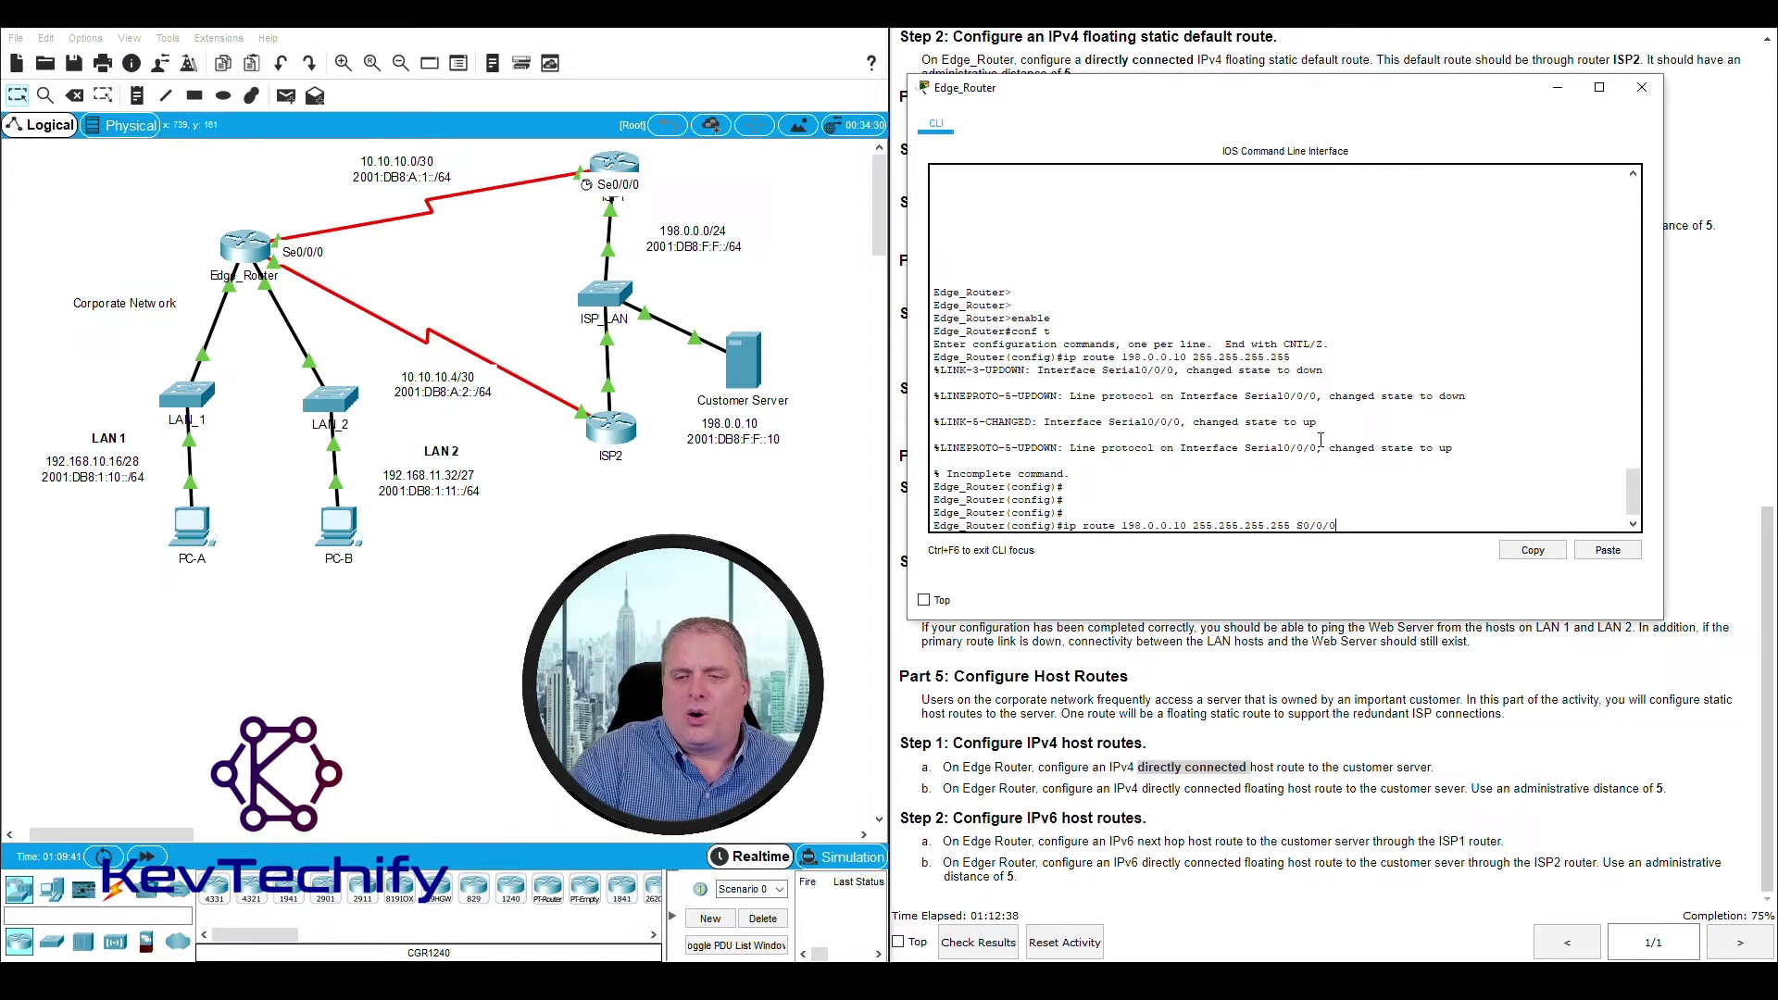
key(Return)
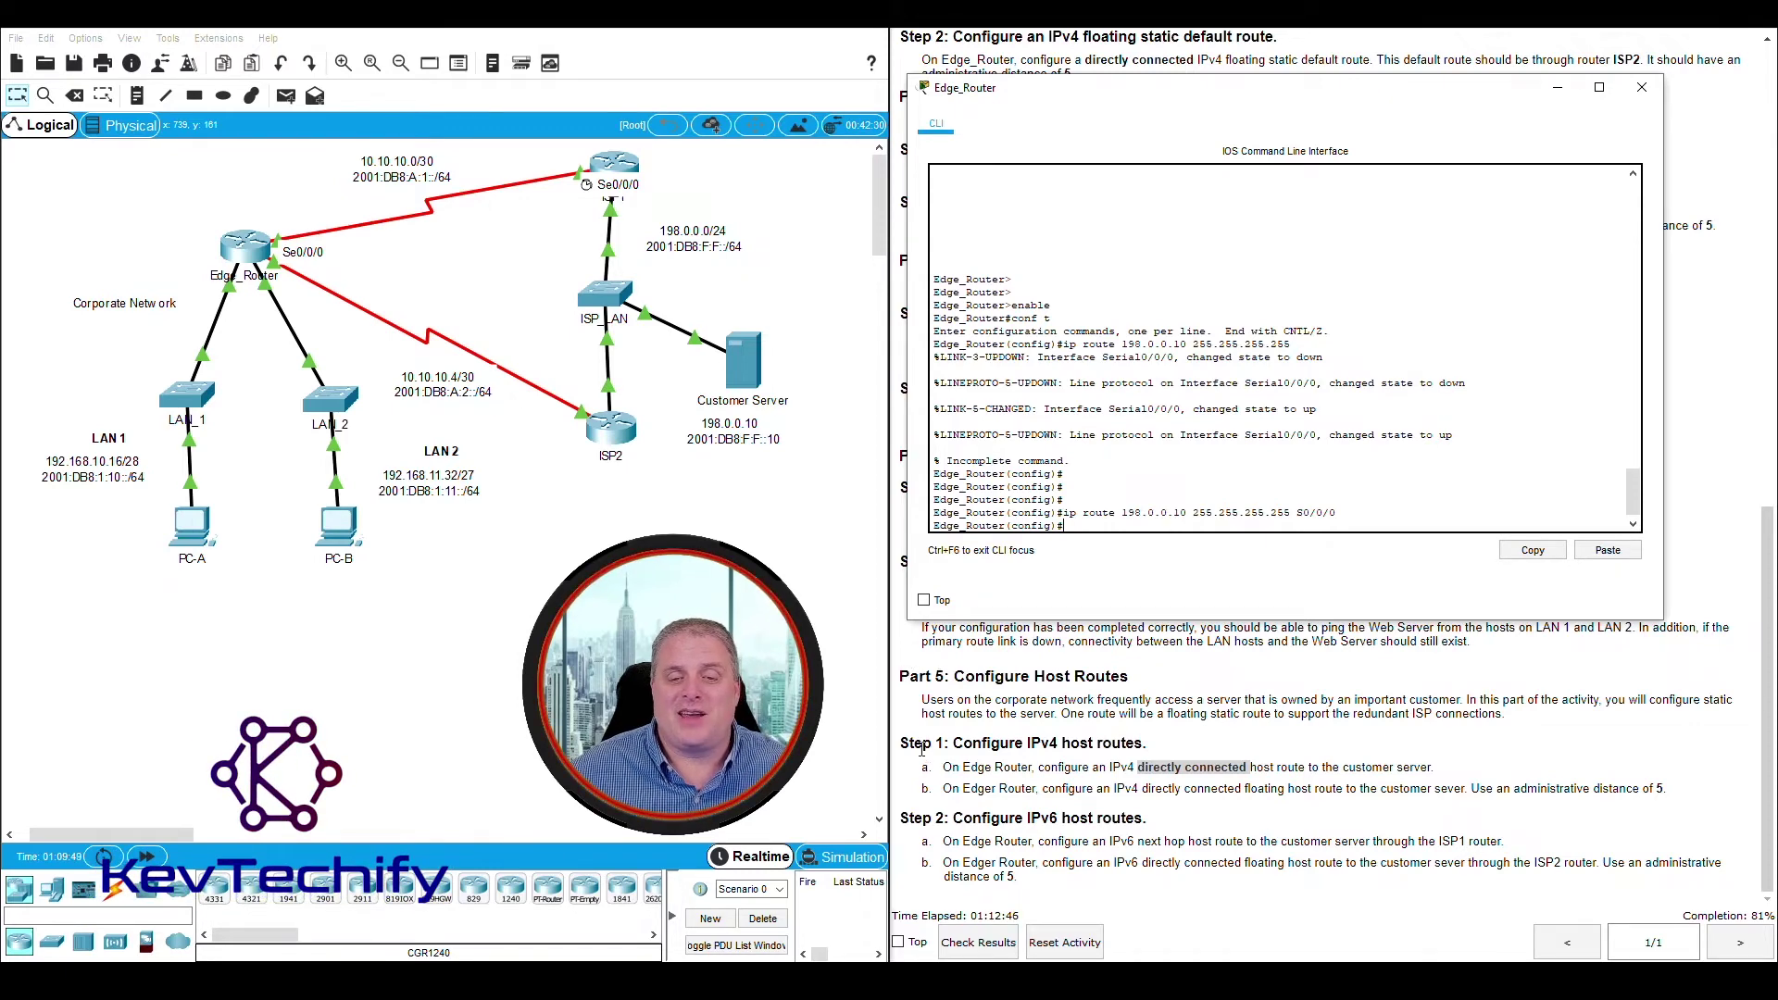
Step: Read Part 5 Step 1b for the route type and administrative distance required of the IPv4 floating host route
drag(945, 788, 1362, 790)
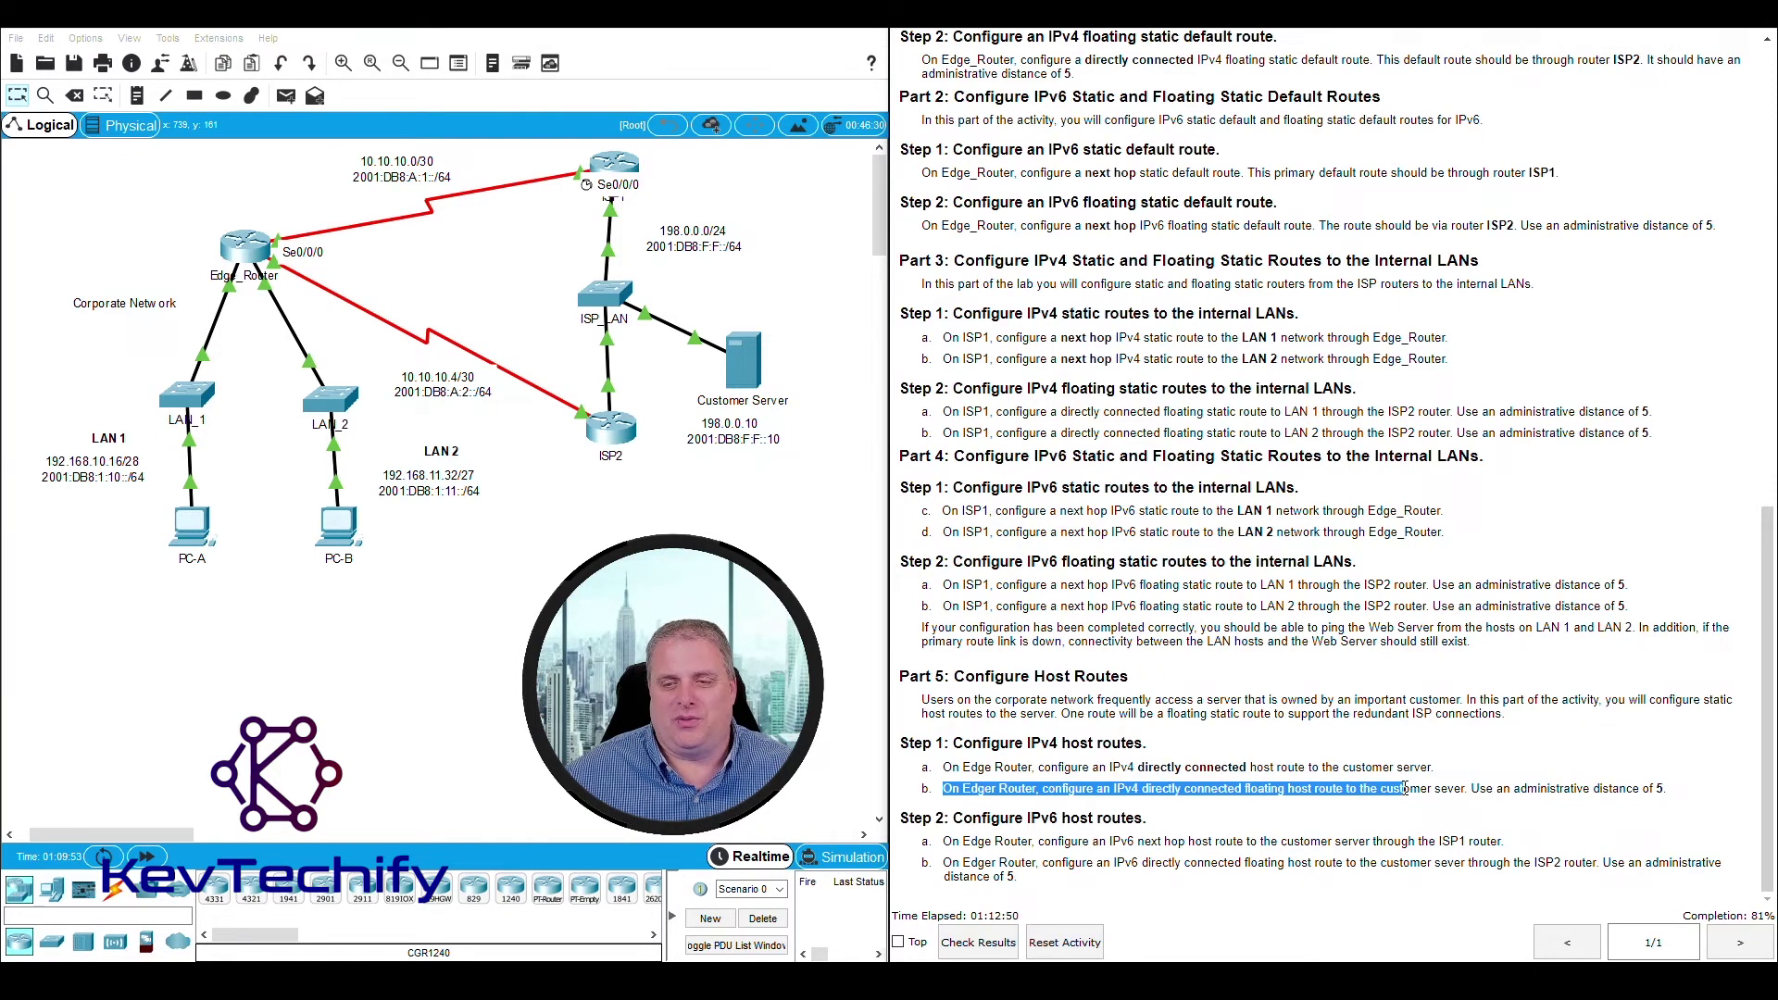
drag(1603, 789, 1681, 798)
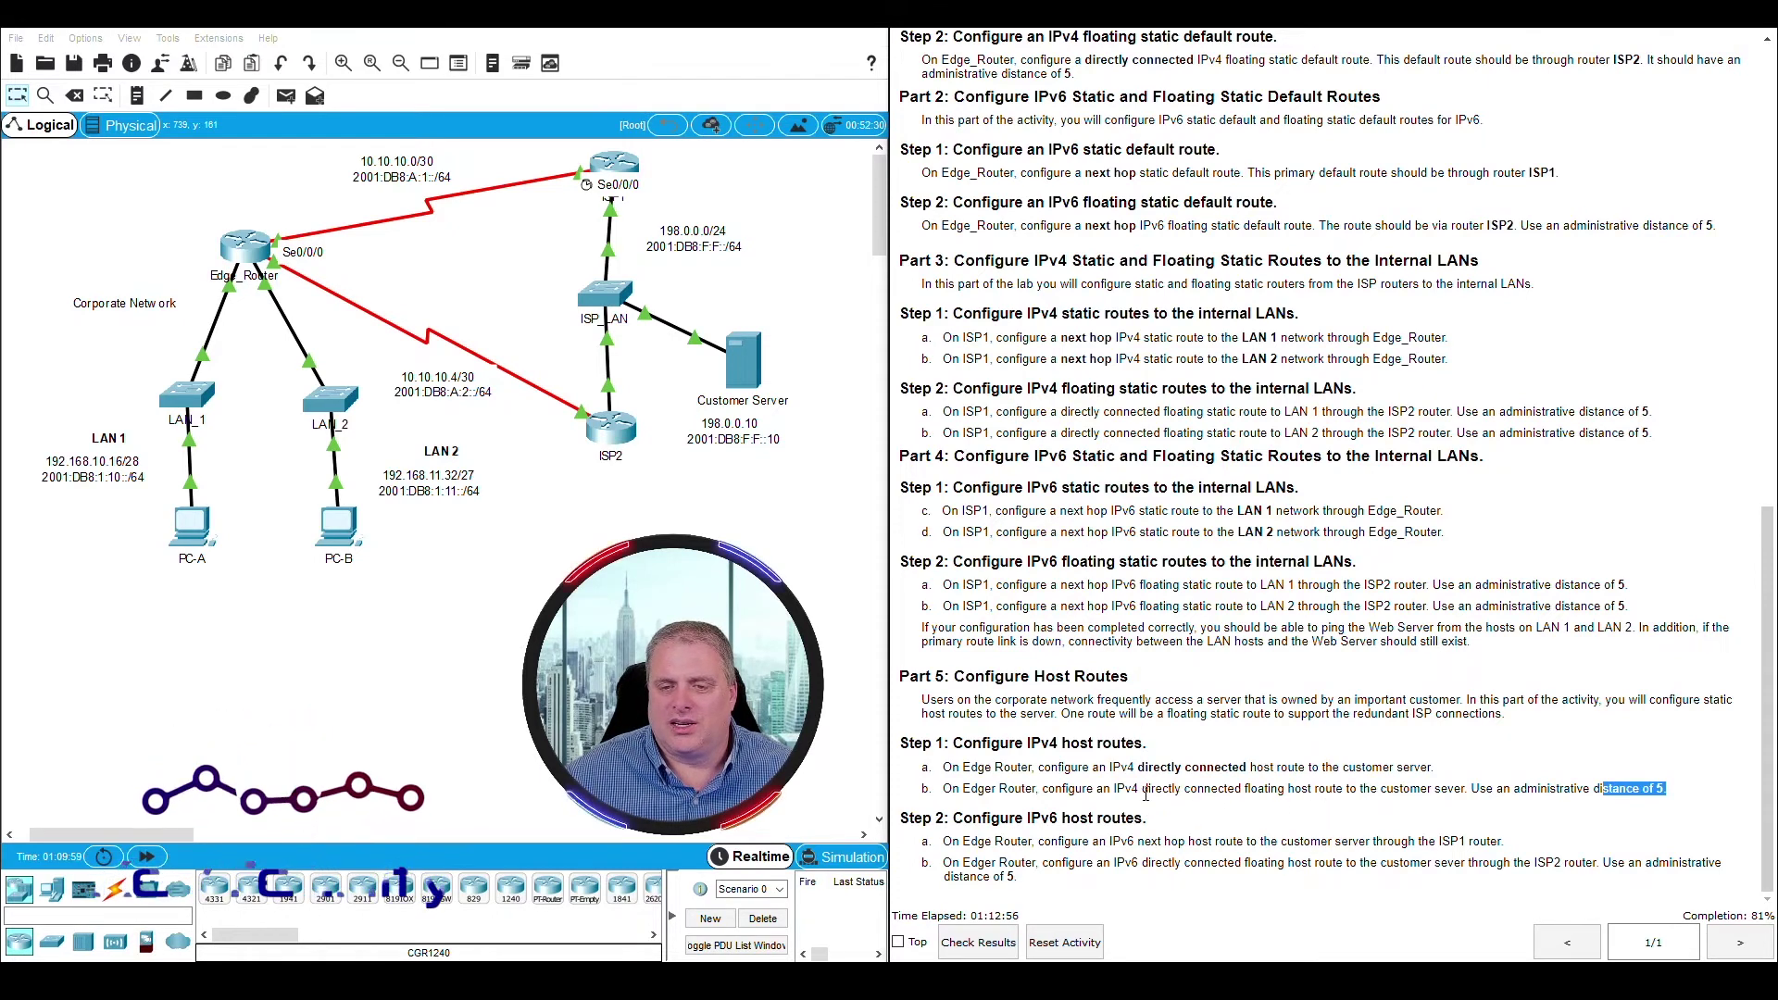
drag(1144, 793, 1237, 793)
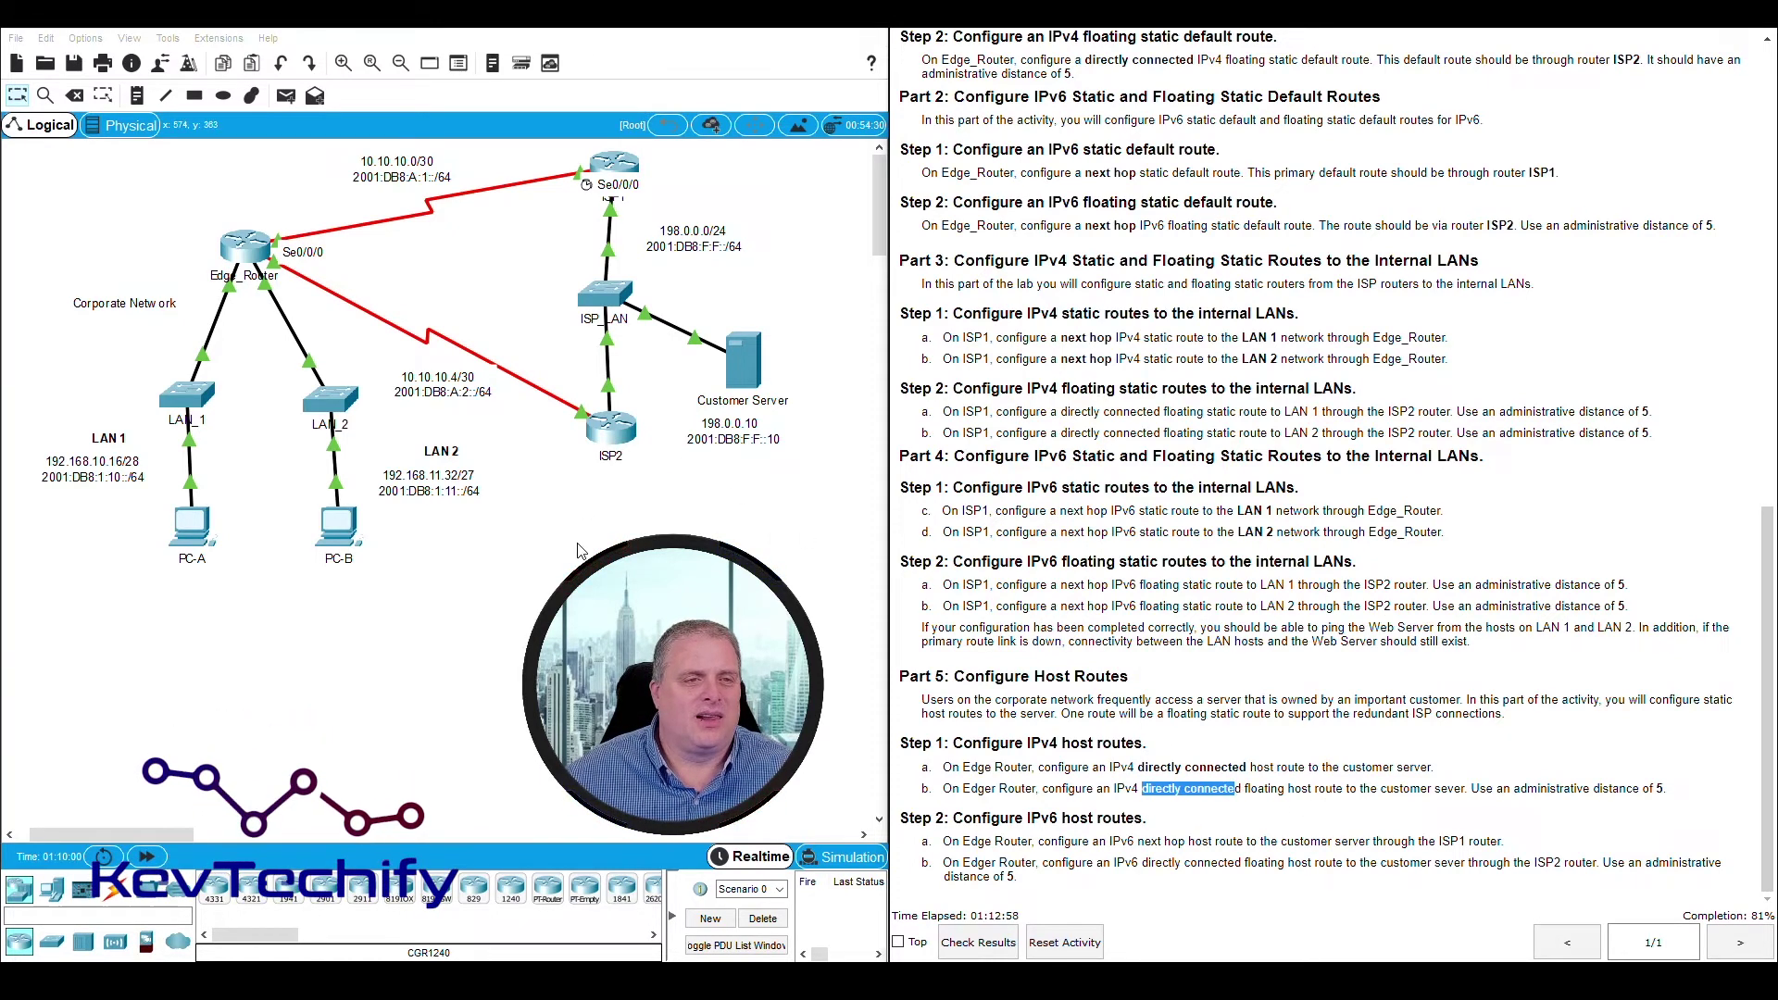
Step: Start the IPv4 floating host route to the customer server on Edge_Router with ip route 198.0.0.10 255.255.255.255
click(244, 247)
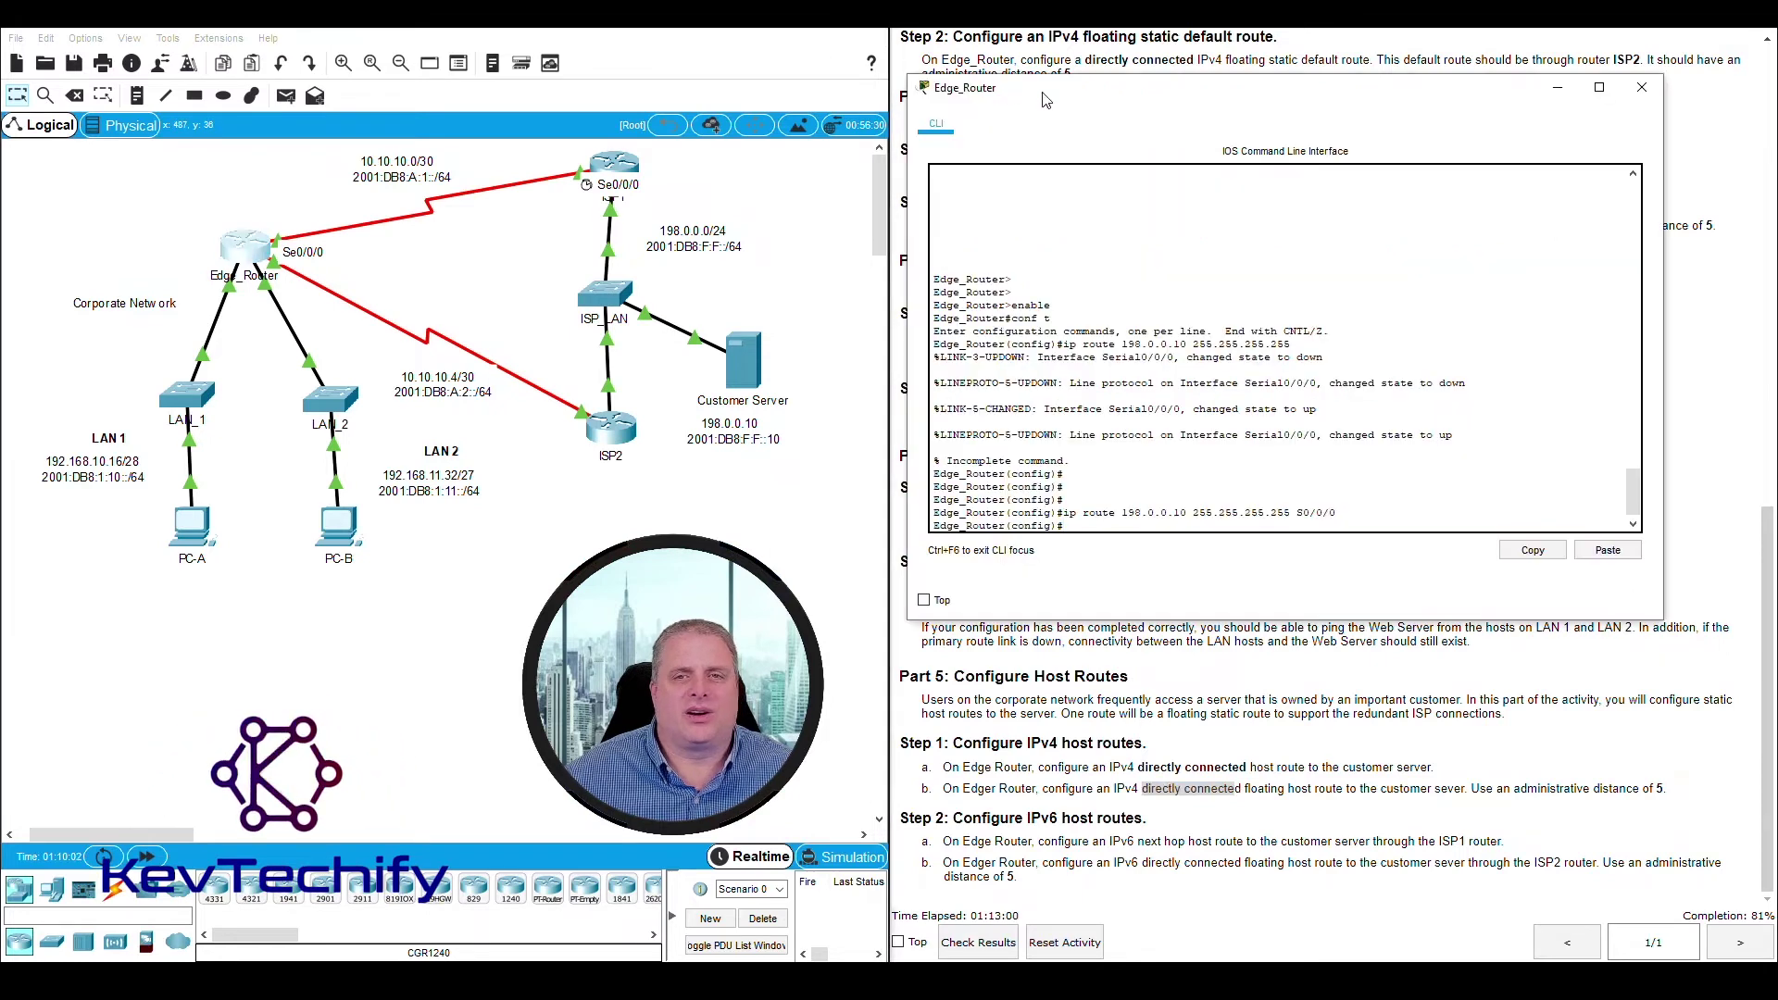
drag(1045, 99, 684, 45)
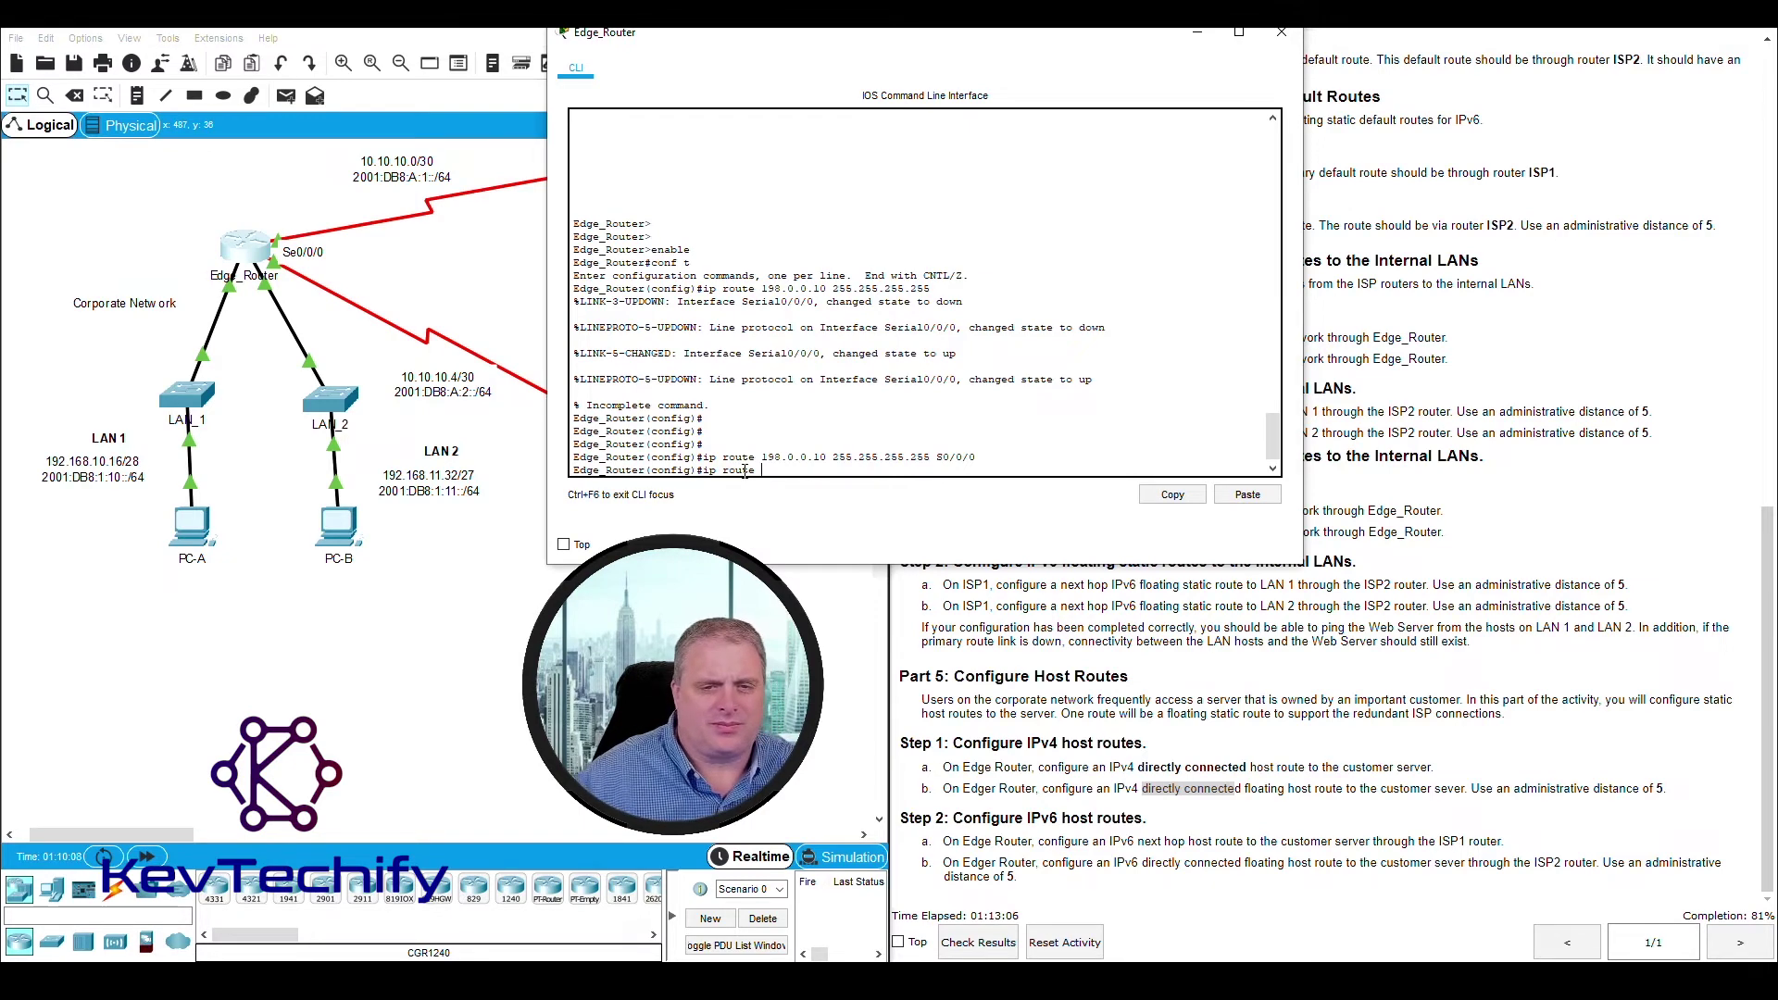
drag(709, 45, 1086, 53)
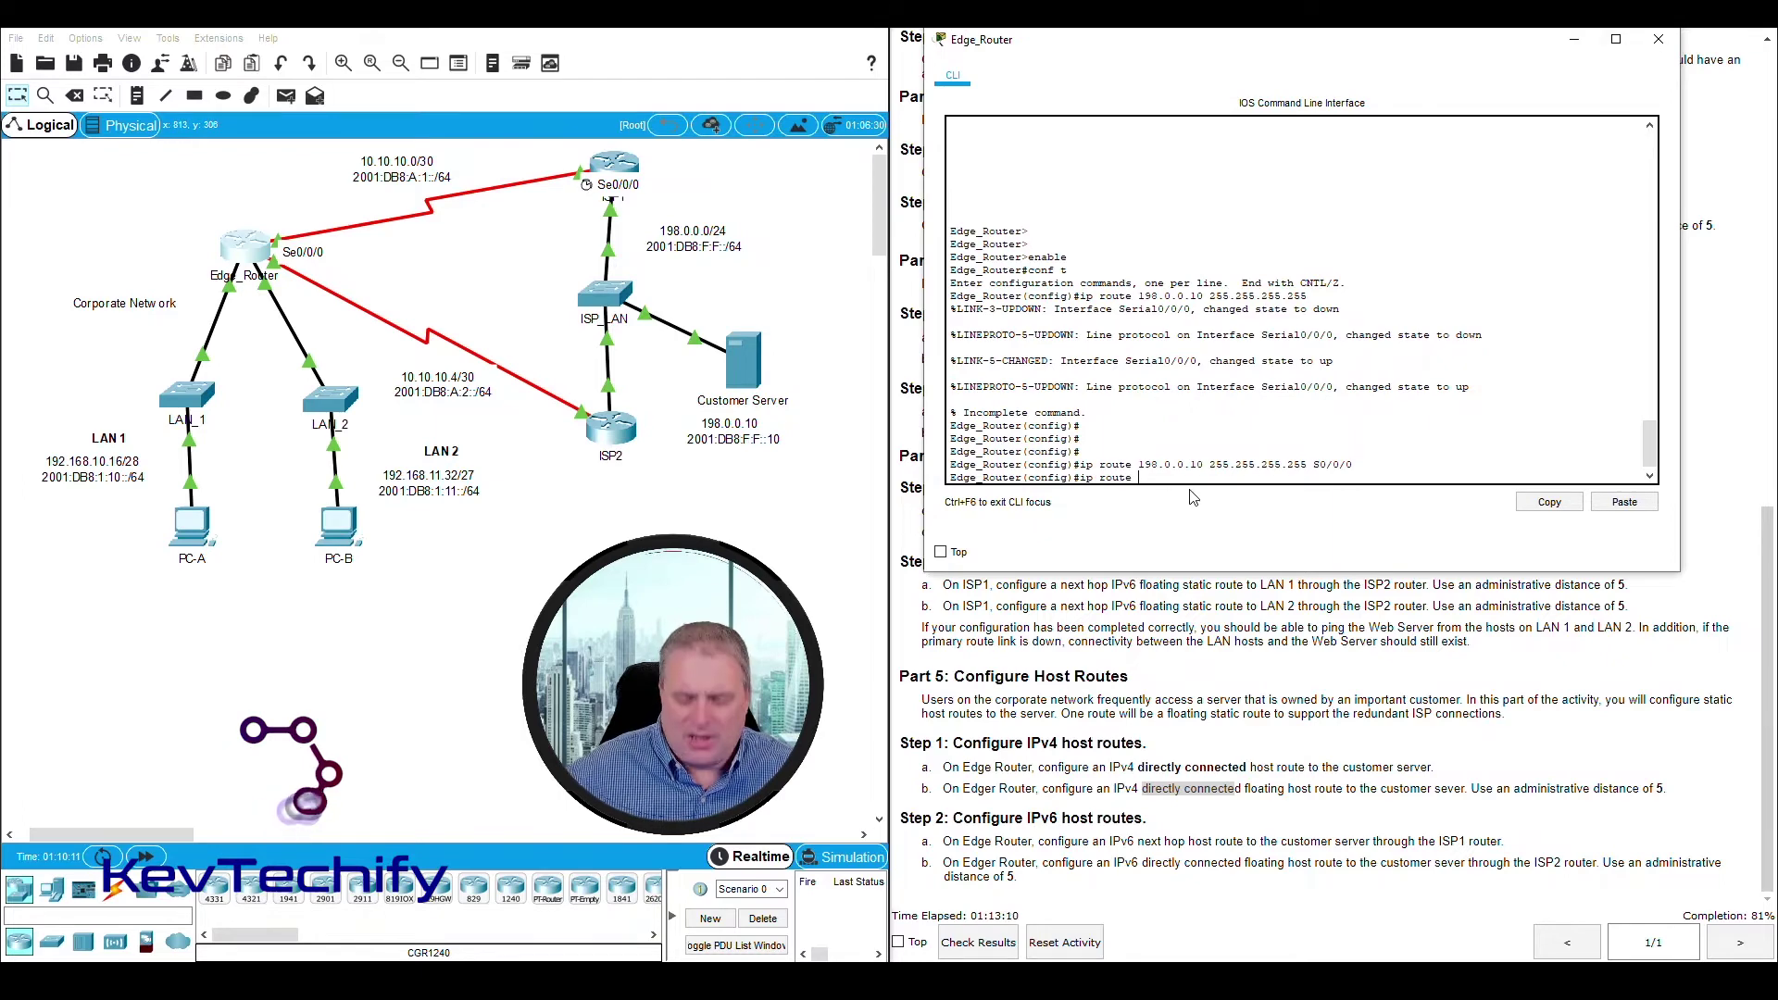
text(198.0.010)
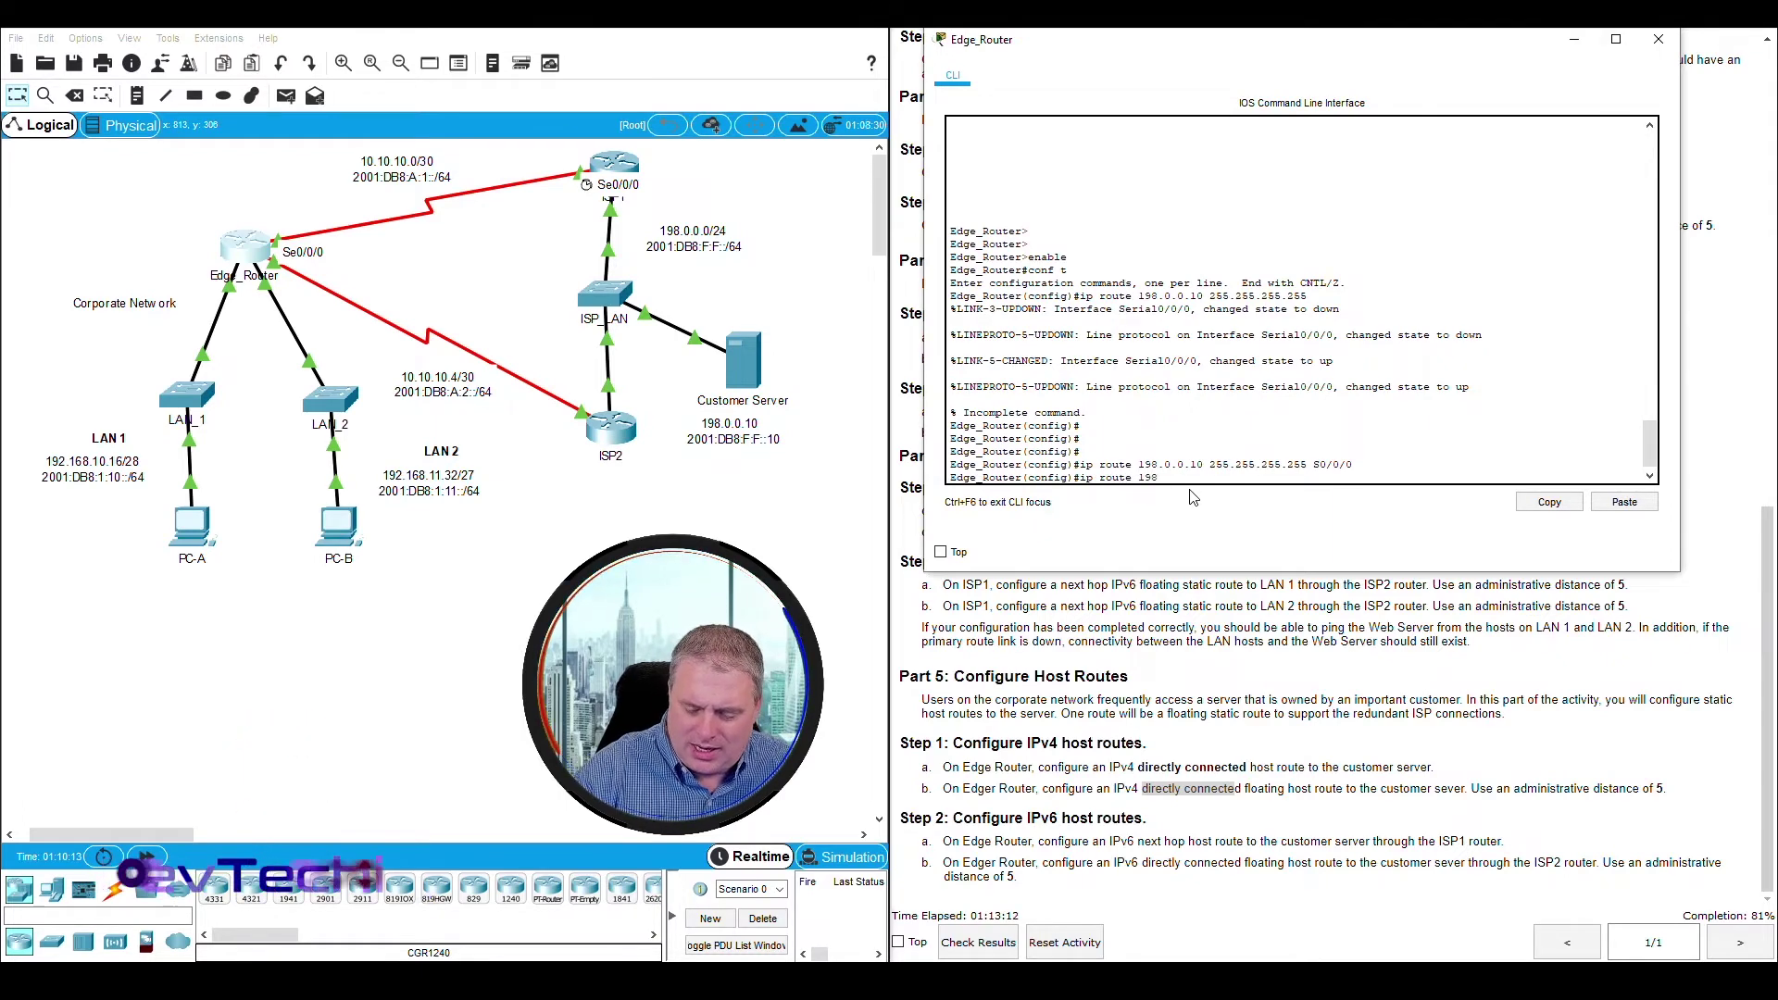
key(BackSpace)
key(BackSpace)
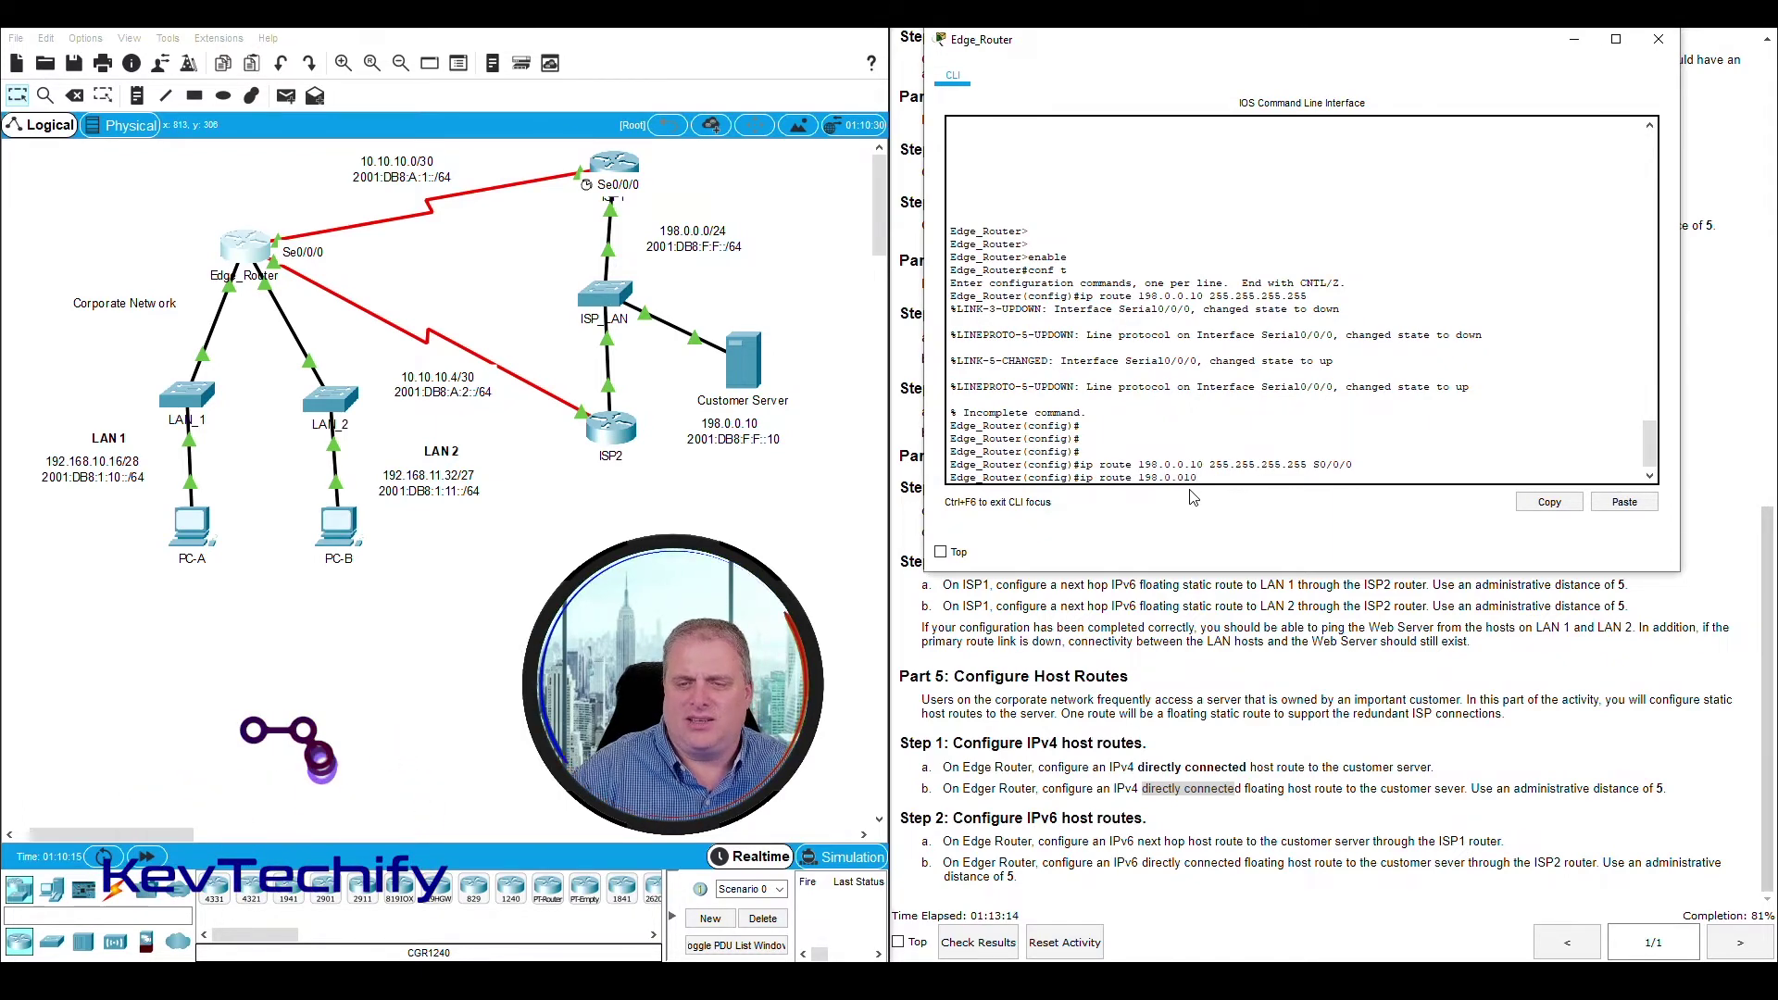
text(.10 2)
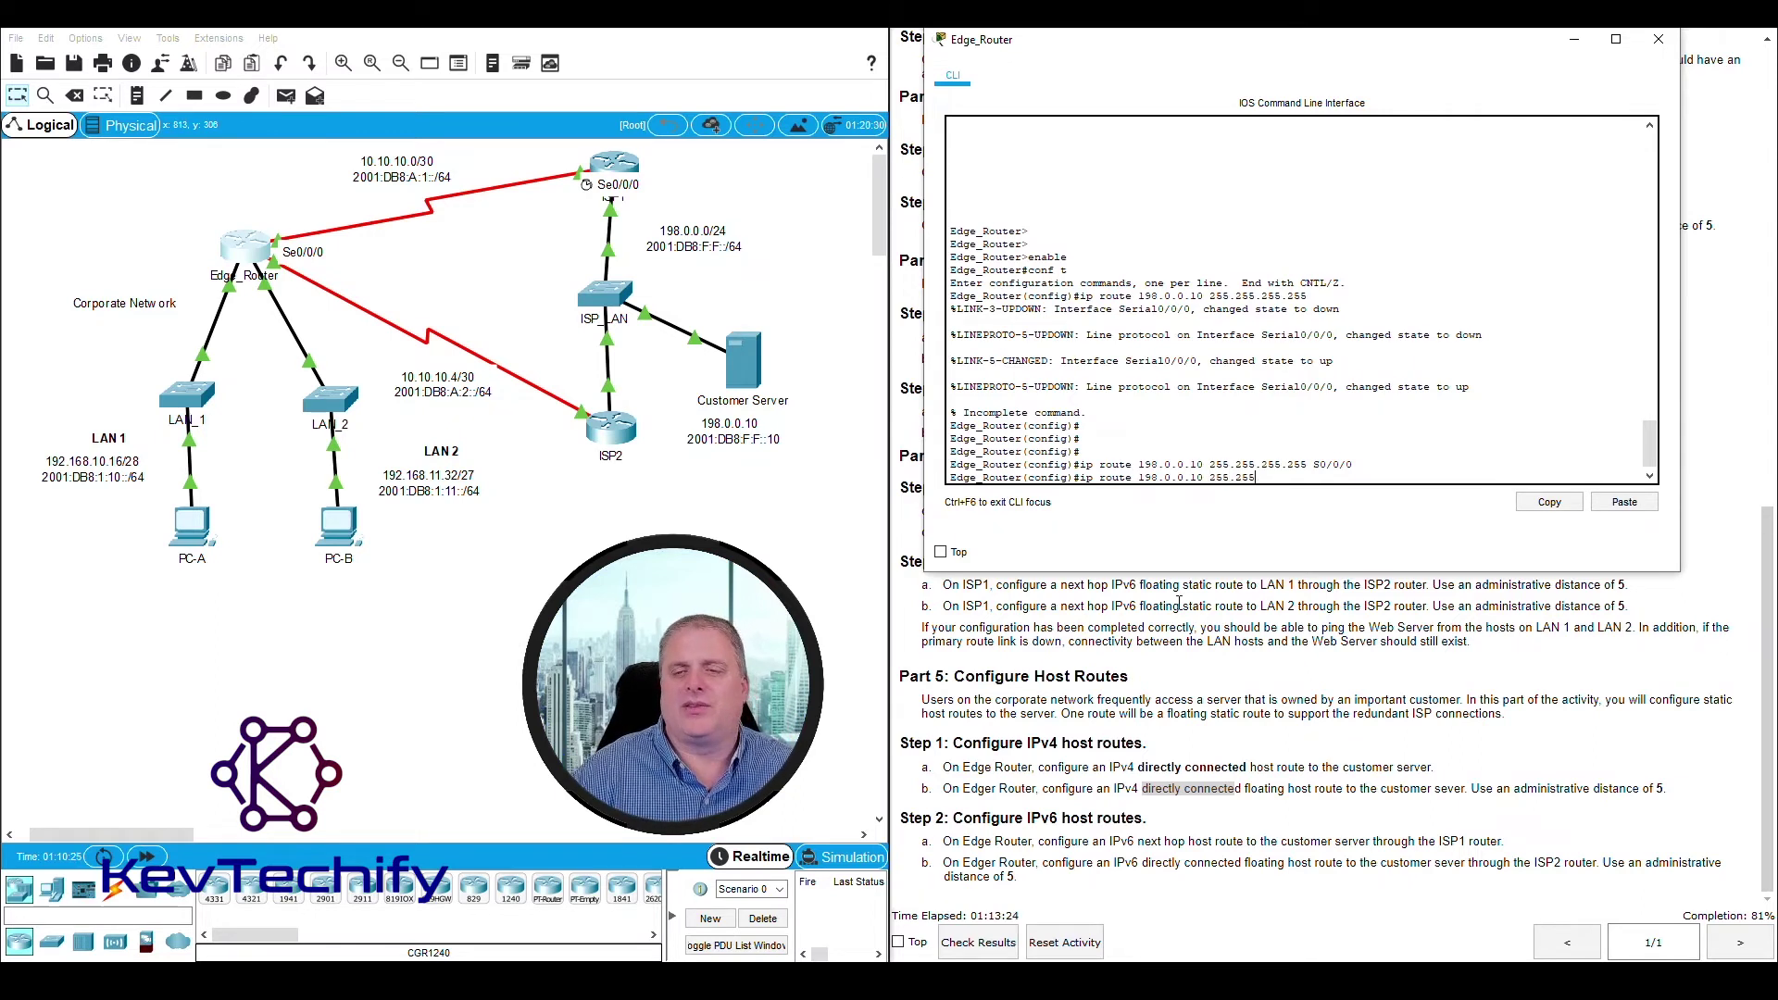
text(55.255)
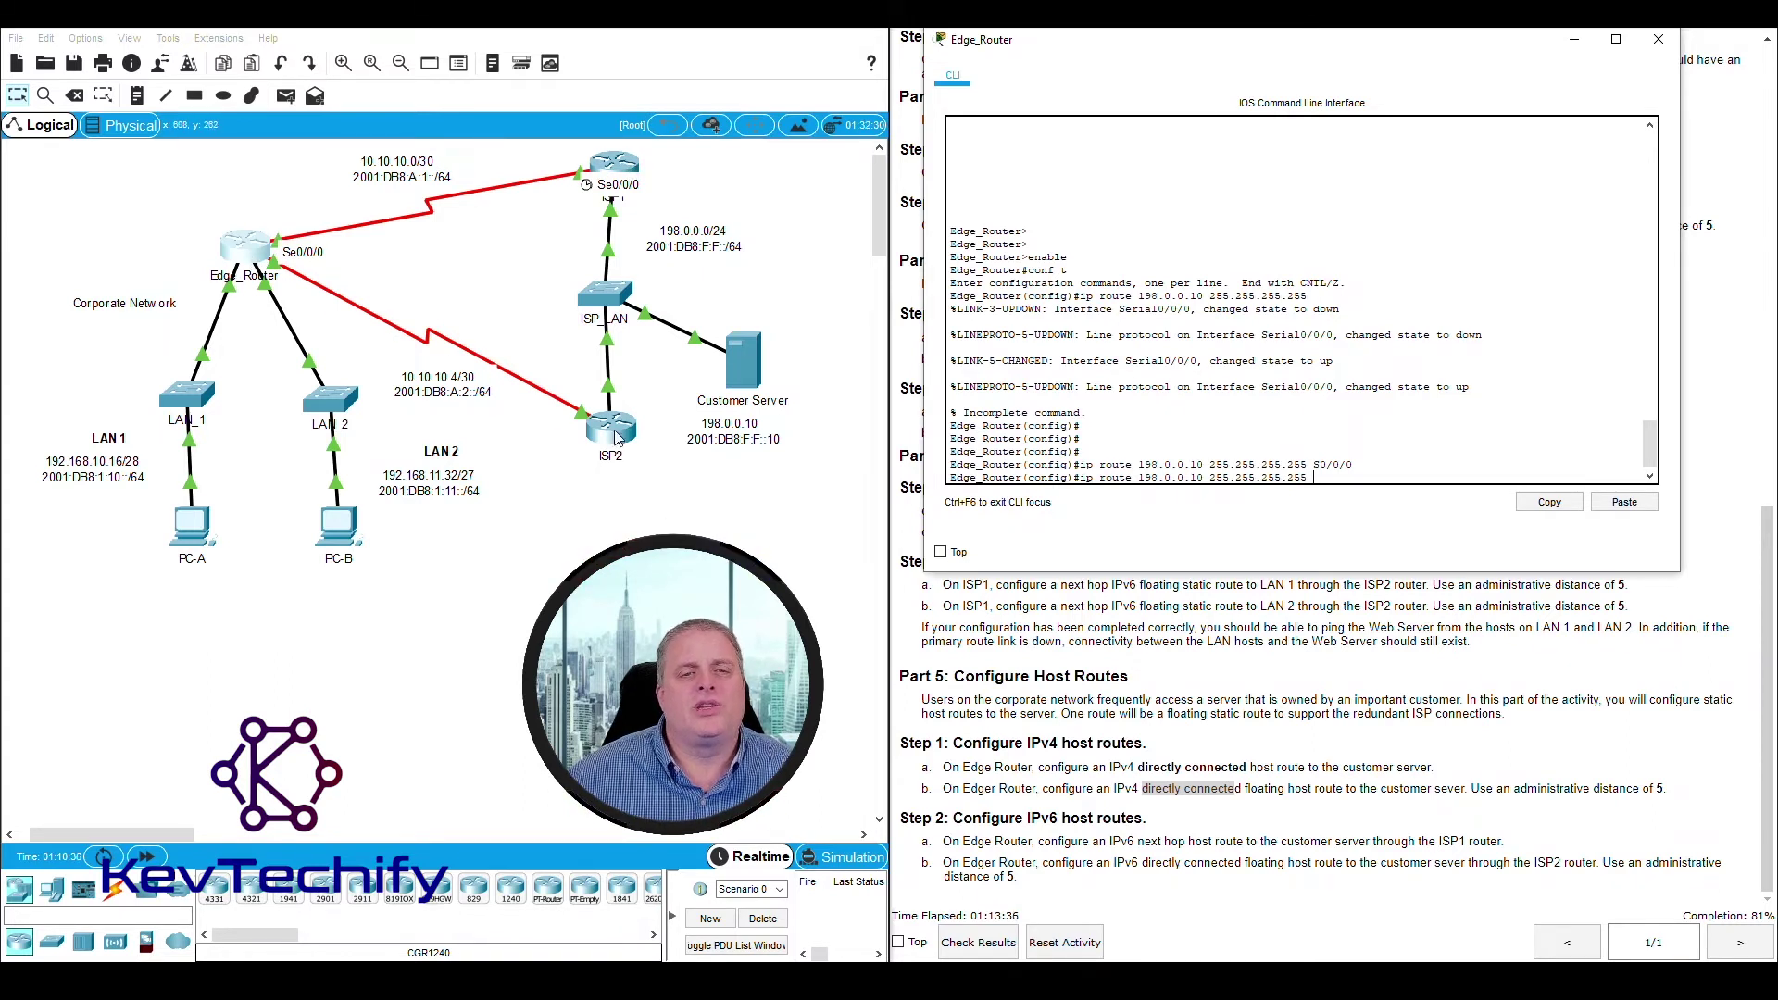
Step: Check which Edge_Router interface leads to ISP2 and add S0/0/1 as the route's exit interface
click(485, 283)
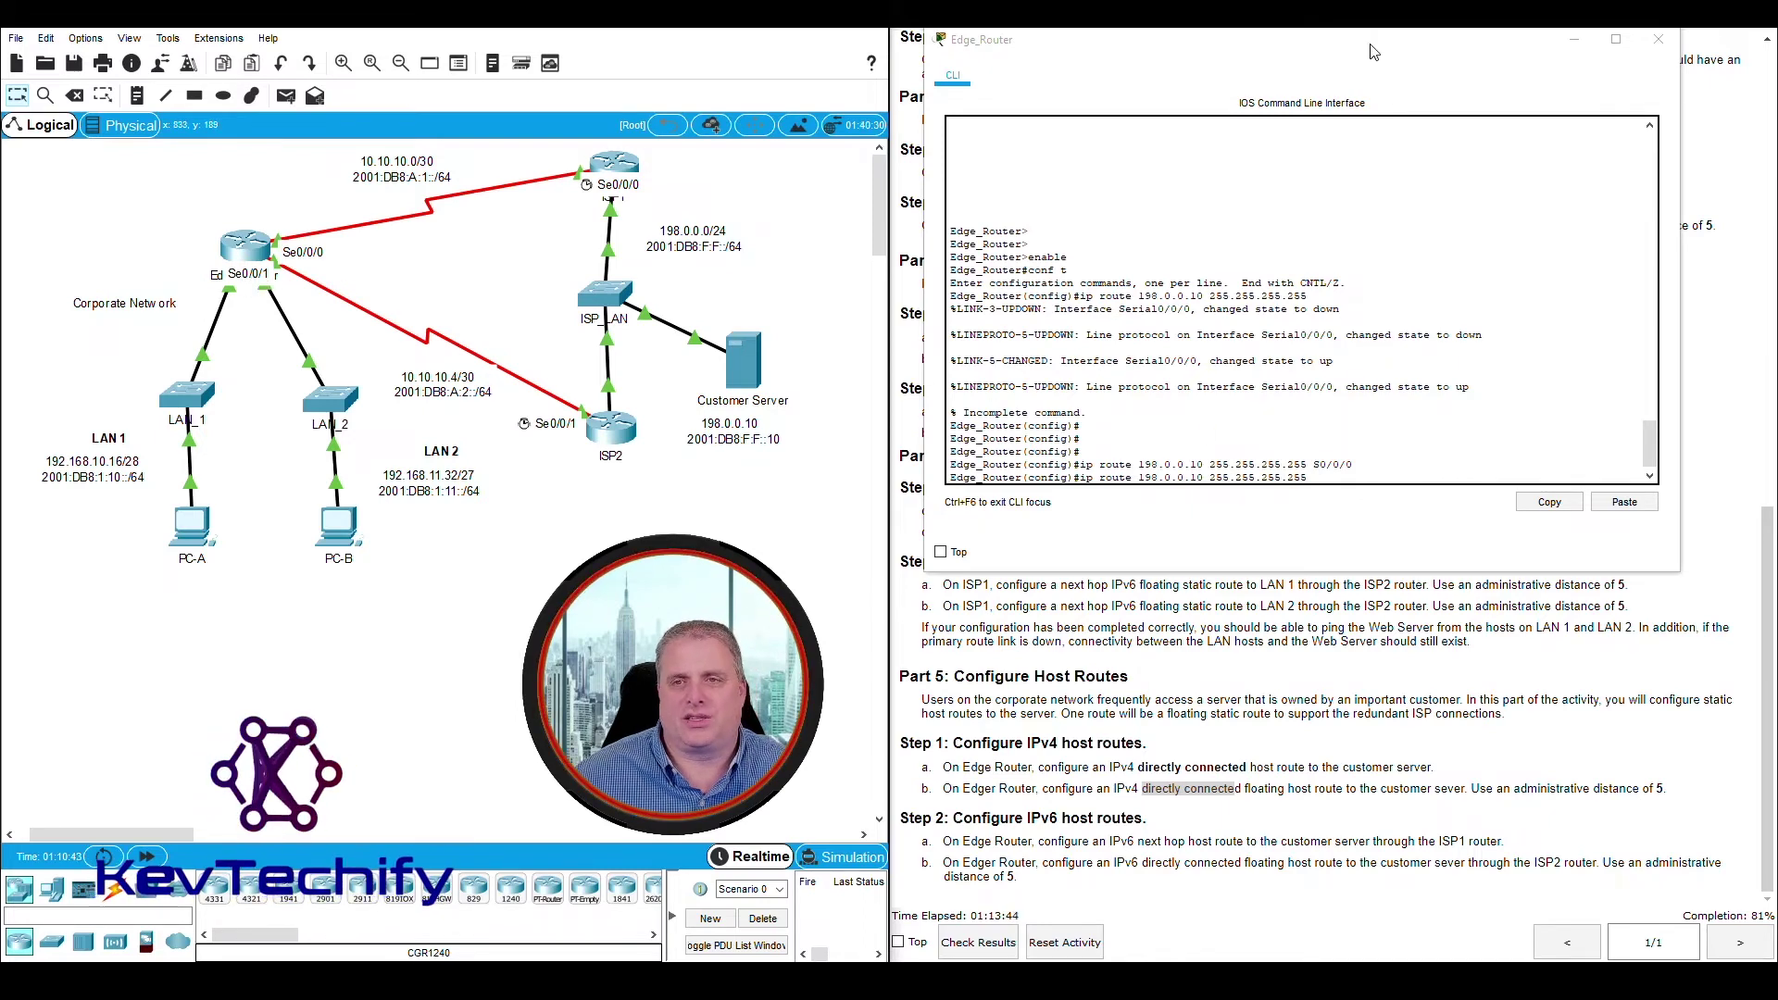
click(1354, 483)
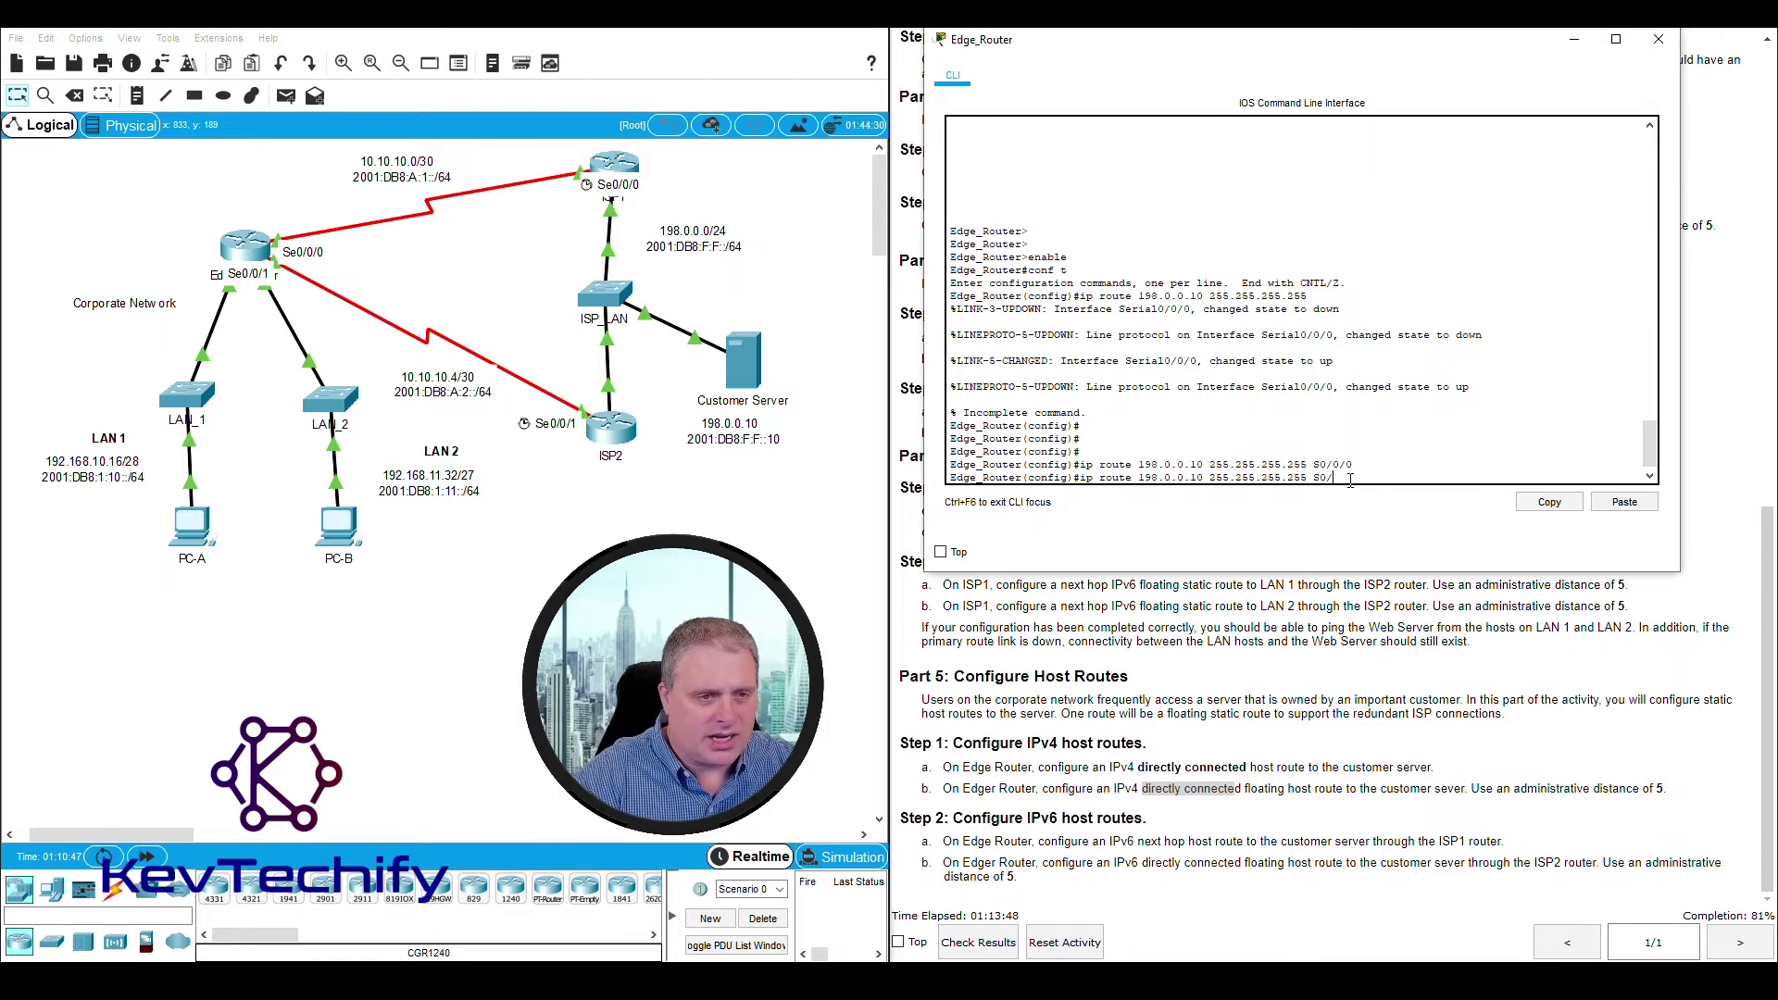
text(/1)
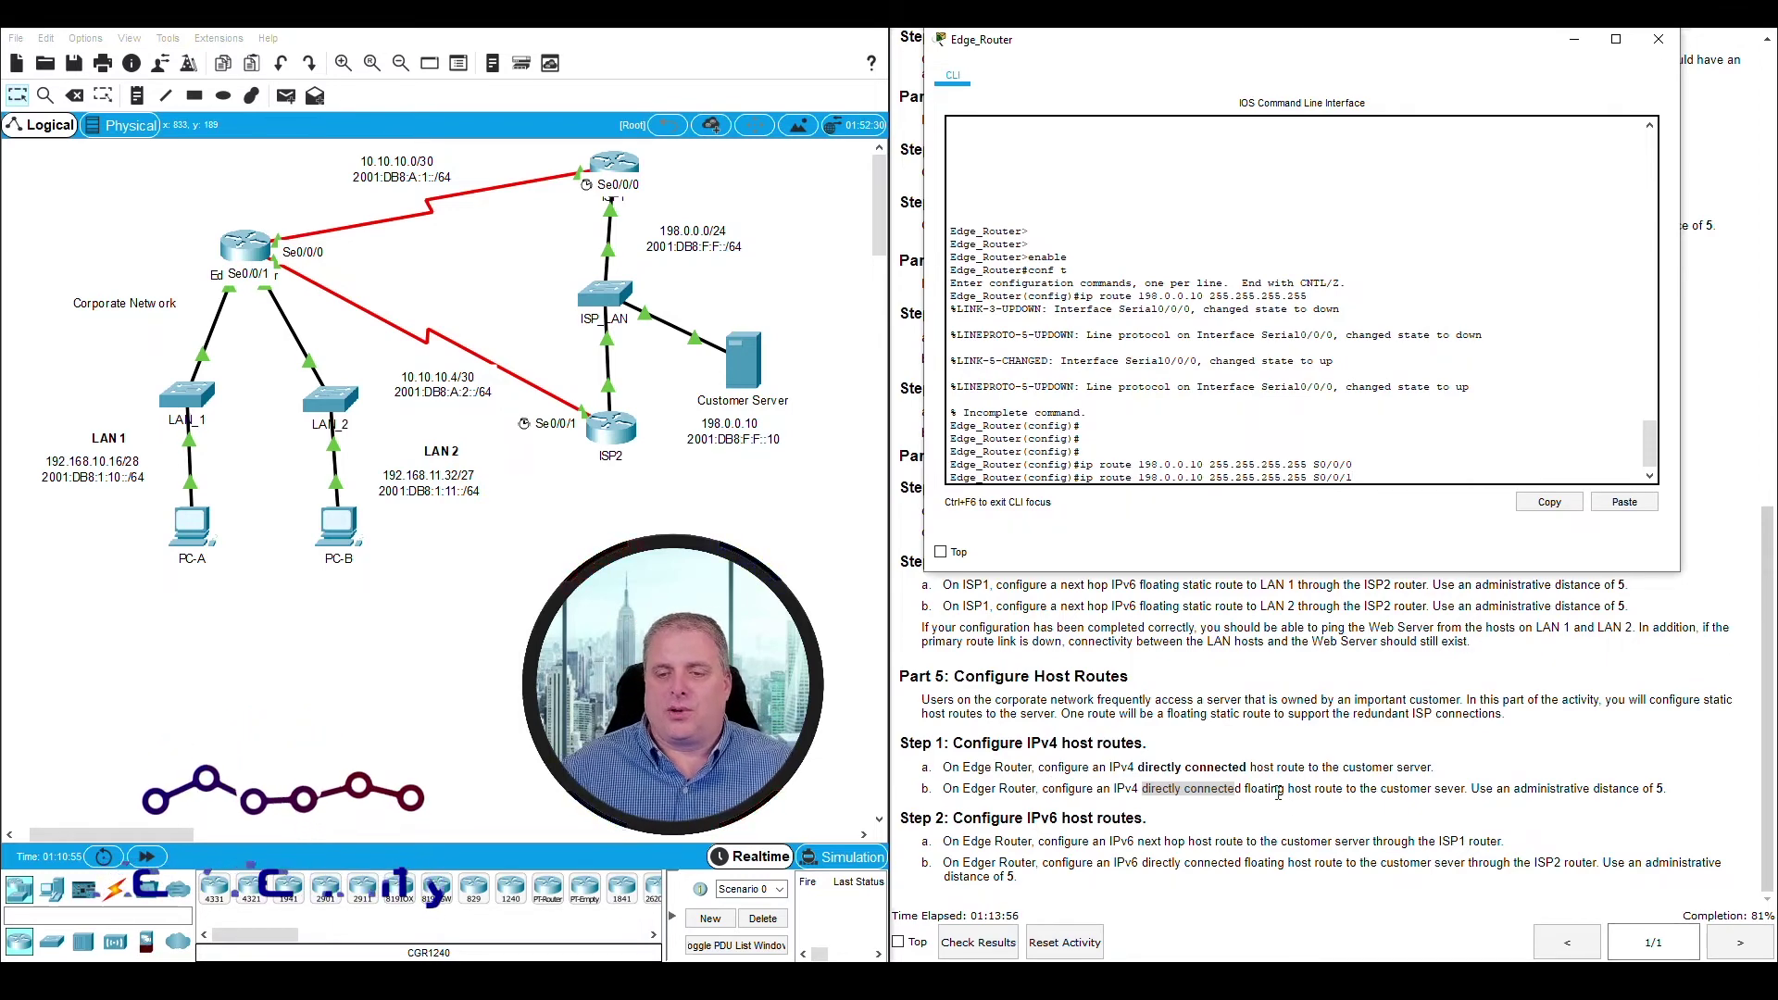
Step: Recheck the floating host requirement in Part 5 Step 1b and complete the IPv4 route with administrative distance 5
click(1245, 789)
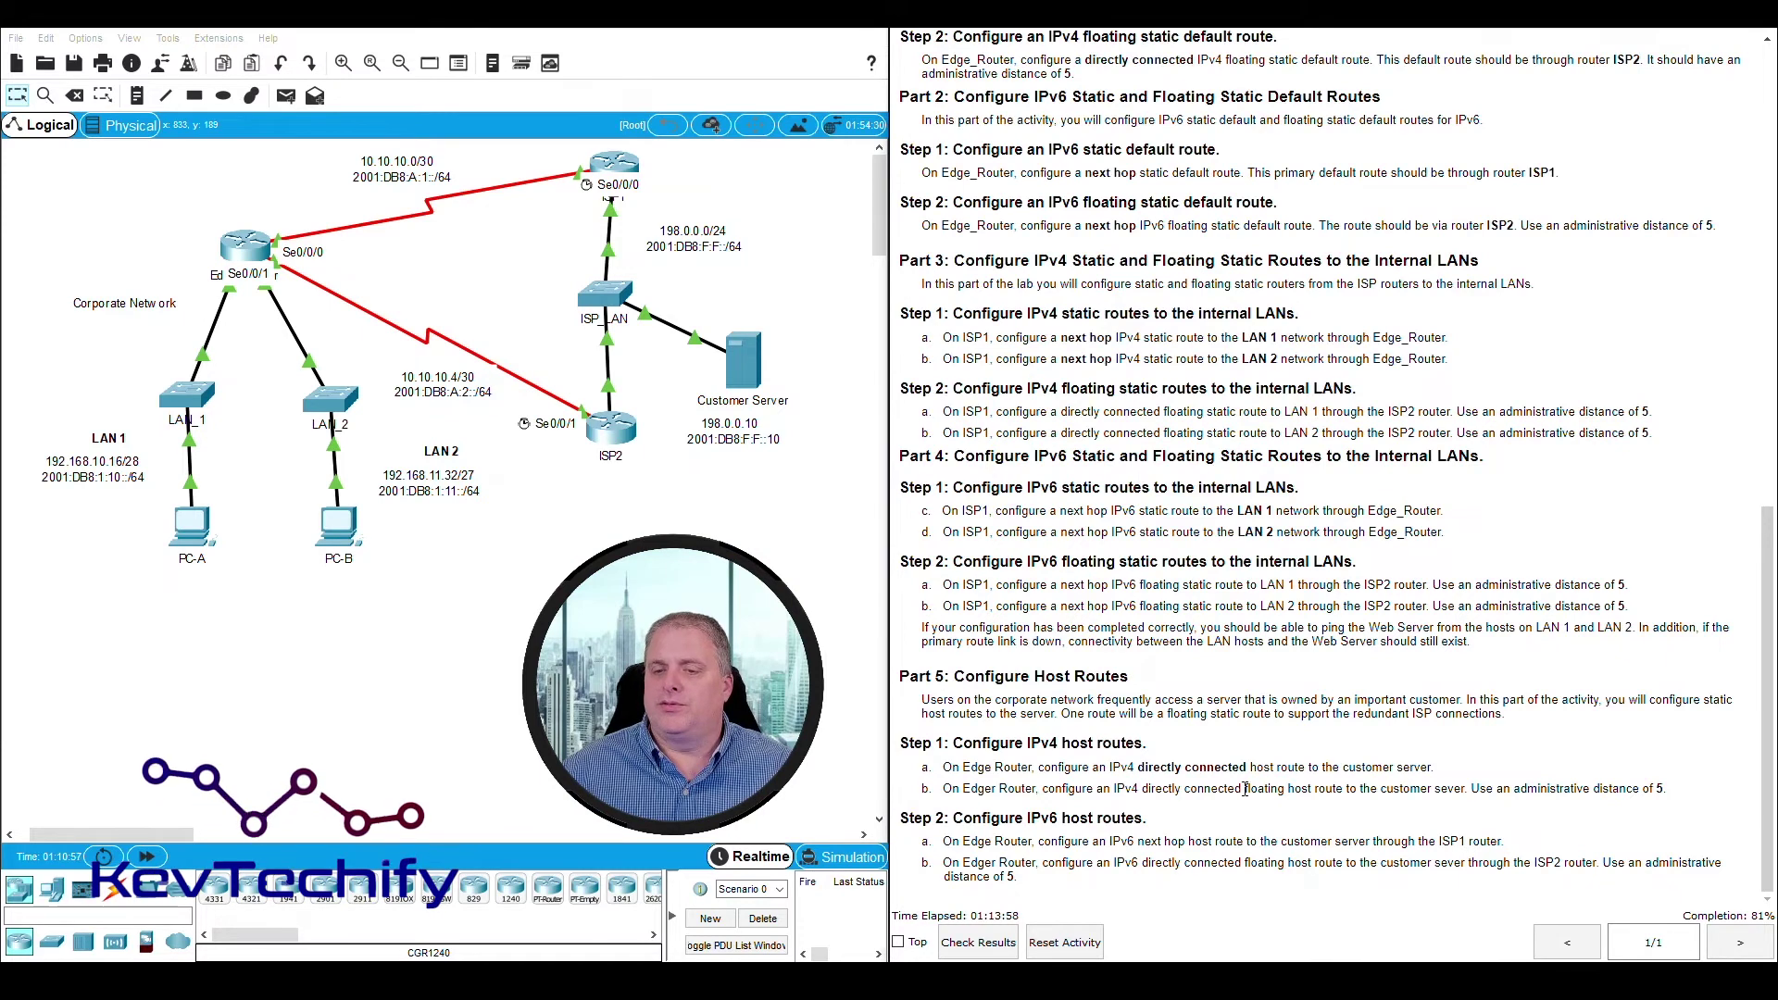
drag(1246, 789, 1309, 789)
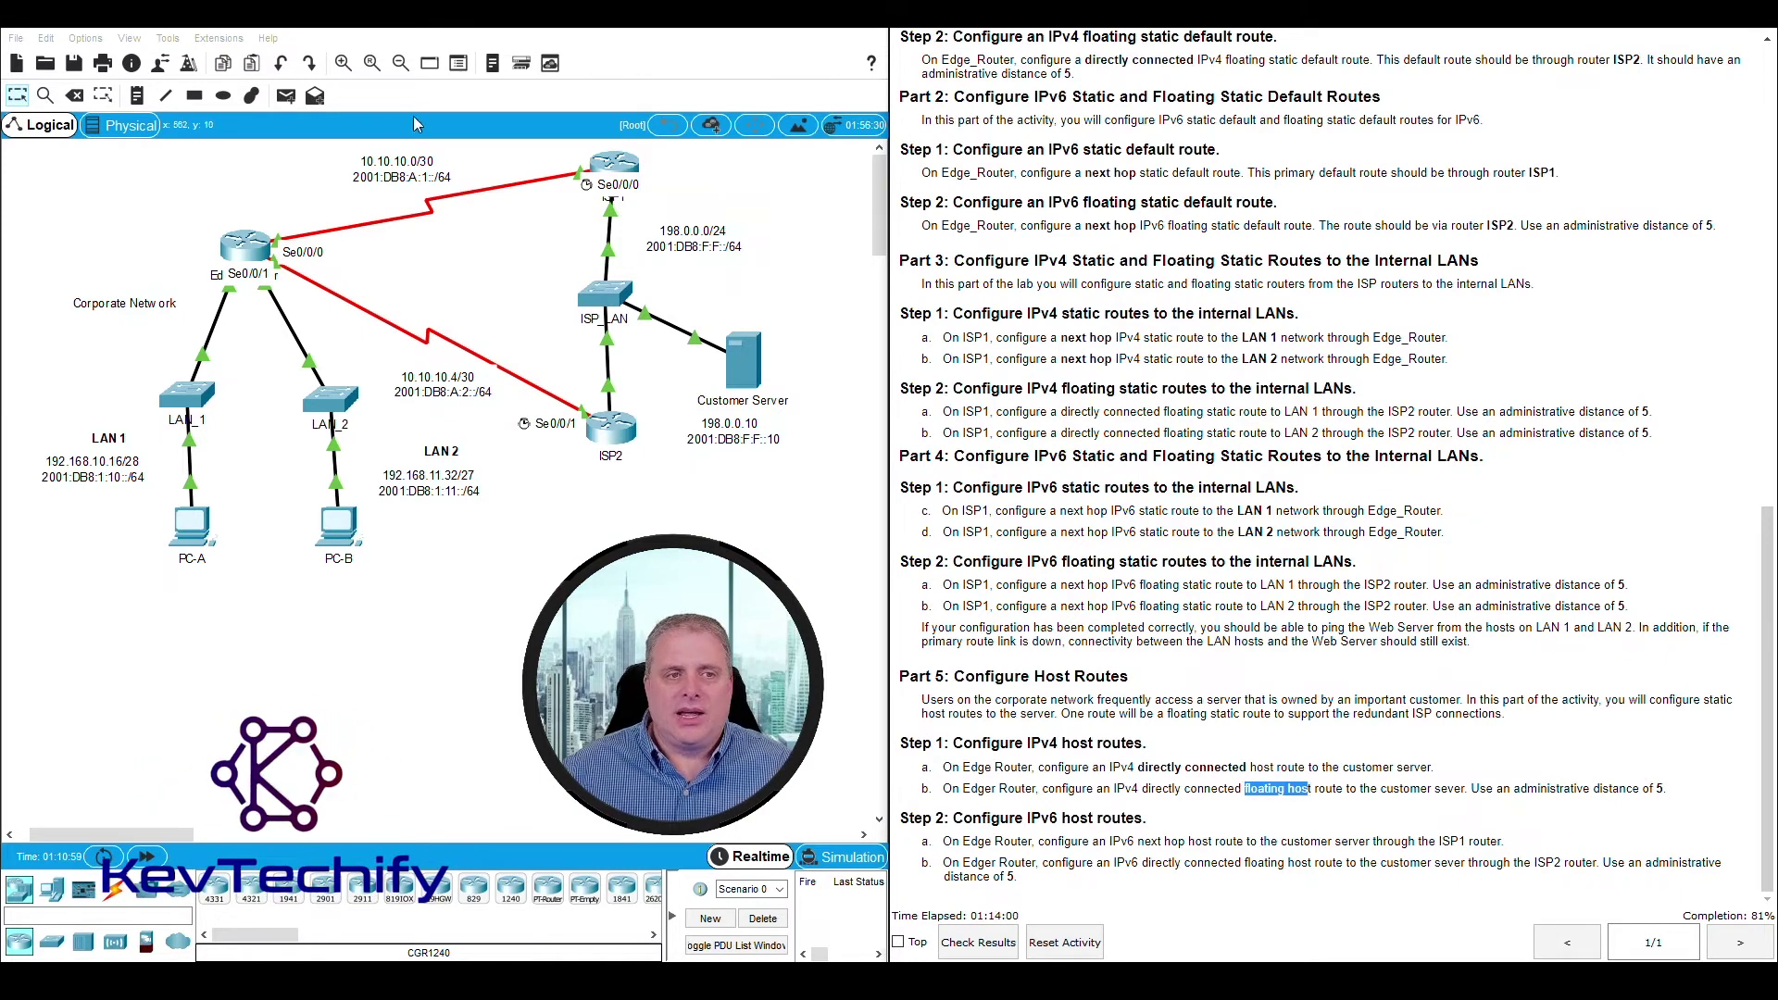
click(244, 245)
drag(1306, 41, 510, 41)
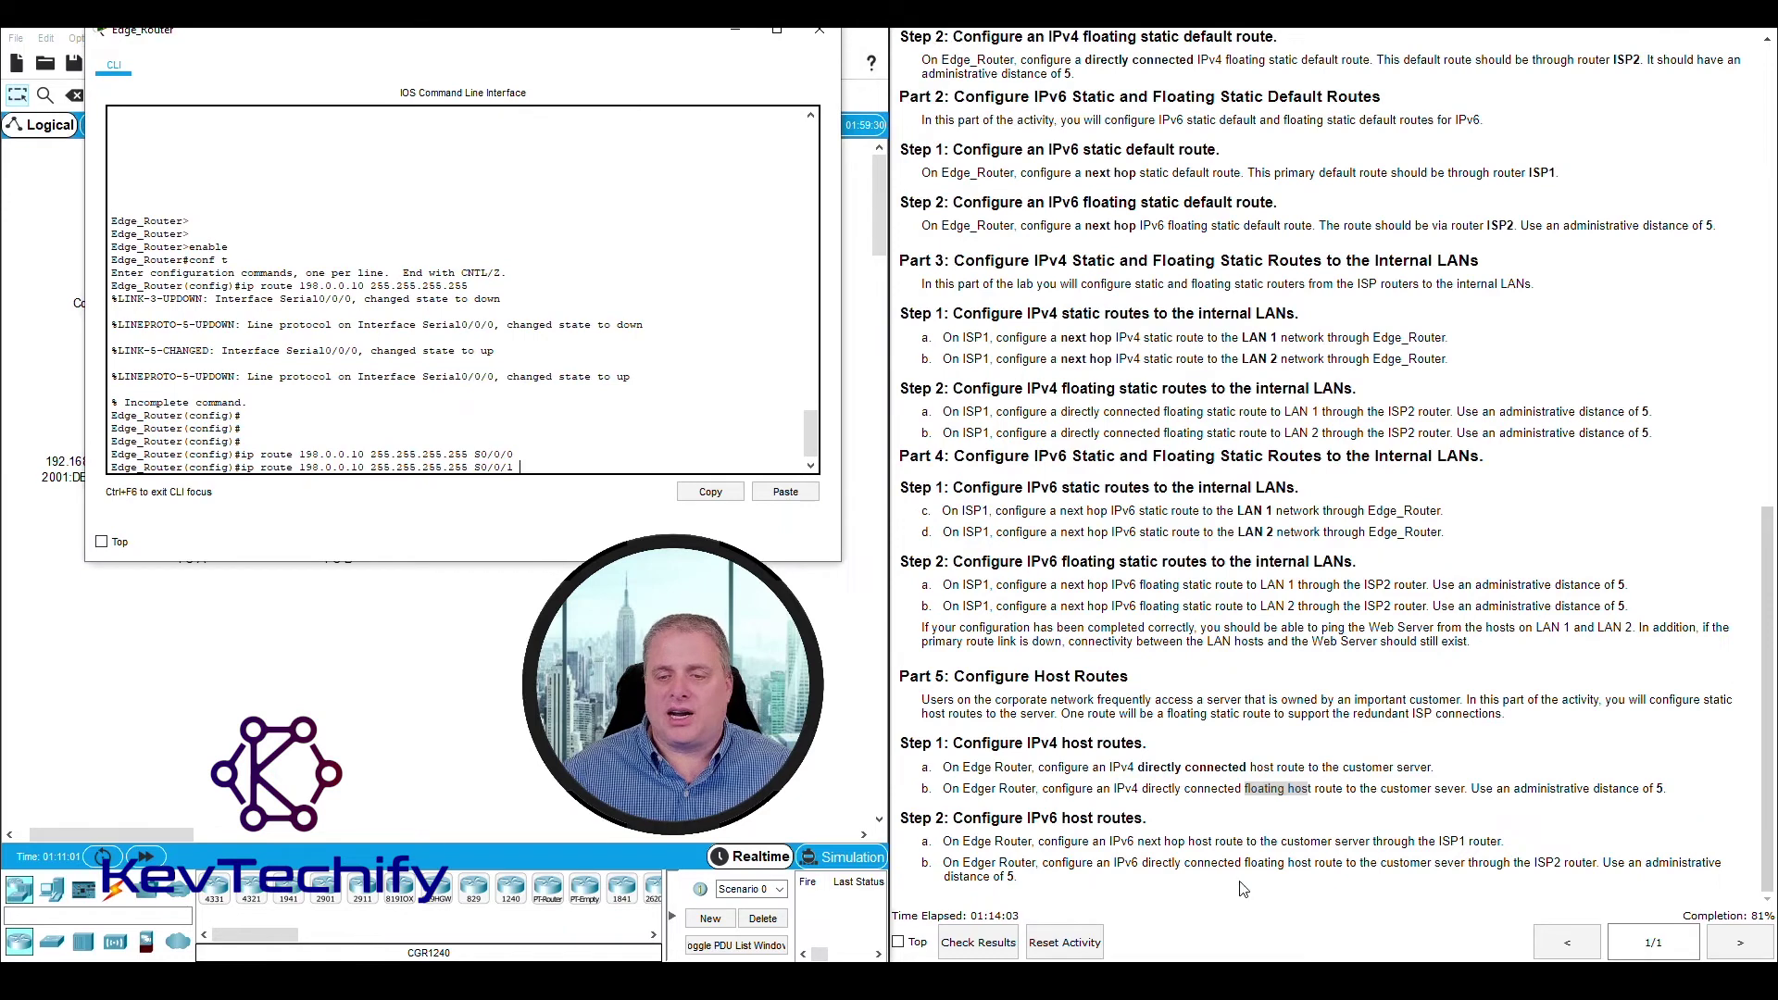
click(1250, 789)
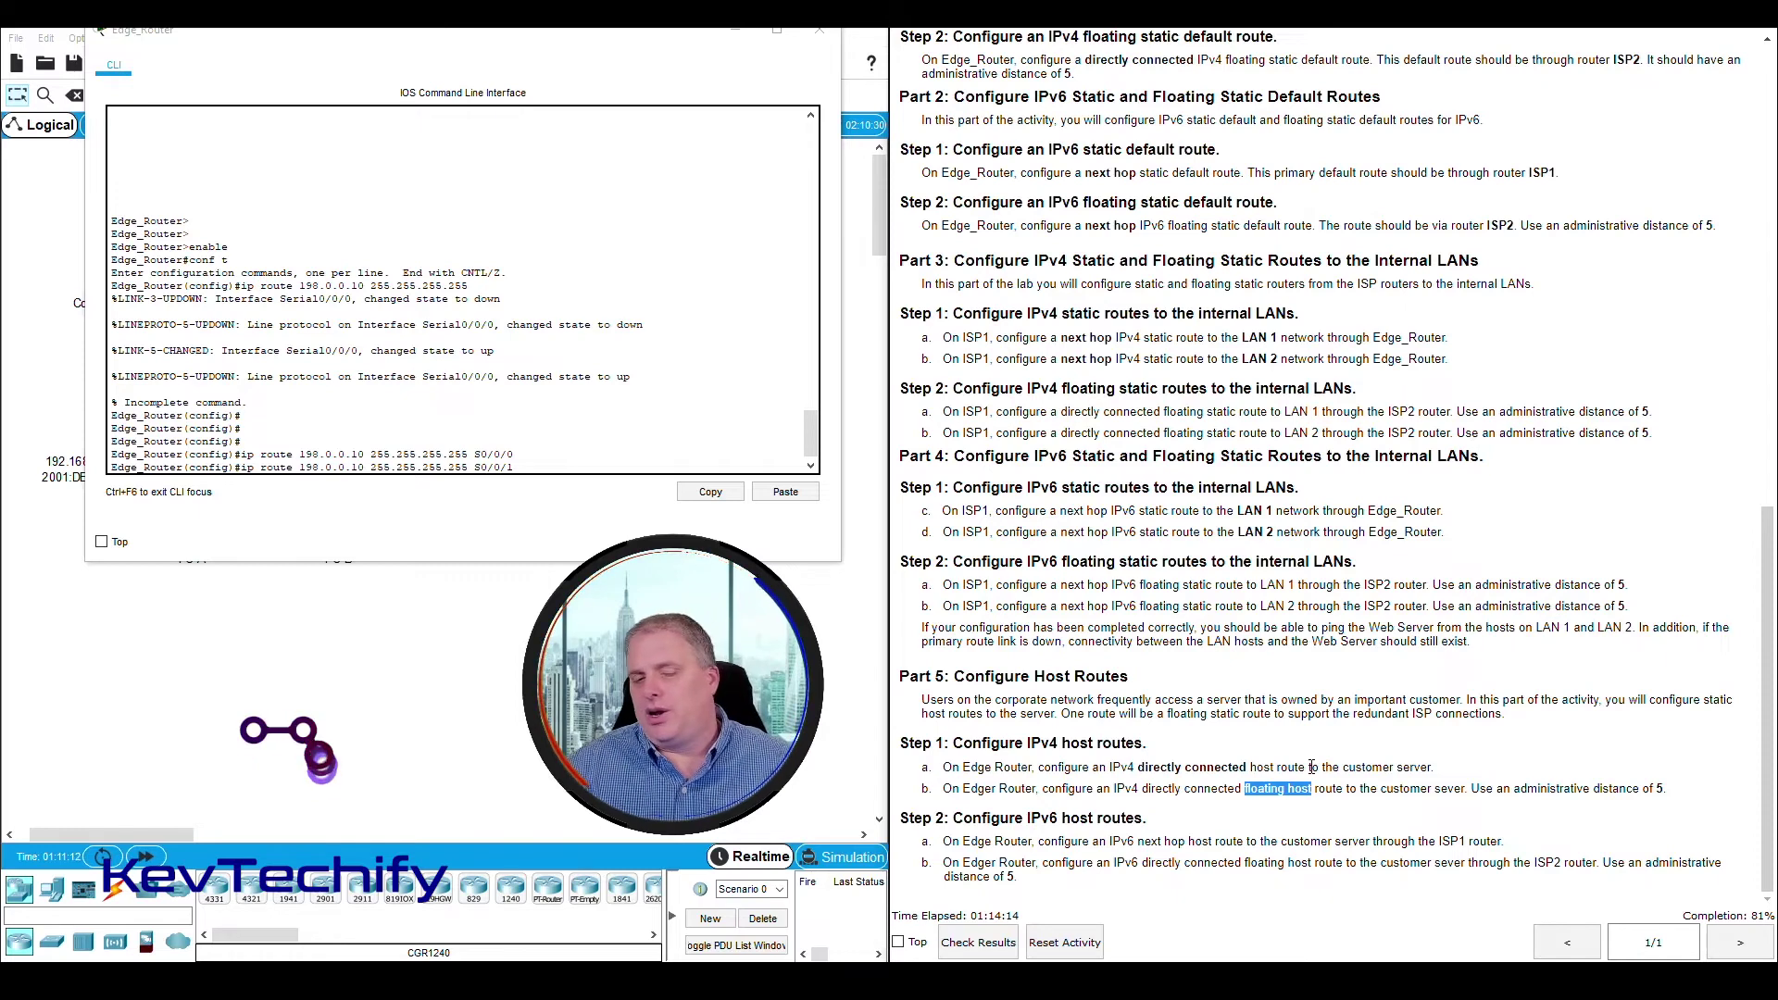
click(570, 468)
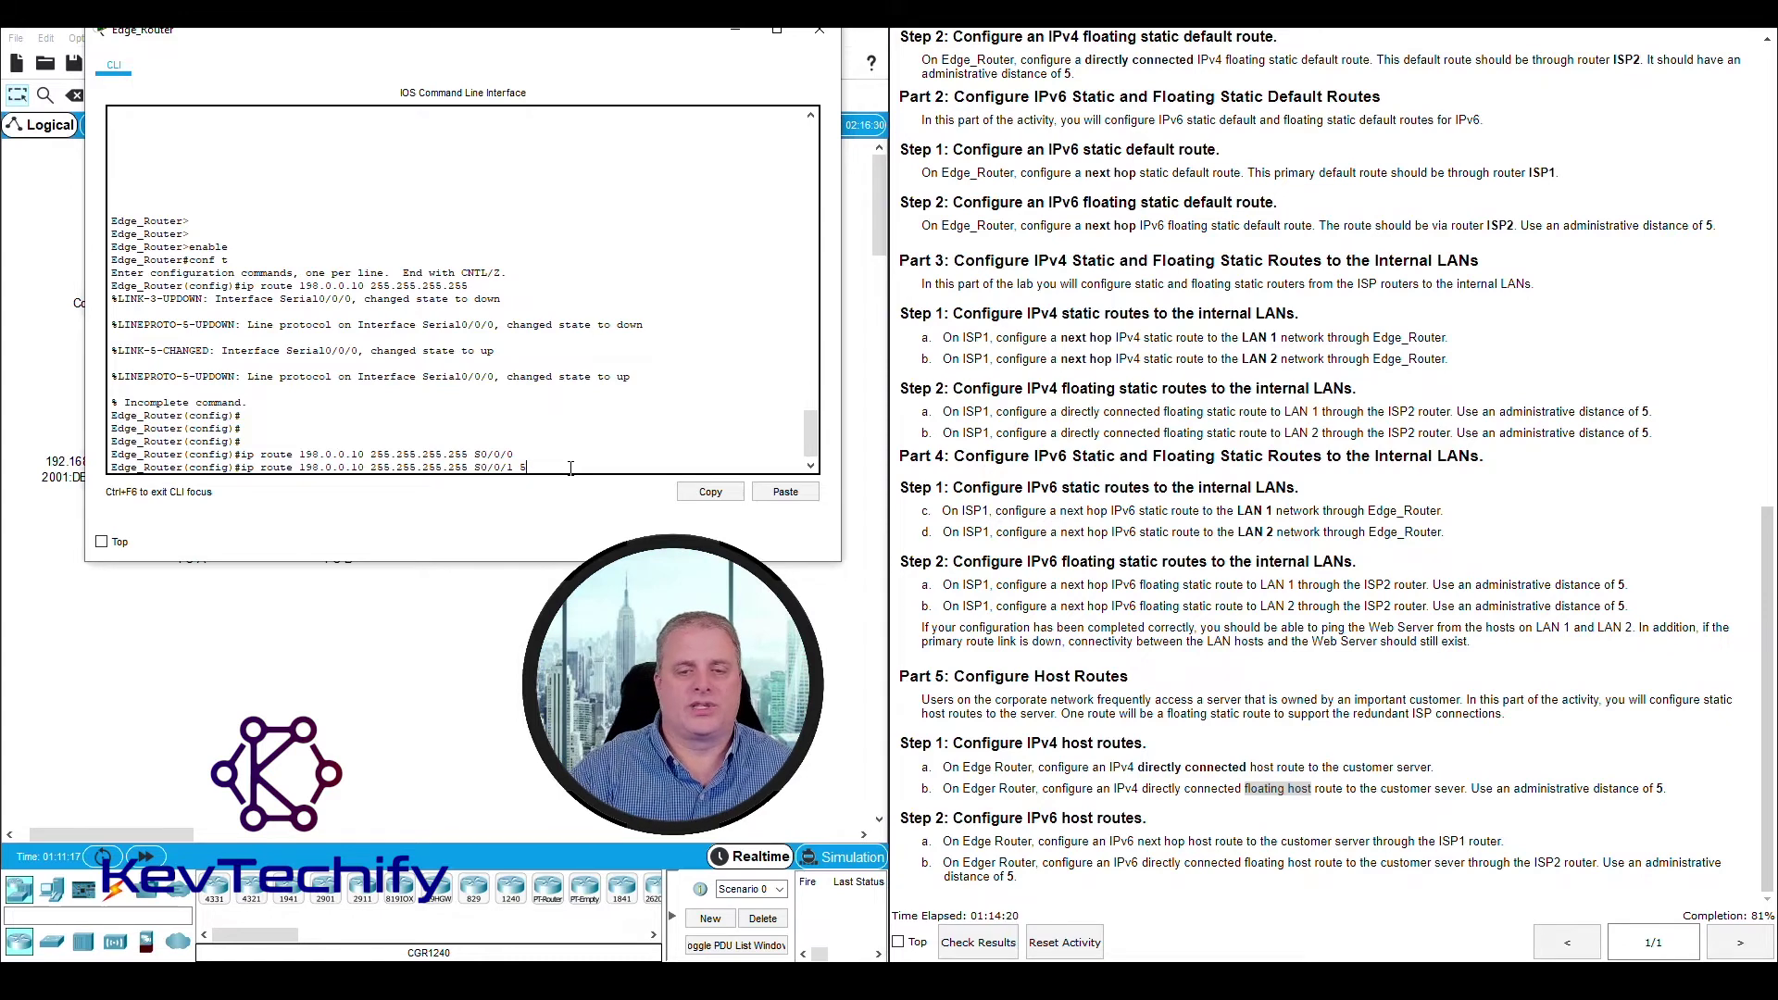
key(Return)
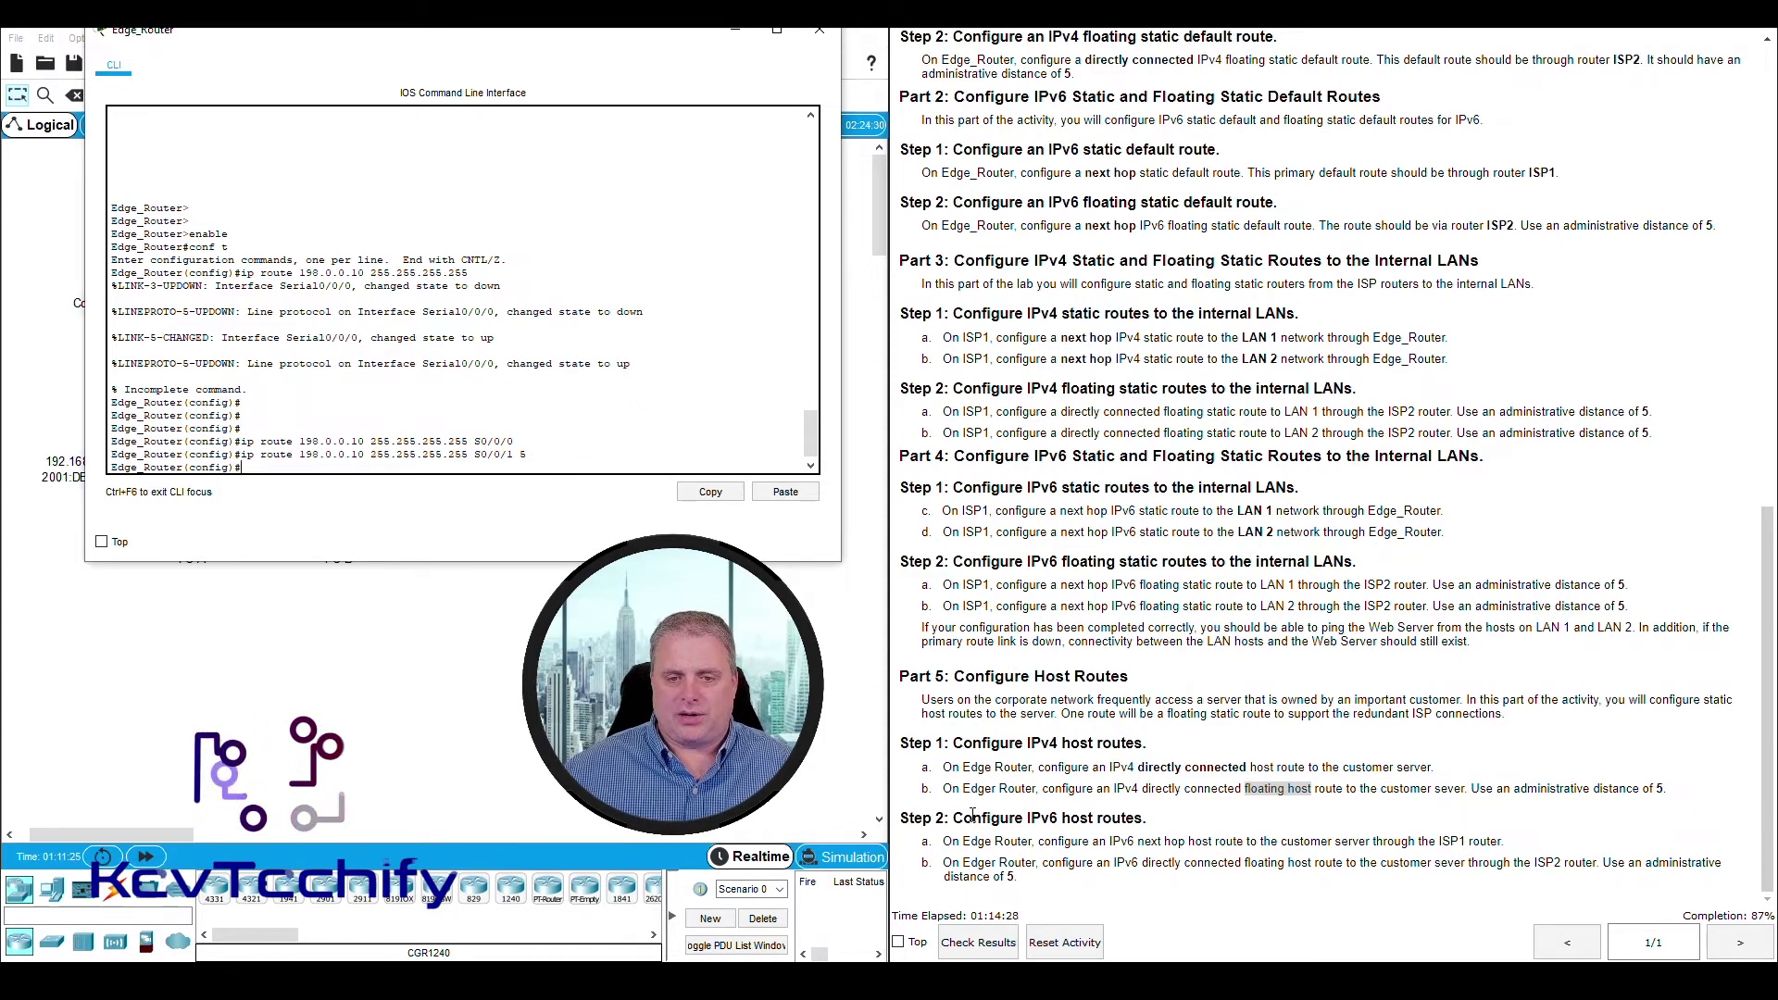
Step: Read Part 5 Step 2a for the route type and the ISP router required for the IPv6 host route
drag(955, 818, 1156, 816)
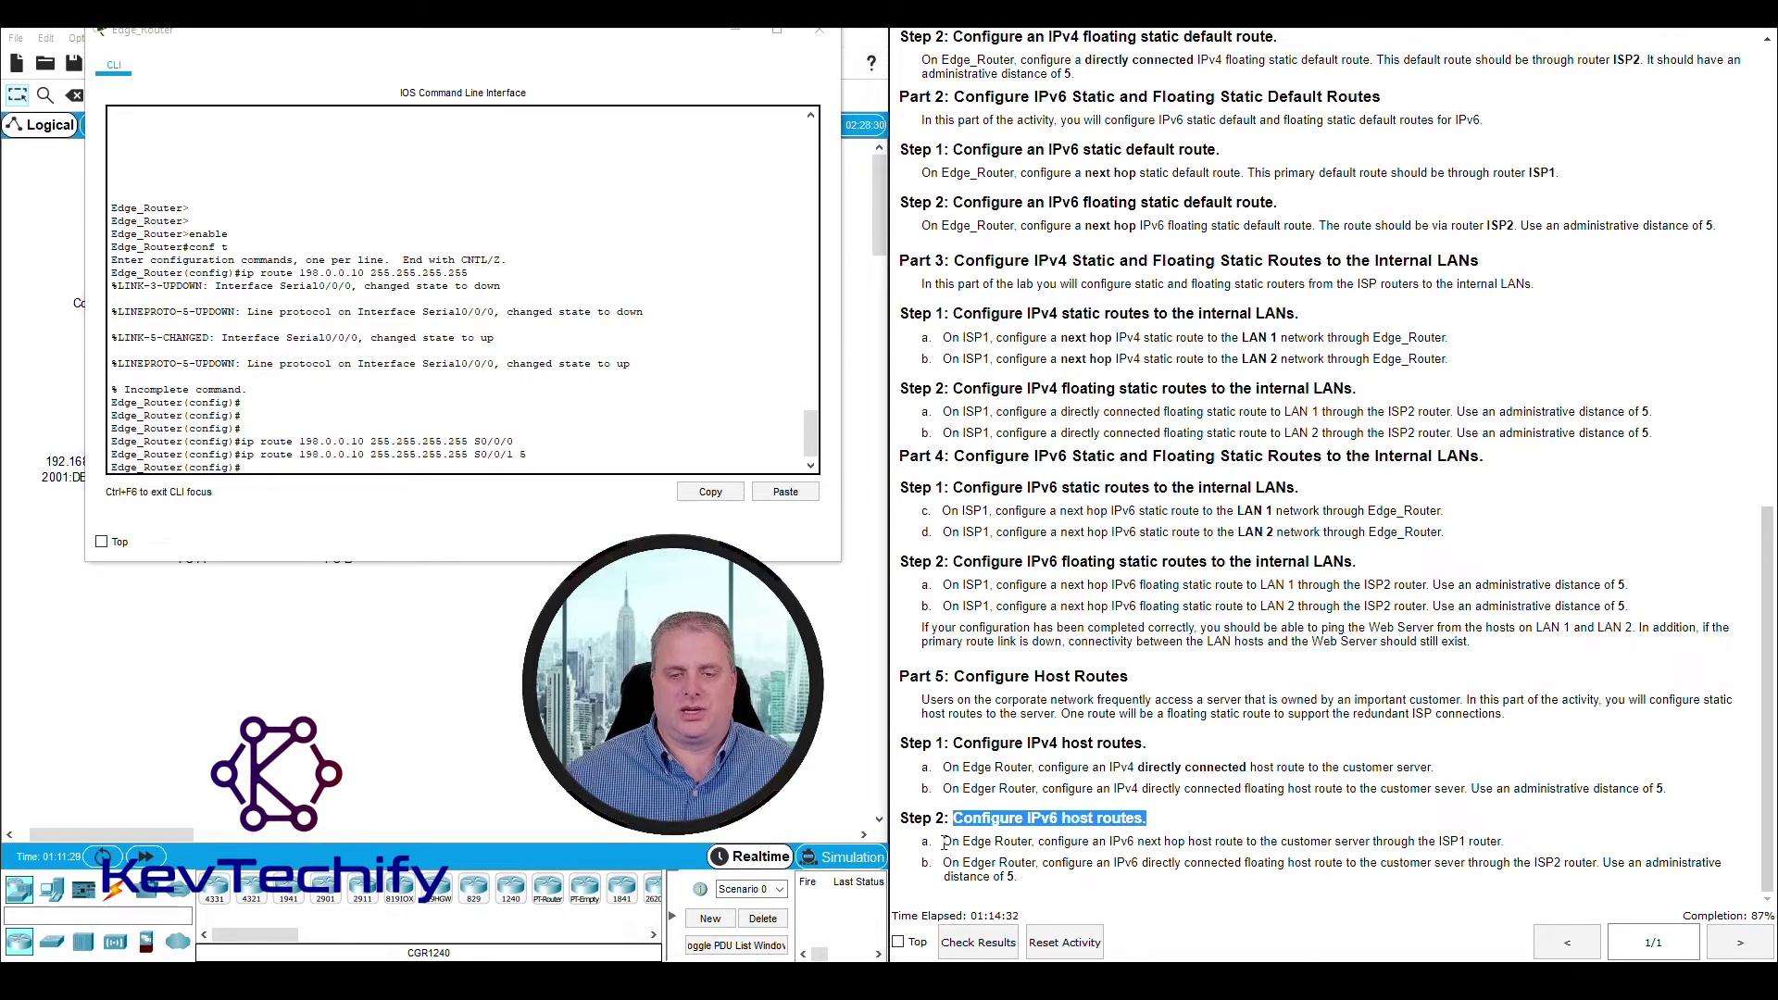
drag(943, 842, 1065, 840)
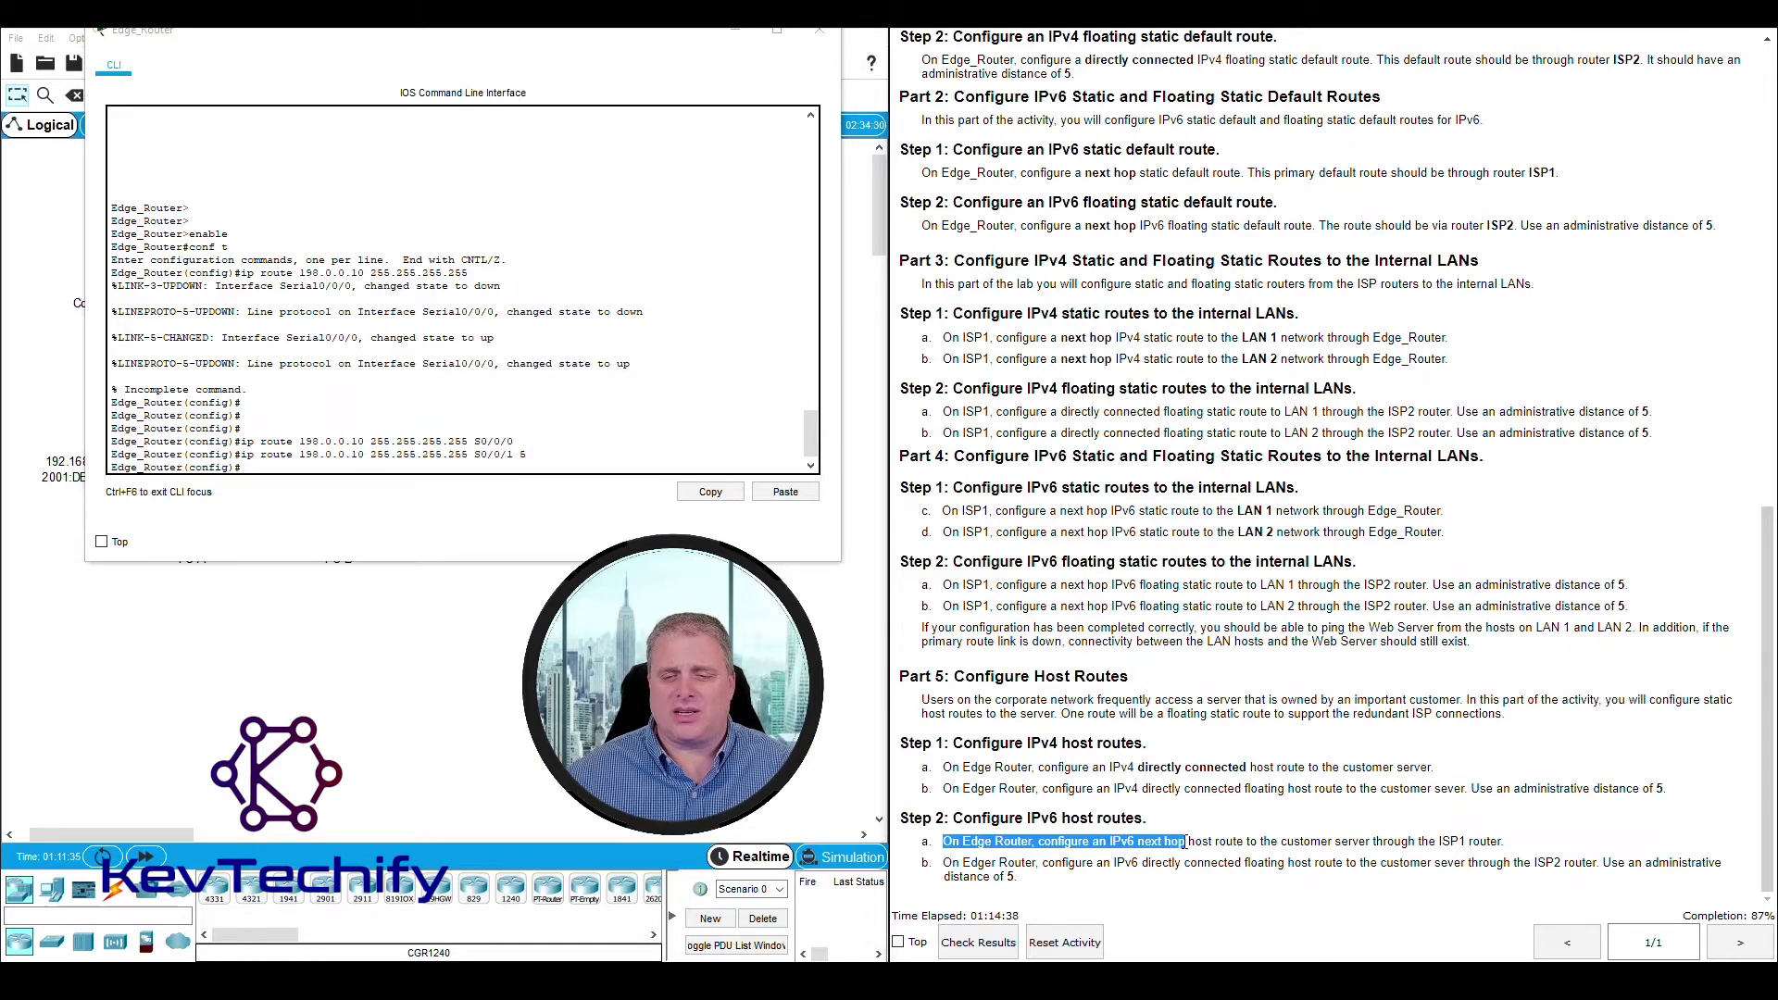
drag(1185, 842, 1246, 846)
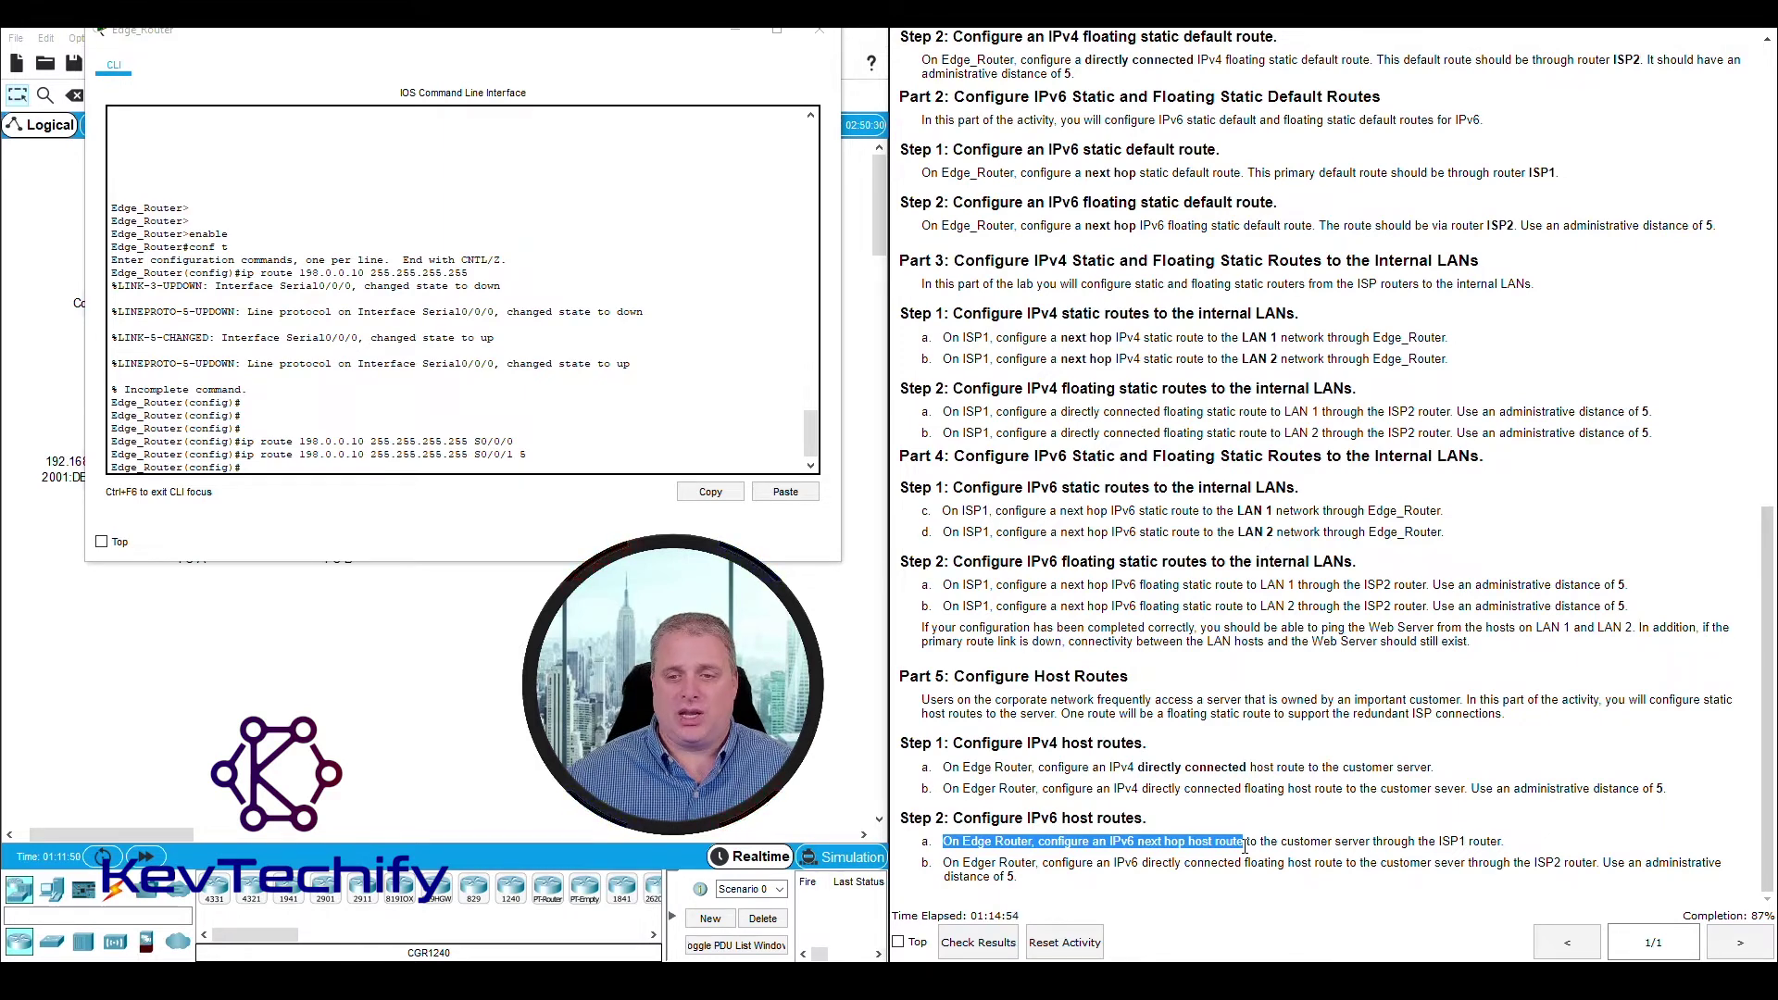
click(1141, 838)
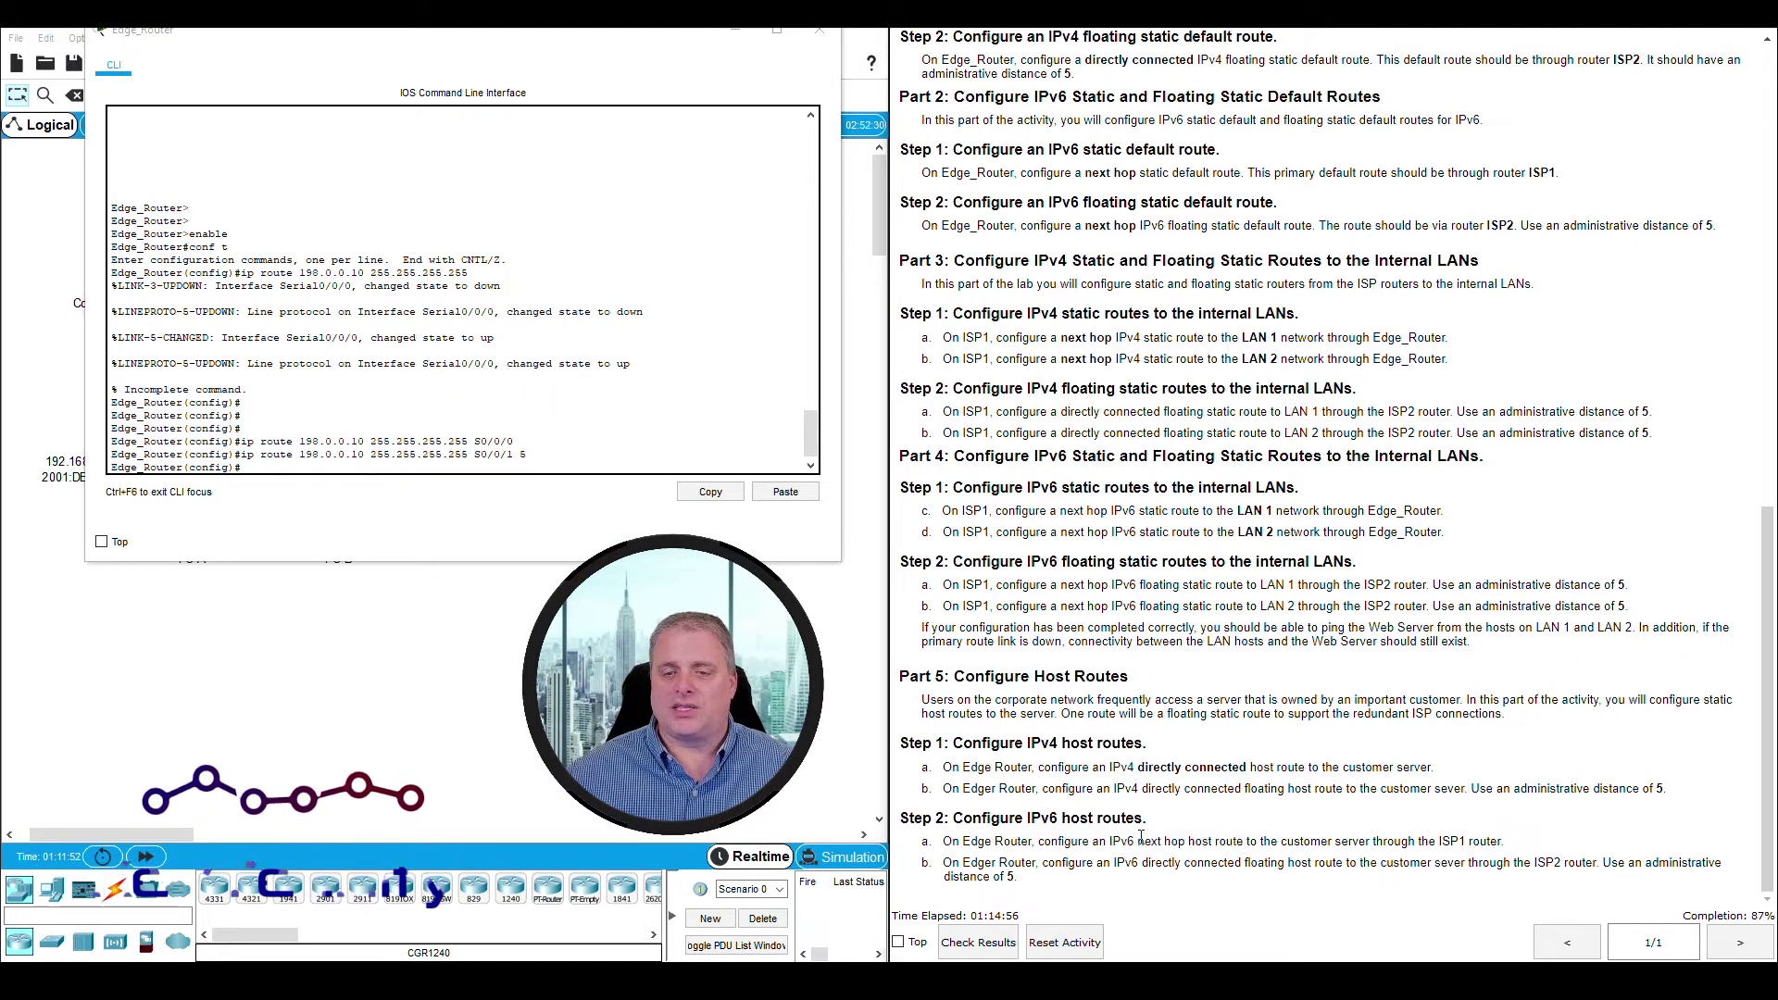
drag(1138, 841, 1186, 841)
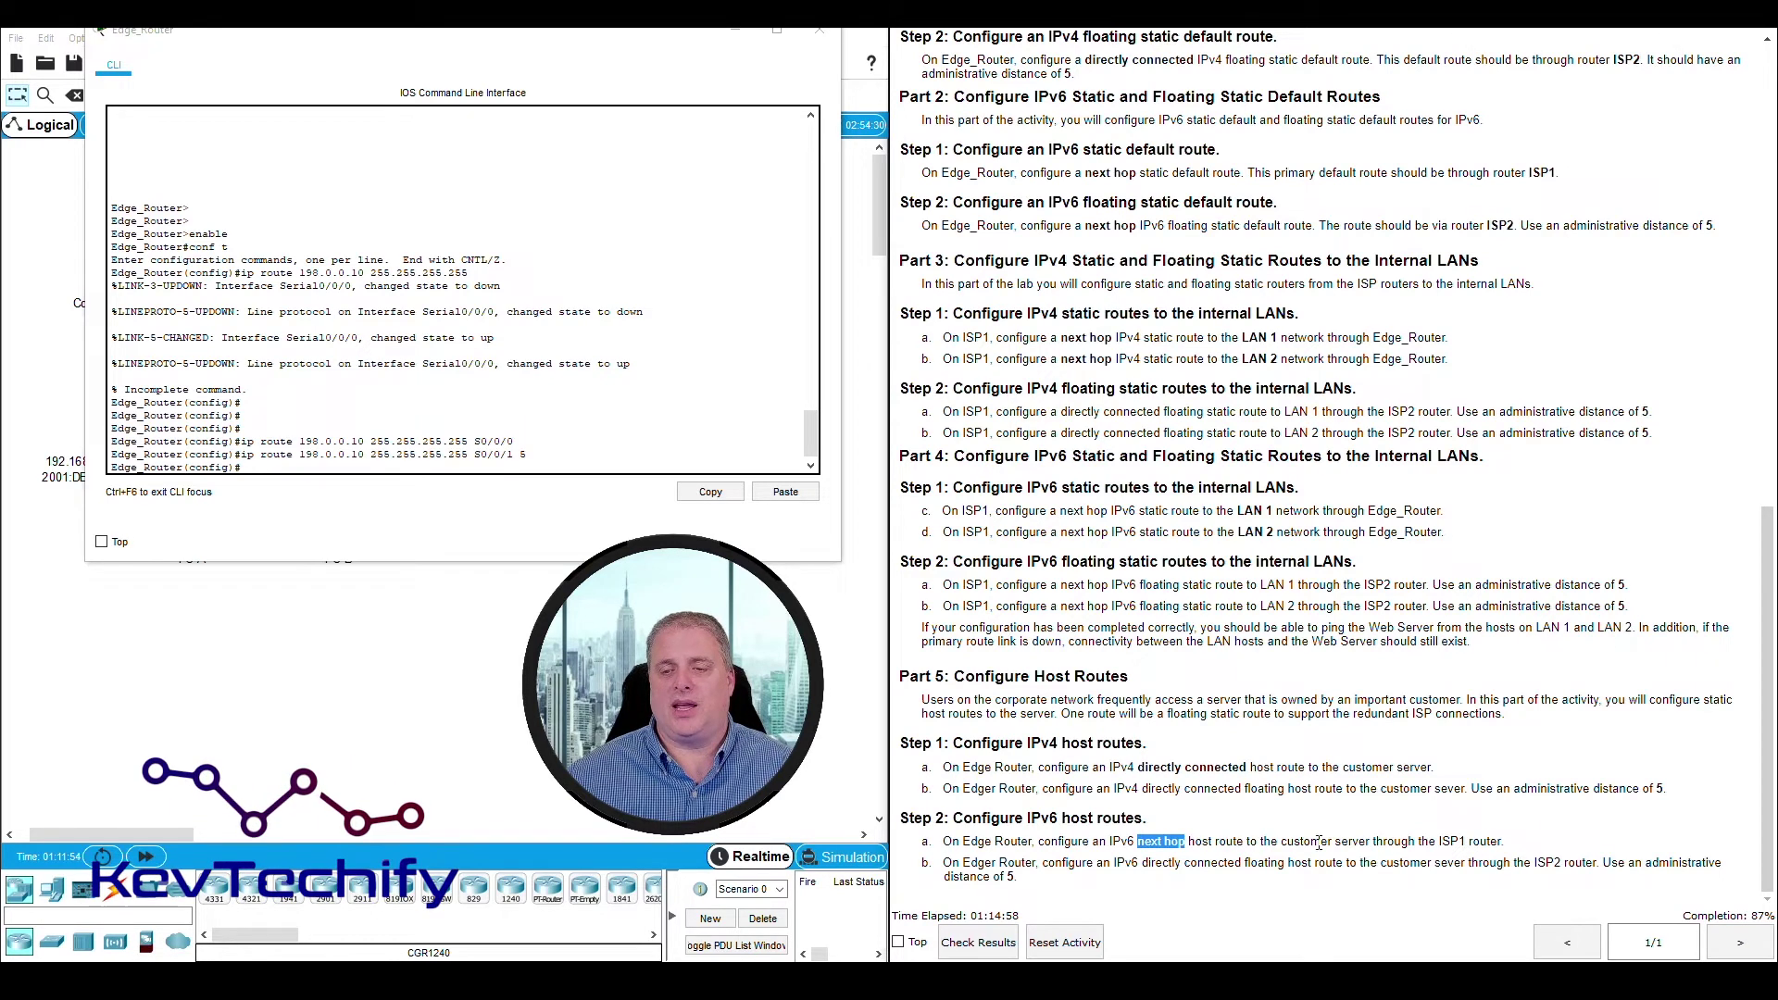
click(1424, 843)
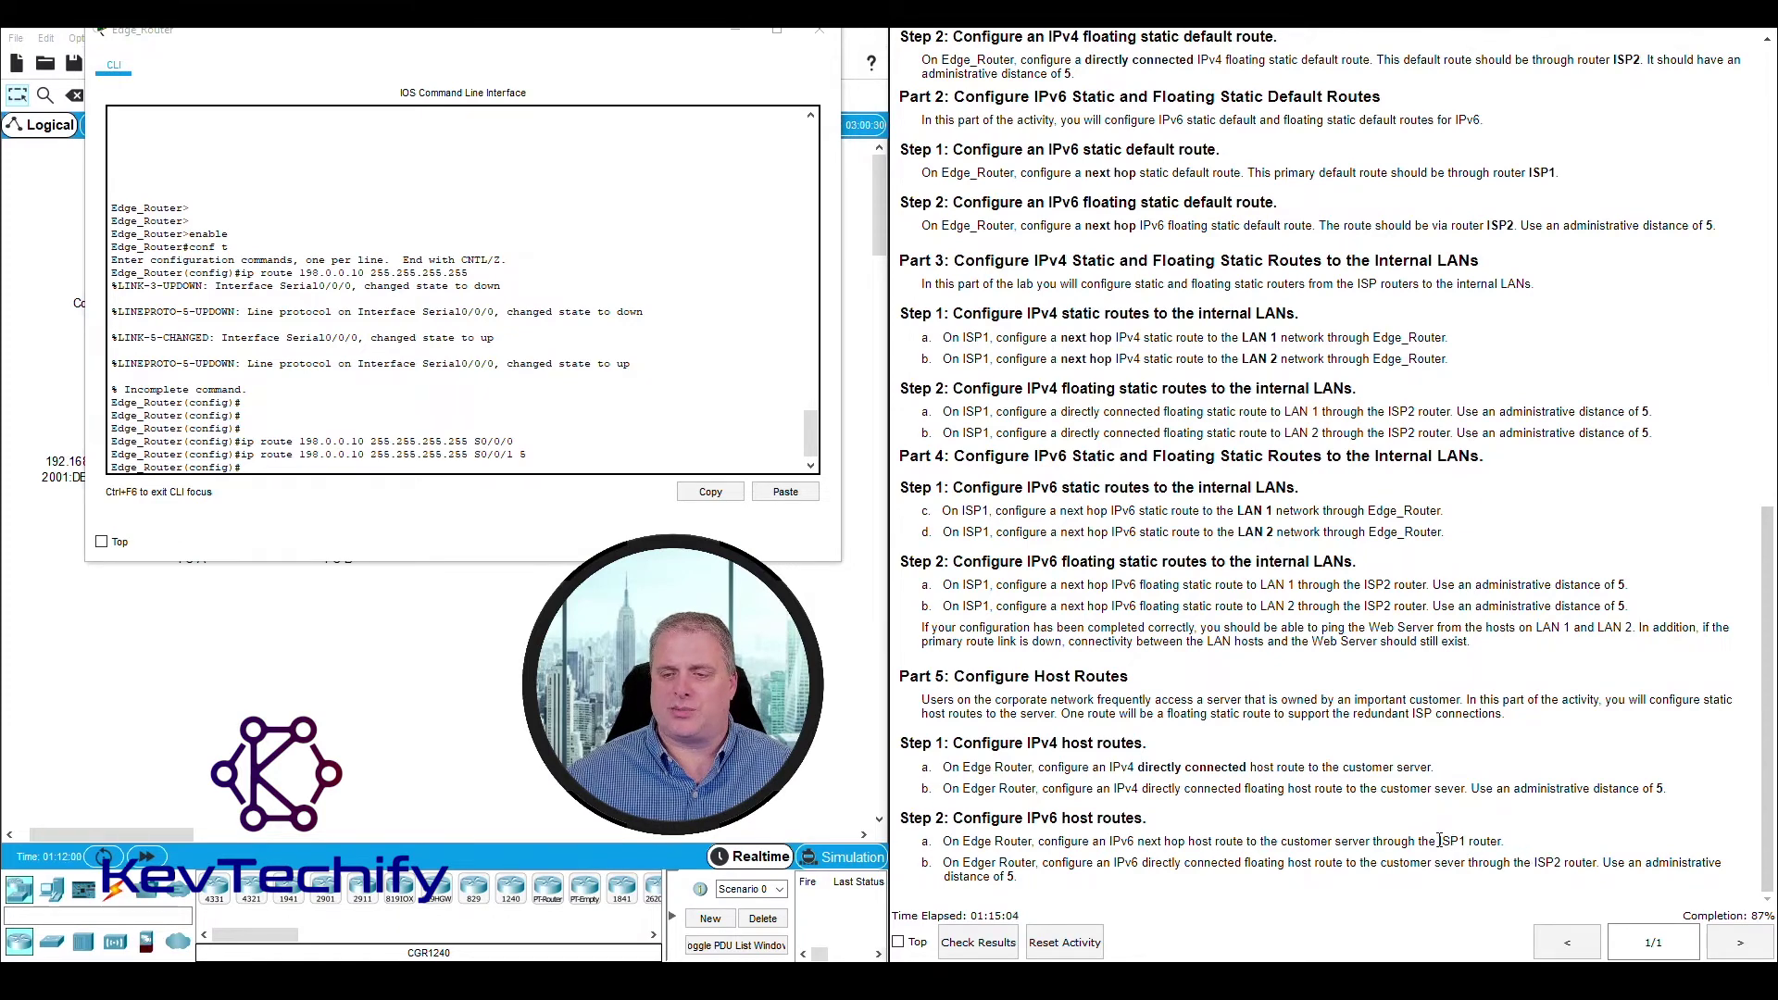
drag(1440, 841, 1509, 842)
click(1155, 384)
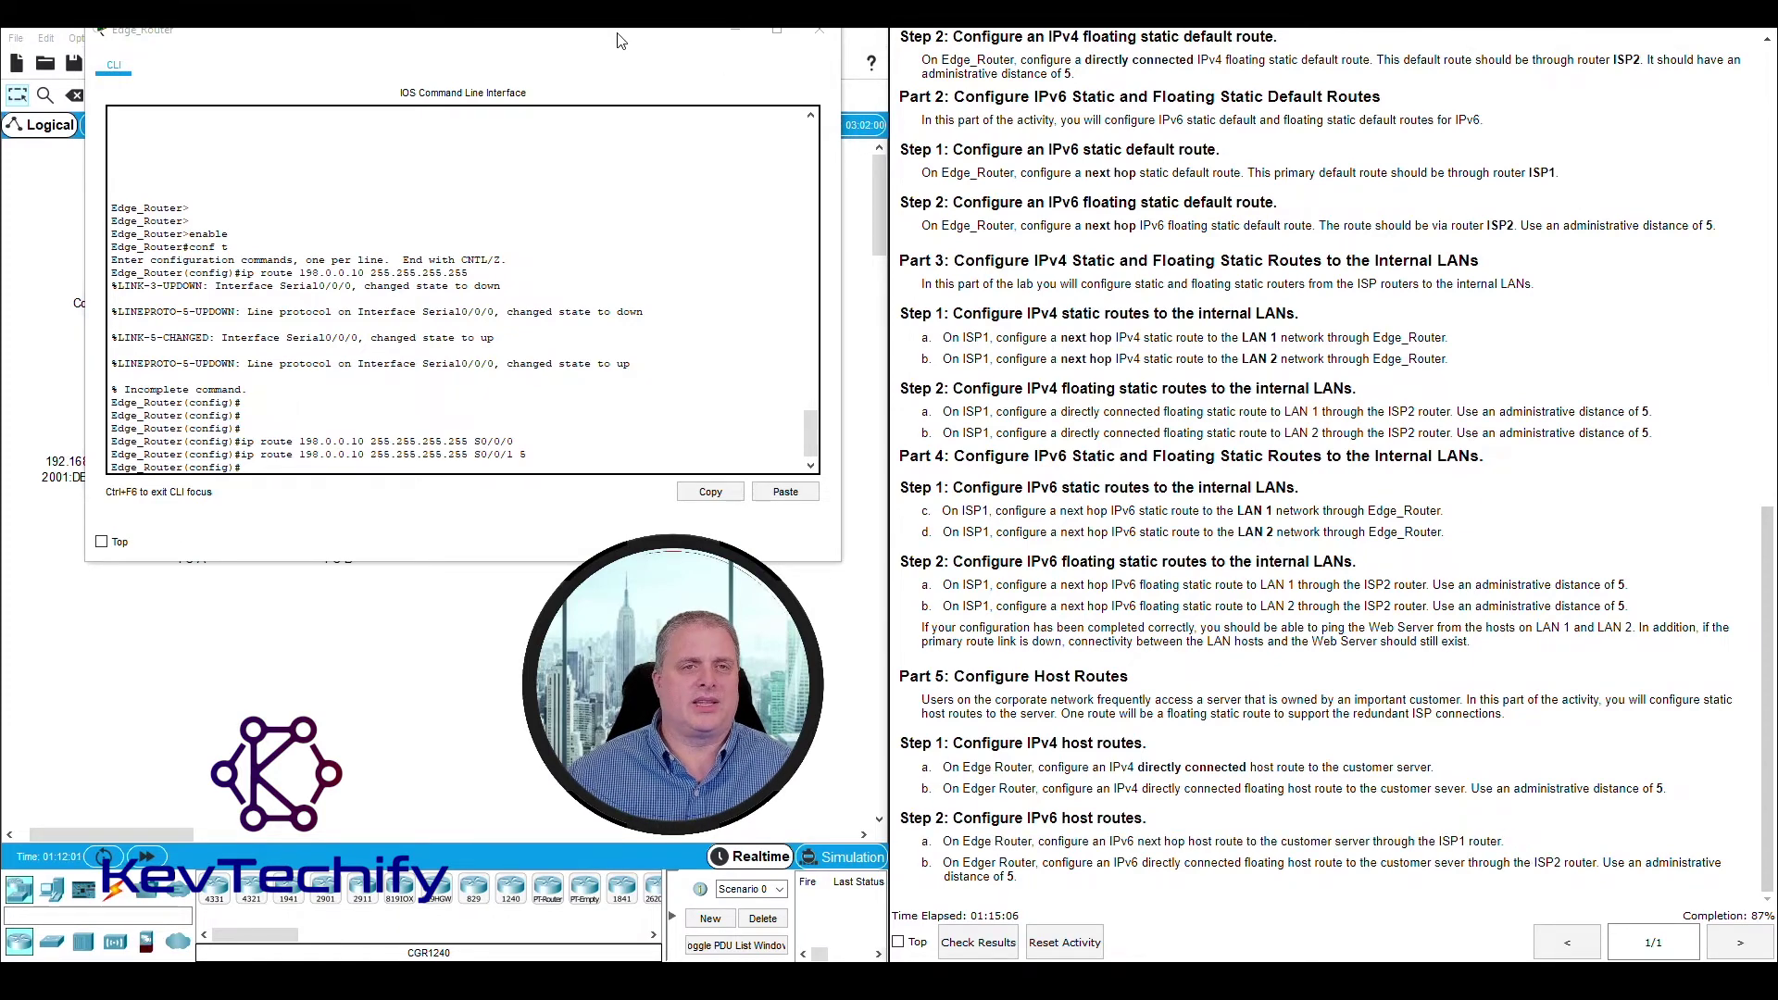
Step: Start the IPv6 host route to the customer server on Edge_Router with ipv6 route 2001:db8:f:f::10/128
drag(620, 40, 1448, 77)
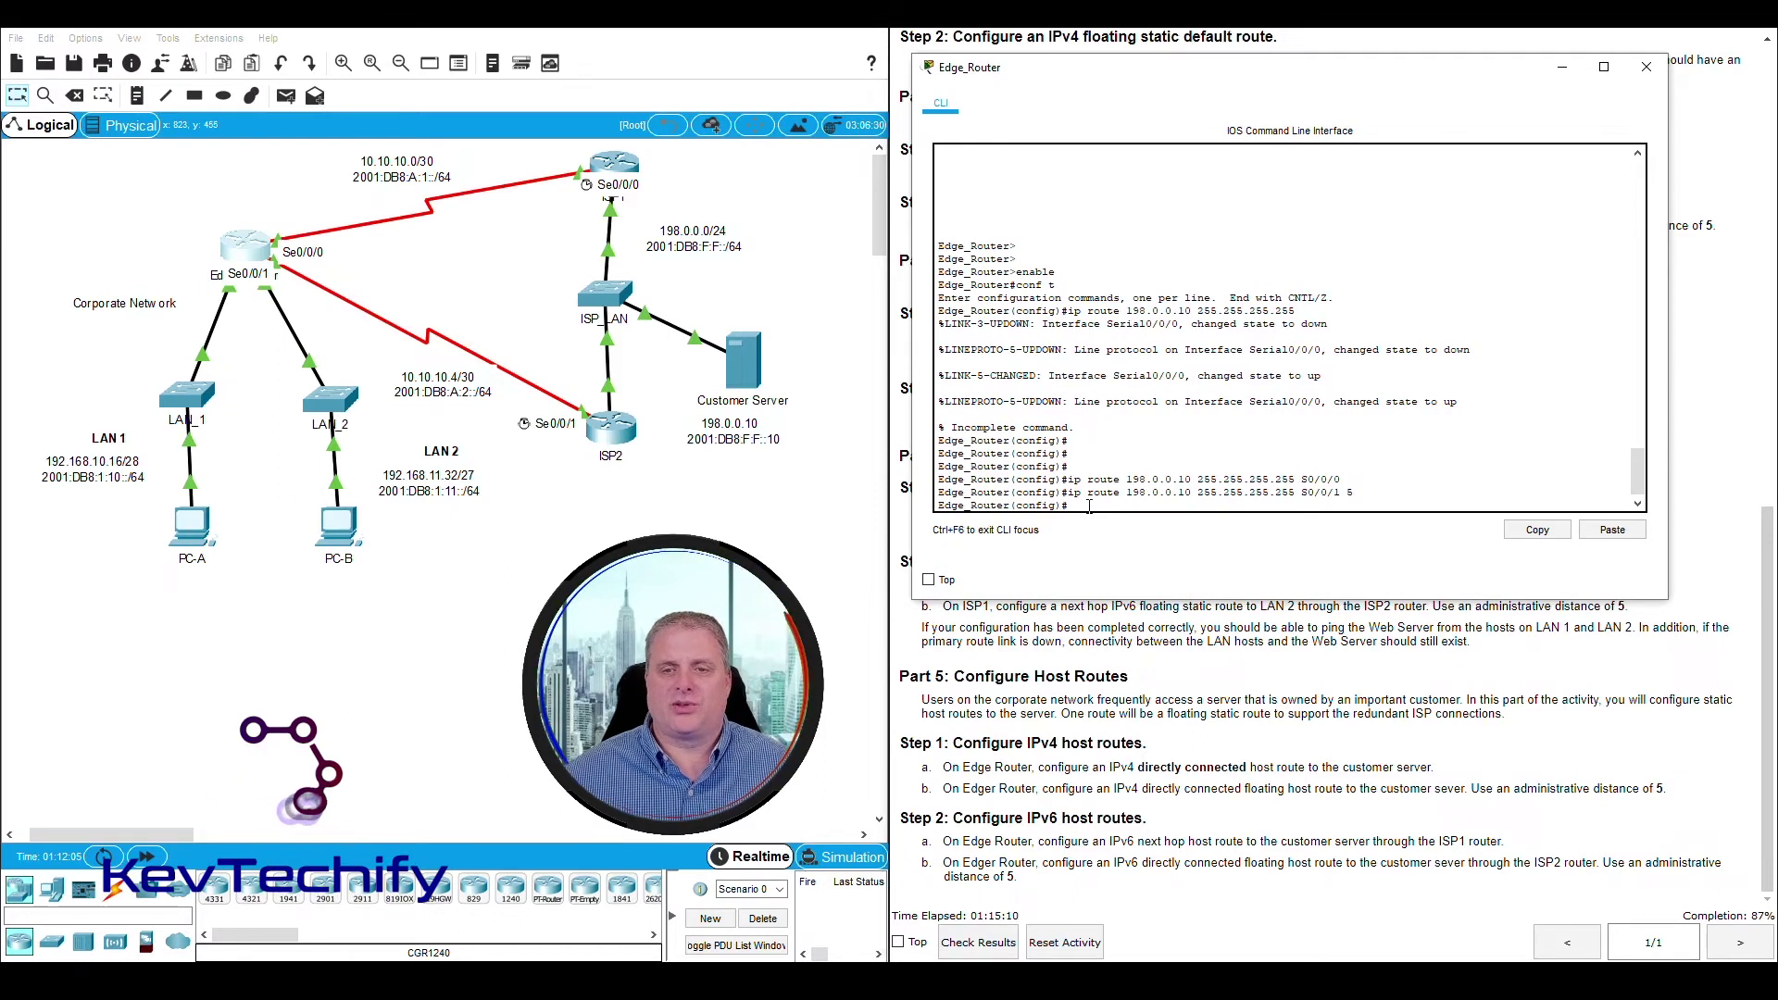
text(ipv6)
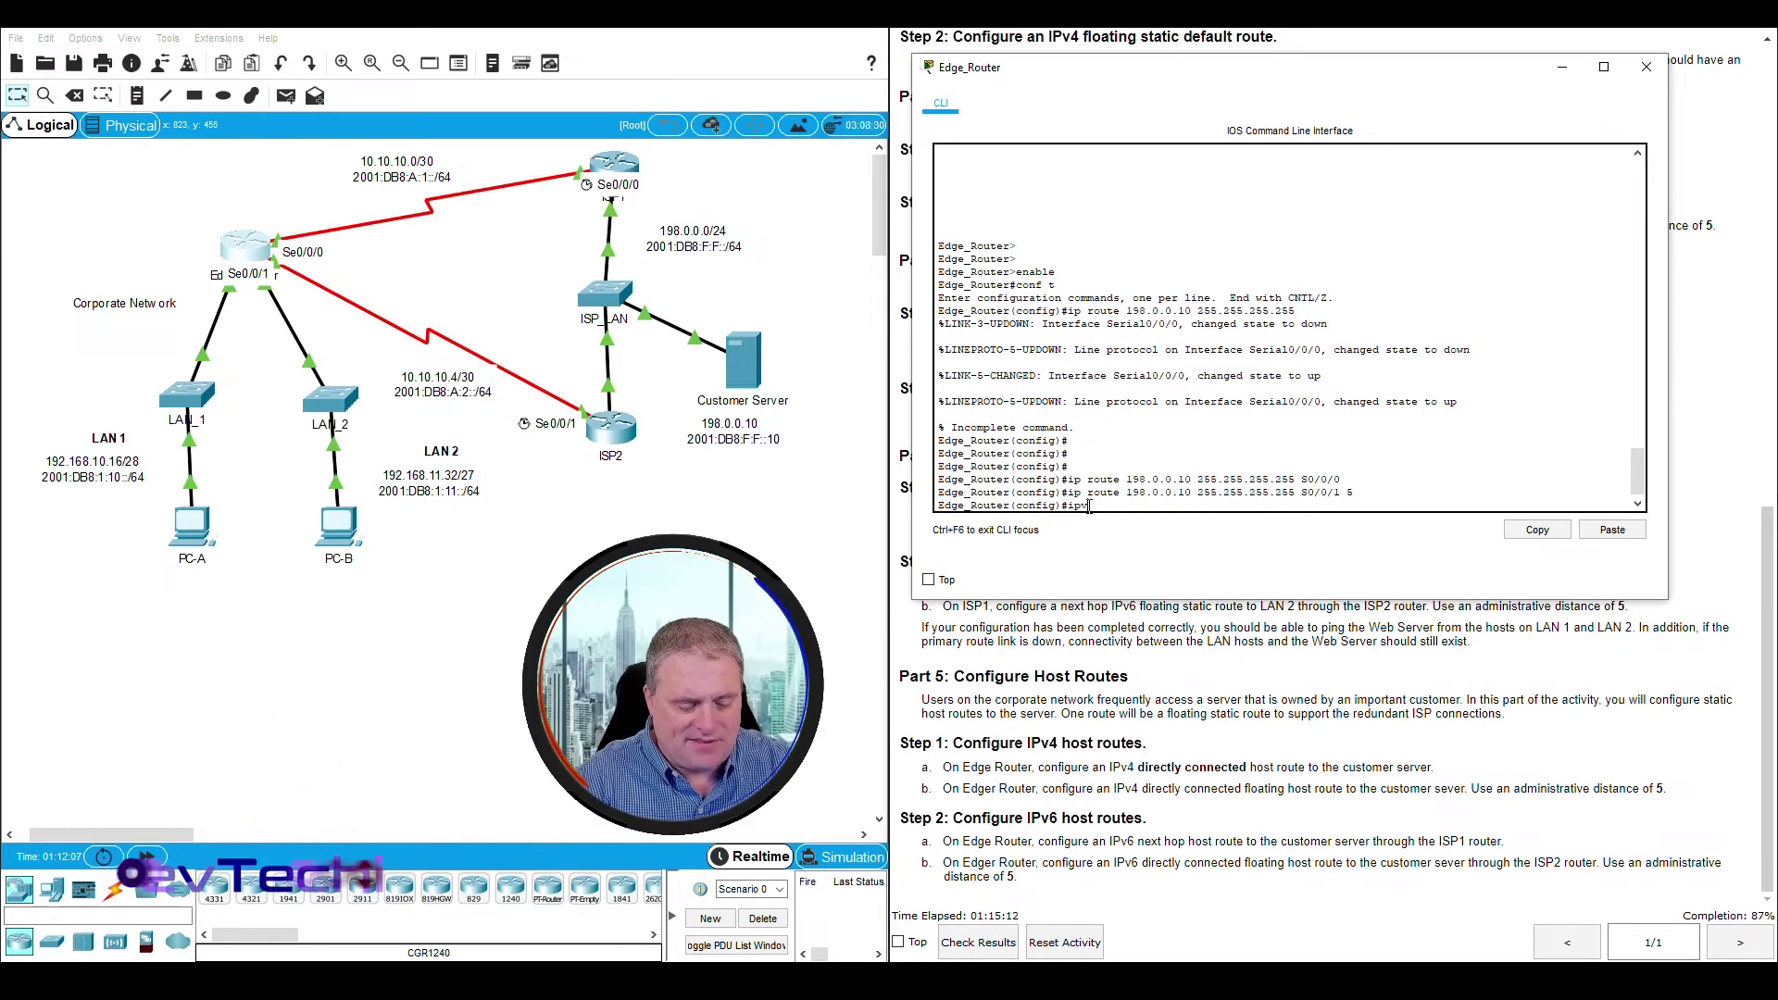
text( route)
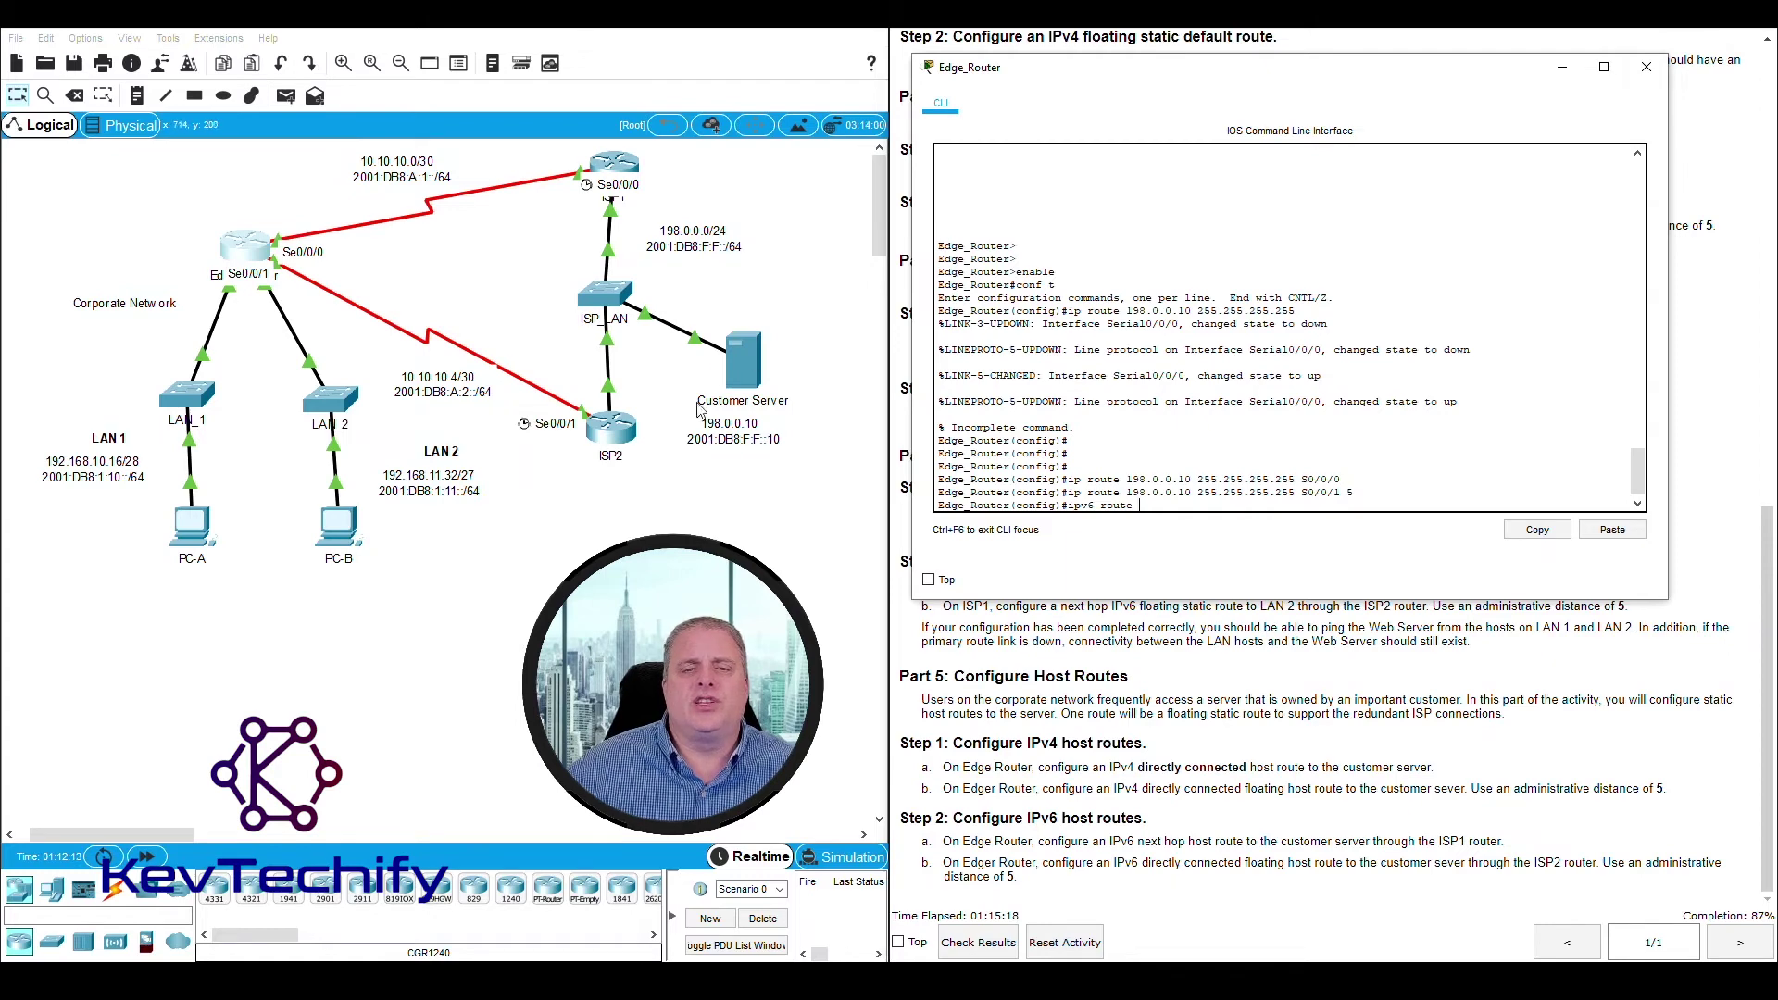
drag(810, 465, 684, 314)
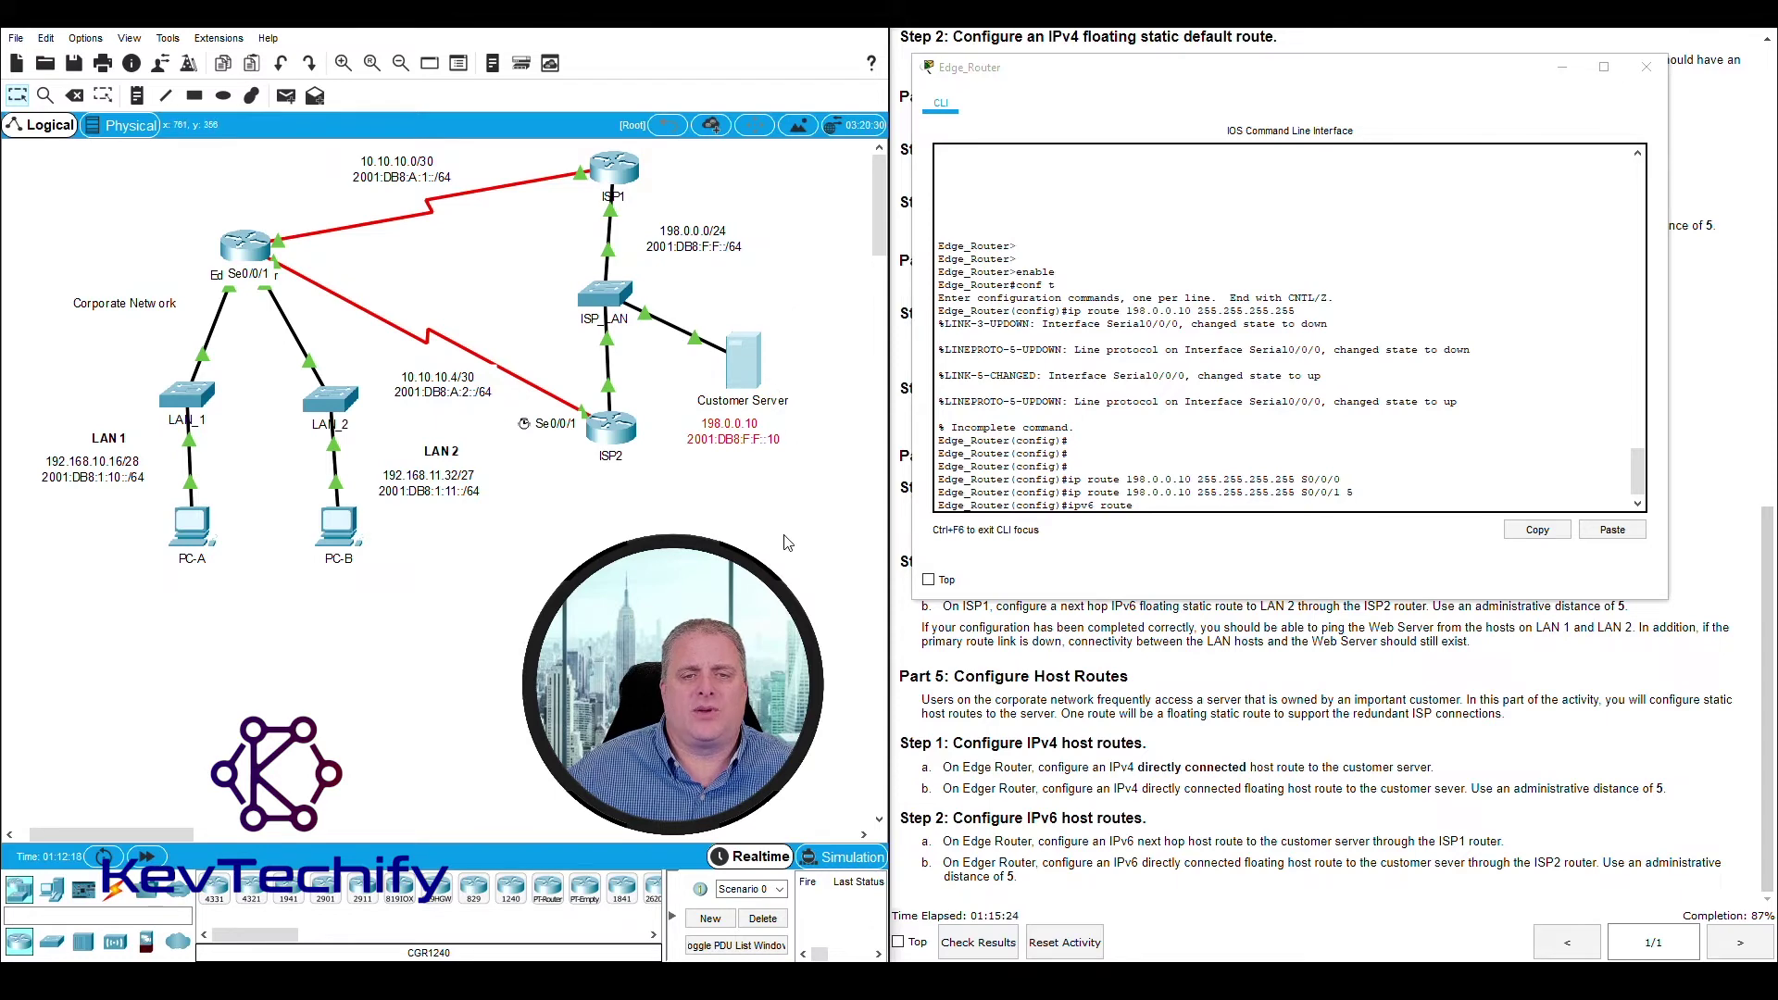
click(1161, 506)
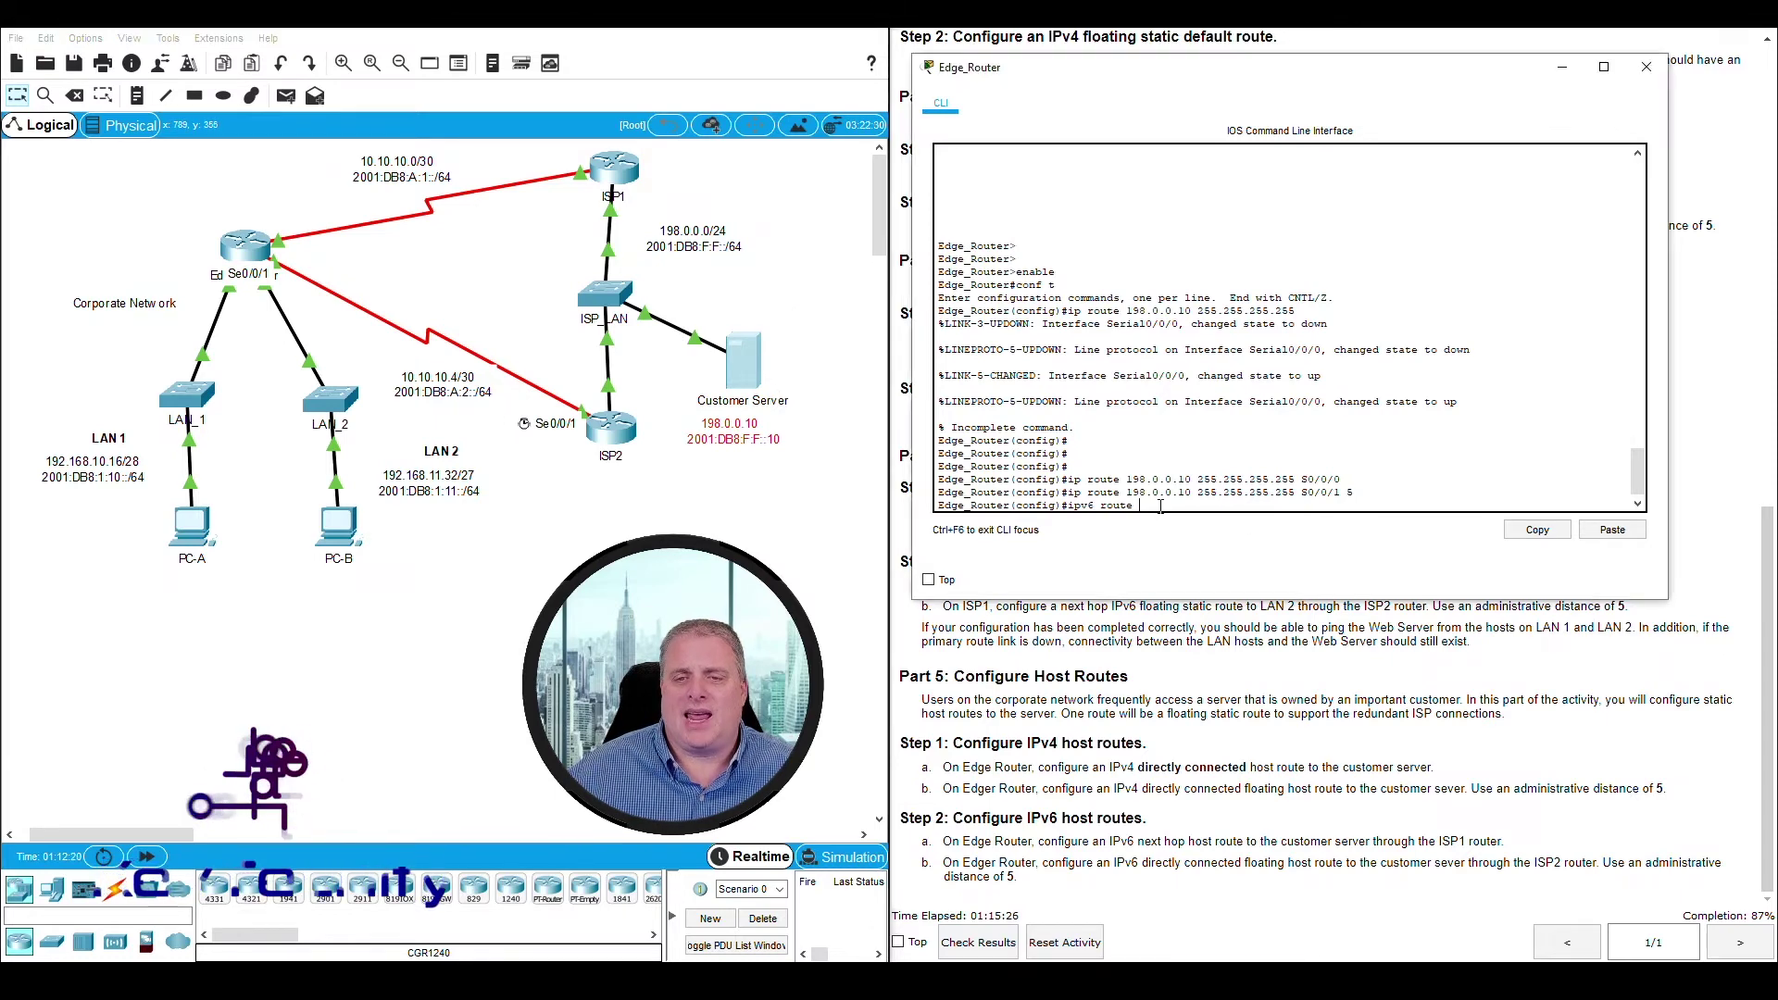
text(200)
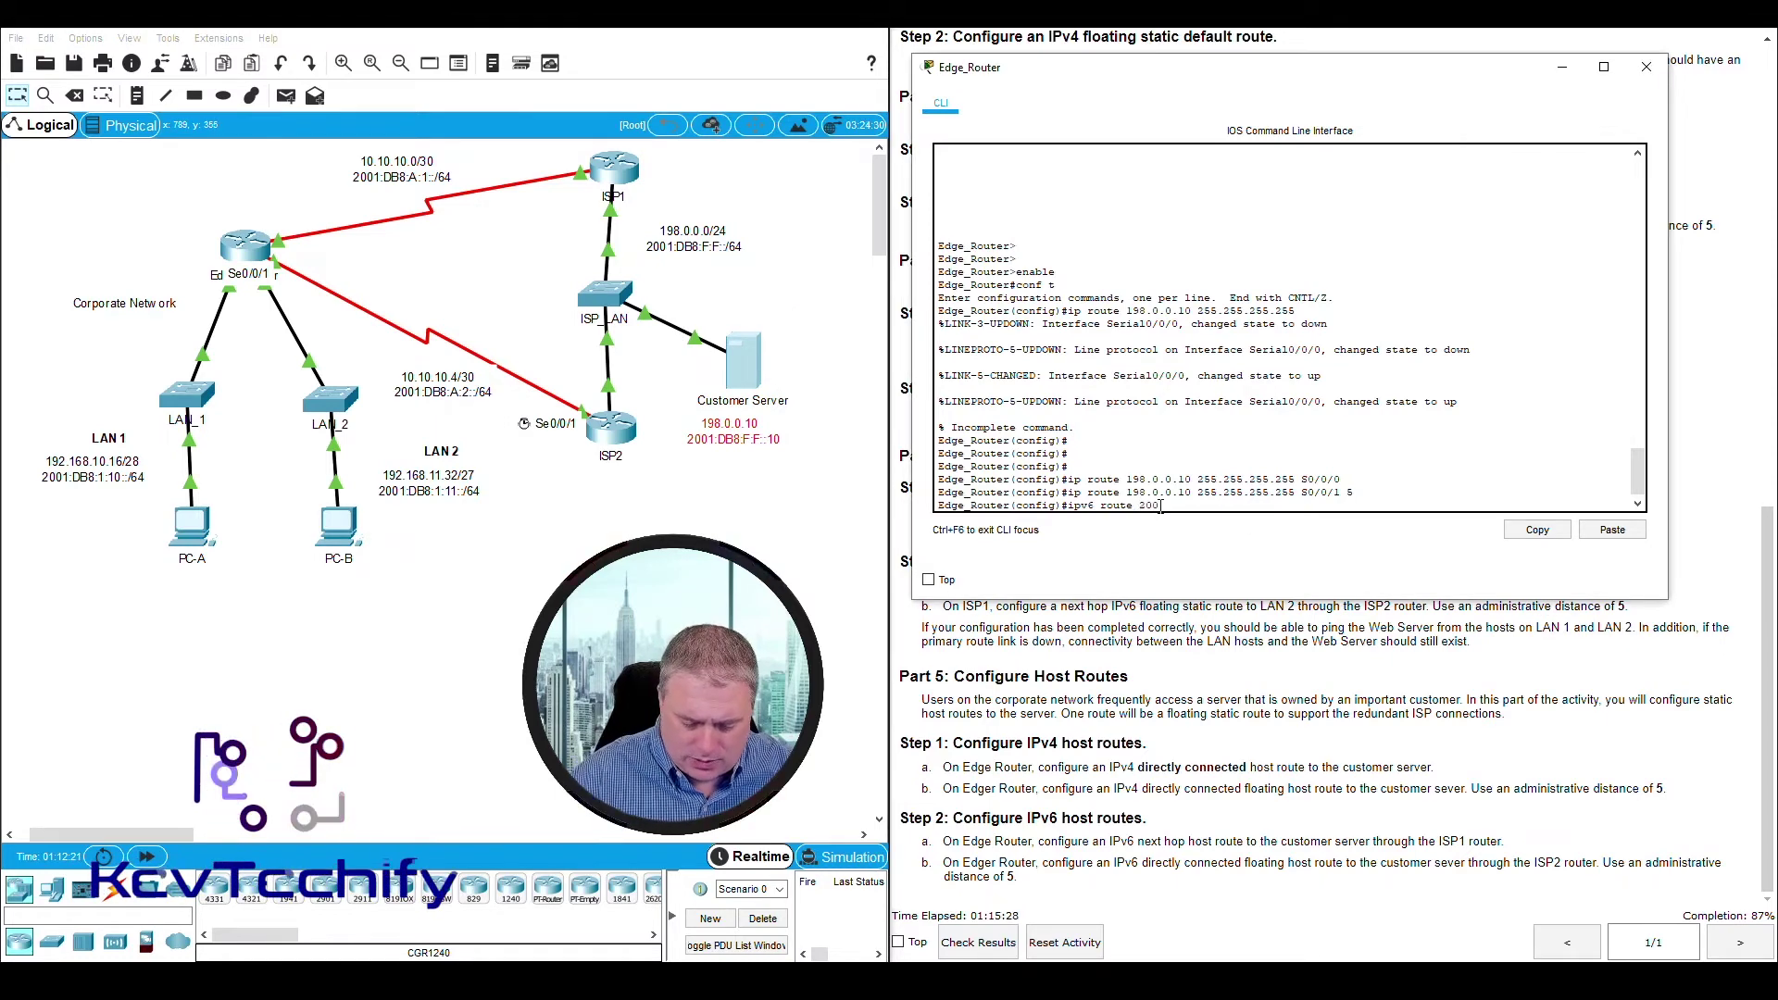
text(1:db8:f:f::10/1)
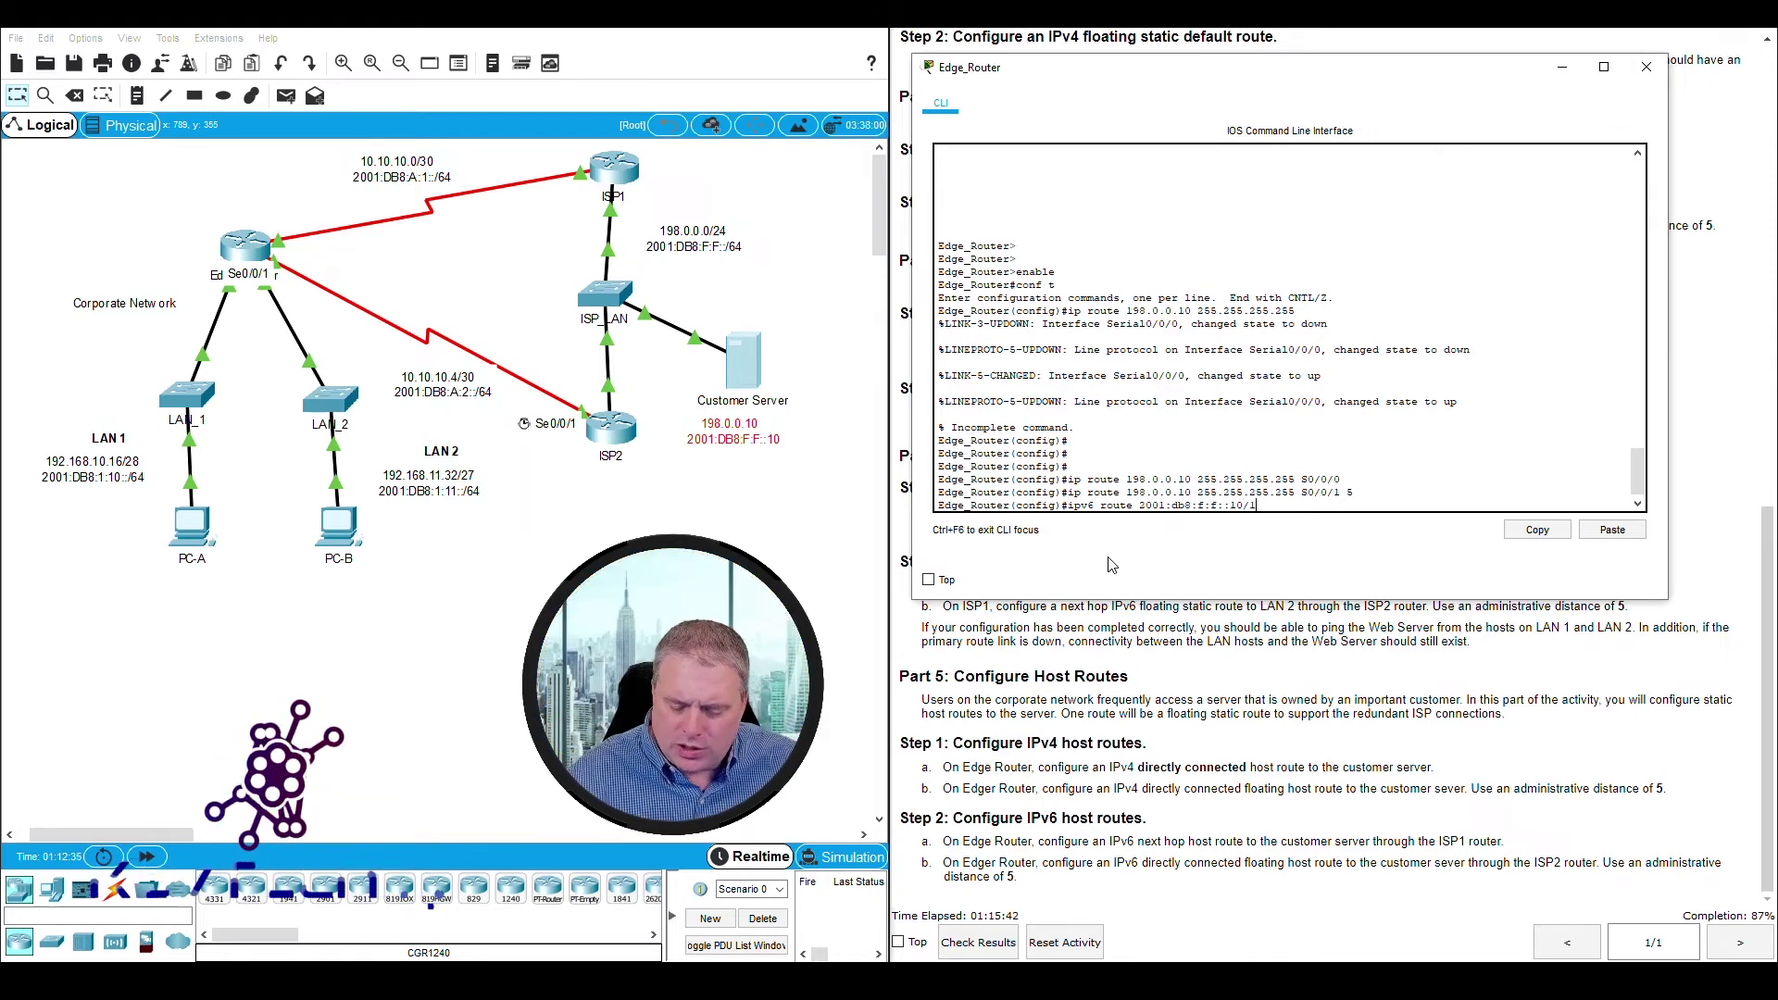
text(28)
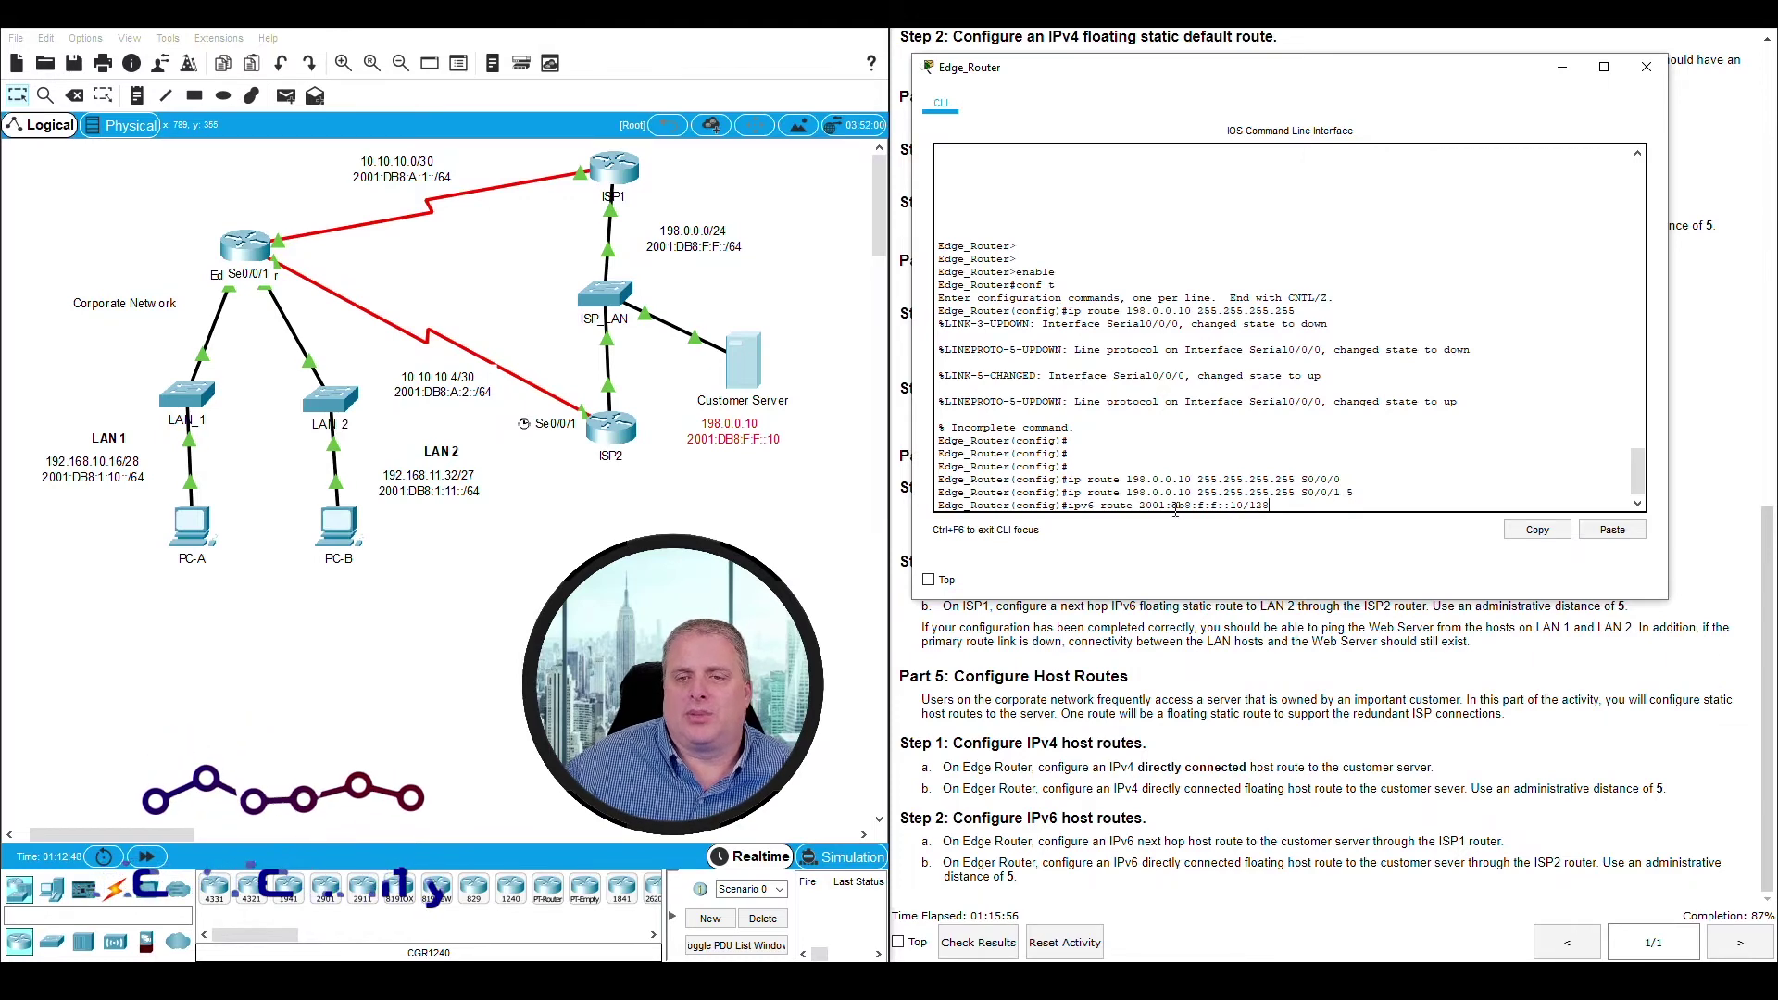
drag(1140, 506, 1273, 503)
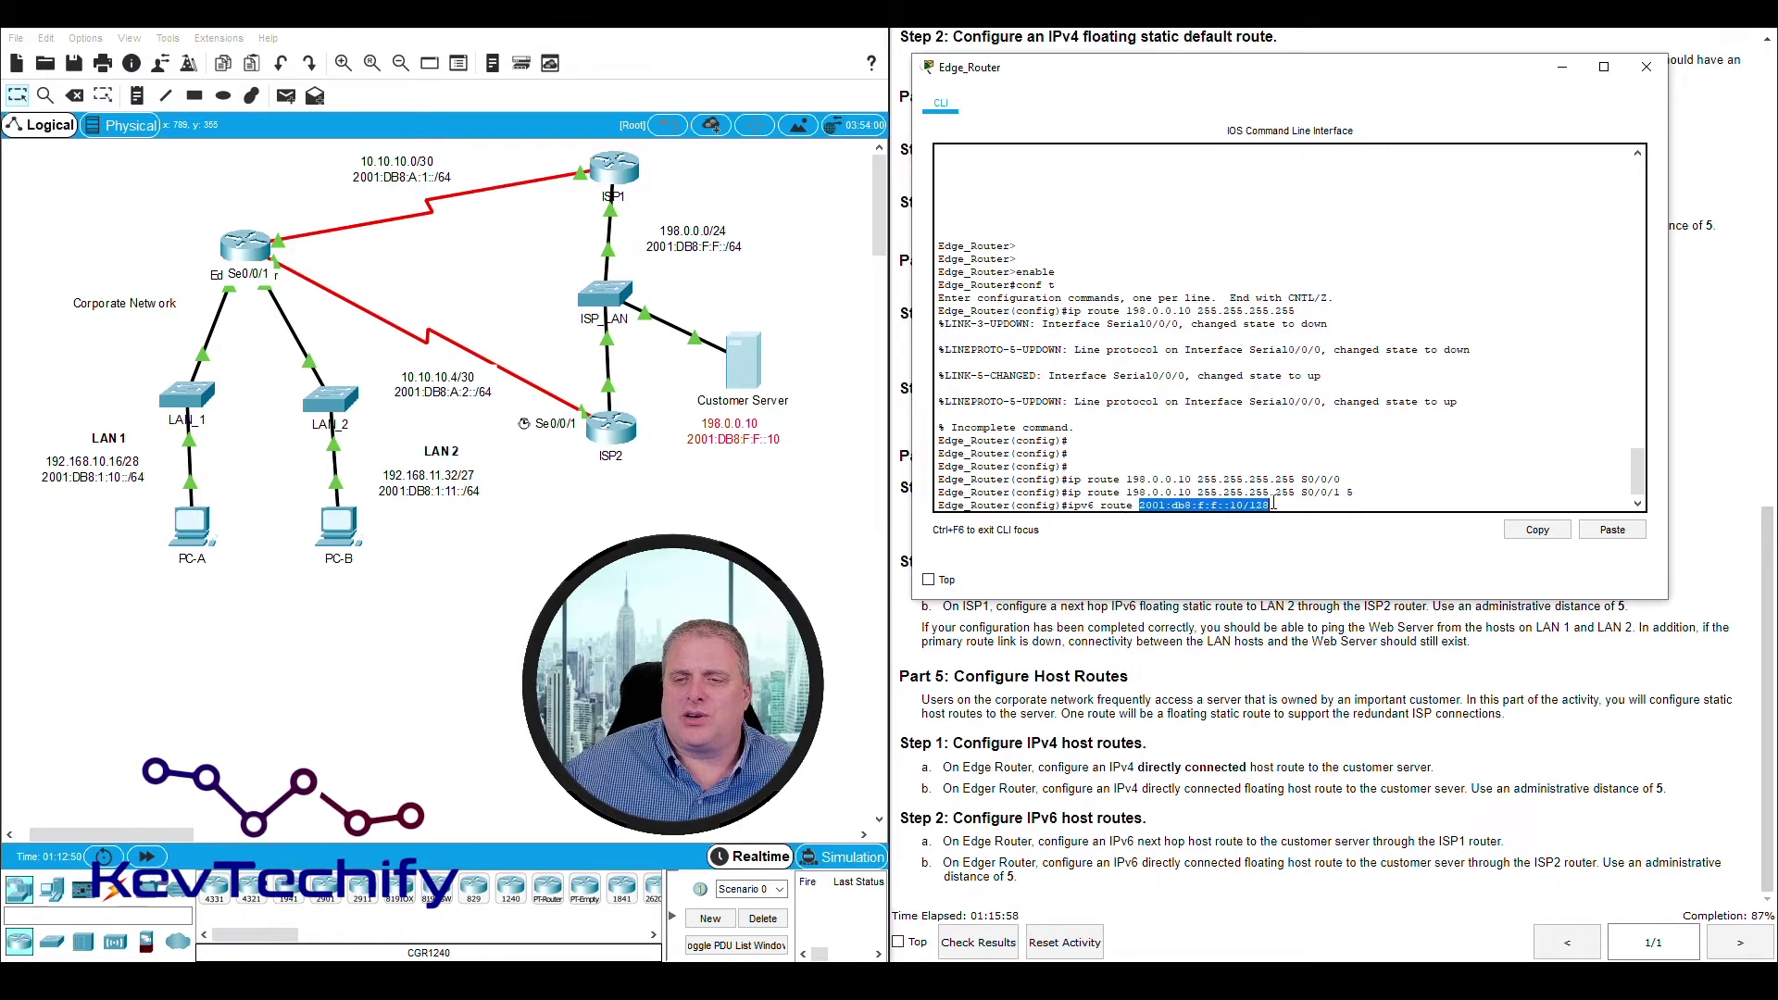
click(1286, 503)
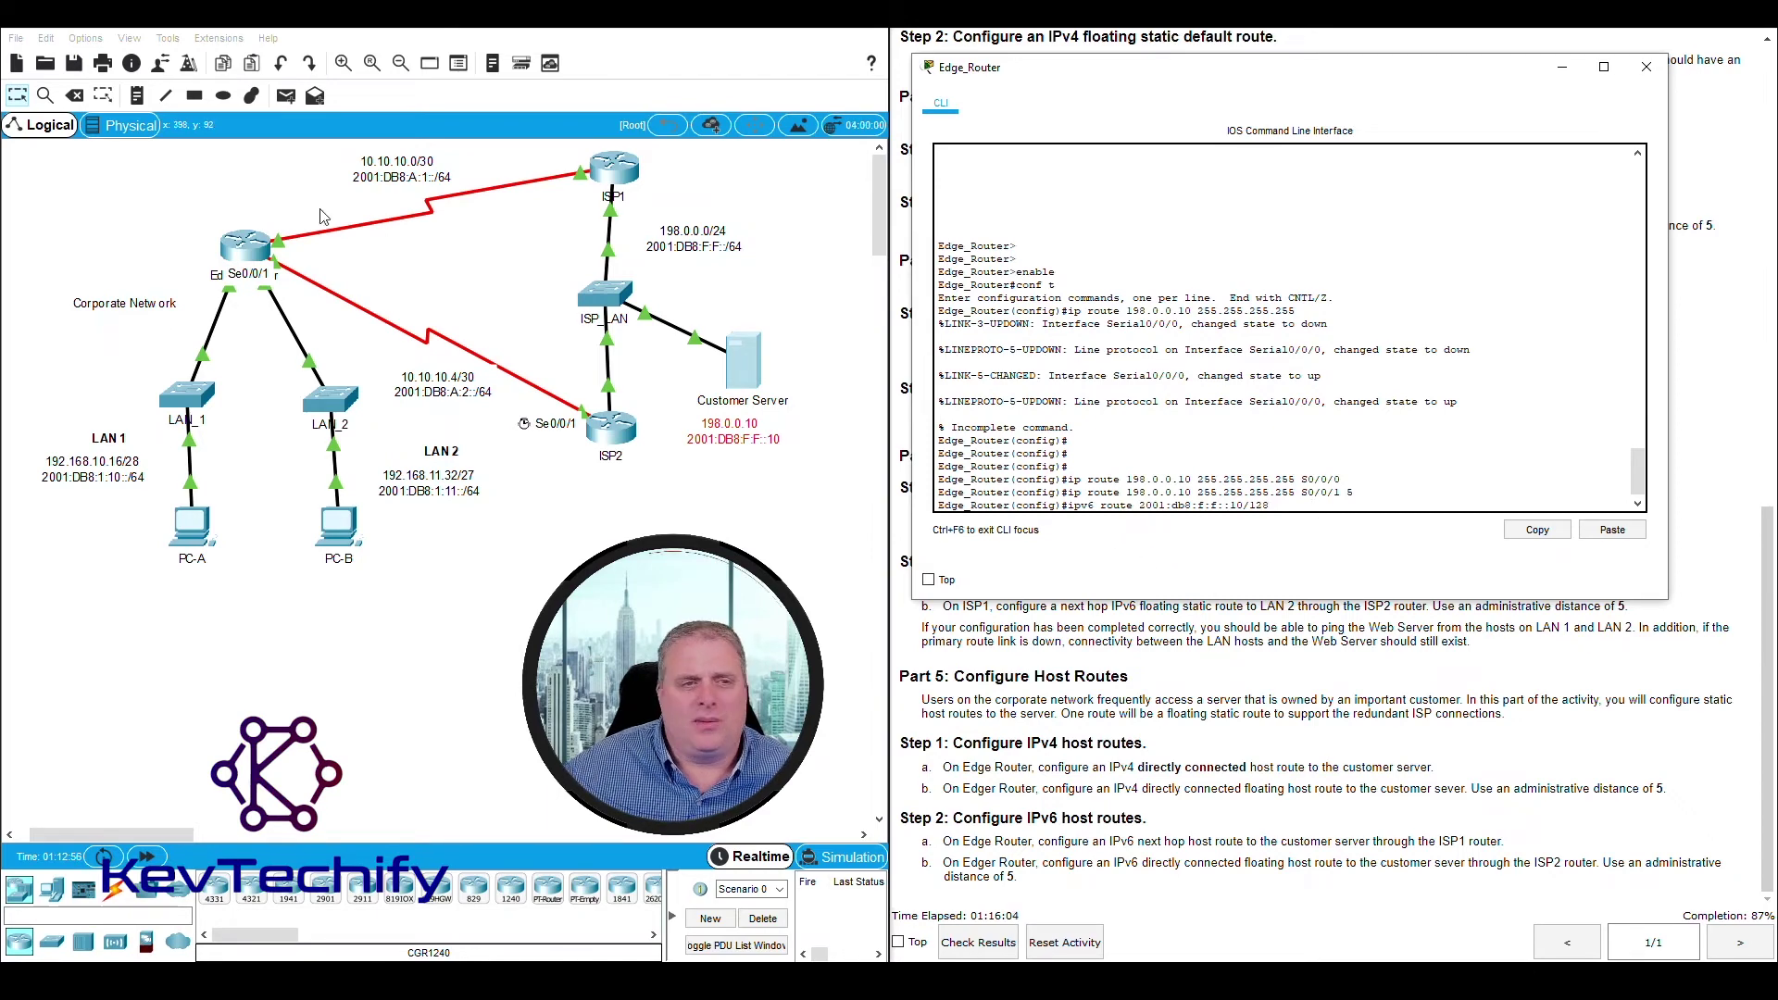
Step: Identify the ISP1 interface on the link to Edge_Router and look up its IPv6 address in the addressing table
click(222, 225)
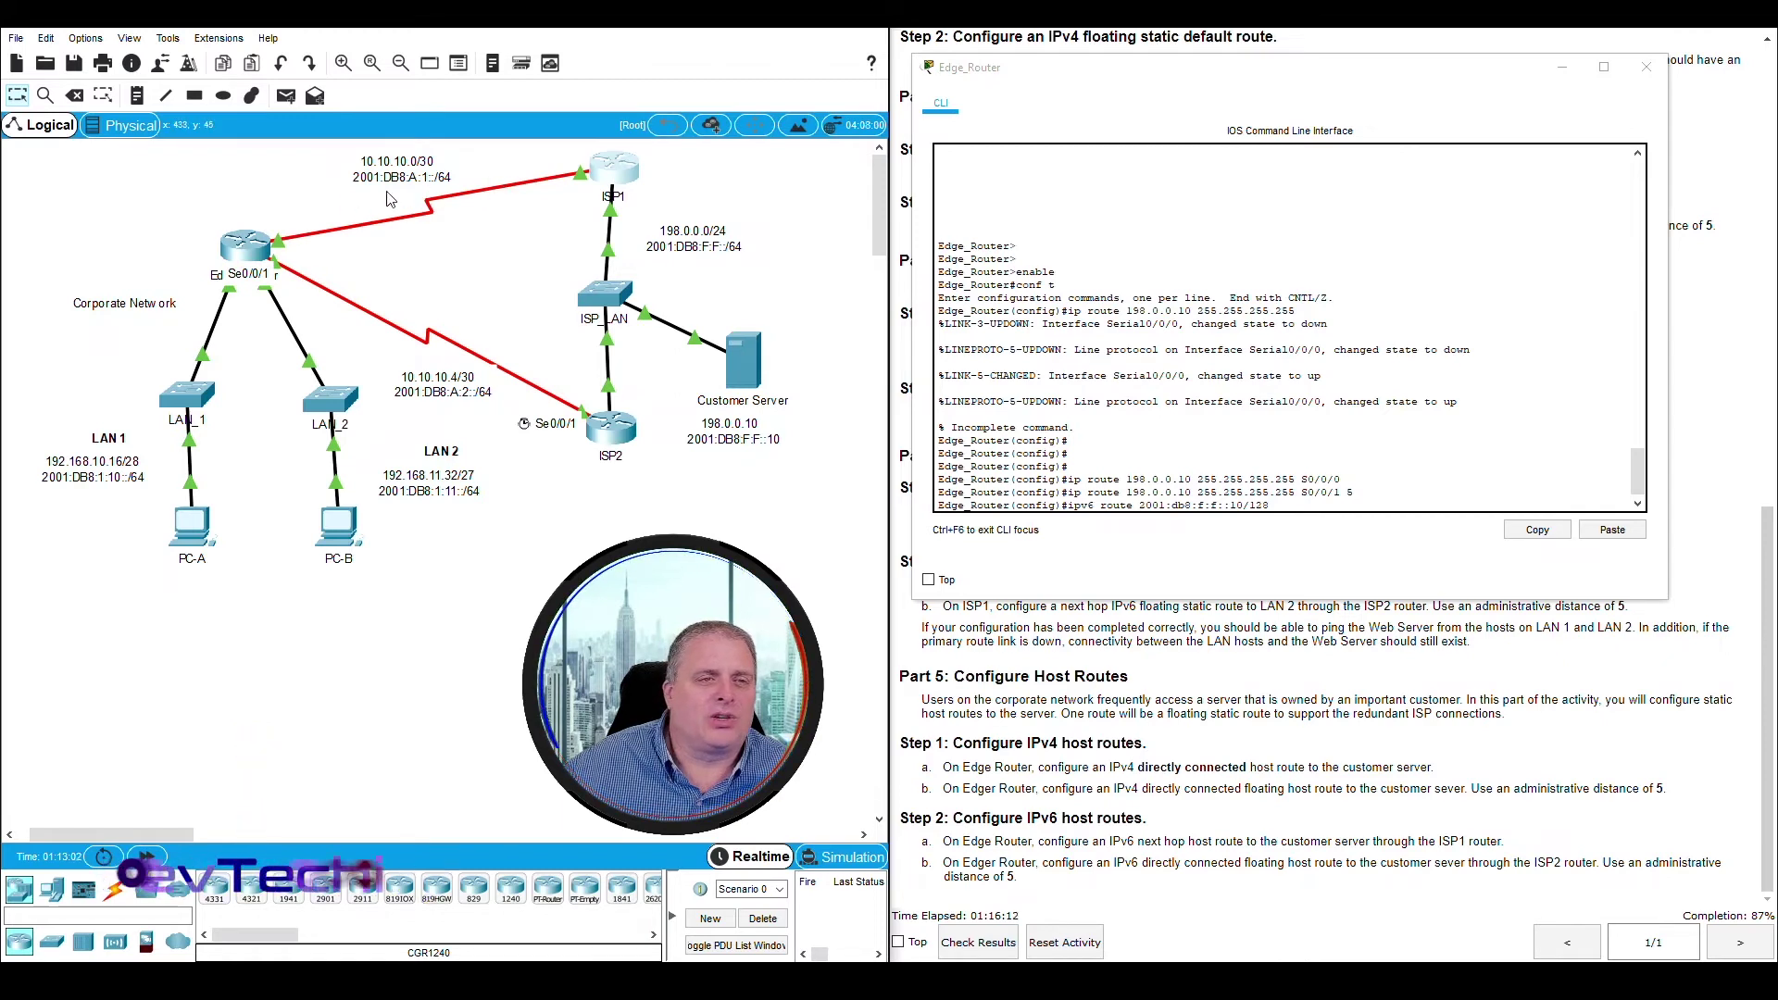
drag(211, 208, 259, 252)
mouse_move(548, 157)
mouse_down()
mouse_move(598, 186)
mouse_move(529, 160)
mouse_move(597, 182)
mouse_move(552, 165)
mouse_up()
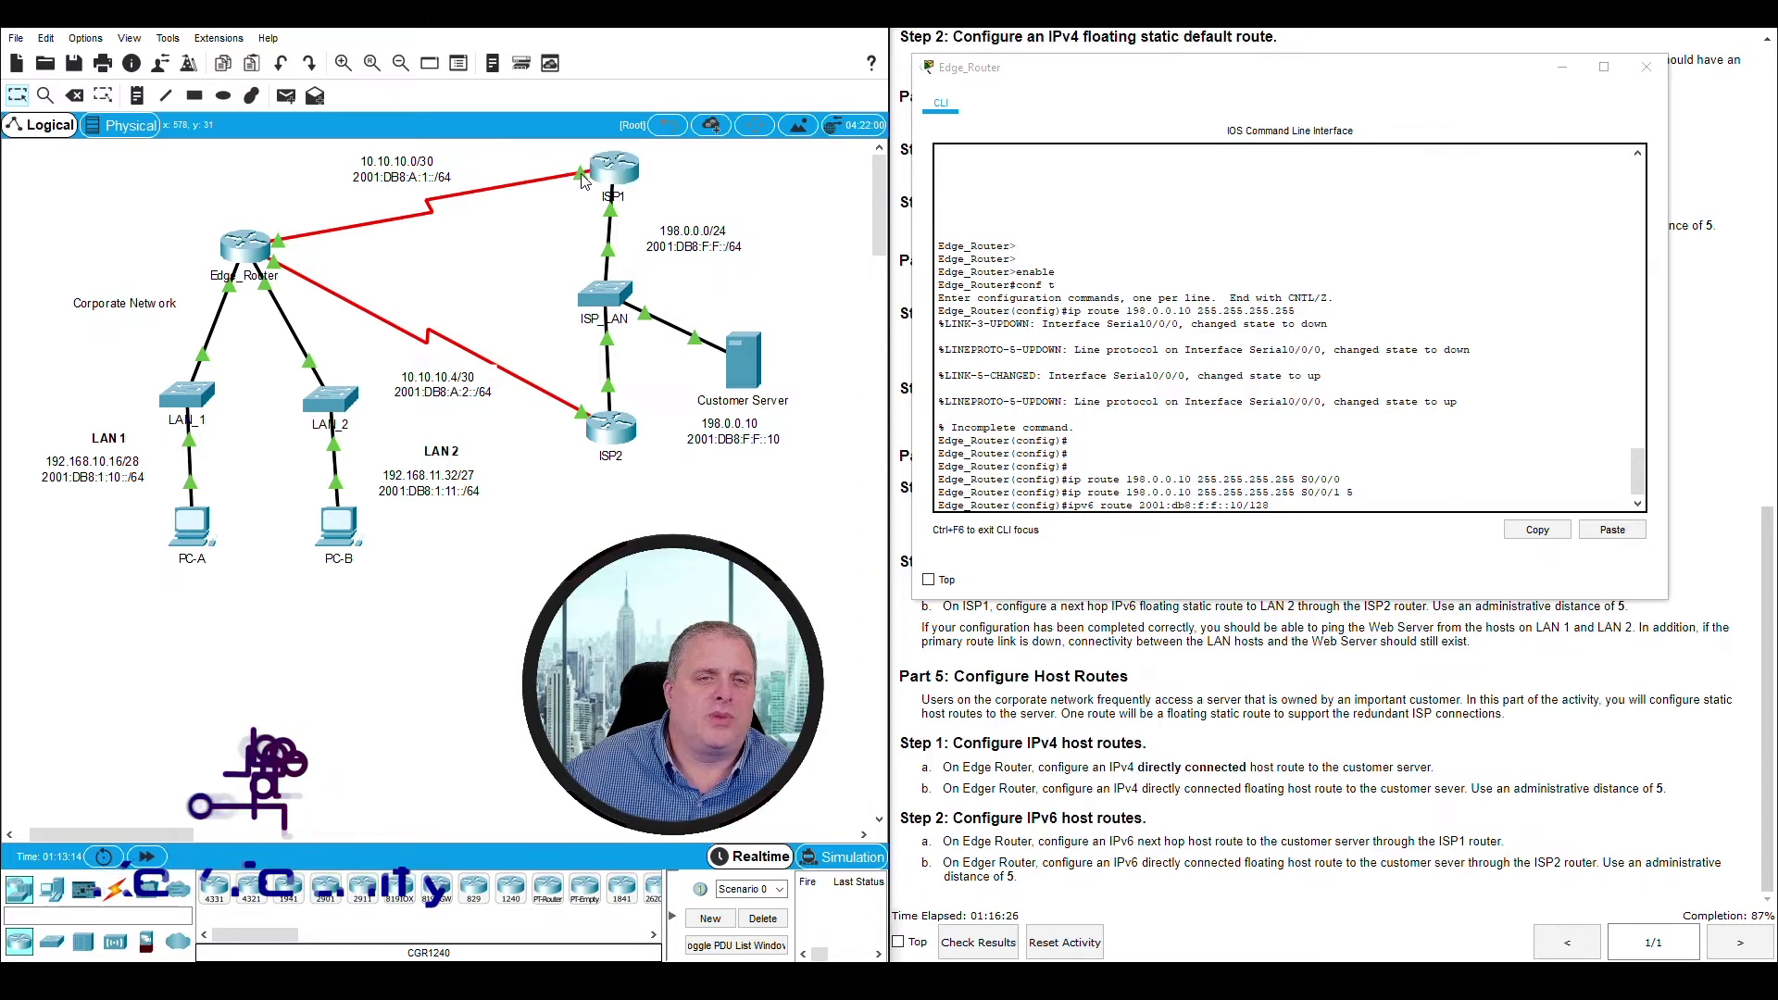
mouse_move(584, 183)
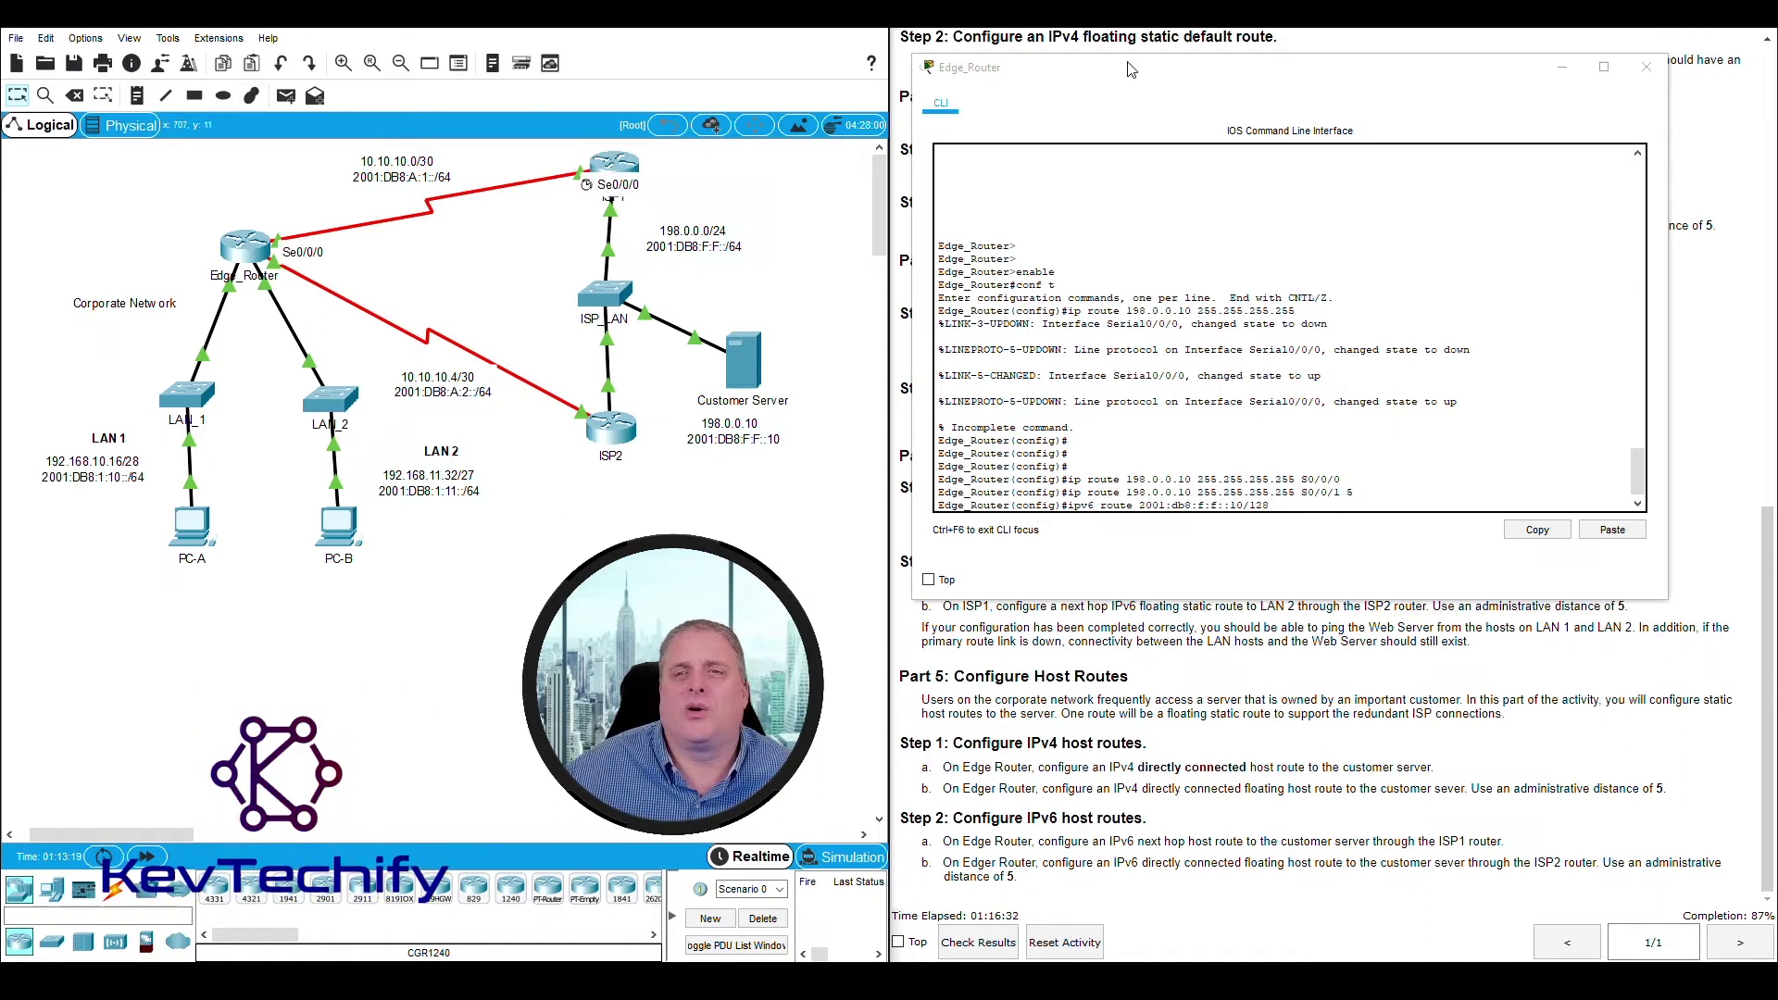
drag(1132, 70, 348, 70)
scroll(955, 377, up, 15)
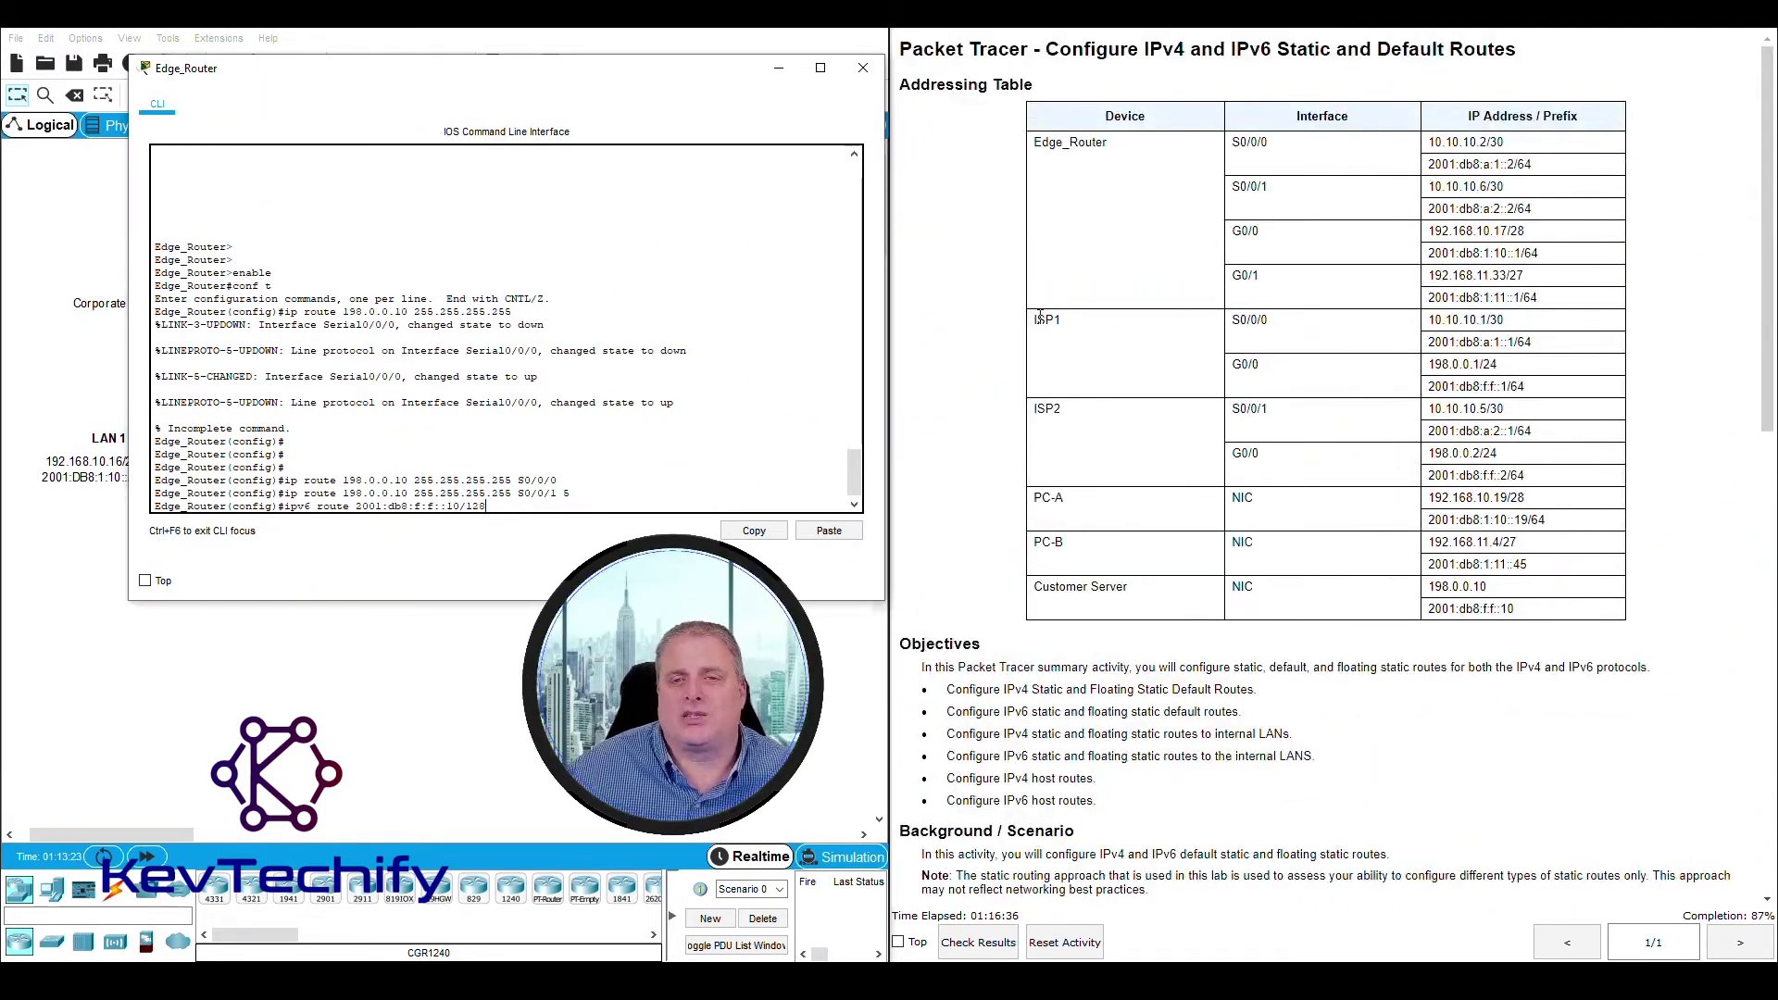
double_click(1040, 319)
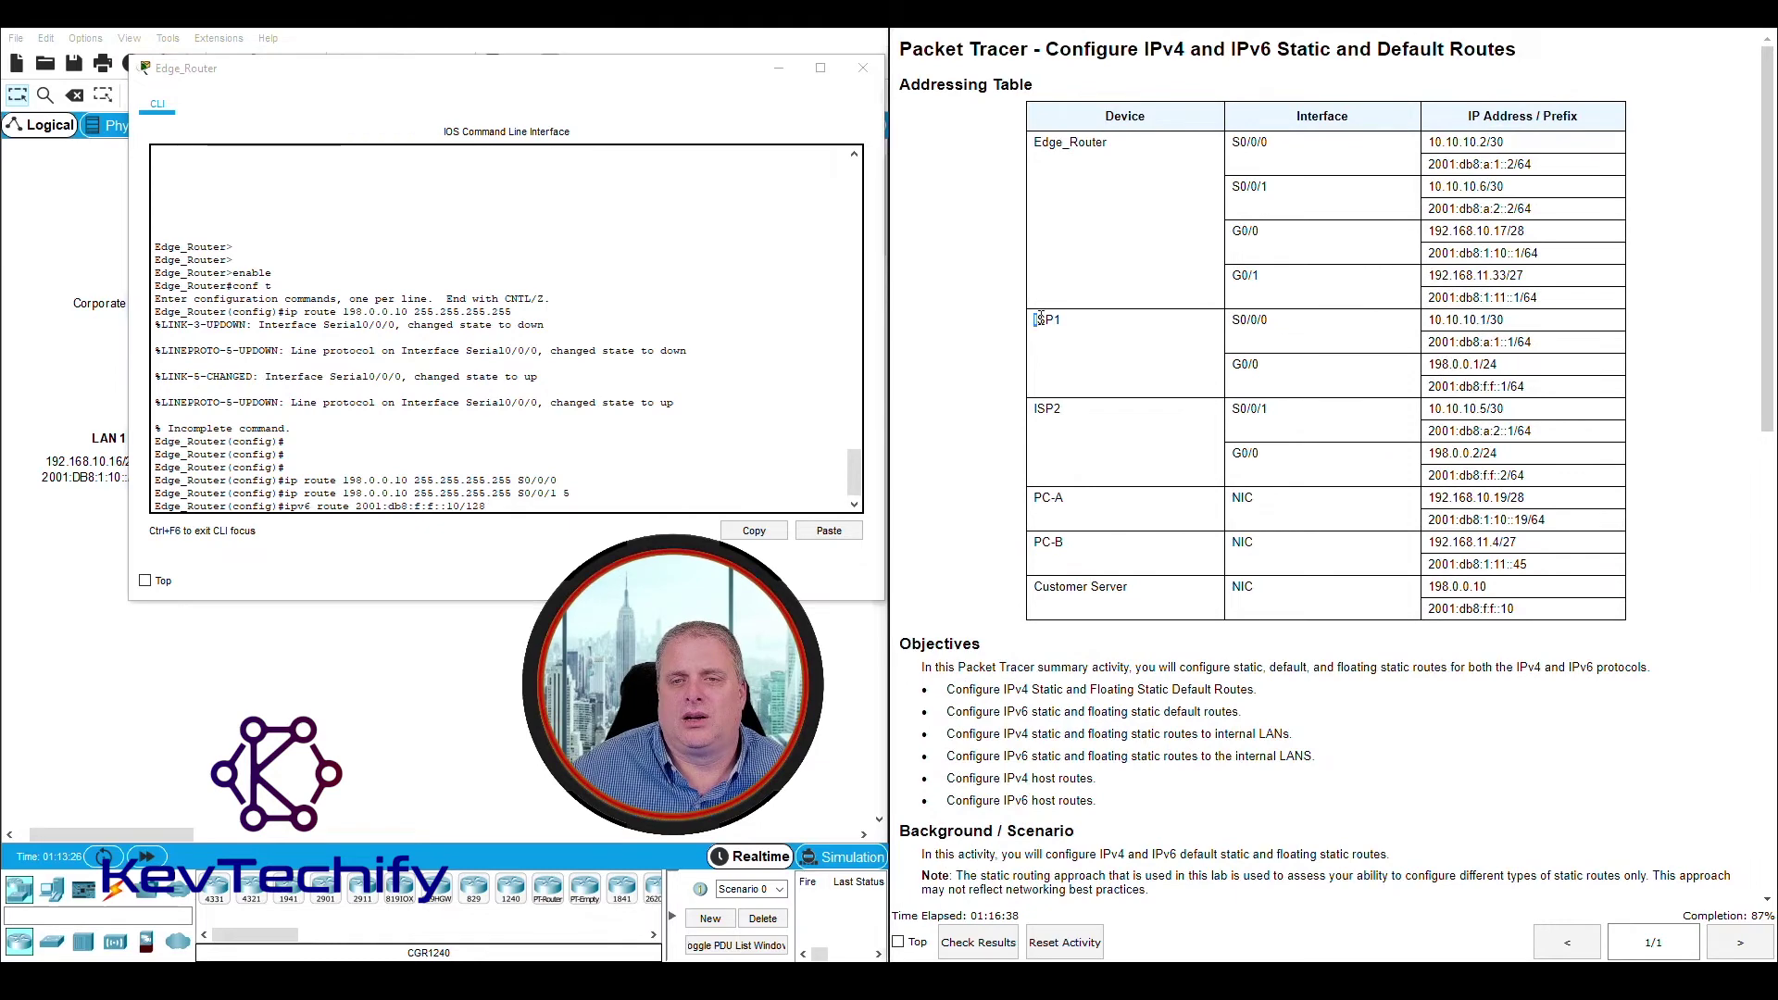
drag(1087, 323, 1510, 342)
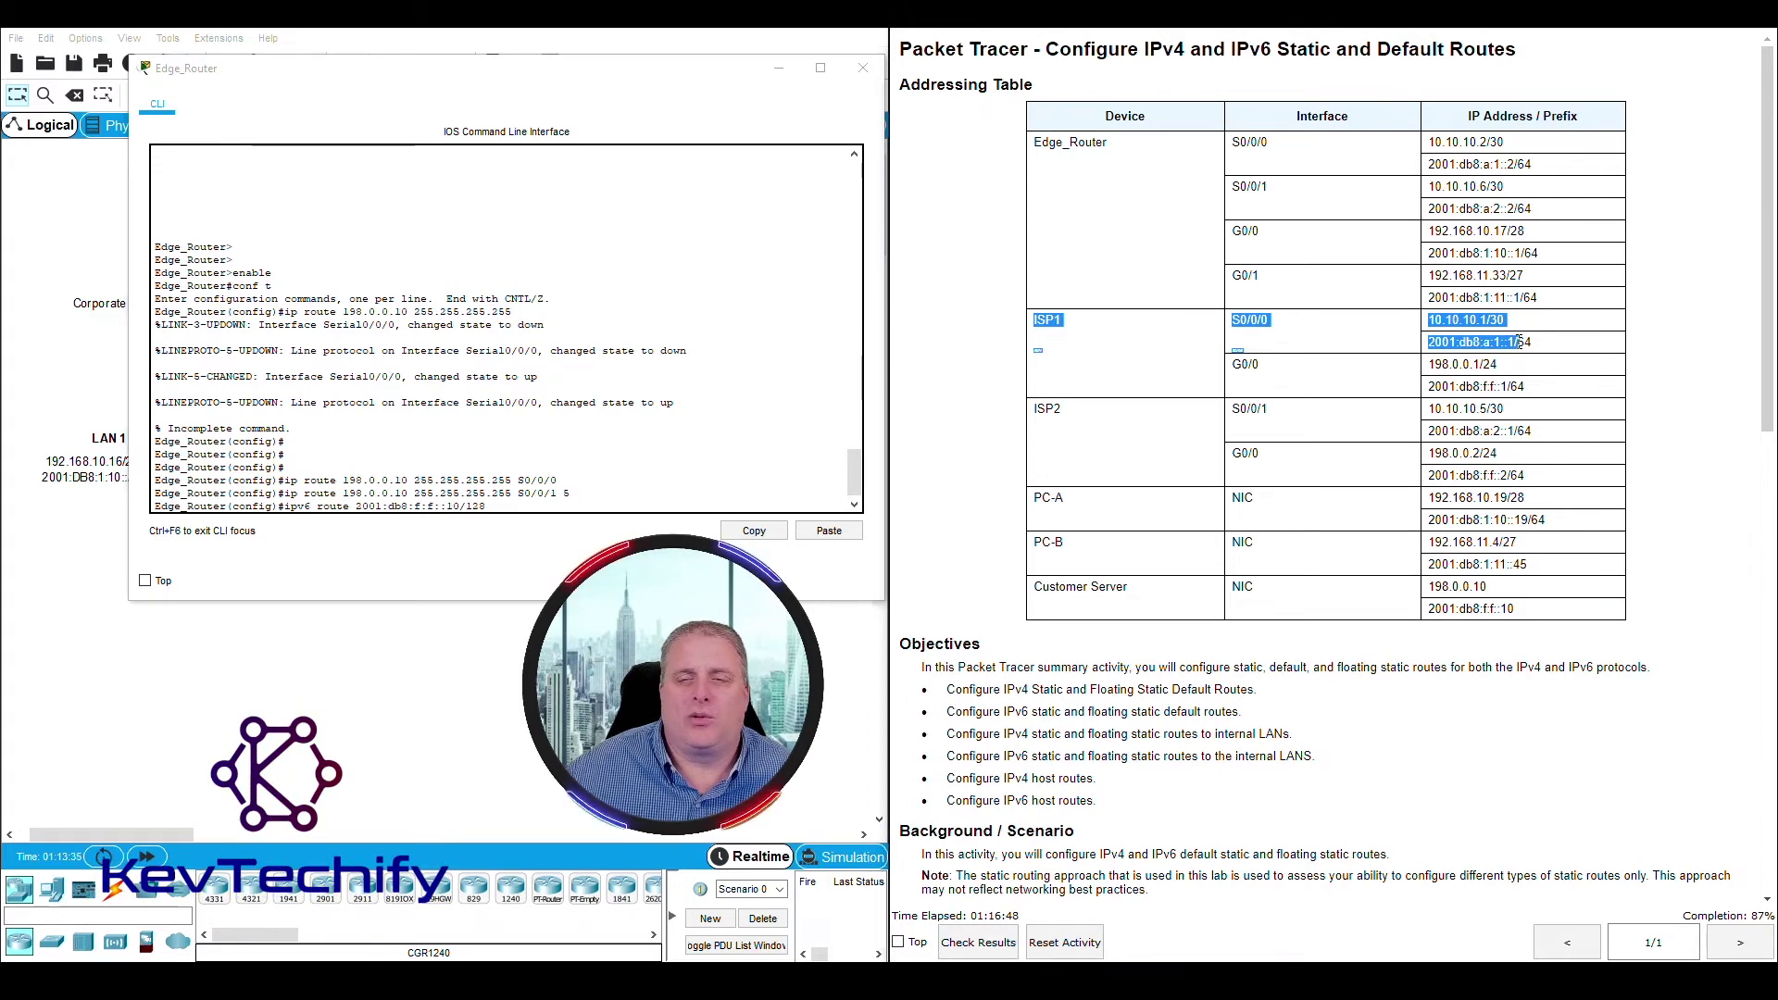
Step: Complete the IPv6 host route on Edge_Router with next hop 2001:db8:a:1::1 and submit the command
click(529, 504)
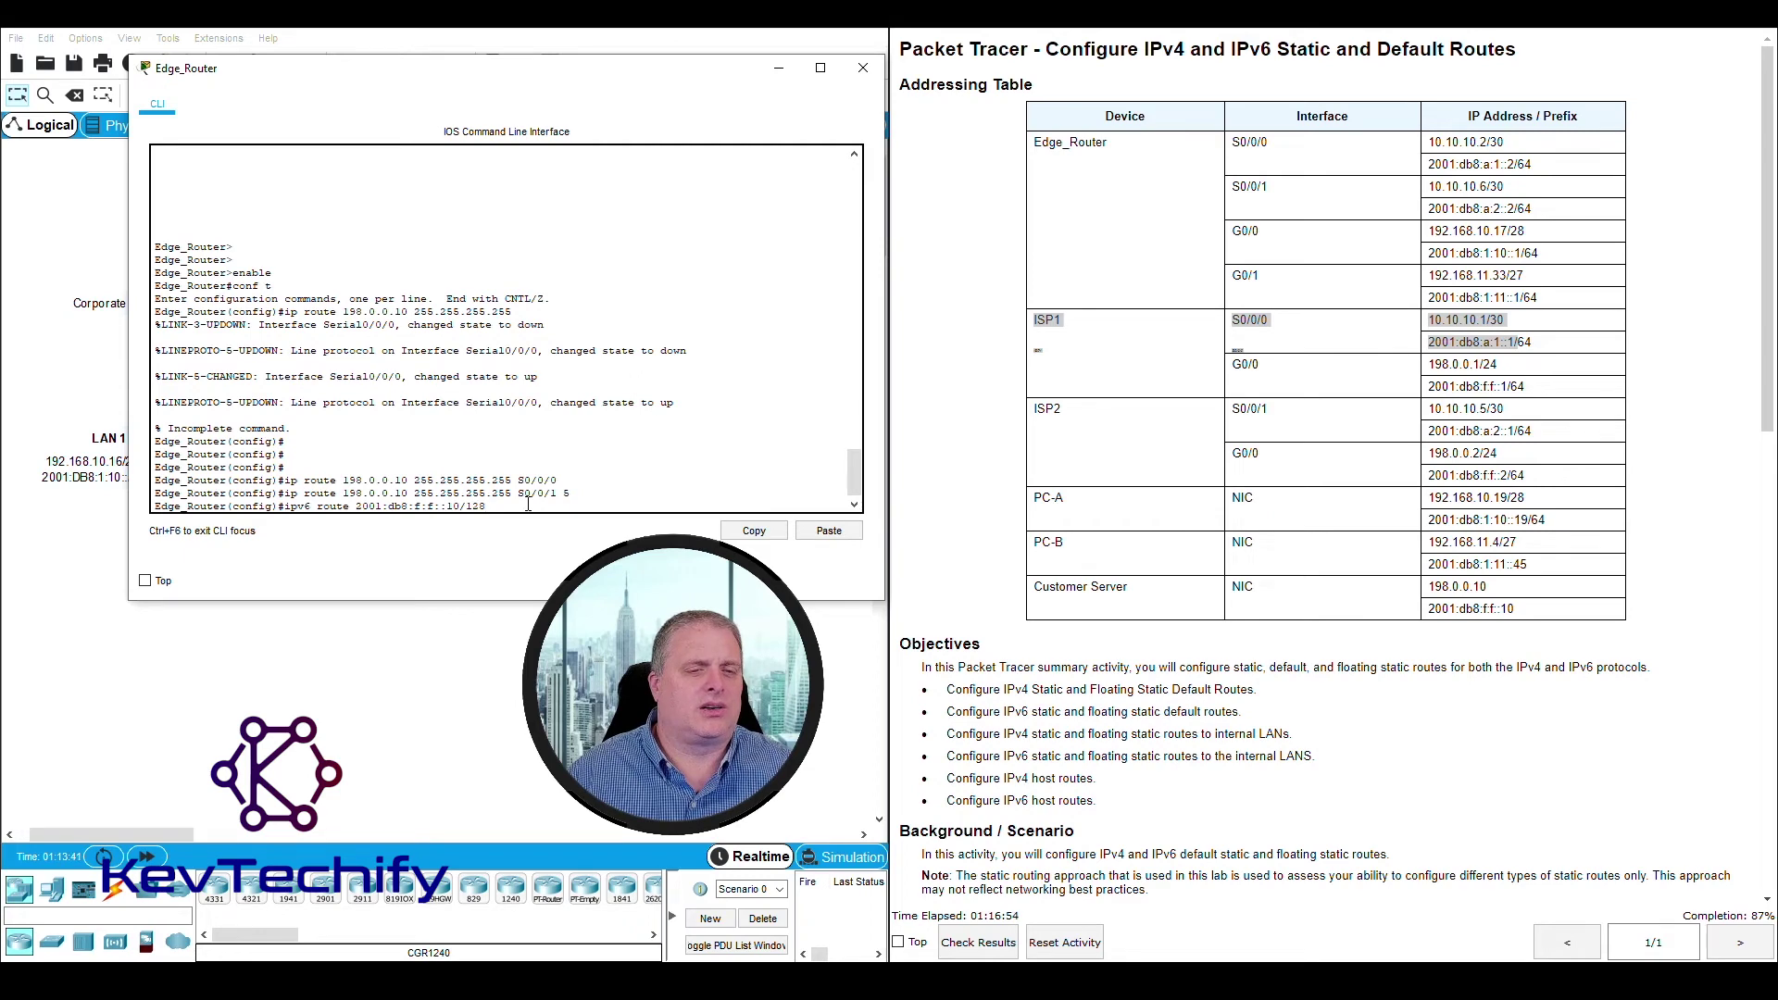
text(2)
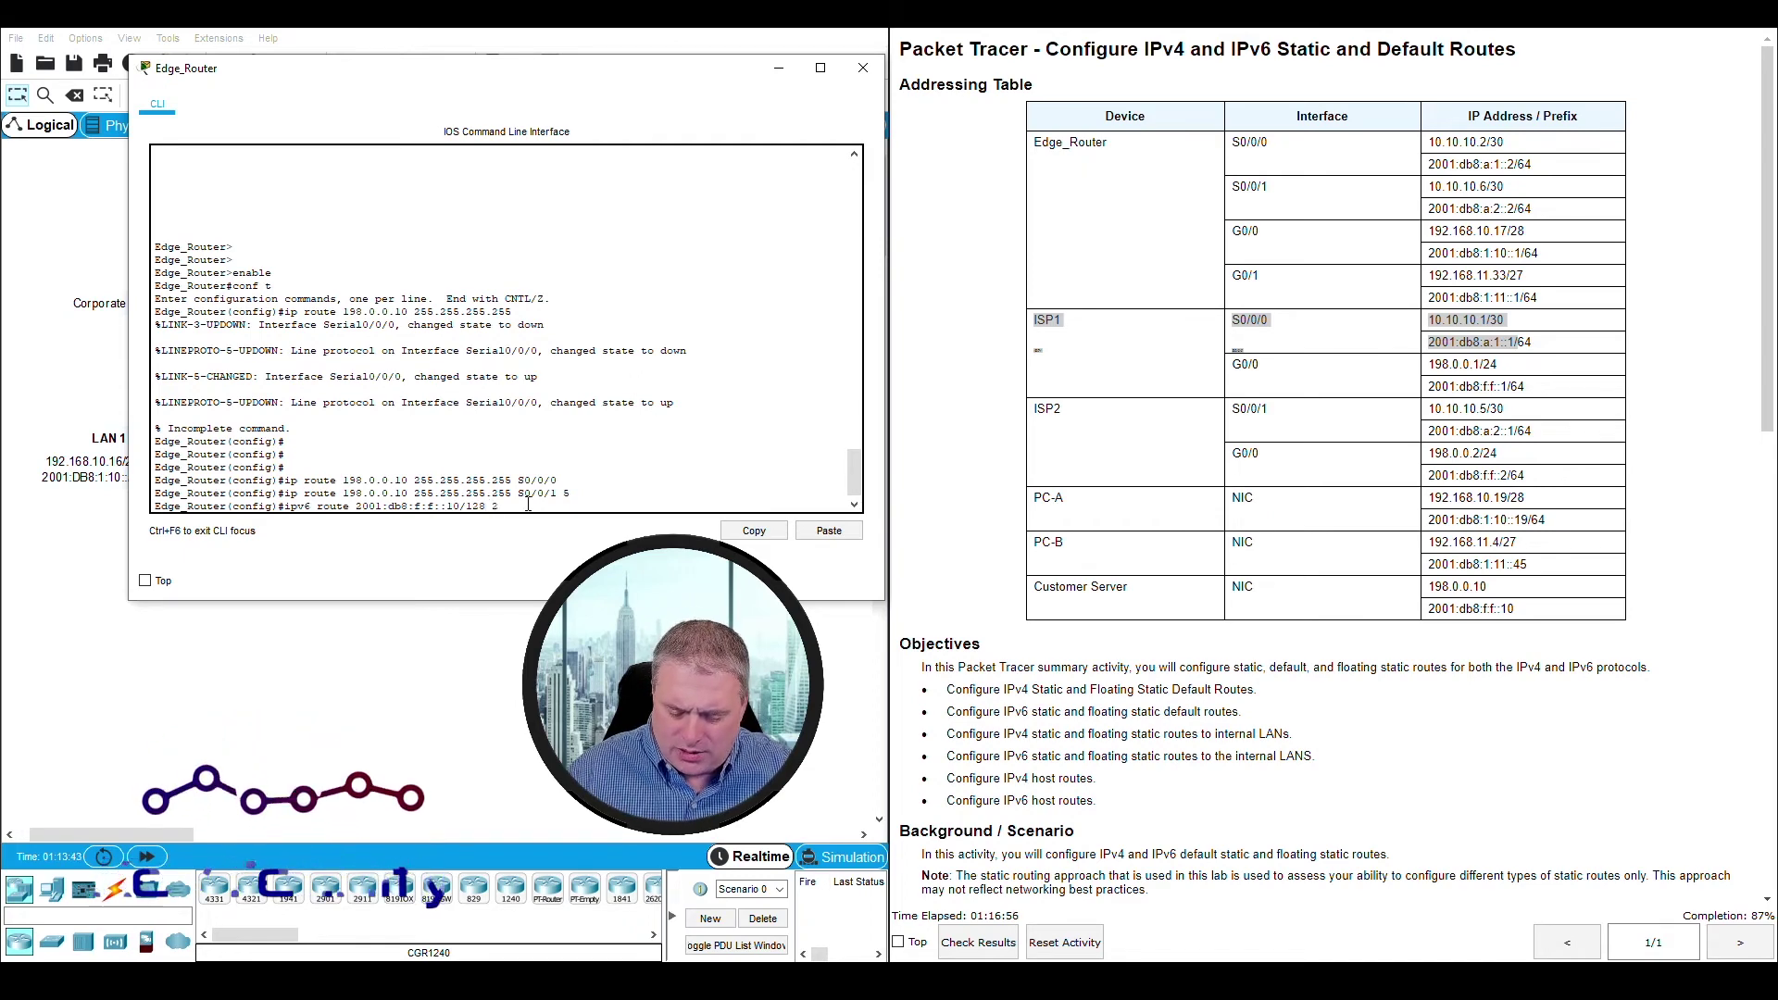
text(001:)
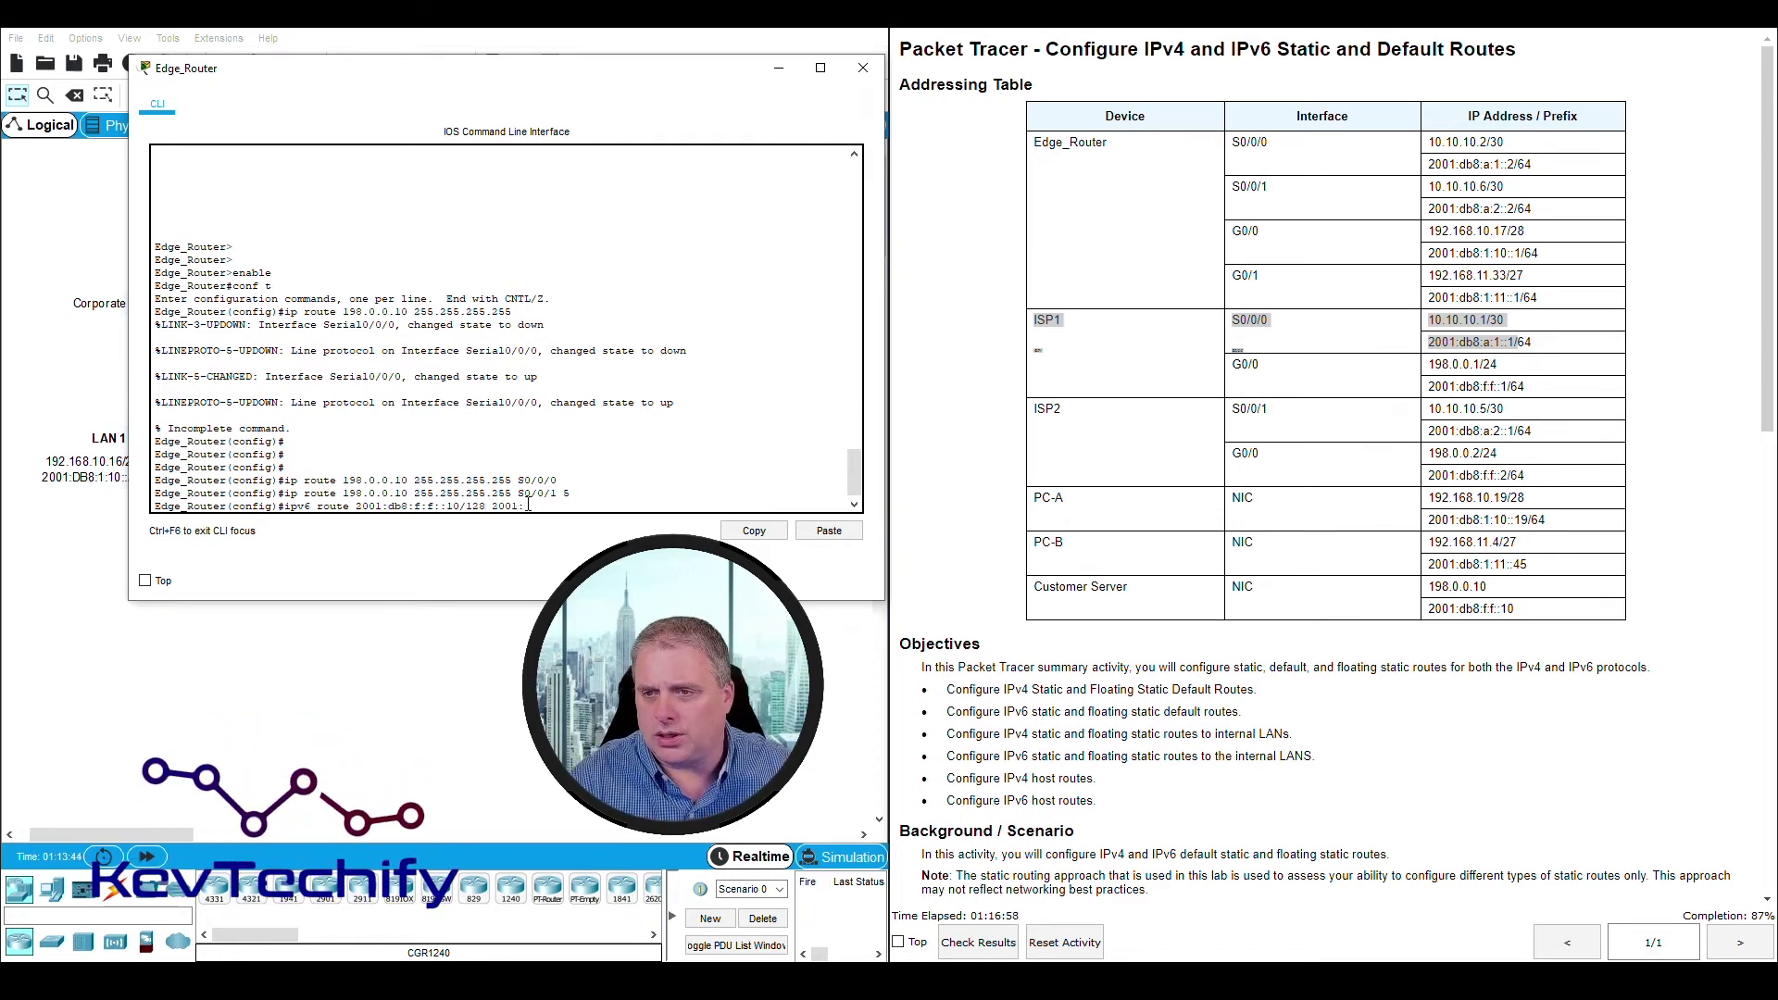
text(db8:a:)
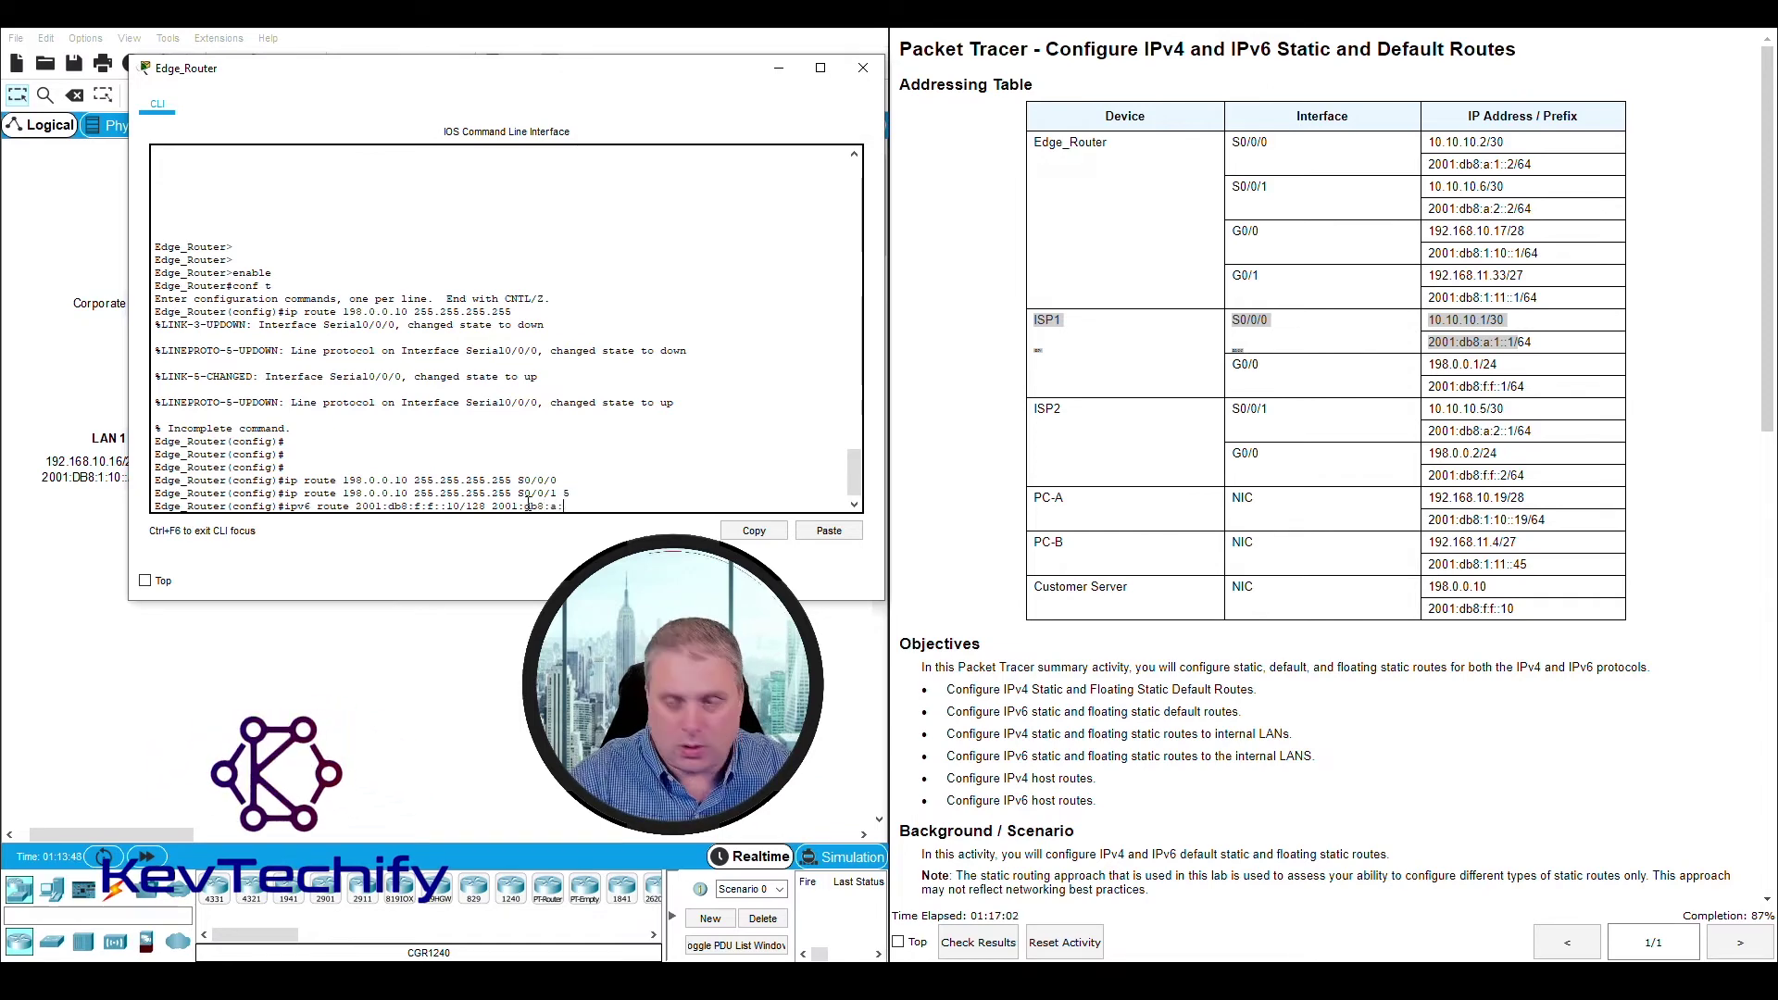
text(1::)
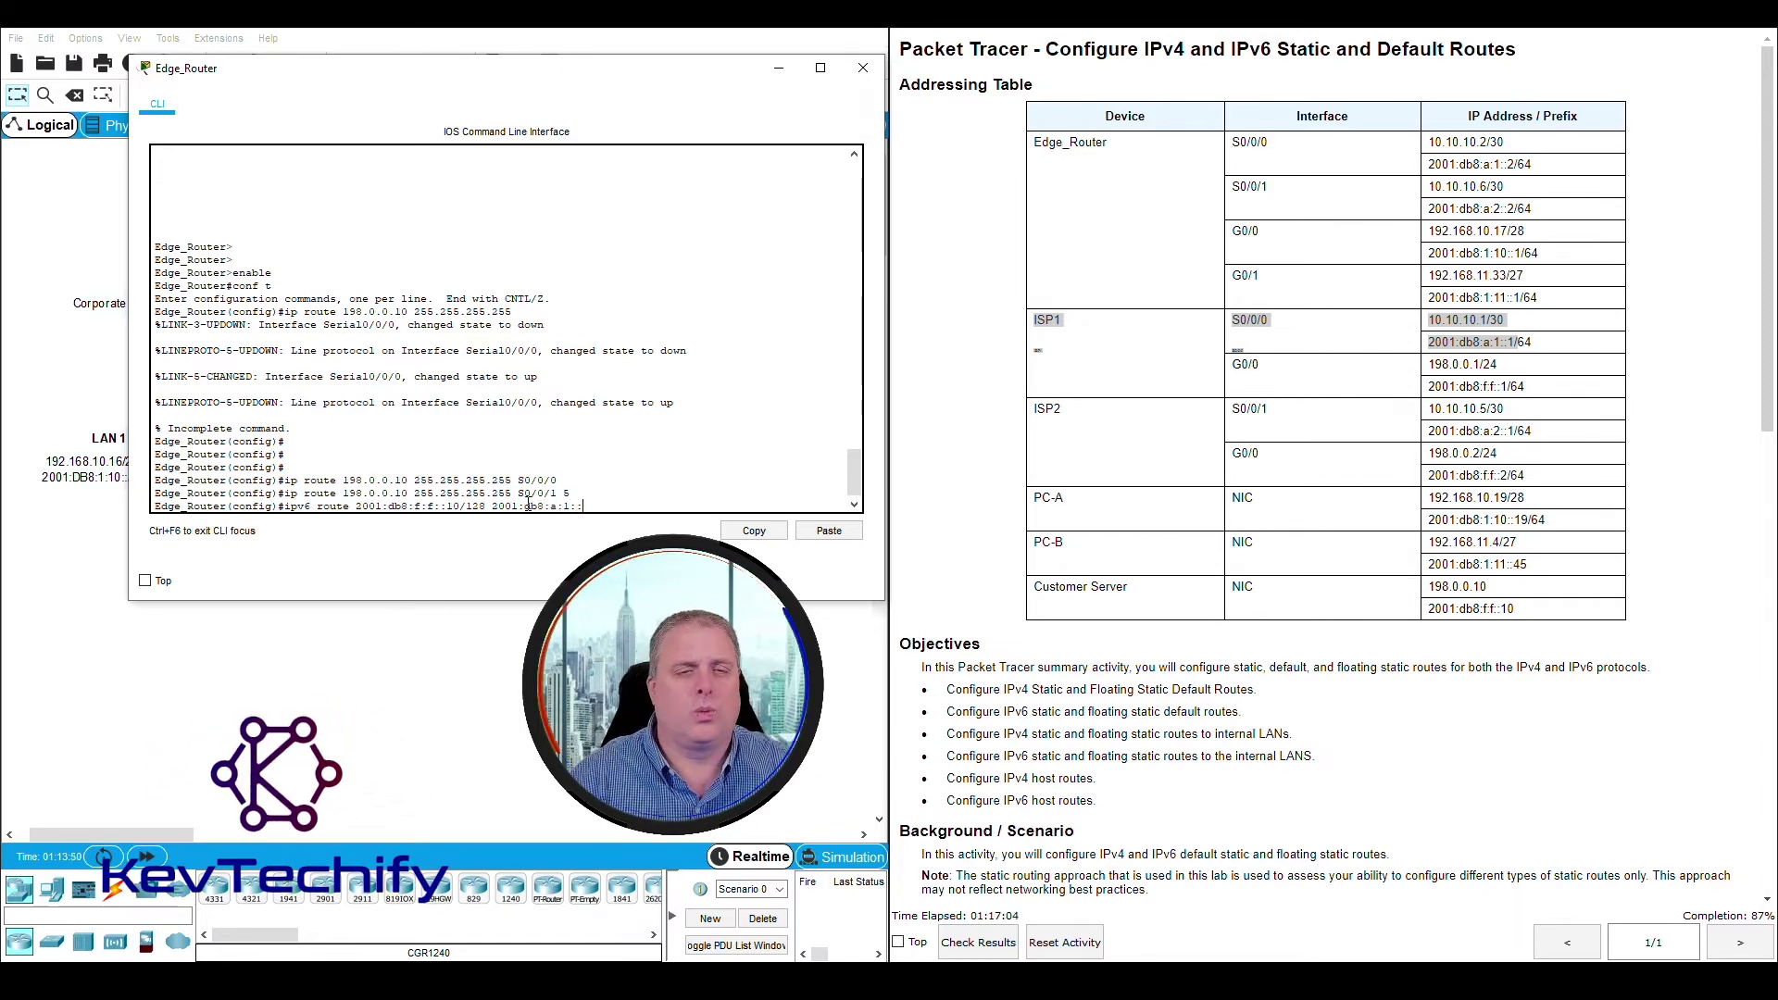
text(1)
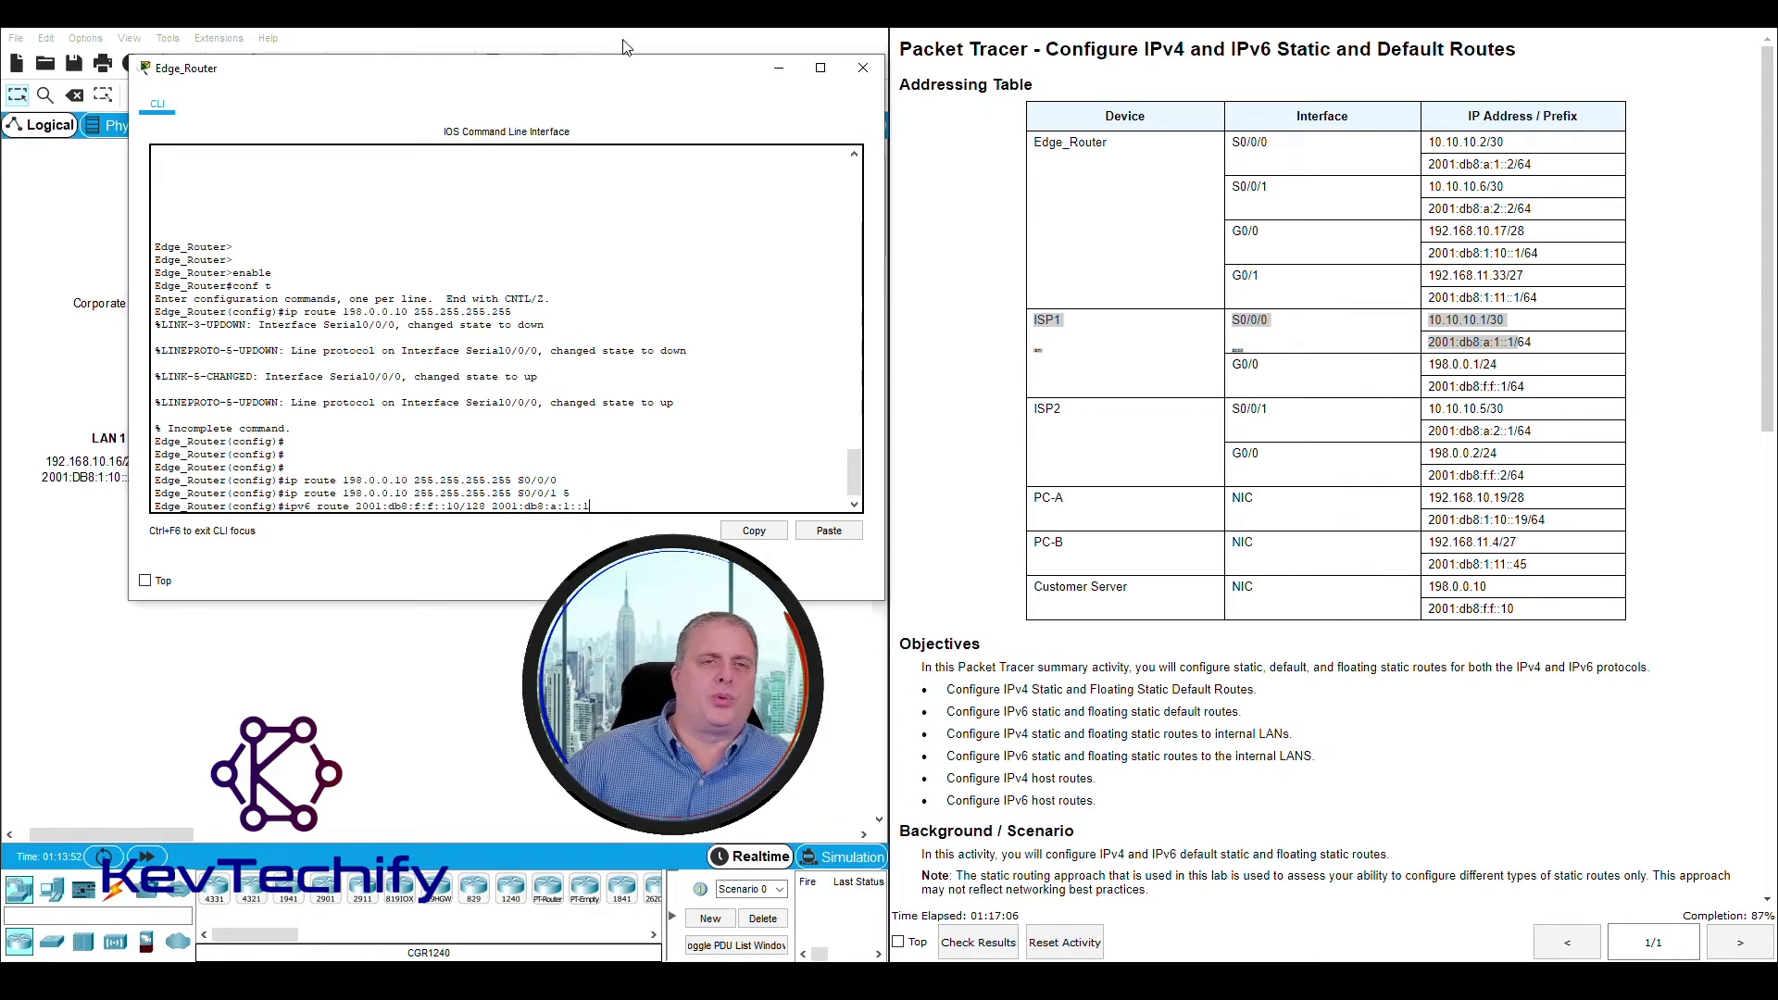
drag(608, 74, 1312, 58)
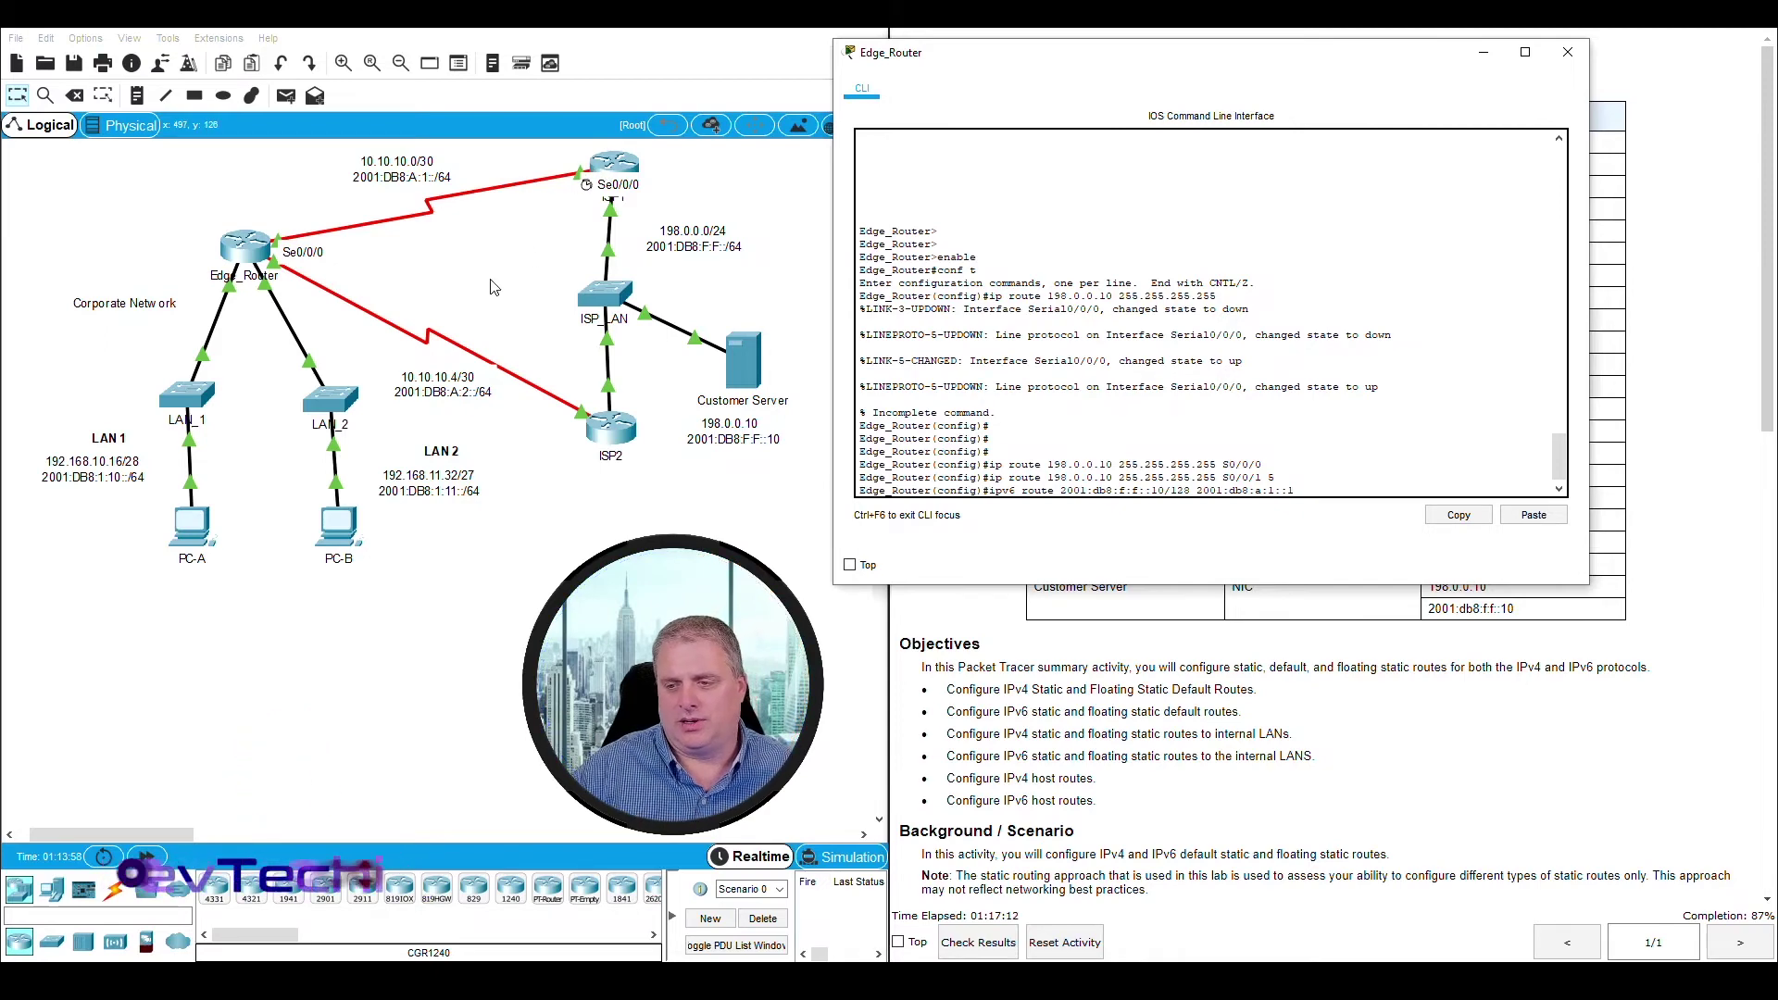
key(Return)
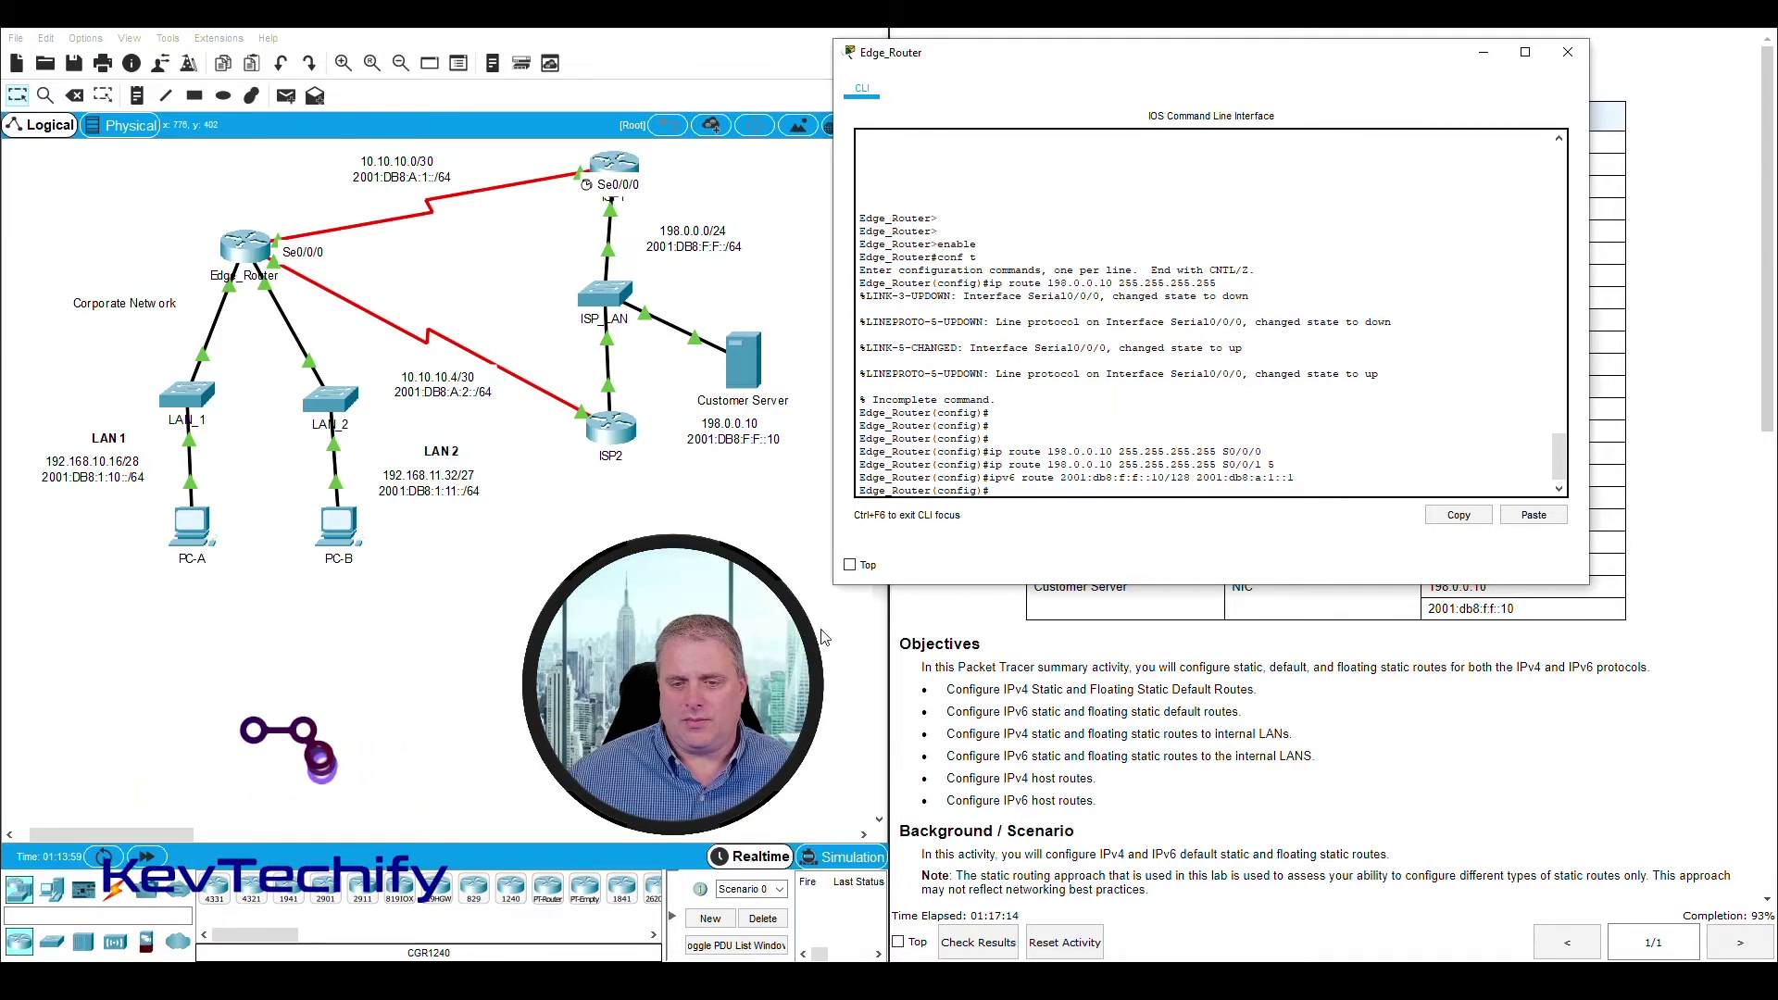
Step: Read Part 5 Step 2b for the route type and ISP router required for the IPv6 floating host route
click(1026, 701)
scroll(1026, 701, down, 1)
scroll(1026, 701, up, 1)
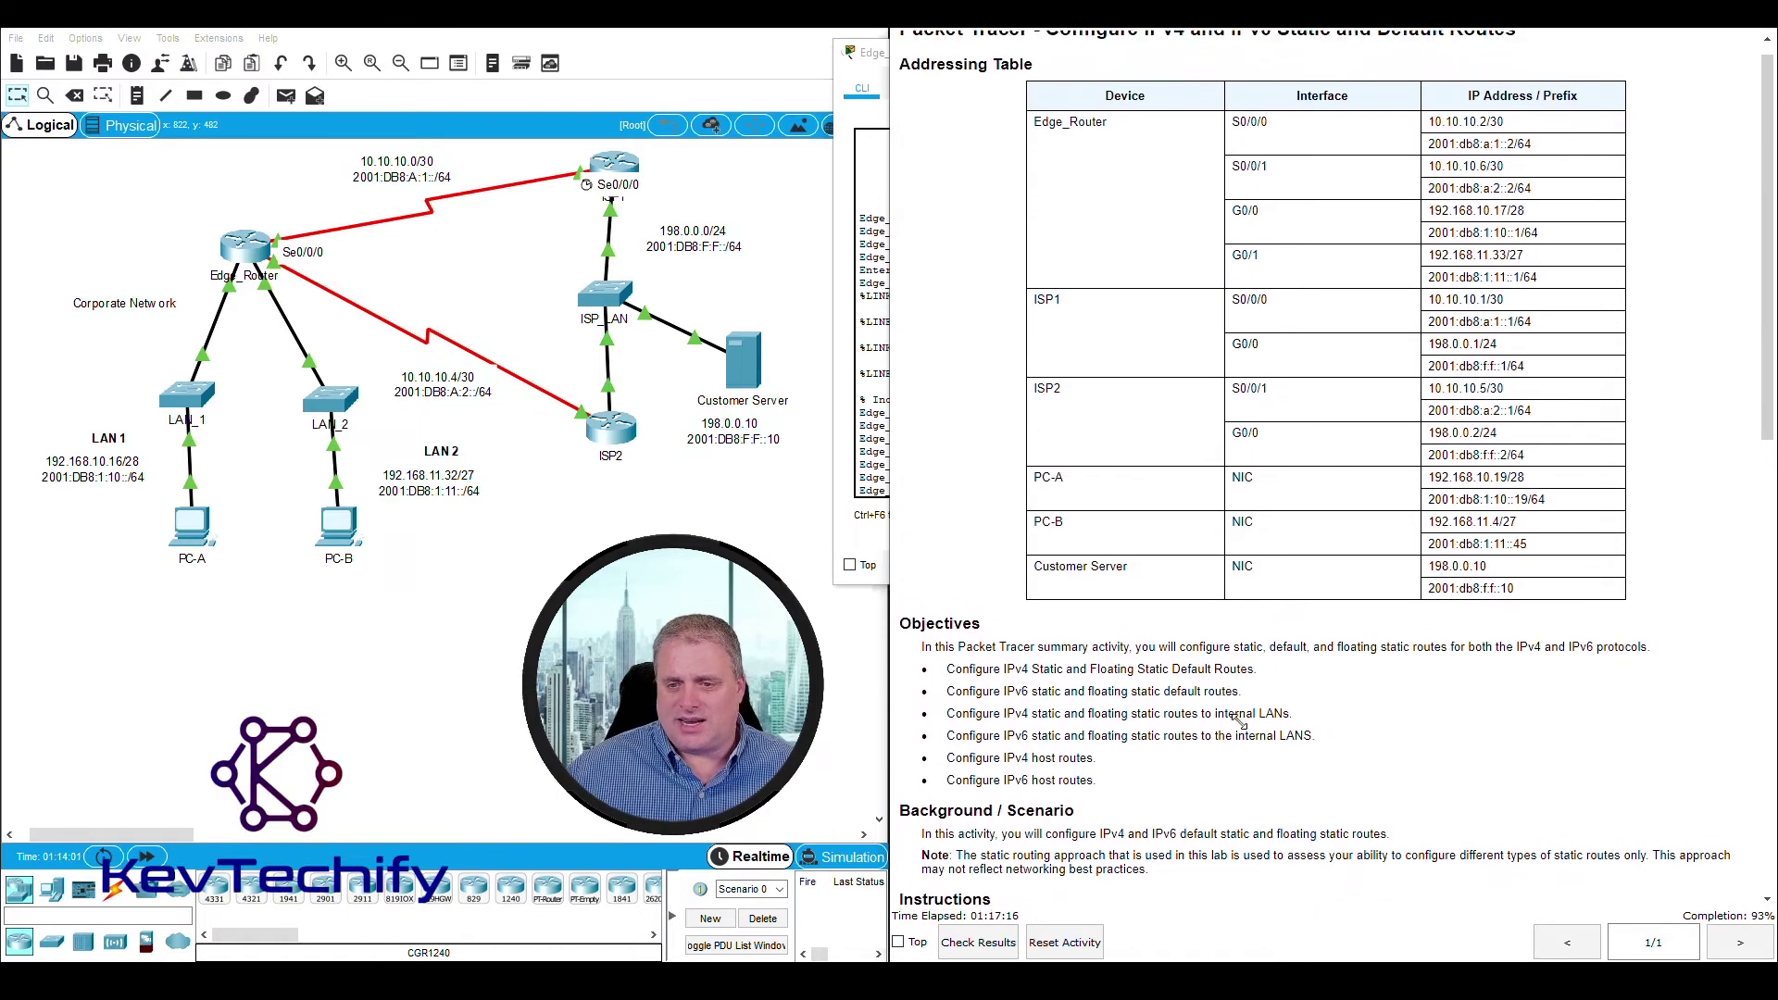
drag(1237, 731, 1250, 732)
scroll(1278, 734, down, 10)
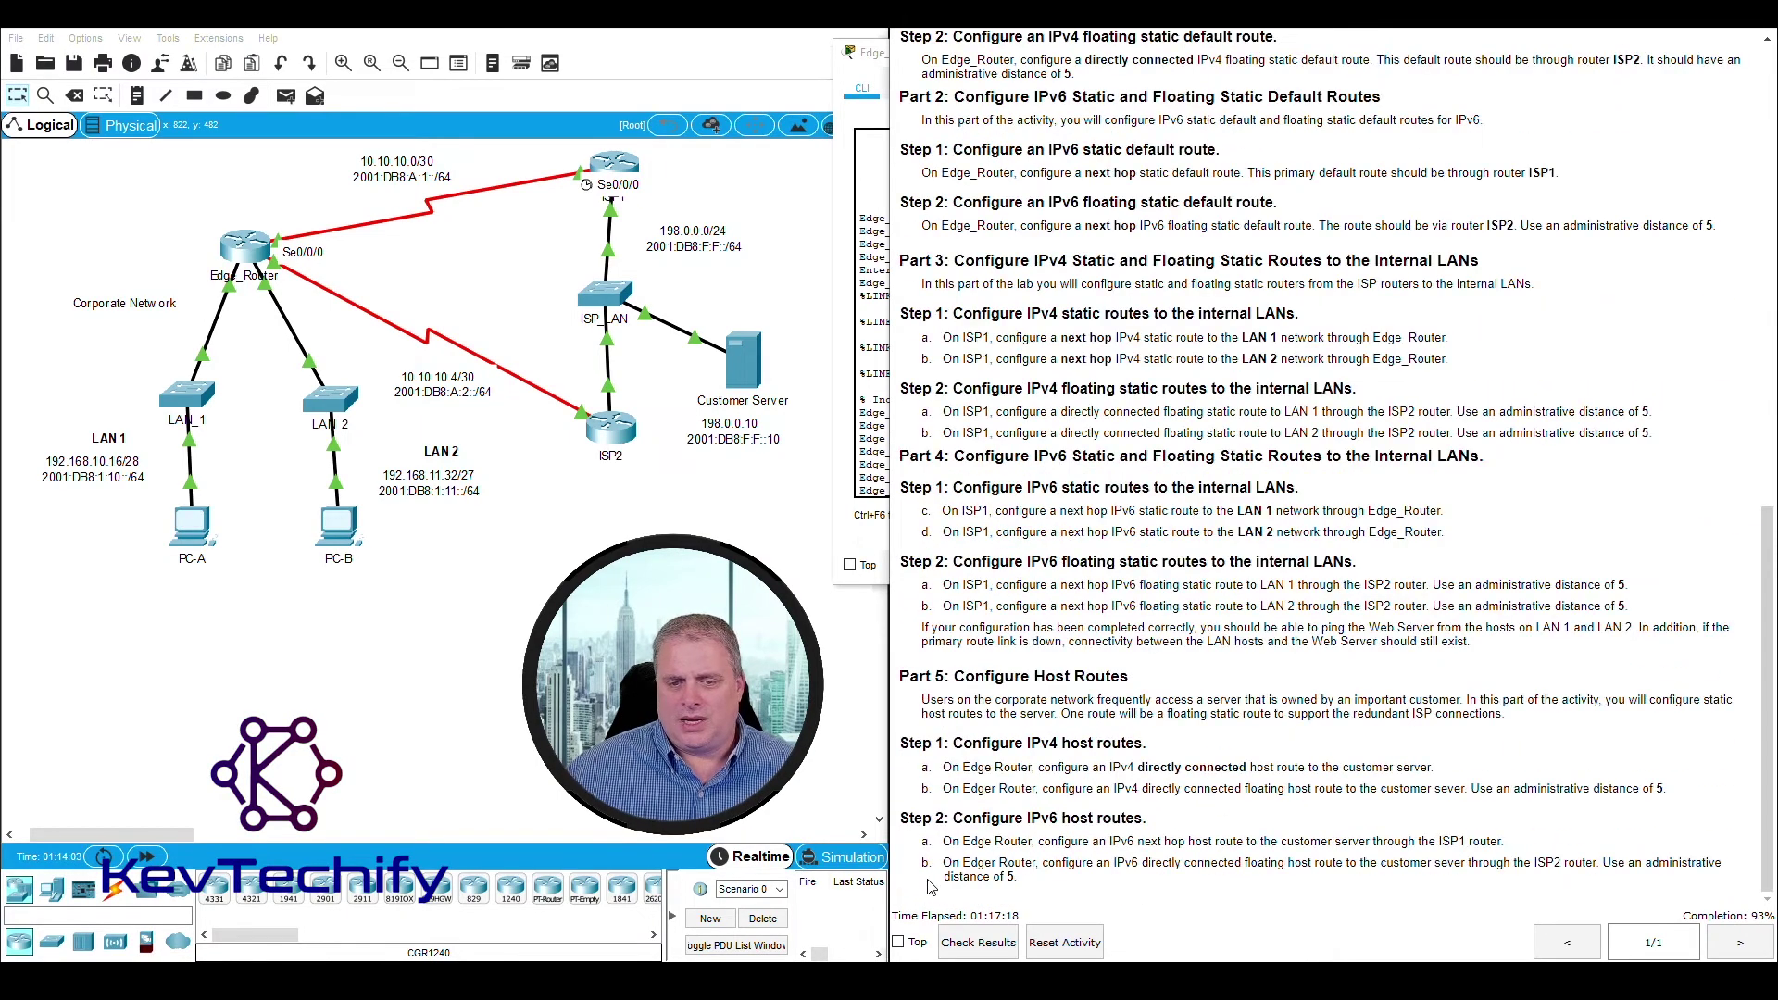
drag(944, 863, 1103, 863)
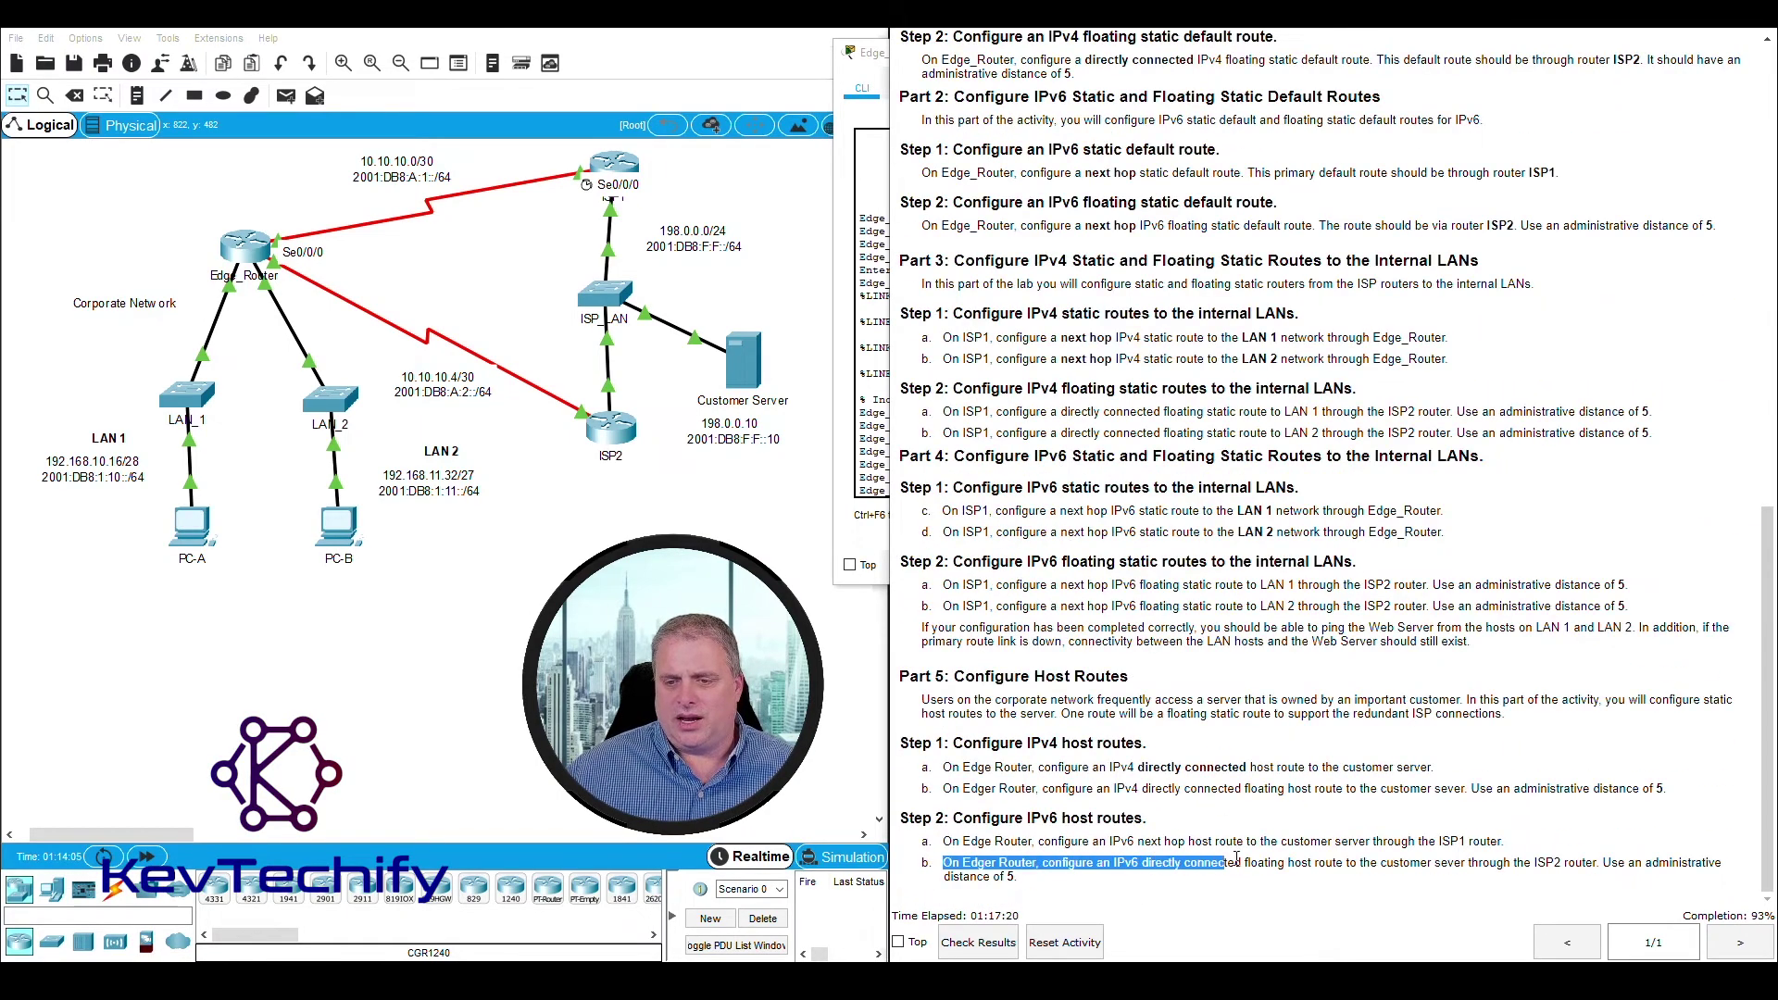
drag(1236, 860, 1336, 859)
mouse_move(1501, 860)
mouse_down()
mouse_move(1607, 863)
mouse_move(1017, 878)
mouse_move(1517, 862)
mouse_up()
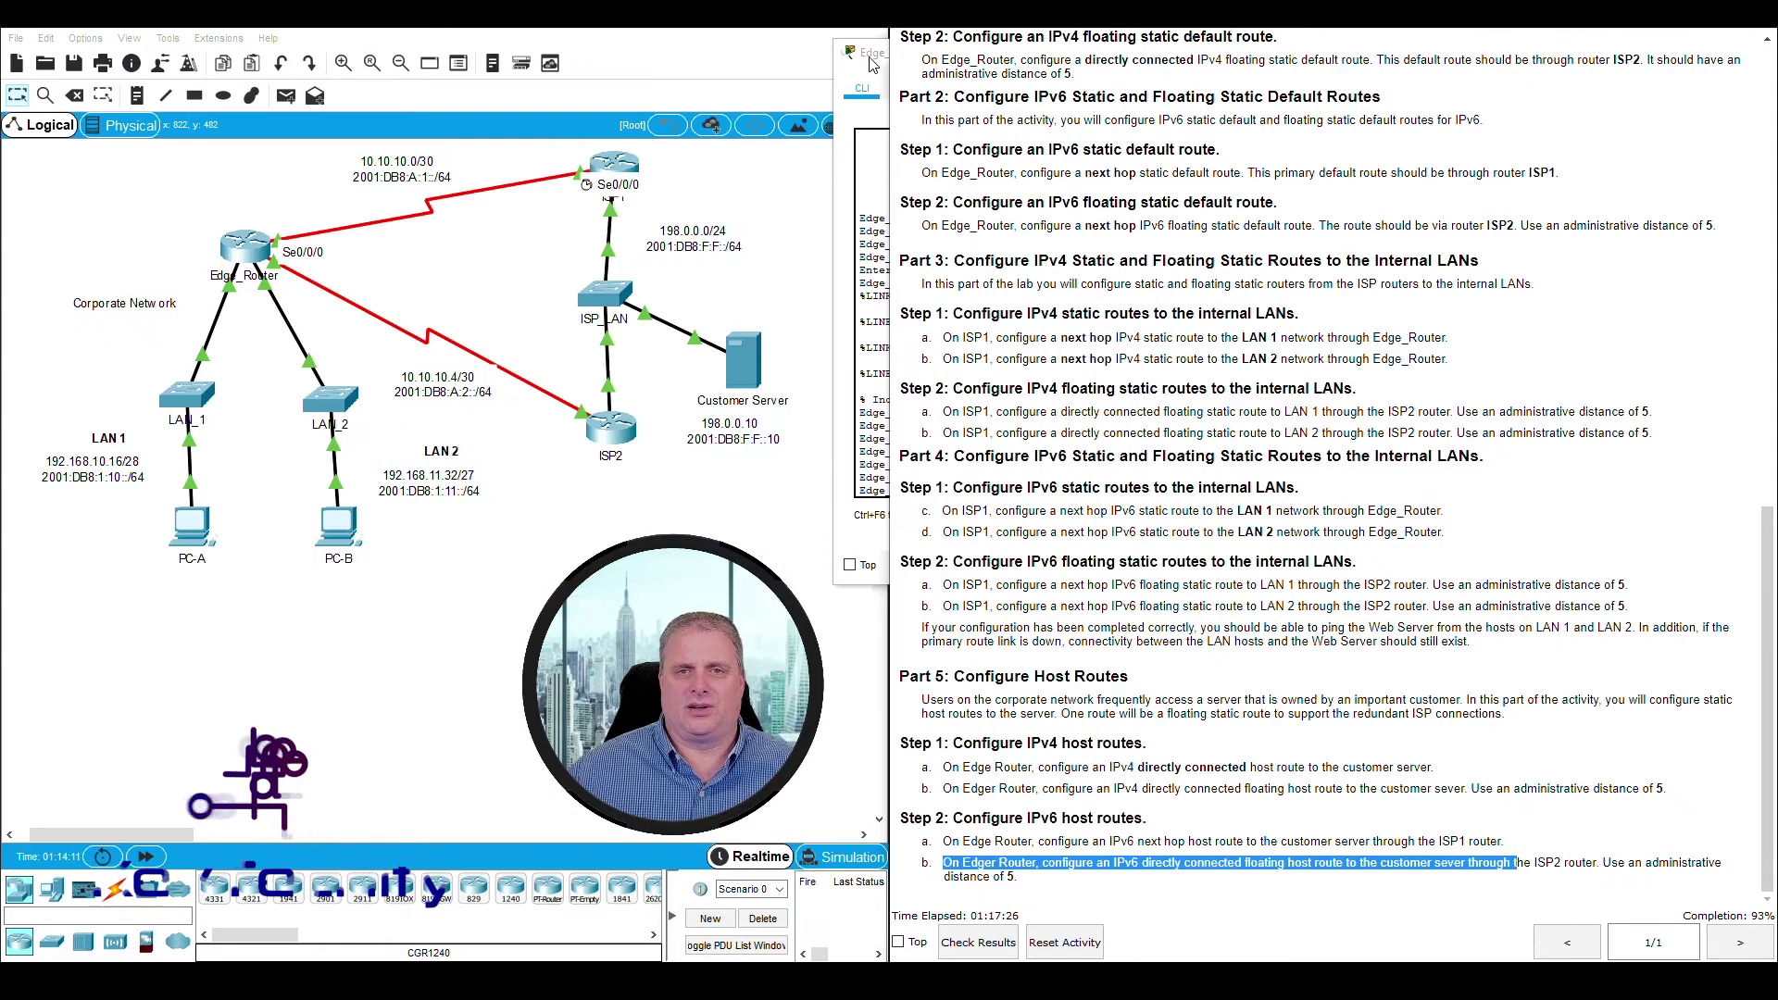
Step: Start the IPv6 floating host route to the customer server on Edge_Router with ipv6 route 2001:db8:f:f::10/128
drag(873, 53, 753, 52)
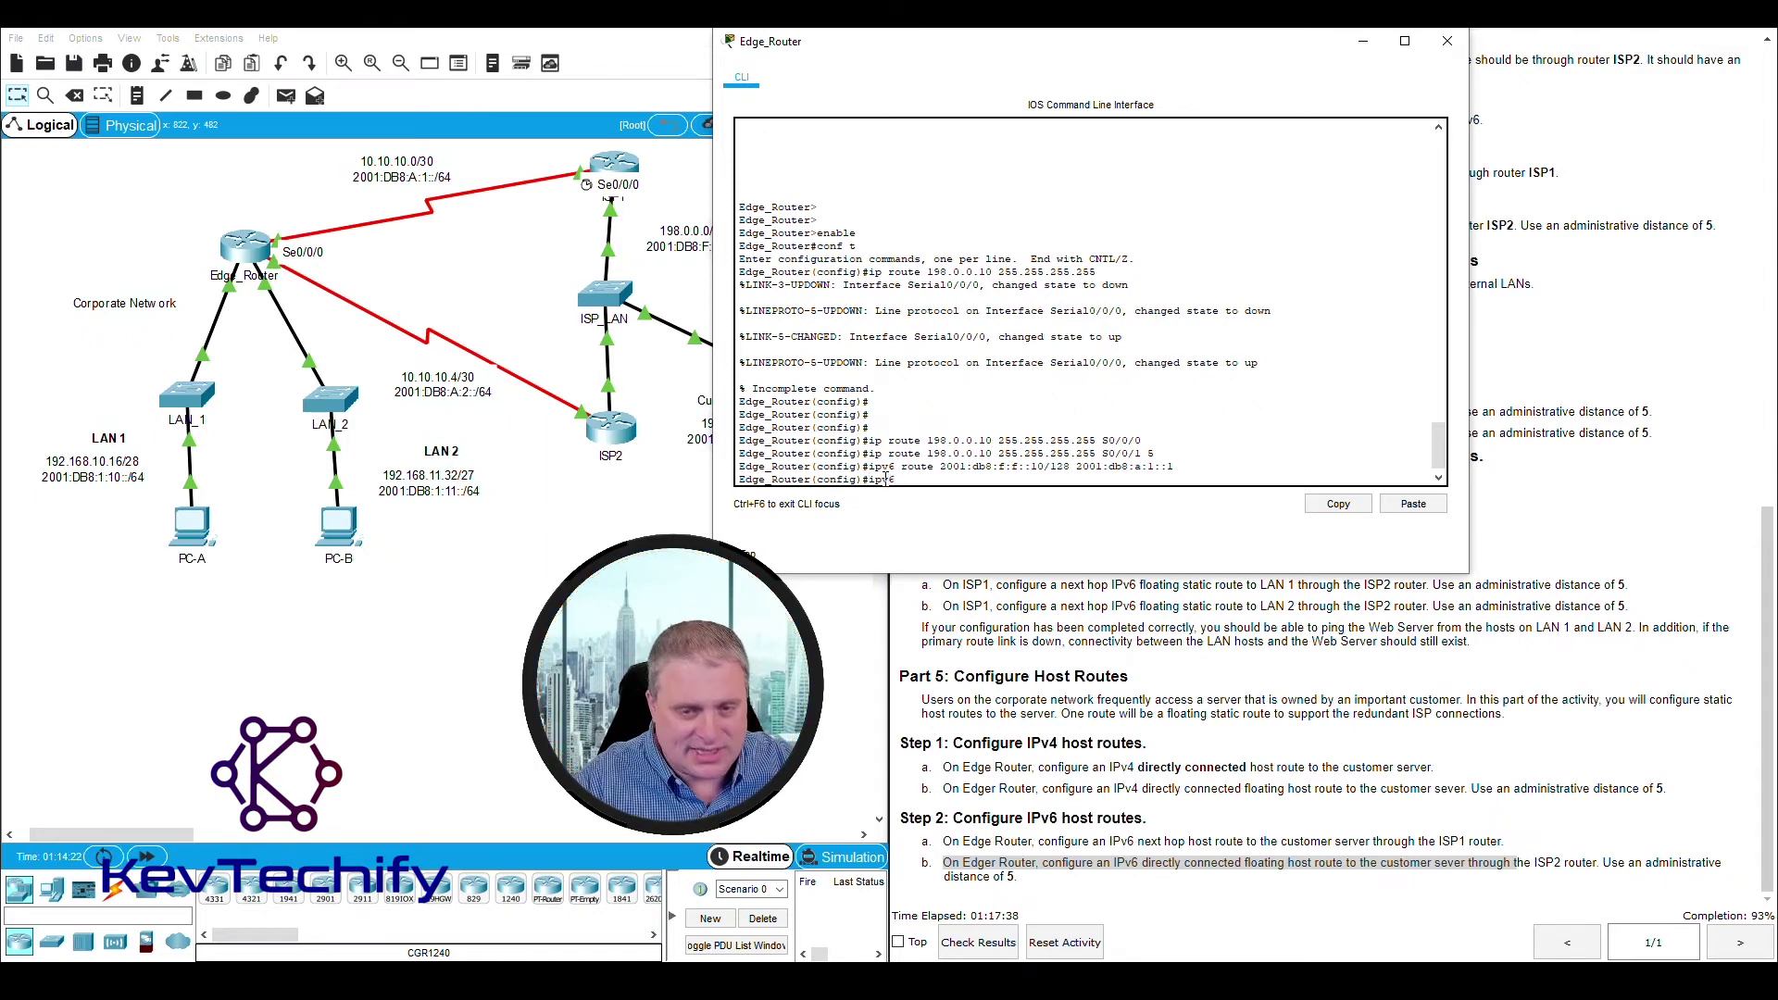
text(oute)
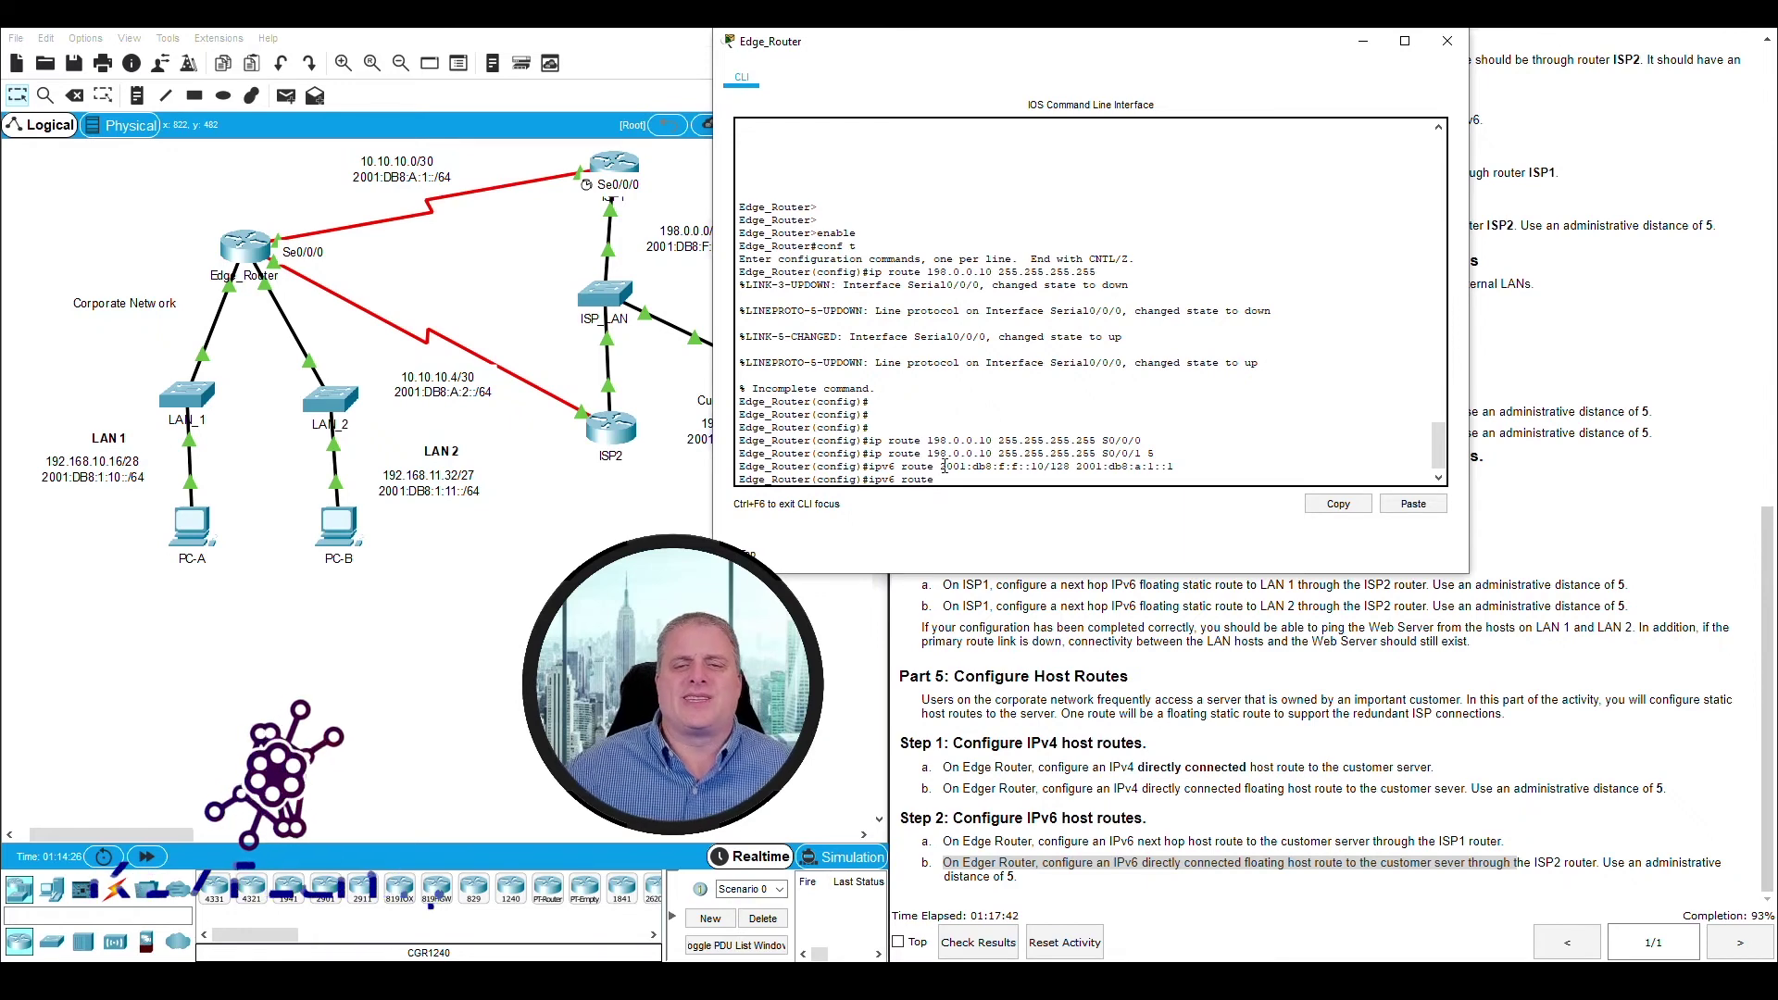
drag(940, 466, 1073, 466)
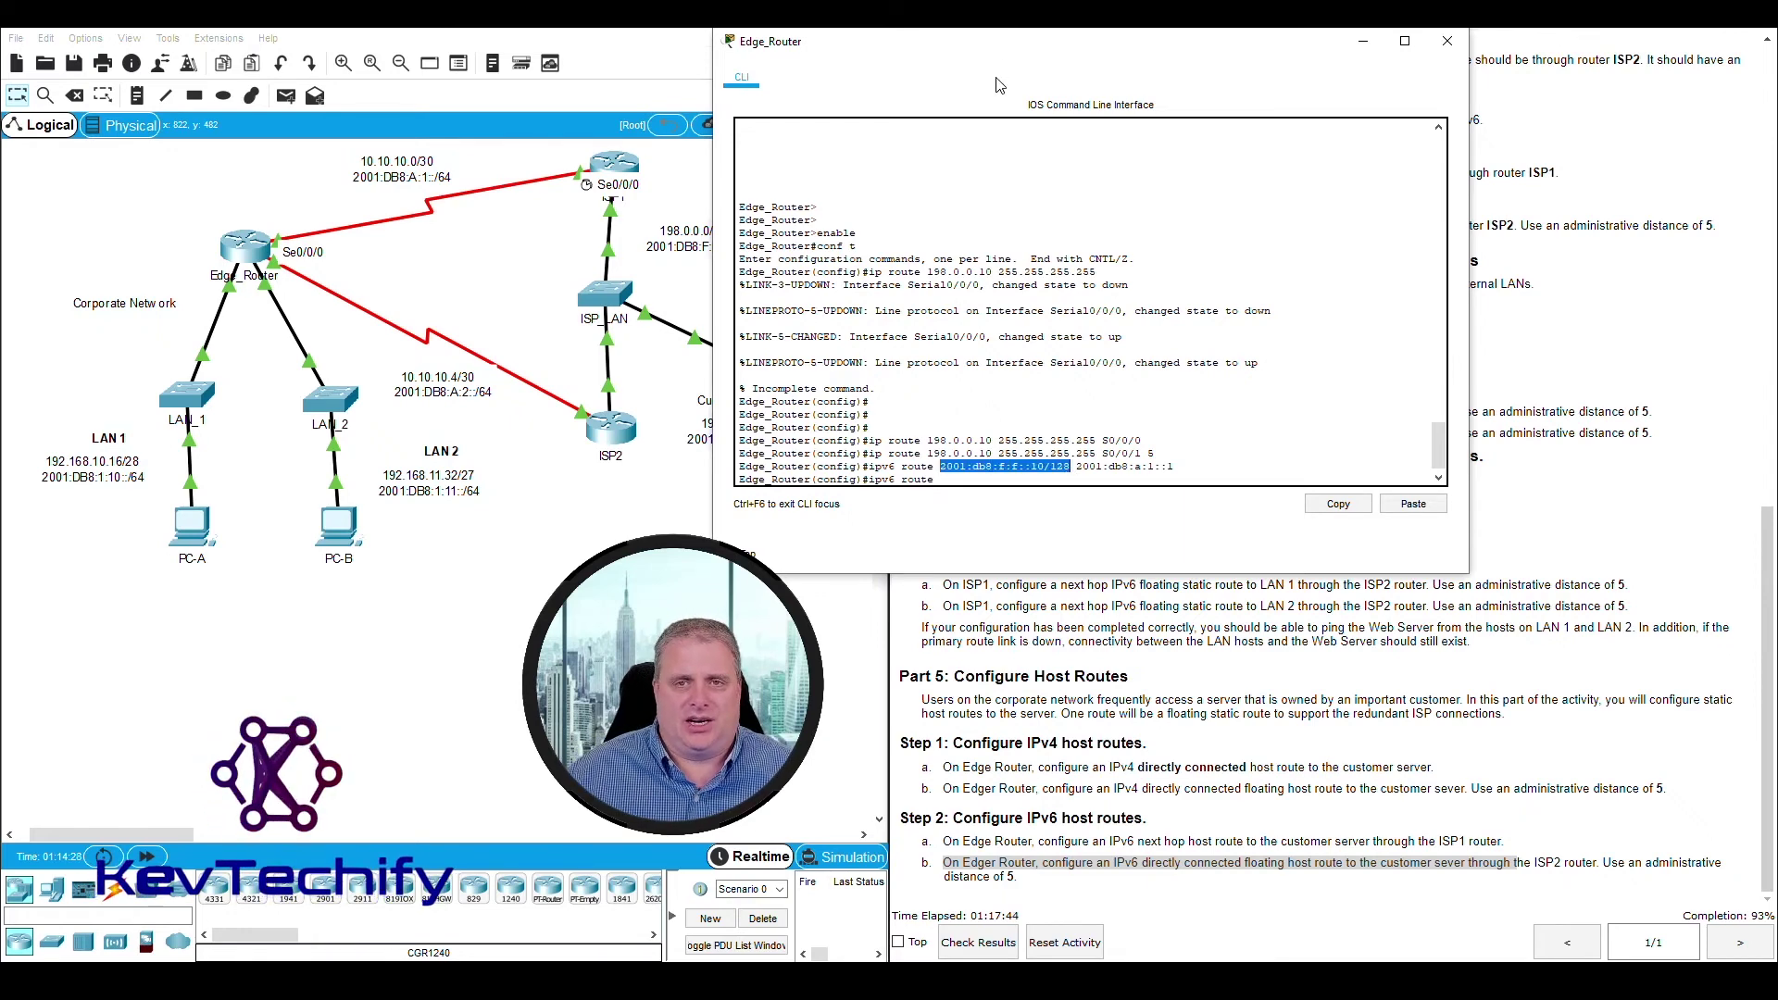
drag(1329, 42, 1450, 29)
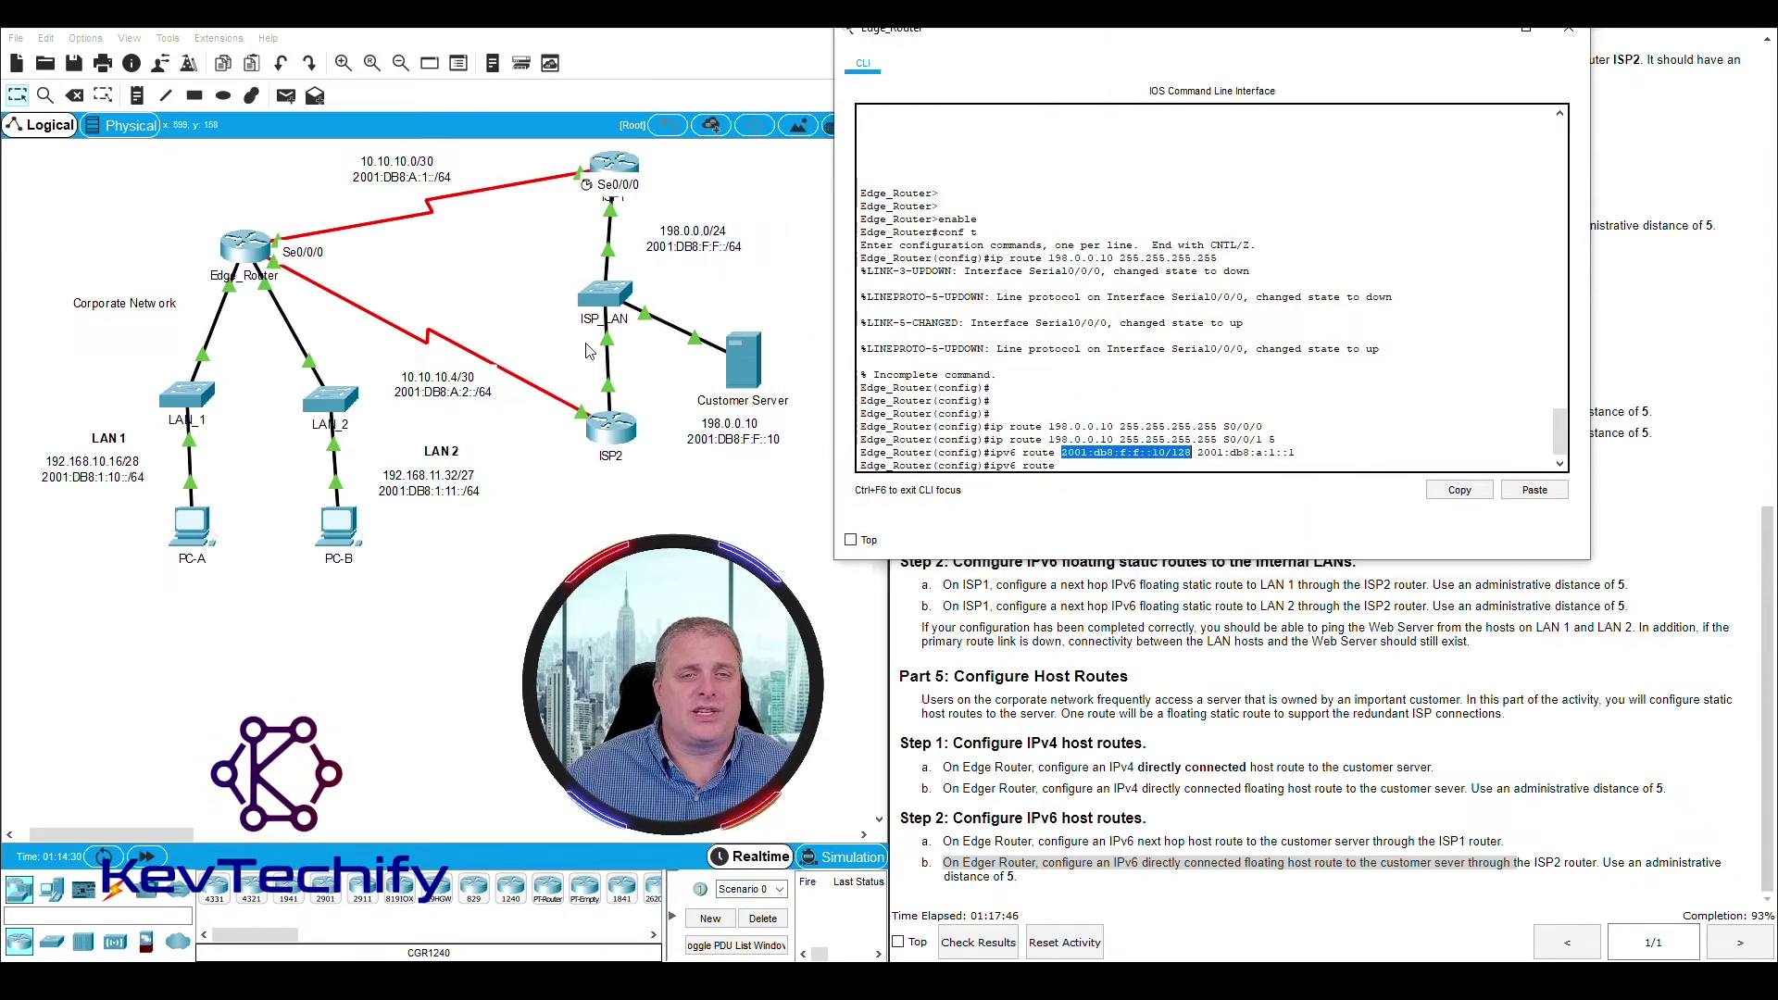
click(1103, 467)
text(2)
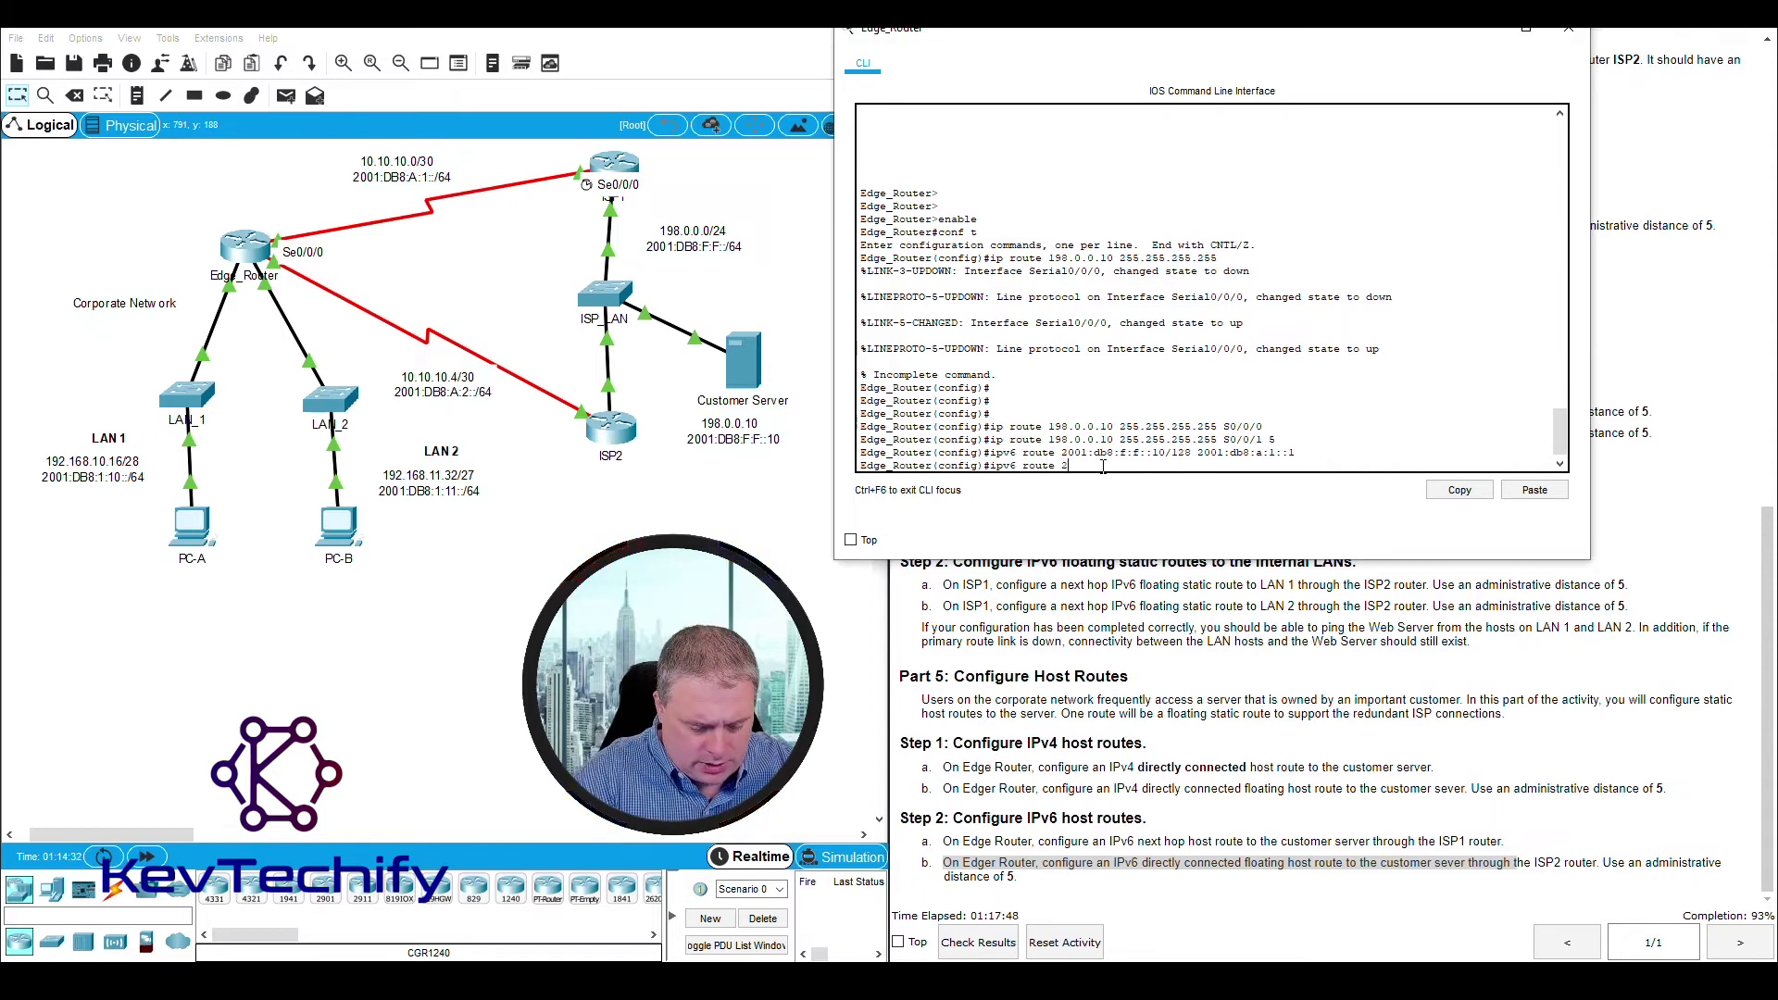
text(001:db8:)
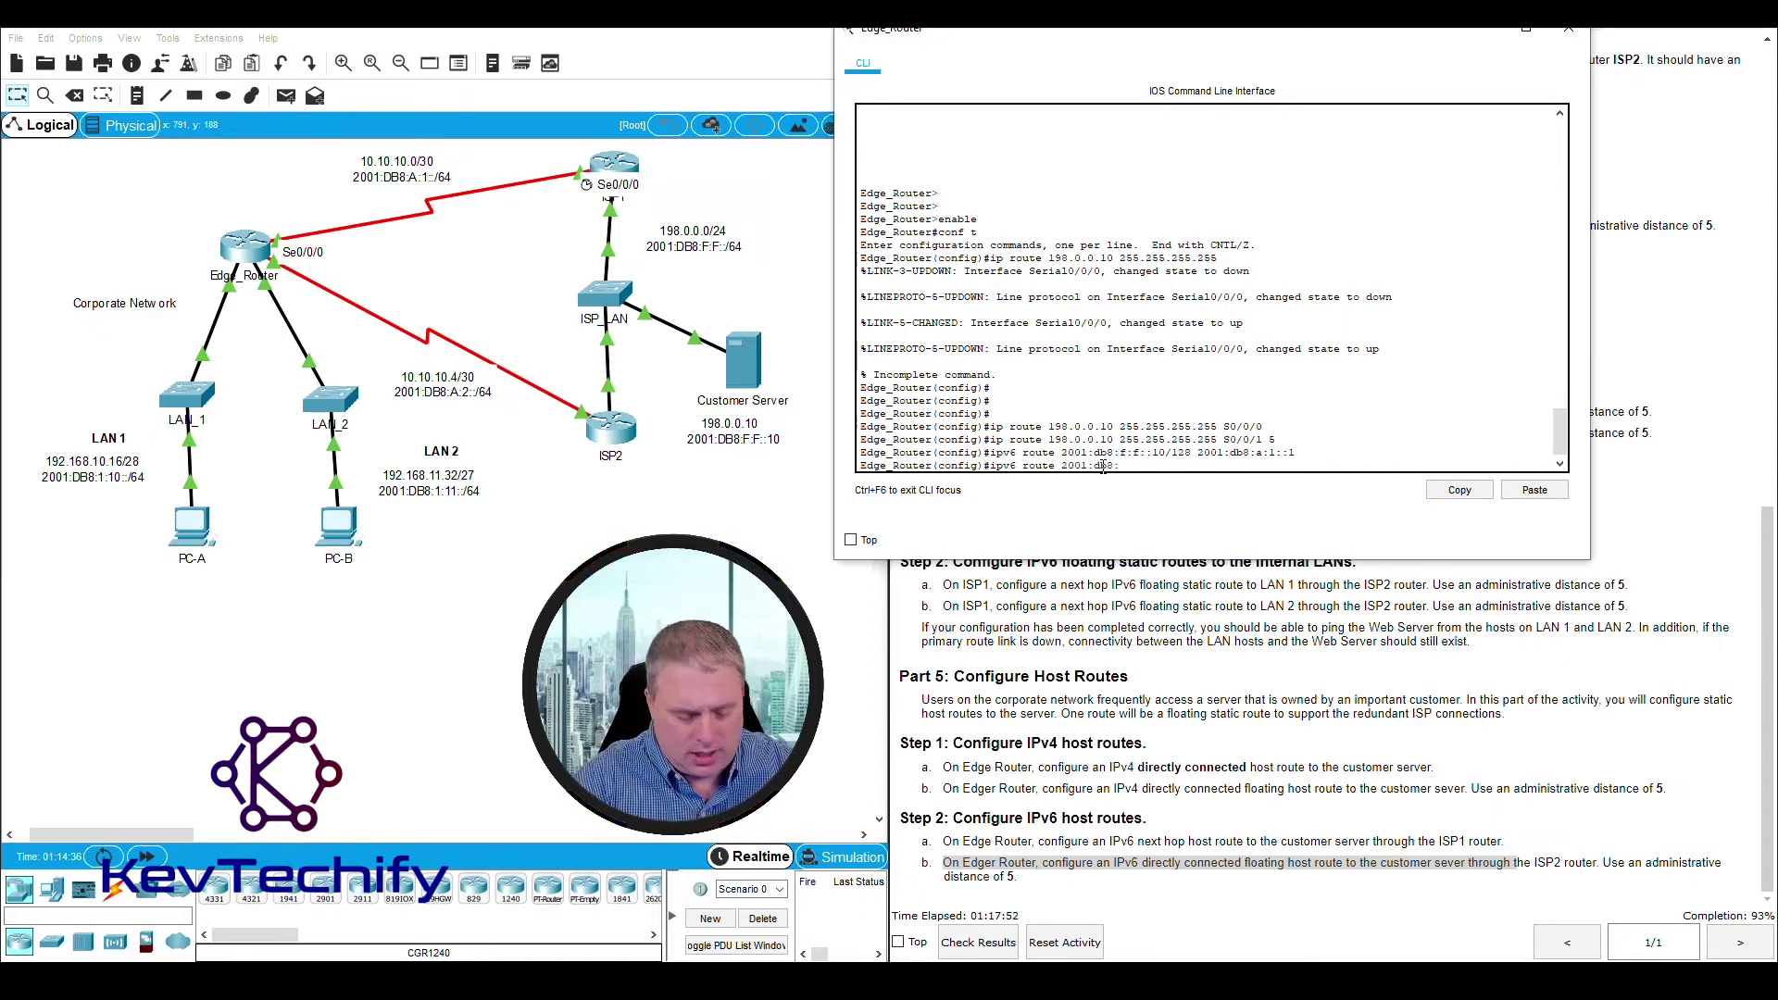
text(f:f)
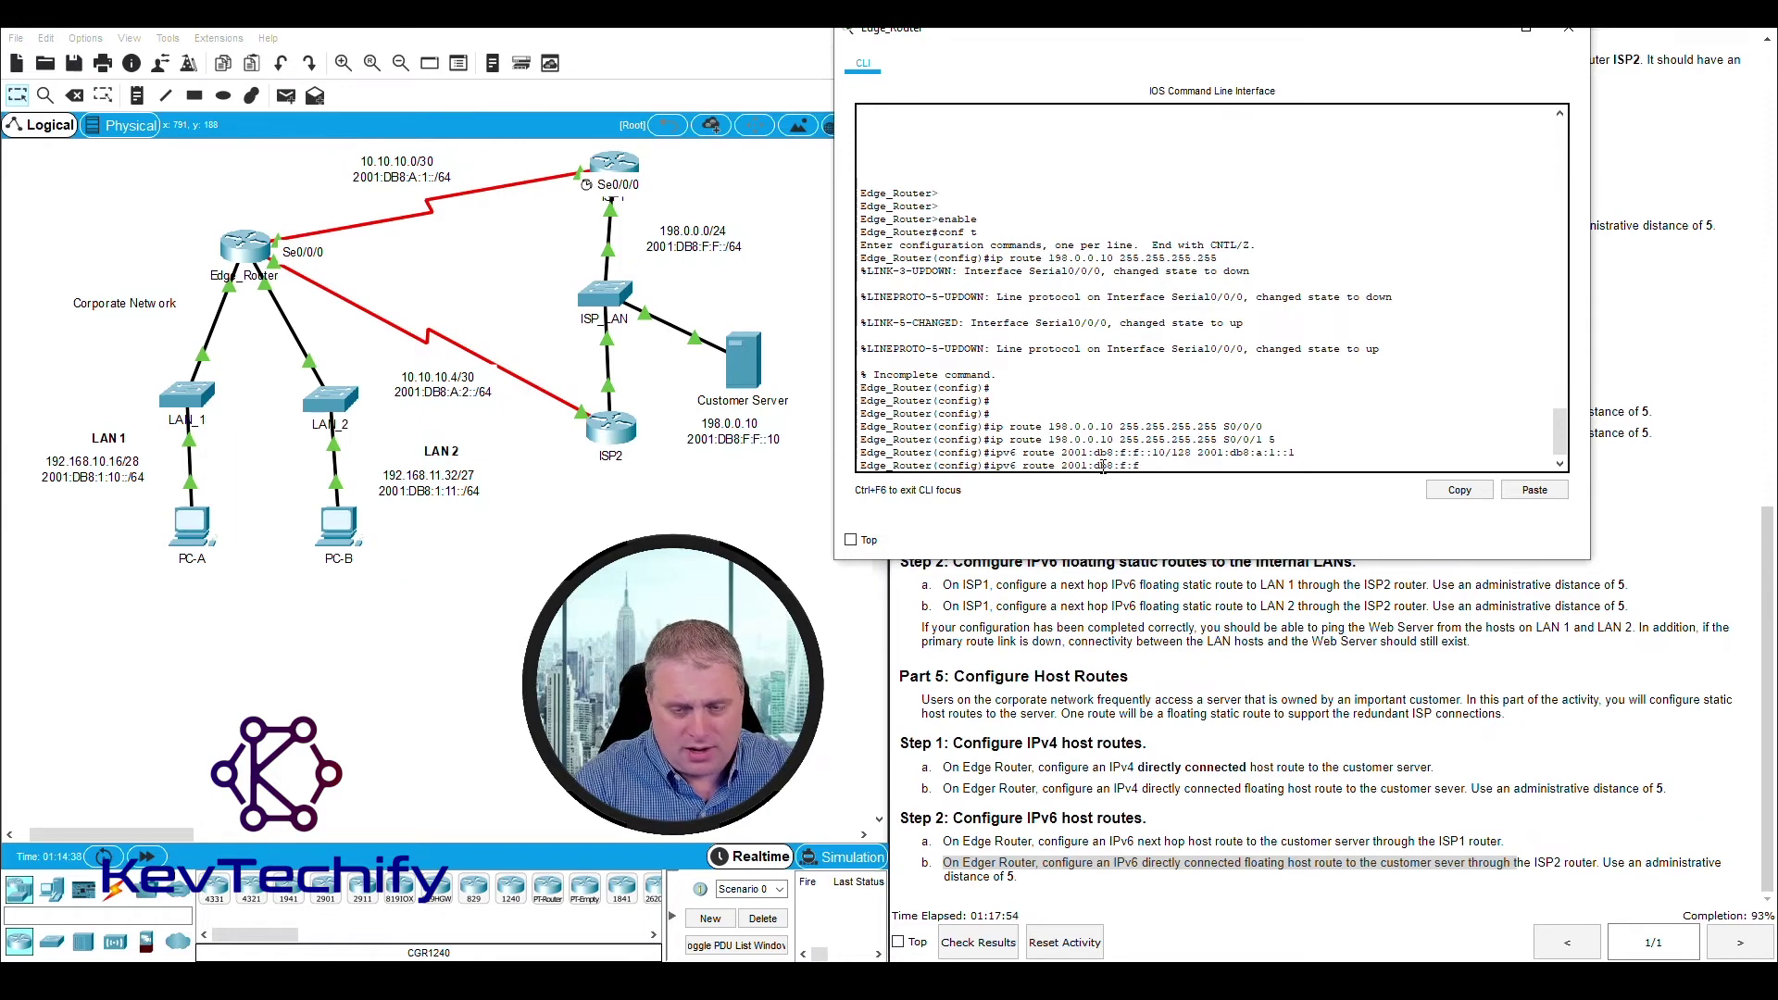
text(::10)
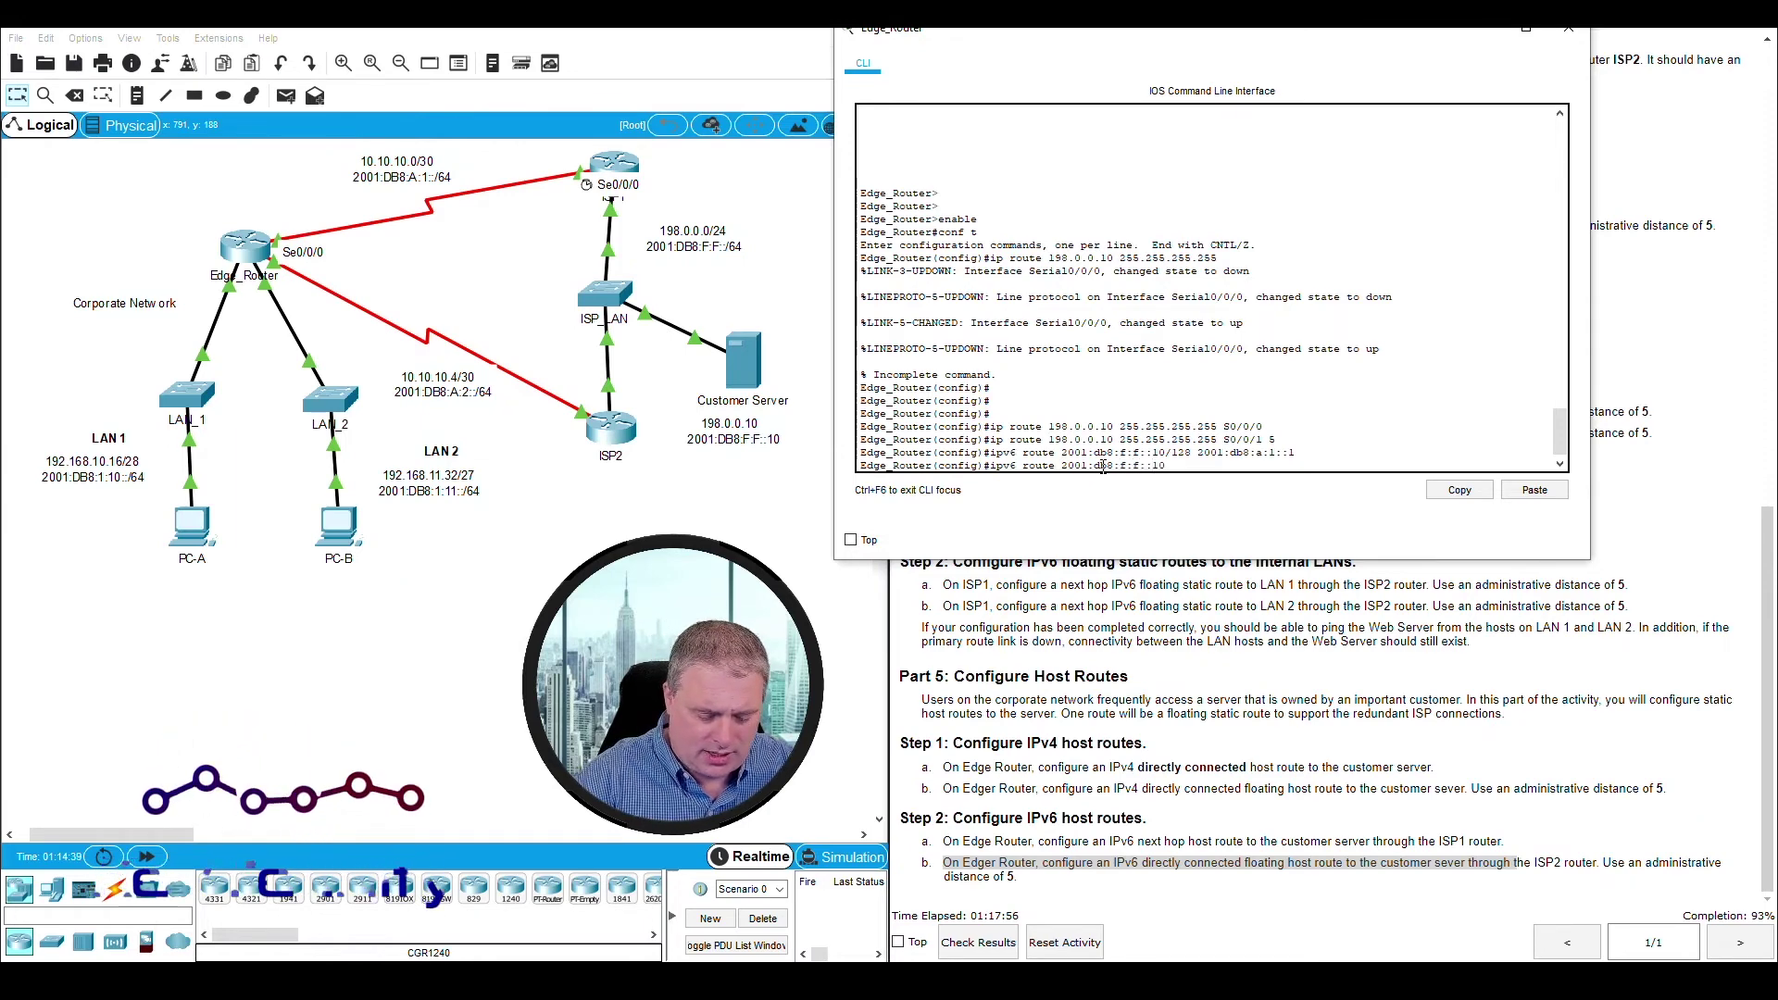
text(/)
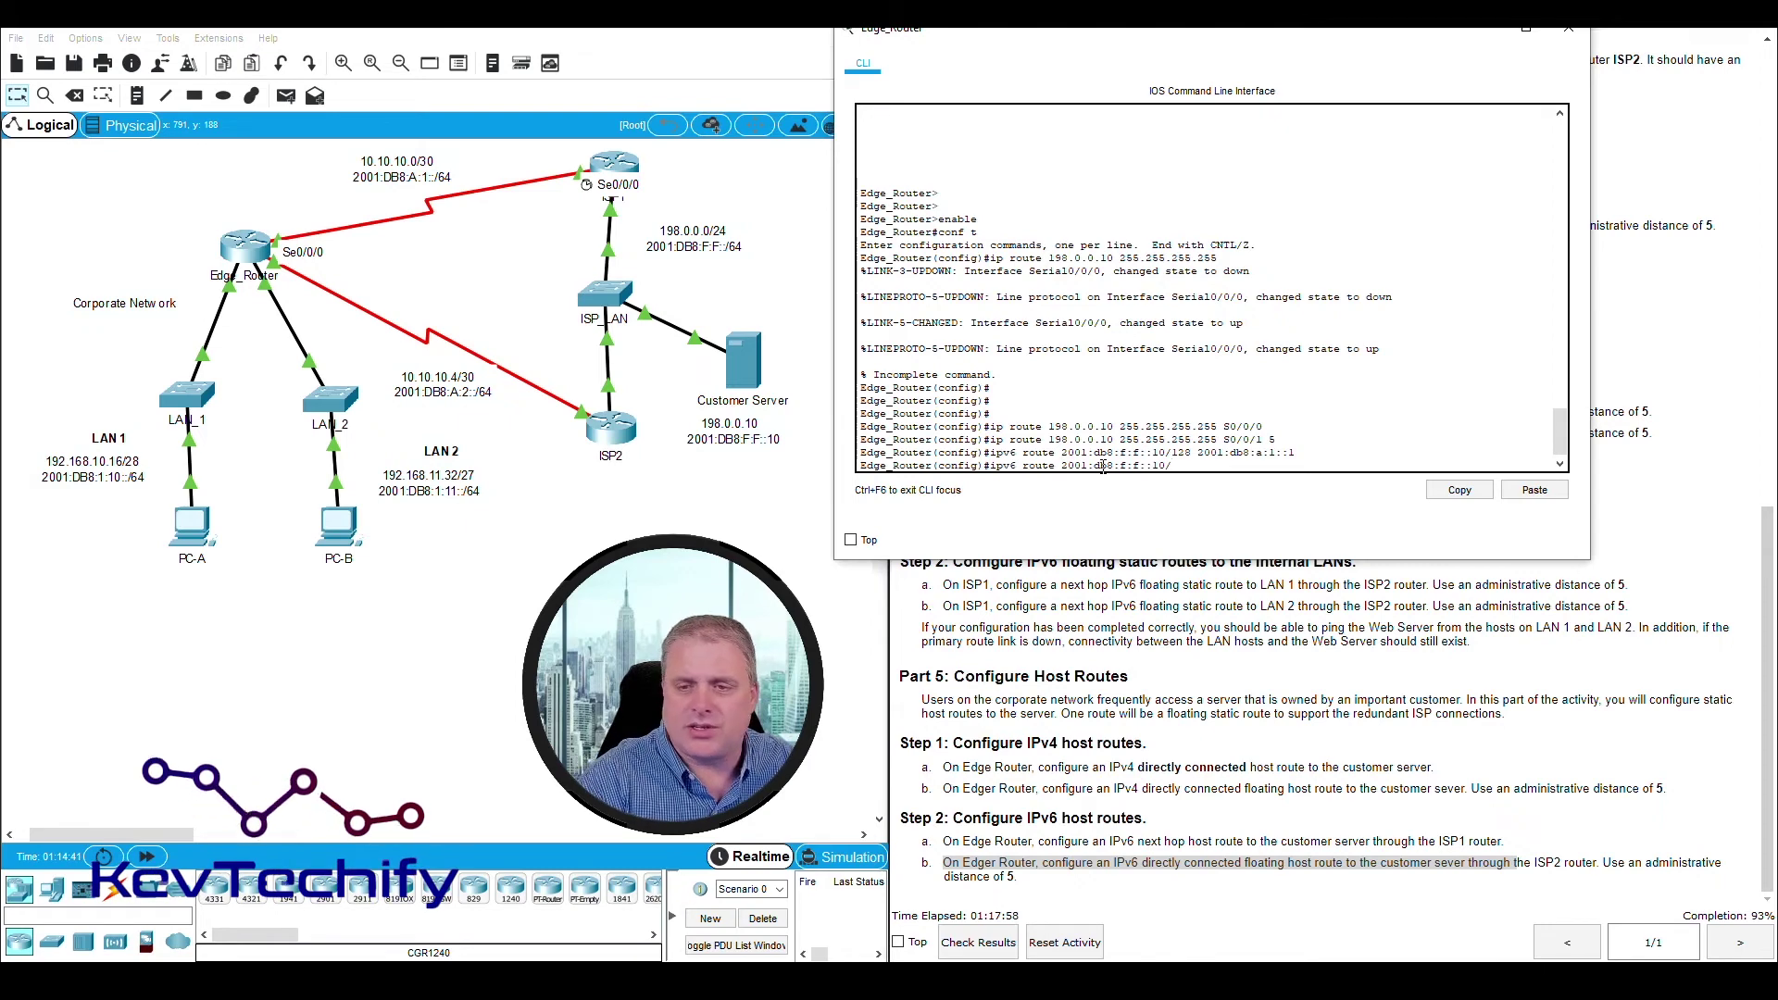
text(128)
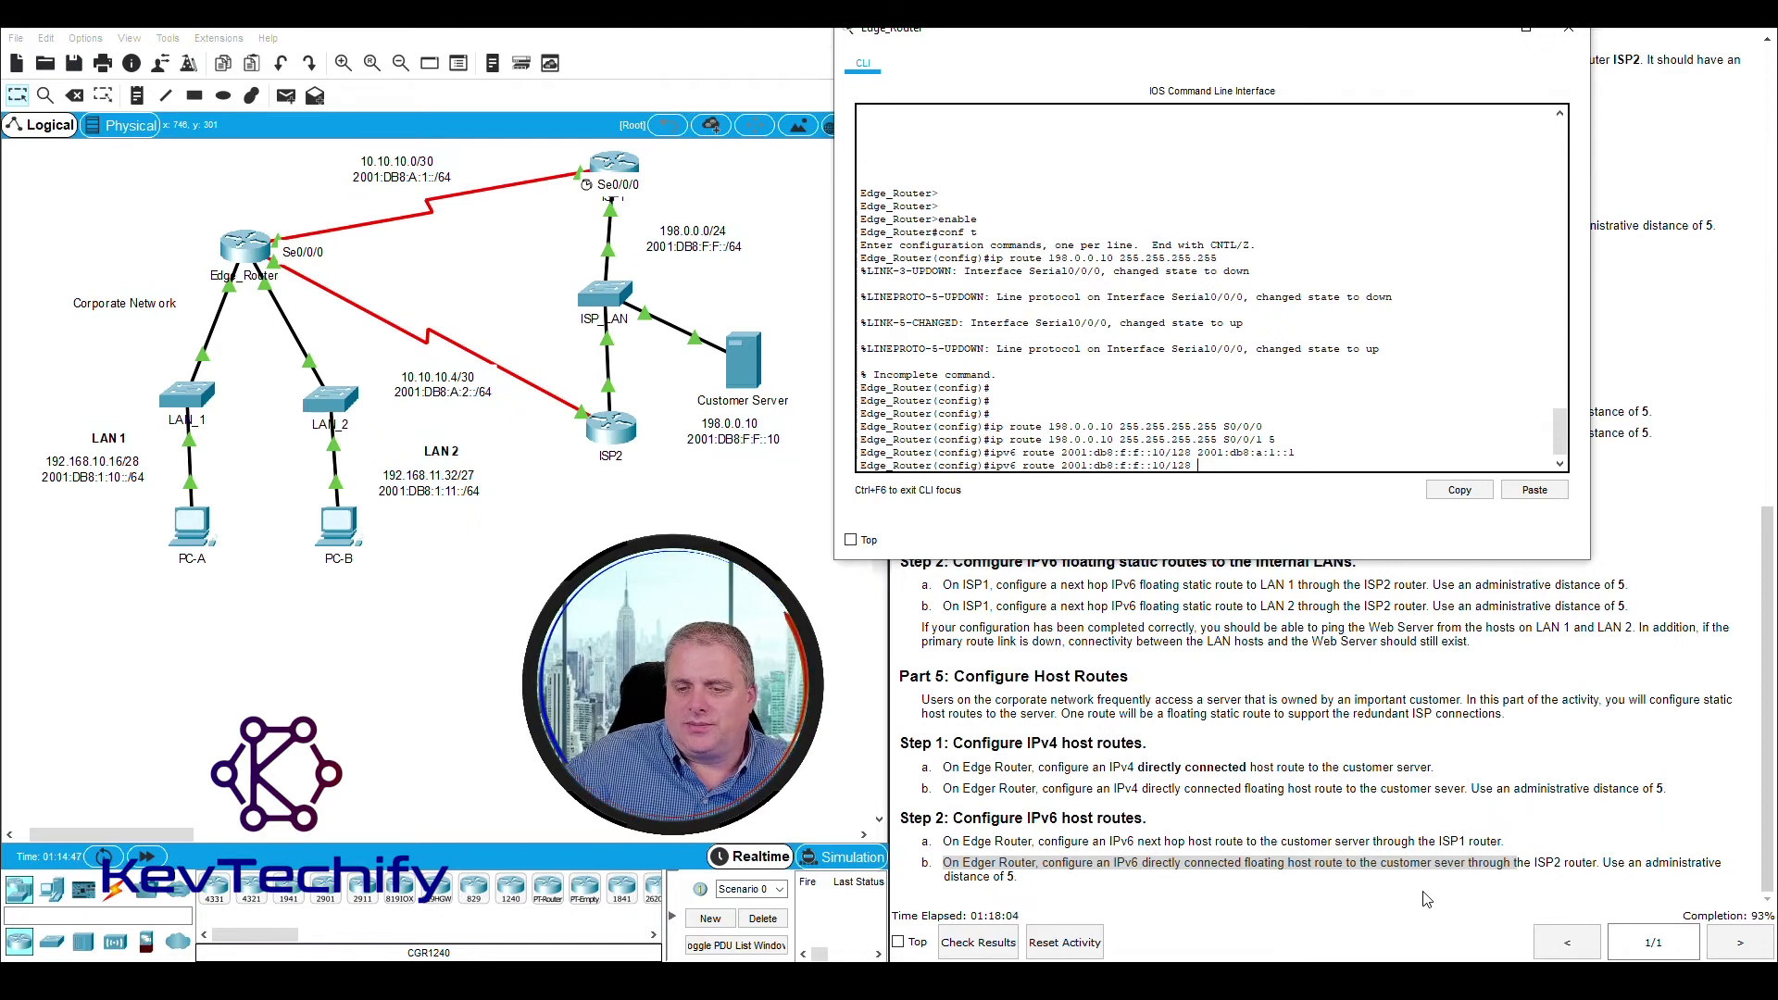
Step: Recheck in Part 5 Step 2b whether the floating IPv6 host route needs an exit interface or a next hop
click(1212, 891)
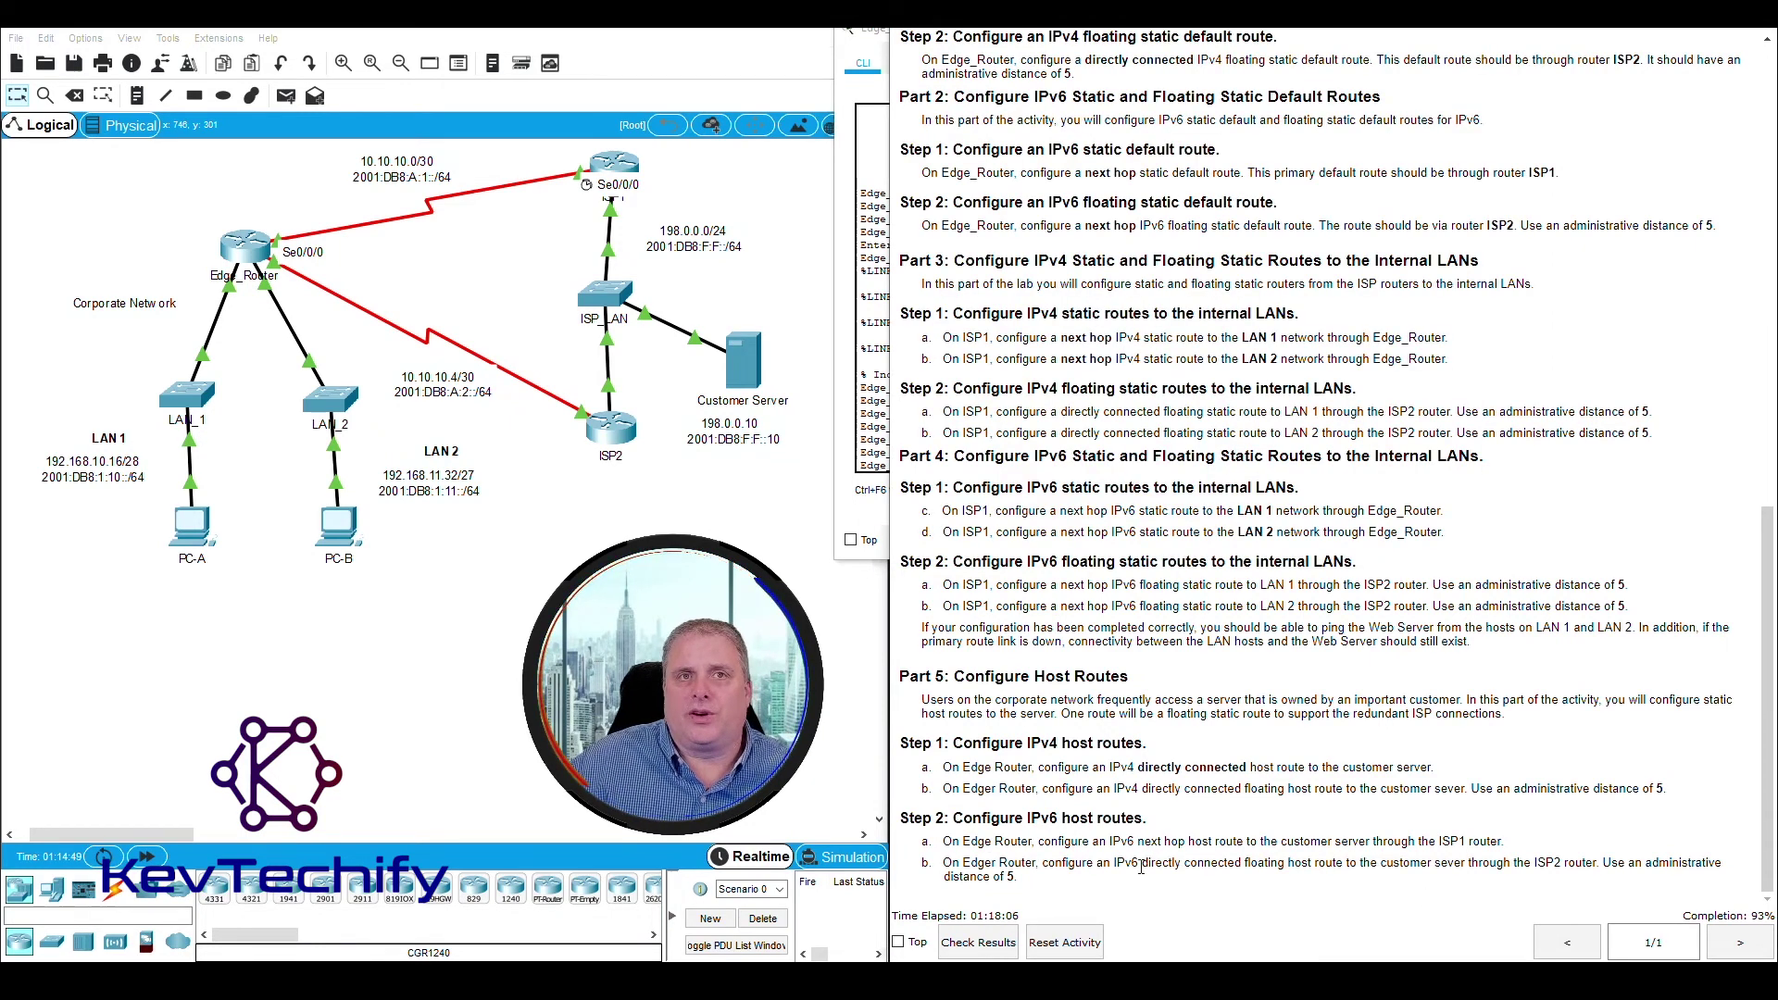
drag(1140, 868, 1256, 869)
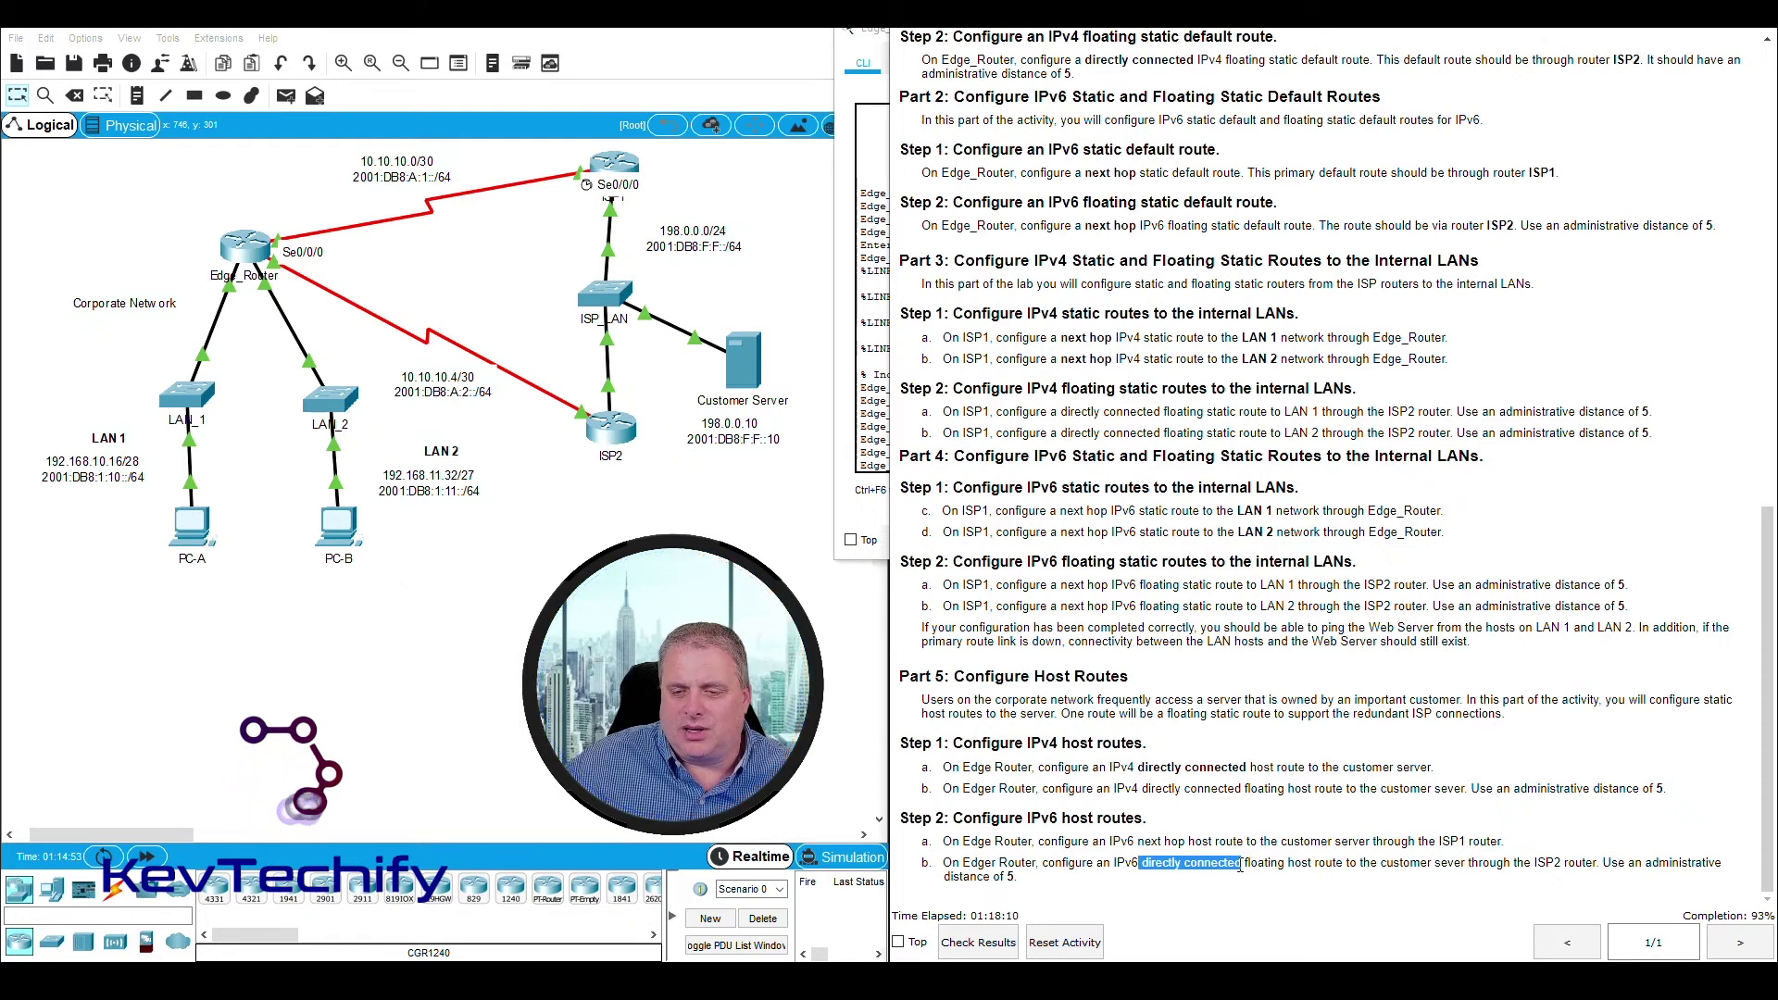
click(1154, 865)
drag(1143, 865, 1242, 865)
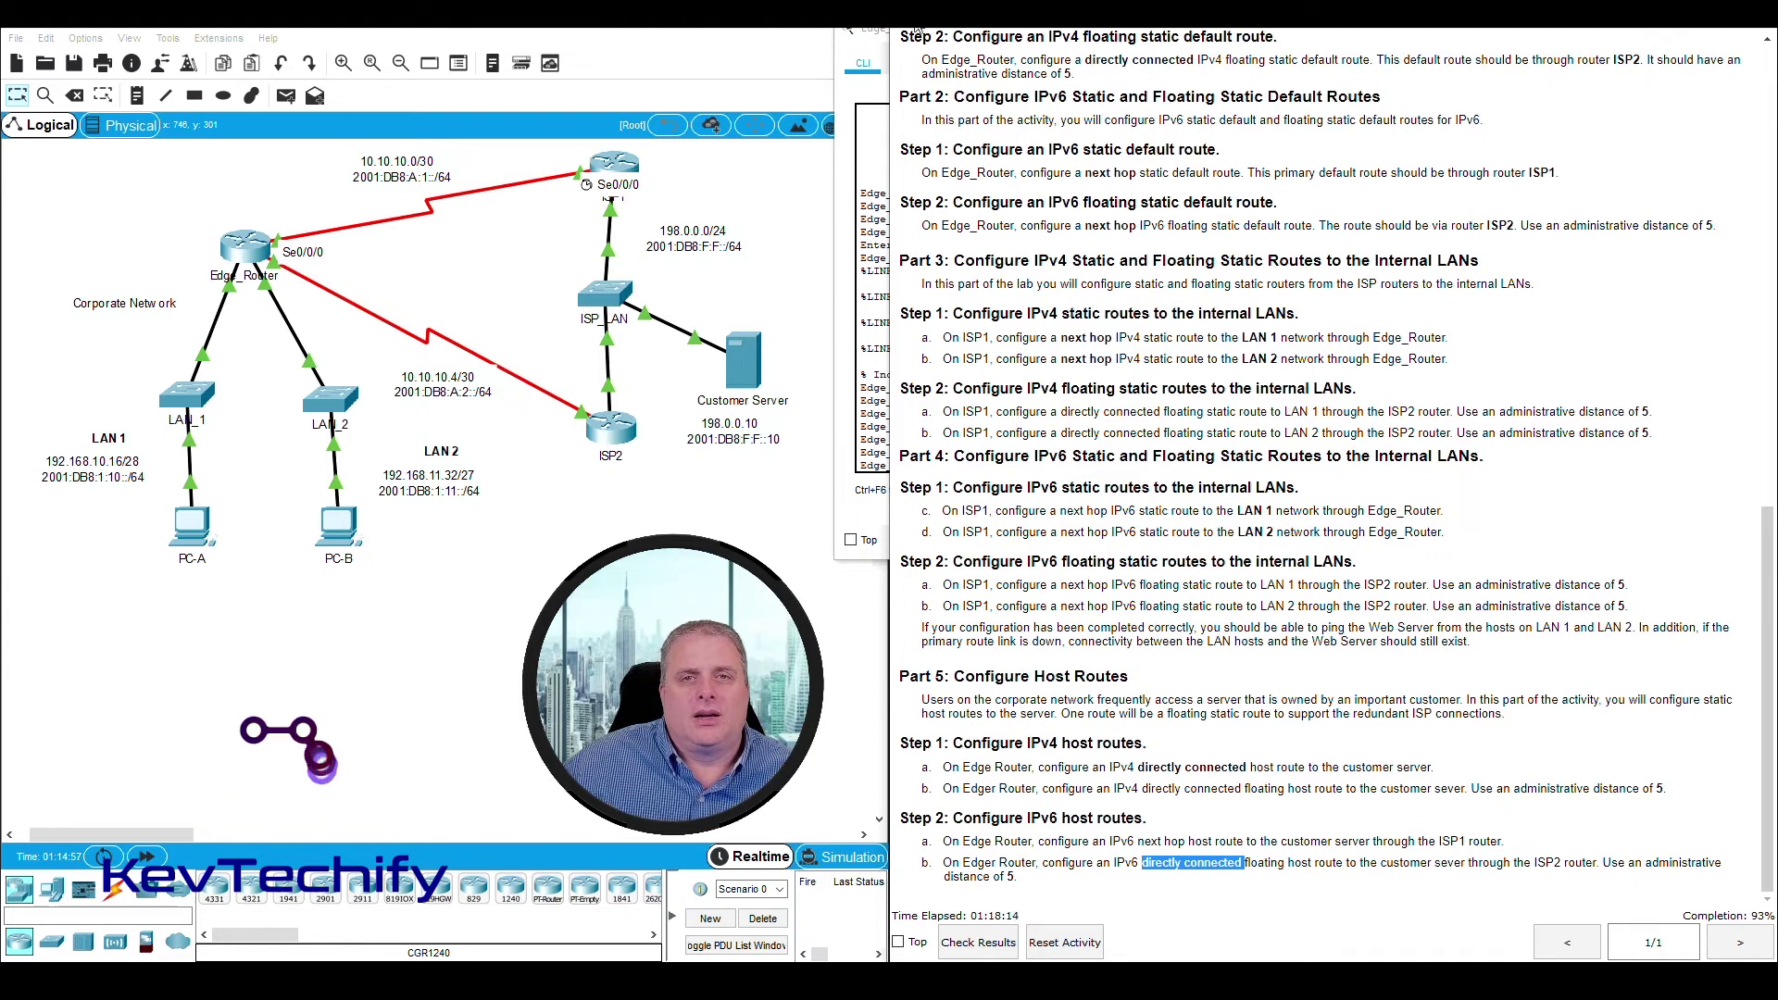
Step: Identify Edge_Router's interface toward ISP2, then complete the IPv6 floating host route with S0/0/1 and administrative distance 5 and submit it
click(205, 215)
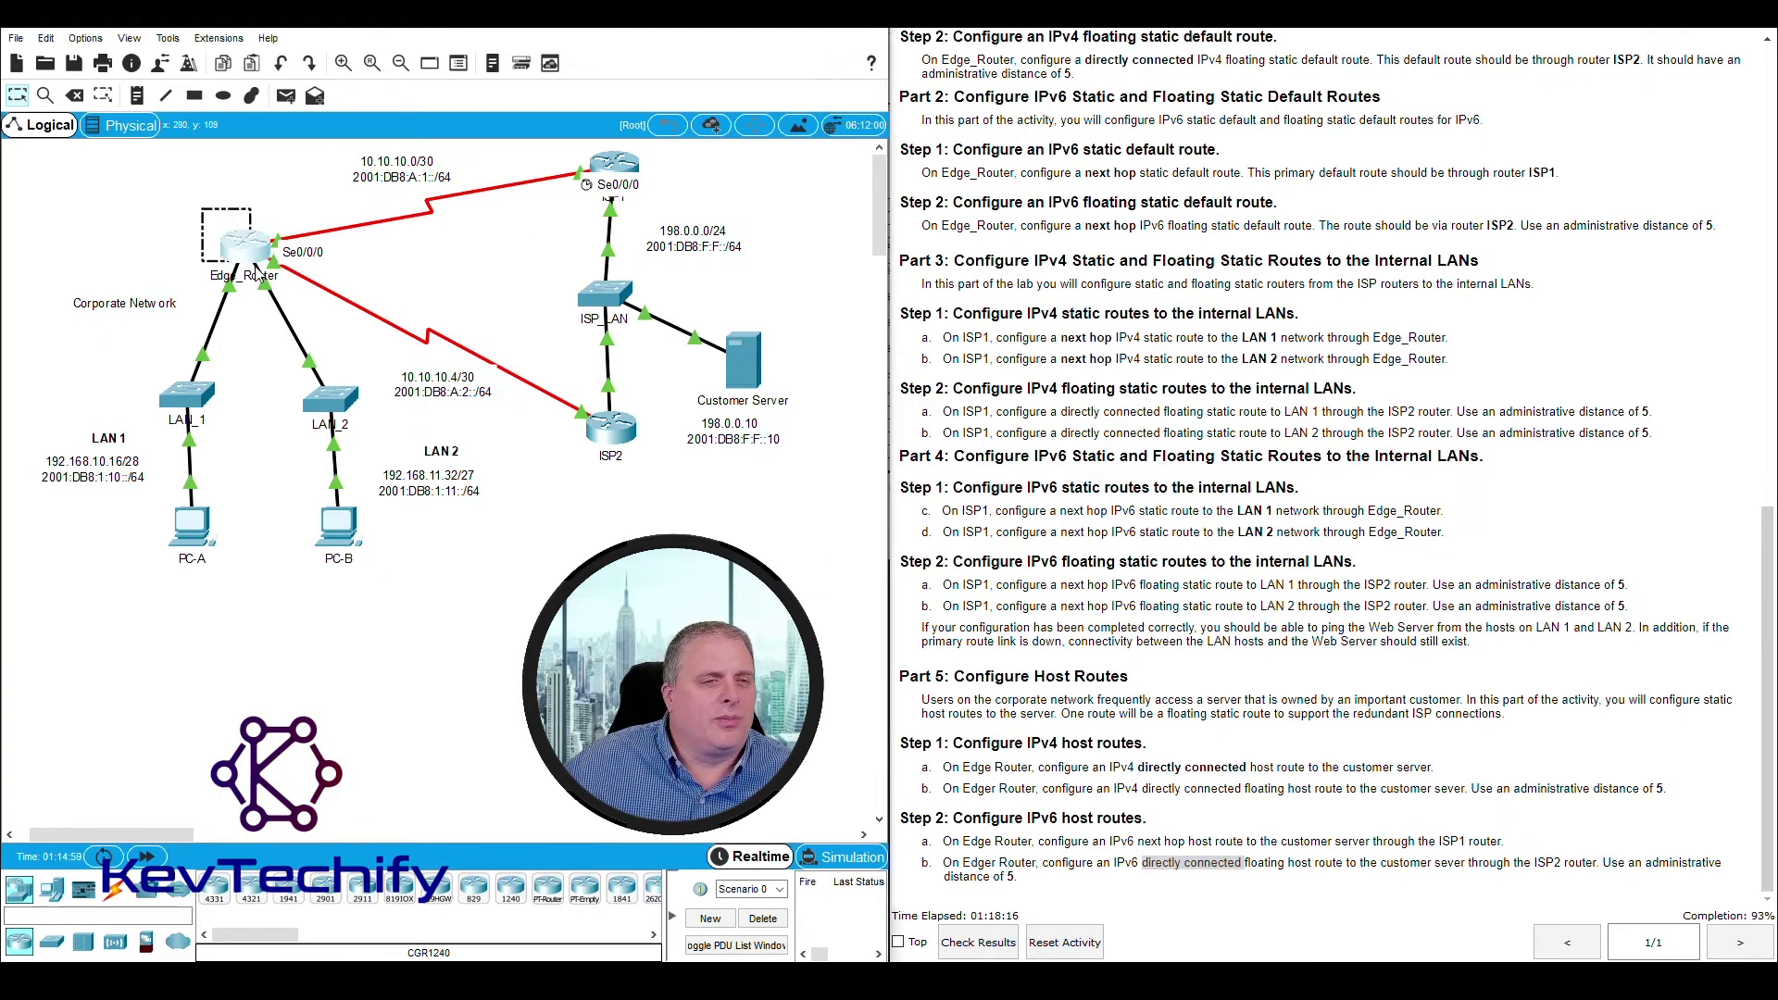
drag(657, 488, 557, 397)
click(645, 476)
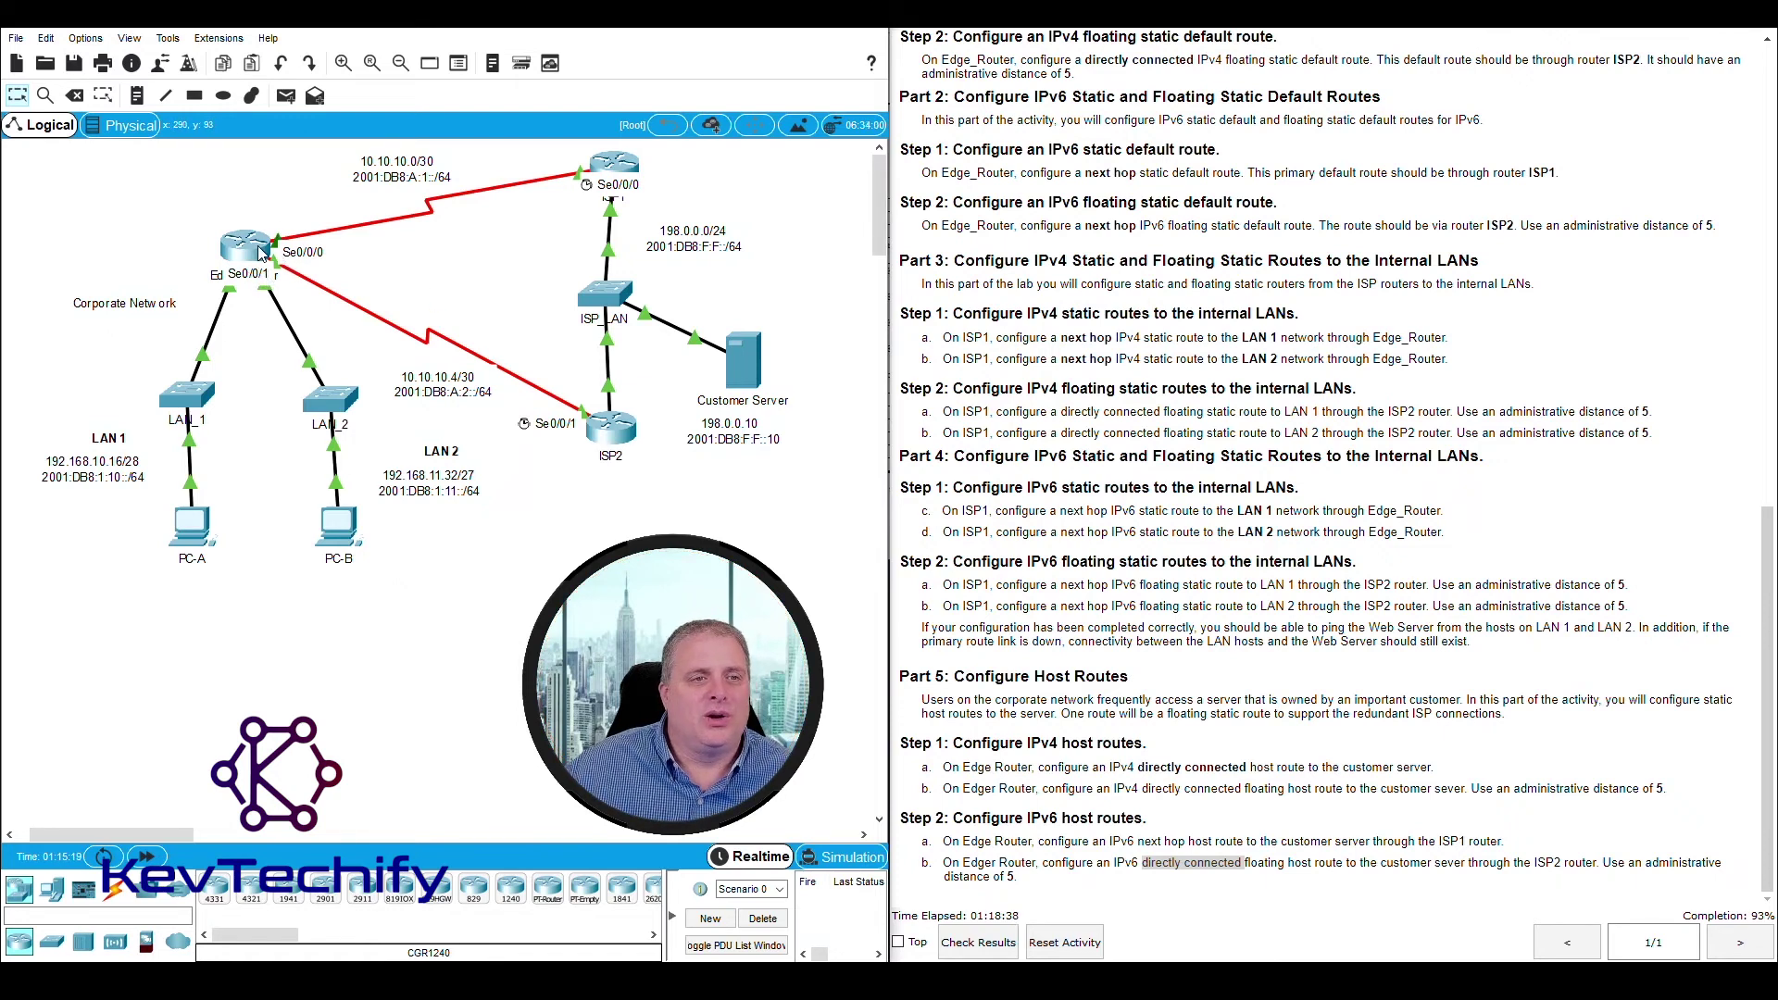
click(247, 246)
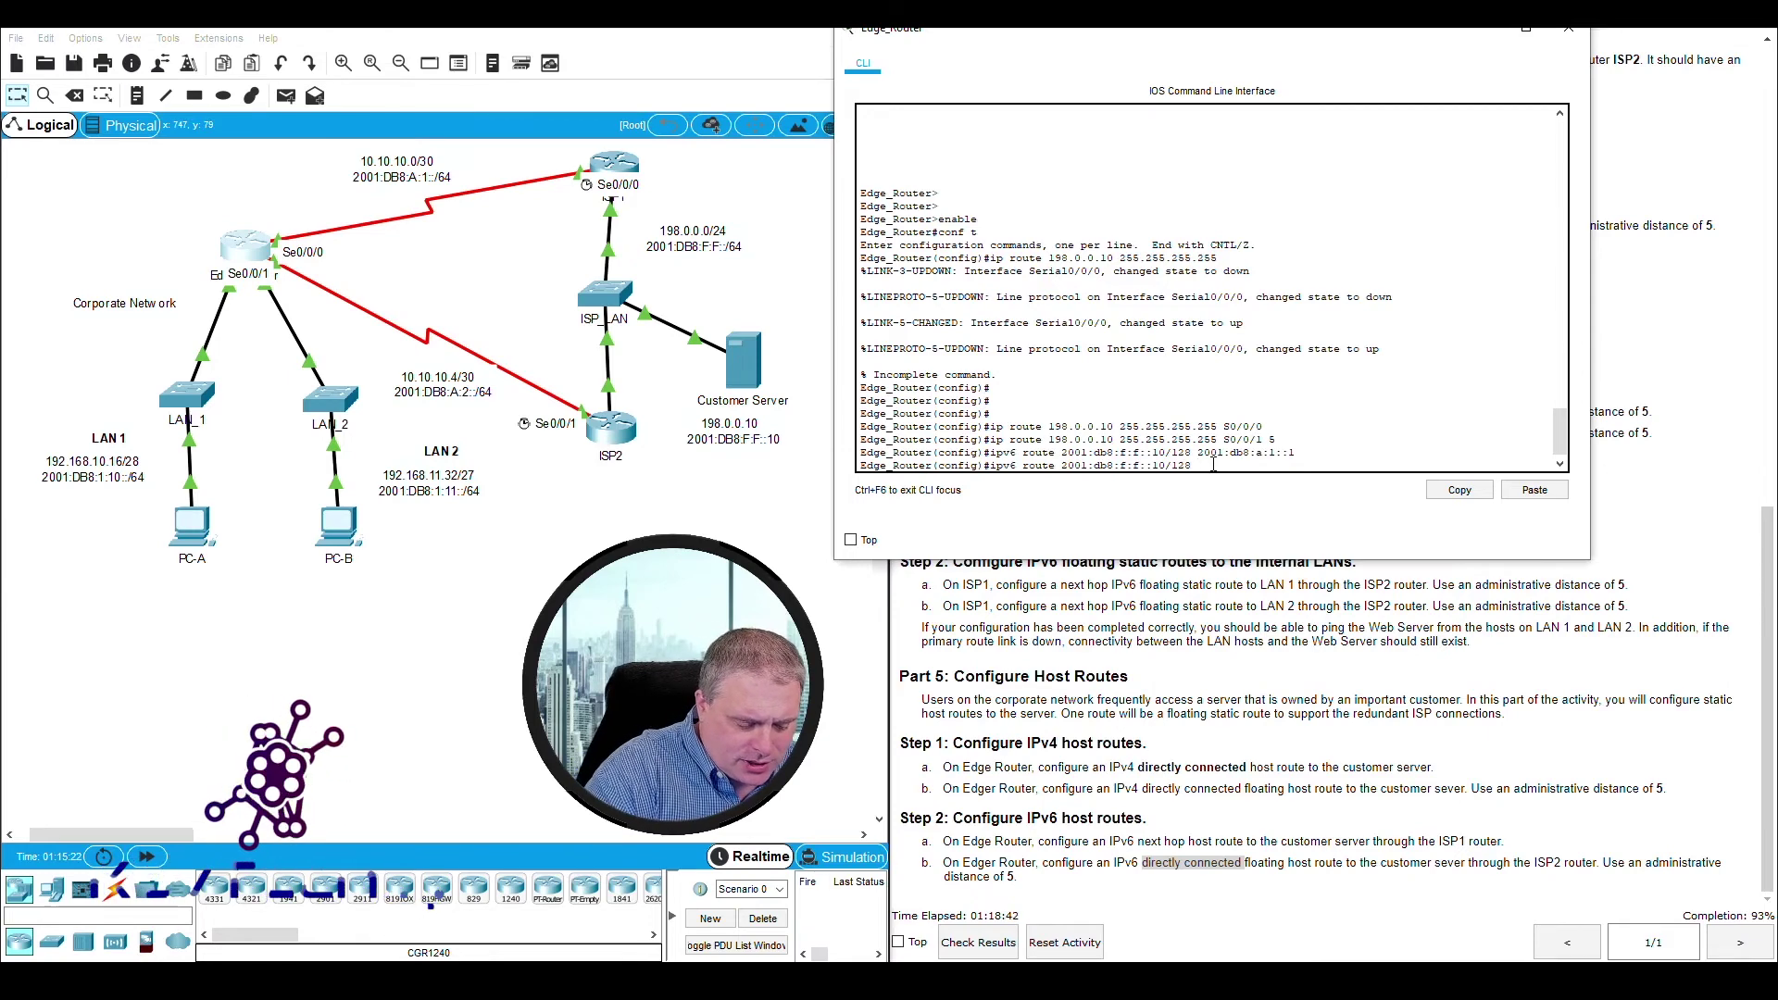
text(S)
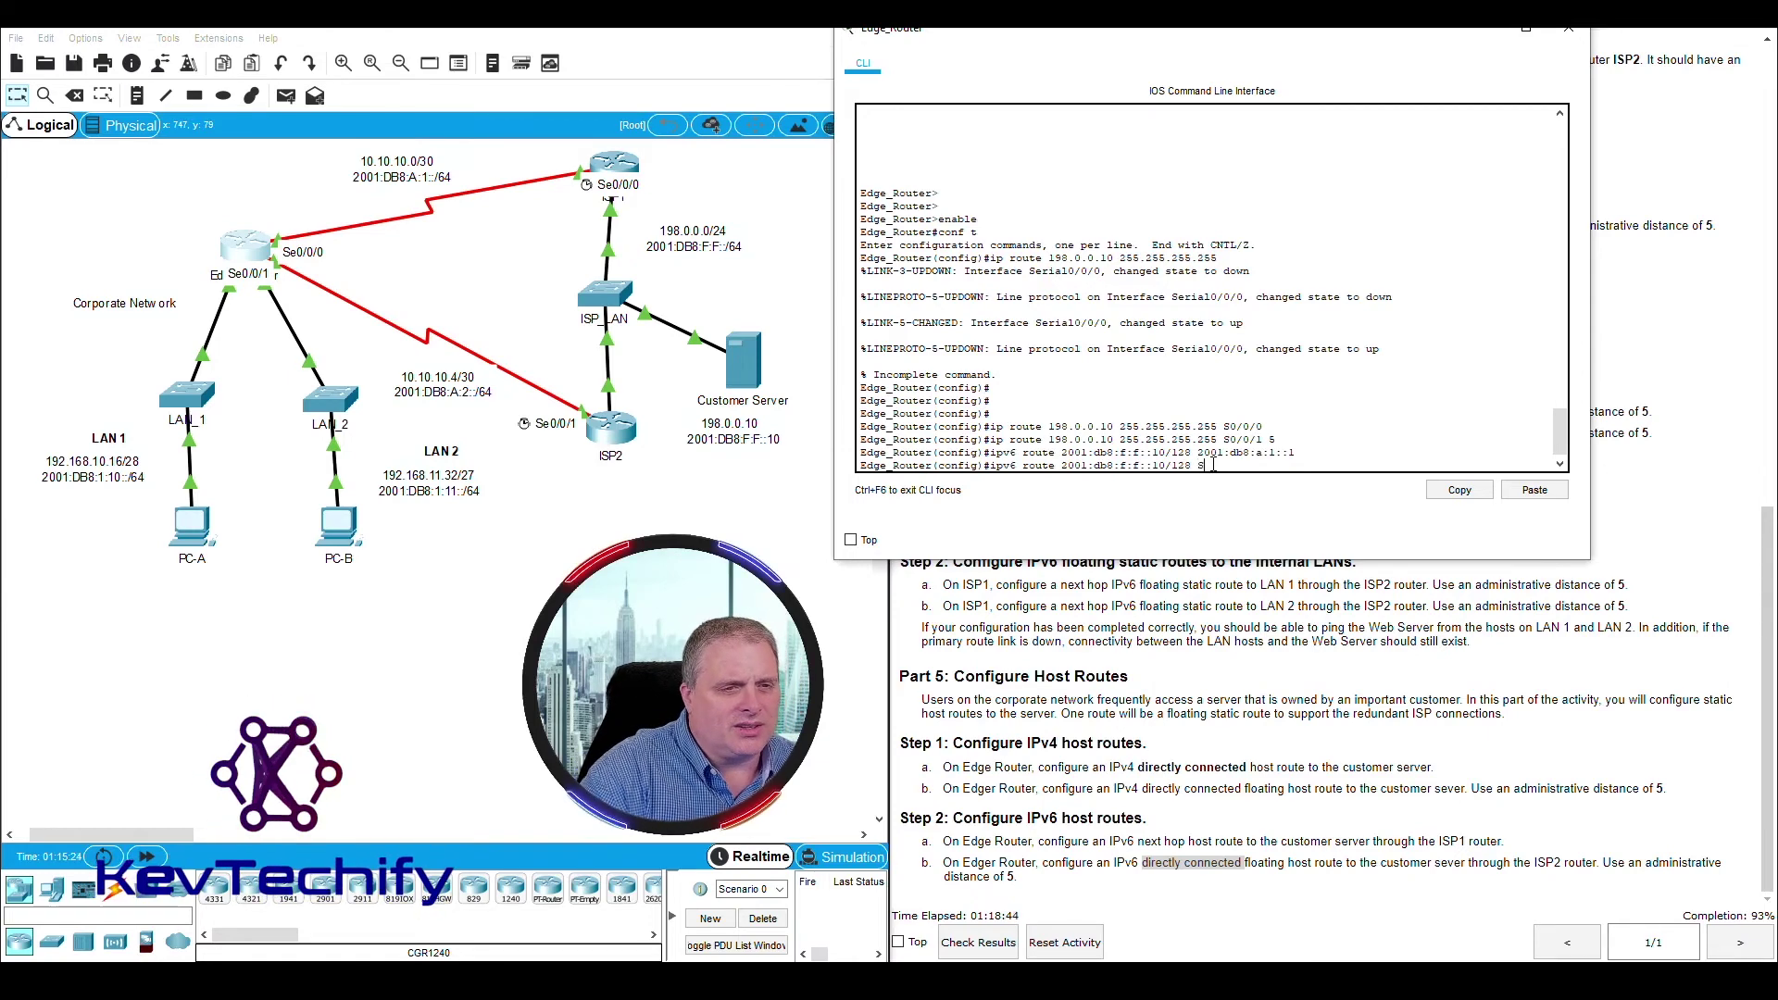
text(0/0/1 5)
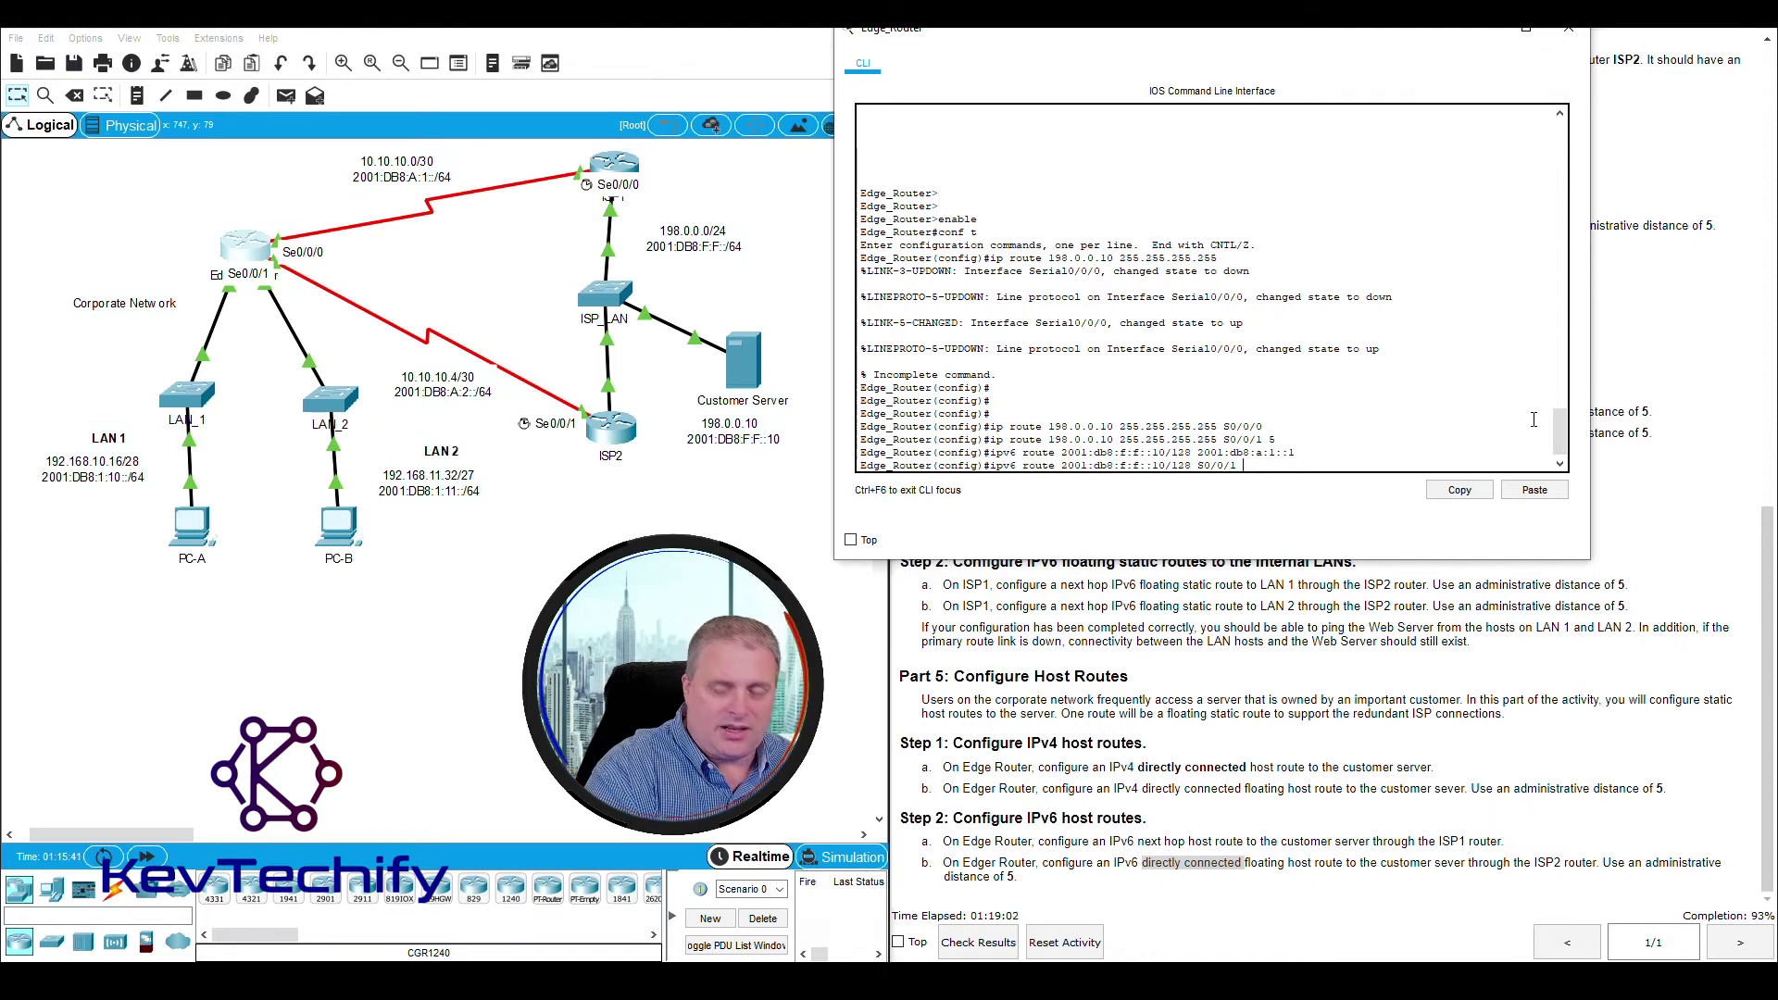
key(Return)
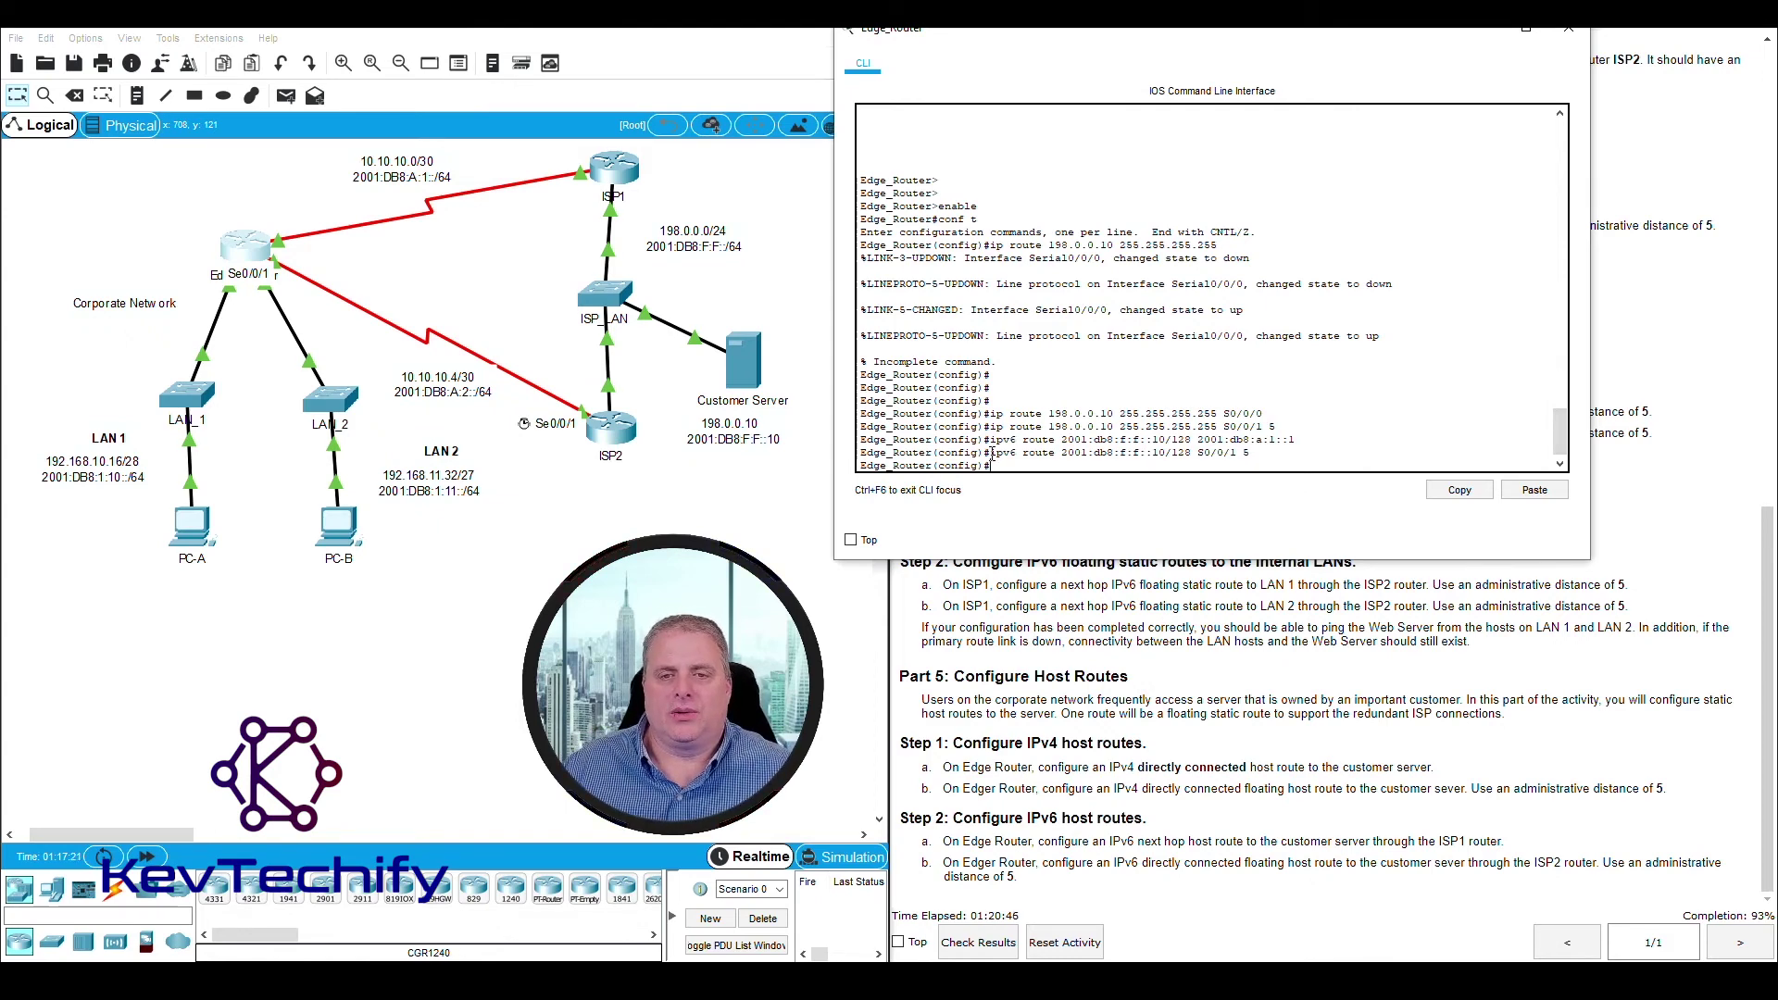
Step: Review the submitted IPv6 floating host route and its exit interface against Part 5 Step 2b and the completion score
drag(1026, 457, 1248, 456)
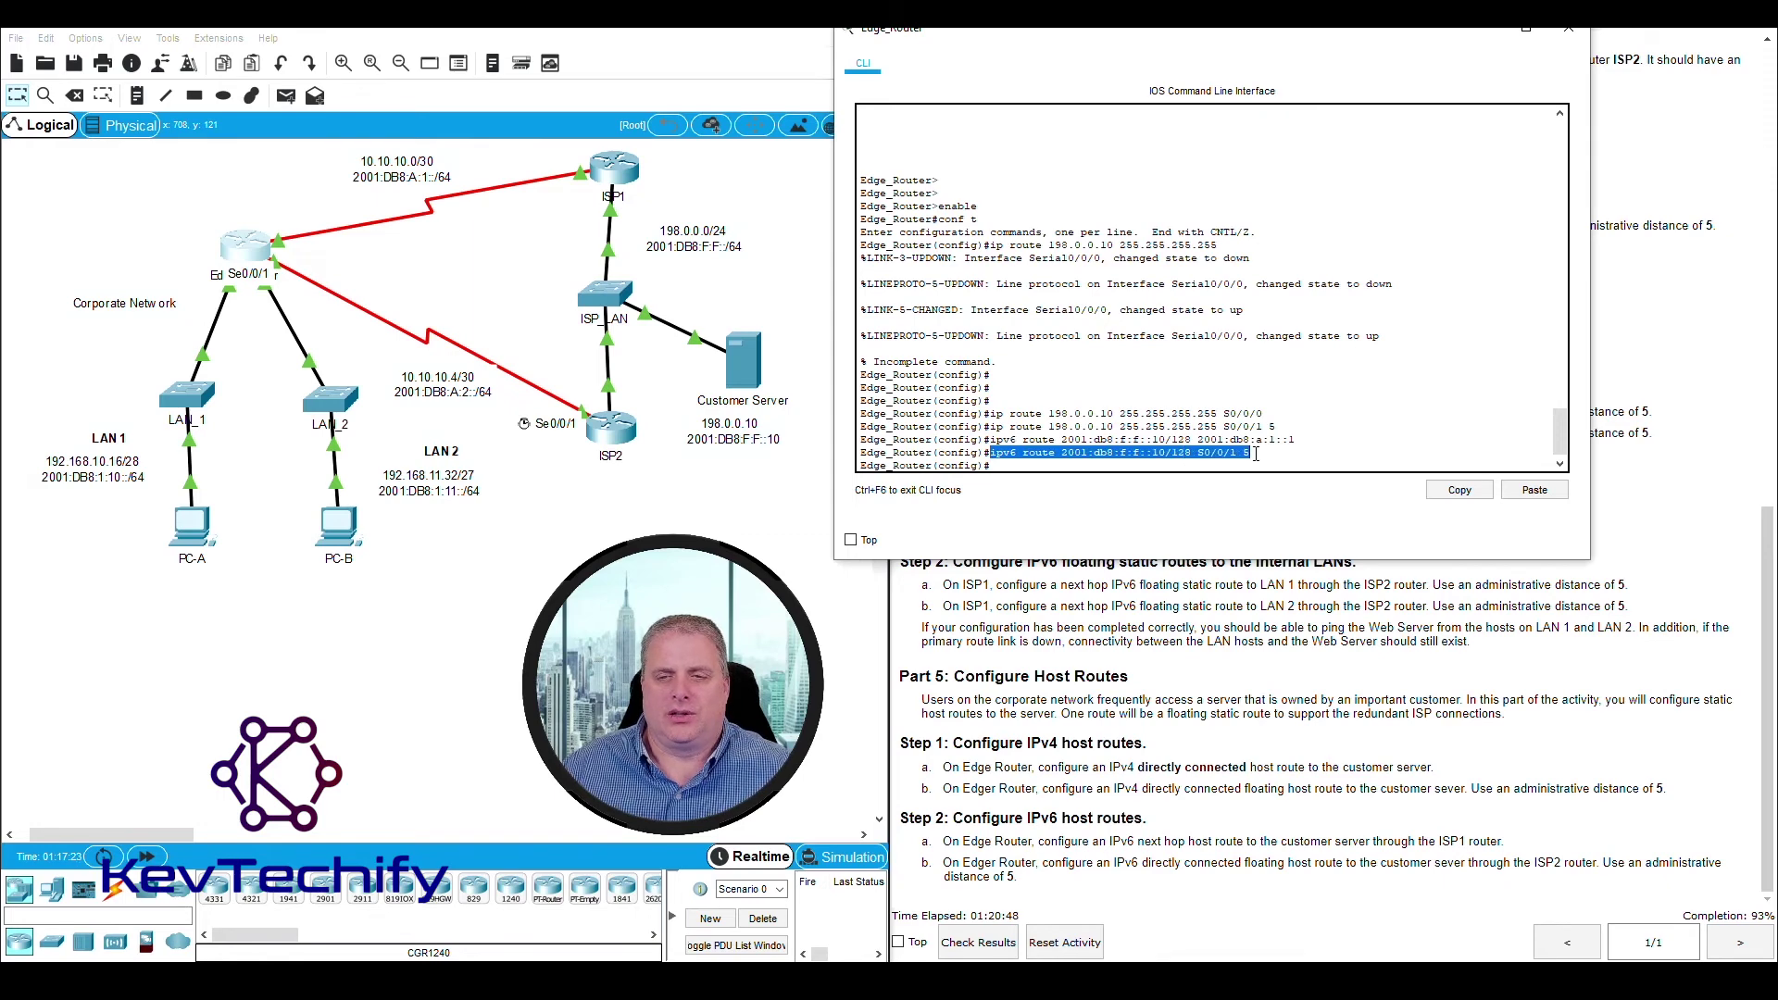
click(1224, 454)
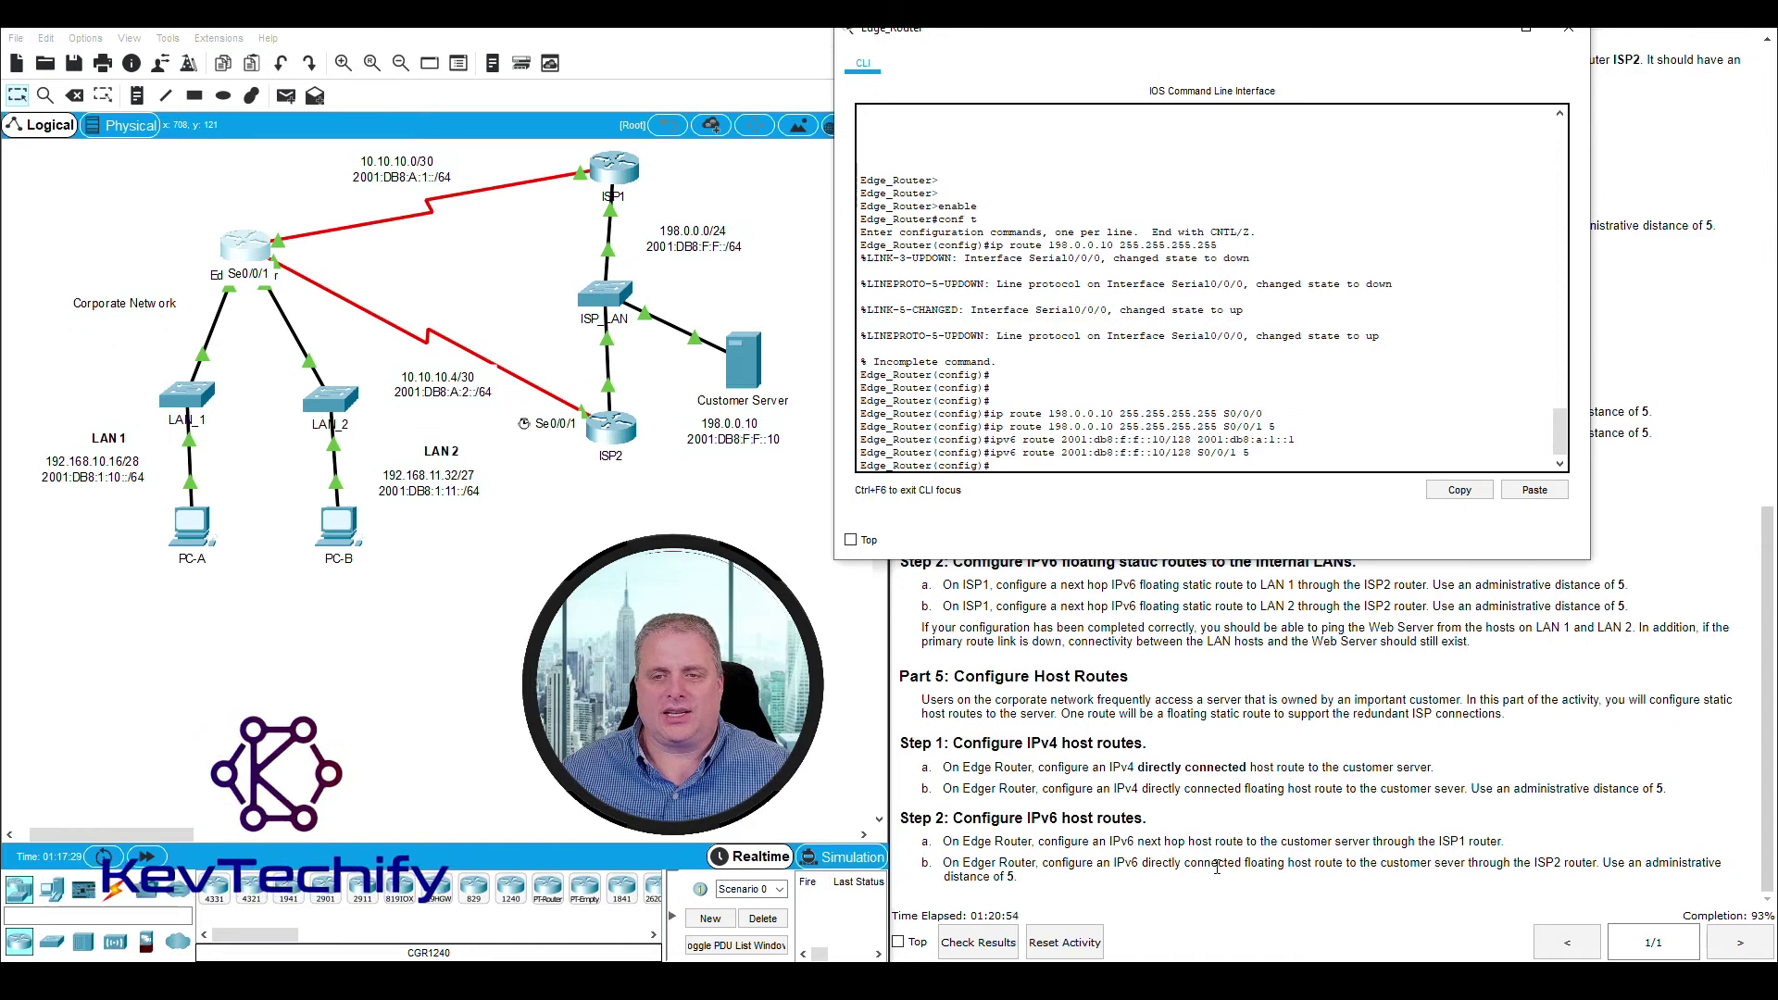
drag(1199, 453, 1236, 453)
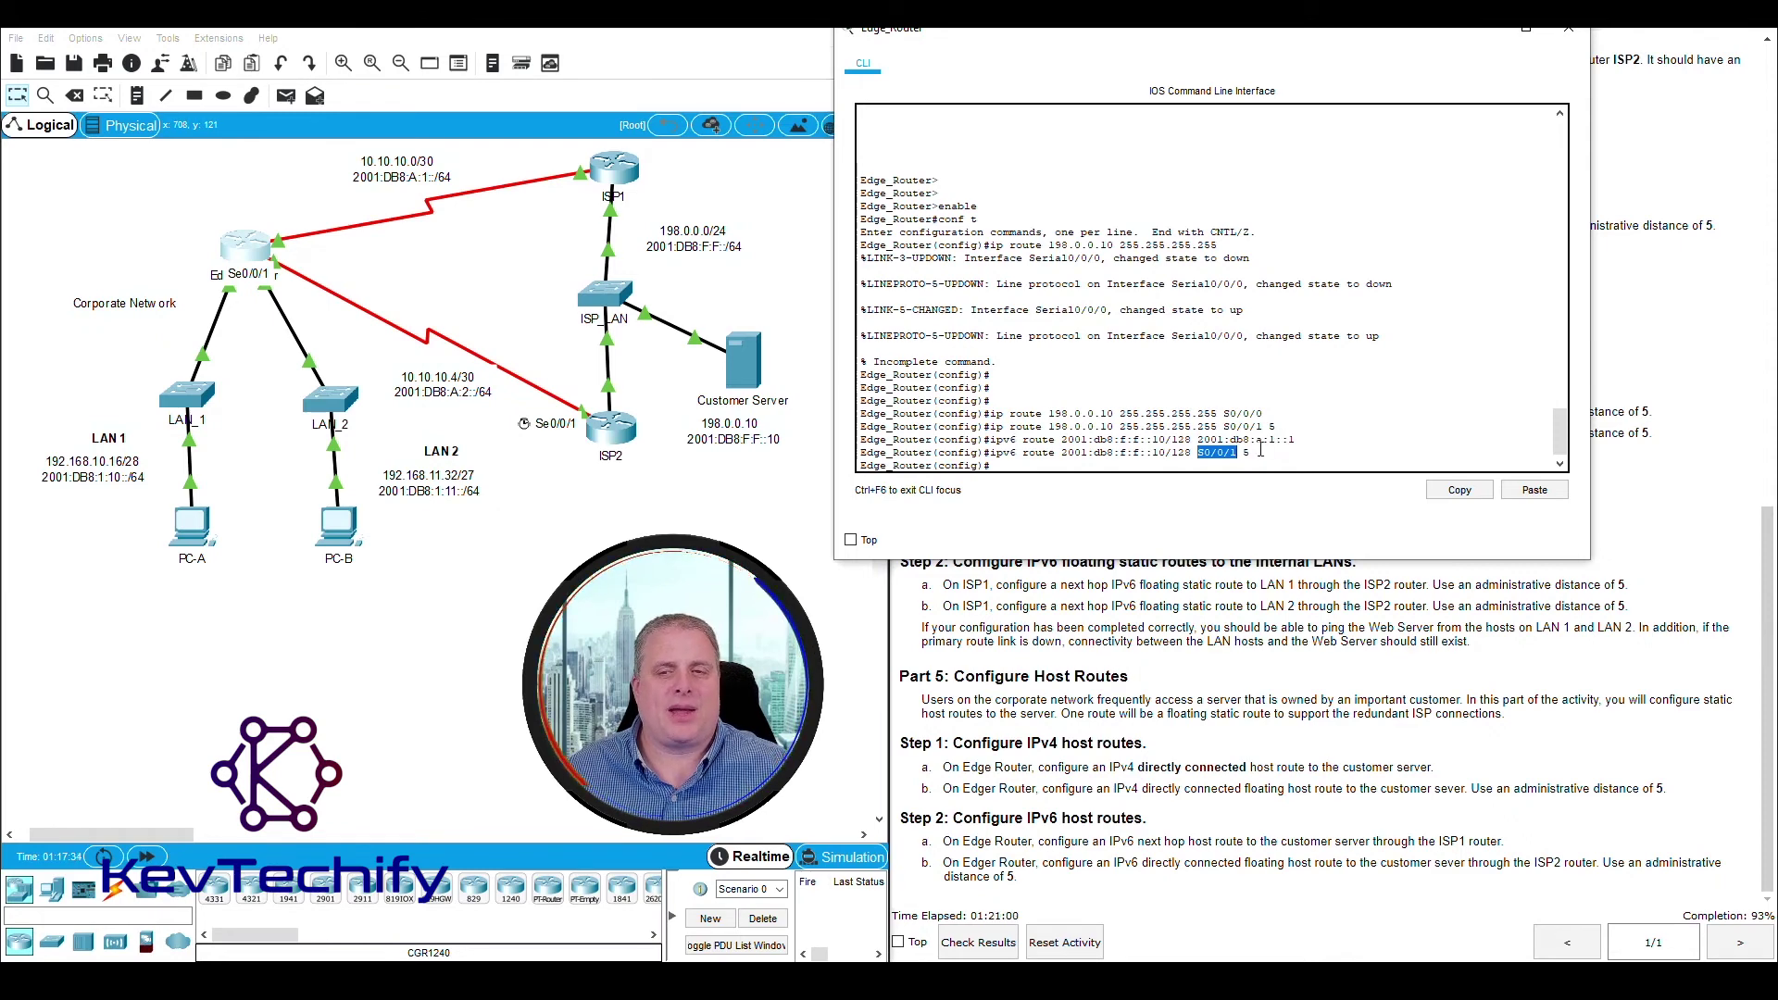
click(1260, 453)
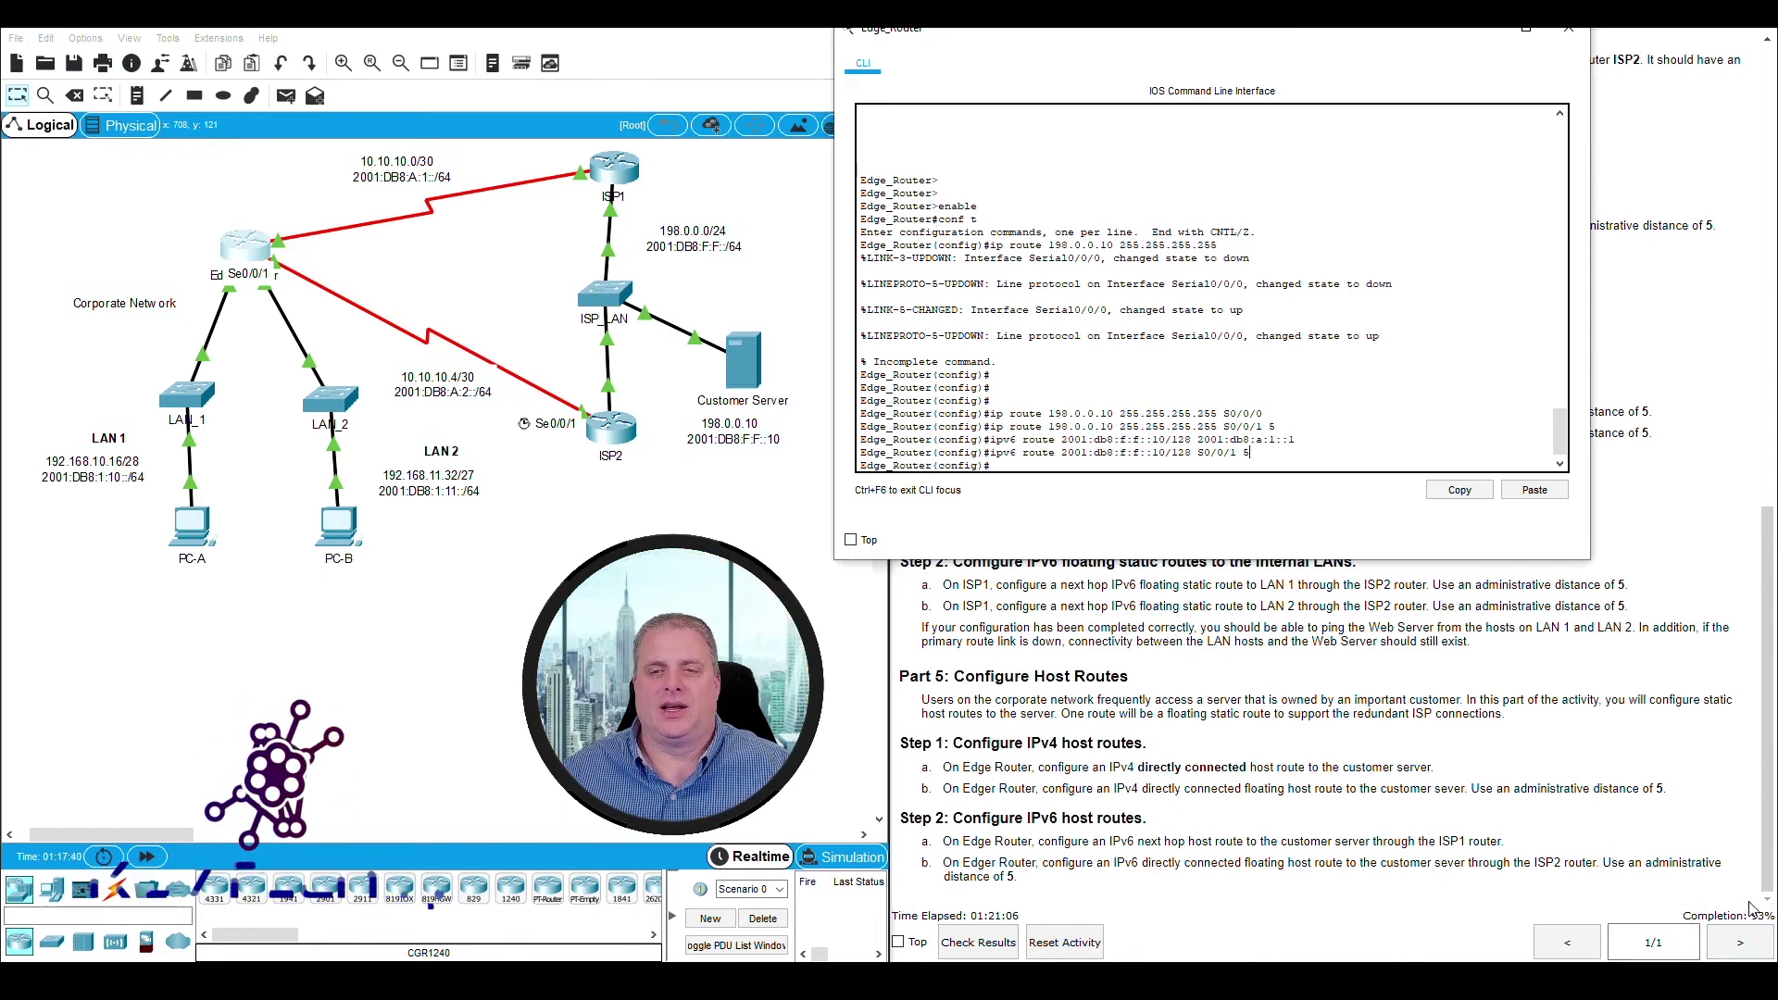
drag(1260, 452, 959, 453)
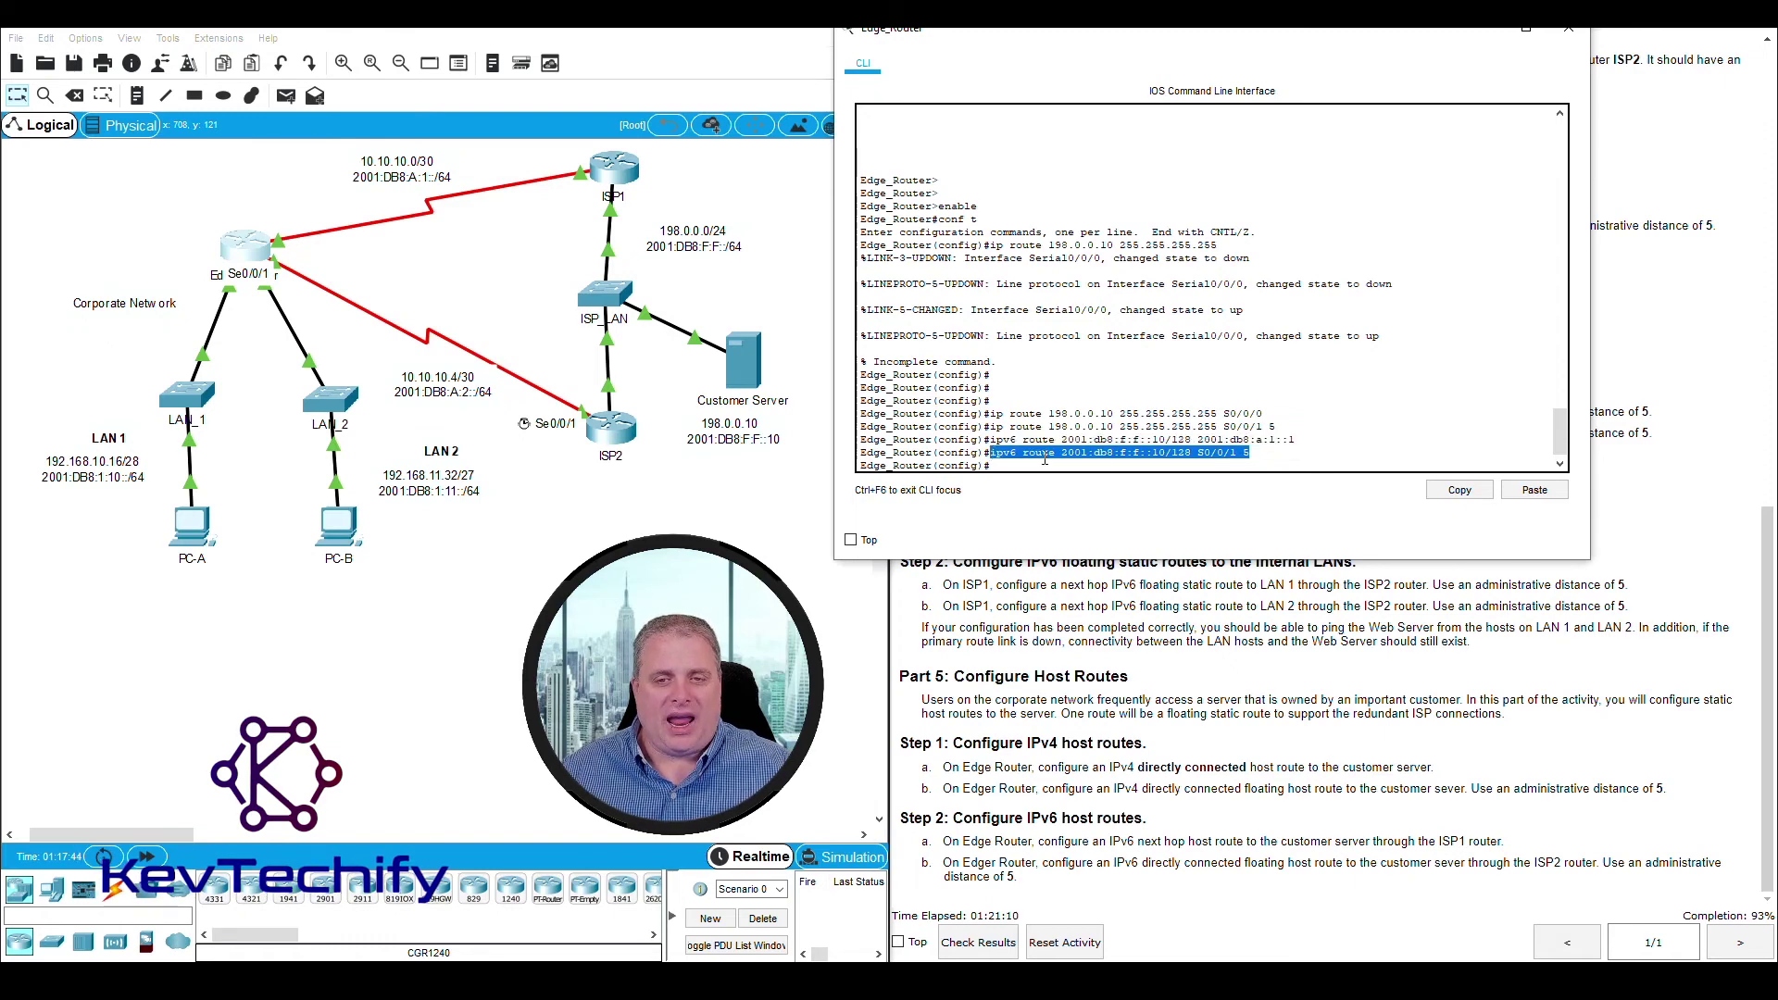
click(1232, 460)
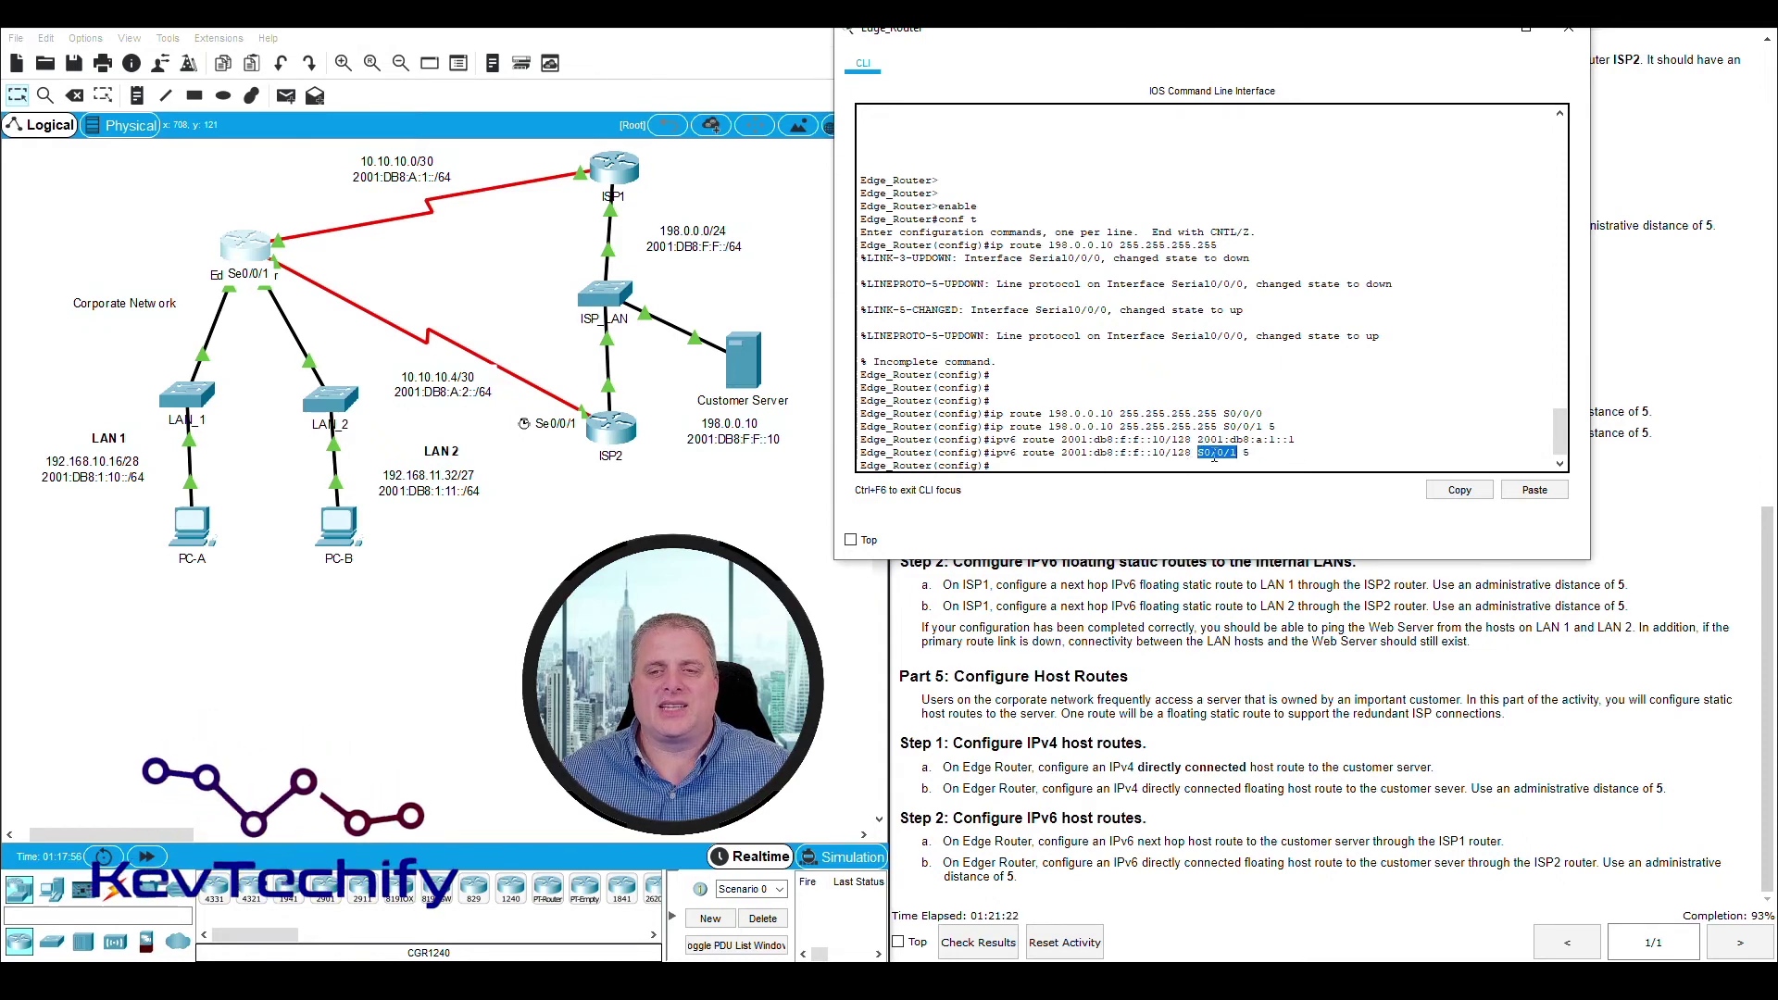
click(1274, 460)
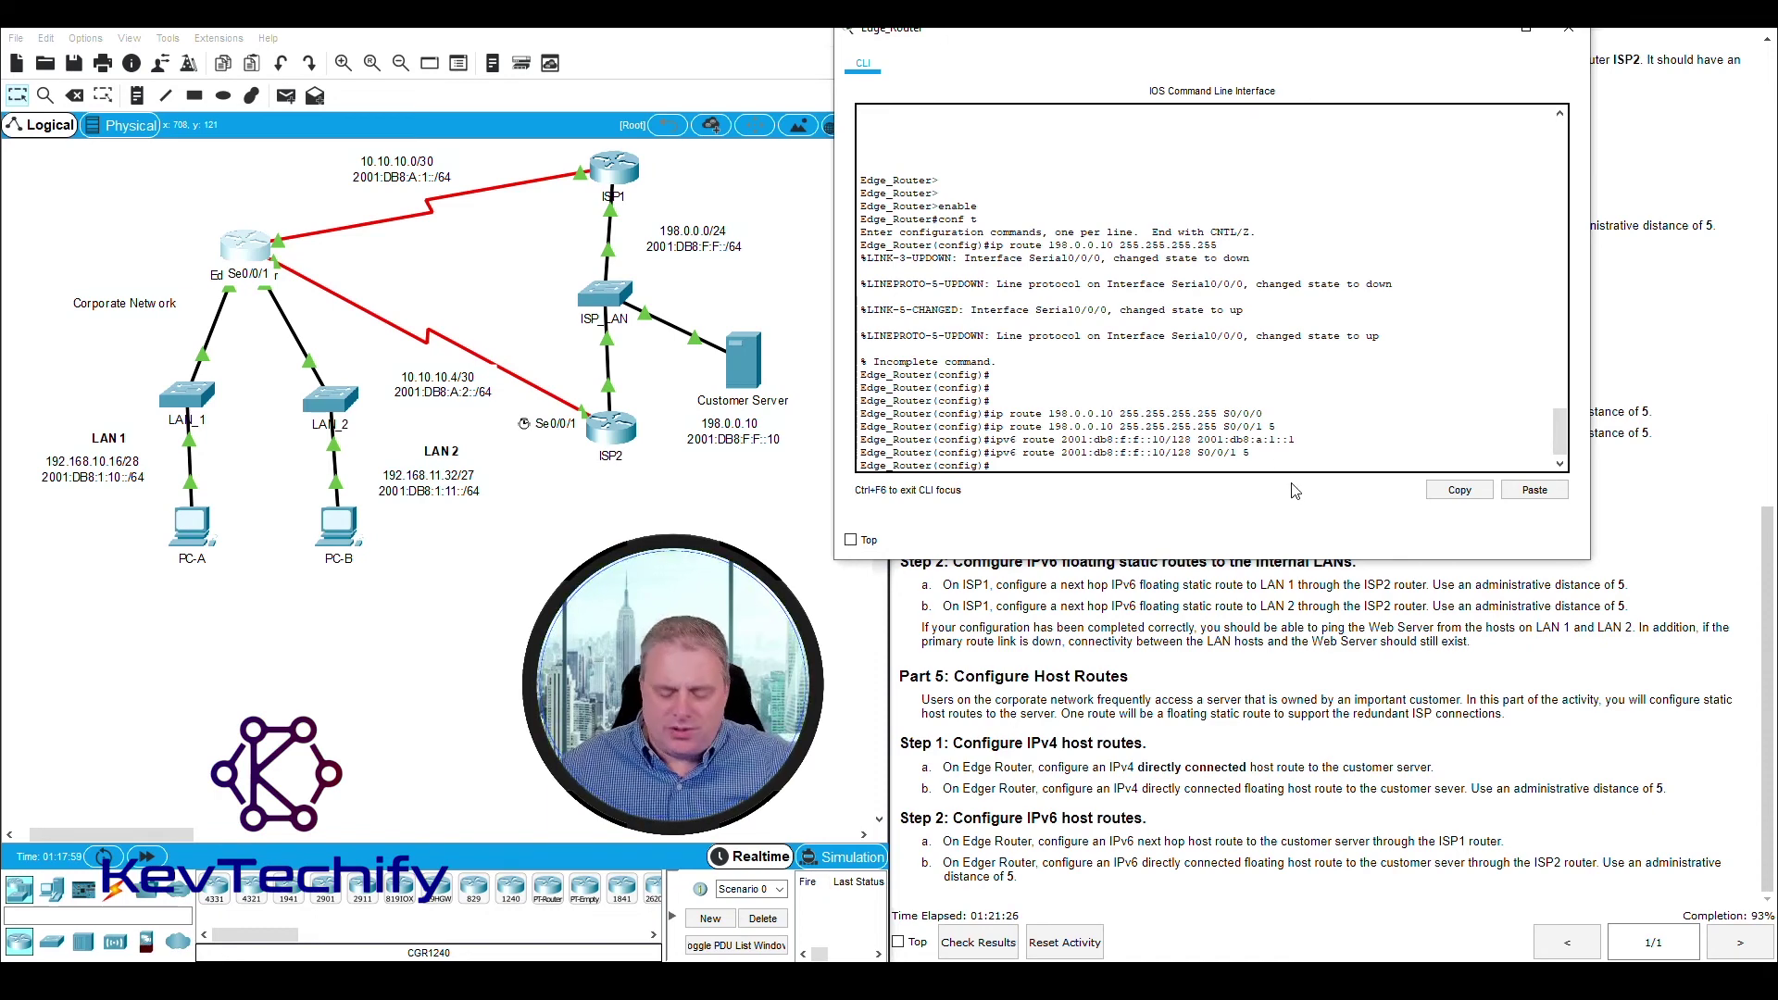
Step: Recall the IPv6 floating host route without its exit interface and look up ISP2's serial IPv6 address in the Addressing Table
key(Up)
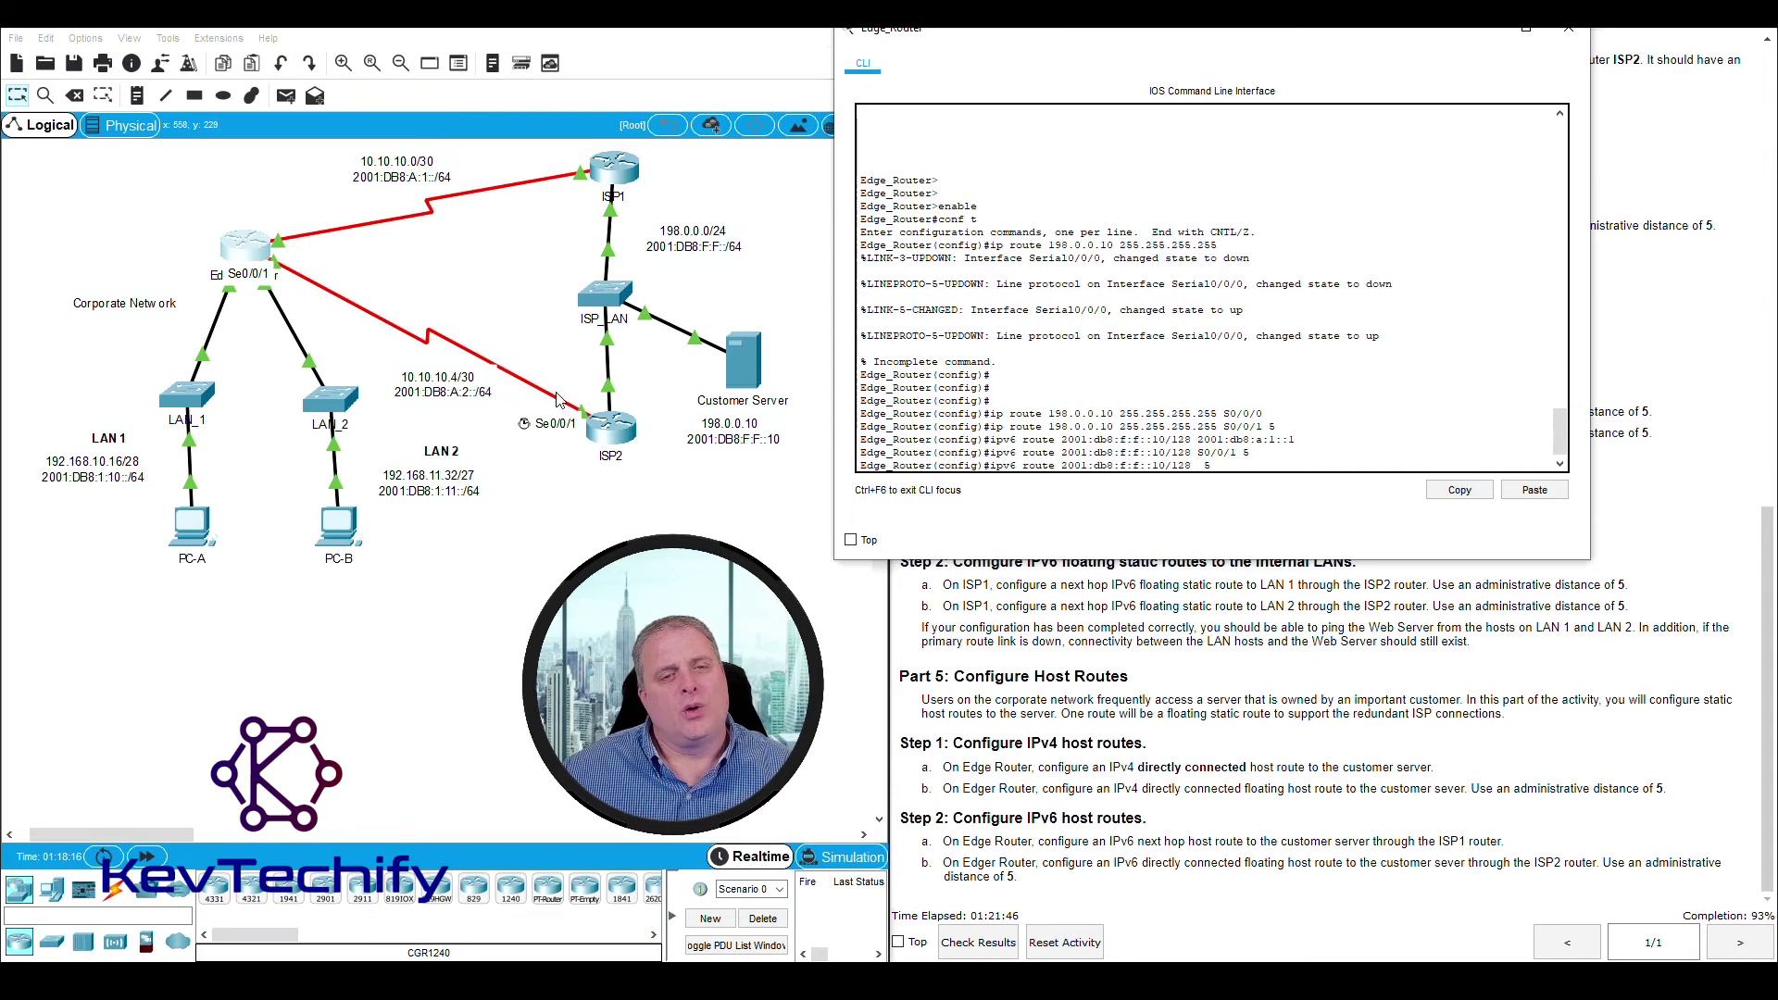
drag(557, 393, 570, 448)
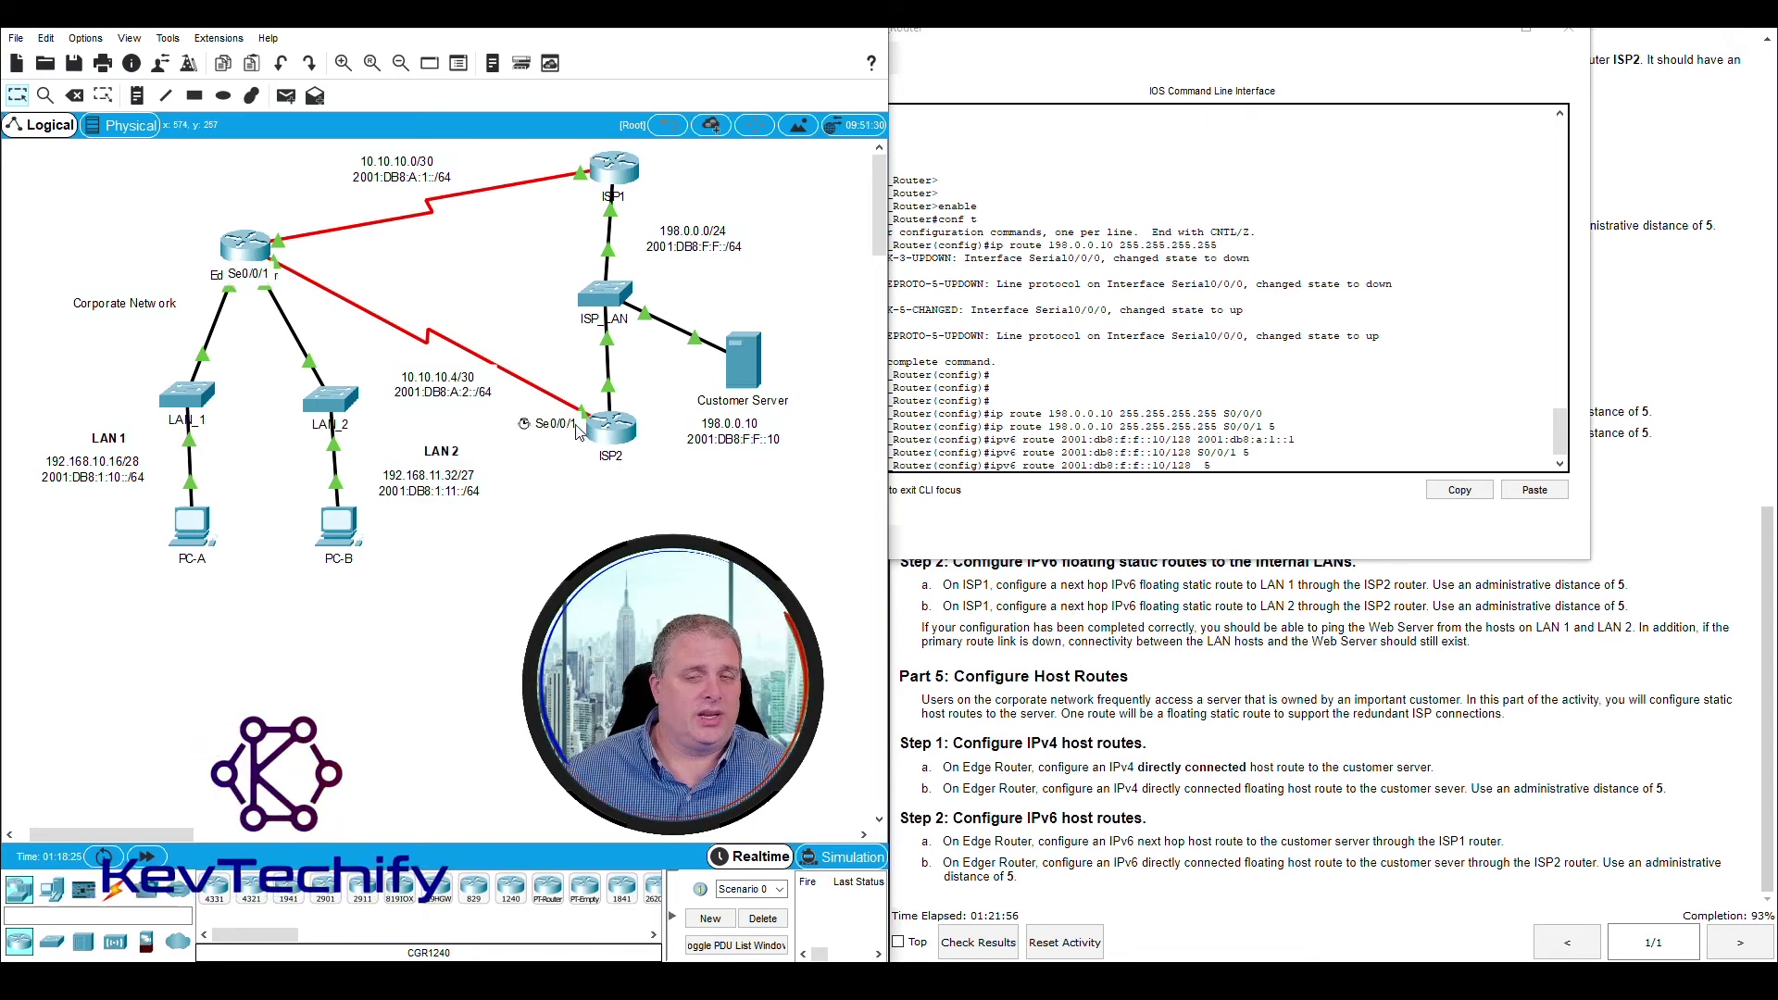
drag(1274, 33, 556, 33)
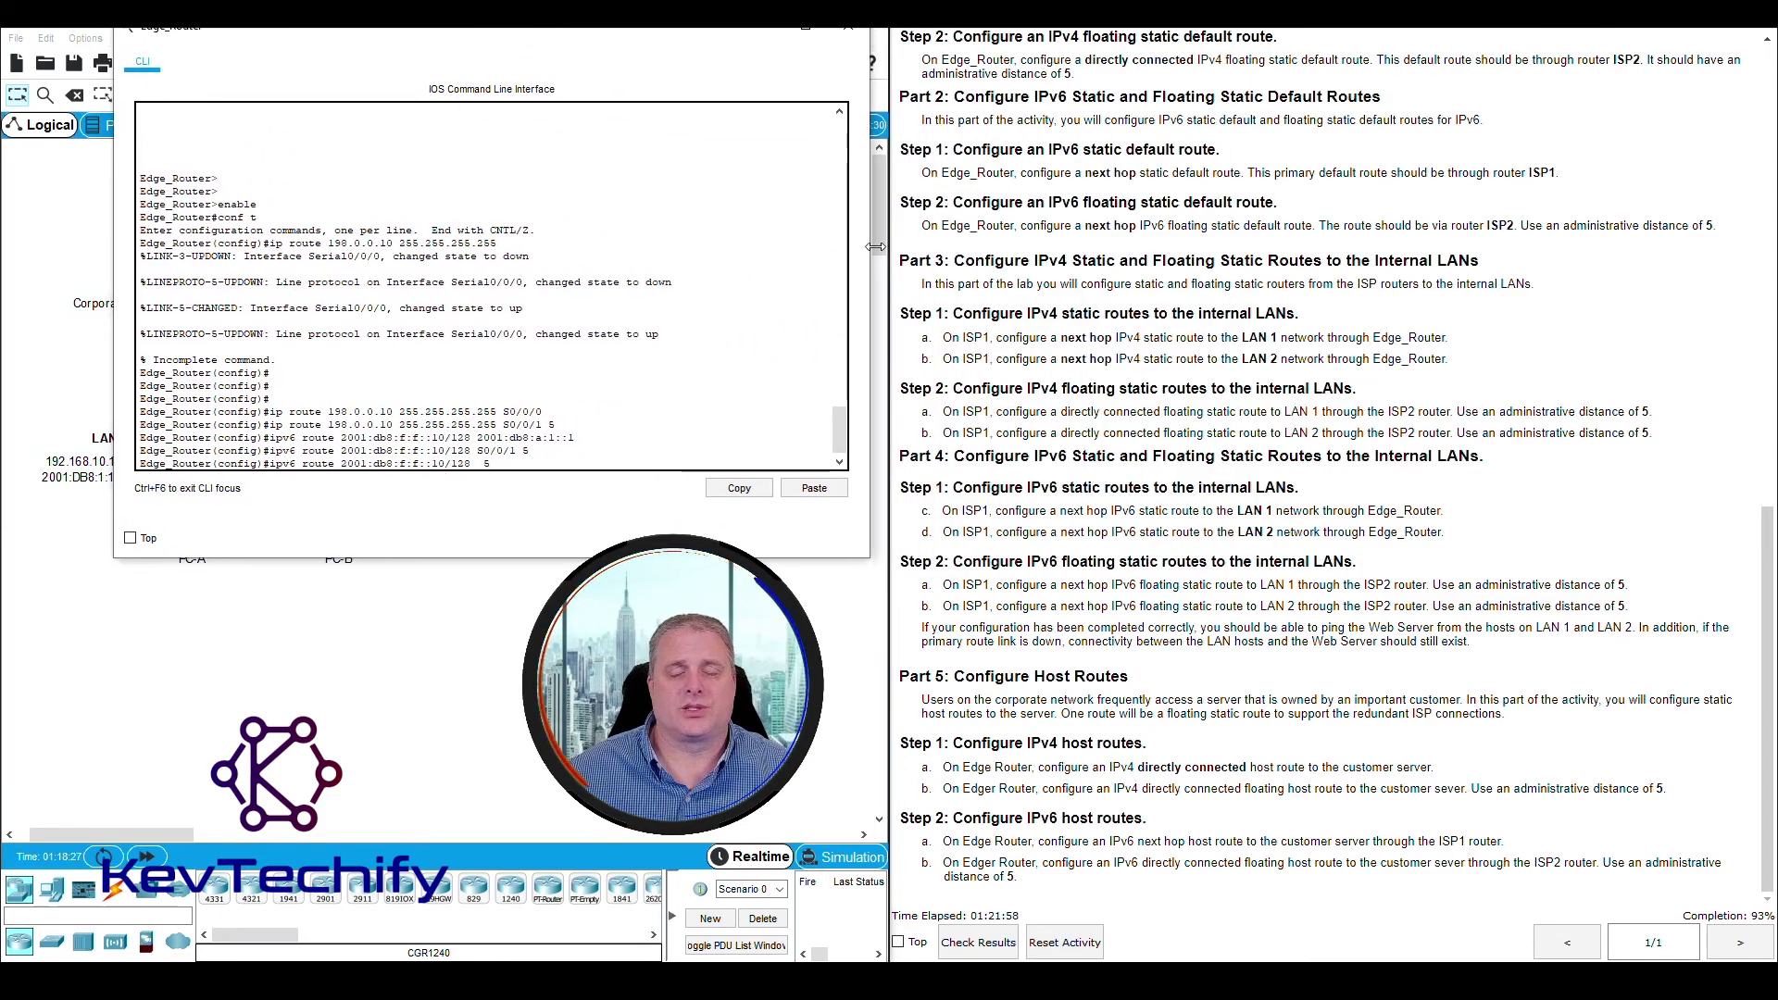
scroll(1195, 374, up, 15)
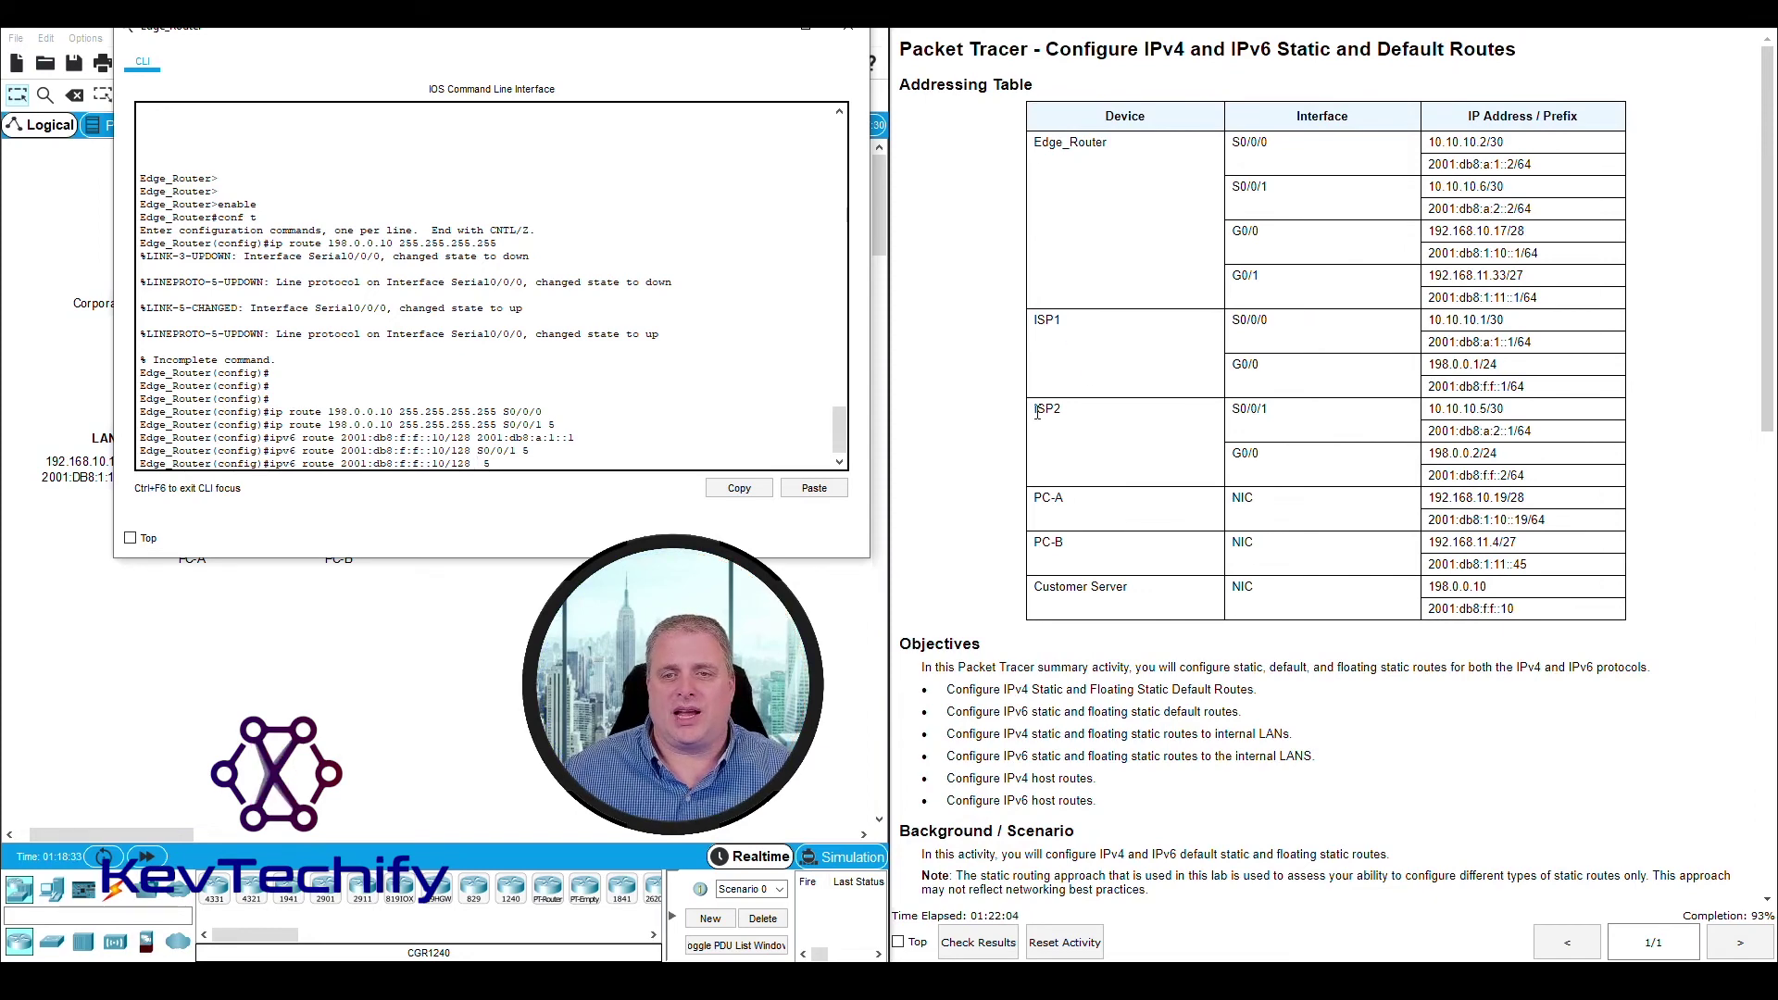
drag(1035, 409, 1515, 434)
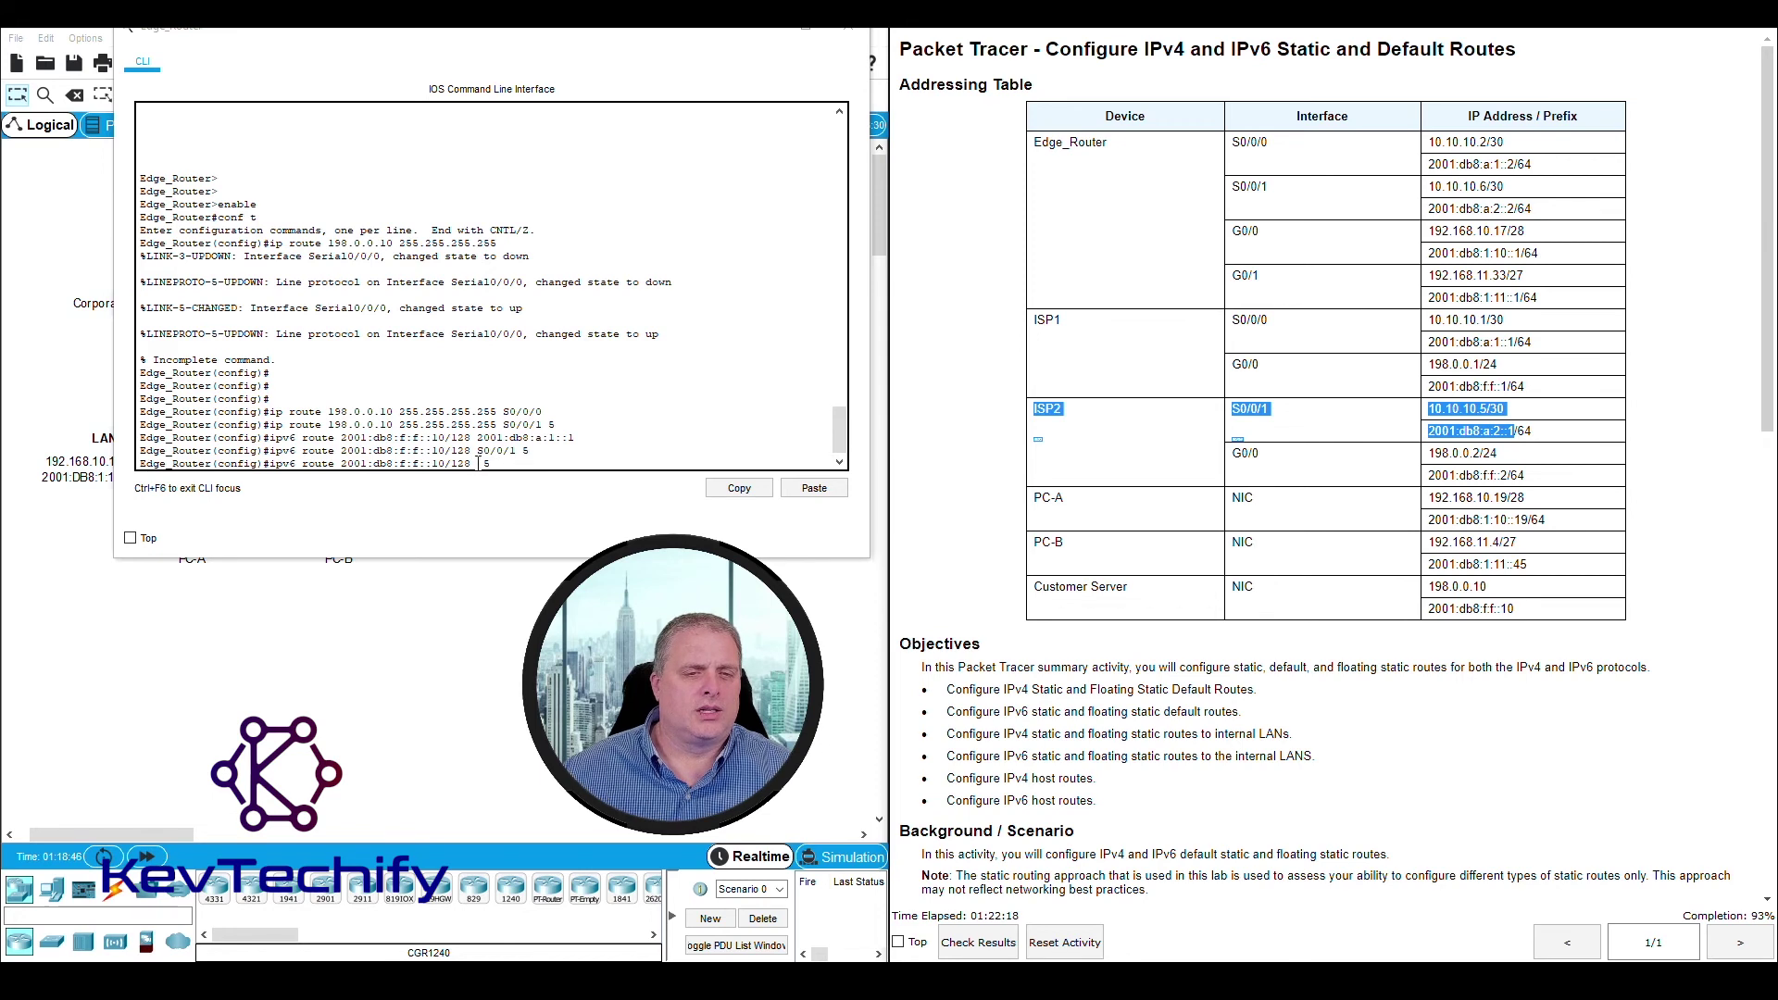
Step: Insert next hop 2001:db8:a:2::1 before the distance of 5 in the recalled IPv6 host route and submit the command
click(542, 467)
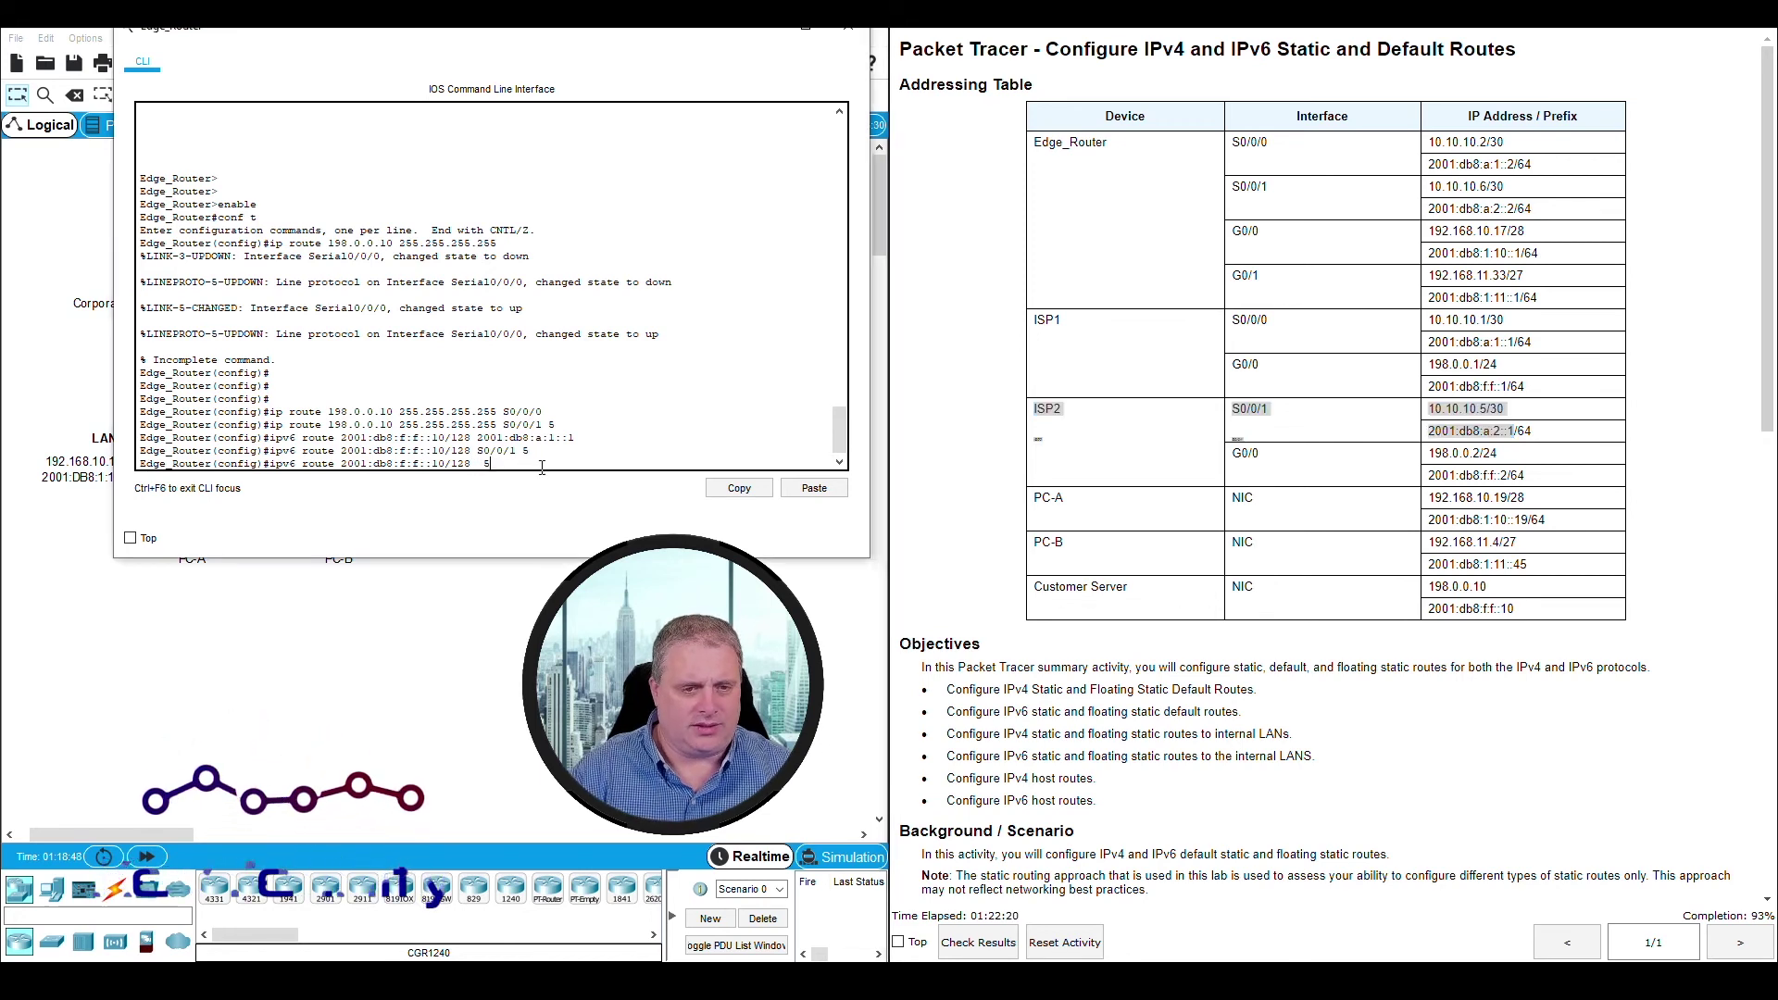
key(Left)
key(Left)
text(200)
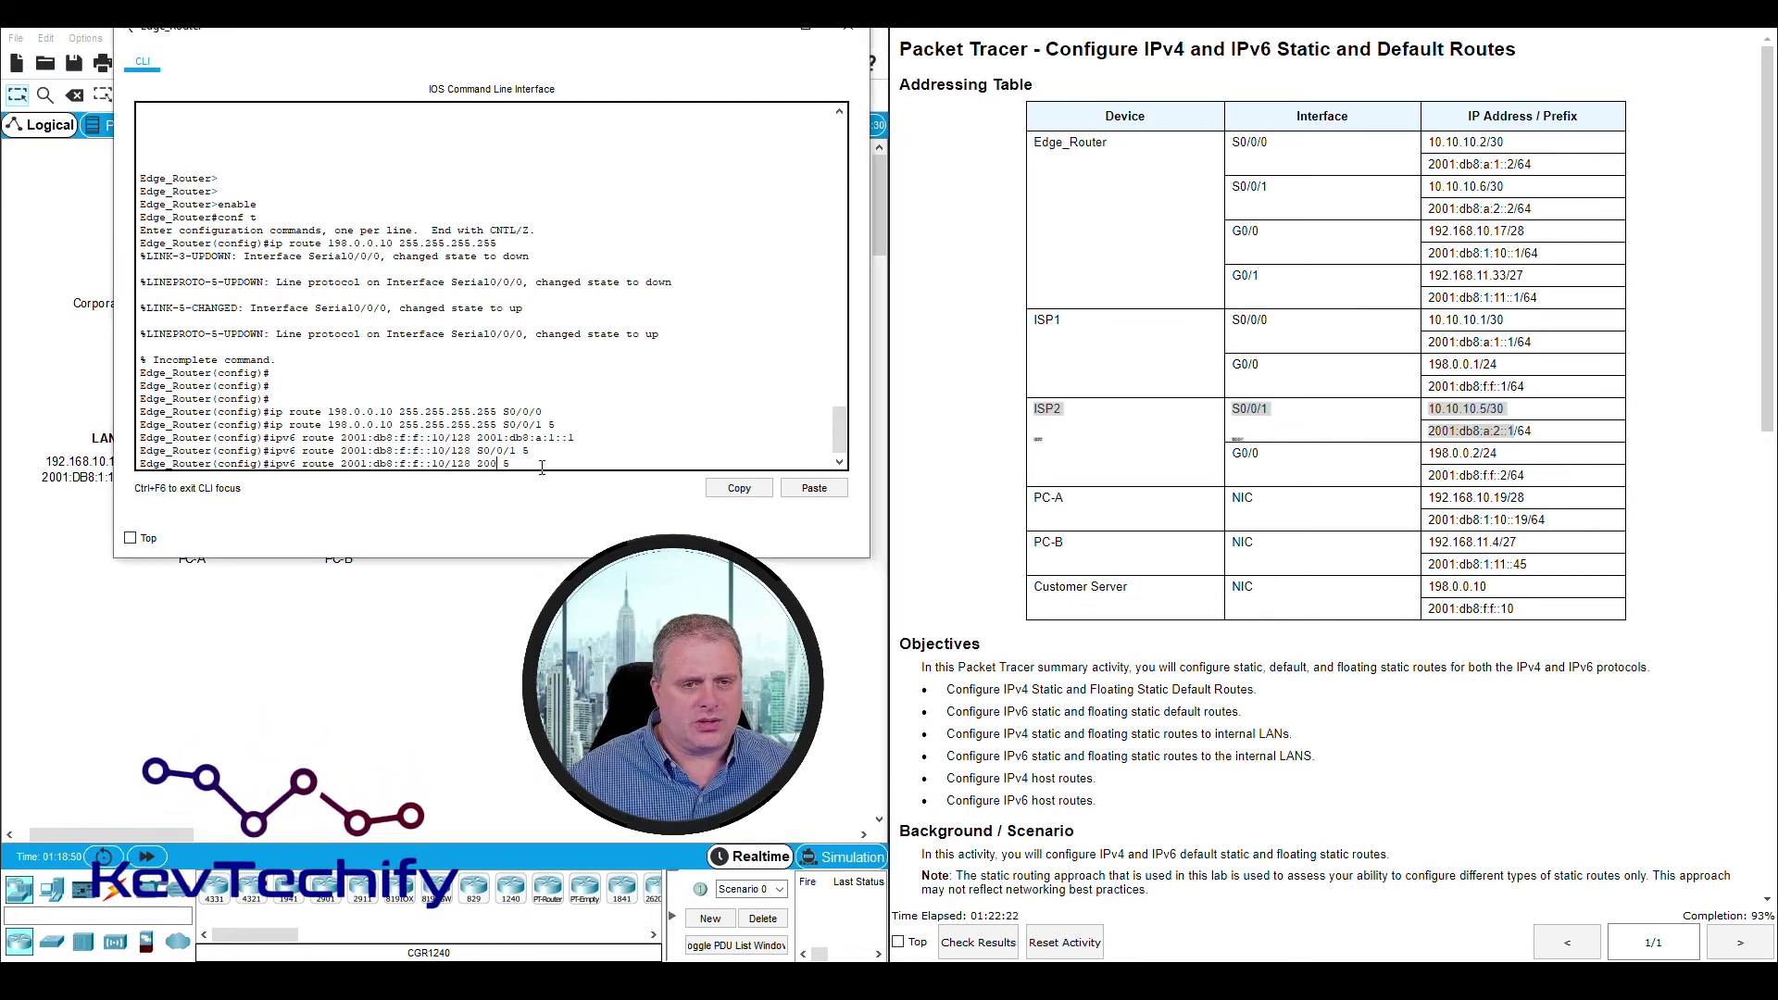
text(1)
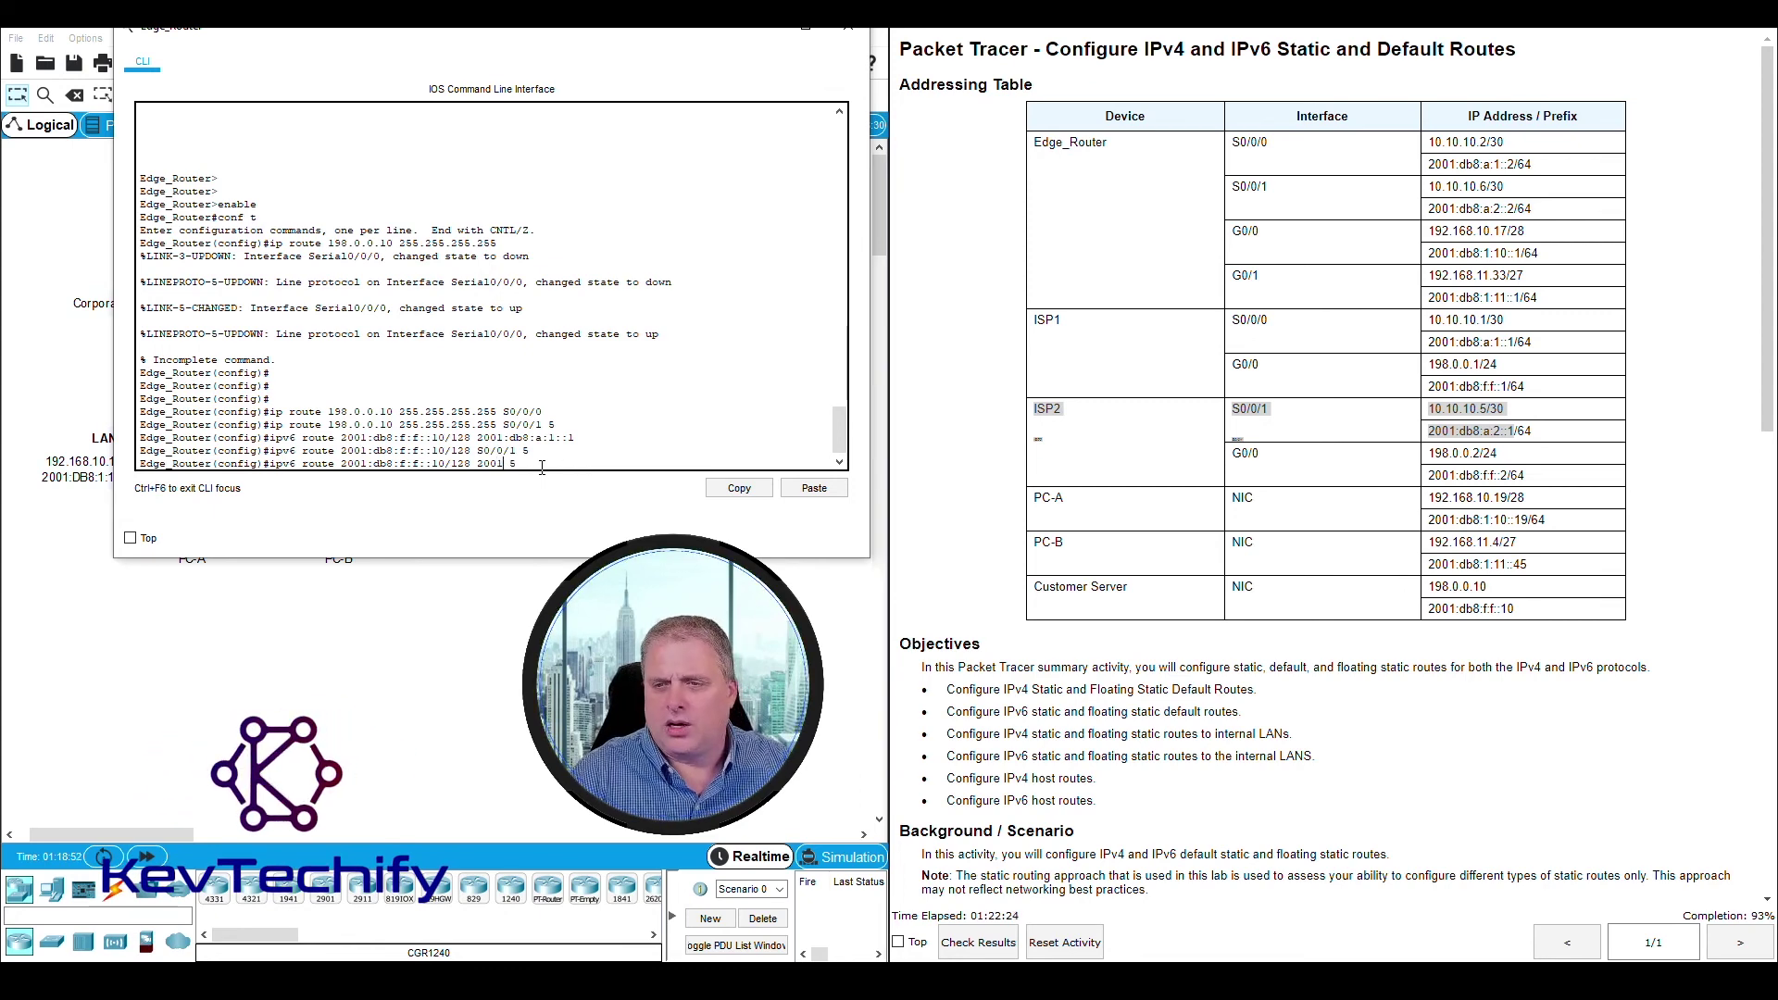
text(:db8:a:2::1)
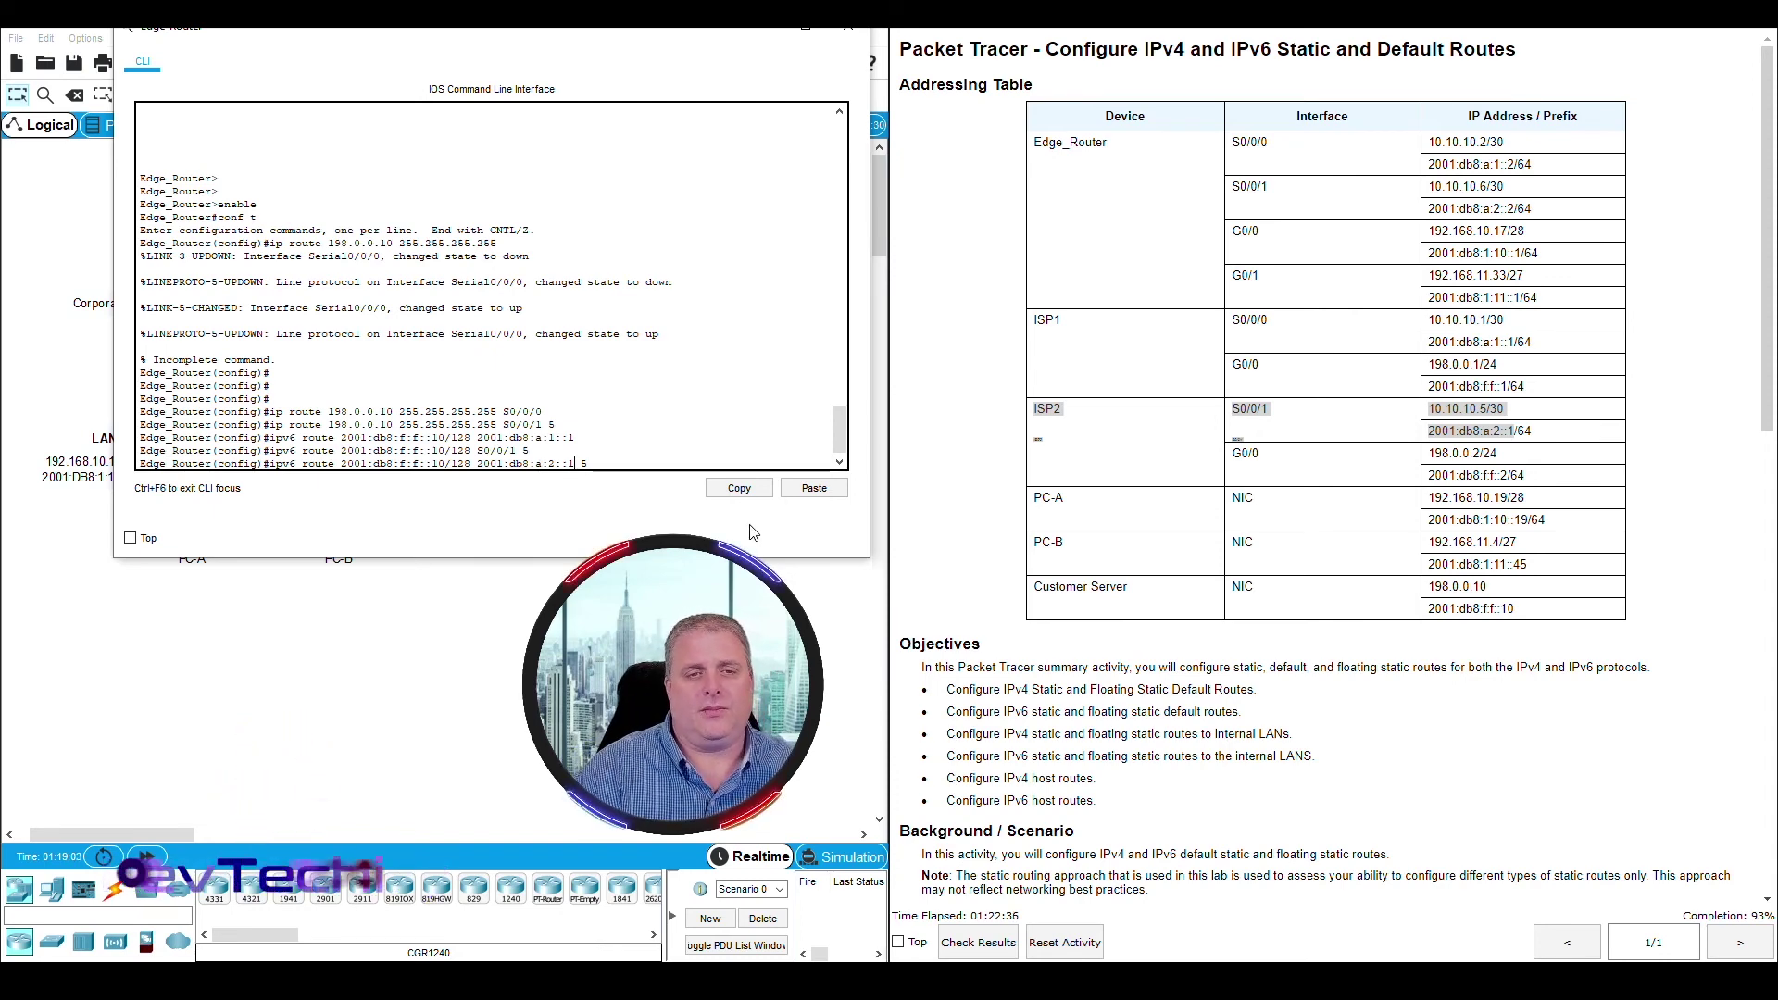
key(Return)
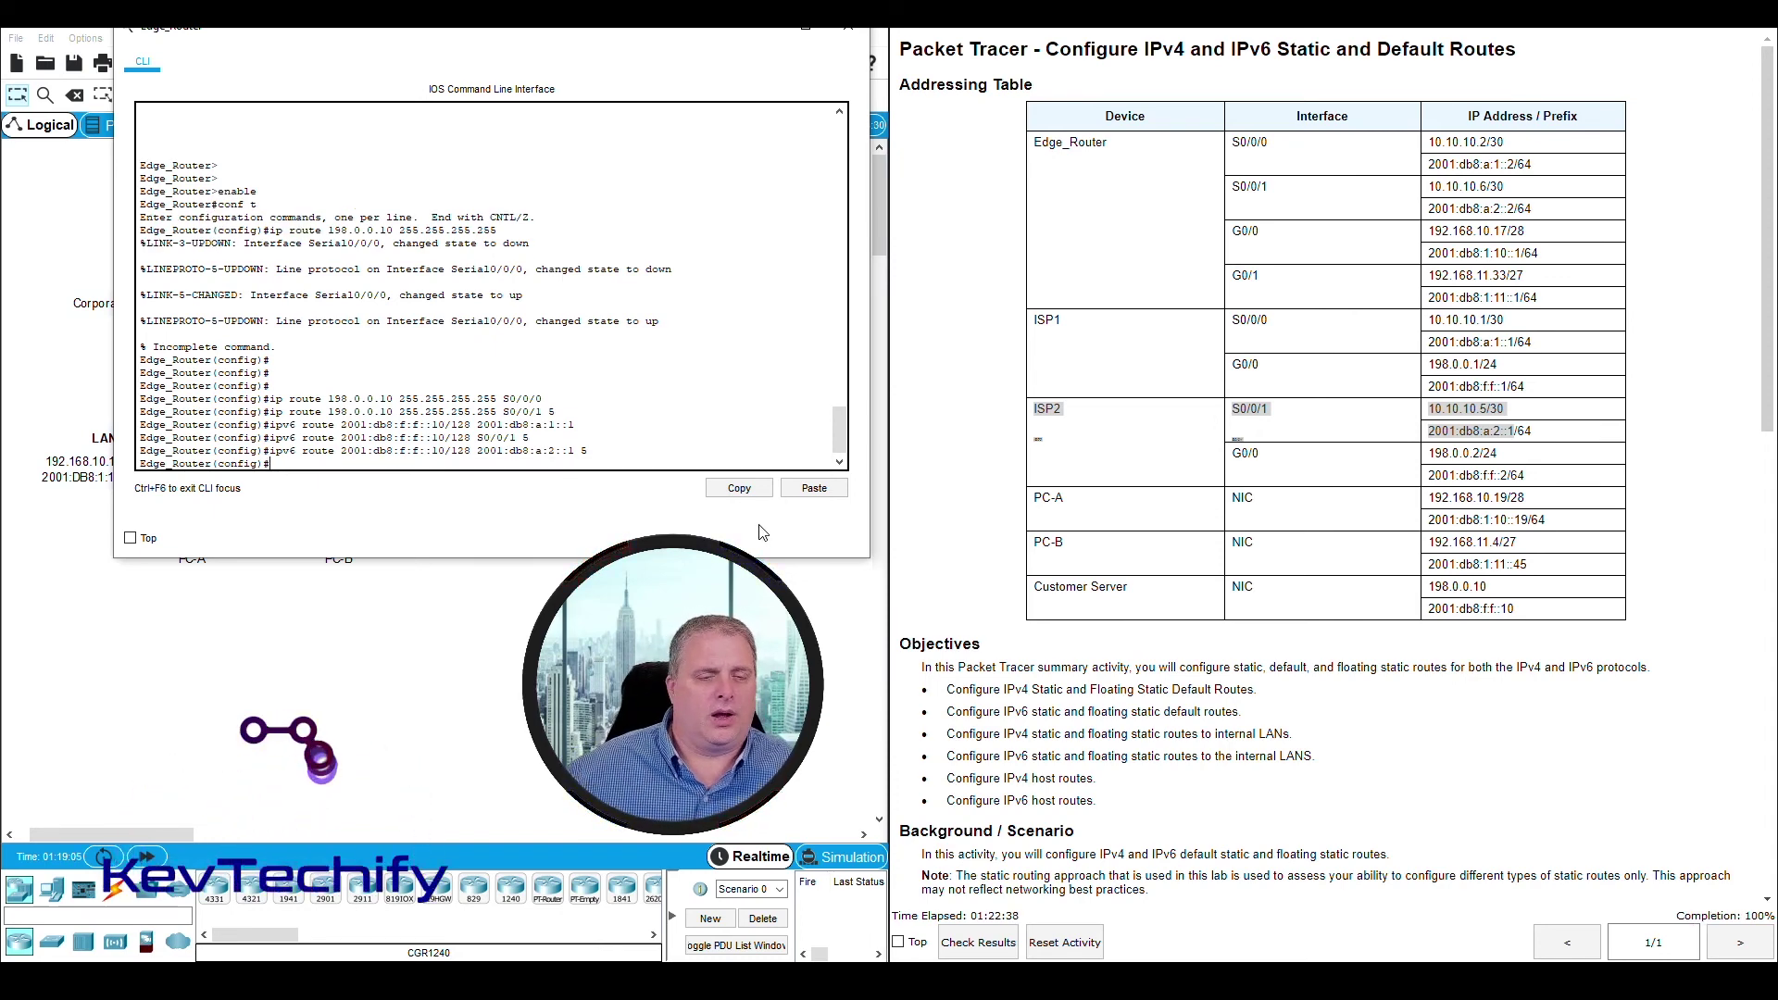